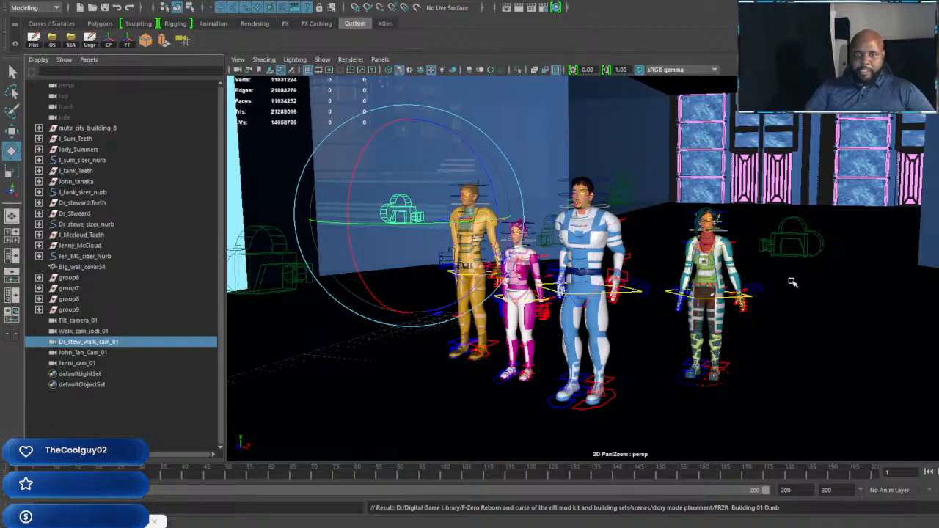
Step: Examine the city model surrounding the characters' building, from its outer edge to the central row of domed towers
key(f)
scroll(788, 281, down, 15)
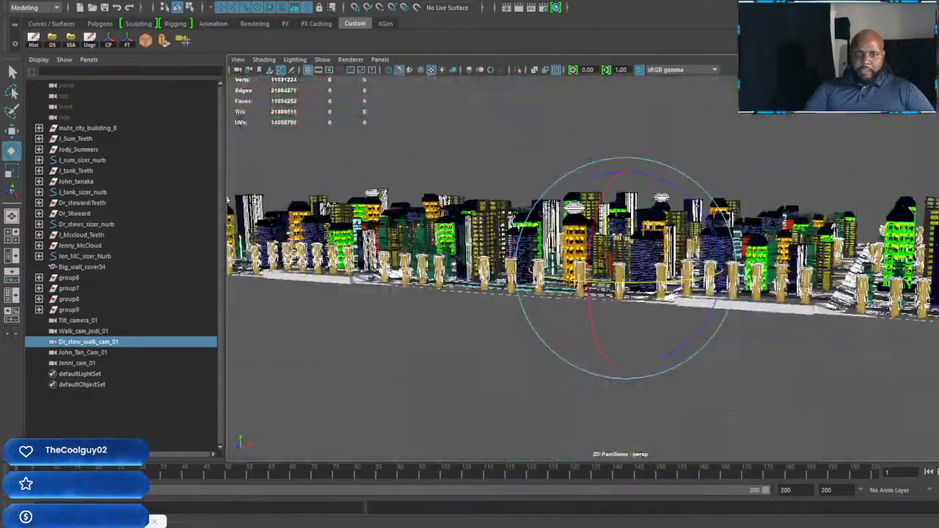
alt+drag(695, 238, 865, 236)
scroll(866, 237, down, 5)
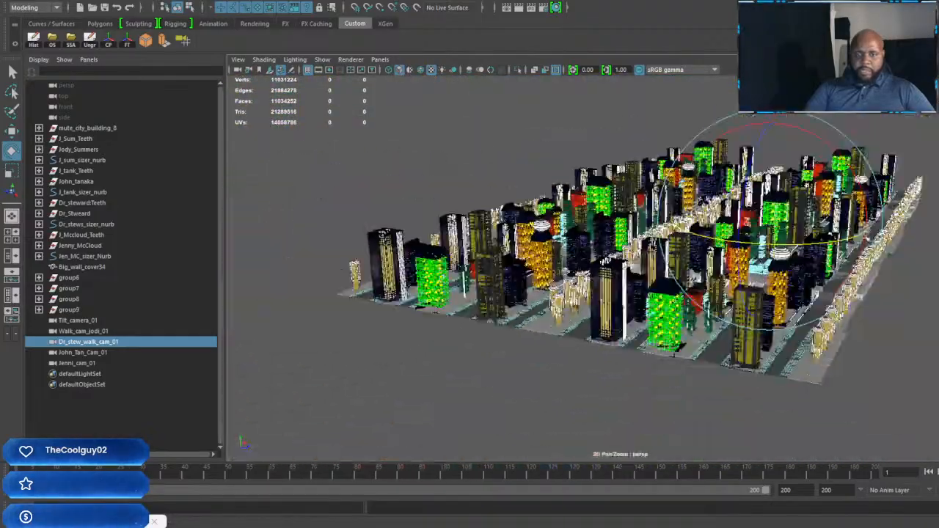
alt+drag(818, 268, 913, 261)
scroll(818, 273, up, 5)
alt+drag(792, 304, 772, 263)
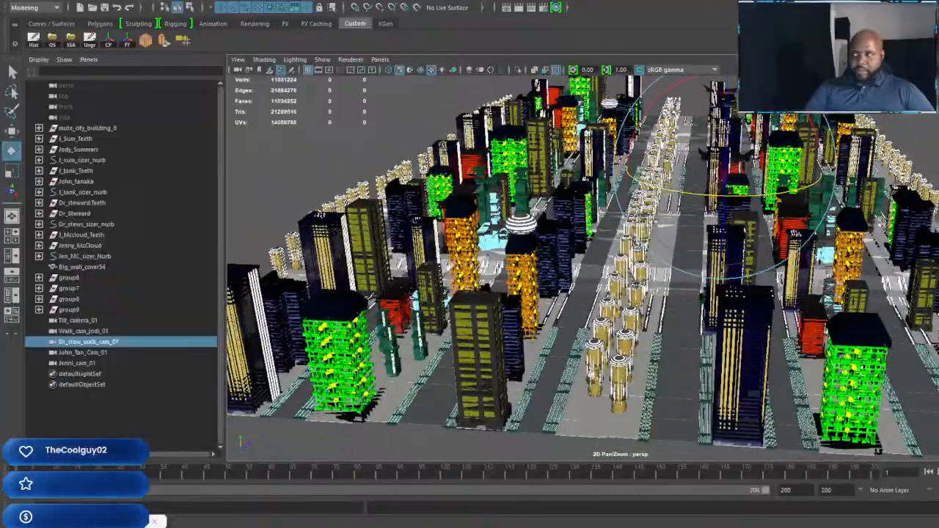
scroll(746, 308, up, 5)
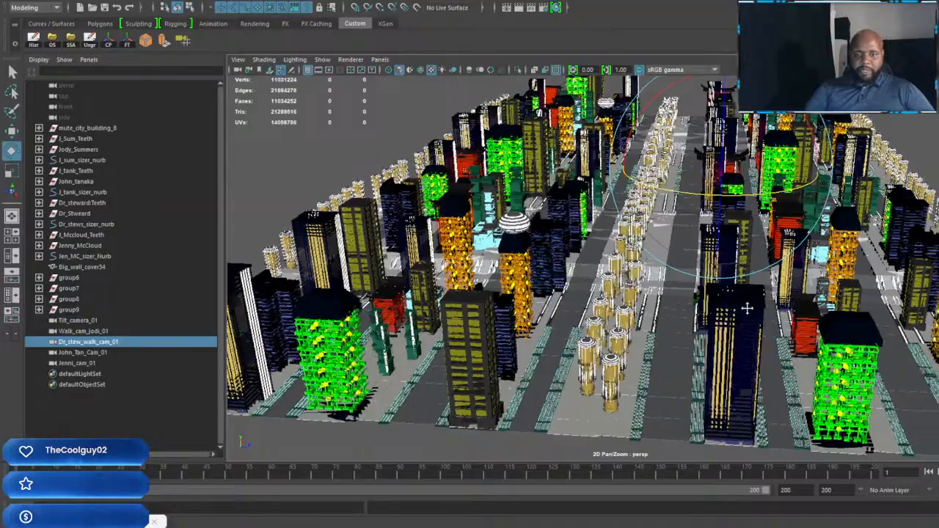
alt+drag(746, 308, 625, 324)
alt+middle_drag(543, 344, 714, 300)
Step: Select the whole dark blue high-rise beside the central row of domed towers and scale it down
click(715, 301)
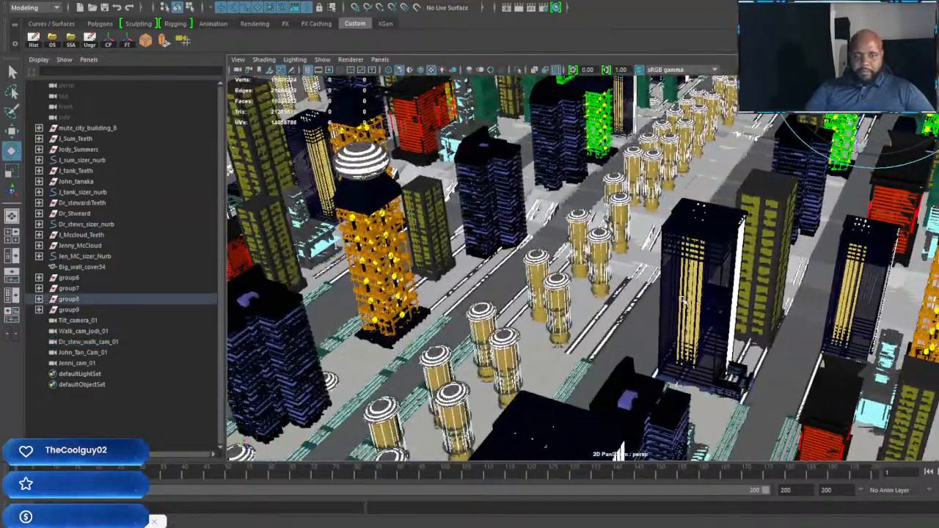
scroll(691, 319, down, 3)
key(Up)
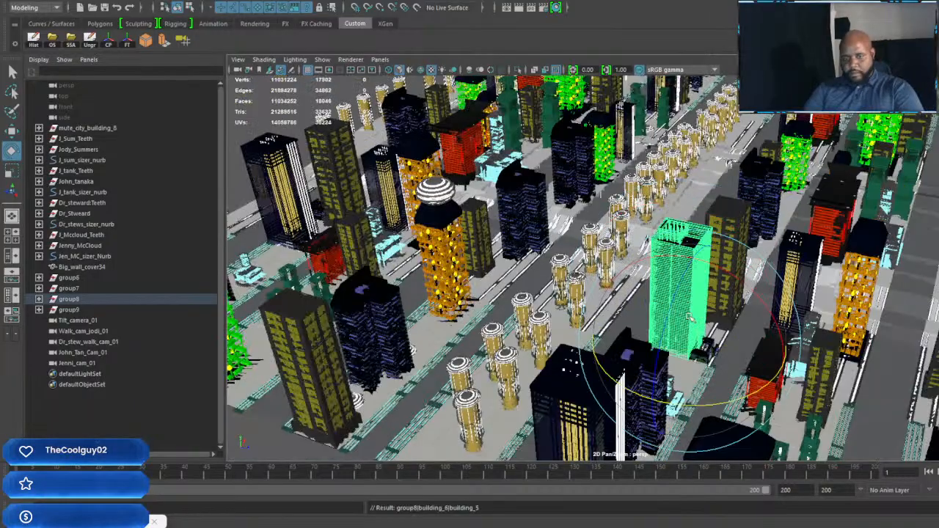
key(w)
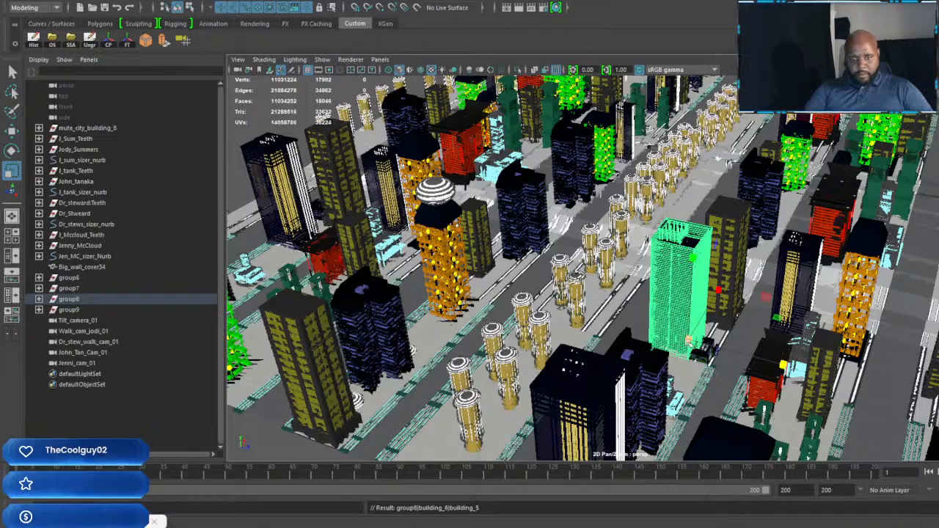
key(r)
key(w)
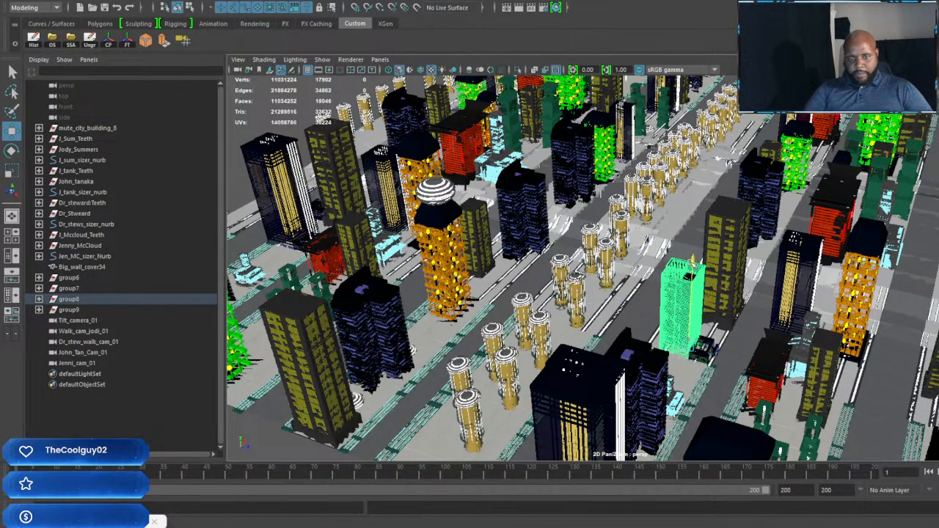
Step: Scale the selected high-rise up taller and wider, and nudge it slightly along its block
alt+drag(756, 319, 685, 300)
alt+middle_drag(621, 289, 734, 411)
mouse_move(623, 345)
alt+right_down()
mouse_move(719, 353)
mouse_move(631, 345)
alt+right_up()
alt+middle_drag(733, 333, 645, 330)
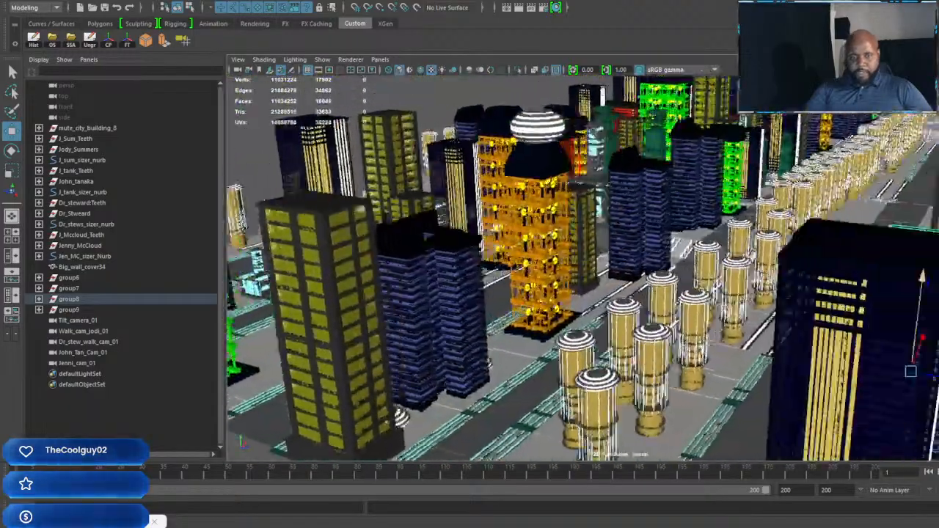
alt+right_drag(718, 323, 682, 315)
alt+middle_drag(719, 290, 695, 331)
alt+right_drag(695, 332, 743, 366)
alt+middle_drag(742, 366, 683, 317)
key(r)
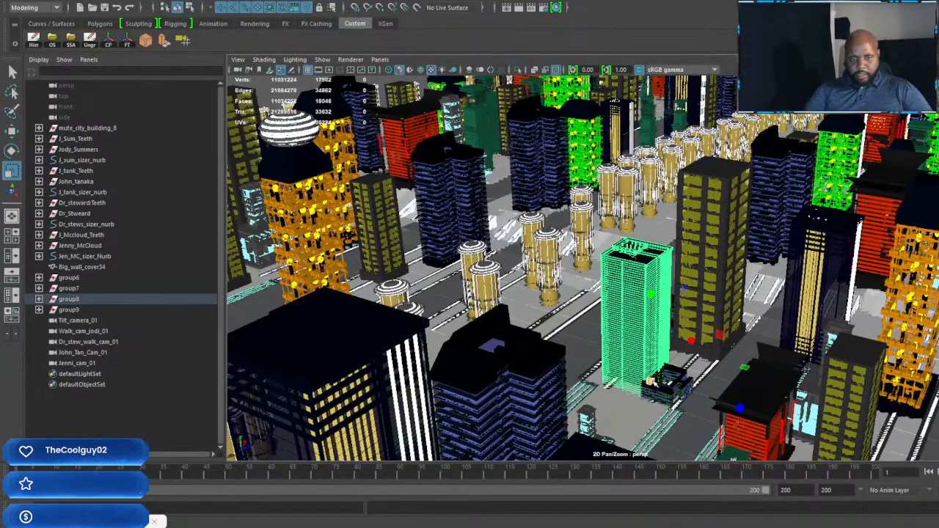
key(w)
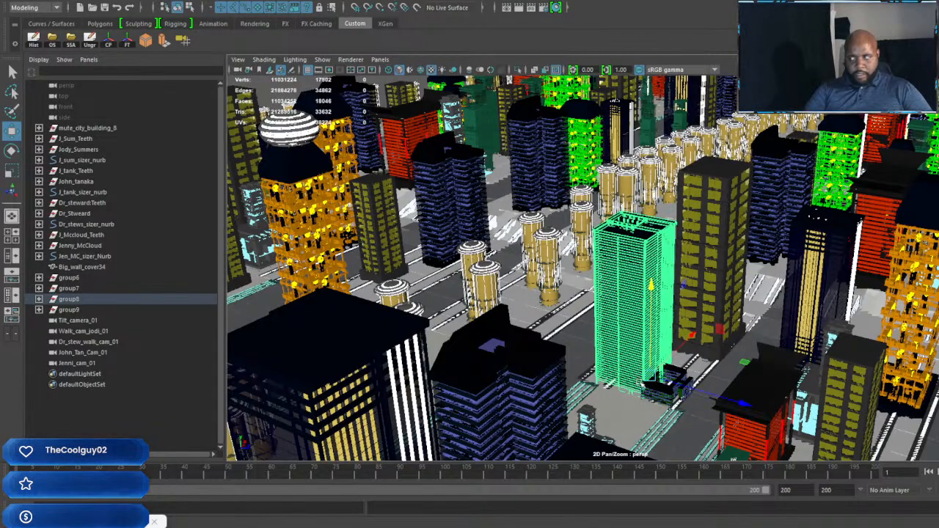
drag(744, 404, 746, 404)
scroll(681, 375, down, 3)
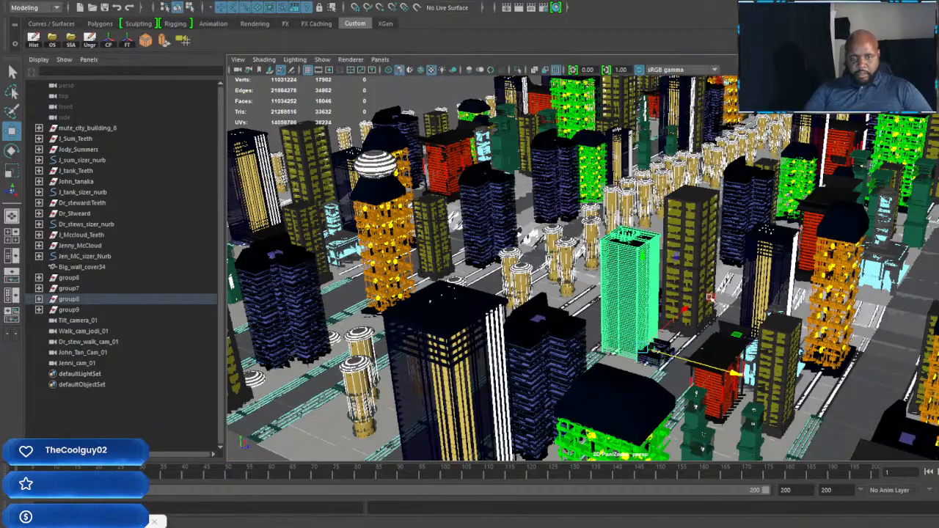
Step: Examine the city blocks and the central row of domed towers from the city's outer edge
alt+middle_drag(711, 297, 671, 418)
scroll(669, 381, down, 6)
alt+drag(660, 334, 509, 303)
scroll(724, 320, up, 6)
alt+middle_drag(509, 304, 637, 311)
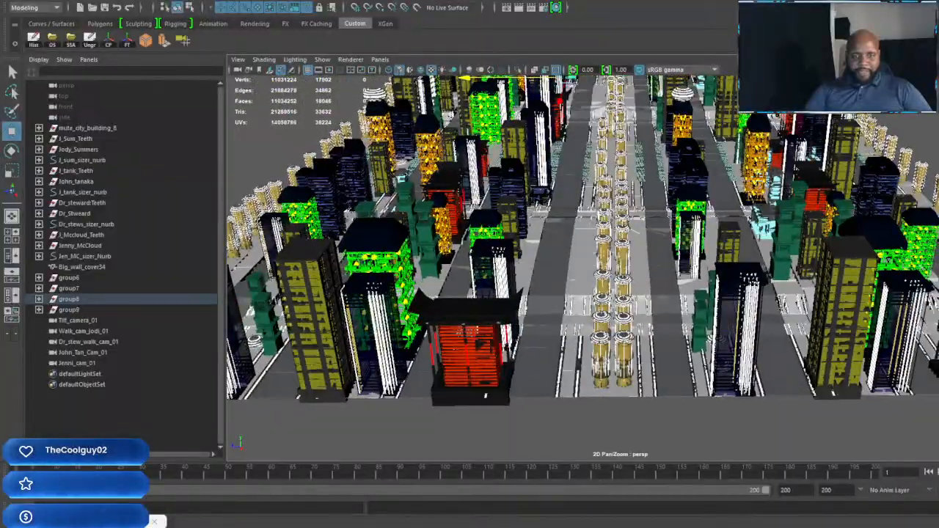
alt+drag(481, 342, 665, 278)
scroll(693, 272, up, 8)
click(664, 275)
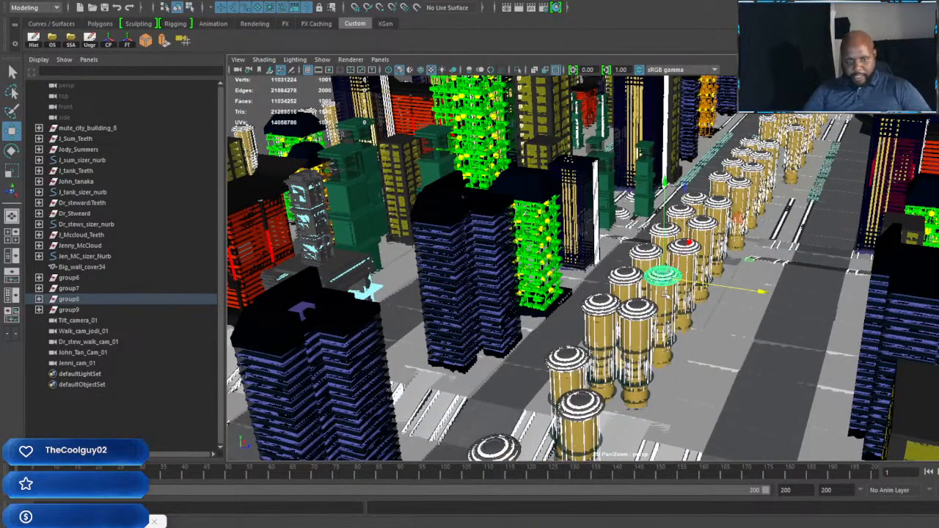
shift+click(665, 295)
key(ctrl+d)
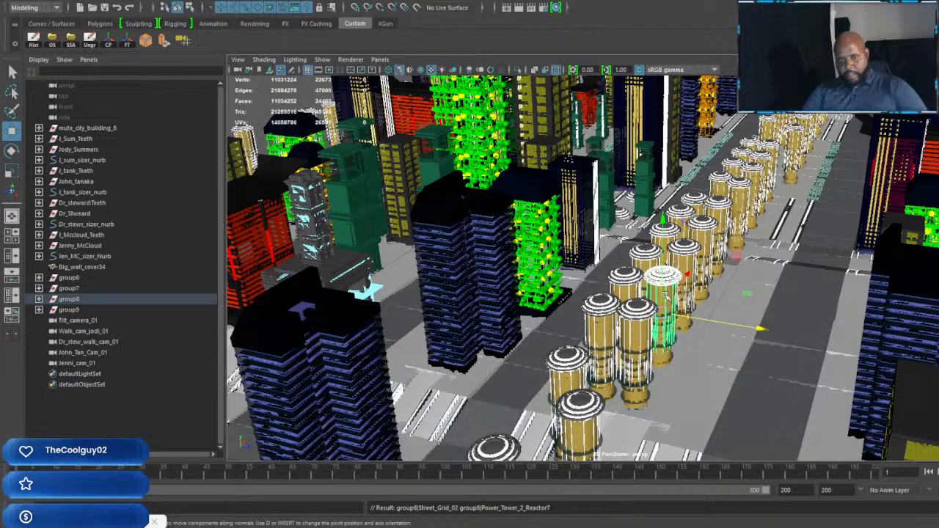
shift+click(666, 296)
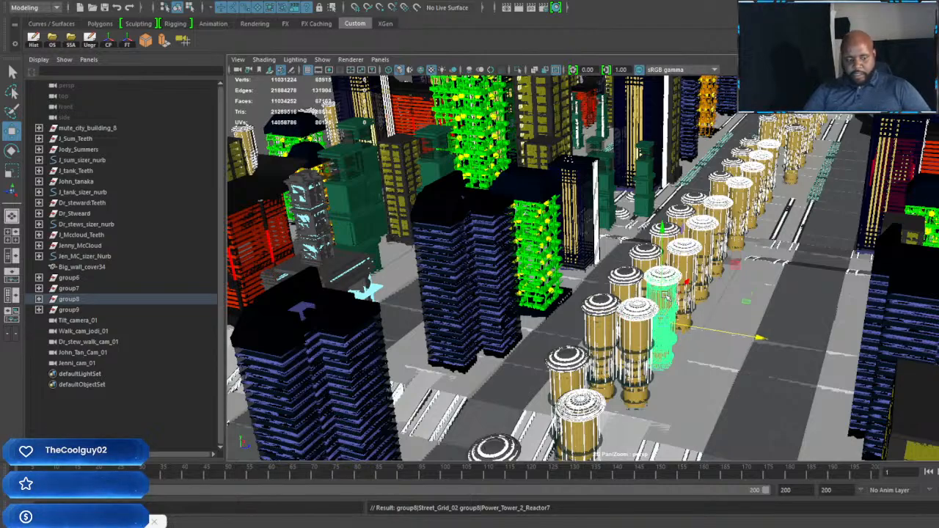
scroll(666, 296, down, 10)
alt+drag(666, 296, 734, 256)
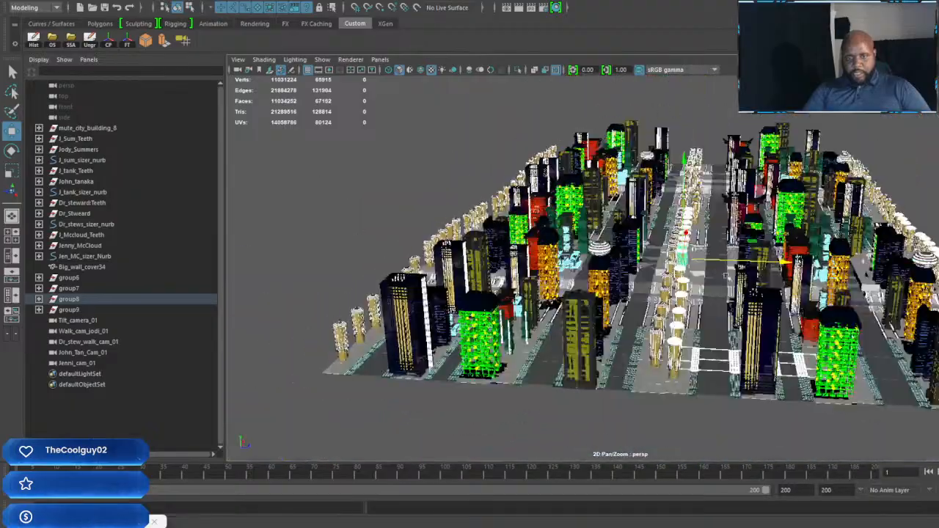
click(888, 168)
Step: Examine the layout of the skyscrapers, streets and domed towers throughout the city from several angles
alt+drag(880, 171, 761, 198)
scroll(737, 193, up, 5)
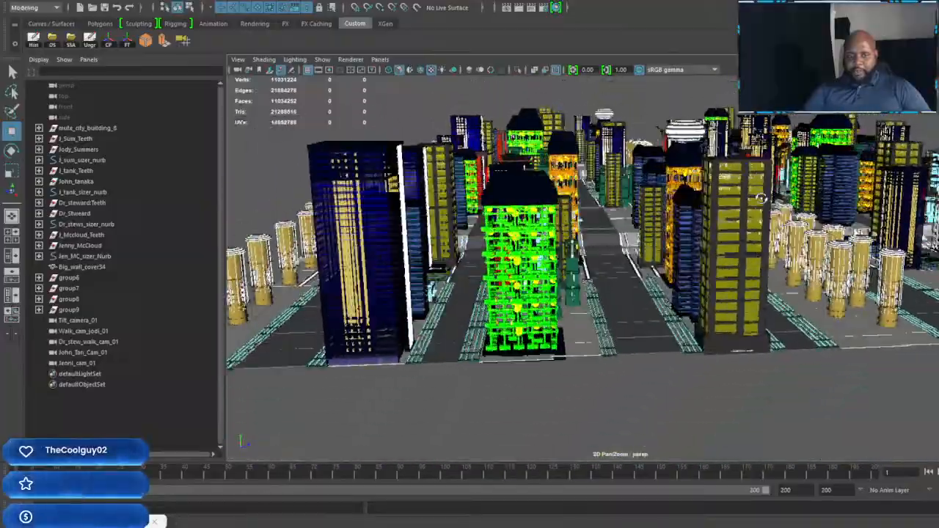
alt+drag(660, 256, 840, 229)
scroll(770, 257, up, 5)
scroll(771, 258, up, 4)
scroll(750, 262, down, 10)
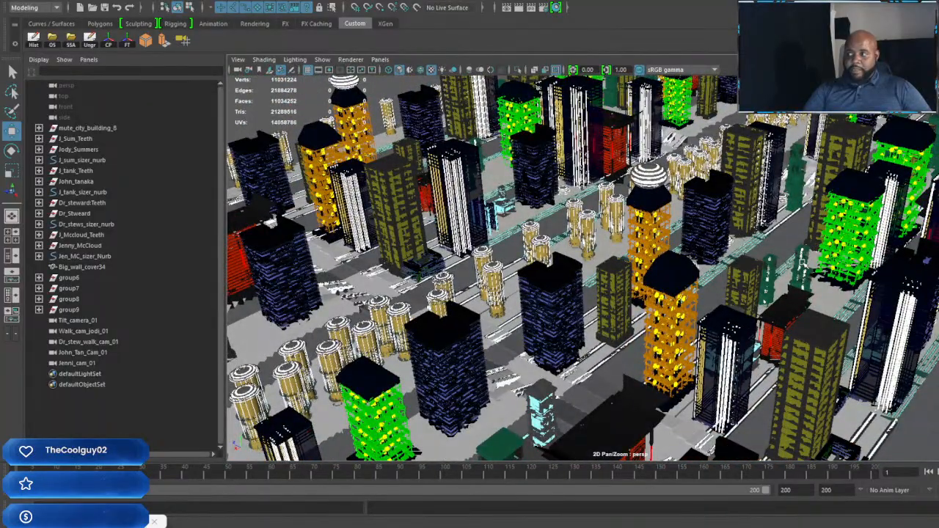
scroll(789, 224, up, 3)
alt+middle_drag(789, 224, 743, 254)
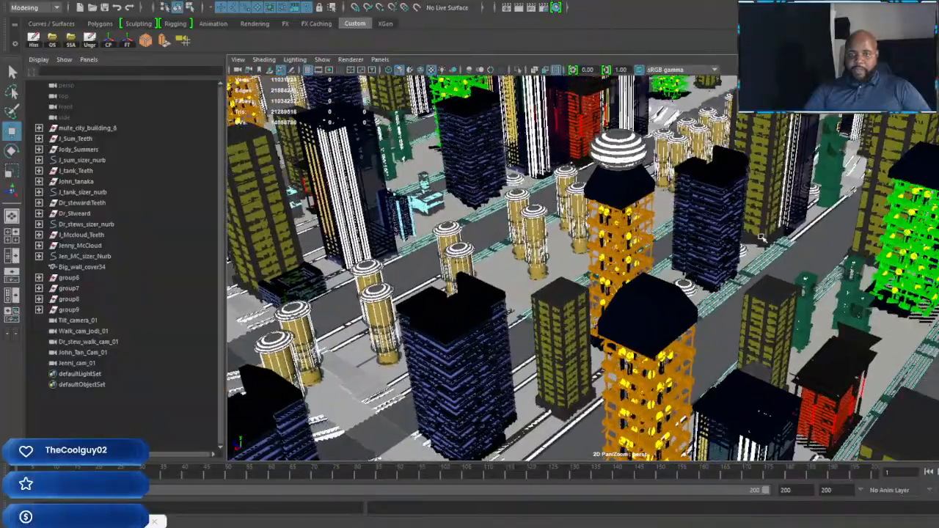
alt+drag(742, 254, 482, 216)
scroll(825, 225, down, 4)
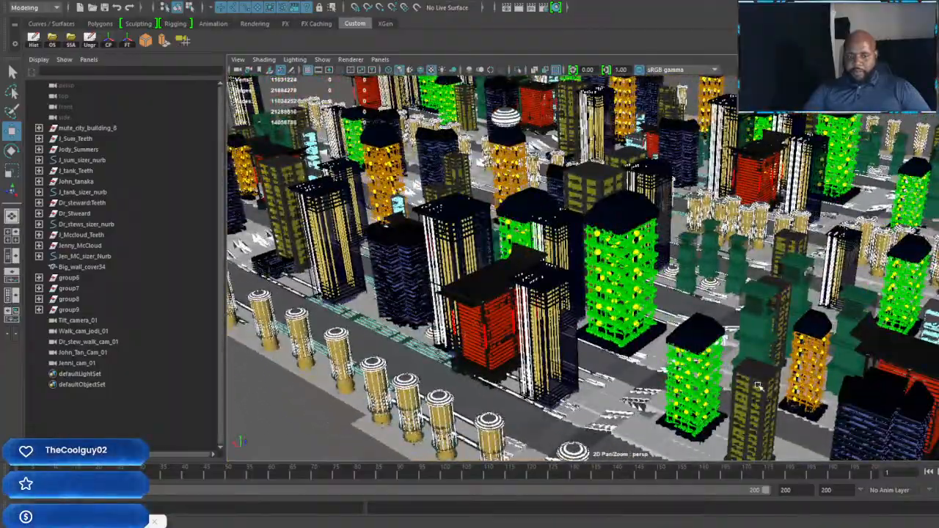
alt+drag(758, 386, 694, 378)
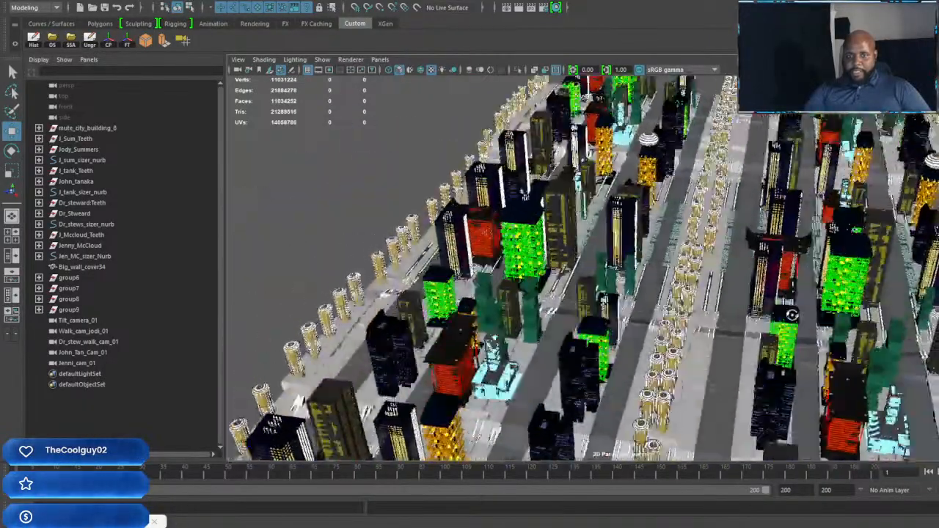
alt+drag(791, 314, 455, 297)
scroll(455, 297, up, 5)
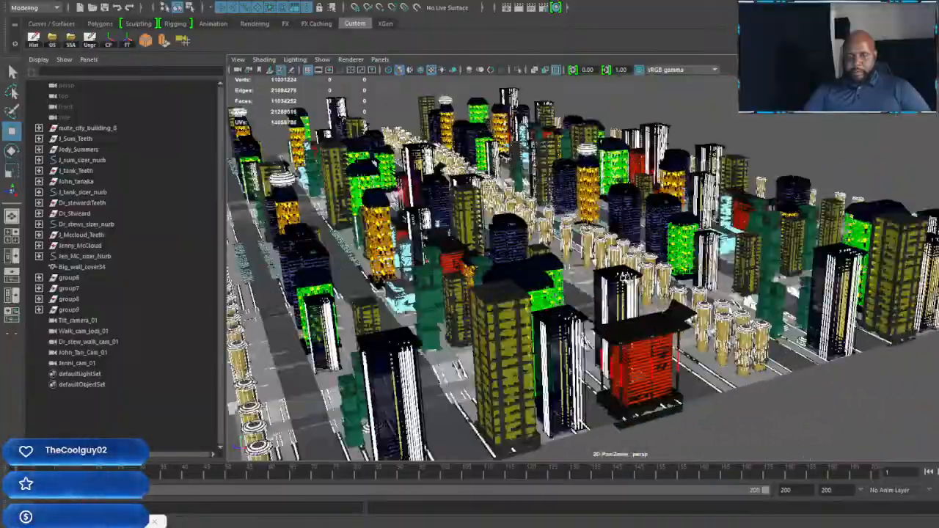
alt+drag(622, 277, 593, 279)
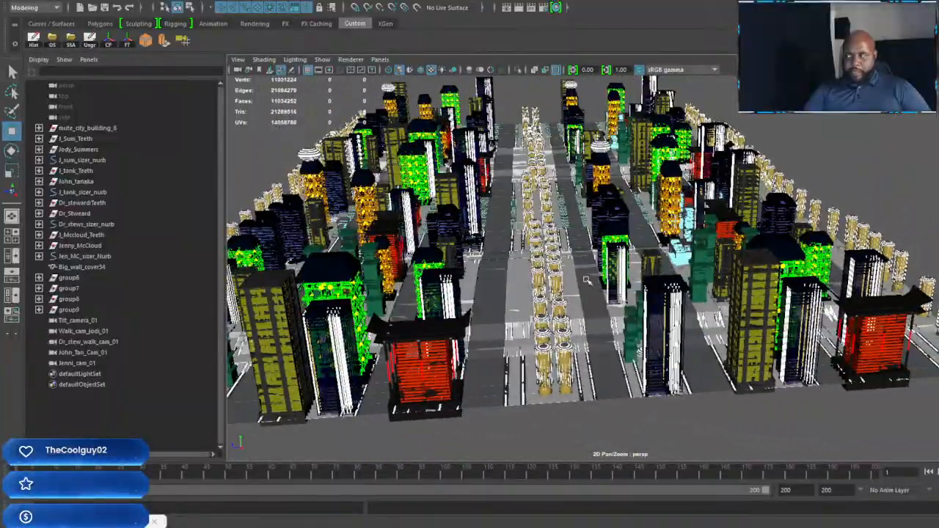
alt+middle_drag(586, 280, 726, 282)
scroll(726, 281, up, 5)
mouse_move(727, 282)
alt+mouse_down()
mouse_move(646, 281)
mouse_move(723, 283)
alt+mouse_up()
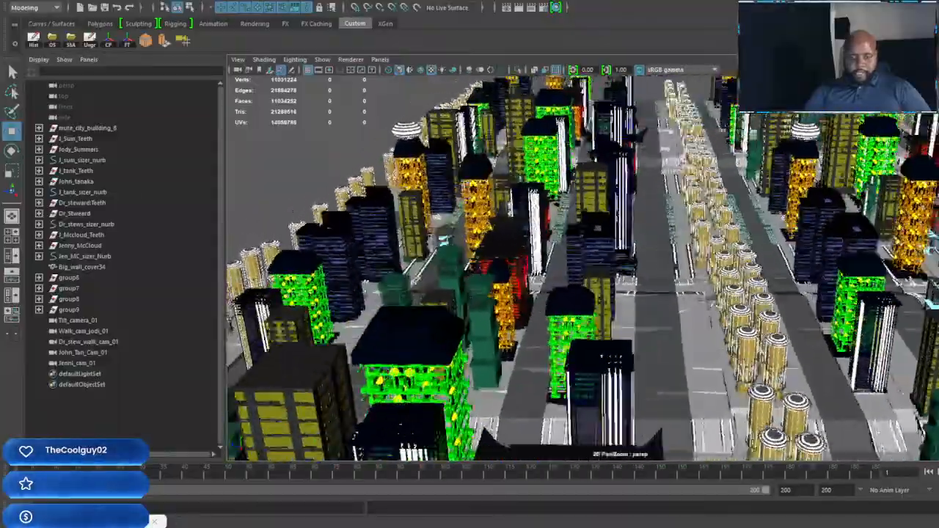
alt+drag(697, 337, 754, 300)
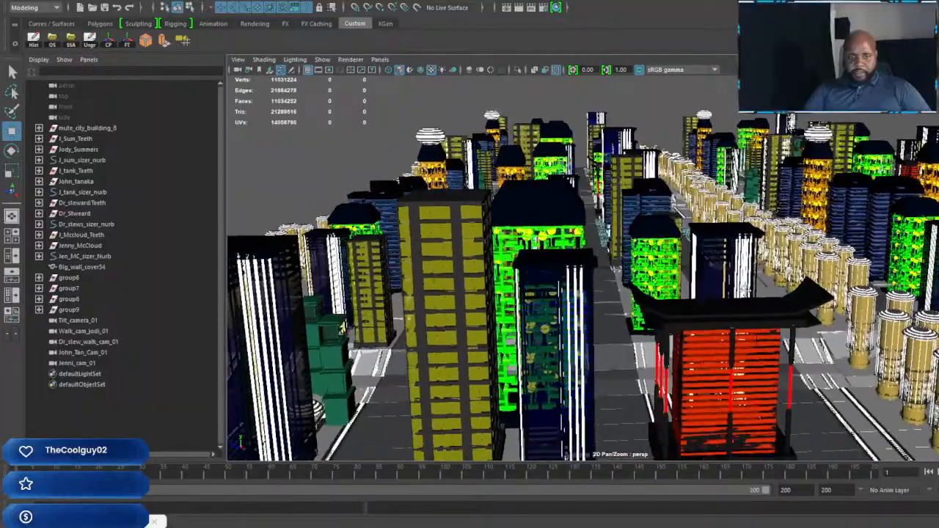
alt+middle_drag(754, 300, 637, 269)
Step: Select Jen_MC_sizer_Nurb and frame the view on that character with the others standing alongside
click(82, 257)
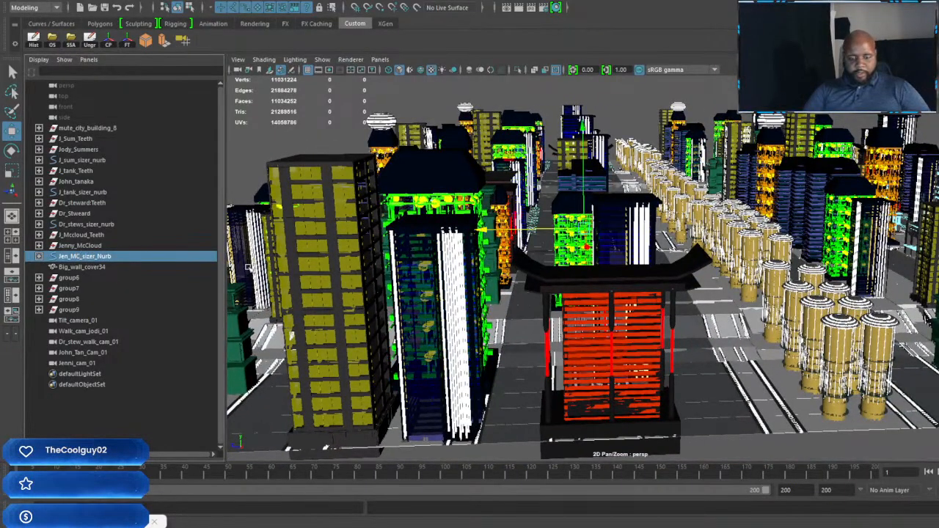
key(f)
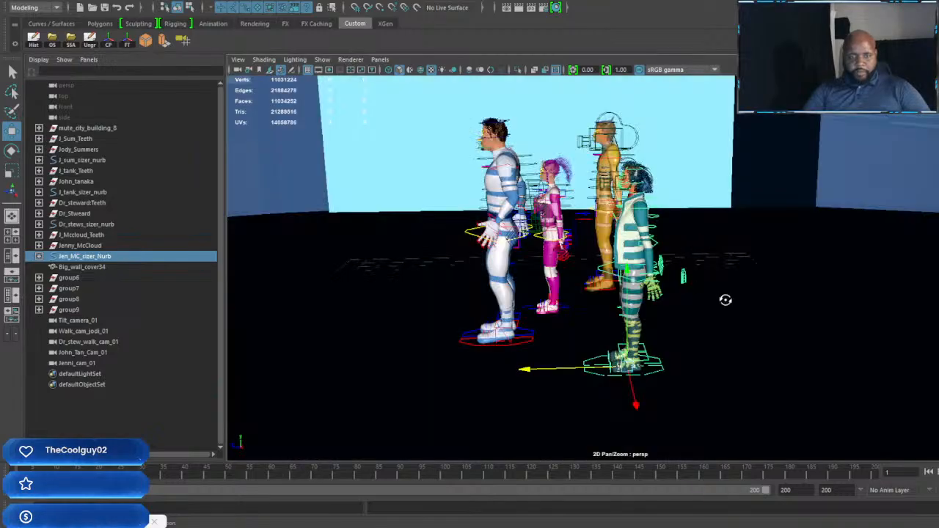
alt+drag(726, 299, 805, 297)
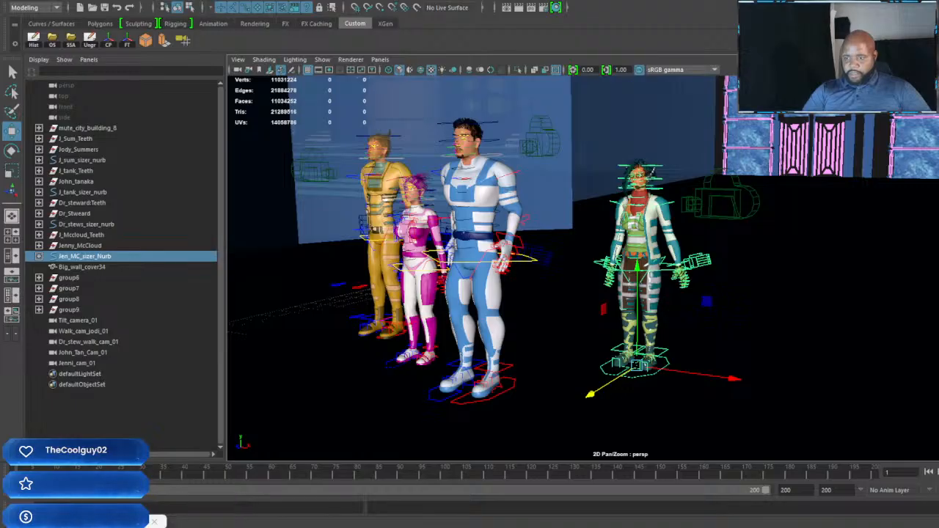
Step: Import the Wonder Wasp, Golden Fox, Little Wyvern and White Cat vehicles into the scene with the characters
drag(938, 411, 769, 377)
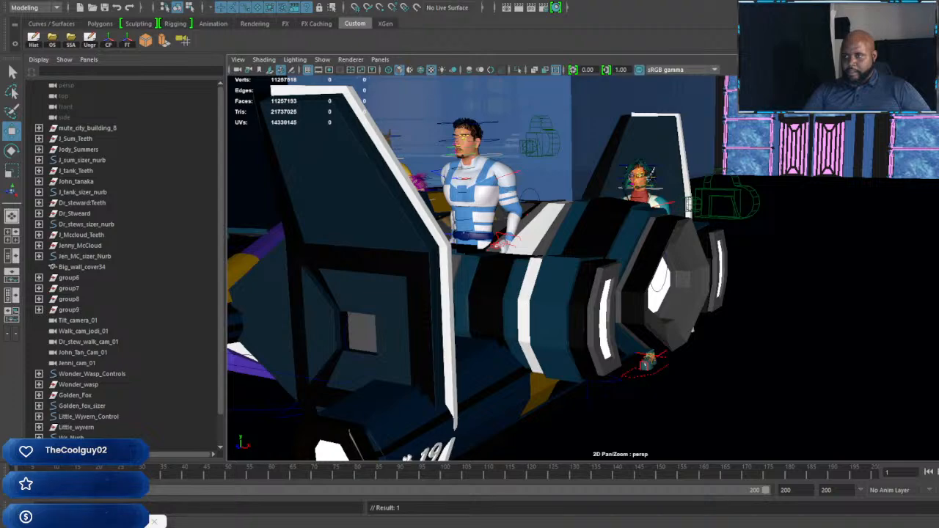
scroll(601, 160, down, 5)
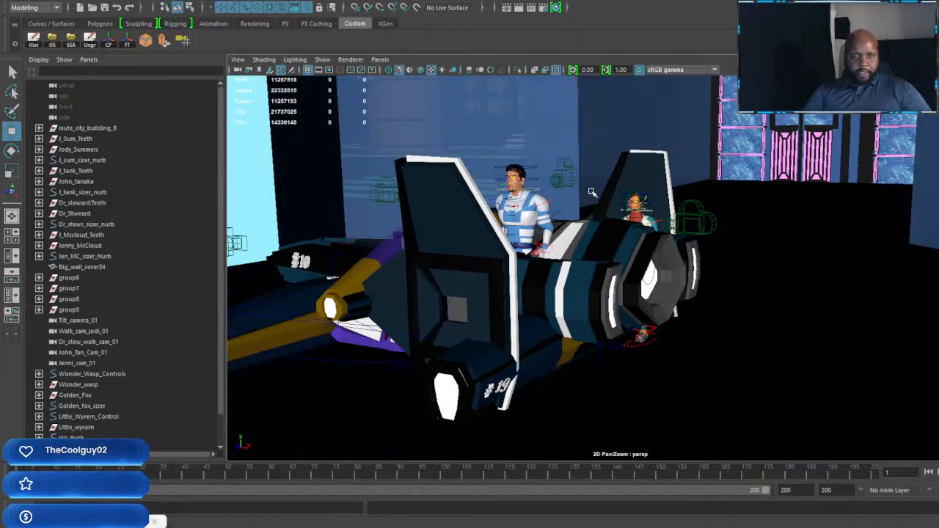
alt+drag(579, 264, 798, 287)
scroll(683, 272, down, 2)
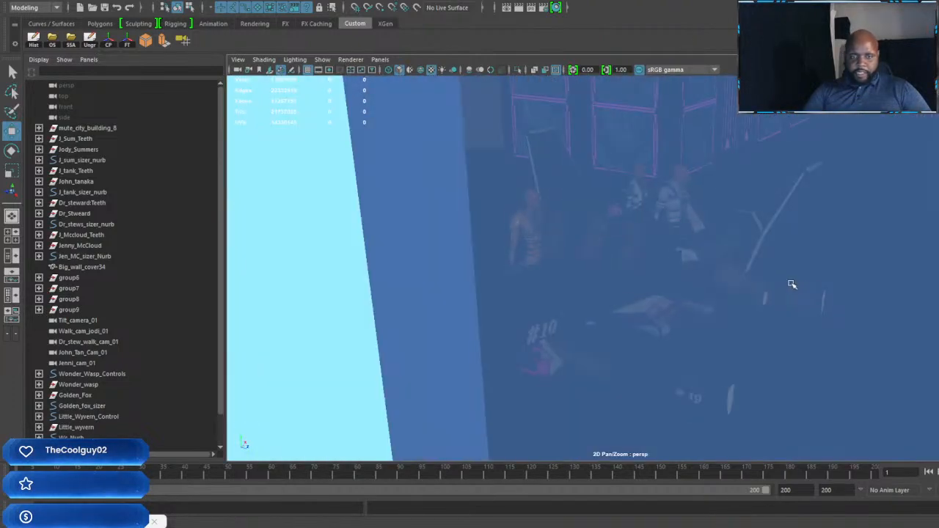
scroll(790, 283, up, 5)
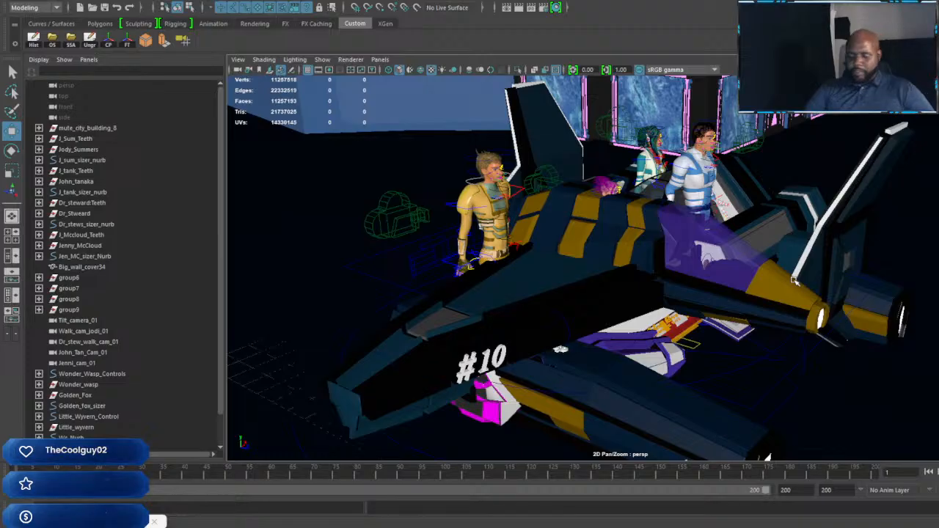
Step: Scale up the Wonder Wasp uniformly through Wonder_Wasp_Controls so it is much larger than the characters
key(r)
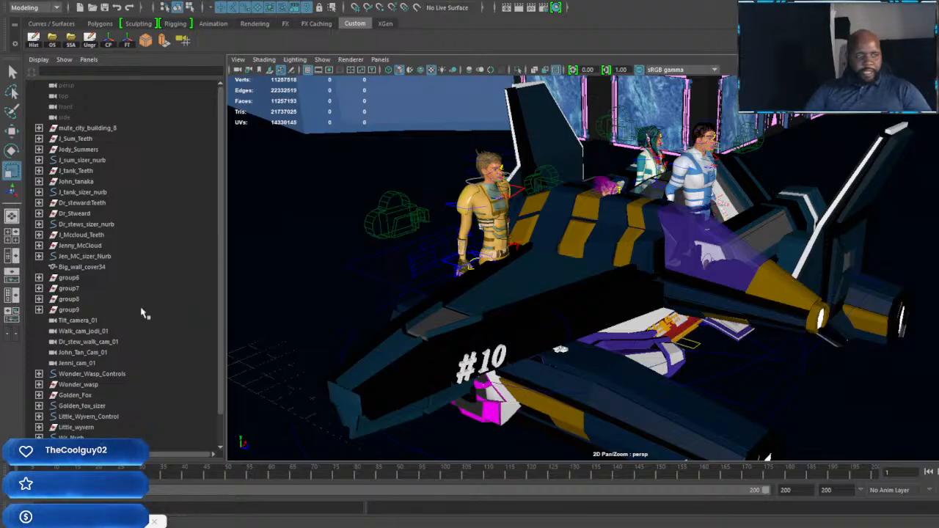
scroll(136, 316, down, 1)
click(103, 343)
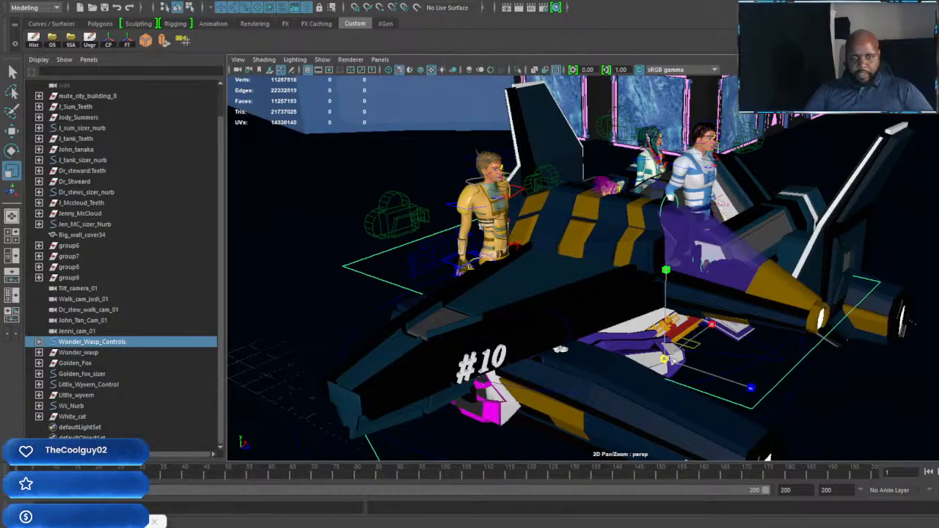
drag(666, 359, 706, 355)
scroll(779, 278, down, 1)
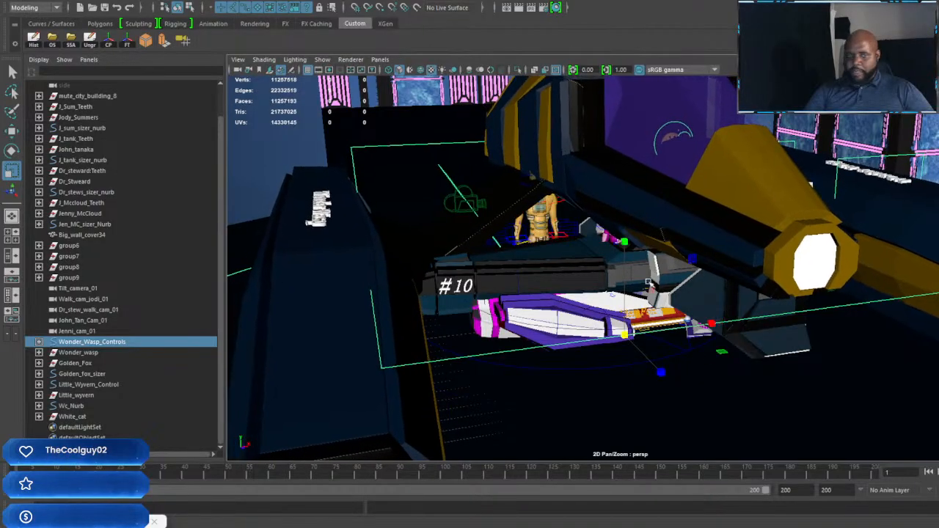
scroll(644, 278, down, 5)
alt+drag(641, 277, 731, 262)
Step: Examine the tower with the cyan pillars and its surroundings from outside to judge the vehicle's setting
scroll(806, 276, down, 2)
scroll(731, 262, down, 4)
alt+drag(664, 272, 709, 239)
scroll(709, 239, down, 4)
alt+middle_drag(709, 239, 726, 339)
alt+drag(725, 340, 700, 261)
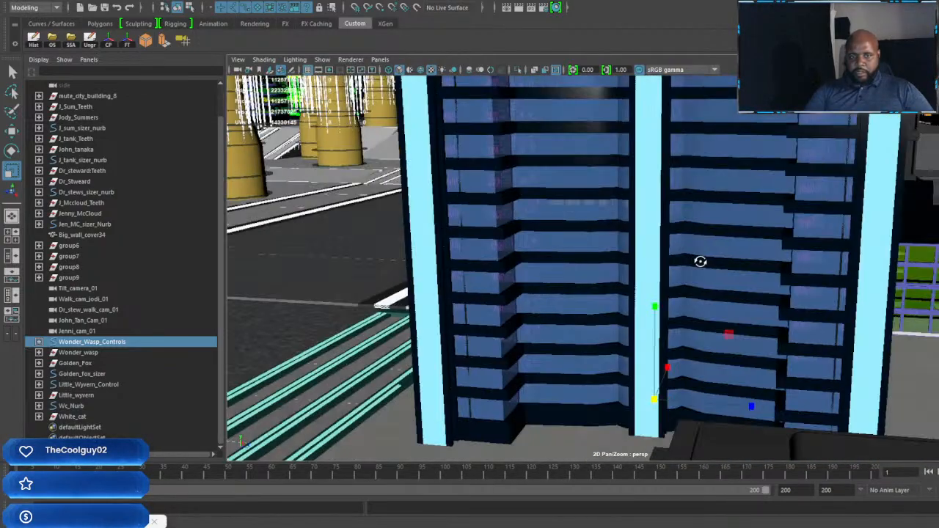
scroll(700, 262, up, 6)
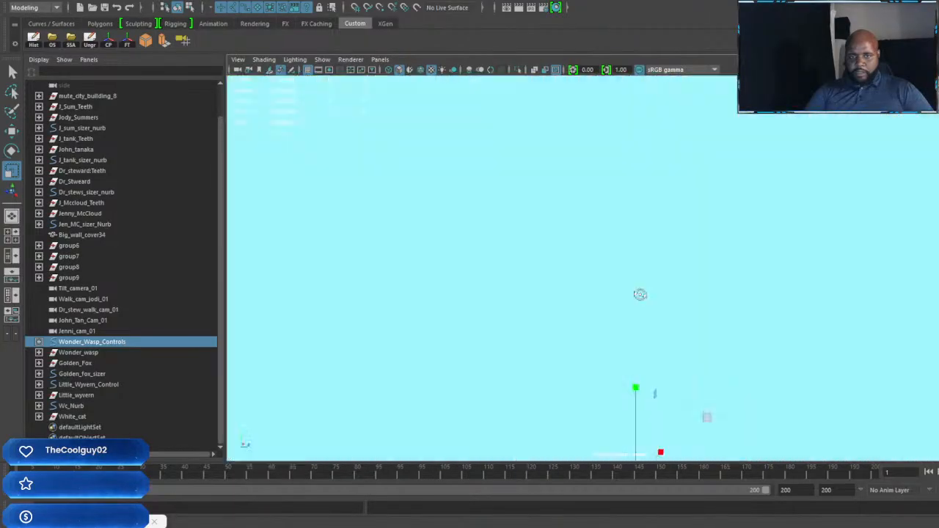
alt+drag(640, 295, 667, 323)
alt+middle_drag(667, 322, 704, 144)
scroll(686, 234, up, 4)
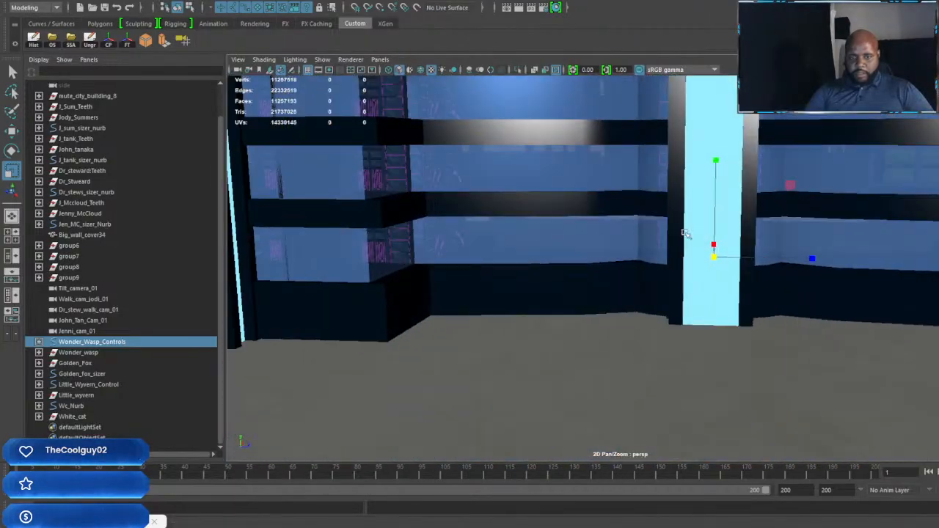
scroll(686, 233, up, 3)
Step: Move the Wonder Wasp back toward the far wall of the room, behind the characters
alt+drag(767, 268, 687, 264)
alt+middle_drag(687, 264, 606, 281)
alt+drag(606, 281, 755, 314)
alt+middle_drag(754, 314, 631, 292)
alt+drag(631, 292, 573, 296)
scroll(583, 293, up, 3)
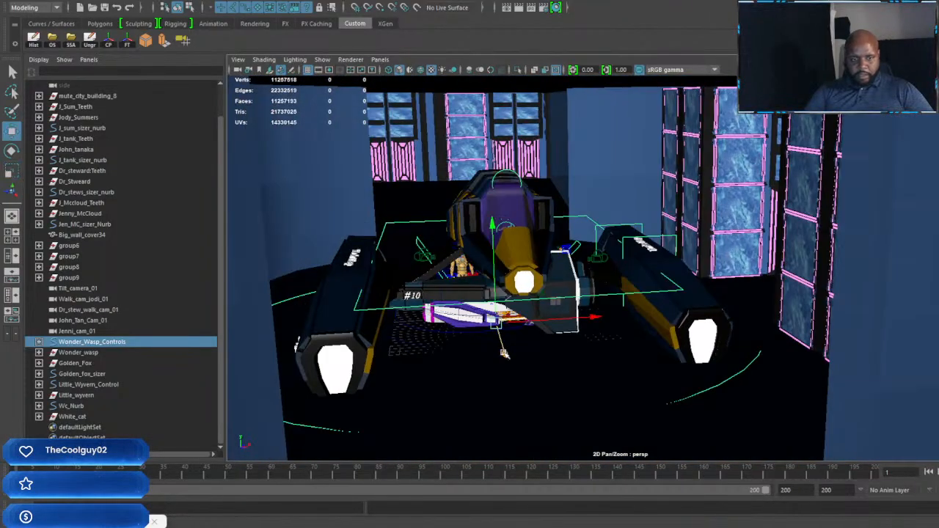
drag(504, 354, 456, 245)
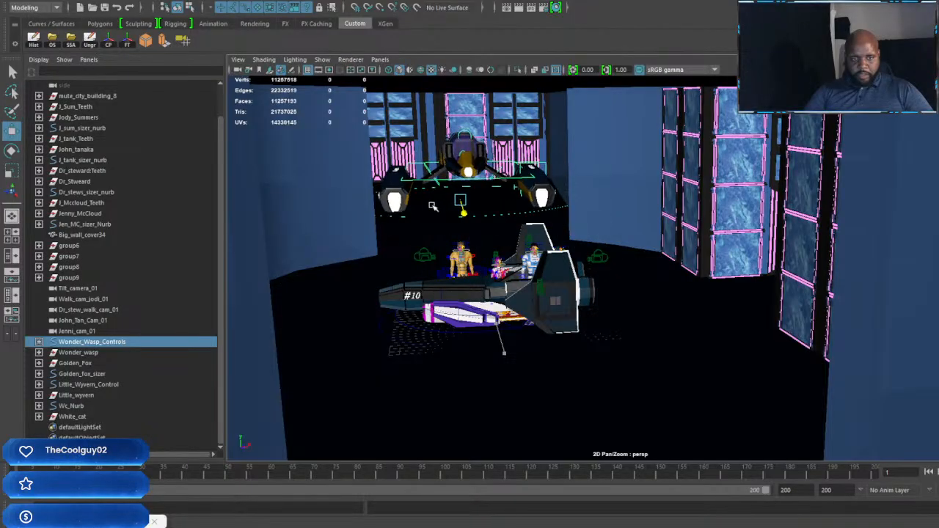
Step: Scale up the Golden Fox uniformly through Golden_fox_sizer so its cockpit is large enough for the characters
scroll(543, 308, up, 3)
alt+drag(523, 303, 562, 319)
alt+middle_drag(562, 319, 598, 271)
scroll(700, 314, up, 3)
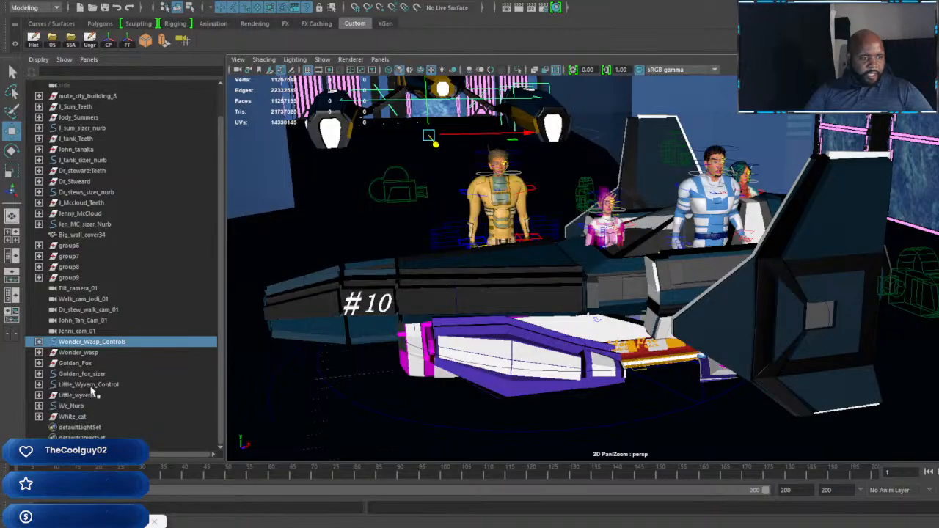
click(92, 385)
click(110, 373)
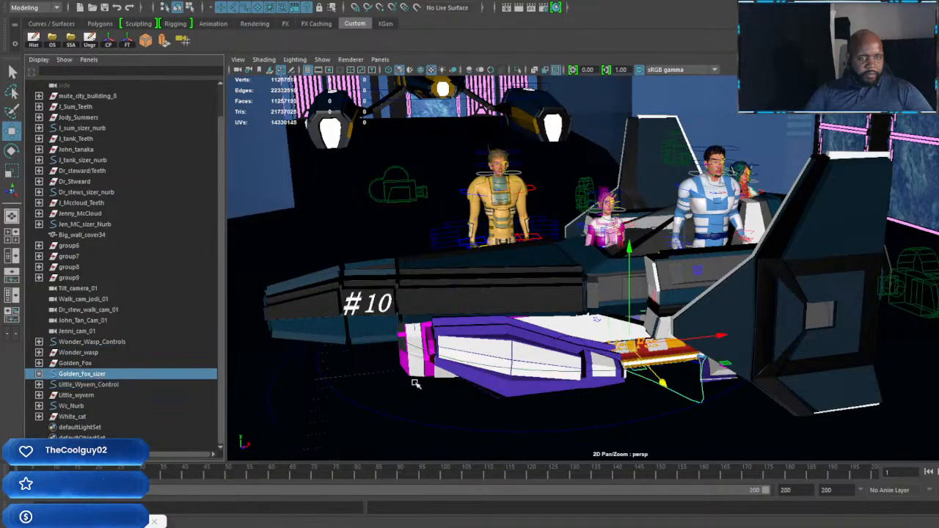
key(r)
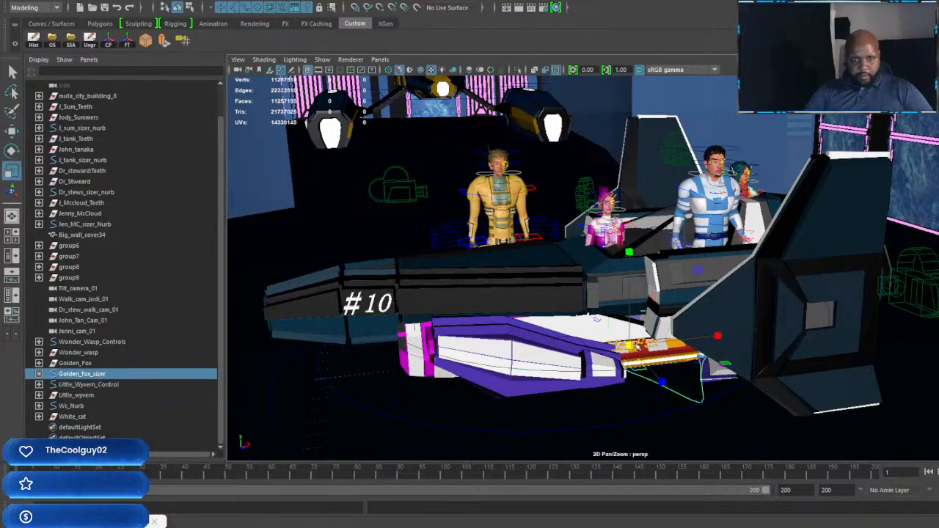
drag(630, 345, 835, 338)
Step: Move the Golden Fox sideways, clear of the characters and the overlapping vehicles
scroll(696, 301, down, 5)
alt+drag(695, 300, 813, 285)
alt+middle_drag(812, 285, 623, 279)
alt+drag(623, 279, 711, 285)
scroll(711, 285, down, 4)
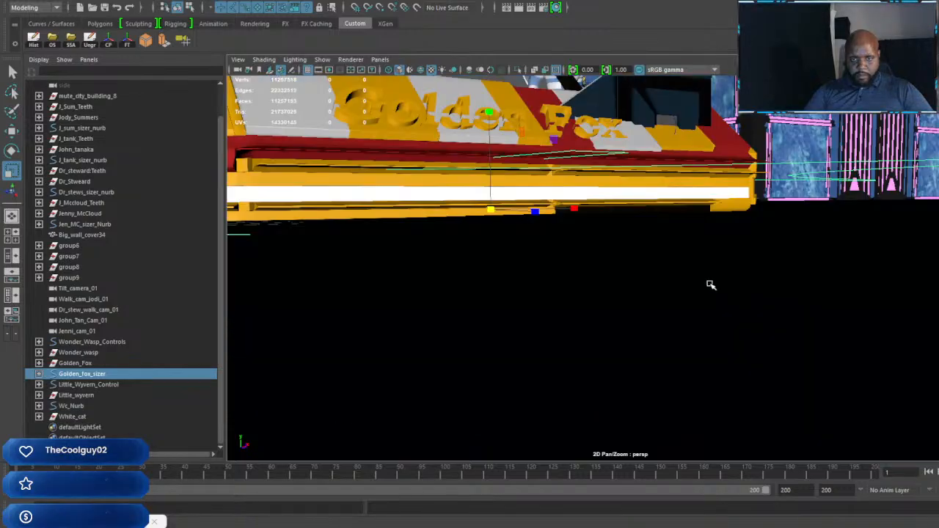
alt+middle_drag(711, 285, 725, 325)
alt+drag(725, 325, 729, 317)
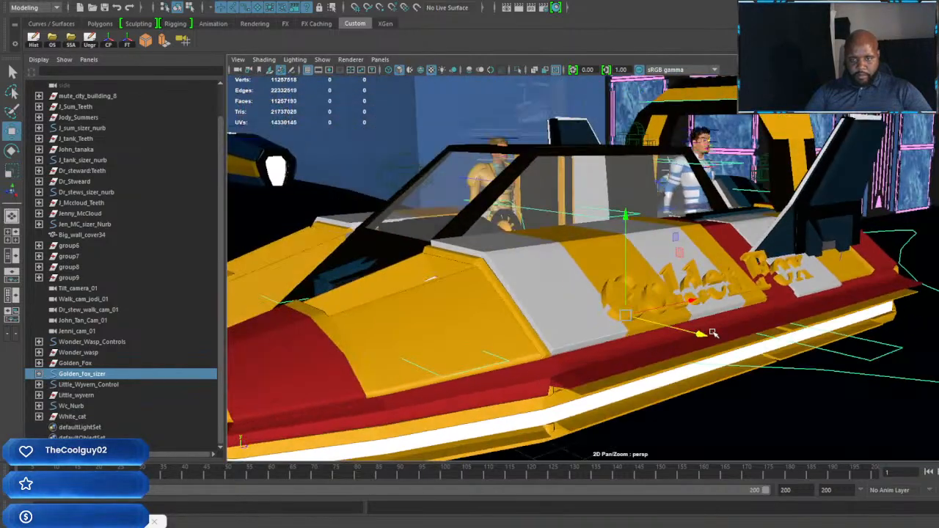
drag(772, 287, 933, 249)
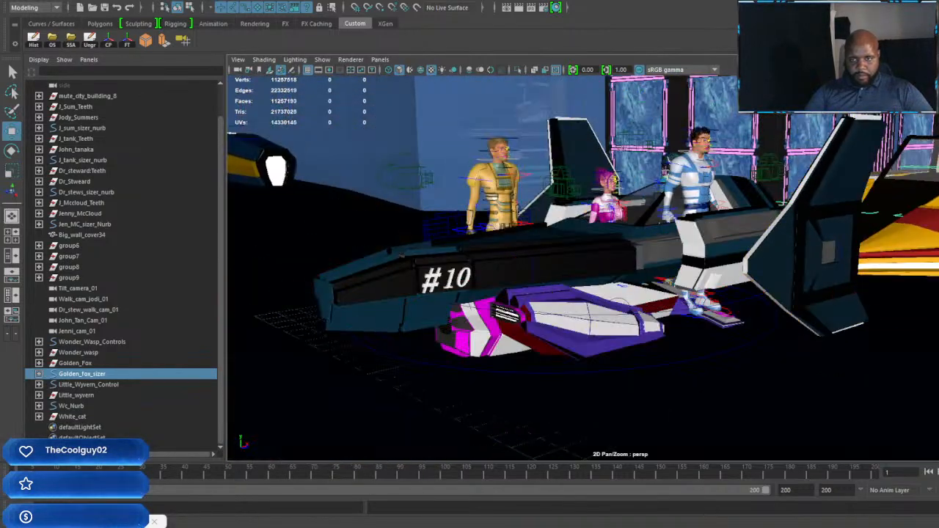
Step: Scale up the Little Wyvern uniformly through Little_Wyvern_Control so it is much larger than the characters
alt+middle_drag(933, 238, 805, 249)
alt+drag(804, 249, 635, 273)
alt+middle_drag(635, 272, 765, 292)
alt+drag(765, 293, 632, 308)
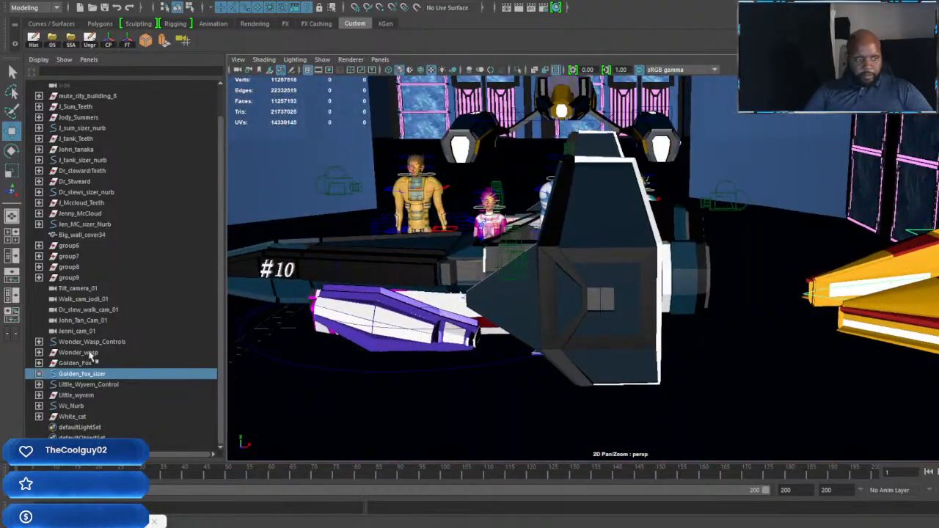
click(75, 385)
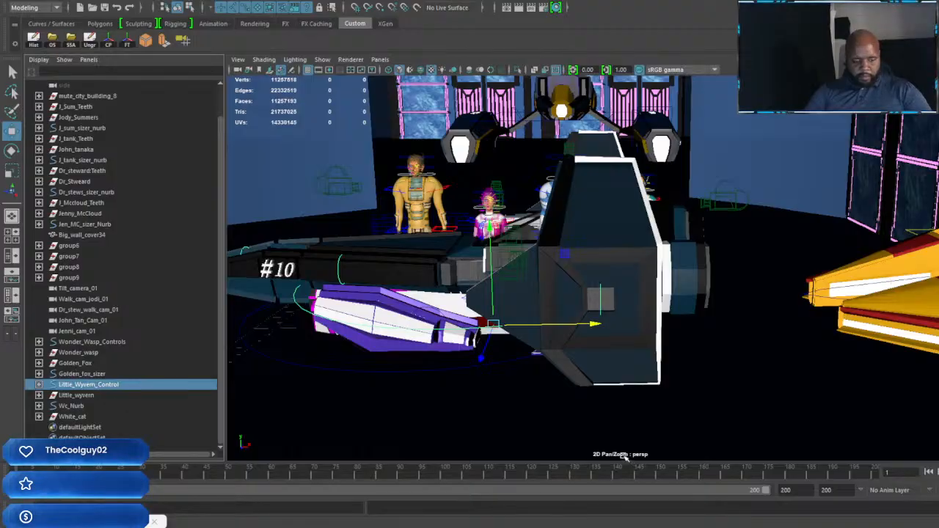
key(r)
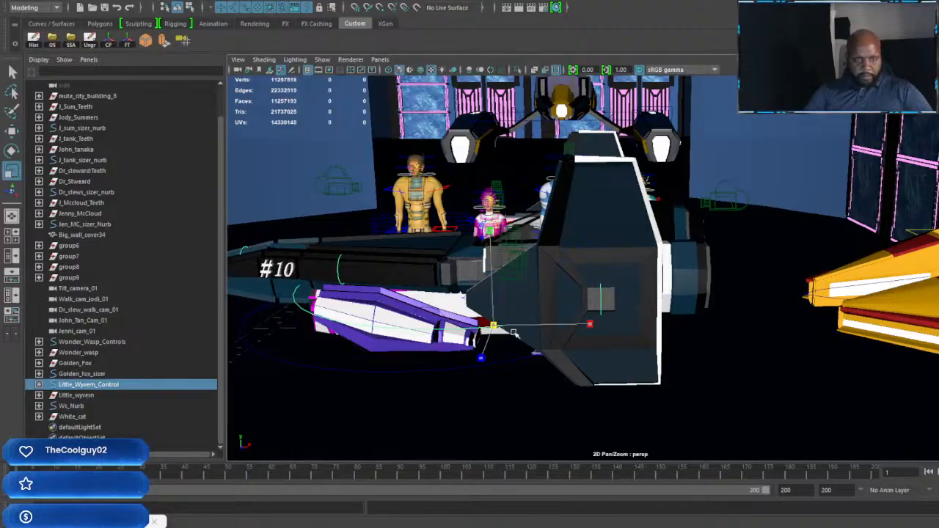
drag(513, 334, 865, 379)
Step: Rotate the Little Wyvern so its nose points forward, and move it back between the characters and the Wonder Wasp
scroll(654, 325, down, 3)
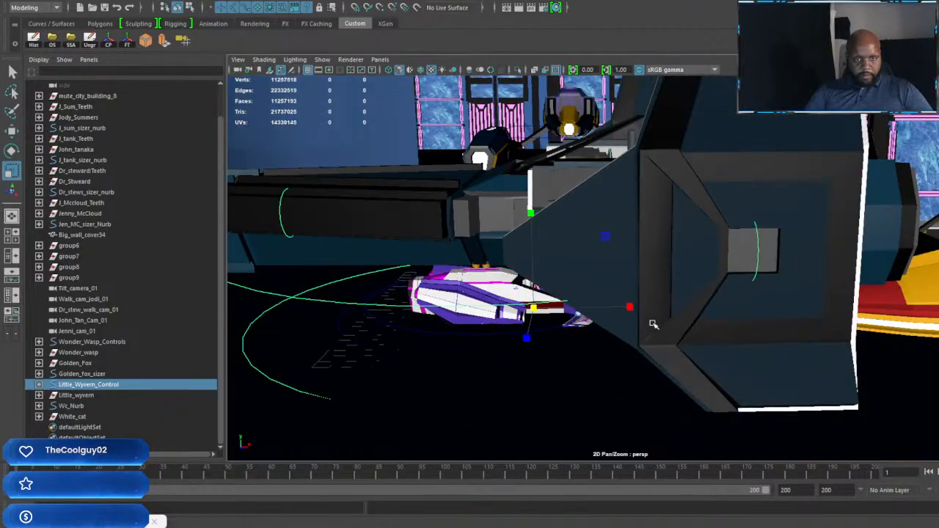
alt+drag(653, 324, 737, 329)
scroll(706, 330, up, 3)
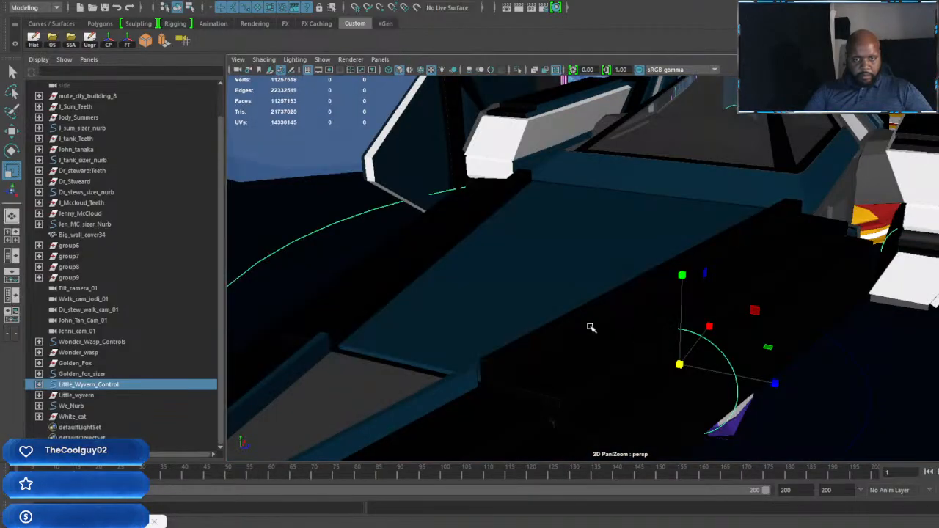
alt+drag(590, 328, 682, 358)
key(e)
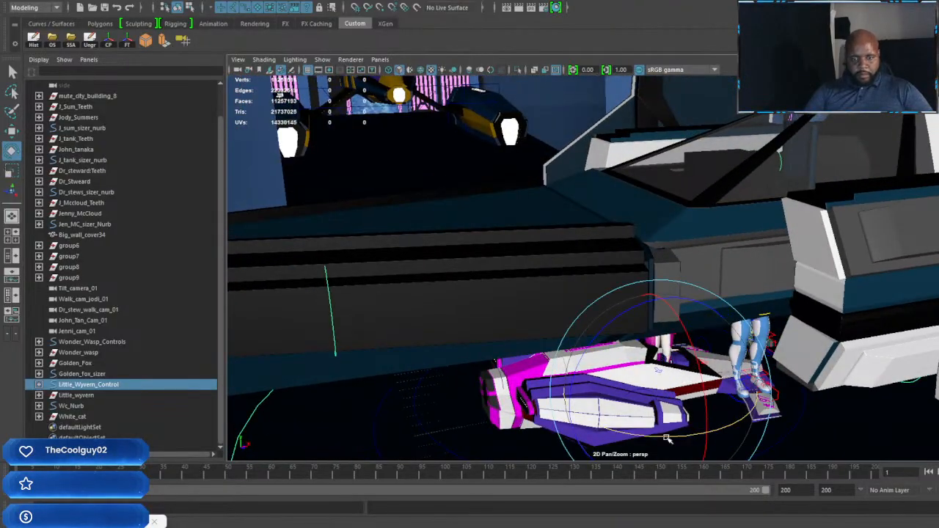
drag(666, 438, 839, 421)
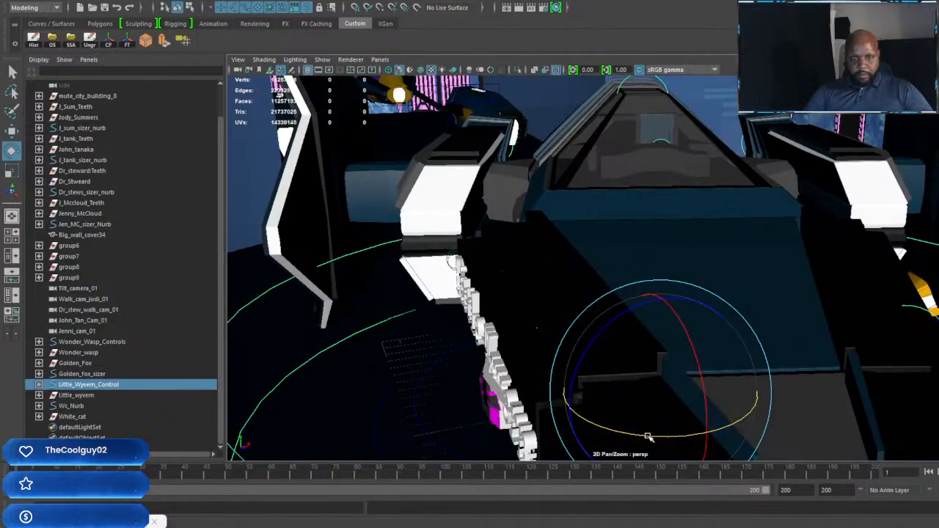
drag(648, 436, 471, 245)
key(w)
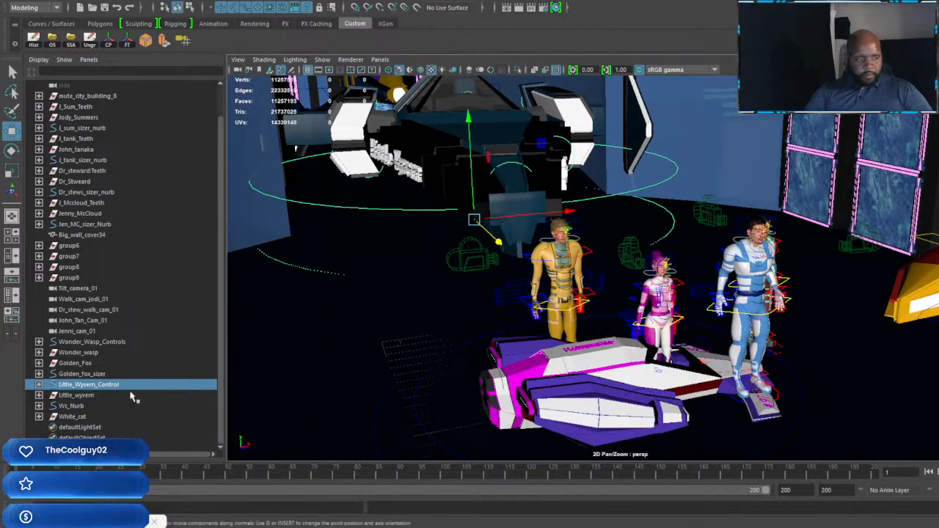
Step: Rotate the White Cat through Wc_Nurb so its nose points away from the Little Wyvern
click(73, 406)
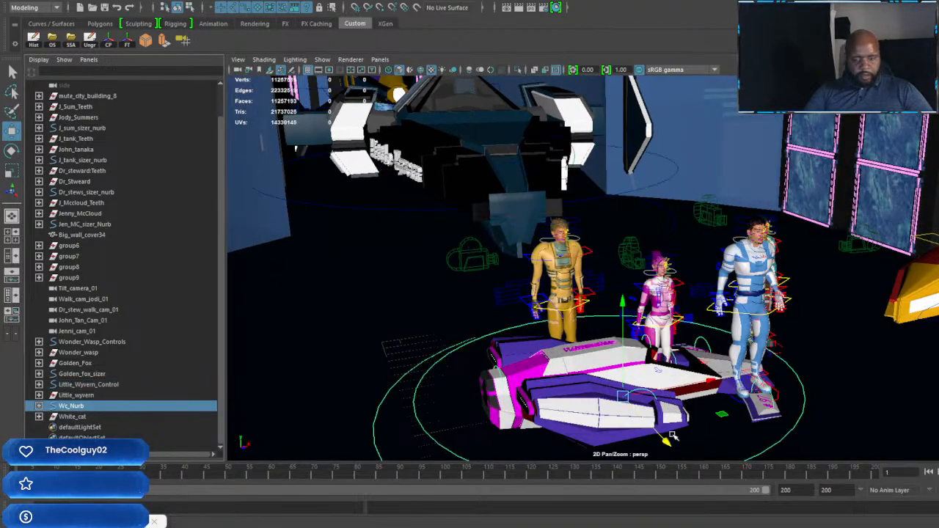
key(e)
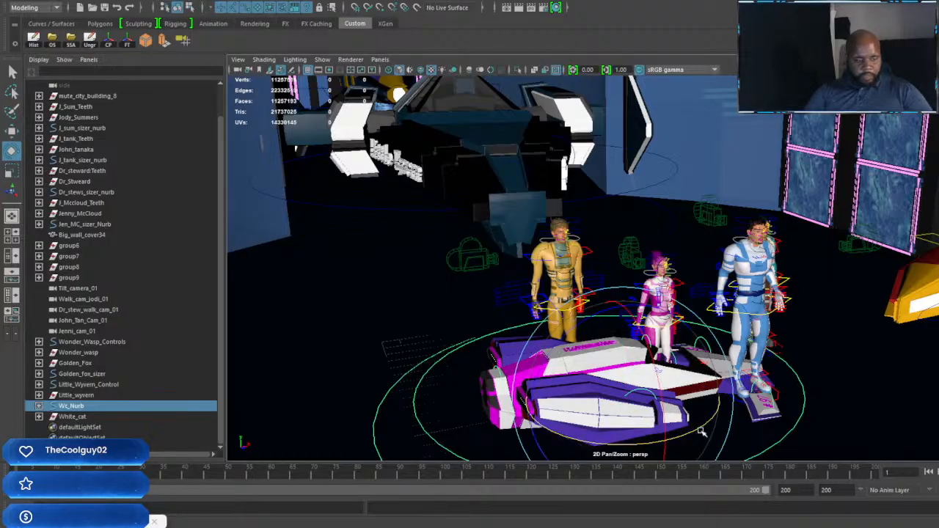
drag(702, 433, 570, 421)
Step: Scale up the White Cat uniformly in several passes until it matches the other enlarged vehicles
key(r)
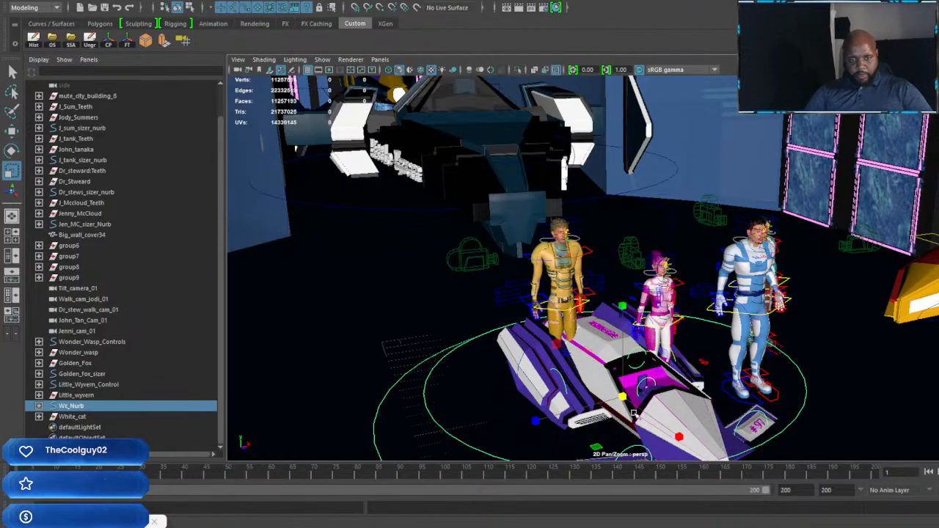
drag(624, 397, 803, 402)
drag(622, 396, 706, 398)
scroll(624, 344, down, 2)
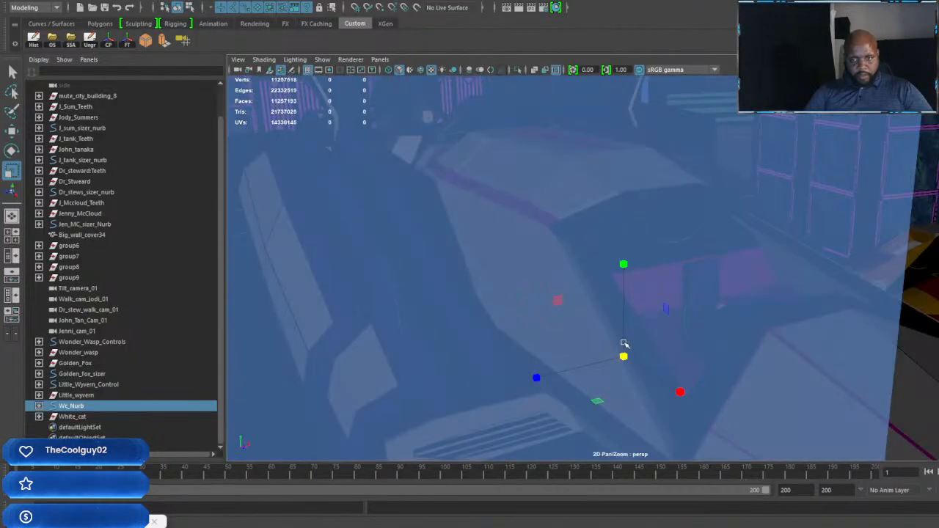
scroll(627, 344, up, 2)
alt+drag(656, 344, 608, 338)
scroll(605, 335, down, 2)
scroll(605, 335, down, 3)
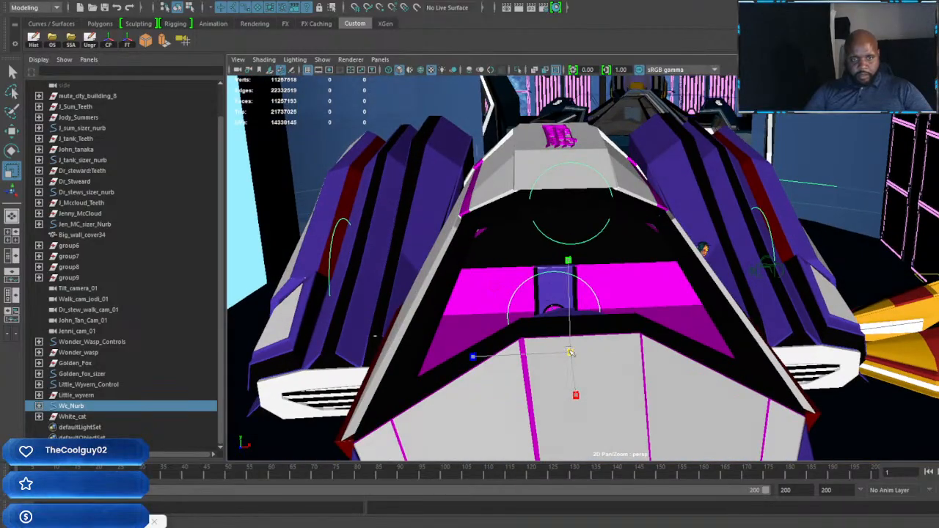
drag(569, 352, 636, 365)
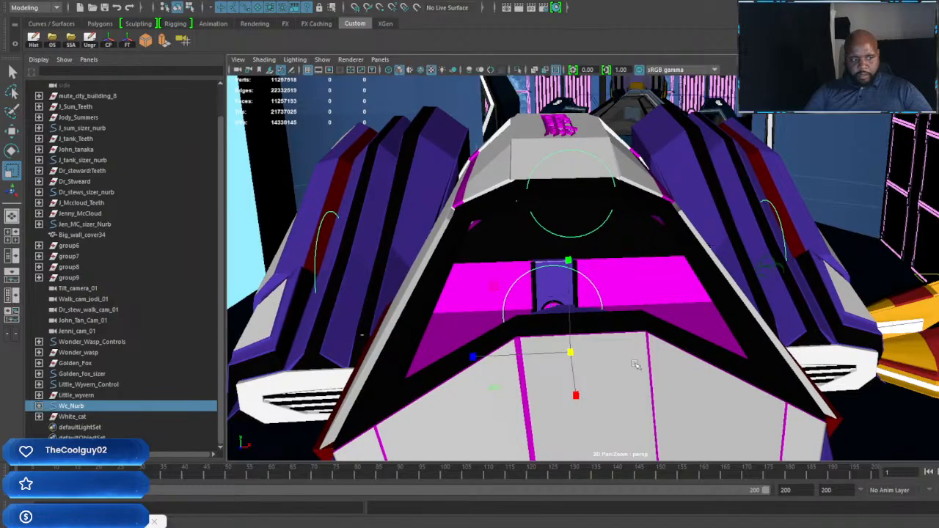
Step: Select the control curves of all four vehicles together and raise the vehicles straight up to the building's roof
ctrl+click(87, 385)
ctrl+click(94, 341)
key(f)
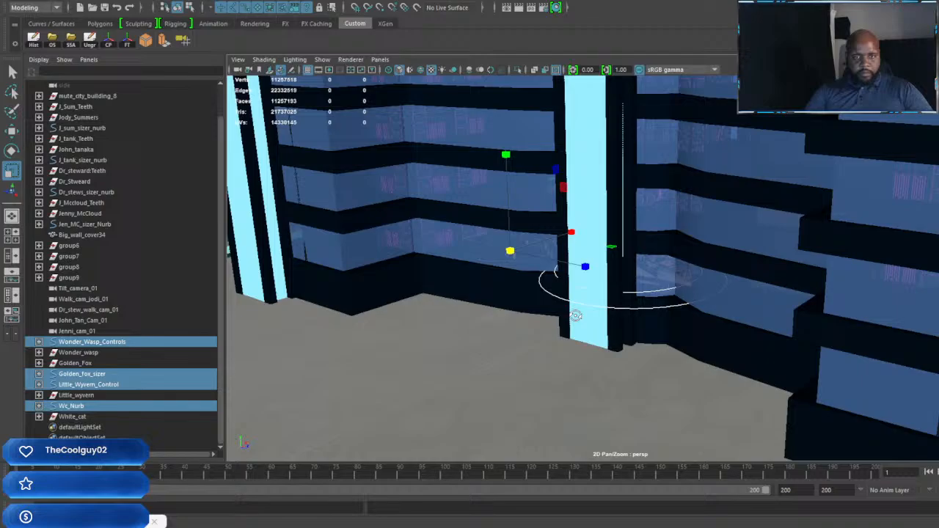
scroll(597, 310, down, 5)
alt+drag(575, 316, 640, 315)
alt+middle_drag(640, 315, 635, 310)
scroll(635, 310, down, 3)
alt+drag(635, 311, 662, 286)
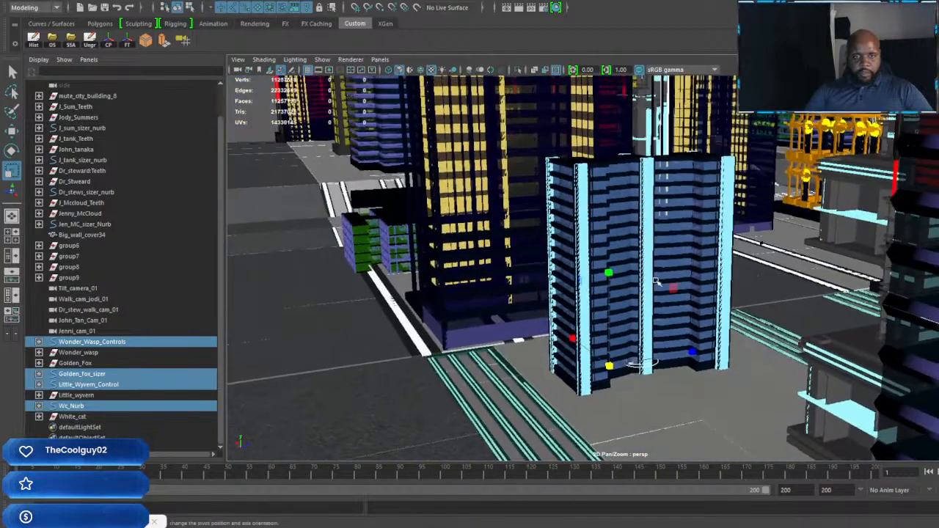
scroll(664, 284, up, 5)
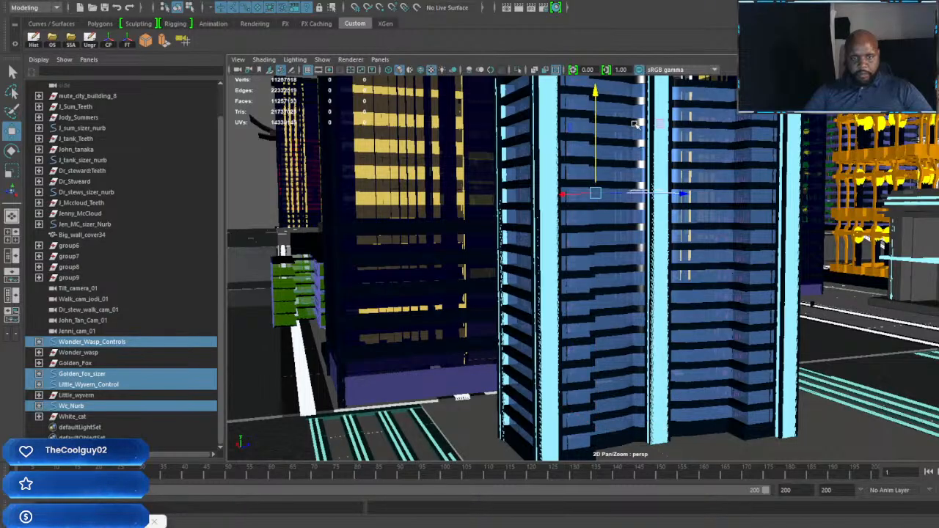
alt+middle_drag(635, 125, 663, 286)
scroll(662, 286, up, 4)
alt+drag(660, 286, 634, 281)
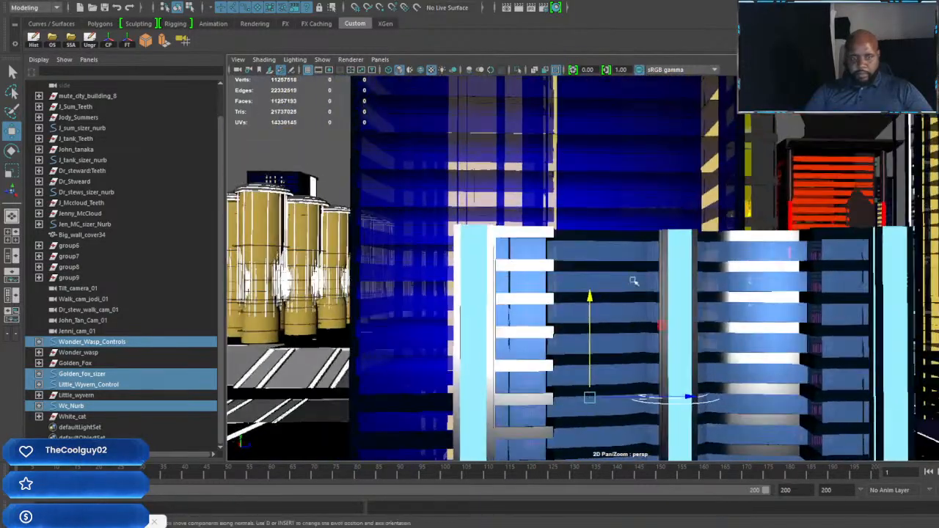
drag(579, 201, 574, 132)
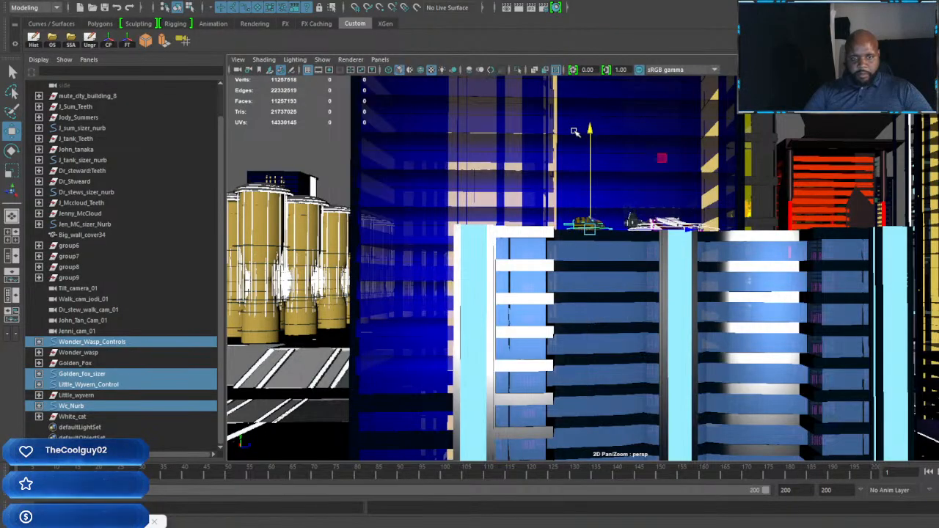
Step: Examine how the four vehicles sit on the building's roof from close up and from different angles
alt+drag(703, 328, 562, 327)
scroll(652, 330, up, 5)
scroll(562, 327, up, 3)
alt+middle_drag(562, 327, 682, 373)
scroll(683, 373, up, 3)
alt+drag(682, 372, 651, 371)
scroll(653, 371, up, 5)
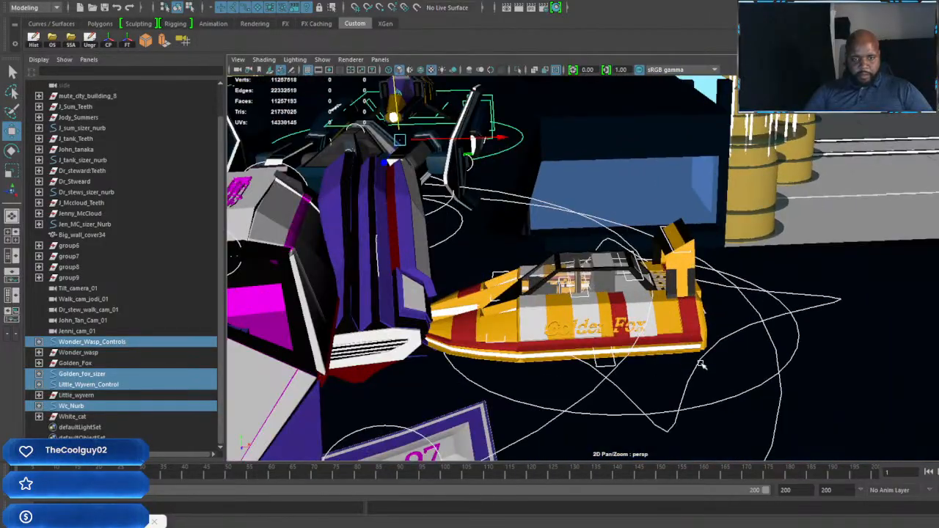
alt+right_drag(702, 364, 579, 364)
alt+drag(579, 364, 633, 387)
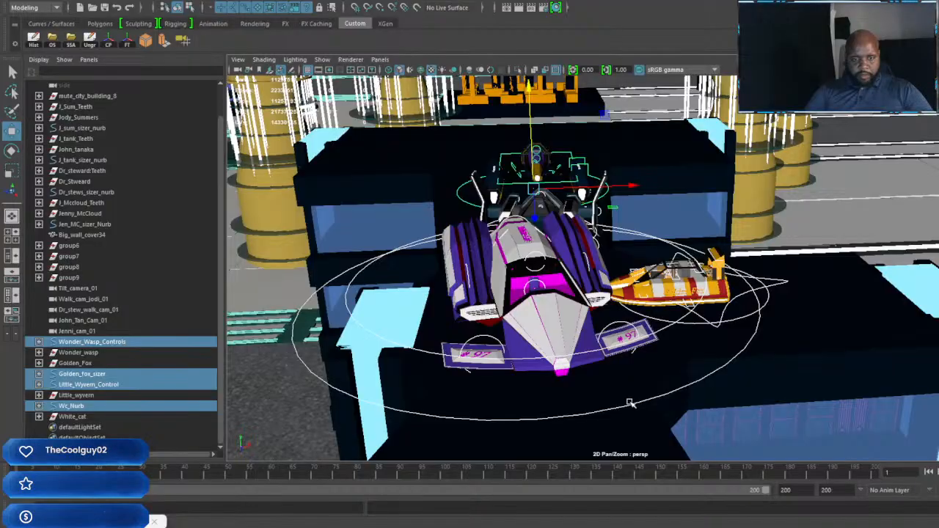
Step: Scale the White Cat down uniformly through Wc_Nurb and compare its size with the neighbouring vehicles
click(629, 406)
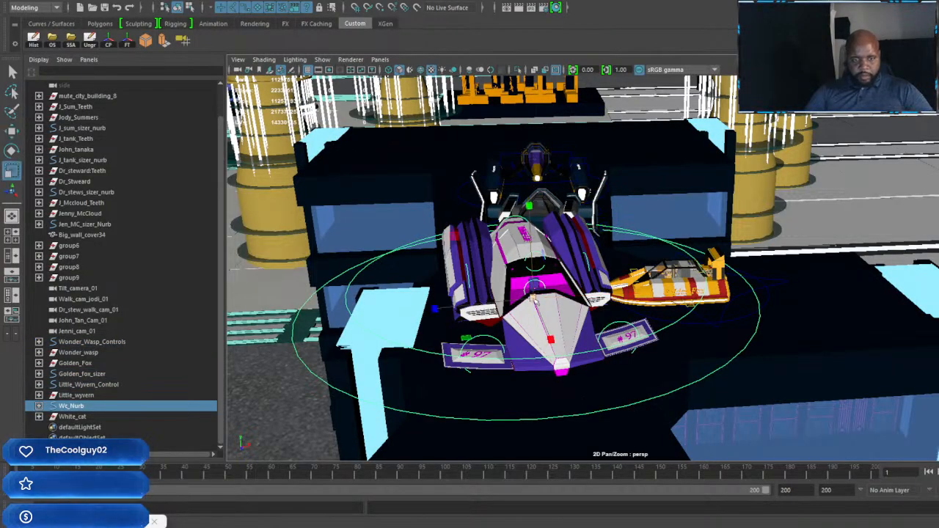
drag(535, 300, 442, 303)
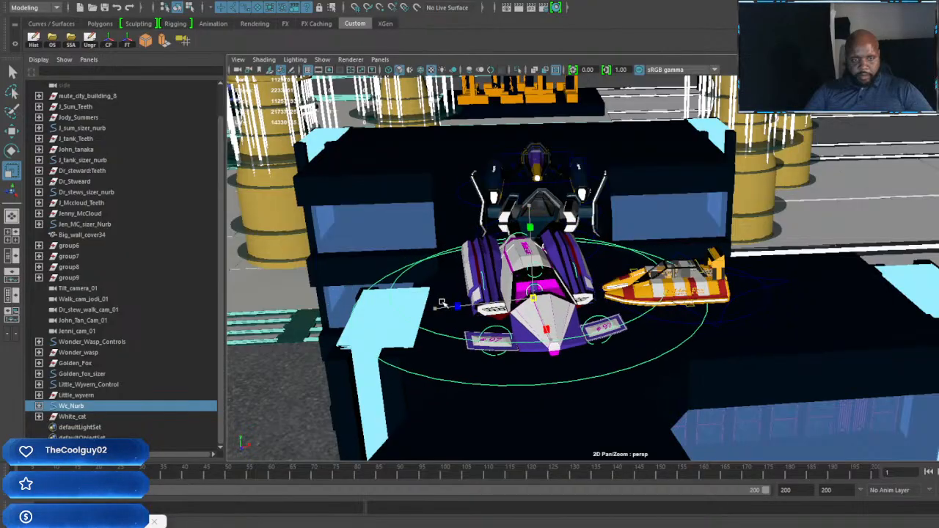
alt+drag(567, 315, 756, 336)
alt+middle_drag(756, 337, 629, 341)
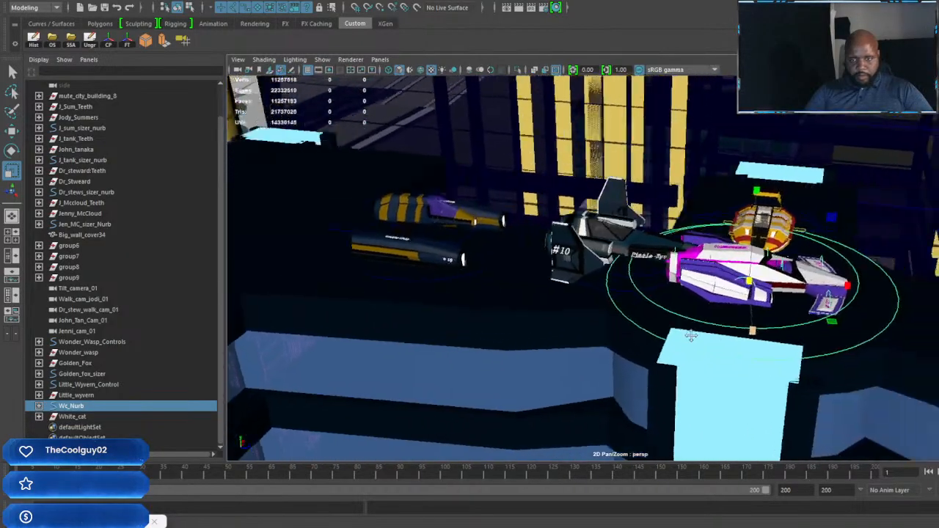
alt+right_drag(629, 341, 759, 341)
alt+drag(759, 342, 630, 326)
Step: Scale the Golden Fox up uniformly through Golden_fox_sizer, making it clearly larger beside the White Cat
alt+right_drag(630, 327, 699, 264)
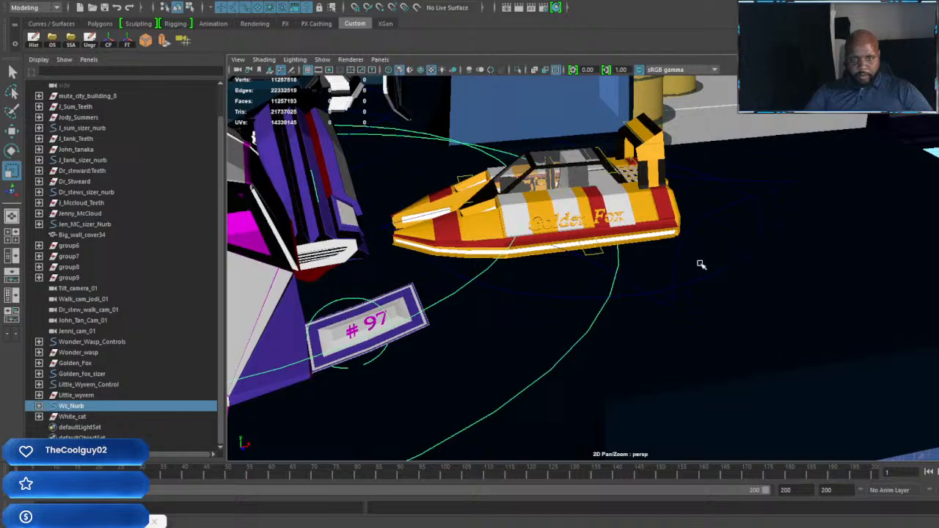
click(751, 262)
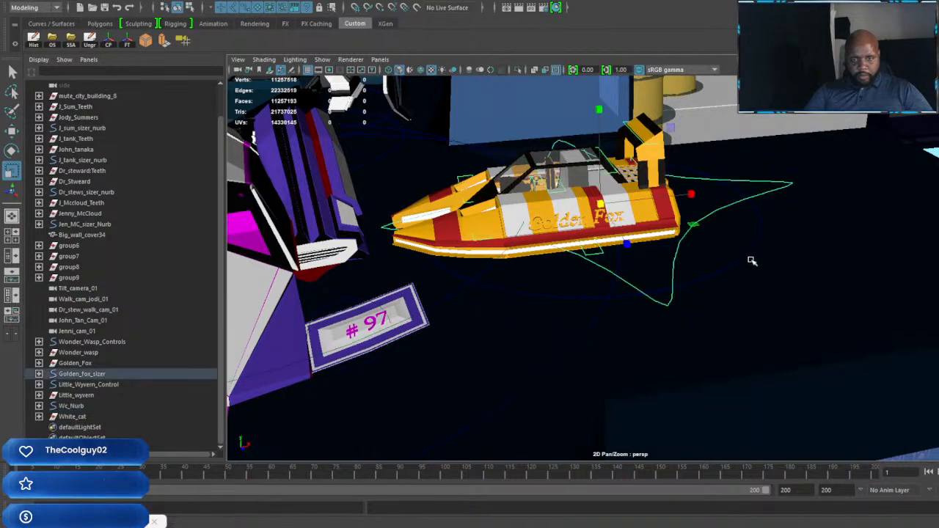
click(751, 256)
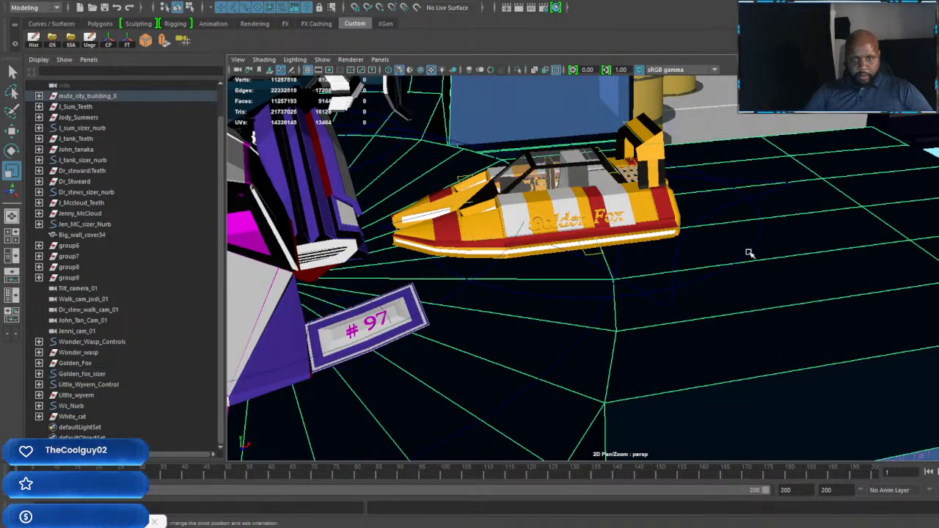
click(750, 254)
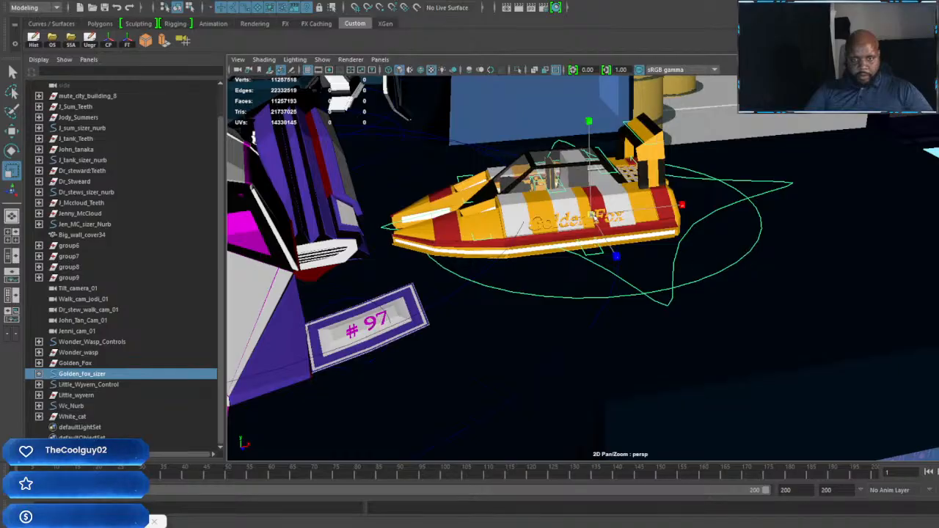
drag(593, 215, 765, 256)
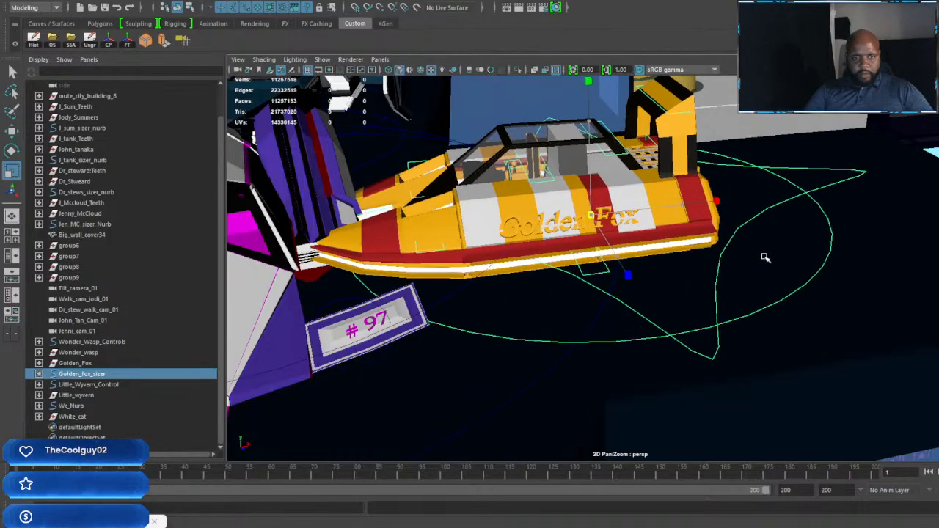
Step: Rotate the Golden Fox about its vertical axis so its nose points the same way as the White Cat's
scroll(764, 257, down, 6)
alt+drag(586, 258, 481, 248)
scroll(653, 261, down, 2)
alt+middle_drag(481, 248, 633, 334)
scroll(632, 334, up, 3)
alt+drag(632, 334, 645, 350)
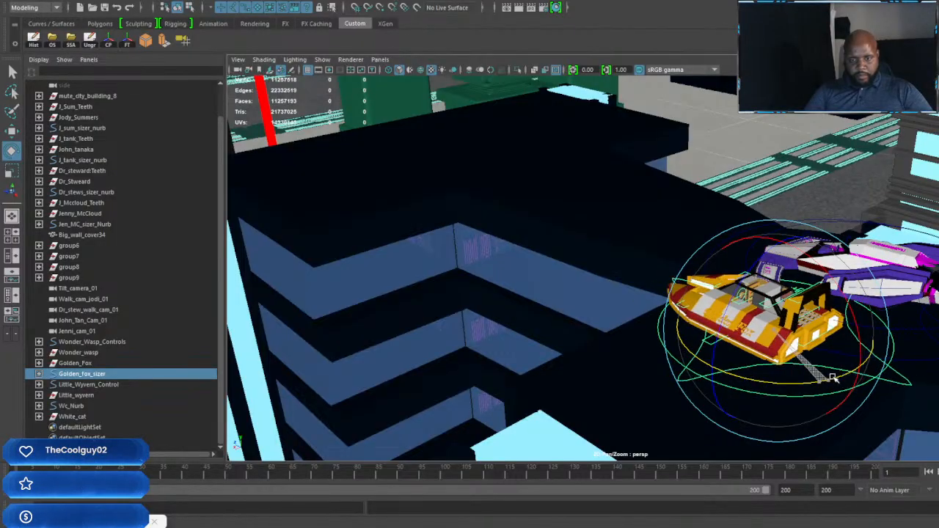
alt+drag(836, 377, 776, 373)
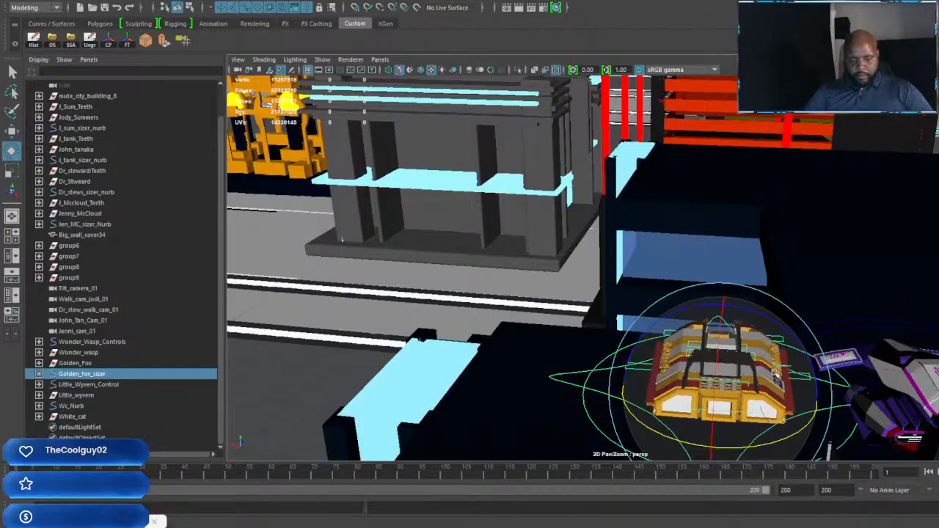
Step: Move the Golden Fox across the roof to a free spot in front of the White Cat, extending the row of vehicles
key(w)
scroll(789, 380, down, 4)
alt+middle_drag(792, 382, 723, 361)
scroll(697, 362, up, 2)
alt+drag(663, 355, 675, 363)
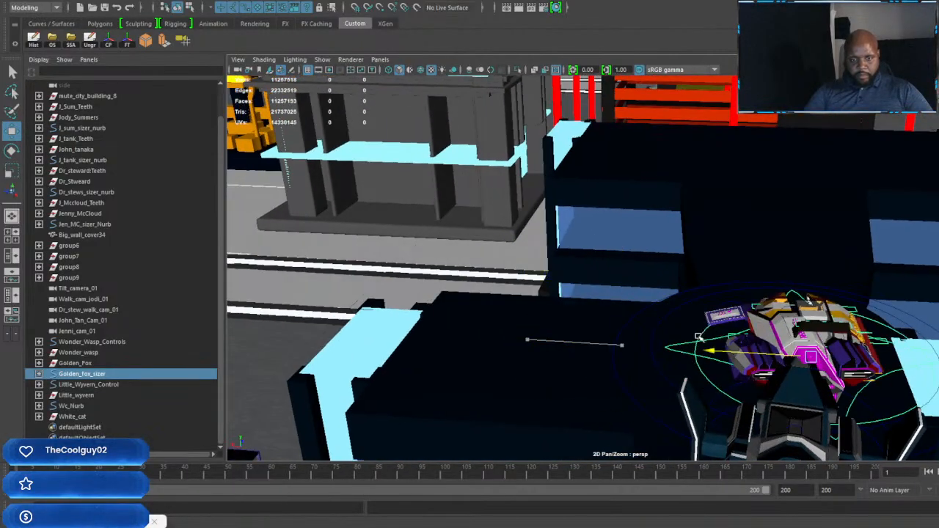
alt+drag(765, 355, 627, 368)
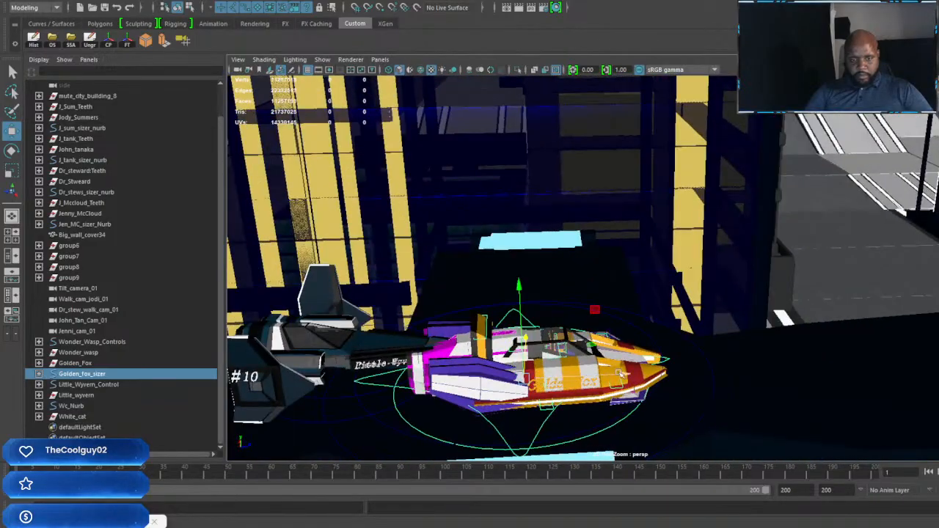
scroll(854, 371, down, 4)
alt+middle_drag(748, 367, 636, 330)
alt+drag(759, 336, 656, 330)
alt+middle_drag(660, 331, 870, 360)
scroll(870, 360, up, 3)
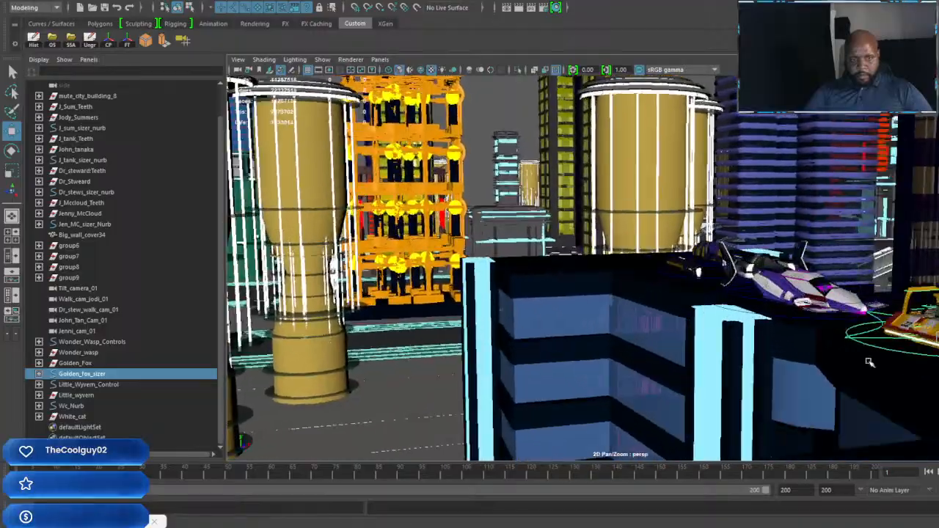
Step: Slide the White Cat forward through Wc_Nurb to clear the nose of the Little Wyvern
alt+drag(871, 360, 858, 345)
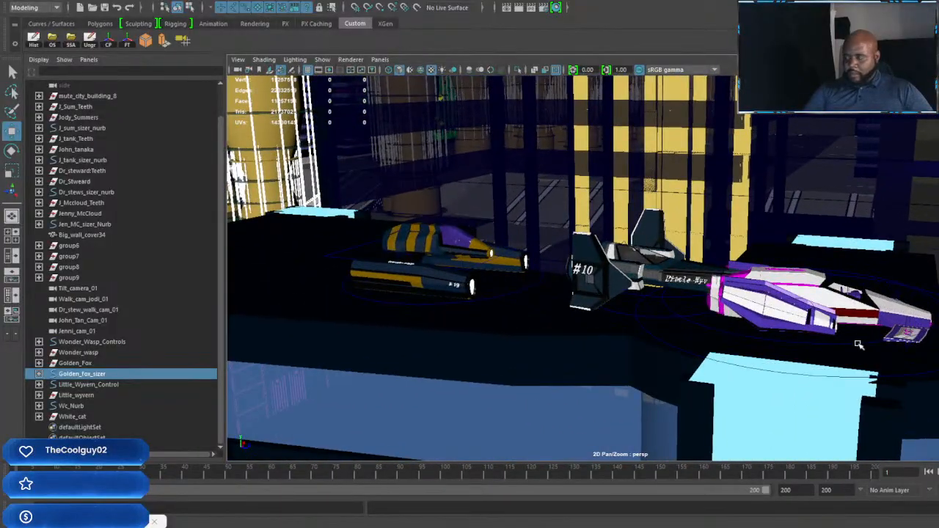
click(71, 406)
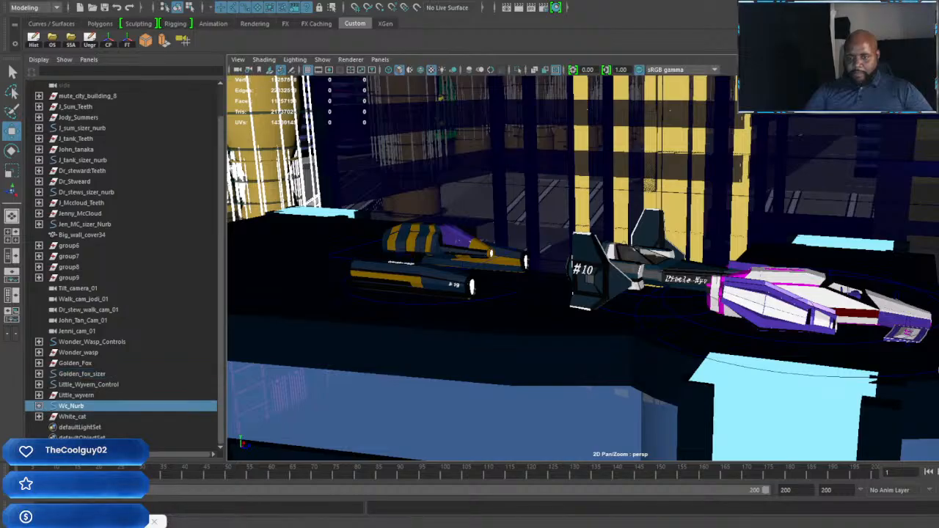
alt+middle_drag(893, 376, 781, 375)
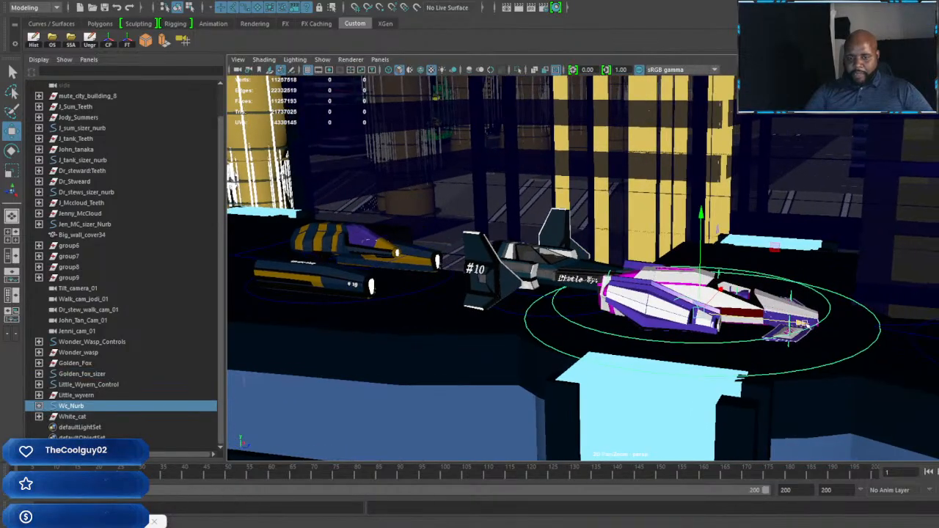
drag(803, 323, 828, 328)
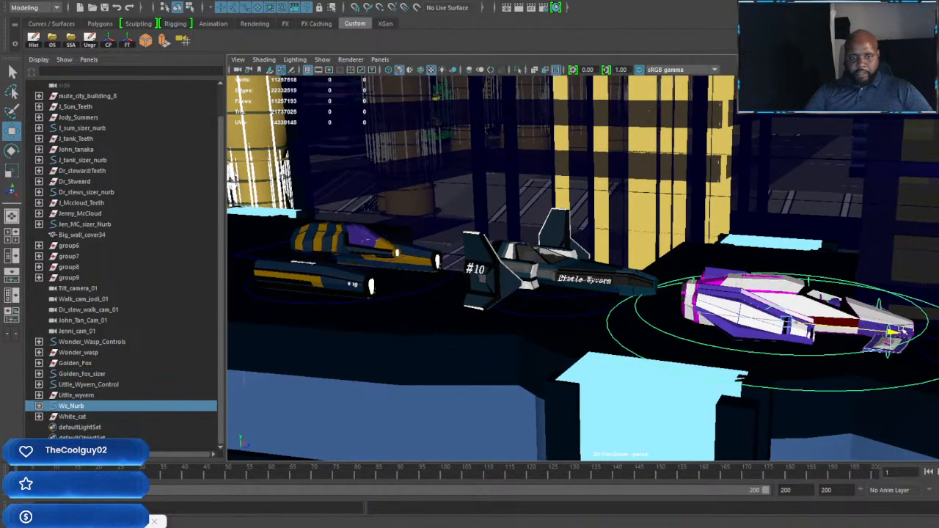
alt+drag(542, 343, 550, 344)
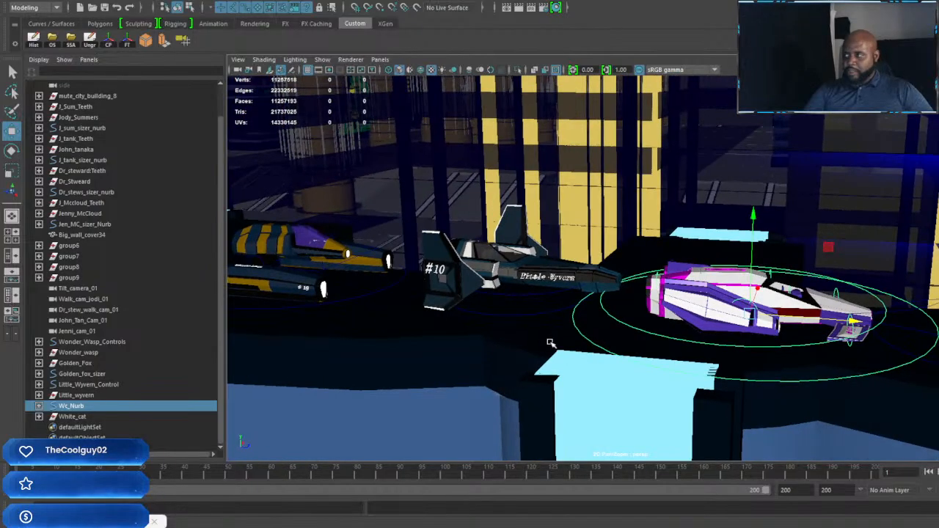
Step: Slide the Little Wyvern back through Little_Wyvern_Control, widening its gap to the White Cat
alt+middle_drag(545, 335, 692, 350)
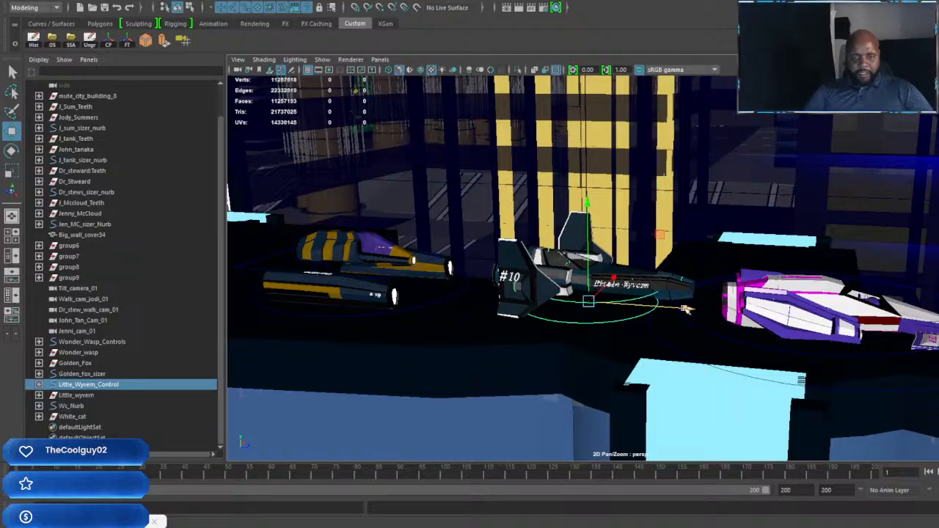
alt+drag(686, 309, 632, 308)
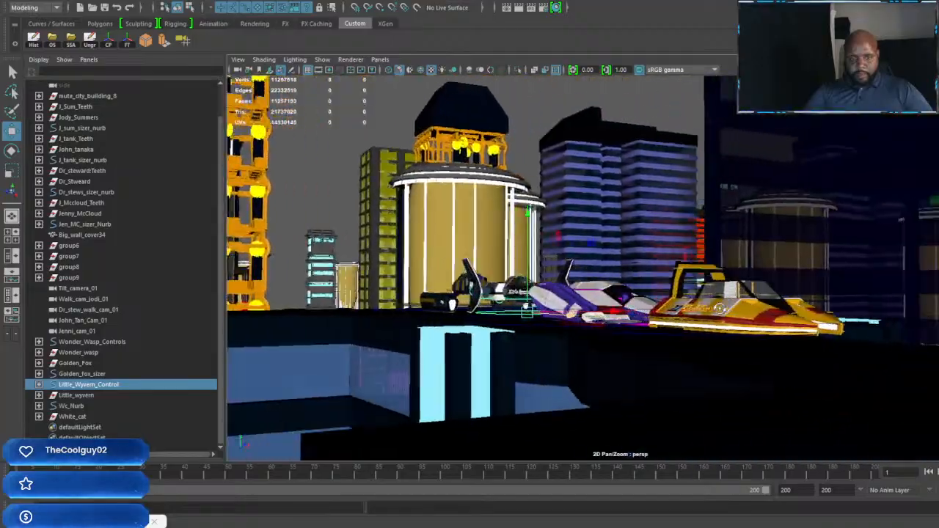
alt+drag(719, 308, 743, 308)
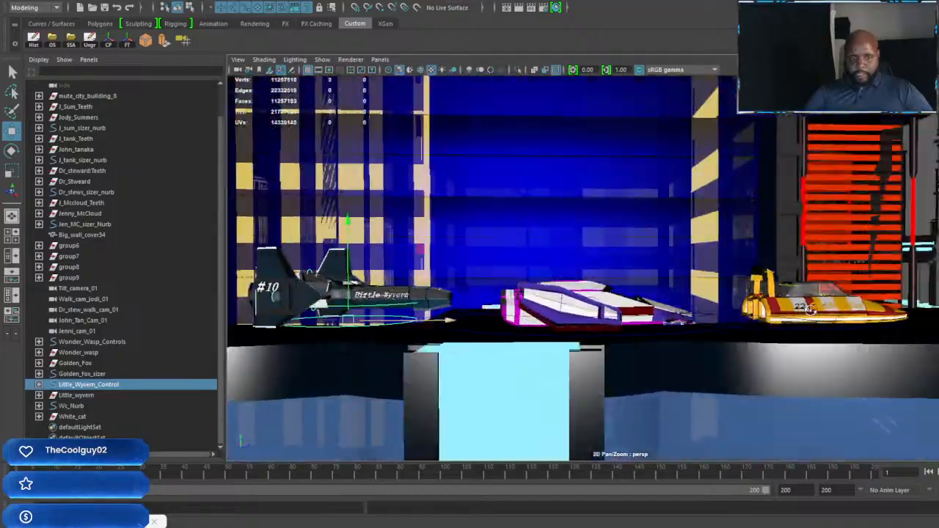
alt+drag(810, 309, 680, 313)
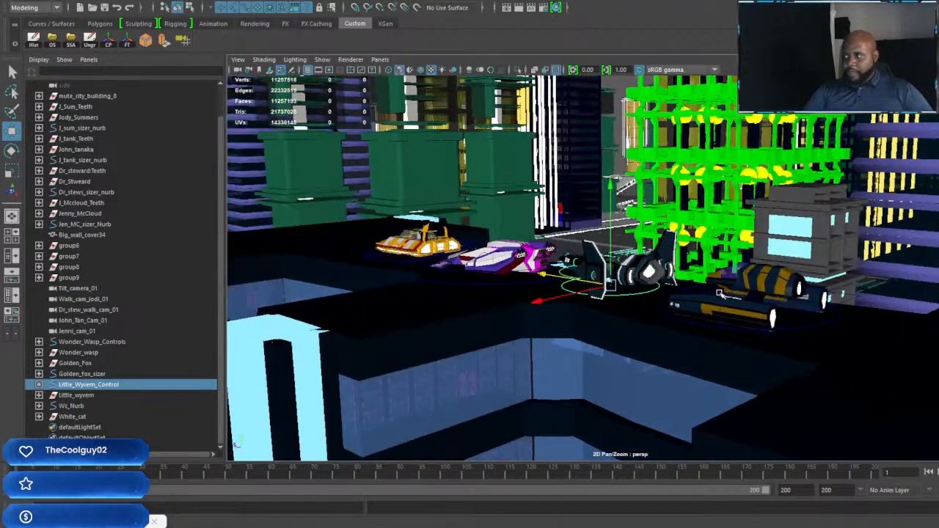
Step: Look from the vehicles on the roof down into the building's interior to locate the four standing characters
alt+middle_drag(650, 363, 615, 232)
alt+middle_drag(606, 177, 621, 218)
alt+right_drag(620, 217, 669, 249)
alt+middle_drag(659, 283, 702, 392)
alt+middle_drag(768, 245, 652, 93)
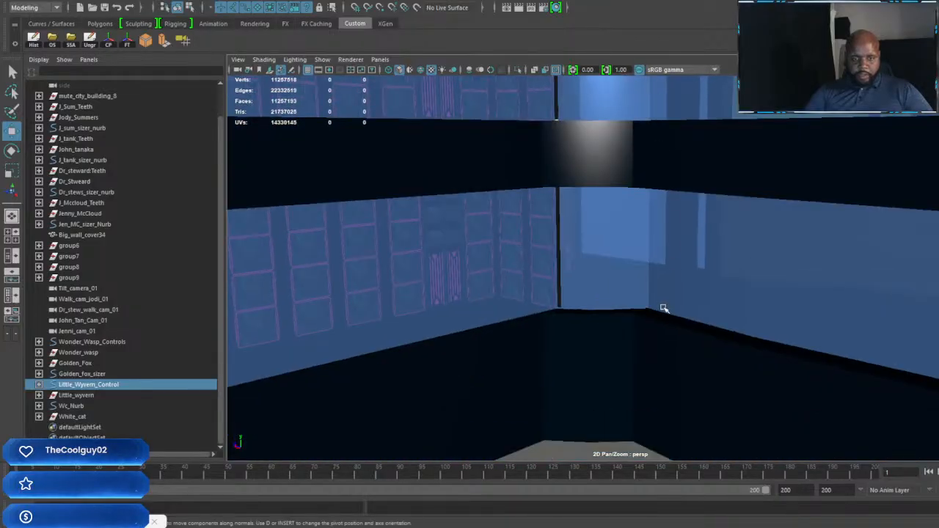
alt+right_drag(664, 310, 658, 283)
scroll(654, 280, up, 5)
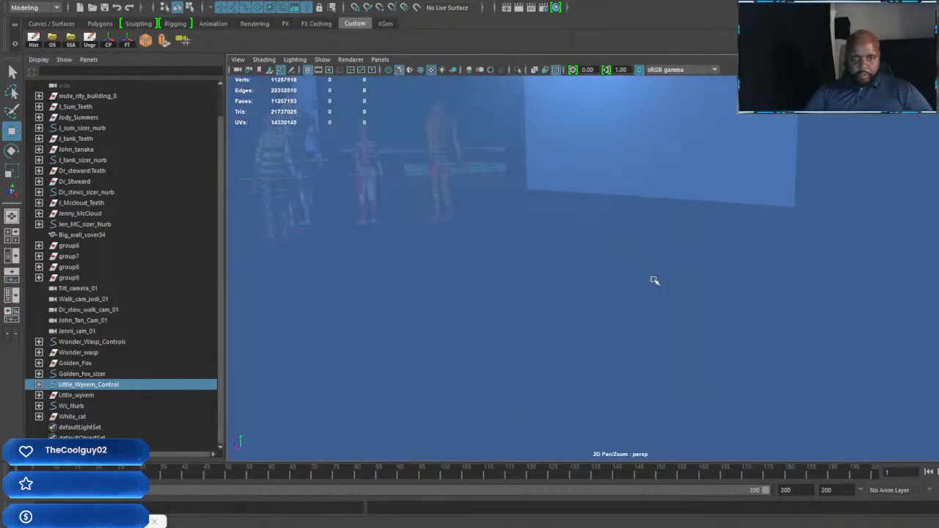
alt+middle_drag(577, 272, 650, 302)
scroll(763, 352, down, 5)
alt+right_drag(650, 301, 467, 256)
alt+middle_drag(467, 256, 796, 264)
scroll(810, 279, up, 5)
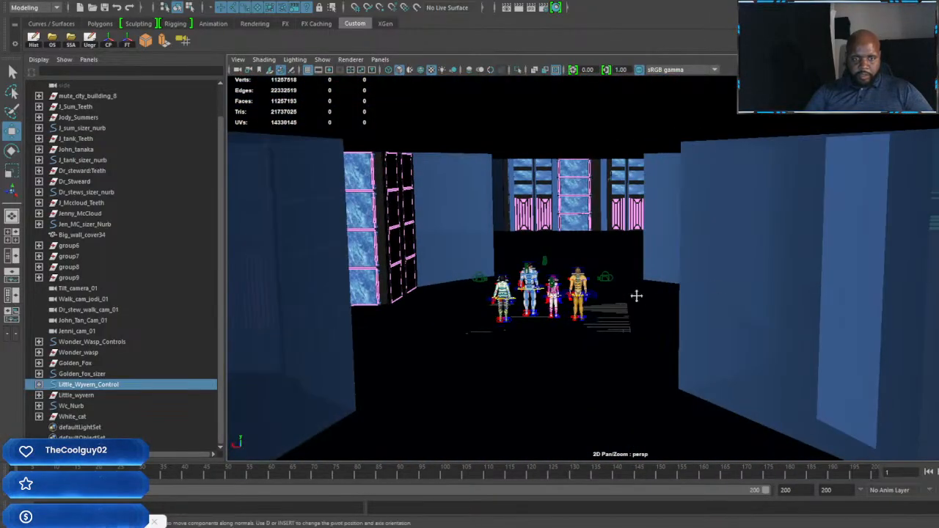
Step: Examine the four characters from behind, from close up and then with the whole group in view
alt+middle_drag(636, 295, 696, 239)
scroll(693, 240, up, 5)
scroll(676, 243, up, 5)
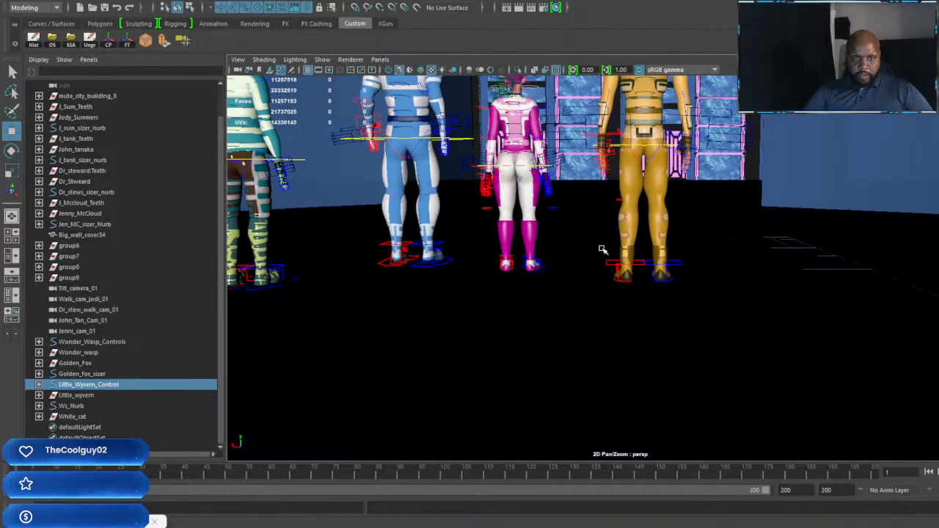
alt+middle_drag(596, 289, 668, 344)
alt+middle_drag(618, 257, 785, 388)
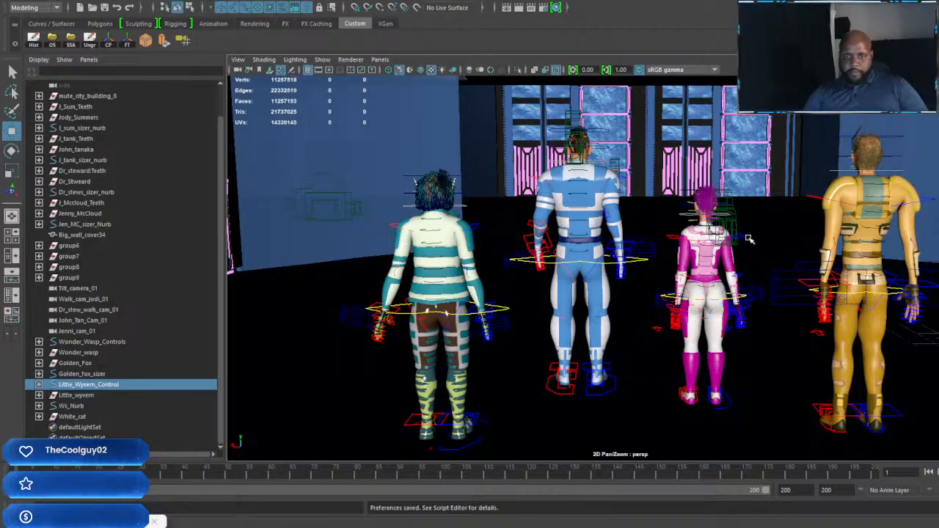
alt+middle_drag(748, 237, 683, 242)
scroll(683, 241, down, 3)
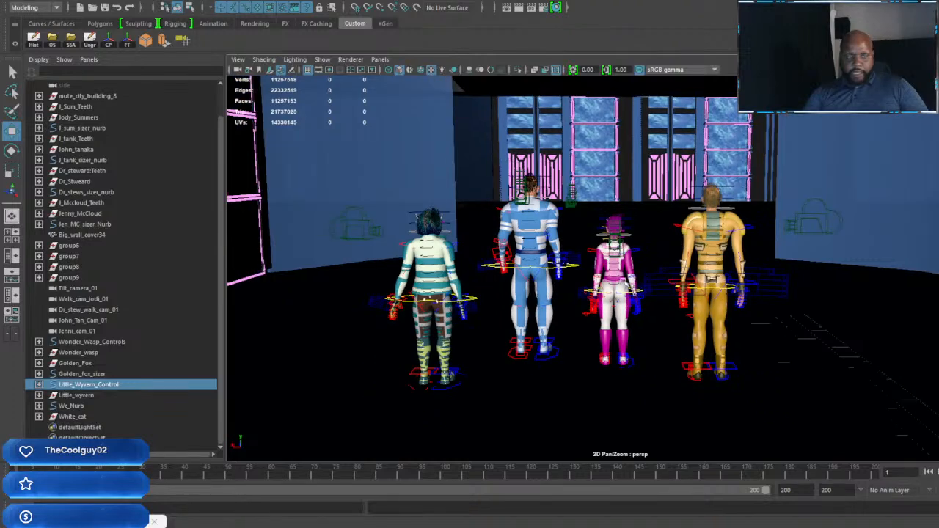
Step: Create five new cameras in the scene for additional shots
click(183, 41)
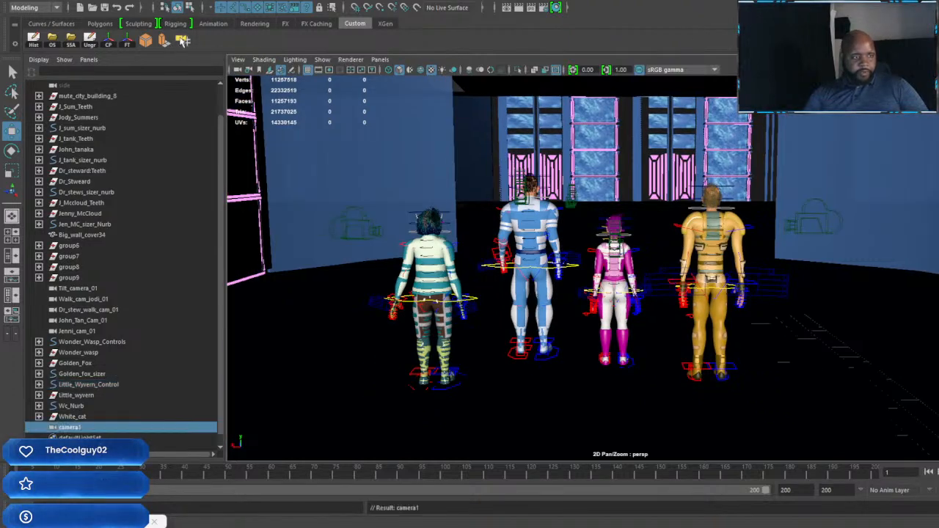
click(183, 41)
click(183, 41)
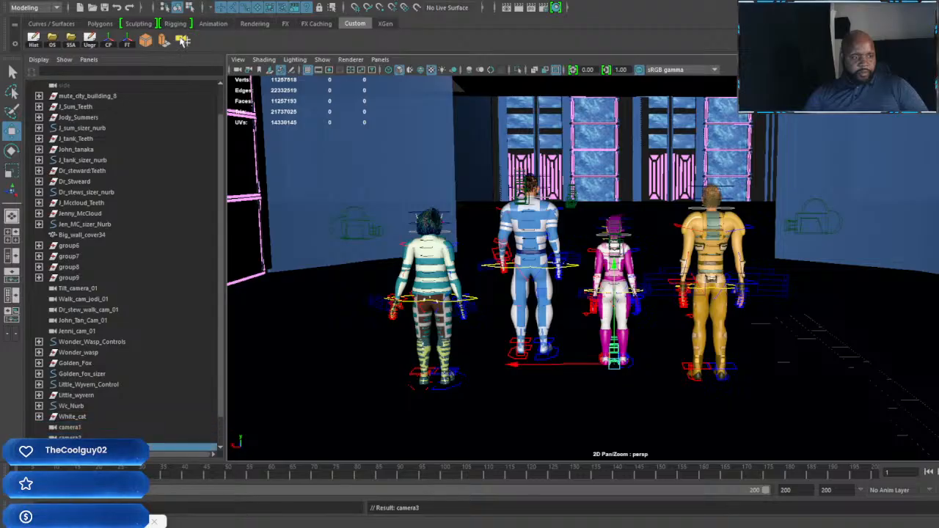
click(183, 41)
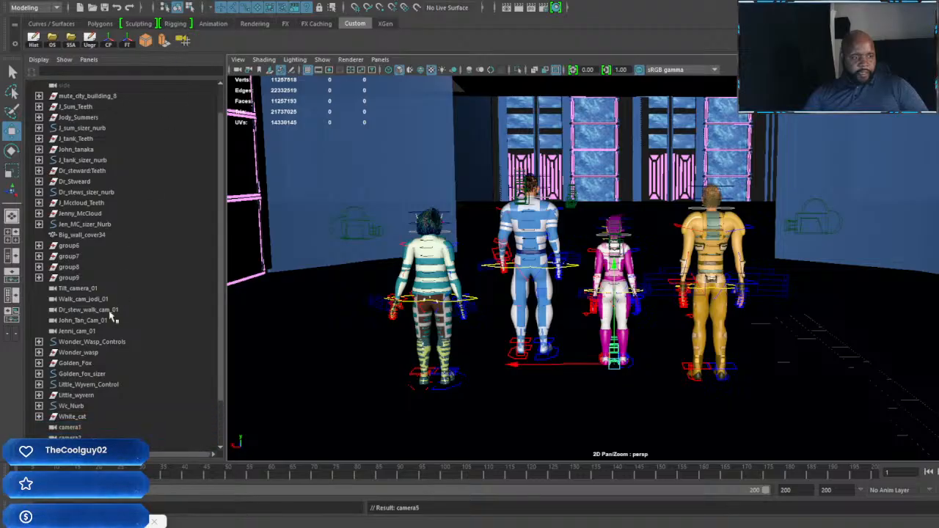
Step: Rename camera1 as B_roll_shot_01
scroll(81, 352, down, 2)
double_click(71, 373)
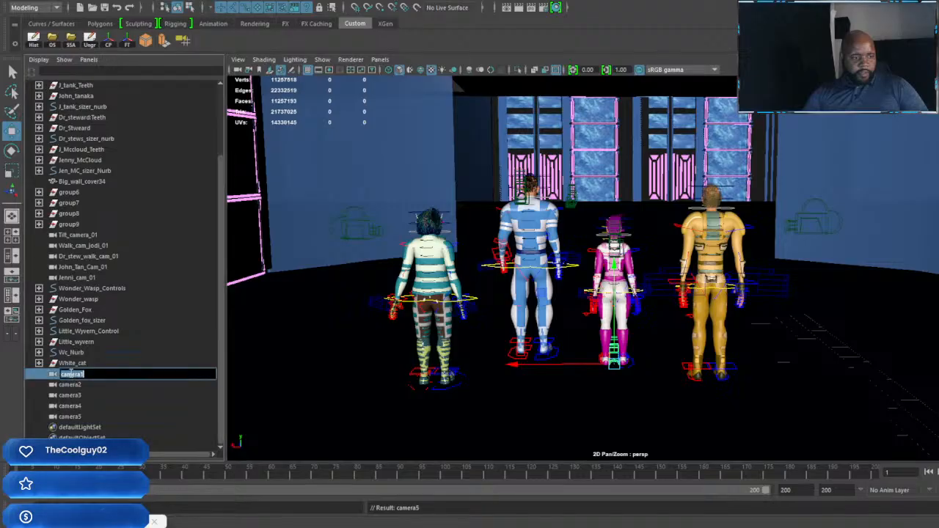
text(B)
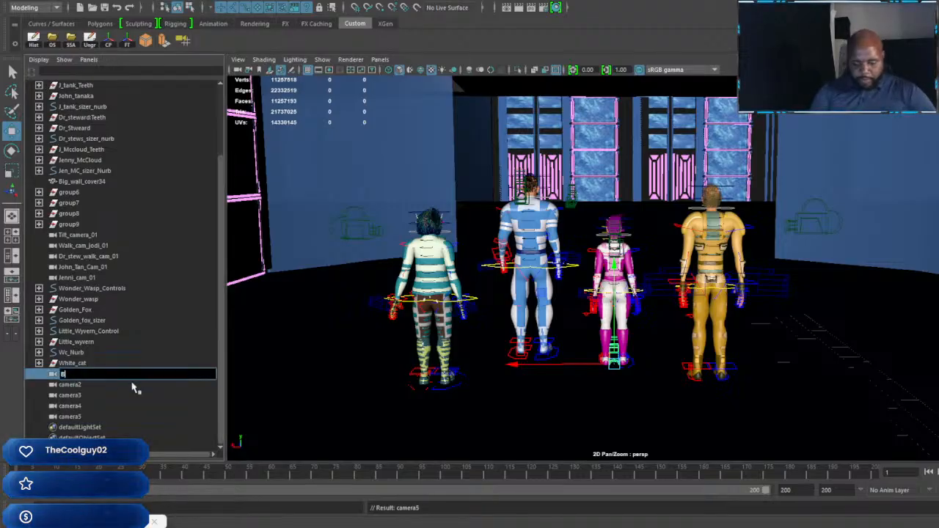
text( roll shot 01)
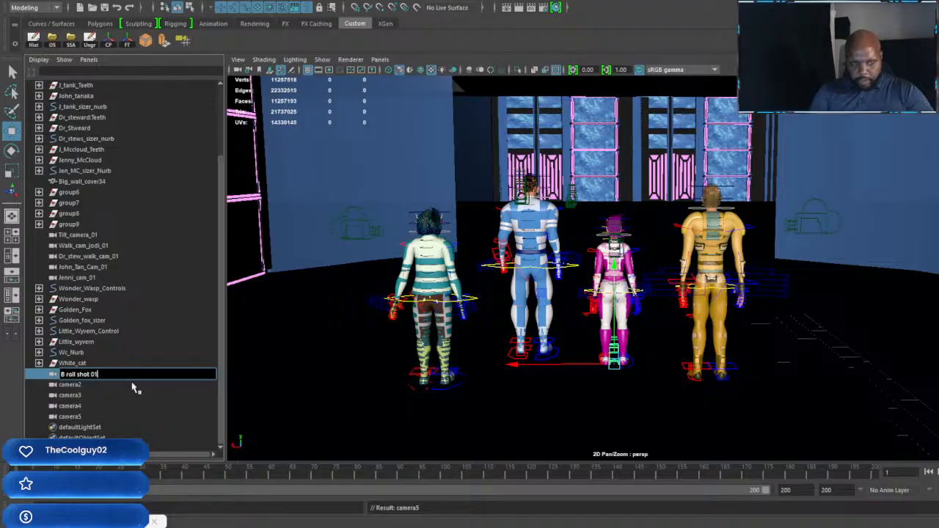
key(Return)
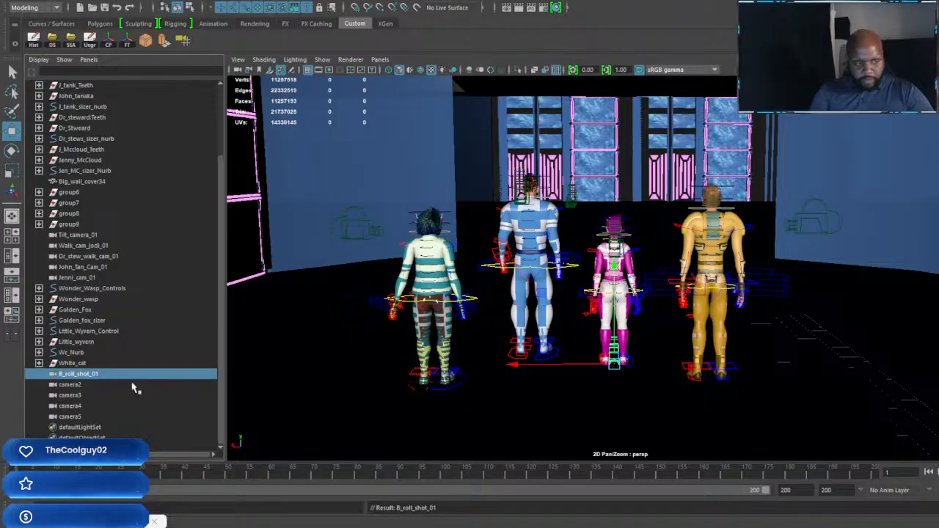
Step: Copy the B_roll_shot_01 name and rename camera2 as B_roll_shot_02
double_click(103, 375)
key(ctrl+c)
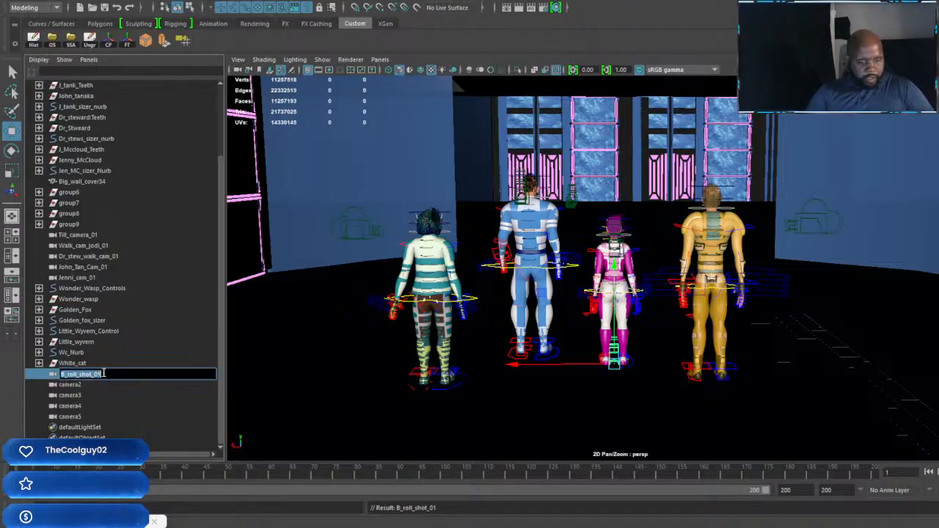
click(71, 387)
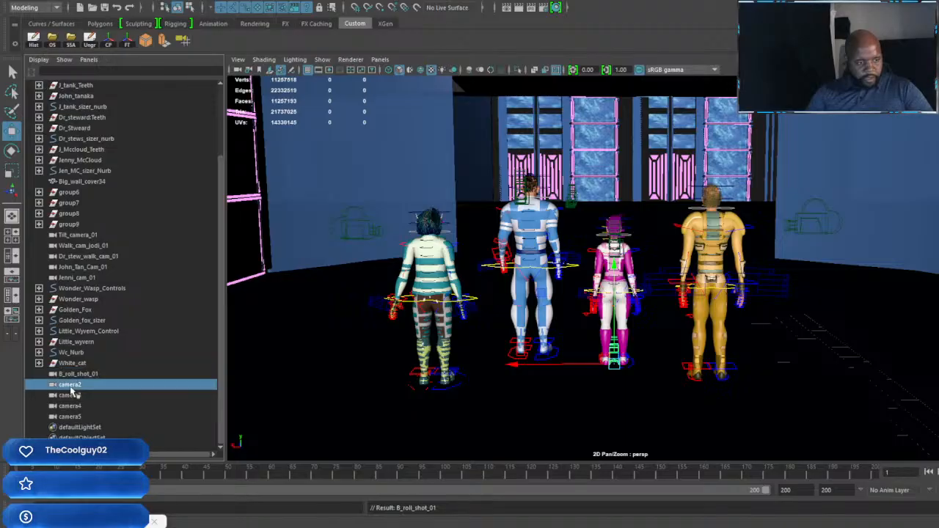
double_click(76, 387)
key(ctrl+v)
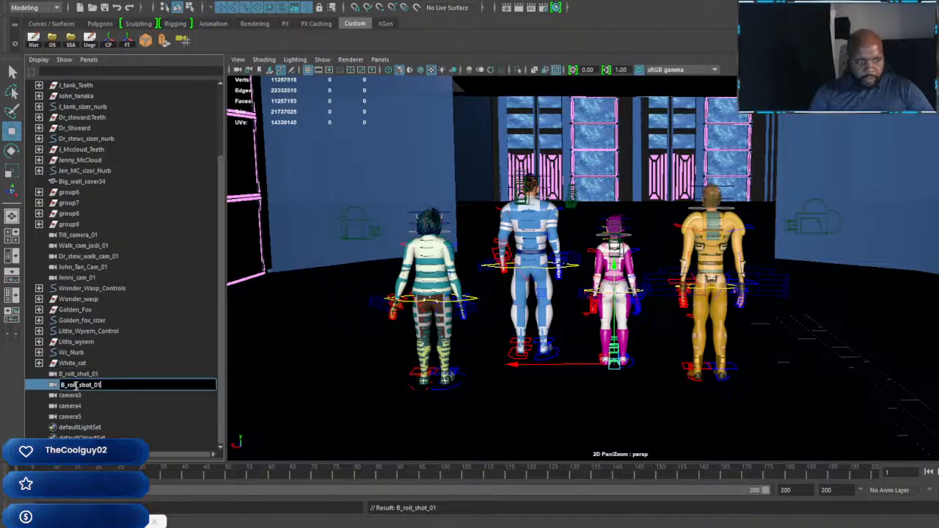
key(BackSpace)
text(2)
key(Return)
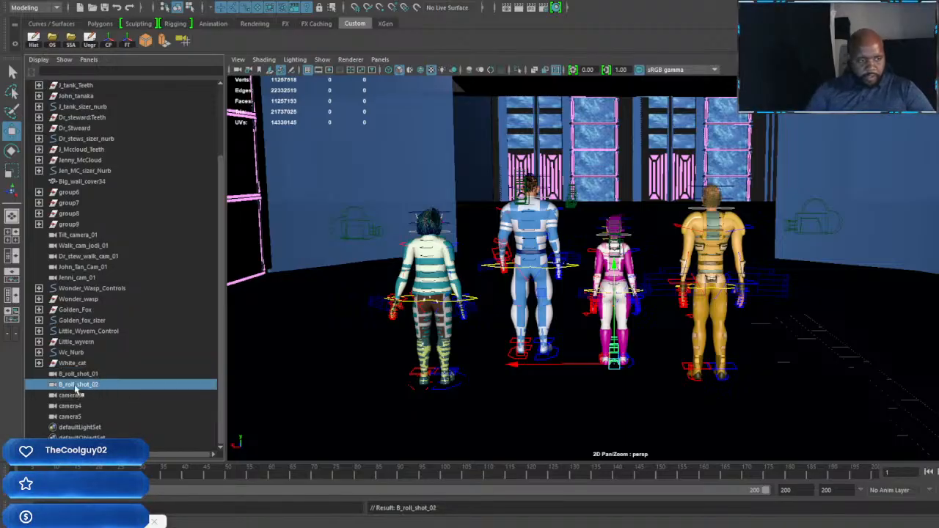
Step: Rename camera3 as B_roll_shot_03 and camera4 as B_roll_shot_04
double_click(76, 396)
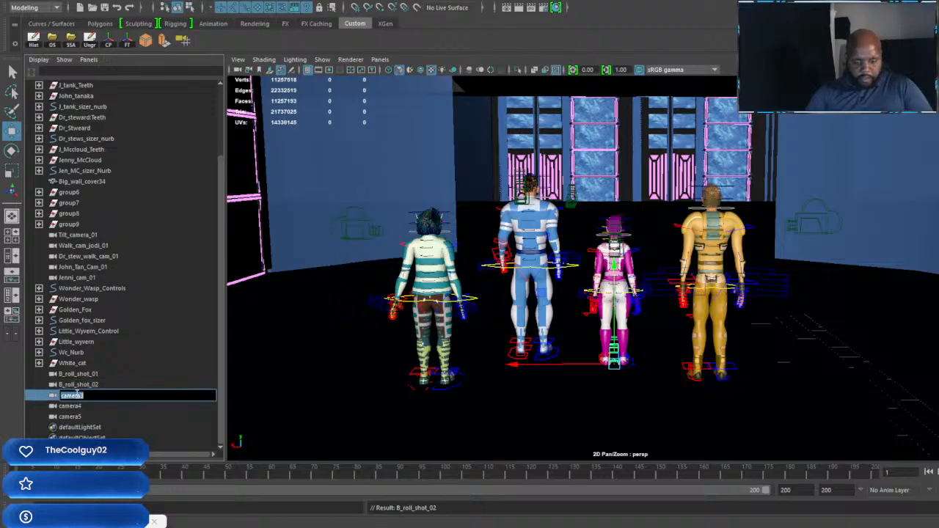
text(3)
key(Return)
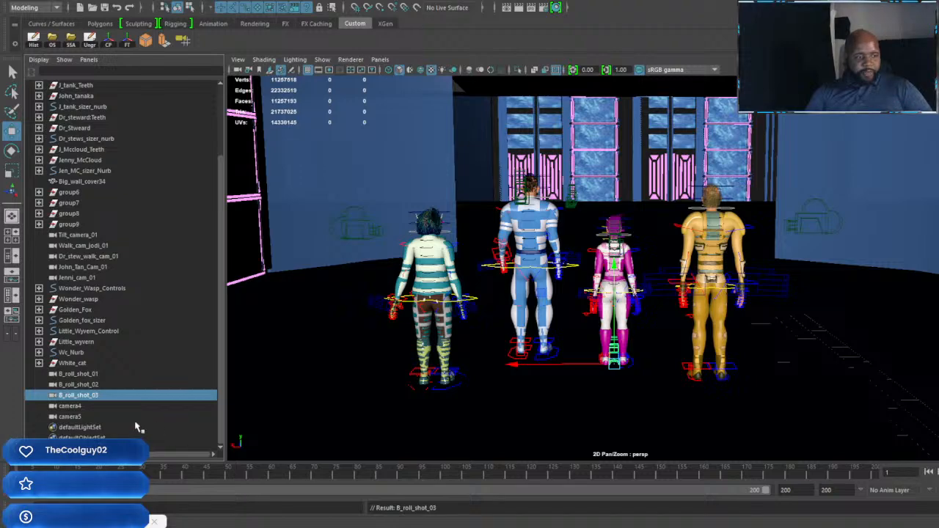
double_click(66, 406)
key(ctrl+v)
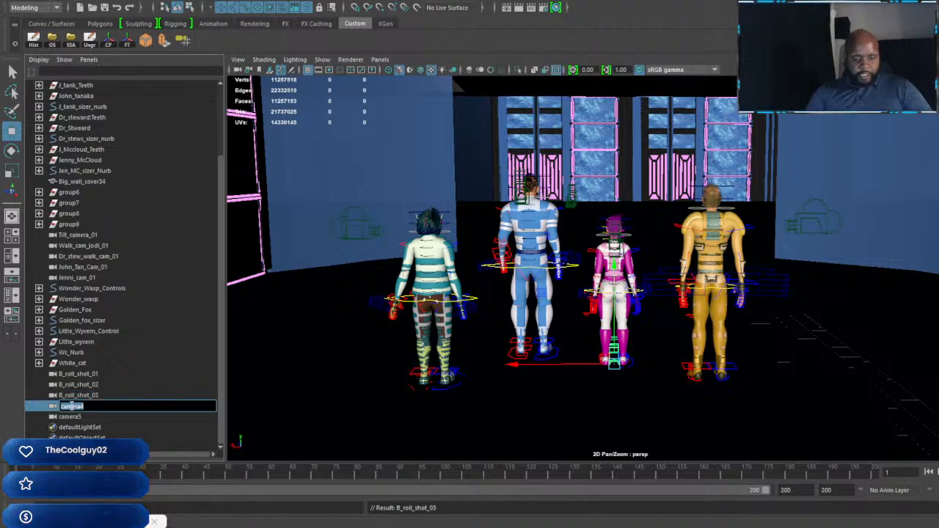
key(BackSpace)
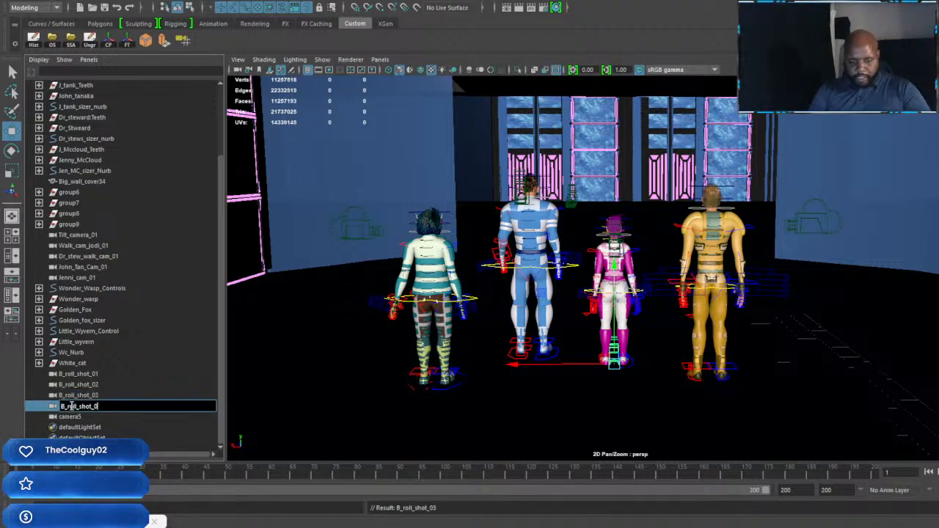
key(Return)
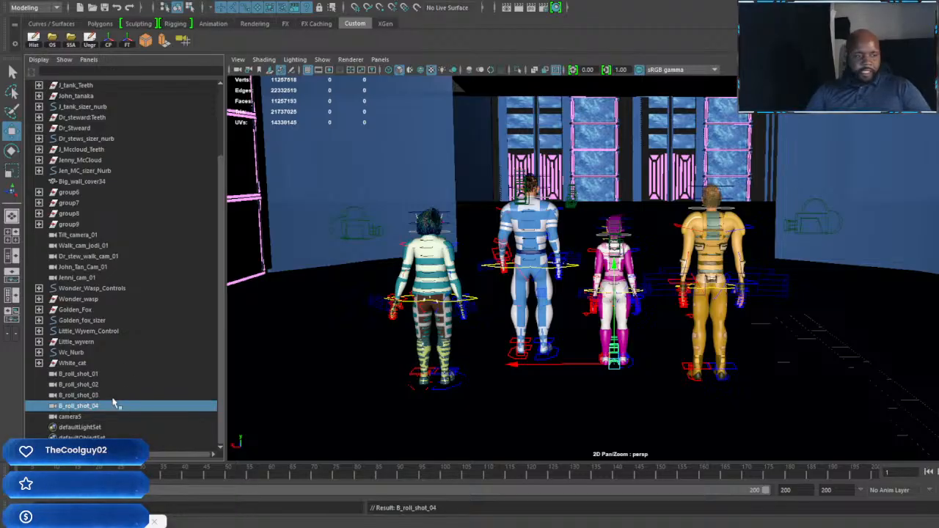
Step: Rename camera5 as Car_motion_cam_01
click(73, 416)
double_click(74, 416)
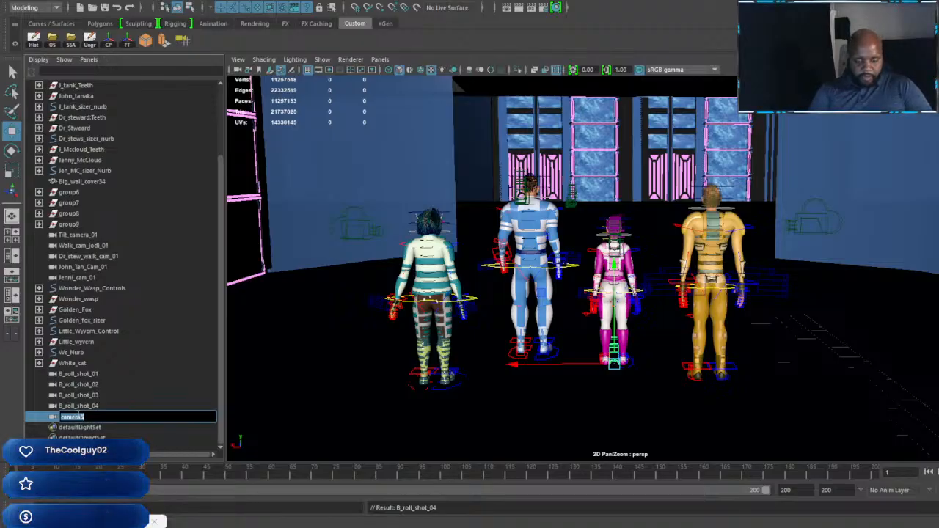
text(ar motion)
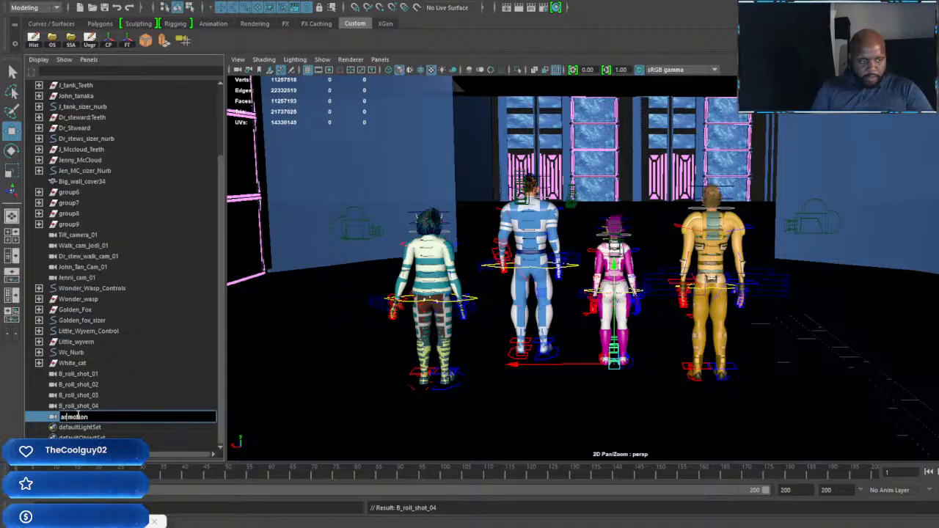
text(C)
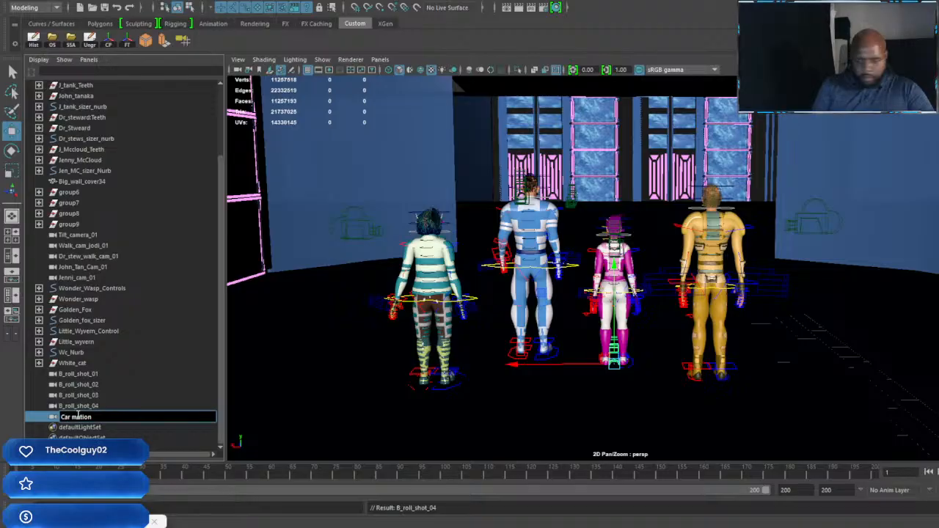
text( ca)
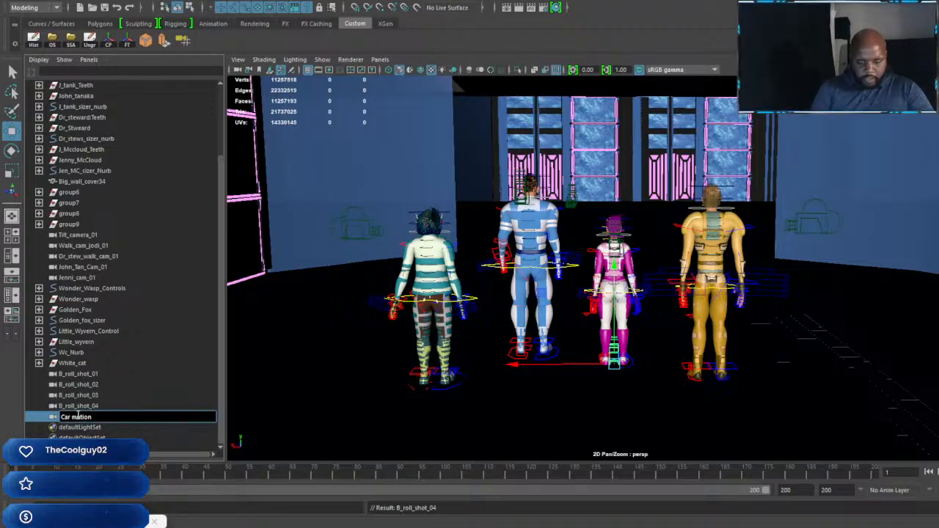
text(m_01)
key(Return)
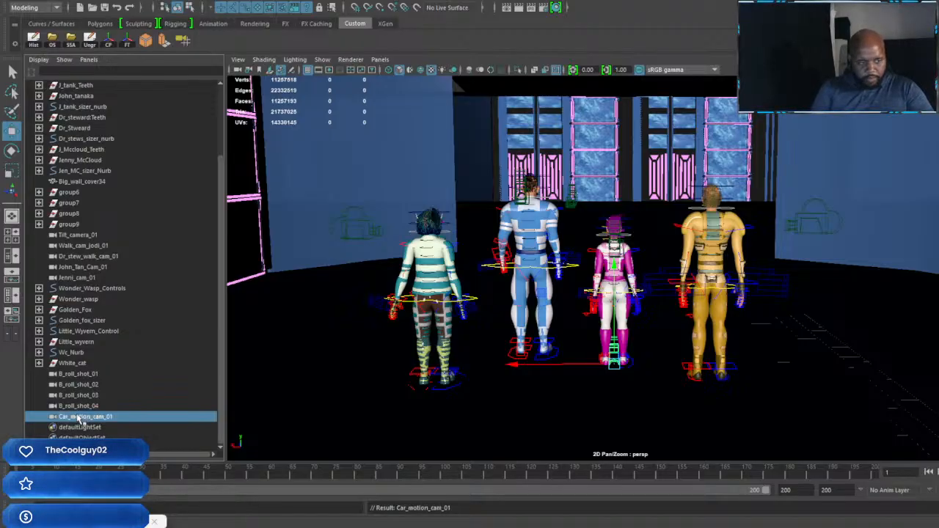
Step: Copy the Car_motion_cam_01 name and create four more cameras in the scene
double_click(79, 417)
key(ctrl+c)
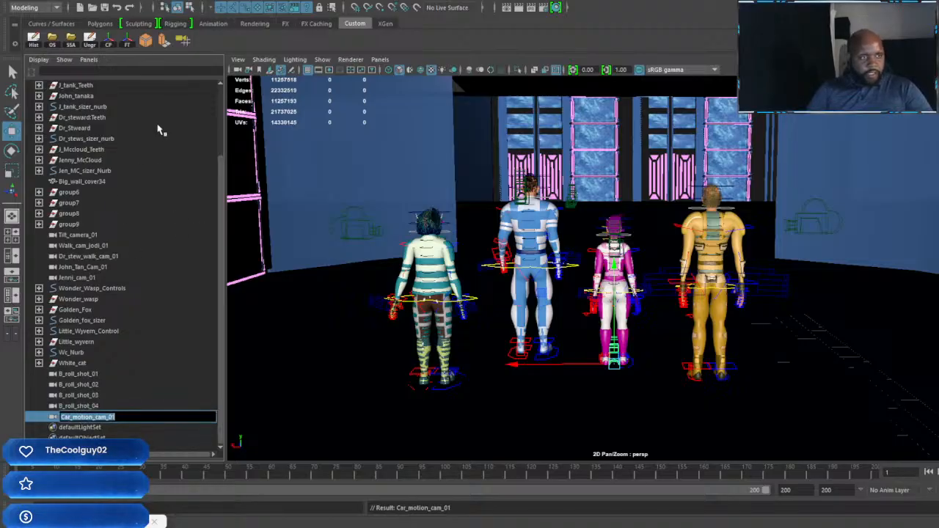
click(183, 41)
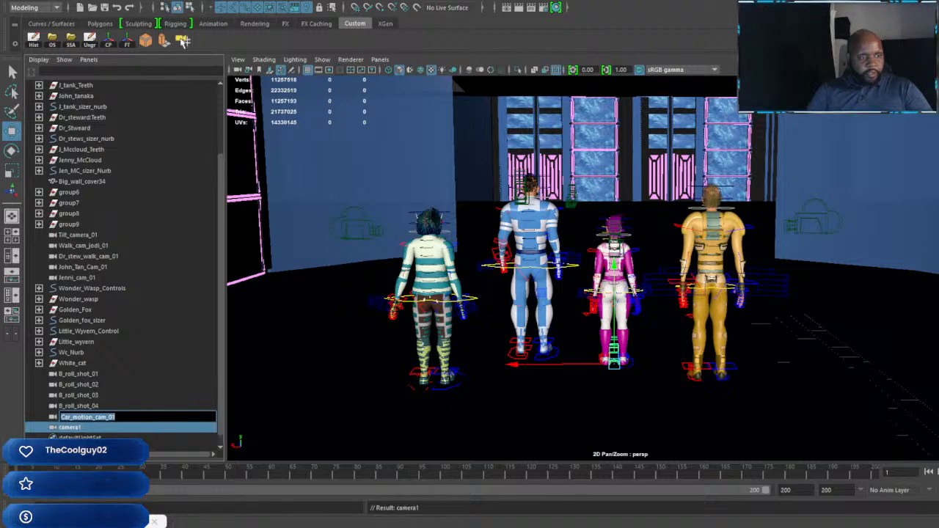
click(183, 41)
click(184, 41)
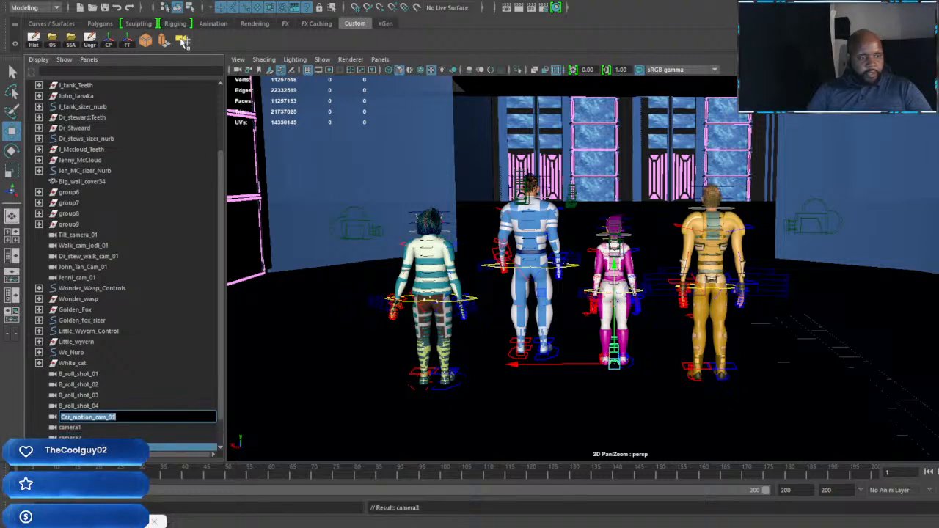
click(184, 41)
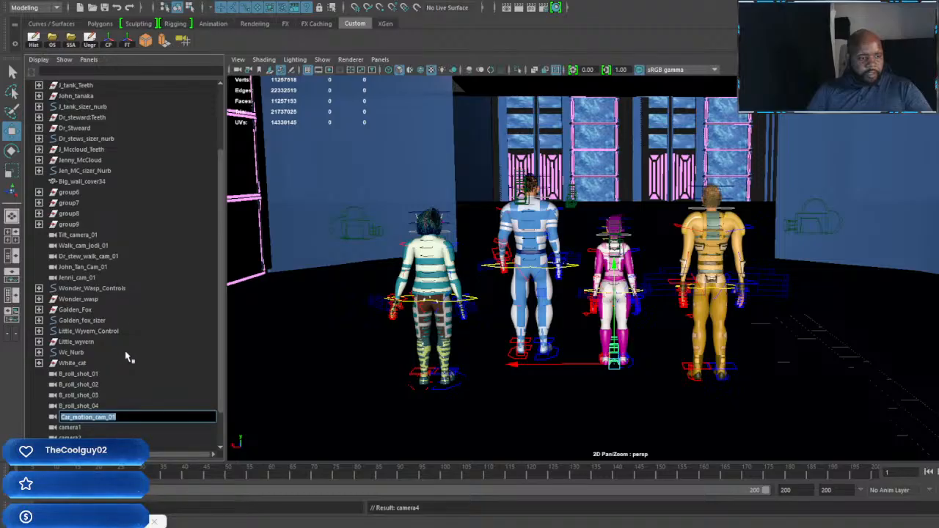
drag(224, 392, 220, 422)
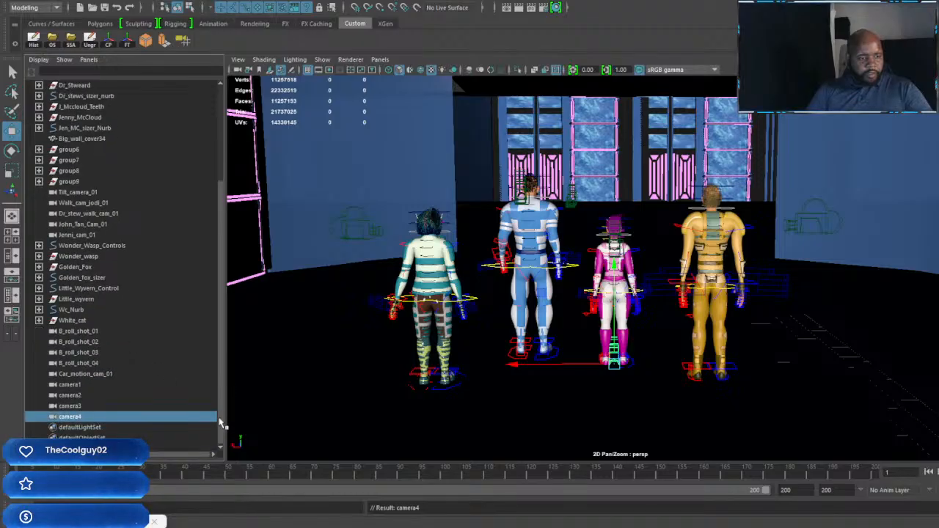
Step: Rename the new camera1 as Car_motion_cam_02 and camera2 as Car_motion_cam_03
double_click(73, 385)
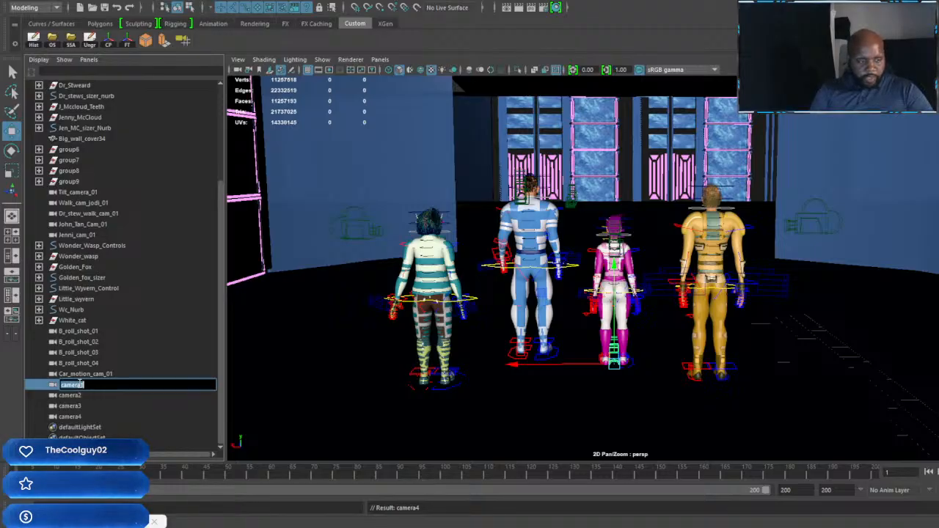
key(ctrl+v)
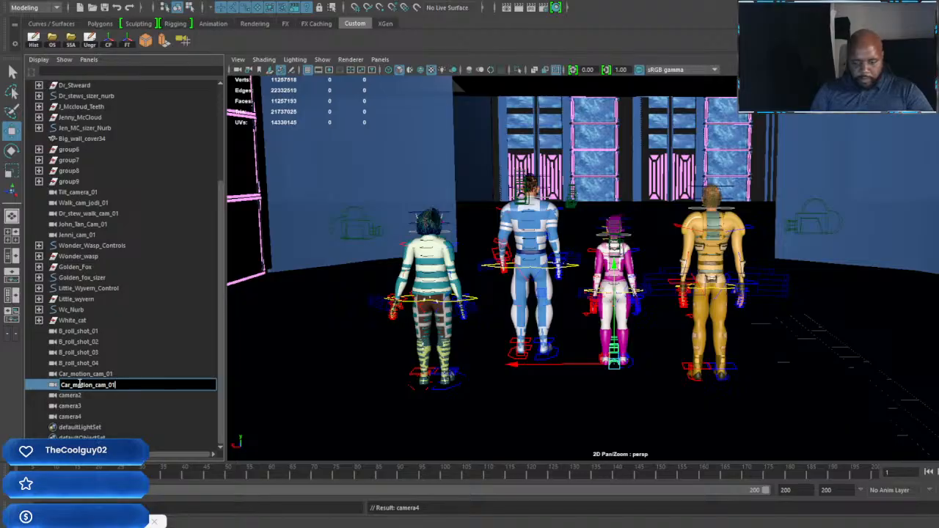
key(BackSpace)
text(2)
key(Return)
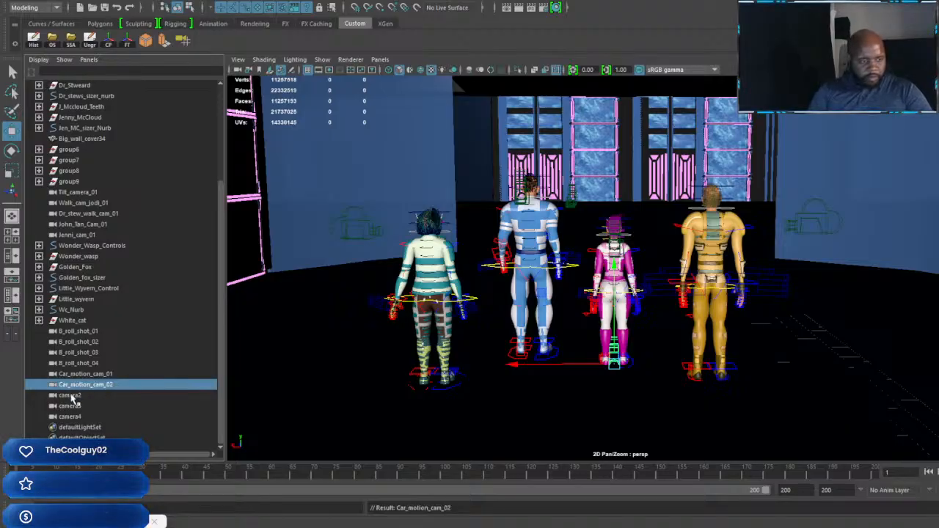
double_click(69, 395)
key(ctrl+v)
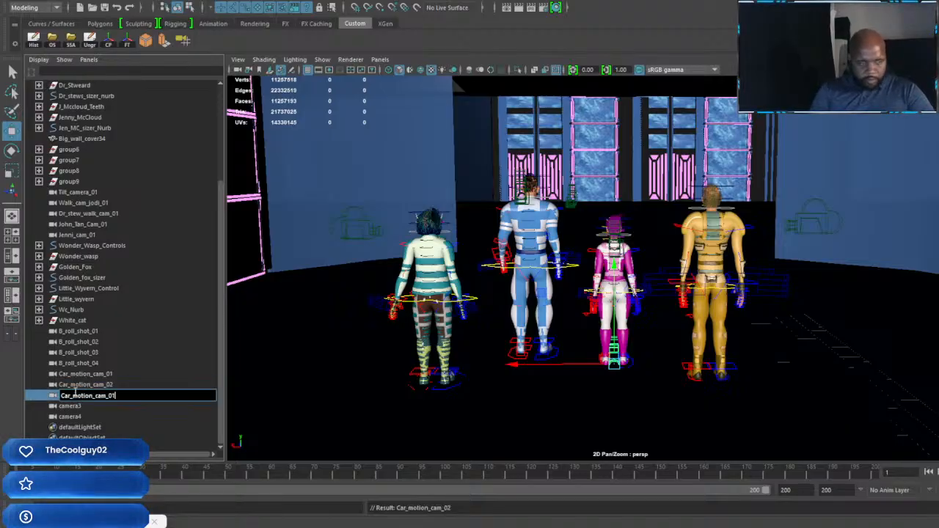
text(3)
key(Return)
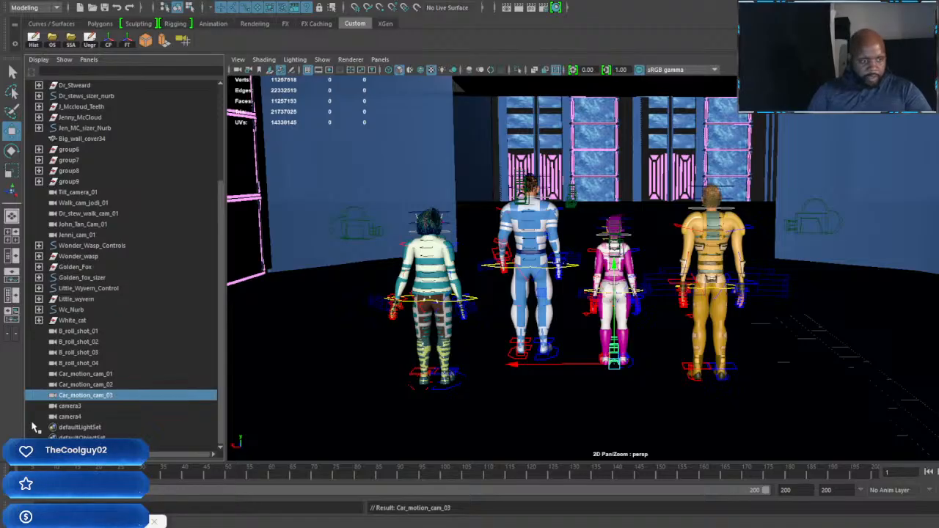
Step: Rename camera3 as Car_motion_cam_04 and camera4 as Car_motion_cam_05
double_click(71, 405)
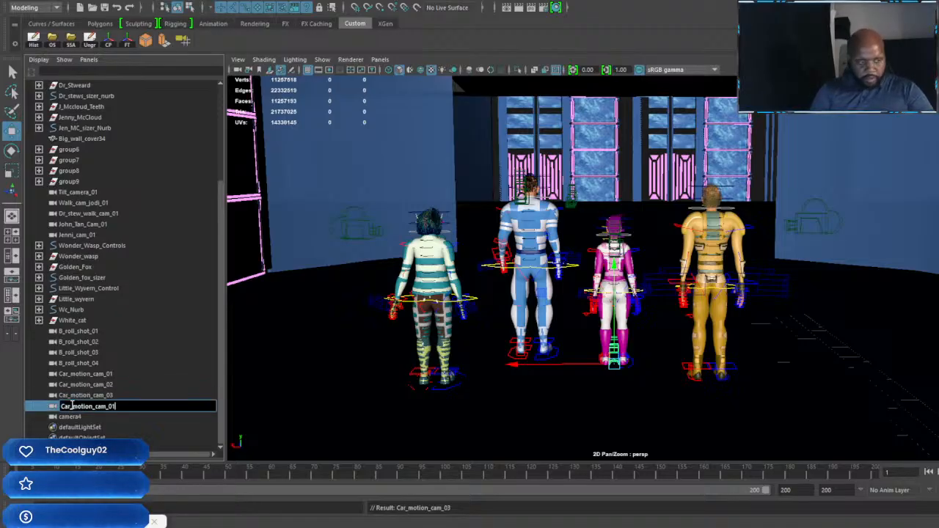
key(BackSpace)
text(4)
key(Return)
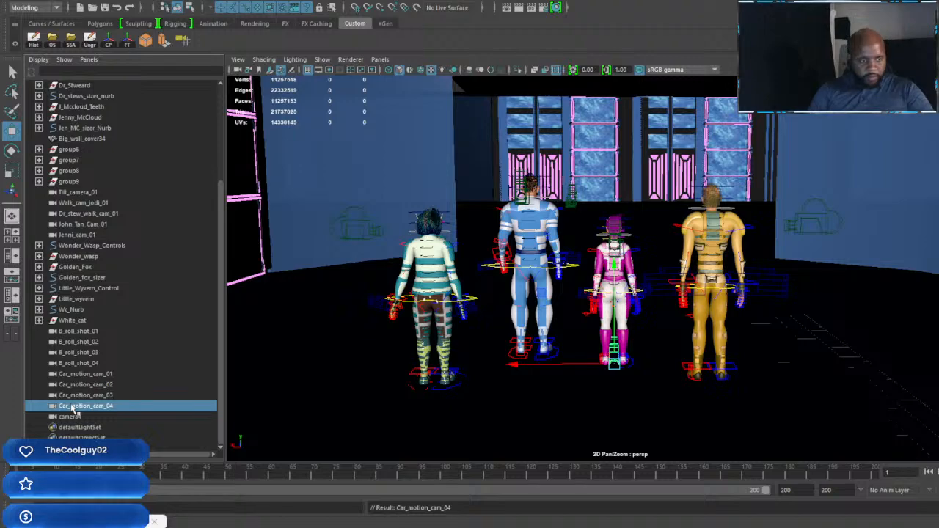
double_click(76, 417)
text(Car_motion_cam_01)
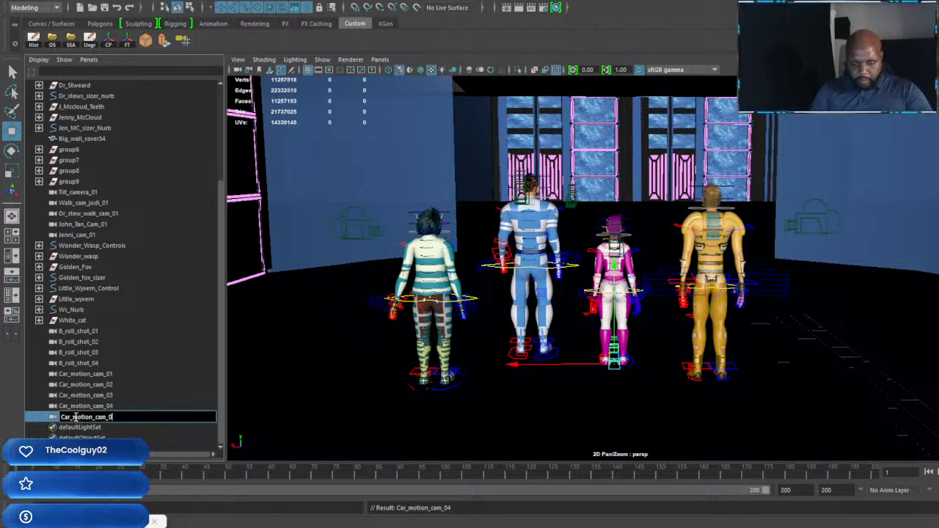
key(BackSpace)
text(5)
key(Return)
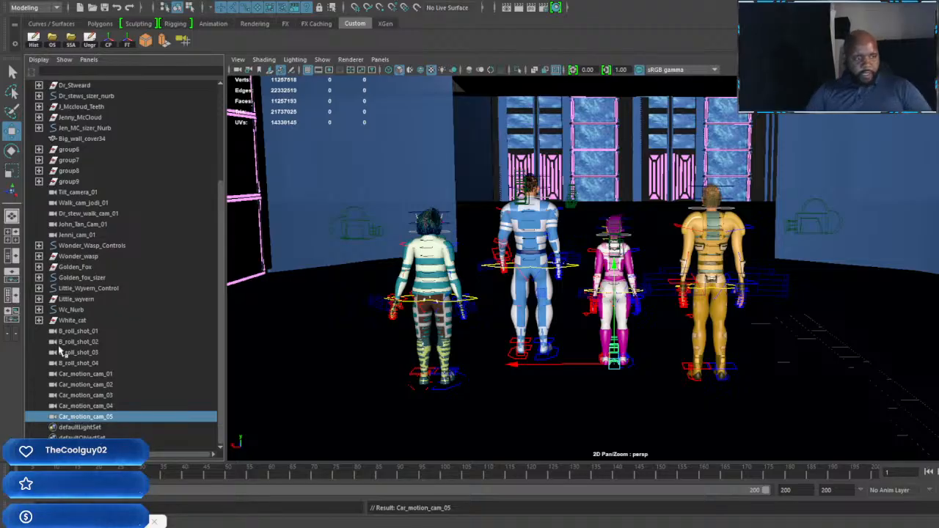
Step: Replace the B_roll_shot_01 camera's shape attributes with the Camerabasepreset01 preset
click(87, 332)
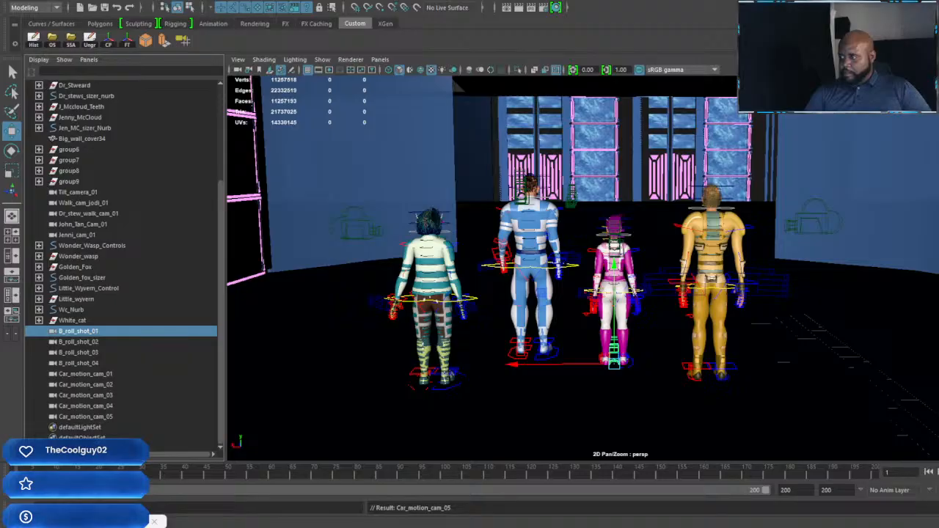
key(ctrl+a)
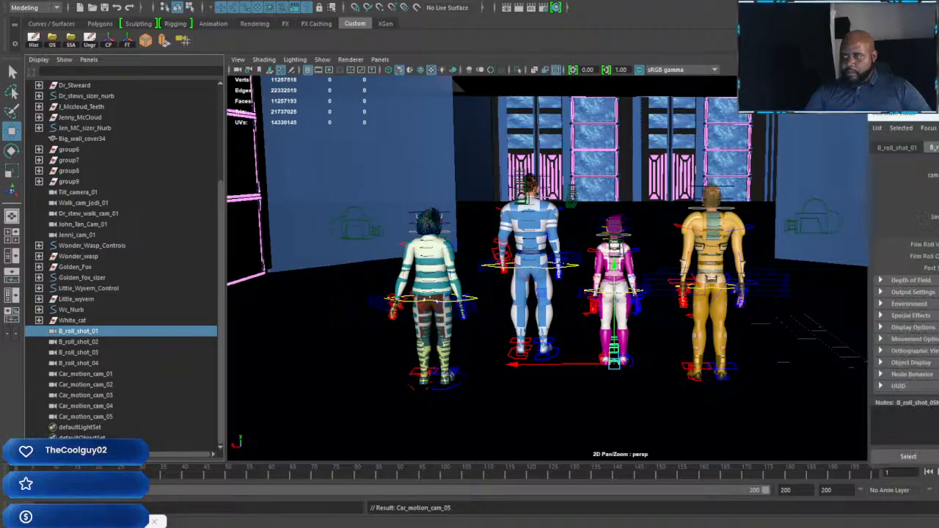
click(647, 88)
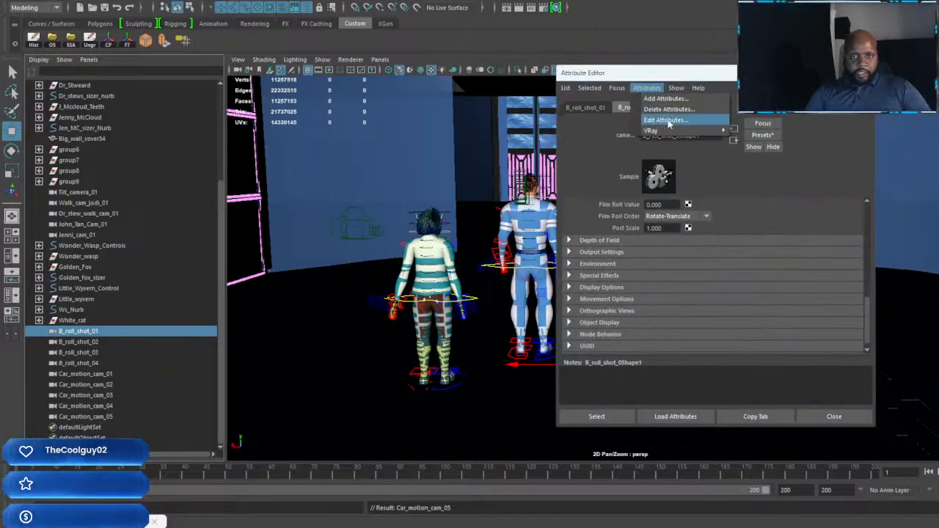
mouse_move(683, 131)
click(774, 134)
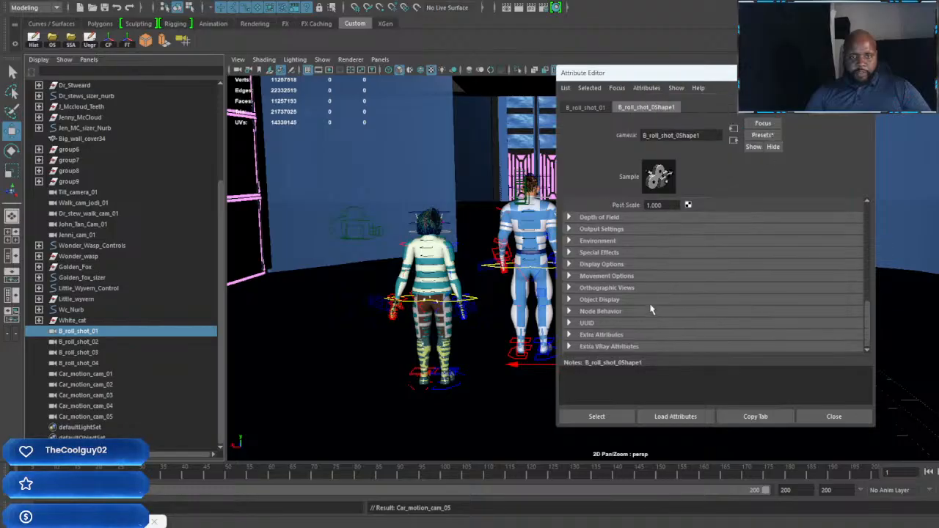
click(762, 135)
mouse_move(829, 163)
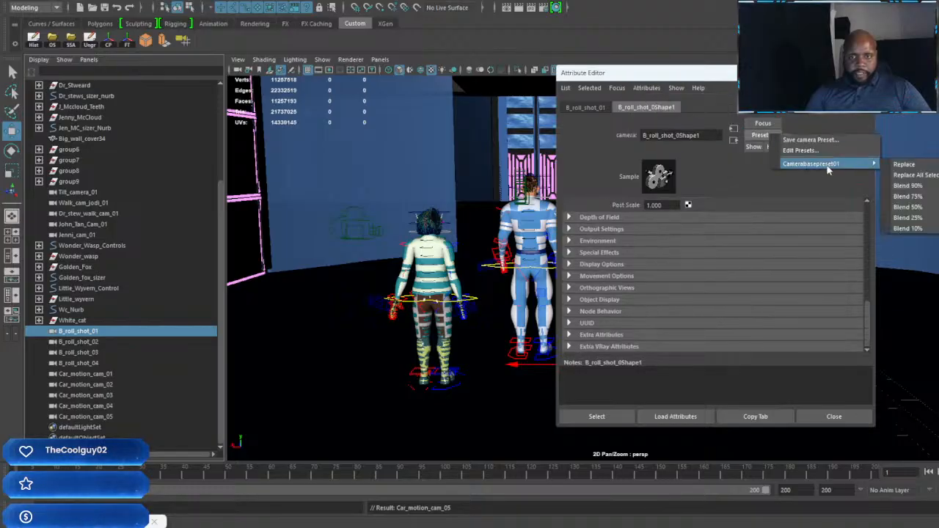
click(907, 165)
drag(785, 73, 938, 117)
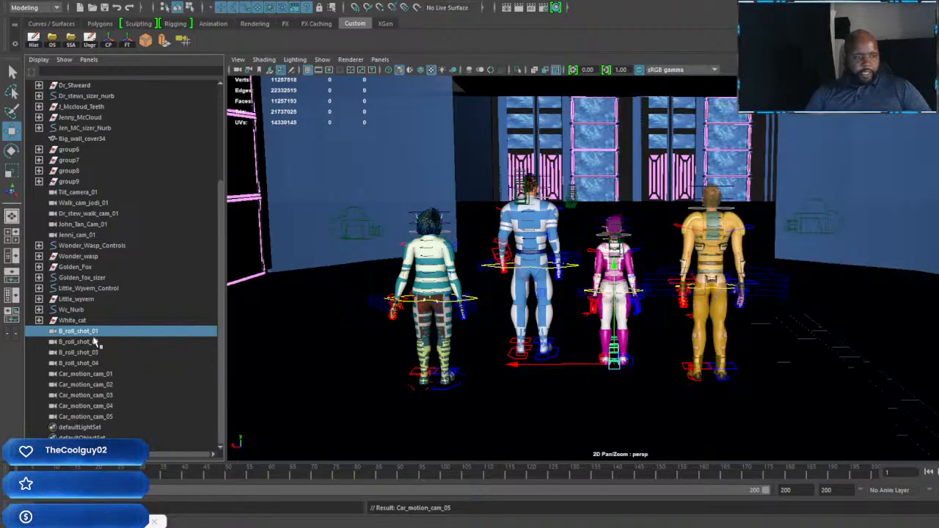
Step: Save the scene over the existing file FRZR Building 01 D.mb
click(94, 342)
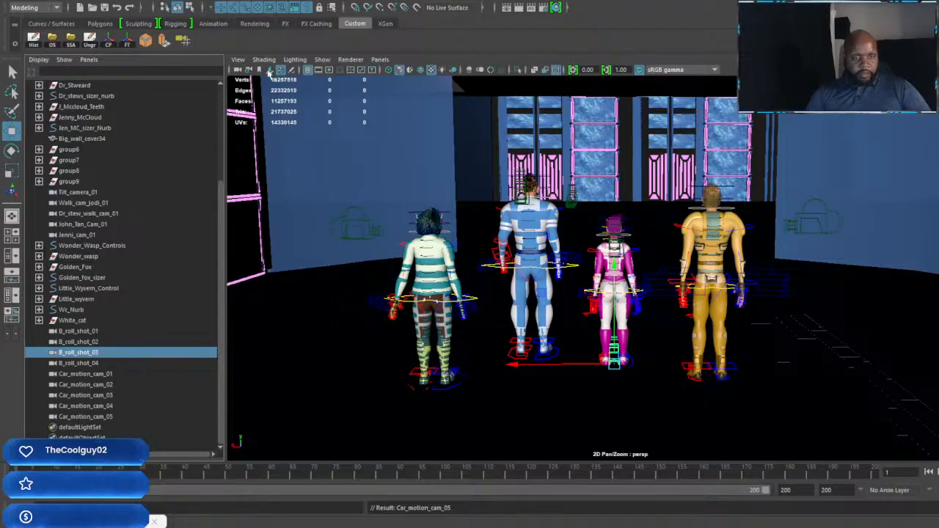
click(71, 41)
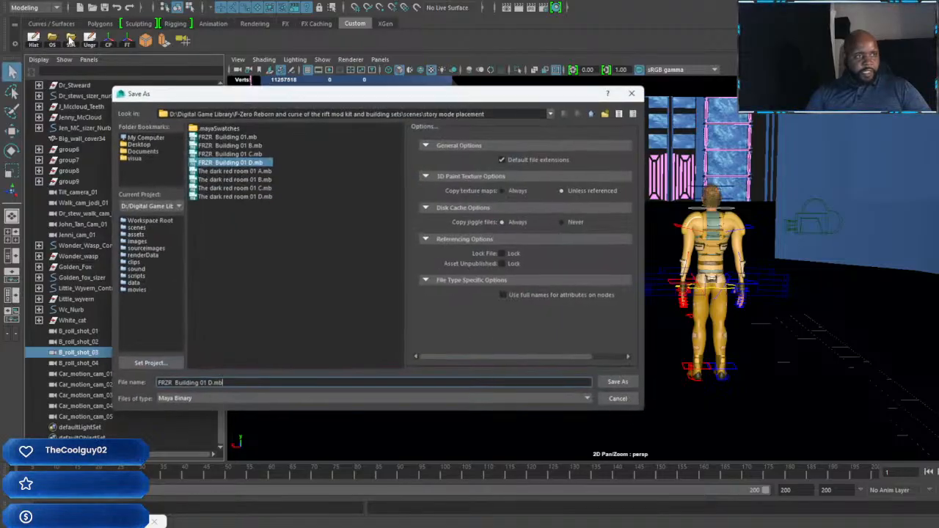
click(620, 383)
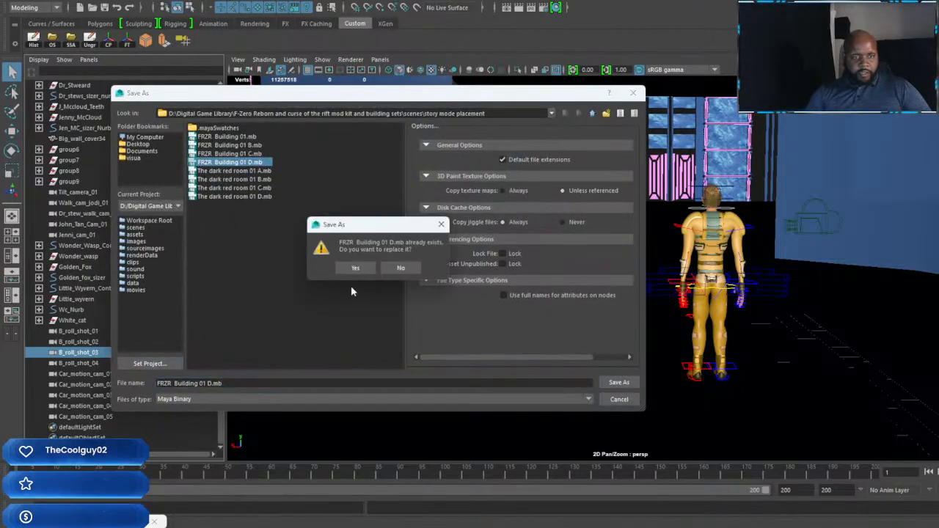
click(355, 266)
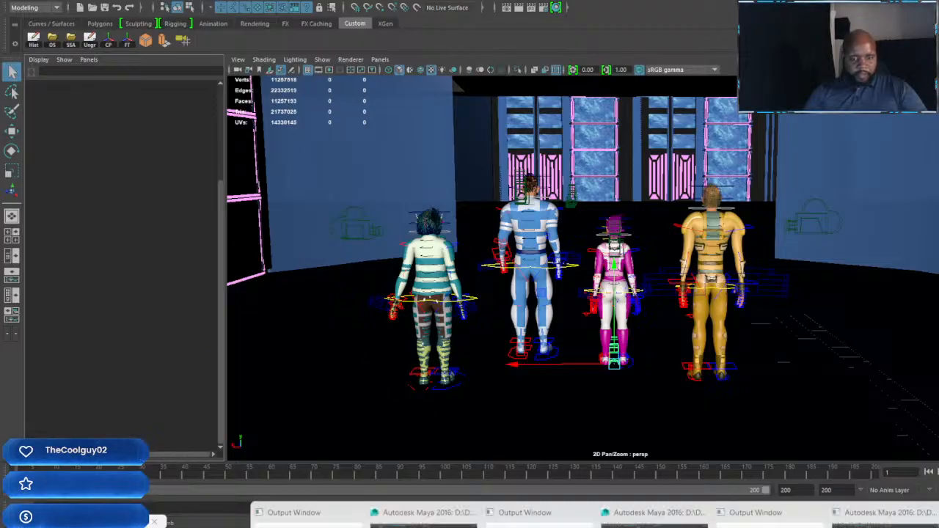
Step: Switch to the Maya window holding The dark red room 01 D scene and minimize its UV Editor
mouse_move(645, 517)
click(645, 488)
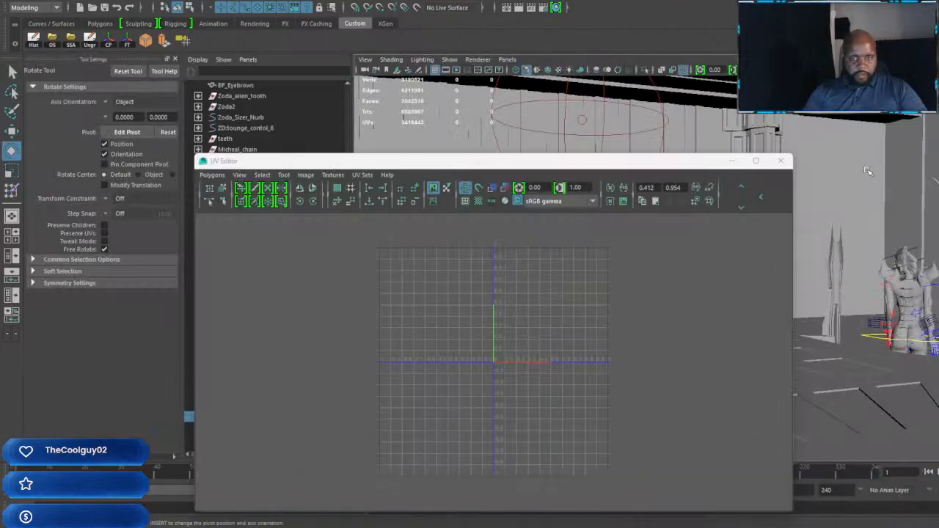
click(732, 161)
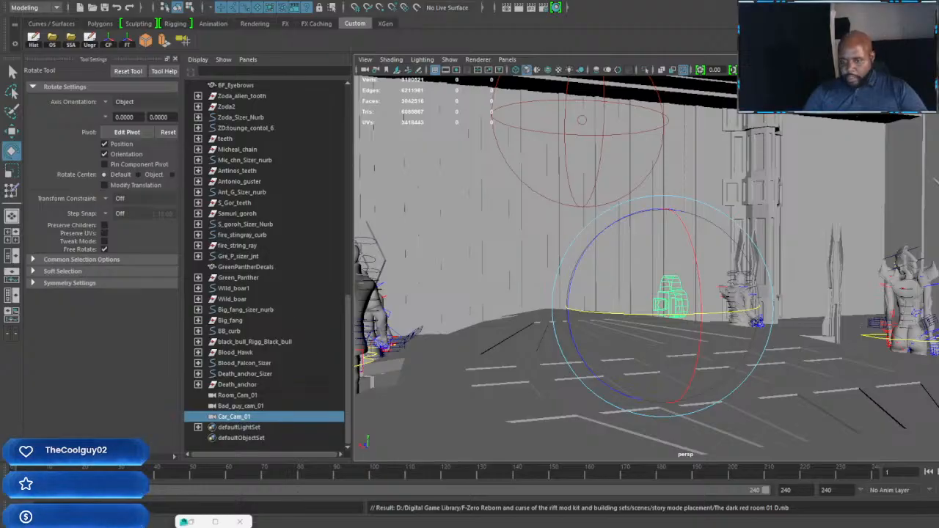
Step: Lower the system volume to about 40
key(super+a)
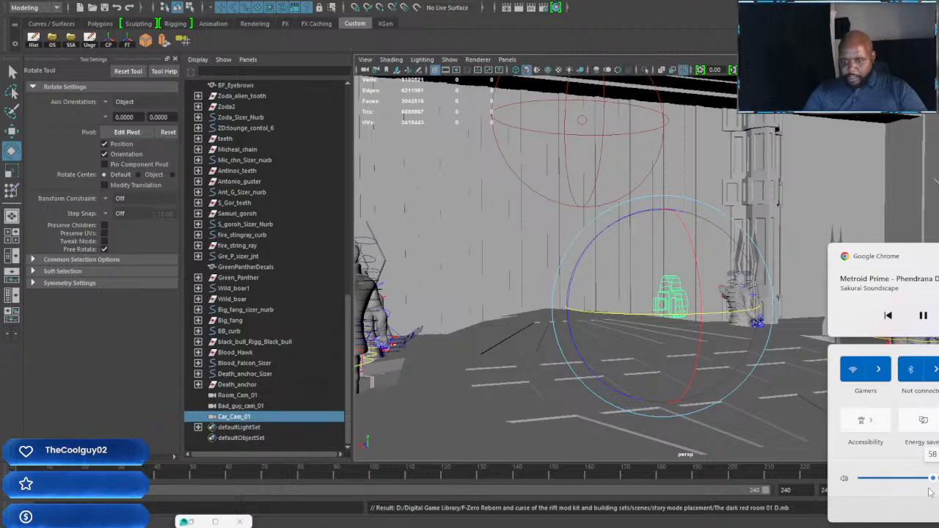
drag(929, 489, 918, 493)
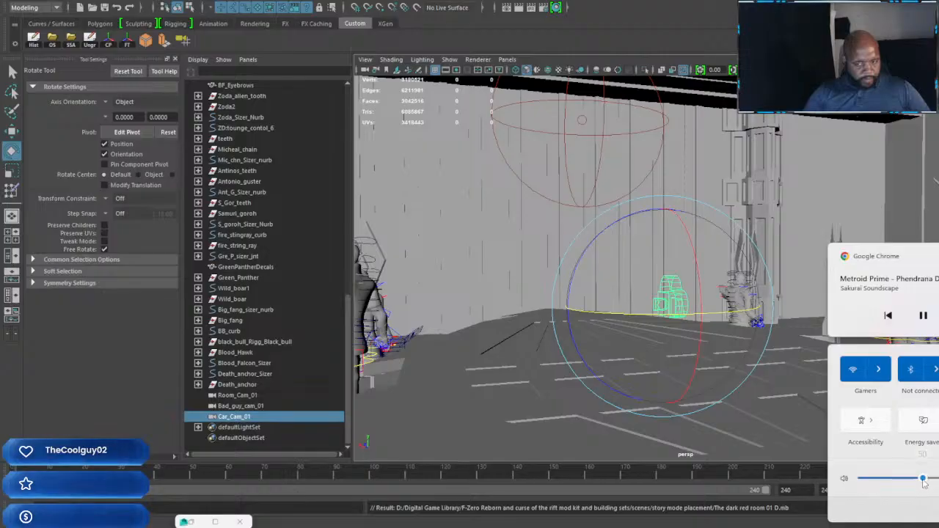
drag(923, 479, 917, 479)
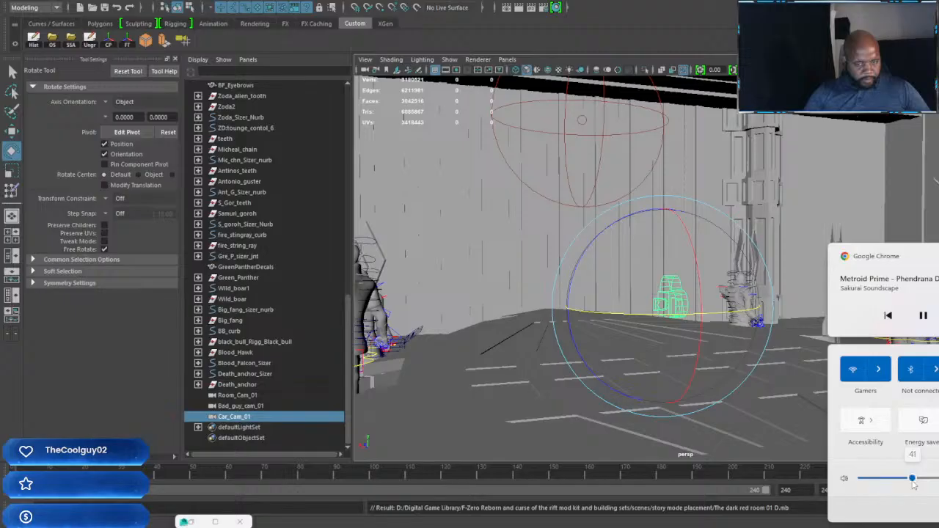
drag(914, 483, 911, 481)
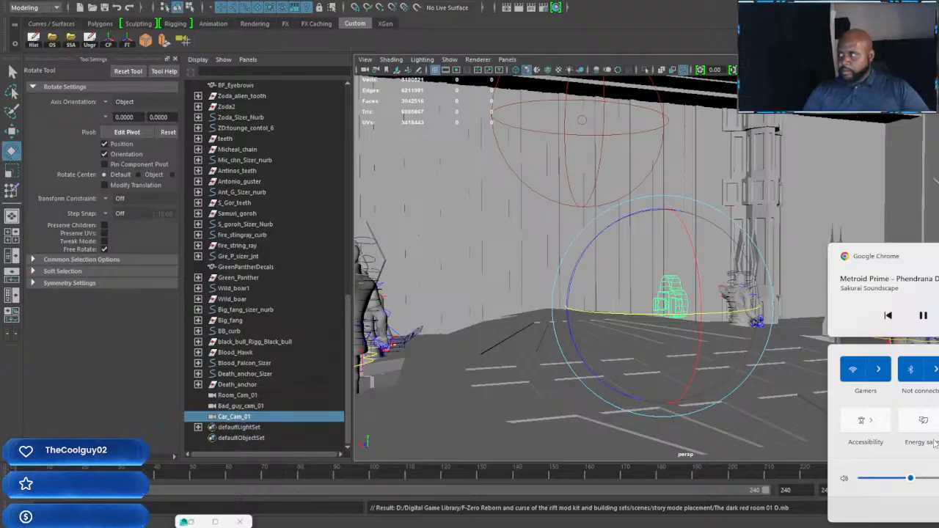
key(Escape)
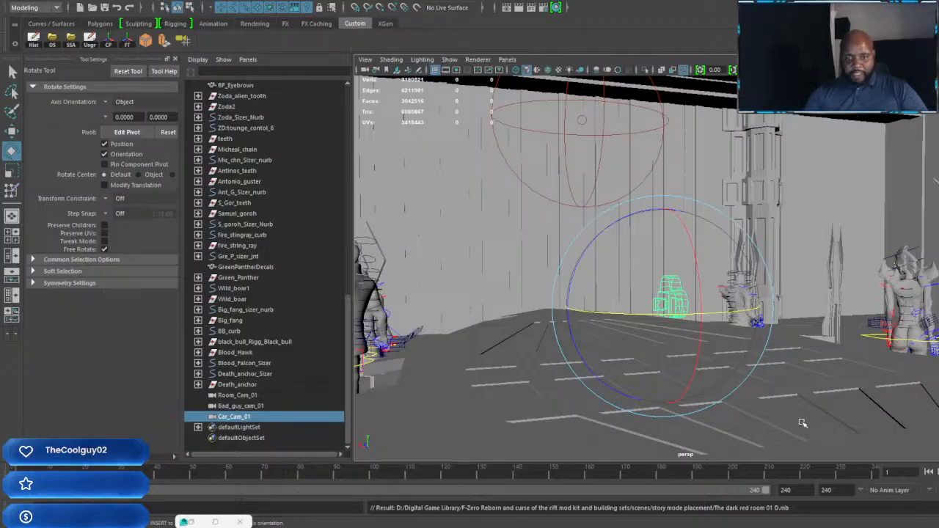
Step: Move the Car_Cam_01 camera sideways and farther back in the room, between the pillar and the horned character
scroll(662, 300, down, 2)
scroll(663, 301, up, 3)
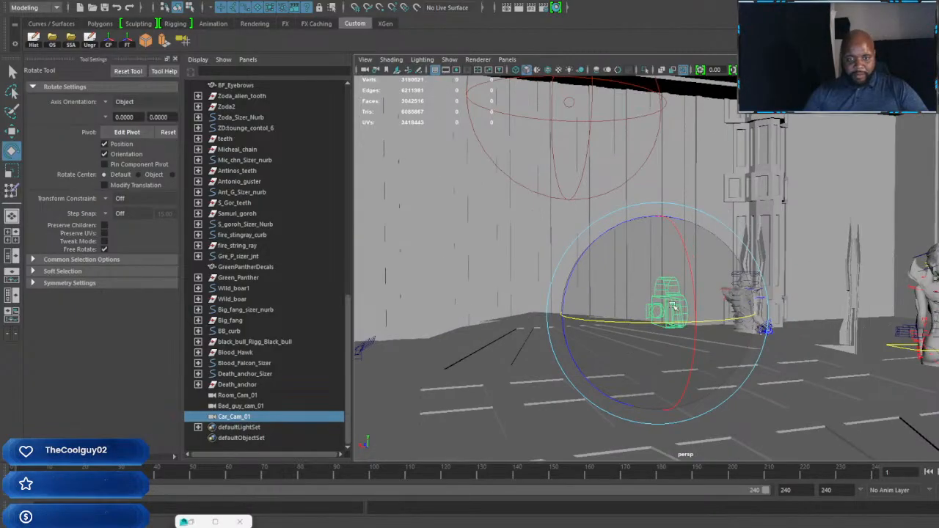
scroll(674, 306, down, 2)
scroll(731, 338, up, 2)
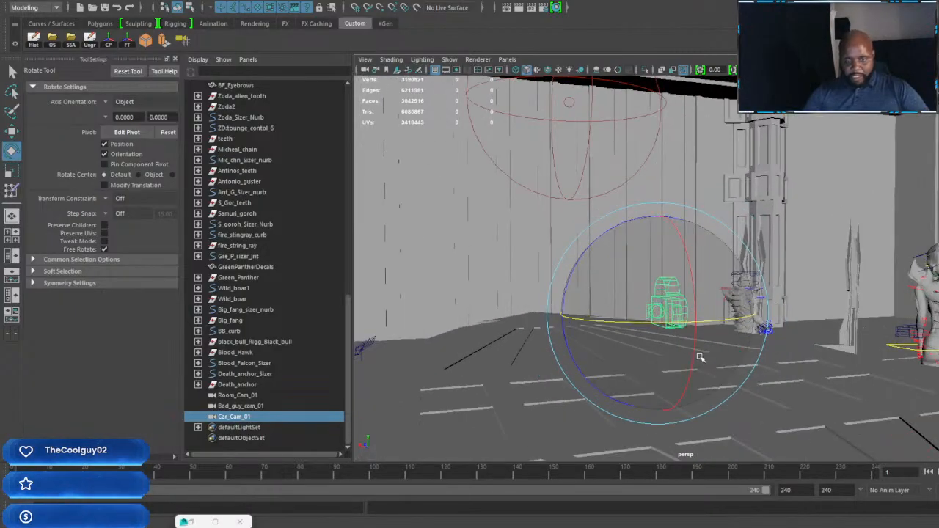
alt+drag(699, 357, 878, 359)
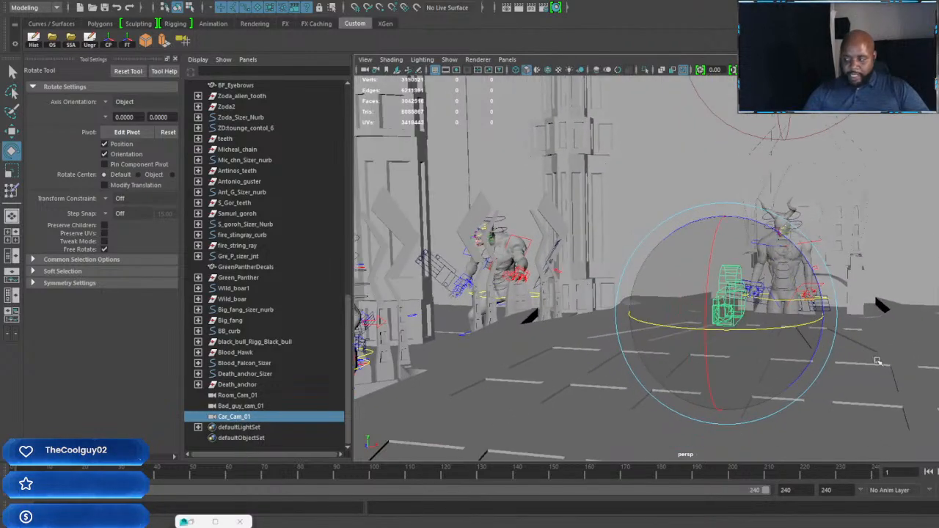
key(w)
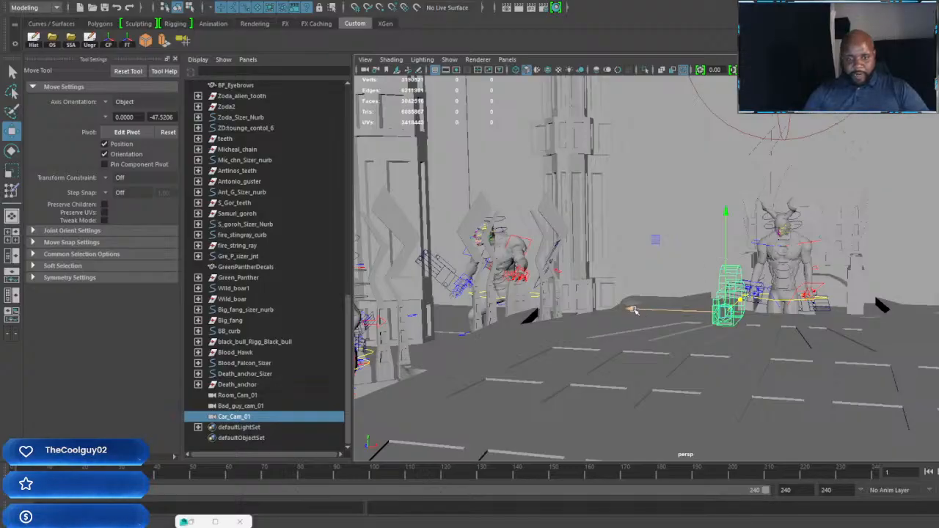
drag(632, 310, 449, 302)
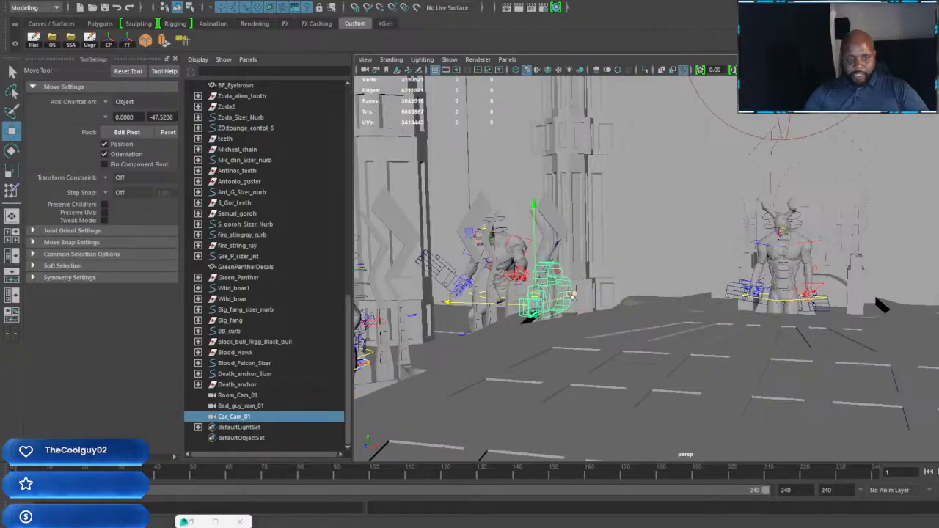
drag(573, 295, 659, 267)
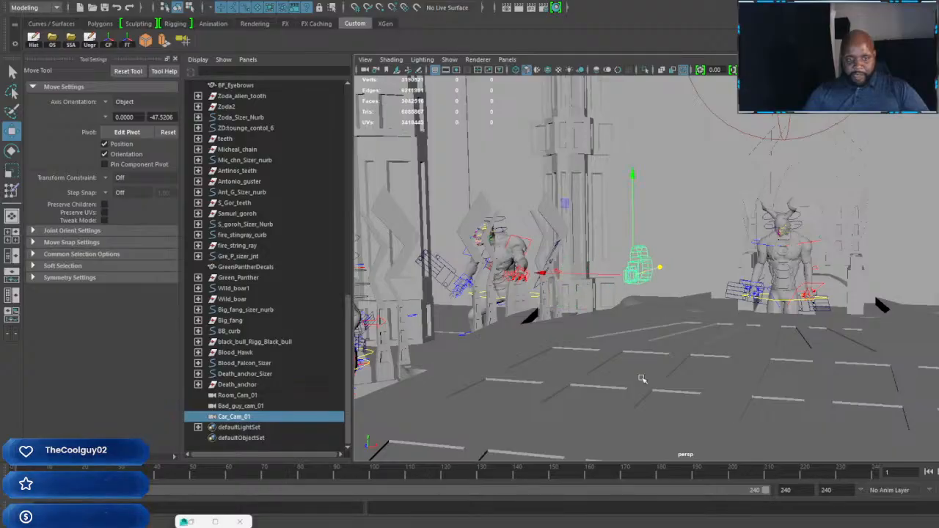
Step: Raise the Bad_guy_cam_01 camera off the floor and move it beside Car_Cam_01
click(254, 406)
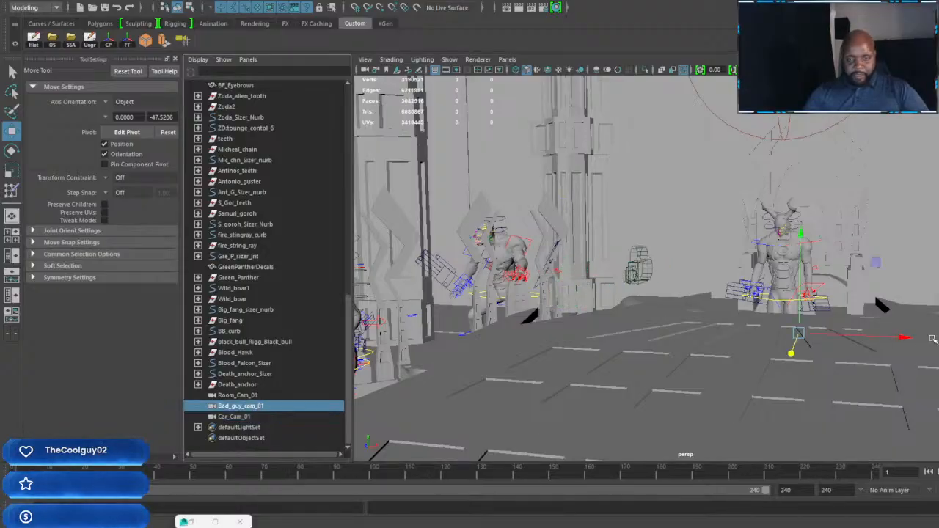
drag(799, 234, 801, 123)
alt+drag(926, 285, 873, 293)
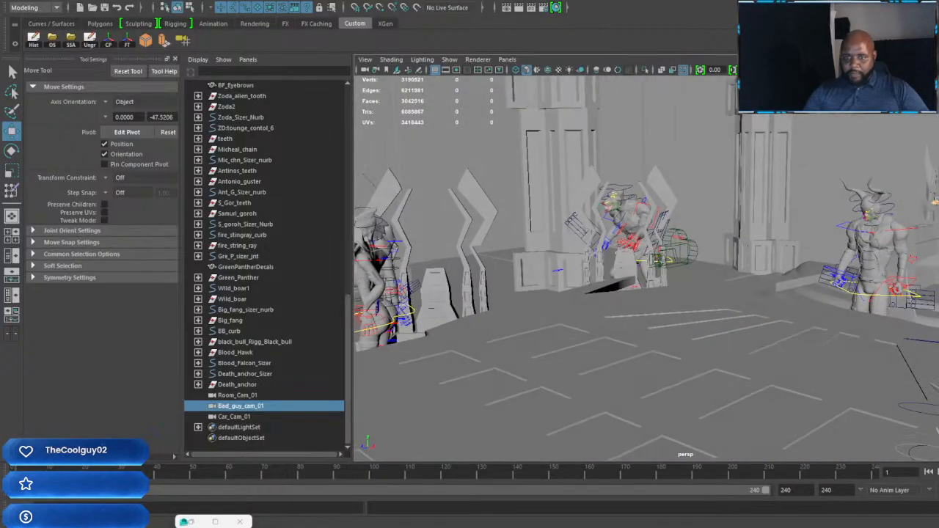
drag(935, 202, 411, 313)
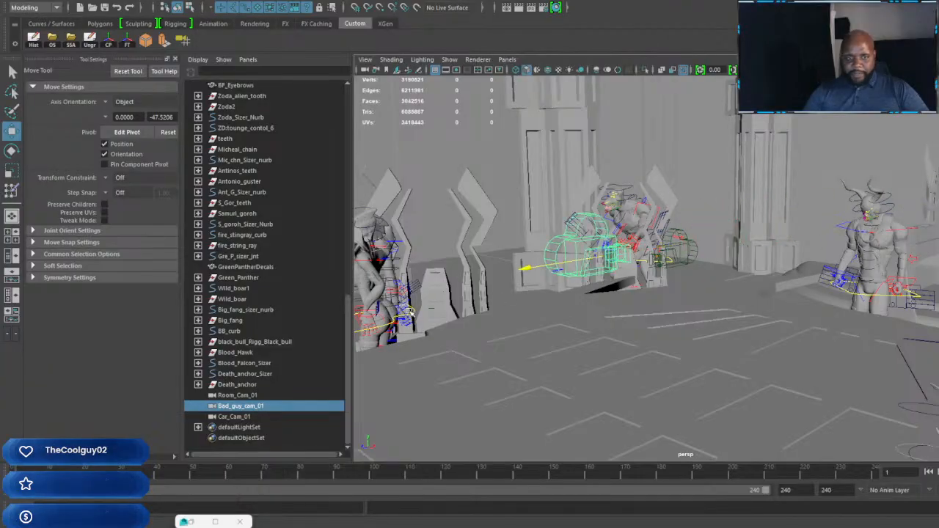
Step: Look through Bad_guy_cam_01 and reframe the shot so the horned character stands higher in the frame
click(507, 60)
mouse_move(594, 69)
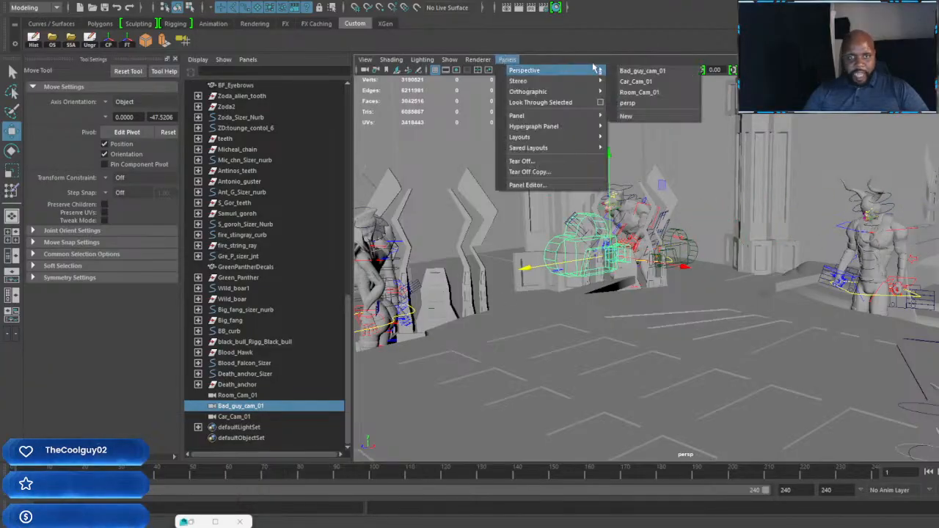
click(643, 71)
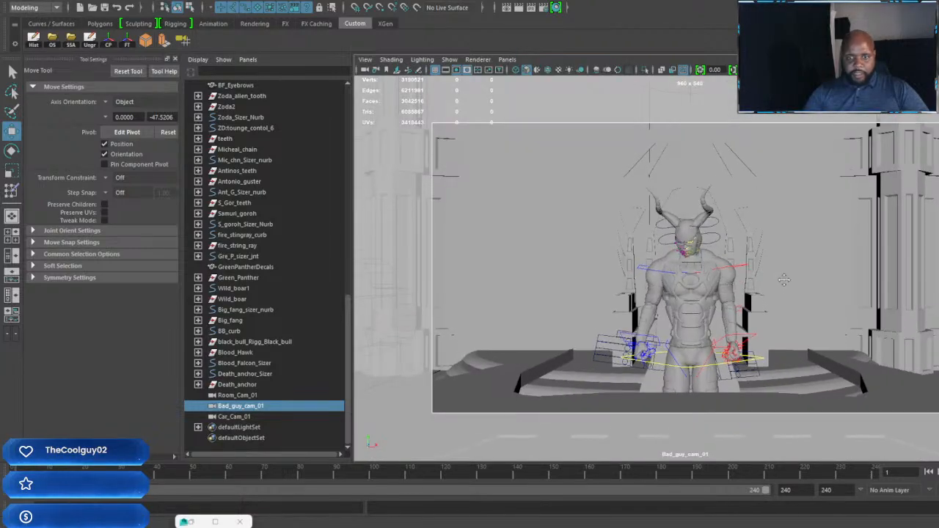
alt+middle_drag(773, 246, 776, 222)
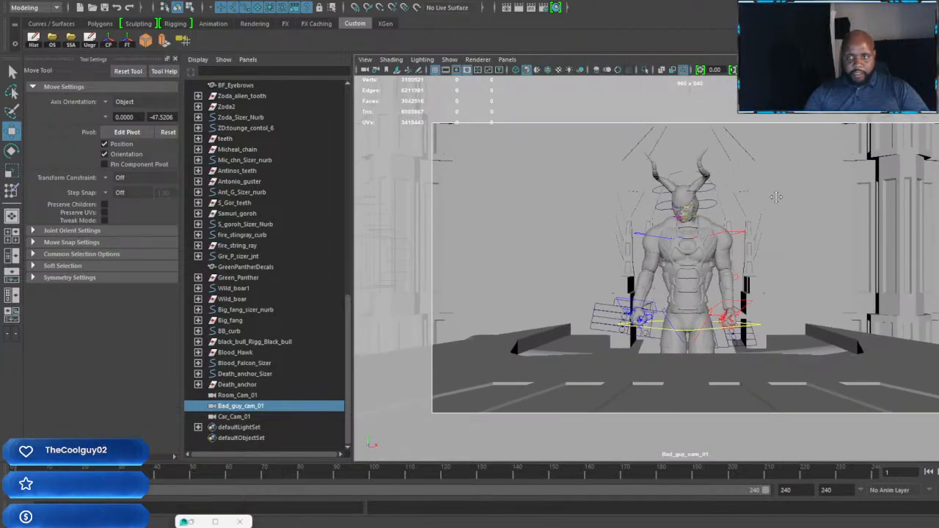
Step: Set the renderer to V-Ray with the HD 1080 resolution preset, and turn off the V-Ray VFB
click(547, 8)
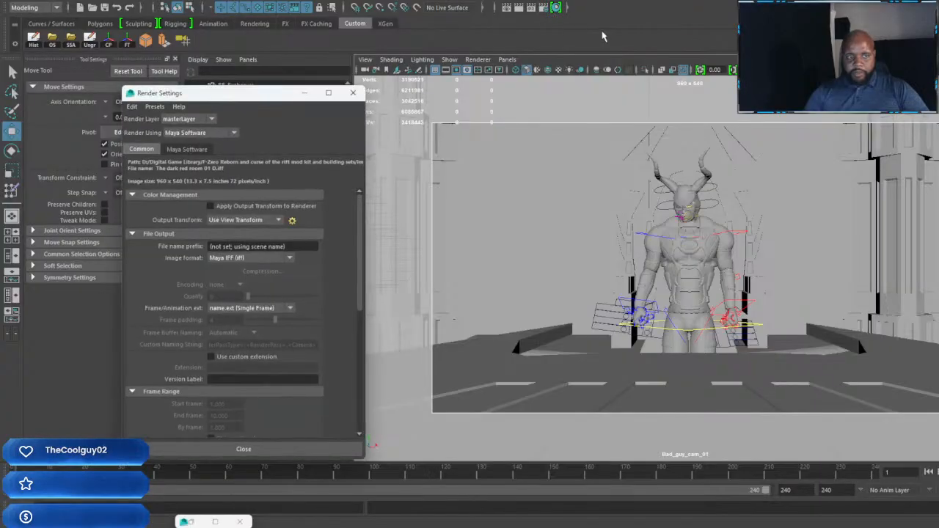
click(234, 134)
click(203, 187)
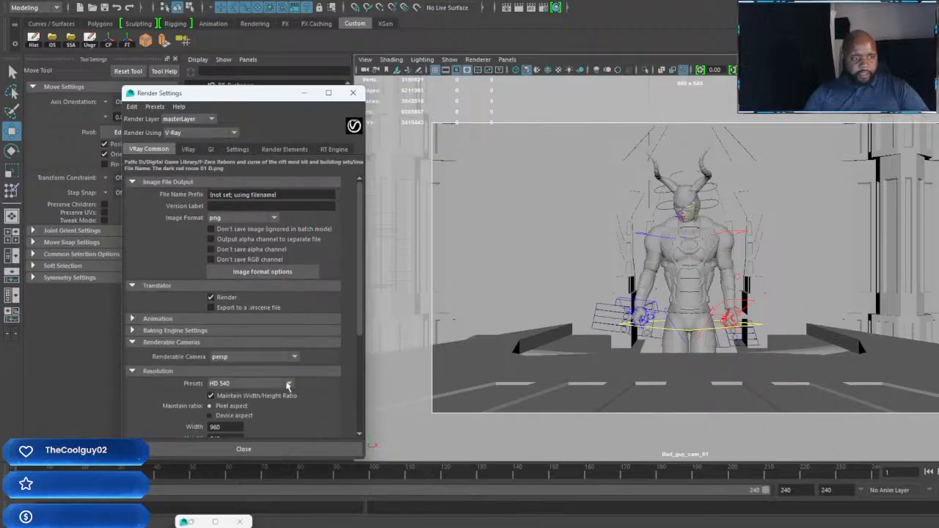
click(250, 382)
scroll(243, 472, down, 2)
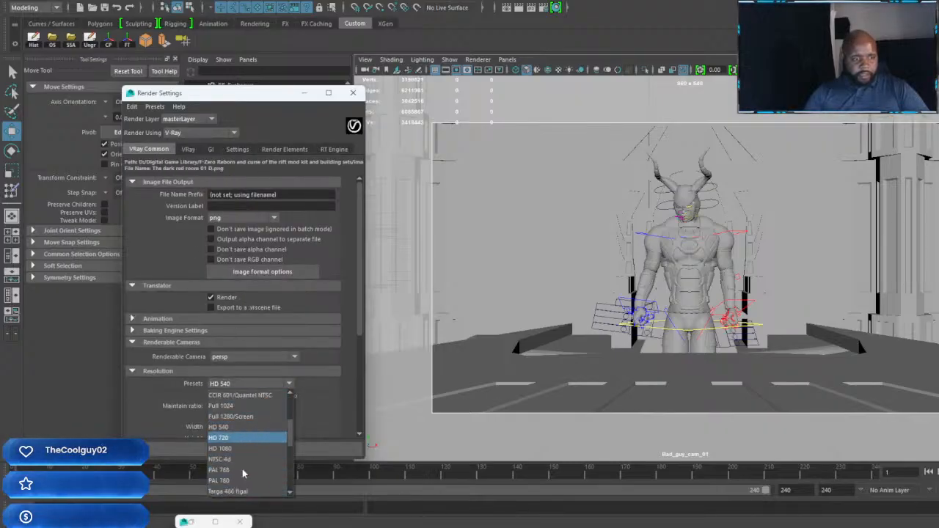
click(227, 451)
scroll(212, 397, down, 2)
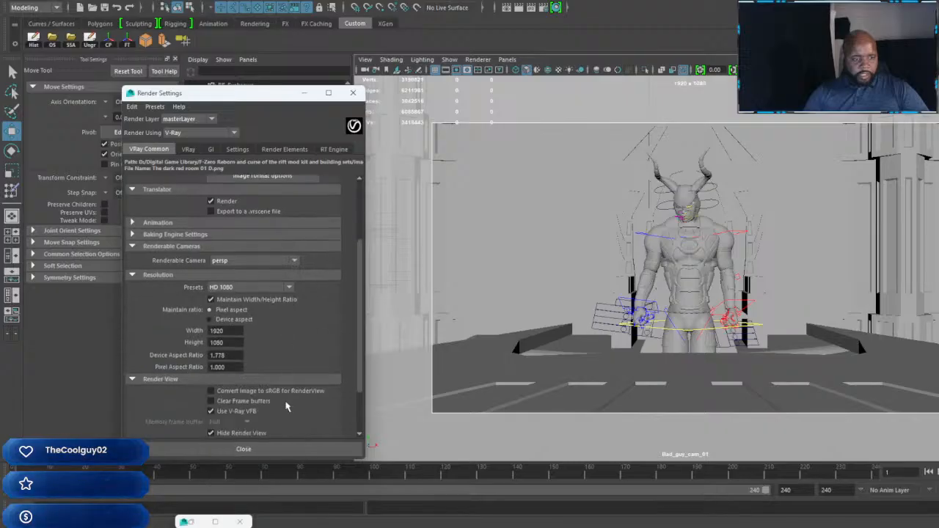
click(211, 410)
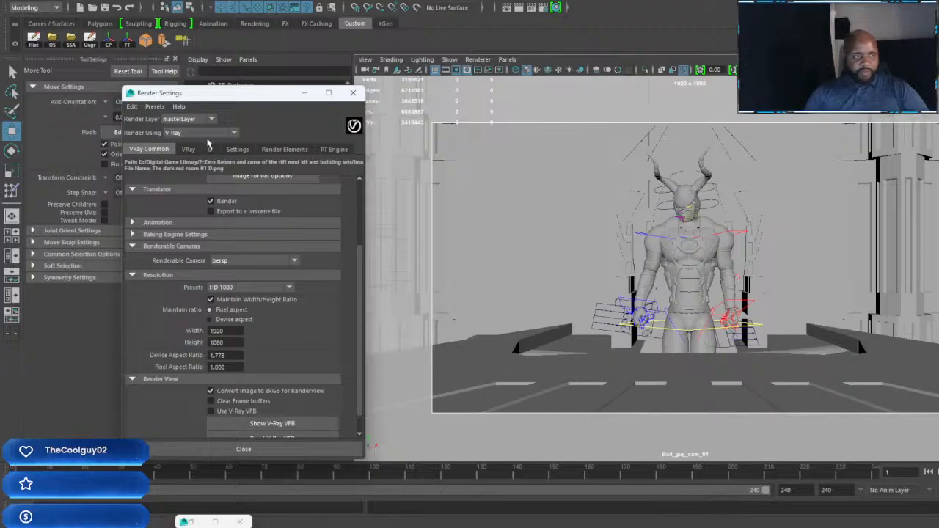
Step: Set the V-Ray image sampler to Adaptive subdivision with min shading rate 6, min rate 1, max rate 4 and a Gaussian AA filter
click(189, 150)
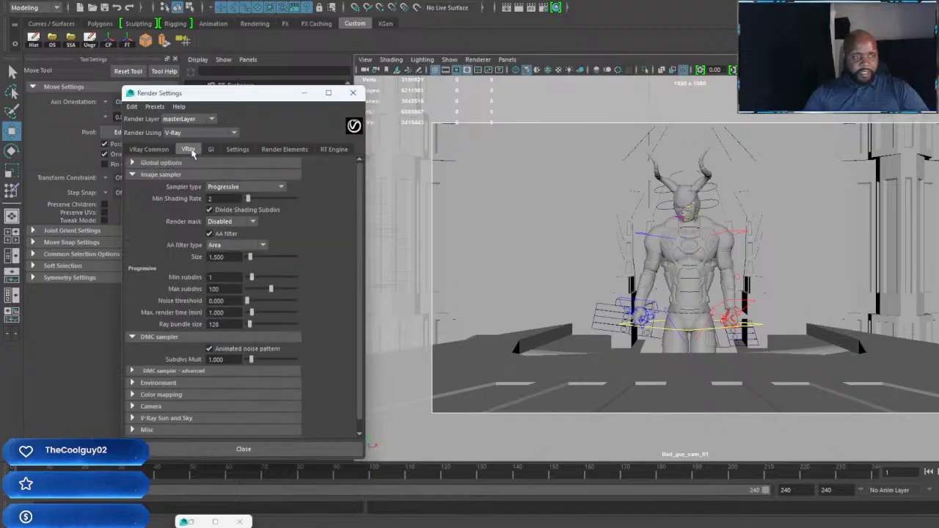
click(277, 188)
click(255, 220)
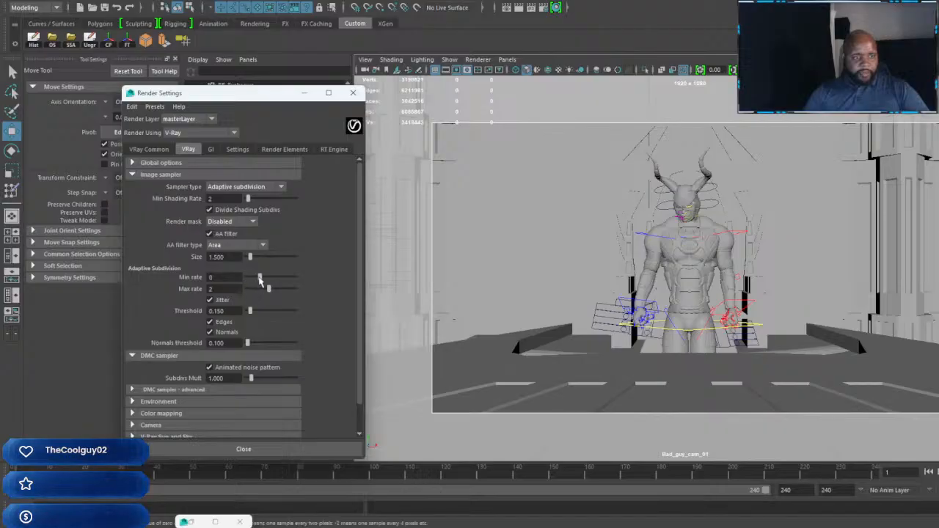
drag(256, 277, 265, 278)
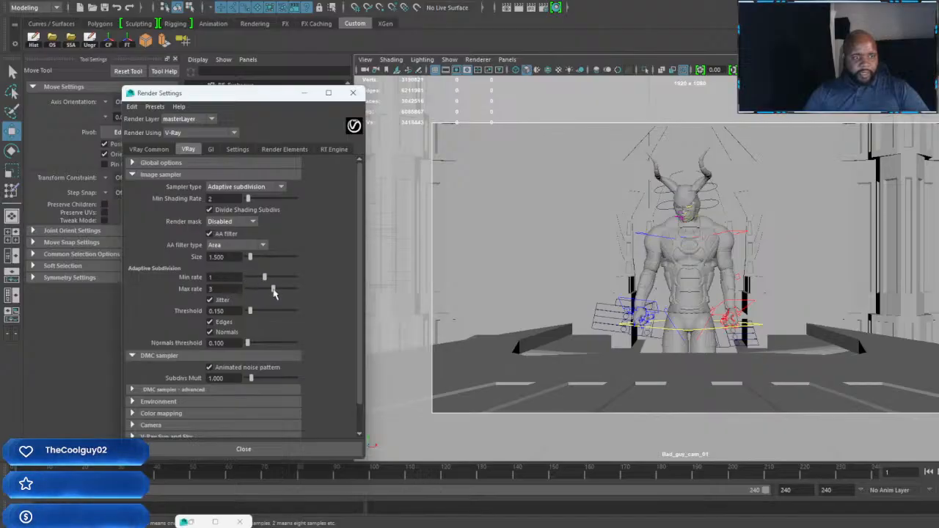
click(263, 250)
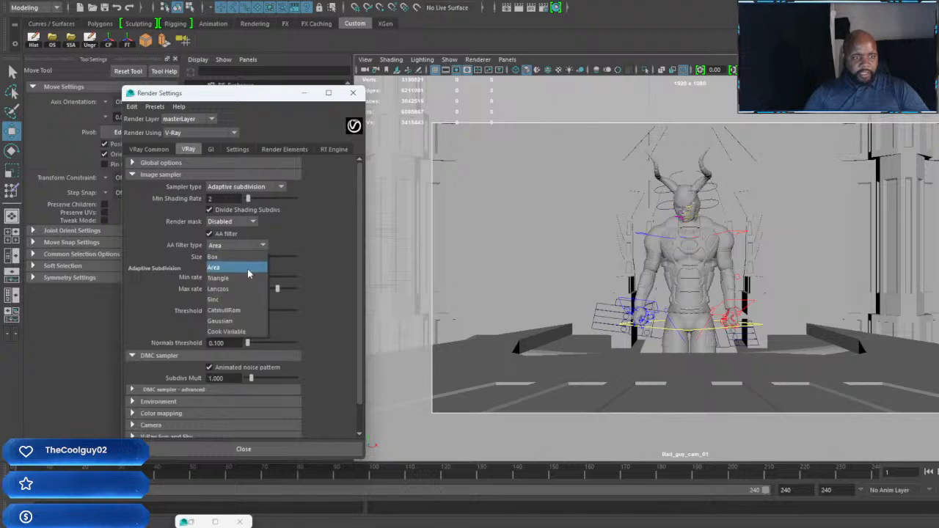
click(232, 321)
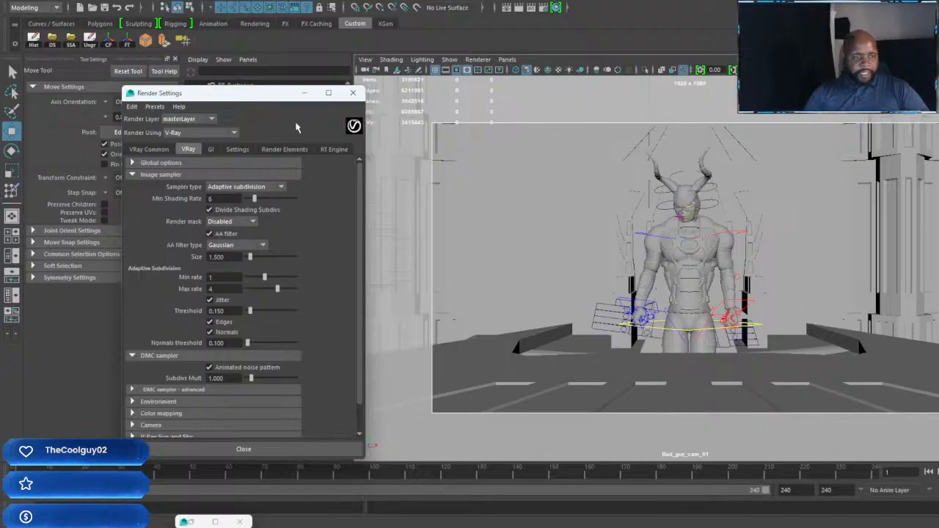
drag(267, 99, 938, 139)
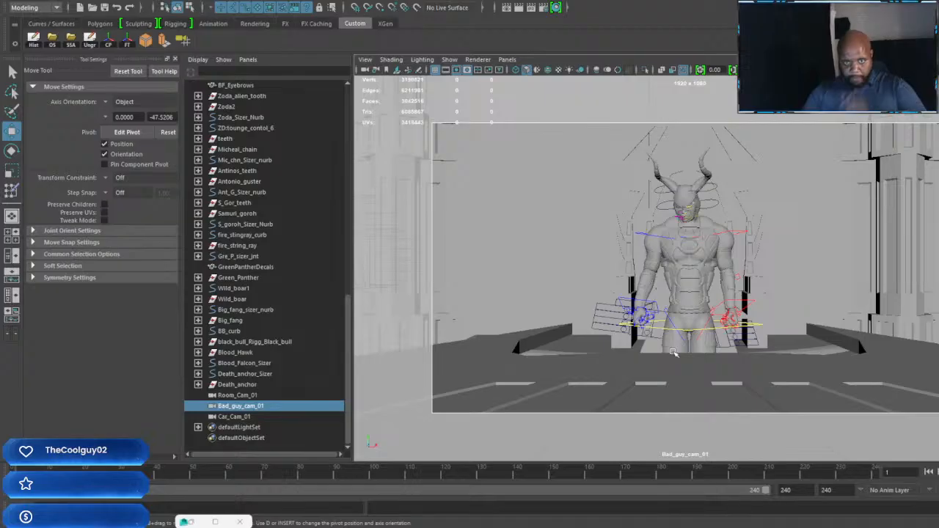
Step: Switch to the Maya window containing the building scene with the four standing characters
click(242, 416)
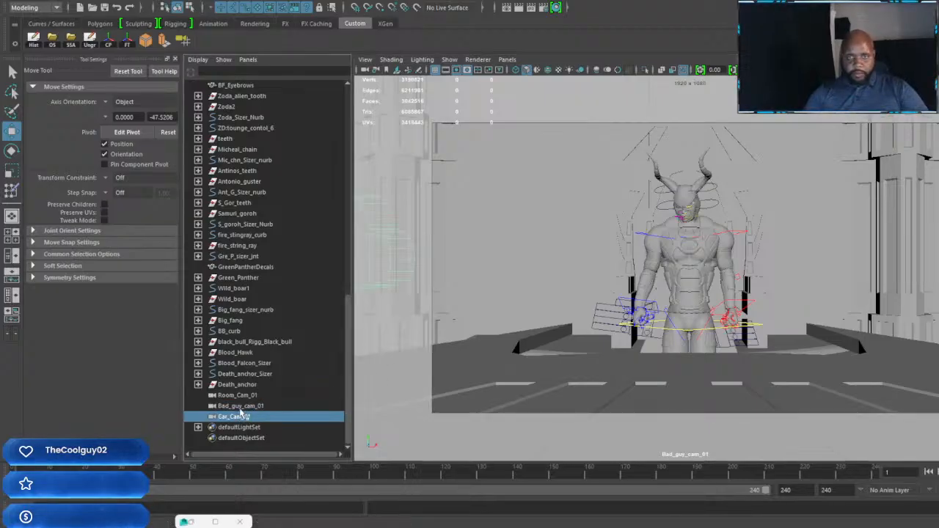
click(233, 396)
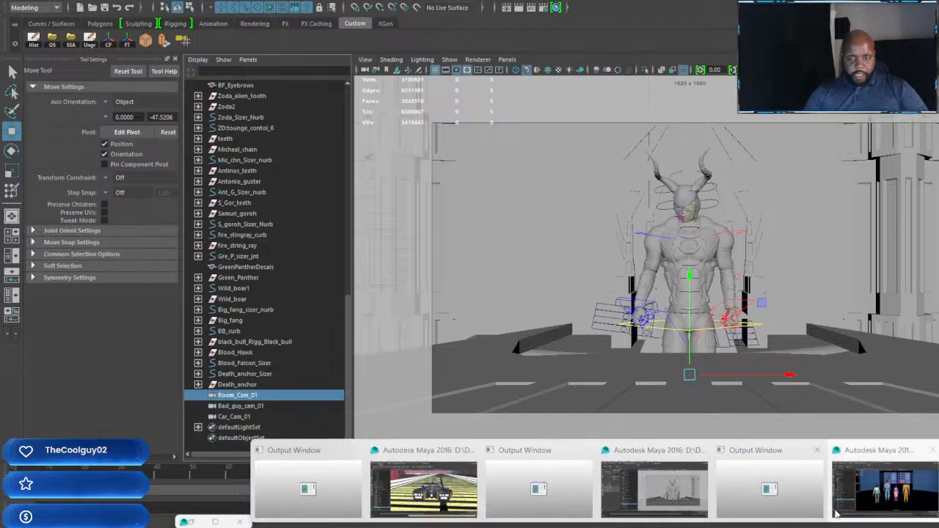
click(854, 504)
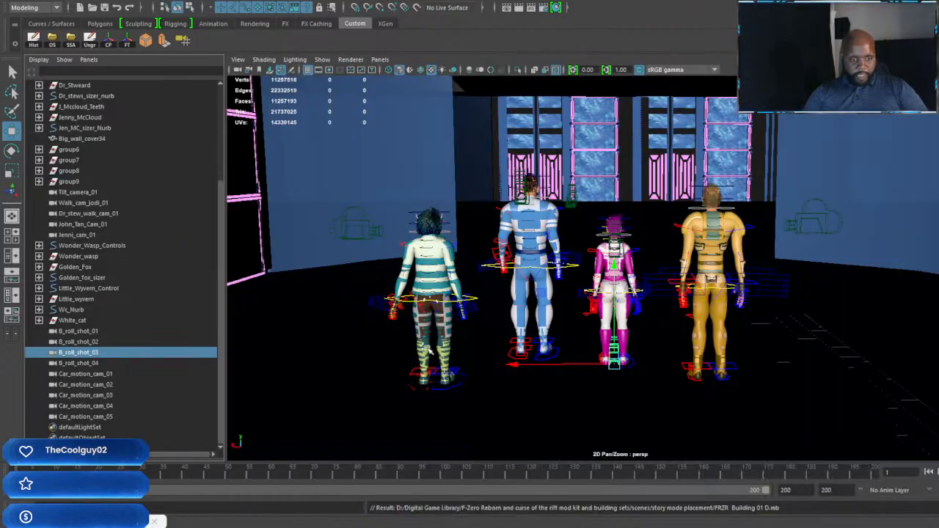
alt+drag(497, 369, 588, 349)
alt+middle_drag(589, 349, 751, 276)
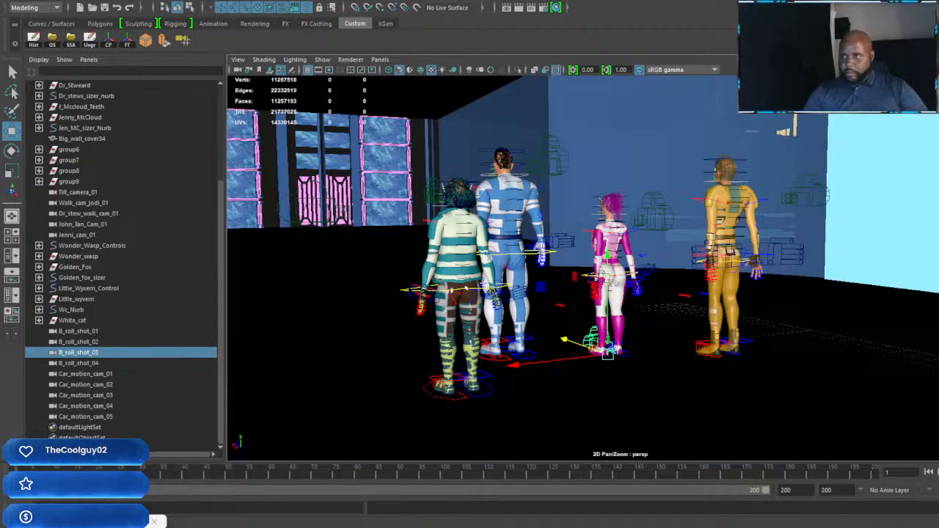
Step: Replace the B_roll_shot_03 camera's attributes with the Camerabasepreset01 preset
key(ctrl+a)
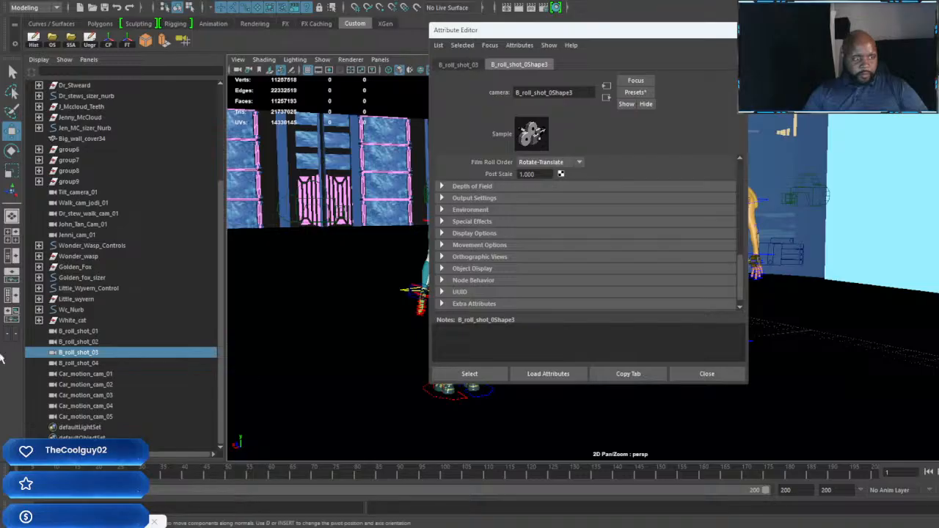
click(635, 93)
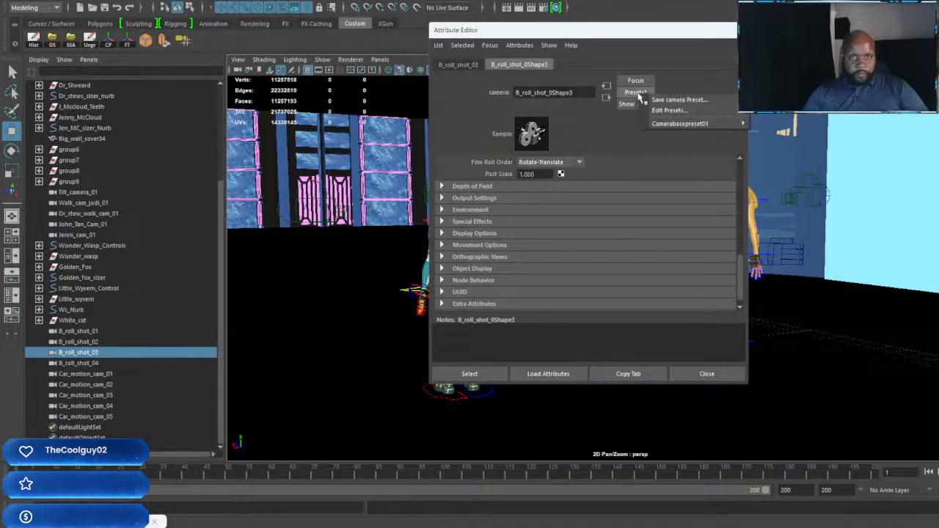
mouse_move(669, 123)
click(809, 123)
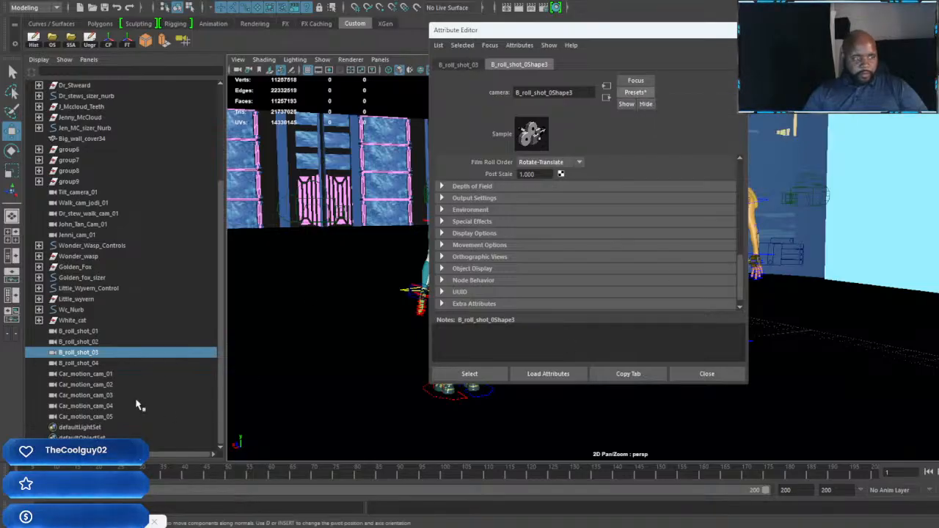
Step: Add V-Ray physical camera attributes to B_roll_shot_04 and replace its settings with the Camerabasepreset01 preset
click(94, 364)
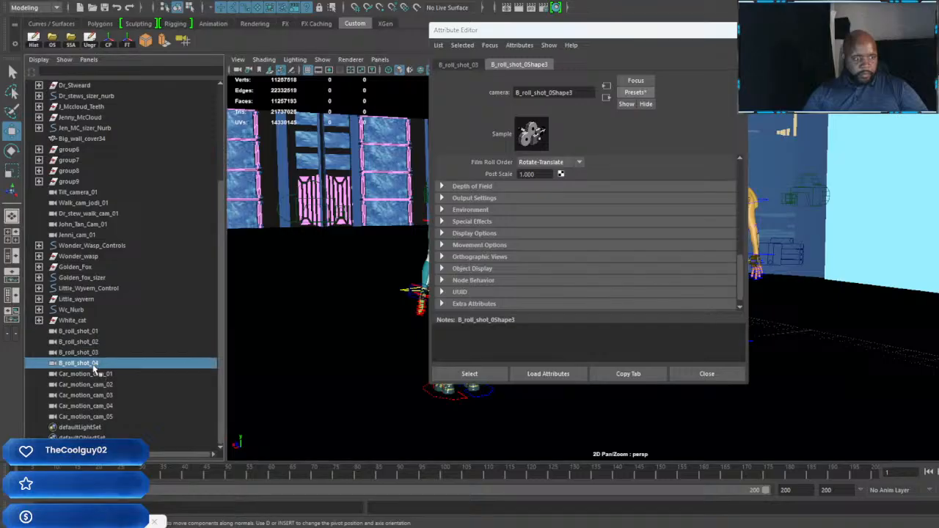
click(519, 45)
mouse_move(540, 90)
click(635, 88)
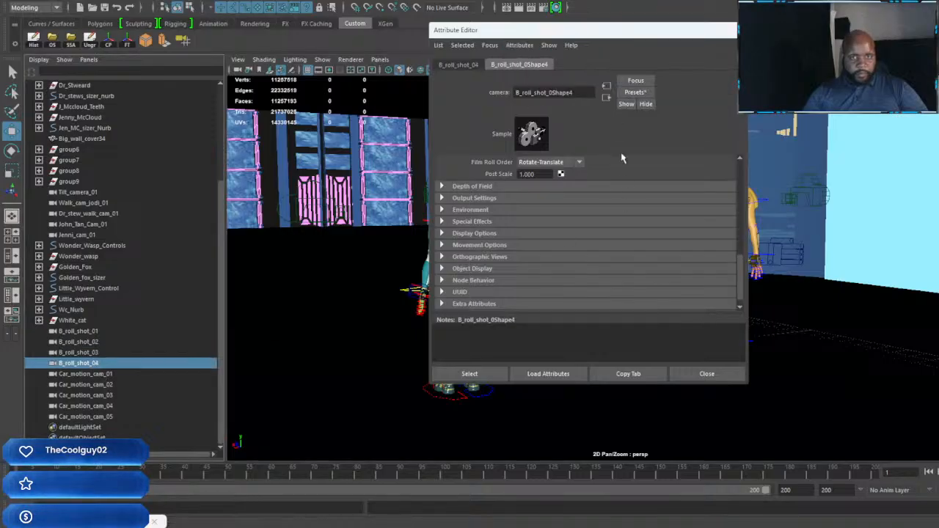
click(636, 94)
mouse_move(691, 122)
click(770, 123)
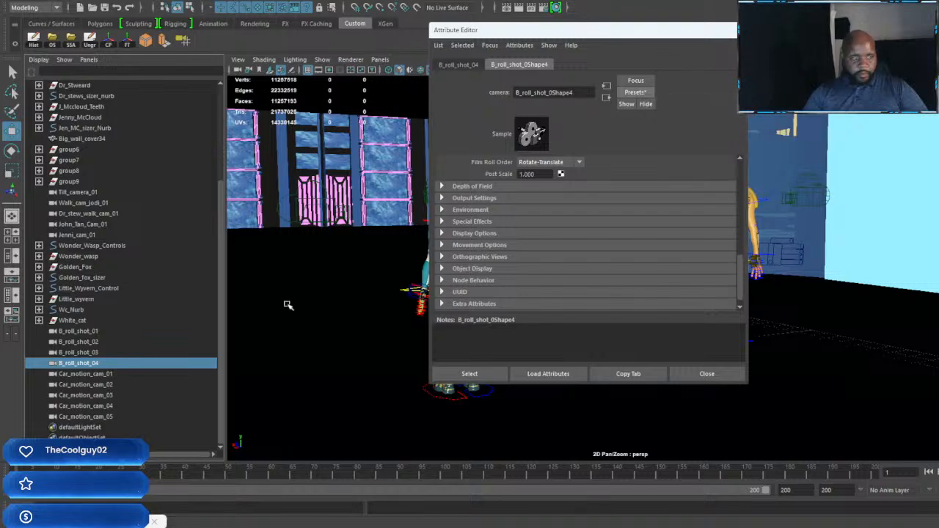
Step: Add V-Ray physical camera attributes to Car_motion_cam_01, replace its settings with Camerabasepreset01, and check the extra V-Ray attributes
click(108, 375)
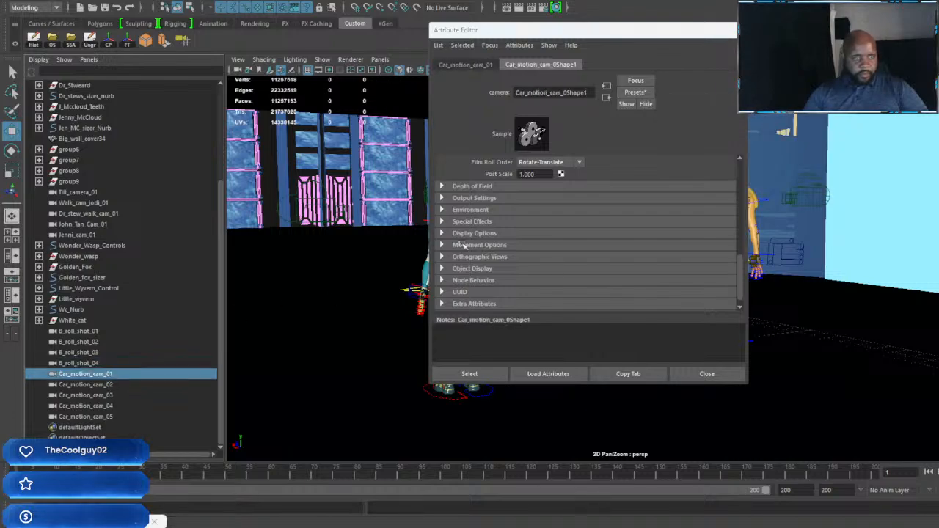
click(519, 46)
mouse_move(537, 78)
click(666, 86)
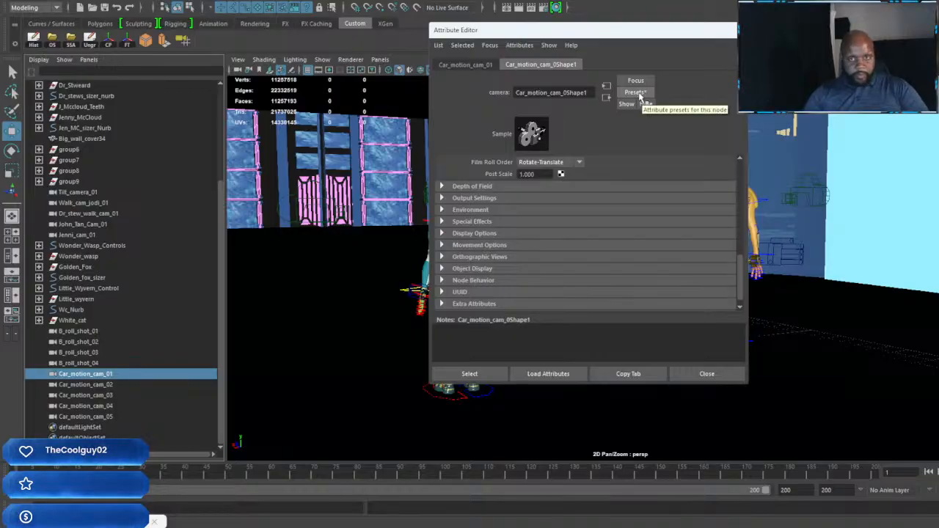
click(635, 93)
mouse_move(723, 121)
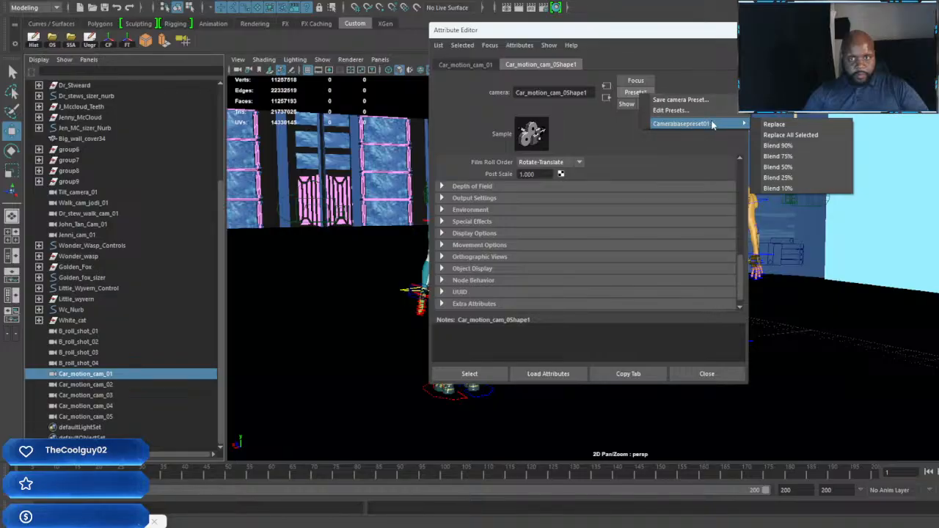
click(777, 123)
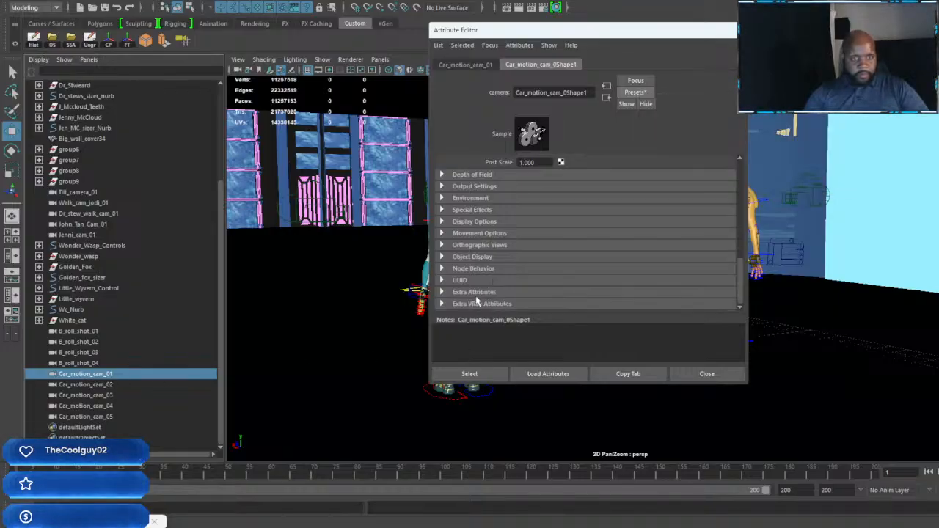
click(470, 304)
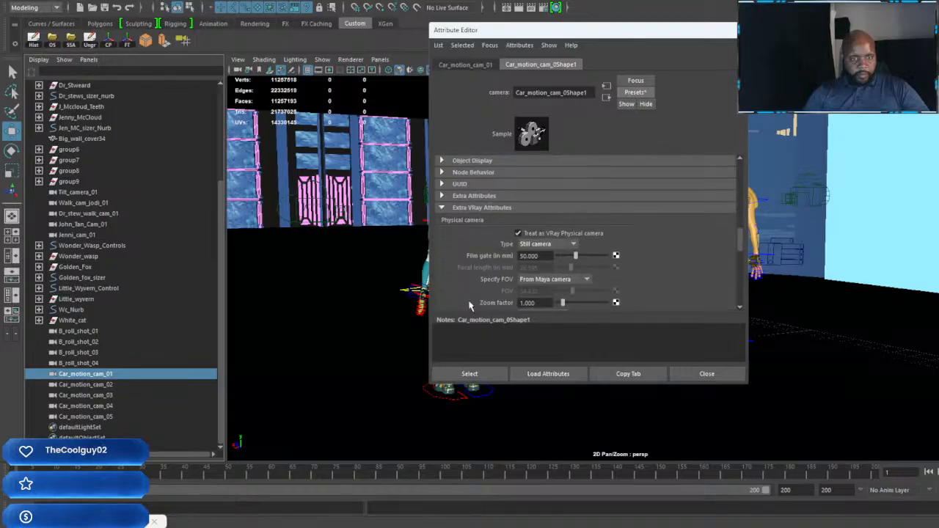
Step: Add V-Ray physical camera attributes to Car_motion_cam_02 and replace its settings with the Camerabasepreset01 preset
click(85, 385)
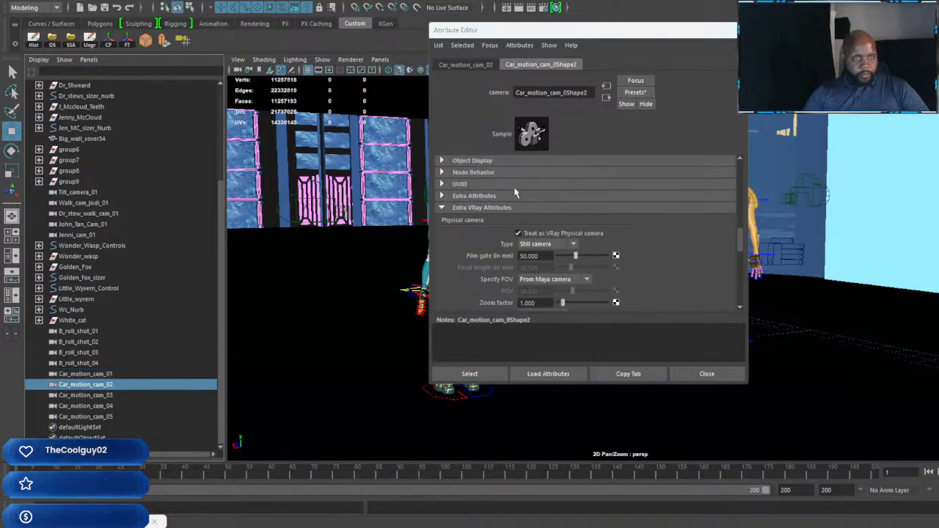
click(520, 44)
mouse_move(523, 86)
click(641, 96)
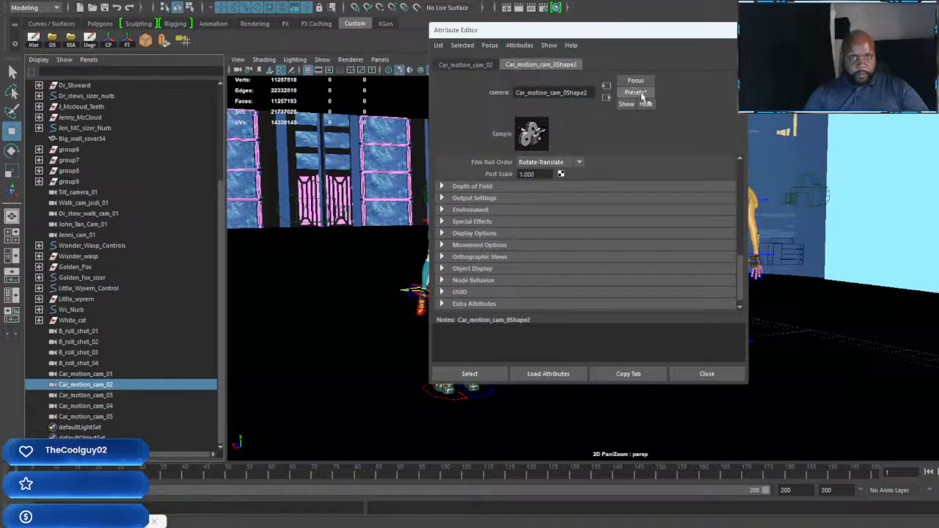
click(642, 95)
mouse_move(712, 122)
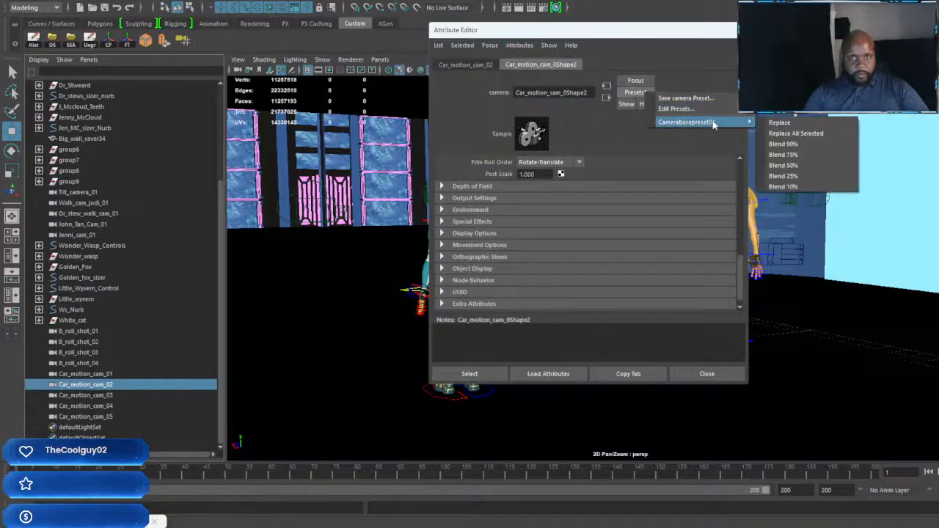
click(779, 122)
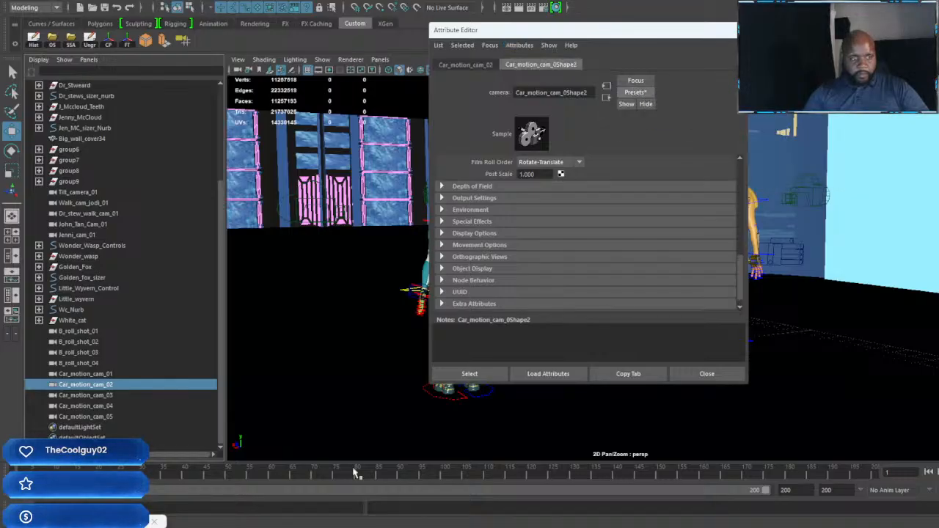
Step: Add V-Ray physical camera attributes to Car_motion_cam_03 and replace its settings with the Camerabasepreset01 preset
click(109, 397)
click(519, 45)
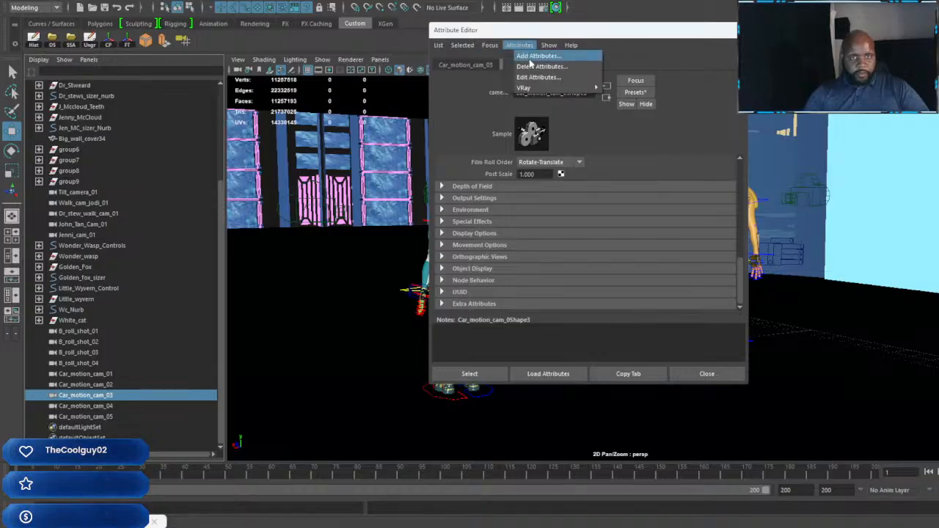
mouse_move(558, 87)
click(636, 89)
click(630, 93)
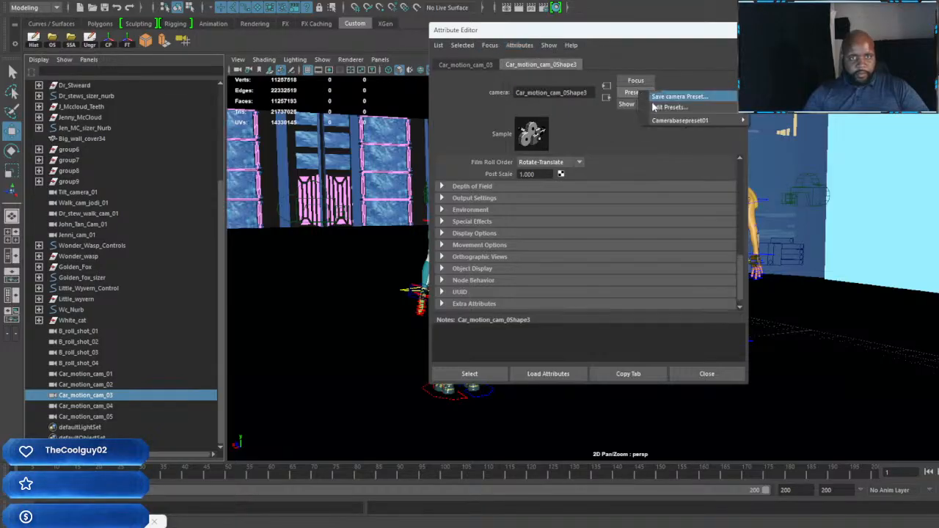
mouse_move(707, 120)
click(770, 121)
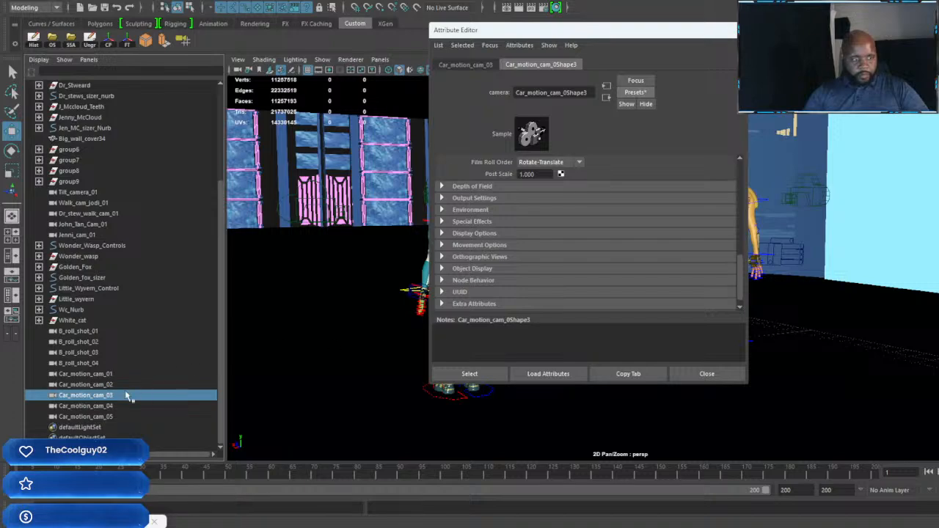
Step: Add V-Ray physical camera attributes to Car_motion_cam_04 and replace its settings with the Camerabasepreset01 preset
click(110, 407)
click(534, 45)
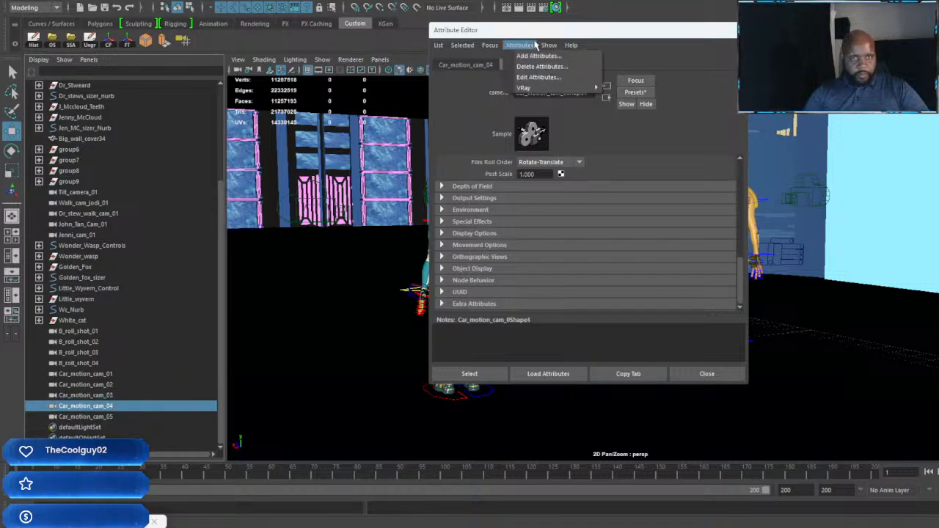
mouse_move(537, 89)
click(693, 90)
click(635, 92)
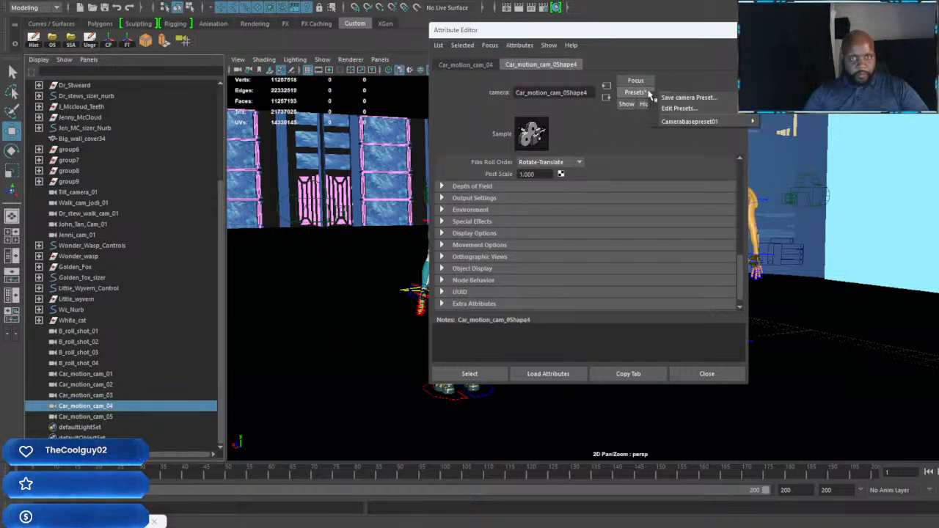
mouse_move(693, 120)
click(770, 119)
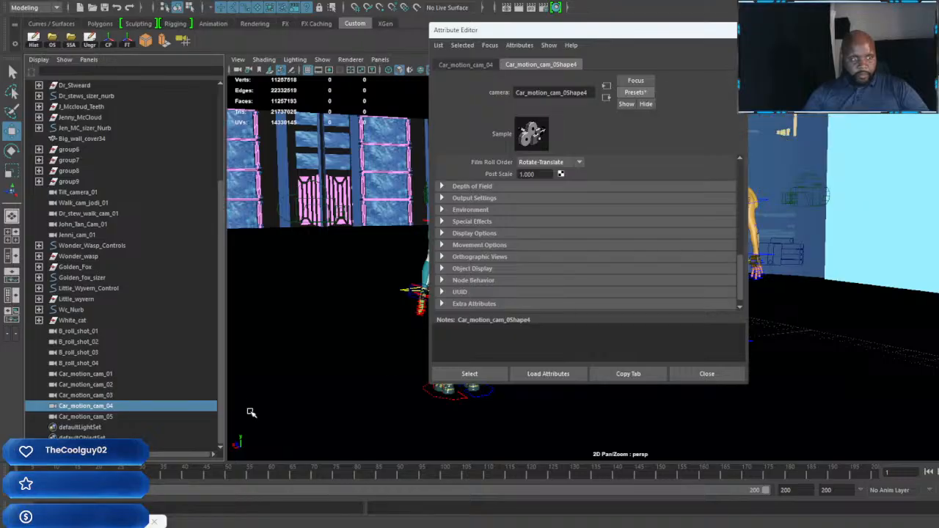
Step: Add V-Ray physical camera attributes to Car_motion_cam_05, replace its settings with Camerabasepreset01, and clear the Attribute Editor from the viewport
click(110, 416)
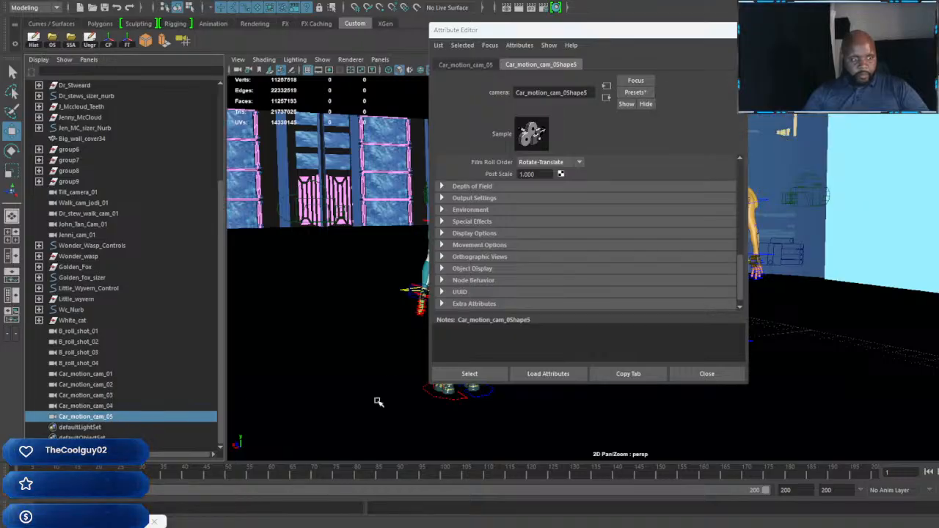
click(549, 45)
mouse_move(521, 45)
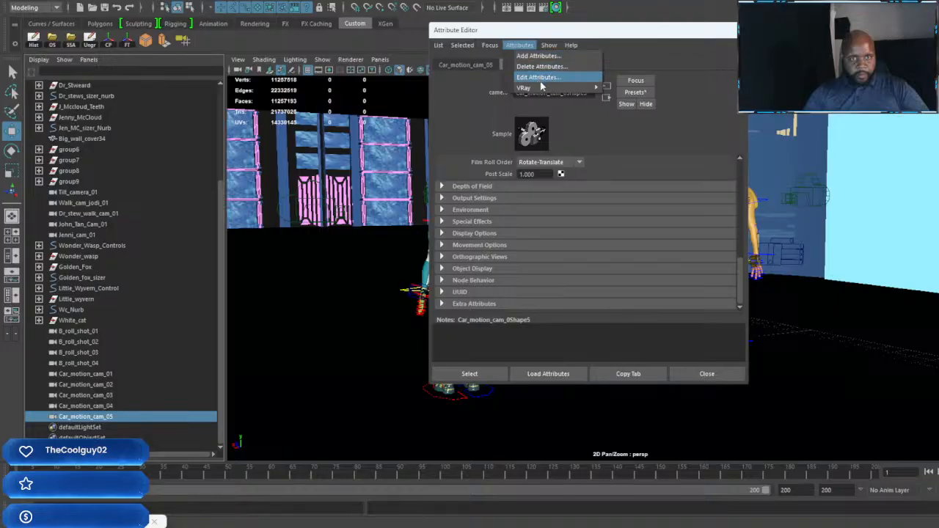
mouse_move(543, 88)
click(637, 89)
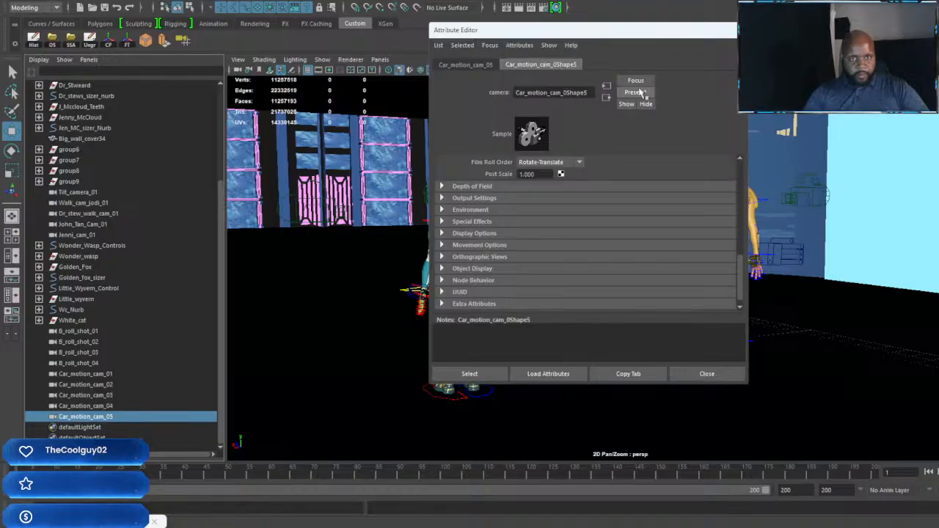
click(643, 94)
mouse_move(712, 120)
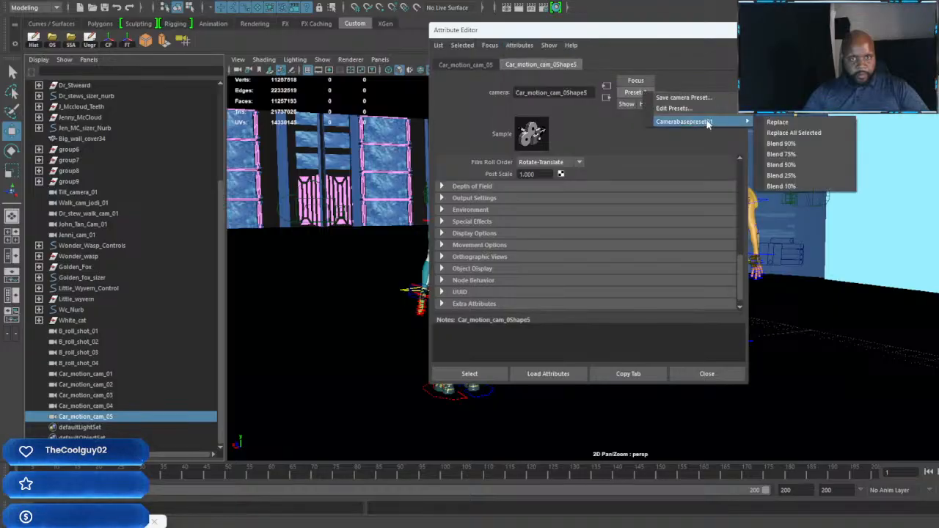
click(770, 122)
drag(672, 33, 938, 73)
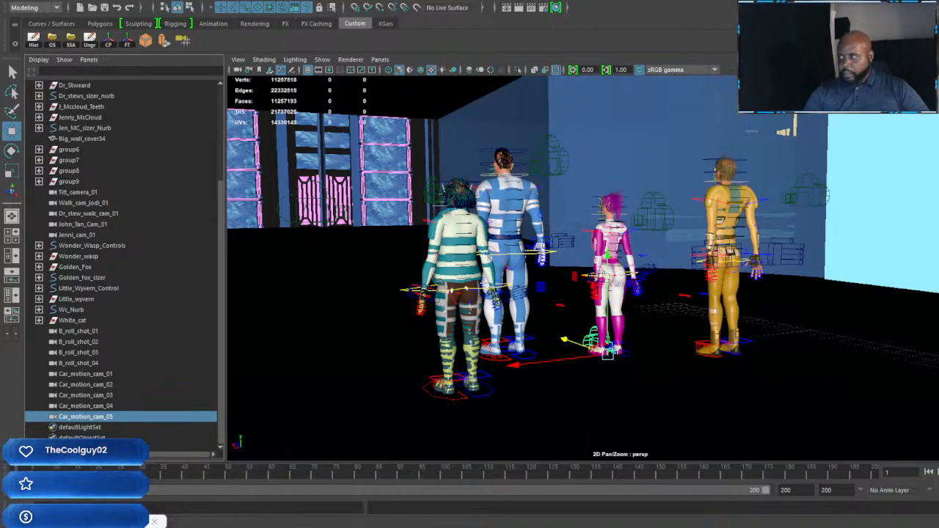
scroll(701, 329, down, 2)
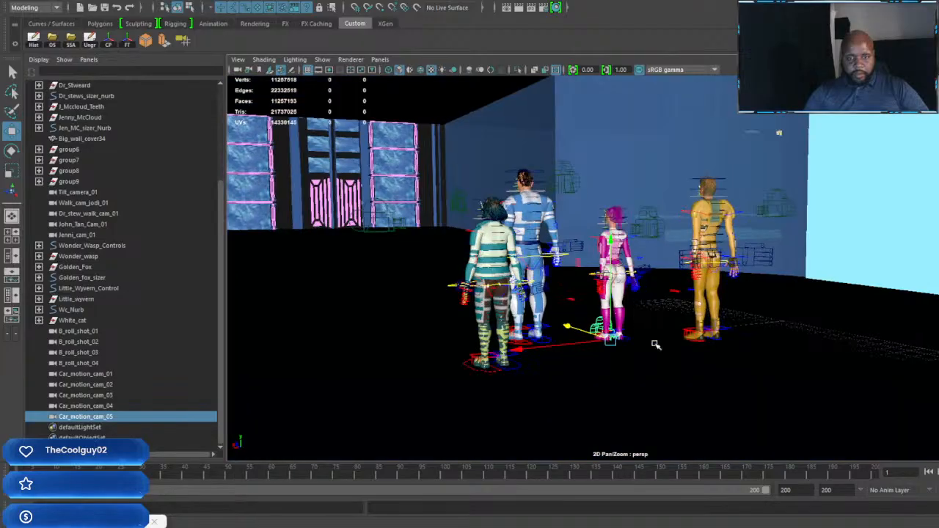
alt+drag(655, 345, 777, 368)
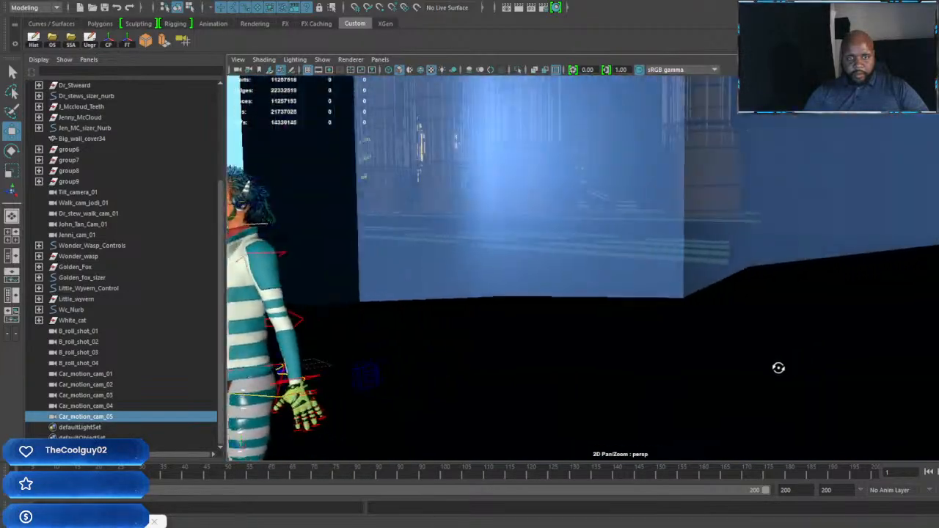
alt+middle_drag(631, 336, 834, 329)
alt+right_drag(834, 329, 772, 329)
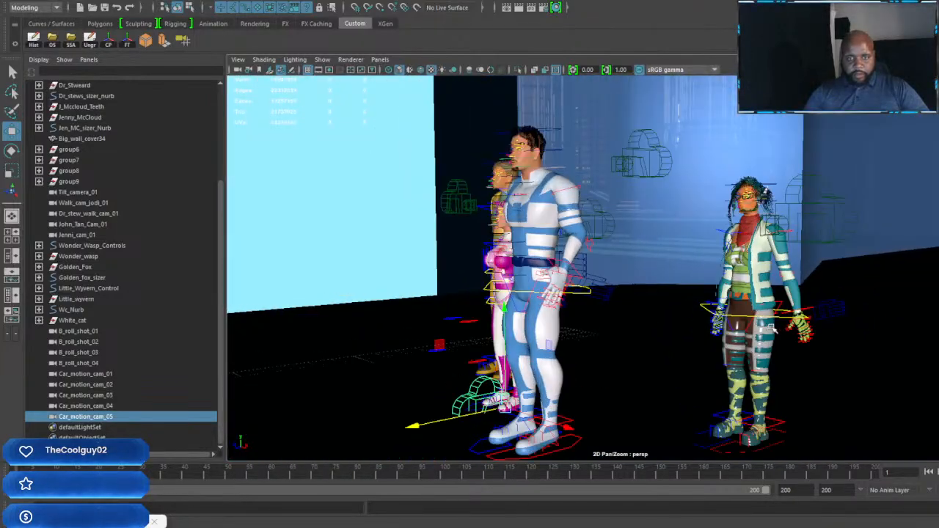
alt+drag(686, 334, 473, 339)
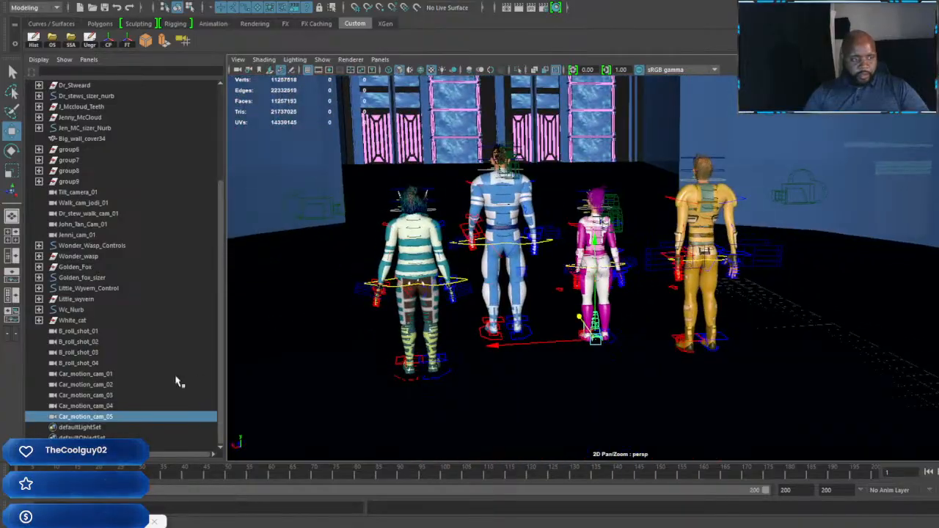
alt+drag(702, 394, 727, 391)
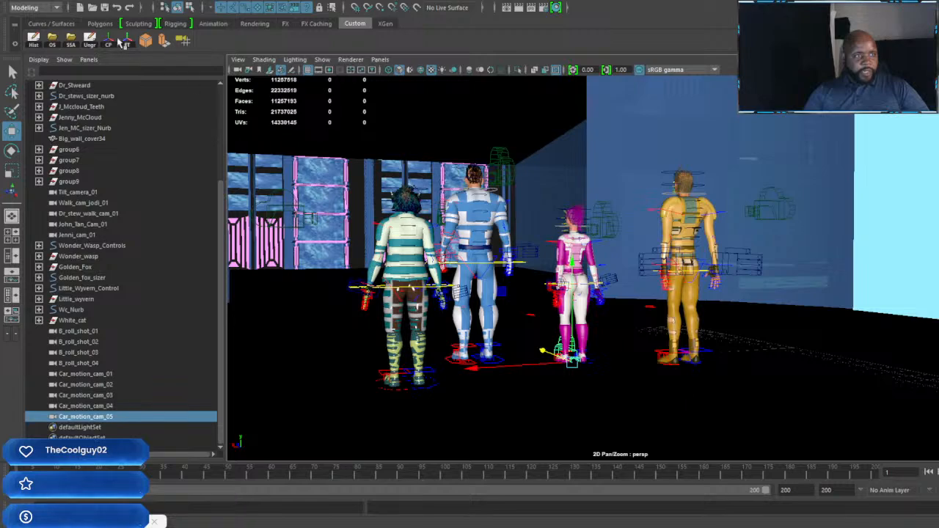
Step: Add a V-Ray dome light to the city scene
click(52, 3)
mouse_move(62, 55)
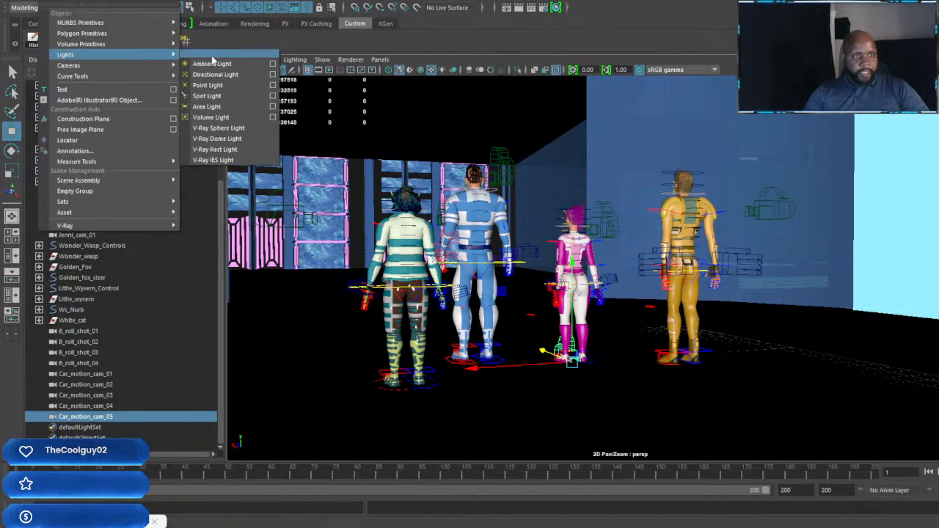
click(239, 138)
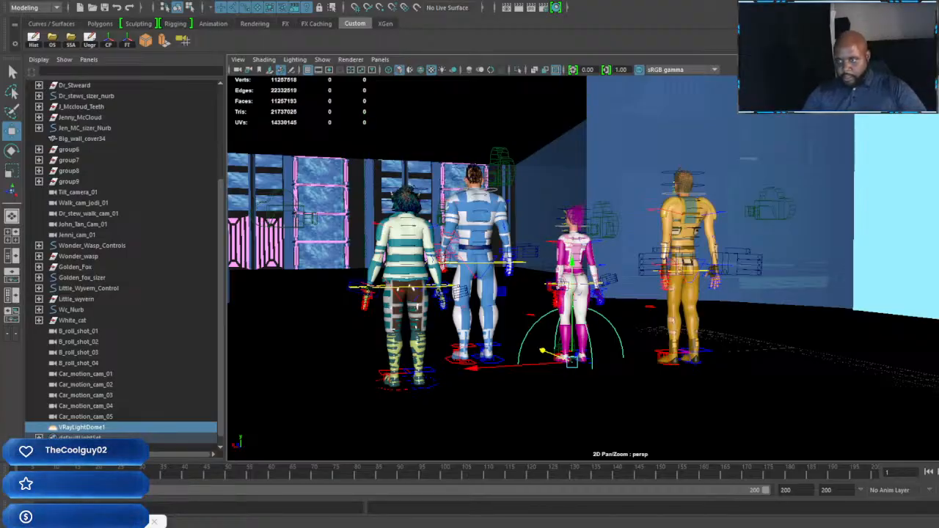
Step: Examine the new dome light's coverage of the whole city from close up and from above
key(f)
scroll(713, 268, down, 12)
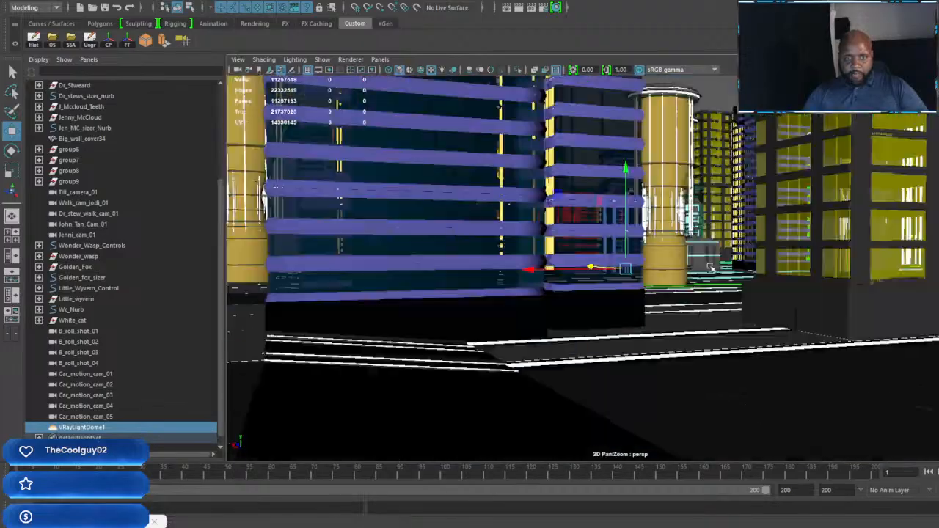
scroll(713, 268, up, 3)
alt+drag(713, 269, 693, 278)
scroll(736, 293, up, 8)
scroll(707, 277, down, 8)
scroll(697, 286, up, 6)
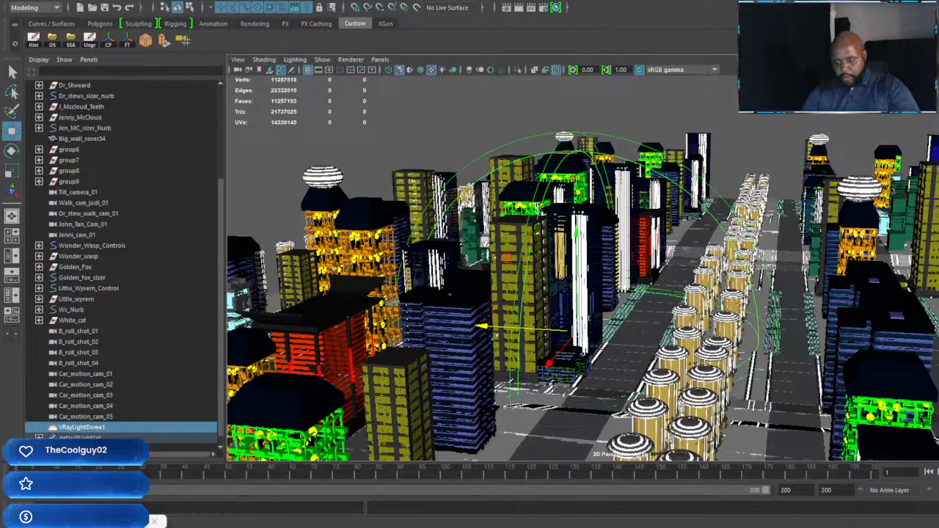
key(Return)
scroll(587, 278, down, 10)
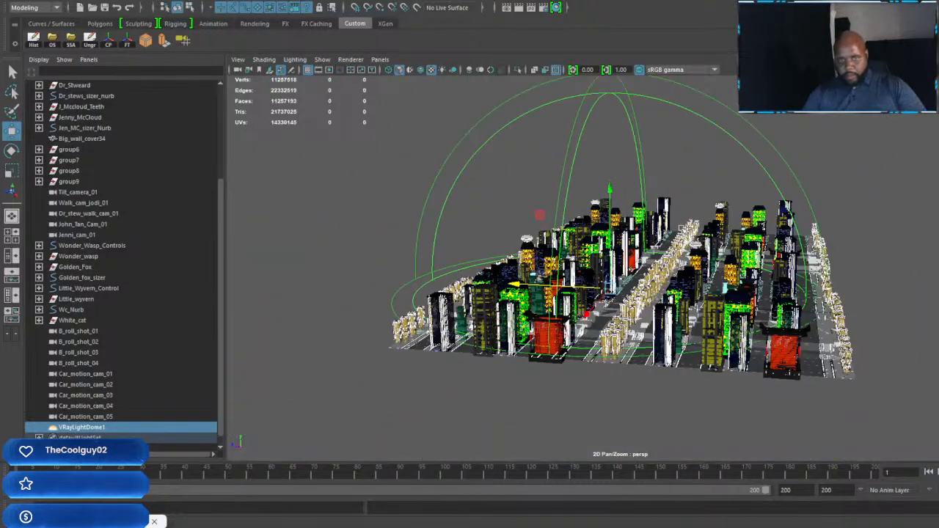
alt+drag(587, 279, 622, 326)
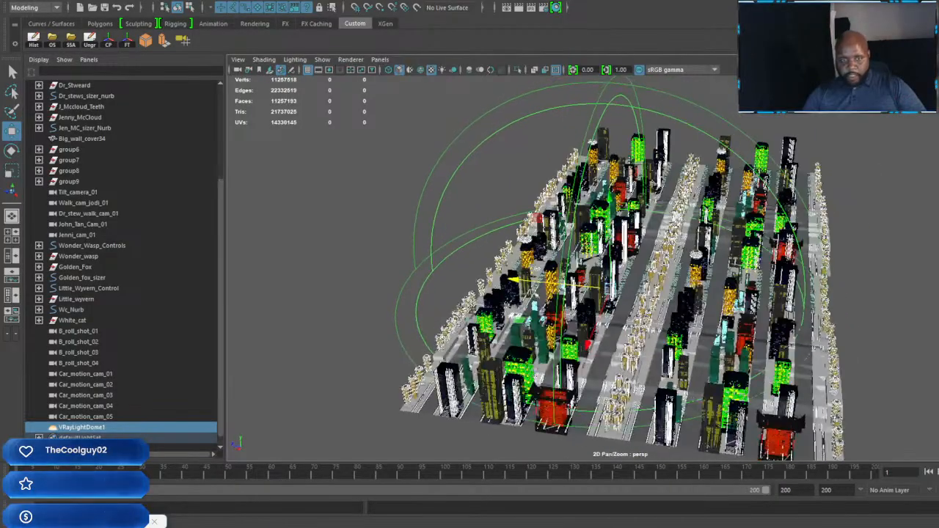
Step: Set the viewport renderer to V-Ray RT with the perspective view looking down the street over the row of domed columns
drag(506, 278, 549, 280)
scroll(627, 297, up, 10)
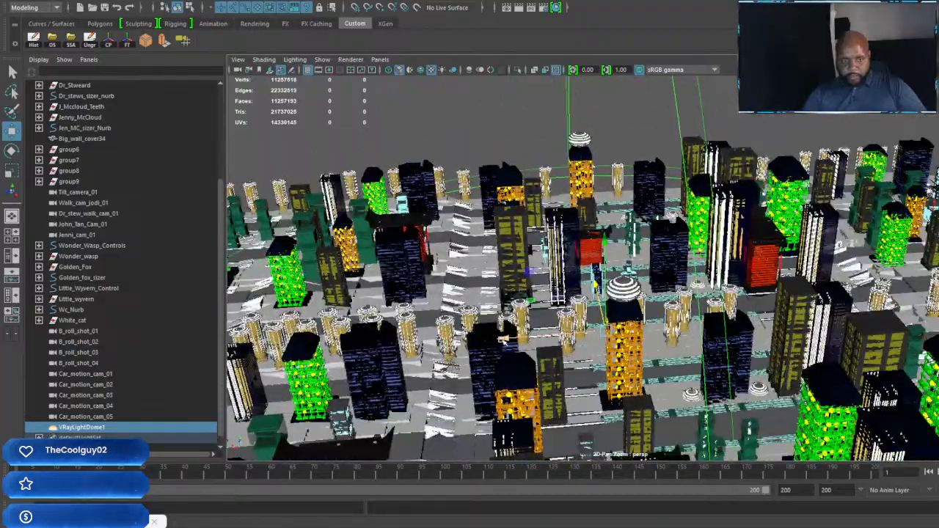
drag(504, 338, 566, 334)
alt+drag(756, 332, 721, 312)
scroll(723, 313, up, 4)
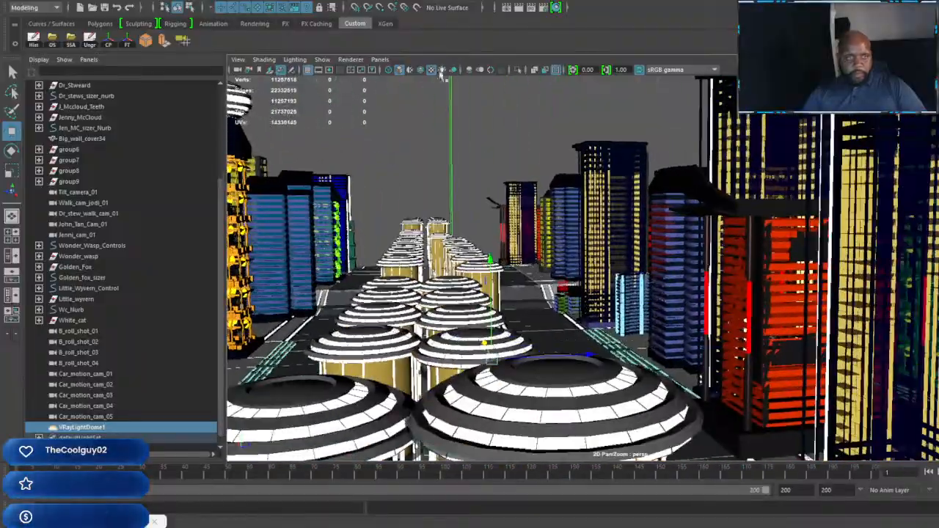
click(355, 60)
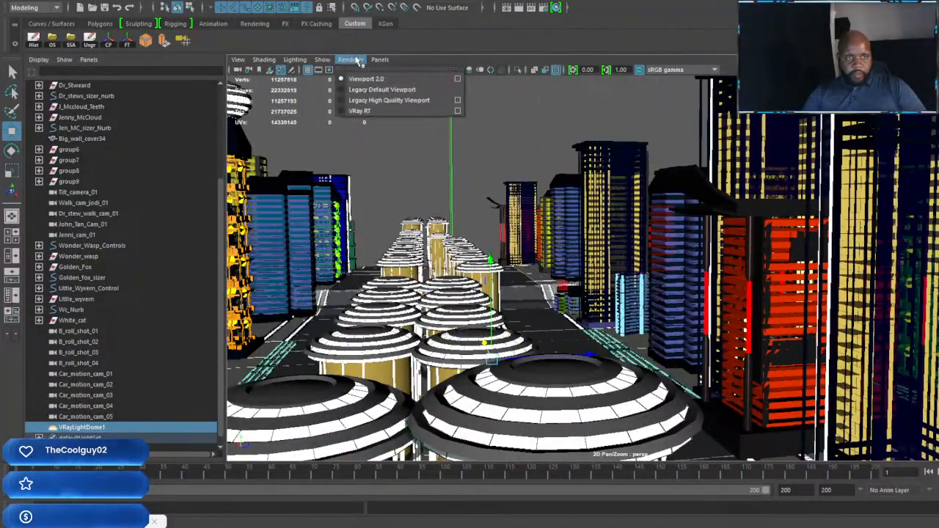
click(359, 111)
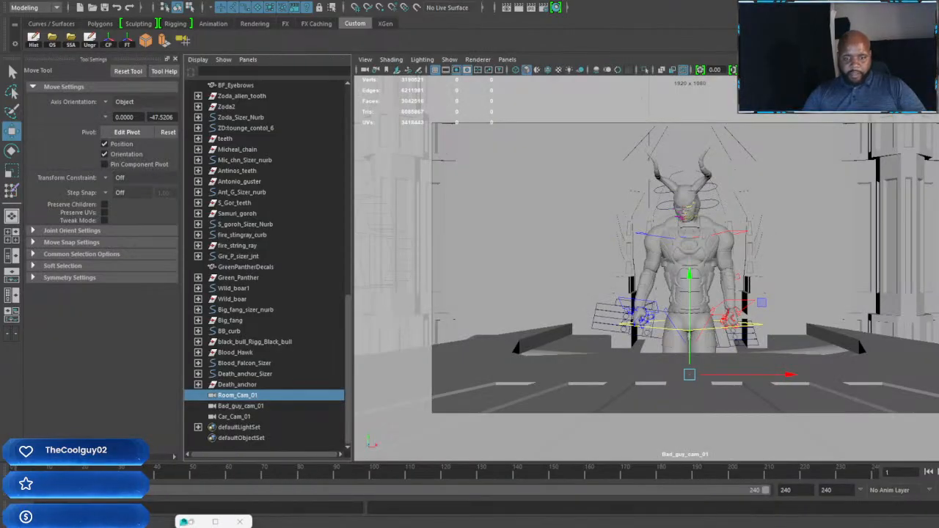
Step: Switch to the other Maya scene containing the villains' room and minimize its UV Editor
click(617, 526)
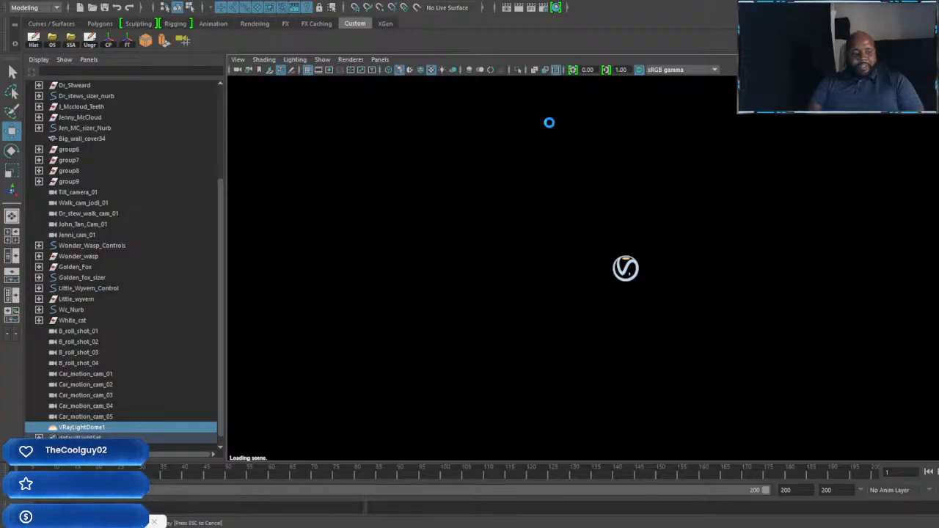
mouse_move(598, 527)
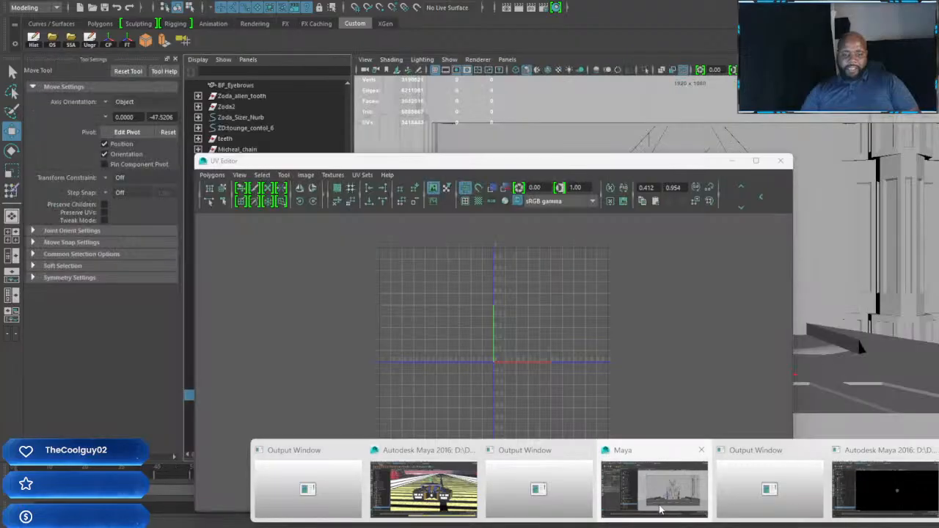
click(653, 495)
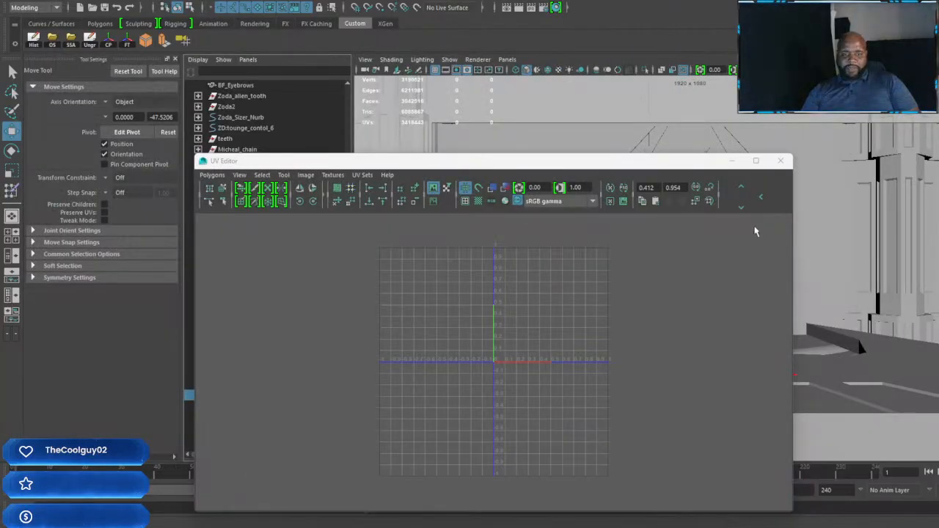
click(731, 161)
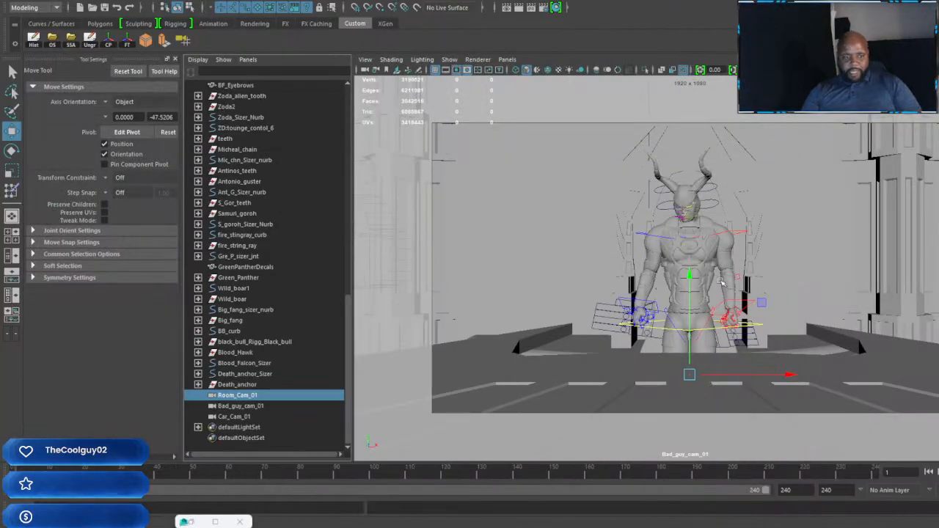
Step: Change the viewport from Bad_guy_cam_01 to the persp camera for an overview of the villains' room
click(507, 60)
mouse_move(562, 69)
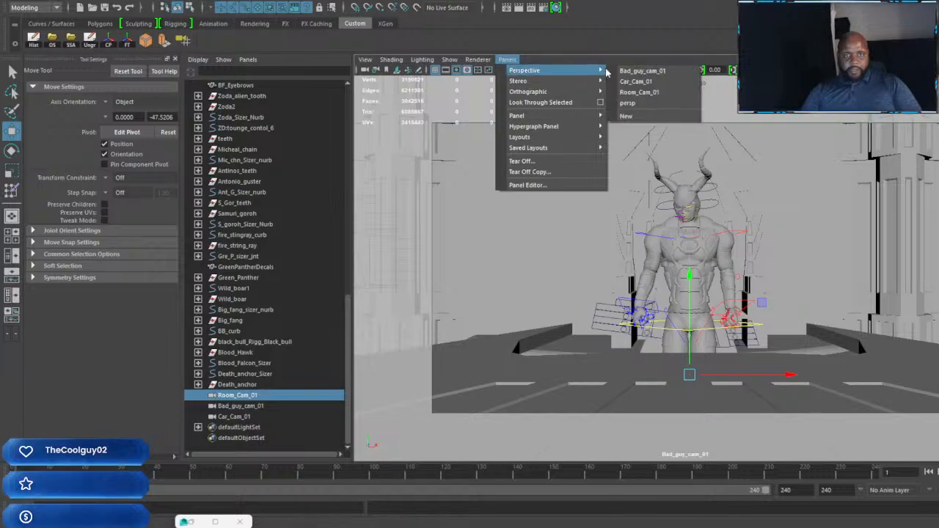
click(630, 105)
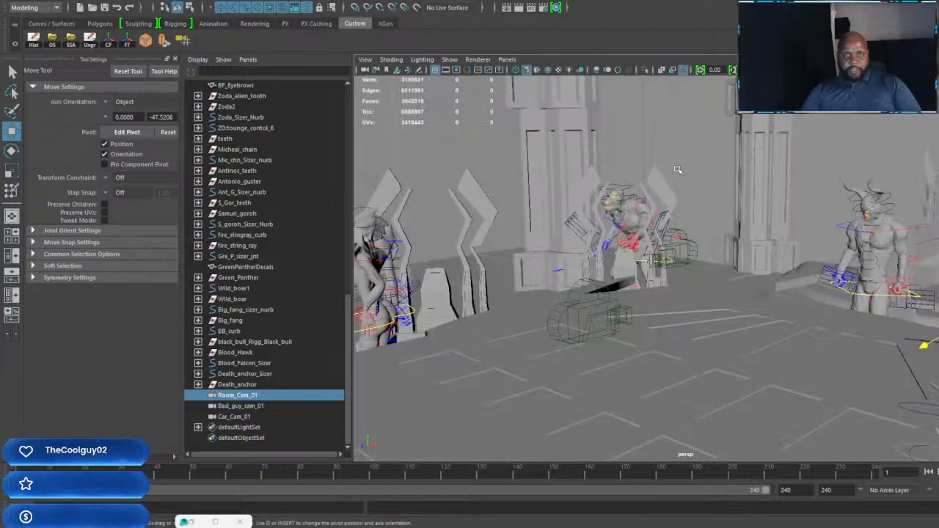
alt+drag(623, 323, 701, 322)
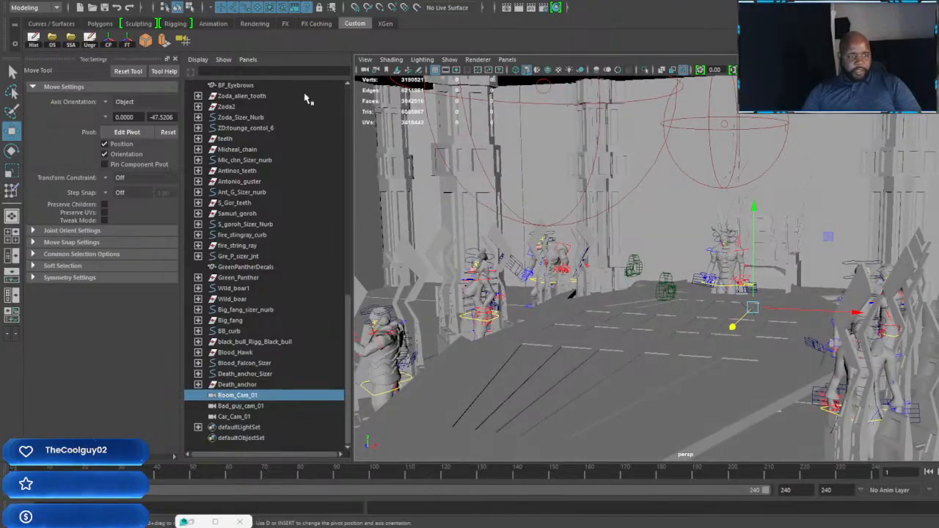
Step: Create five new cameras in the villains' room scene
click(182, 39)
click(183, 39)
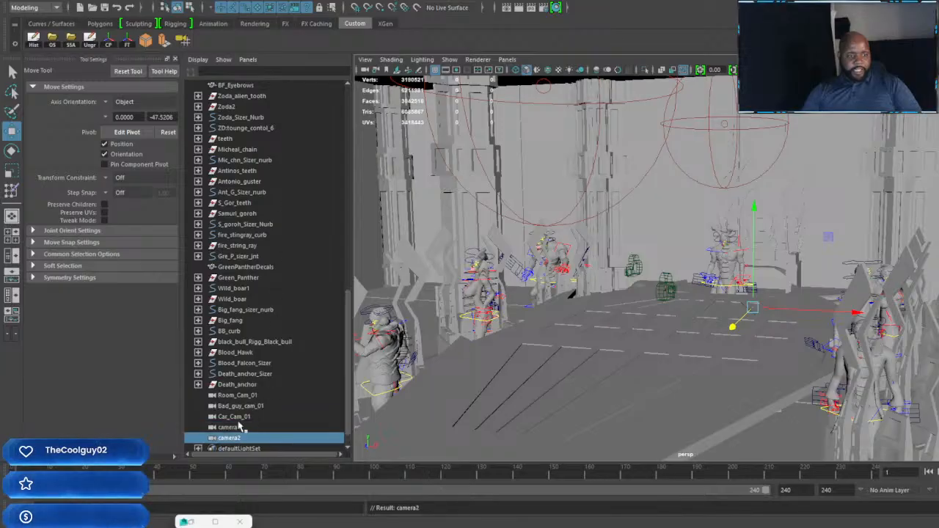
click(182, 39)
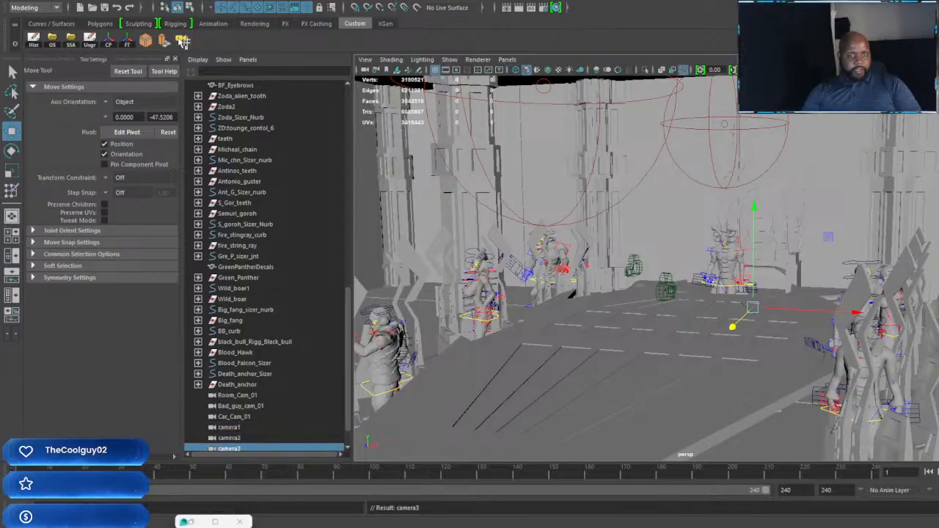
click(183, 39)
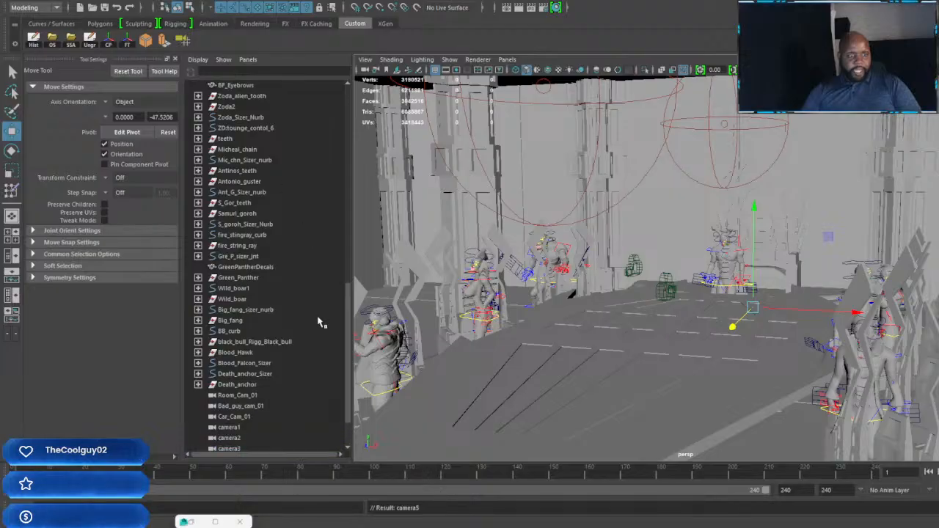
Step: Rename camera1 as Badguy_cam_02
click(230, 374)
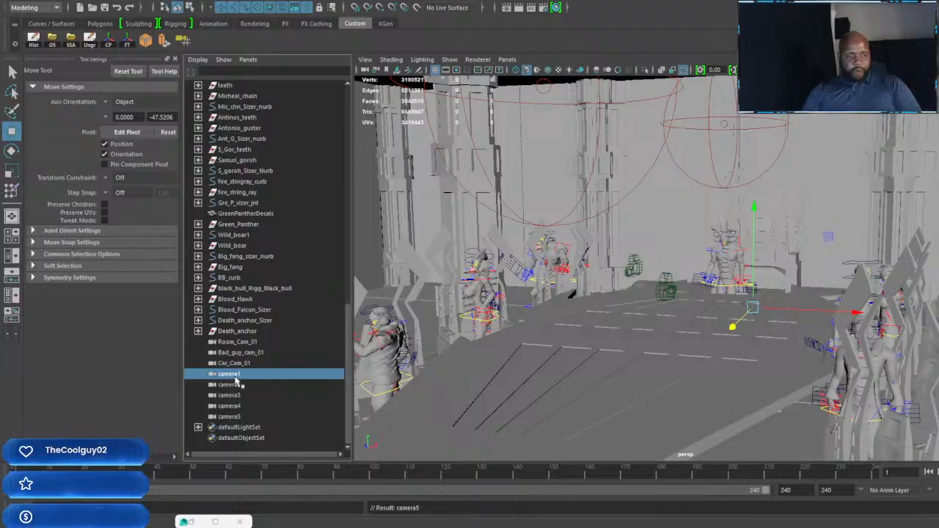
double_click(231, 374)
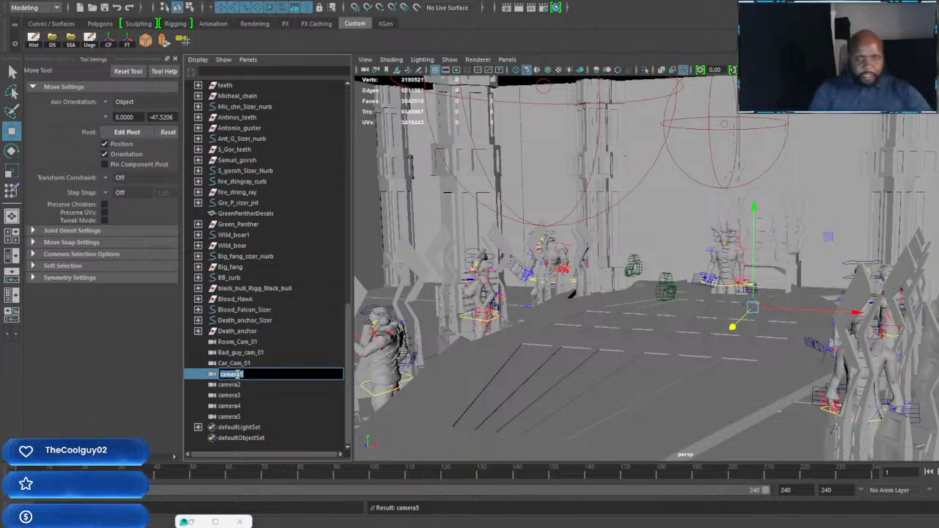
text(Badgu)
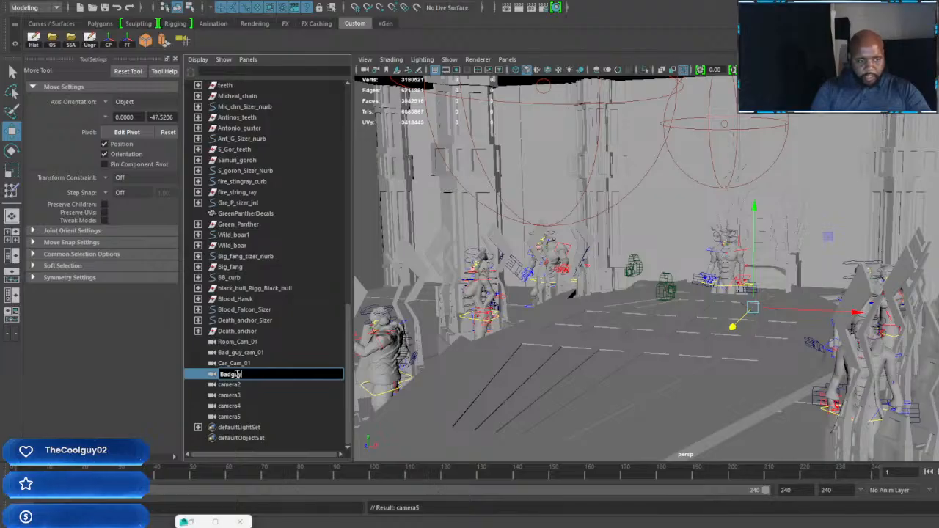
text(y_cam)
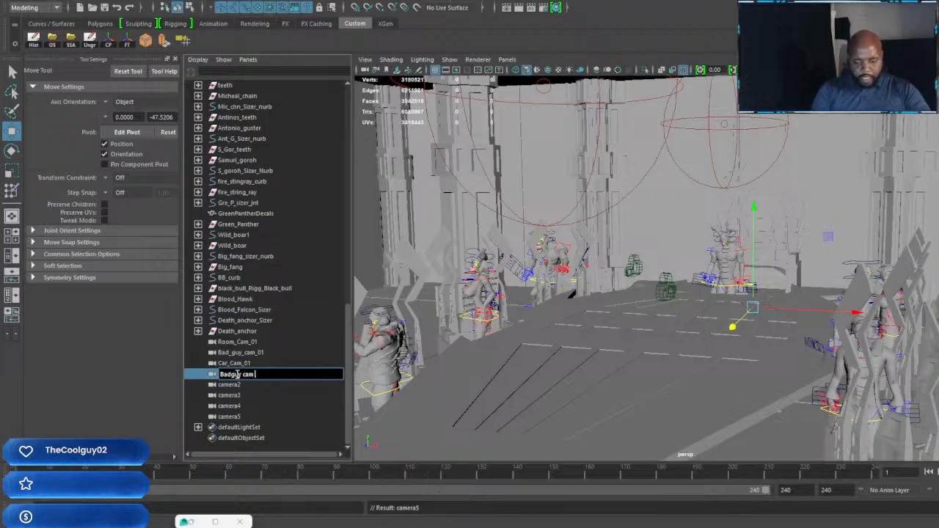
text(_02)
key(Return)
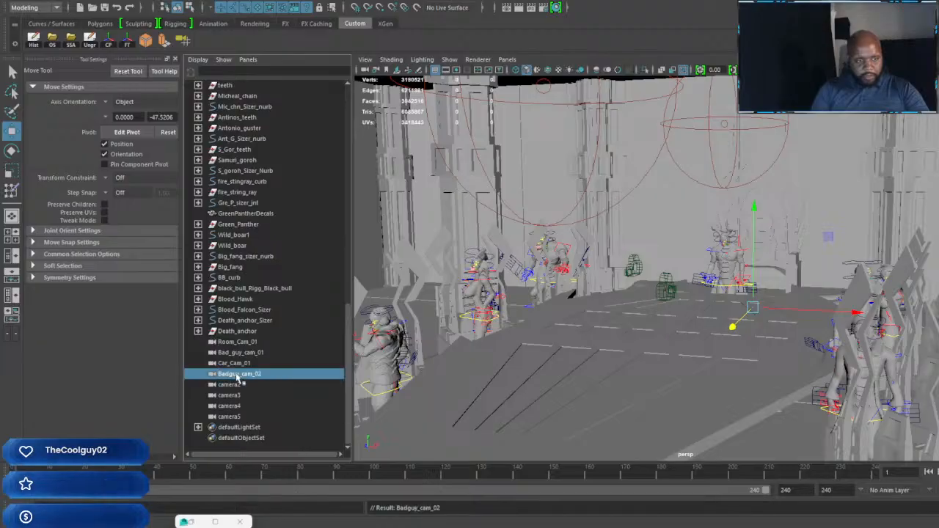
Step: Copy the name Badguy_cam_02 and use it to rename camera2 as Badguy_cam_03
double_click(237, 374)
key(ctrl+c)
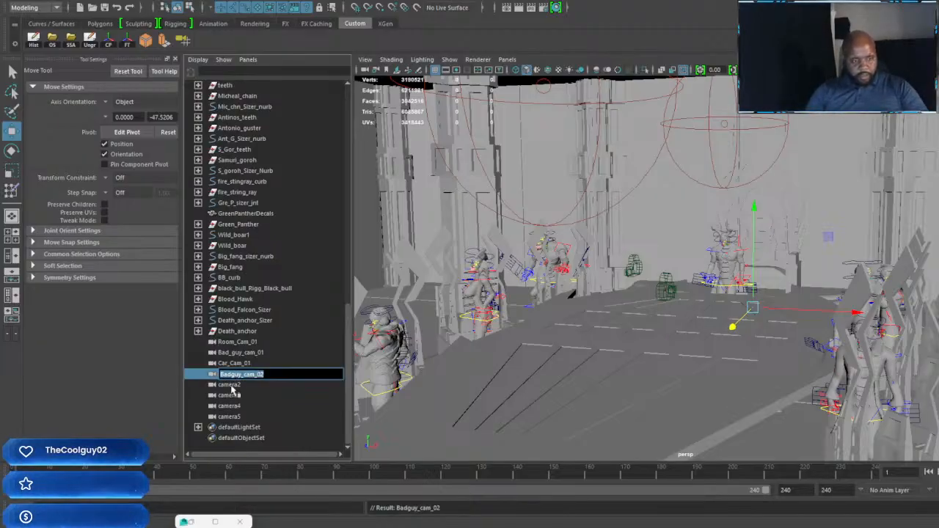
click(231, 385)
double_click(232, 385)
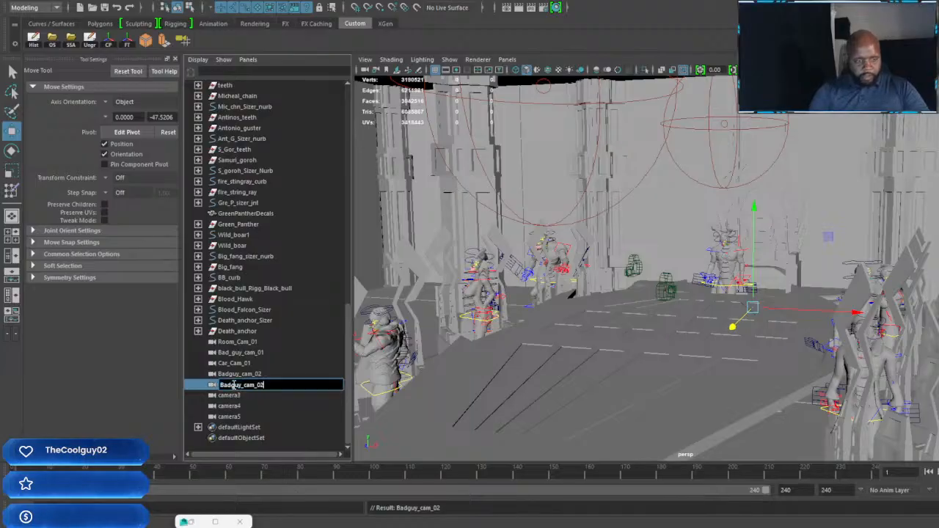
text(Badguy_cam_03)
key(Return)
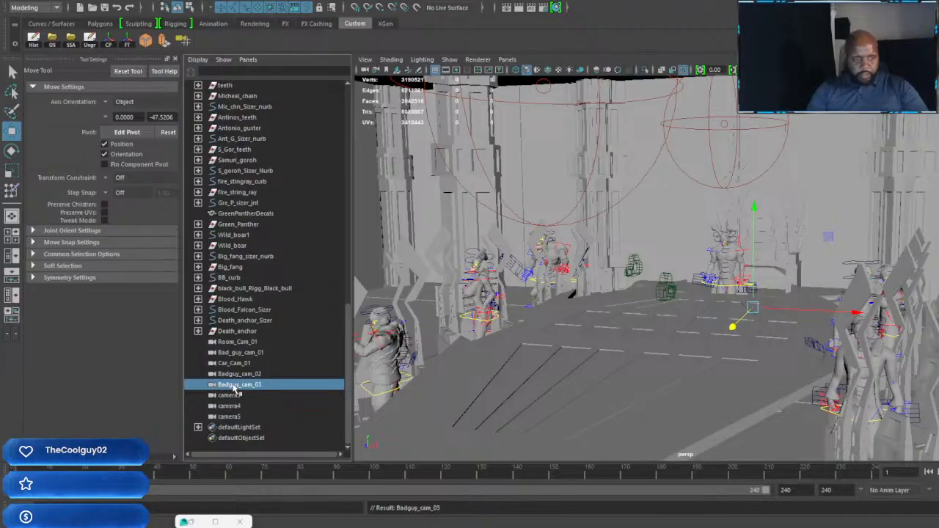
Step: Rename camera3 as Badguy_cam_04, reusing the copied camera name with a new number
click(232, 395)
double_click(232, 394)
text(Badguy_cam_02)
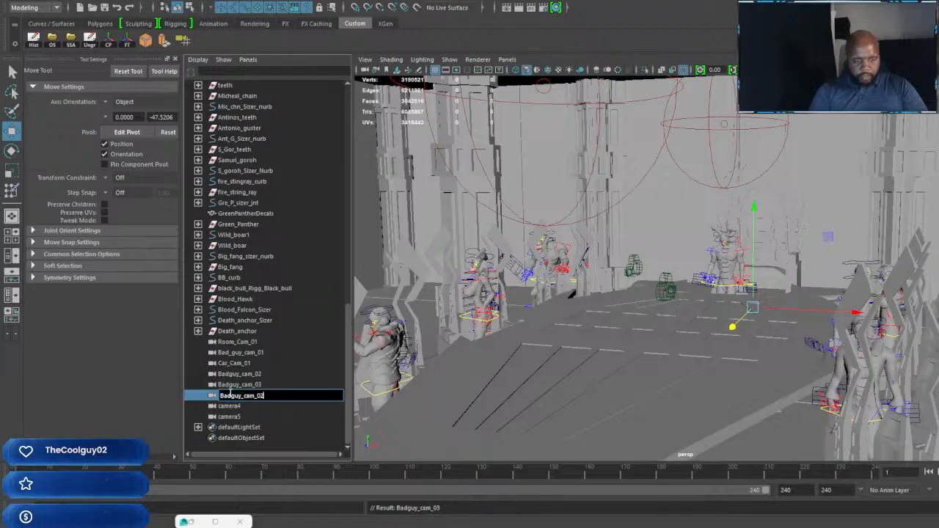
key(BackSpace)
text(4)
key(Return)
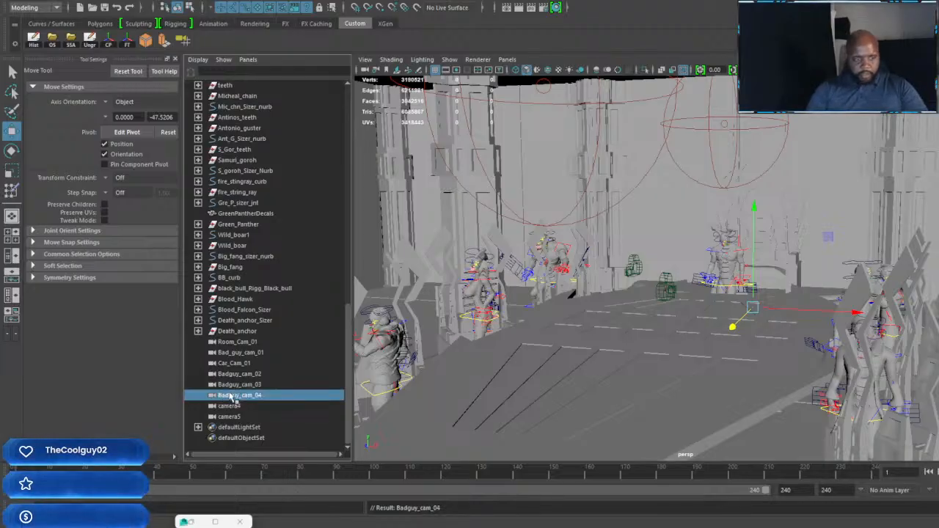
Step: Rename camera4 as Badguy_cam_05, reusing the copied camera name
click(229, 406)
double_click(229, 406)
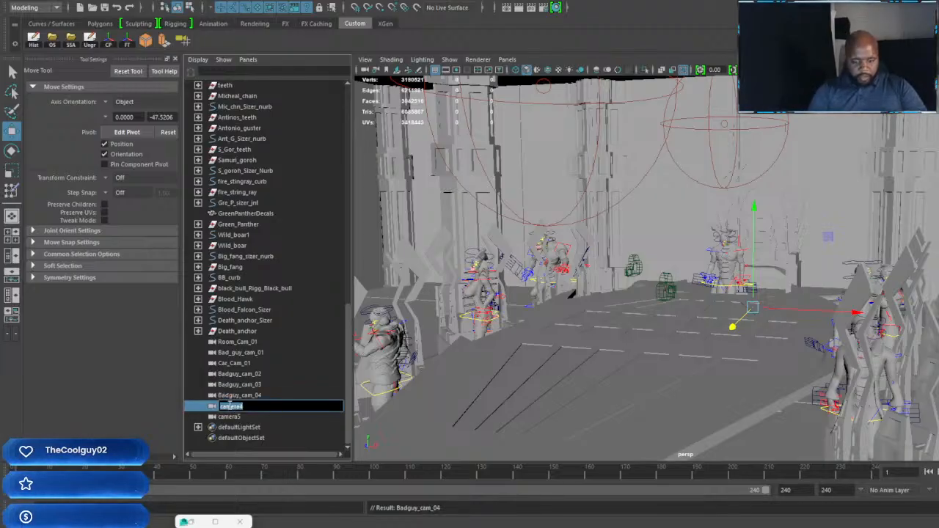
key(ctrl+v)
key(Return)
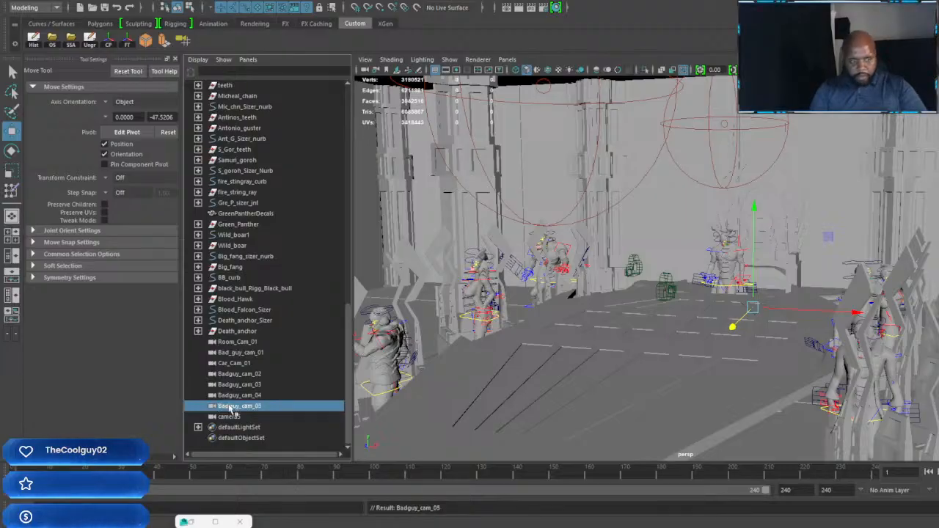
Step: Rename camera5 as Car_cam_02
click(233, 416)
double_click(233, 416)
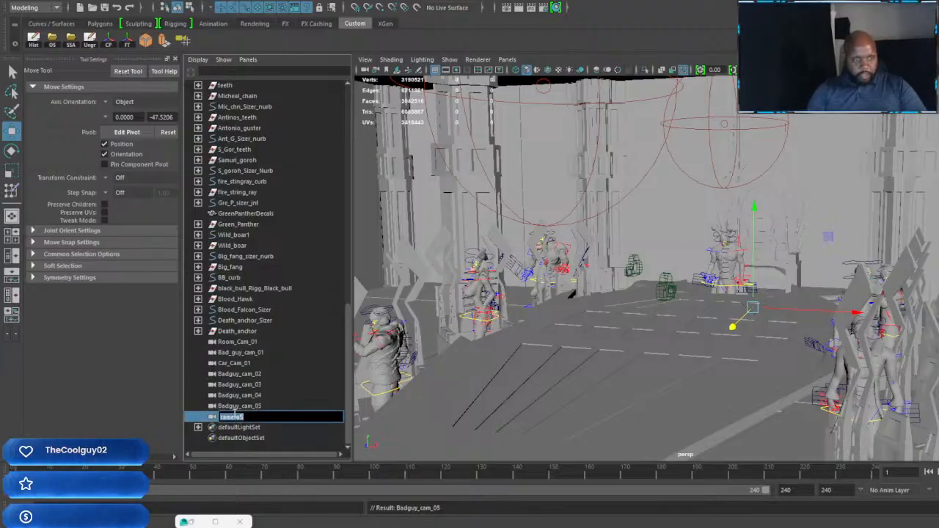
key(ctrl+v)
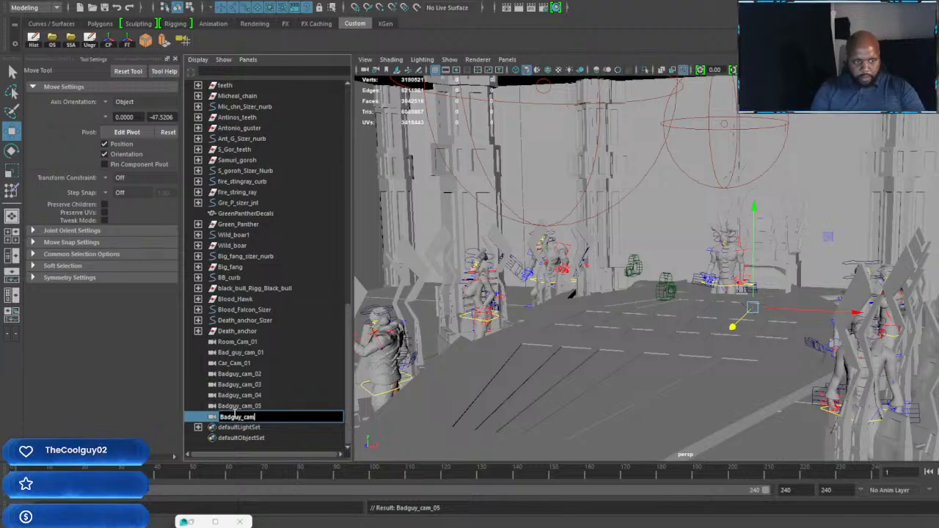
key(BackSpace)
key(BackSpace)
key(BackSpace)
key(BackSpace)
key(BackSpace)
key(BackSpace)
key(BackSpace)
key(BackSpace)
key(BackSpace)
text(Ca)
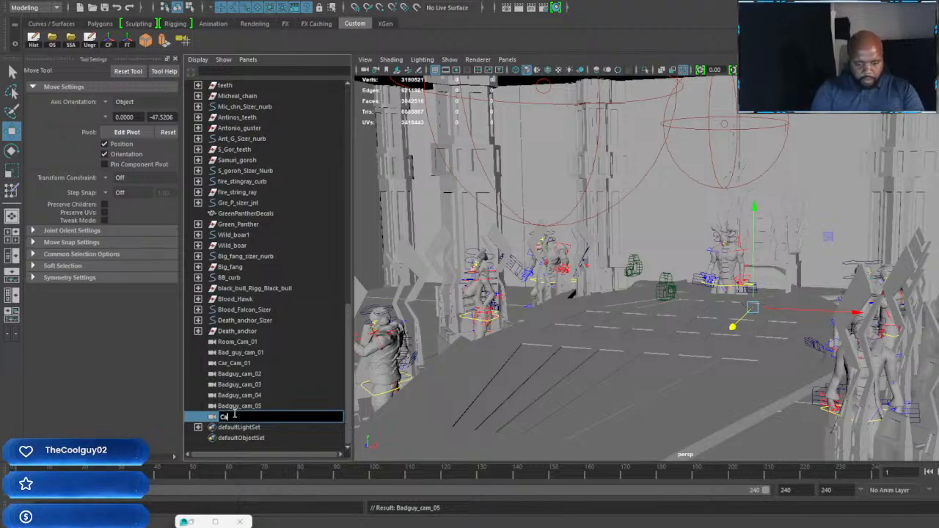
text(r_cam_0)
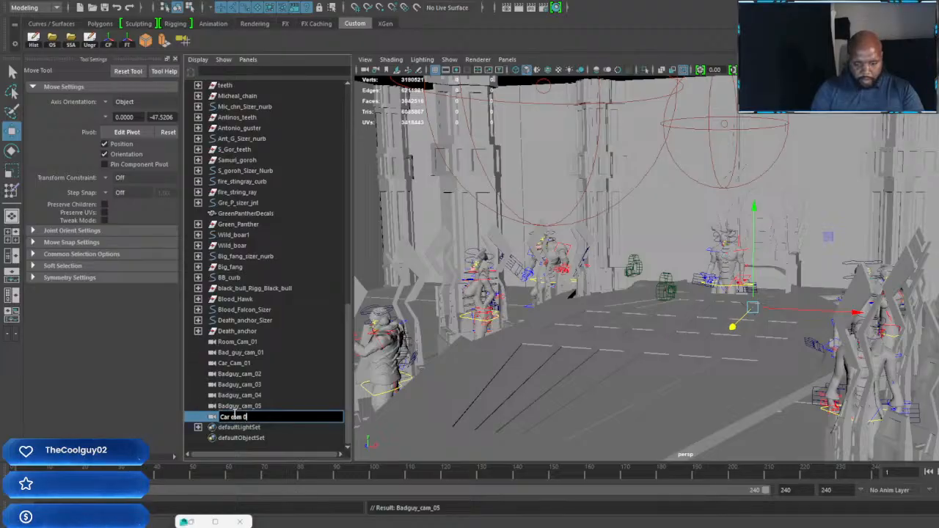
text(2)
key(Return)
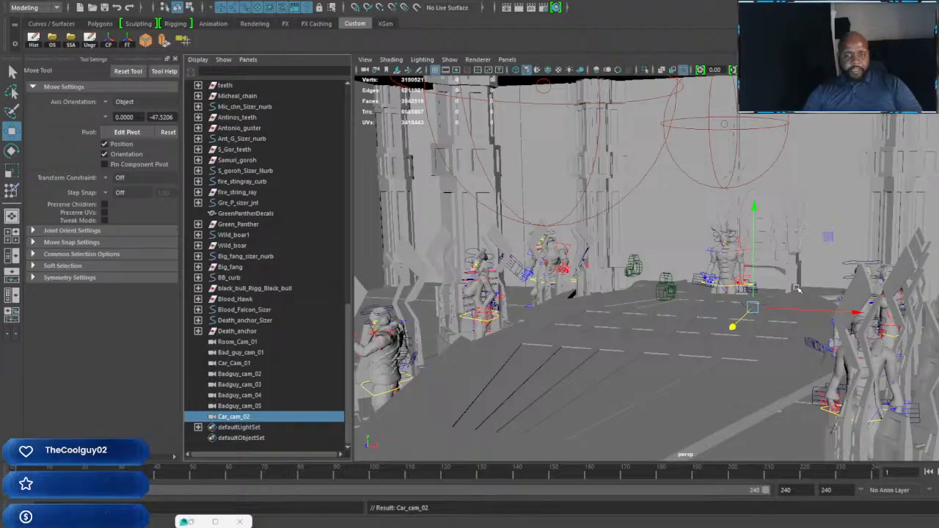
Step: Raise Badguy_cam_02 and Badguy_cam_03 off the floor and shift them sideways so they sit side by side above the existing cameras
click(246, 375)
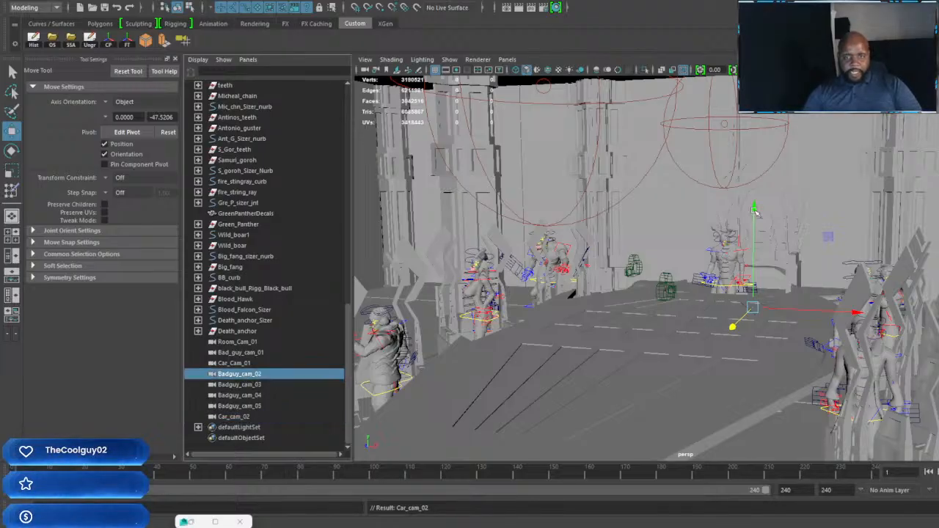
drag(753, 209, 755, 118)
drag(857, 220, 755, 123)
click(239, 385)
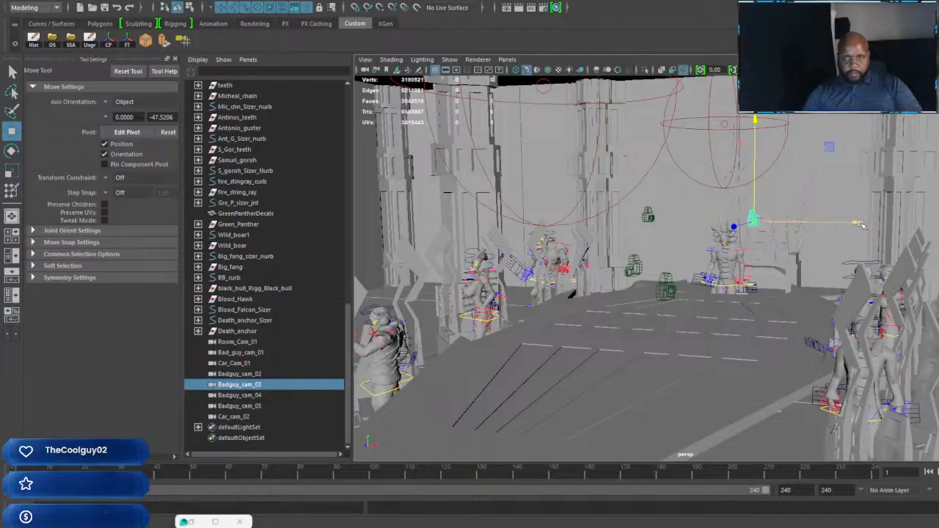
drag(860, 224, 784, 223)
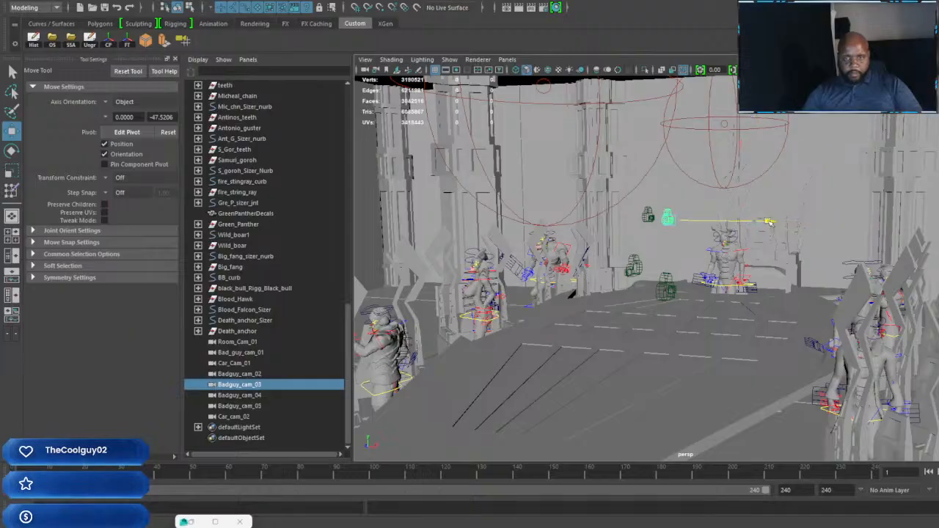
Step: Raise Badguy_cam_04 and Badguy_cam_05 to the height of the other bad-guy cameras, shifting Badguy_cam_04 sideways beside Badguy_cam_03 to continue the row
click(254, 397)
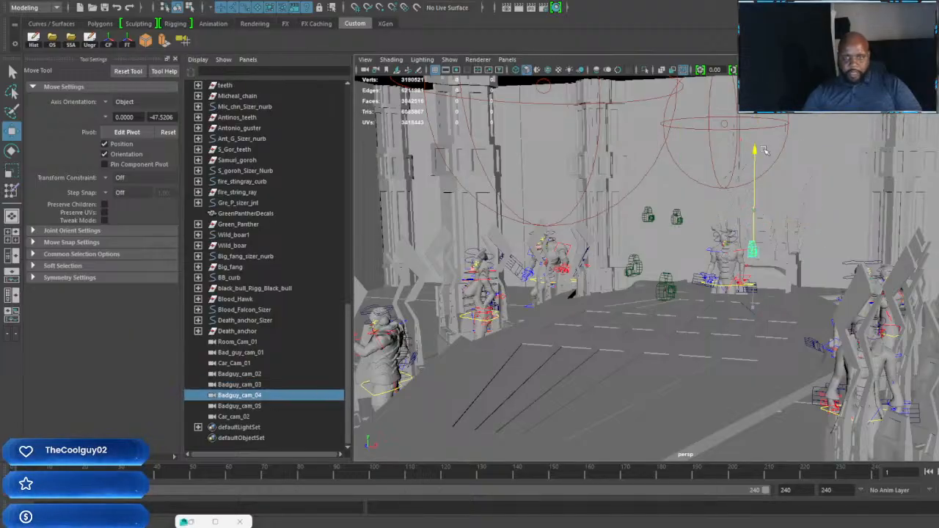
drag(764, 150, 763, 119)
drag(859, 224, 814, 223)
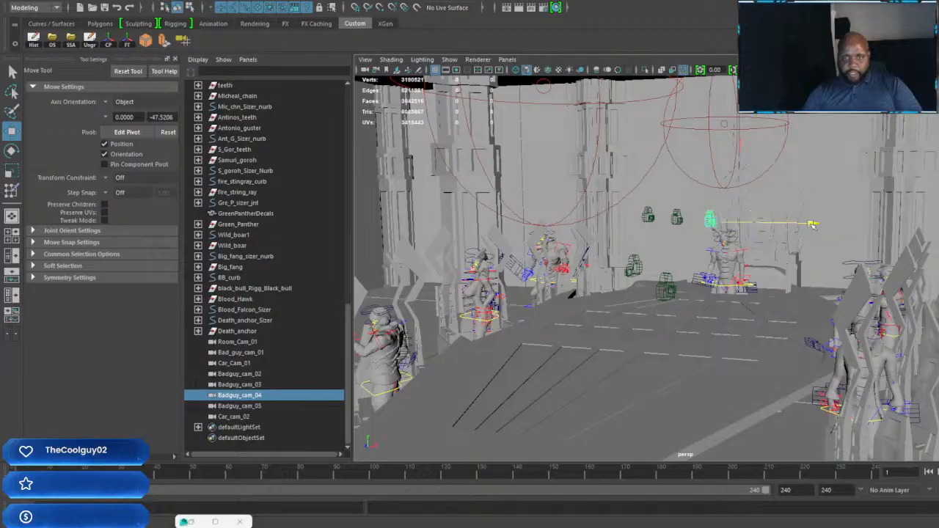
click(242, 405)
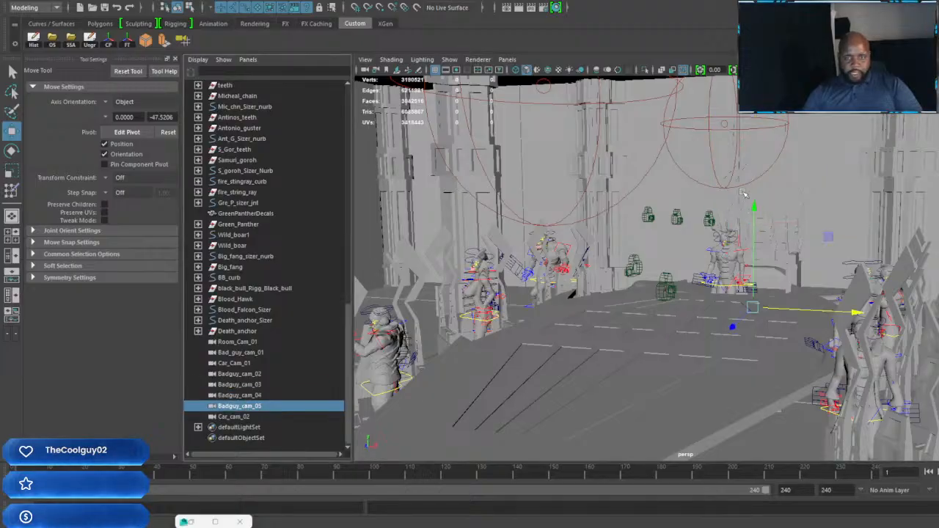
drag(753, 207, 754, 116)
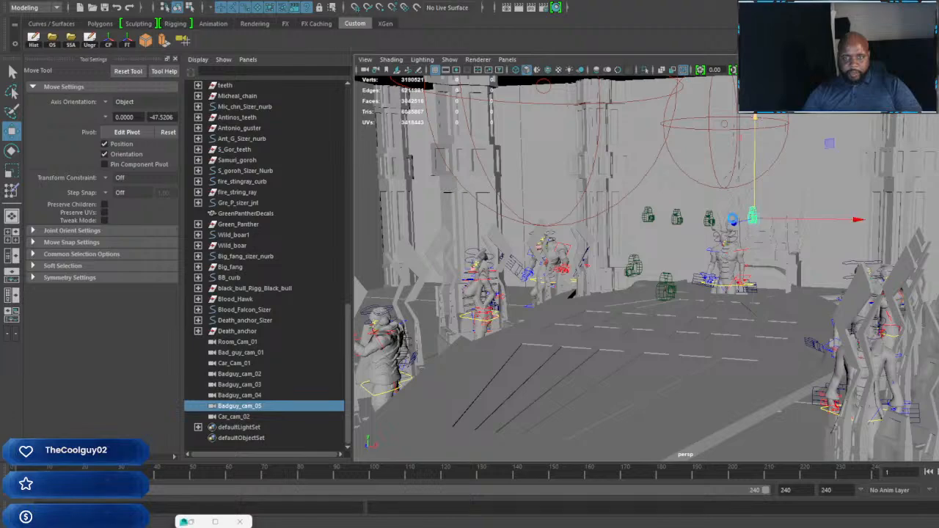
Step: Raise Car_cam_02 to just below the bad-guy camera row and shift it sideways, clear of Badguy_cam_05
click(234, 416)
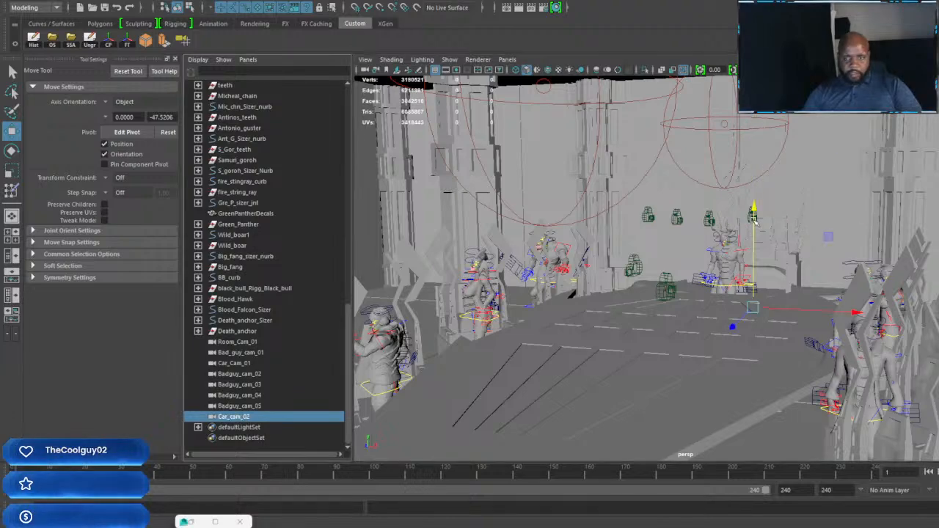
drag(755, 220, 755, 158)
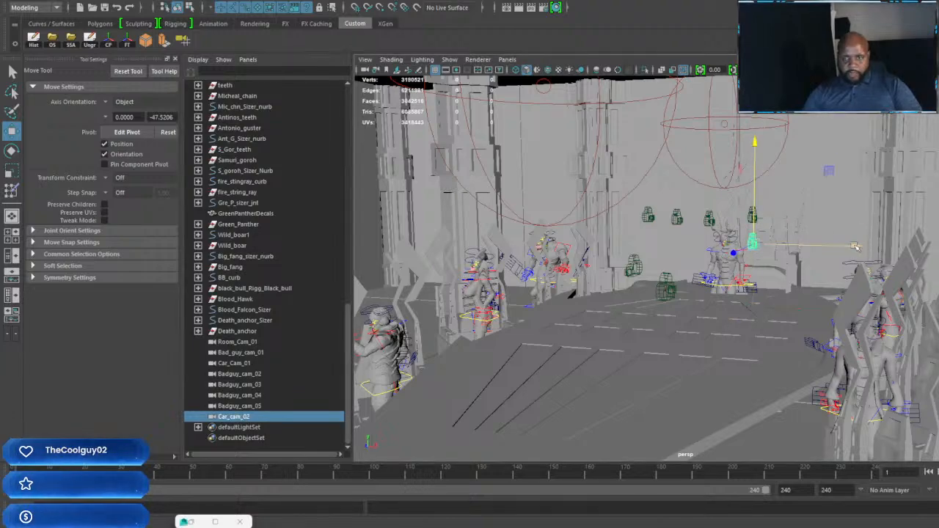
drag(855, 247, 897, 248)
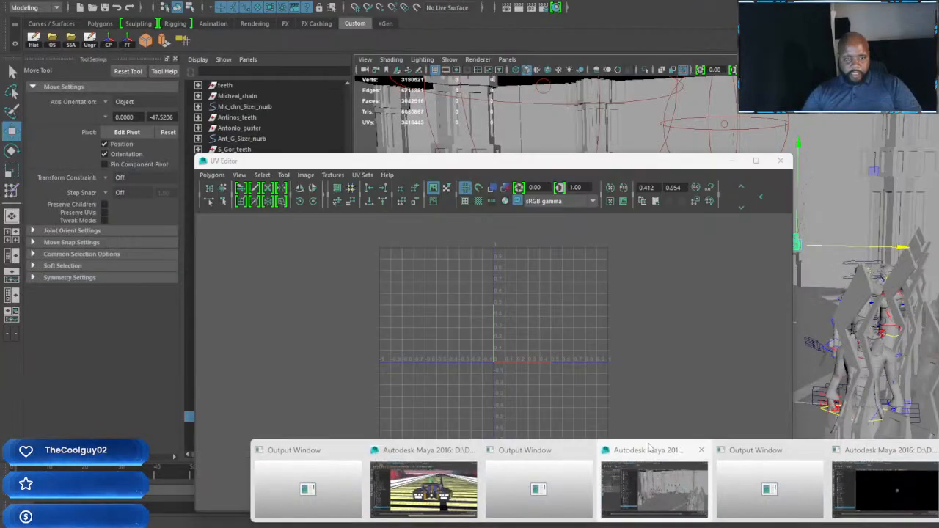
Step: Switch to the open Maya scene that contains VRayLightDome1 and the Car_motion_cam cameras
click(654, 476)
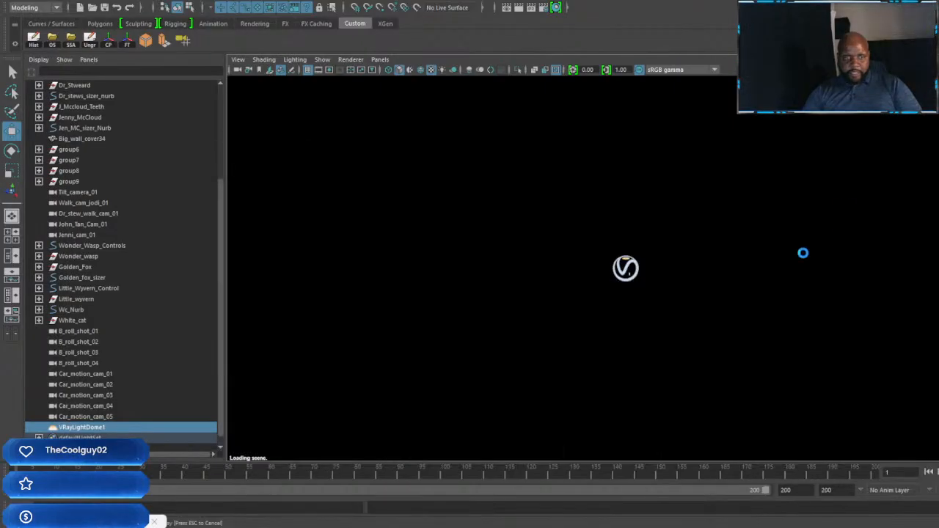
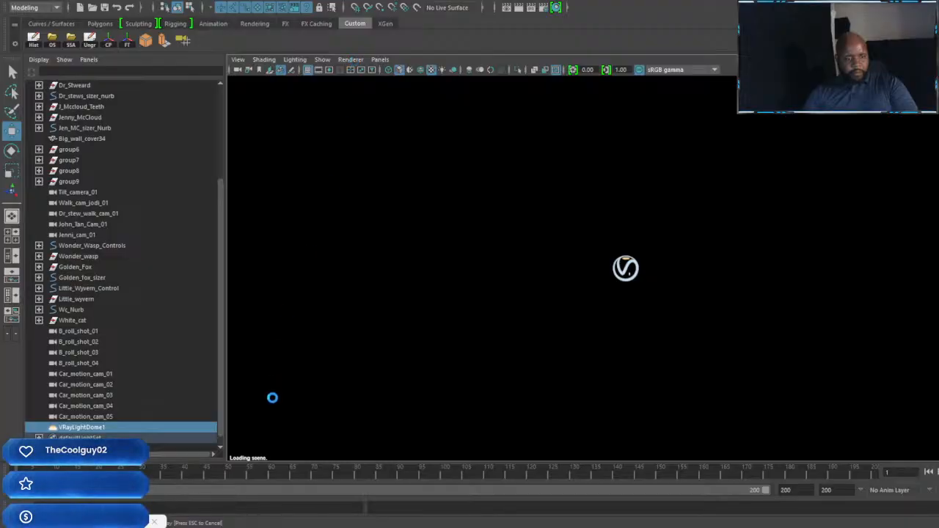
Step: Switch to the open Maya scene containing the Badguy_cam cameras and minimize the UV Editor window
mouse_move(463, 508)
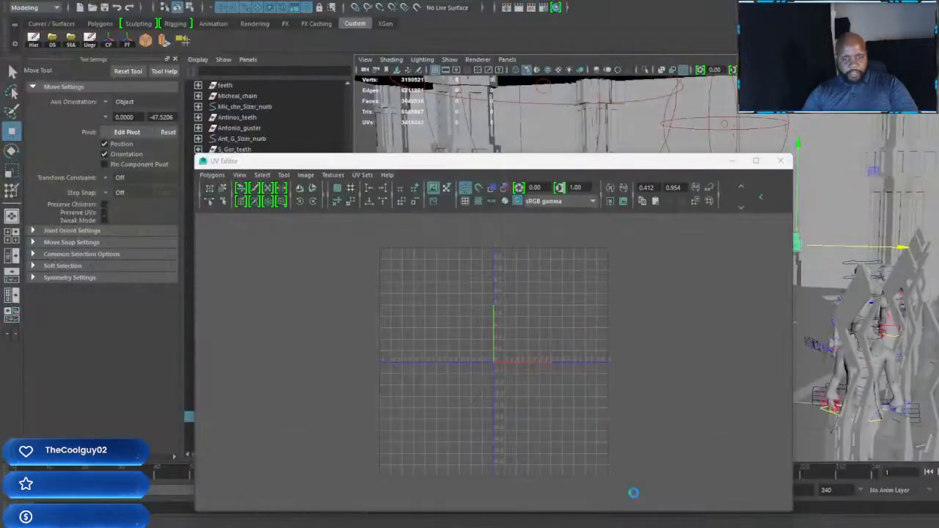
click(633, 493)
click(733, 162)
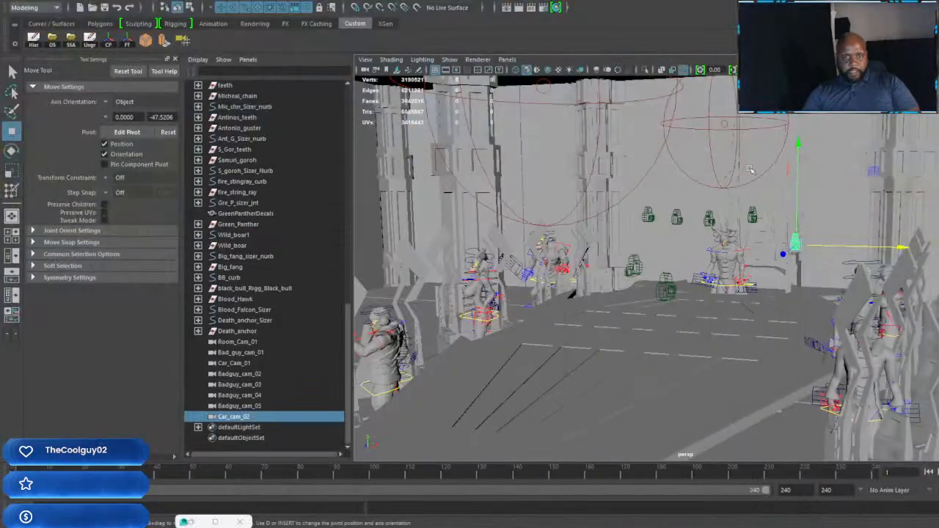
Step: Move Car_cam_02 away from the bad-guy camera row and across the room to the floor in front of the parked vehicles
alt+drag(777, 307, 767, 313)
alt+middle_drag(735, 320, 820, 238)
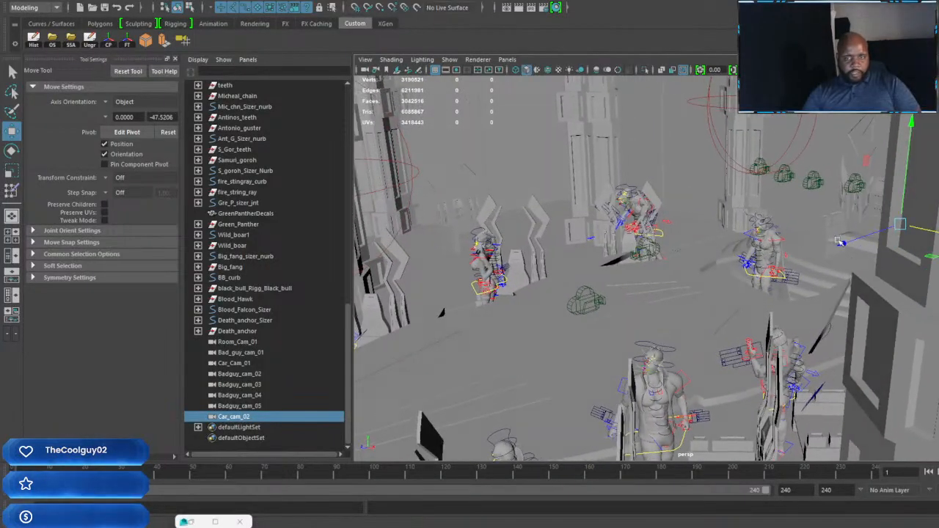
key(w)
alt+drag(446, 388, 840, 284)
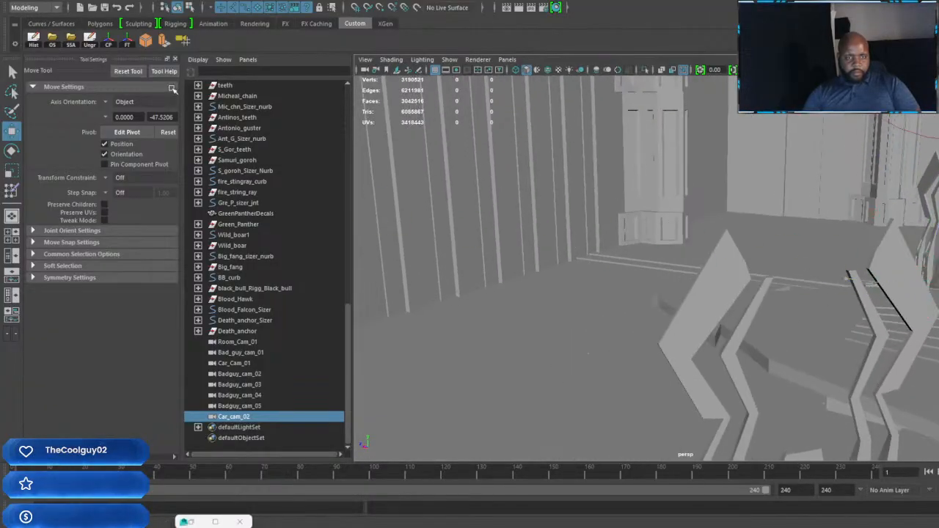
alt+drag(417, 233, 753, 251)
key(f)
alt+middle_drag(754, 251, 750, 327)
alt+drag(751, 328, 755, 324)
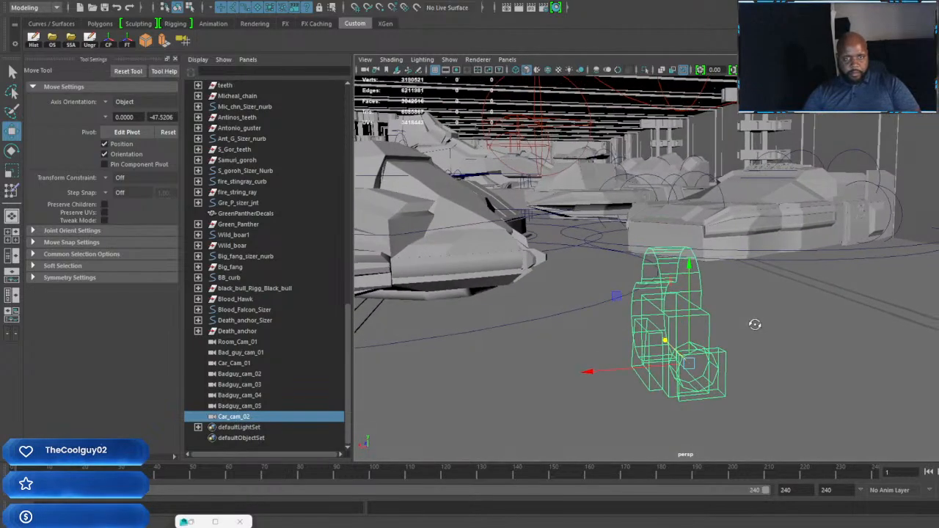
Step: Rotate Car_cam_02 horizontally to face across the parked vehicles, undo the extra turn, and move it closer to the gap between them
key(e)
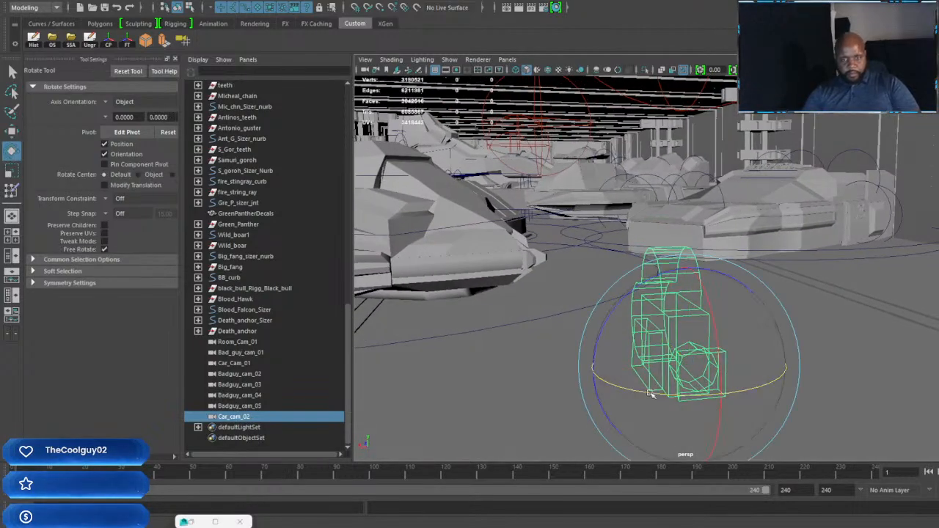
drag(650, 394, 800, 385)
drag(695, 394, 703, 394)
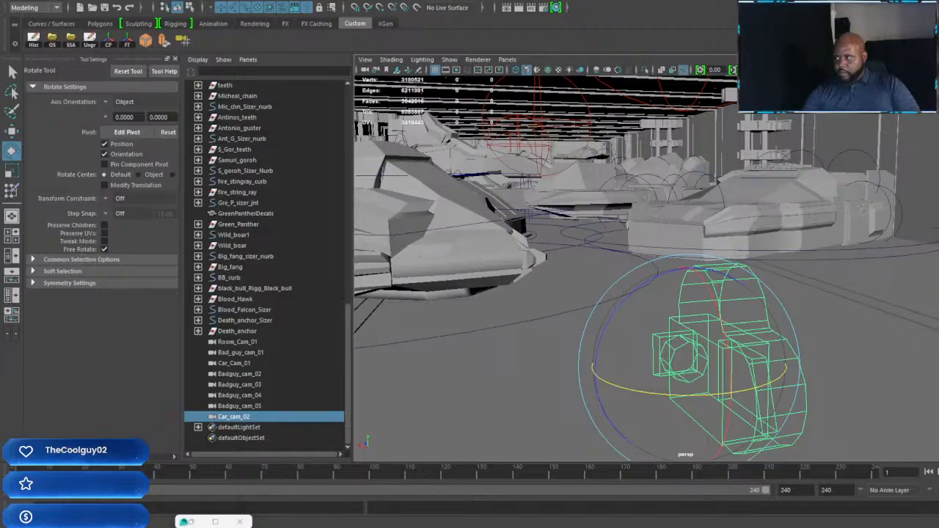
key(ctrl+z)
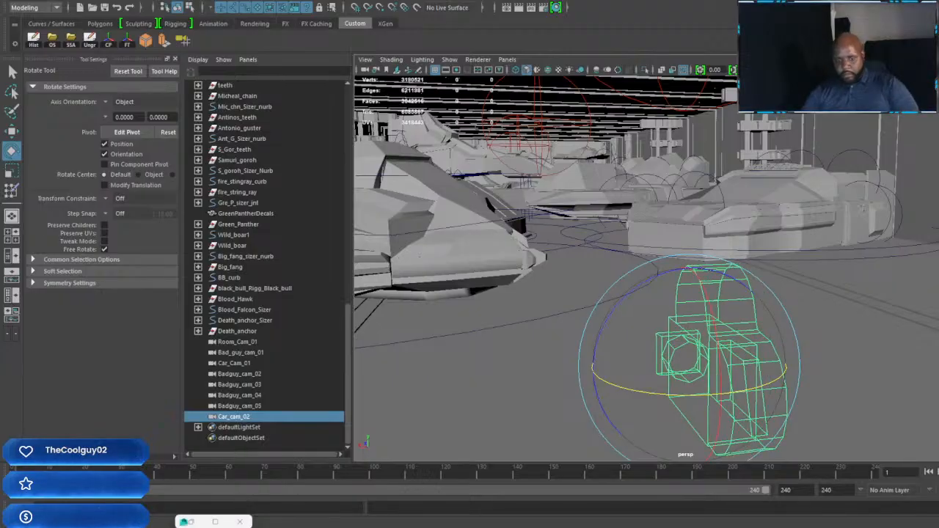
key(w)
drag(722, 395, 625, 303)
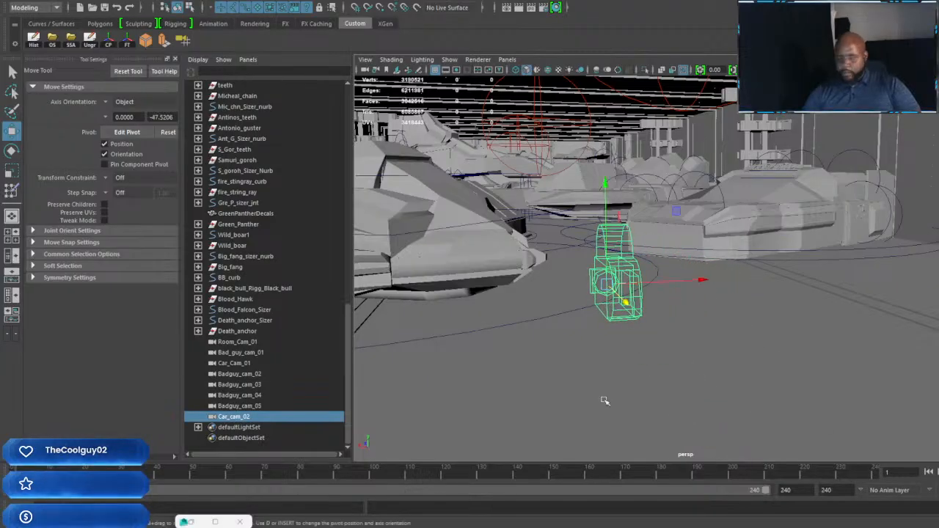
Step: Move Badguy_cam_05 out of the camera row and across the room to the pillar behind the crouching clawed creature
click(239, 406)
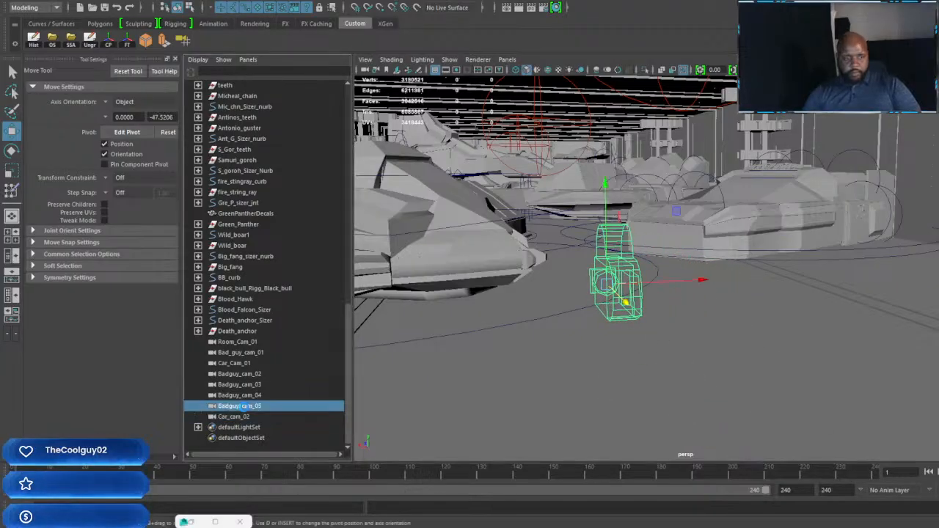
scroll(743, 329, down, 8)
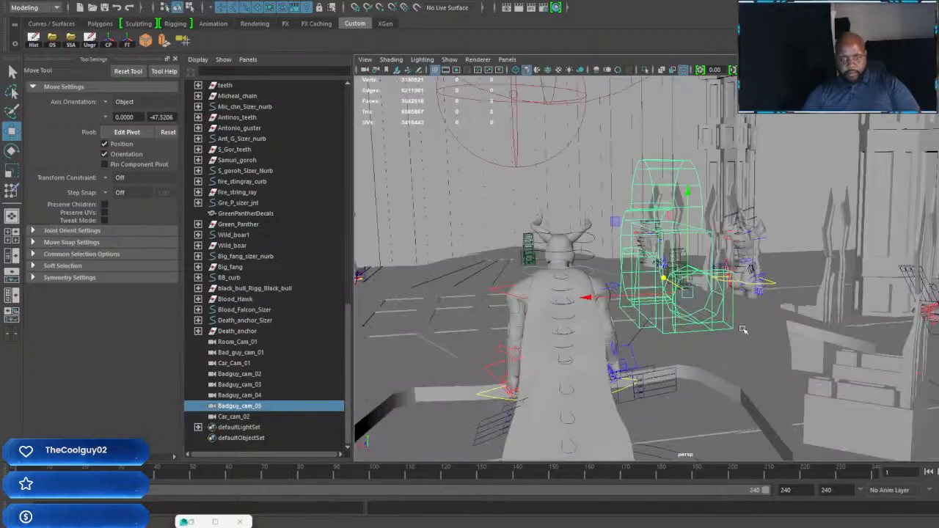
alt+drag(743, 328, 928, 327)
scroll(792, 321, down, 6)
scroll(739, 328, down, 5)
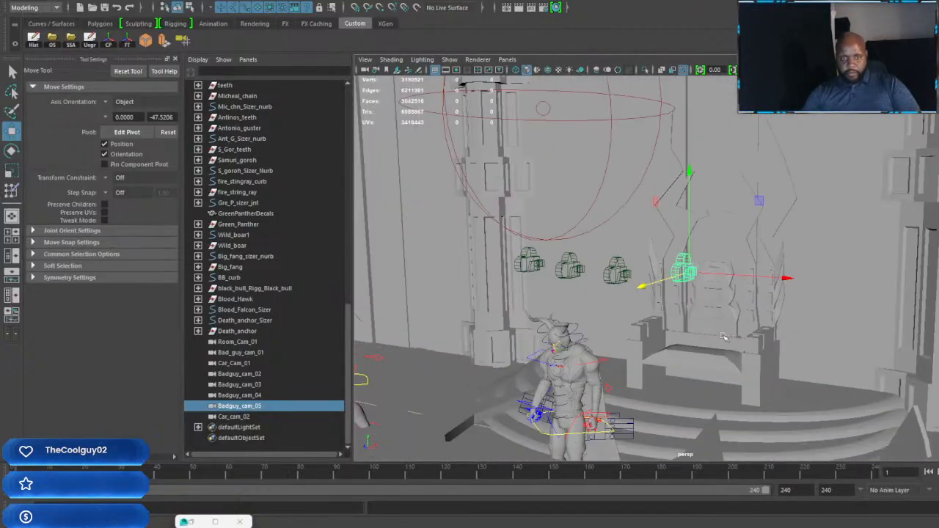
alt+middle_drag(724, 337, 826, 284)
alt+drag(800, 296, 763, 295)
alt+middle_drag(763, 294, 880, 321)
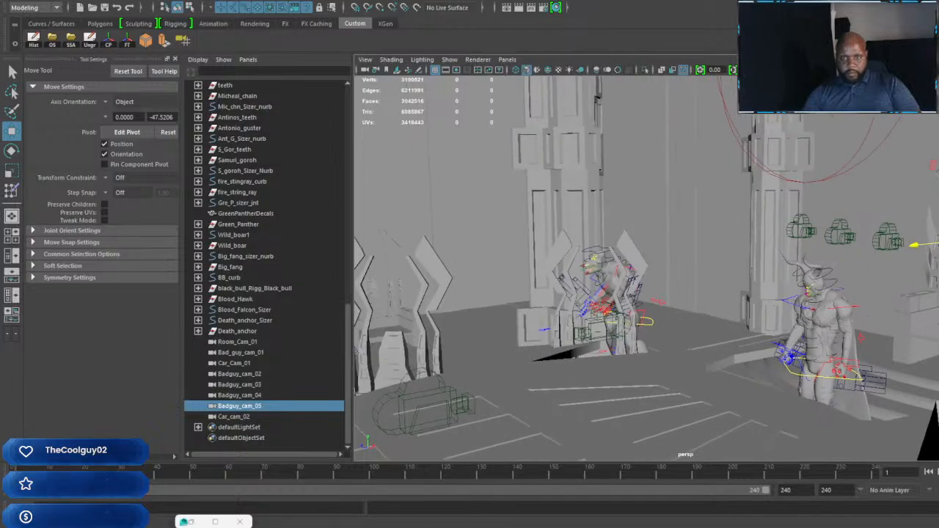
drag(720, 267, 915, 294)
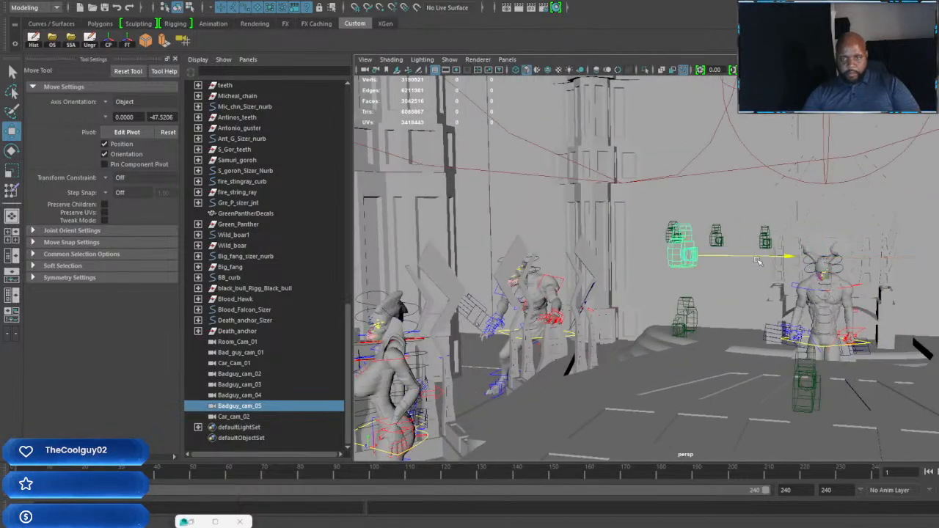
alt+drag(550, 260, 567, 312)
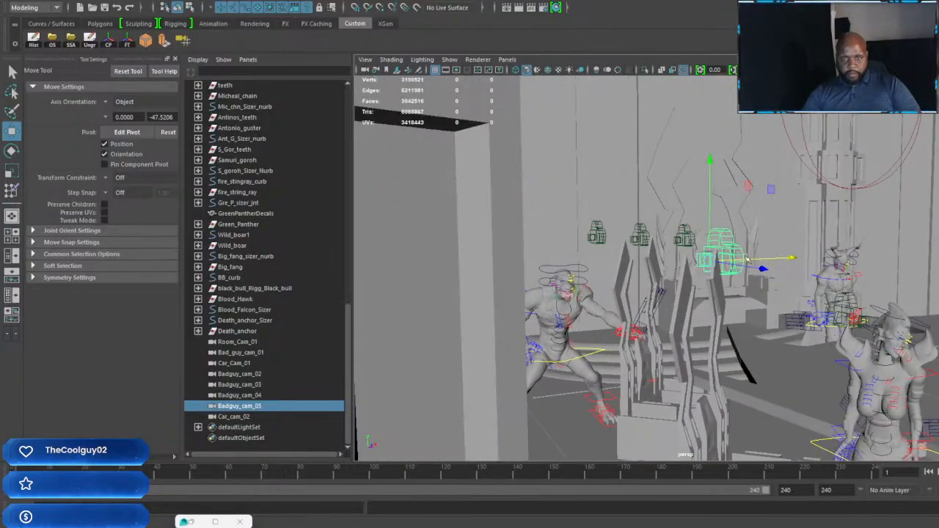
alt+drag(655, 273, 676, 298)
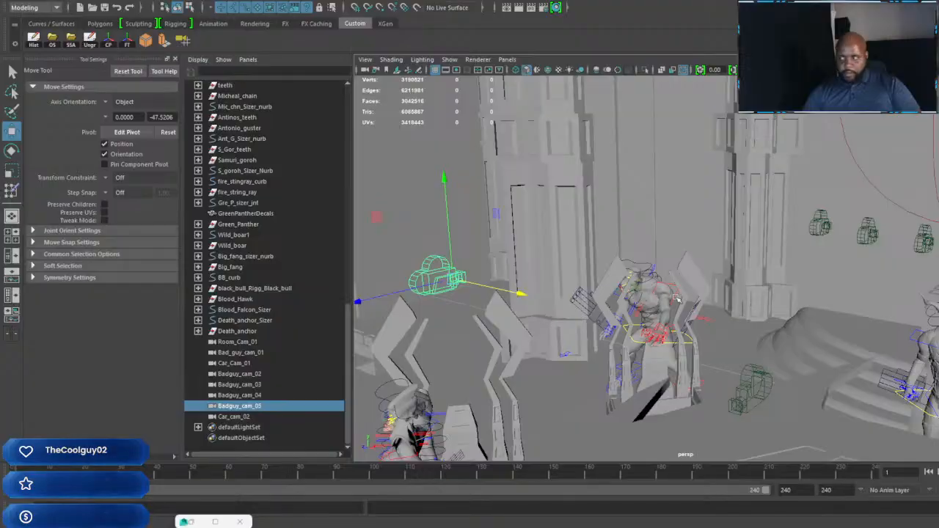
middle_drag(488, 313, 487, 284)
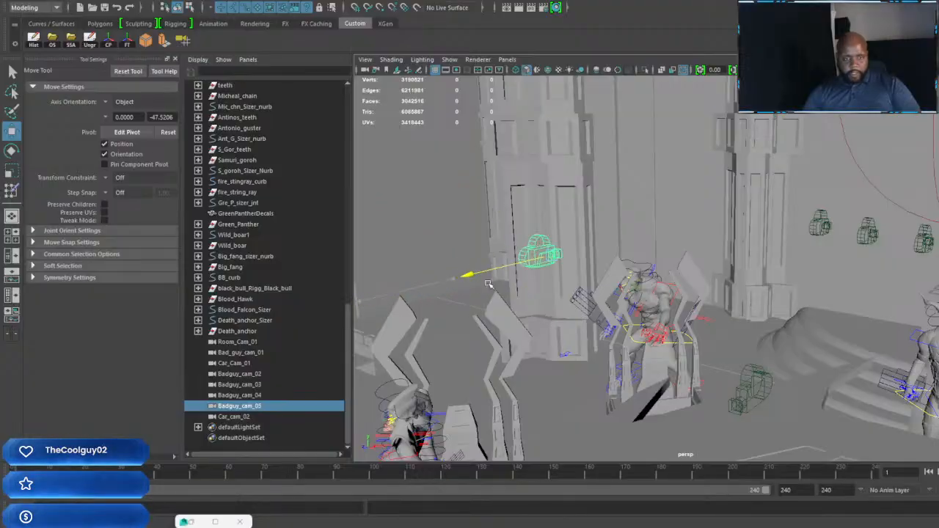
Step: Turn and tilt Badguy_cam_05 toward the crouching clawed creature and lower it to about the creature's head height
key(e)
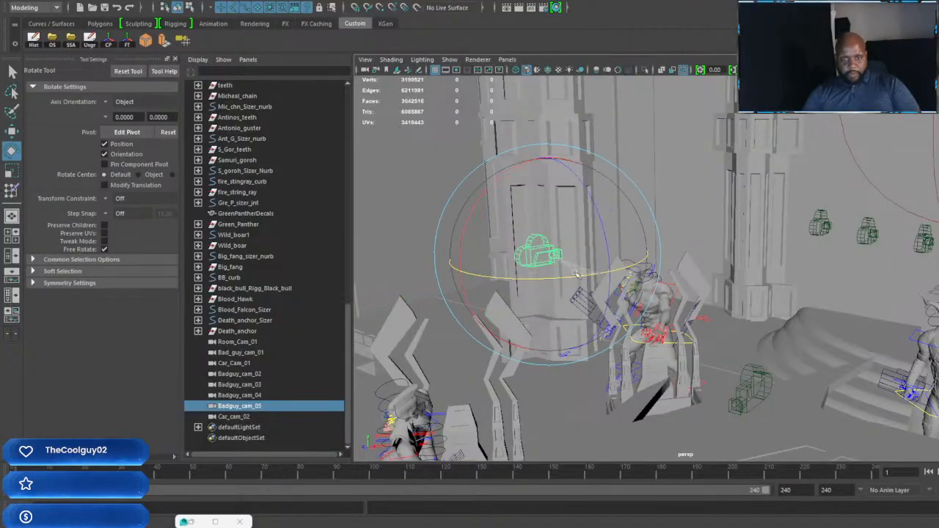
alt+drag(551, 276, 681, 259)
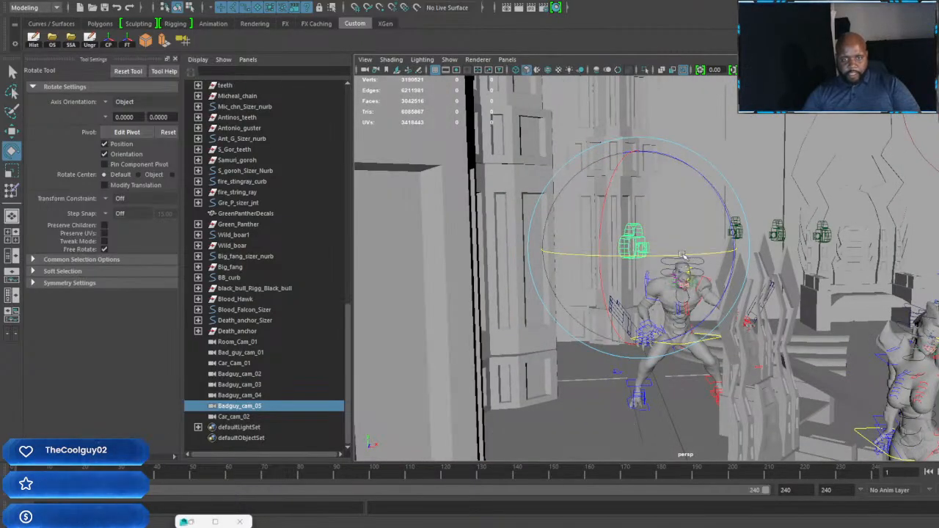
drag(681, 255, 602, 219)
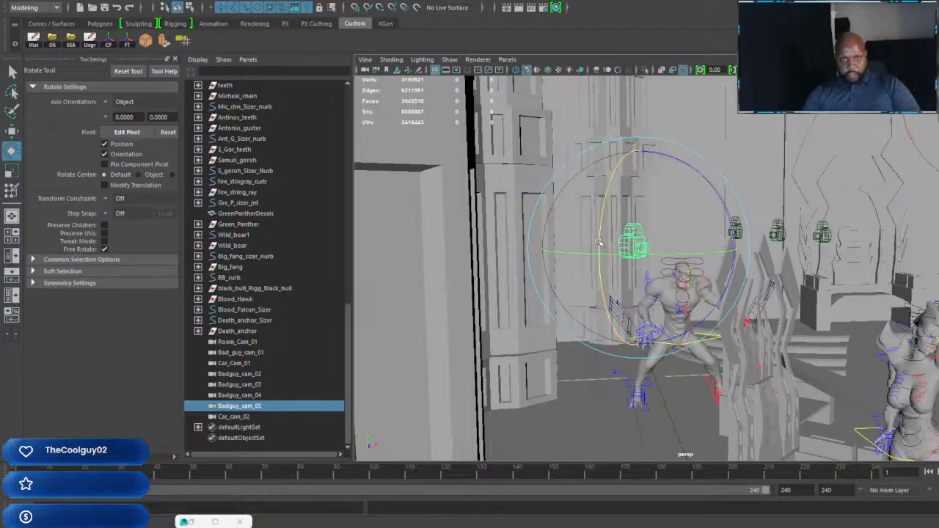
key(w)
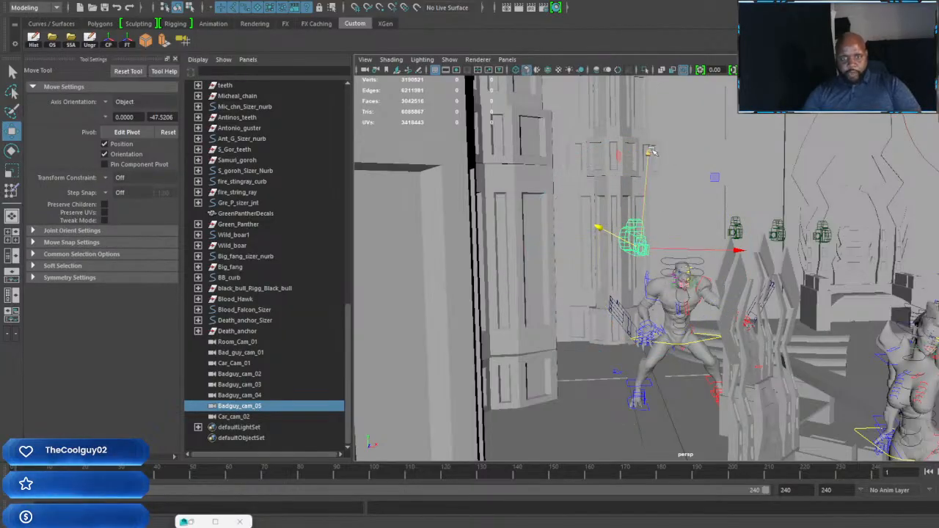
alt+drag(703, 208, 800, 249)
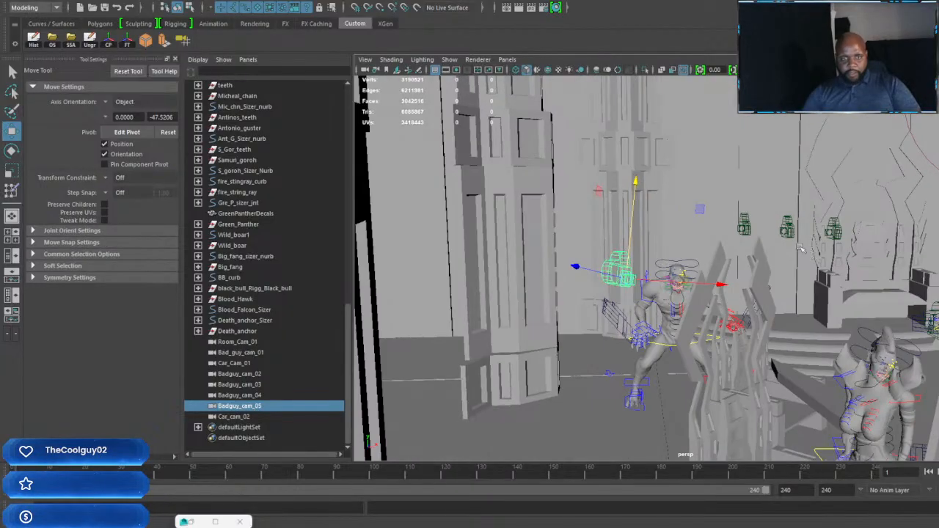
Step: Look through Badguy_cam_05 and reframe it as an extreme close-up of a bad-guy character with the room visible beyond
click(514, 60)
mouse_move(590, 71)
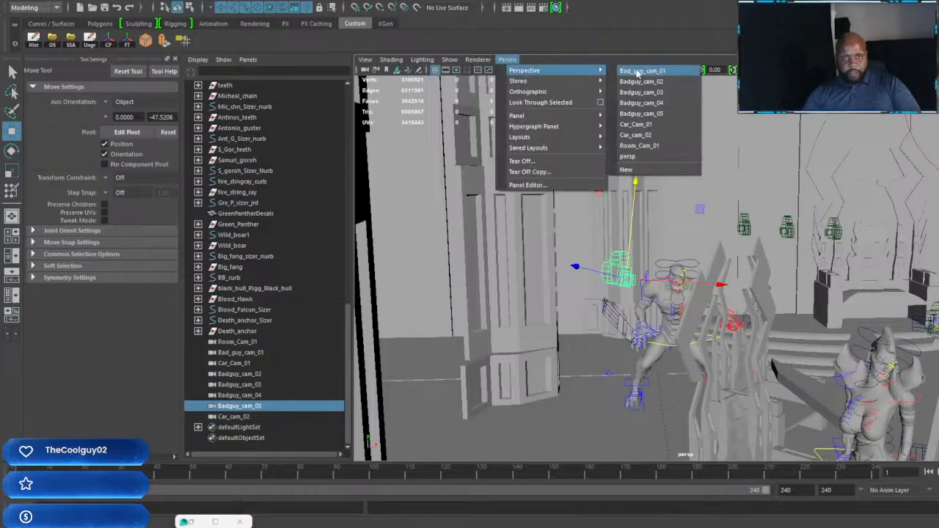
click(663, 113)
scroll(717, 254, down, 5)
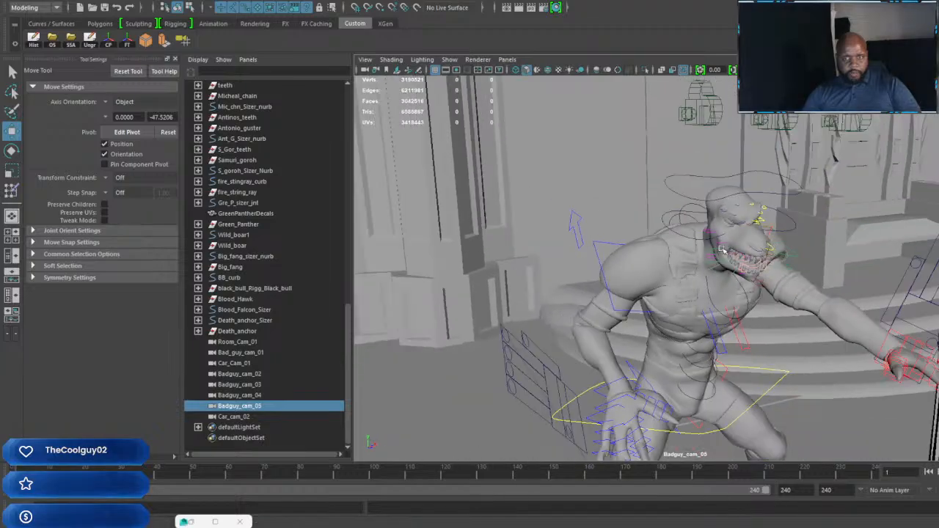
alt+drag(716, 255, 756, 276)
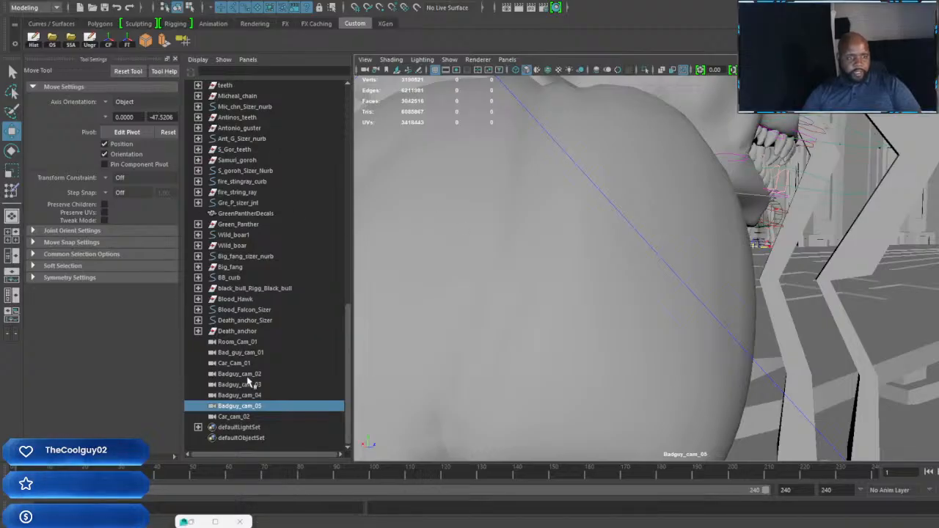
Step: Look through Badguy_cam_02 and swing it off the blank wall into a tight close shot of a bad-guy character
click(252, 375)
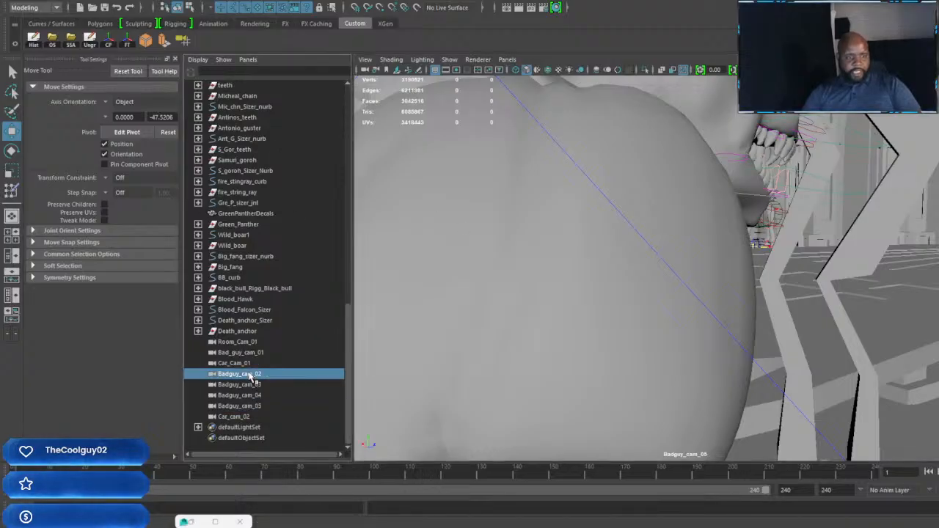
click(369, 71)
click(506, 59)
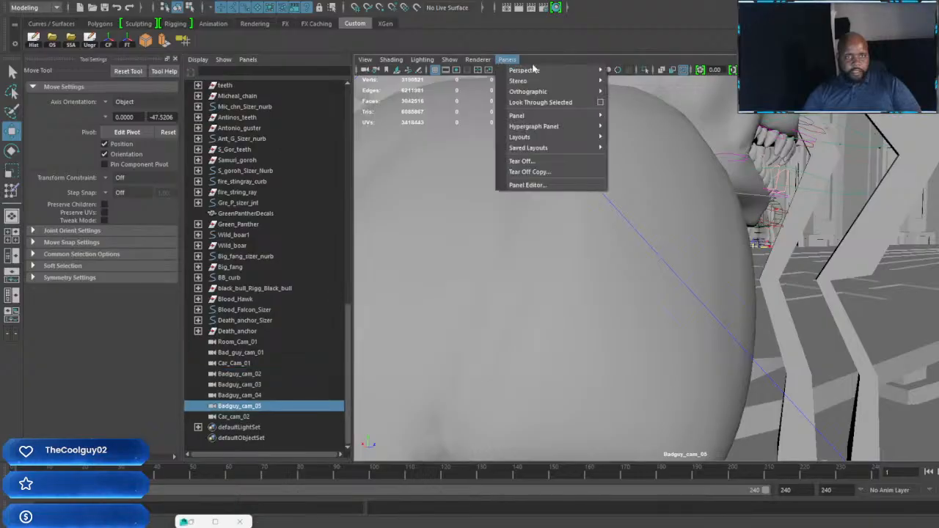
mouse_move(558, 70)
click(642, 82)
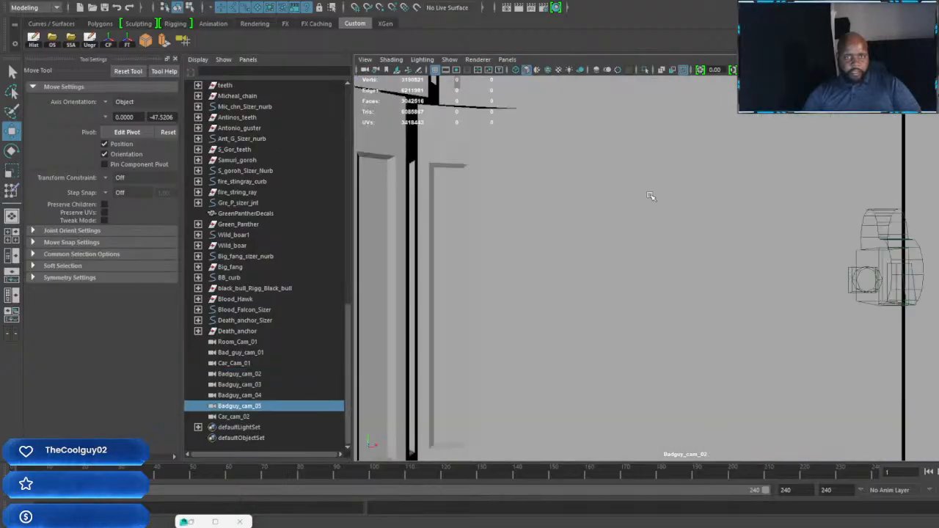
alt+drag(679, 308, 690, 273)
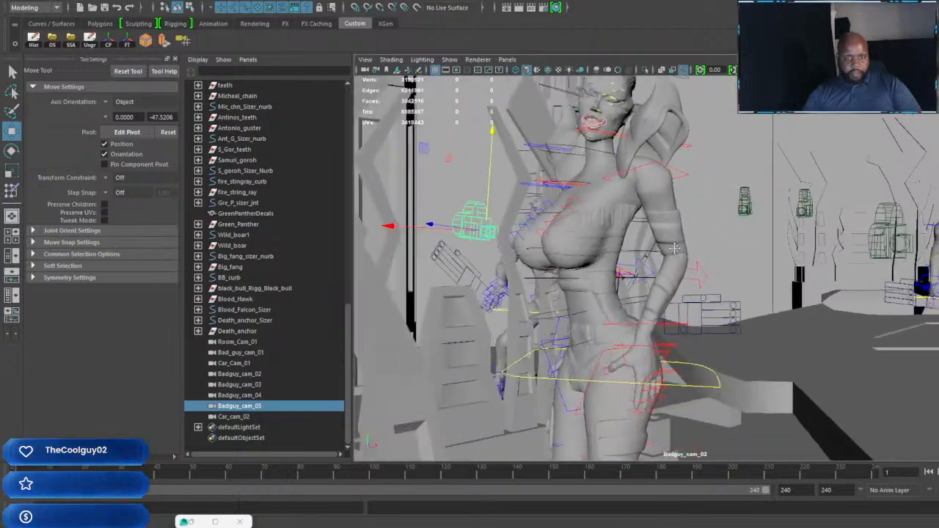
alt+middle_drag(690, 272, 668, 241)
alt+right_drag(669, 241, 689, 282)
alt+middle_drag(689, 282, 663, 296)
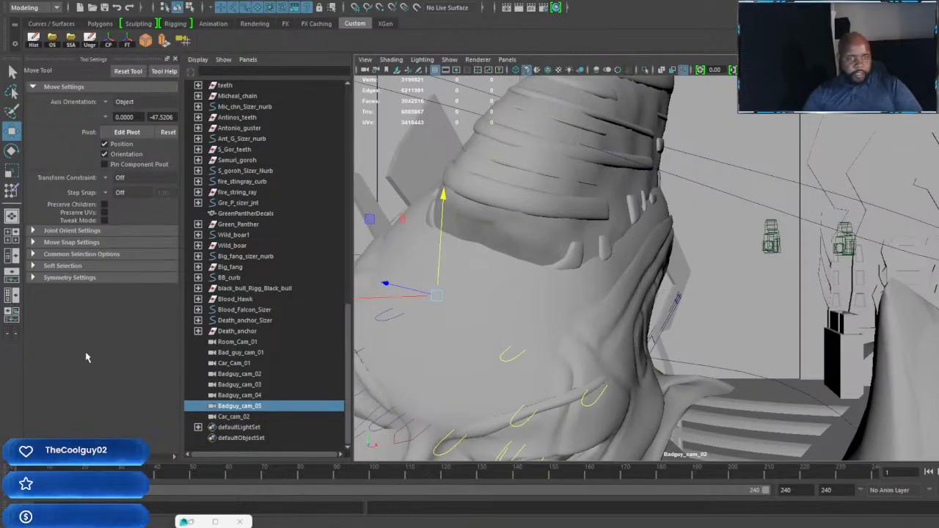
Step: Look through Badguy_cam_03 and reframe it as a close-up of the horned character with the goatee and high collar
click(256, 396)
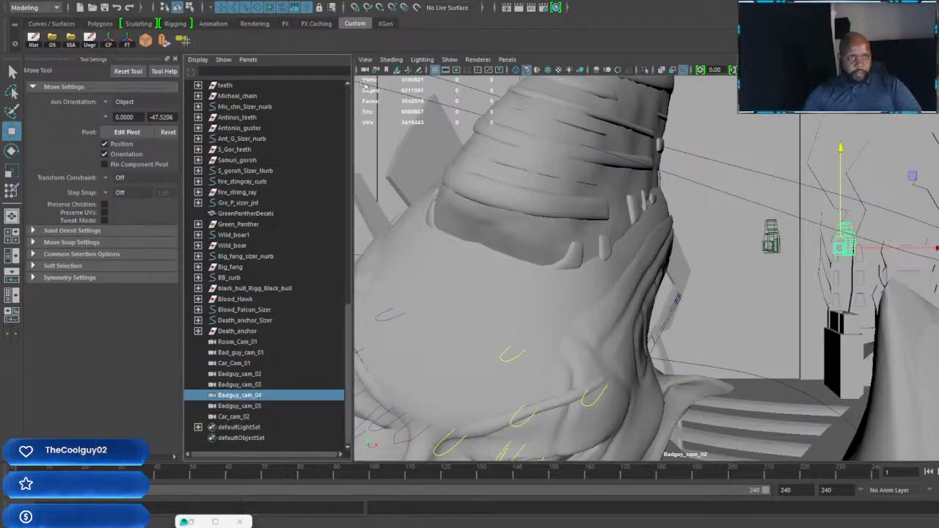
click(365, 71)
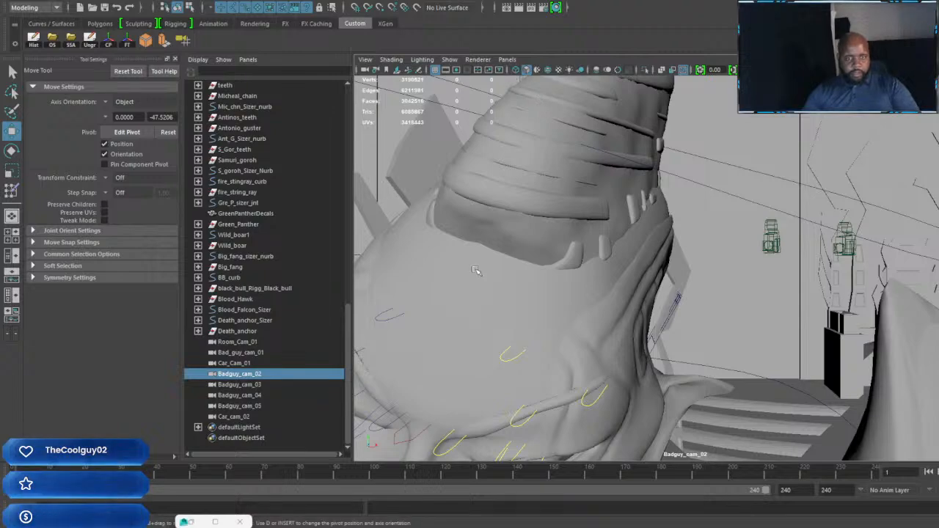
click(249, 384)
click(507, 59)
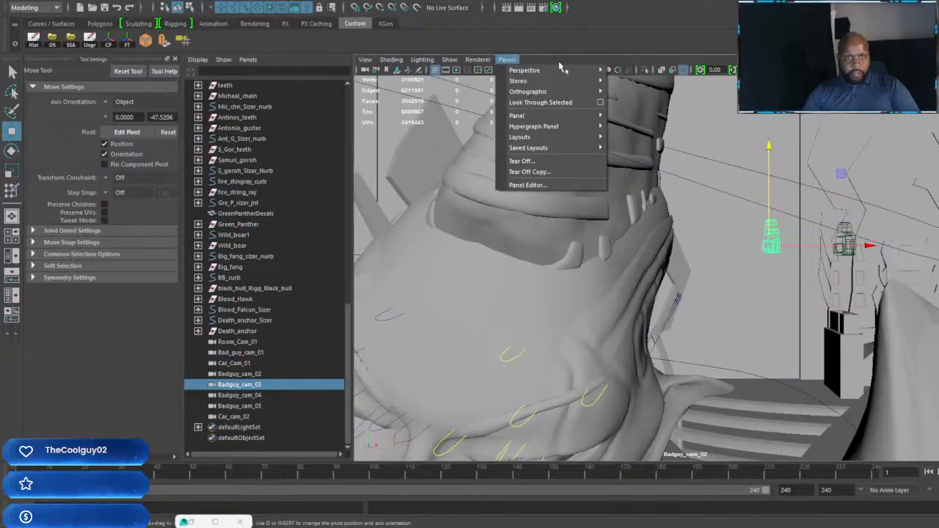
mouse_move(587, 71)
click(655, 91)
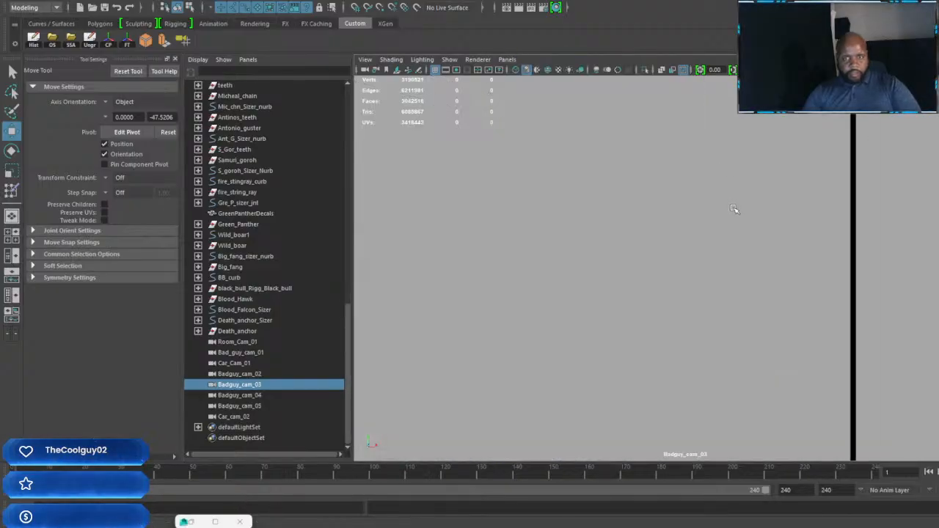
alt+drag(826, 291, 749, 317)
scroll(754, 326, up, 4)
alt+middle_drag(756, 227, 753, 297)
scroll(751, 296, up, 3)
alt+drag(752, 296, 765, 260)
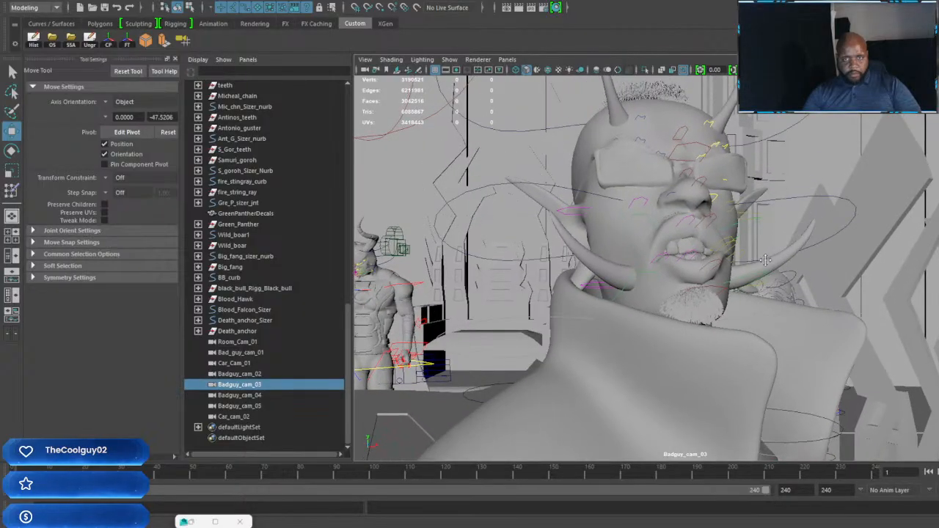
Step: Pull Badguy_cam_03 back a little so the horned character's head and full high collar fit in the shot
alt+right_drag(765, 270, 763, 267)
alt+middle_drag(763, 267, 761, 265)
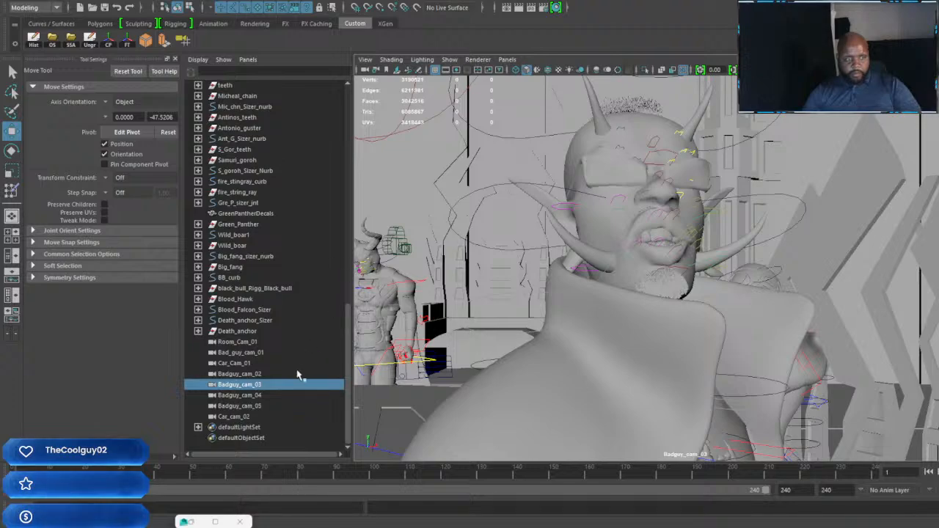
Step: Look through Badguy_cam_04 and bring it from the blank wall close to the seated character with round goggles
click(257, 395)
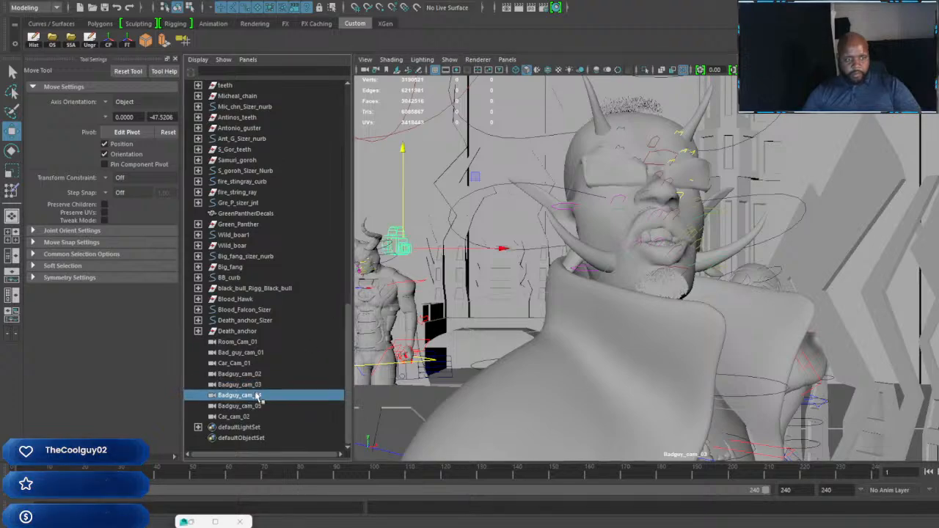
click(507, 60)
click(642, 102)
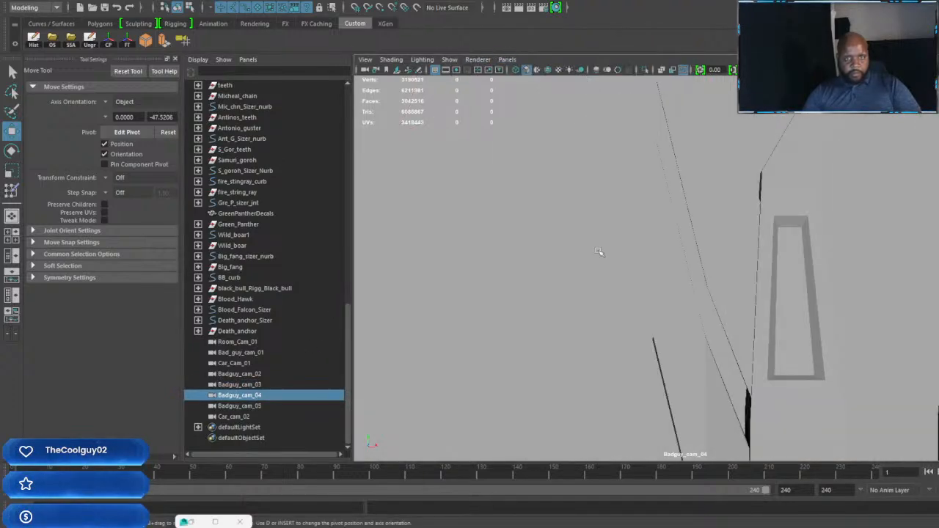
alt+right_drag(703, 306, 366, 4)
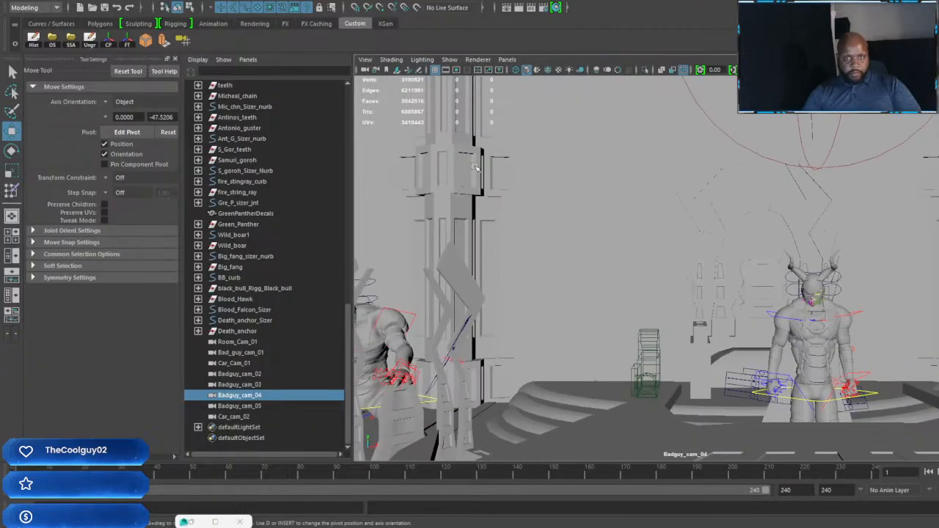
alt+middle_drag(602, 314, 642, 235)
alt+right_drag(642, 360, 560, 259)
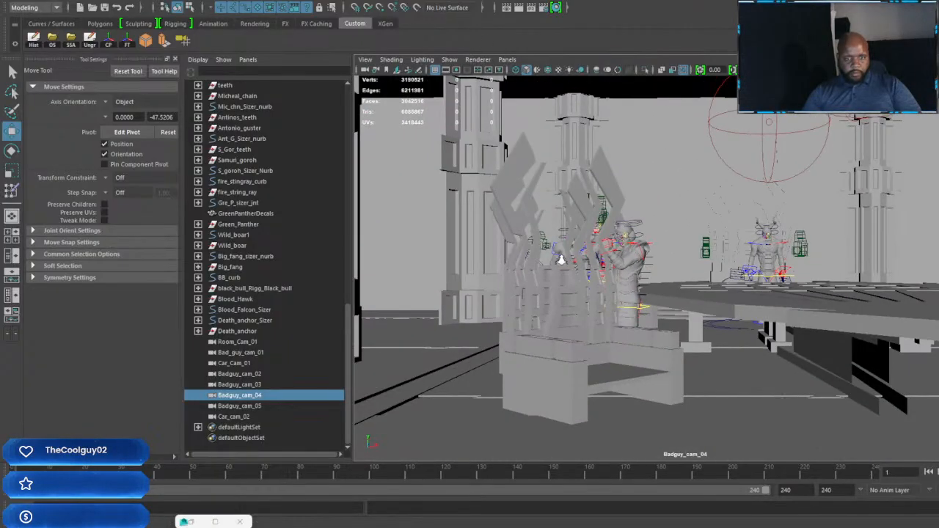
alt+drag(559, 259, 576, 290)
alt+middle_drag(576, 290, 701, 289)
alt+right_drag(702, 290, 738, 321)
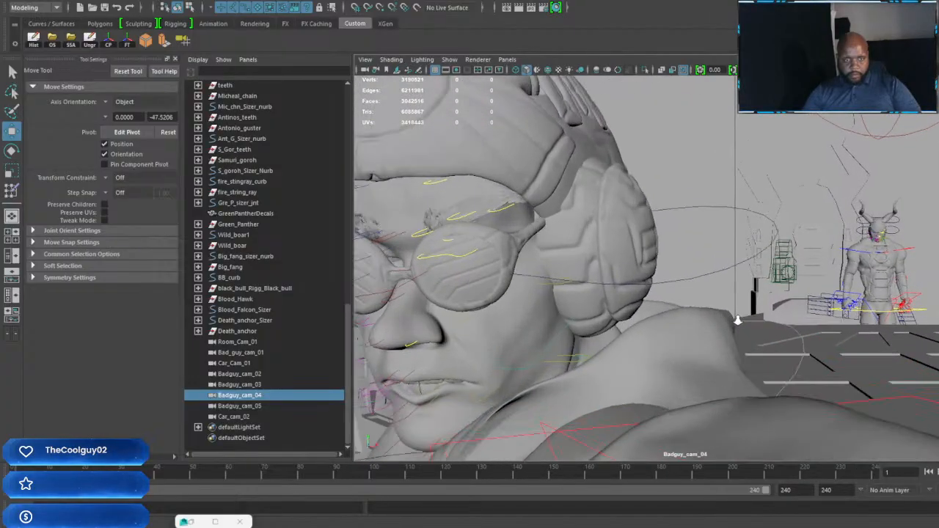
Step: Refine Badguy_cam_04 into a frontal close-up of the goggled, helmeted character with the chairs visible behind
alt+middle_drag(737, 320, 743, 320)
alt+right_drag(742, 320, 738, 316)
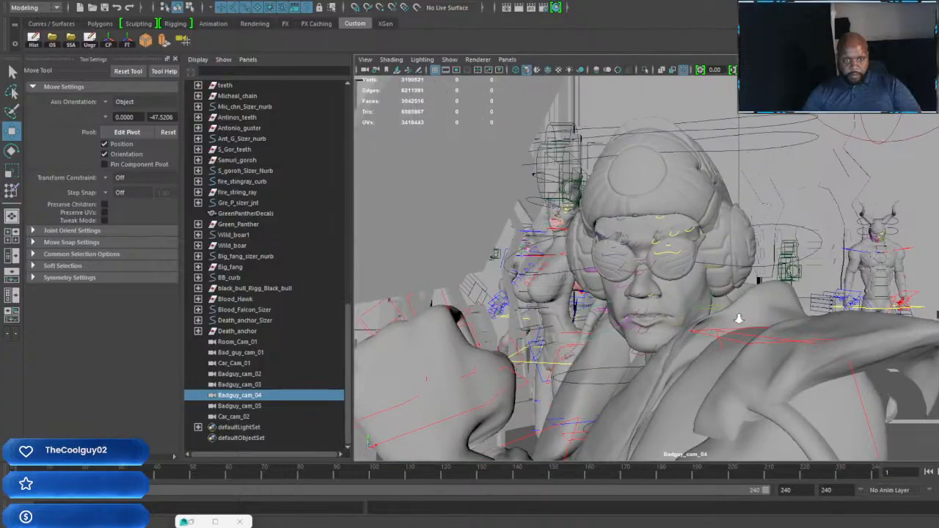
alt+middle_drag(739, 319, 733, 318)
alt+right_drag(734, 320, 734, 321)
alt+middle_drag(735, 323, 741, 322)
alt+right_drag(741, 320, 742, 328)
alt+middle_drag(742, 328, 746, 329)
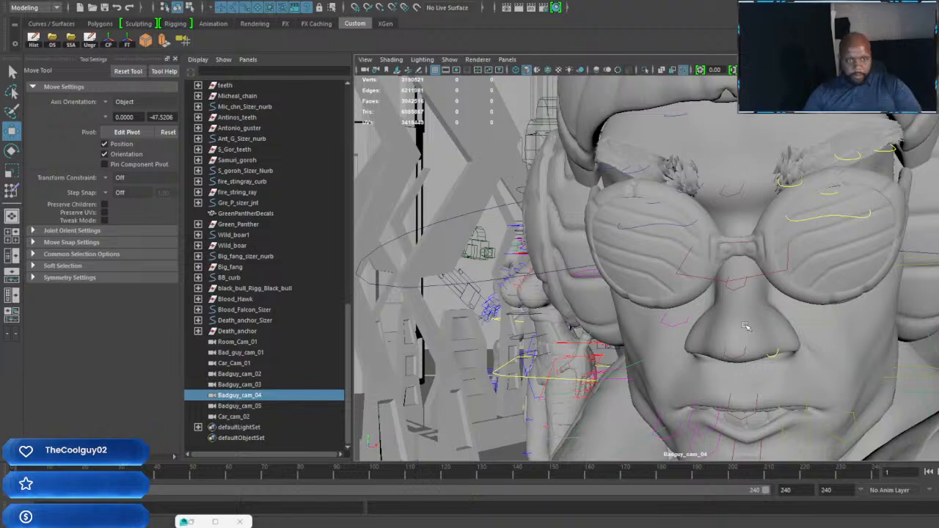
alt+middle_drag(746, 326, 746, 325)
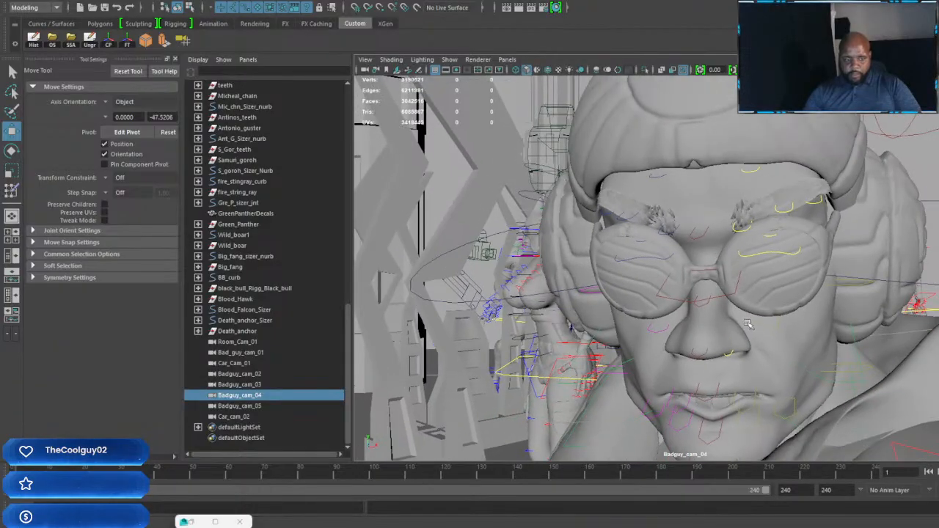
Step: Duplicate Badguy_cam_05 and look through the new camera, Badguy_cam_06
click(258, 407)
key(ctrl+d)
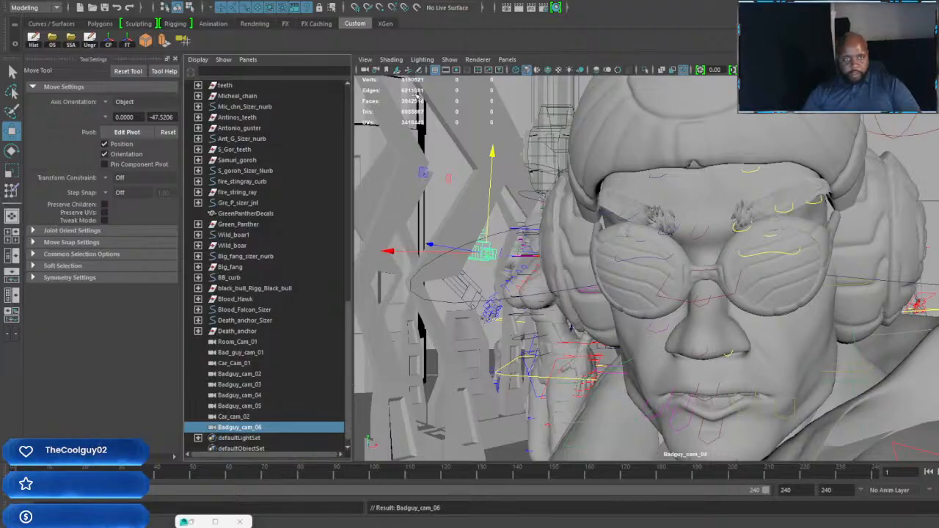
click(509, 59)
mouse_move(613, 73)
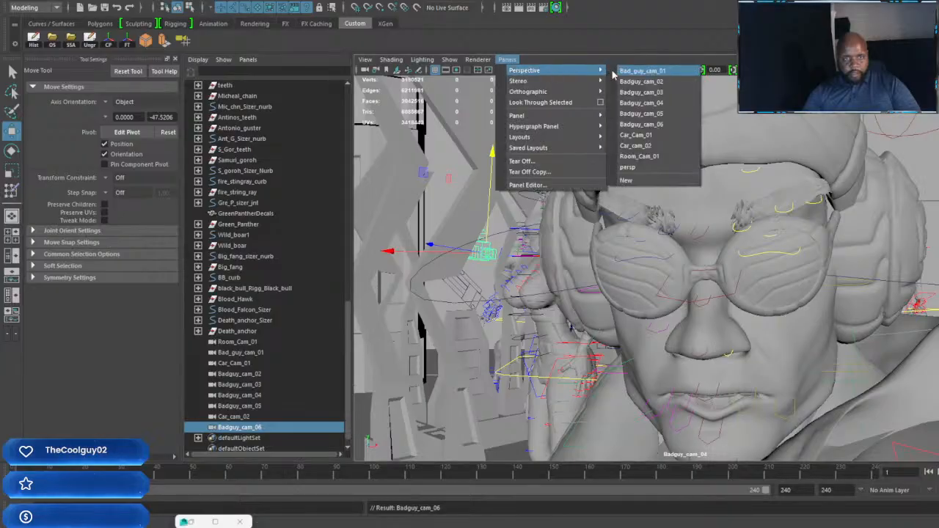
click(641, 124)
Step: Reframe Badguy_cam_06 as a three-quarter close shot of the bearded character in goggles with the table and room beyond
alt+middle_drag(809, 229, 725, 251)
alt+drag(725, 251, 596, 255)
scroll(706, 248, down, 10)
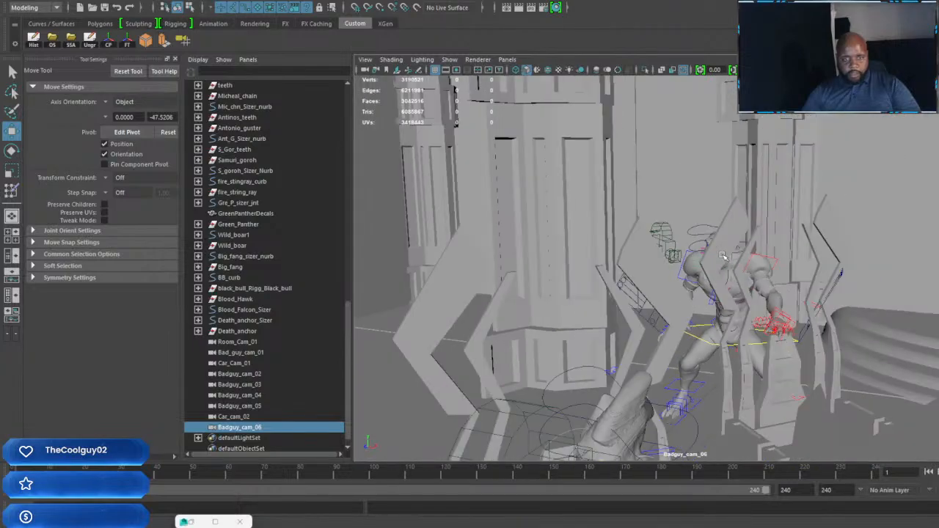
alt+drag(724, 257, 759, 273)
scroll(724, 271, down, 5)
alt+middle_drag(766, 283, 686, 250)
alt+right_drag(755, 275, 843, 341)
alt+middle_drag(860, 273, 819, 340)
scroll(818, 305, up, 3)
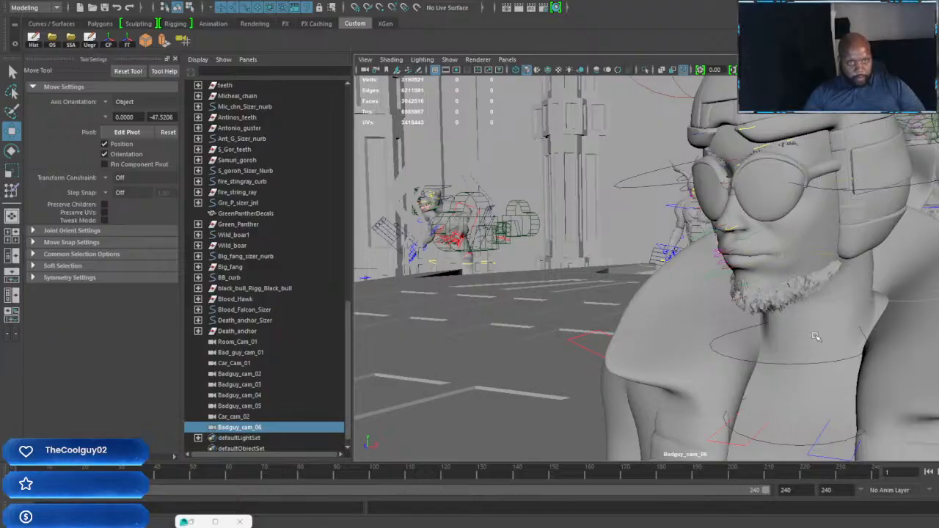
Step: Look through Car_Cam_01 and shift its view in toward the vertically panelled wall
click(508, 60)
mouse_move(598, 71)
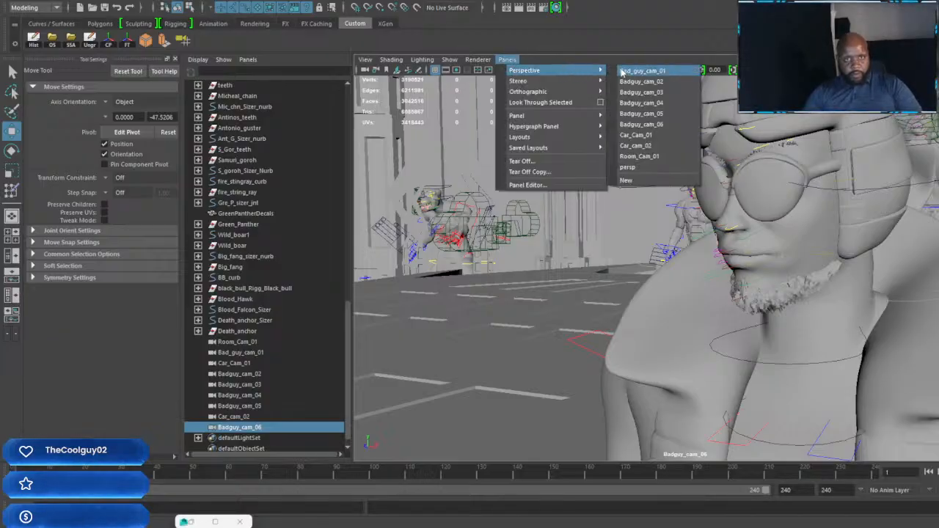
click(635, 134)
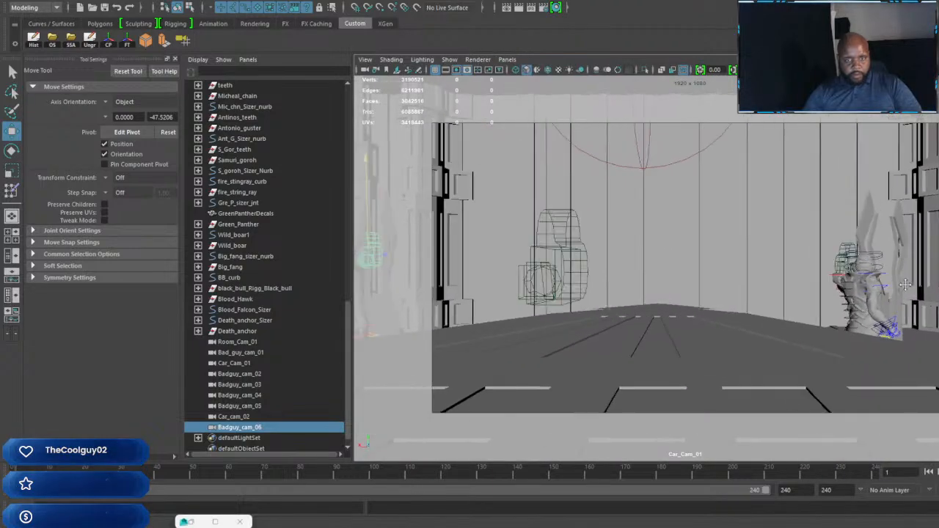
alt+middle_drag(905, 284, 926, 295)
scroll(753, 298, up, 8)
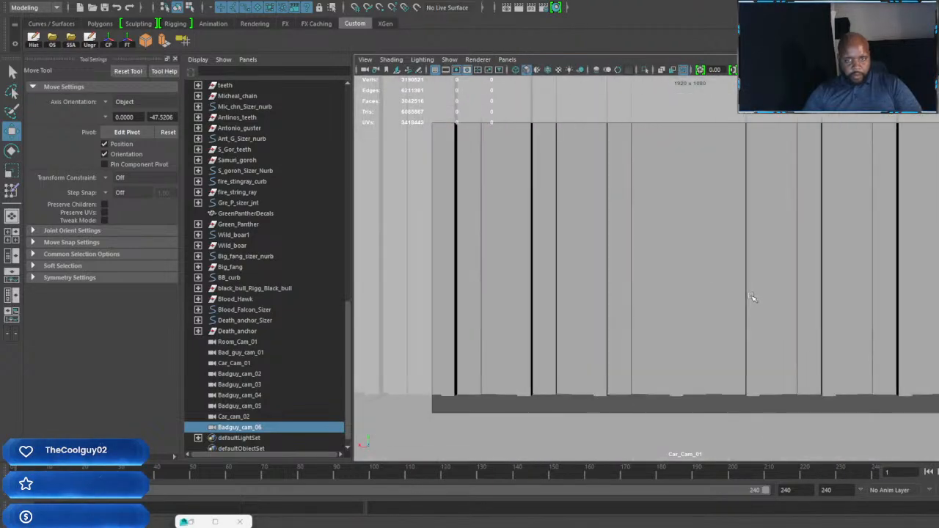
alt+middle_drag(717, 297, 587, 335)
scroll(587, 334, up, 1)
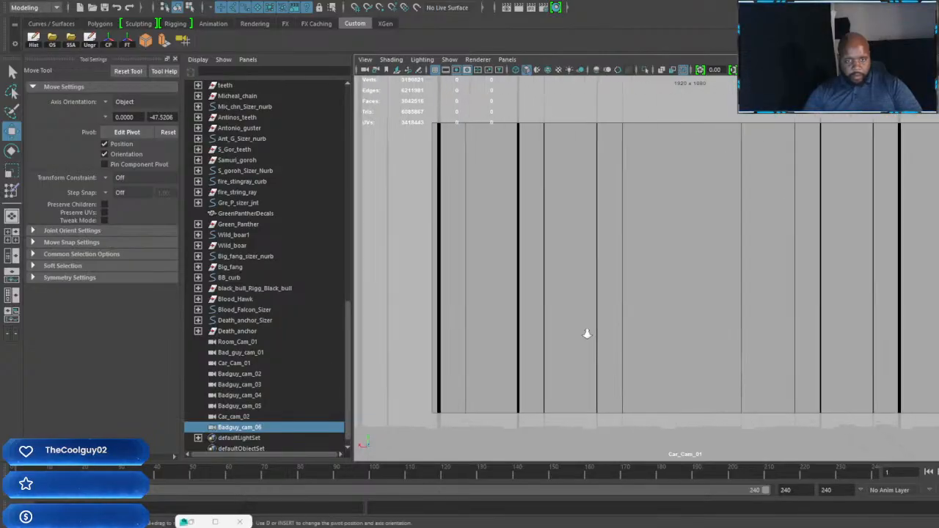
scroll(588, 334, up, 4)
scroll(594, 332, down, 5)
scroll(597, 330, up, 1)
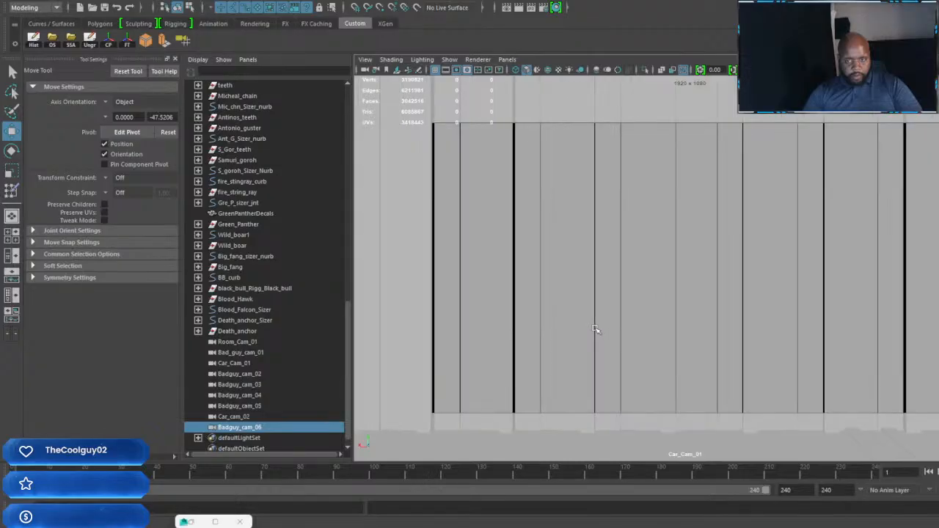
alt+middle_drag(597, 315, 644, 343)
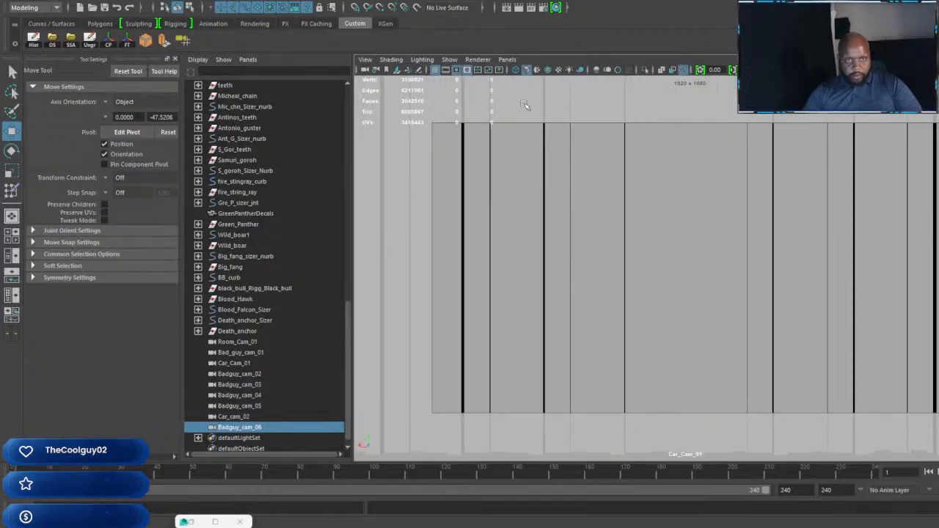
Step: Return to the persp camera and frame the table with the horned figure standing at its far end
click(507, 59)
mouse_move(558, 70)
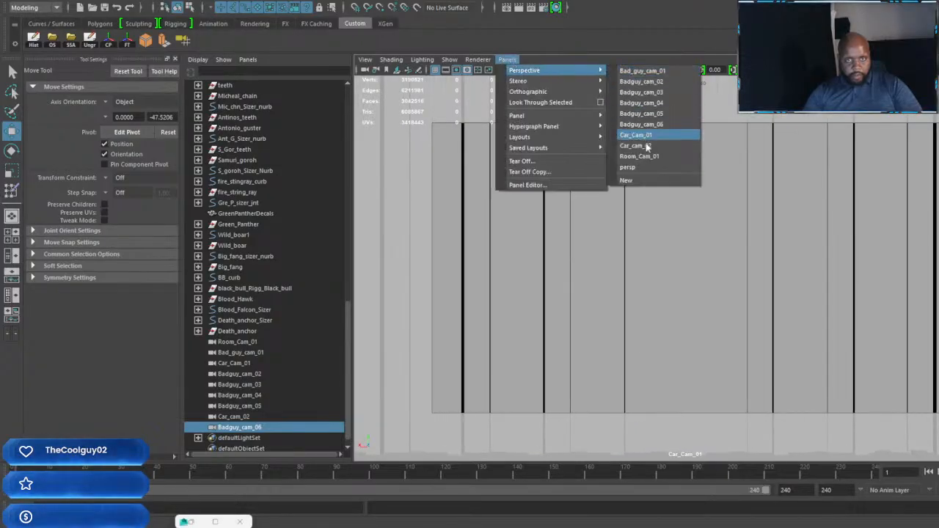
click(639, 168)
alt+middle_drag(806, 281, 545, 214)
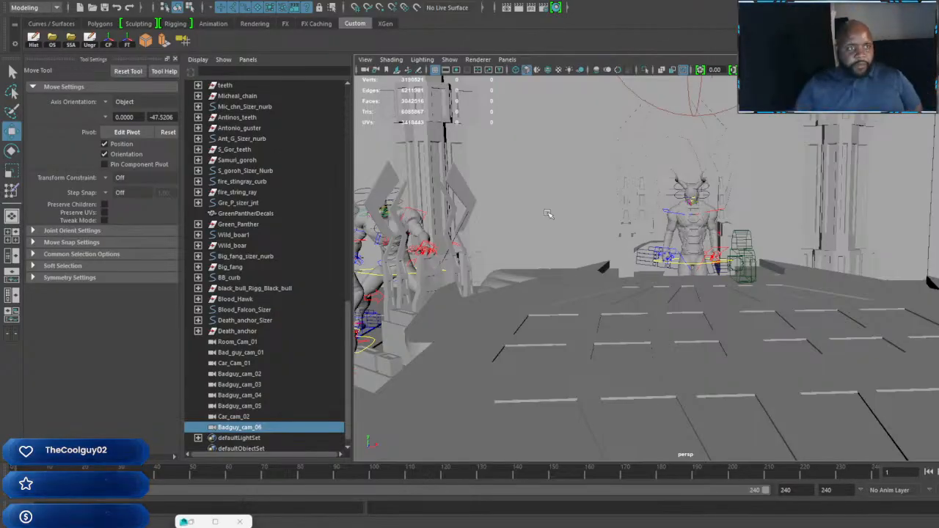
Step: Save the scene as The dark red room 01 D.mb, replacing the existing file
click(20, 3)
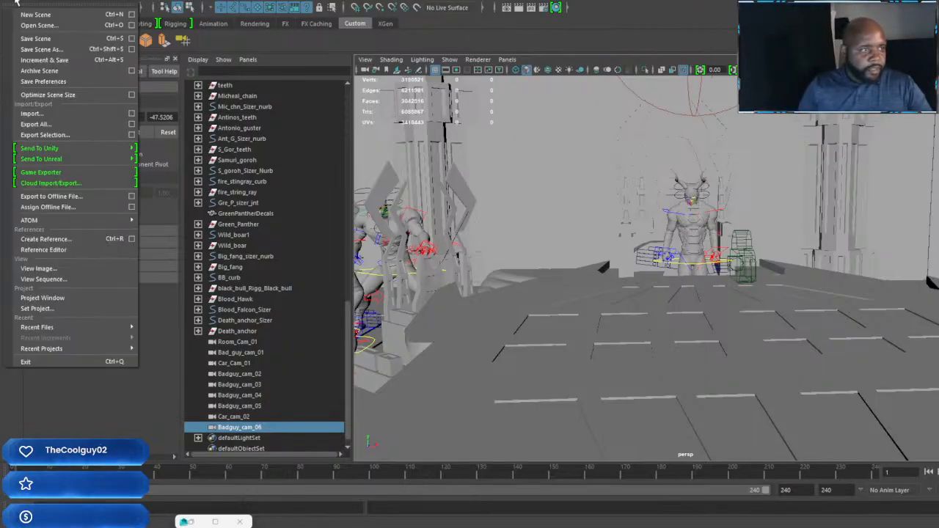
click(33, 44)
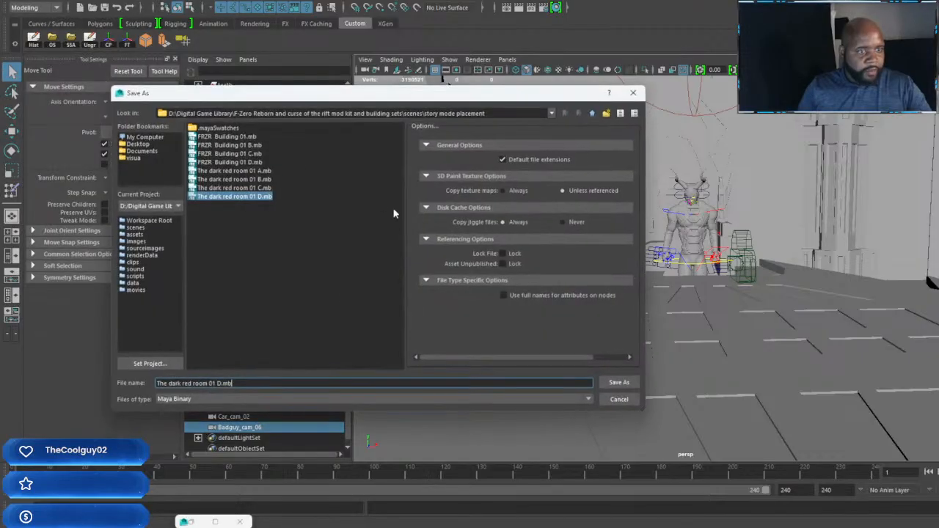
click(617, 382)
click(355, 268)
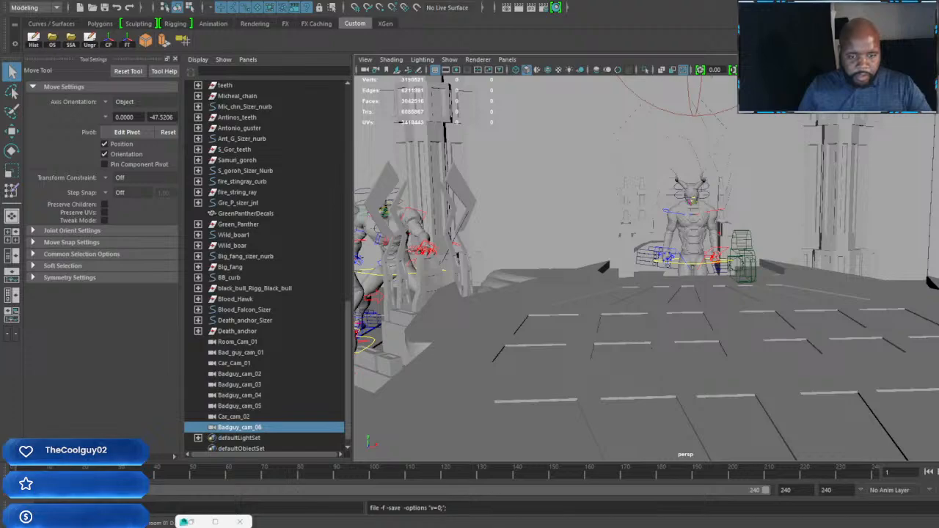
Step: Check the other open Maya scenes and switch to the one with the blue-and-gold racing machine on the striped track
mouse_move(597, 527)
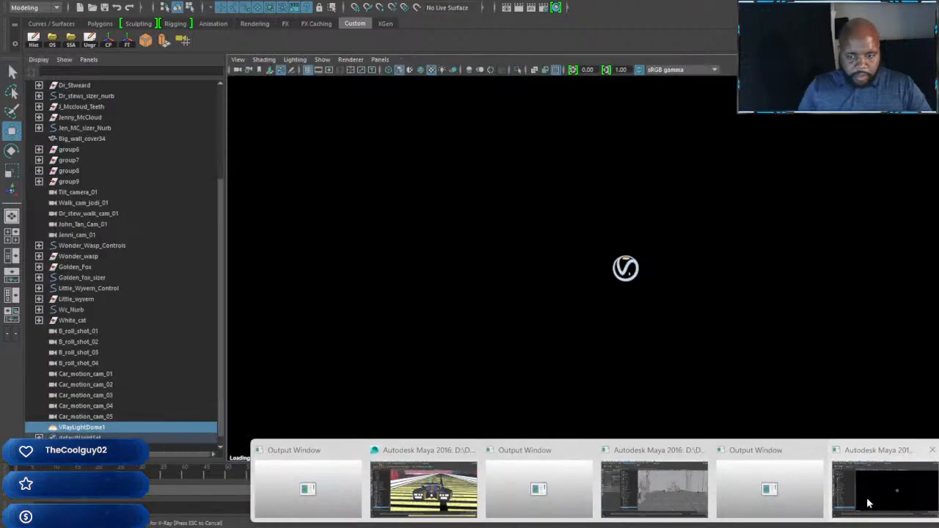
click(867, 501)
mouse_move(668, 527)
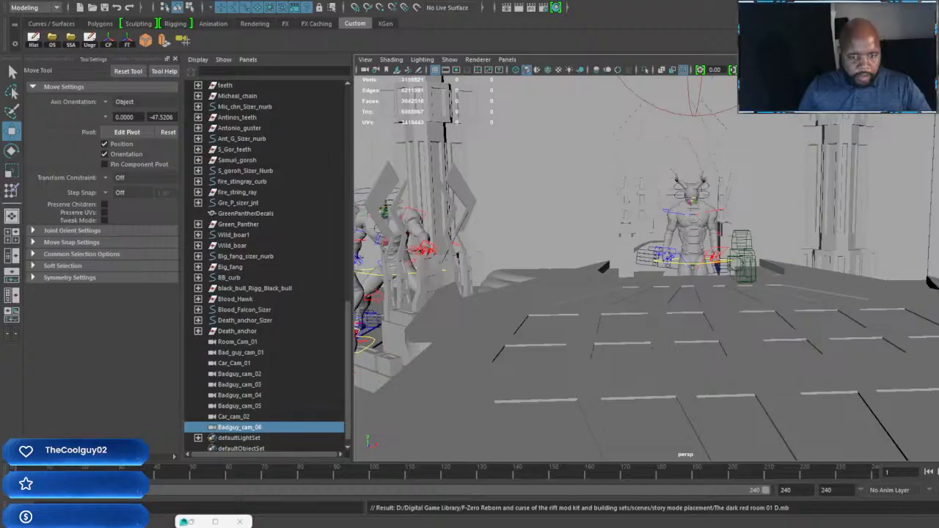
mouse_move(620, 524)
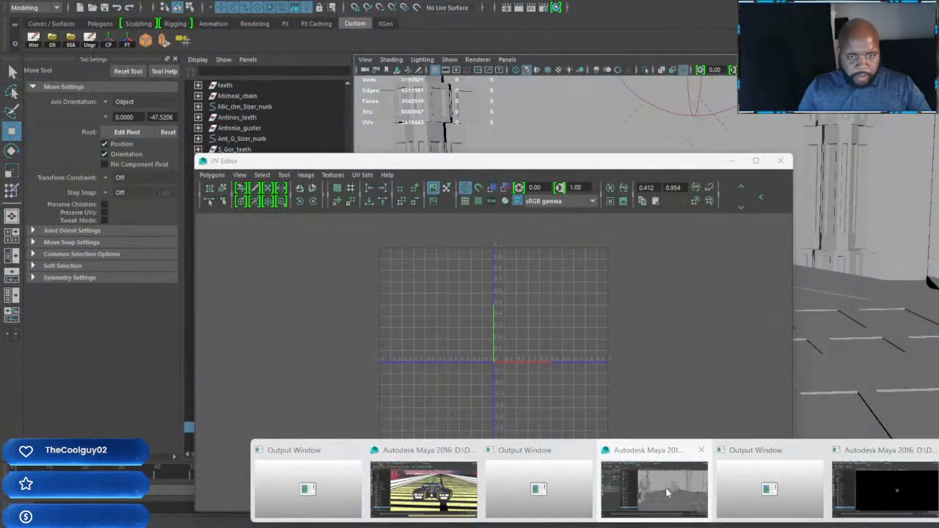
click(668, 493)
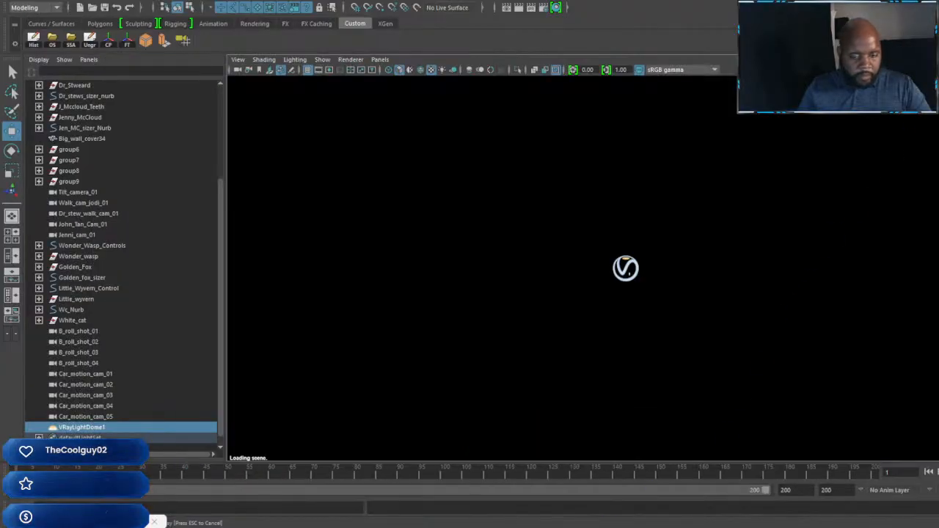
mouse_move(616, 525)
click(424, 506)
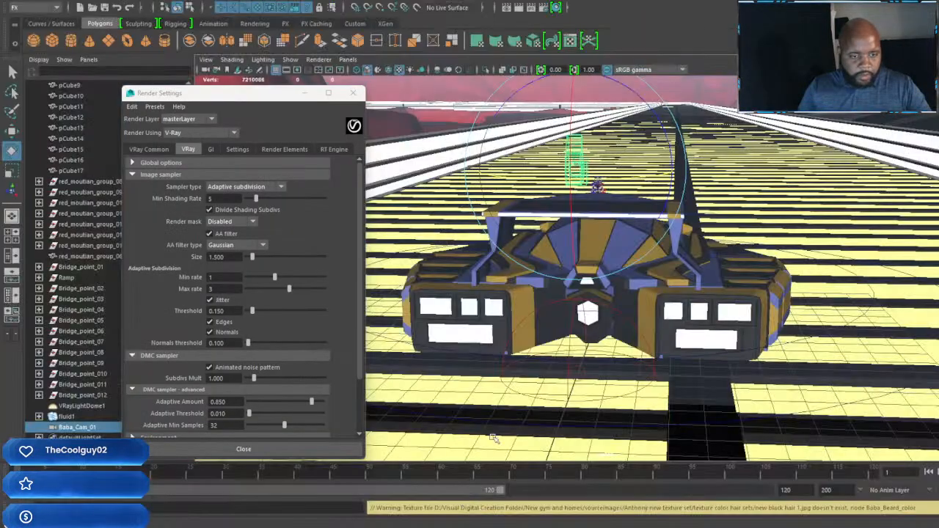
Step: Examine the blue-and-gold racing machine and the small driver figure on top from the rear and side
alt+drag(836, 192, 555, 340)
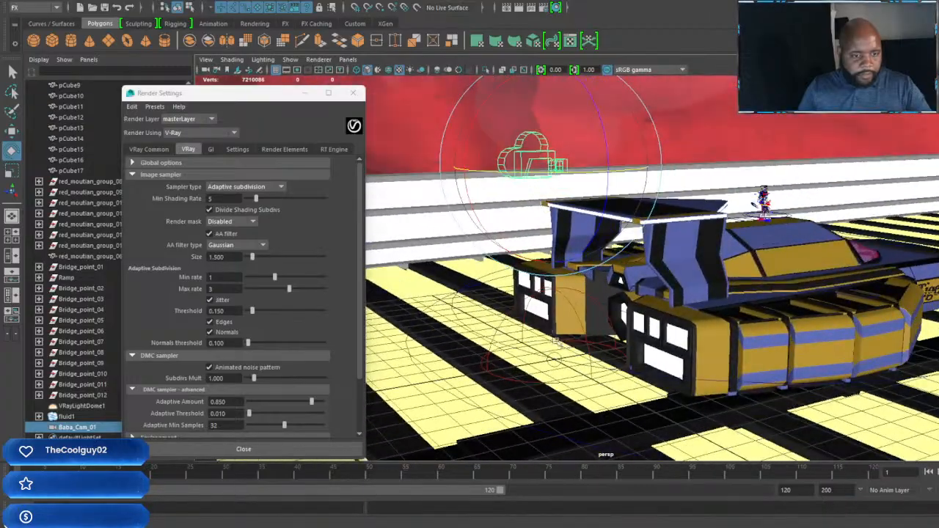
alt+drag(570, 271, 616, 266)
alt+middle_drag(616, 266, 618, 327)
alt+right_drag(619, 328, 708, 316)
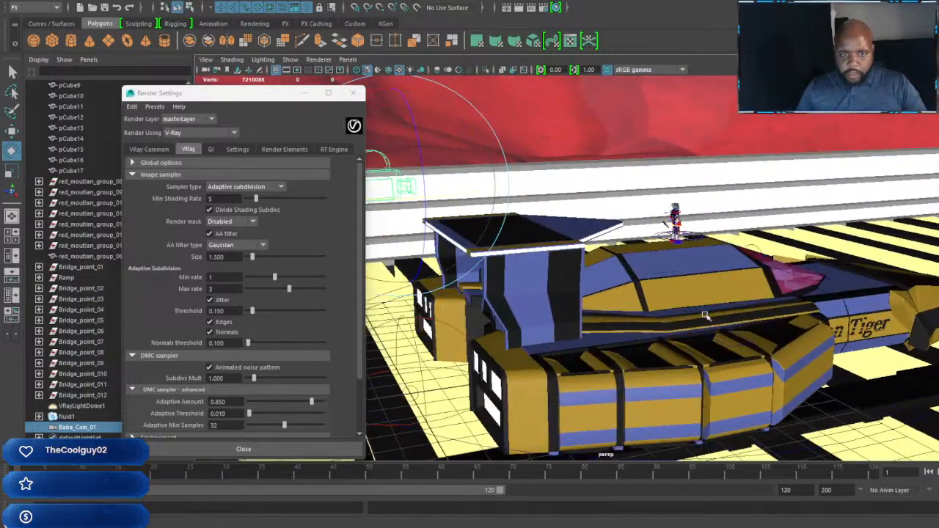
alt+drag(709, 317, 752, 344)
scroll(706, 315, up, 3)
scroll(708, 315, down, 3)
alt+middle_drag(753, 344, 684, 346)
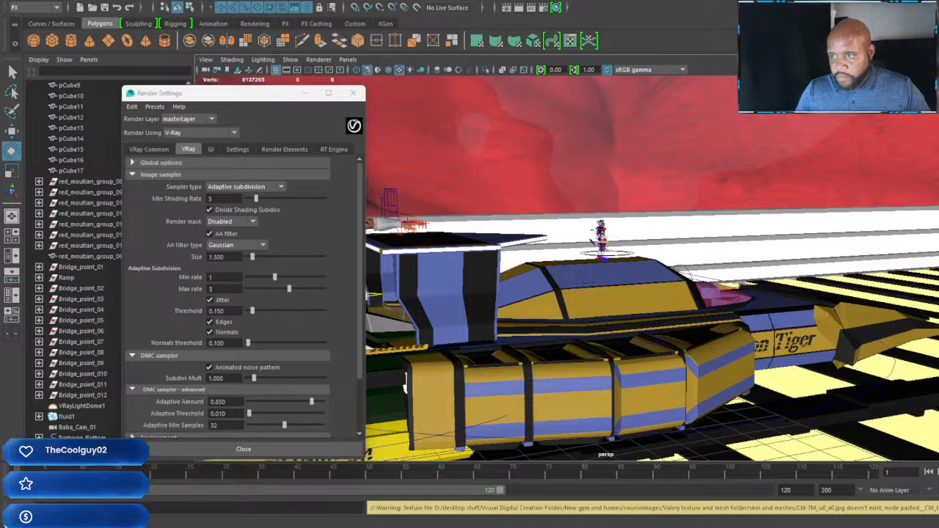
Step: Inspect the added dark green and yellow vehicle and its driver, and move the Render Settings window clear of the outliner
drag(909, 255, 908, 253)
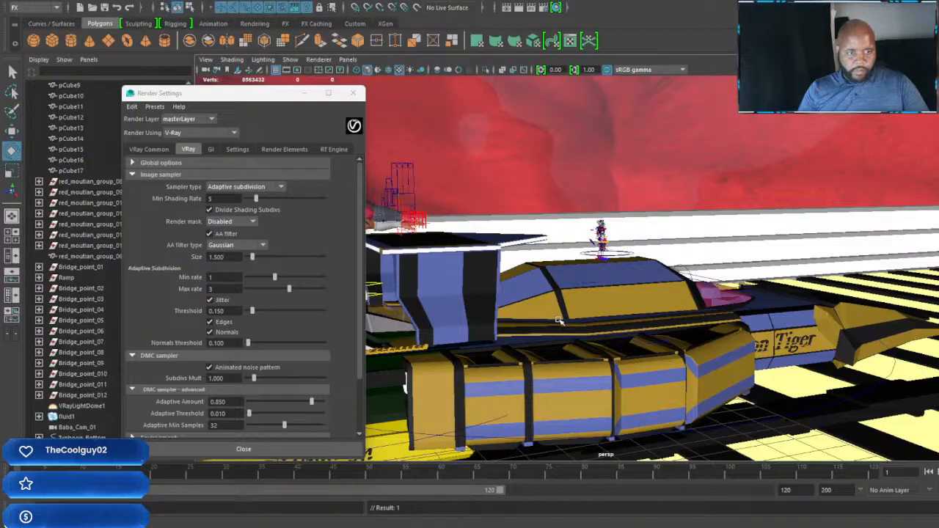
alt+drag(558, 320, 729, 337)
scroll(730, 336, down, 3)
scroll(722, 333, up, 3)
alt+middle_drag(705, 344, 807, 324)
alt+drag(807, 324, 749, 335)
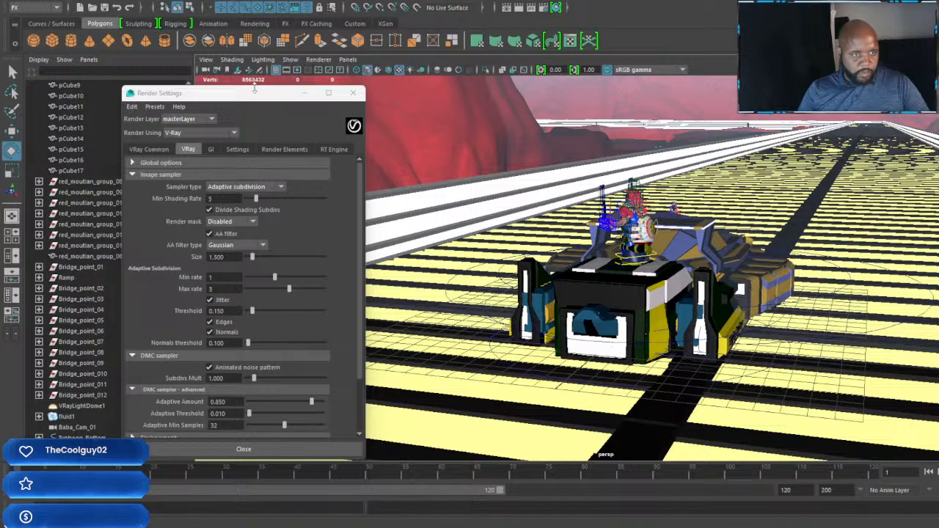
drag(254, 88, 899, 33)
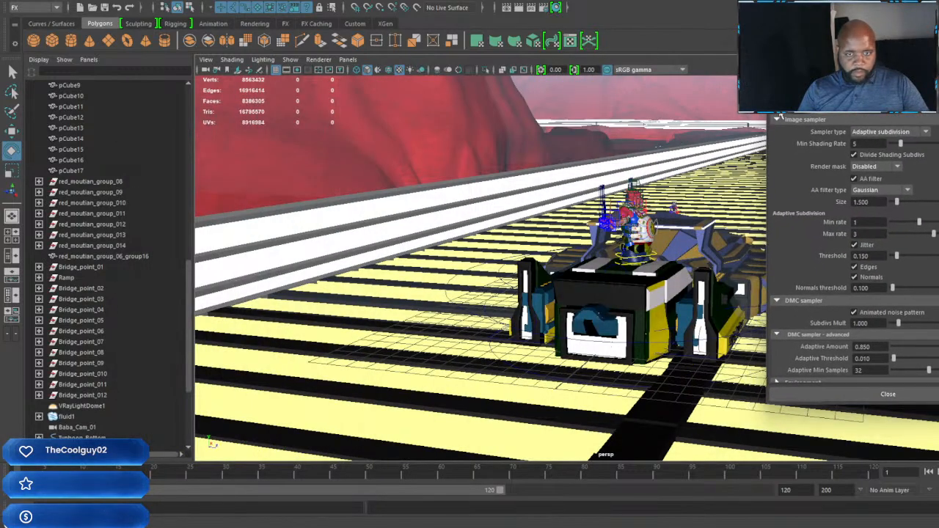
Step: Move the Draq character off the vehicles with Draq_Sizer_nurb, placing it on the open track behind the machines
scroll(88, 434, down, 4)
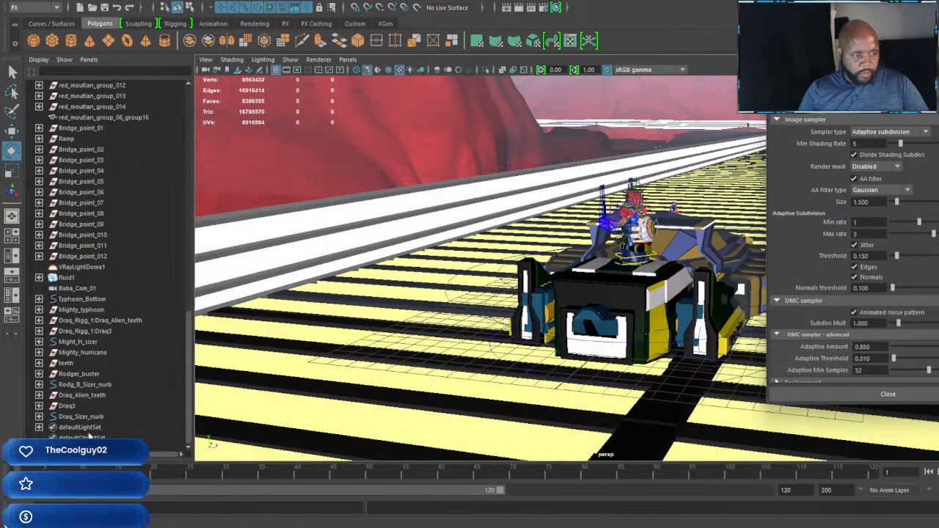
click(97, 417)
alt+drag(595, 328, 602, 337)
key(w)
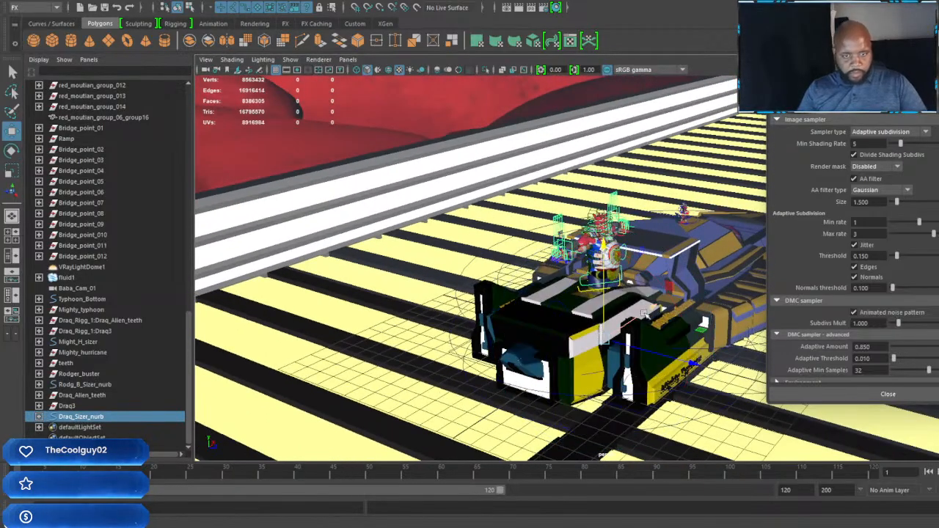
drag(653, 306, 404, 404)
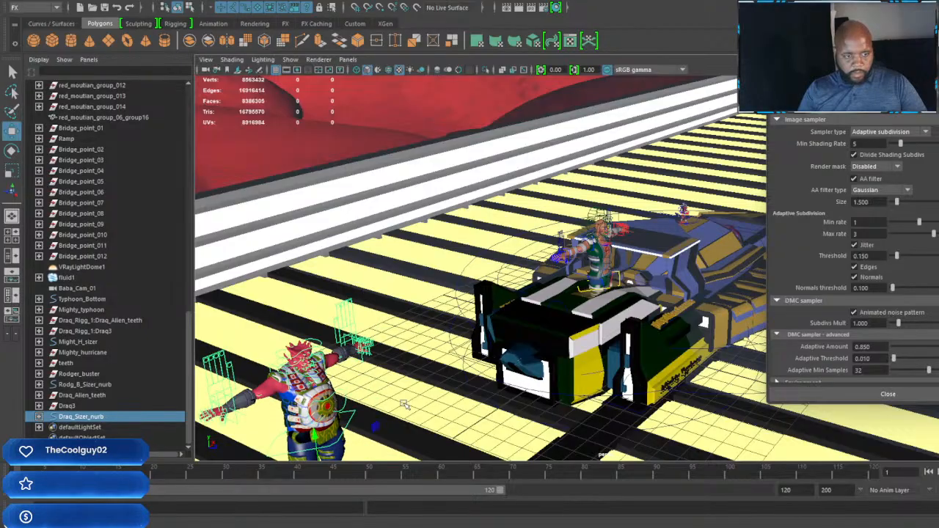
alt+middle_drag(433, 408, 427, 325)
alt+drag(427, 325, 666, 282)
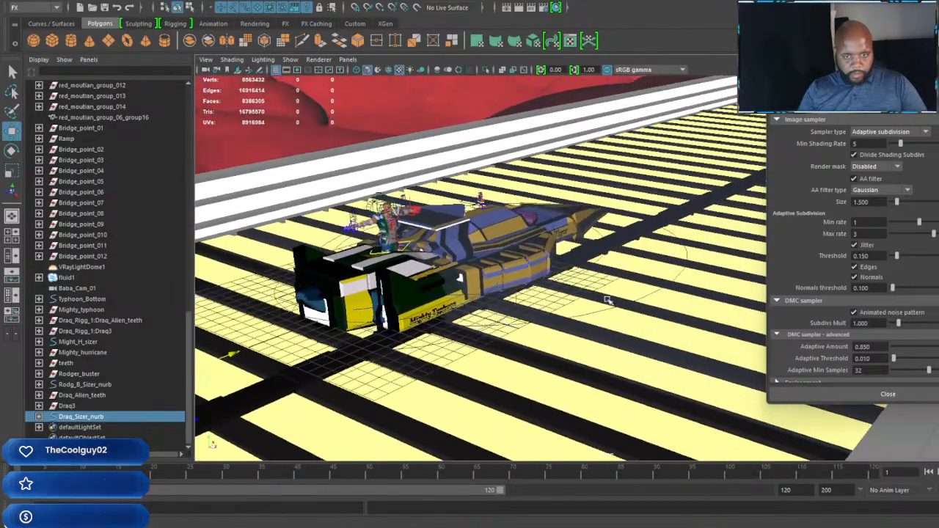
Step: Scale up the blue-and-gold Iron Tiger uniformly with its control curve
click(681, 277)
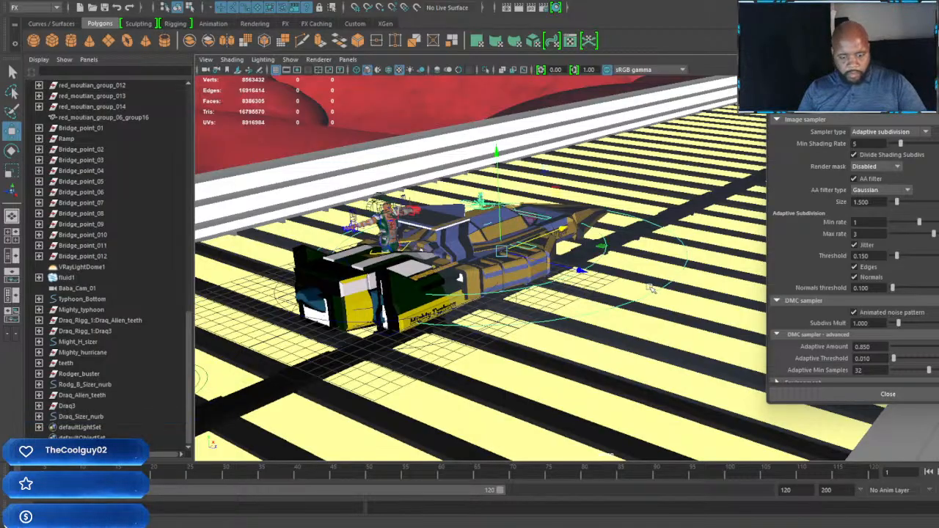
key(r)
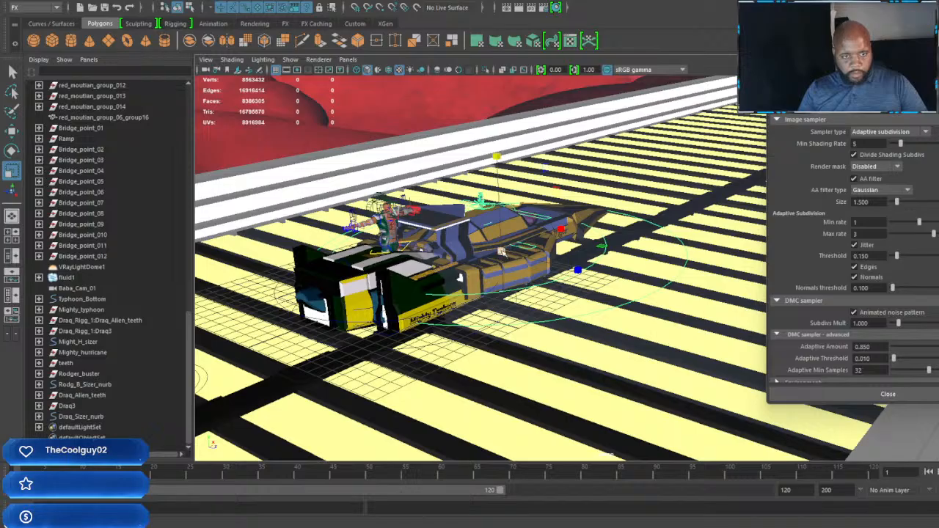
drag(537, 266, 561, 279)
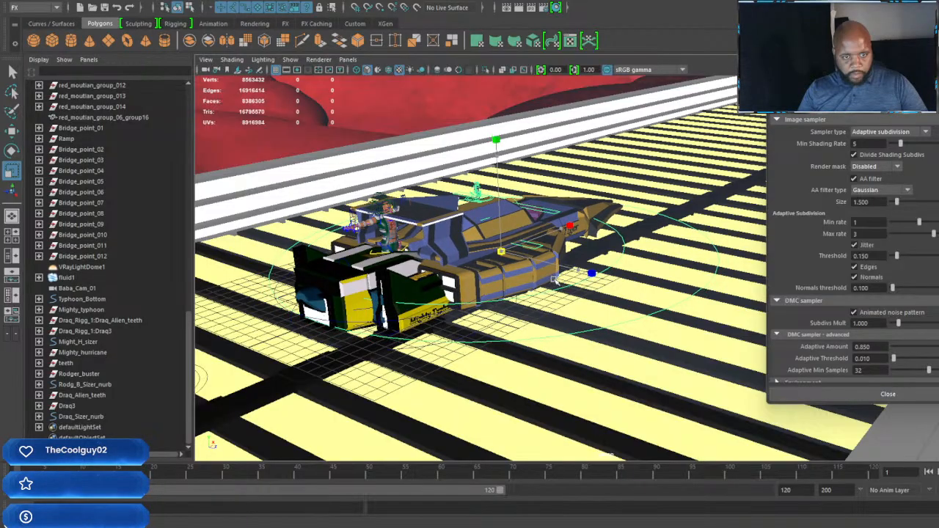
Step: Shift the enlarged Iron Tiger sideways across the track, away from the Mighty Typhoon
alt+middle_drag(496, 317, 587, 322)
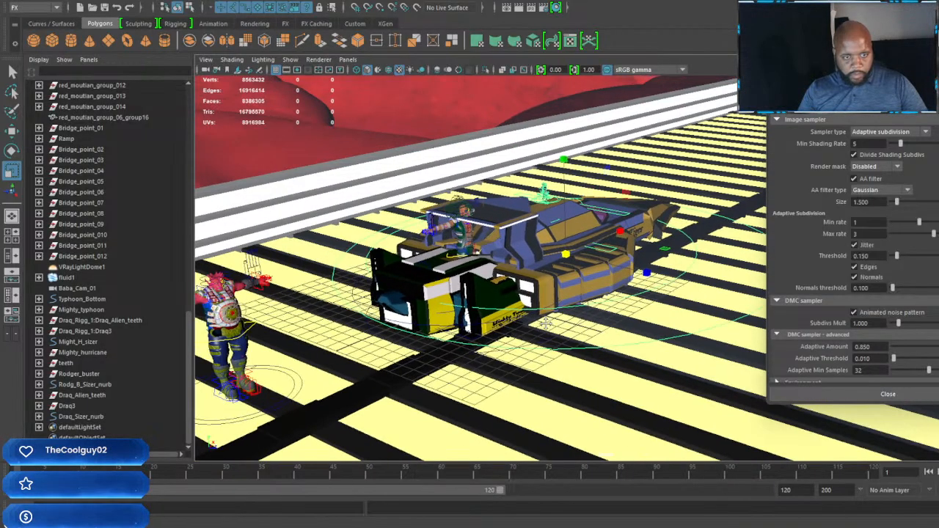
alt+drag(587, 323, 485, 299)
alt+right_drag(484, 299, 560, 271)
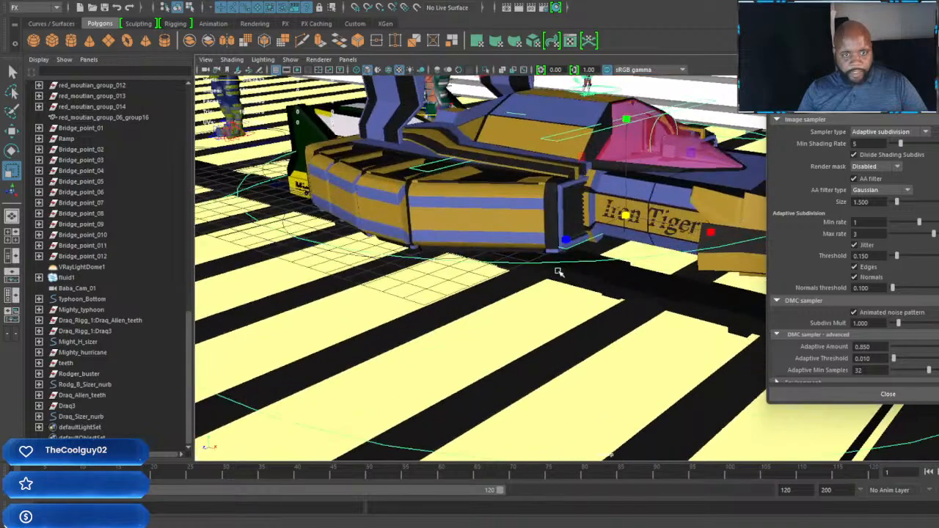
alt+middle_drag(560, 270, 476, 369)
alt+drag(580, 320, 640, 269)
key(w)
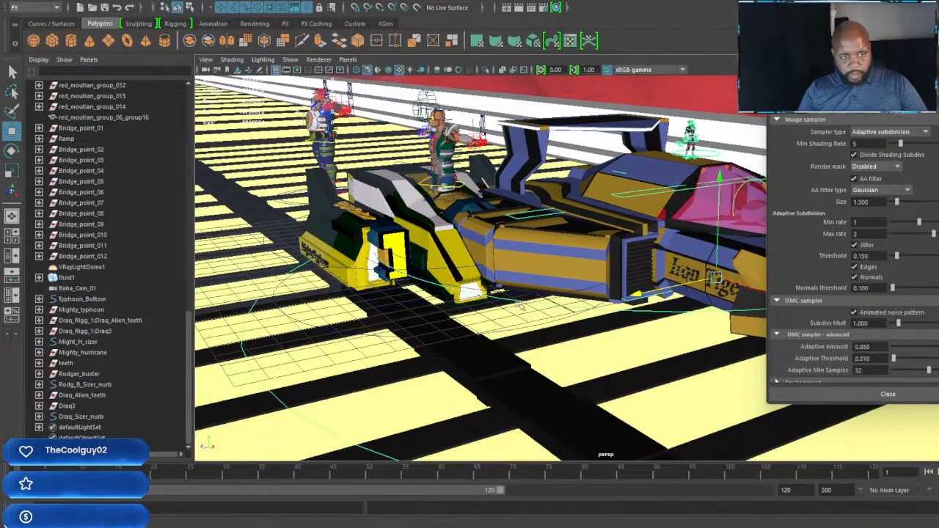
alt+drag(521, 304, 278, 398)
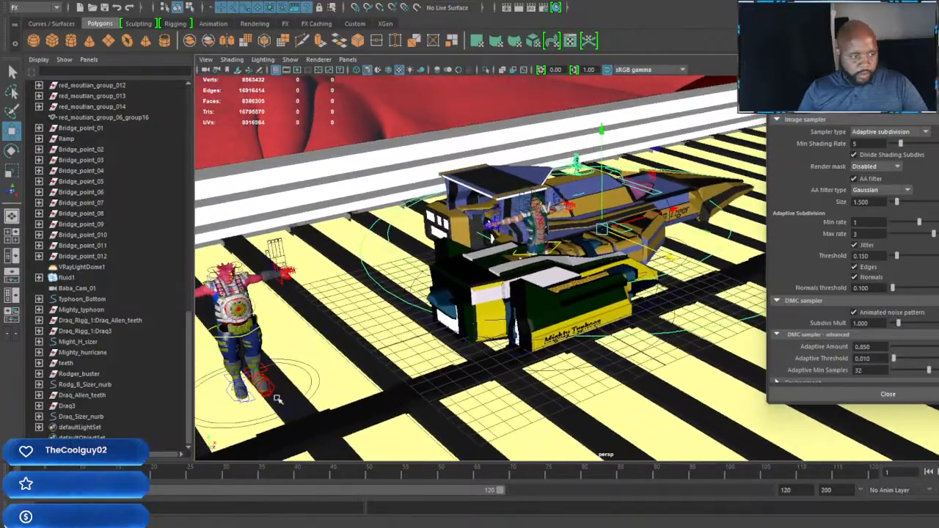
Step: Move the Rodg_B_Sizer_nurb character off the Mighty Typhoon to stand on the track beside the Draq character
click(87, 386)
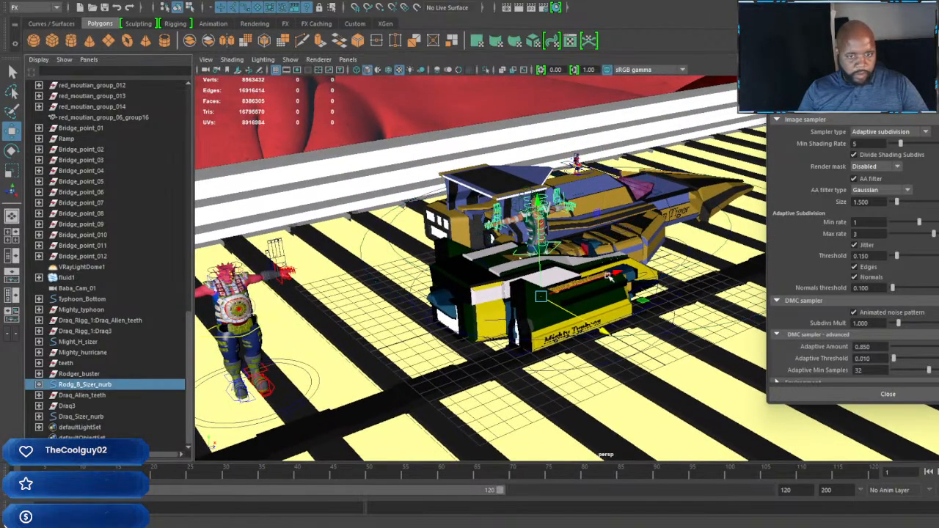
drag(607, 276, 462, 321)
alt+middle_drag(346, 385, 306, 357)
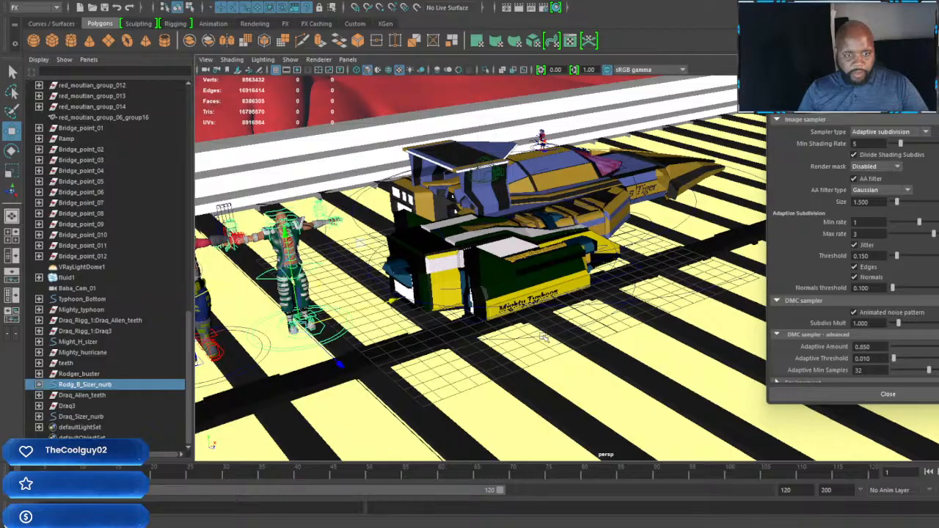
click(474, 360)
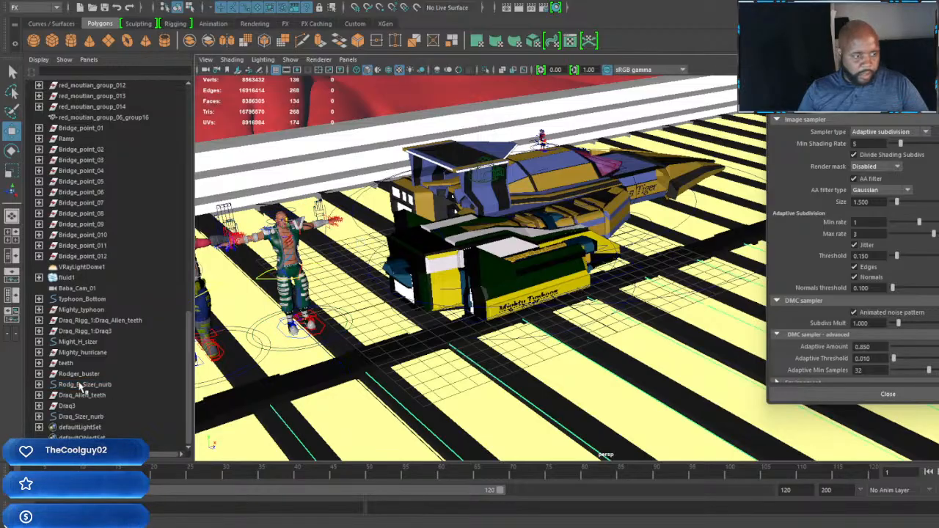
Step: Scale up the Mighty Typhoon with Typhoon_Bottom and move it sideways and forward, clear of the other machines
click(87, 299)
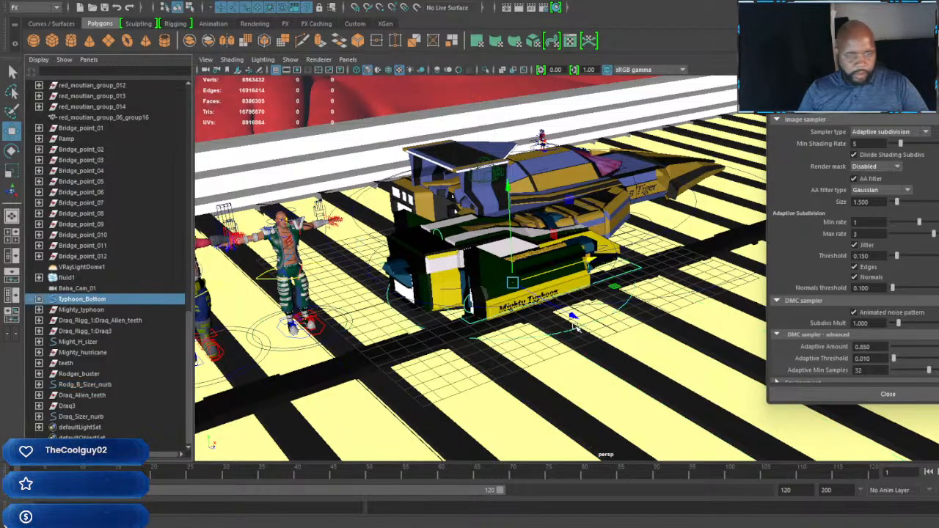
key(r)
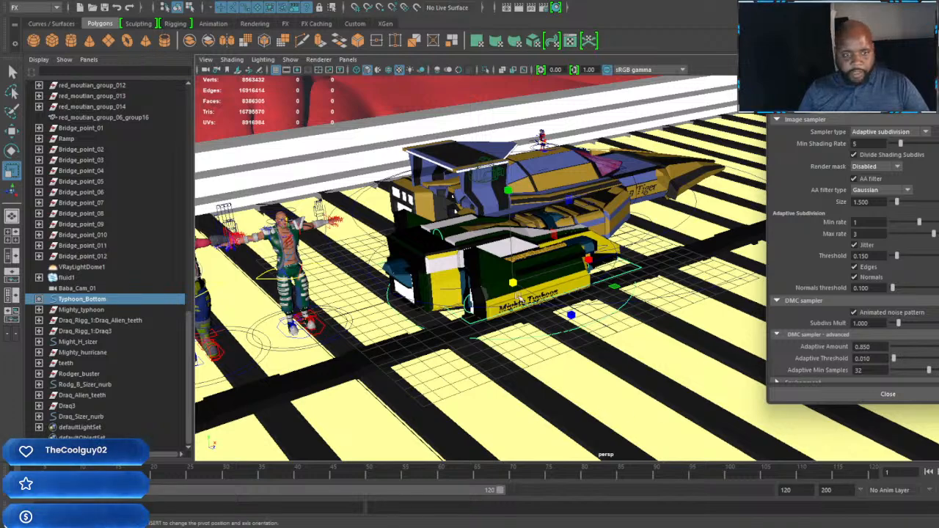
drag(513, 284, 691, 334)
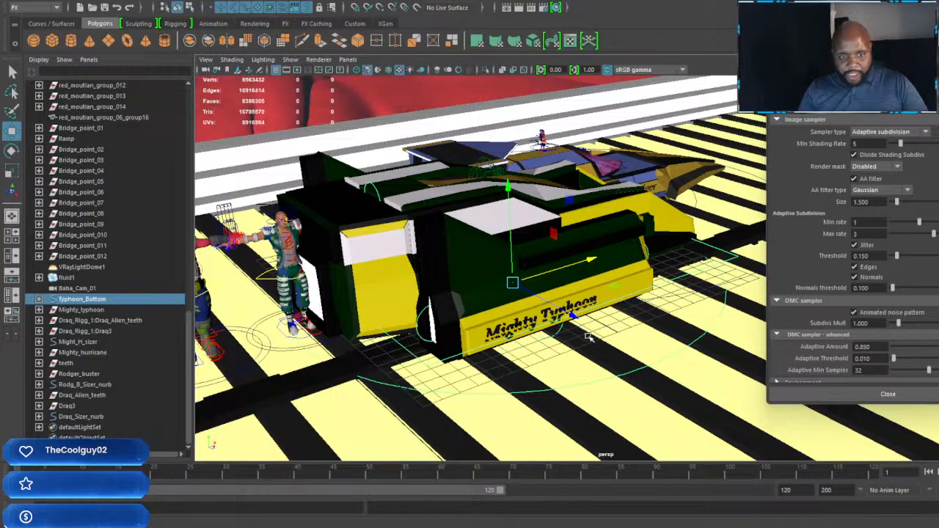
drag(572, 315, 829, 437)
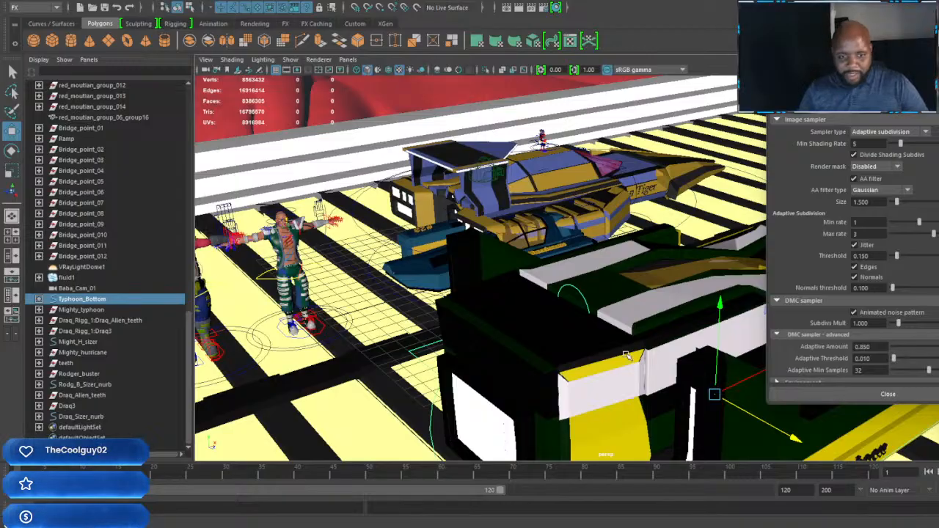
alt+drag(650, 311, 617, 310)
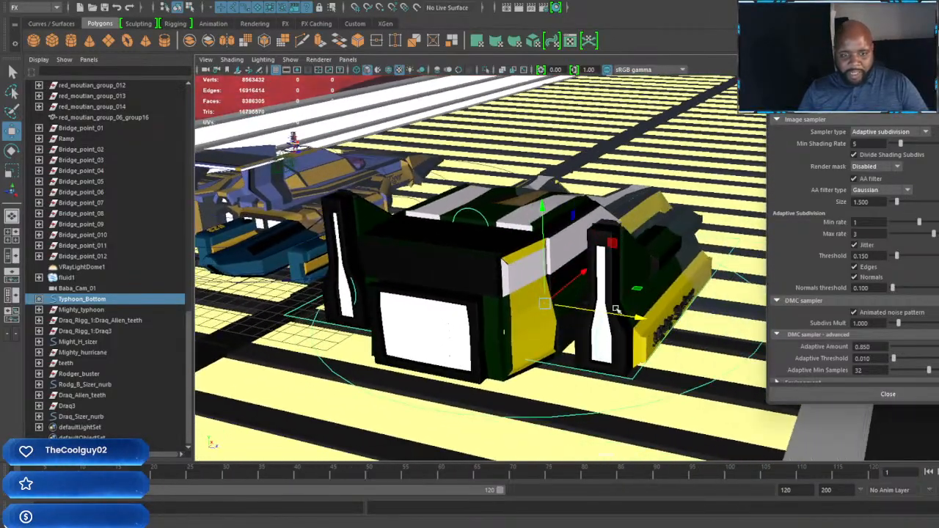
alt+drag(585, 273, 535, 312)
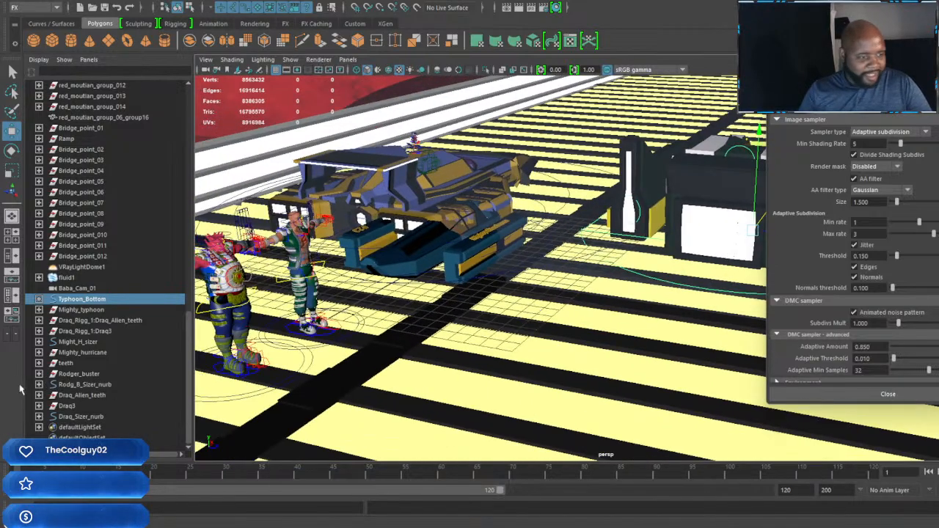
Step: Move the blue Mighty Hurricane sideways out of the Iron Tiger with Might_H_sizer and scale it up uniformly
click(77, 385)
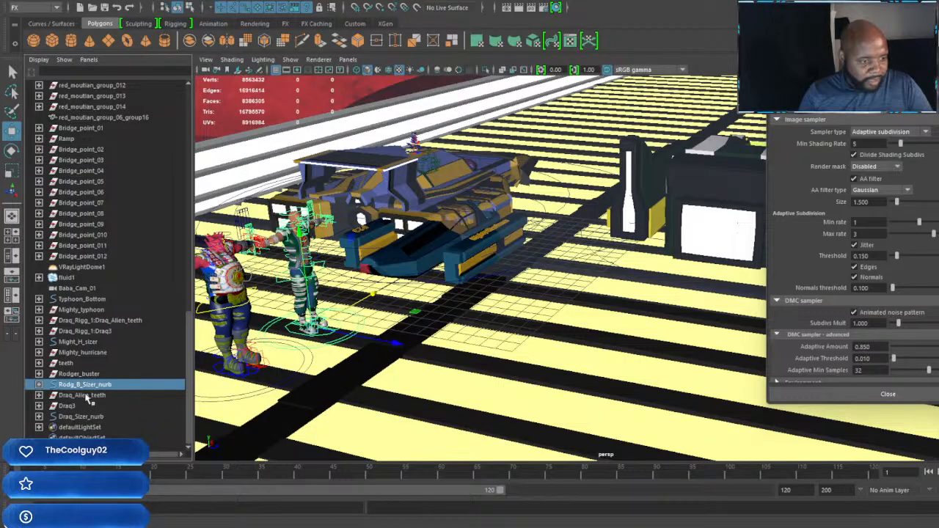
click(82, 299)
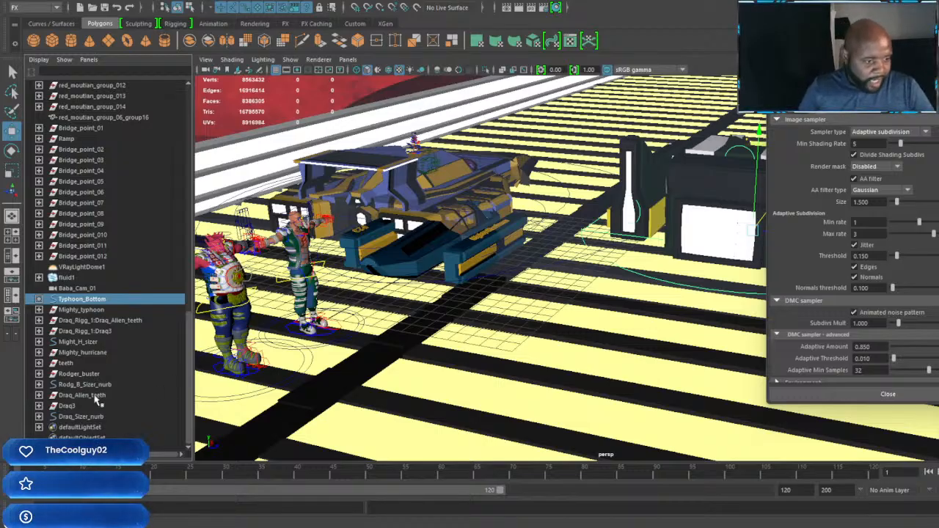
click(80, 342)
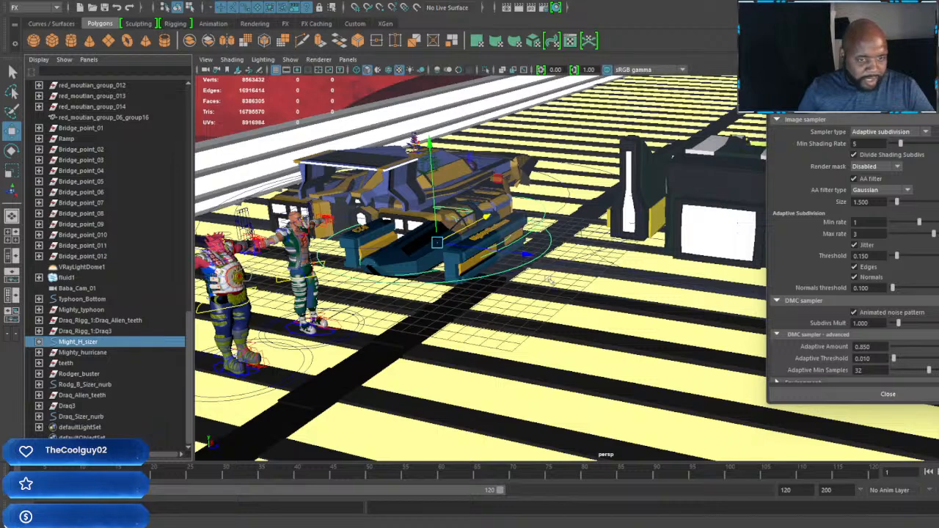
drag(519, 252, 622, 282)
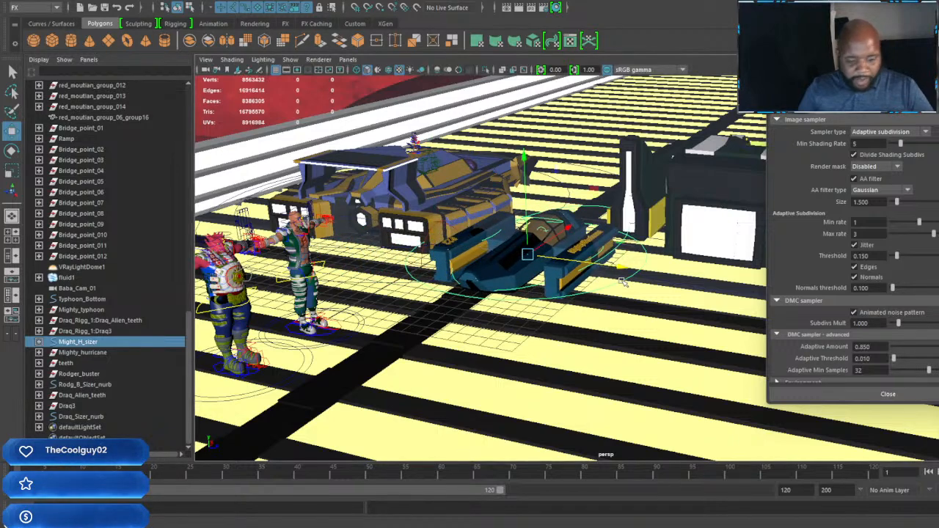
key(r)
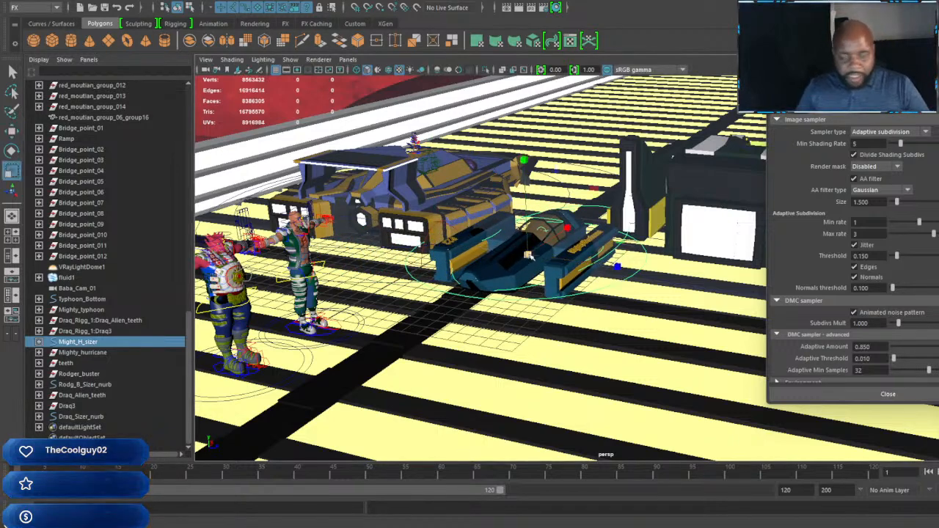
drag(528, 255, 823, 319)
Step: Rotate the Mighty Hurricane about its vertical axis to face the same direction as the other machines
key(e)
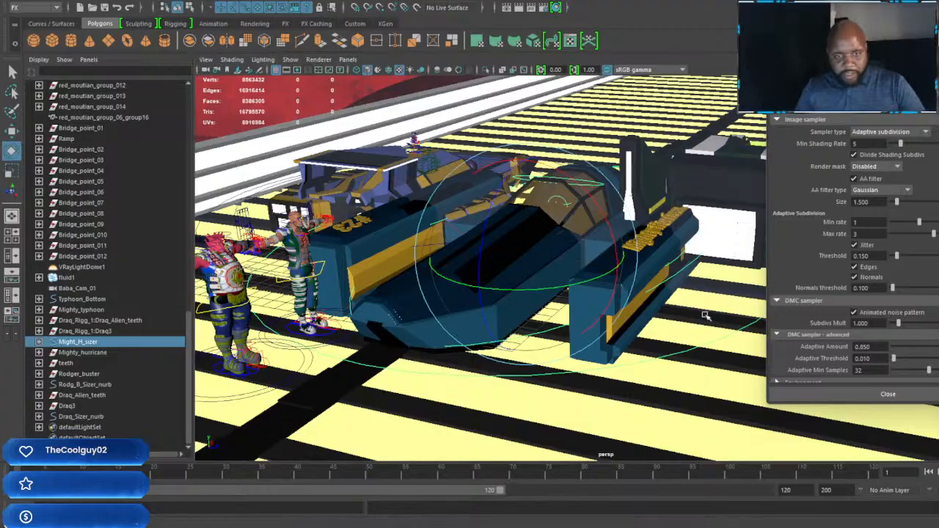
drag(610, 274, 562, 280)
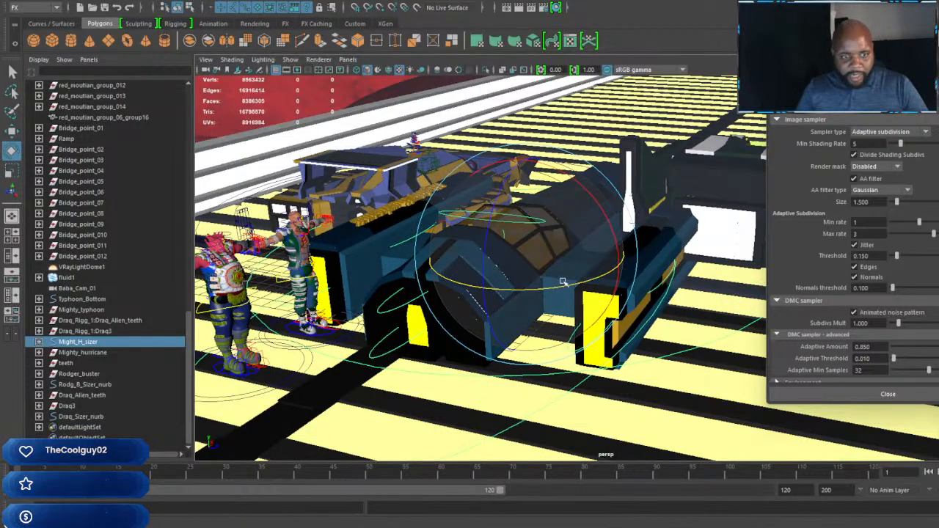
alt+drag(682, 304, 521, 275)
alt+middle_drag(521, 275, 586, 316)
alt+drag(586, 317, 565, 323)
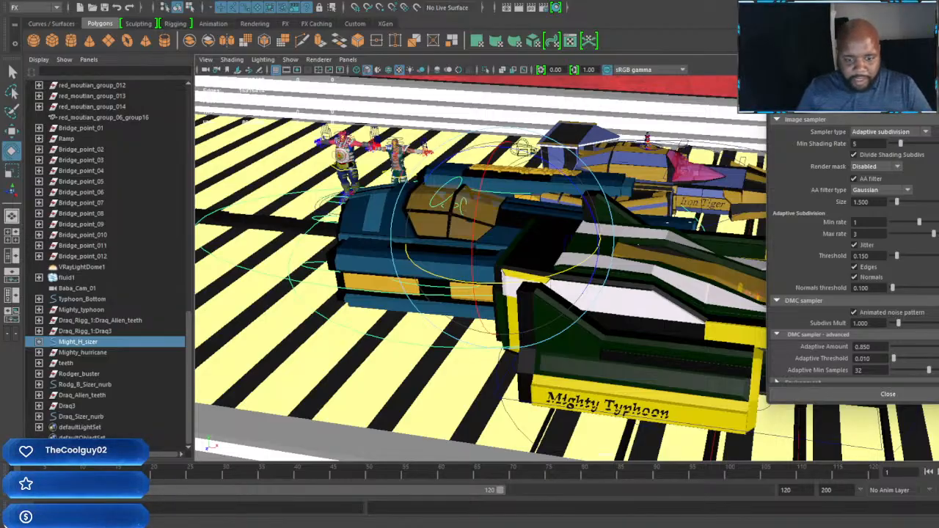
Step: Check the other open Maya scene that is loading, and switch back to the striped-track scene
click(880, 499)
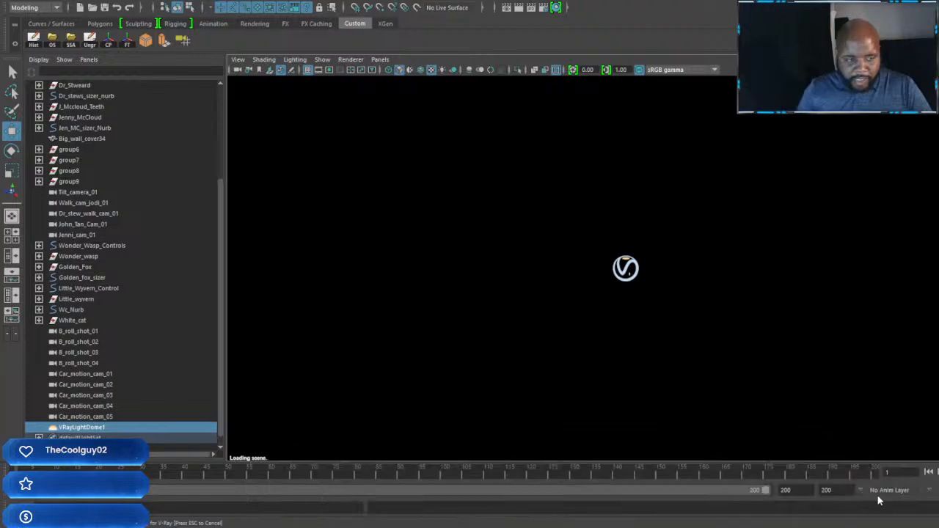
key(alt+Tab)
mouse_move(481, 526)
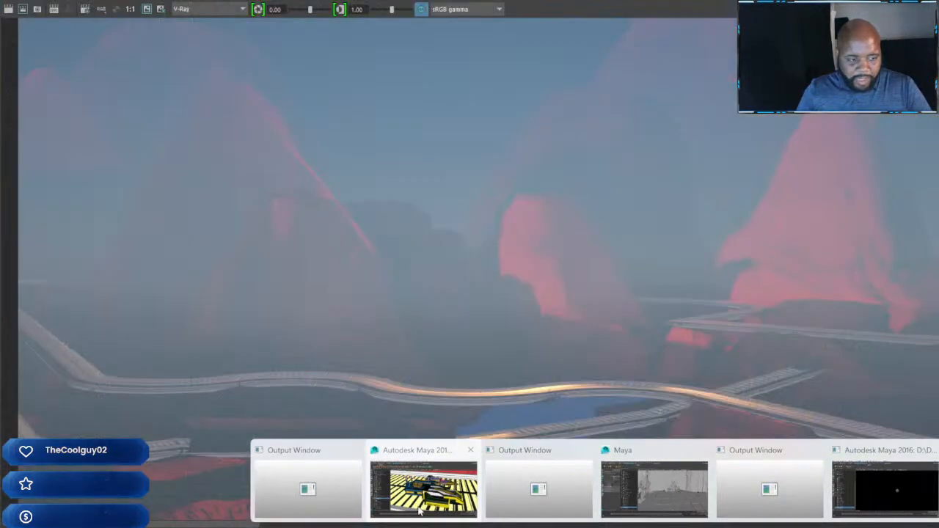
click(425, 511)
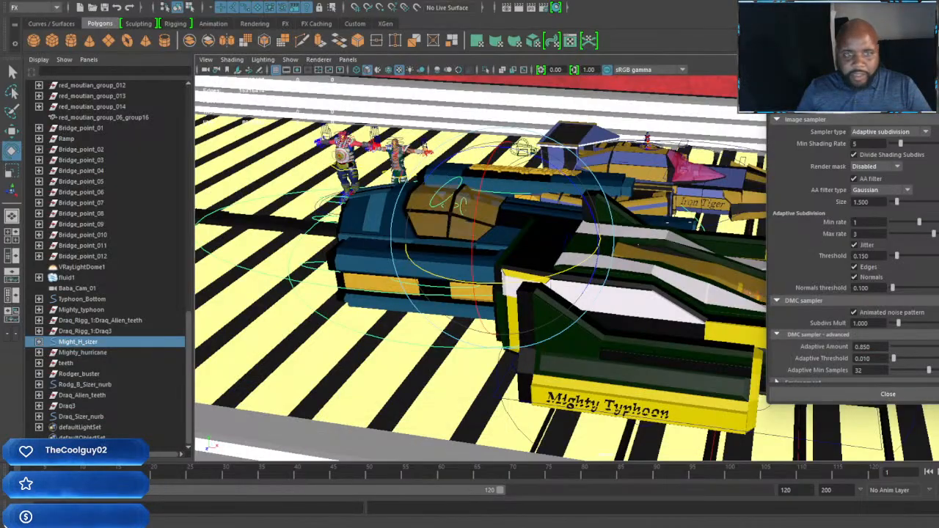
Step: Move the Mighty Hurricane backward along the track, away from the rear of the Mighty Typhoon
alt+drag(332, 364, 426, 349)
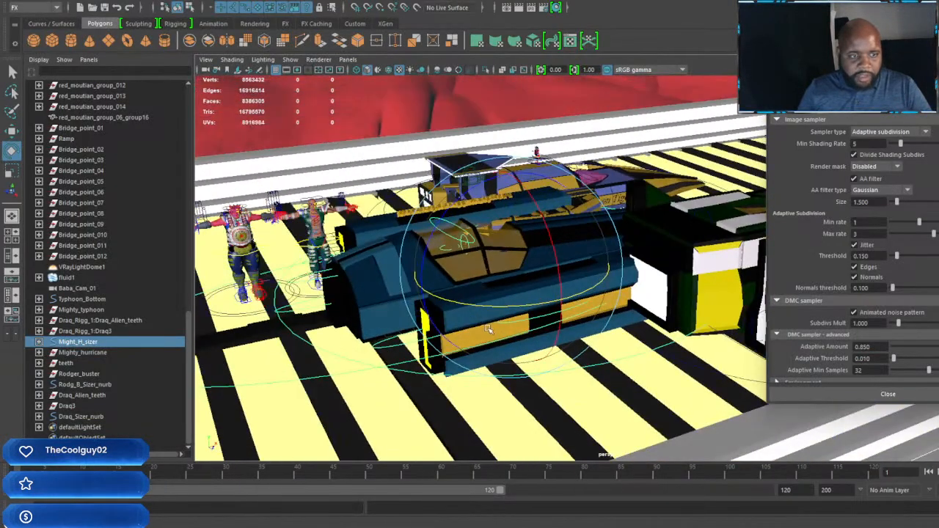
alt+drag(487, 329, 491, 324)
drag(562, 301, 559, 303)
key(w)
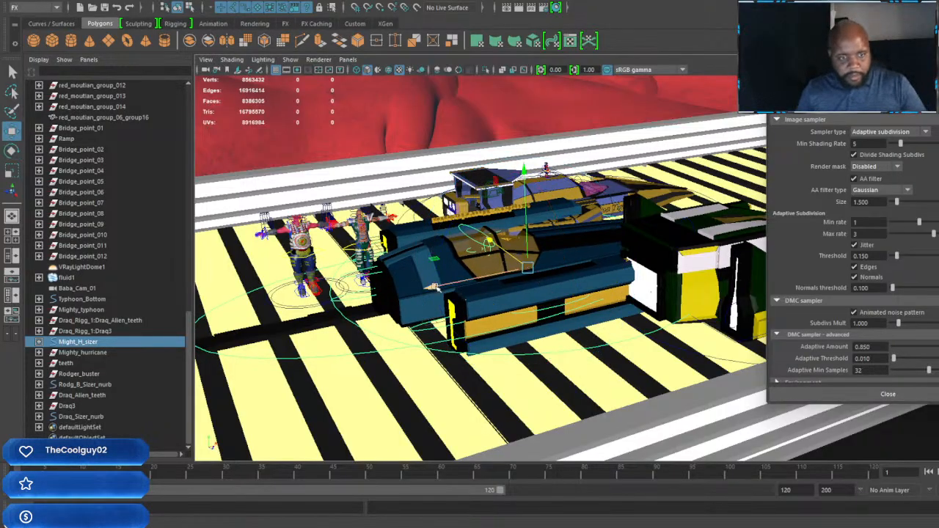
drag(438, 289, 225, 319)
alt+drag(288, 315, 447, 343)
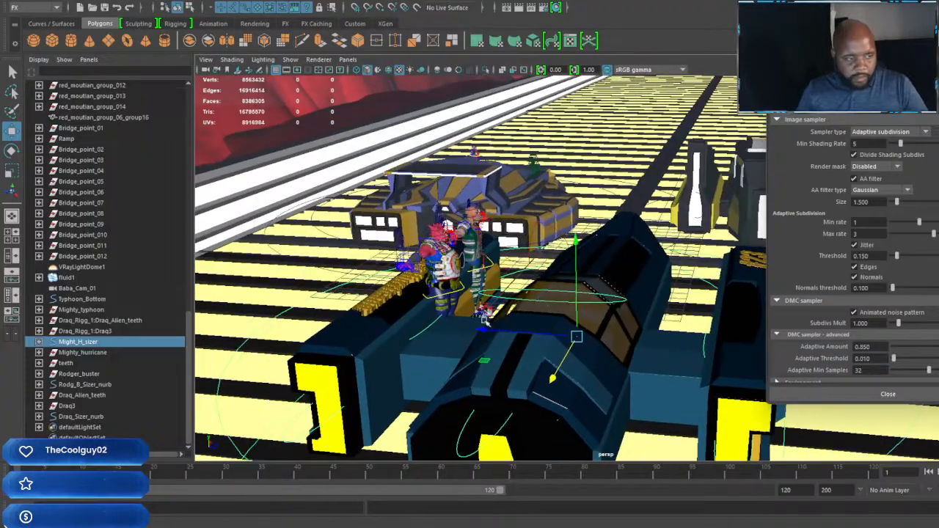
Step: Scale the Rodger Buster character down uniformly with Rodg_B_Sizer_nurb on the blue Mighty Hurricane
click(102, 385)
key(r)
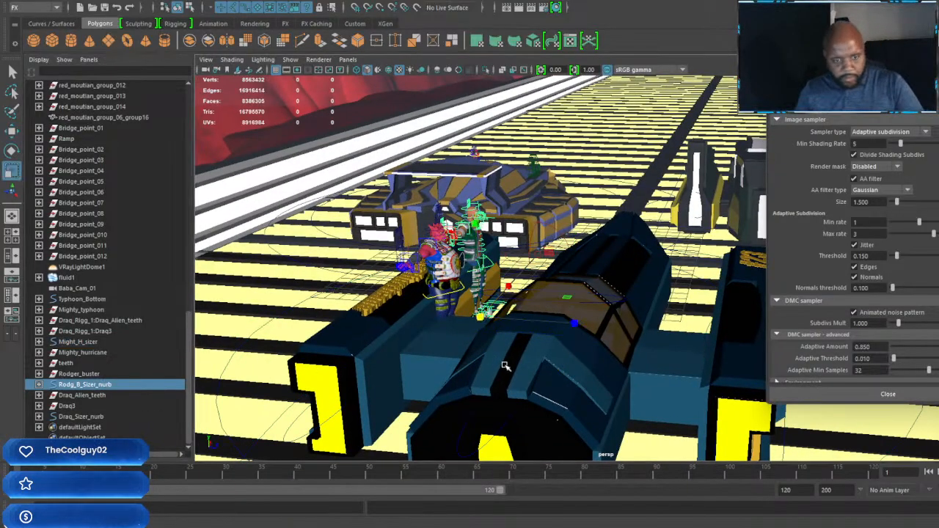
mouse_move(402, 322)
mouse_down()
mouse_move(372, 324)
mouse_move(396, 325)
mouse_up()
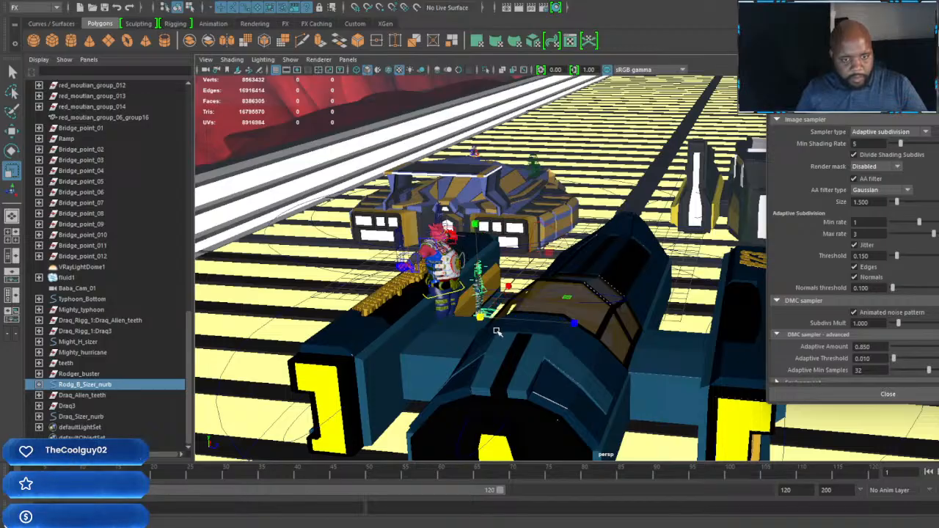
alt+drag(496, 329, 403, 329)
alt+middle_drag(403, 330, 550, 303)
alt+right_drag(550, 303, 576, 303)
mouse_move(576, 304)
alt+mouse_down()
mouse_move(485, 304)
mouse_move(621, 356)
mouse_move(579, 331)
mouse_move(597, 333)
mouse_move(592, 304)
alt+mouse_up()
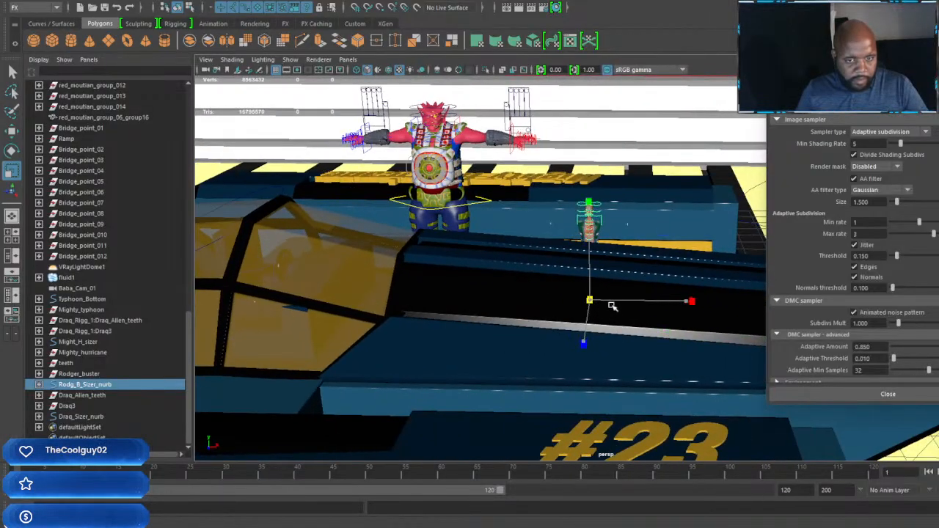
Step: Raise Rodger Buster out of the Mighty Hurricane's body and move him sideways closer to the red Draq character
key(w)
alt+drag(626, 318, 342, 300)
drag(438, 222, 415, 107)
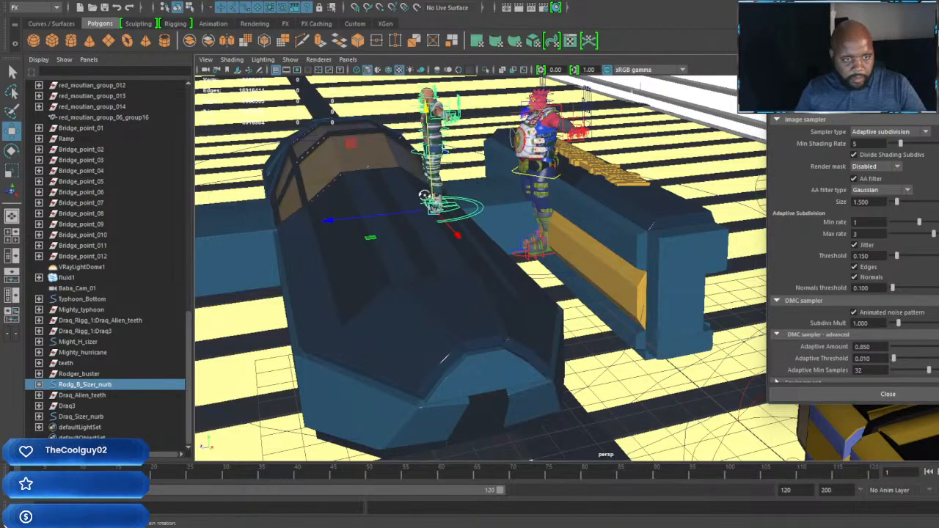
alt+drag(430, 200, 557, 214)
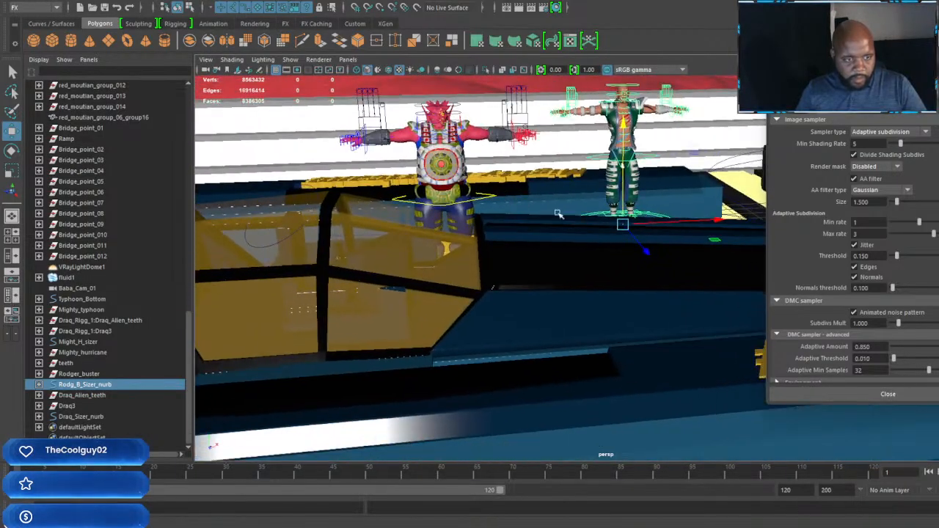
alt+drag(705, 219, 498, 245)
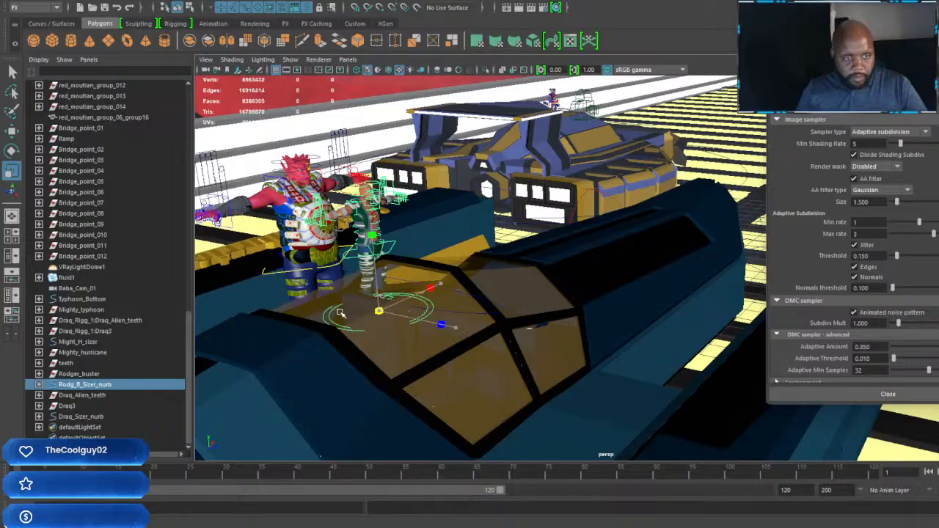
Step: Move Rodger Buster across the track onto the blue-and-yellow machine beside the helmeted racer, and select that racer's control
alt+drag(424, 300, 413, 268)
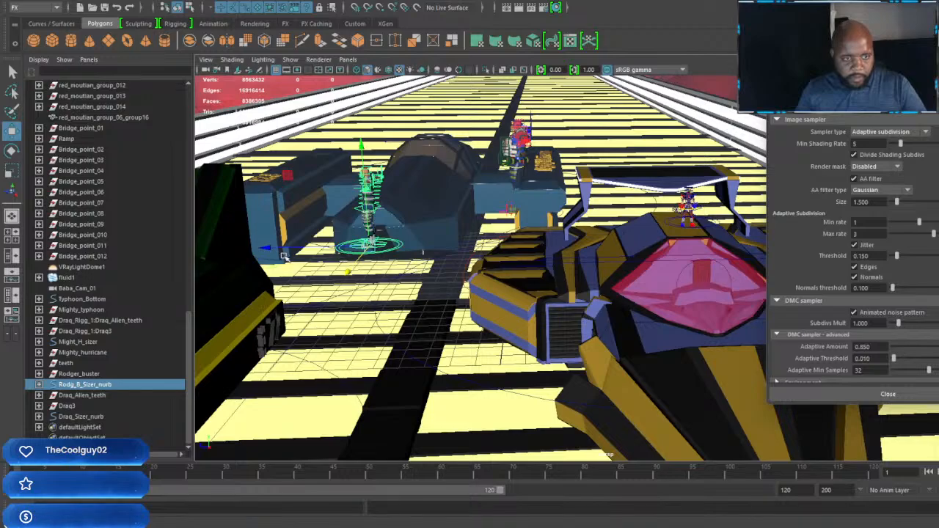
drag(284, 256, 550, 252)
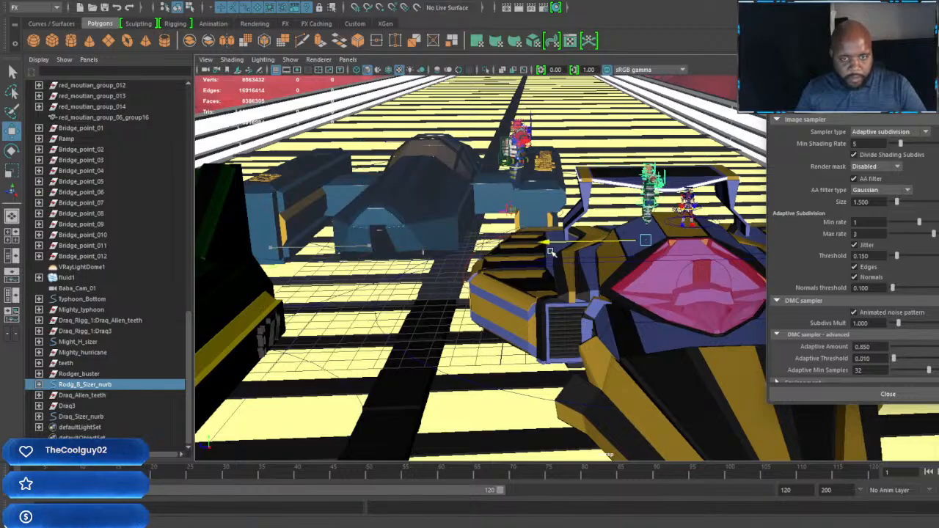
alt+drag(610, 238, 526, 241)
alt+drag(581, 229, 511, 296)
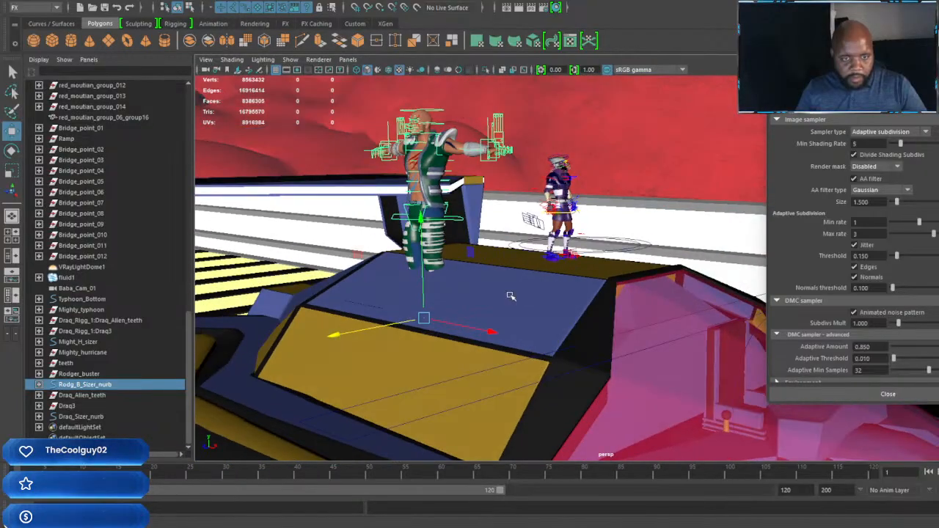
click(656, 250)
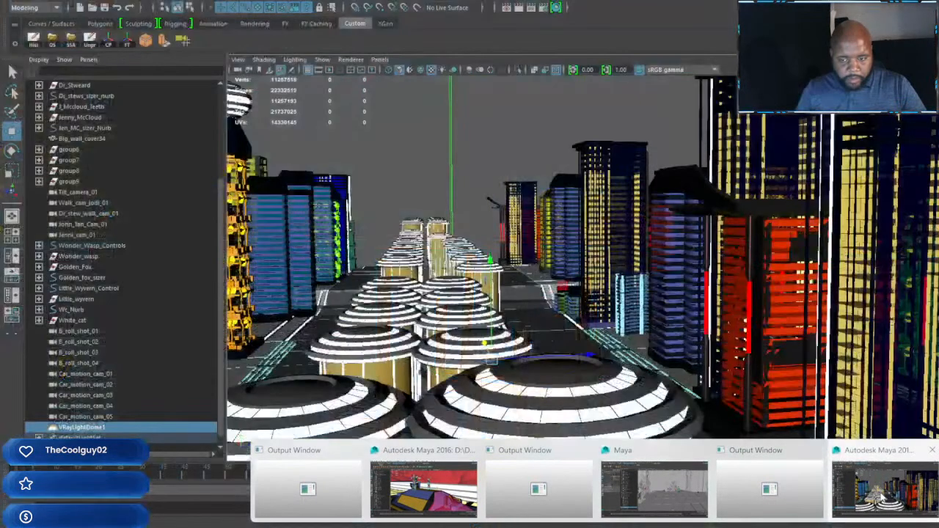
Step: Switch to the city building scene in the other Maya window and save it as FRZR Building 01 E.mb
click(883, 497)
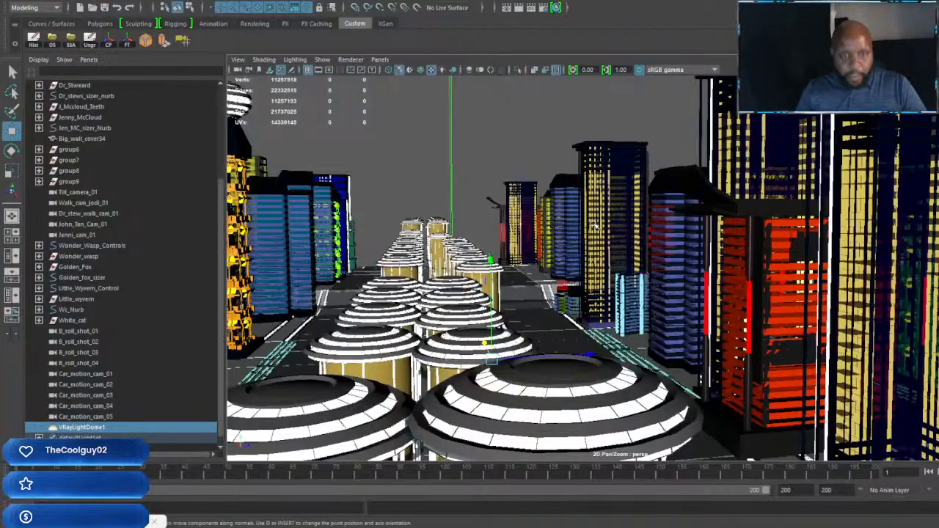
alt+drag(554, 198, 636, 235)
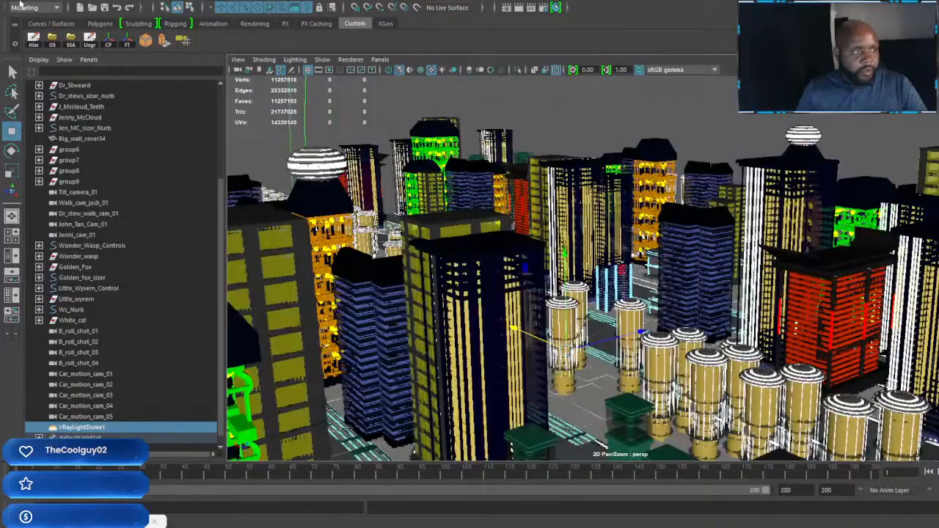
click(8, 3)
click(45, 50)
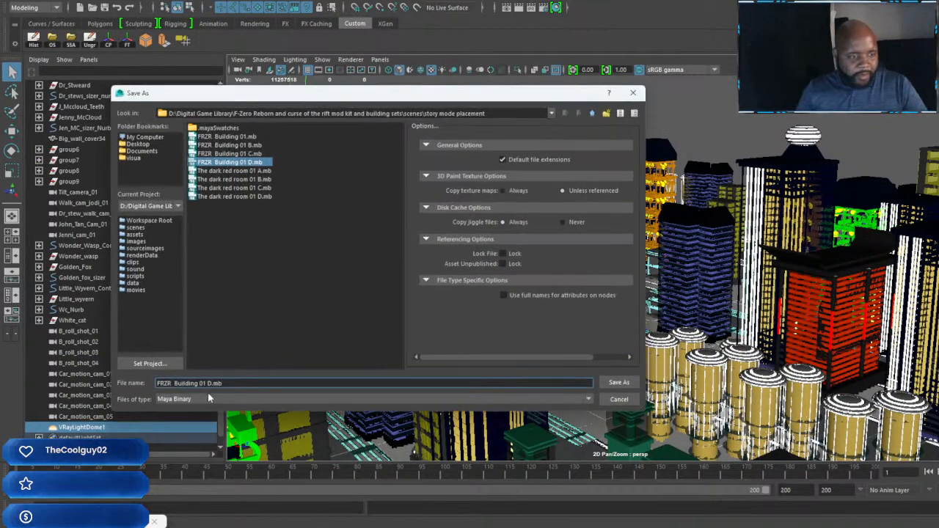
click(211, 383)
key(BackSpace)
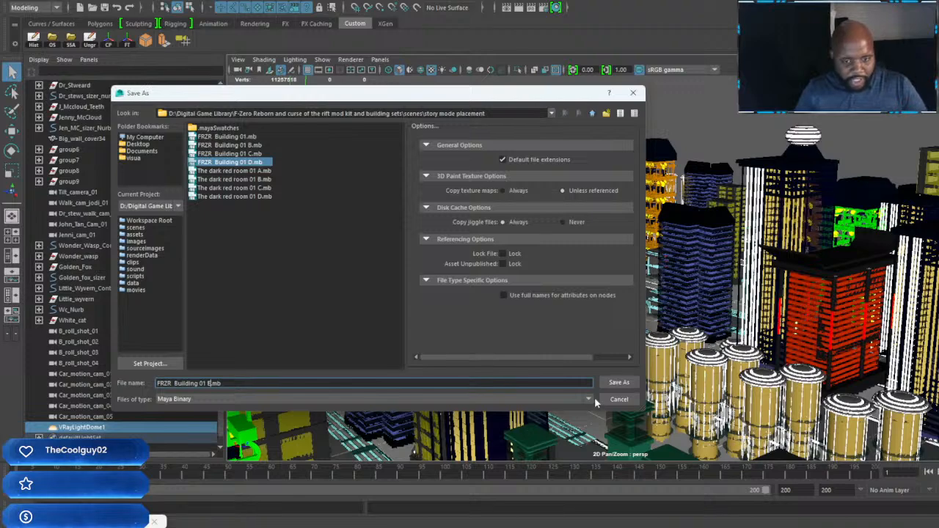
click(623, 383)
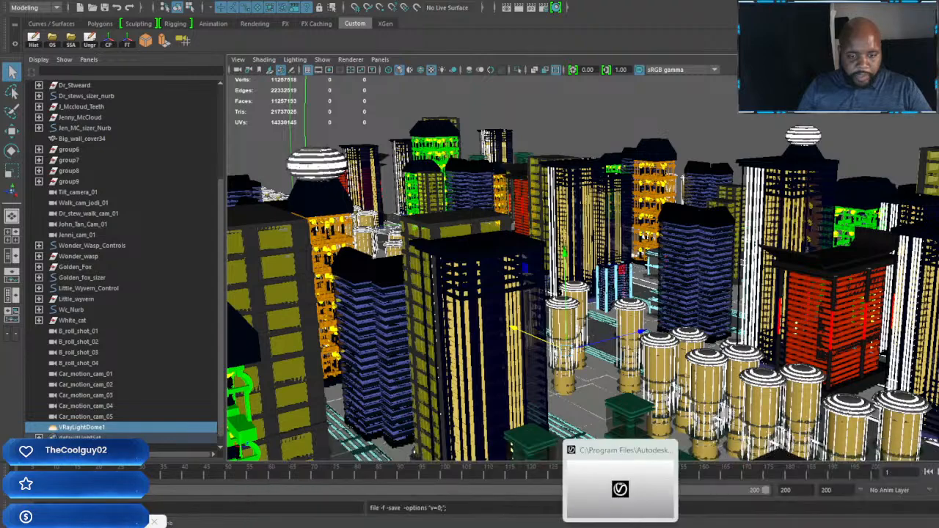
Step: Switch to the dark red room scene, minimize its UV Editor, and save the scene as The dark red room 01 E.mb
click(655, 504)
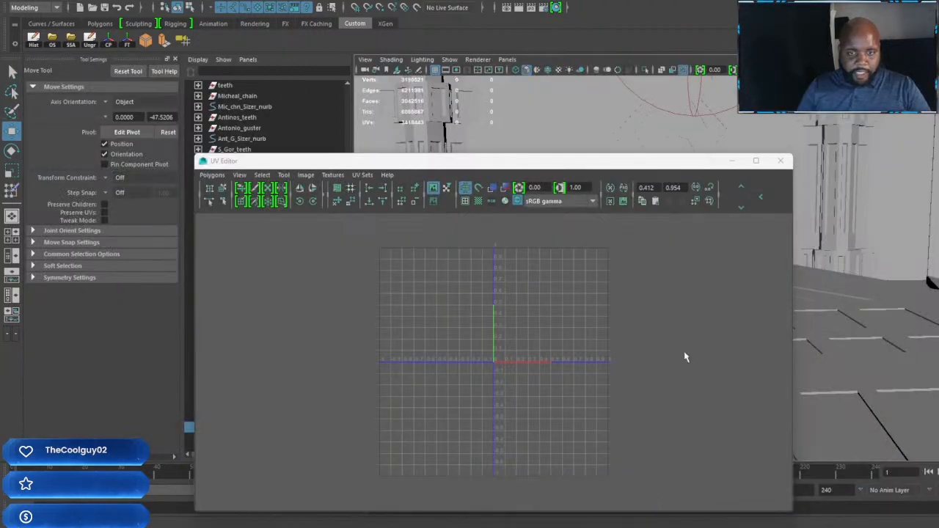
click(731, 160)
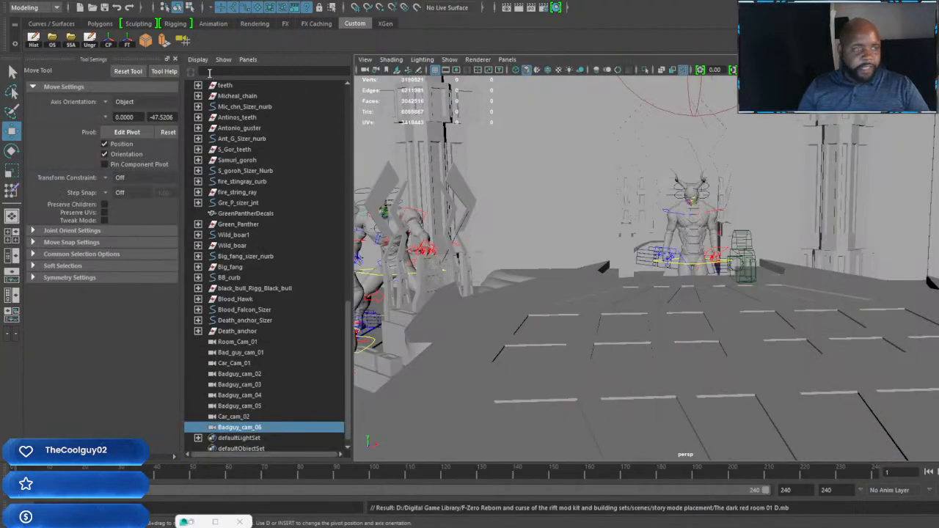
click(12, 1)
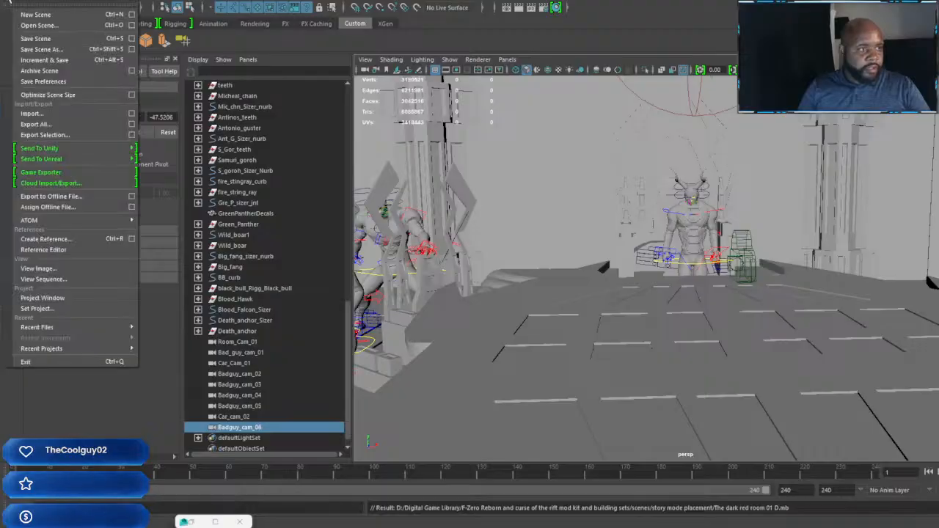
click(40, 49)
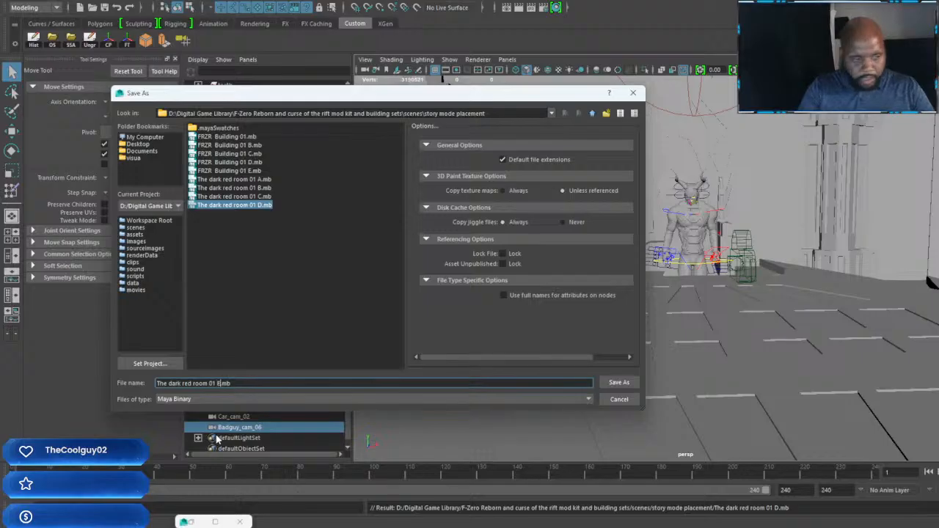
click(619, 383)
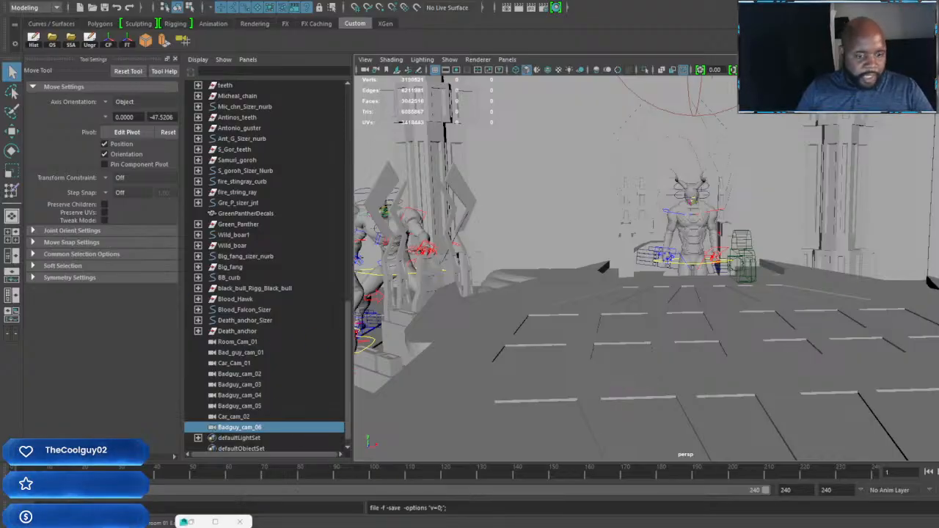
Step: Return to the striped-track scene and scale the blue-and-yellow machine up uniformly together with its helmeted racer
mouse_move(598, 527)
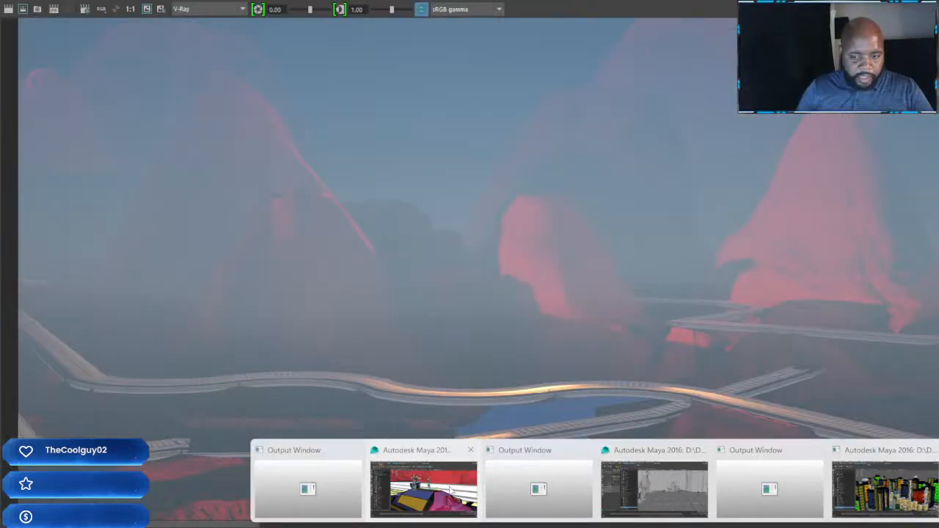
click(458, 477)
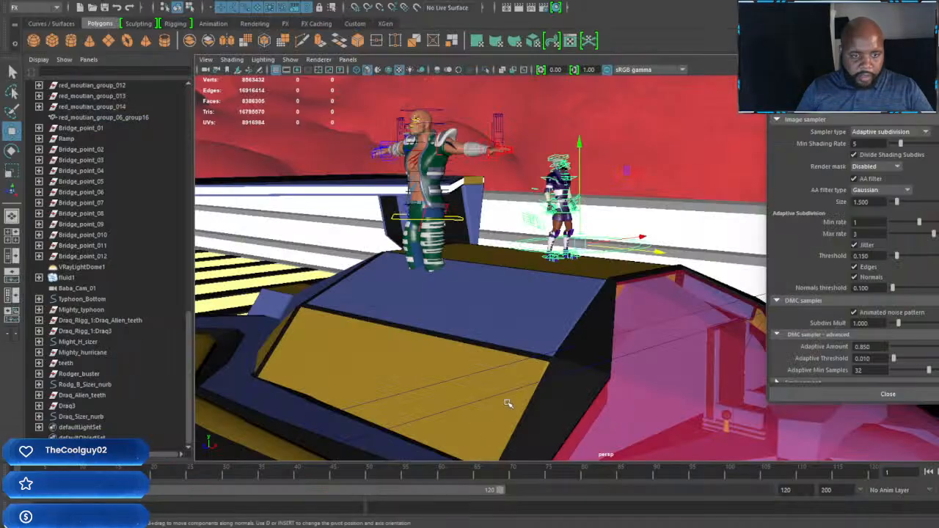
scroll(562, 272, down, 3)
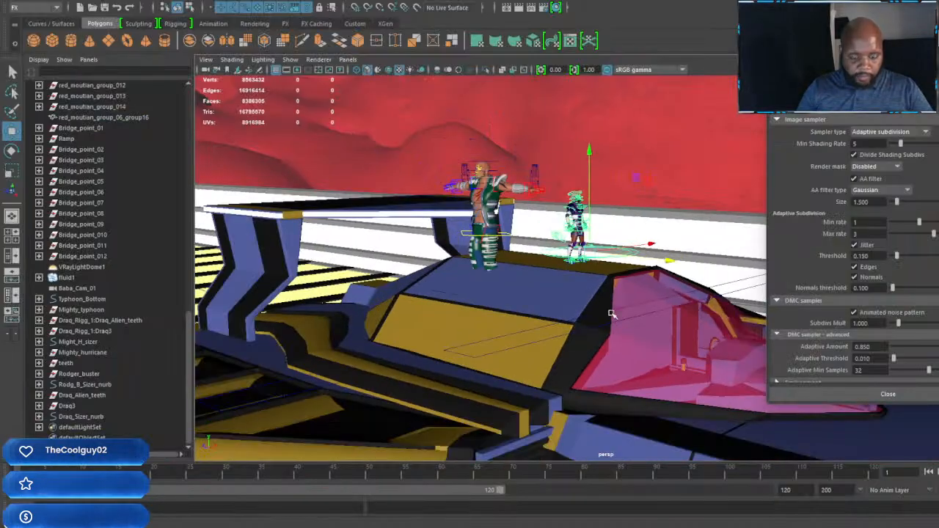
alt+drag(611, 314, 554, 323)
scroll(614, 325, up, 6)
alt+middle_drag(554, 323, 618, 319)
scroll(606, 321, up, 5)
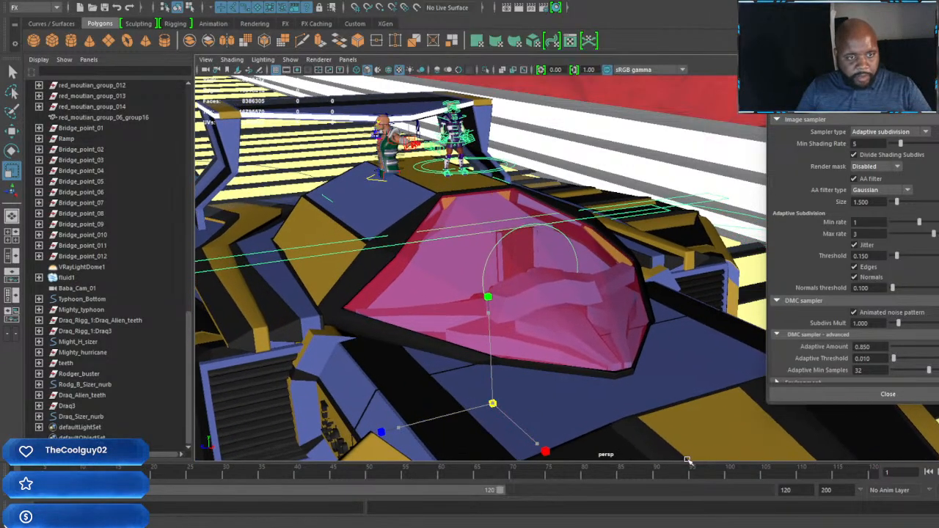
alt+drag(511, 281, 545, 227)
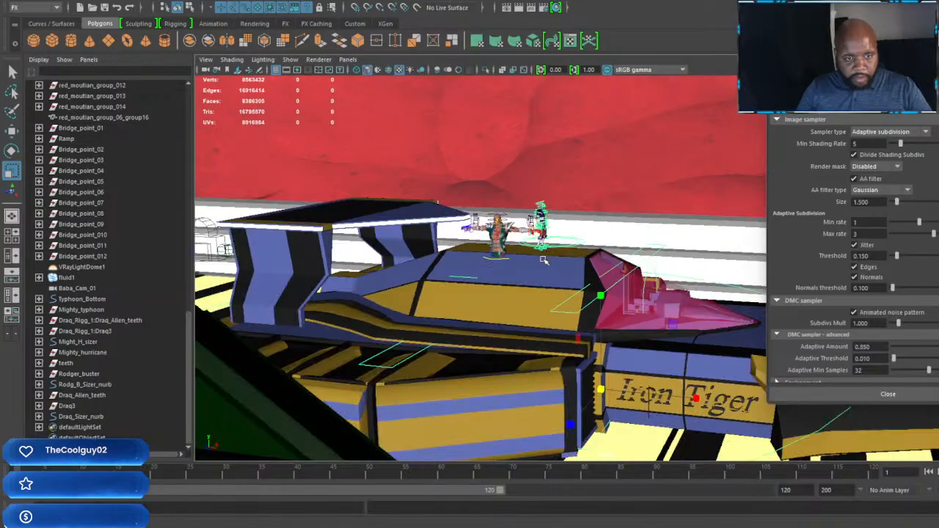
alt+drag(544, 260, 395, 253)
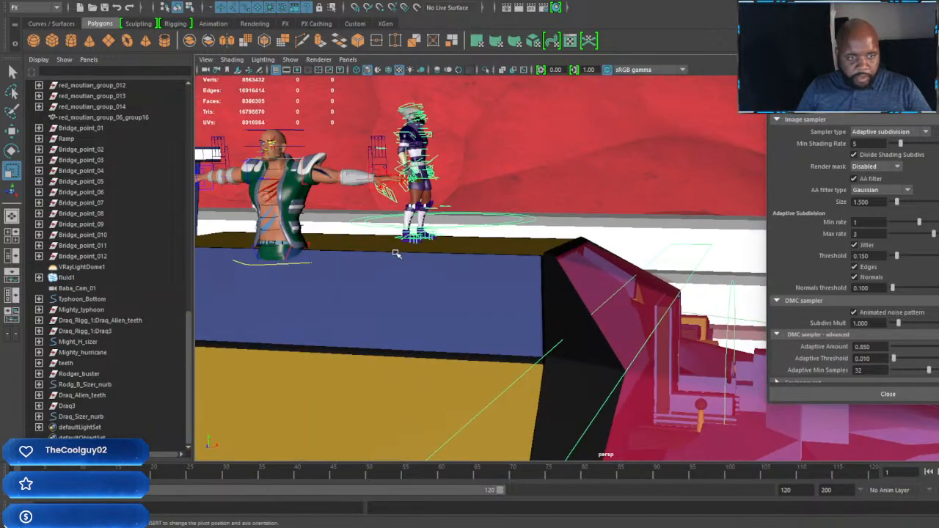
Step: Scale the helmeted racer up uniformly, move him toward the pink canopy, and adjust his height on the roof
click(526, 231)
drag(445, 219, 570, 250)
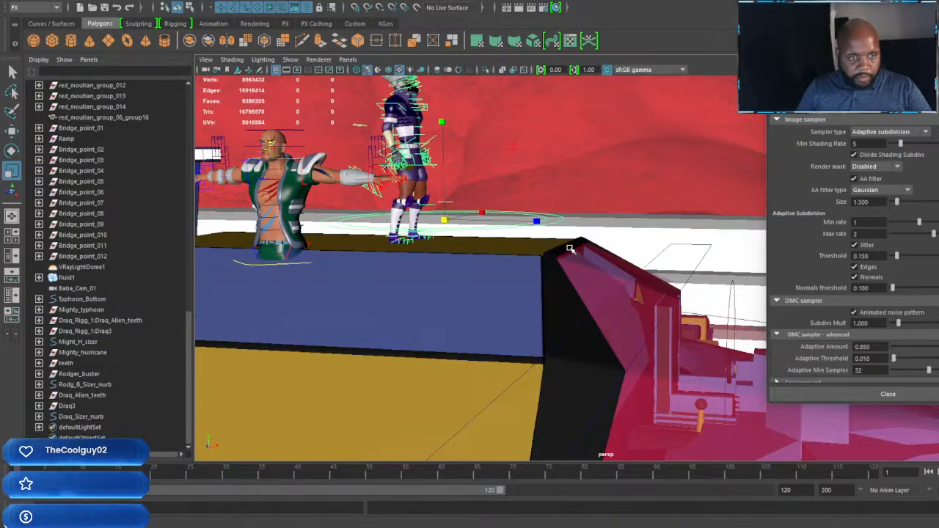
key(w)
drag(539, 221, 598, 221)
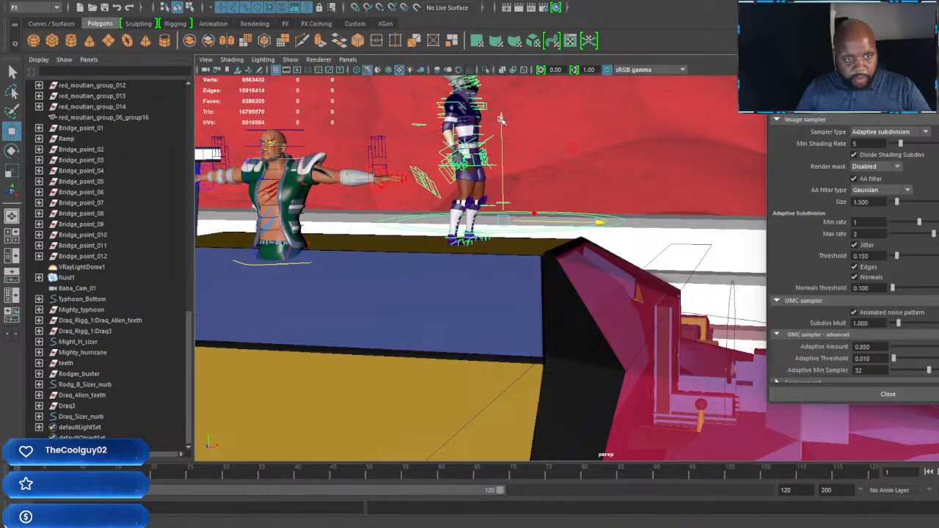
drag(501, 119, 504, 115)
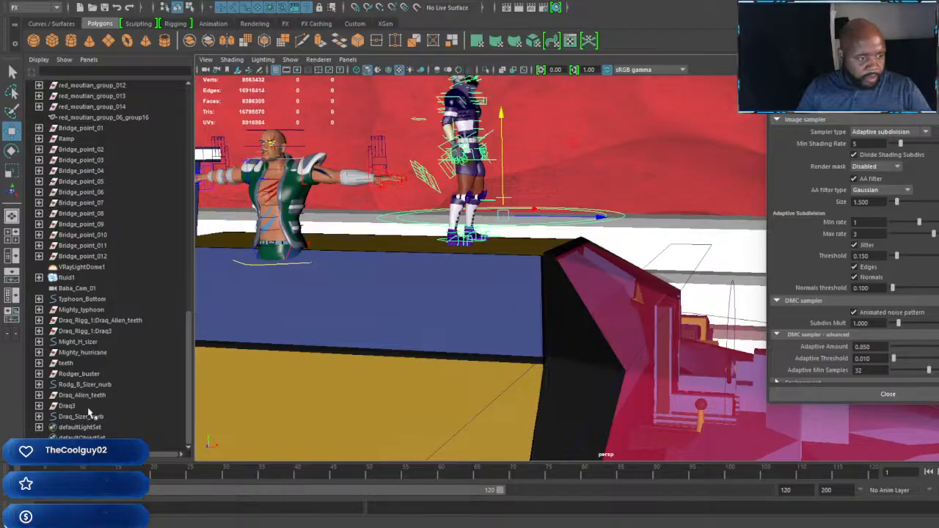
Step: Raise Rodger Buster until his feet stand on the blue-and-yellow machine's roof, and scale him down slightly with Rodg_B_Sizer_nurb
click(95, 384)
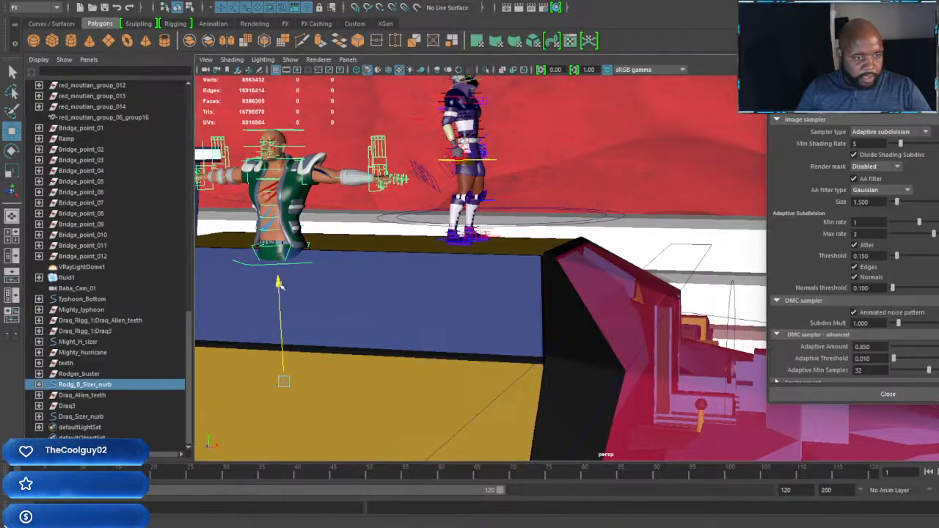
drag(279, 278, 258, 233)
alt+middle_drag(258, 233, 423, 244)
alt+drag(423, 243, 345, 368)
key(r)
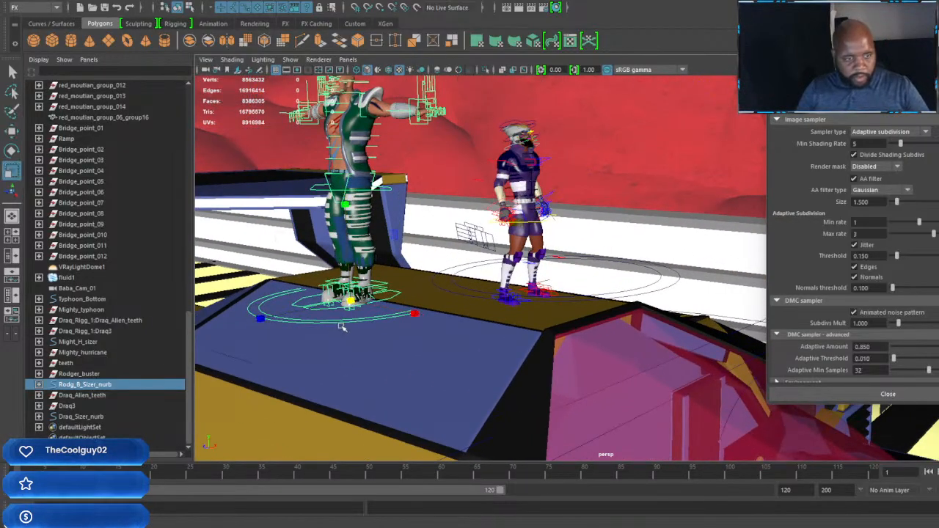
drag(351, 299, 299, 303)
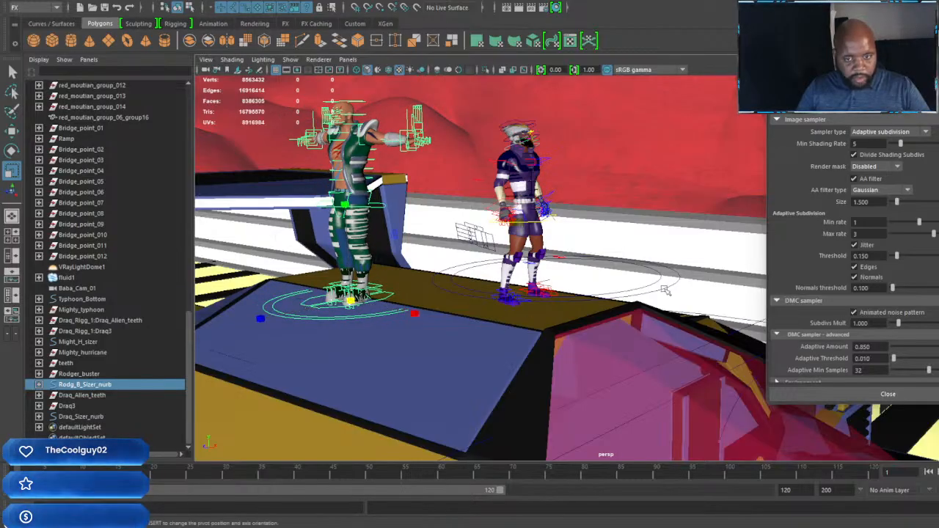
Step: Scale the helmeted racer down slightly to match Rodger Buster, and reselect Rodger Buster's sizer control
click(645, 293)
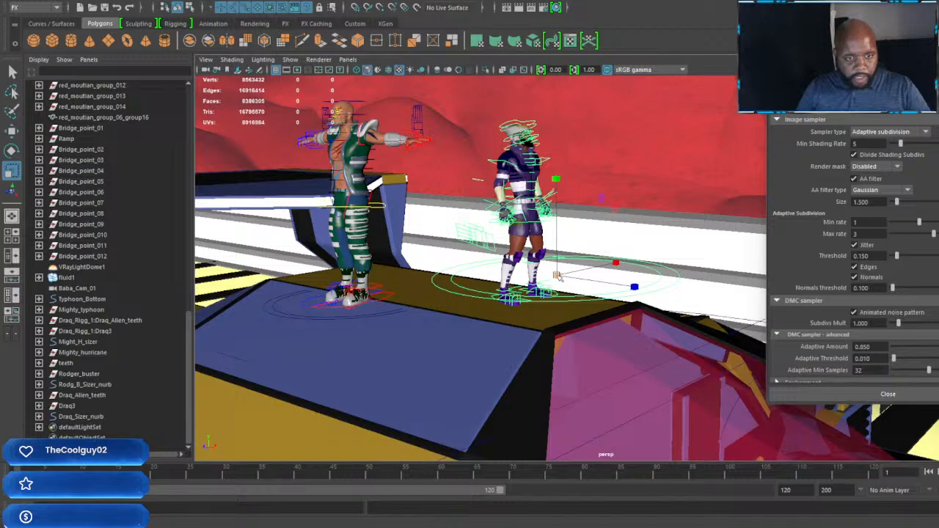
drag(558, 276, 550, 276)
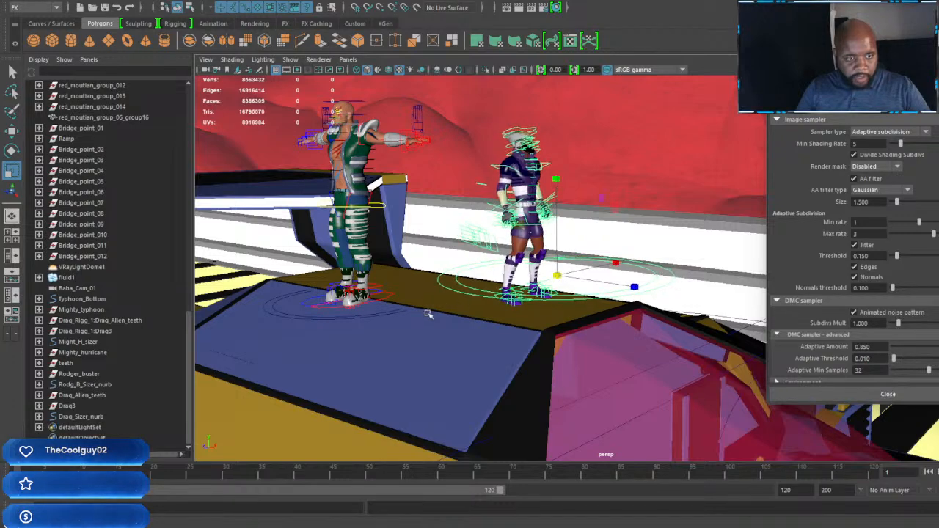
click(374, 301)
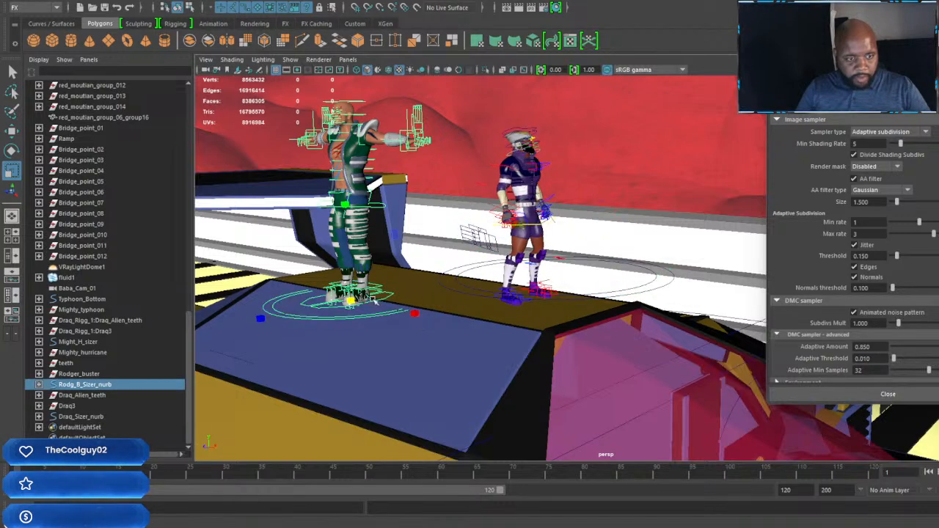
Step: Scale Rodger Buster up slightly with his sizer control and slide him sideways on the machine's roof beside the helmeted racer
drag(350, 301, 373, 304)
alt+middle_drag(372, 303, 938, 316)
mouse_move(358, 287)
alt+middle_down()
mouse_move(780, 349)
mouse_move(707, 339)
alt+middle_up()
alt+drag(707, 340, 554, 322)
scroll(603, 313, down, 5)
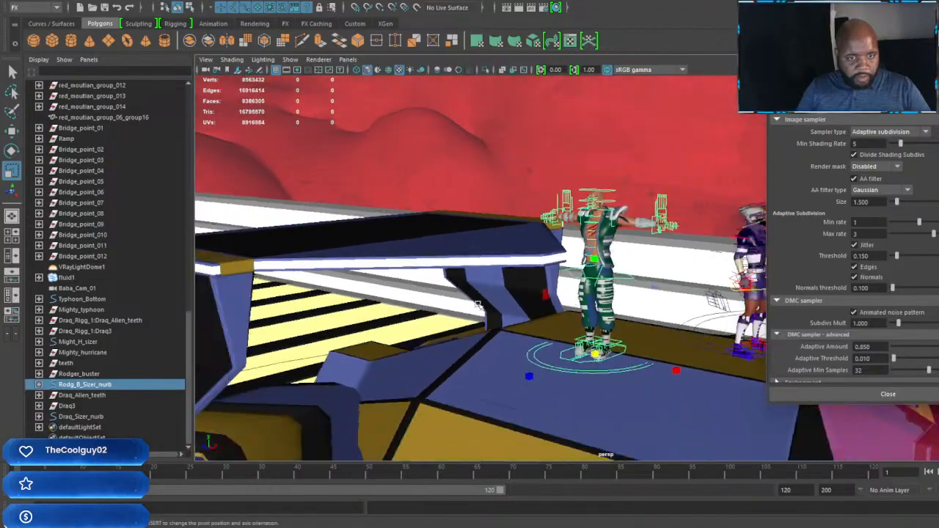
scroll(604, 315, up, 3)
alt+middle_drag(606, 322, 420, 324)
scroll(421, 323, up, 4)
alt+drag(409, 329, 624, 356)
scroll(518, 342, down, 4)
alt+middle_drag(625, 357, 287, 290)
key(w)
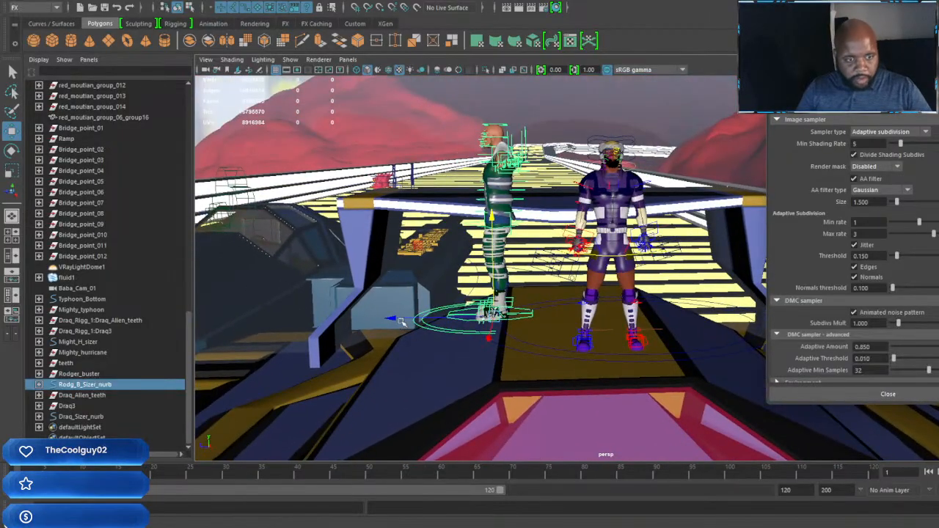
drag(391, 320, 671, 306)
alt+middle_drag(424, 317, 820, 332)
Step: Rotate Rodger Buster's left arm down to his side and shift its upper-arm control outward and slightly down
scroll(570, 291, up, 6)
alt+middle_drag(421, 193, 537, 280)
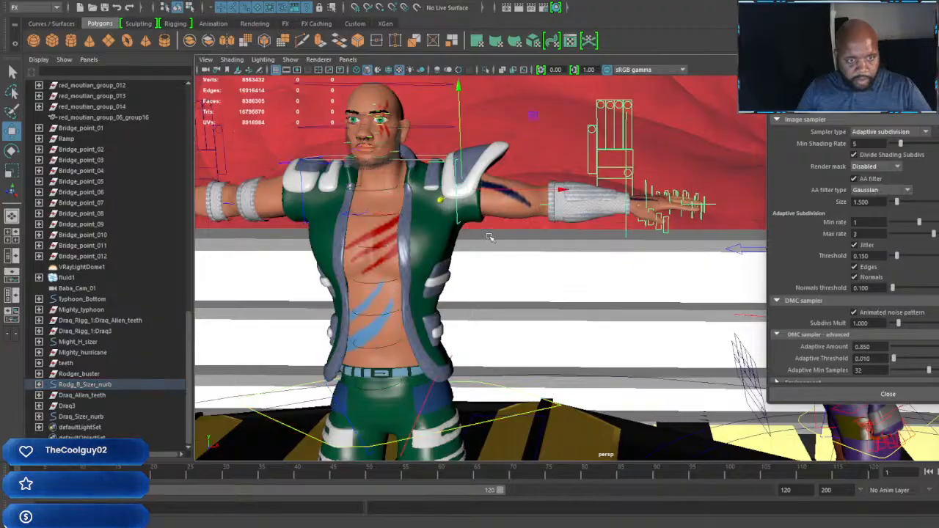
click(469, 216)
key(e)
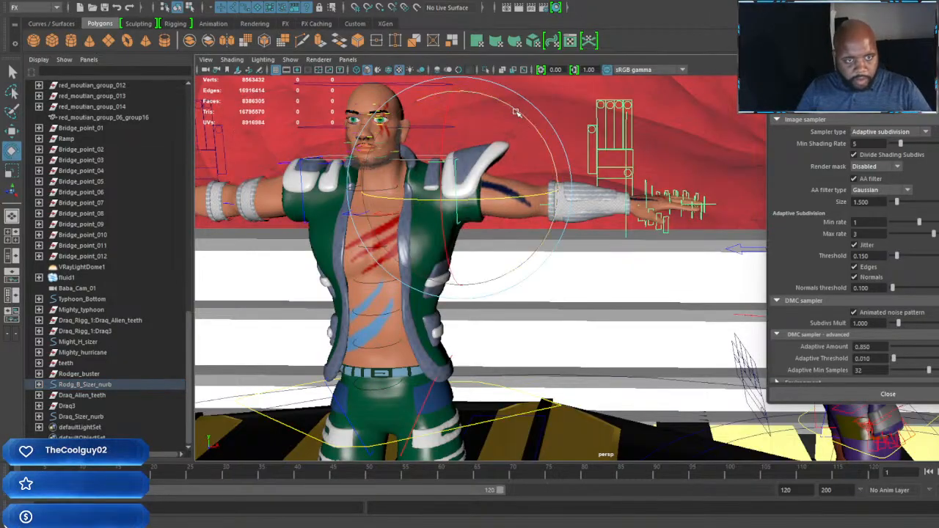
drag(513, 116, 526, 234)
key(w)
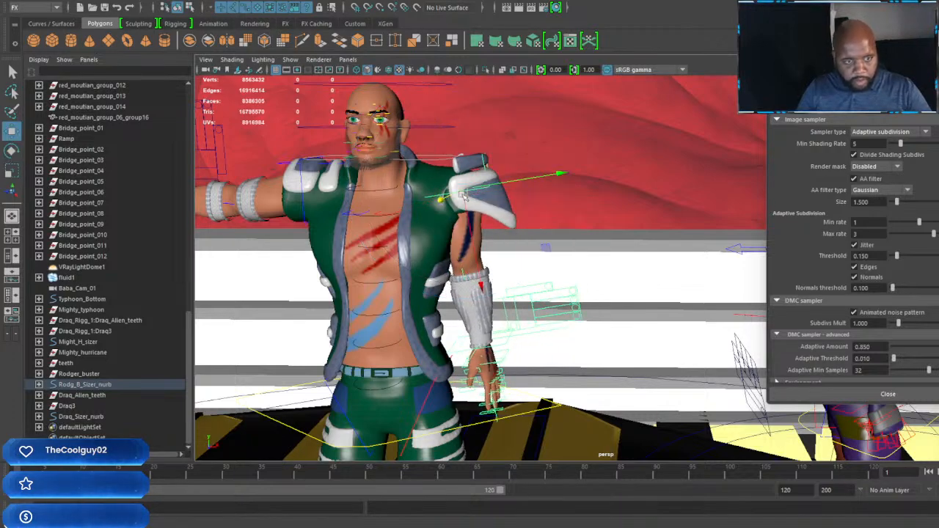
drag(463, 196, 475, 207)
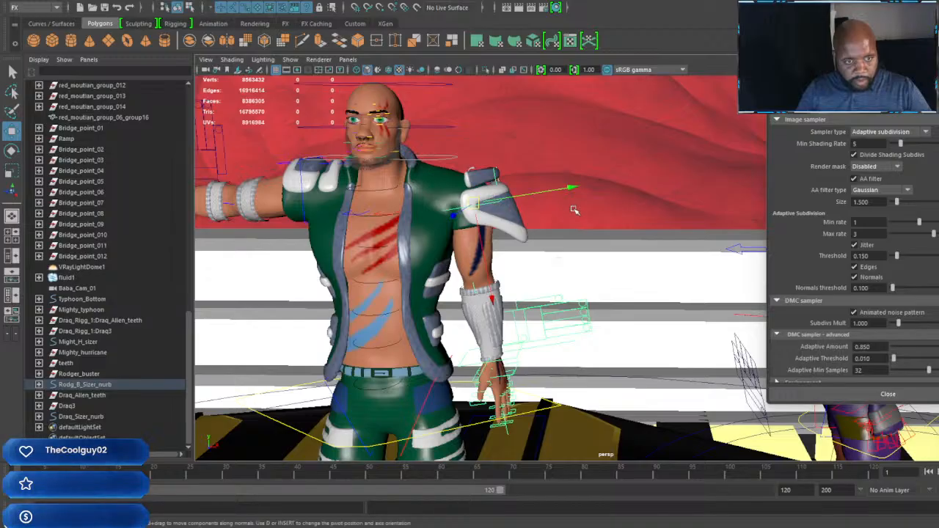
scroll(506, 199, down, 3)
scroll(506, 198, up, 3)
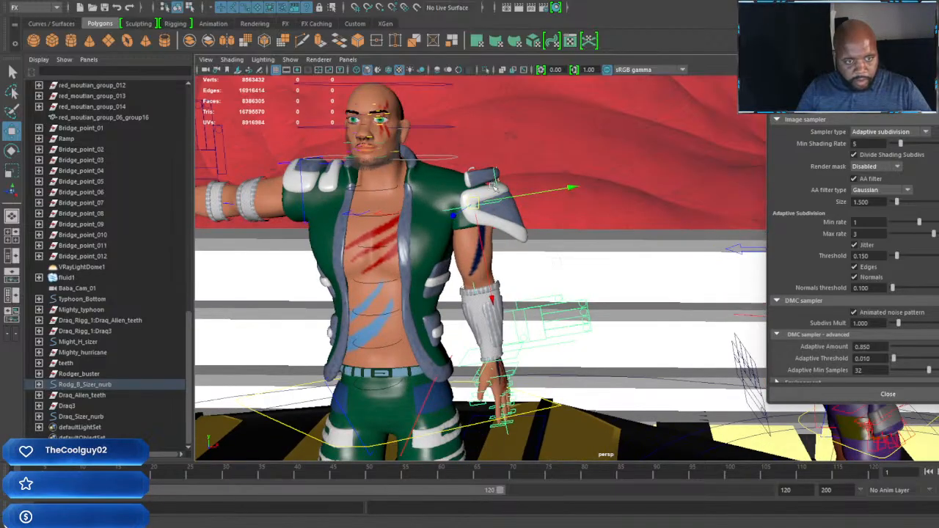
Step: Rotate Rodger Buster's left shoulder pad upward and reposition it on top of the shoulder
click(505, 183)
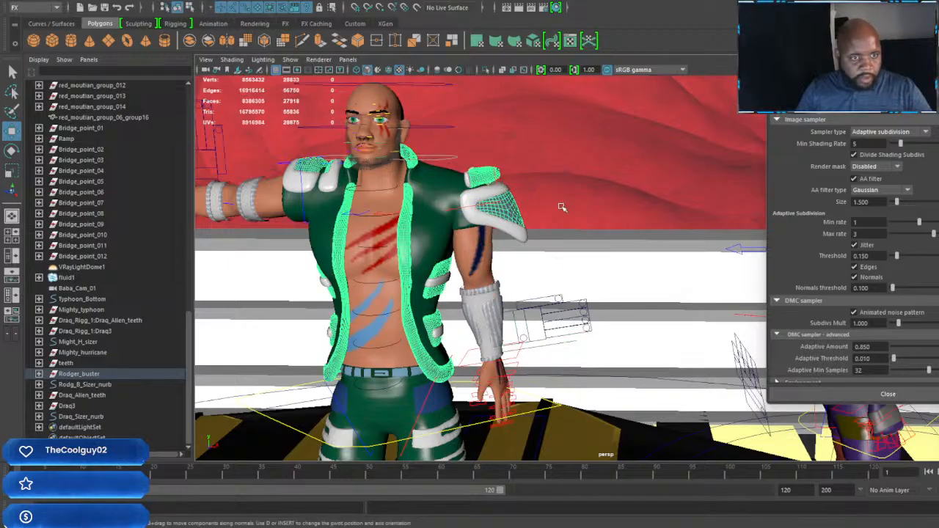
click(513, 201)
scroll(512, 201, down, 3)
scroll(512, 201, up, 3)
key(e)
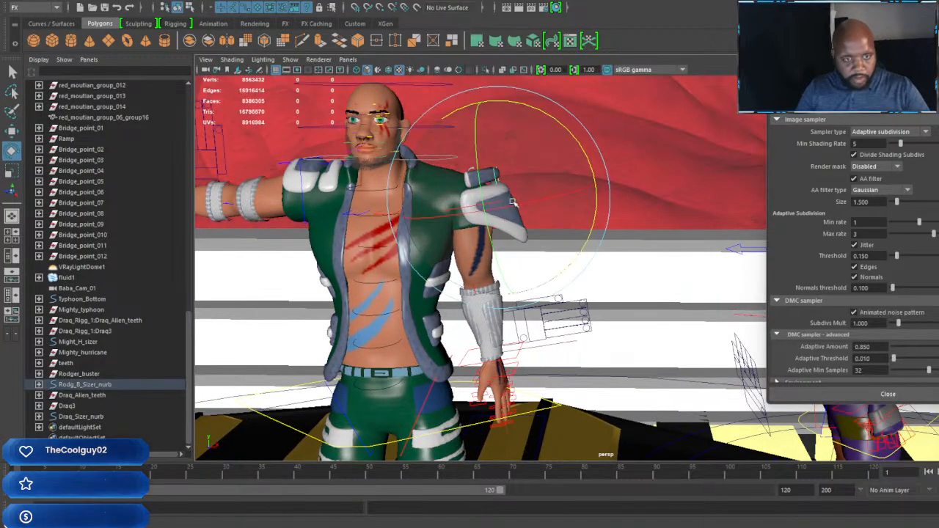
drag(569, 131, 473, 114)
key(w)
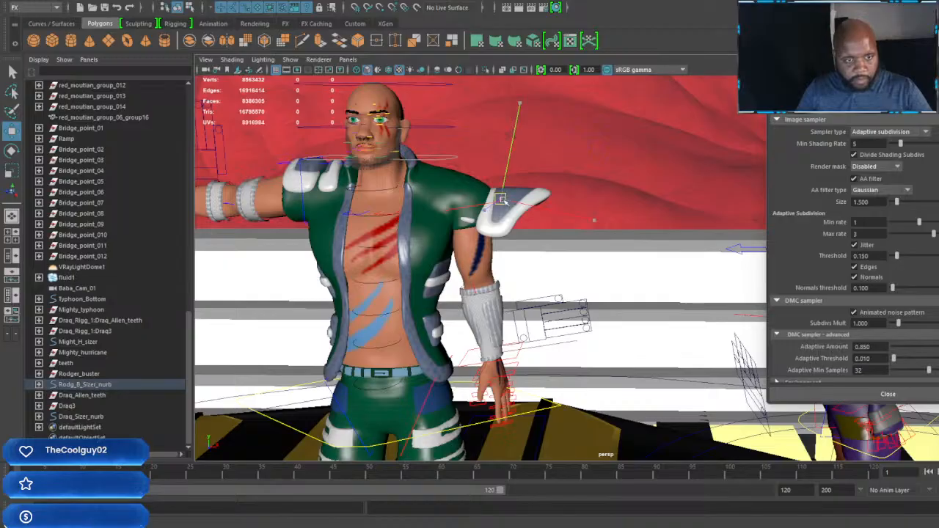
drag(502, 199, 470, 165)
Step: Shift the left shoulder pad from a side view to sit over the shoulder, and fine-tune its height
alt+drag(494, 197, 394, 199)
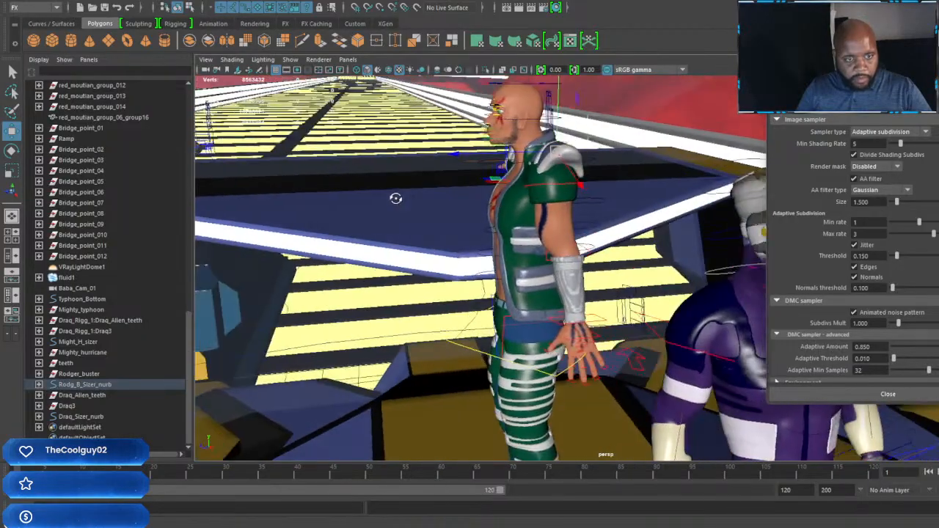
alt+right_drag(394, 199, 474, 197)
alt+middle_drag(515, 150, 590, 249)
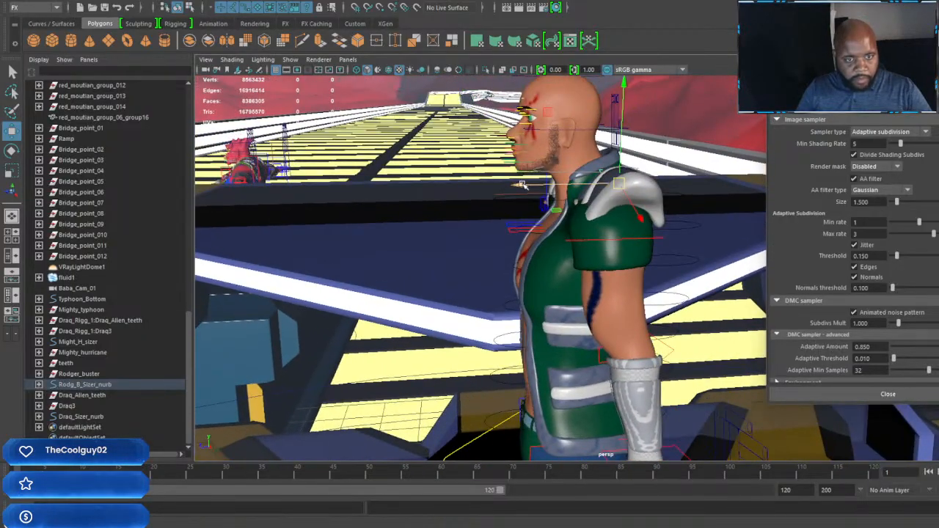
drag(521, 184, 637, 213)
alt+middle_drag(448, 199, 614, 209)
alt+drag(609, 220, 590, 194)
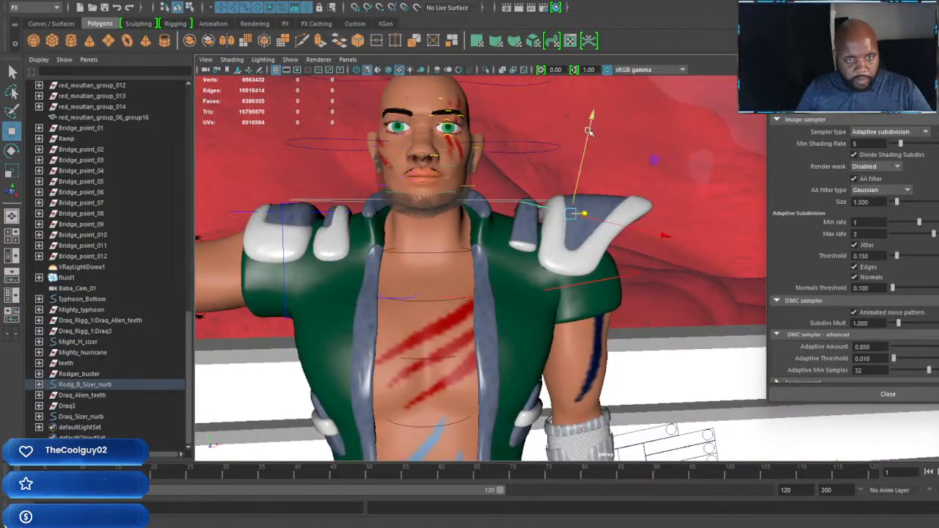
drag(592, 117, 592, 126)
Step: Rotate Rodger Buster's right arm down to his side and move its upper-arm control slightly lower
alt+middle_drag(335, 231, 533, 235)
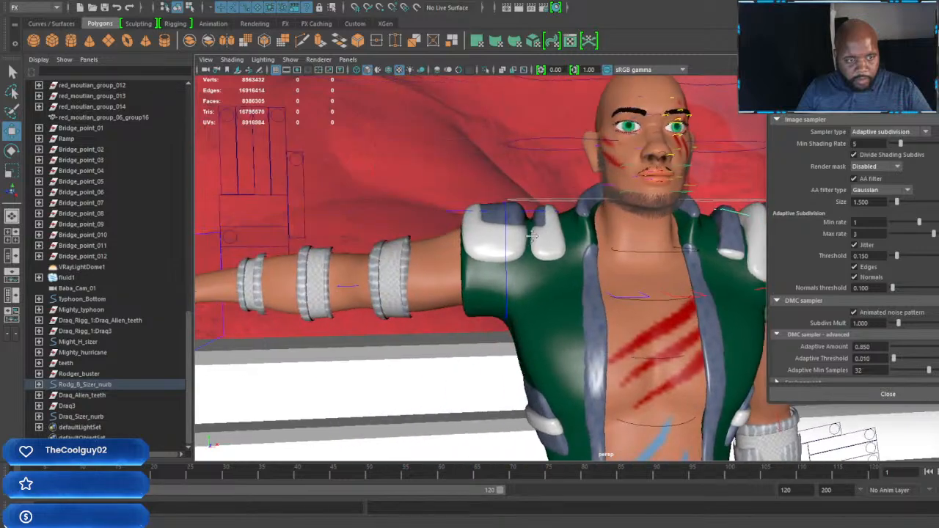
click(505, 315)
key(e)
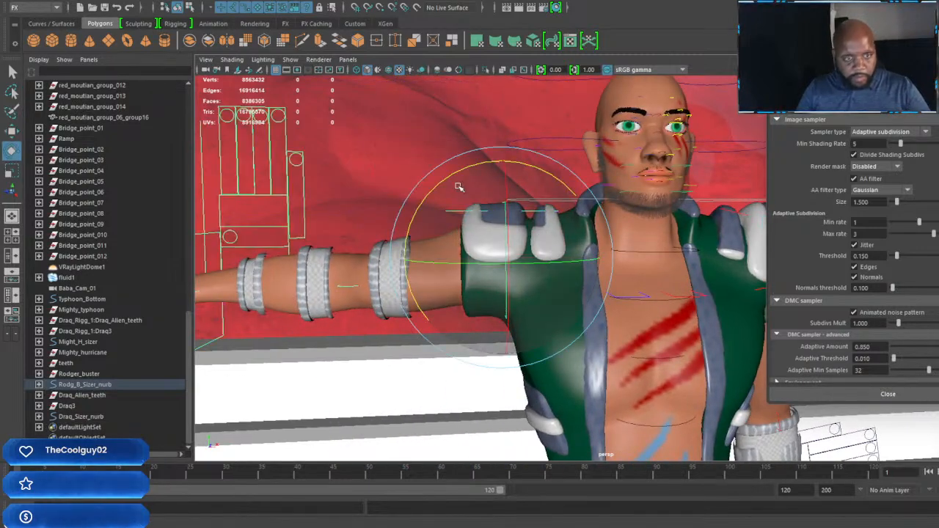
drag(457, 171, 415, 270)
key(w)
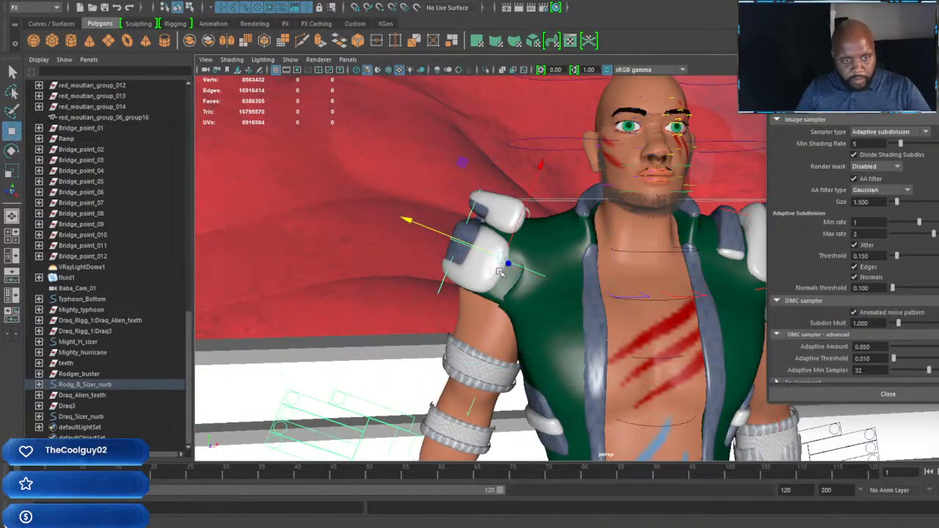
drag(505, 259, 485, 289)
alt+drag(573, 303, 522, 286)
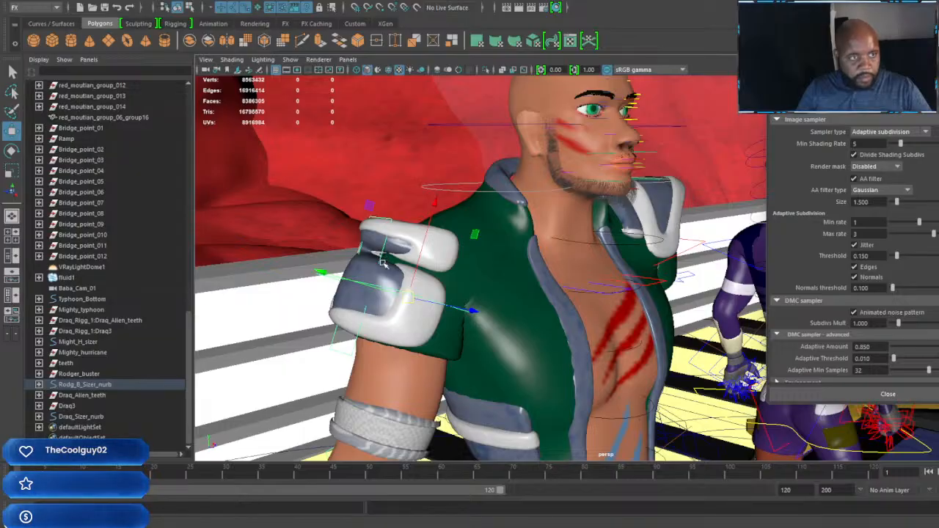
Step: Rotate Rodger Buster's right shoulder pad level and place it on the shoulder, shifted slightly back and up
scroll(465, 276, down, 5)
alt+drag(508, 280, 418, 275)
scroll(417, 276, up, 5)
key(e)
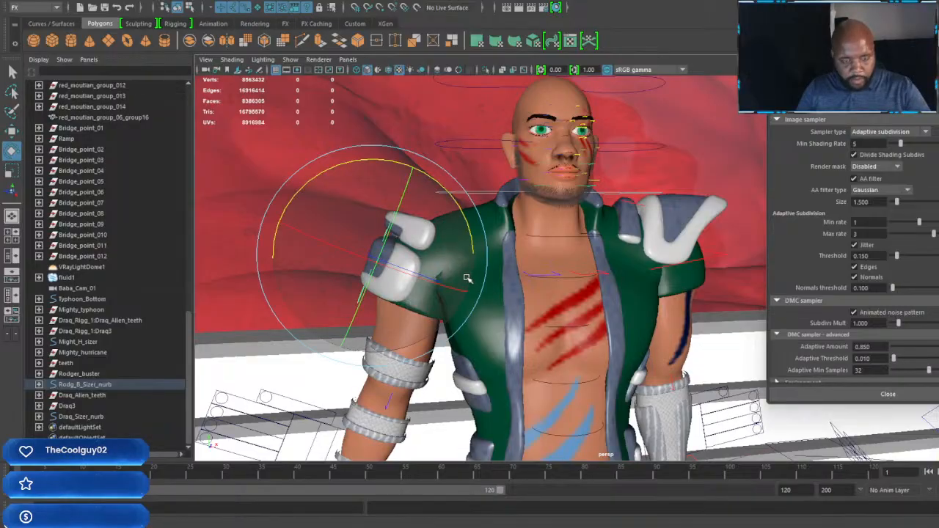
drag(438, 190, 448, 273)
key(w)
drag(376, 257, 605, 228)
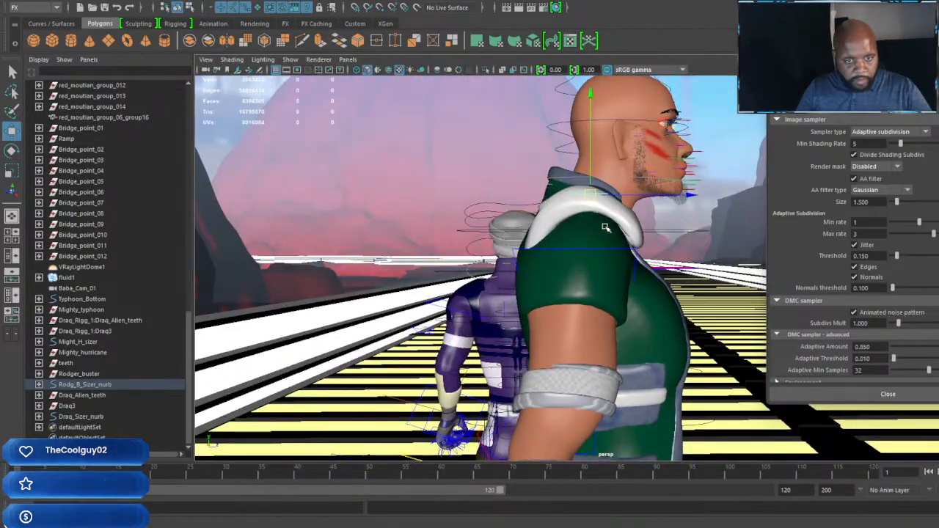
drag(687, 197, 679, 197)
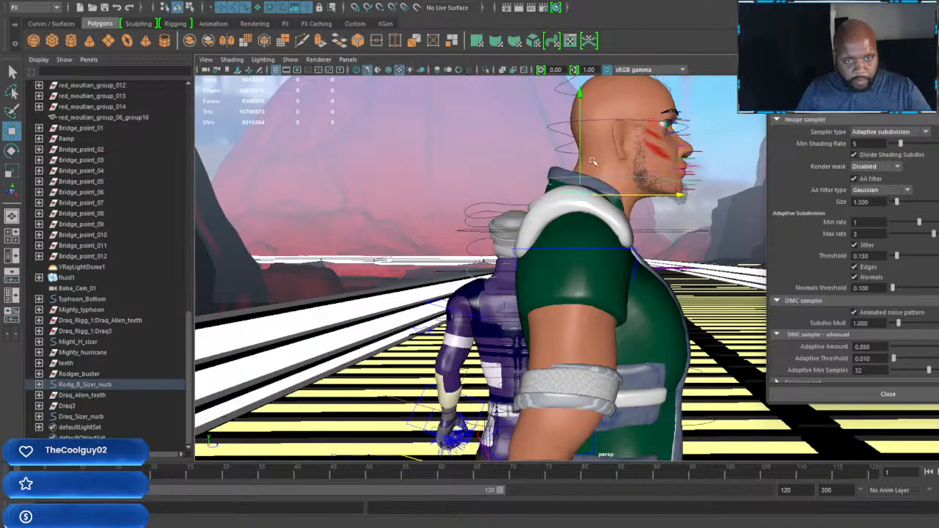
drag(580, 100, 580, 96)
Step: Rotate Rodger Buster's right upper-arm control slightly and lower the arm a little at the shoulder
scroll(580, 97, down, 5)
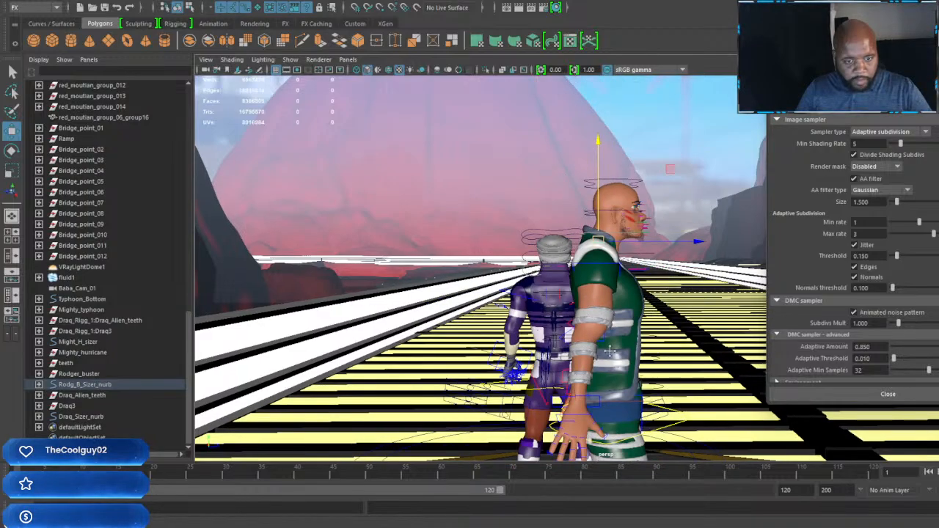
scroll(593, 366, up, 3)
alt+middle_drag(593, 396, 593, 255)
alt+drag(593, 255, 477, 200)
click(498, 210)
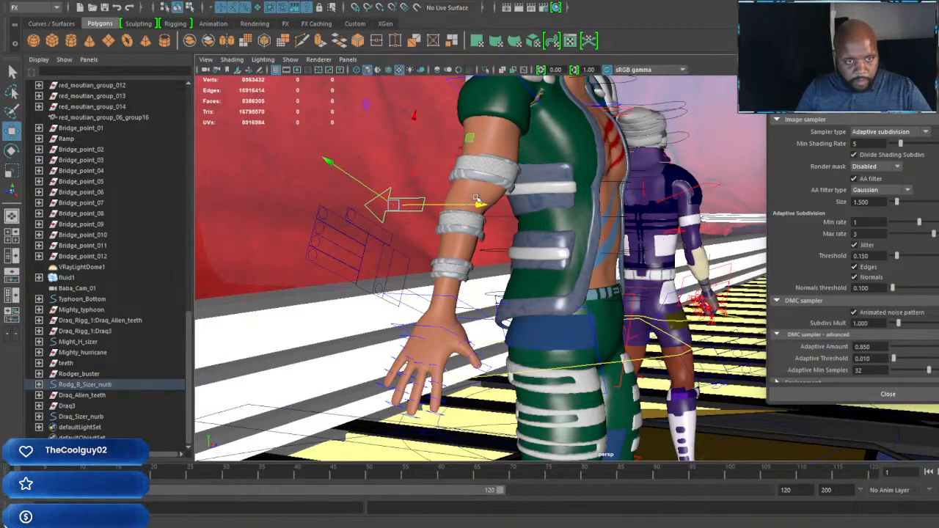
alt+drag(541, 220, 540, 292)
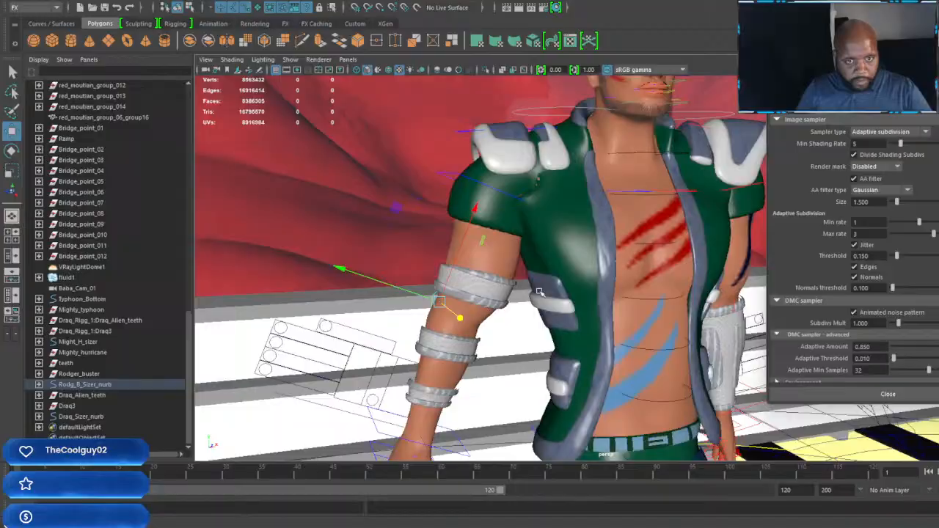
click(457, 174)
key(e)
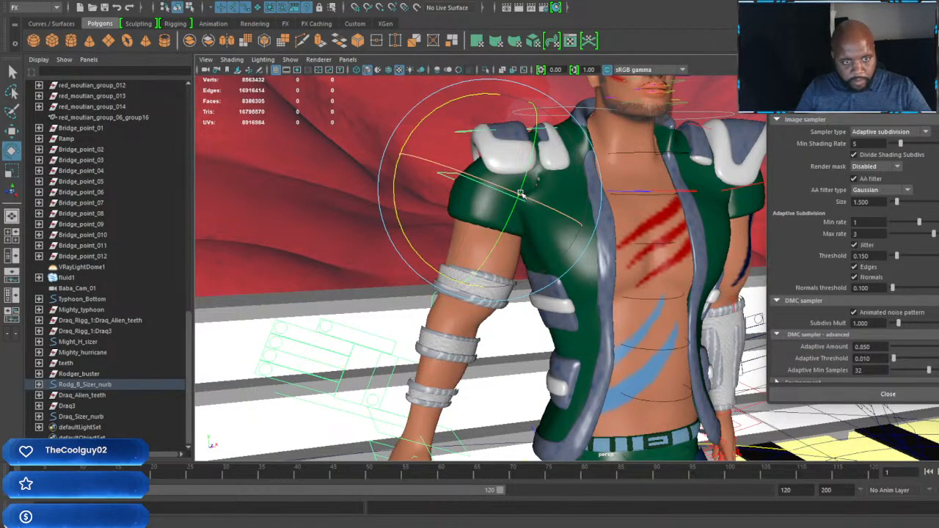
drag(536, 200, 529, 198)
key(w)
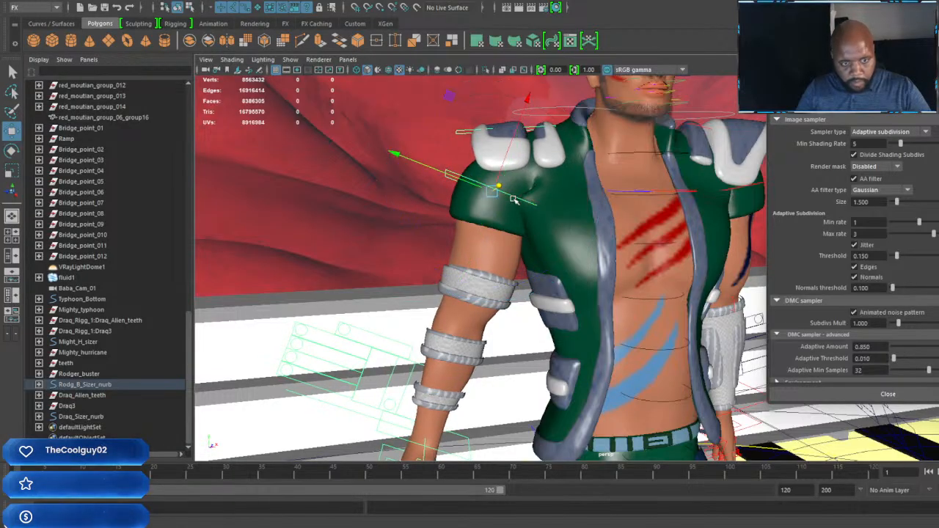
drag(527, 100, 525, 111)
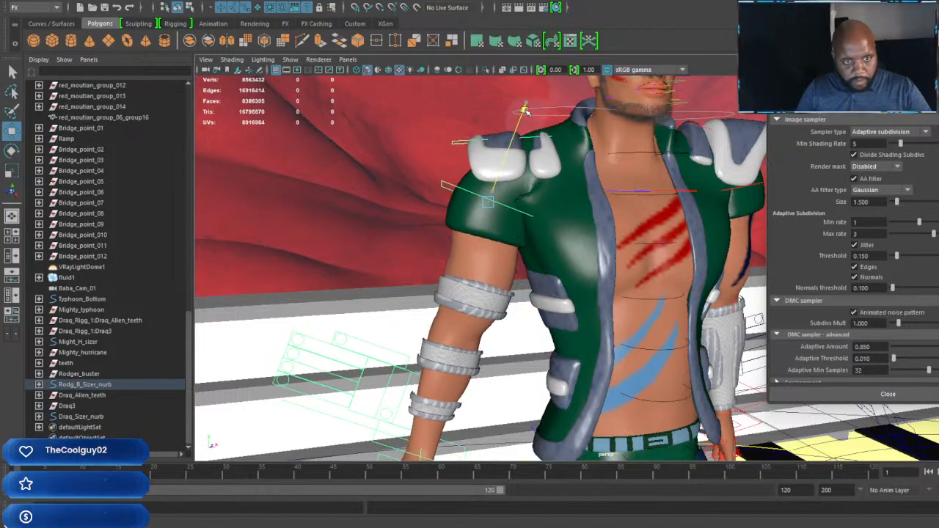
Step: Rotate the right shoulder pad level as seen from the side, then shift it back and slightly up on the shoulder
alt+drag(514, 190, 574, 233)
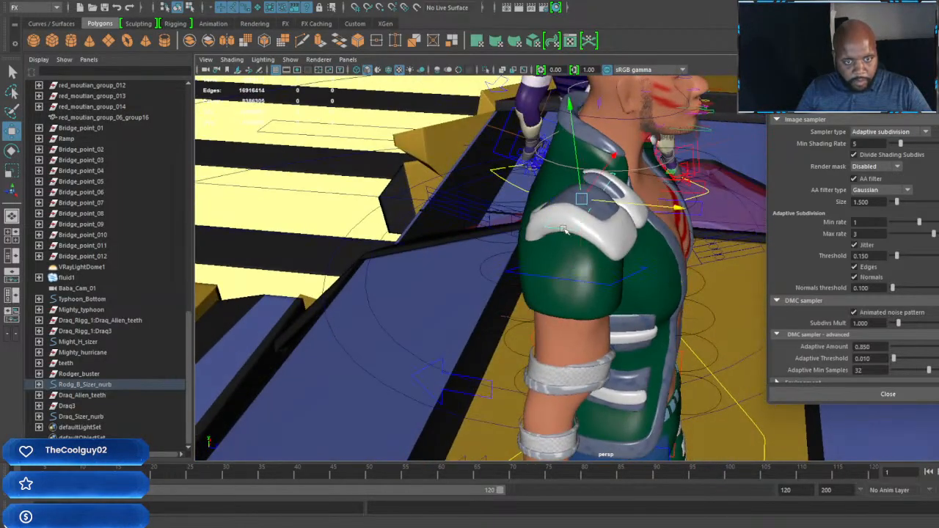
key(e)
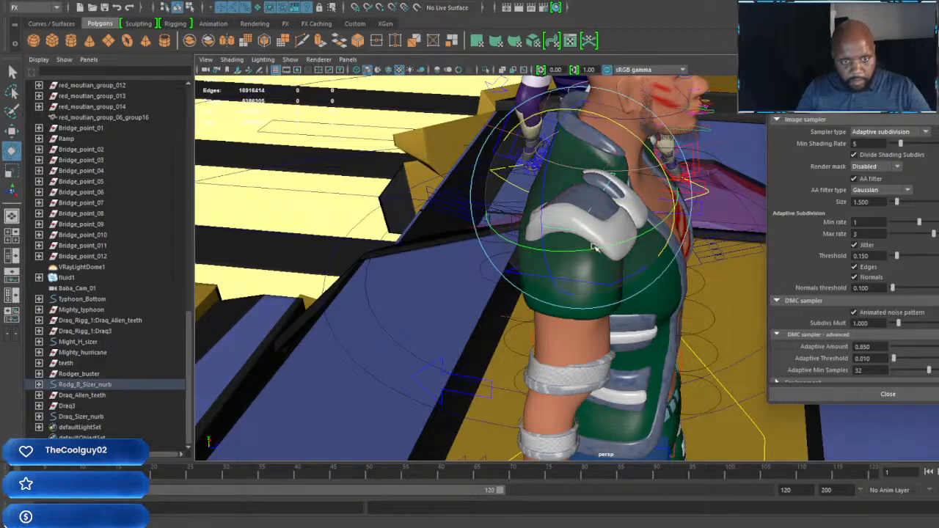
drag(595, 247, 570, 210)
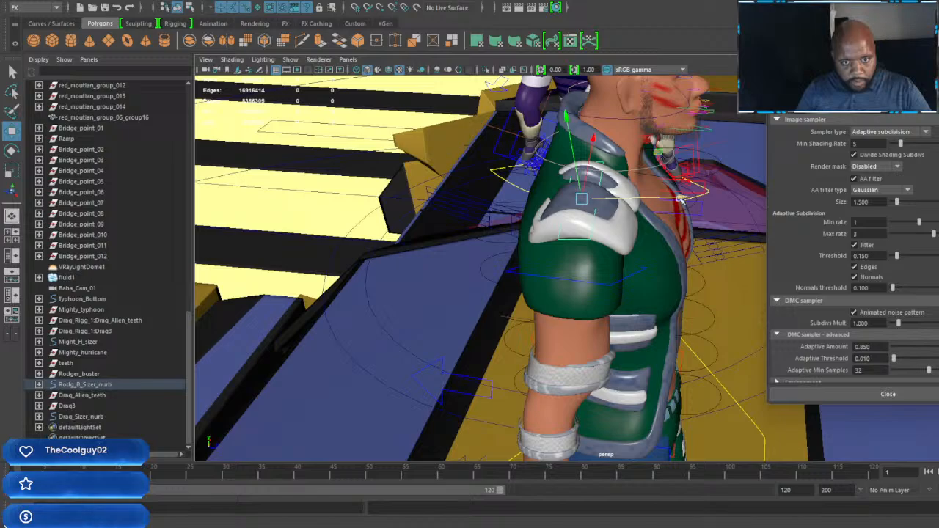
drag(681, 197, 667, 198)
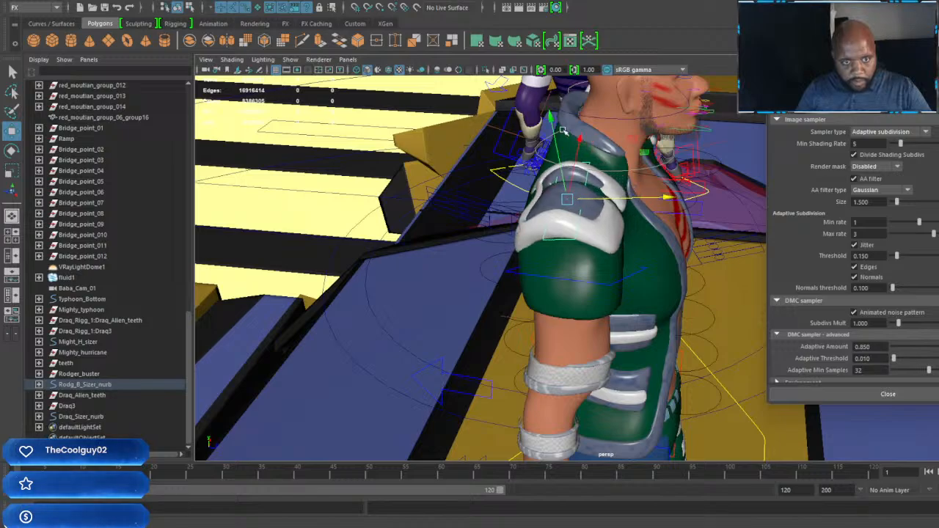
drag(552, 120, 551, 115)
Step: Rotate Rodger Buster's right hand control so the hand hangs straight down beside his thigh
alt+drag(624, 192, 460, 173)
scroll(587, 239, down, 3)
alt+drag(587, 246, 632, 201)
alt+middle_drag(498, 360, 585, 236)
scroll(586, 236, up, 1)
alt+drag(522, 299, 500, 317)
click(503, 314)
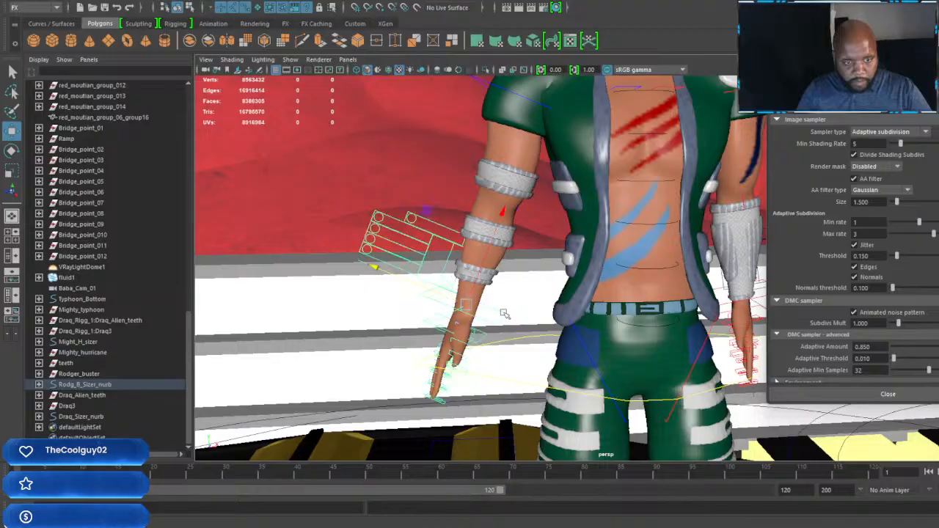
key(e)
drag(546, 261, 646, 232)
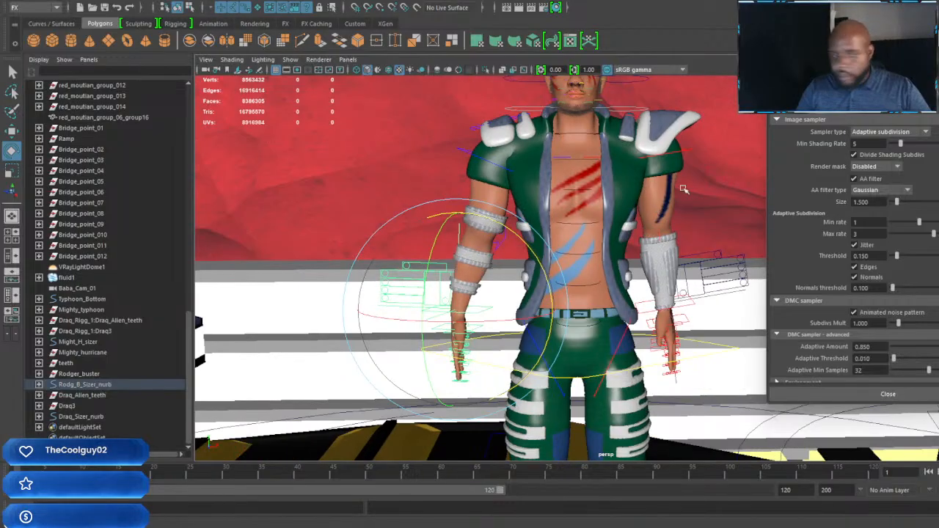
Step: Move Rodger Buster's left upper-arm control slightly outward and down so the arm hangs farther from the torso
click(689, 150)
key(w)
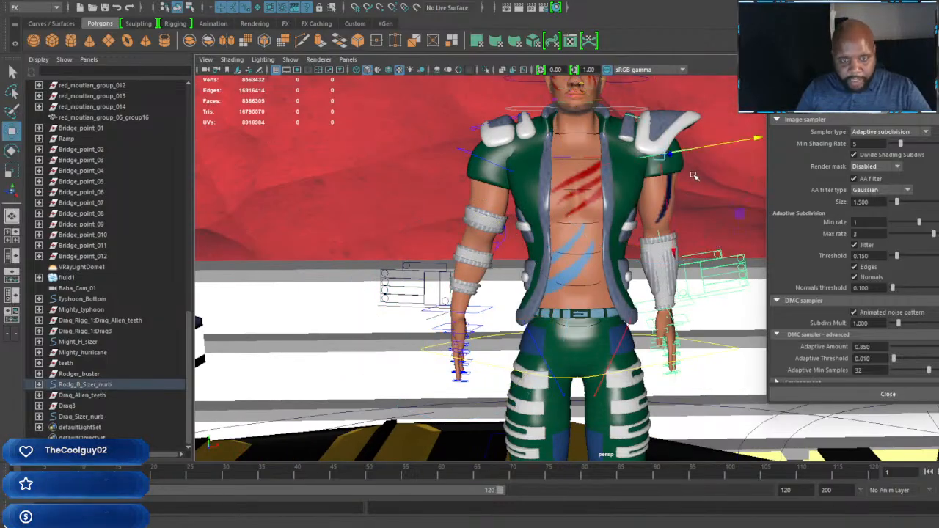
alt+middle_drag(694, 176, 569, 175)
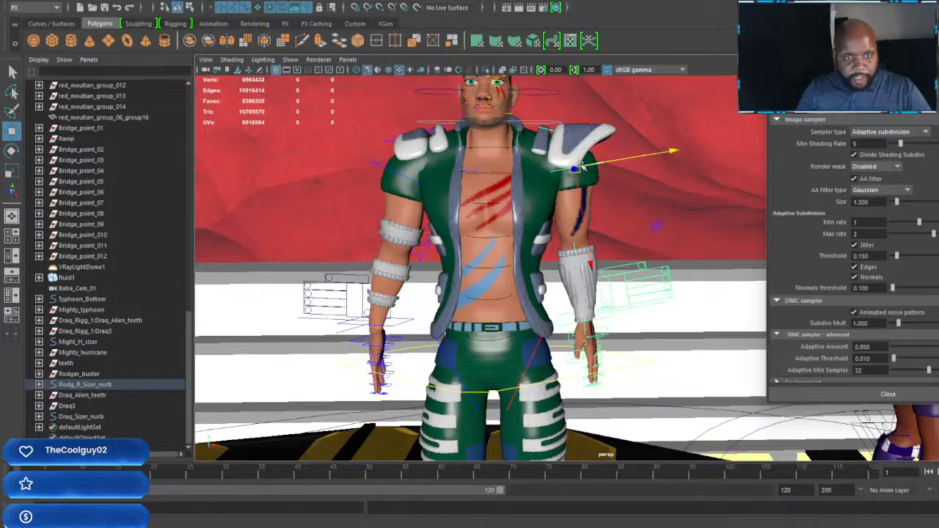
drag(579, 167, 587, 172)
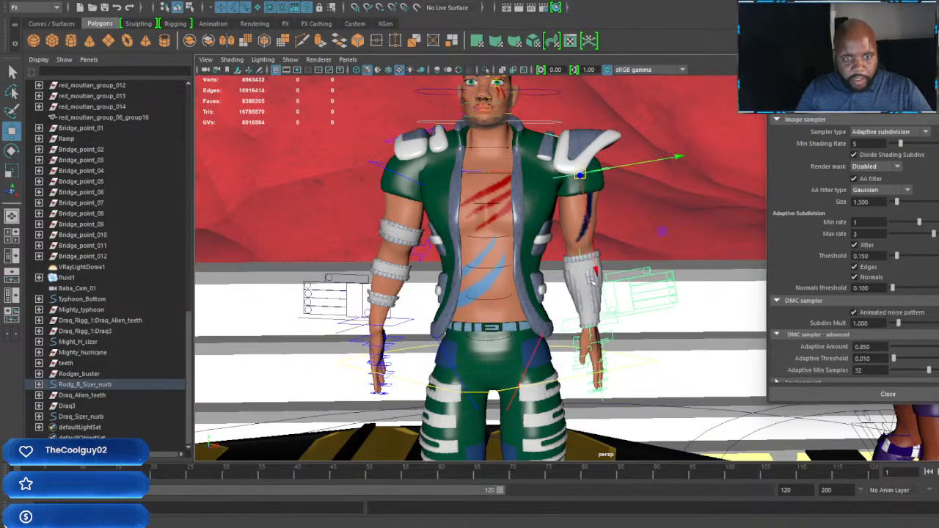
Step: Lower Rodger Buster's left upper-arm control slightly and nudge it in toward the torso
drag(596, 273, 597, 279)
scroll(597, 276, up, 5)
alt+middle_drag(615, 139, 656, 257)
alt+drag(664, 257, 540, 256)
drag(703, 242, 699, 240)
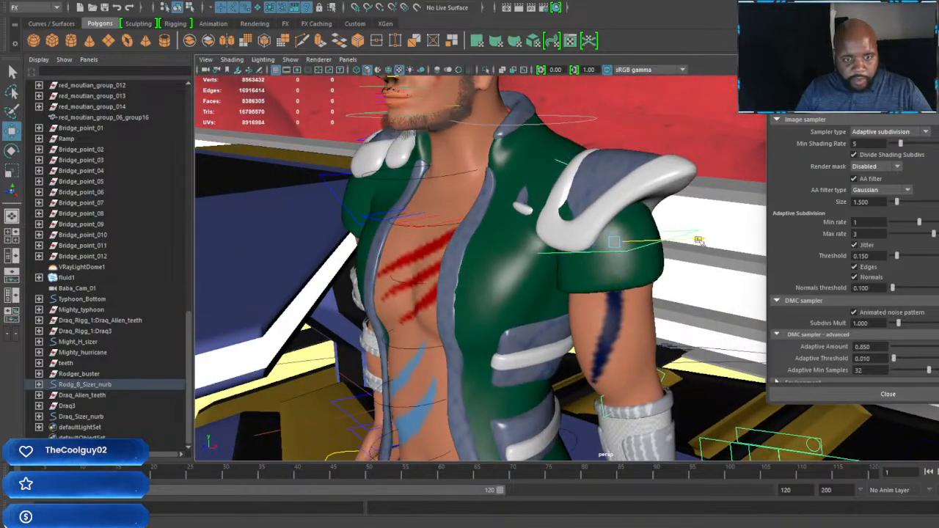
Step: Shift Rodger Buster's left shoulder pad inward toward the neck and fine-tune its height on the shoulder
click(565, 148)
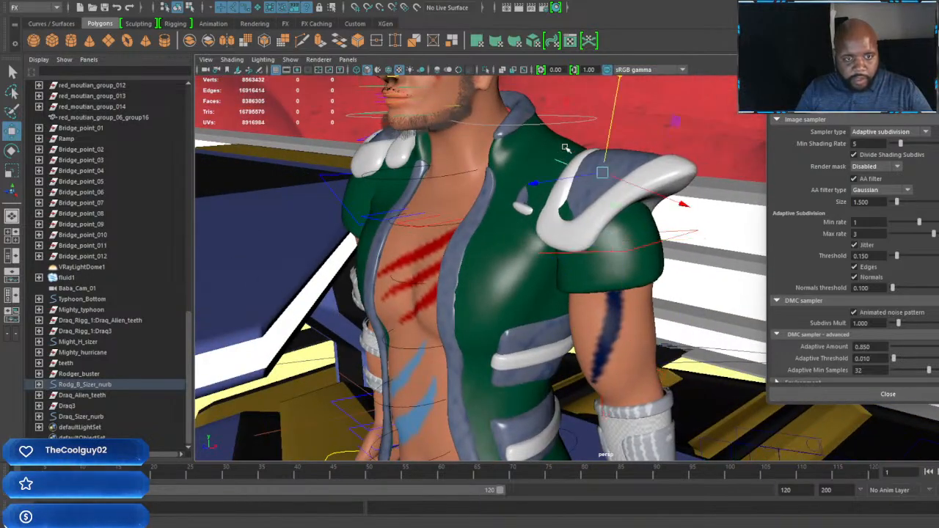
drag(616, 102, 671, 134)
drag(685, 181, 666, 178)
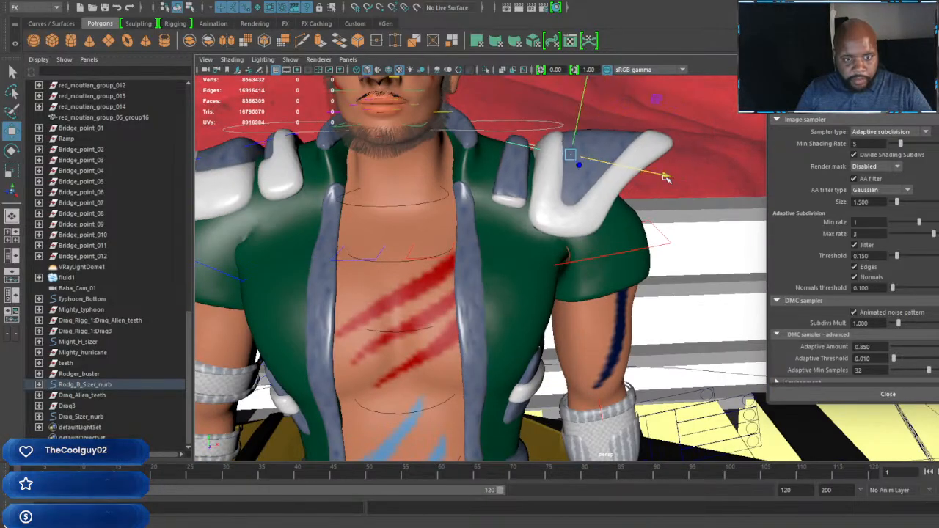
drag(585, 96, 585, 99)
alt+right_drag(586, 98, 506, 132)
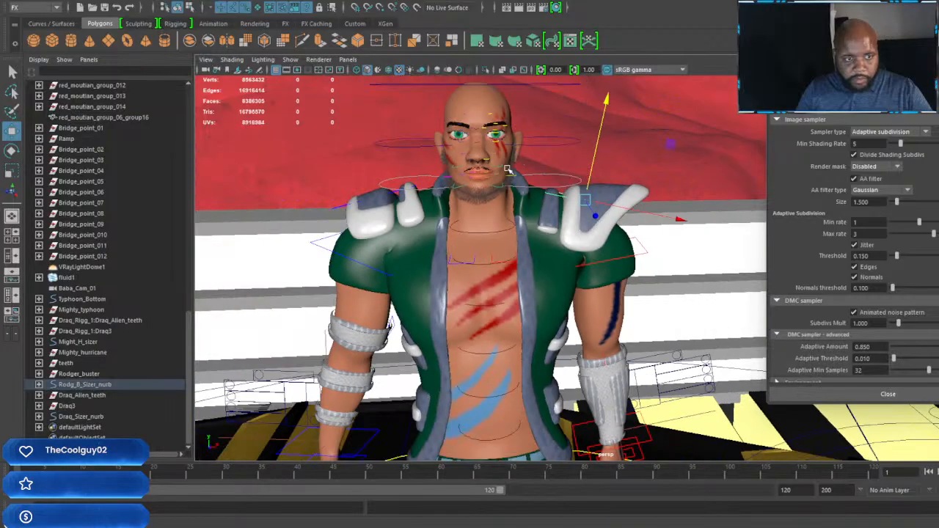
Step: Select Rodger Buster's sizer curve and move the whole character off the Iron Tiger toward the blue #23 vehicle
alt+middle_drag(506, 132, 645, 95)
alt+drag(586, 212, 553, 197)
alt+right_drag(553, 197, 477, 220)
alt+drag(565, 396, 576, 418)
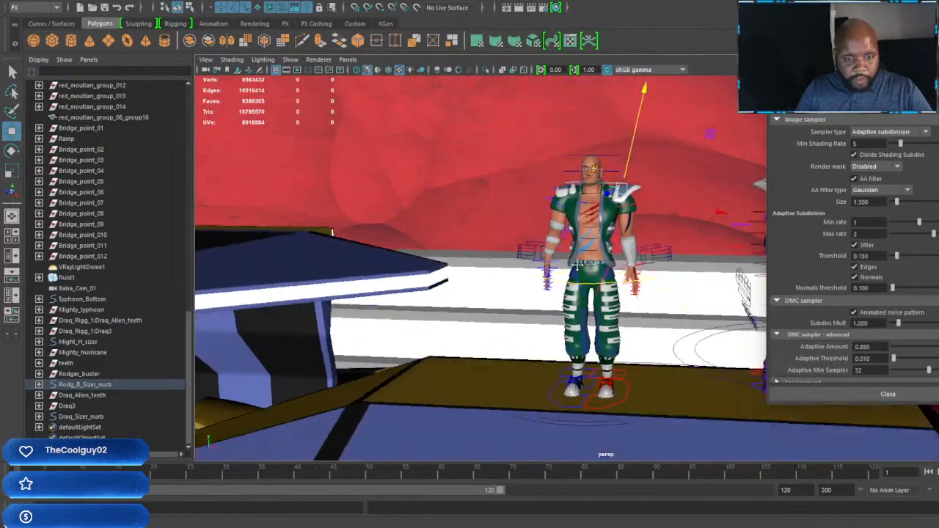
alt+middle_drag(587, 447, 547, 367)
alt+drag(547, 367, 545, 352)
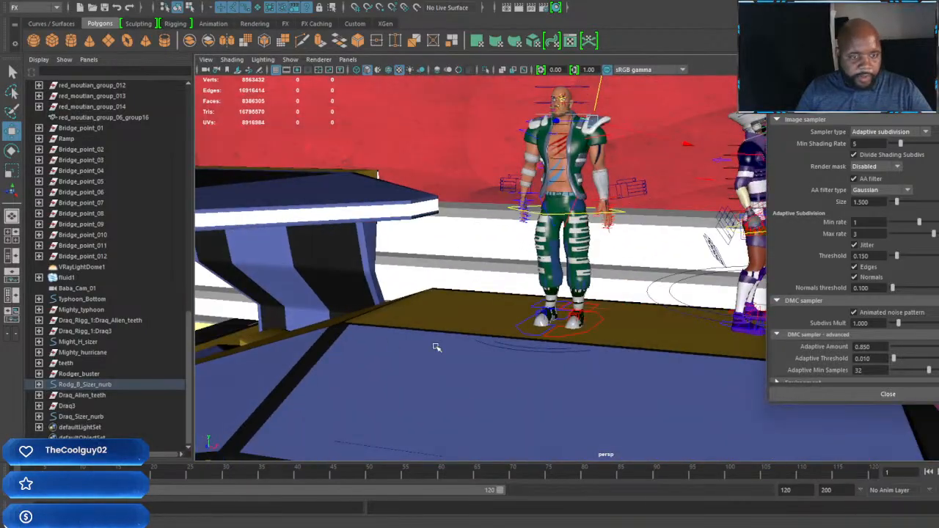
click(91, 385)
alt+right_drag(546, 323, 408, 330)
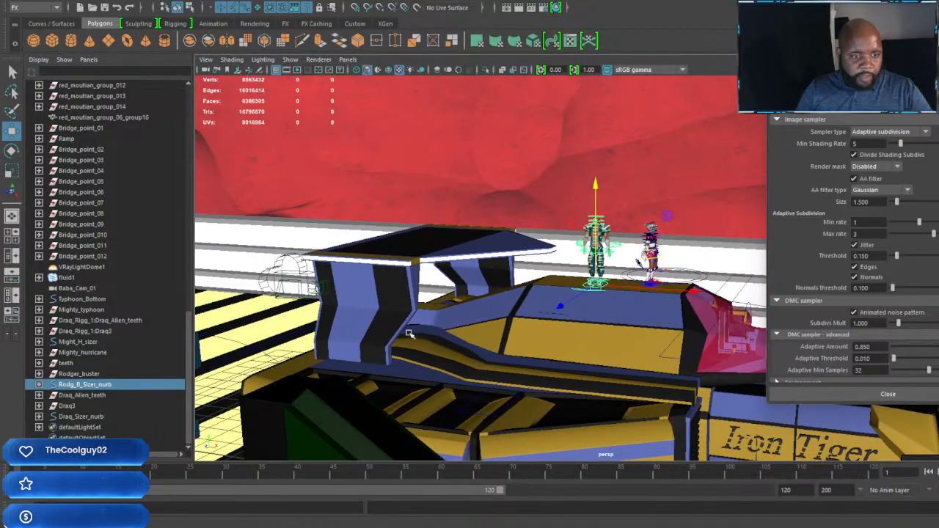
alt+middle_drag(409, 330, 538, 336)
alt+drag(572, 334, 651, 323)
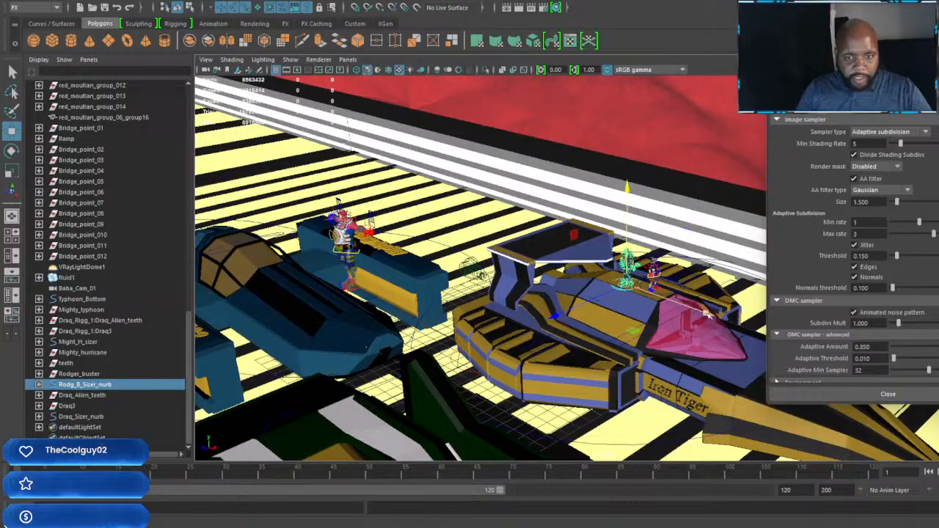
alt+drag(443, 249, 486, 254)
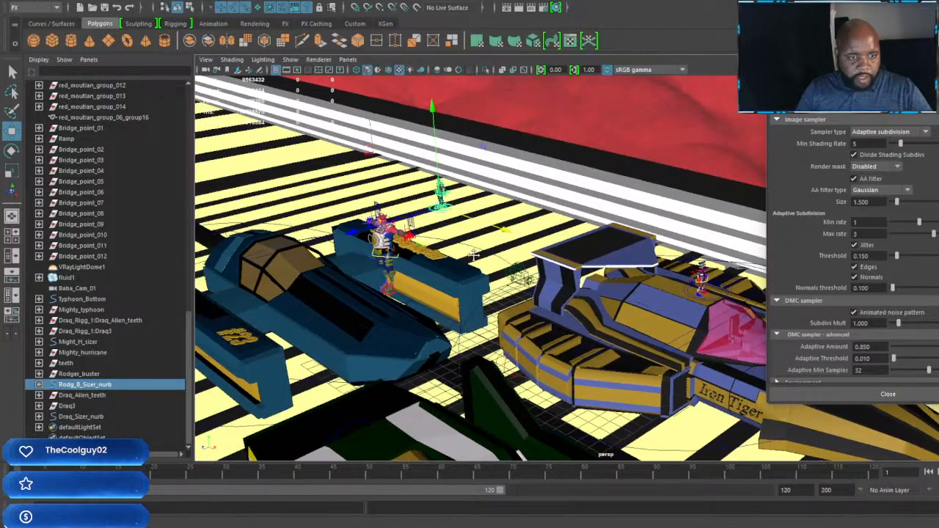
alt+right_drag(485, 253, 518, 269)
alt+drag(470, 268, 555, 264)
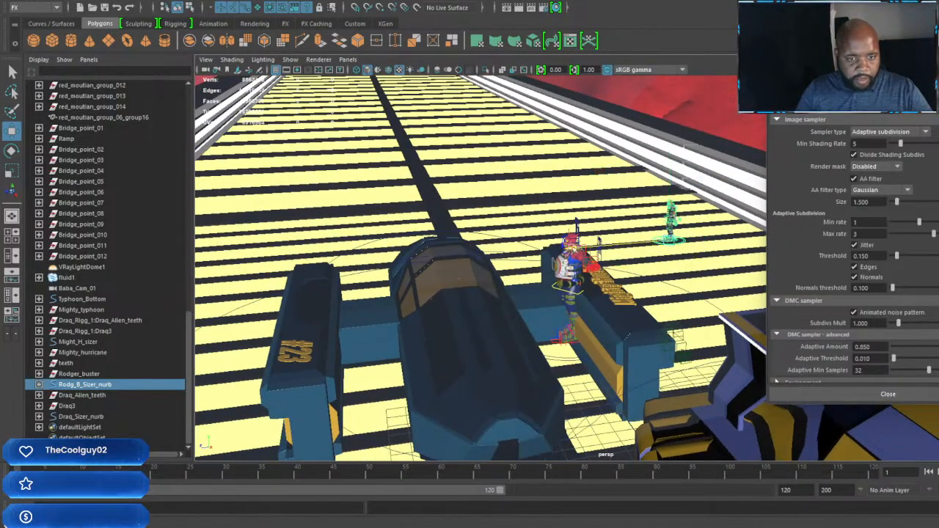
Step: Position Rodger Buster beside Draq over the blue #23 vehicle and lower him until his feet rest on its body
alt+drag(352, 254, 550, 296)
alt+right_drag(550, 296, 413, 331)
alt+middle_drag(413, 331, 581, 305)
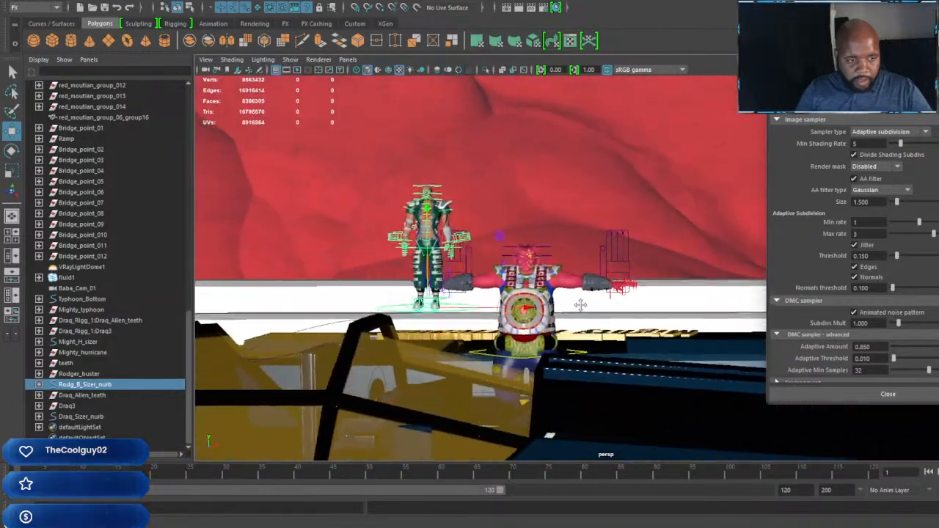
alt+drag(580, 305, 608, 319)
drag(541, 334, 732, 346)
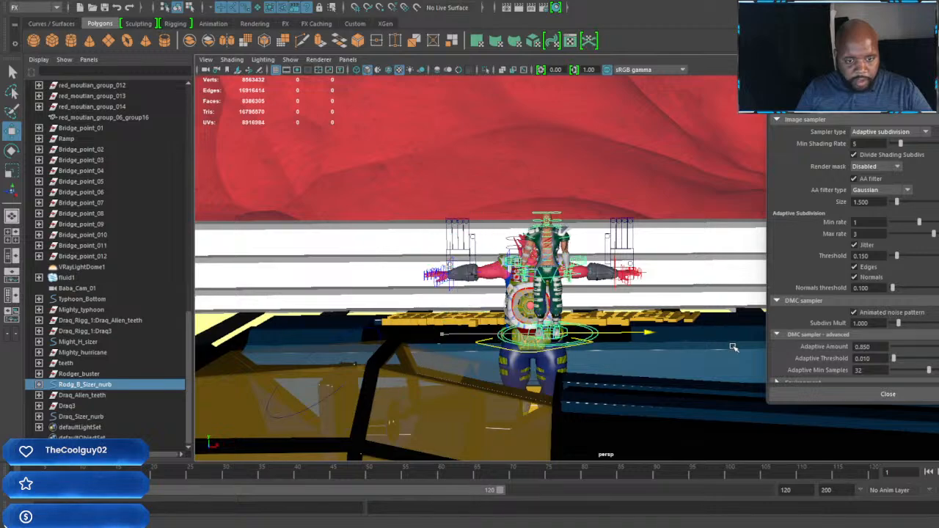
alt+middle_drag(731, 345, 446, 273)
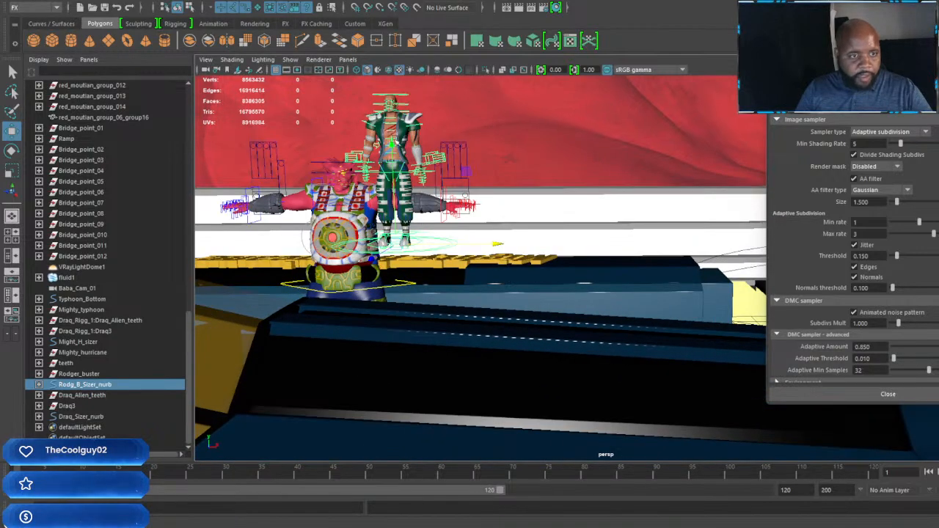
drag(391, 144, 397, 210)
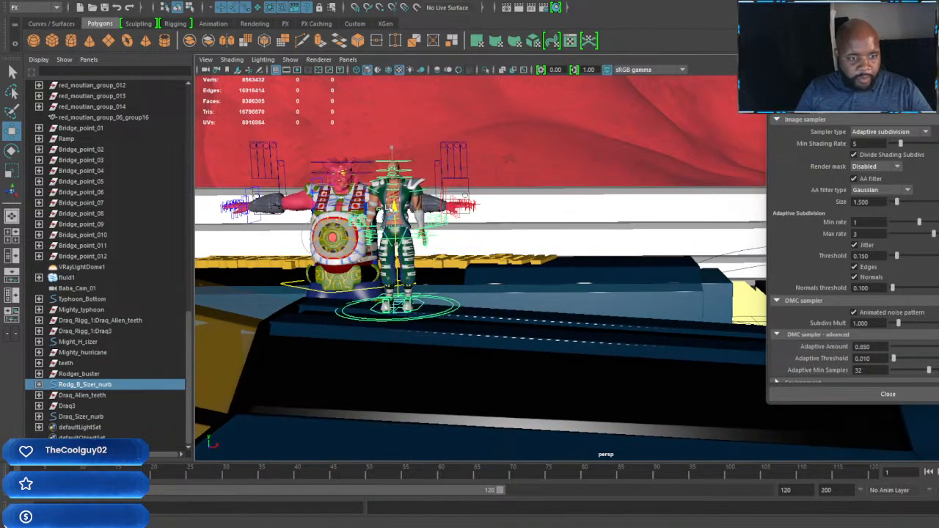
Step: Move Draq's sizer curve along the blue vehicle's body and raise him until his feet clear the surface
alt+middle_drag(427, 273, 487, 276)
scroll(487, 276, up, 3)
alt+drag(468, 299, 501, 298)
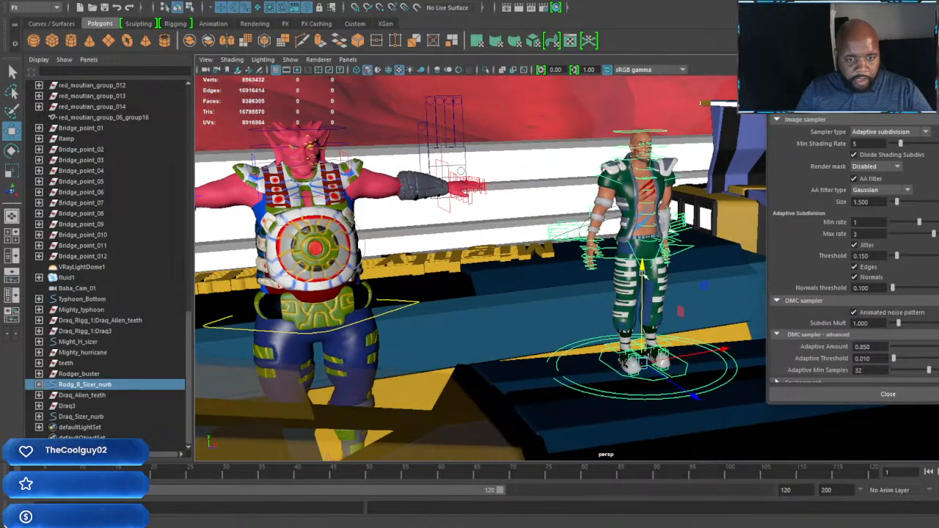
scroll(443, 312, down, 4)
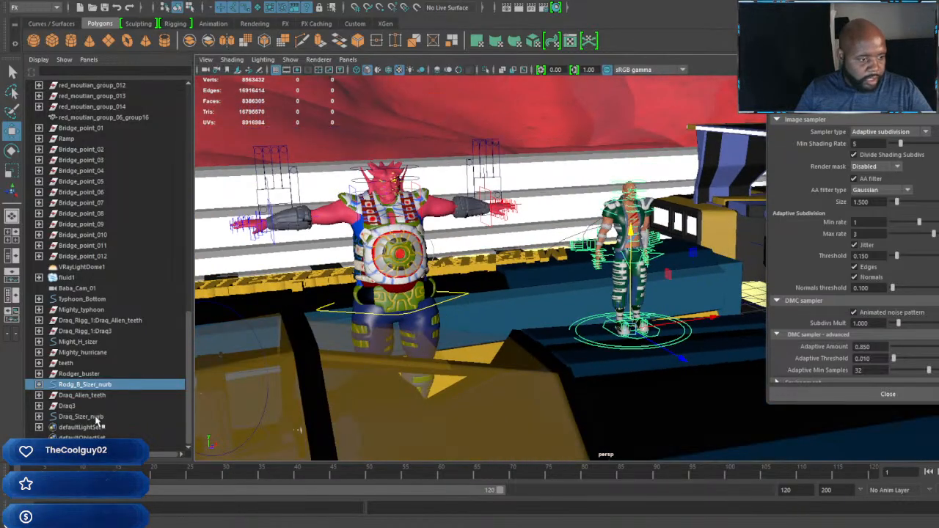
click(88, 417)
drag(497, 426, 704, 387)
alt+middle_drag(704, 387, 505, 301)
alt+drag(505, 301, 719, 359)
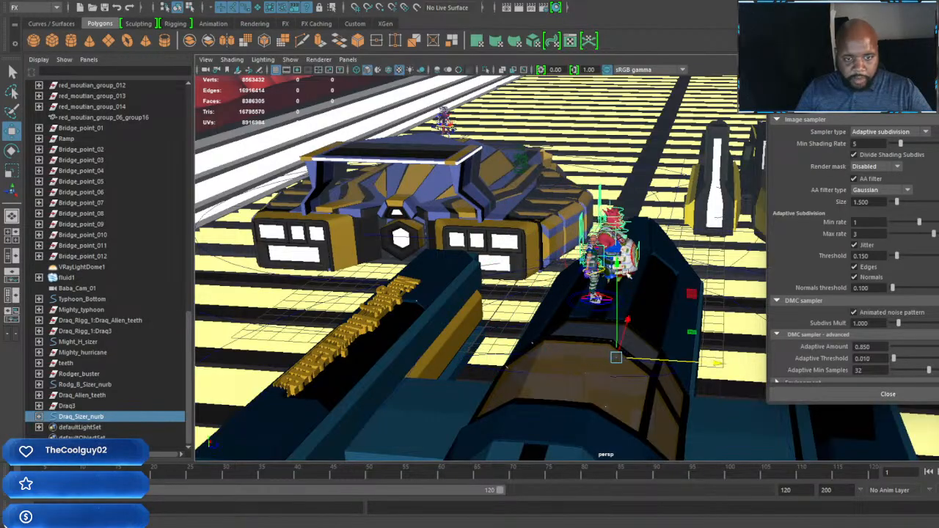
drag(617, 258, 617, 167)
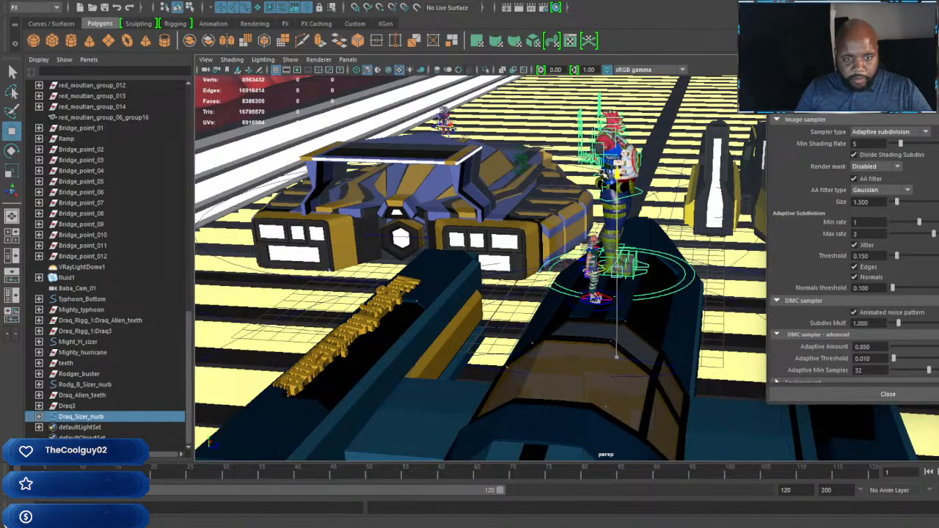
Step: Scale Draq down uniformly to roughly Rodger Buster's height
key(r)
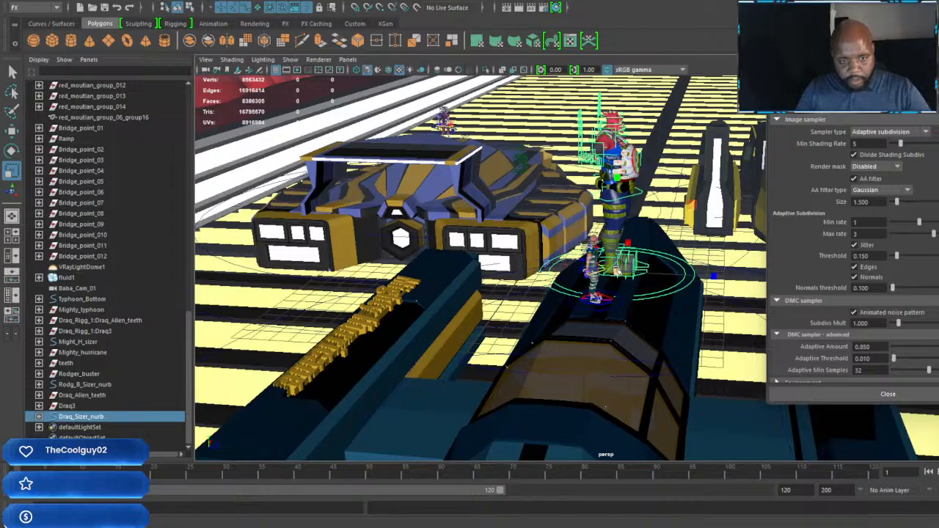
drag(615, 272, 493, 286)
alt+right_drag(575, 286, 646, 292)
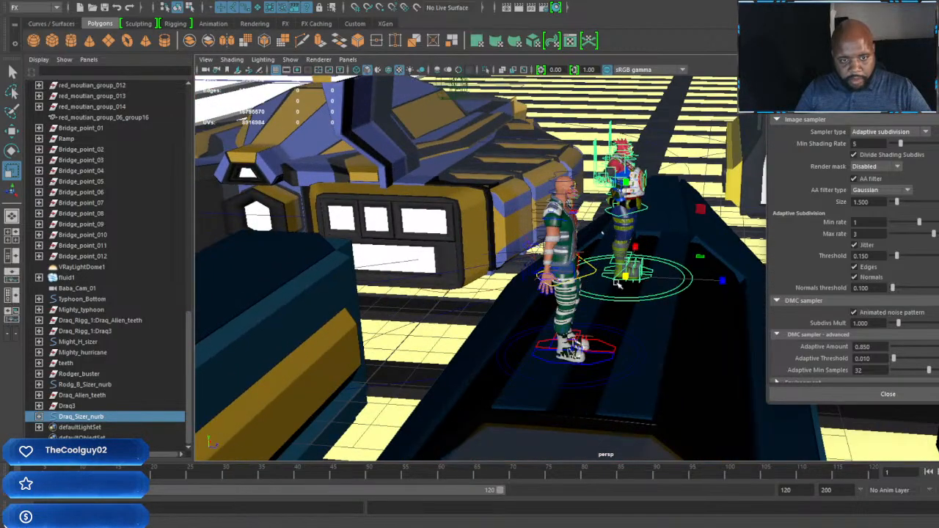
mouse_move(645, 292)
alt+mouse_down()
mouse_move(536, 272)
mouse_move(593, 297)
mouse_move(652, 301)
alt+mouse_up()
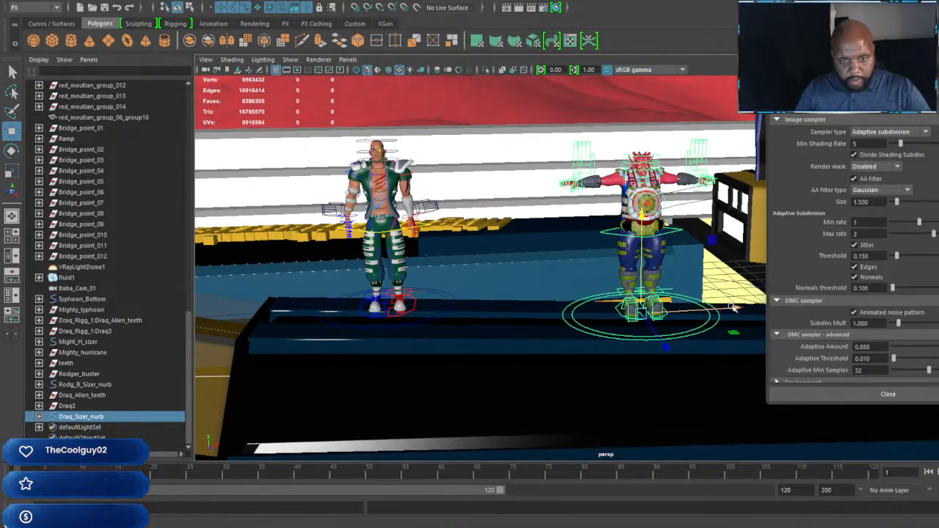
Step: Move Draq close beside Rodger Buster and scale him up until he stands slightly taller
drag(712, 308, 561, 310)
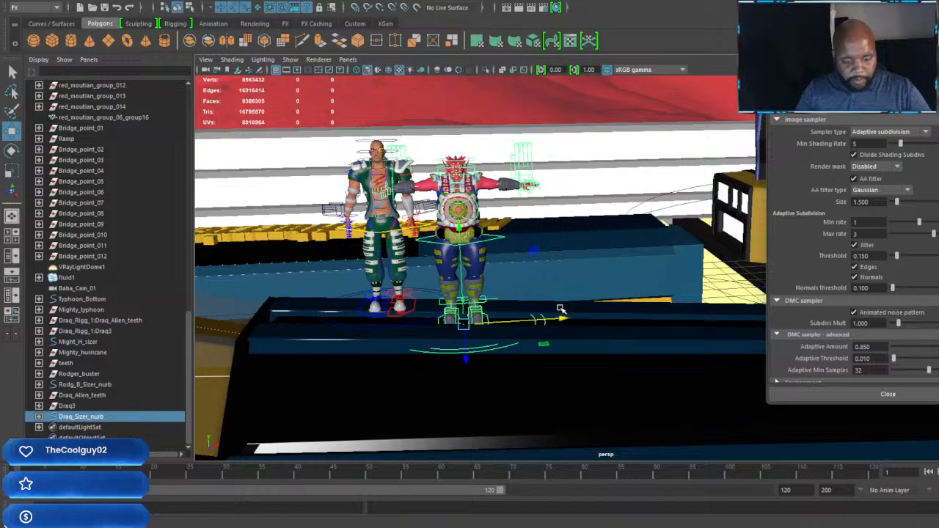
drag(464, 326, 518, 338)
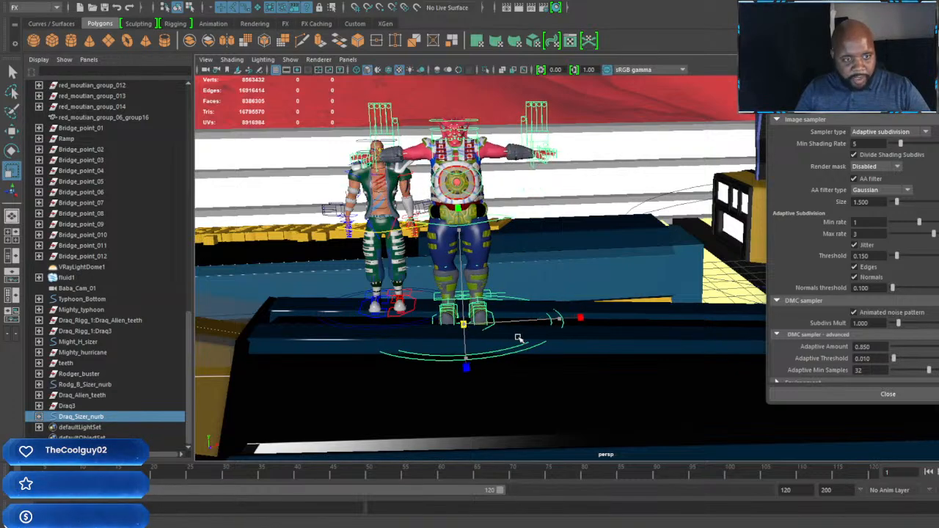
mouse_move(502, 297)
alt+mouse_down()
mouse_move(558, 313)
mouse_move(510, 308)
alt+mouse_up()
Step: Examine the Mighty Typhoon and the Draq driver seated at its steering wheel inside the cockpit
scroll(556, 314, down, 3)
scroll(517, 302, down, 4)
alt+middle_drag(539, 292, 376, 281)
scroll(377, 281, down, 3)
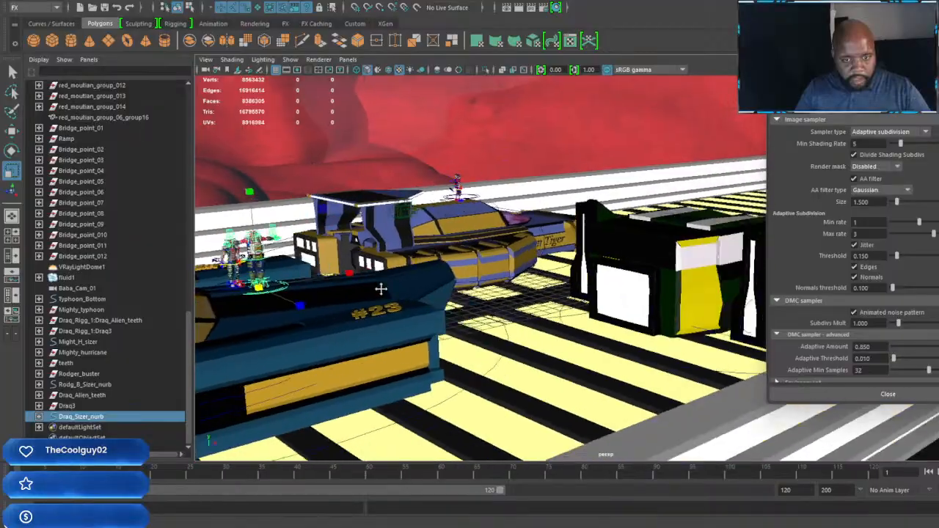
alt+drag(575, 270, 477, 308)
alt+middle_drag(570, 291, 323, 264)
scroll(522, 278, up, 5)
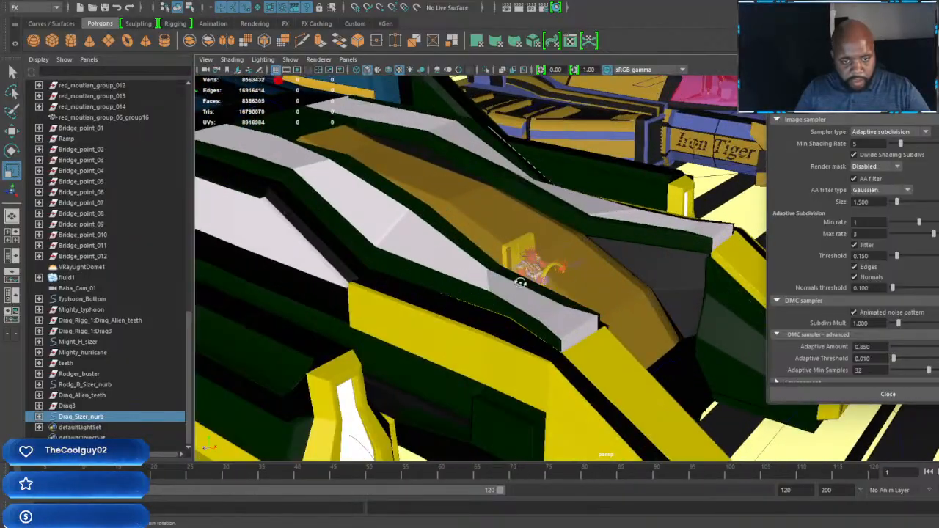
mouse_move(522, 279)
alt+mouse_down()
mouse_move(479, 279)
mouse_move(522, 283)
alt+mouse_up()
scroll(523, 283, up, 4)
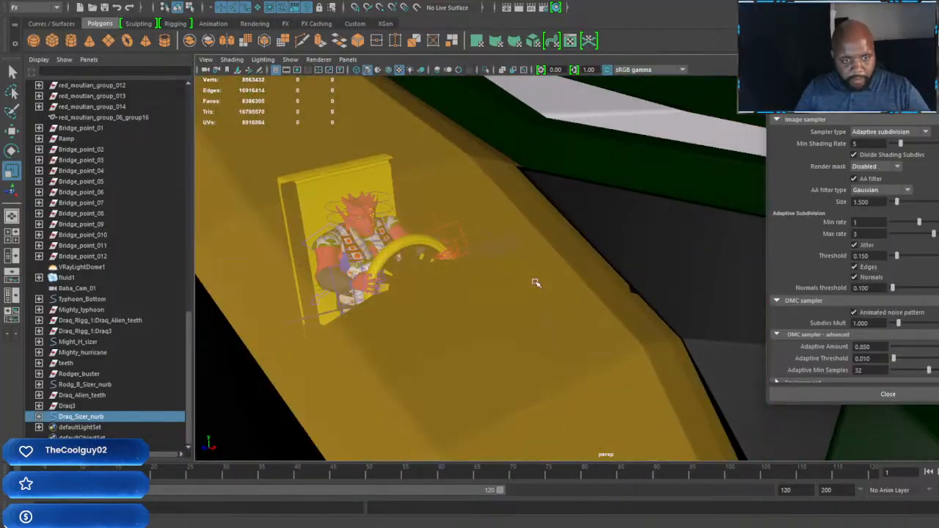
scroll(543, 280, up, 3)
scroll(538, 289, down, 1)
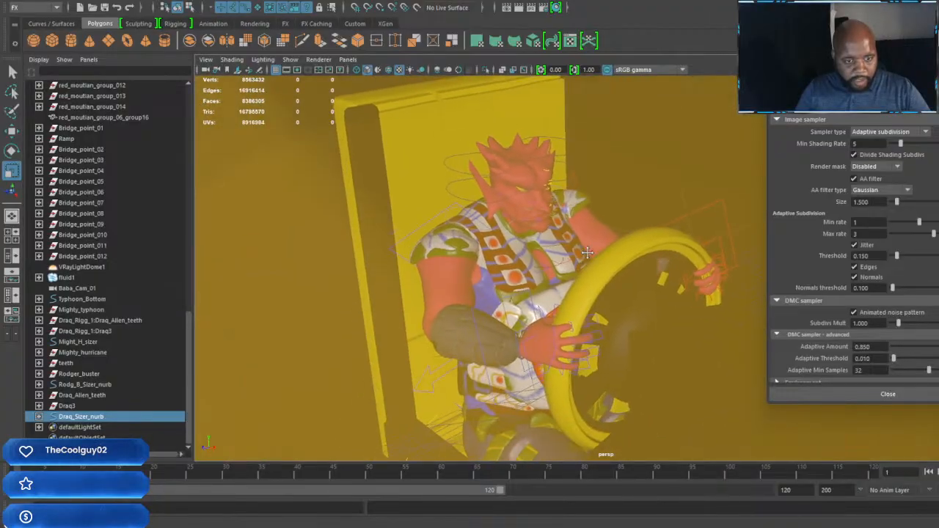
scroll(587, 253, down, 6)
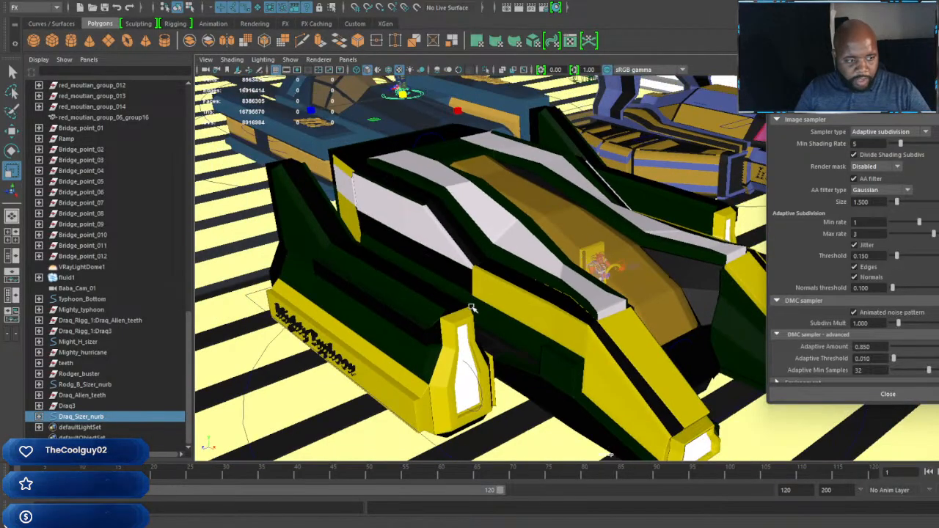
alt+drag(472, 308, 501, 309)
mouse_move(501, 309)
alt+middle_down()
mouse_move(564, 303)
mouse_move(516, 301)
alt+middle_up()
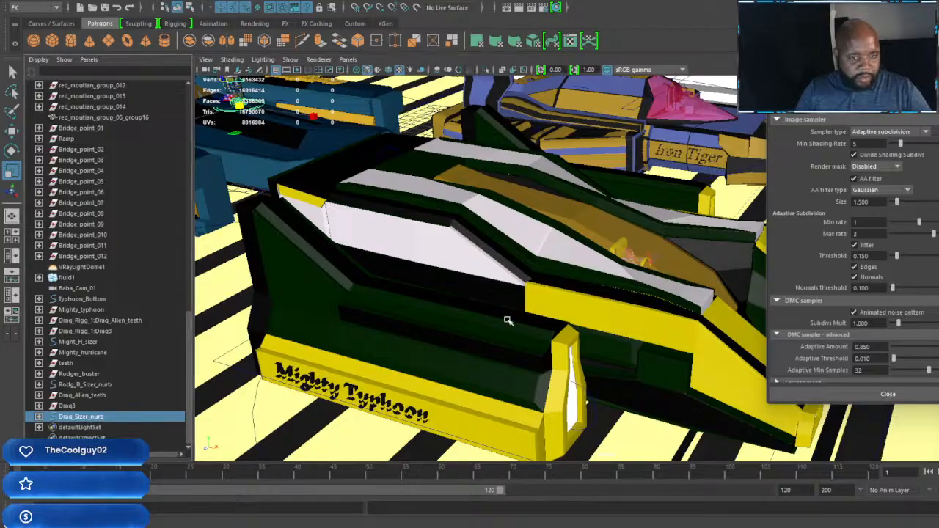
scroll(534, 316, down, 5)
scroll(534, 316, up, 3)
alt+drag(587, 314, 543, 301)
alt+middle_drag(543, 302, 570, 313)
scroll(570, 313, up, 3)
alt+drag(569, 313, 553, 302)
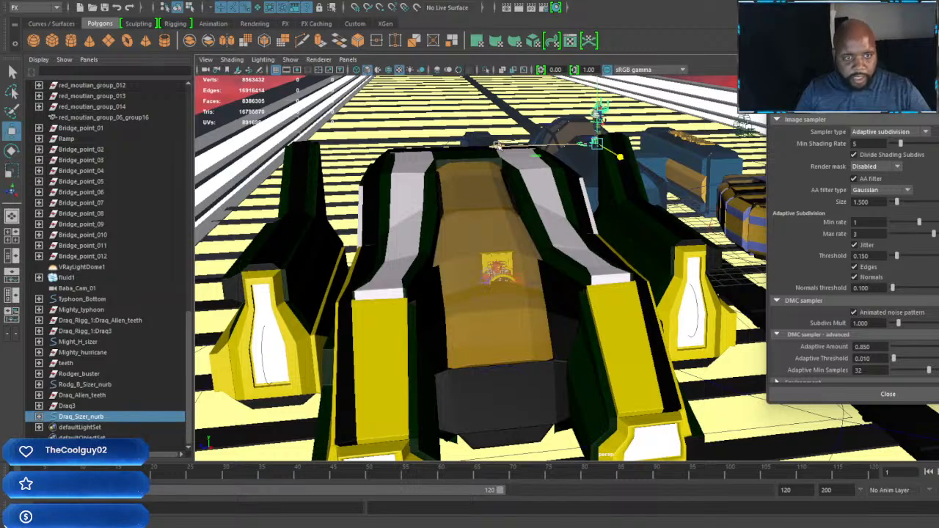
Step: Examine the whole track layout and the open ground between the red mountains, ending with nothing selected
alt+drag(444, 201, 537, 230)
scroll(536, 230, down, 5)
alt+middle_drag(461, 237, 555, 272)
scroll(647, 258, down, 10)
scroll(474, 312, down, 5)
alt+drag(555, 272, 536, 266)
scroll(536, 267, down, 3)
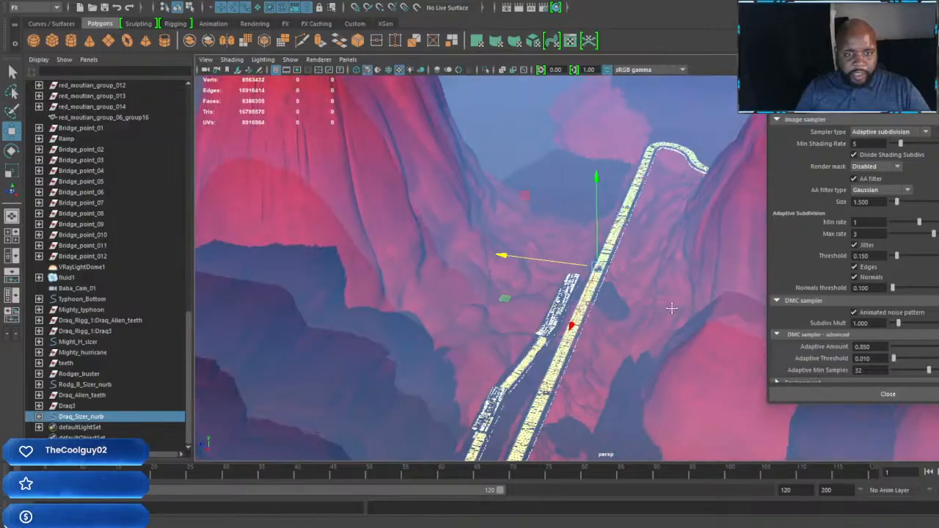
alt+middle_drag(671, 311, 428, 276)
scroll(428, 276, down, 4)
alt+middle_drag(509, 271, 478, 250)
scroll(478, 250, up, 3)
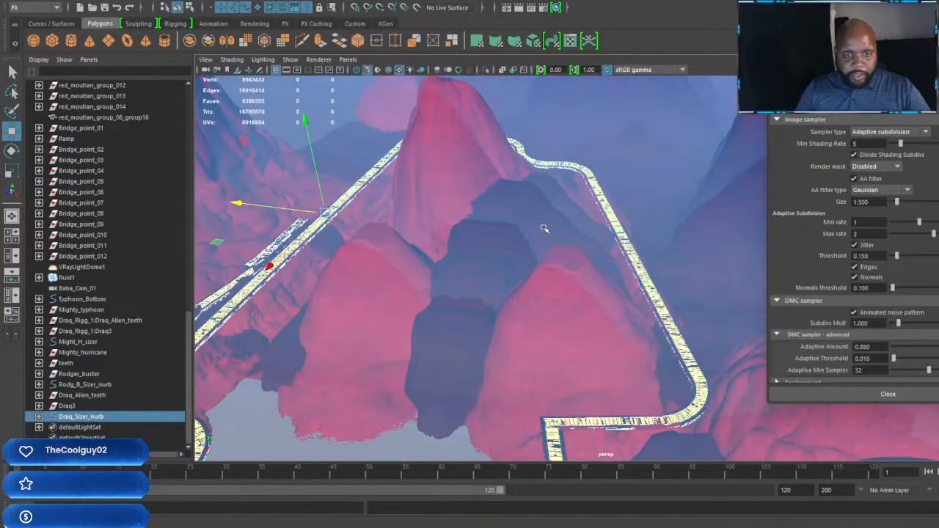
alt+middle_drag(544, 228, 590, 103)
alt+middle_drag(509, 256, 469, 151)
scroll(535, 239, up, 5)
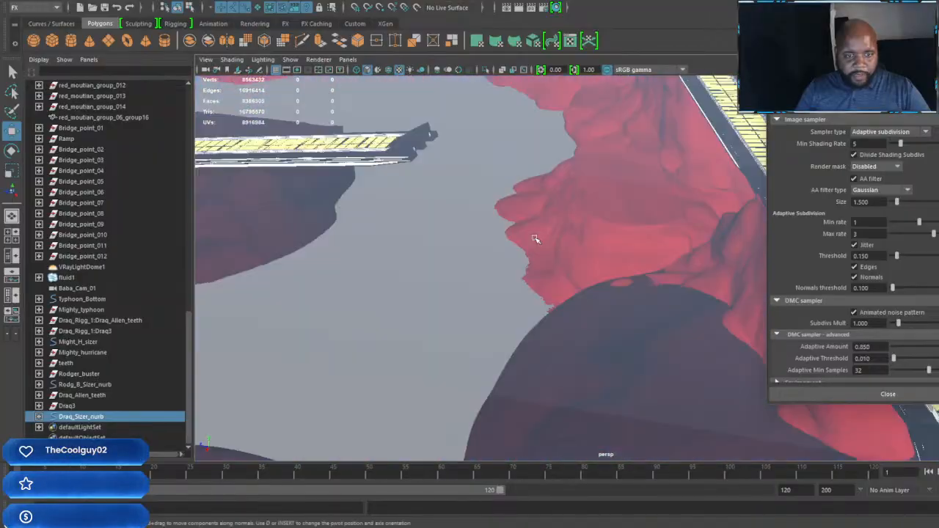
scroll(534, 240, up, 3)
alt+middle_drag(535, 240, 560, 345)
scroll(491, 275, up, 4)
scroll(635, 289, down, 6)
scroll(622, 267, up, 6)
scroll(622, 267, down, 3)
scroll(585, 344, down, 5)
scroll(691, 422, up, 5)
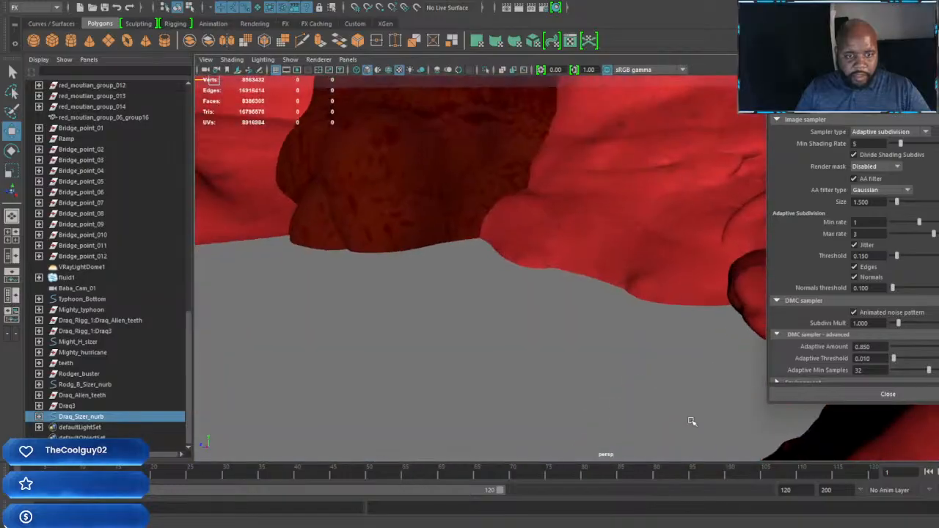
alt+middle_drag(691, 422, 530, 308)
click(530, 305)
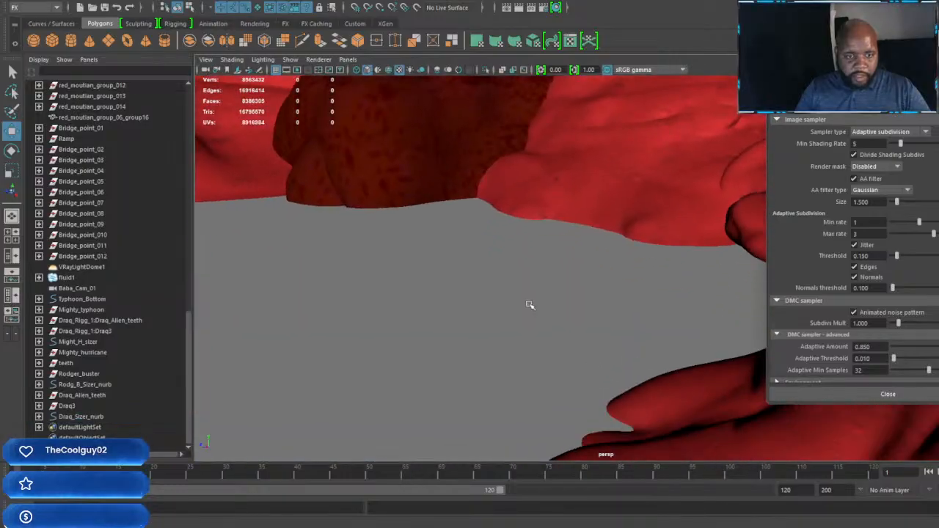
Step: Assign a new VRay Mtl to the ground plane between the red mountains and name it water_mat
click(487, 317)
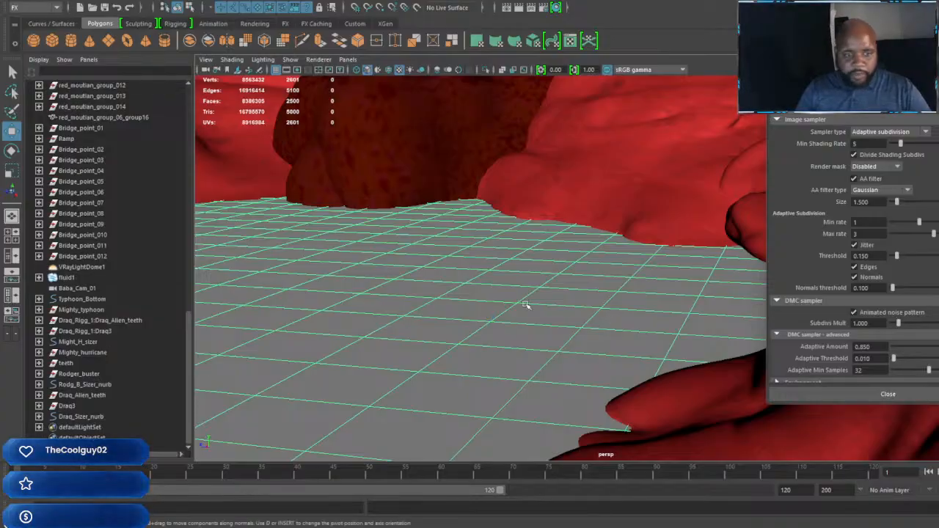
mouse_move(525, 212)
right_down()
mouse_move(523, 304)
mouse_move(546, 400)
mouse_move(545, 475)
right_up()
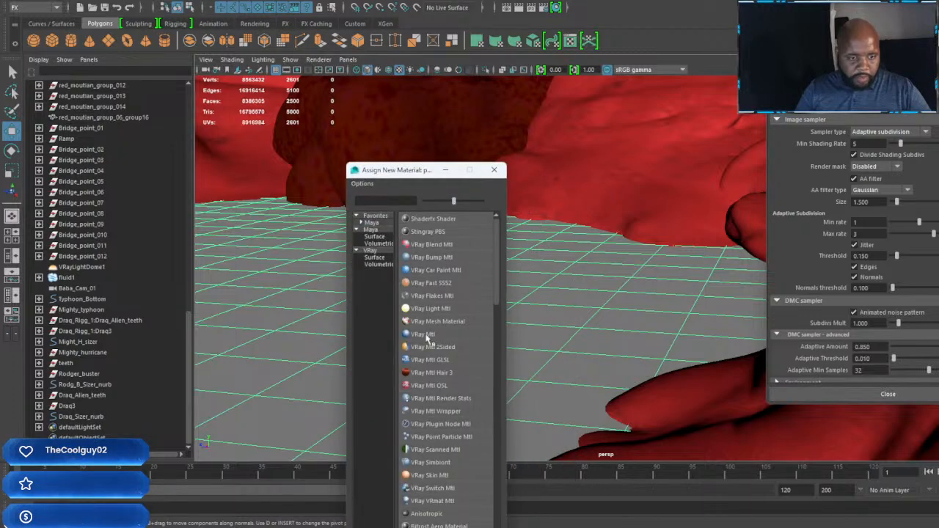
click(422, 333)
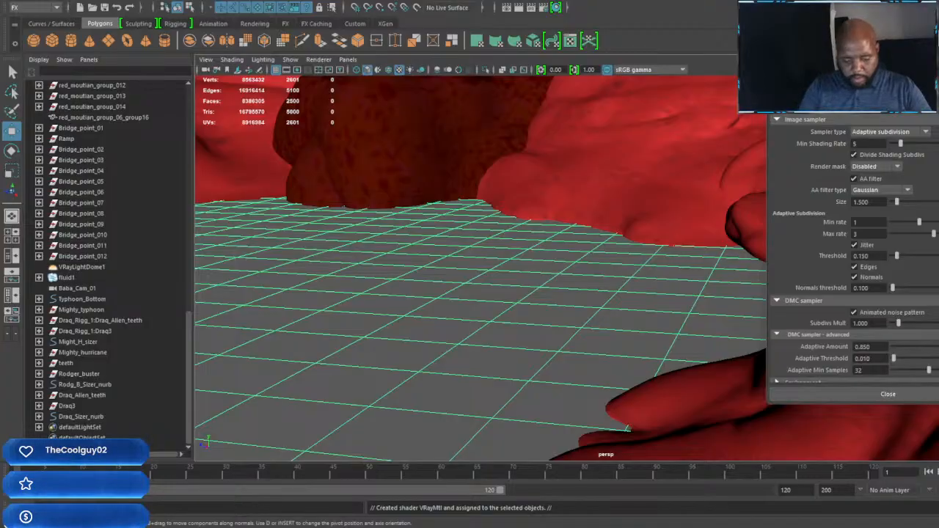
text(water_mat)
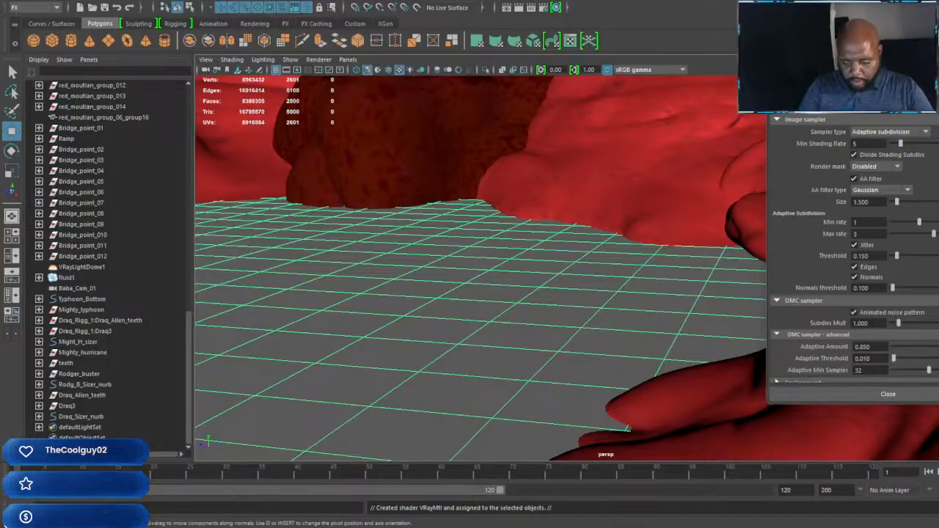
key(Return)
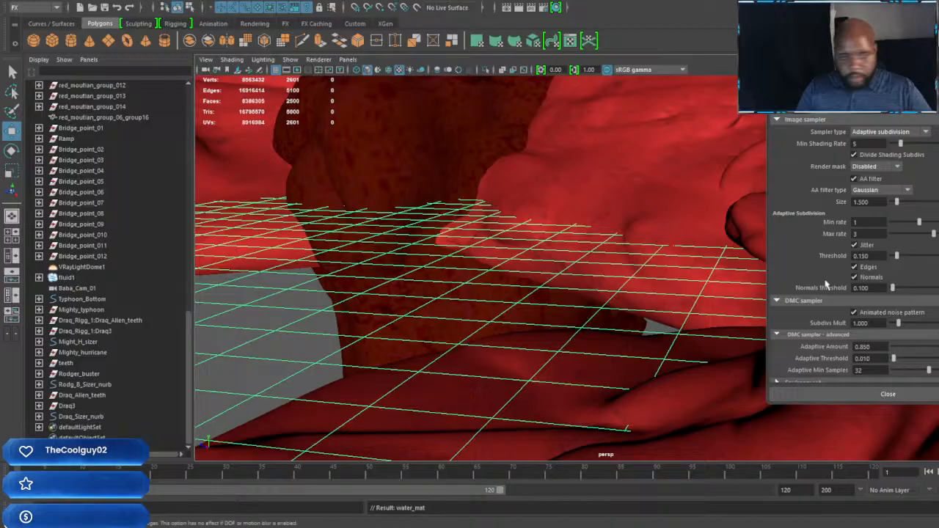
Step: Examine the water plane between the red mountains and the vehicles with their characters on the track
scroll(583, 301, down, 5)
scroll(511, 303, up, 3)
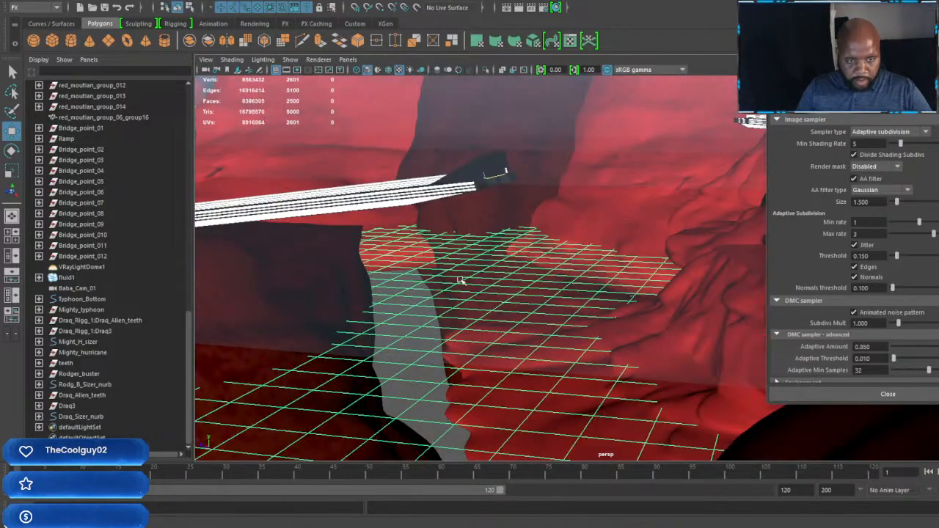
scroll(460, 281, down, 5)
scroll(480, 251, up, 8)
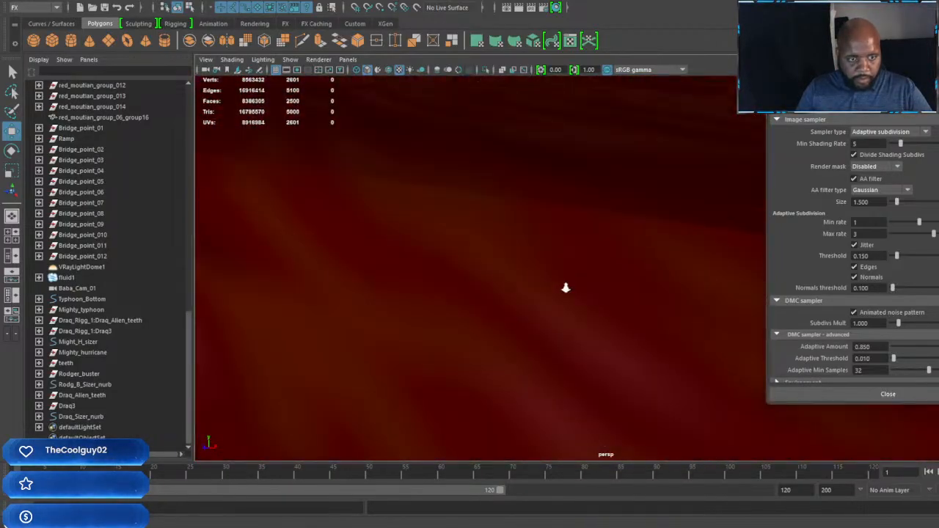
scroll(566, 288, down, 5)
scroll(480, 345, up, 8)
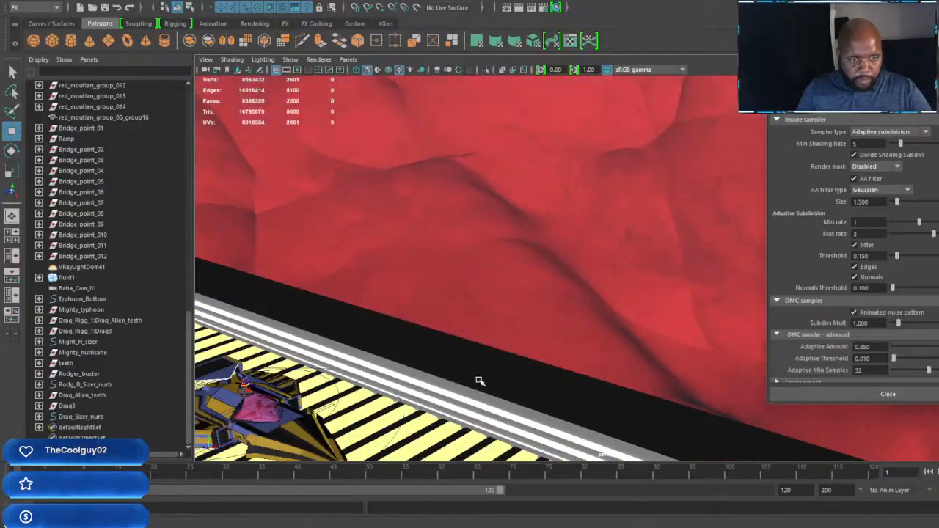
alt+middle_drag(479, 382, 572, 321)
scroll(550, 318, up, 6)
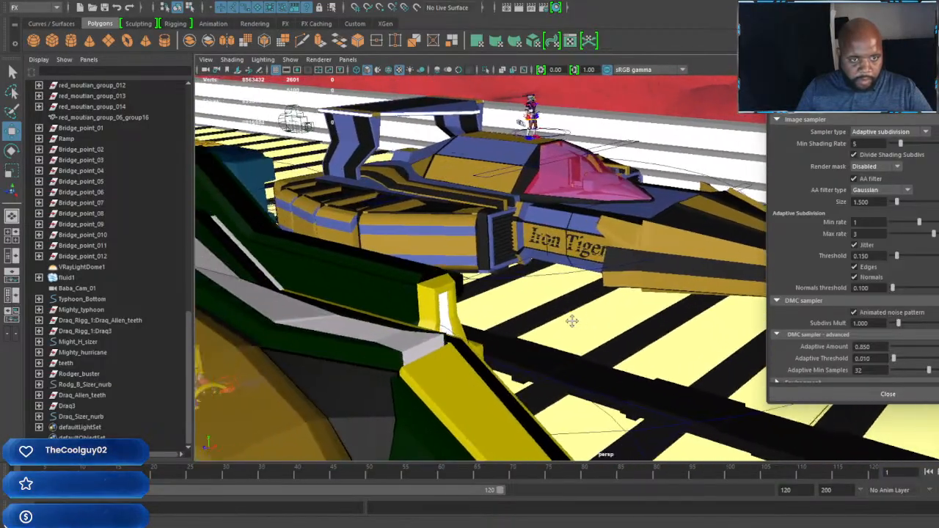
scroll(610, 320, up, 6)
alt+middle_drag(609, 314, 675, 334)
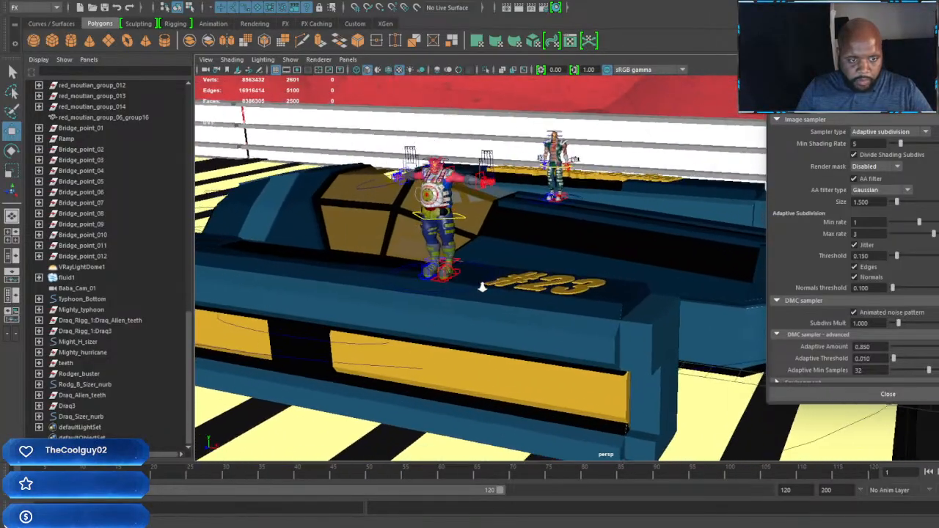
scroll(493, 253, down, 4)
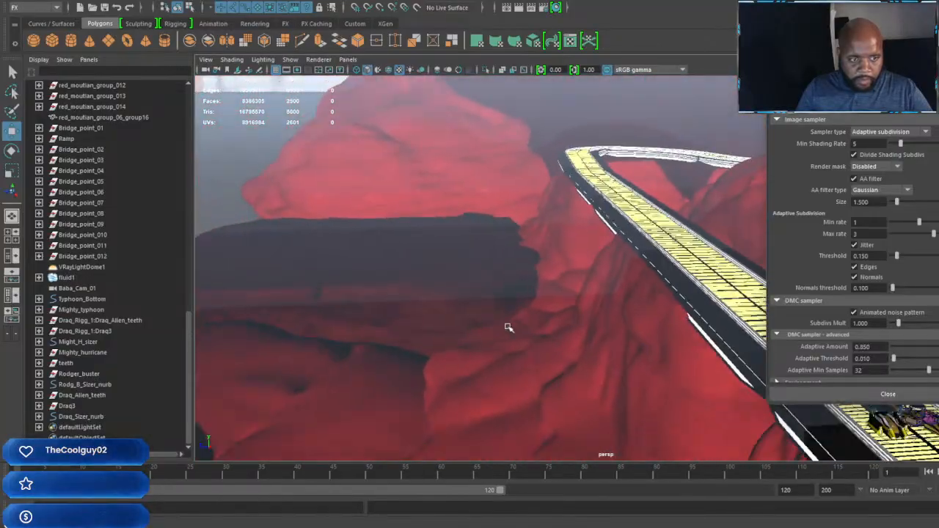
Step: Examine the track and surrounding red mountains from several angles, ending on the parked vehicles from above
alt+drag(506, 327, 526, 224)
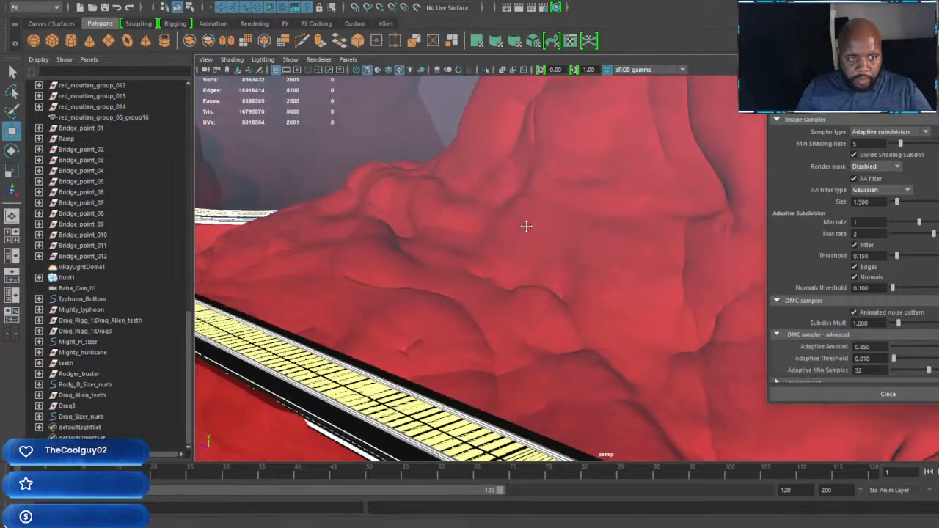
alt+middle_drag(526, 224, 482, 300)
scroll(482, 300, up, 3)
scroll(481, 295, down, 4)
scroll(547, 285, up, 5)
alt+drag(548, 285, 259, 237)
scroll(390, 272, down, 3)
alt+middle_drag(258, 237, 180, 233)
scroll(338, 272, up, 5)
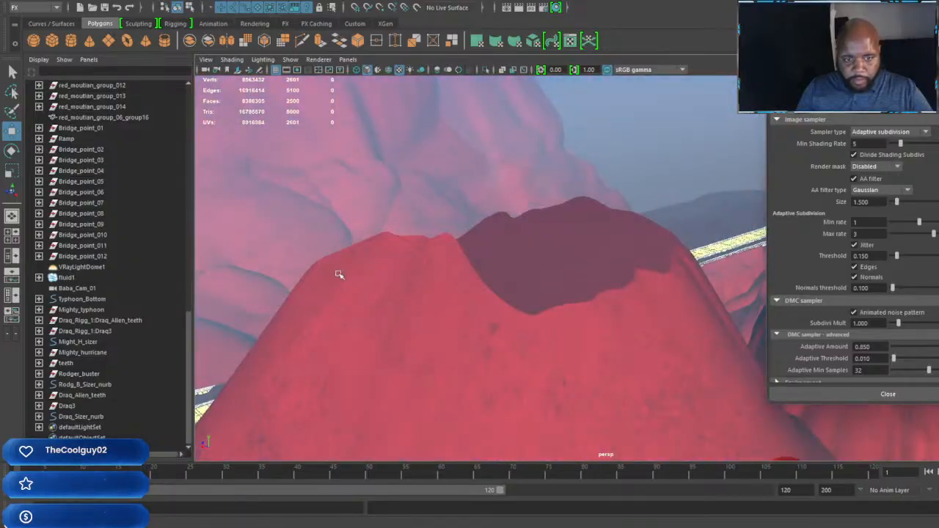
alt+drag(338, 272, 744, 236)
scroll(627, 271, up, 3)
scroll(628, 273, up, 2)
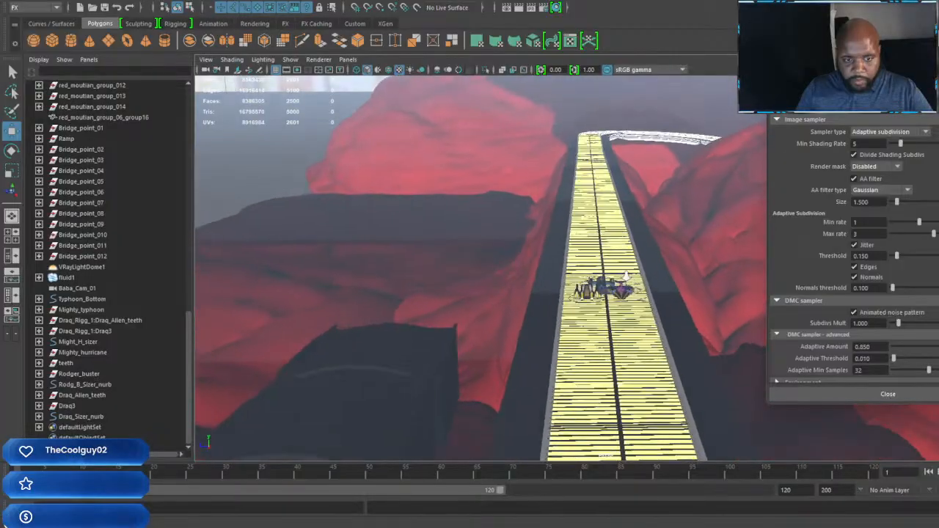
scroll(627, 275, up, 2)
scroll(624, 278, up, 2)
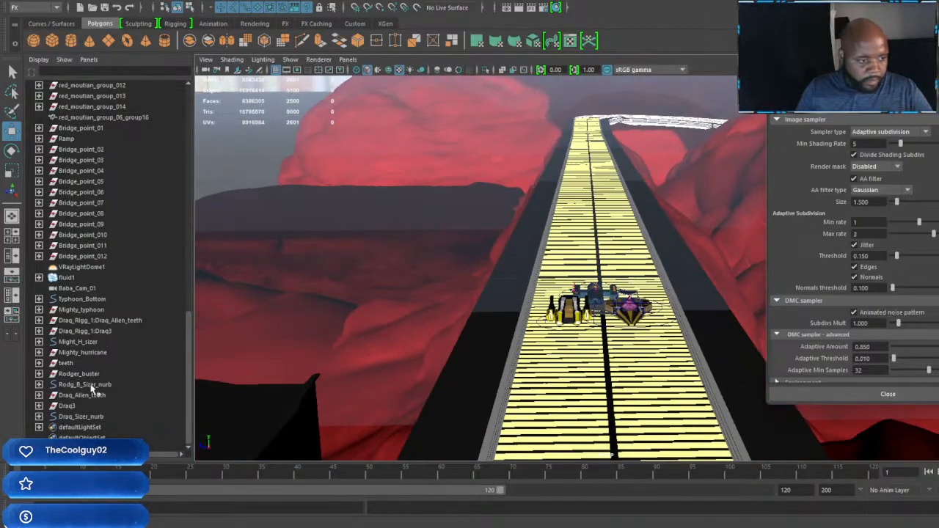
Step: Move Draq by Draq_Sizer_nurb sideways across the track, away from the vehicles to the track's edge
click(82, 417)
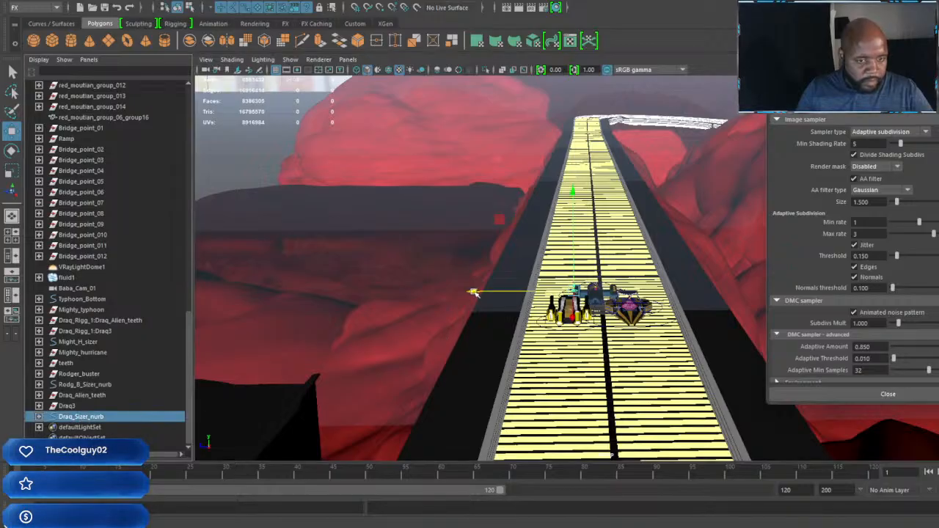
drag(474, 293, 427, 292)
alt+drag(487, 328, 586, 264)
scroll(586, 264, up, 6)
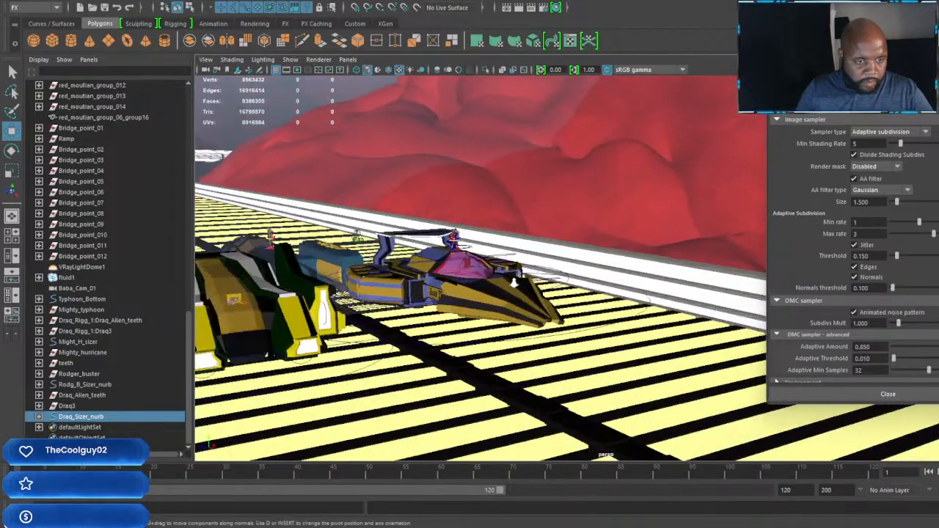
Step: Examine the driver seated behind the steering wheel in the Mighty Typhoon's cockpit
alt+drag(389, 326, 562, 247)
scroll(563, 247, up, 3)
alt+middle_drag(517, 247, 722, 334)
scroll(594, 329, up, 3)
alt+middle_drag(482, 300, 559, 333)
scroll(559, 334, up, 5)
alt+middle_drag(367, 330, 616, 258)
scroll(616, 257, up, 3)
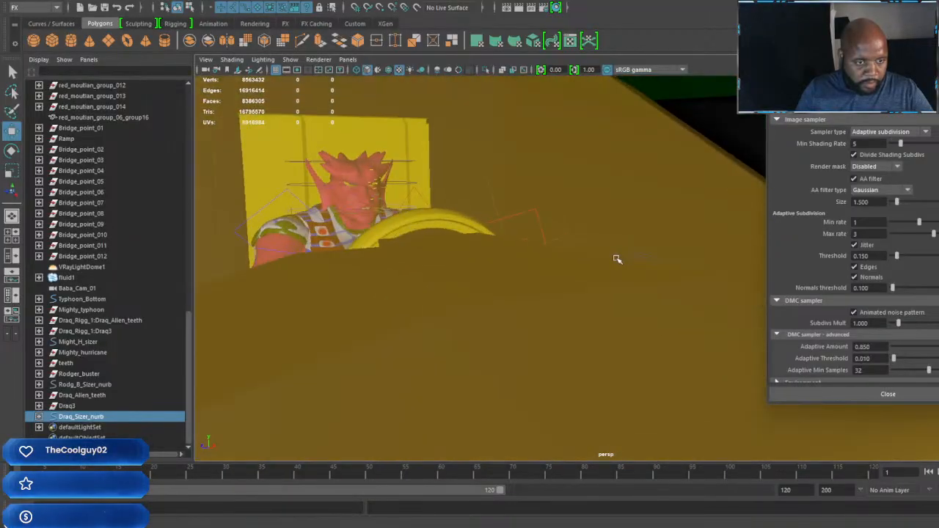
alt+middle_drag(450, 252, 585, 270)
scroll(585, 270, up, 3)
scroll(482, 264, down, 12)
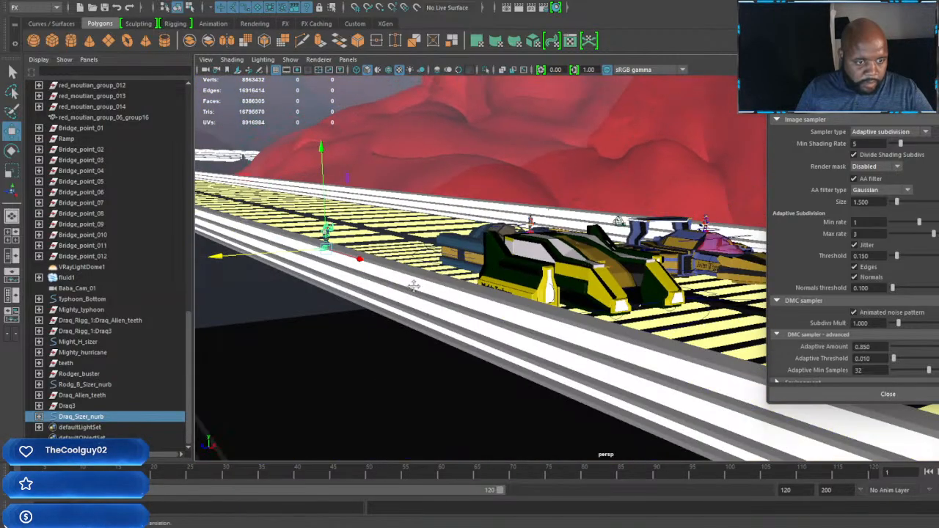
Step: Examine how the Mighty Typhoon, the Iron Tiger and the blue #23 vehicle are arranged on the track
scroll(414, 286, up, 3)
alt+drag(430, 277, 492, 276)
alt+middle_drag(492, 277, 316, 271)
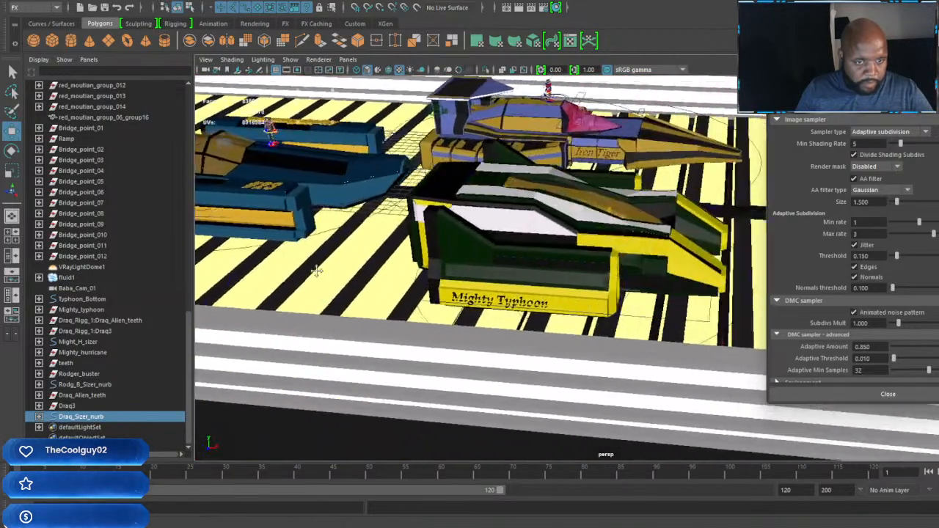
scroll(316, 270, down, 4)
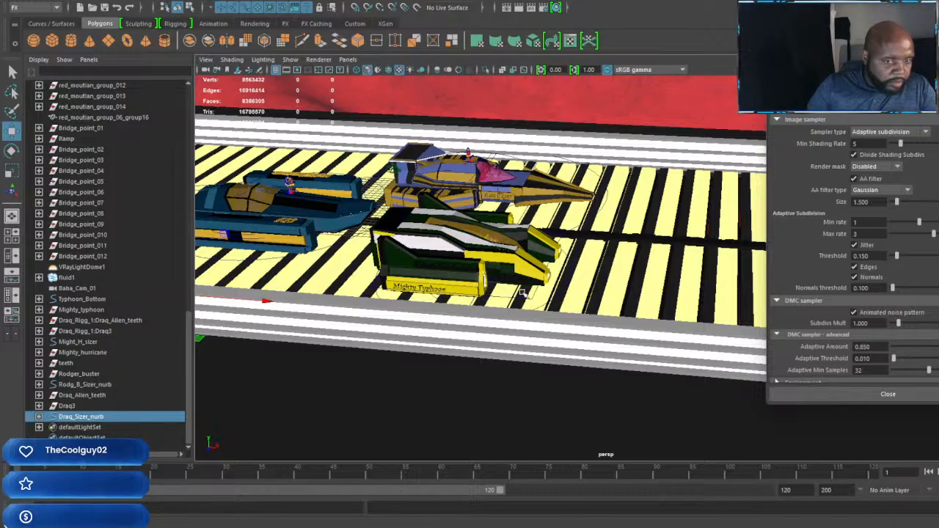
scroll(522, 293, up, 5)
alt+middle_drag(553, 269, 469, 274)
alt+drag(469, 274, 447, 317)
alt+middle_drag(447, 317, 297, 338)
alt+drag(297, 338, 342, 339)
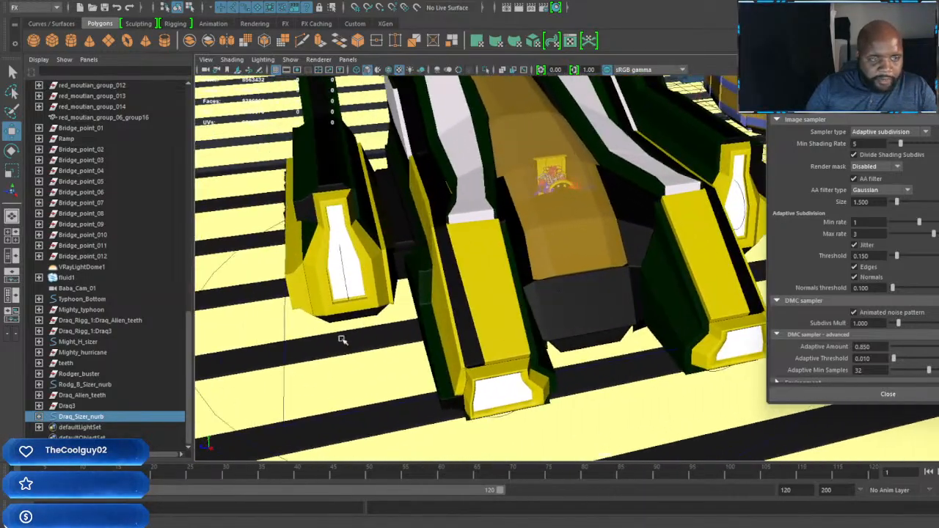
Step: Move the Mighty Typhoon by Typhoon_Bottom forward along the track and across to the other side, in front of the Iron Tiger
click(77, 342)
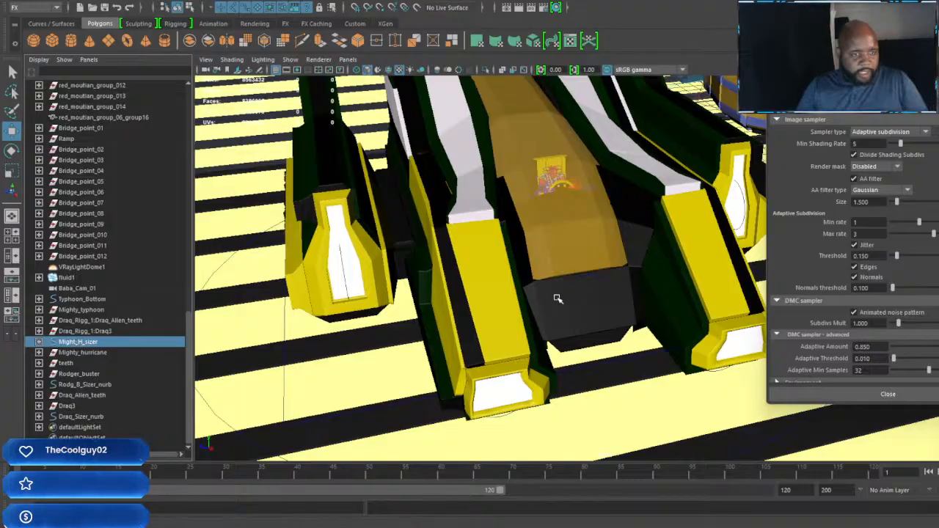
scroll(557, 298, down, 5)
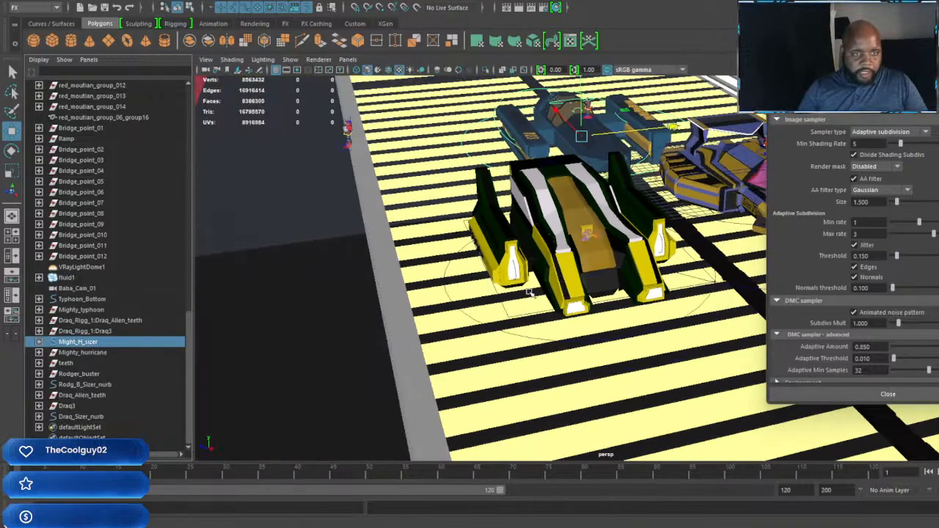
click(83, 301)
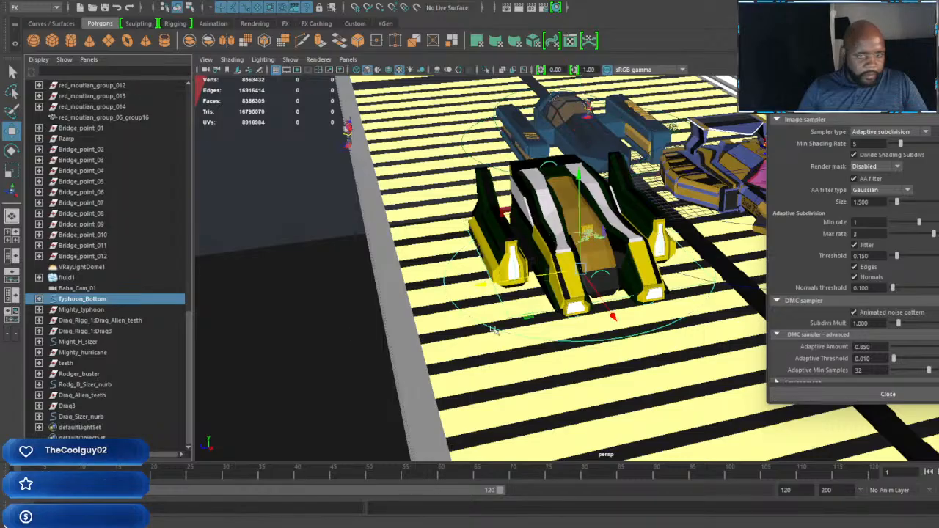
alt+middle_drag(572, 312, 441, 319)
alt+drag(440, 319, 825, 423)
alt+middle_drag(550, 338, 475, 331)
scroll(475, 331, down, 3)
alt+drag(624, 348, 570, 341)
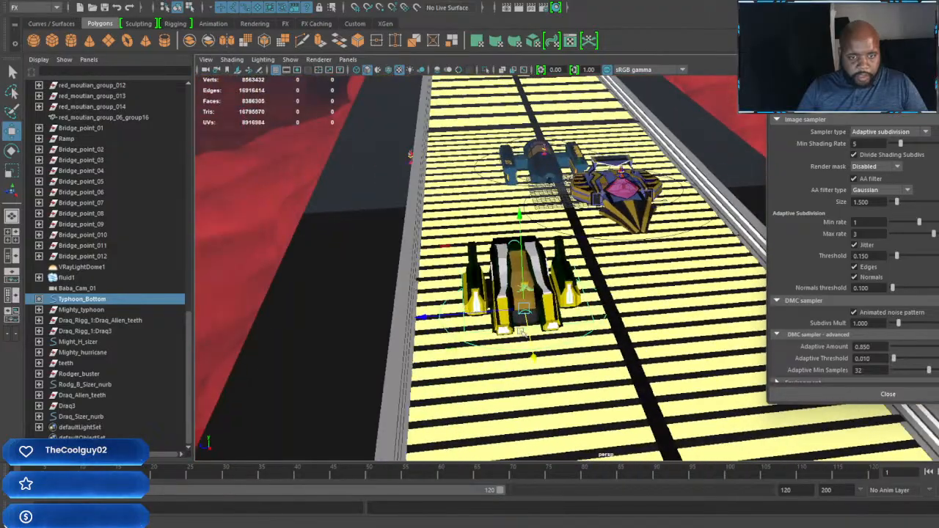
drag(450, 322, 598, 308)
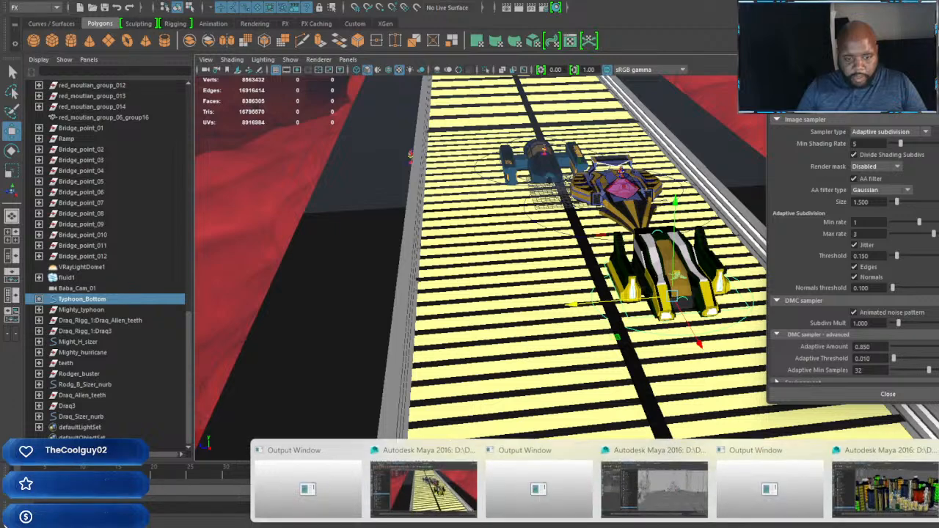
Step: Launch another Maya 2016 session and dismiss its What's New and Customer Involvement Program windows
right_click(596, 527)
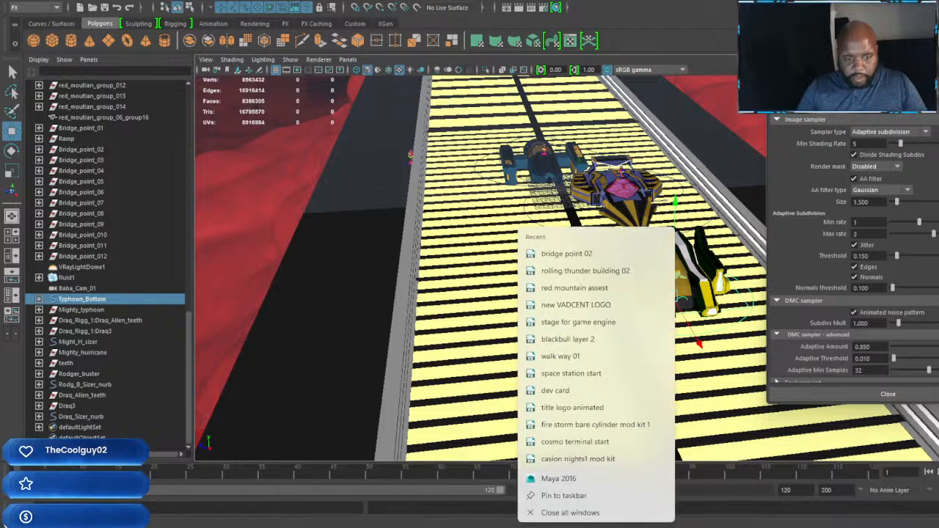
click(559, 478)
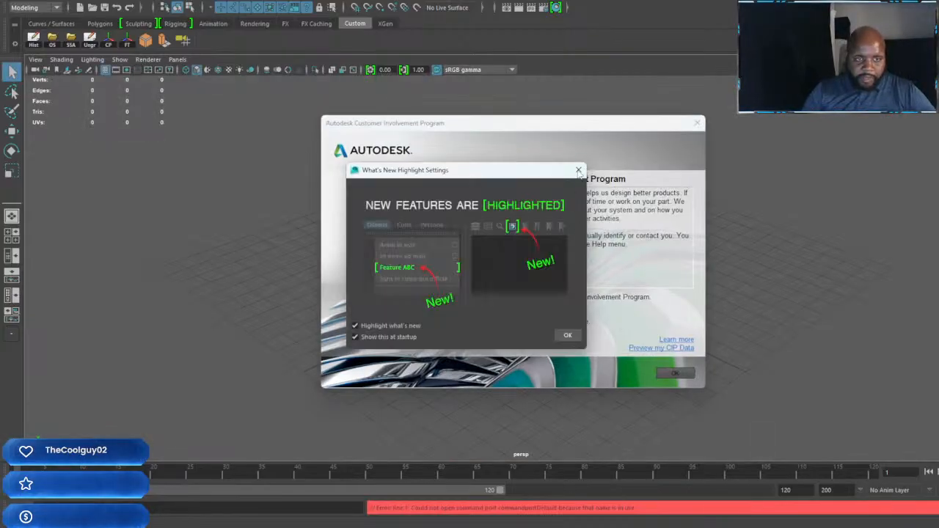
click(578, 171)
click(696, 123)
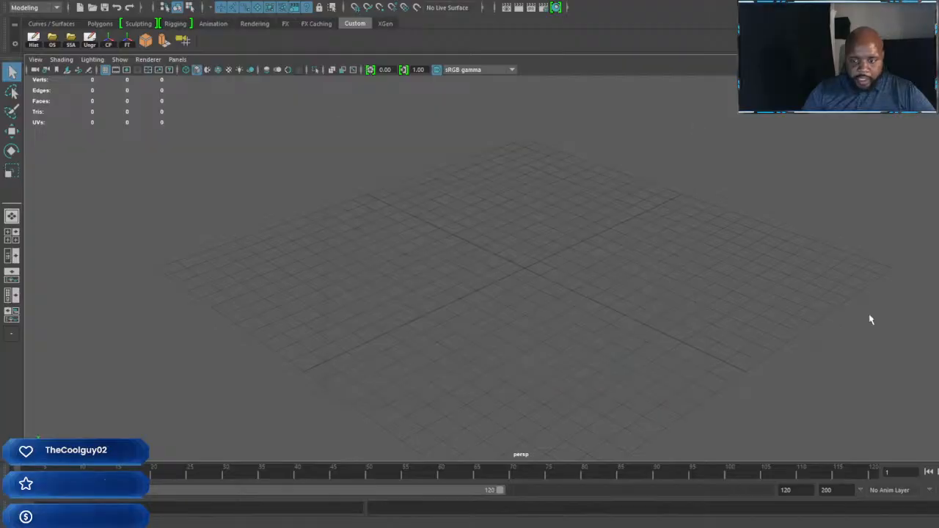
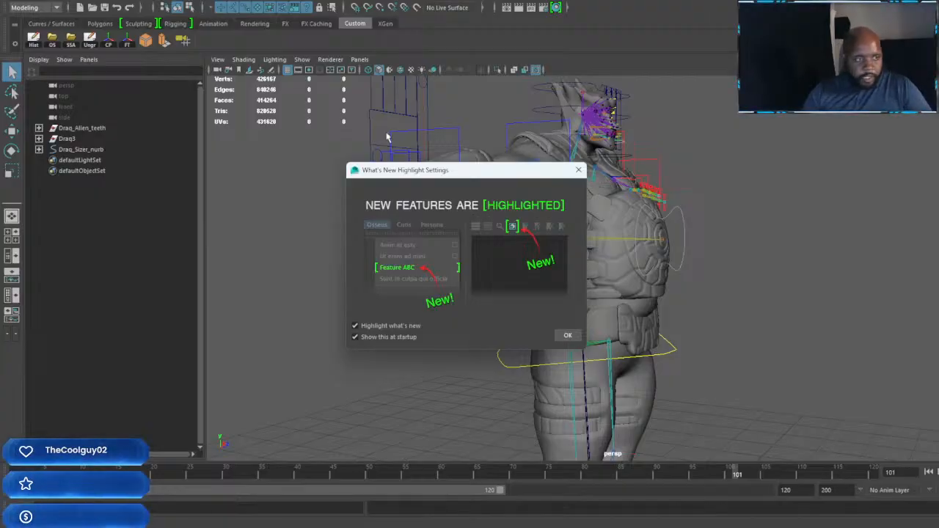
Step: Open mighty typhoon Rig .mb from the Car Riggs folder in Character Riggs and Animations, discarding changes to the Draq rig scene
click(720, 222)
alt+drag(719, 222, 693, 243)
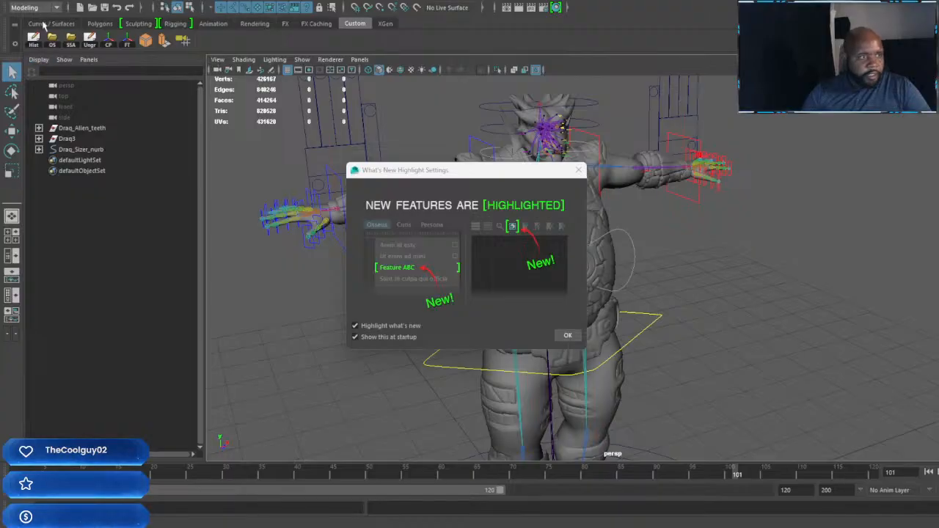
click(52, 40)
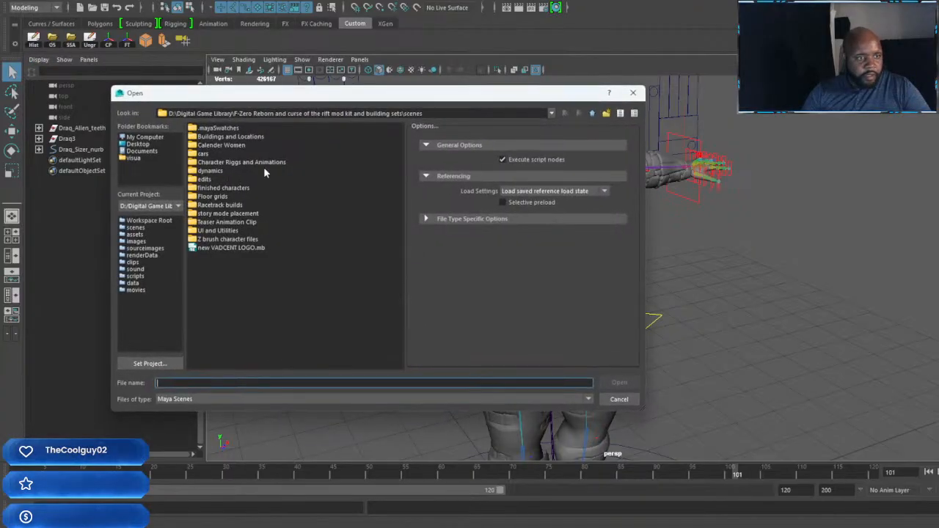
double_click(245, 162)
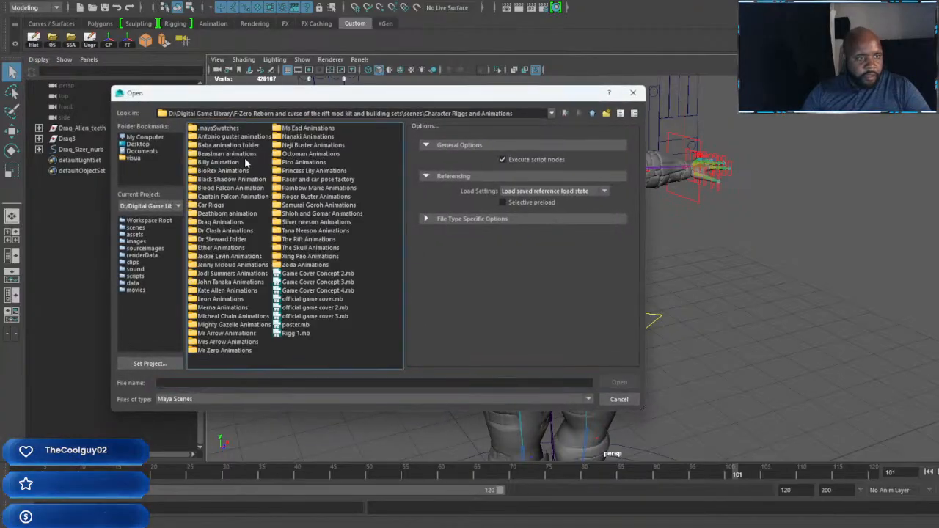
double_click(210, 205)
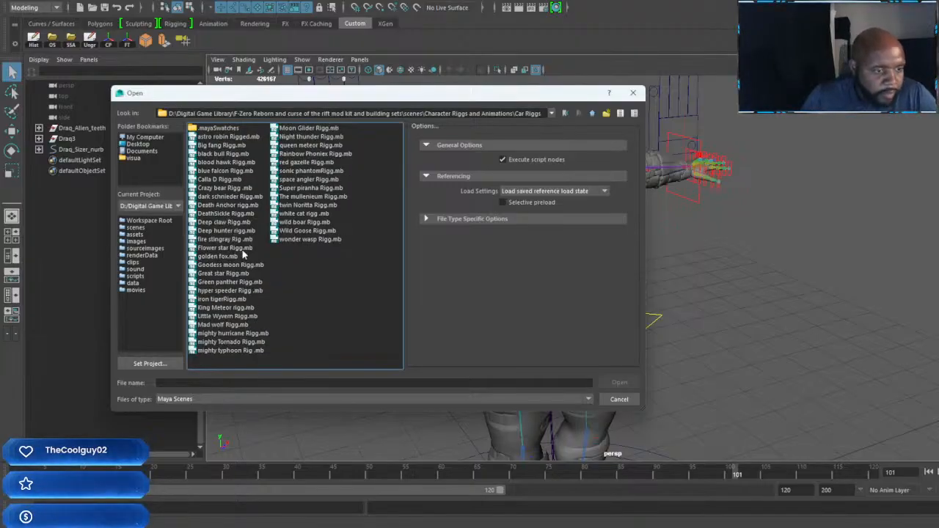
click(233, 352)
click(621, 383)
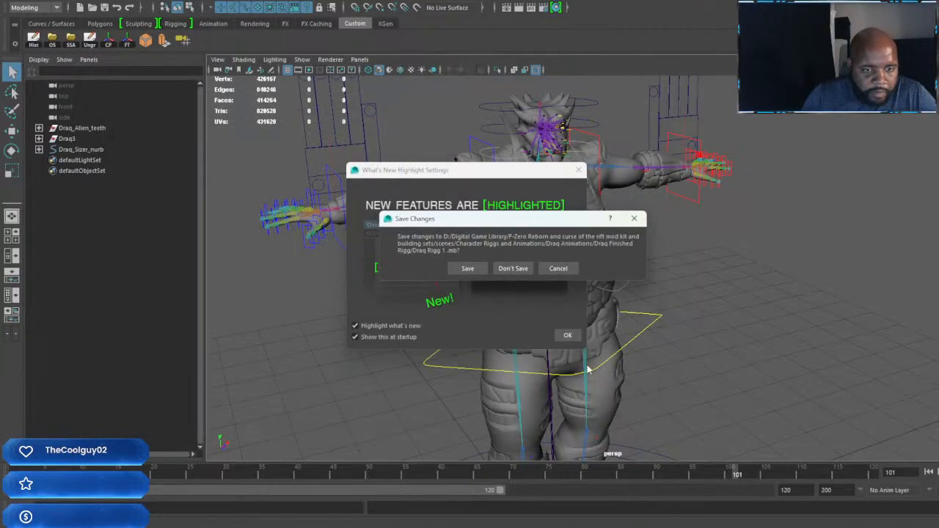
click(511, 266)
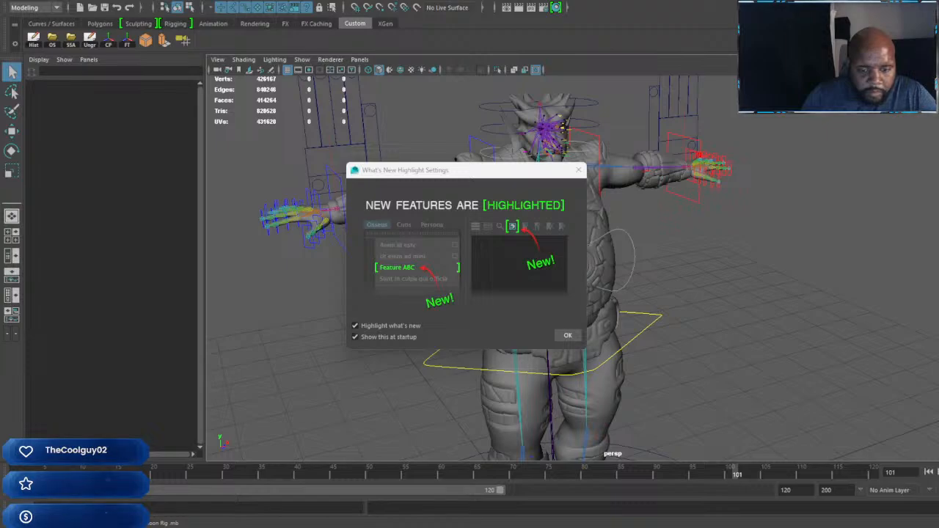
Step: Close the extra Maya session holding the empty untitled scene without saving it
mouse_move(696, 527)
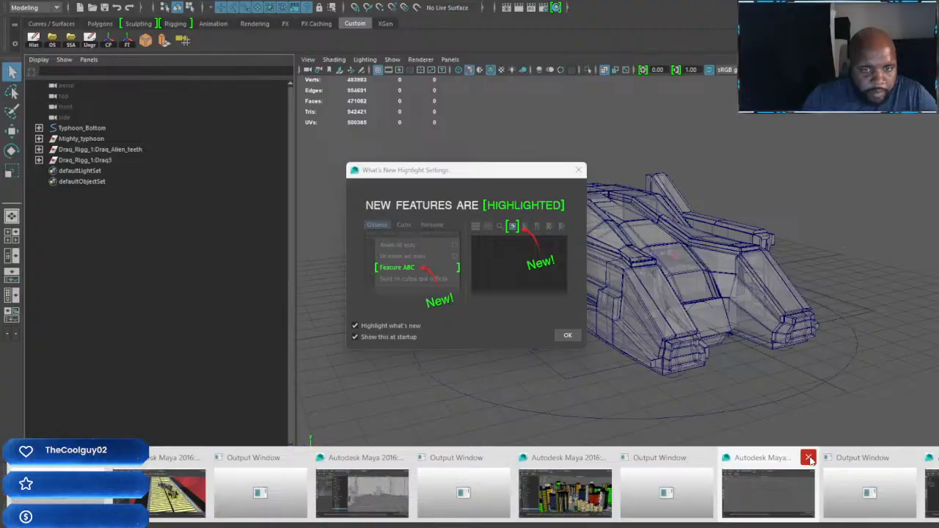
click(808, 458)
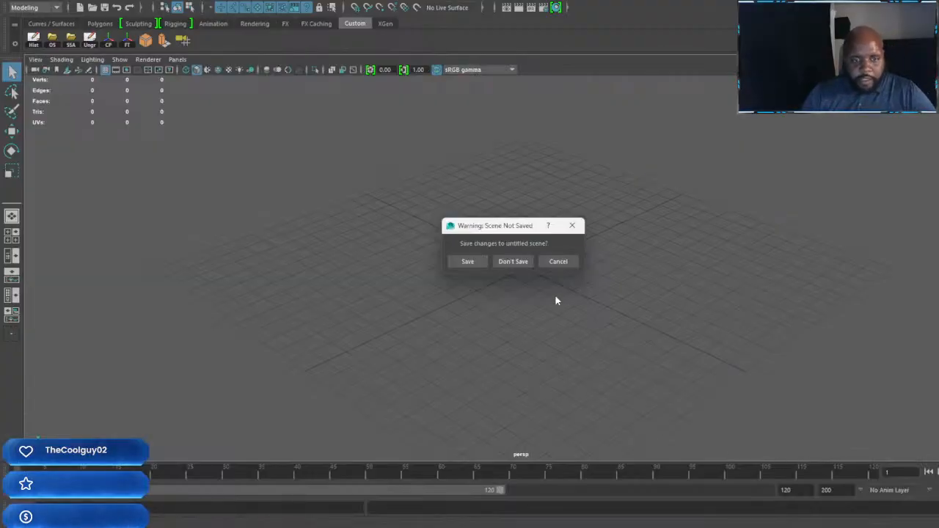
click(512, 262)
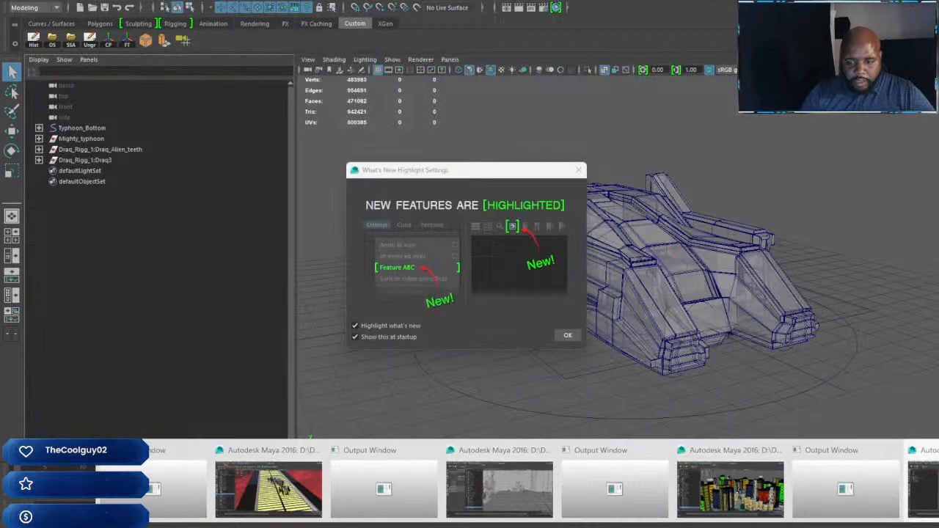
Step: Bring up the Hypershade for the Mighty Typhoon rig scene and maximize its window
click(923, 493)
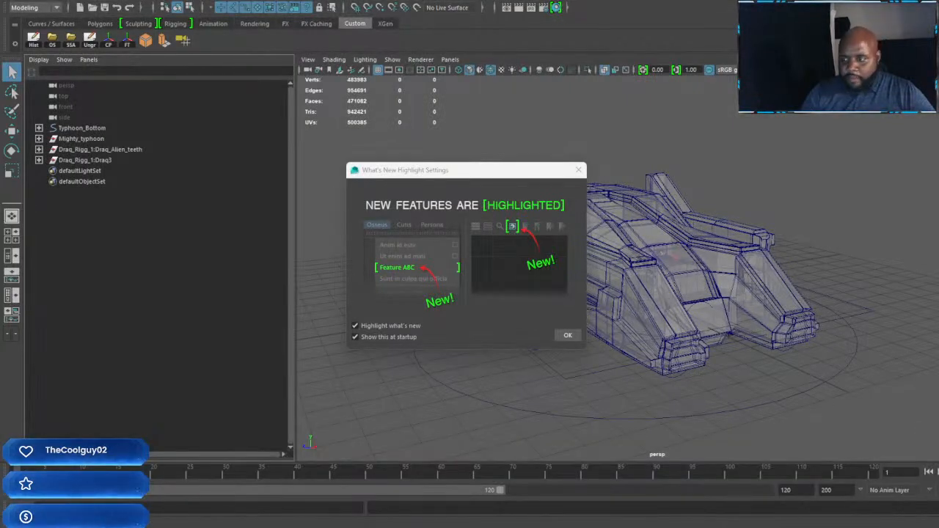
drag(938, 176, 679, 92)
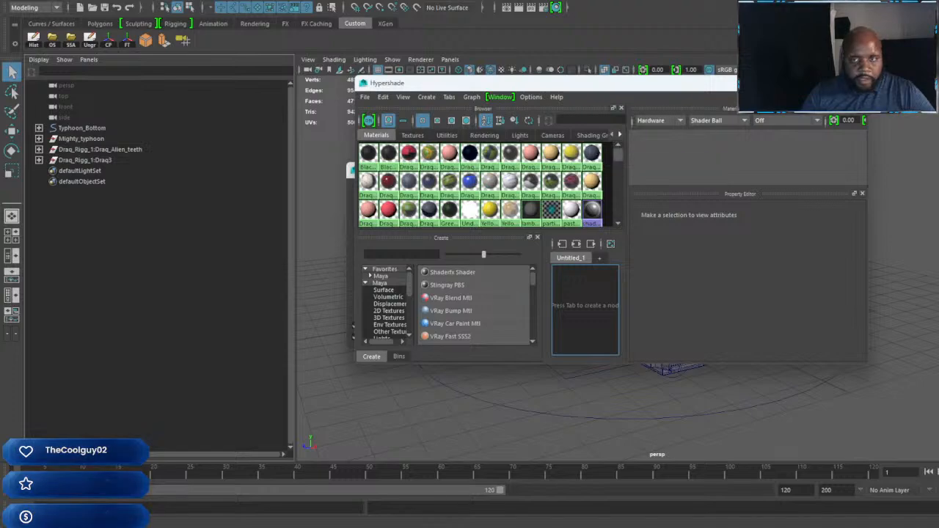
click(831, 83)
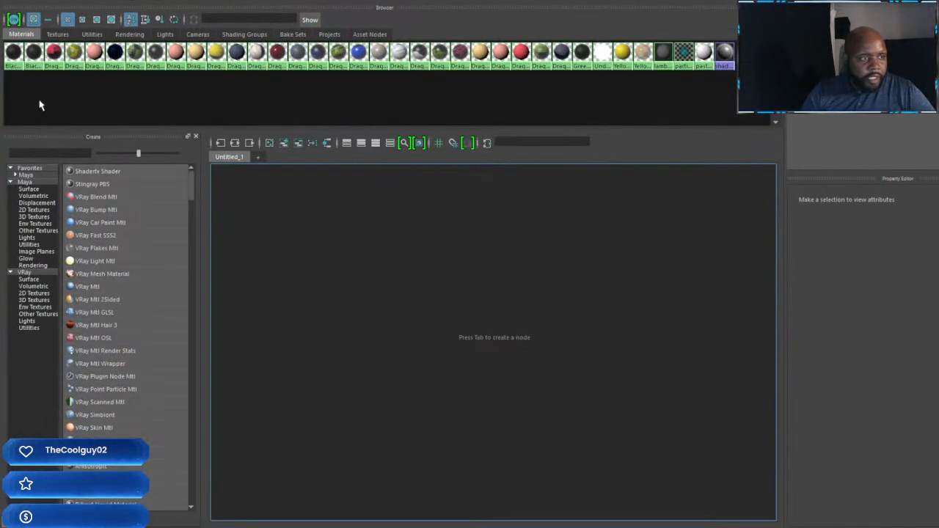
Step: Graph all the Draq_Rigg_1 materials in the Hypershade and delete them together with their connected texture nodes
click(53, 54)
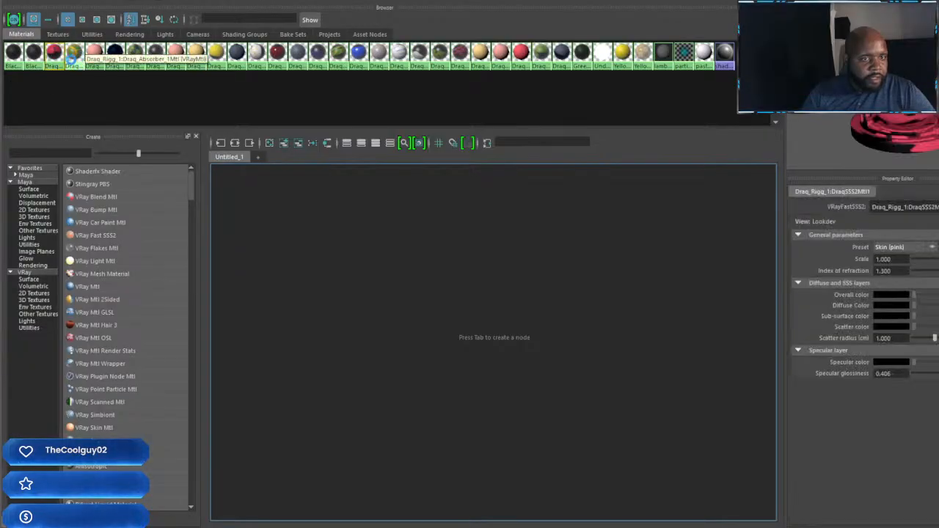
shift+click(95, 63)
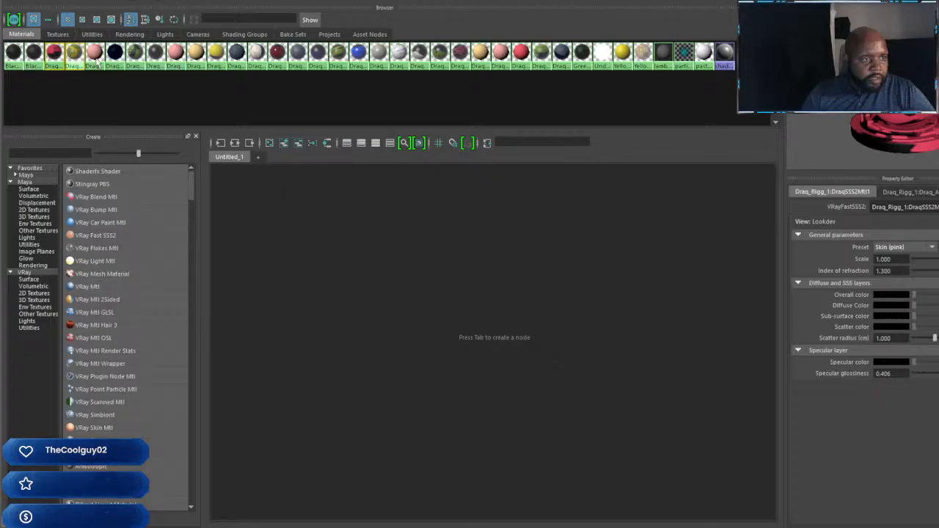
shift+click(114, 65)
shift+click(132, 67)
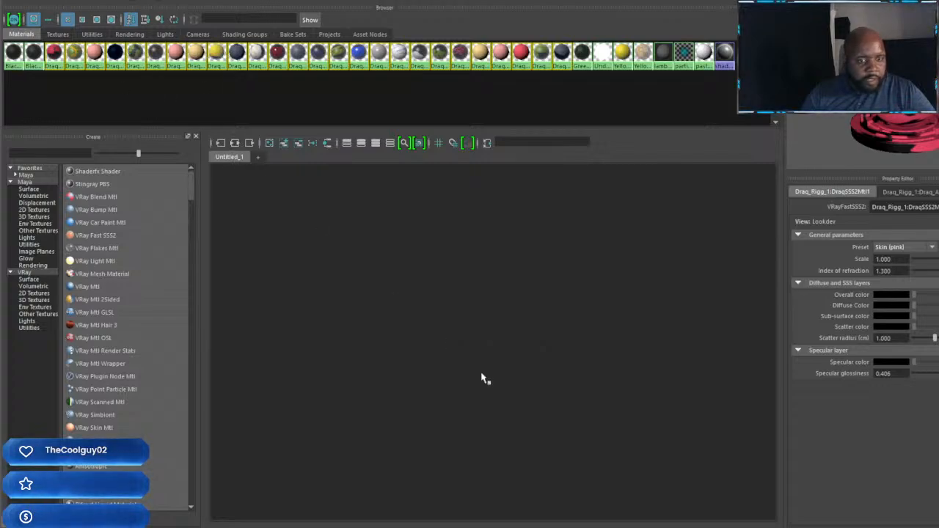
key(a)
scroll(429, 363, down, 3)
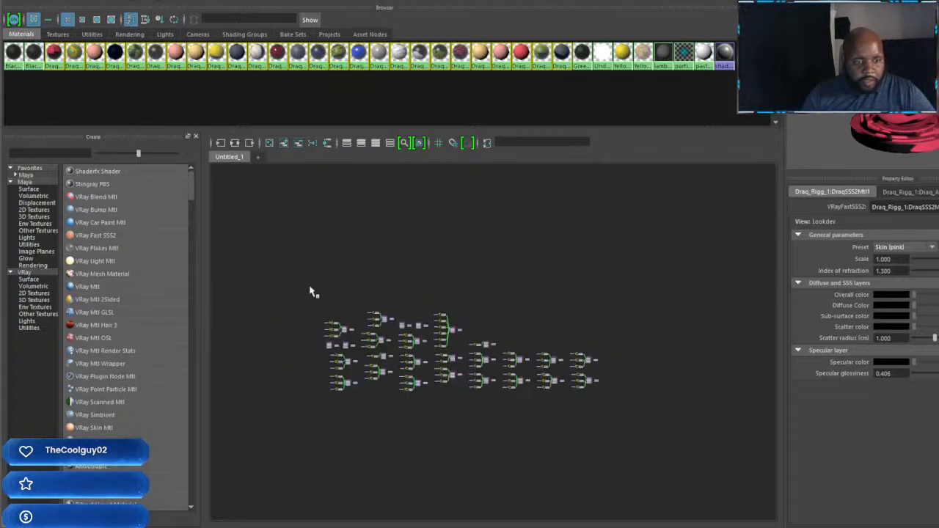
drag(312, 292, 655, 497)
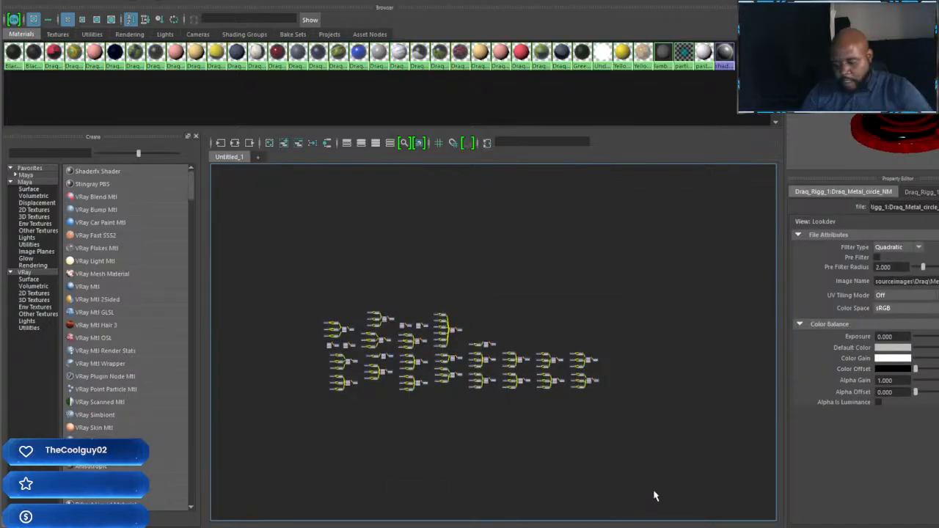
key(Delete)
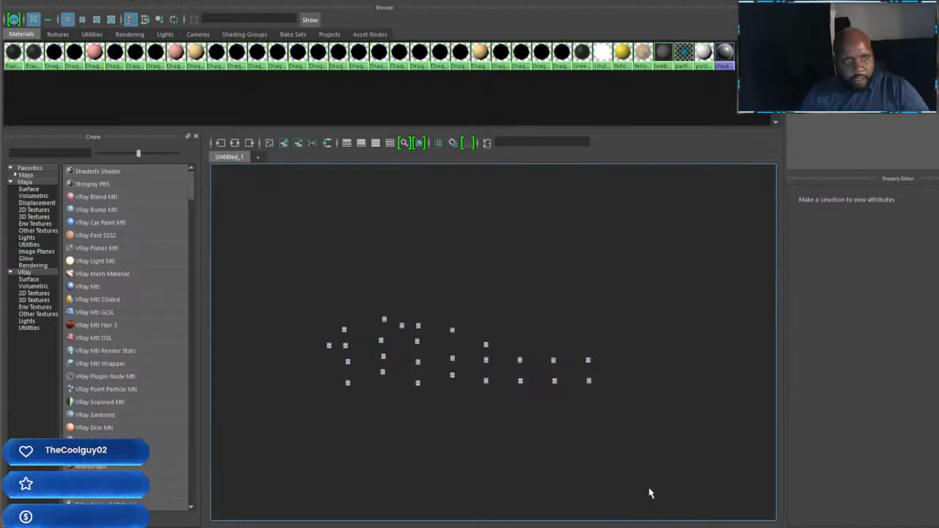
drag(290, 262, 640, 464)
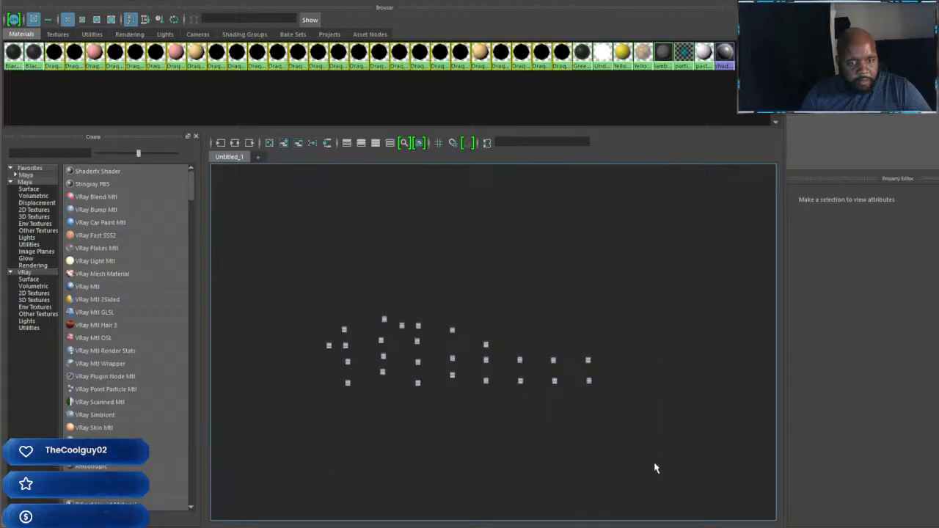
key(Delete)
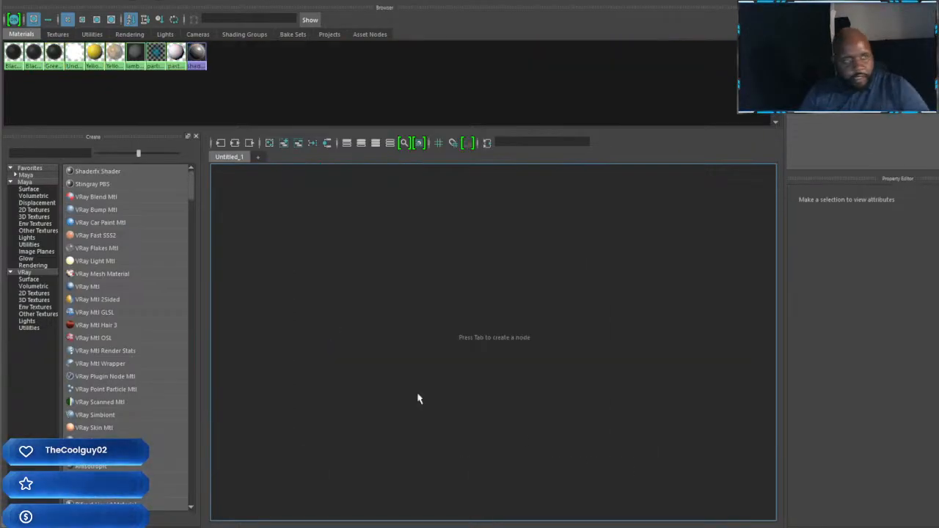
Step: Delete the leftover defaultMat shading group from the scene
click(257, 35)
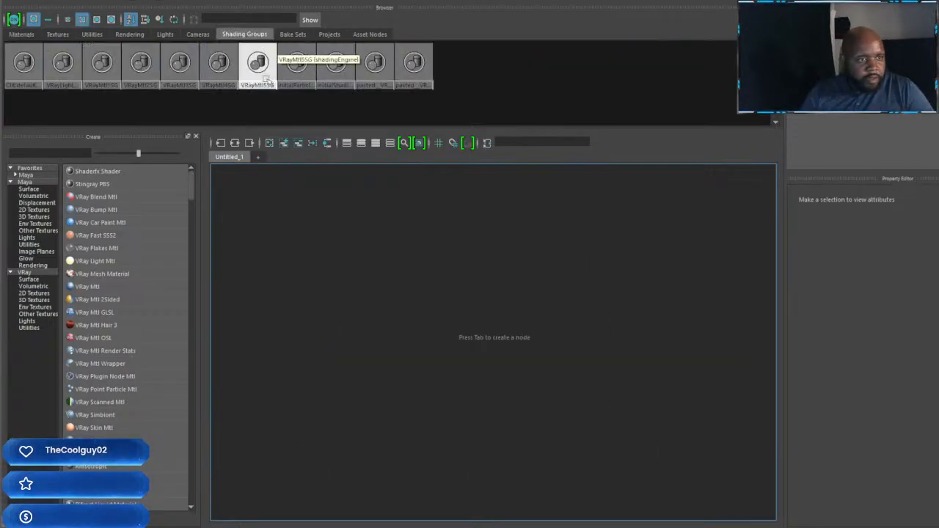
click(26, 72)
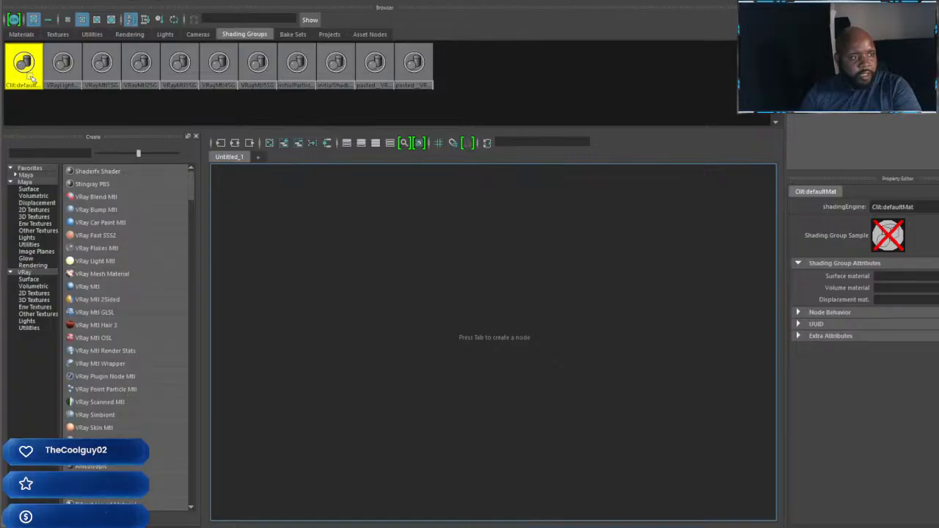
key(Delete)
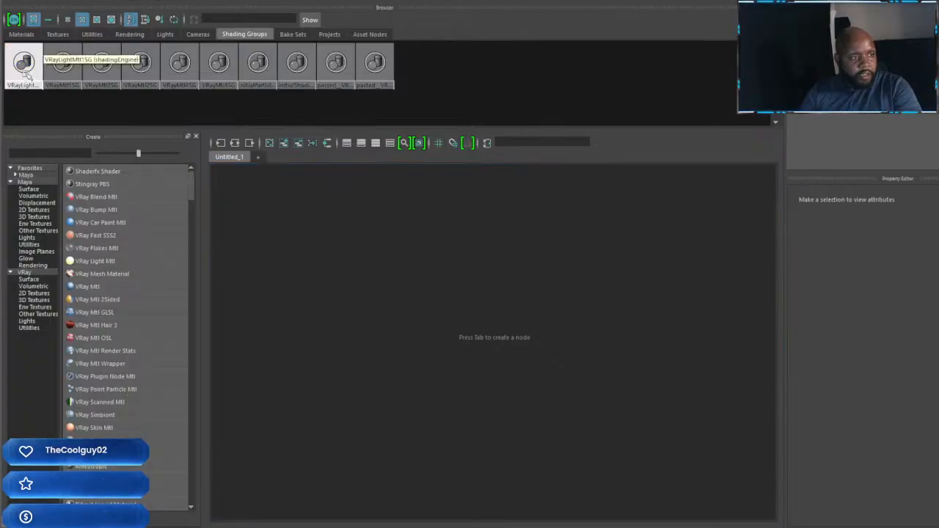
Step: Check the remaining shading groups one by one and delete pasted__VRayMtl6SG
click(29, 70)
click(63, 63)
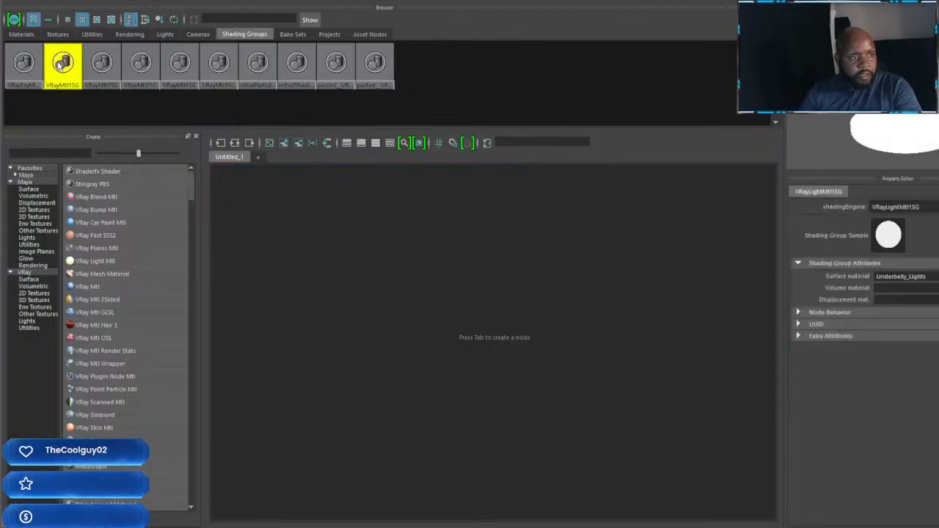
click(102, 63)
click(141, 64)
click(179, 65)
click(218, 65)
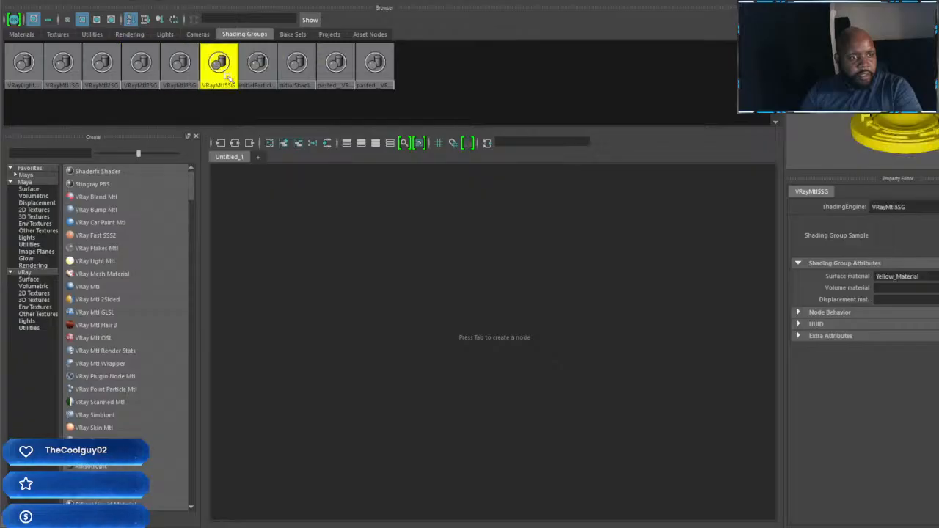
click(258, 65)
click(297, 65)
click(335, 65)
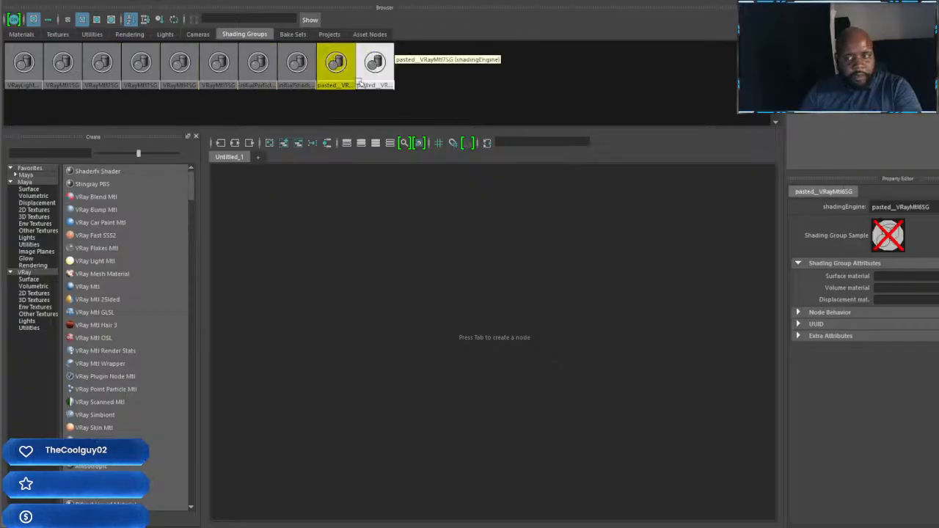
key(Delete)
Step: Try deleting the pasted__VRayMtl7SG shading group and undo that deletion
click(338, 66)
key(Delete)
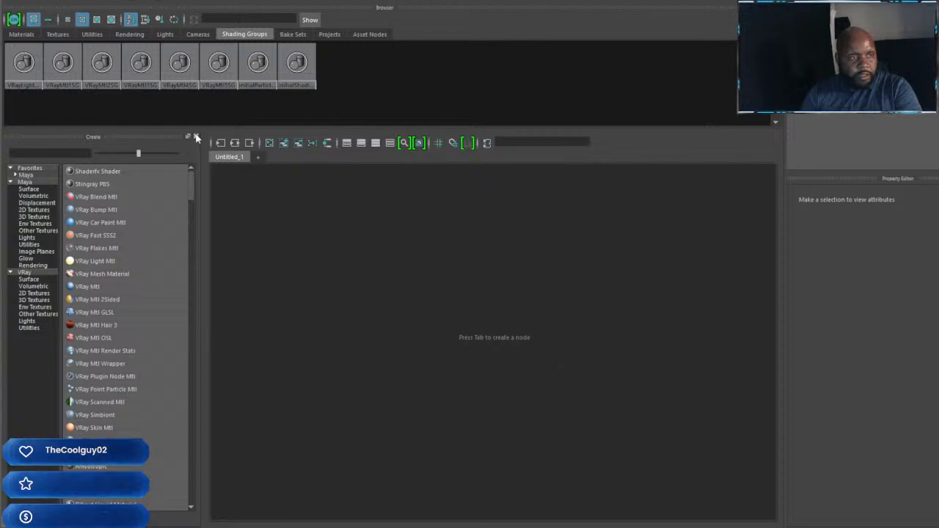
key(ctrl+z)
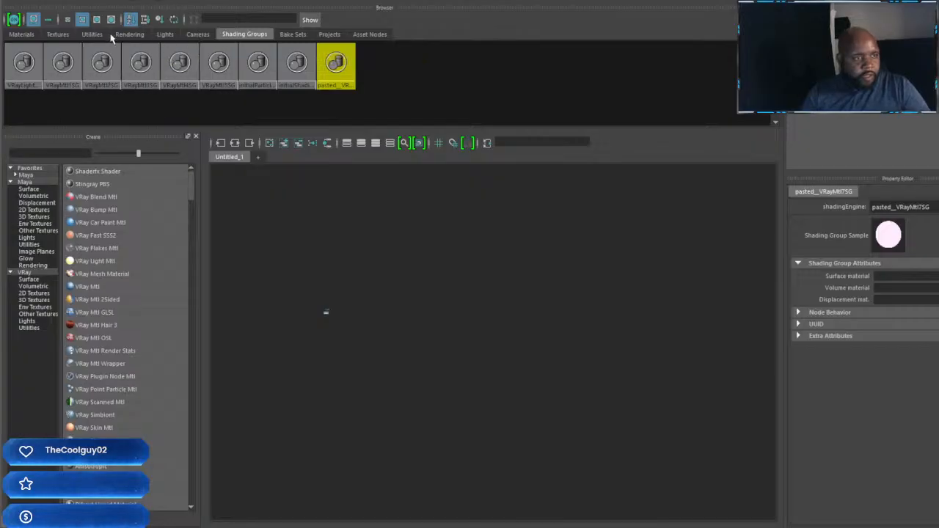
Step: Delete the defaultMat1P2D node and all the Draq_Rigg_1 place2dTexture utilities, keeping the pasted ones
click(143, 35)
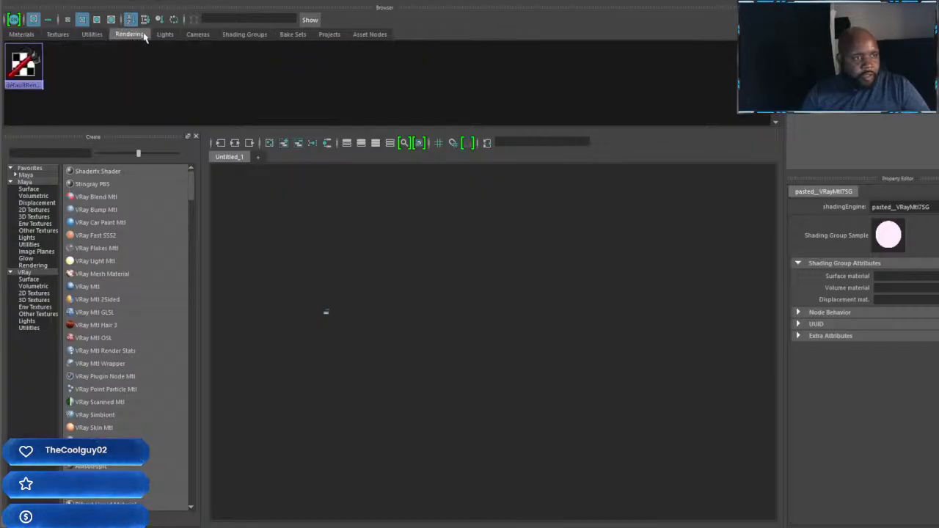
click(99, 36)
click(63, 64)
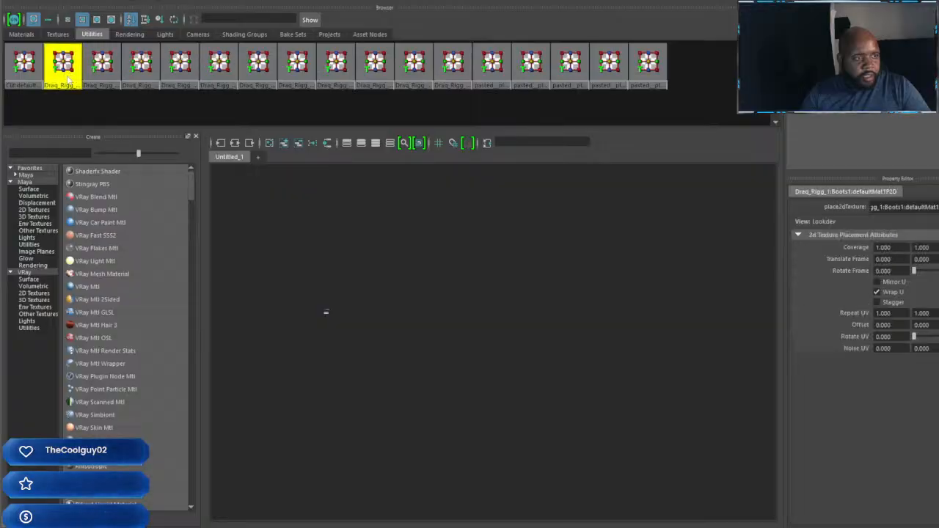
shift+click(21, 69)
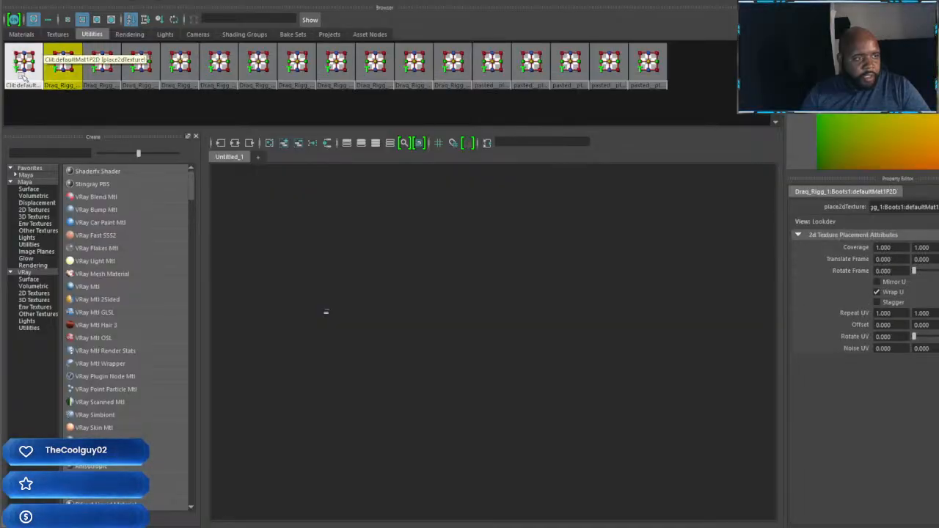
shift+click(114, 79)
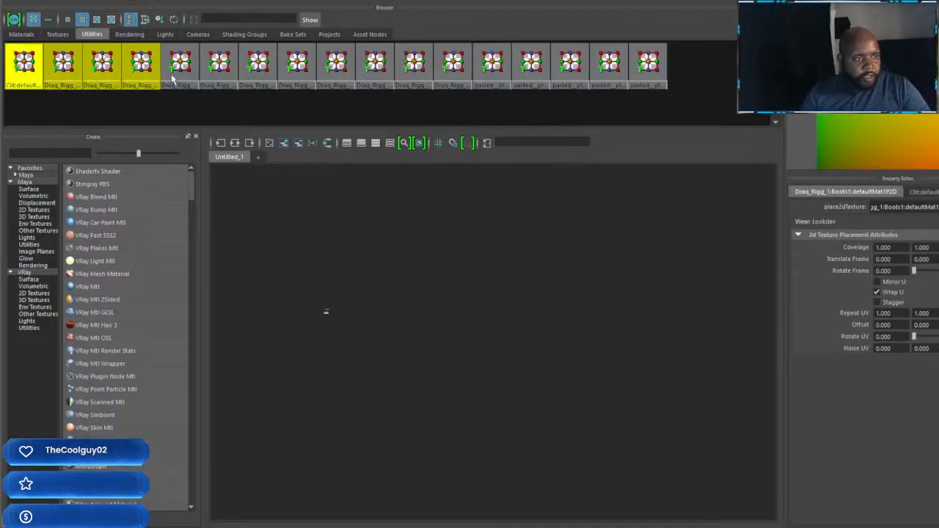
shift+click(253, 78)
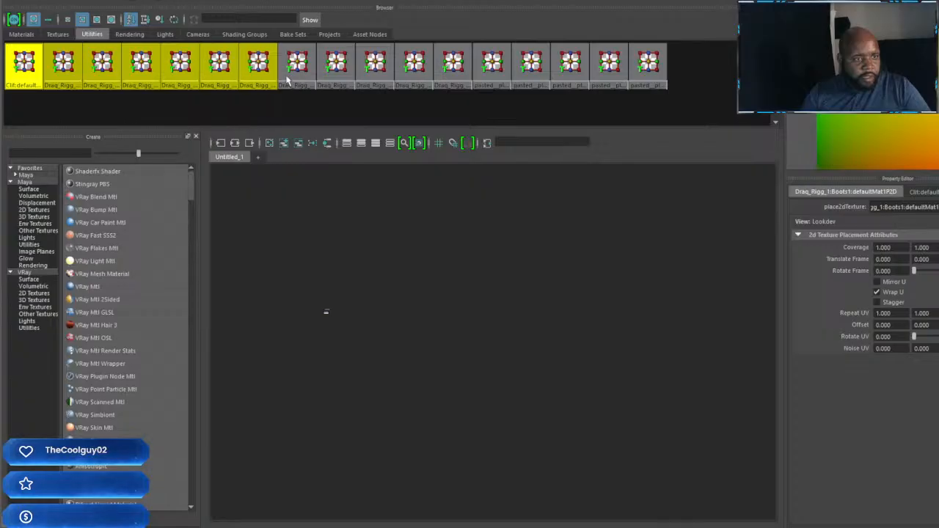
shift+click(335, 84)
shift+click(364, 82)
shift+click(405, 83)
shift+click(438, 72)
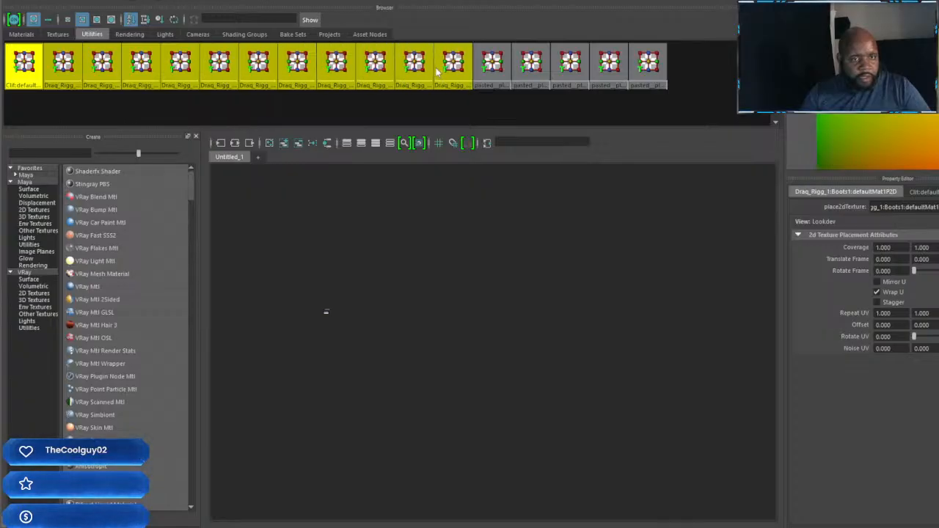
key(Delete)
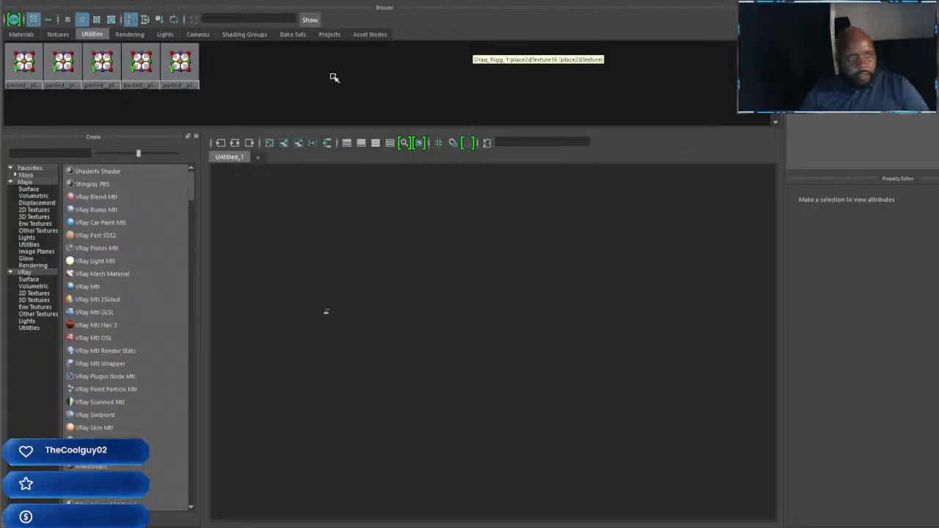
Step: Delete the Draq_Rigg_1:Draq:defaultMat1F file texture and all the remaining pasted textures from the scene
click(58, 34)
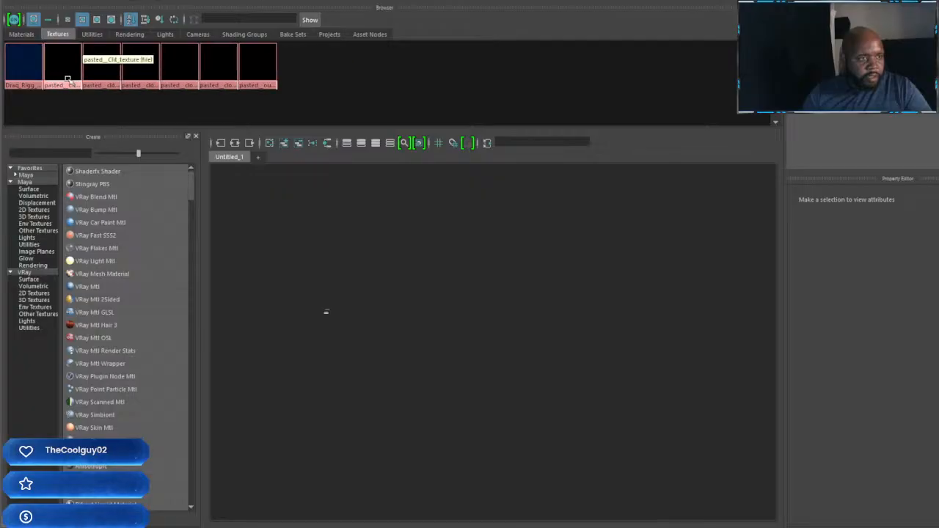
click(20, 77)
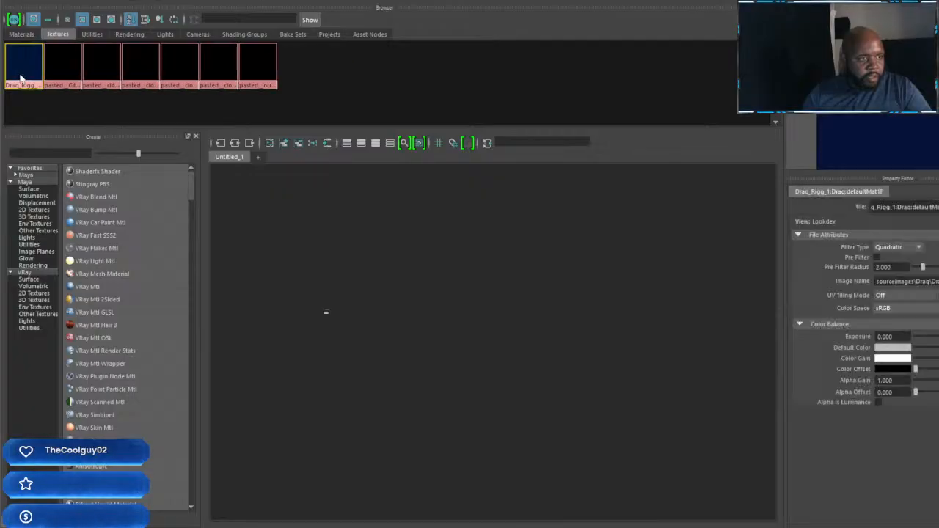
key(Delete)
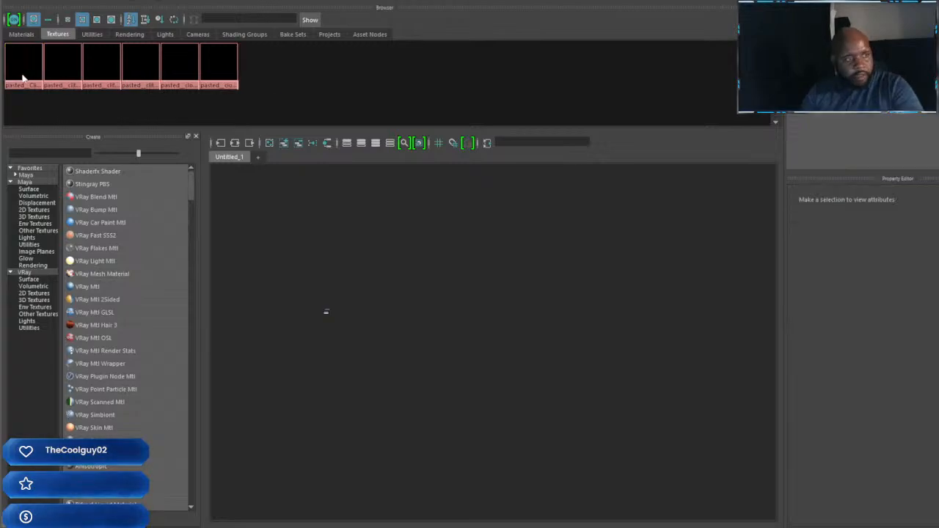
click(23, 78)
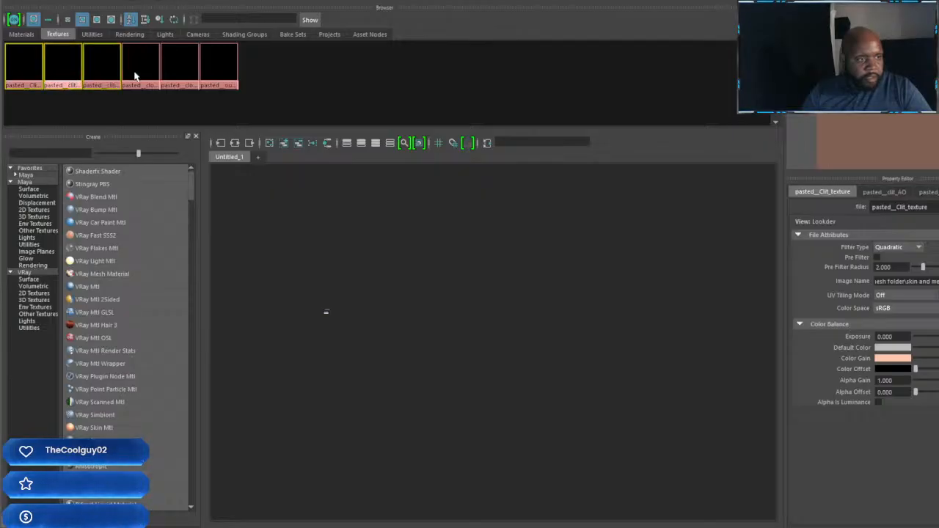
shift+click(176, 74)
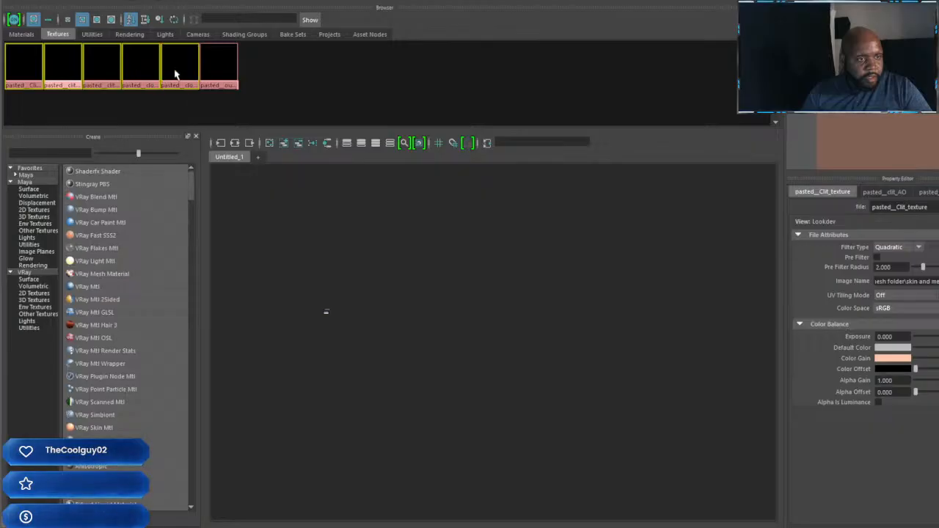
shift+click(218, 74)
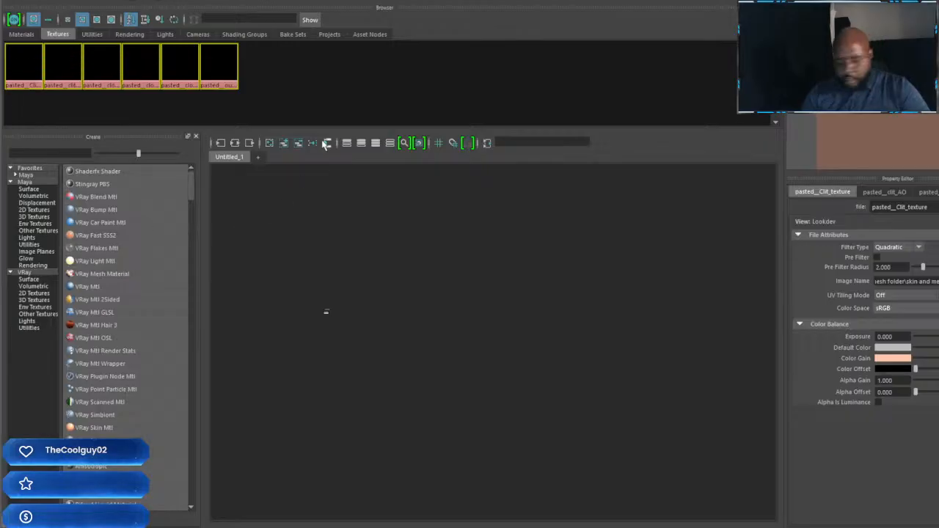
key(Delete)
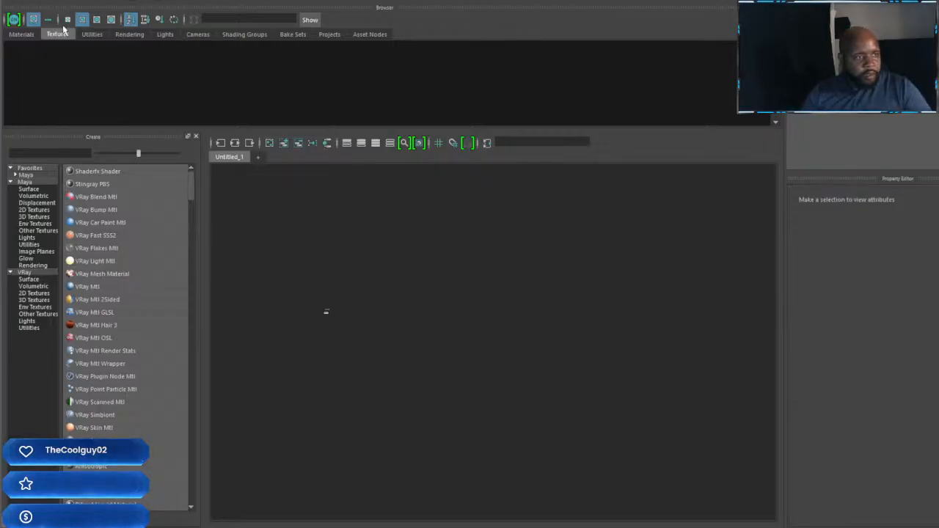
Step: Review the remaining materials, then examine the green parts of the Mighty Typhoon and the pilot inside the cockpit
click(22, 35)
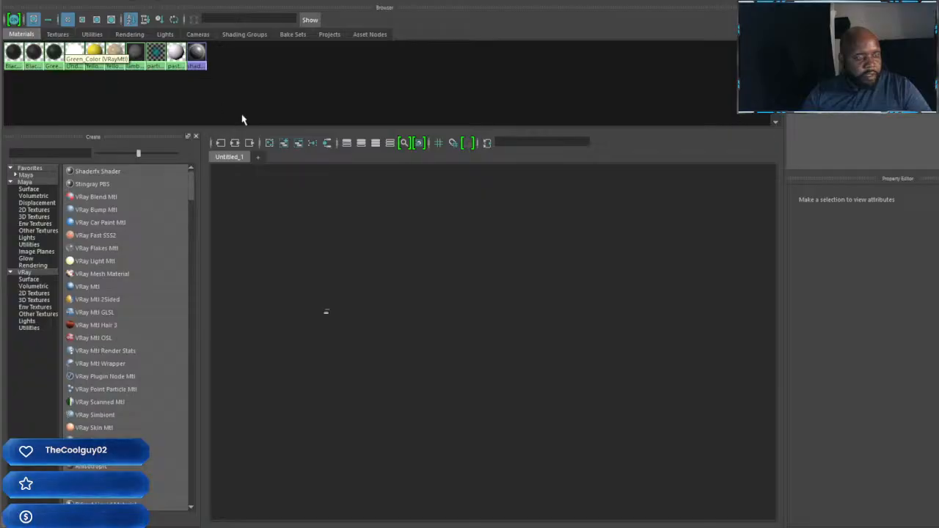
drag(302, 304, 385, 381)
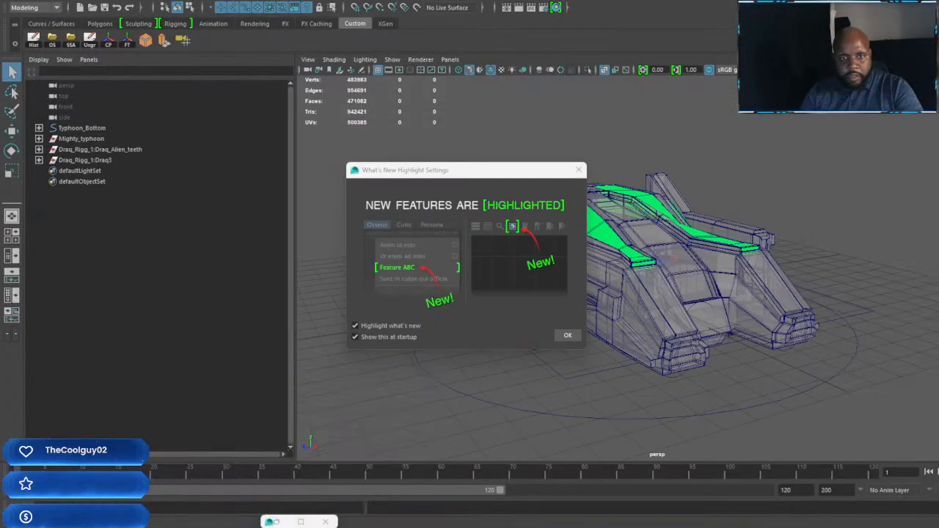
scroll(684, 251, up, 6)
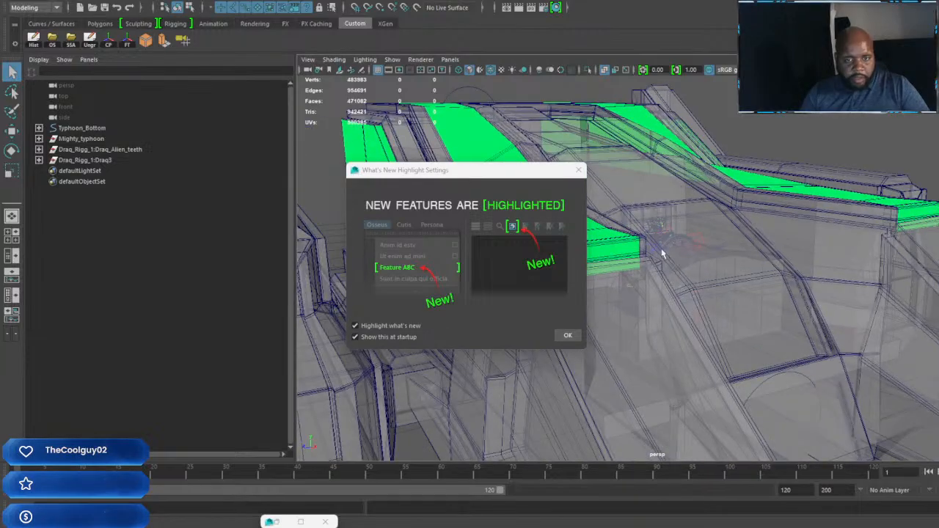
alt+middle_drag(685, 250, 731, 275)
scroll(731, 275, up, 3)
alt+drag(732, 276, 705, 282)
alt+middle_drag(705, 280, 680, 275)
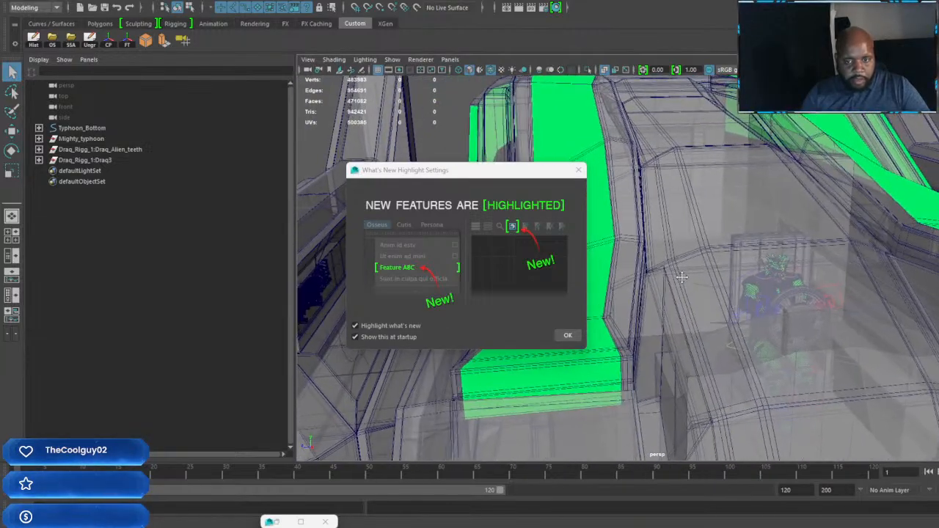
scroll(682, 273, up, 6)
scroll(717, 228, down, 10)
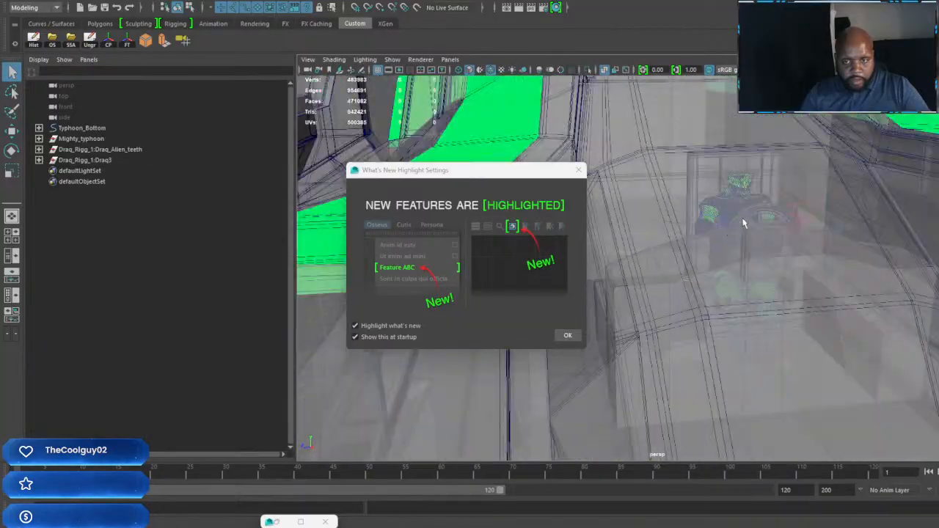
scroll(688, 207, up, 2)
alt+middle_drag(688, 207, 786, 244)
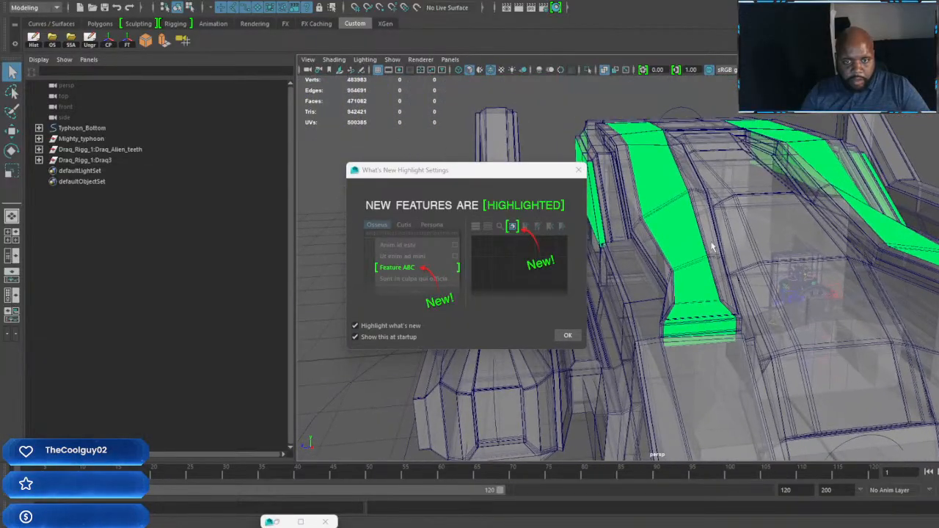
Step: Select the Mighty Typhoon's main body and turn on textured display in the perspective view
click(679, 212)
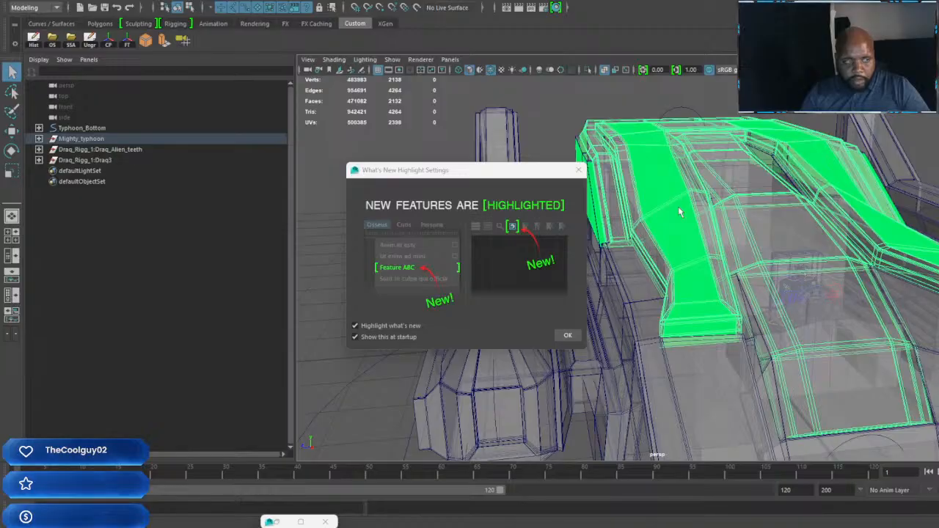
click(506, 70)
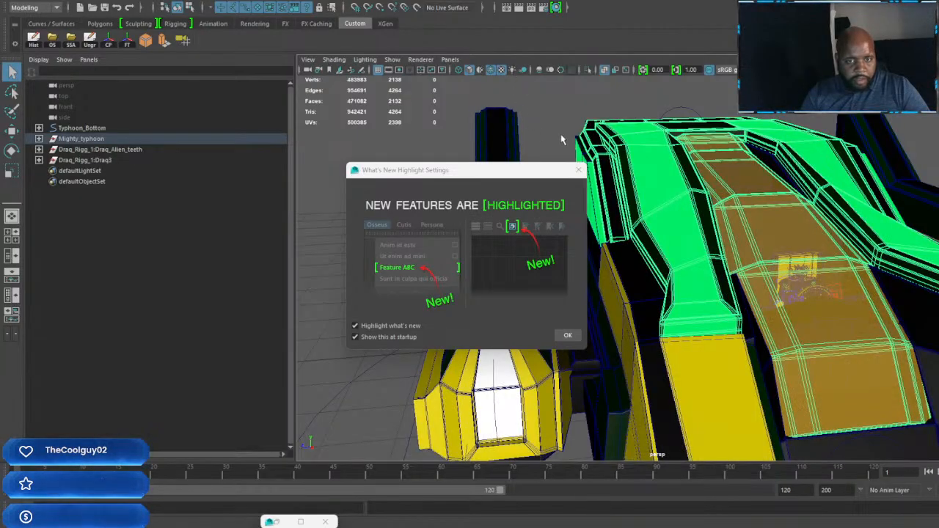
alt+drag(561, 139, 729, 228)
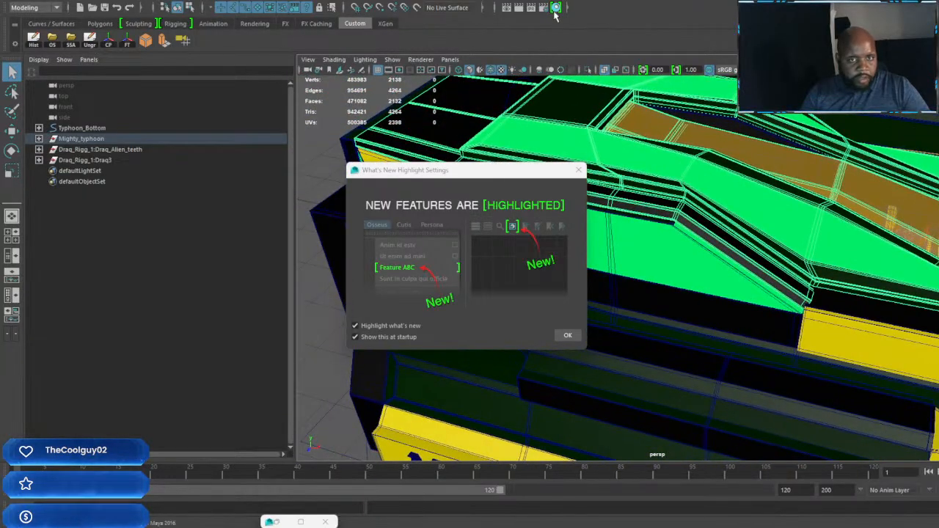
alt+drag(771, 242, 684, 258)
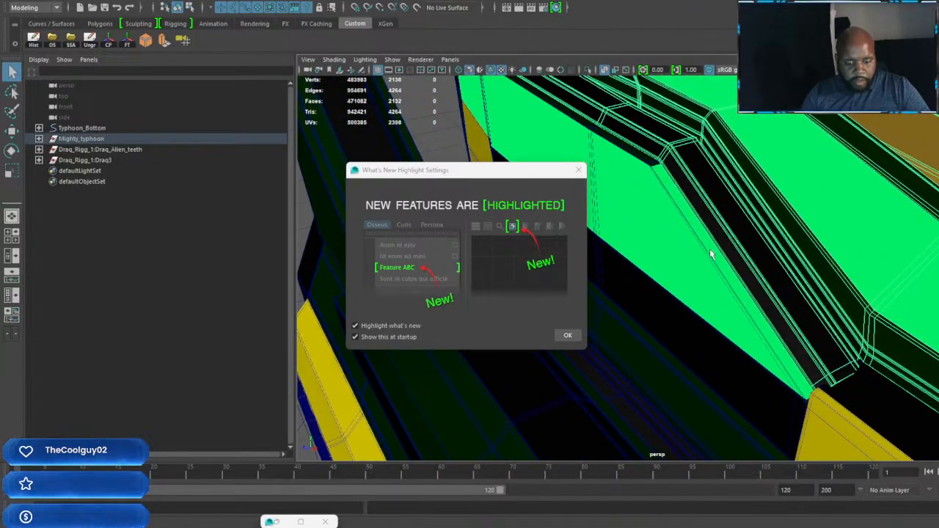
Step: Select the connected faces of the green side panel on the body and assign them the pasted__color_tears material
right_drag(710, 255, 712, 274)
click(715, 262)
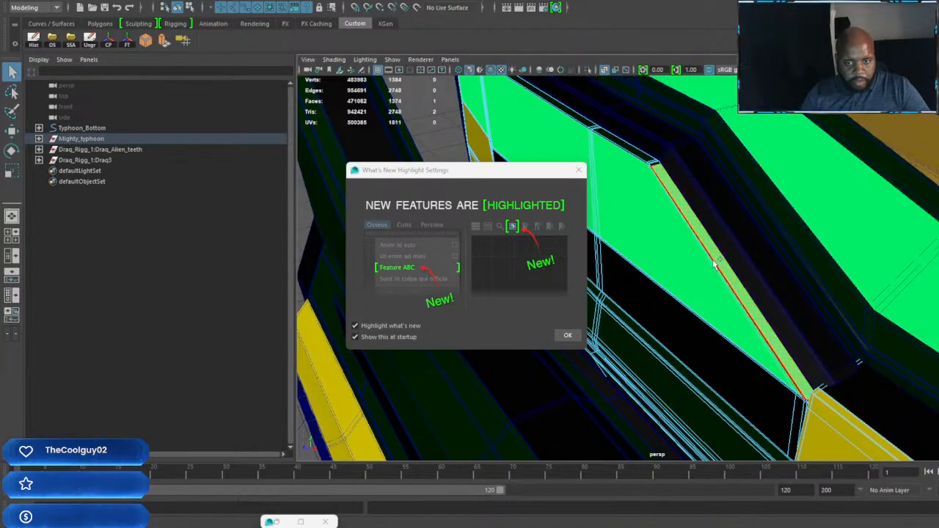
double_click(715, 264)
mouse_move(717, 264)
alt+mouse_down()
mouse_move(763, 278)
mouse_move(841, 262)
mouse_move(810, 272)
mouse_move(854, 294)
mouse_move(836, 290)
mouse_move(857, 320)
mouse_move(814, 229)
mouse_move(878, 239)
mouse_move(749, 235)
mouse_move(716, 258)
mouse_move(698, 256)
mouse_move(719, 256)
alt+mouse_up()
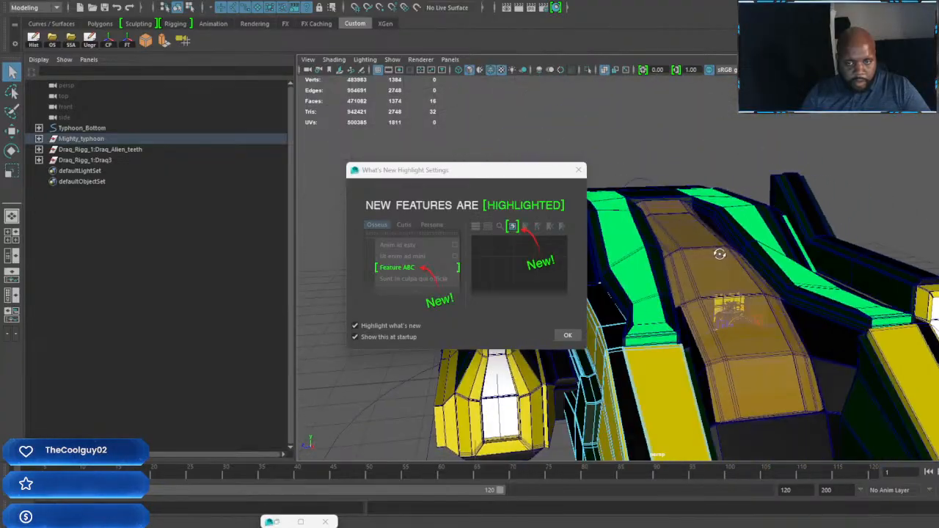
click(543, 8)
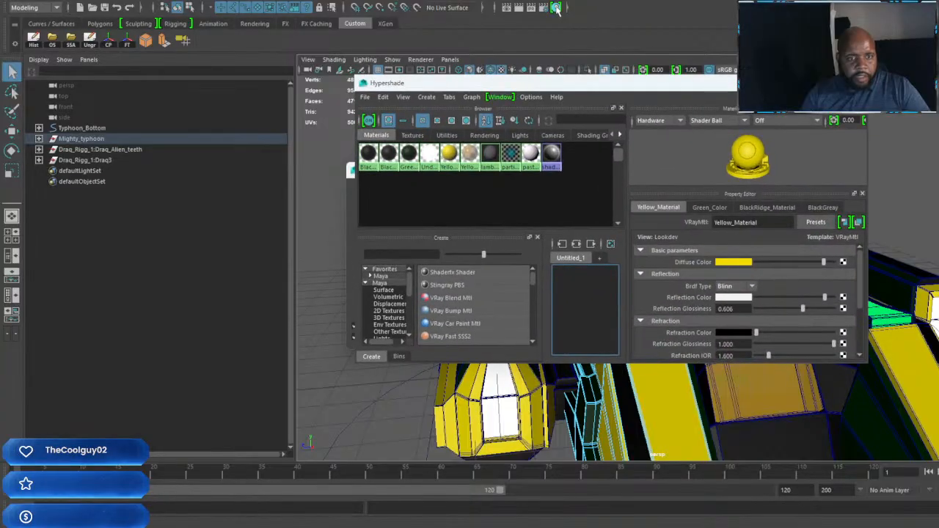
right_click(529, 152)
click(514, 207)
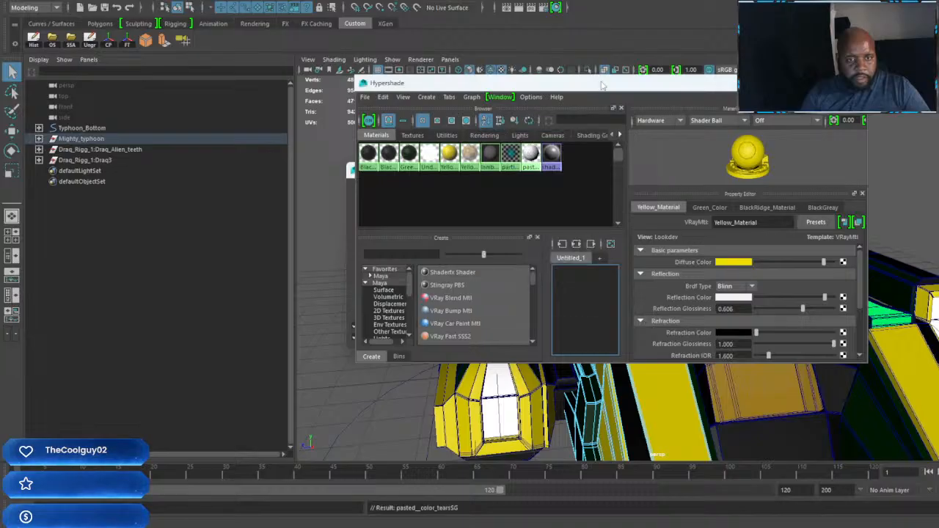
Step: Move the Hypershade window away from the vehicle and close the What's New Highlight Settings dialog
drag(602, 86, 169, 30)
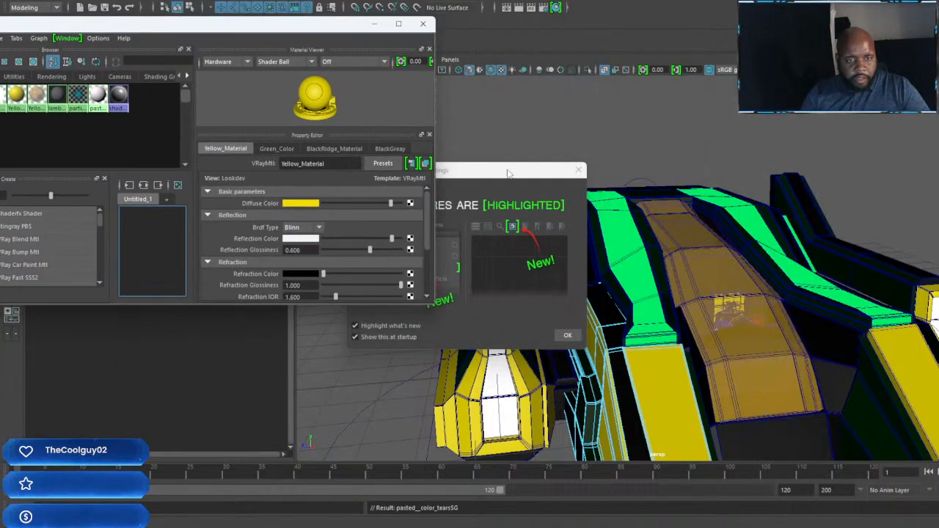
drag(508, 173, 718, 138)
click(788, 137)
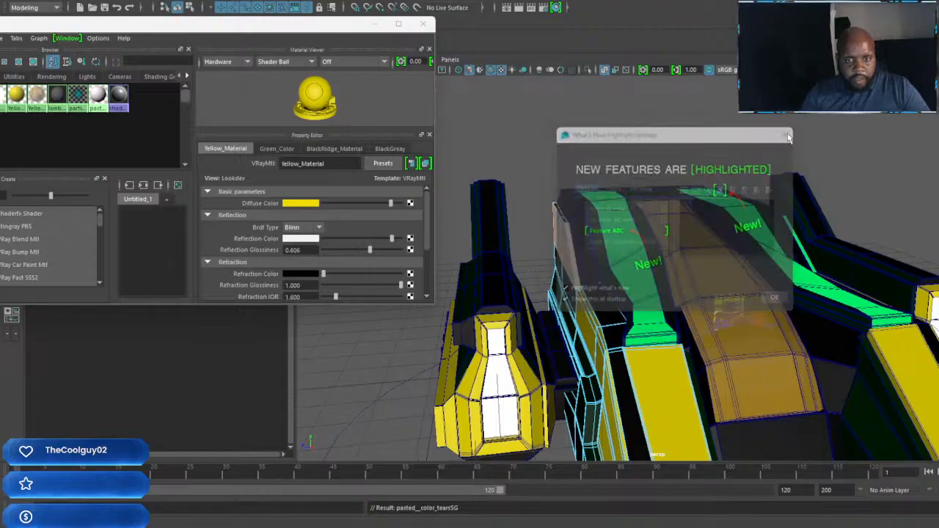
Step: Assign pasted__color_tears to all faces of the green upper stripe next to the canopy, on the same side as the whitened panel
alt+drag(569, 256, 656, 268)
alt+drag(679, 213, 663, 319)
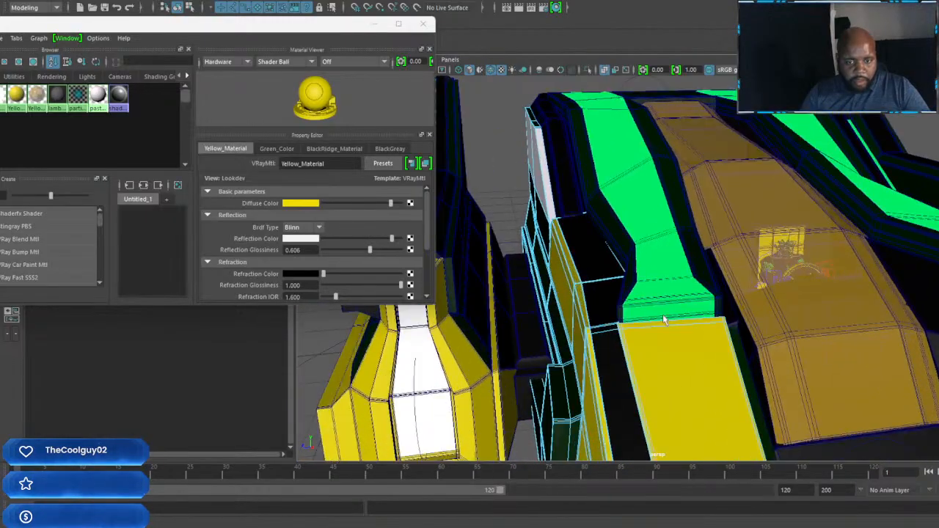
right_drag(665, 313, 666, 265)
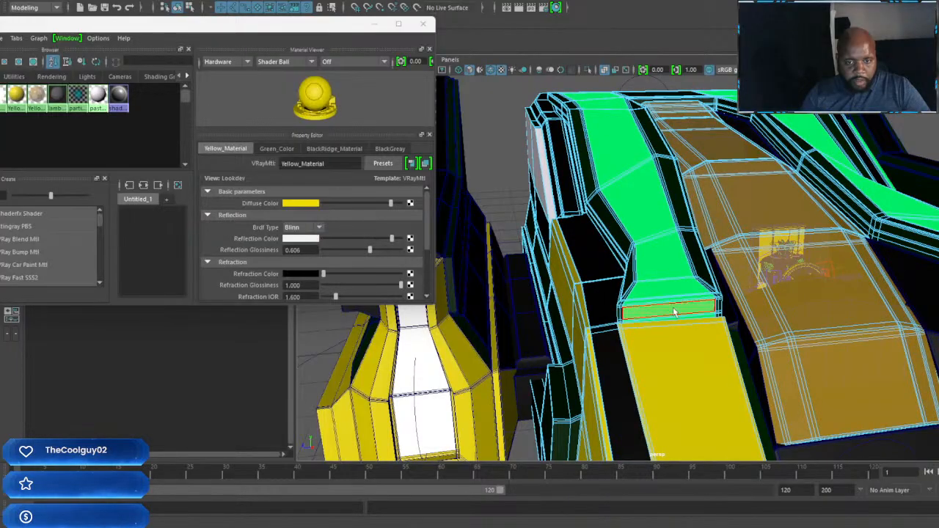
click(675, 310)
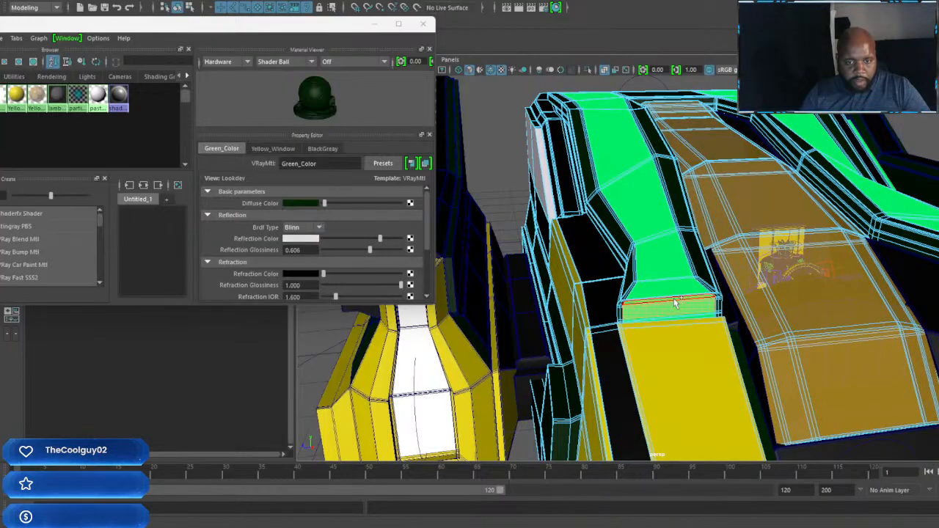
shift+double_click(674, 299)
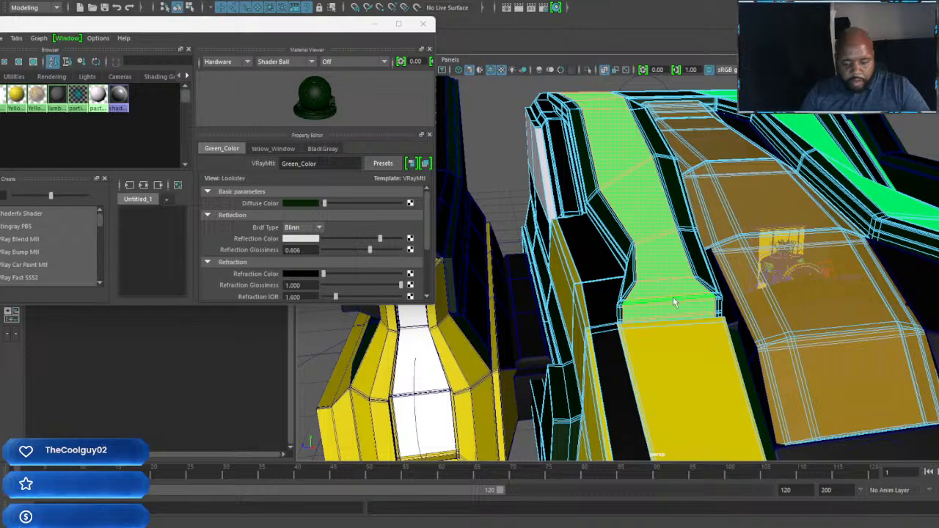
key(g)
Step: Assign pasted__color_tears to the faces of the matching green upper stripe on the opposite side of the canopy
alt+drag(809, 275, 628, 358)
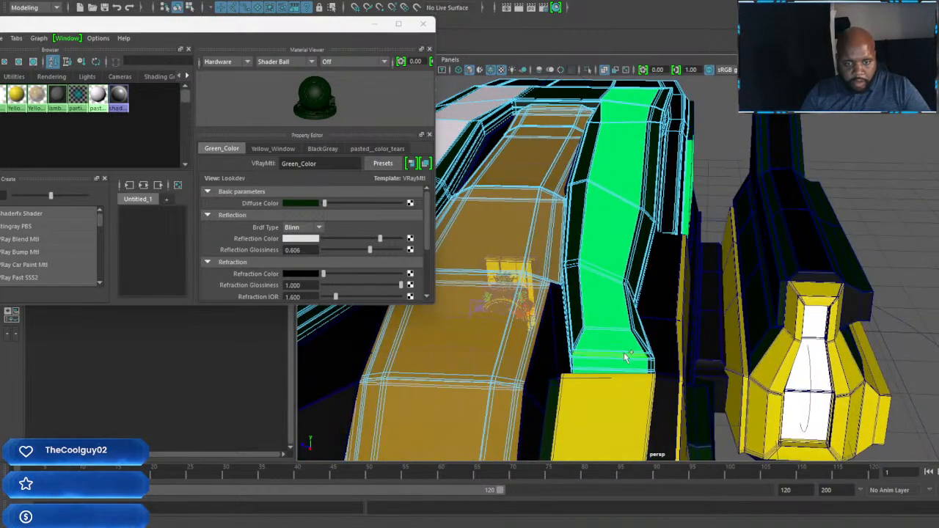
shift+double_click(625, 356)
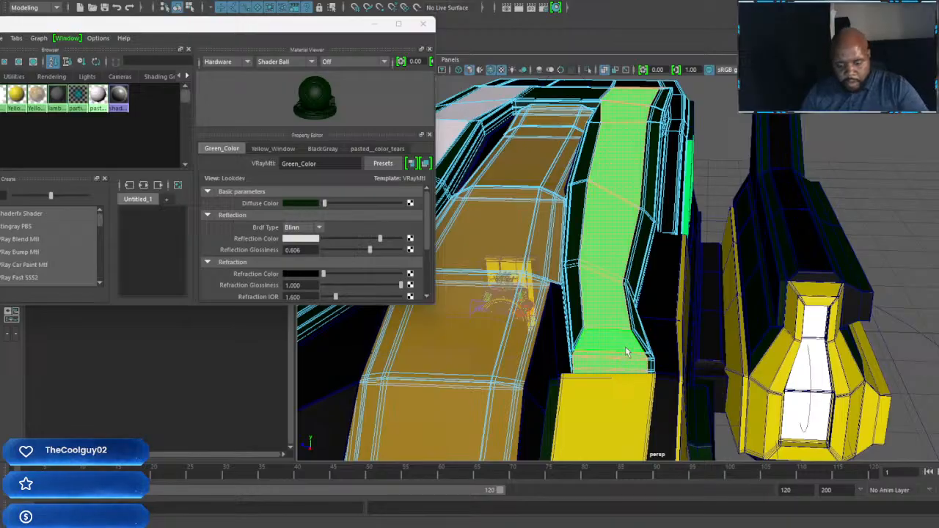
key(g)
Step: Select the faces of the remaining green side panel on the opposite side of the body and assign pasted__color_tears
alt+drag(702, 305, 633, 295)
scroll(697, 230, up, 5)
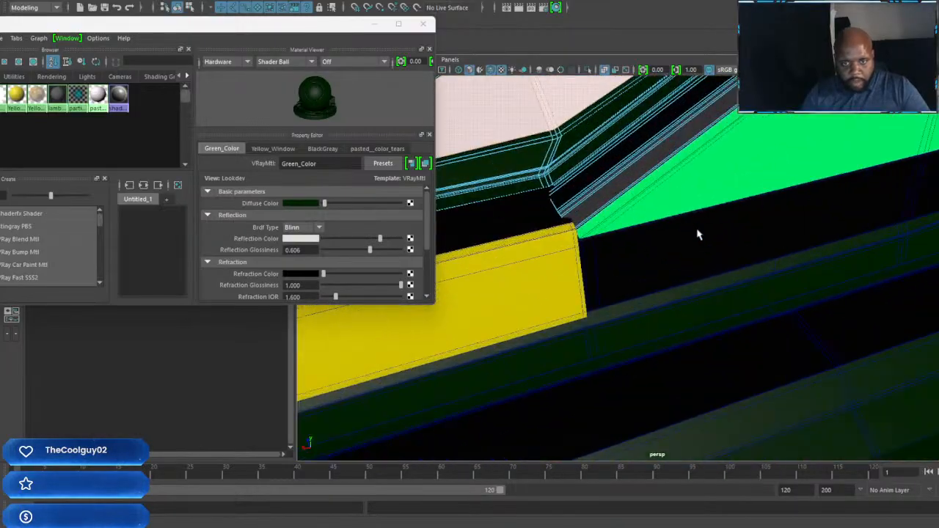
alt+middle_drag(719, 173, 689, 266)
click(721, 211)
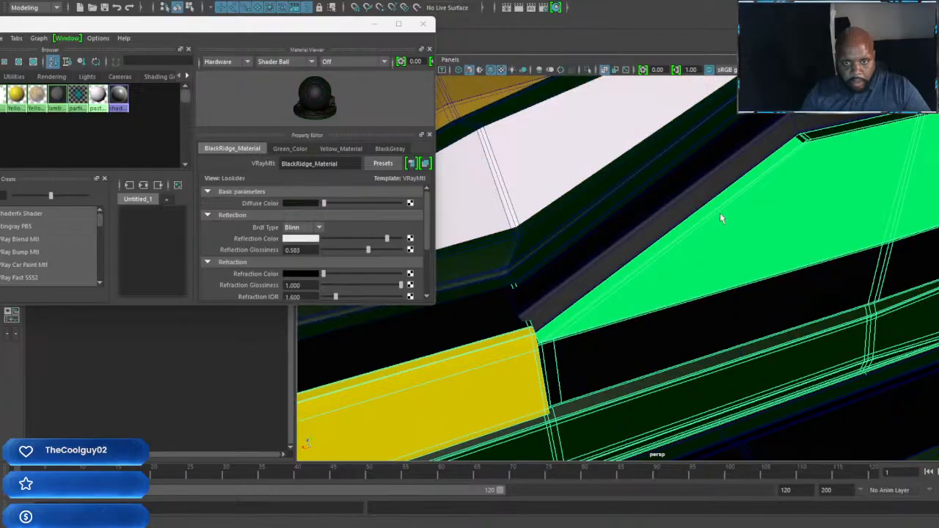
right_drag(726, 211, 729, 229)
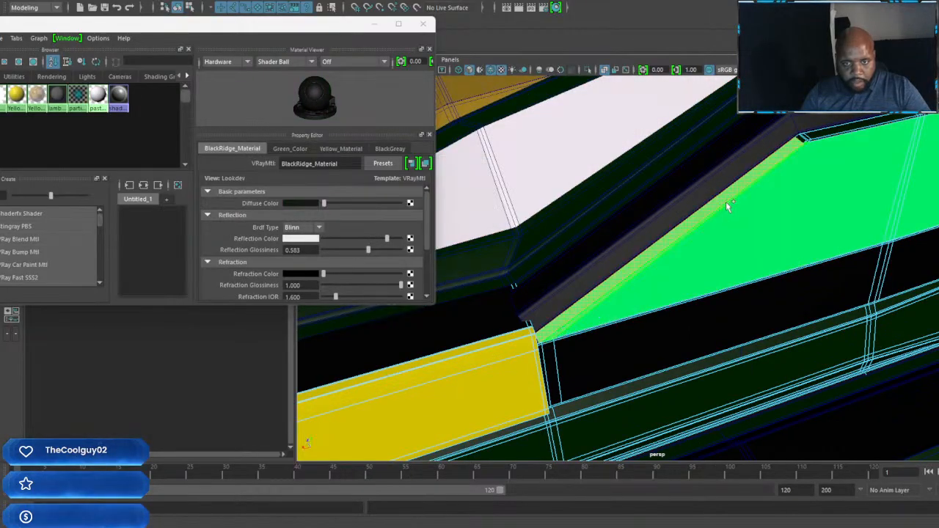
click(726, 204)
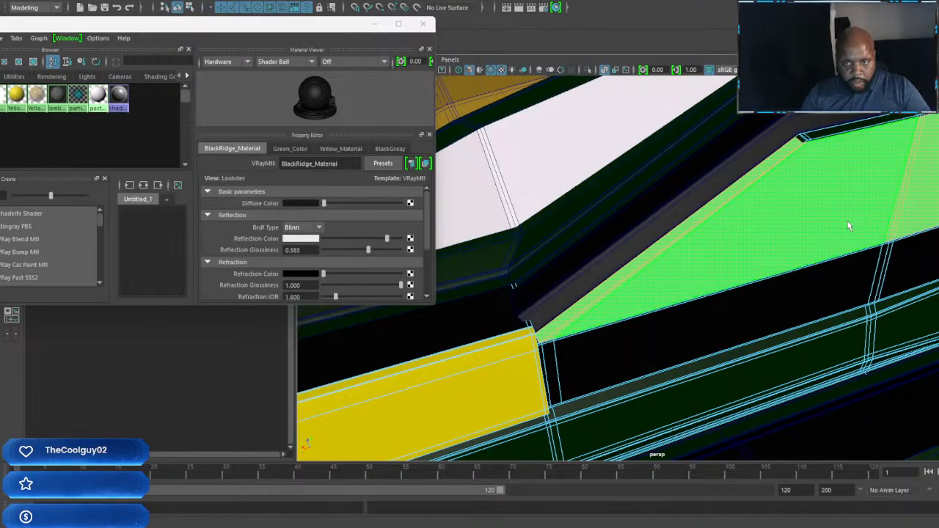
scroll(844, 224, down, 3)
key(g)
Step: Select the green faces and edge strips at the rear end of the side panel and assign pasted__color_tears to them
scroll(838, 218, down, 8)
alt+drag(838, 218, 759, 216)
scroll(836, 277, up, 6)
alt+drag(836, 276, 737, 243)
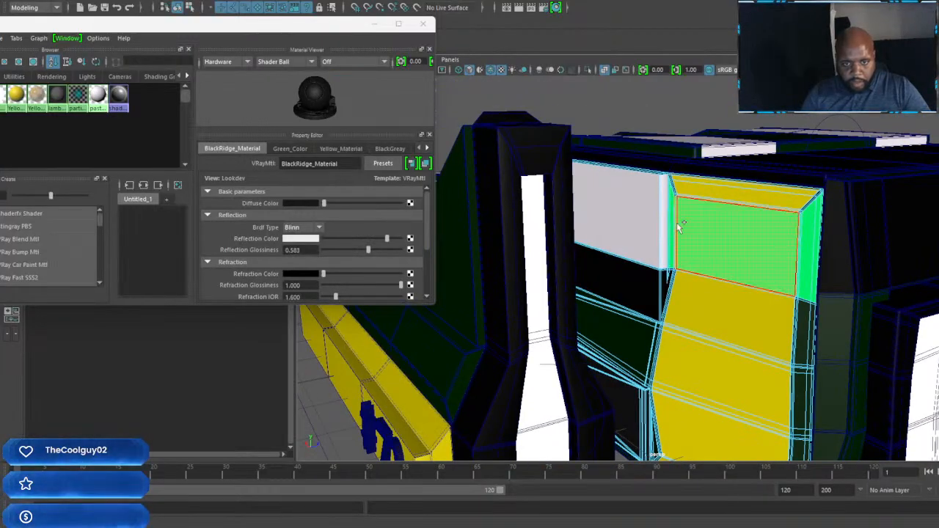
shift+double_click(798, 256)
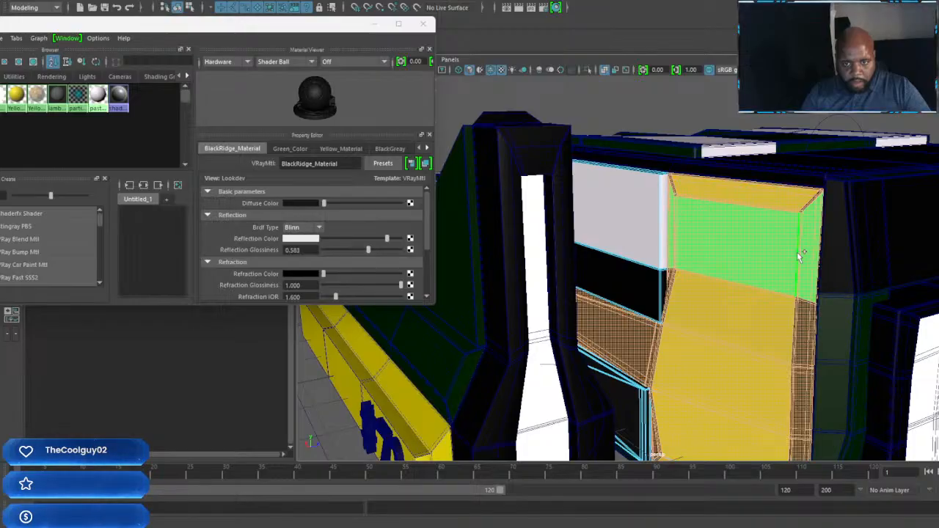
key(ctrl+z)
scroll(821, 273, up, 3)
alt+middle_drag(820, 272, 741, 268)
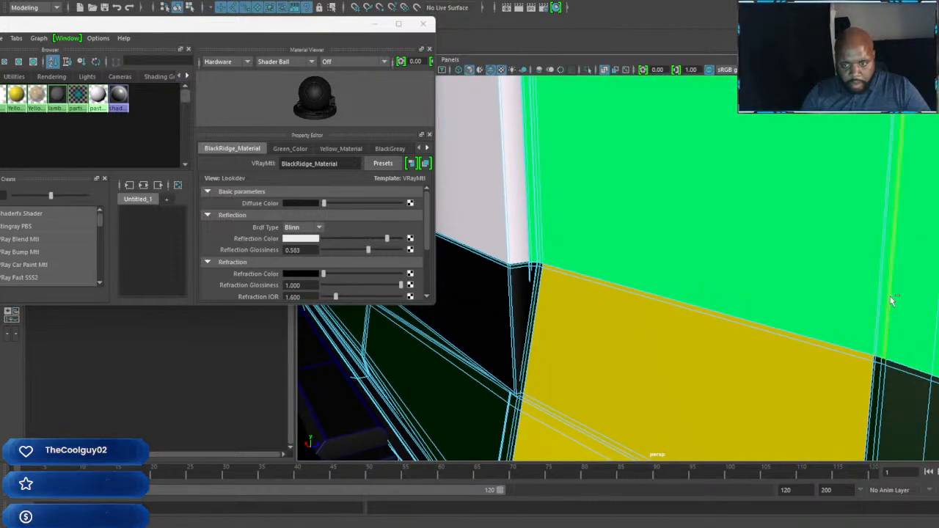
click(885, 299)
key(g)
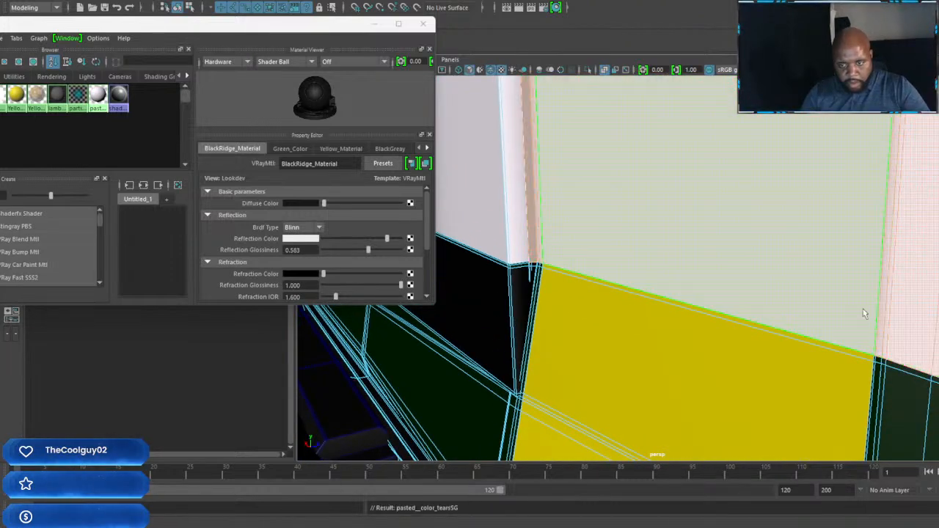
Step: Assign pasted__color_tears to the matching green rear panel faces and edge strips on the opposite side of the body
scroll(863, 309, down, 6)
alt+drag(863, 309, 698, 314)
scroll(710, 318, up, 4)
scroll(677, 311, up, 3)
click(727, 317)
right_drag(696, 248, 699, 274)
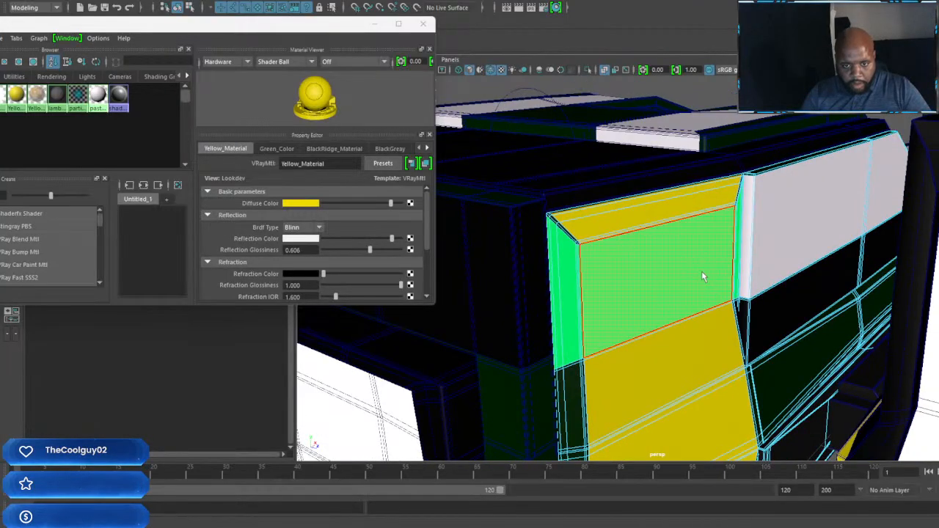
click(581, 312)
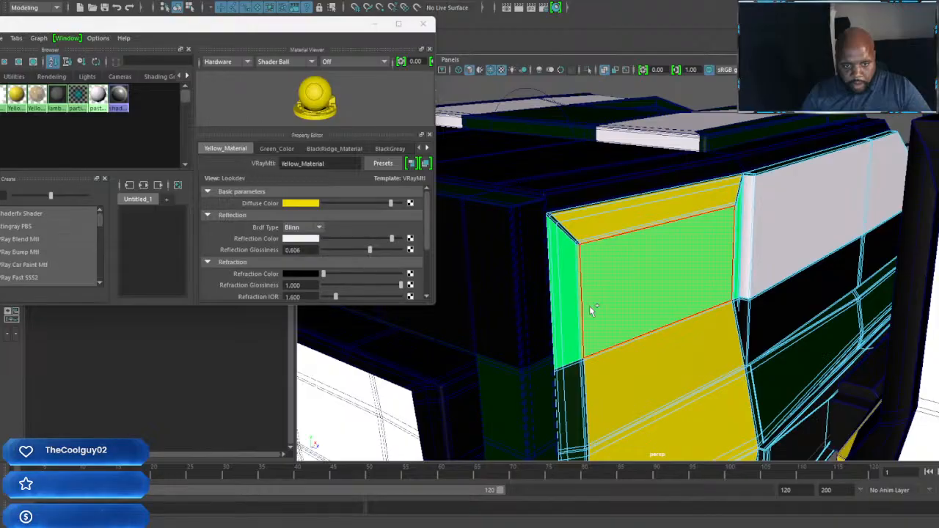
shift+double_click(591, 310)
key(g)
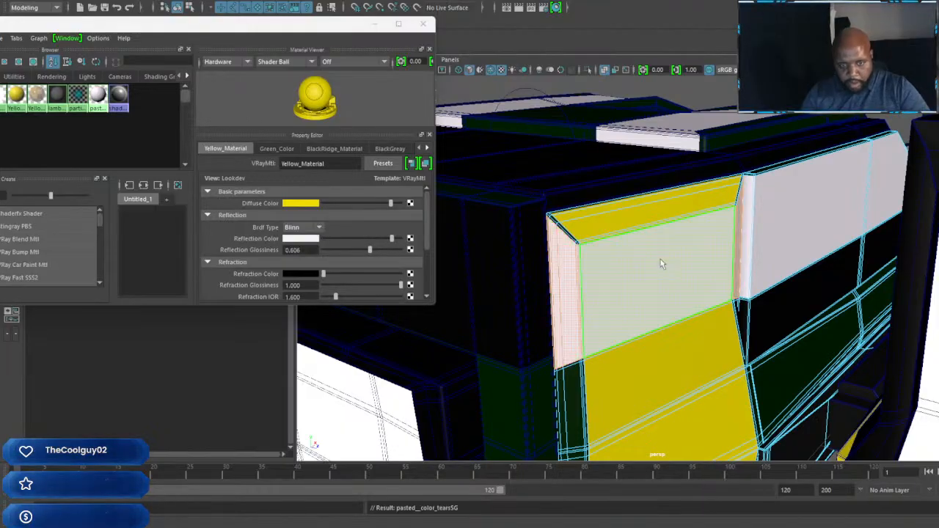
Step: Move the Hypershade window off the Outliner and delete the Draq_Rigg_1:Draq_Alien_teeth and Draq_Rigg_1:Draq3 groups
key(a)
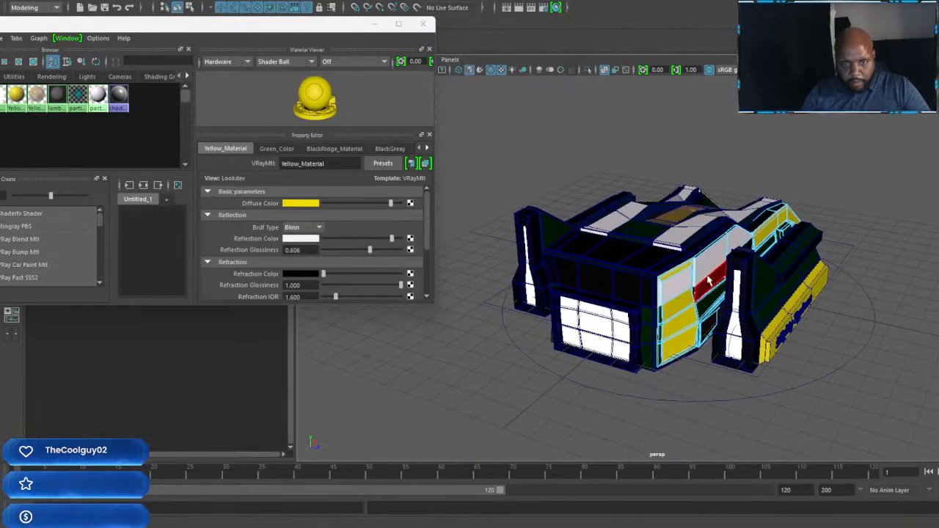
right_drag(708, 248, 767, 236)
alt+drag(797, 272, 634, 305)
scroll(572, 311, up, 5)
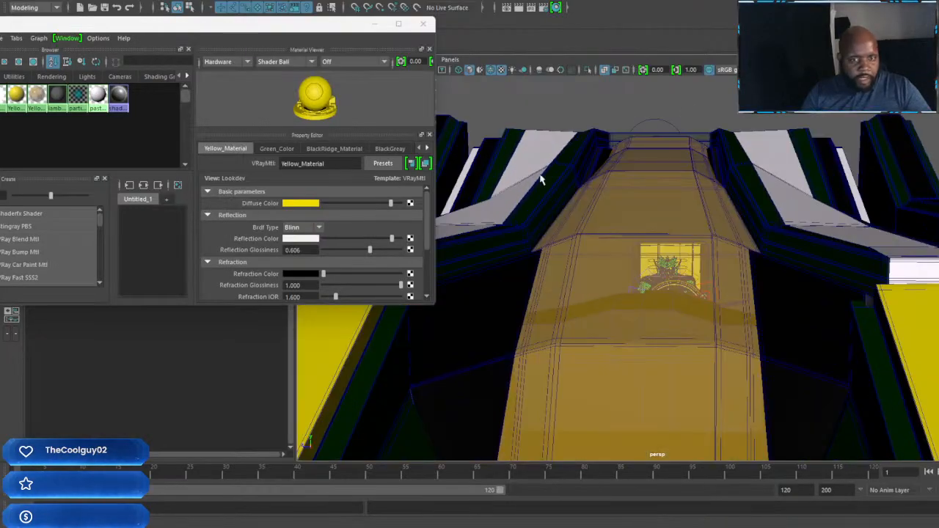
drag(328, 37, 938, 126)
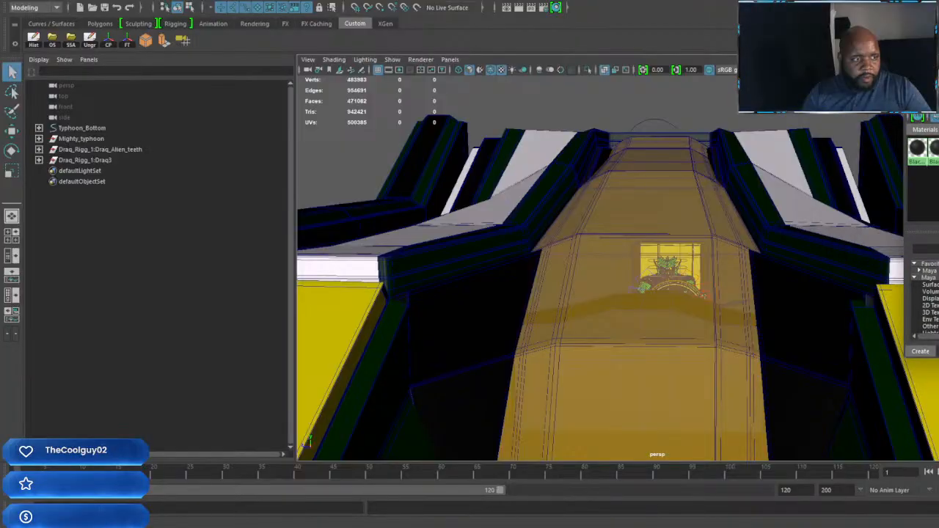
click(98, 149)
ctrl+click(98, 160)
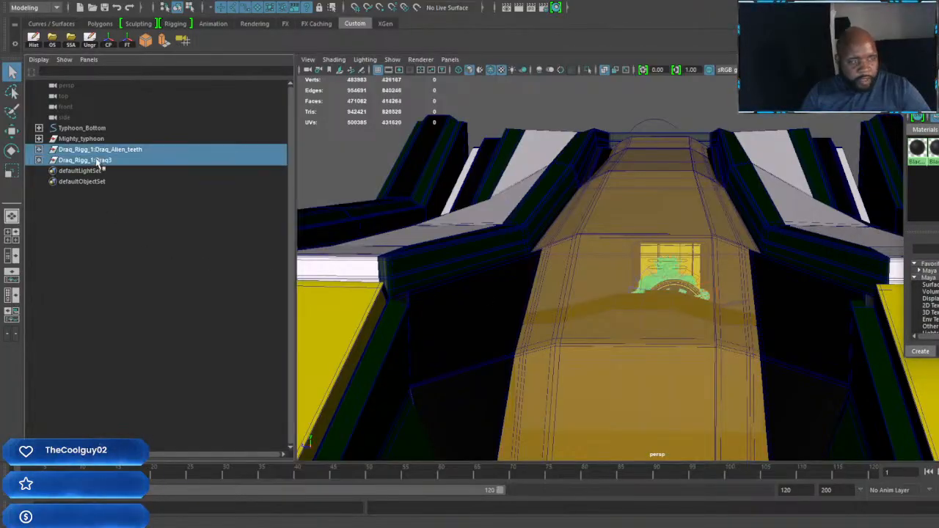
key(Delete)
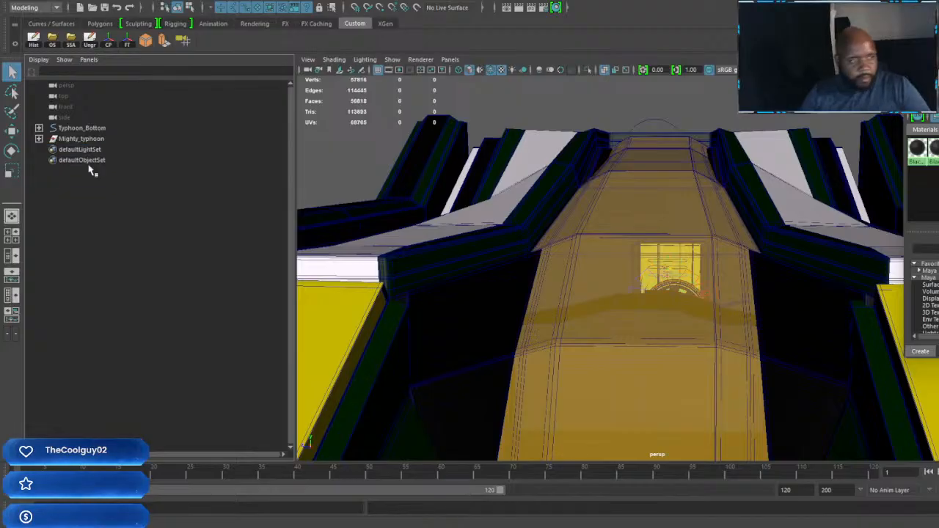
Step: Check the Typhoon_Bottom and Mighty_typhoon hierarchies for leftover nodes and delete Draq_Rigg_1:Draq_Sizer_nurb under mighty_typhoon_move_cntrl
click(39, 128)
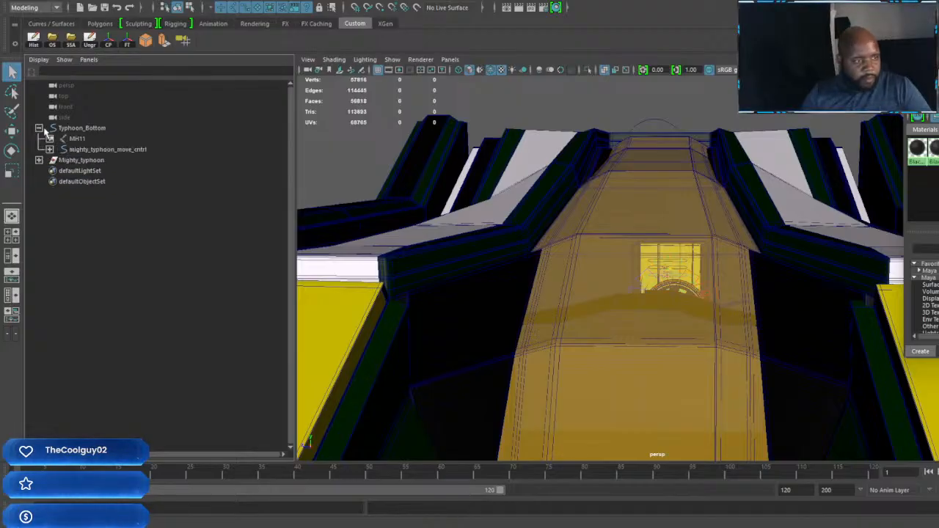
click(88, 149)
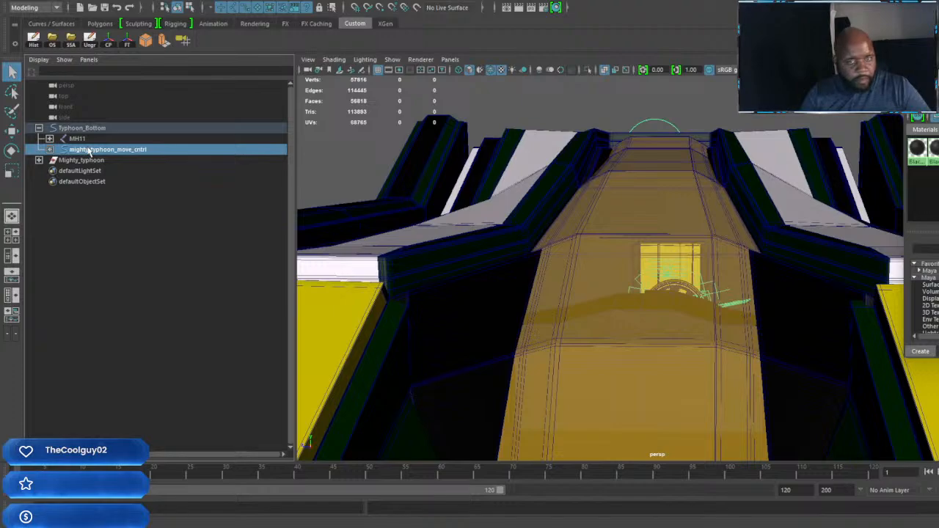
click(49, 149)
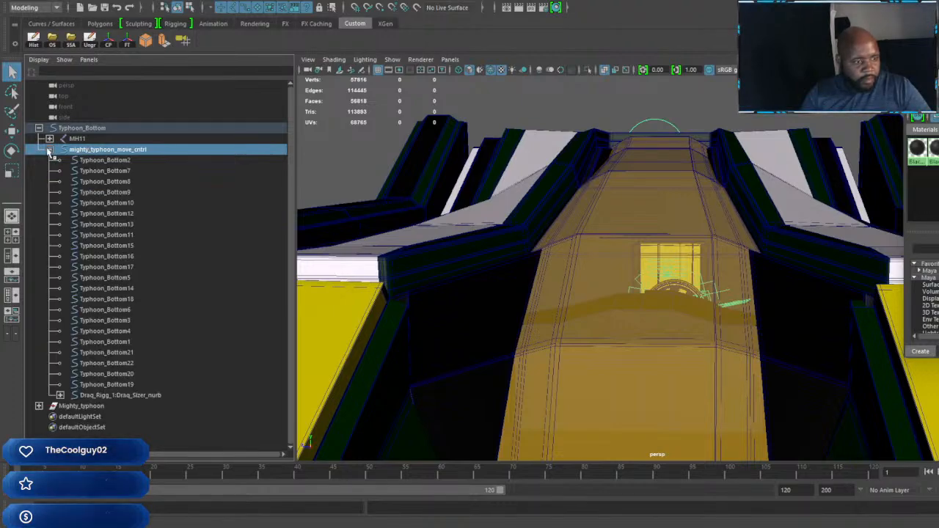
click(49, 150)
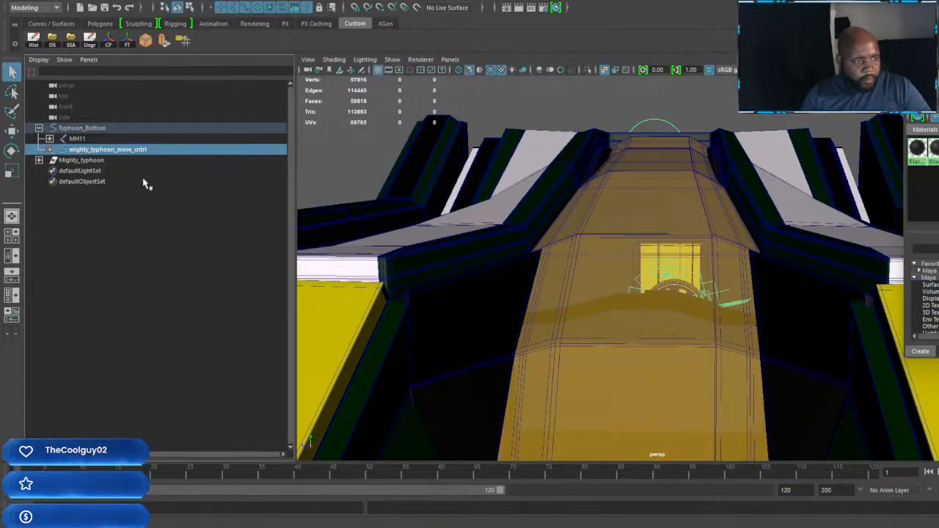
click(49, 139)
click(49, 139)
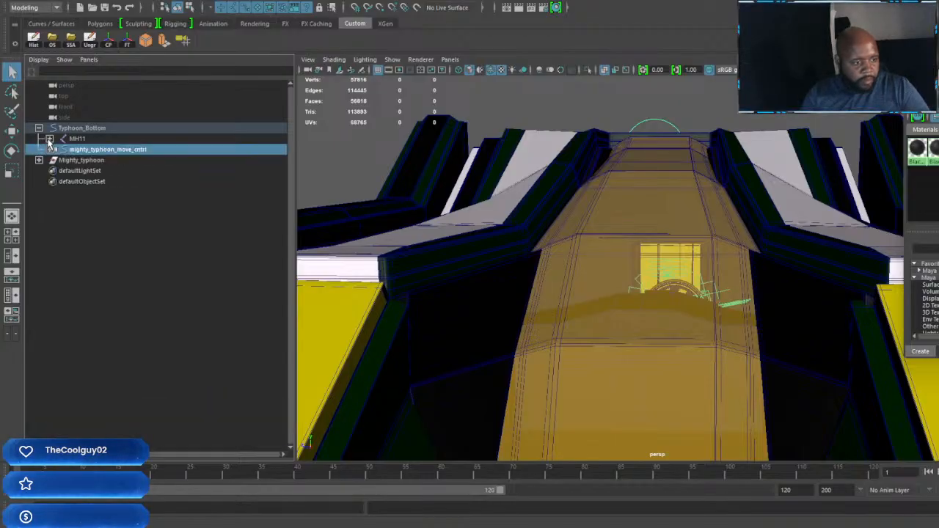
click(40, 160)
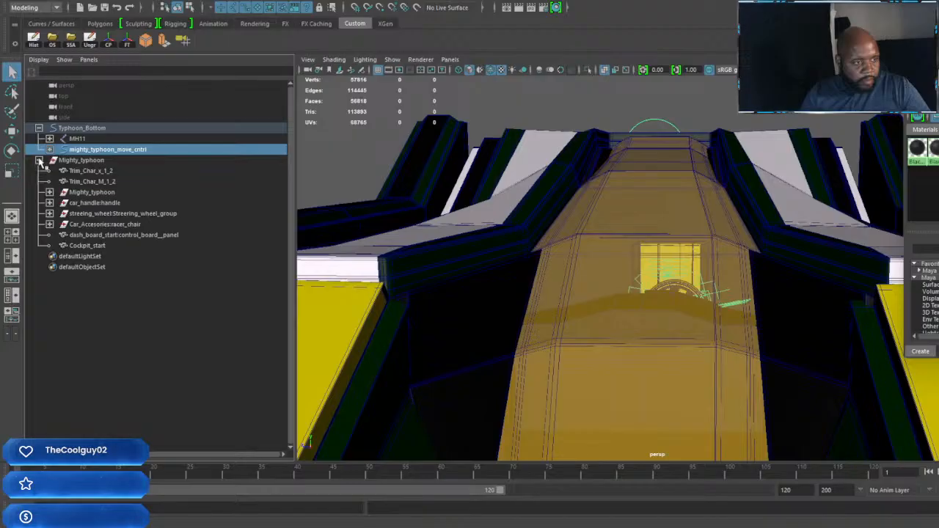
click(39, 160)
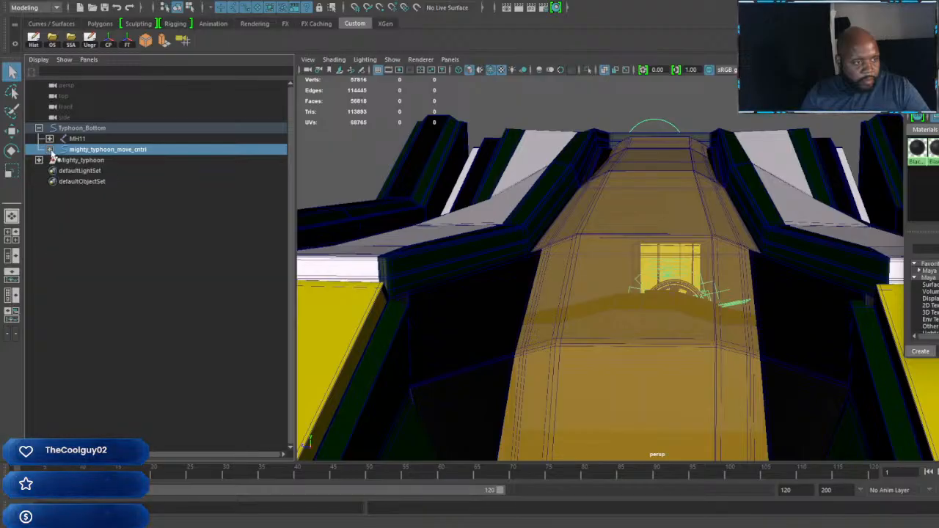
click(49, 150)
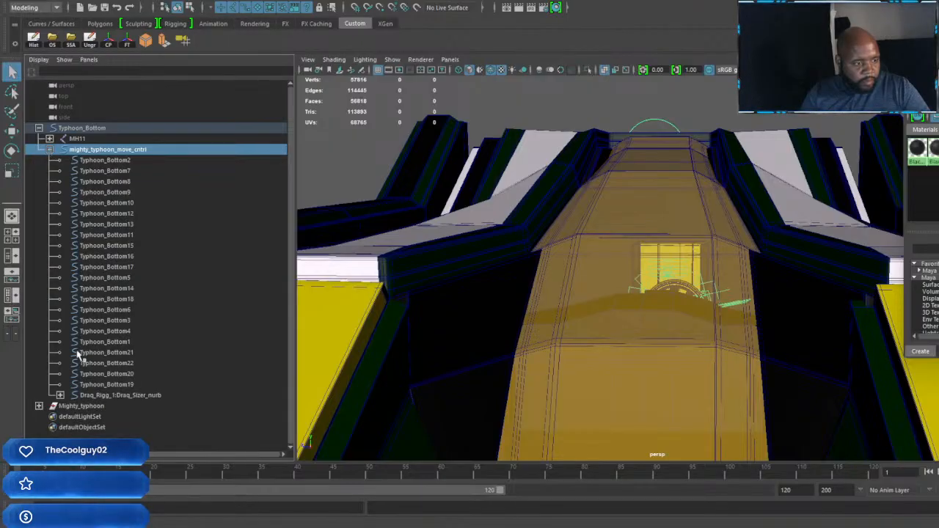
click(123, 396)
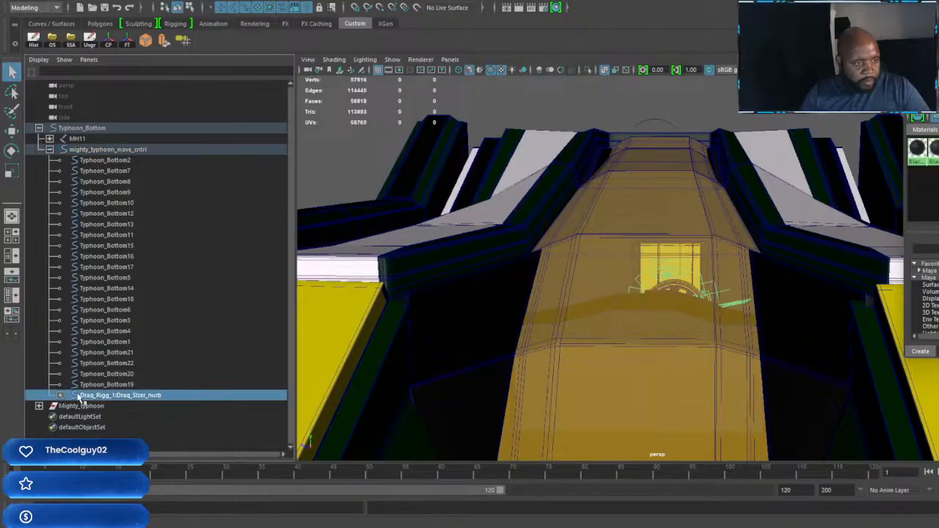
key(Delete)
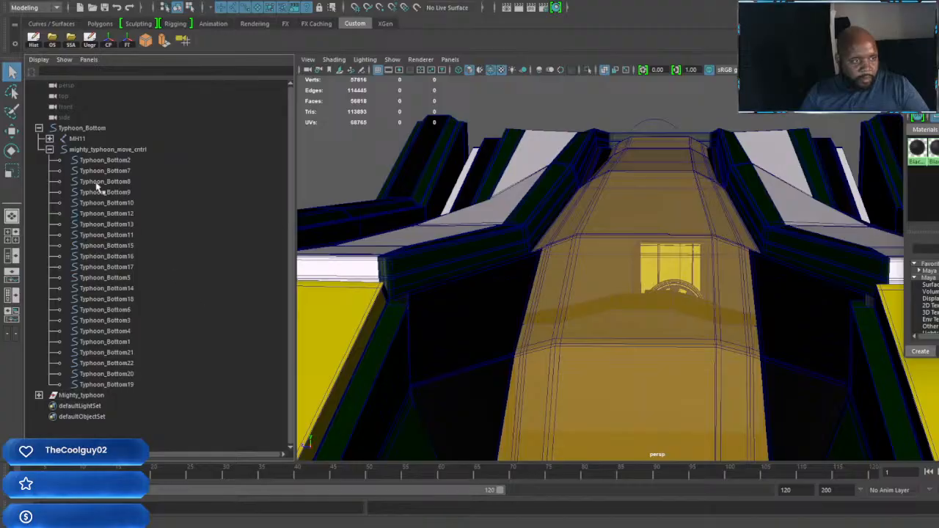
click(51, 150)
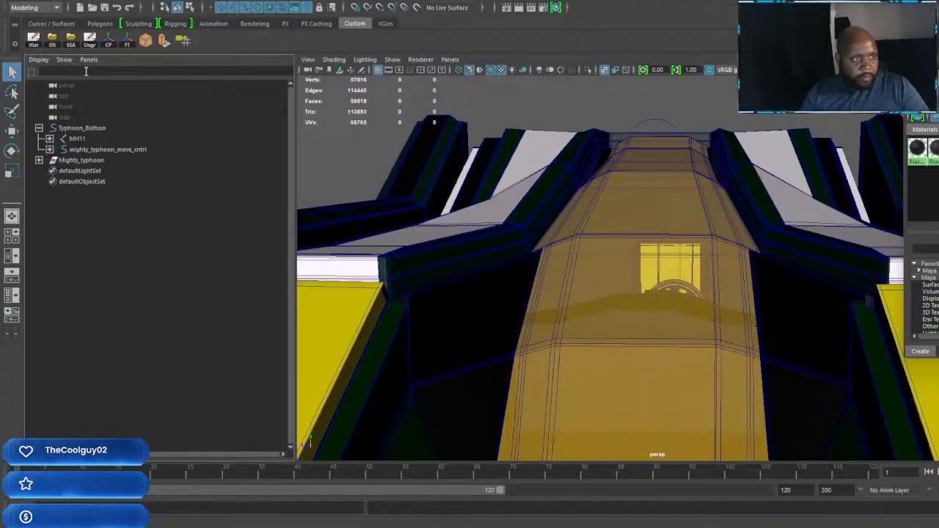
Step: Try to delete non-deformer history by type with no object selected
click(42, 3)
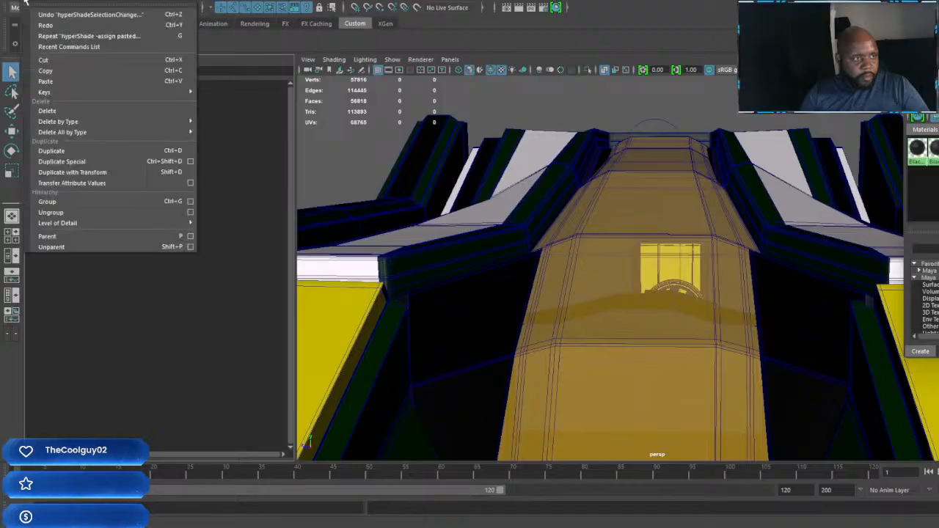
mouse_move(72, 132)
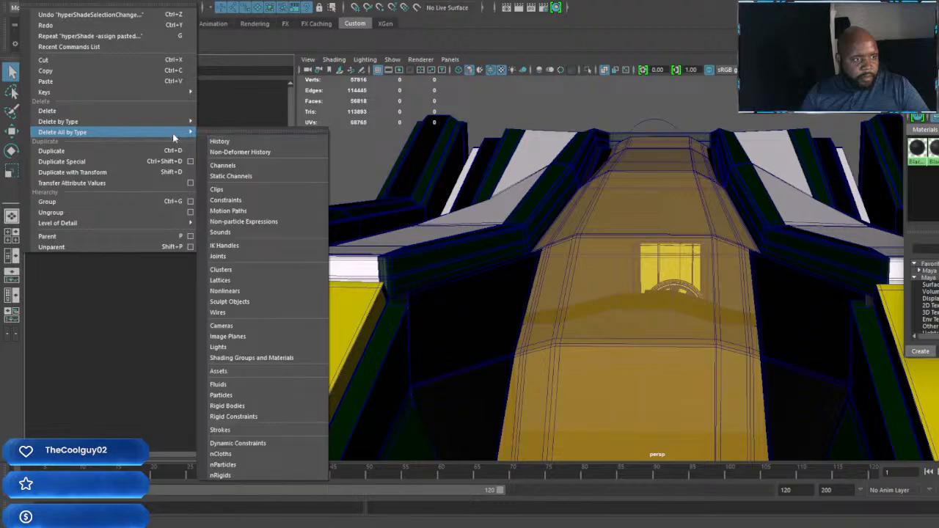
mouse_move(110, 121)
click(237, 139)
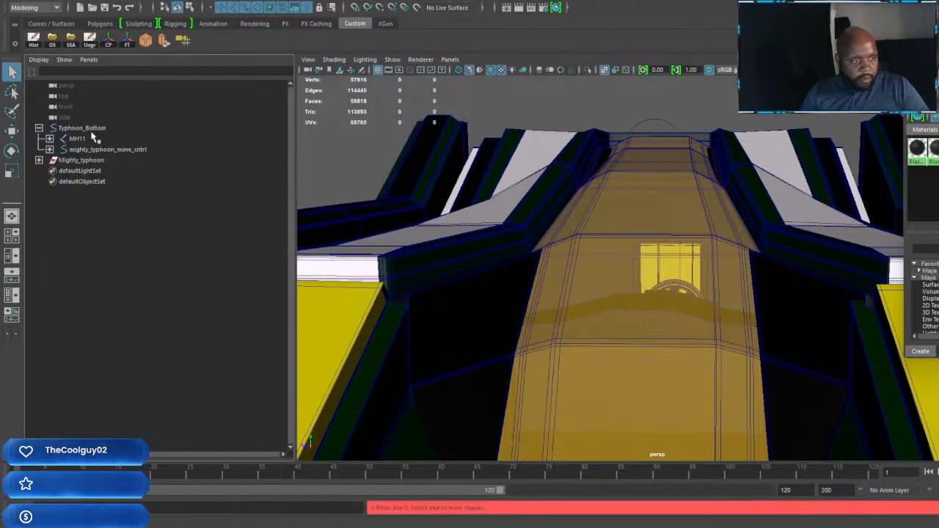
Step: Collapse Typhoon_Bottom, select the Mighty_typhoon group and delete its non-deformer history
click(39, 128)
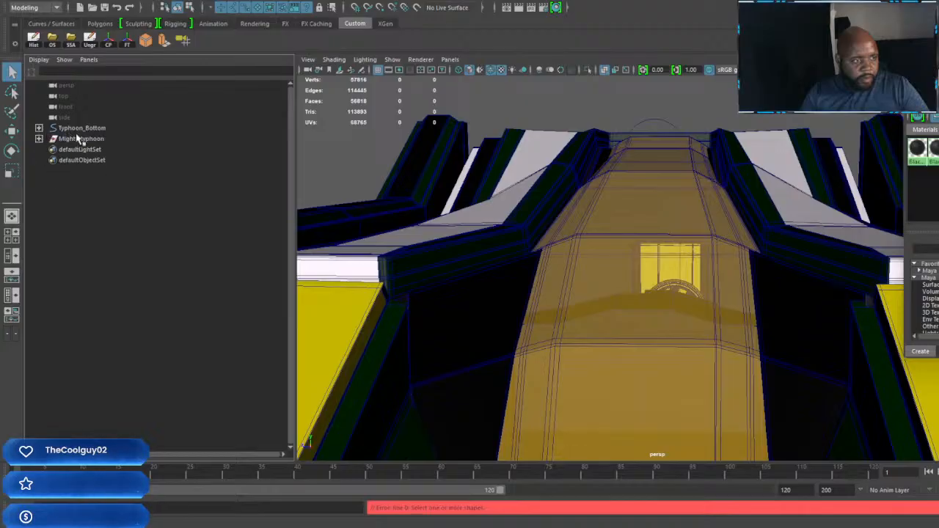
click(79, 139)
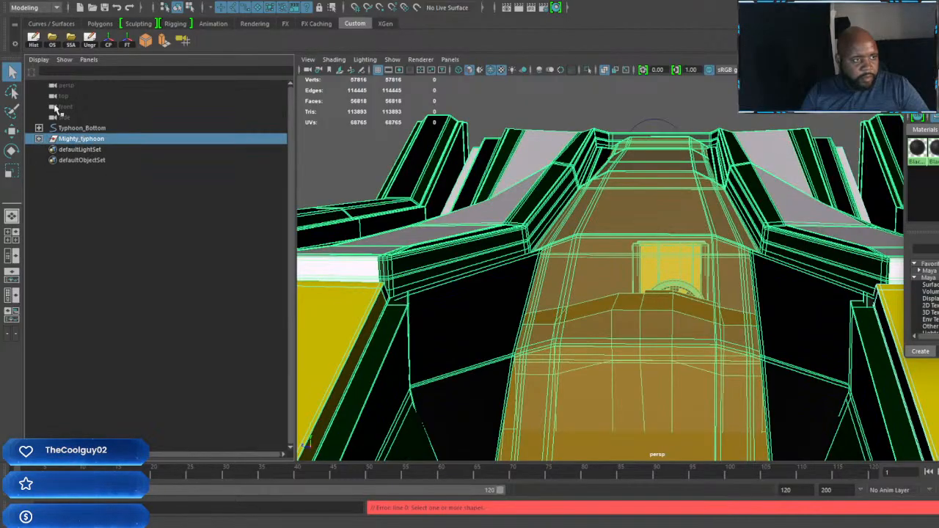
click(66, 6)
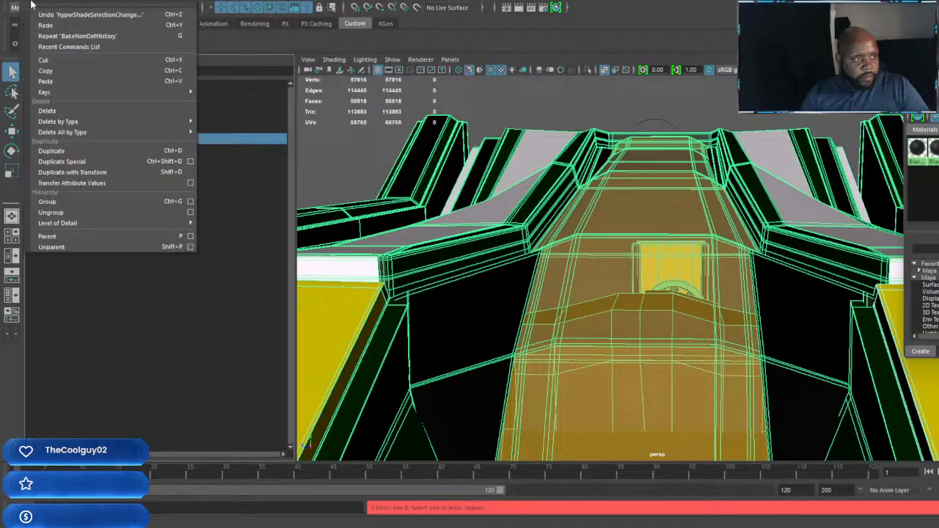
mouse_move(68, 132)
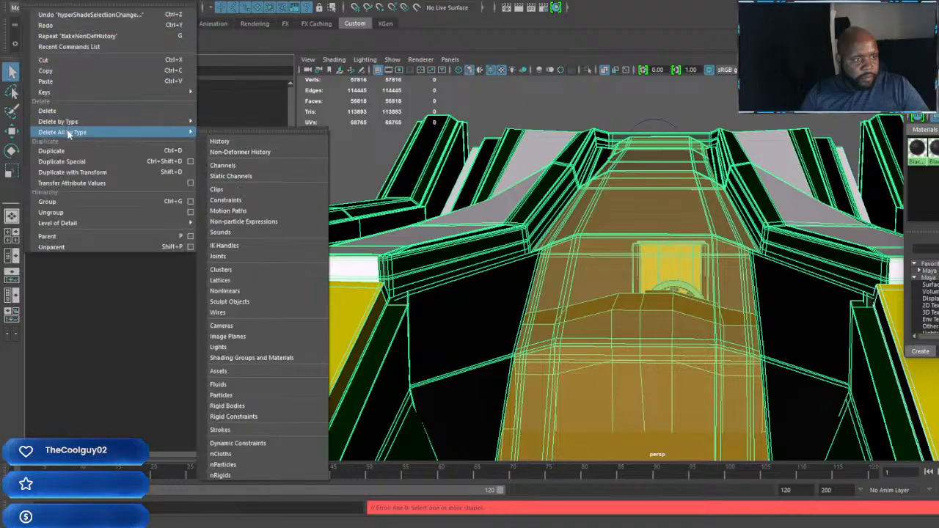
mouse_move(202, 123)
click(232, 140)
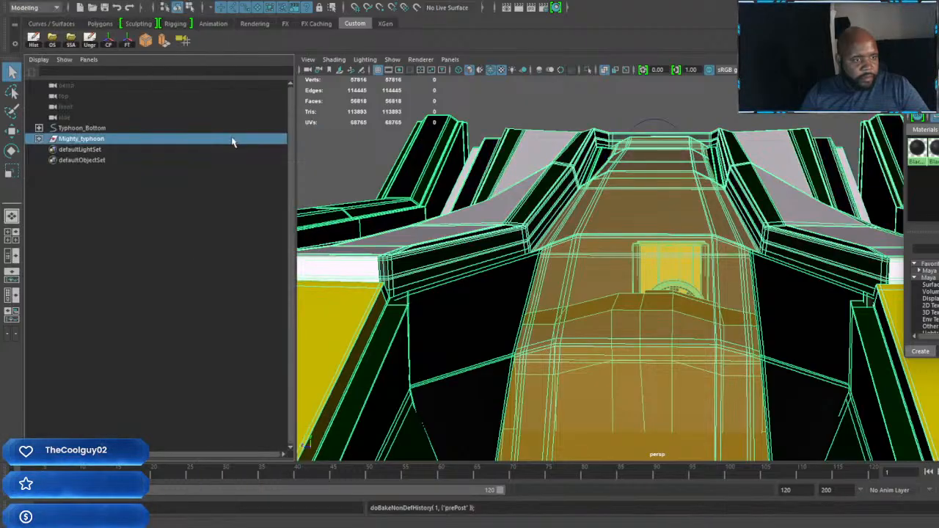
click(587, 169)
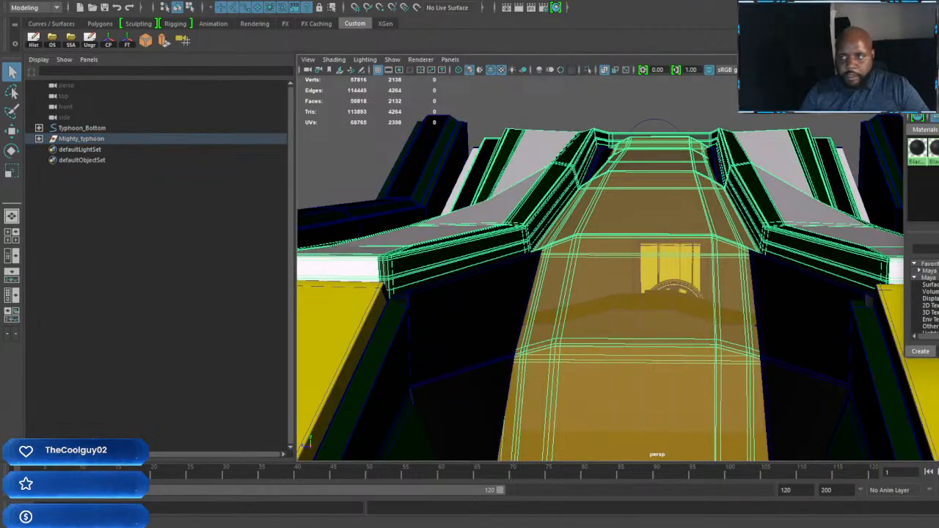
Step: Minimize the Hypershade window and save the scene as mighty typhoon Rig .mb in the Car Riggs folder, overwriting the existing file
click(938, 74)
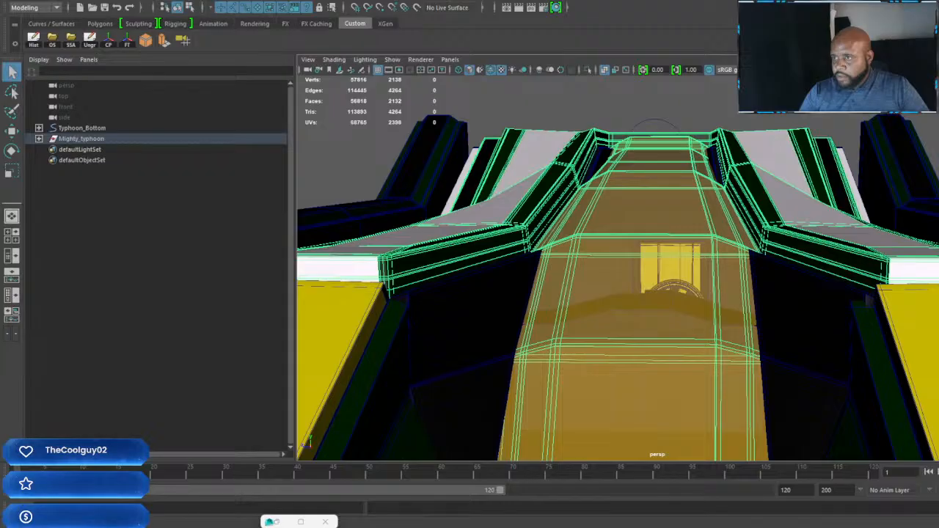
click(69, 44)
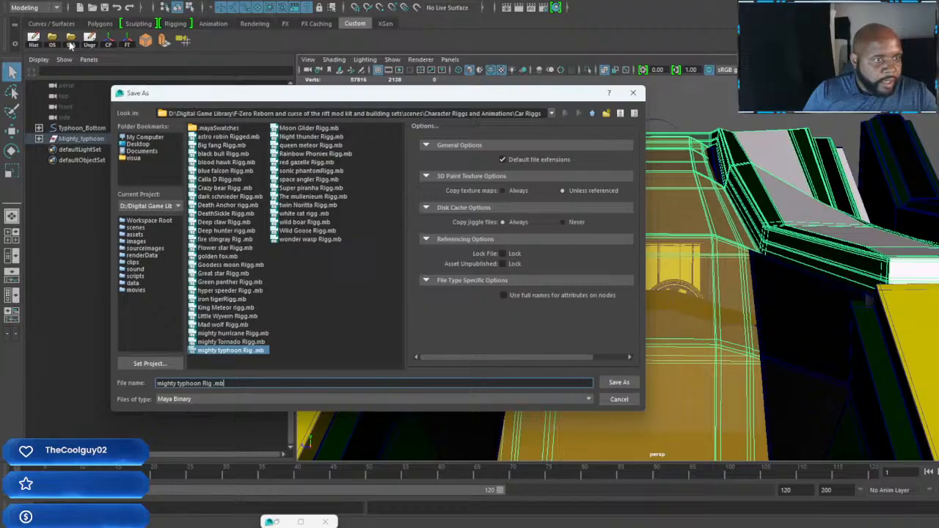
click(621, 384)
click(355, 269)
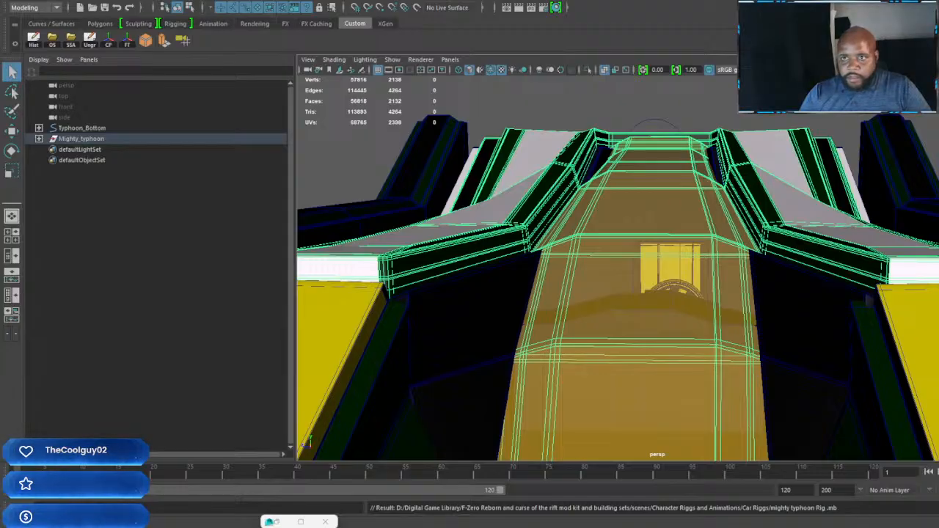
Step: Save the Mighty Typhoon rig again, and save the dark red room scene as The dark red room 01 E.mb, replacing the existing file
key(ctrl+s)
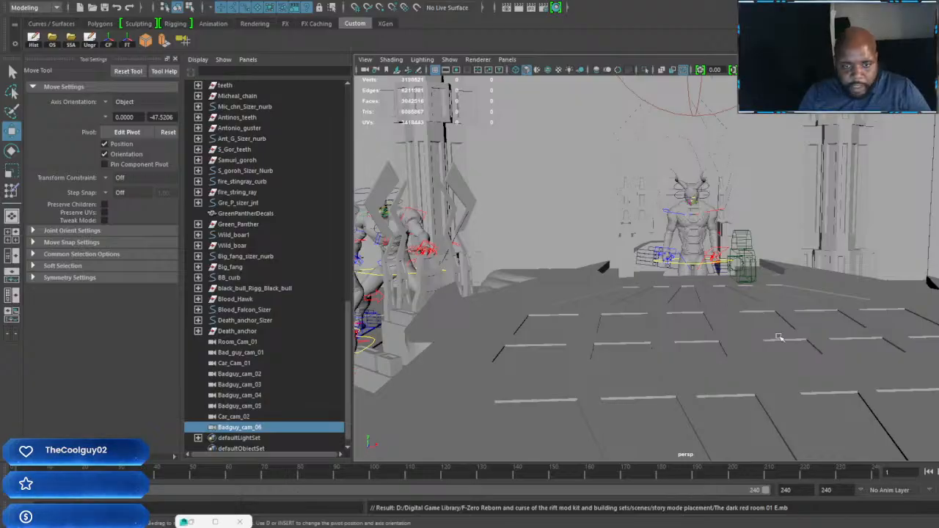
alt+drag(779, 337, 682, 327)
scroll(686, 321, down, 3)
scroll(694, 317, up, 2)
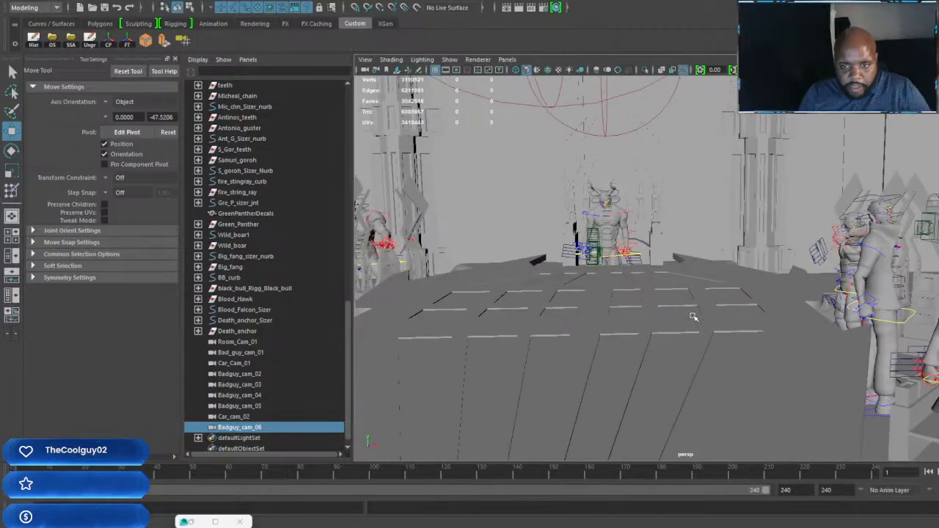
alt+middle_drag(692, 316, 728, 317)
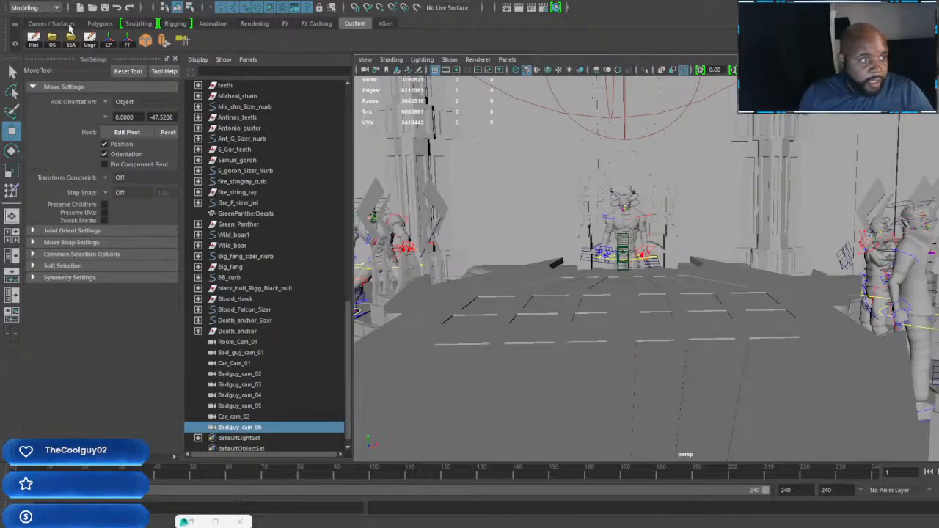
click(71, 41)
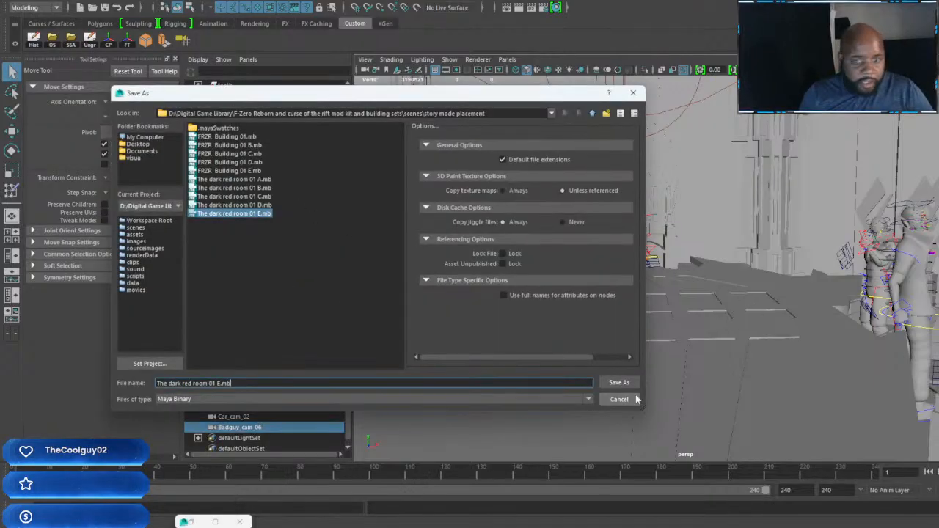
click(618, 382)
click(354, 268)
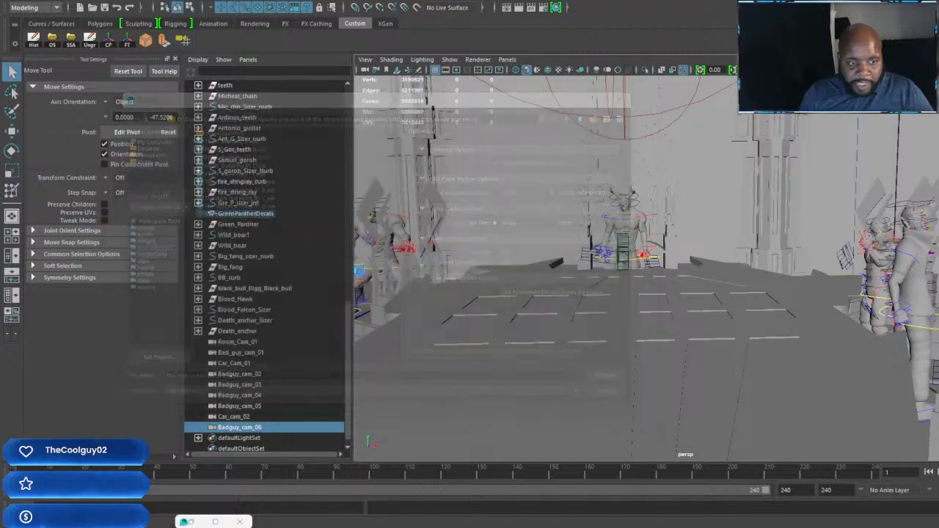
Step: Switch to the race-track scene and move the Typhoon_Bottom rig away from the other vehicles, down onto the bridge road near the dark tunnel
mouse_move(600, 526)
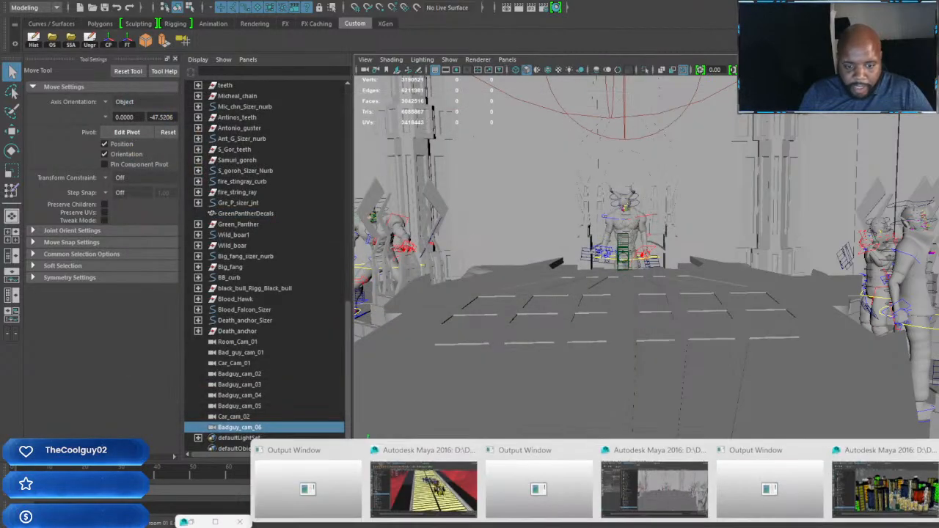
click(429, 477)
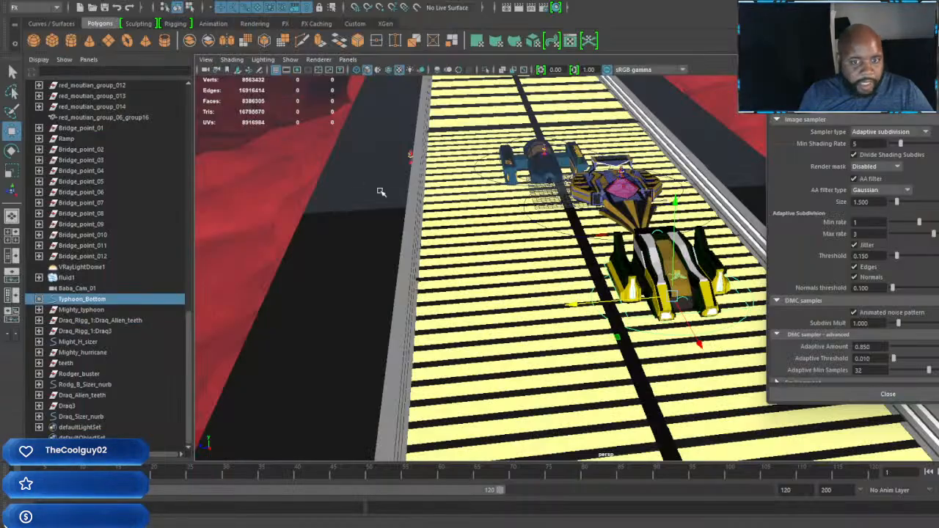
scroll(574, 321, down, 3)
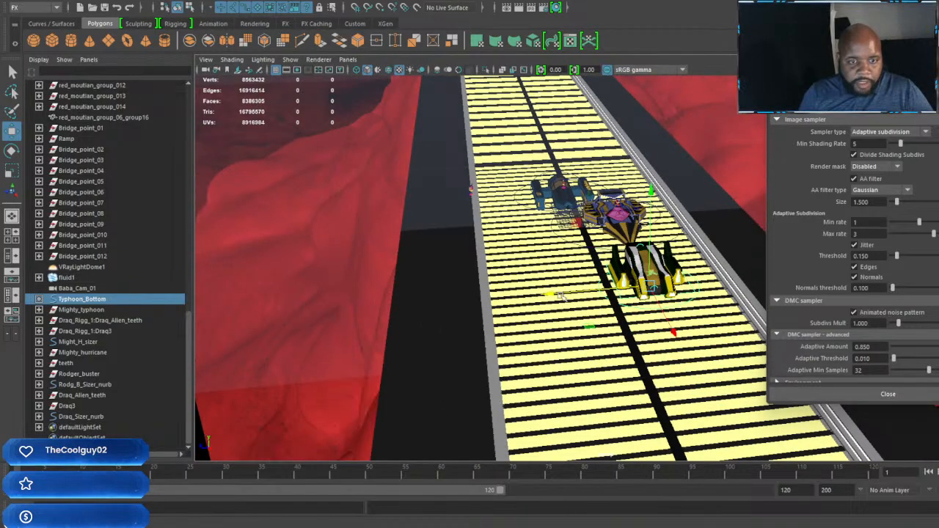
scroll(563, 296, down, 10)
scroll(585, 299, up, 1)
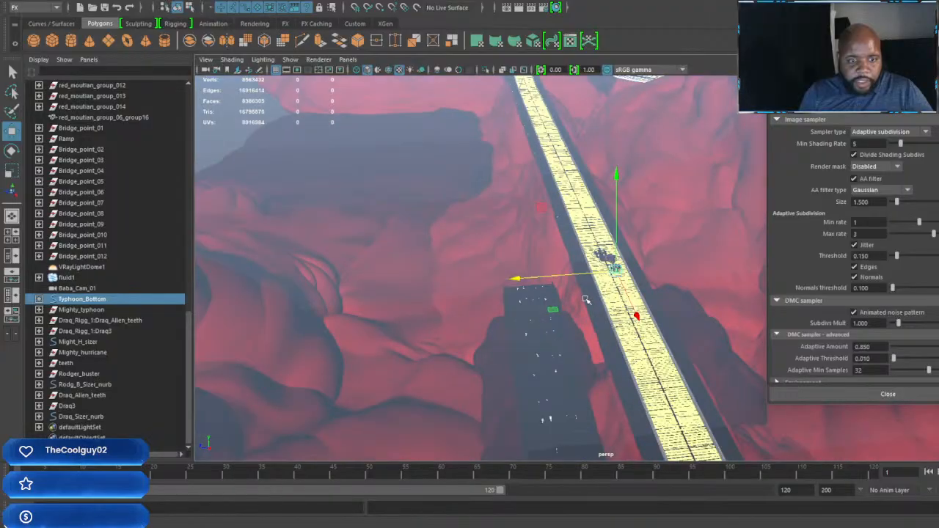
alt+drag(585, 299, 413, 314)
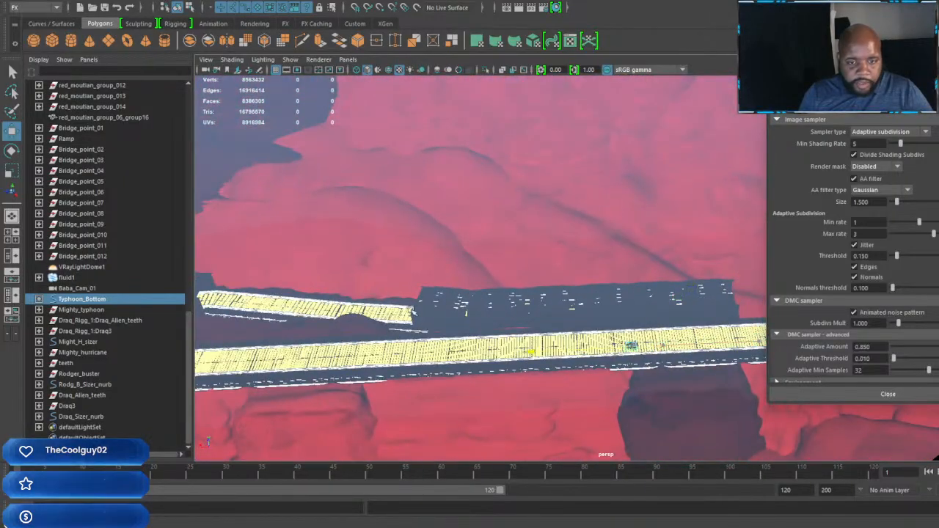
alt+drag(367, 357, 599, 192)
middle_drag(424, 202, 359, 203)
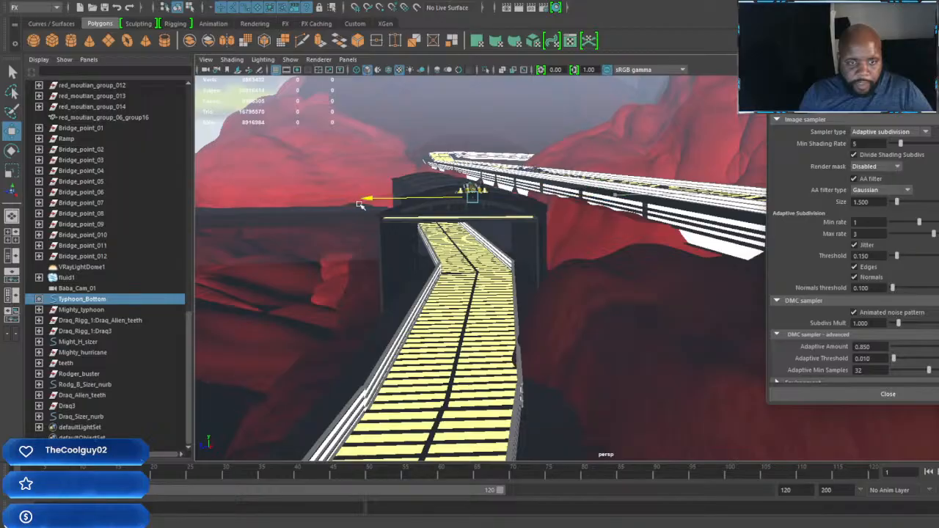
drag(465, 94, 468, 170)
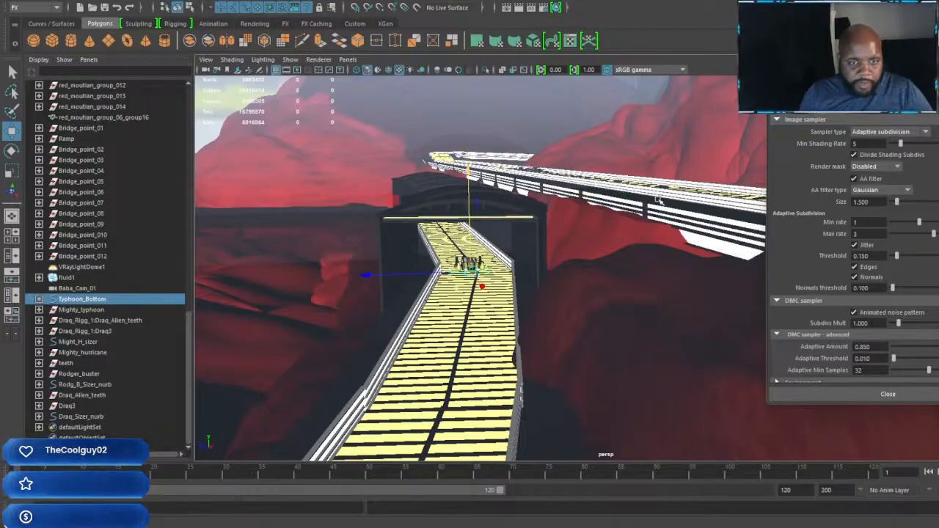
Step: Import the cleaned mighty typhoon Rig file into the race-track scene and select its mighty_typhoon_Rig_Typhoon_Bottom control
alt+drag(646, 176, 522, 281)
scroll(523, 275, up, 6)
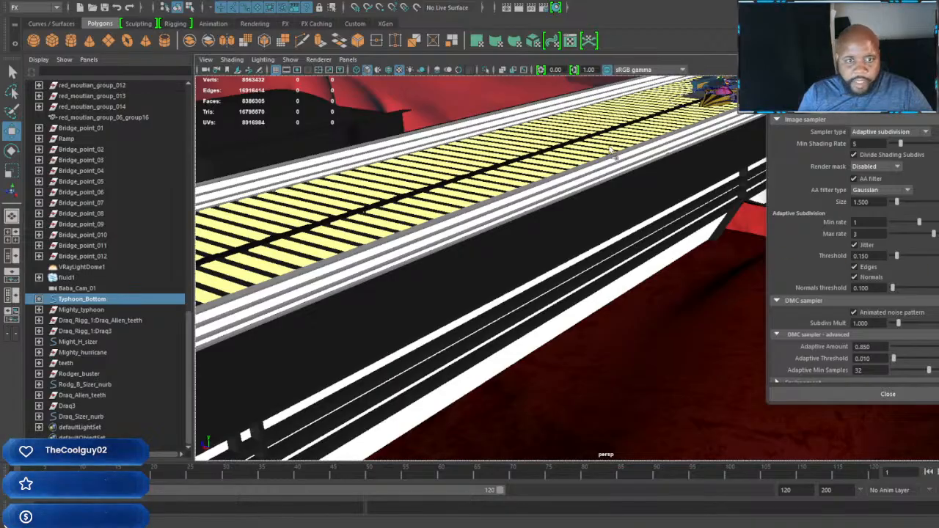
drag(610, 148, 608, 144)
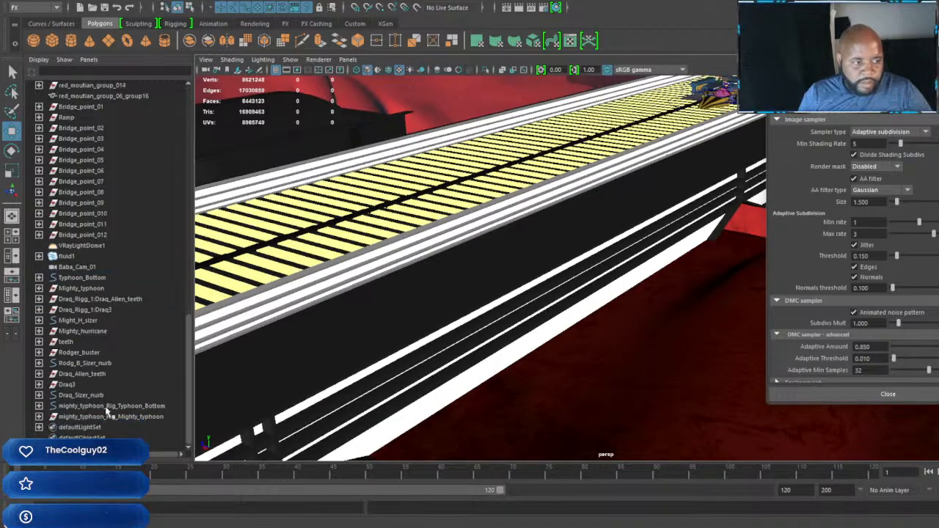
click(107, 408)
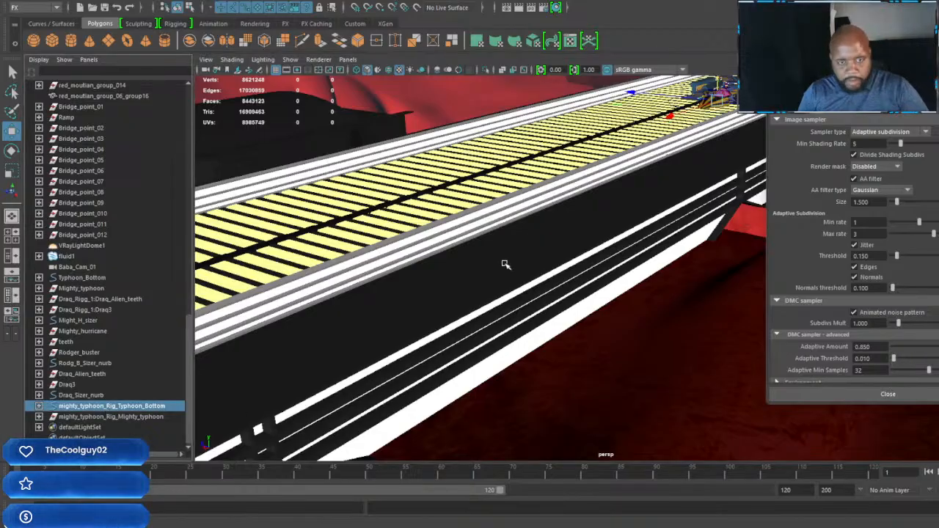
Step: Frame the imported Mighty Typhoon rig and move it onto the striped road beside the blue racer
key(f)
alt+right_drag(622, 202, 425, 249)
alt+drag(425, 249, 406, 299)
alt+right_drag(380, 275, 426, 293)
alt+middle_drag(366, 293, 546, 313)
alt+drag(546, 313, 526, 315)
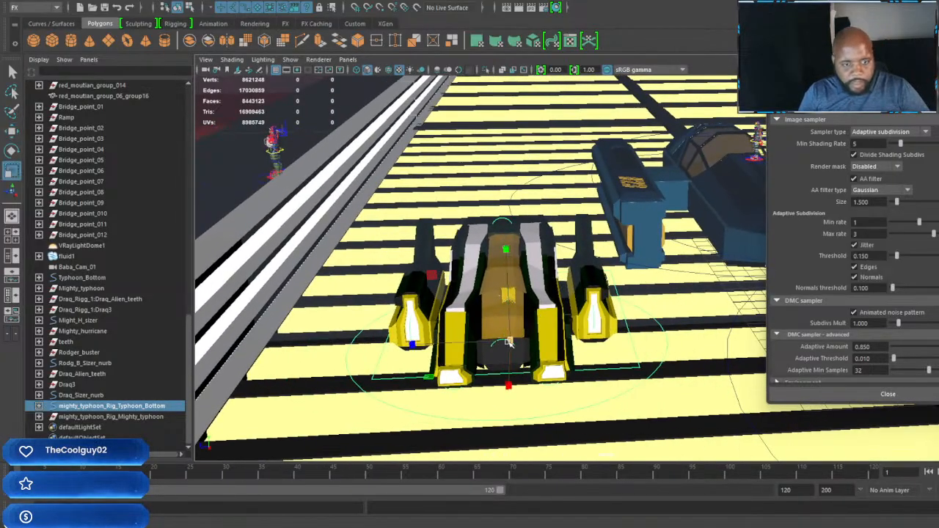
Step: Adjust the imported Typhoon's scale and placement against the neighbouring racers, checking it from front and rear
drag(627, 374, 671, 375)
alt+right_drag(671, 376, 572, 323)
alt+middle_drag(572, 322, 629, 317)
alt+drag(630, 319, 422, 293)
alt+right_drag(422, 294, 477, 277)
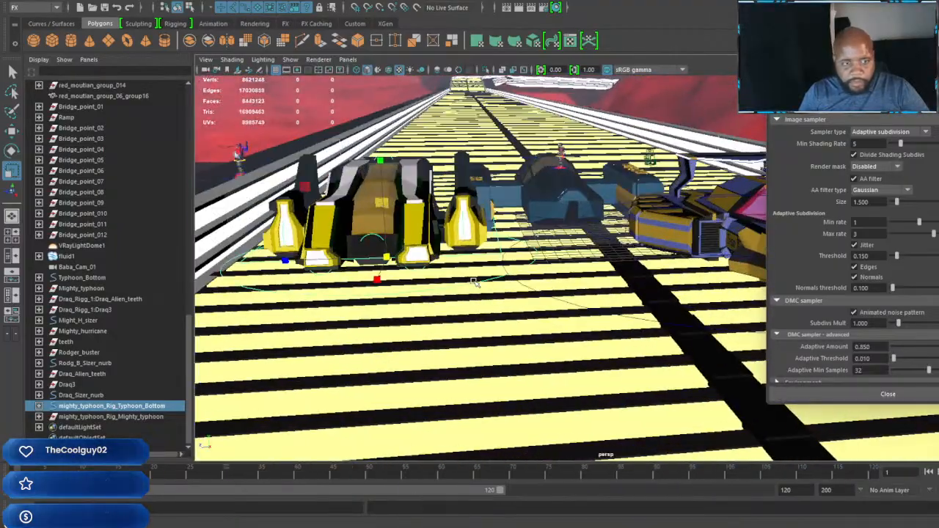
alt+middle_drag(478, 276, 514, 292)
alt+drag(515, 291, 554, 310)
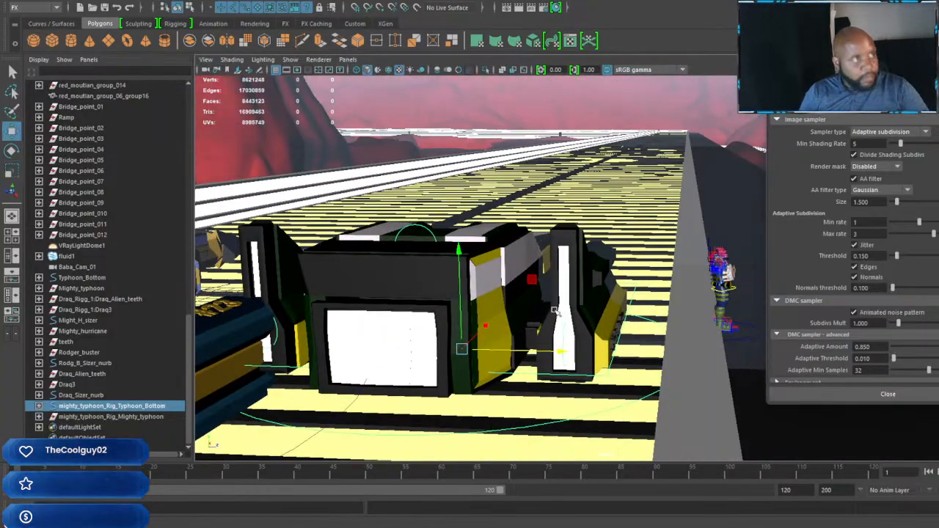
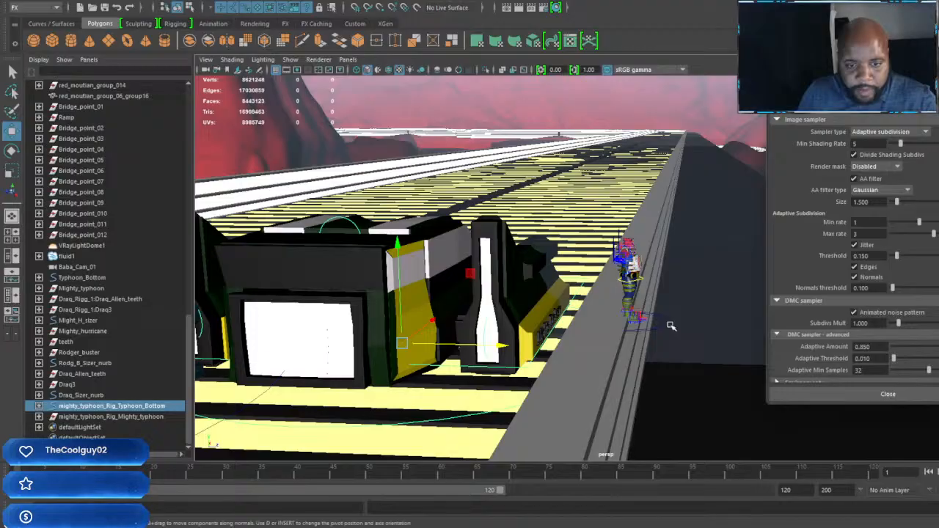
Step: Move the Draq_Sizer_nurb character onto the grey barrier beside the Typhoon and rotate it to face the opposite way
click(679, 330)
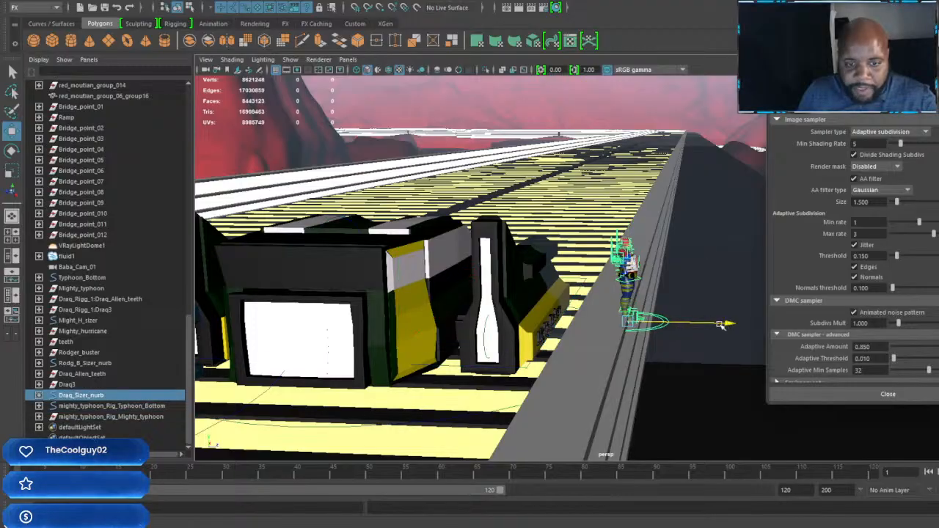
drag(722, 325, 705, 325)
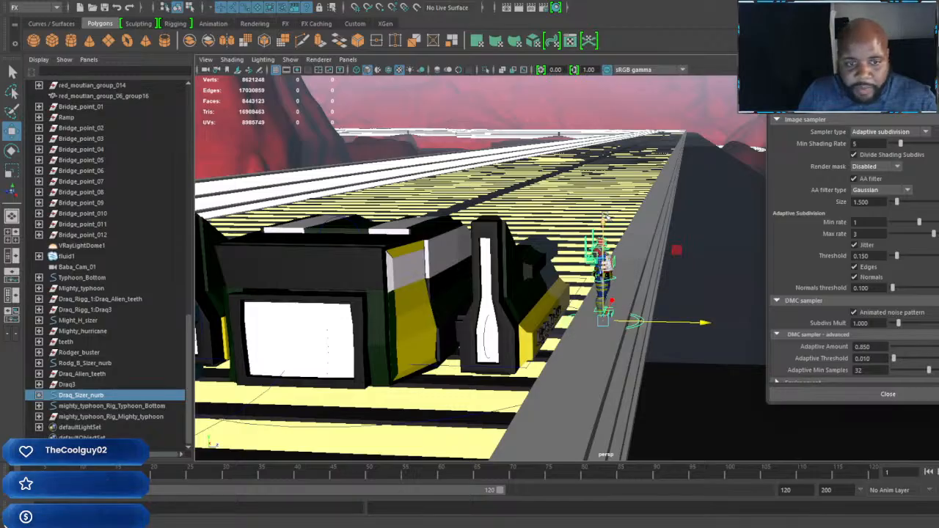
key(e)
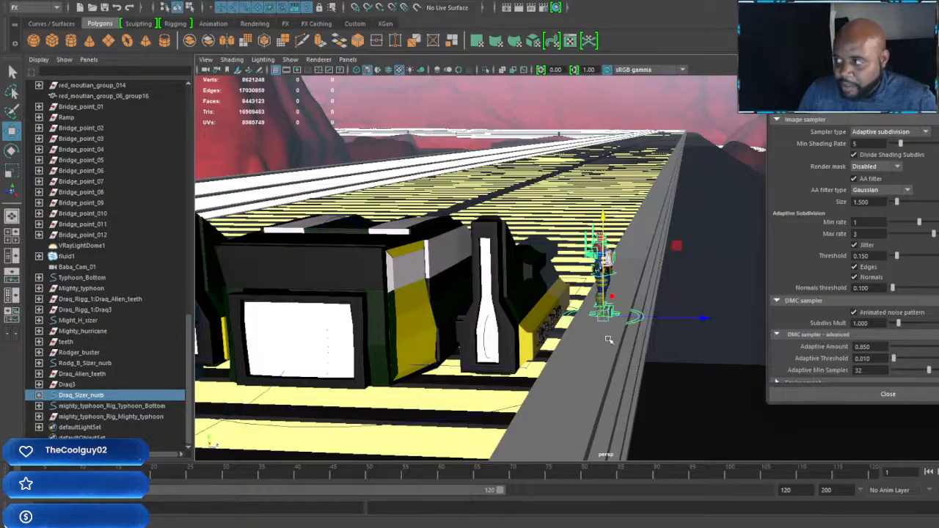
key(f)
scroll(608, 340, down, 5)
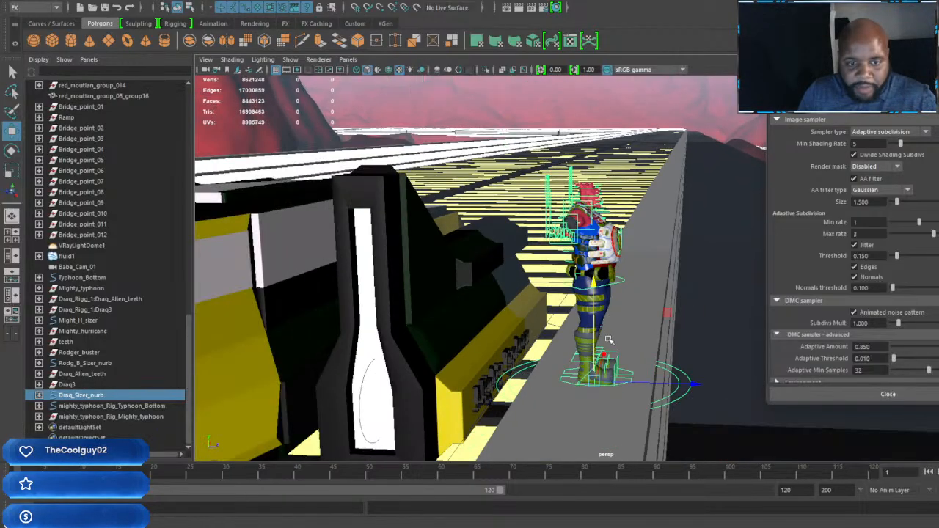
key(e)
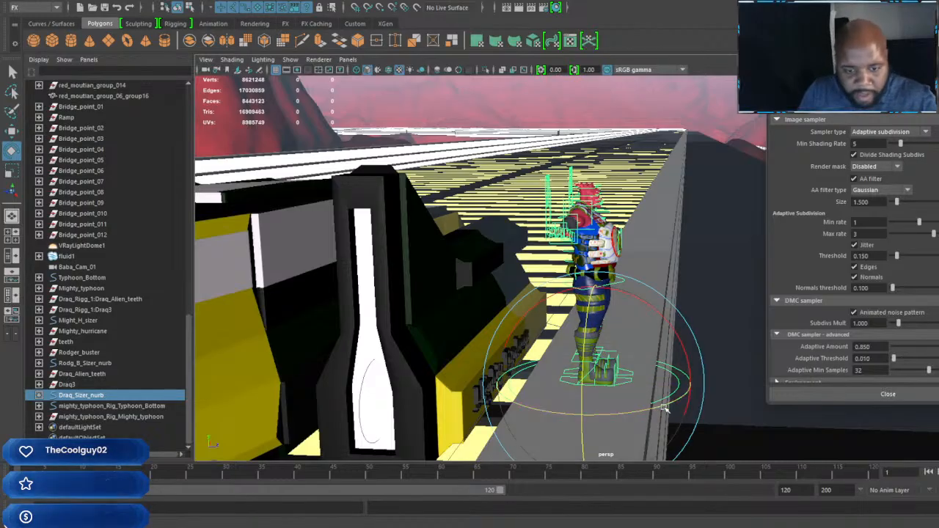
drag(639, 389, 597, 401)
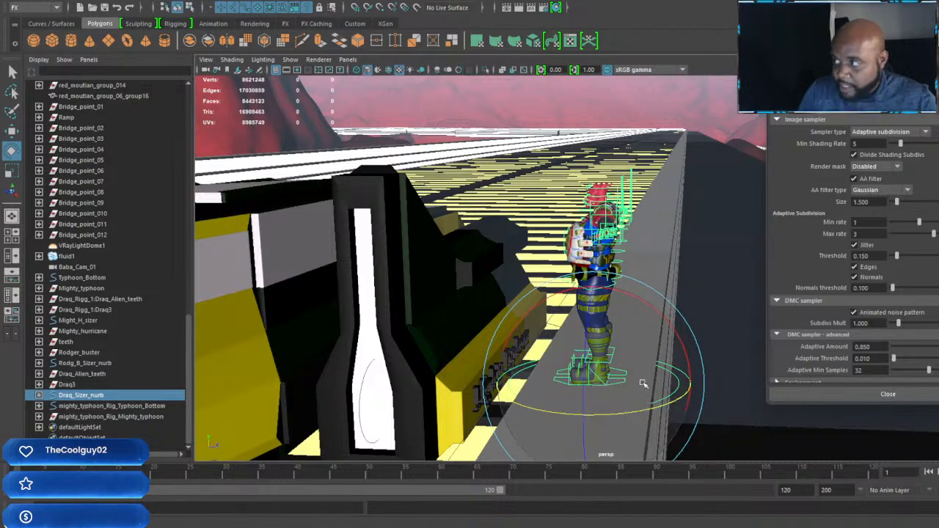
alt+middle_drag(643, 383, 675, 377)
alt+right_drag(674, 377, 643, 367)
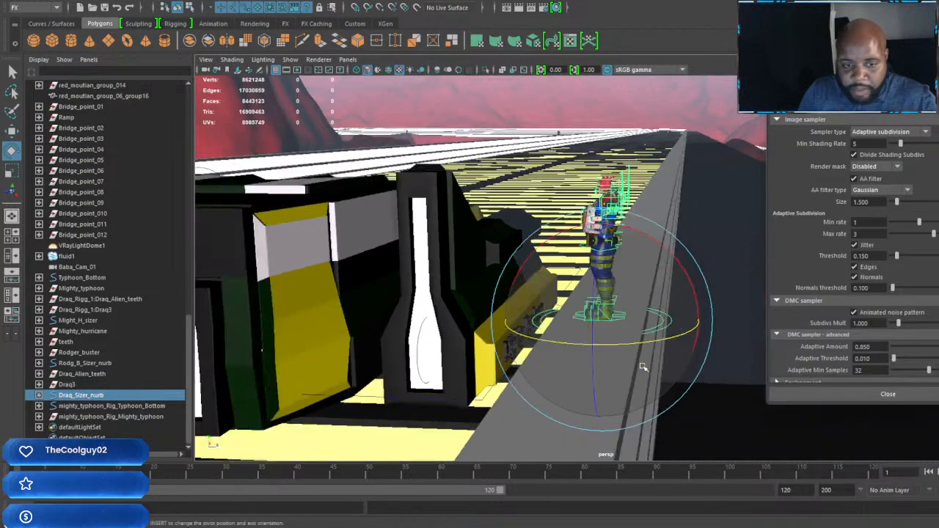
alt+drag(643, 367, 574, 428)
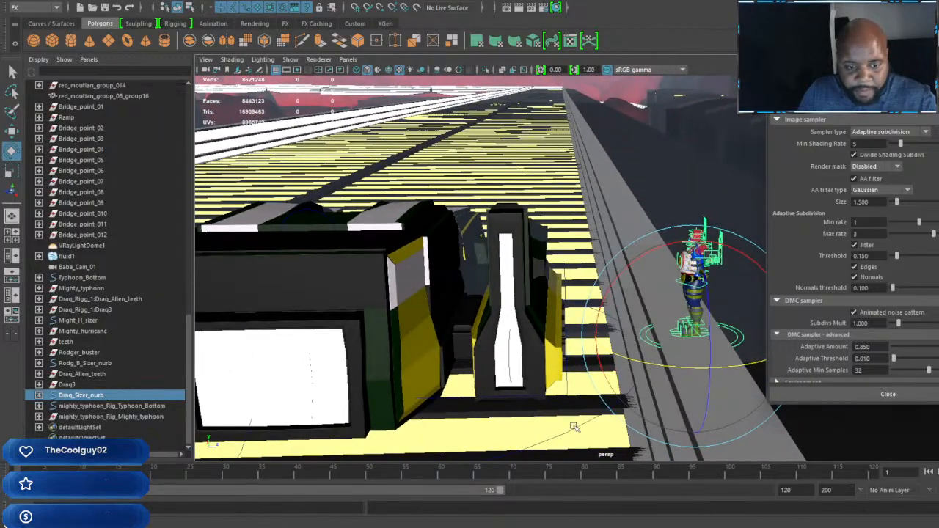
Step: Select the mighty_typhoon_Rig_Typhoon_Bottom control and frame the Typhoon to check its placement beside the blue racer
click(576, 429)
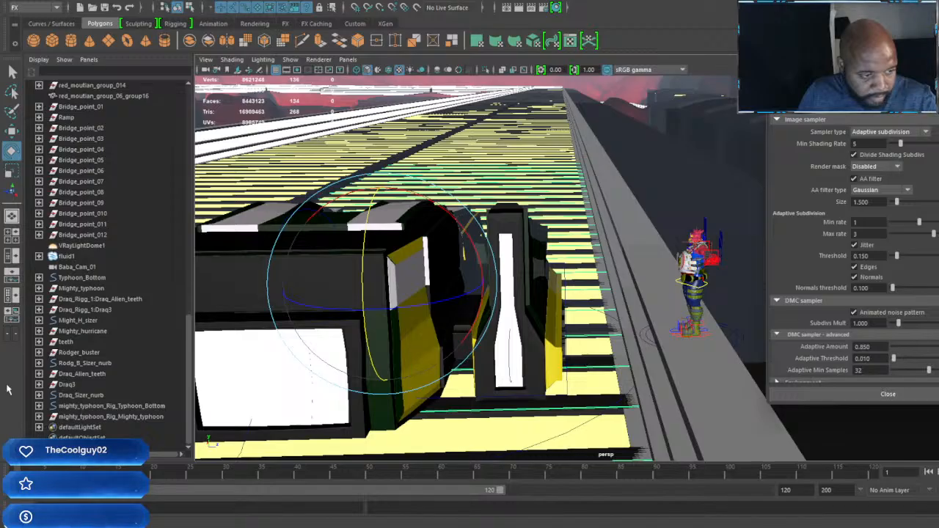
click(83, 279)
click(103, 407)
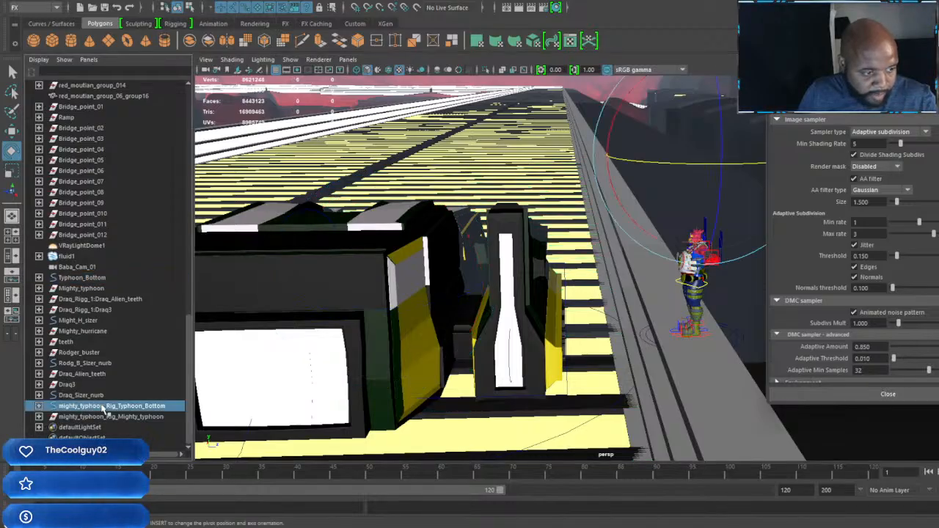
key(f)
alt+drag(540, 396, 569, 344)
key(w)
alt+drag(632, 290, 552, 303)
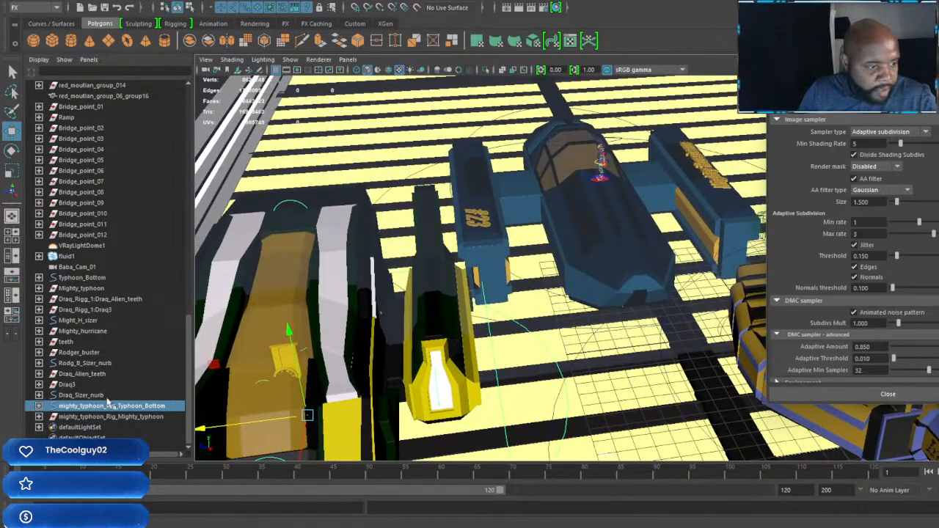
Step: Check which vehicle the Typhoon_Bottom control belongs to and inspect the character standing on the blue racer
click(86, 364)
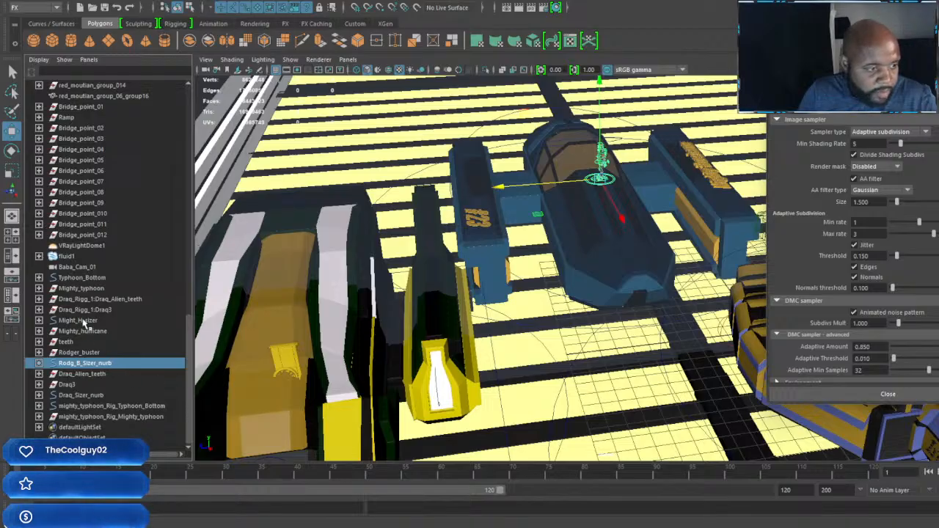
ctrl+click(101, 279)
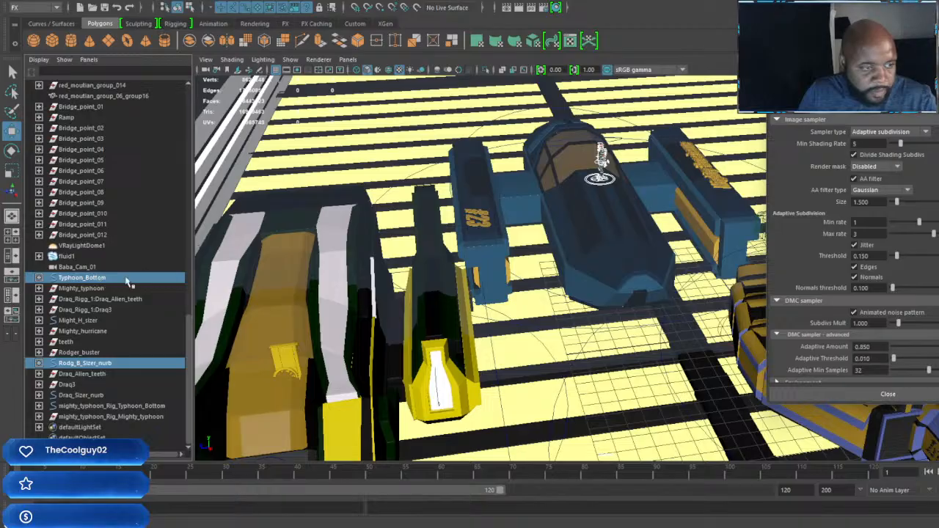
click(105, 277)
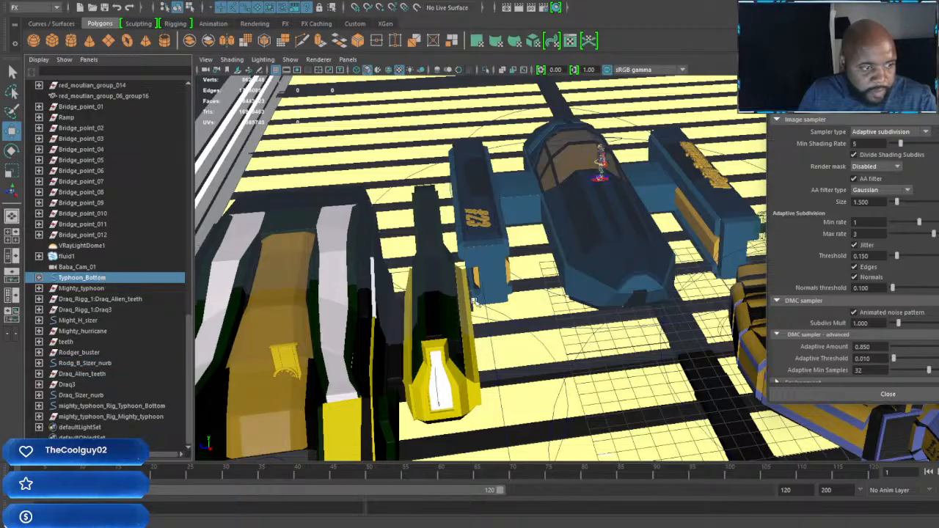
scroll(475, 301, down, 3)
alt+middle_drag(475, 301, 555, 308)
alt+middle_drag(651, 314, 507, 311)
scroll(476, 312, up, 3)
alt+drag(411, 414, 461, 355)
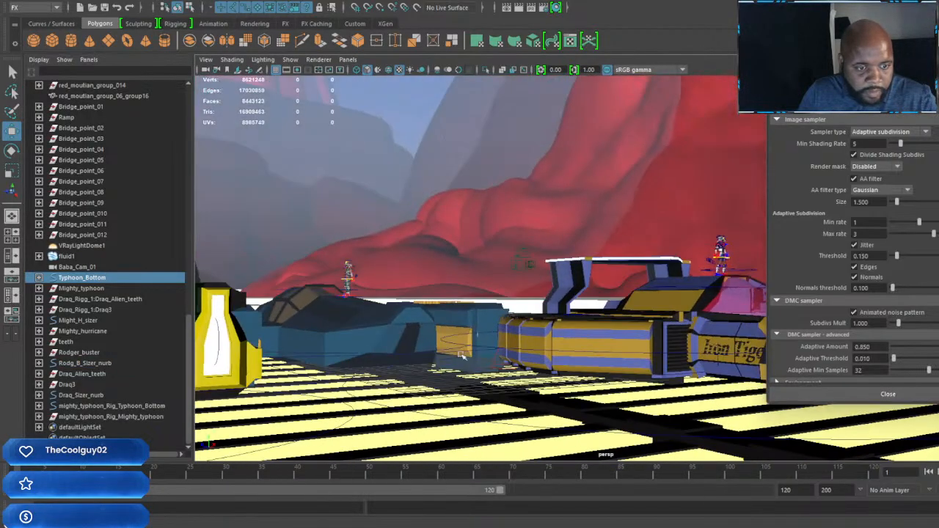
alt+middle_drag(460, 355, 615, 327)
scroll(616, 331, up, 3)
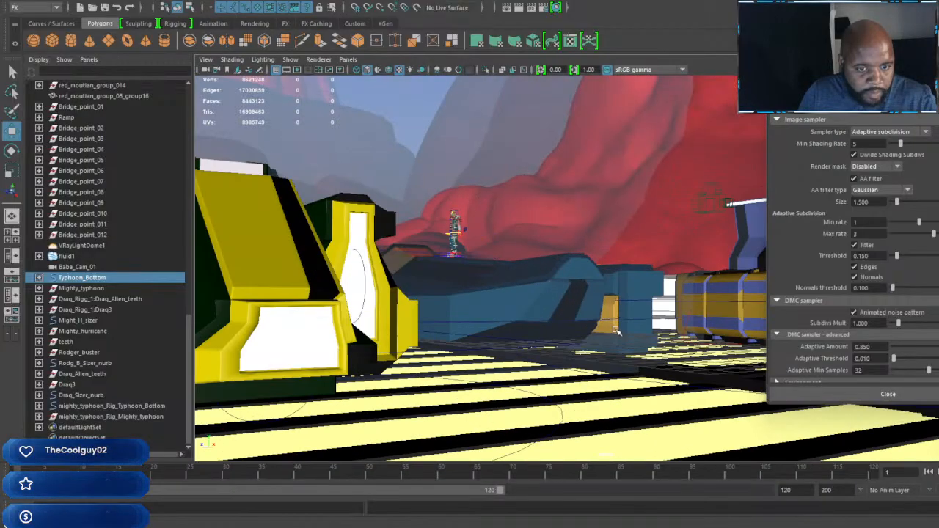
alt+drag(617, 331, 283, 381)
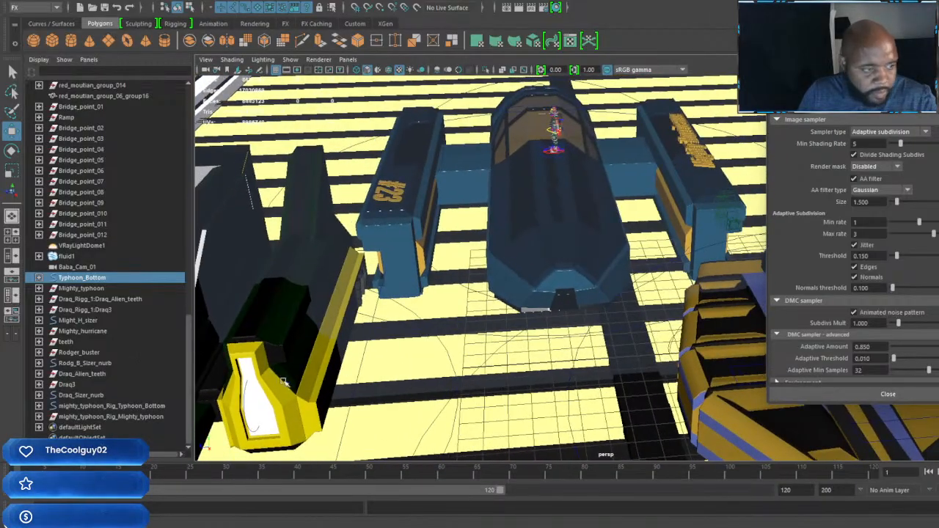
Step: Parent the Rodg_B_Sizer_nurb character control to the blue racer's Might_H_sizer control
click(78, 320)
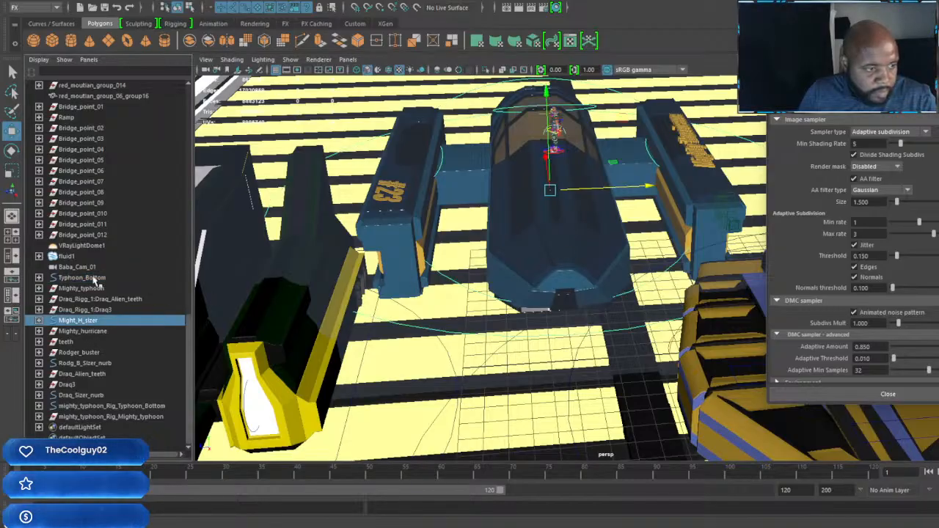
scroll(554, 238, down, 4)
alt+drag(554, 237, 520, 292)
click(99, 364)
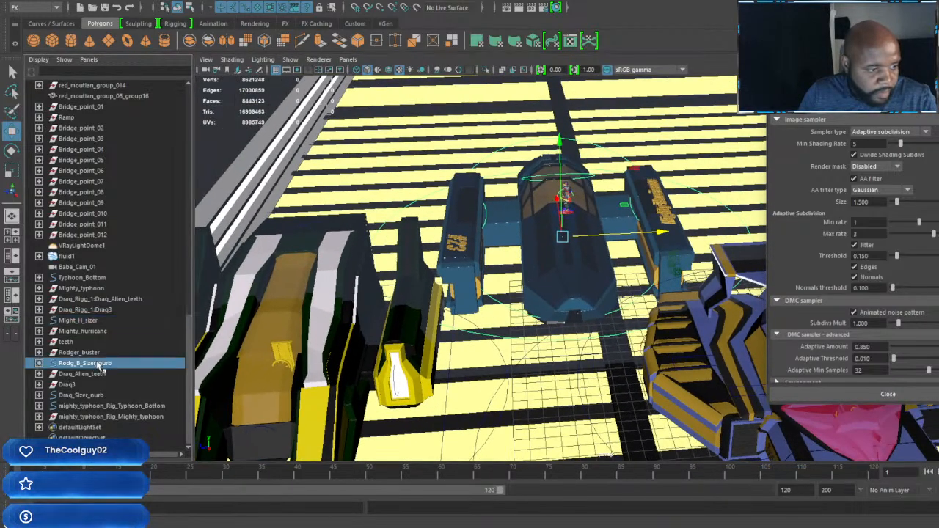
ctrl+click(91, 320)
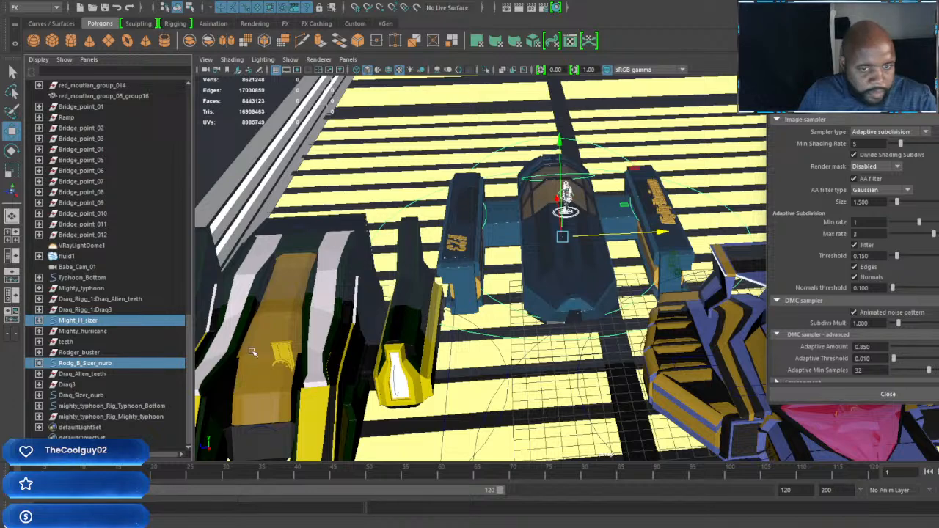
key(p)
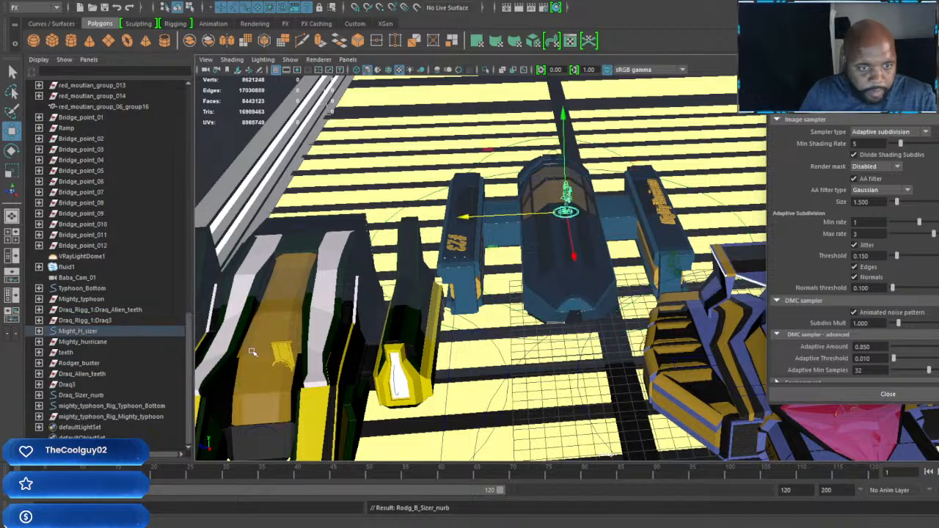
Step: Move the blue Might_H_sizer racer with its character sideways into the Typhoon's lane near the barrier
click(87, 331)
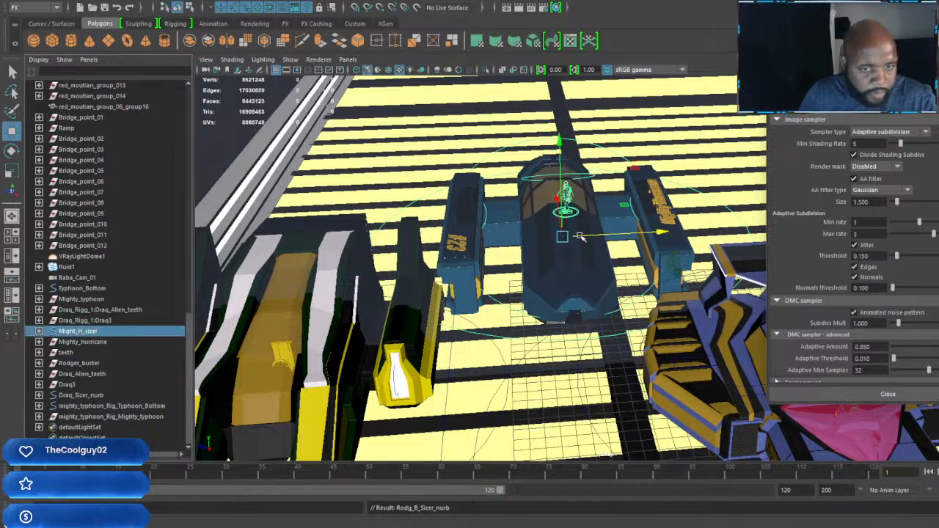
drag(665, 235, 560, 240)
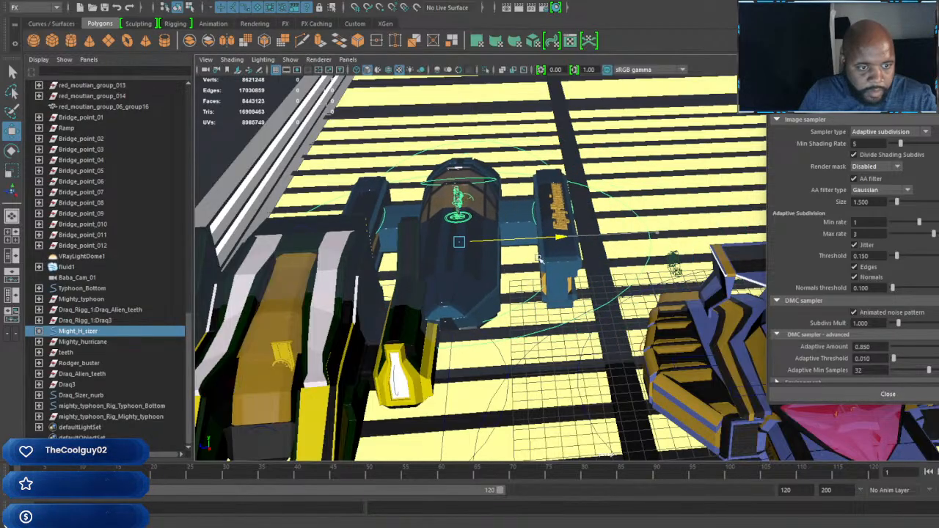
alt+middle_drag(524, 267, 612, 264)
alt+drag(671, 256, 501, 301)
alt+middle_drag(501, 301, 667, 251)
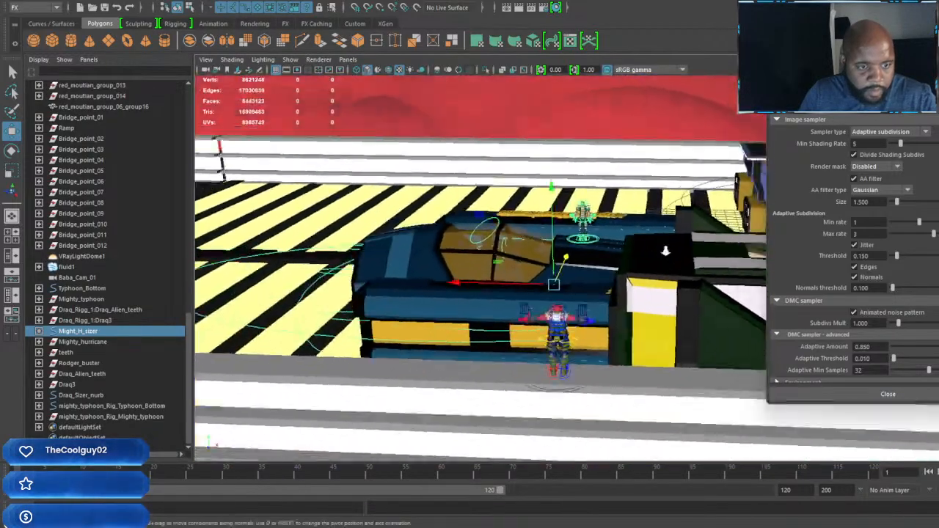
alt+drag(667, 251, 550, 298)
alt+right_drag(549, 299, 611, 289)
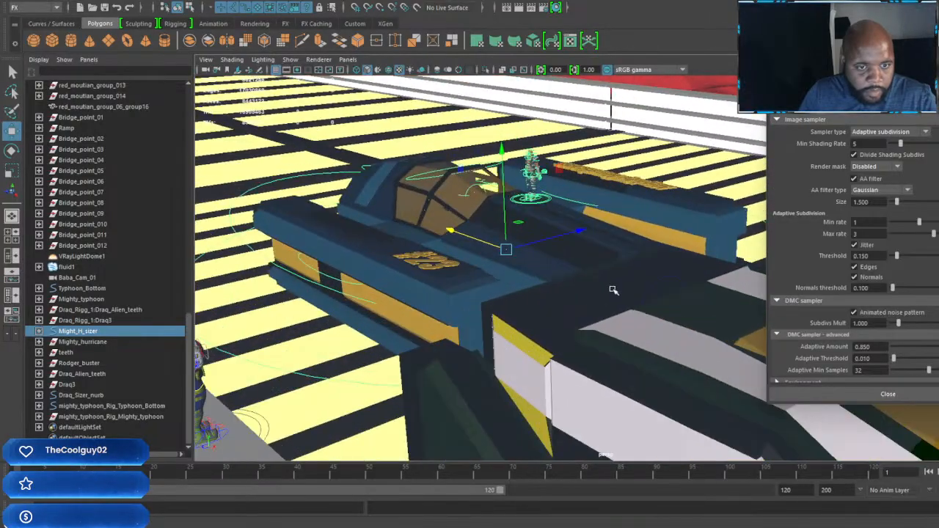
Step: Slide the blue #23 racer back along the track until it sits clear behind the #72 Typhoon
alt+drag(612, 289, 610, 248)
alt+drag(676, 235, 530, 252)
alt+drag(492, 289, 569, 323)
alt+middle_drag(569, 322, 470, 274)
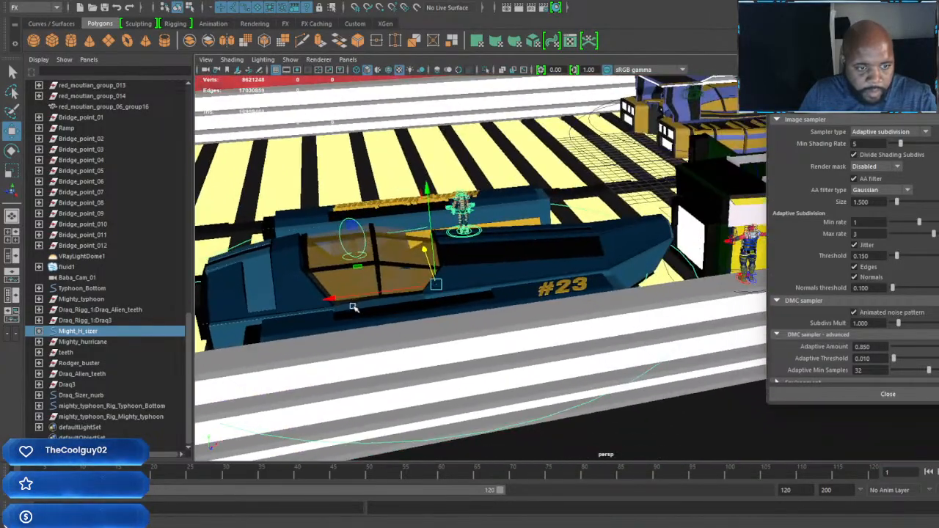
drag(332, 299, 212, 310)
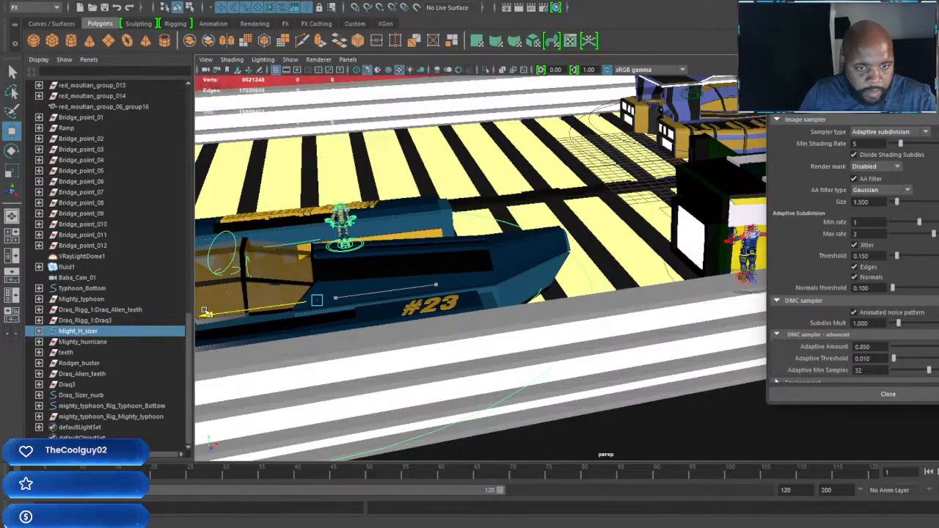
alt+drag(475, 294, 540, 293)
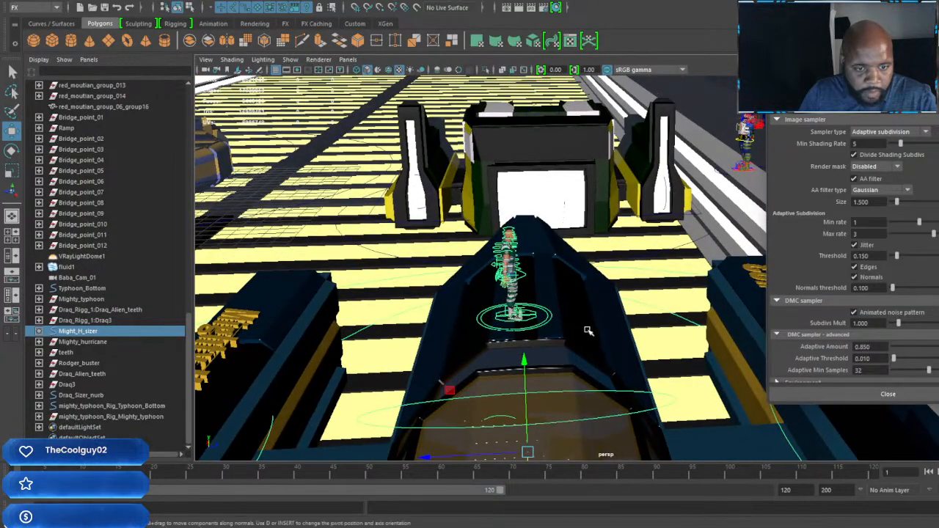
Step: Move the Rodg_B character off the blue racer's nose and down onto the track beside the vehicle
alt+right_drag(575, 323, 553, 326)
alt+drag(553, 327, 589, 325)
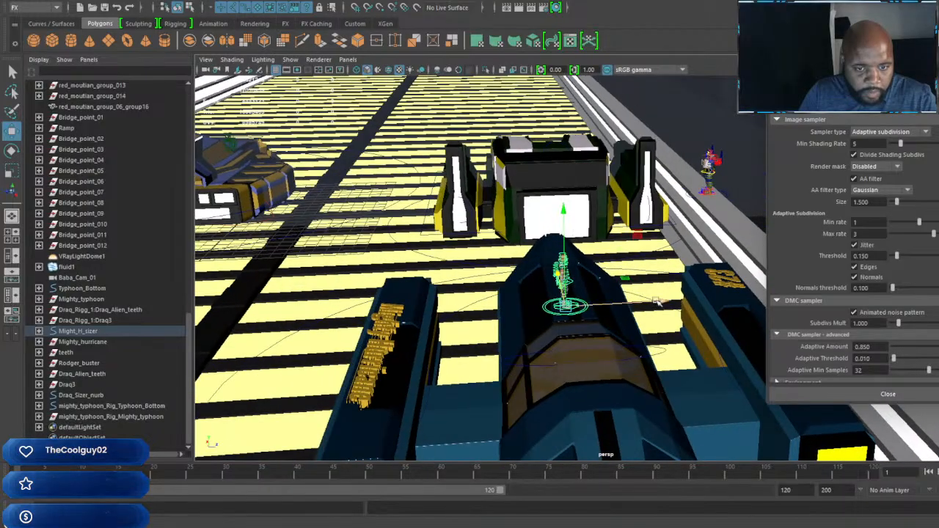
drag(635, 299, 317, 308)
alt+drag(335, 339, 481, 279)
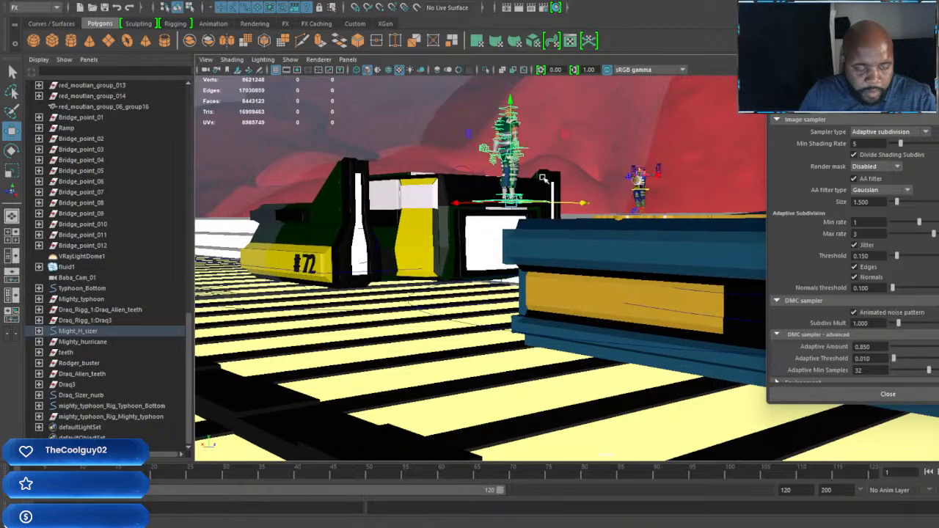
drag(511, 101, 498, 278)
alt+right_drag(524, 316, 560, 357)
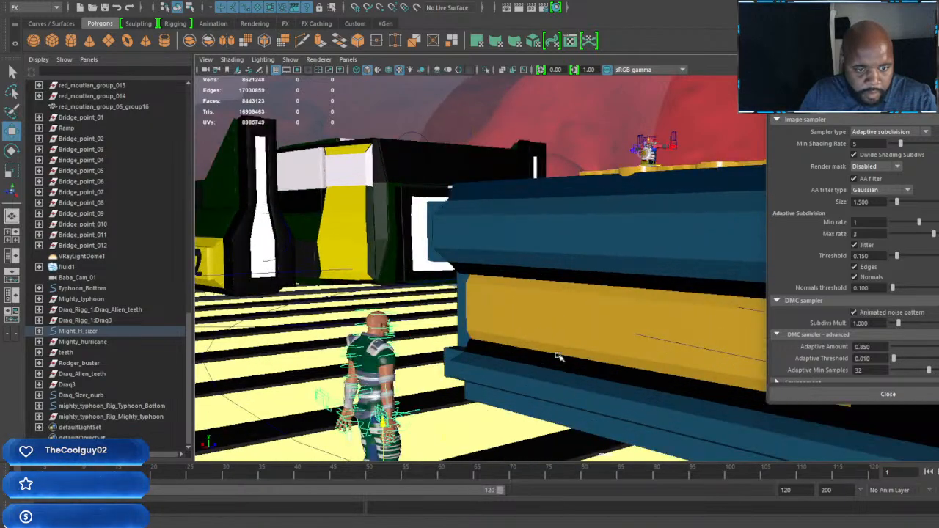
alt+middle_drag(560, 356, 589, 328)
alt+drag(590, 327, 595, 324)
alt+middle_drag(622, 185, 413, 438)
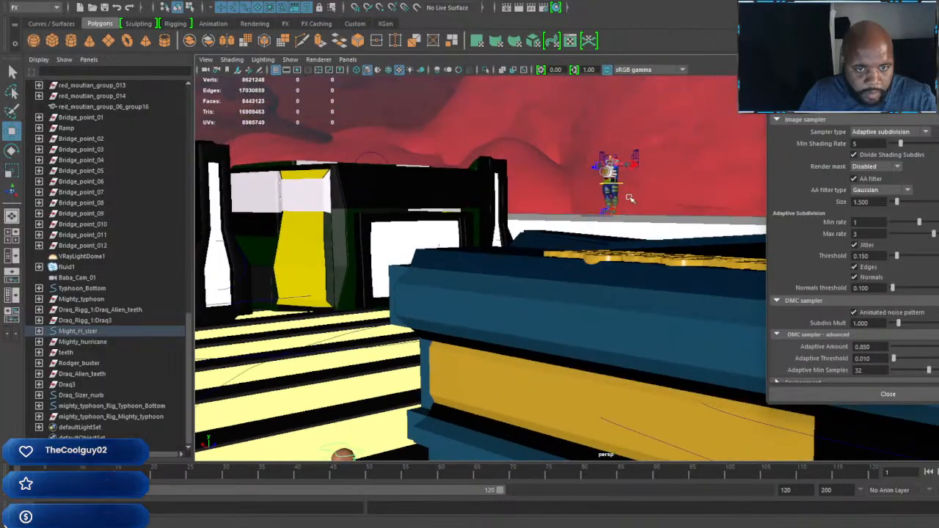
Step: Move the Draq_Sizer_nurb character from the barrier onto the track near the other character and adjust its height to the road
click(81, 396)
key(f)
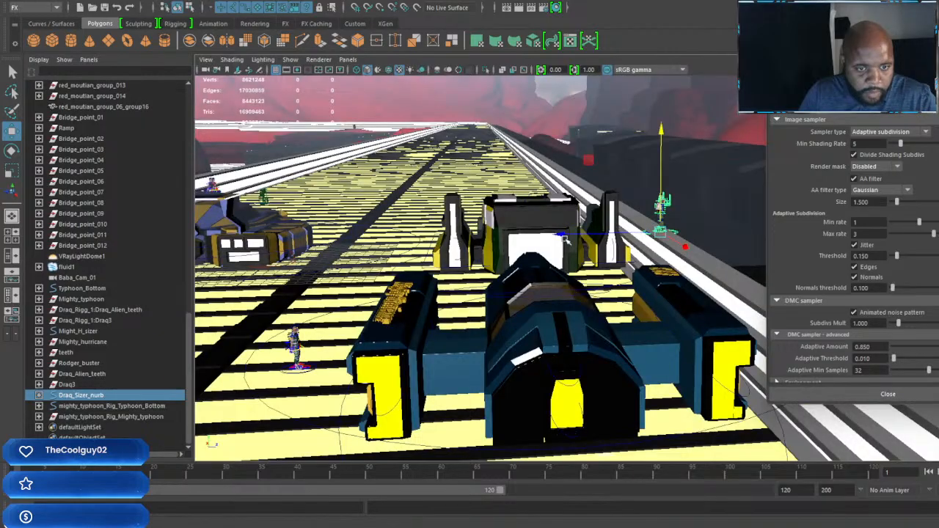
alt+drag(251, 260, 505, 151)
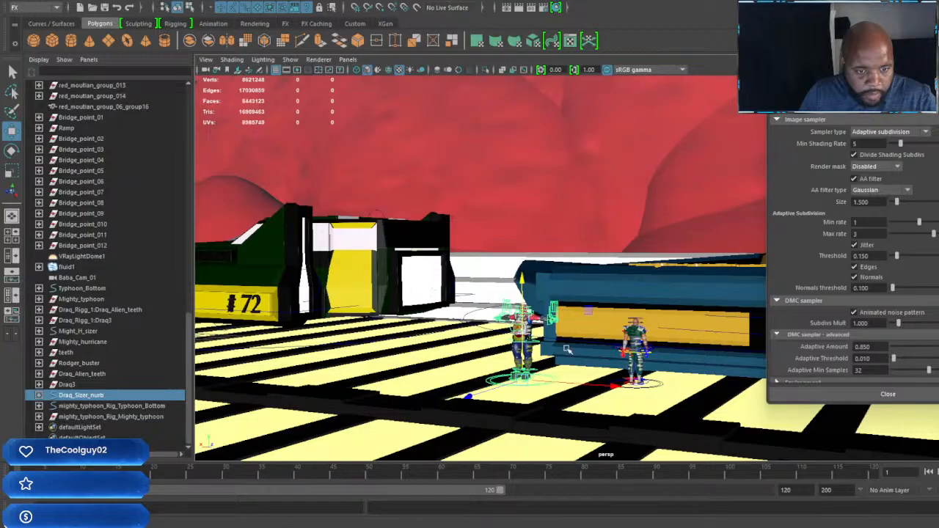
alt+middle_drag(625, 378, 619, 335)
scroll(609, 330, up, 5)
alt+middle_drag(570, 314, 684, 317)
scroll(577, 331, up, 4)
drag(534, 251, 534, 275)
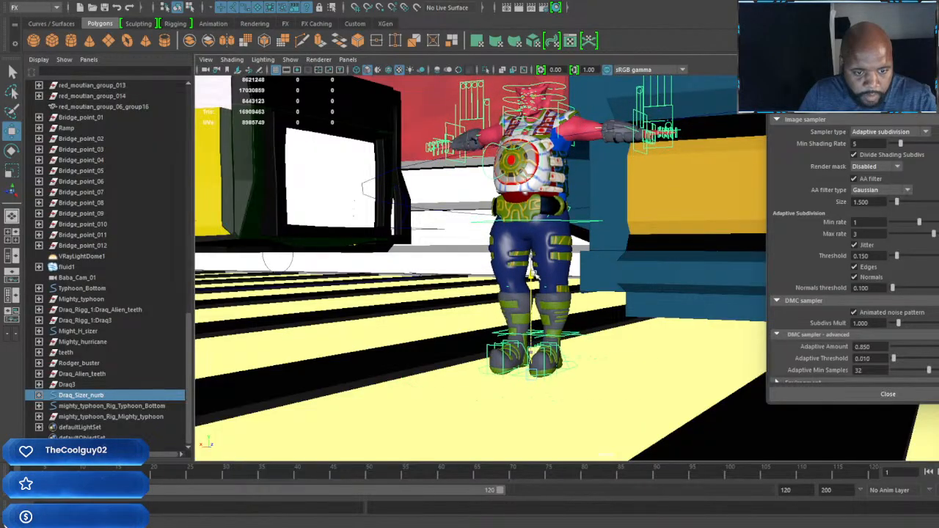
Step: Rotate the Draq_Sizer_nurb character about its vertical axis so it turns sideways on the track
alt+drag(573, 355, 595, 379)
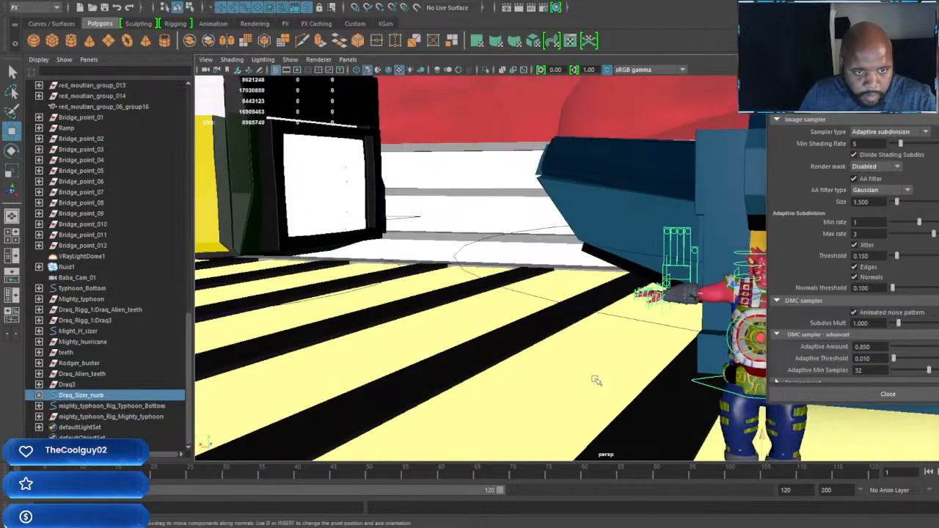
scroll(595, 379, down, 4)
alt+middle_drag(595, 379, 528, 349)
alt+middle_drag(601, 345, 580, 342)
key(e)
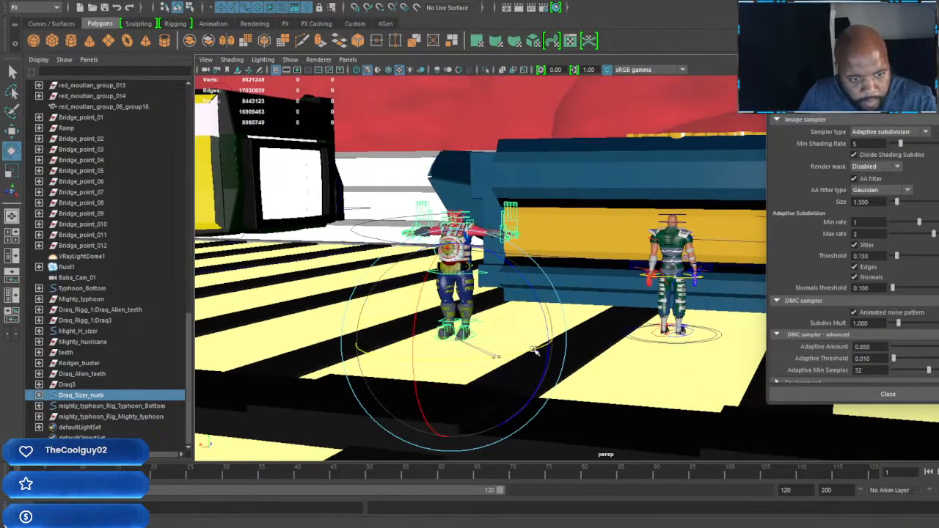
drag(536, 351, 578, 341)
drag(483, 358, 514, 353)
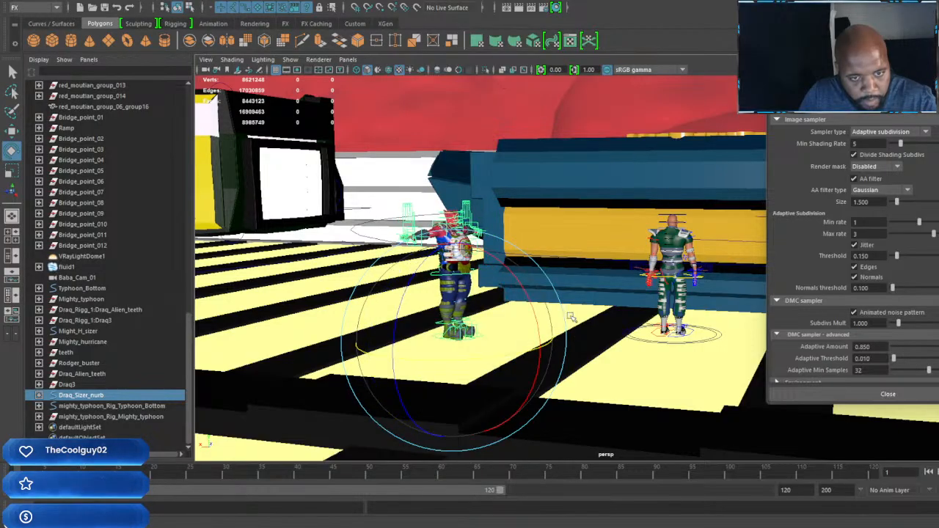
Step: Move the Draq_Sizer_nurb character across the track until it stands close beside the green-suited Might_H_sizer character
alt+drag(570, 318, 641, 265)
alt+middle_drag(641, 266, 572, 285)
scroll(572, 284, up, 3)
alt+drag(570, 288, 484, 314)
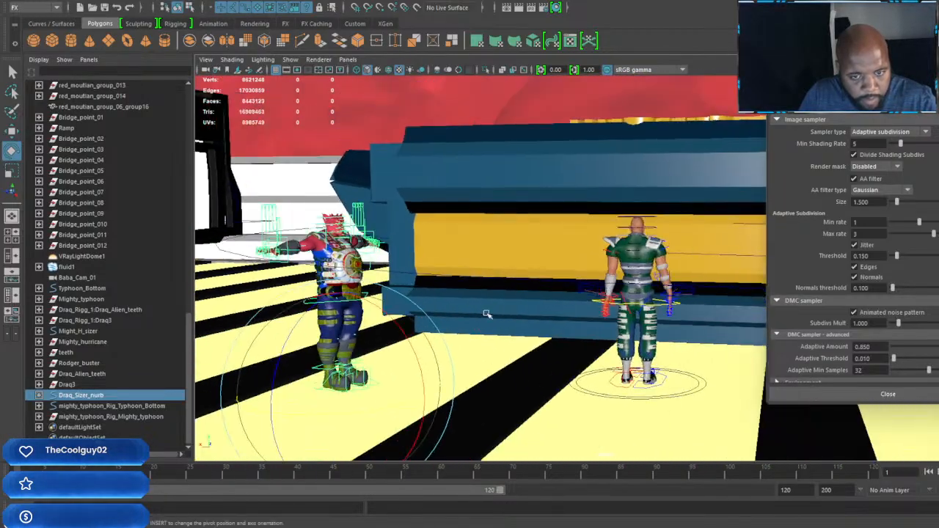
key(w)
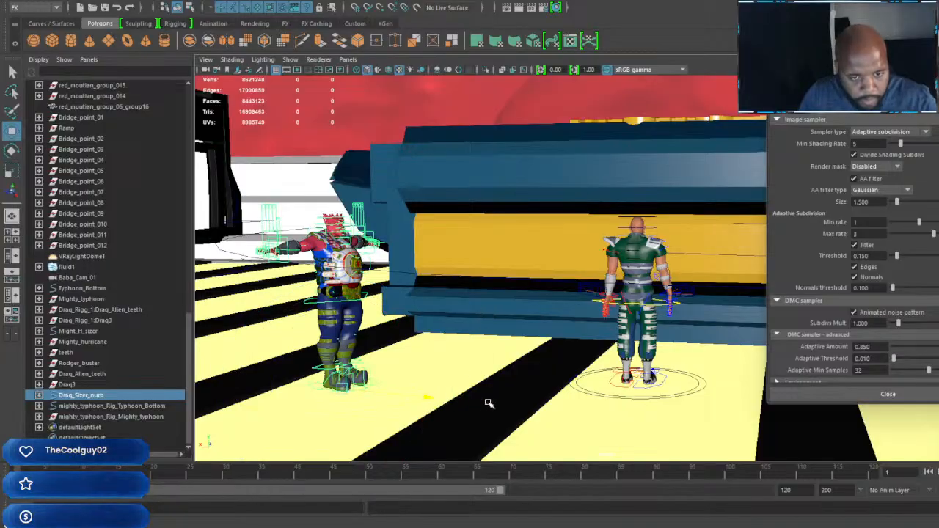
middle_drag(486, 403, 658, 405)
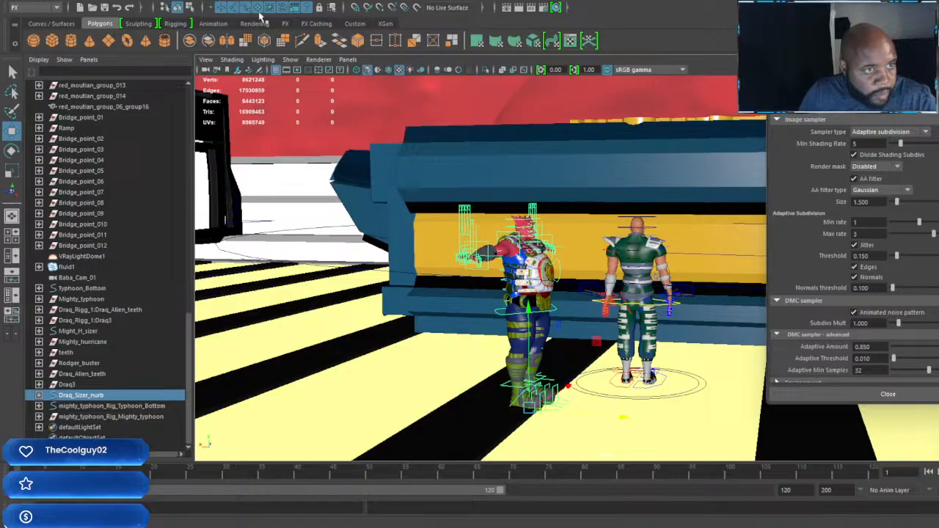
Step: Lower the green-suited Might_H_sizer character so its feet meet the road surface
click(704, 387)
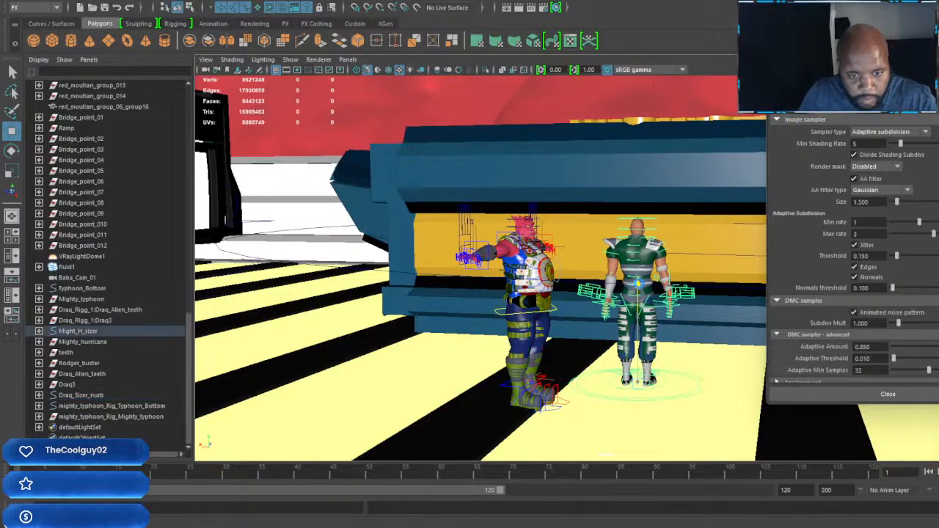
drag(639, 293, 635, 315)
alt+middle_drag(635, 314, 617, 284)
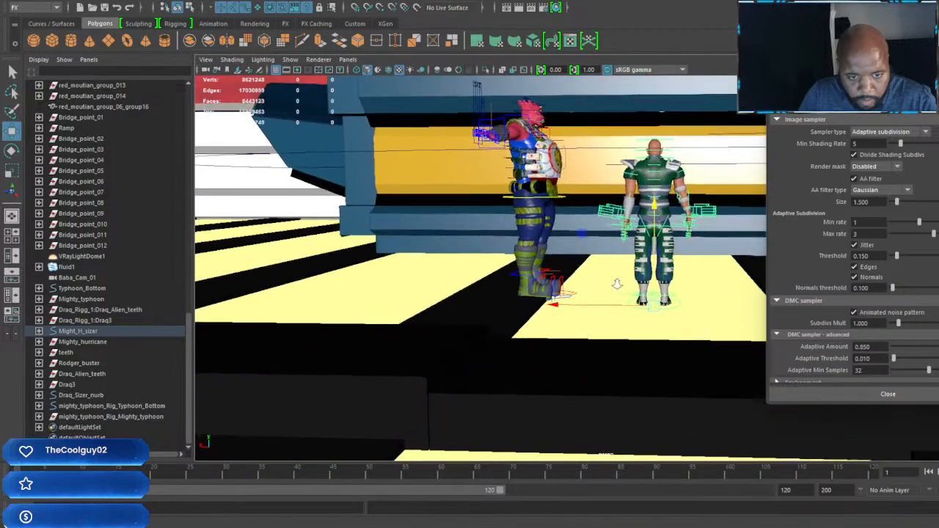
alt+right_drag(616, 284, 643, 342)
alt+middle_drag(643, 342, 624, 330)
alt+right_drag(623, 330, 623, 308)
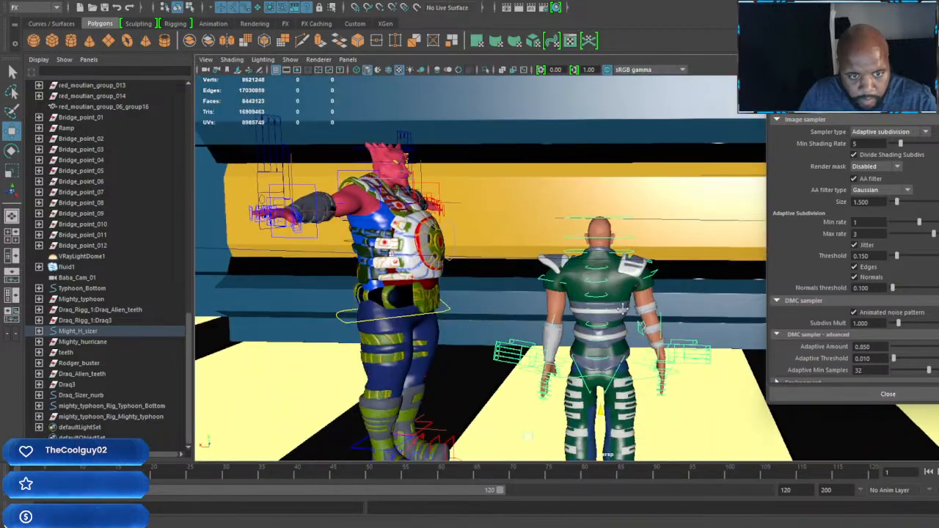
Step: Move the Might_H_sizer character around to the open side of the Draq character and slide it close beside him
alt+drag(622, 309, 639, 311)
alt+middle_drag(639, 311, 635, 253)
alt+right_drag(635, 253, 528, 294)
alt+drag(528, 294, 484, 301)
mouse_move(484, 301)
alt+middle_down()
mouse_move(349, 301)
mouse_move(475, 294)
alt+middle_up()
alt+right_drag(475, 294, 503, 300)
alt+middle_drag(502, 300, 625, 308)
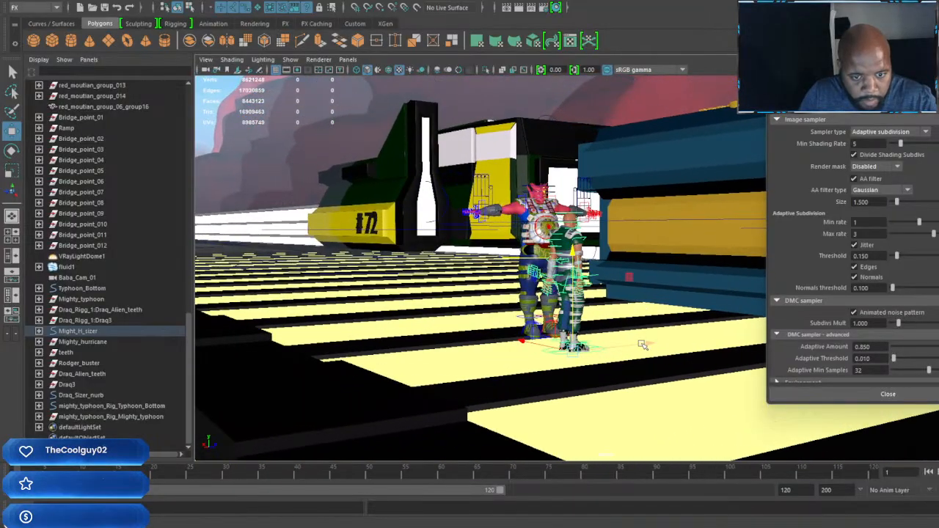
drag(648, 343, 491, 374)
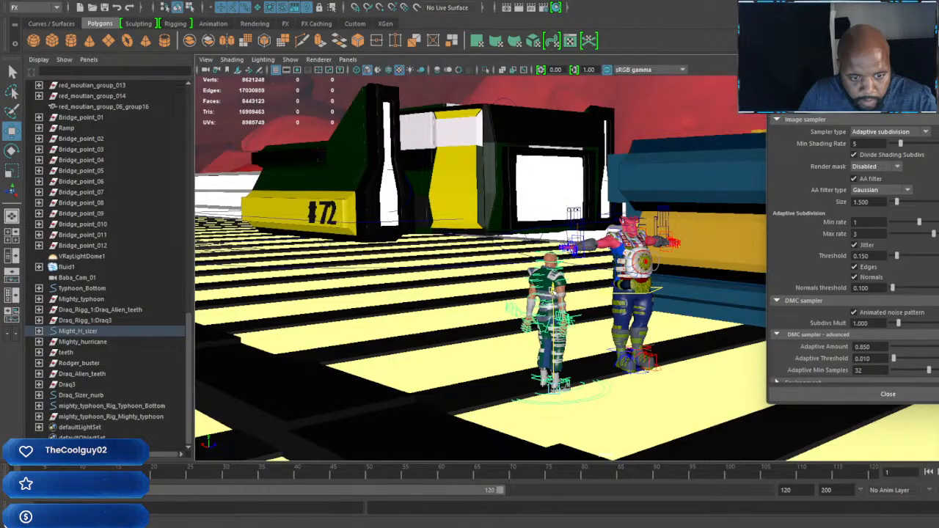
alt+drag(653, 264, 543, 325)
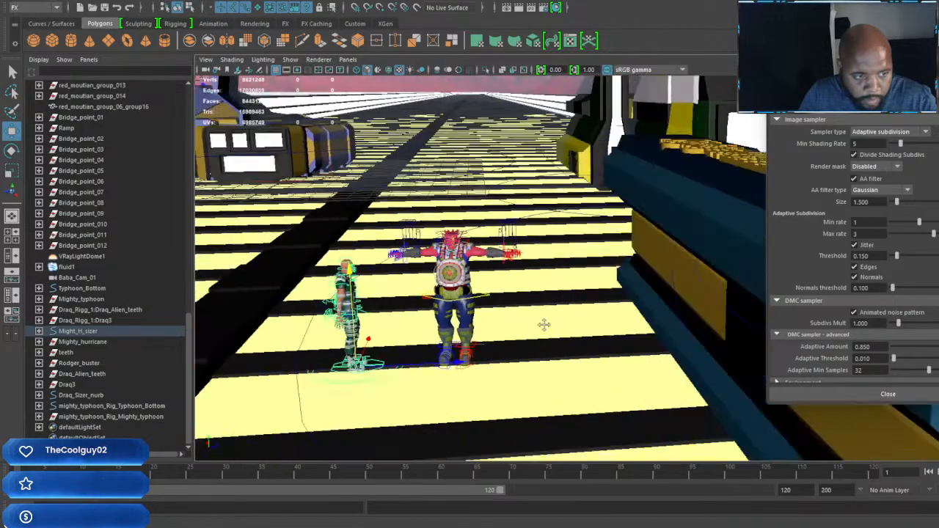
alt+right_drag(543, 325, 527, 374)
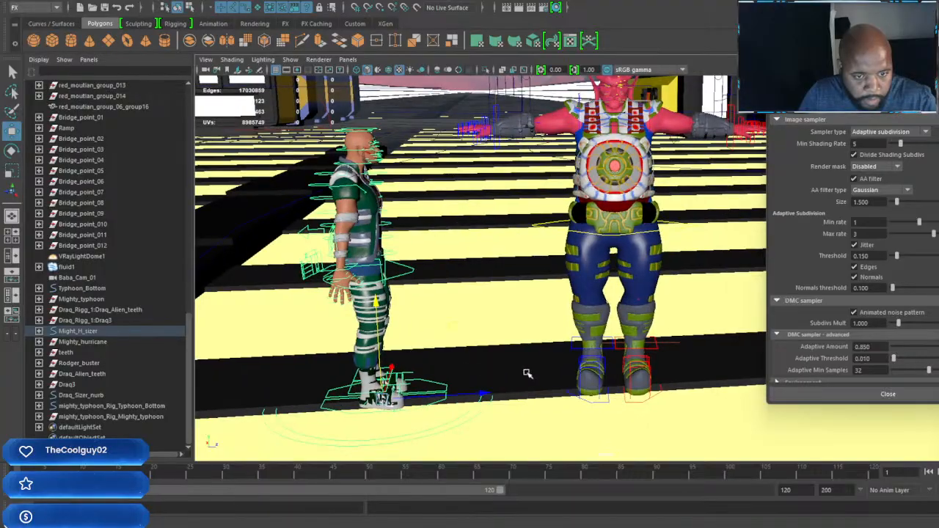
drag(484, 395, 561, 389)
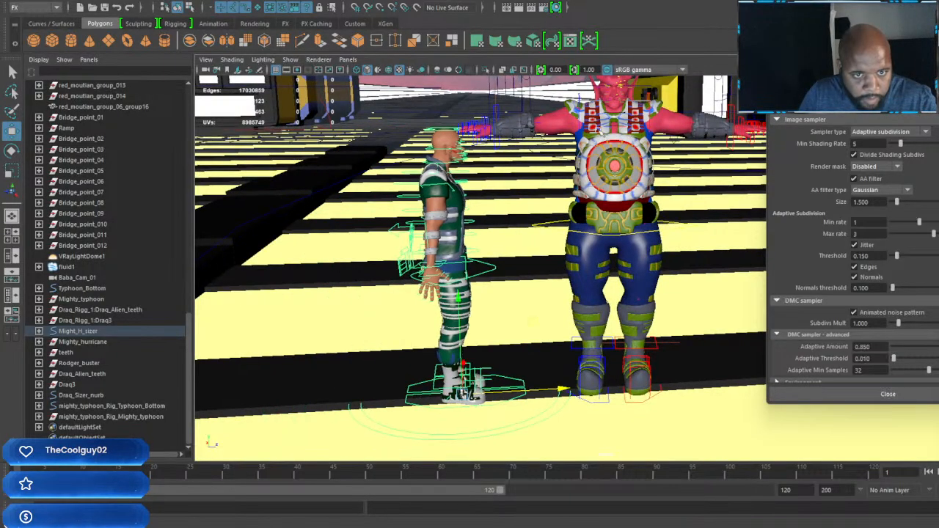
Step: Rotate the Draq character's right arm down to his side and shift its shoulder control slightly outward
click(579, 94)
key(e)
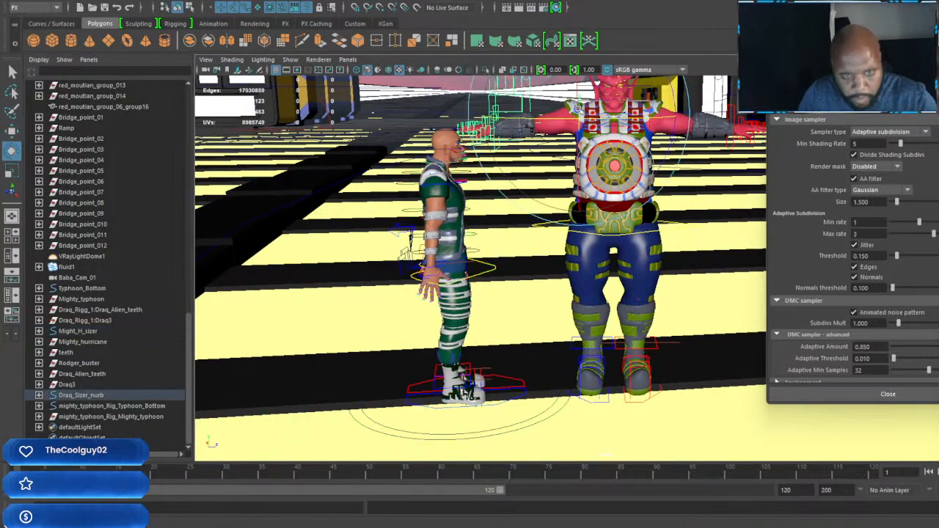
alt+middle_drag(612, 92, 566, 179)
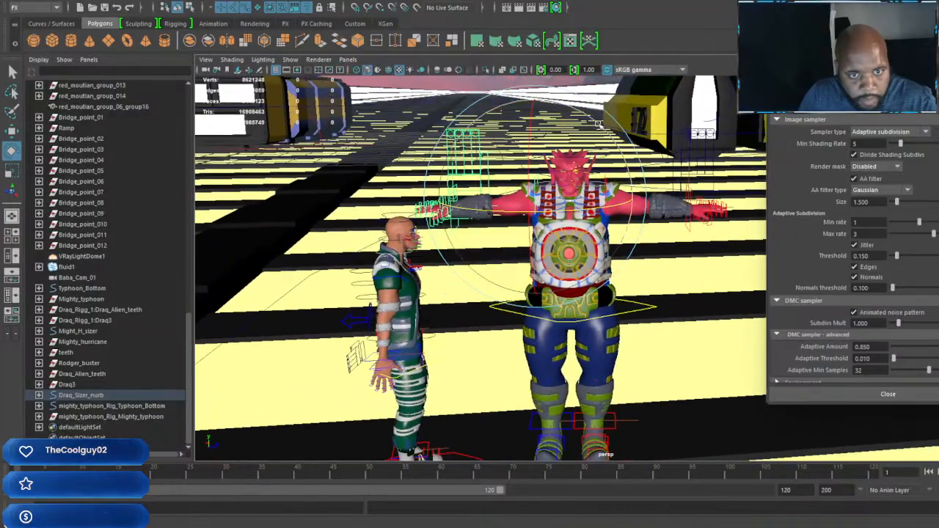
drag(557, 100, 478, 101)
key(w)
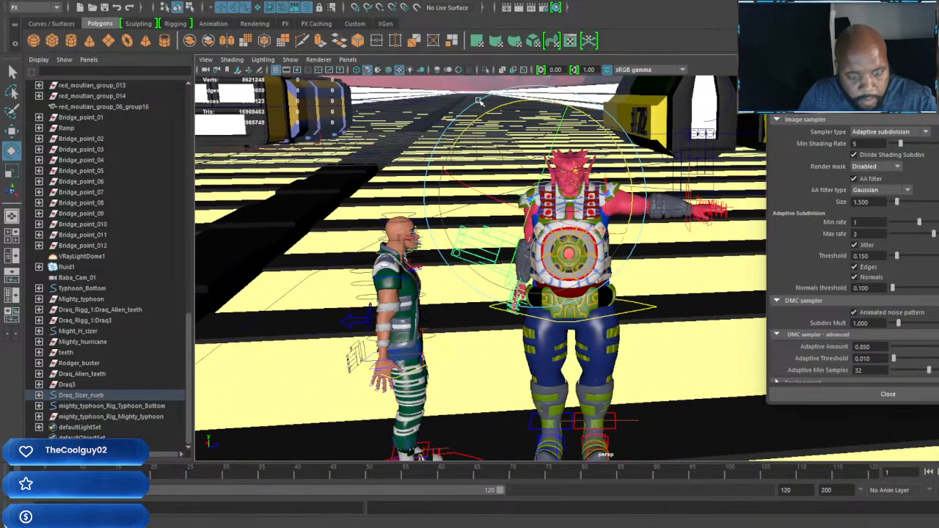
drag(539, 201, 524, 212)
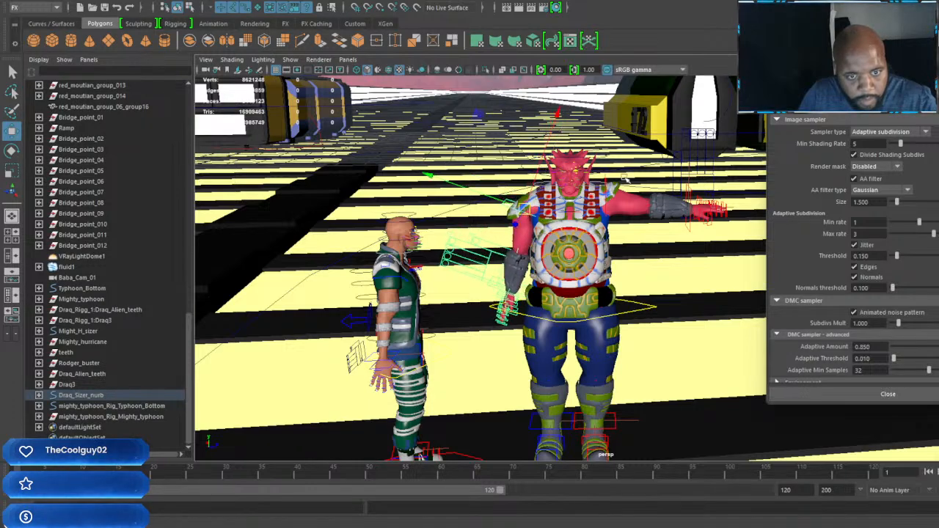
Step: Rotate the Draq character's left arm down from the T-pose and adjust its shoulder control to match the right side
key(e)
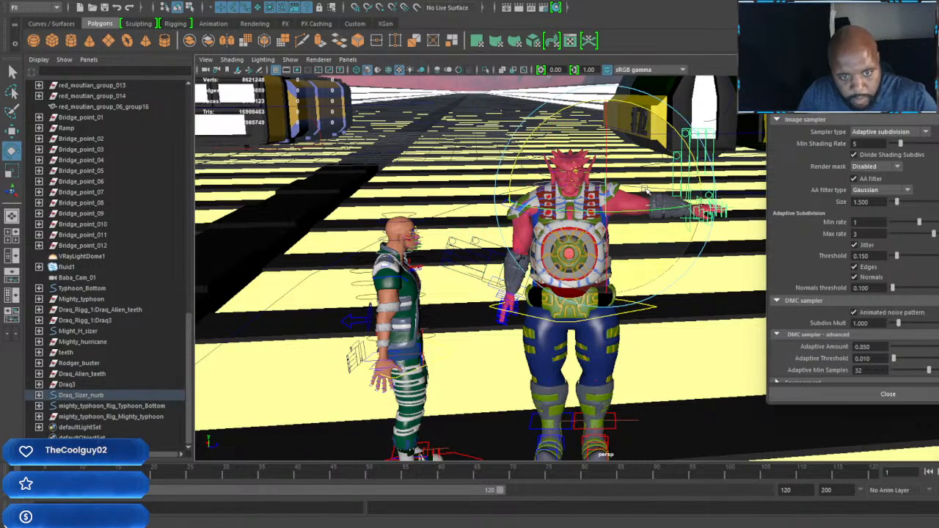
drag(676, 159, 673, 199)
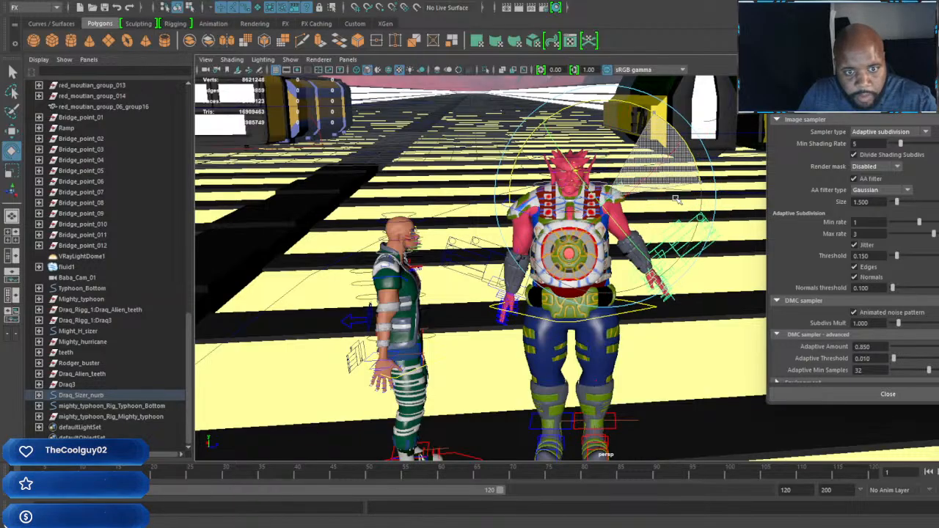
key(w)
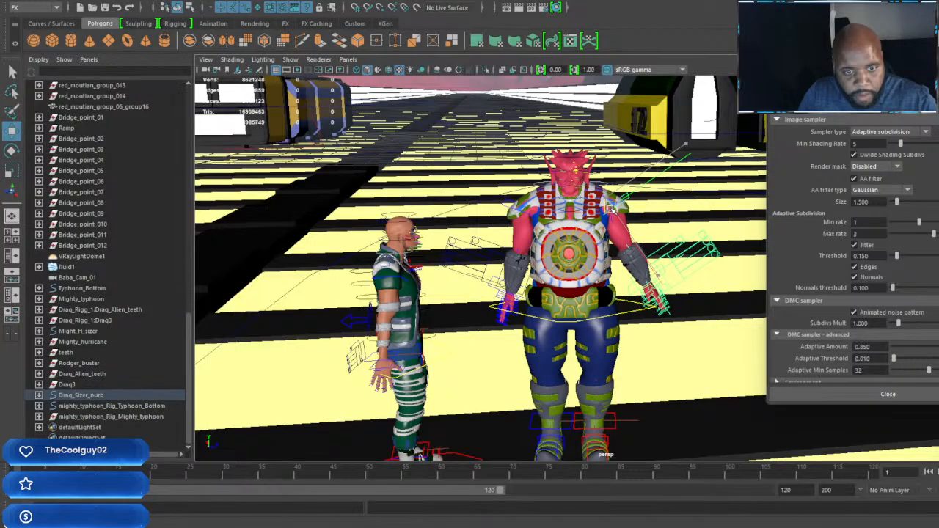
alt+middle_drag(623, 217, 537, 217)
alt+right_drag(538, 217, 581, 218)
alt+middle_drag(582, 219, 634, 229)
alt+drag(634, 229, 655, 310)
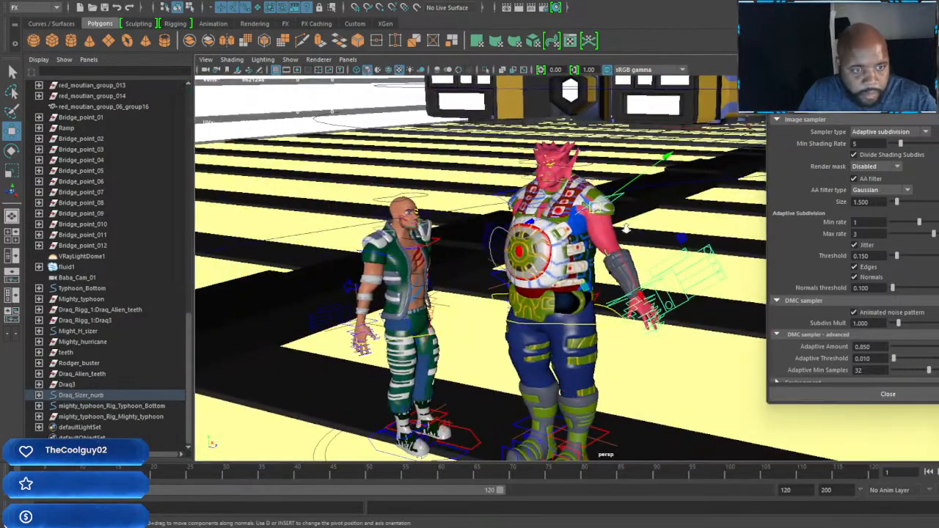
alt+right_drag(655, 309, 741, 268)
alt+middle_drag(741, 268, 638, 280)
alt+right_drag(638, 280, 610, 205)
alt+drag(610, 206, 661, 187)
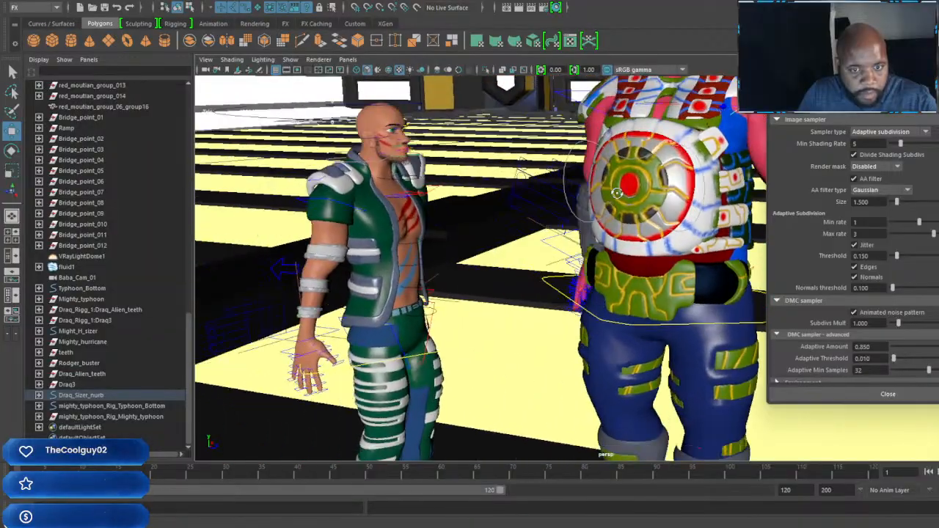
alt+middle_drag(513, 173, 488, 216)
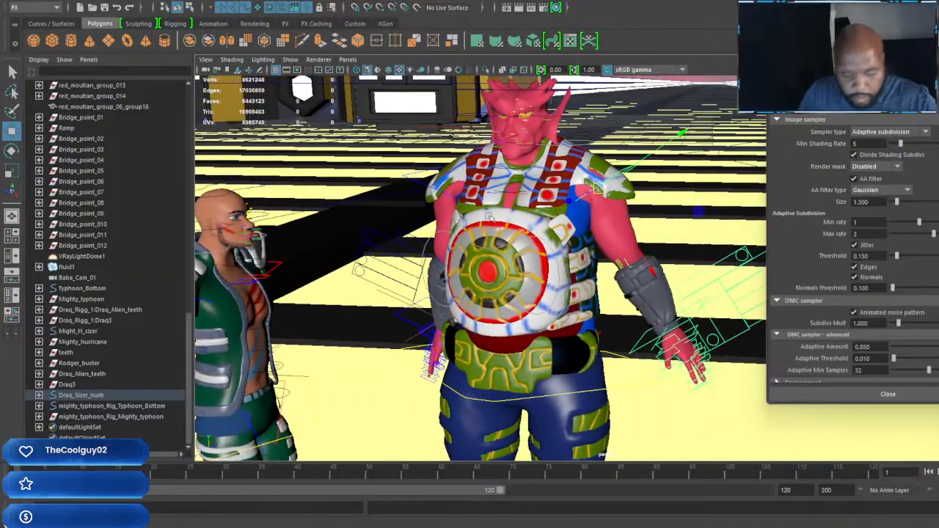
Step: Set the Rotate tool to World orientation and fine-tune the Draq character's left arm and shoulder placement
click(595, 217)
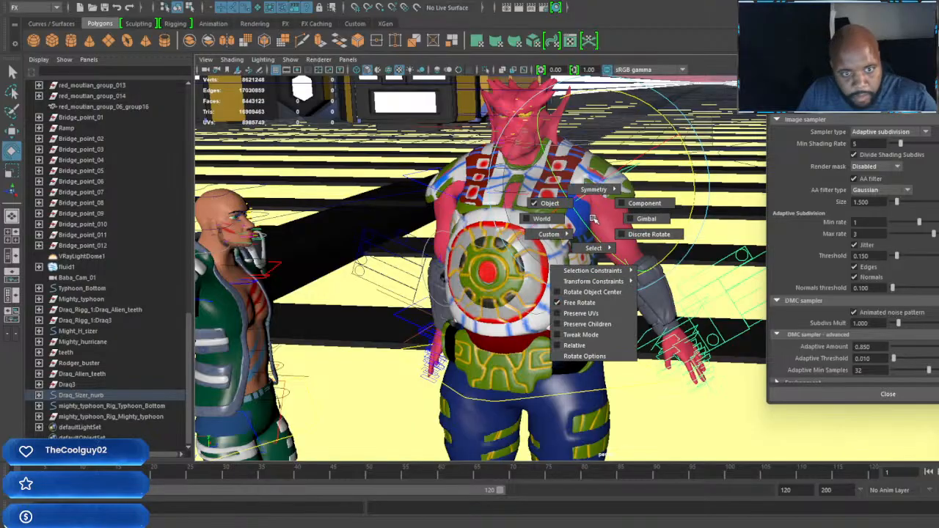
click(544, 218)
drag(674, 130, 627, 287)
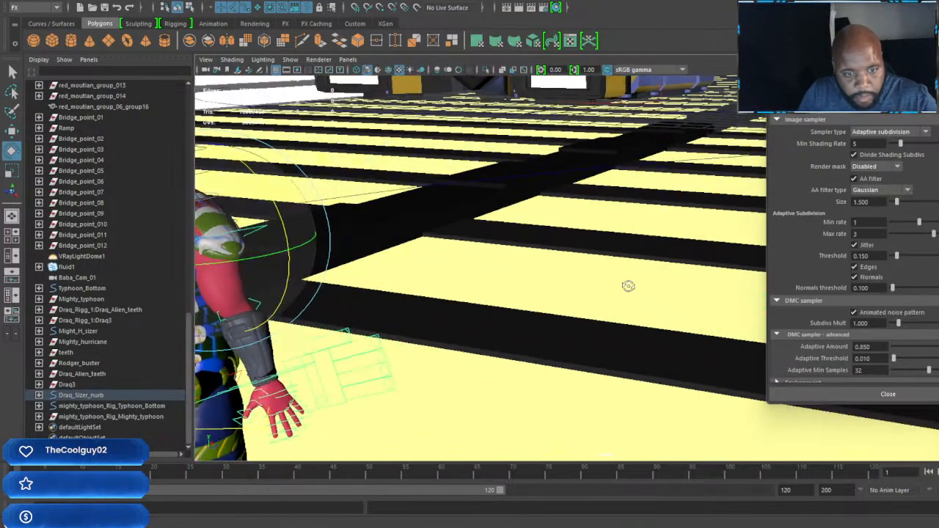
key(f)
alt+middle_drag(627, 287, 608, 271)
scroll(608, 270, down, 10)
scroll(605, 266, up, 3)
alt+drag(604, 266, 741, 234)
alt+middle_drag(741, 233, 651, 255)
alt+drag(651, 255, 624, 240)
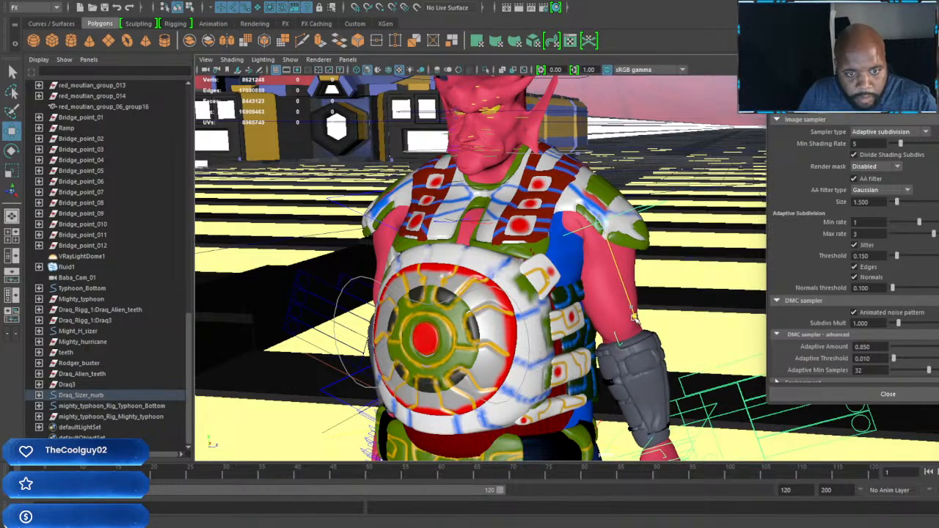
alt+drag(631, 309, 630, 306)
Step: Nudge the Draq character's right shoulder control slightly downward
alt+middle_drag(630, 306, 647, 165)
alt+drag(647, 165, 682, 140)
alt+middle_drag(683, 139, 560, 200)
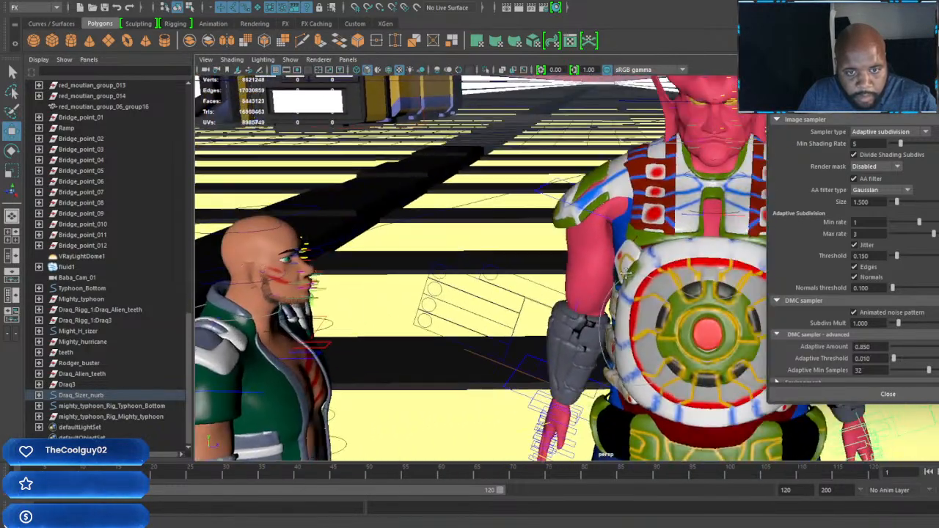
click(542, 193)
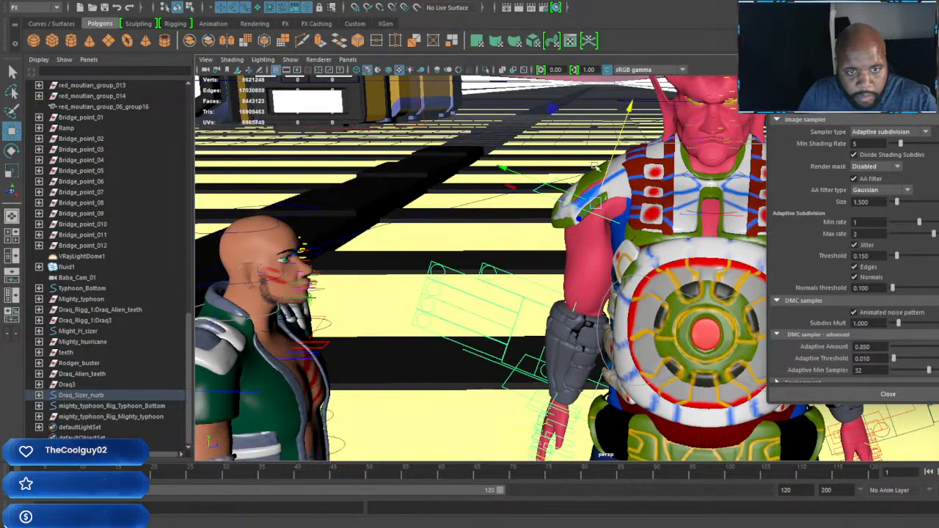
drag(631, 108, 630, 111)
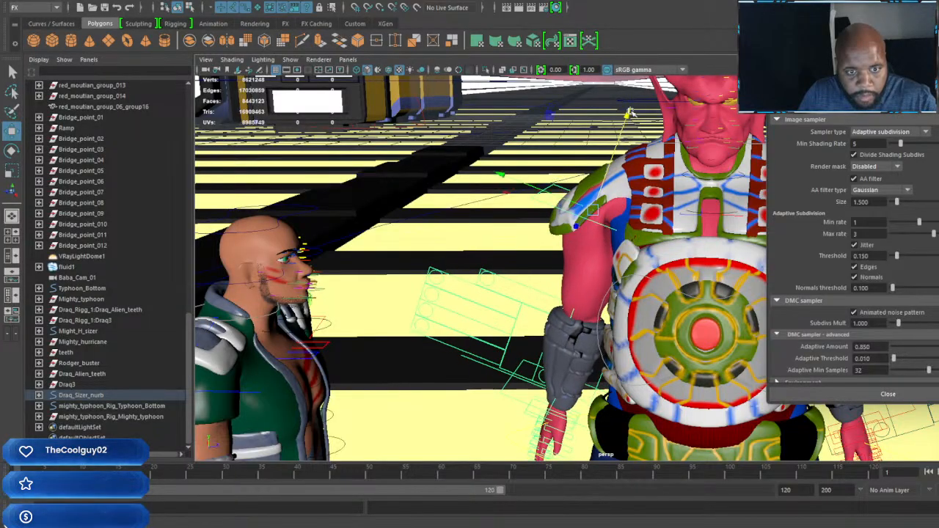
Step: Examine the Draq character's lowered arms and shoulders from several sides, along with how both characters stand together
scroll(631, 185, down, 5)
alt+drag(631, 185, 704, 215)
alt+middle_drag(704, 214, 448, 213)
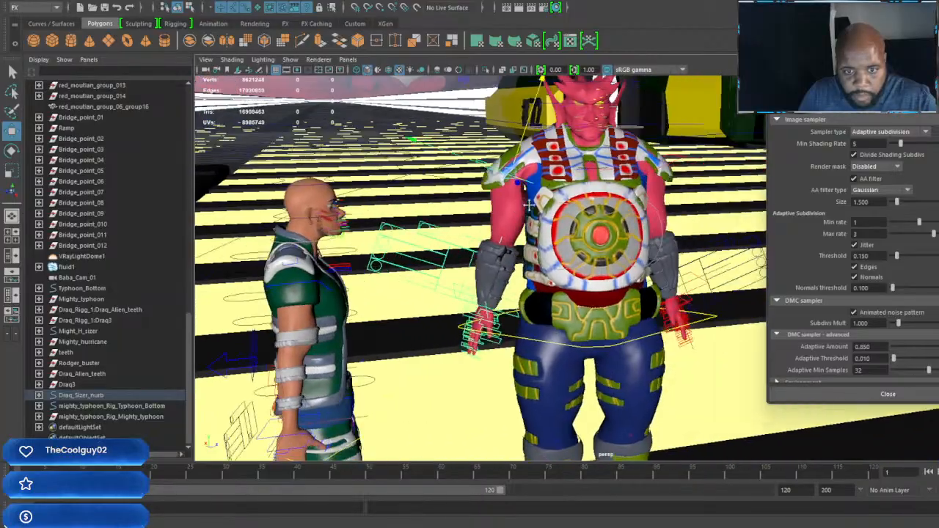
mouse_move(447, 213)
alt+mouse_down()
mouse_move(528, 213)
mouse_move(455, 213)
alt+mouse_up()
alt+middle_drag(528, 212, 367, 253)
scroll(374, 249, up, 5)
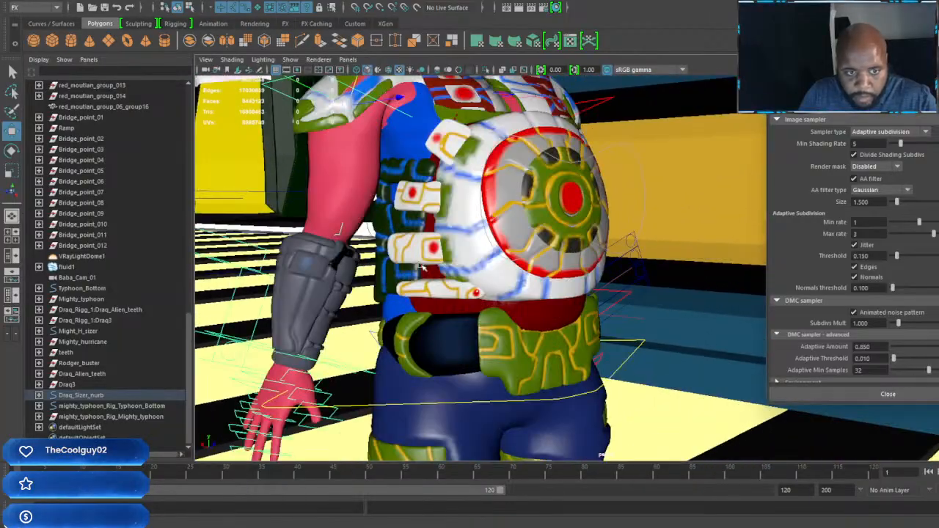
alt+drag(366, 246, 396, 246)
alt+middle_drag(396, 246, 488, 273)
scroll(446, 276, down, 4)
alt+drag(487, 273, 467, 271)
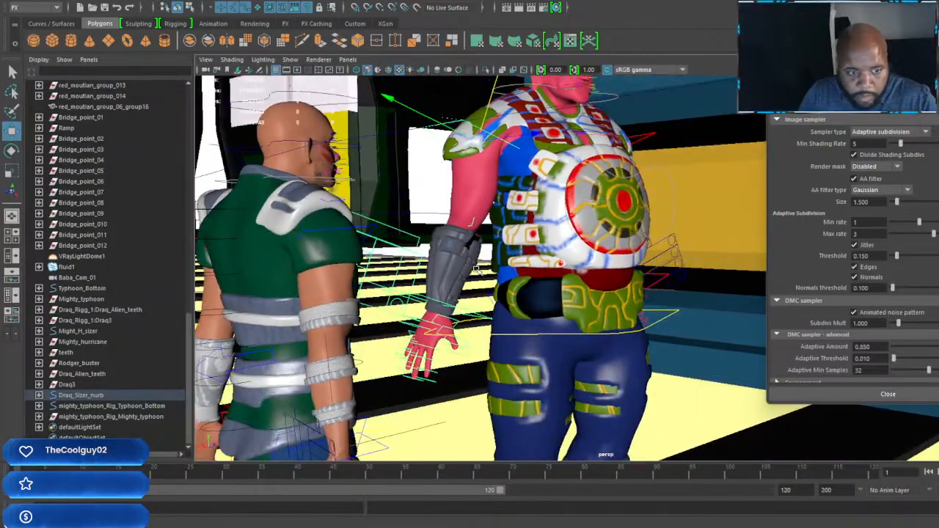
alt+middle_drag(467, 272, 479, 271)
alt+drag(479, 270, 489, 314)
scroll(434, 309, down, 5)
alt+middle_drag(434, 310, 499, 330)
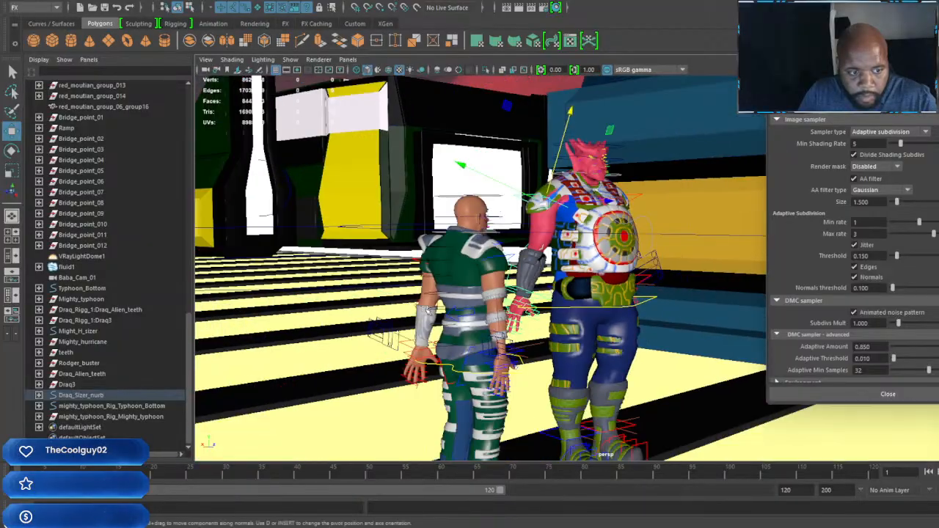
alt+drag(499, 330, 572, 415)
scroll(532, 370, down, 2)
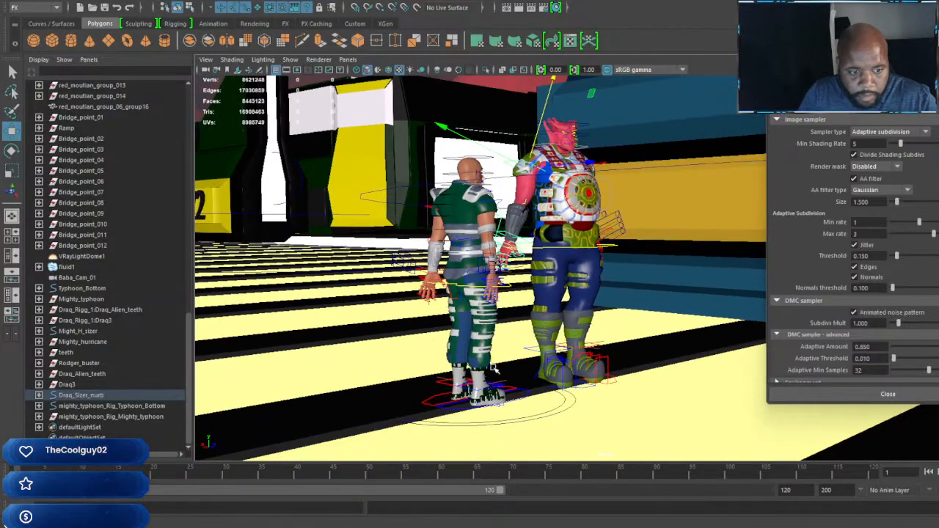
Step: Turn the green-suited character on the track by rotating its main Might_H_sizer control
click(573, 410)
key(e)
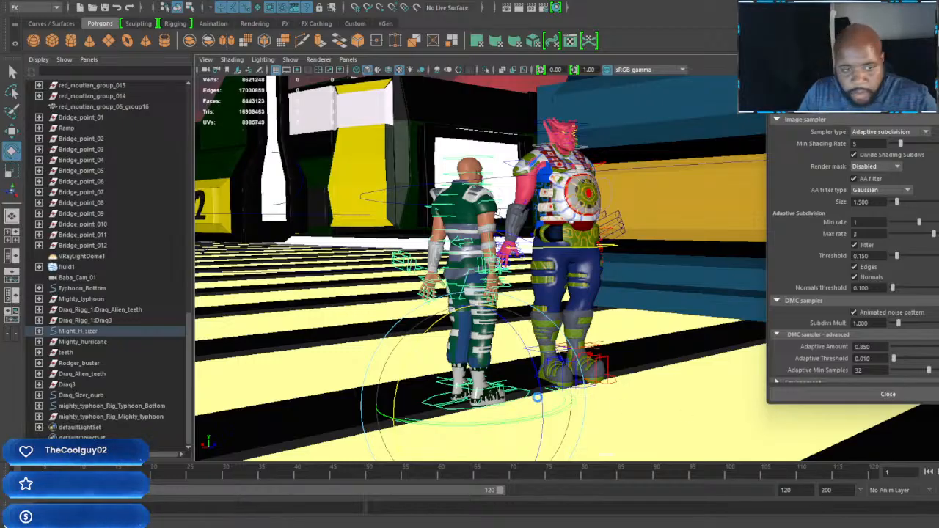
drag(504, 423, 655, 404)
alt+right_drag(511, 244, 503, 274)
Step: Try to shift the green-suited character's right shoulder control and undo the move
click(486, 260)
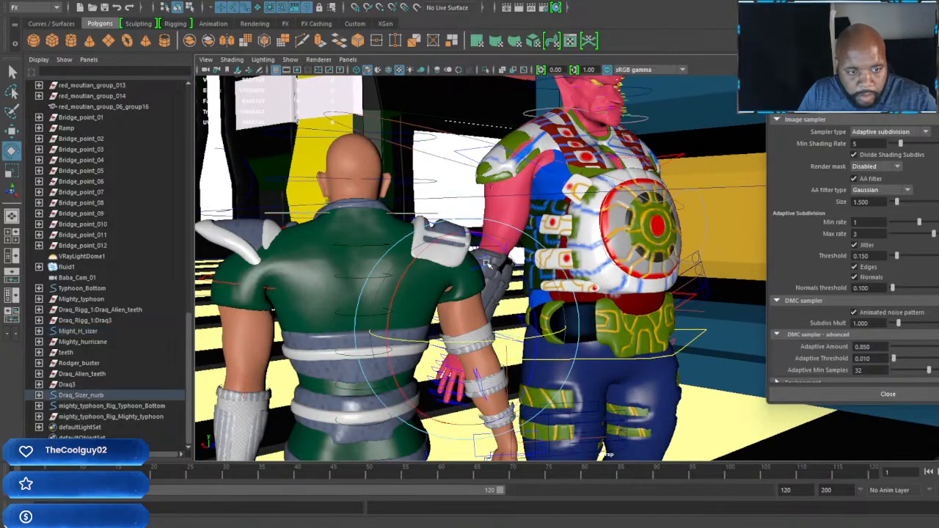
key(w)
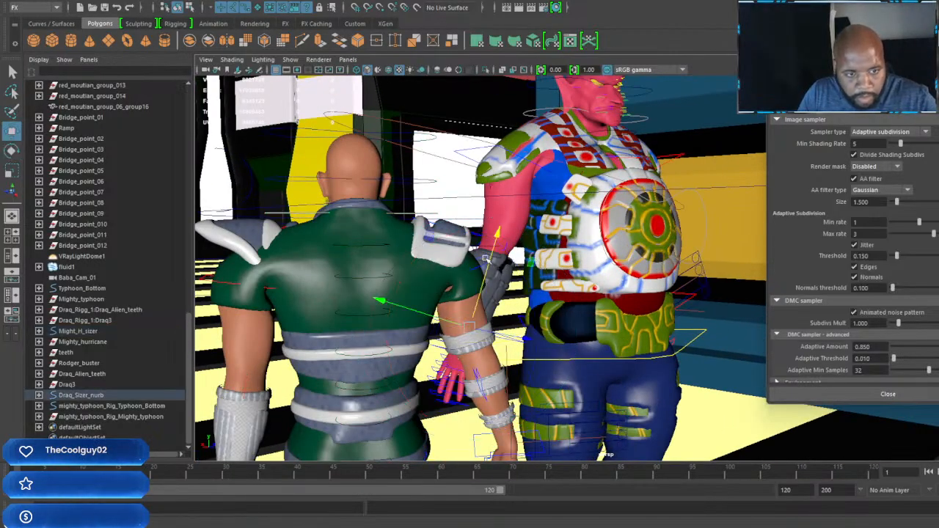
key(ctrl+z)
drag(455, 273, 472, 311)
key(ctrl+z)
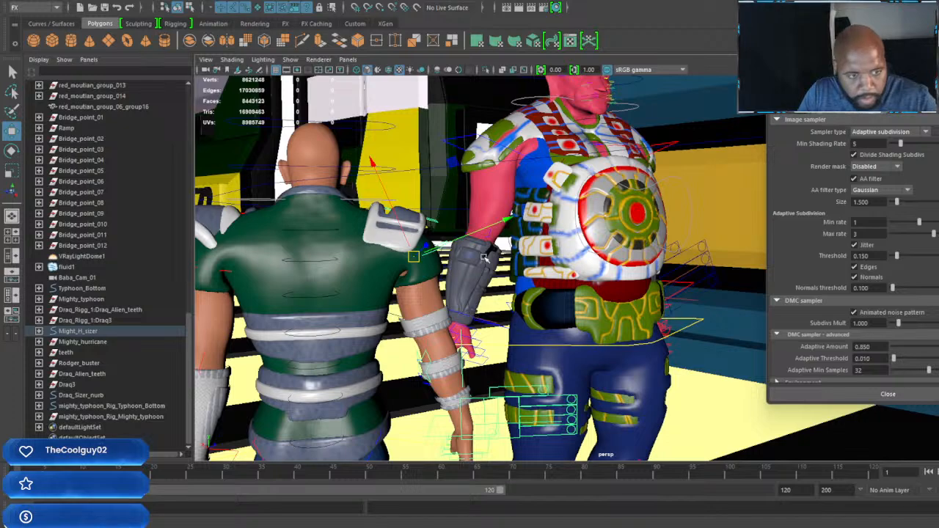
key(ctrl+z)
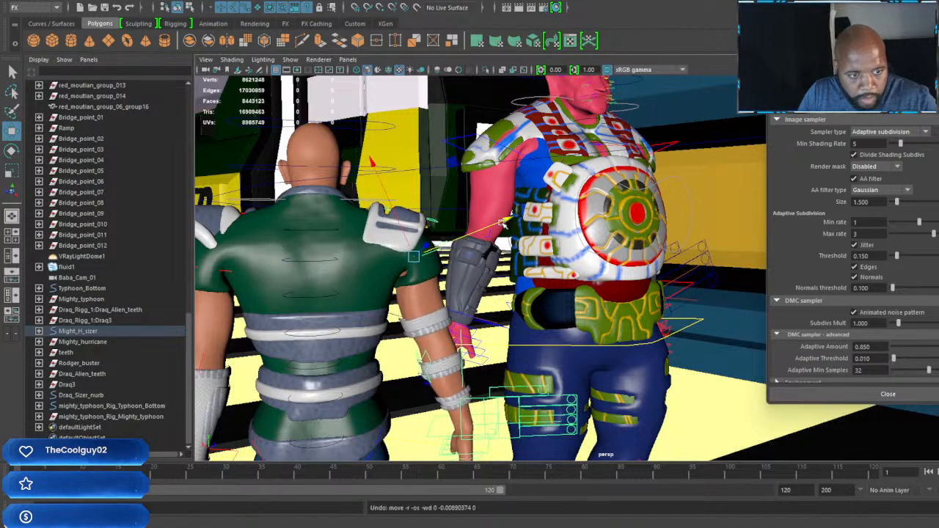
Step: Rotate the green-suited character's right upper arm and shoulder controls to refine the lowered arm
key(e)
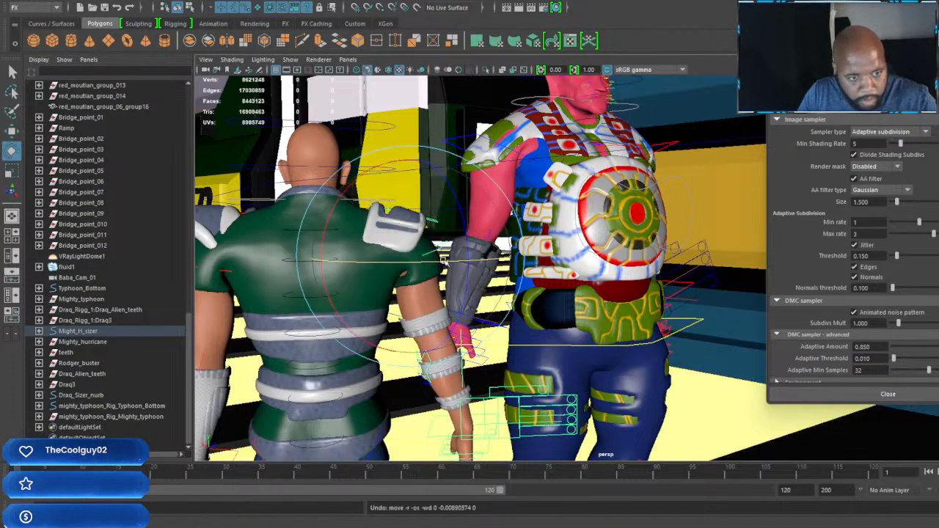
mouse_move(453, 257)
mouse_down()
mouse_move(465, 255)
mouse_move(400, 260)
mouse_move(469, 264)
mouse_up()
alt+right_drag(440, 271, 558, 236)
alt+middle_drag(557, 236, 509, 245)
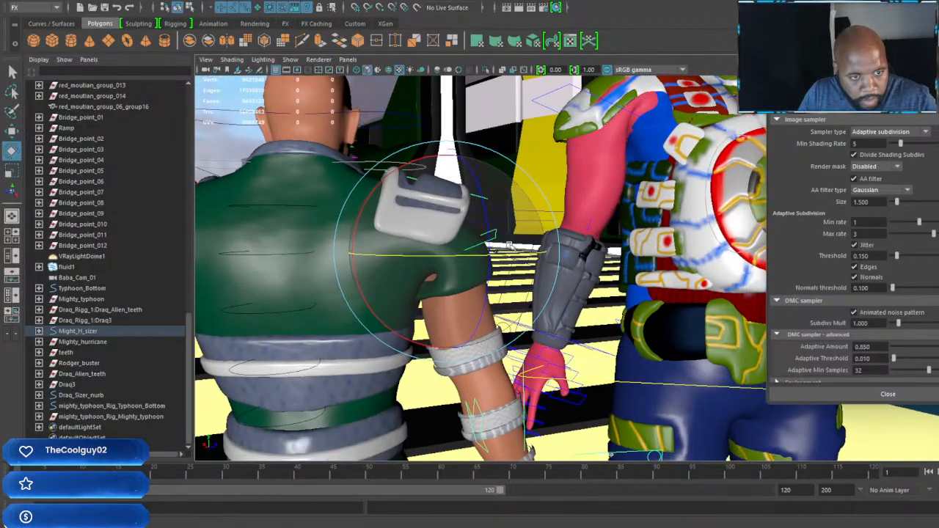
click(431, 242)
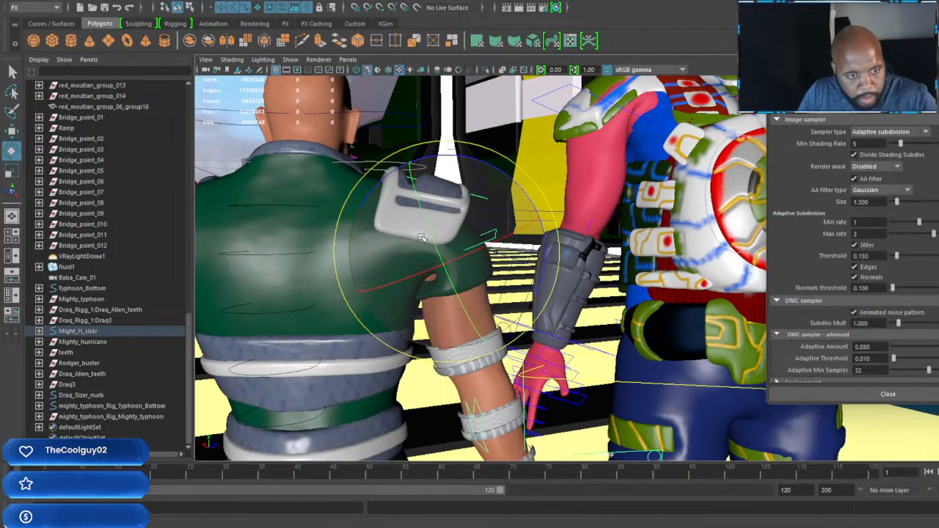
drag(508, 176, 399, 269)
alt+middle_drag(398, 269, 601, 224)
alt+drag(601, 224, 531, 264)
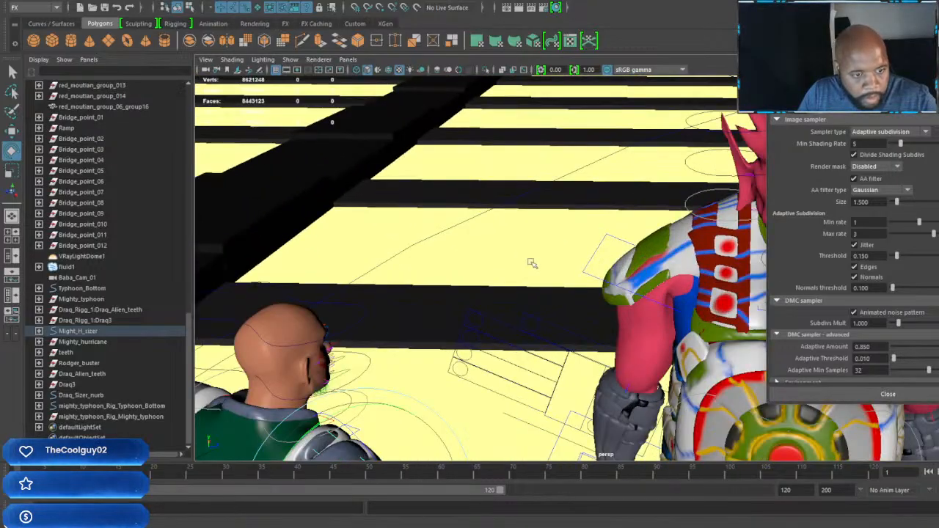
Step: Move the Iron Tiger racer with its main control along the track, past the standing characters and behind the other racers
alt+middle_drag(530, 264, 584, 218)
alt+drag(585, 218, 546, 165)
alt+middle_drag(547, 165, 731, 283)
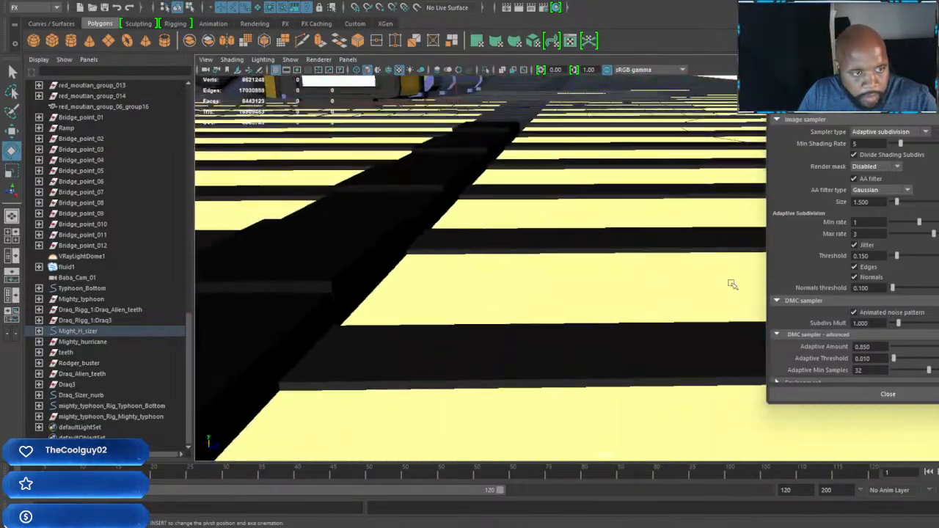
scroll(481, 230, down, 10)
alt+middle_drag(481, 230, 489, 277)
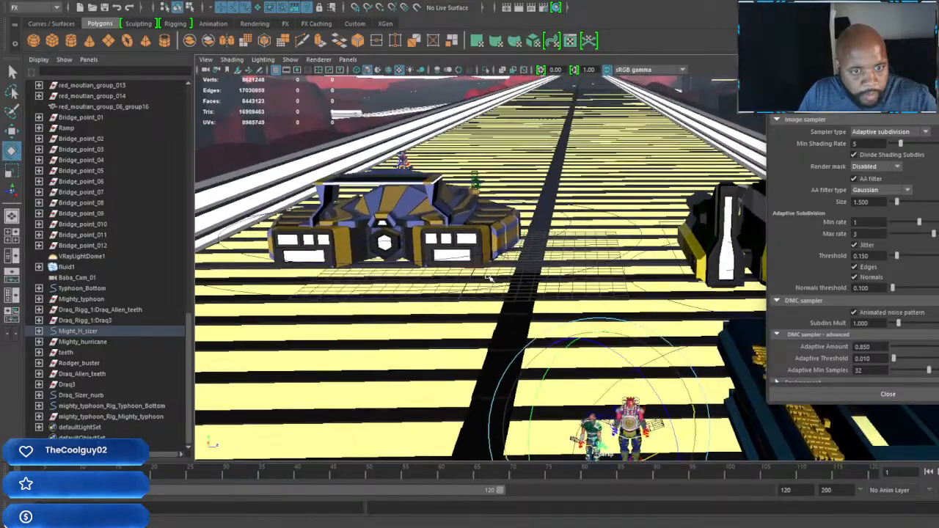
click(601, 212)
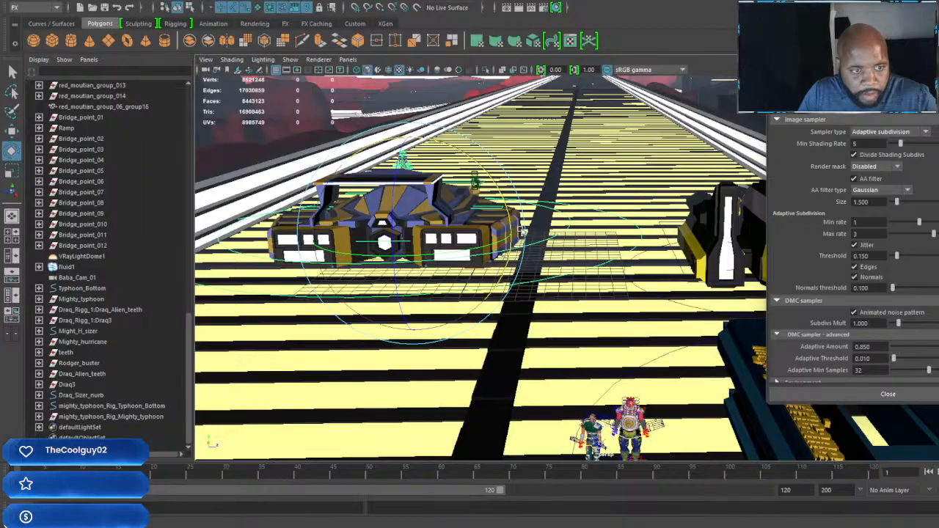
alt+drag(521, 231, 400, 233)
alt+middle_drag(614, 242, 484, 257)
alt+drag(547, 283, 496, 275)
alt+middle_drag(587, 305, 443, 279)
alt+drag(444, 290, 541, 303)
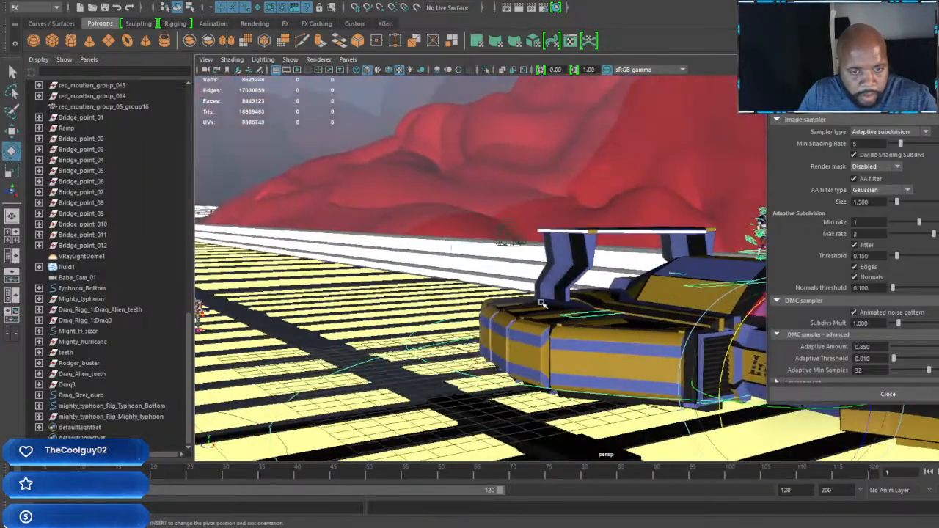
alt+middle_drag(541, 303, 348, 282)
scroll(440, 293, down, 3)
alt+drag(598, 310, 204, 218)
key(w)
alt+middle_drag(412, 321, 679, 360)
alt+drag(554, 315, 533, 335)
drag(564, 242, 294, 118)
alt+middle_drag(411, 235, 653, 360)
alt+drag(653, 360, 346, 220)
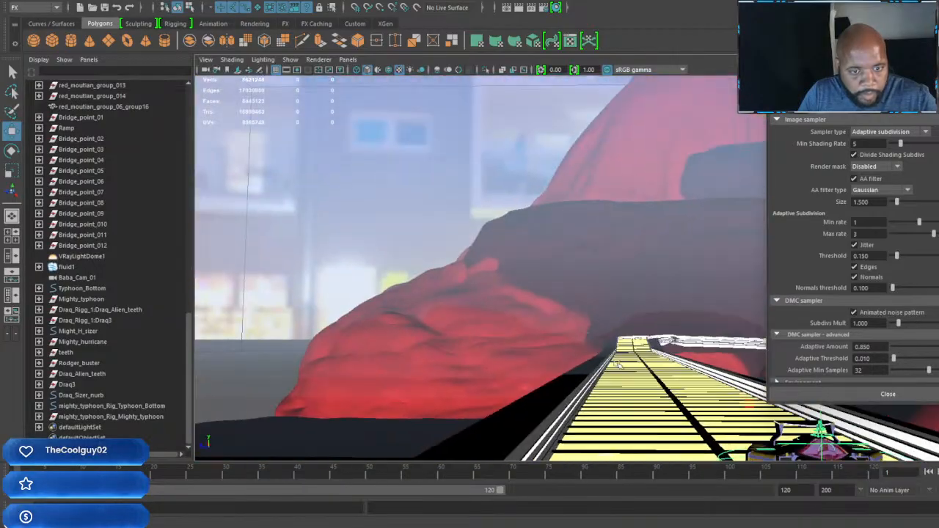
Step: Reposition the Iron Tiger racer farther down the track, closer to the centre line
scroll(345, 220, down, 6)
scroll(623, 344, up, 4)
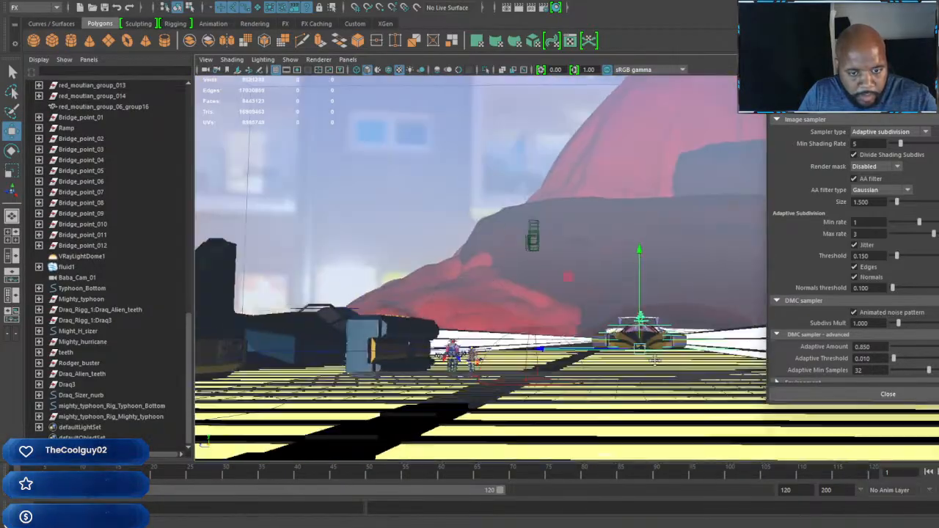
alt+drag(624, 344, 621, 283)
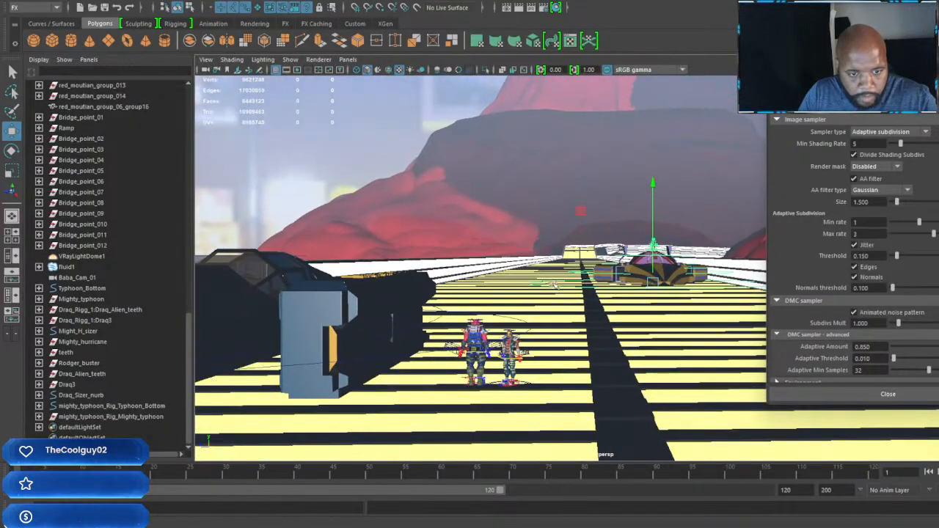
alt+drag(522, 306, 683, 266)
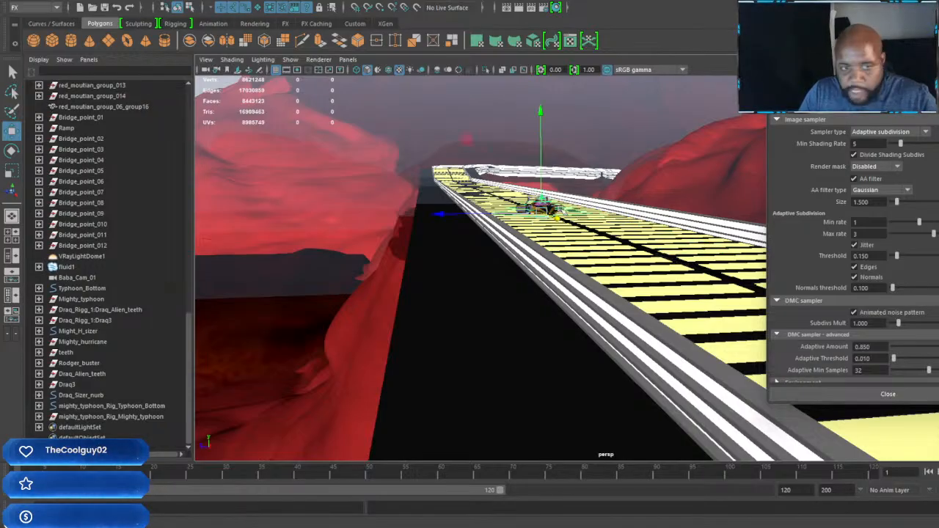
alt+drag(608, 238, 565, 285)
drag(538, 234, 529, 231)
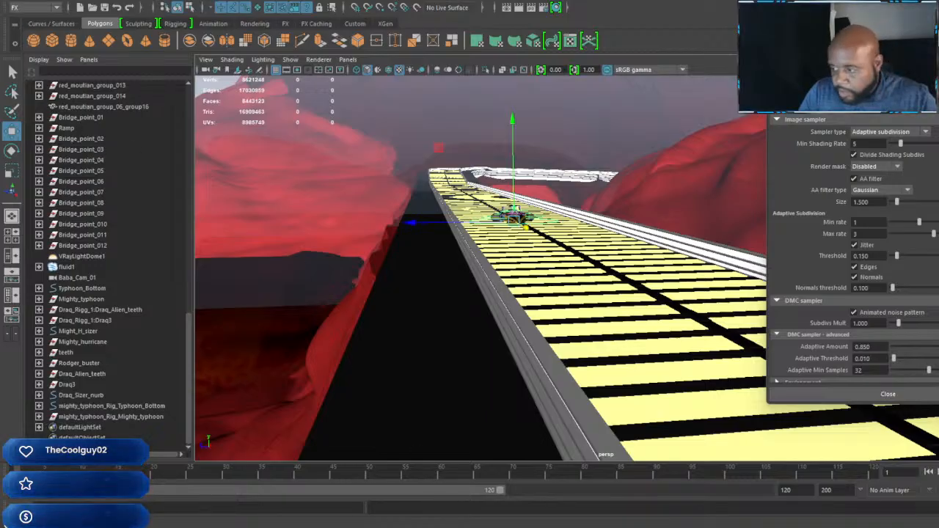
Step: Save the scene as a new Maya Binary file named "Red Fury mountian track 01 Ani baba drives up.mb"
click(13, 1)
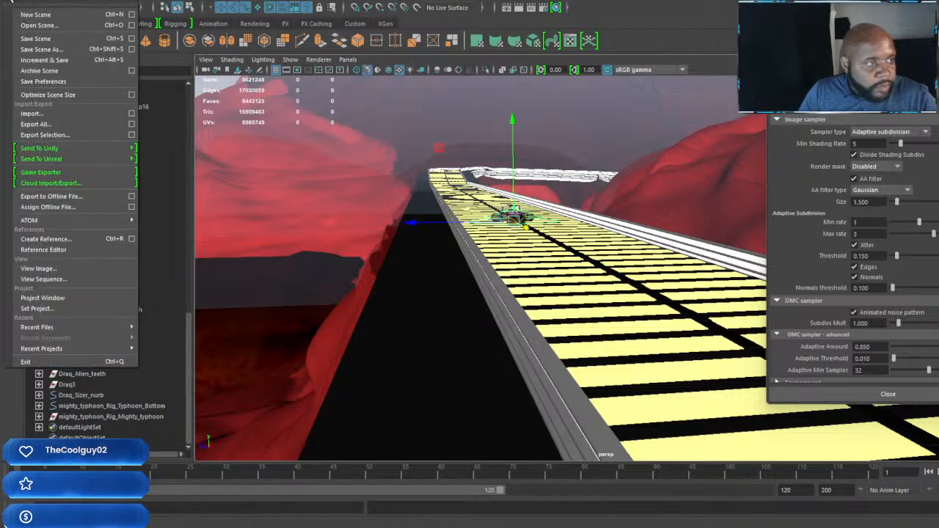
click(47, 51)
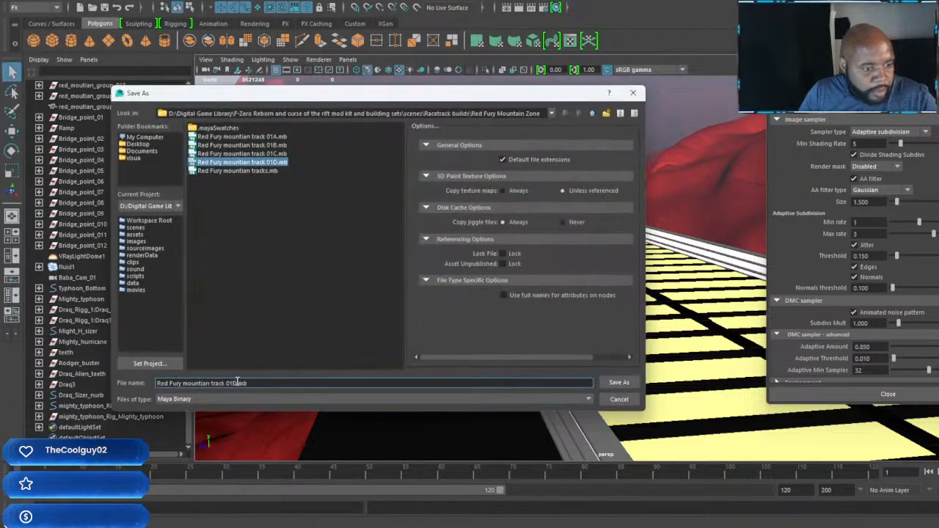
key(BackSpace)
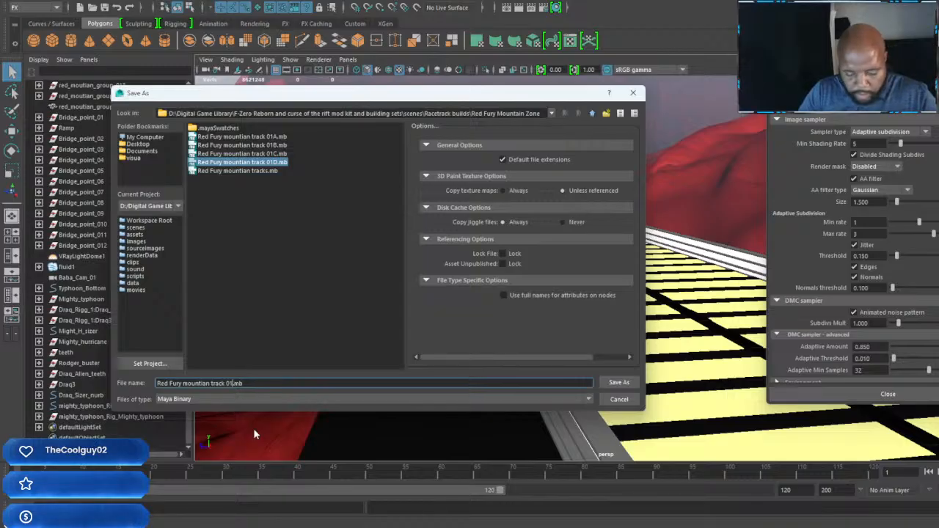
text(An)
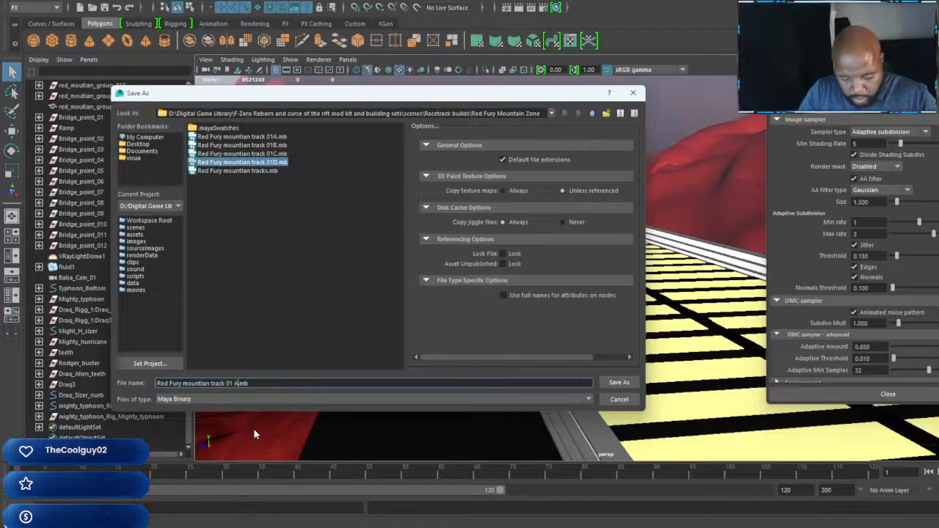
text(i)
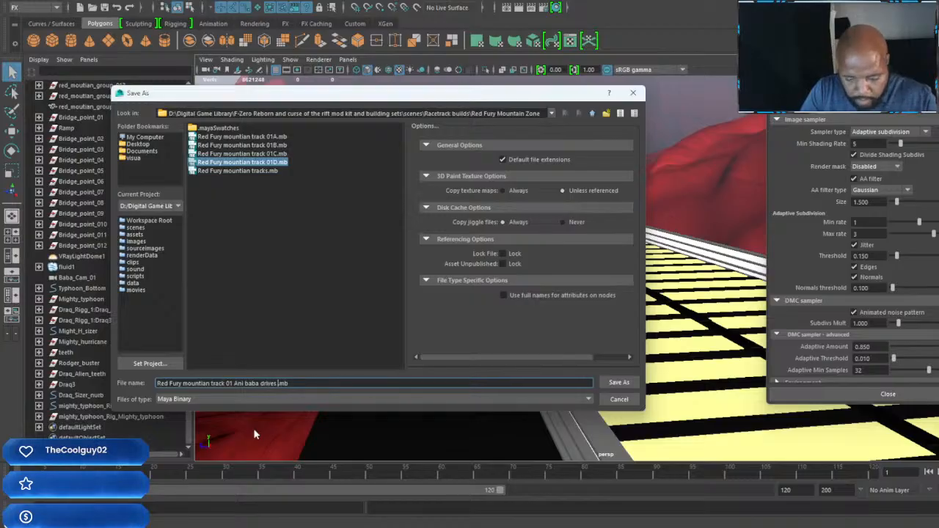
text(baba drives up)
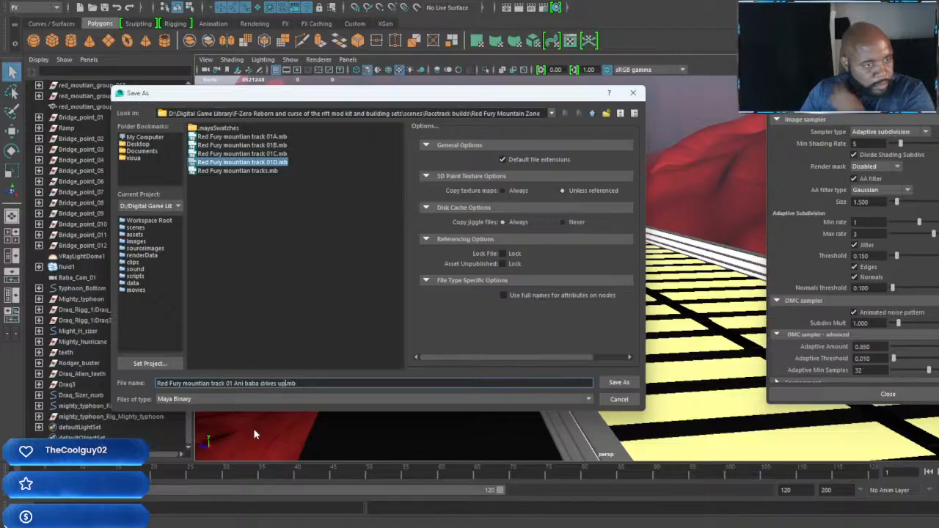
click(619, 382)
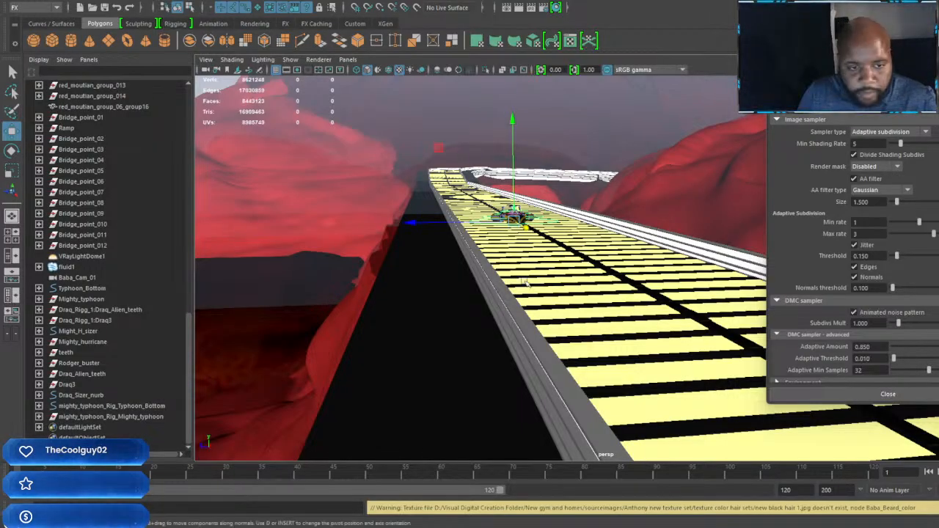
Step: Examine the Iron Tiger racer on the track from its nose, side and cockpit, including the character standing on it
alt+middle_drag(526, 283, 575, 264)
scroll(518, 250, up, 3)
alt+drag(575, 263, 490, 228)
alt+middle_drag(490, 228, 520, 262)
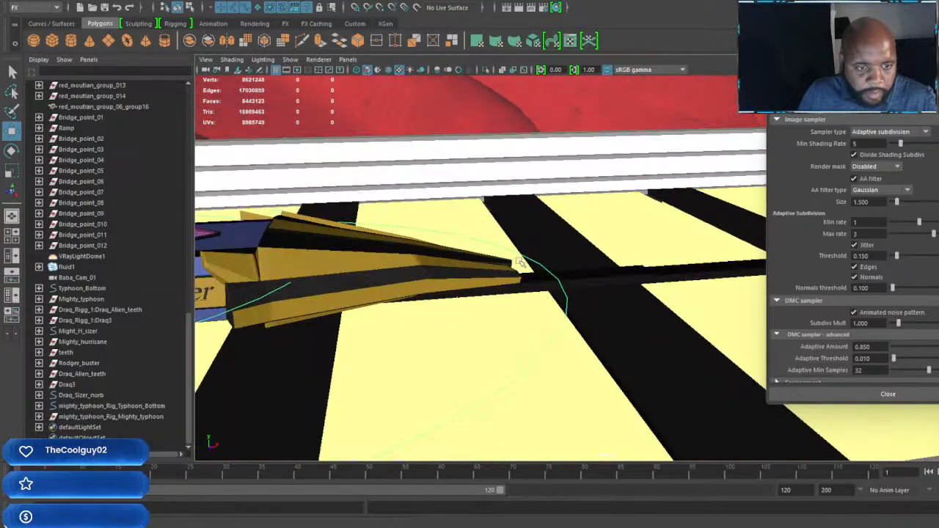
mouse_move(519, 262)
alt+mouse_down()
mouse_move(610, 262)
mouse_move(516, 254)
alt+mouse_up()
alt+middle_drag(516, 254, 683, 304)
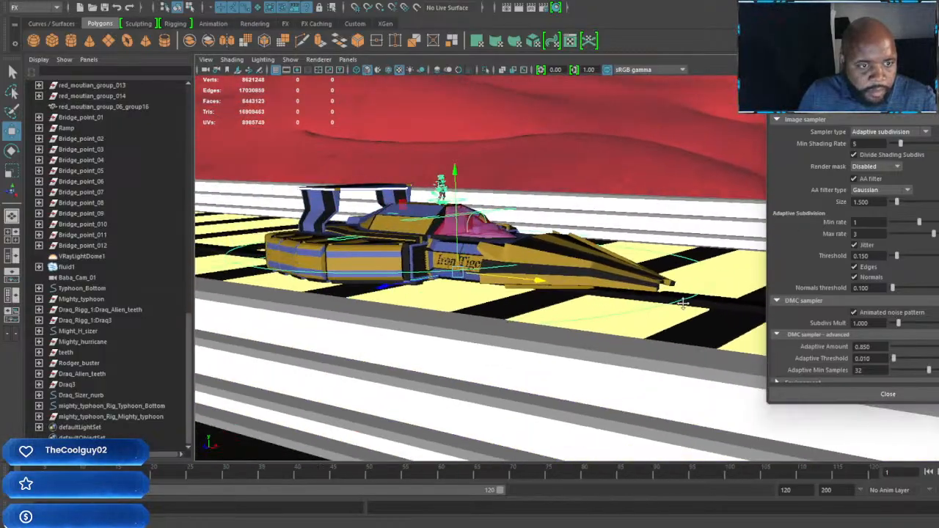
alt+drag(683, 303, 449, 281)
alt+middle_drag(449, 281, 614, 311)
alt+drag(614, 310, 371, 245)
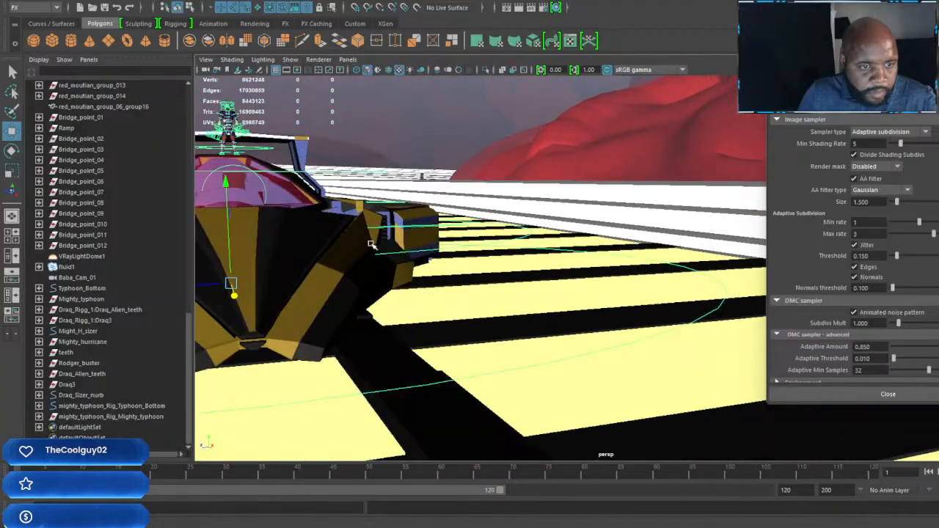
alt+middle_drag(372, 245, 438, 249)
alt+right_drag(438, 250, 484, 298)
mouse_move(485, 297)
alt+middle_down()
mouse_move(443, 282)
mouse_move(477, 285)
alt+middle_up()
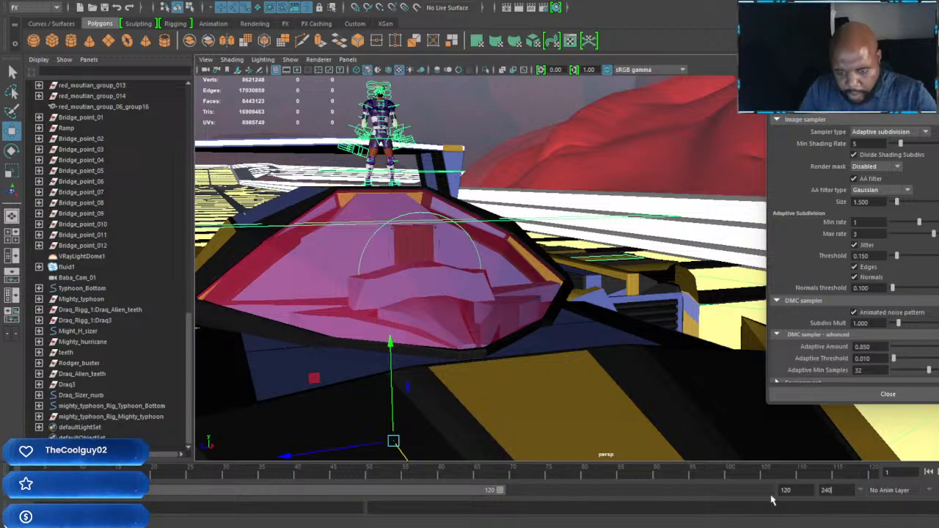
Step: Set the animation end frame to 240 and extend the playback range to frame 240
key(Return)
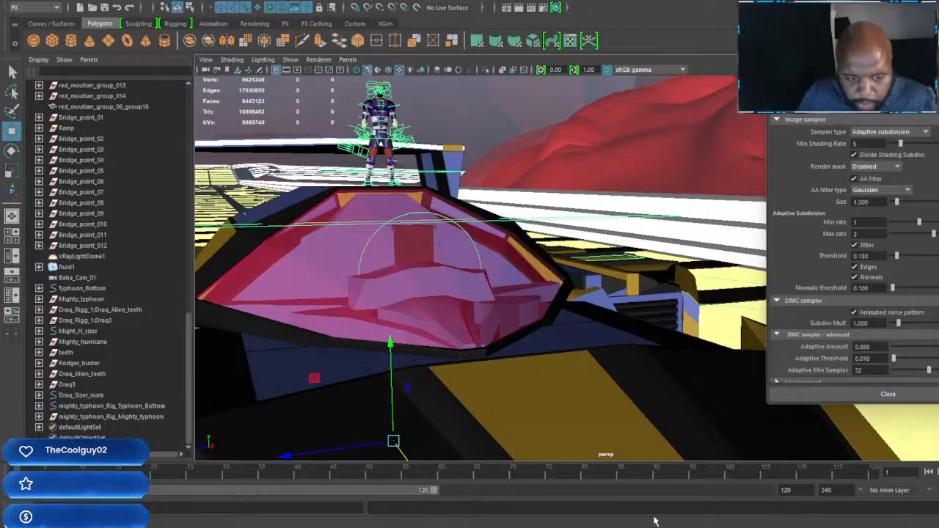
drag(435, 495, 763, 491)
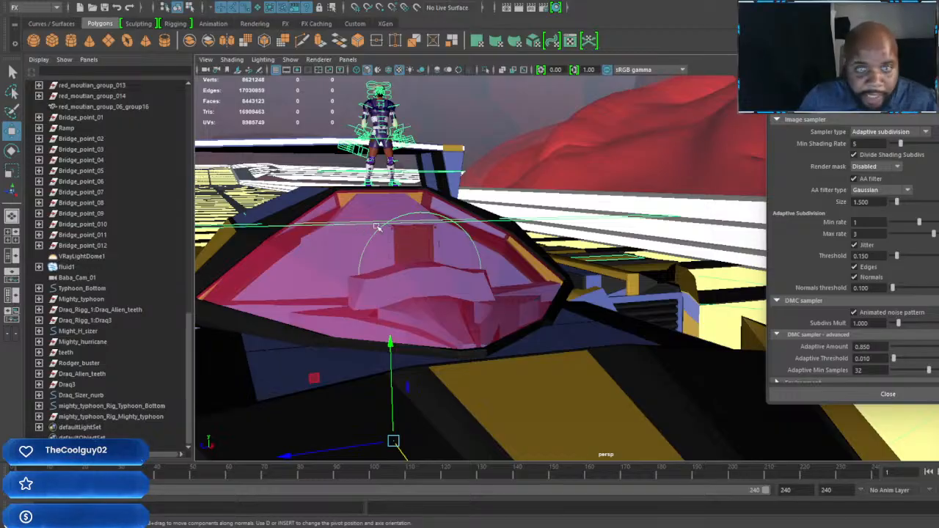
Step: Close the render settings window and focus on the character standing on the Iron Tiger racer's roof
scroll(381, 227, down, 8)
alt+drag(422, 253, 453, 269)
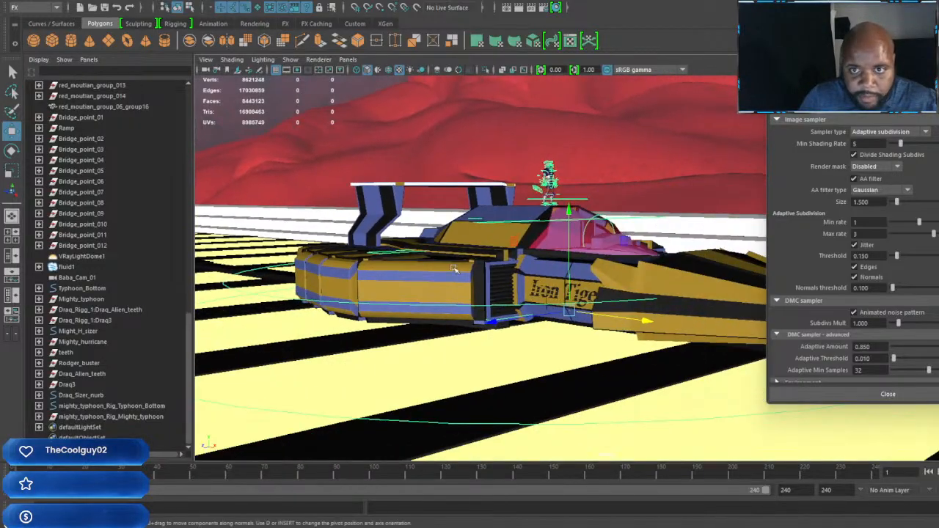
click(888, 394)
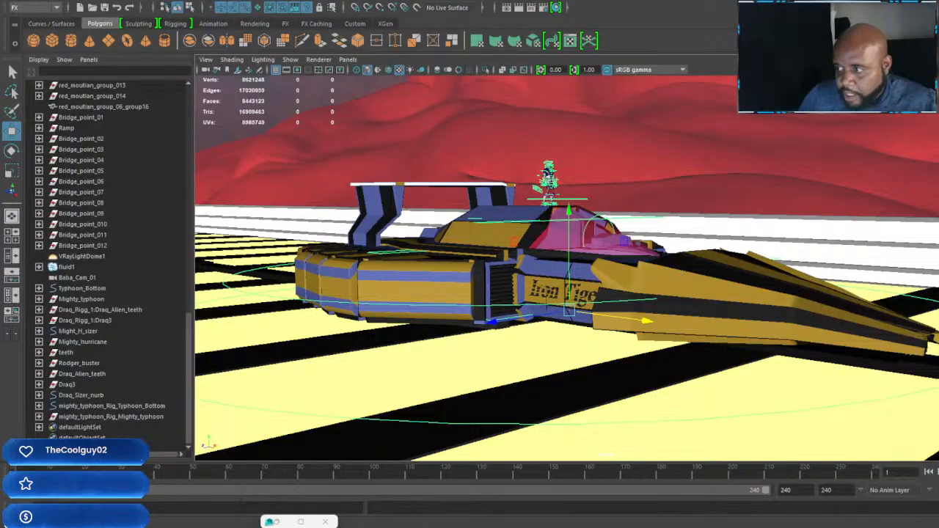
scroll(563, 289, up, 5)
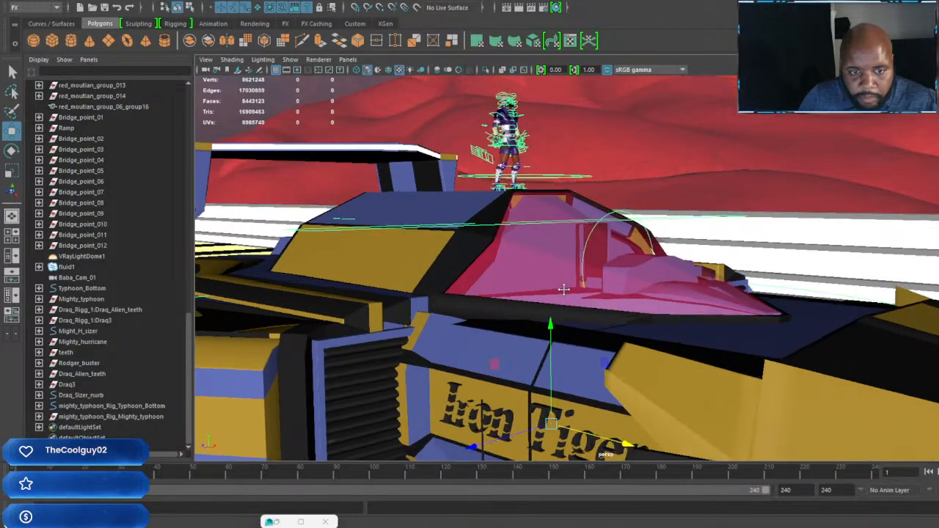
key(f)
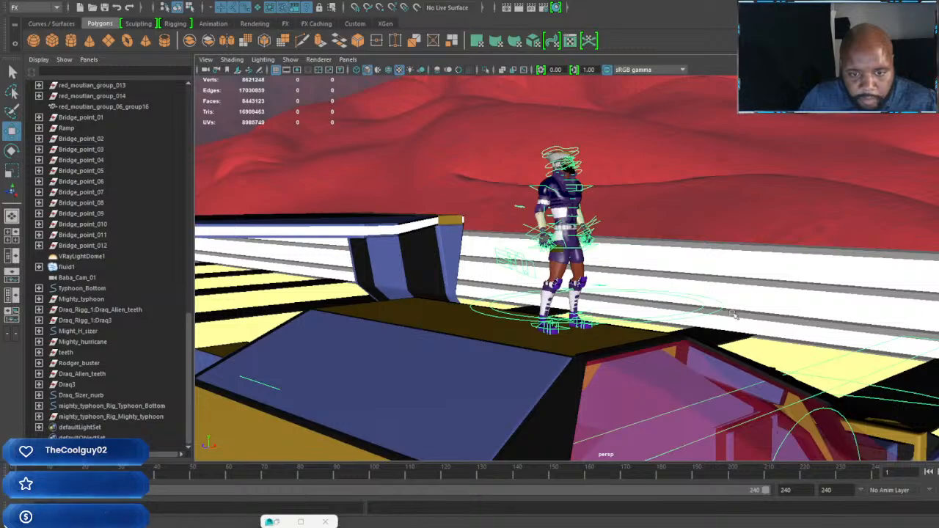
Step: Select the head control of the character standing on the racer's roof and rotate it to change the head's tilt
click(719, 311)
scroll(712, 324, down, 6)
alt+drag(712, 325, 759, 331)
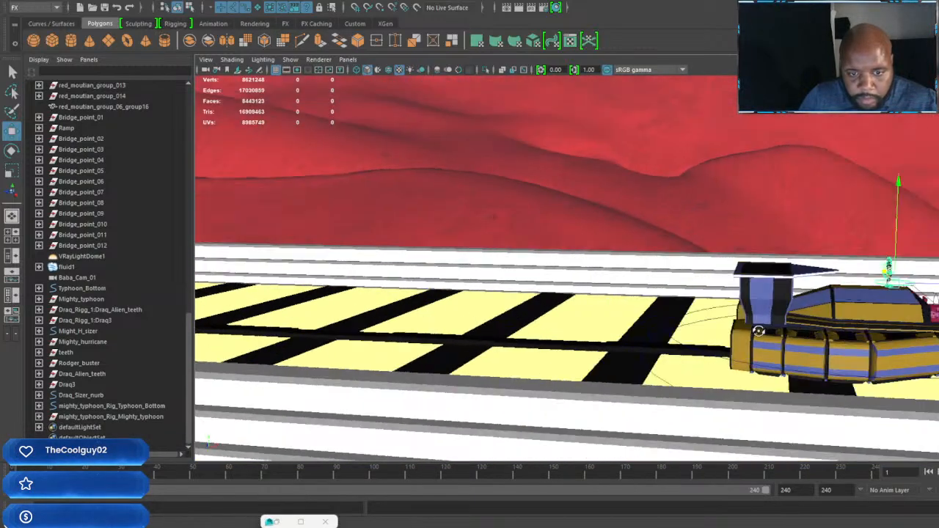
alt+middle_drag(758, 331, 687, 327)
scroll(652, 315, up, 8)
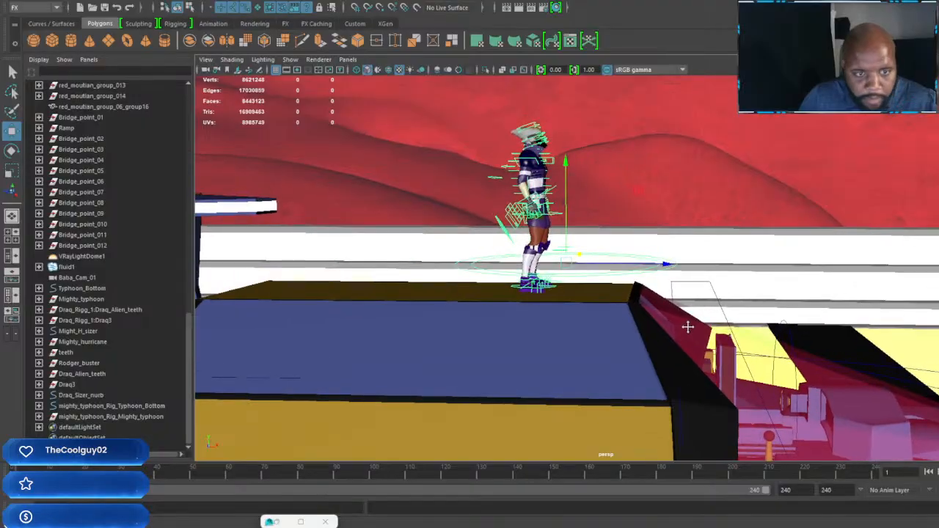
scroll(584, 256, up, 5)
alt+middle_drag(584, 256, 603, 255)
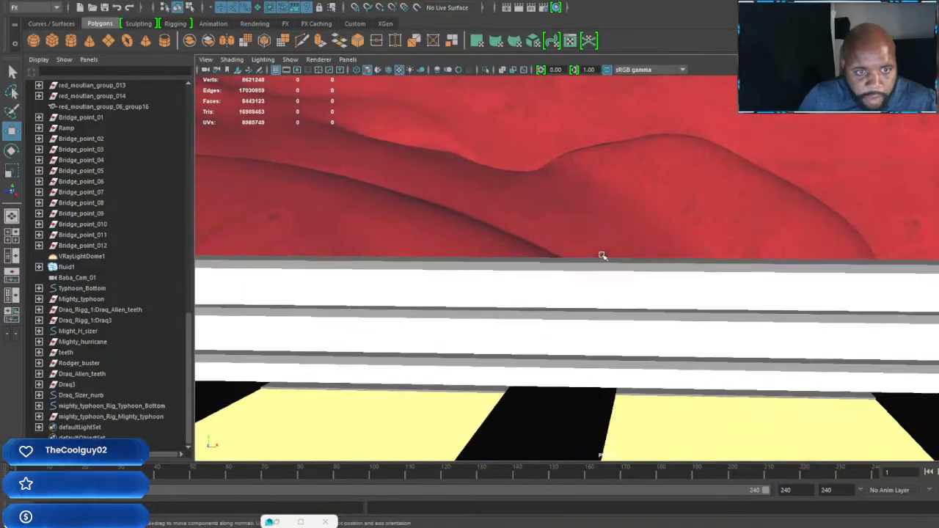
scroll(603, 254, down, 3)
scroll(690, 295, up, 3)
scroll(691, 298, down, 2)
alt+middle_drag(717, 325, 685, 306)
click(682, 277)
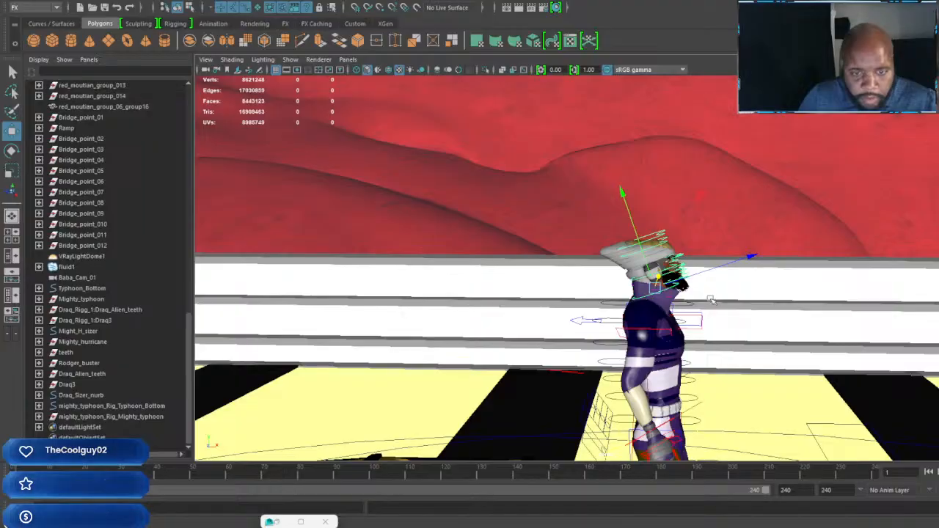
key(e)
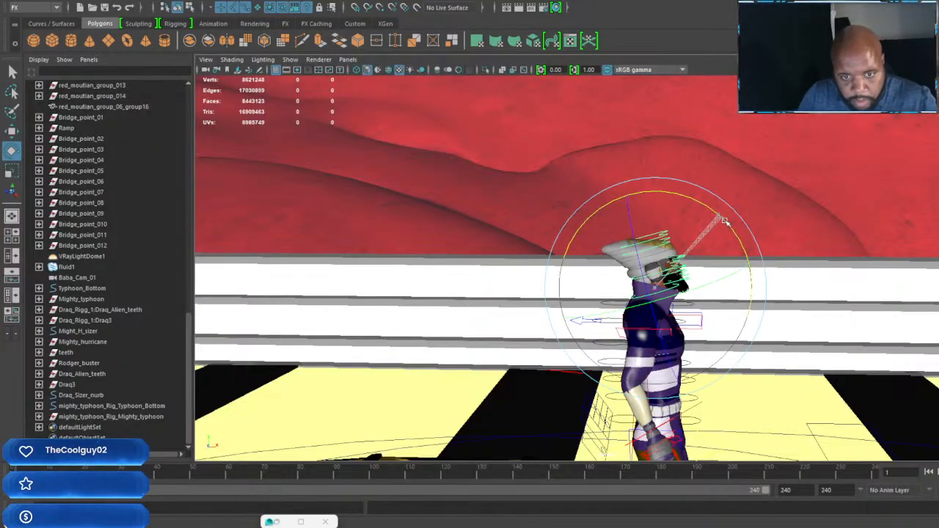
scroll(735, 280, down, 3)
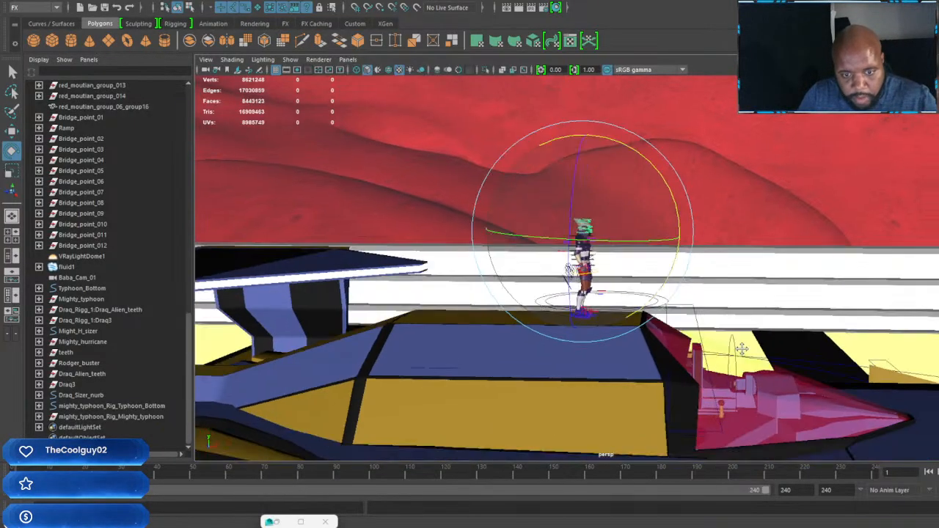
Step: Select the standing character's main control and move the whole character forward off the roof and down towards the racer's cockpit
scroll(738, 348, up, 2)
alt+middle_drag(738, 348, 746, 318)
click(578, 245)
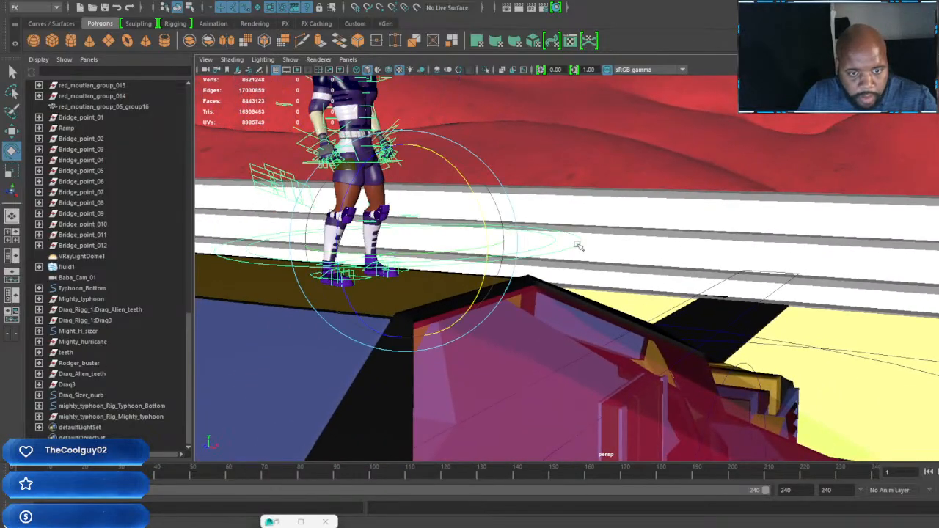
scroll(633, 311, down, 3)
scroll(664, 333, up, 1)
alt+middle_drag(669, 338, 622, 311)
key(w)
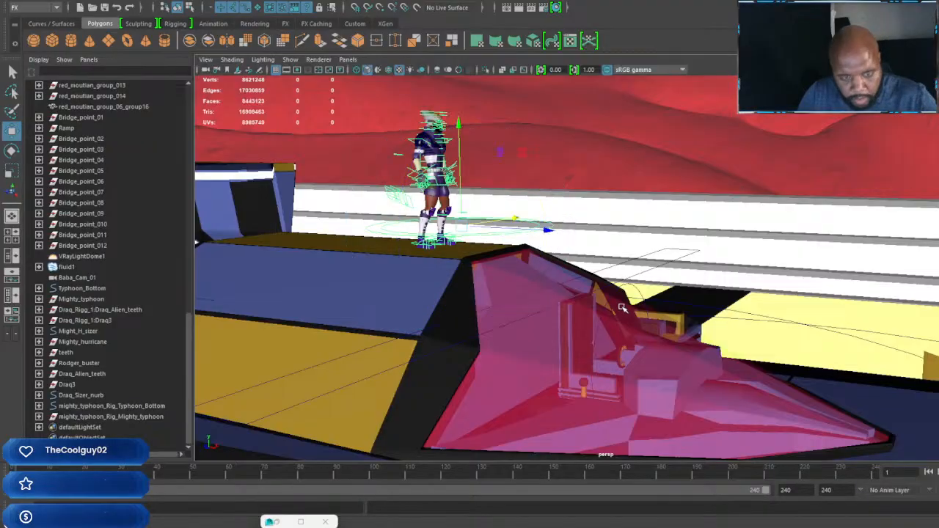
drag(552, 232, 738, 327)
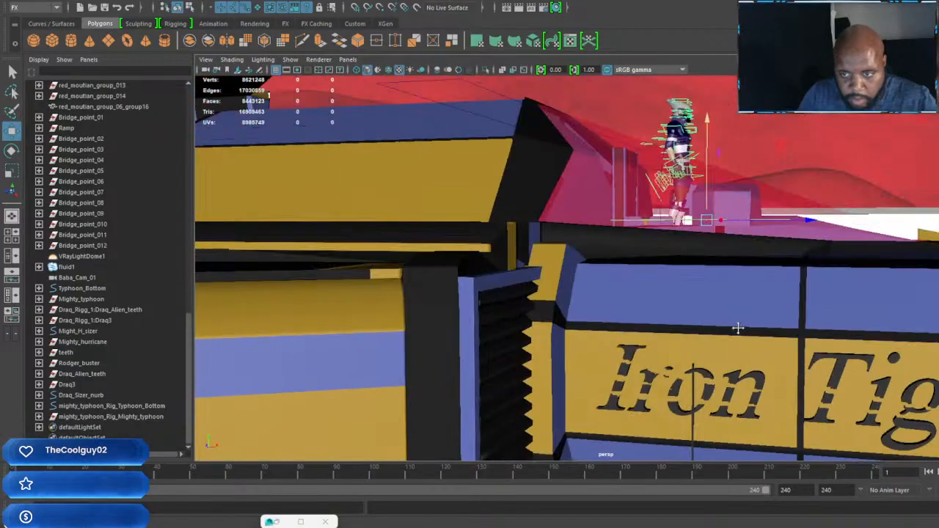
scroll(723, 339, up, 5)
scroll(725, 330, down, 3)
alt+middle_drag(726, 329, 750, 332)
alt+drag(749, 332, 796, 321)
Step: Adjust the whole character's height inside the cockpit, just in front of the seat
key(e)
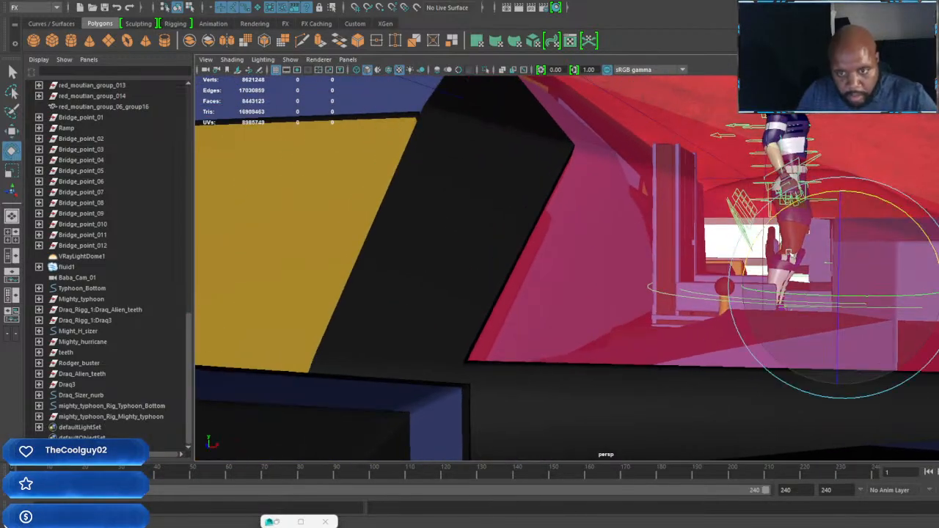
key(w)
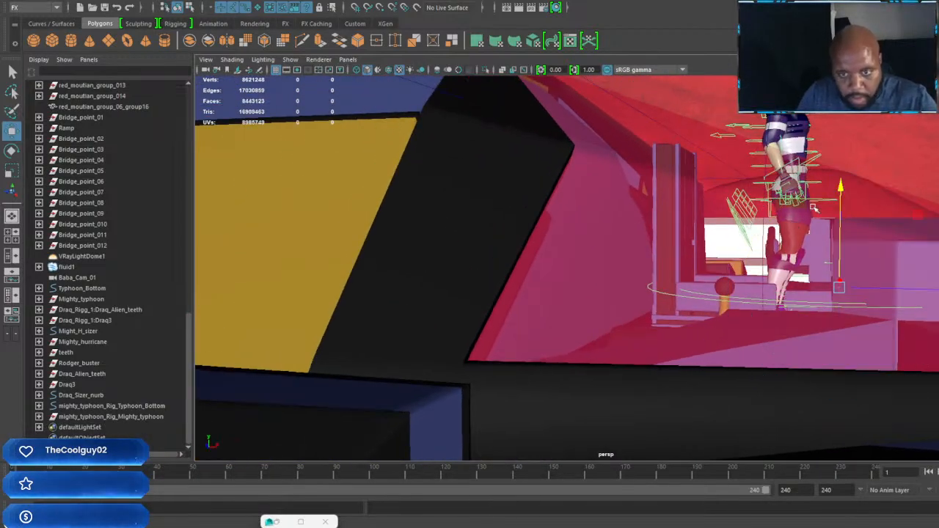
scroll(816, 212, up, 4)
alt+middle_drag(833, 222, 812, 252)
scroll(803, 256, down, 4)
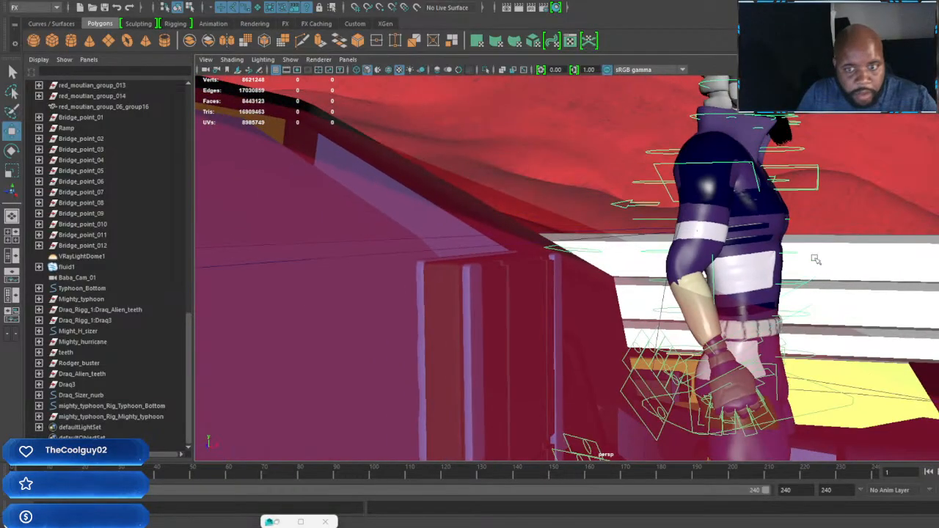
alt+middle_drag(789, 418, 812, 347)
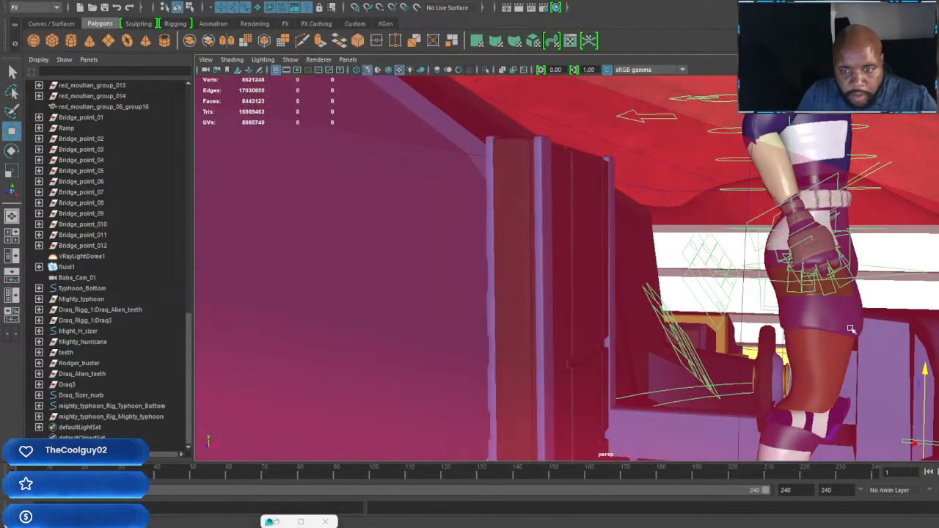
Step: Select the character's hip control, lower the body and move it back against the cockpit seat so the knees bend
click(904, 276)
drag(804, 171, 770, 375)
alt+middle_drag(770, 375, 785, 367)
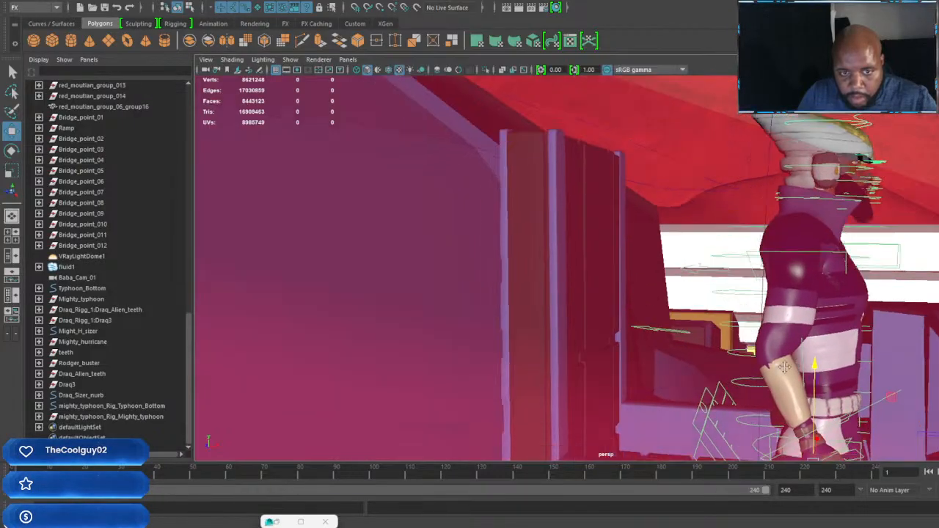
scroll(784, 357, down, 10)
scroll(785, 354, up, 4)
alt+drag(786, 353, 814, 352)
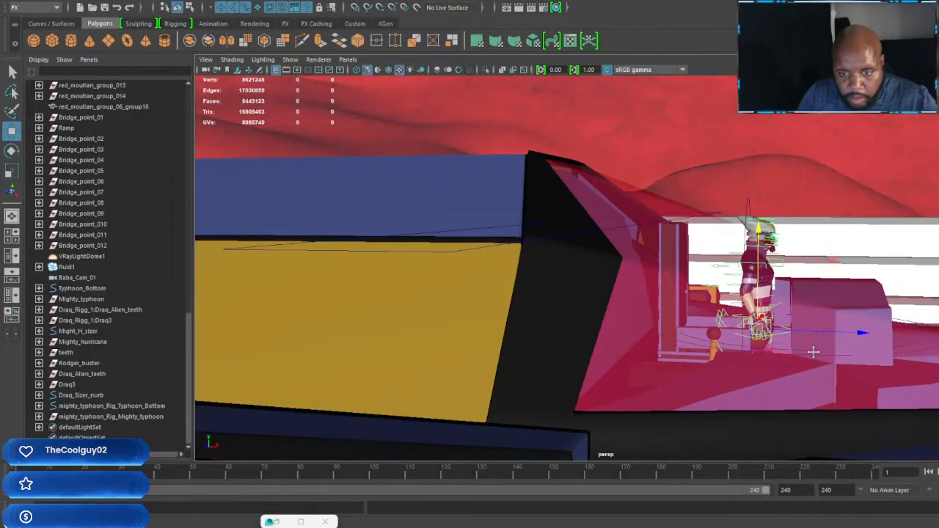
alt+right_drag(812, 352, 820, 361)
drag(901, 348, 820, 342)
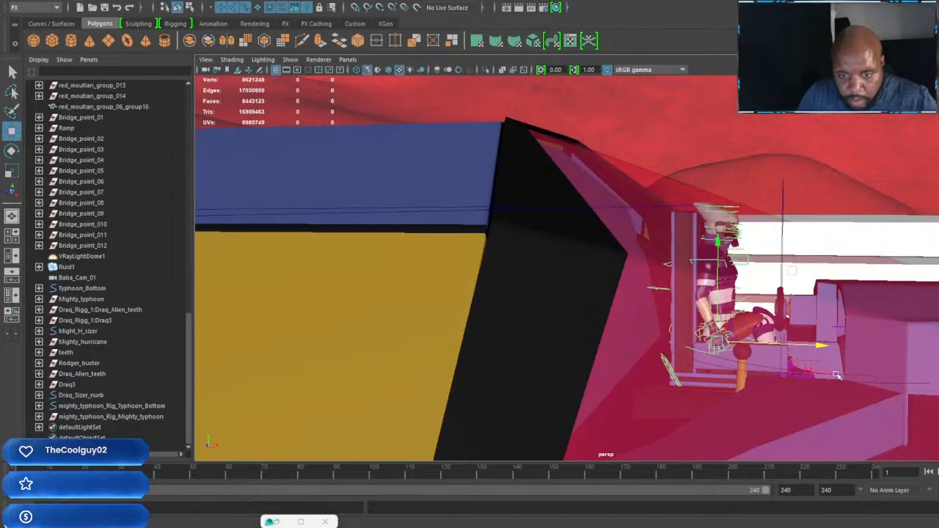
Step: Lower the seated character's body further down onto the cockpit seat
scroll(836, 374, up, 8)
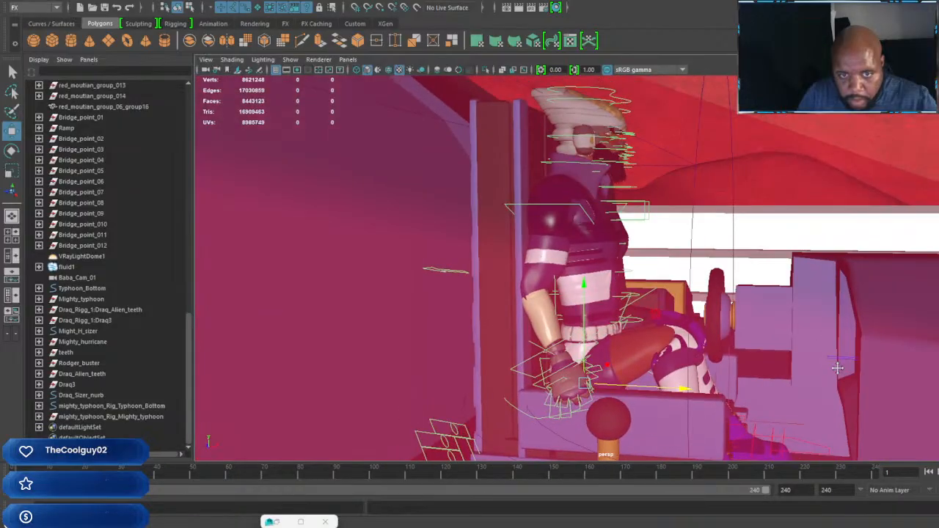
scroll(836, 363, down, 8)
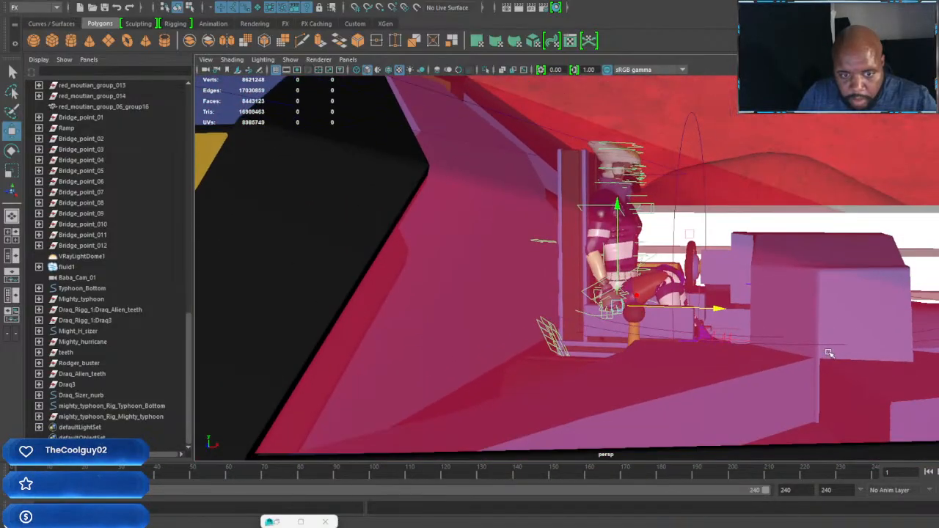
alt+middle_drag(734, 331, 761, 342)
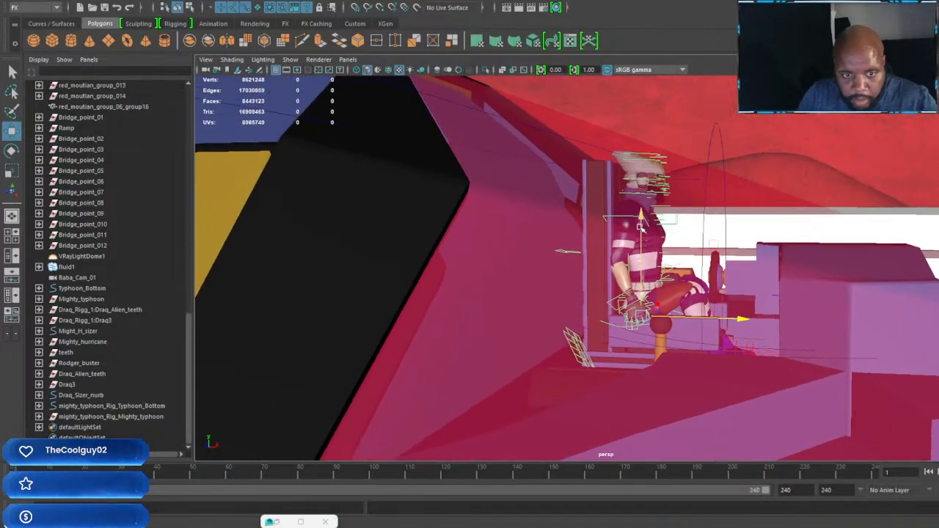
drag(641, 228, 648, 244)
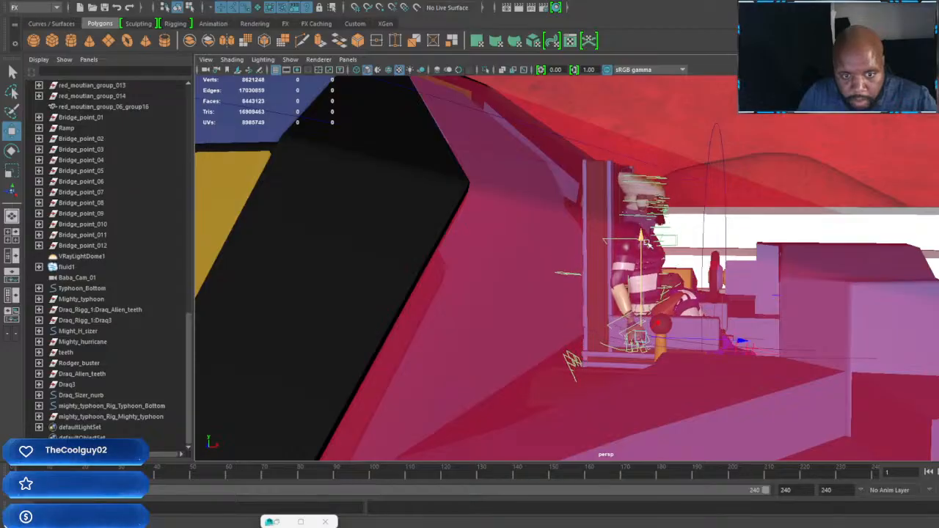
Step: Select both foot controls of the seated character, move the feet forward under the dashboard and rotate them
scroll(772, 352, up, 12)
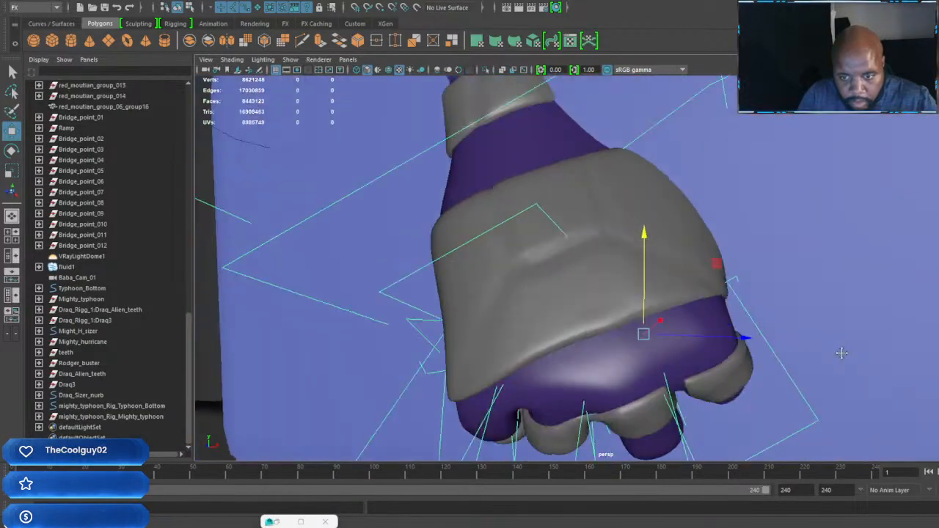
scroll(806, 352, down, 8)
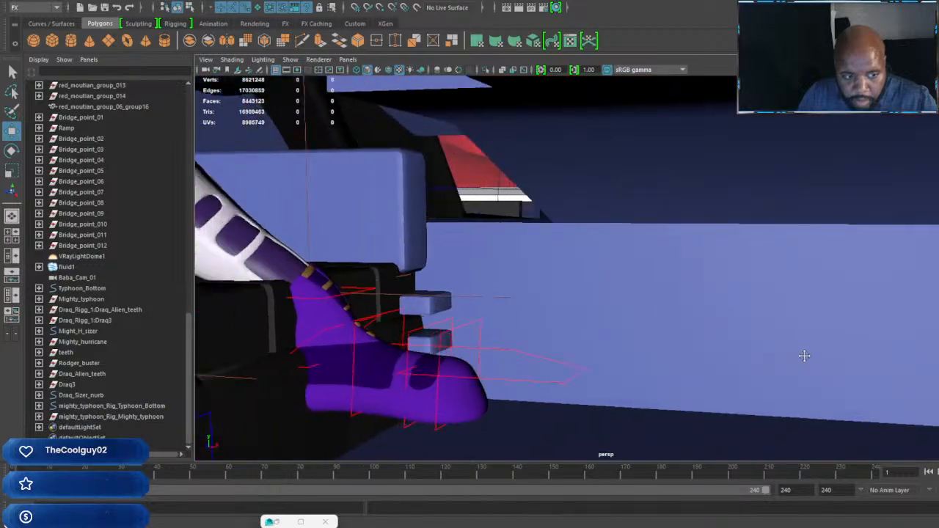
click(595, 359)
alt+drag(596, 360, 582, 368)
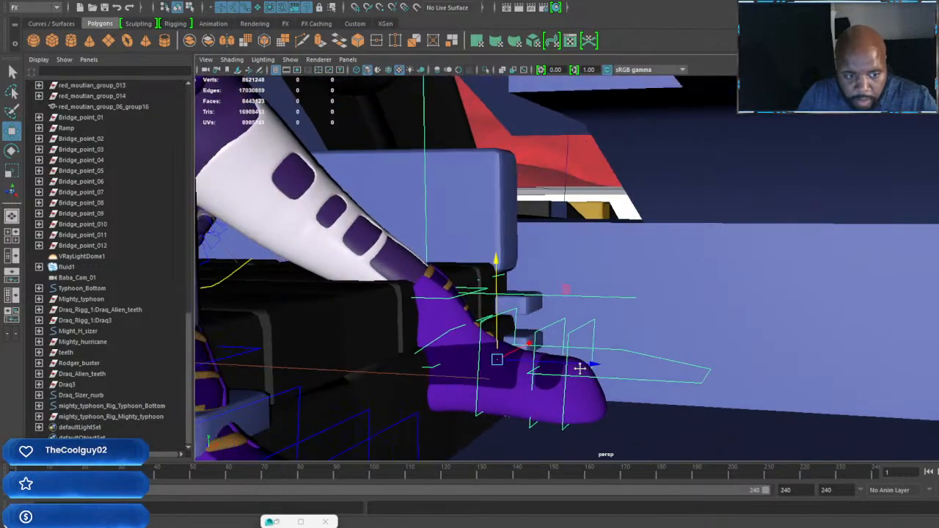
scroll(582, 355, down, 5)
scroll(581, 357, down, 6)
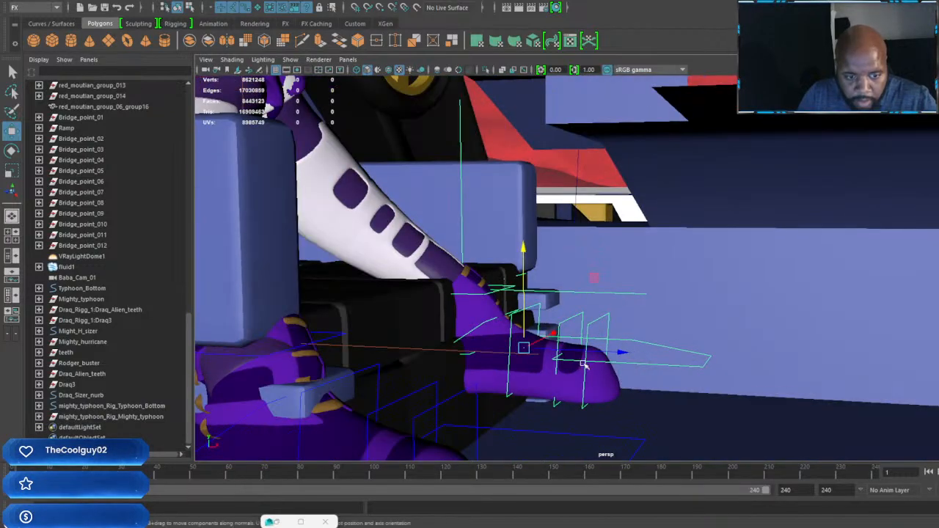
shift+click(644, 441)
scroll(646, 443, down, 6)
alt+drag(646, 442, 714, 368)
scroll(724, 383, up, 5)
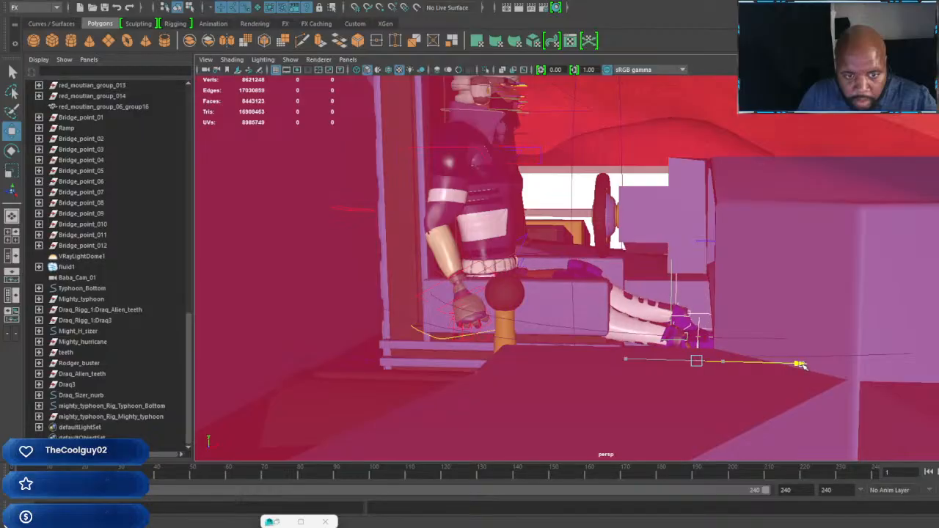
drag(803, 365, 800, 365)
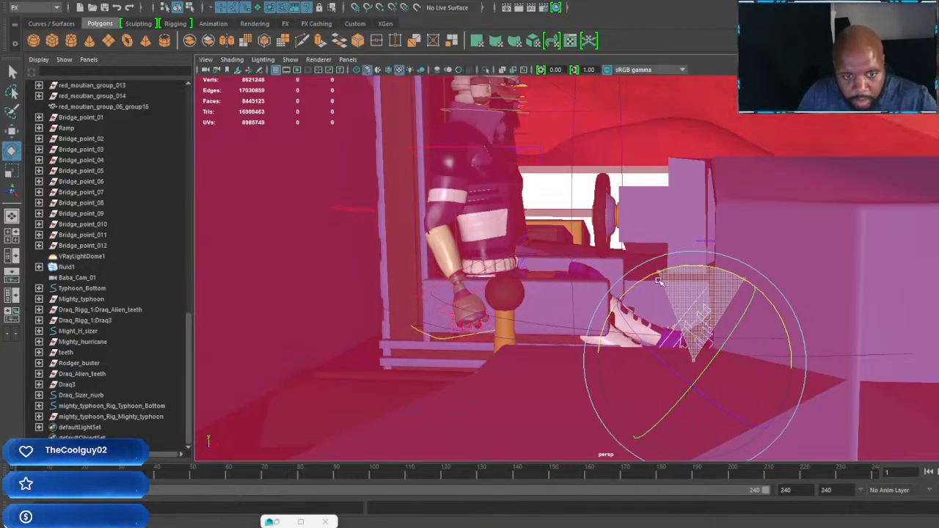
alt+drag(659, 281, 654, 315)
Step: Examine the seated character through the cockpit glass from the racer's nose and side, checking its fit in the seat
alt+middle_drag(654, 315, 712, 274)
alt+right_drag(712, 274, 729, 266)
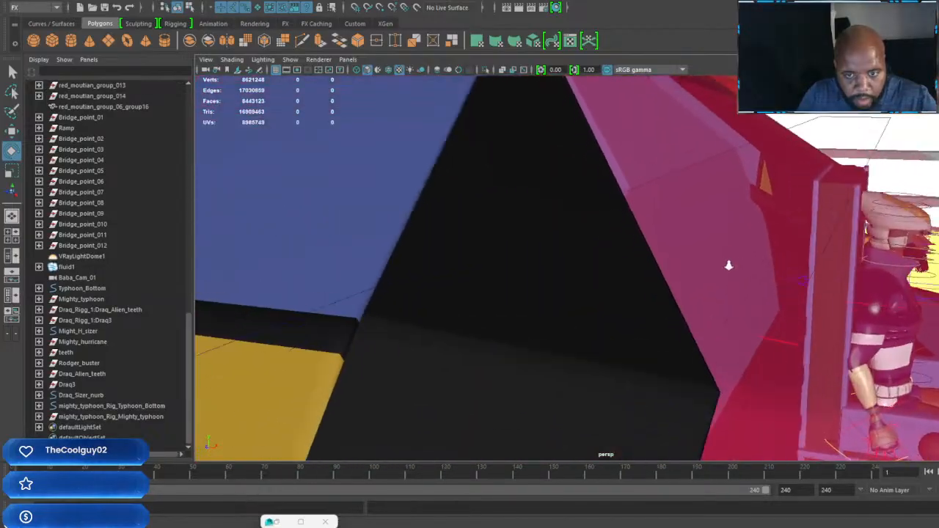
alt+middle_drag(810, 277, 738, 282)
alt+drag(738, 282, 595, 287)
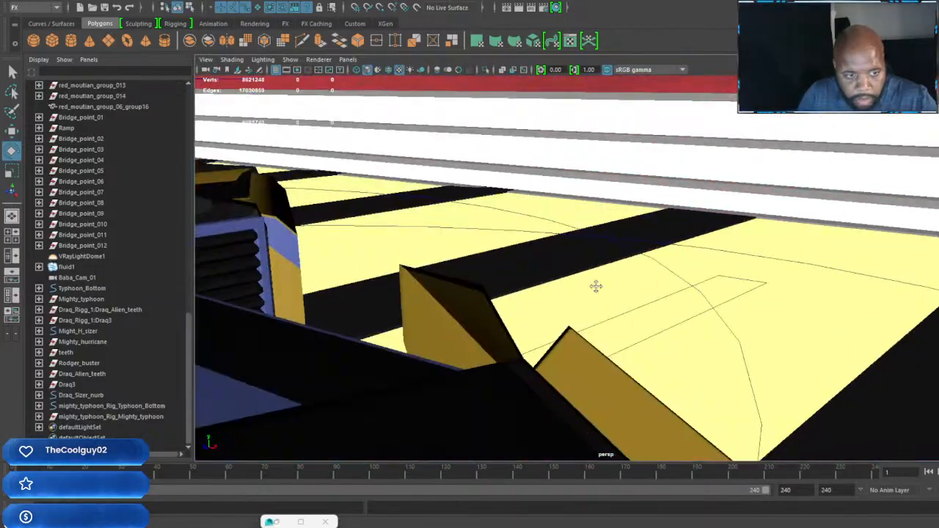
alt+middle_drag(595, 287, 753, 288)
alt+drag(753, 288, 696, 285)
alt+middle_drag(696, 285, 912, 319)
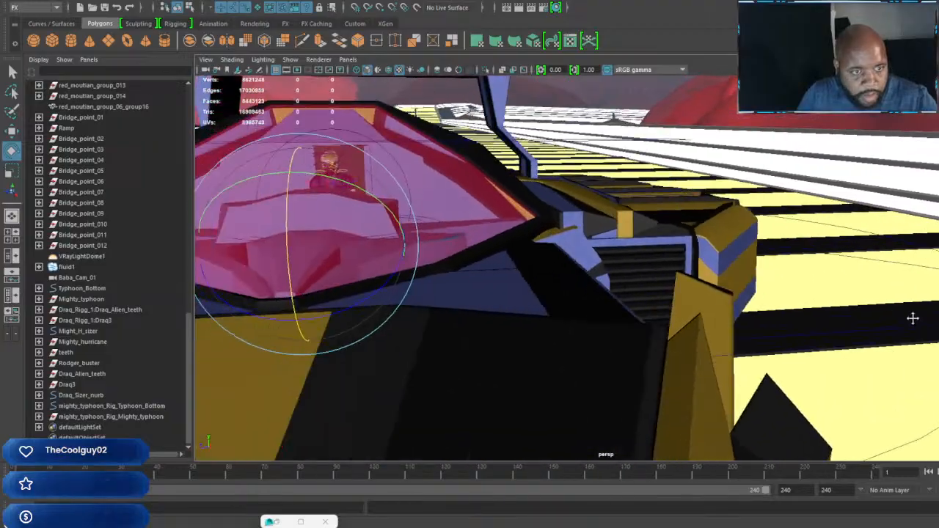
alt+drag(912, 318, 647, 259)
alt+right_drag(647, 258, 633, 287)
alt+drag(633, 287, 509, 225)
alt+middle_drag(509, 225, 649, 253)
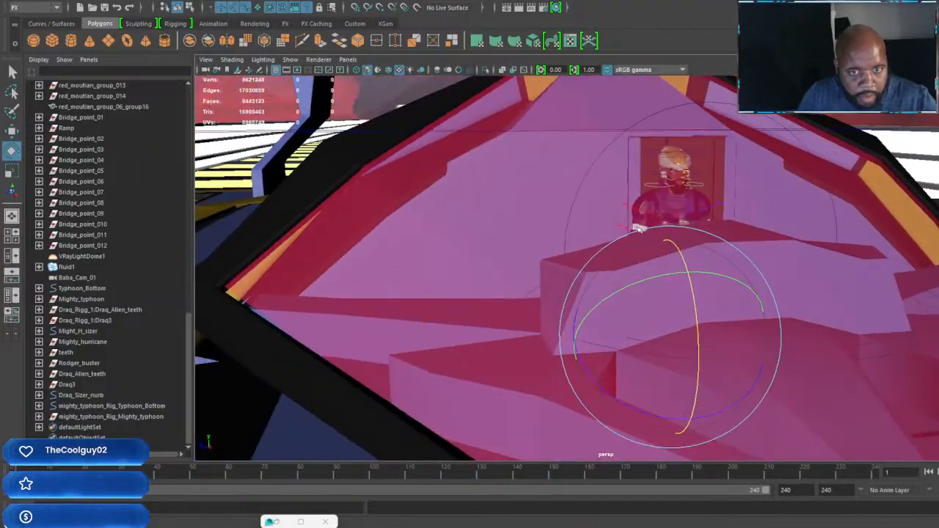
alt+right_drag(649, 253, 675, 256)
alt+drag(675, 255, 670, 248)
alt+right_drag(671, 248, 646, 246)
alt+drag(645, 246, 675, 241)
alt+middle_drag(675, 241, 757, 245)
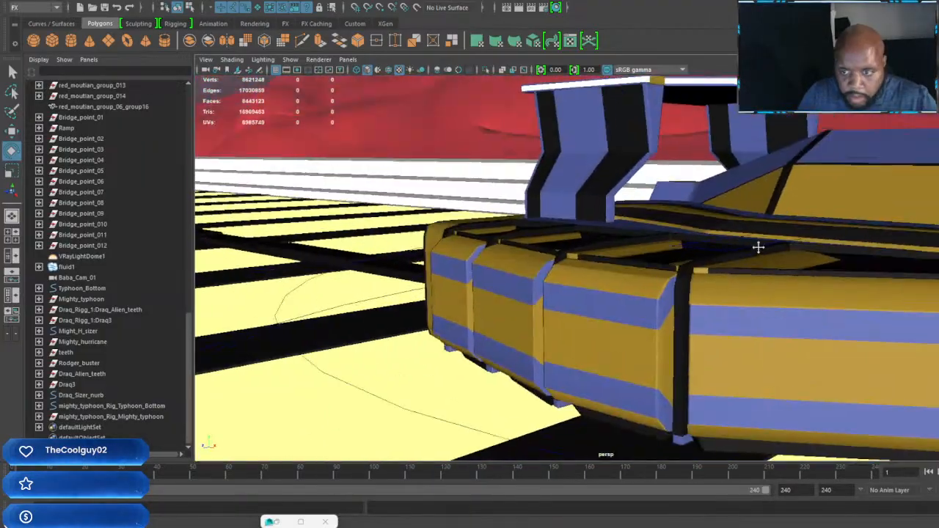
alt+drag(757, 246, 501, 249)
alt+right_drag(501, 249, 665, 327)
alt+middle_drag(602, 176, 727, 282)
alt+drag(726, 282, 606, 241)
alt+right_drag(606, 241, 708, 287)
alt+middle_drag(709, 287, 702, 290)
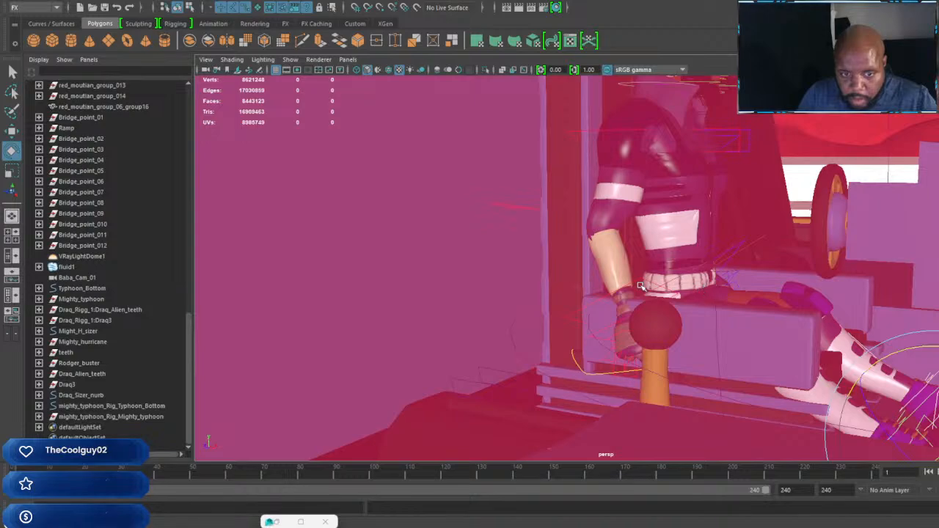
Step: Select the wrist control of the character's arm beside the seat and hide IK Handles in the viewport
alt+right_drag(641, 280, 671, 292)
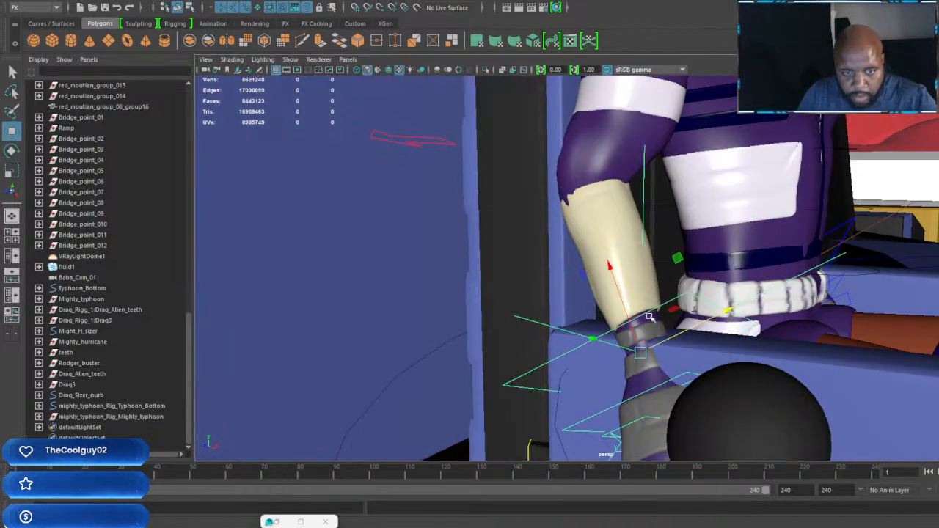
click(294, 63)
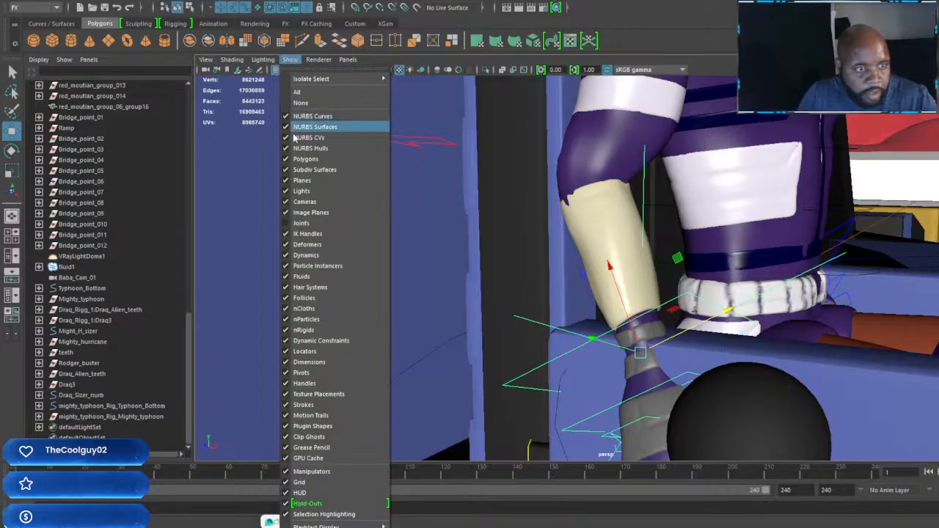
click(286, 235)
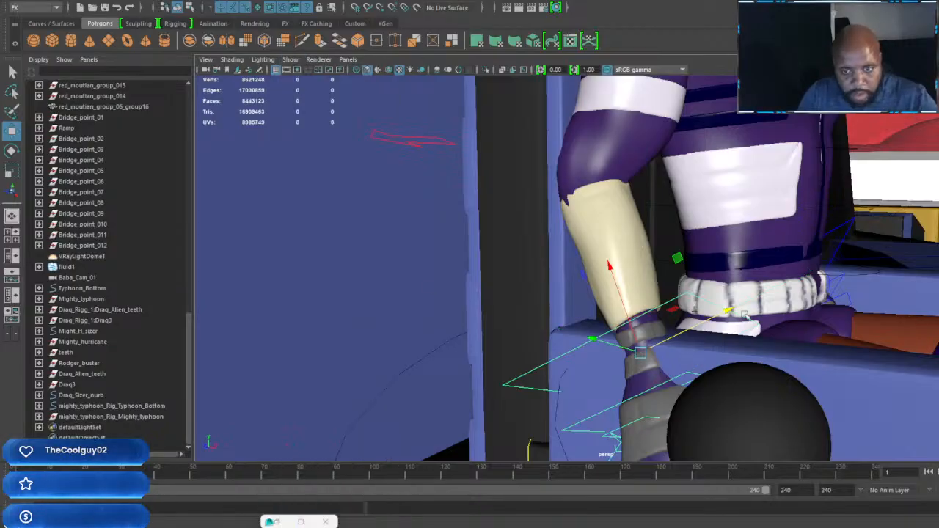
alt+right_drag(744, 314, 675, 283)
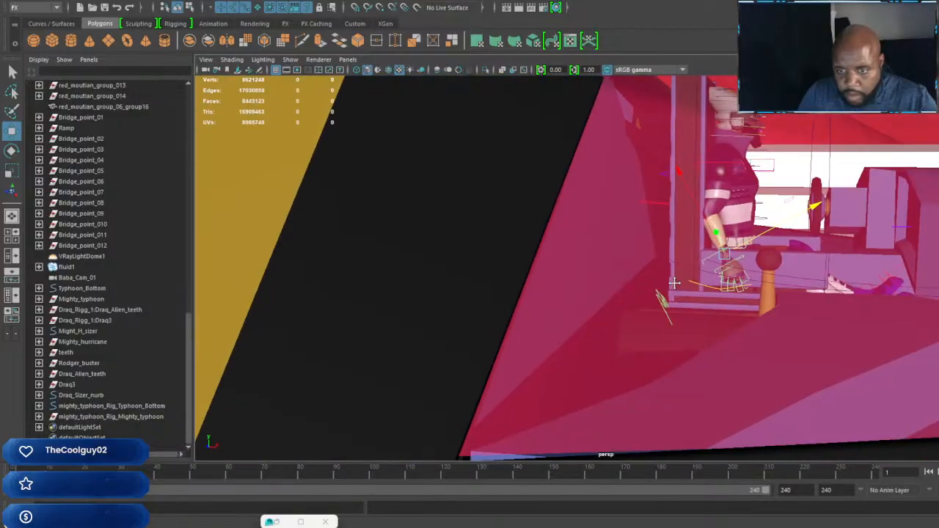
Step: Move the seated driver's hand from beside the seat onto the black ball of the side lever
alt+middle_drag(674, 283, 567, 313)
alt+right_drag(567, 314, 756, 373)
alt+middle_drag(756, 372, 704, 311)
alt+middle_drag(690, 268, 762, 273)
drag(820, 264, 852, 233)
key(f)
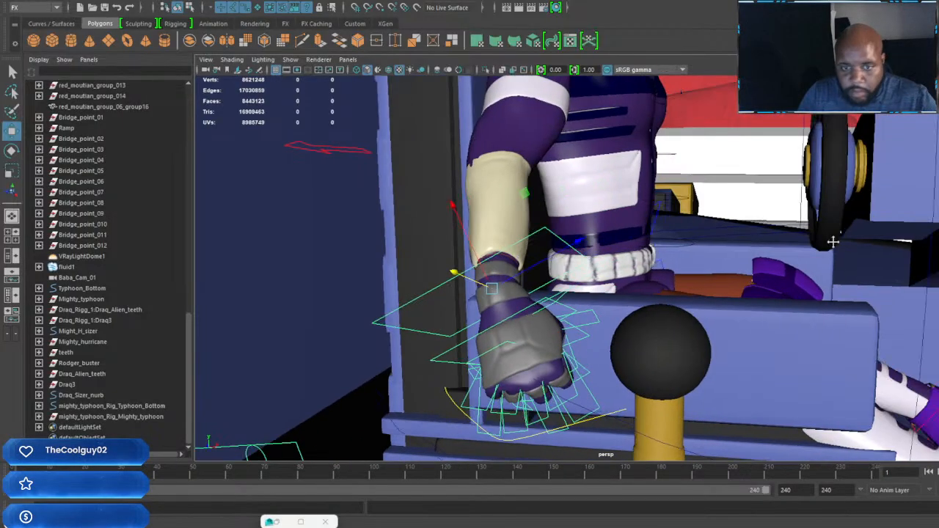
middle_drag(589, 252, 722, 201)
Step: Rotate the hand at the wrist and nudge it so the palm rests over the lever's ball with fingers forward
key(e)
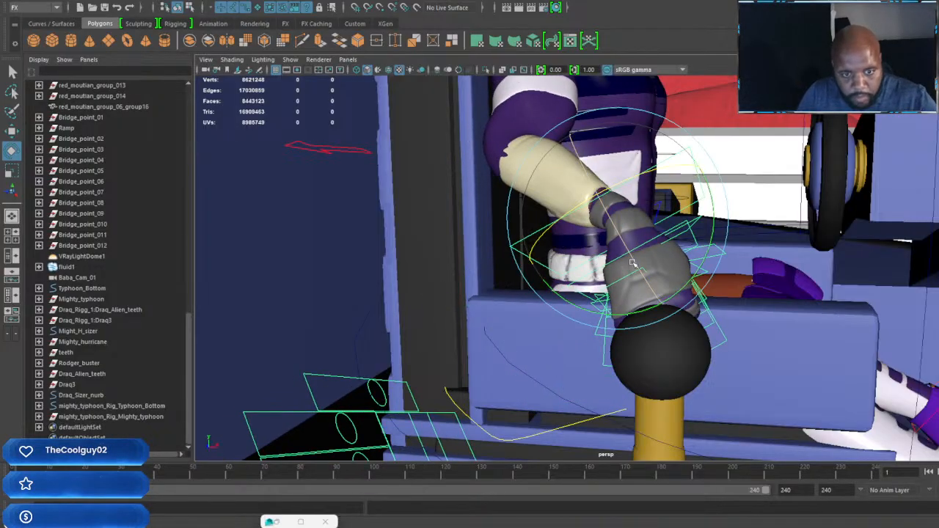
middle_drag(632, 263, 708, 306)
alt+drag(708, 307, 612, 296)
alt+middle_drag(611, 296, 886, 336)
scroll(886, 337, up, 5)
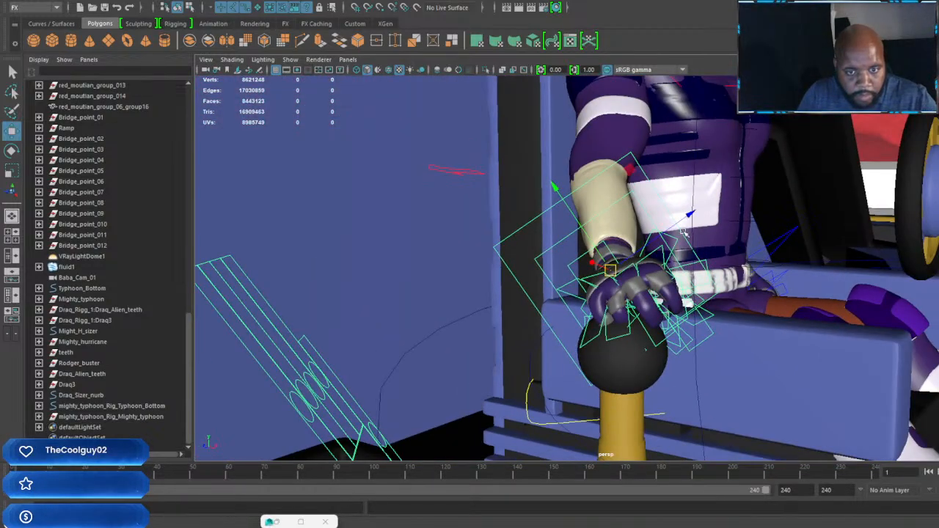
mouse_move(691, 215)
mouse_down()
mouse_move(676, 222)
mouse_move(686, 215)
mouse_up()
Step: Lower the shoulder control of the driver's lever arm slightly
alt+middle_drag(658, 92, 665, 175)
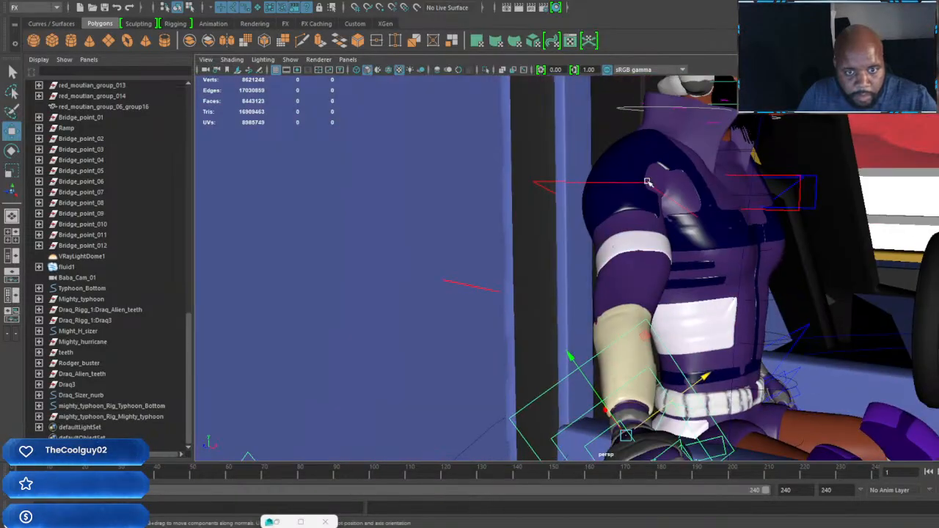
drag(645, 118, 642, 131)
alt+middle_drag(713, 209, 612, 228)
scroll(593, 219, up, 3)
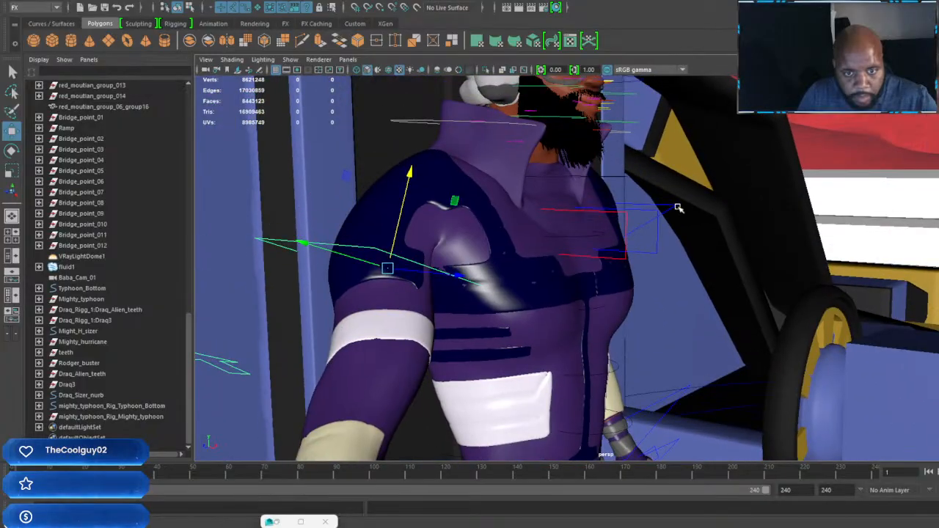
Step: Rotate the opposite shoulder control so that arm reaches toward the steering wheel
key(e)
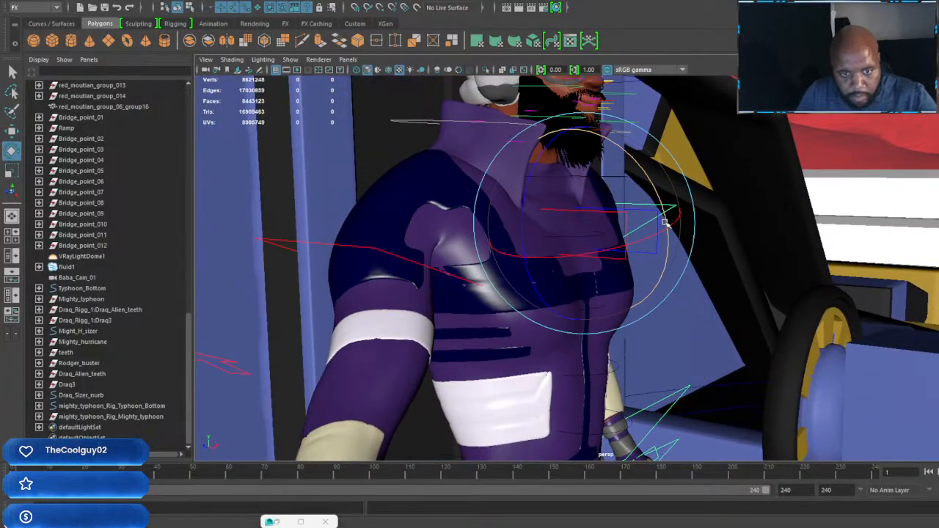
drag(663, 206, 570, 225)
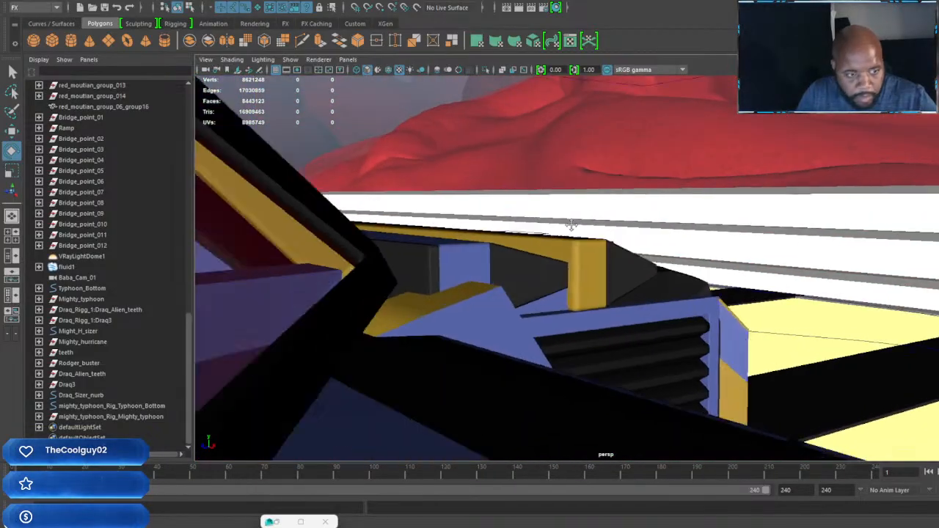
alt+middle_drag(570, 225, 727, 235)
alt+right_drag(727, 235, 706, 247)
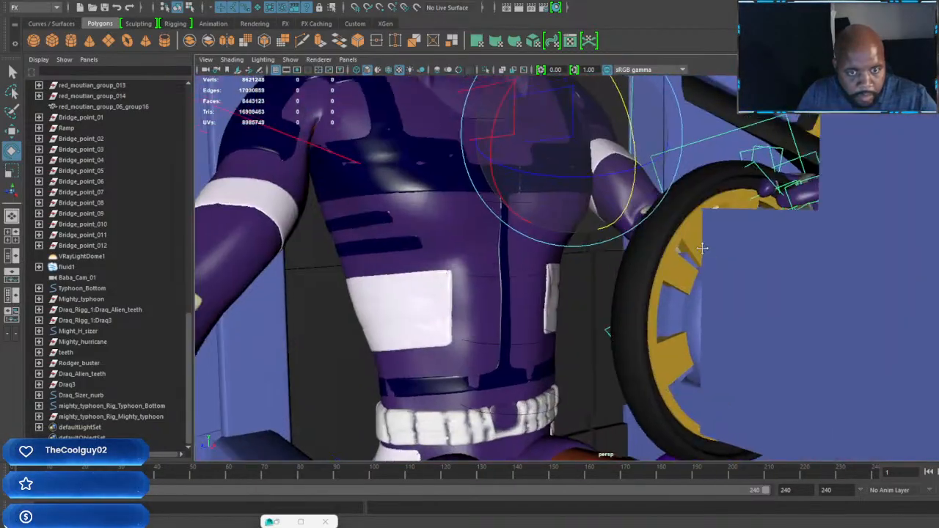
Step: Select the wrist control of the steering arm and reposition the hand on top of the steering wheel's rim
alt+middle_drag(706, 247, 702, 253)
alt+drag(702, 252, 710, 257)
alt+middle_drag(710, 257, 794, 270)
alt+drag(794, 270, 773, 268)
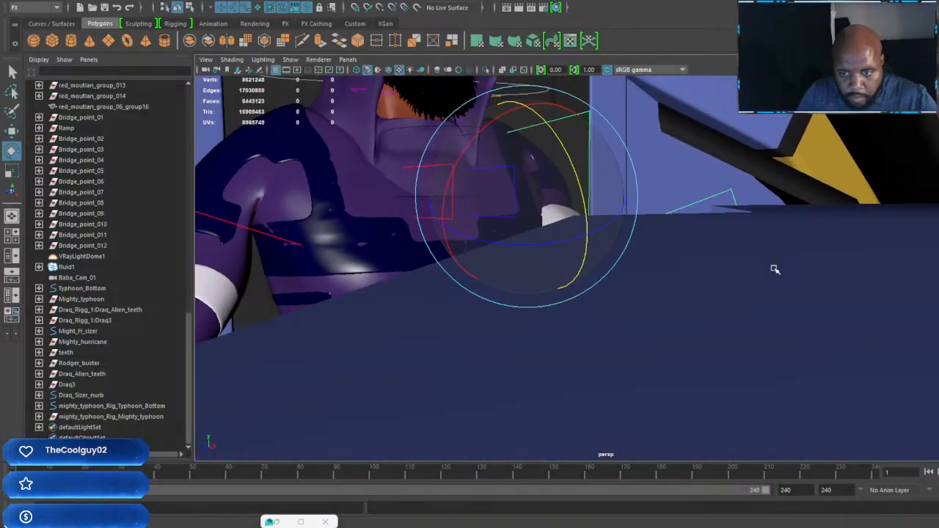
alt+middle_drag(773, 268, 773, 266)
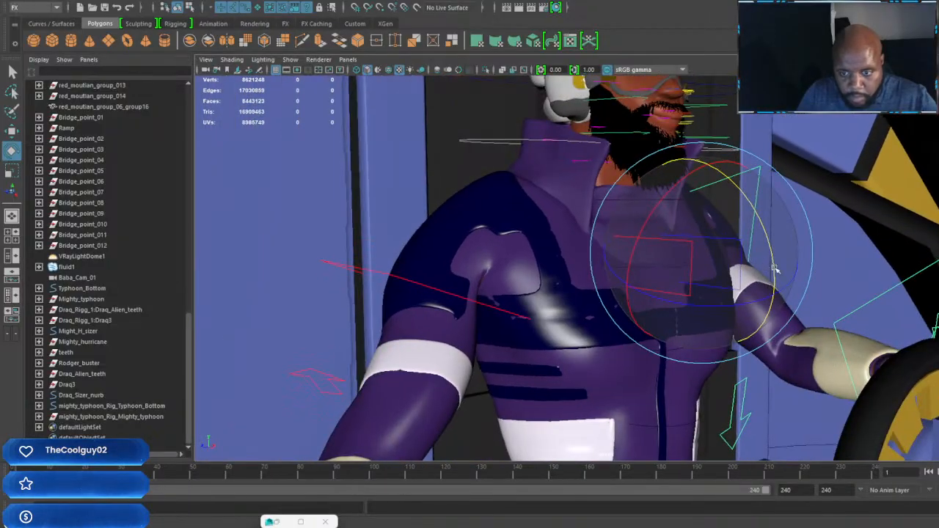
click(889, 289)
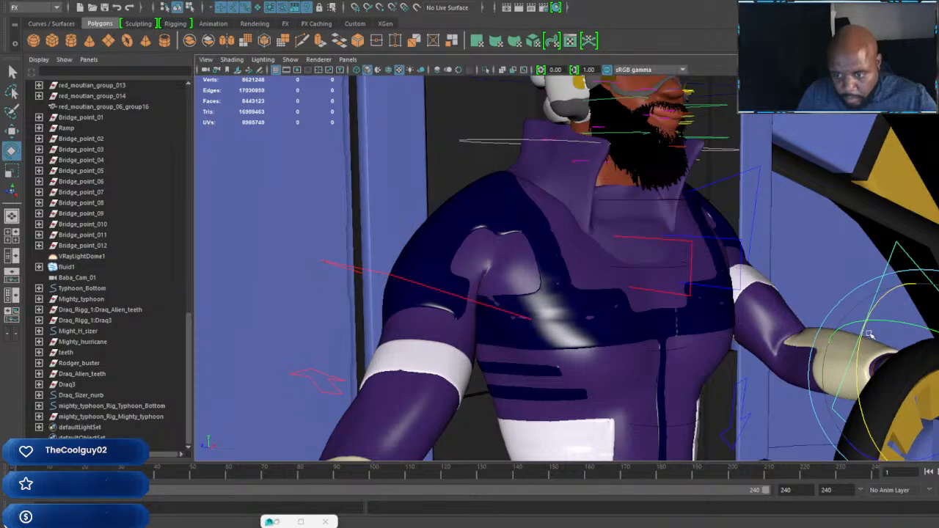
key(w)
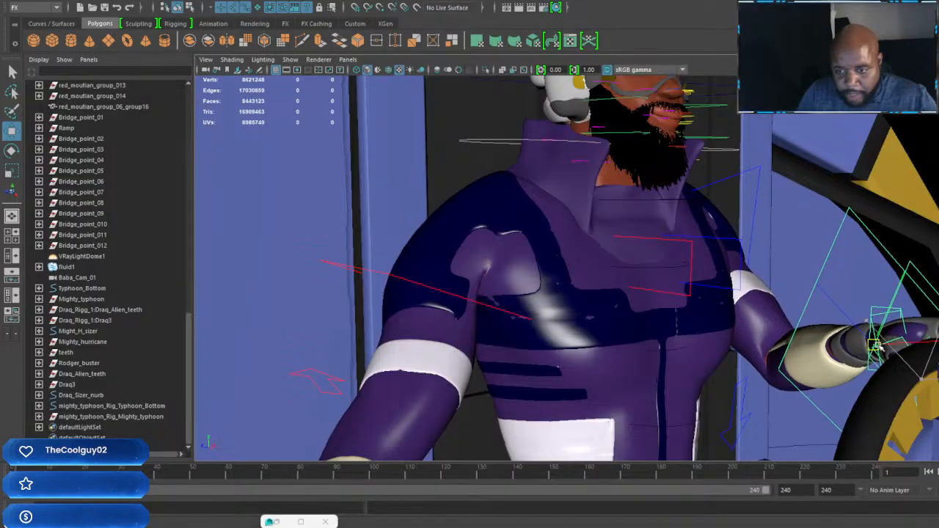
Step: Shift the upper-lip and mouth-corner controls on one side of the driver's face to begin a lopsided smirk
scroll(873, 346, down, 5)
alt+drag(864, 344, 562, 306)
alt+middle_drag(562, 306, 798, 304)
alt+drag(798, 304, 626, 188)
scroll(598, 202, up, 4)
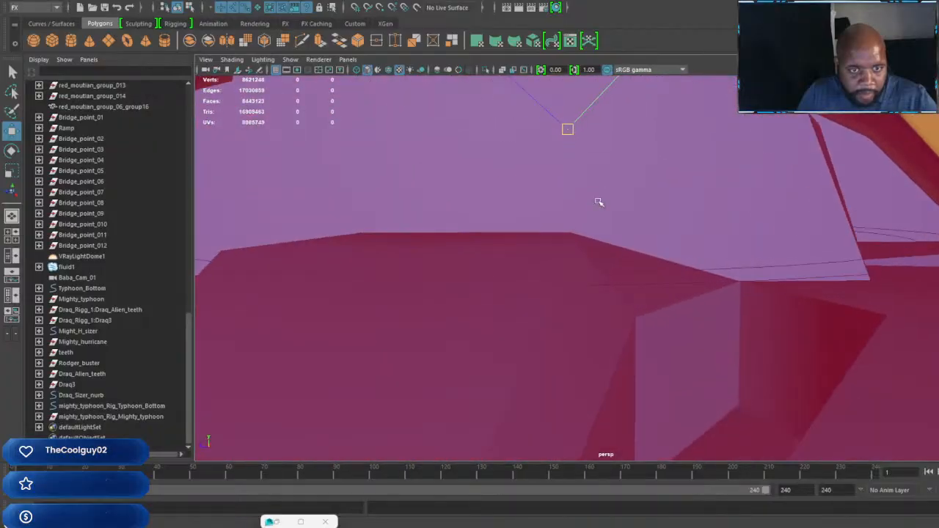
alt+middle_drag(598, 201, 636, 250)
scroll(667, 279, up, 3)
mouse_move(667, 279)
alt+middle_down()
mouse_move(644, 254)
mouse_move(653, 266)
alt+middle_up()
scroll(654, 276, up, 4)
scroll(655, 270, up, 4)
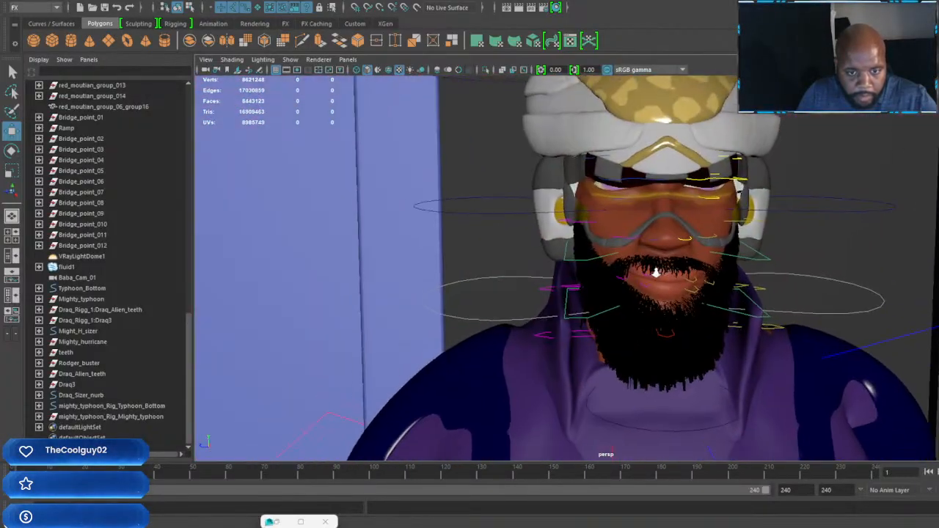
scroll(658, 276, up, 2)
scroll(657, 277, down, 4)
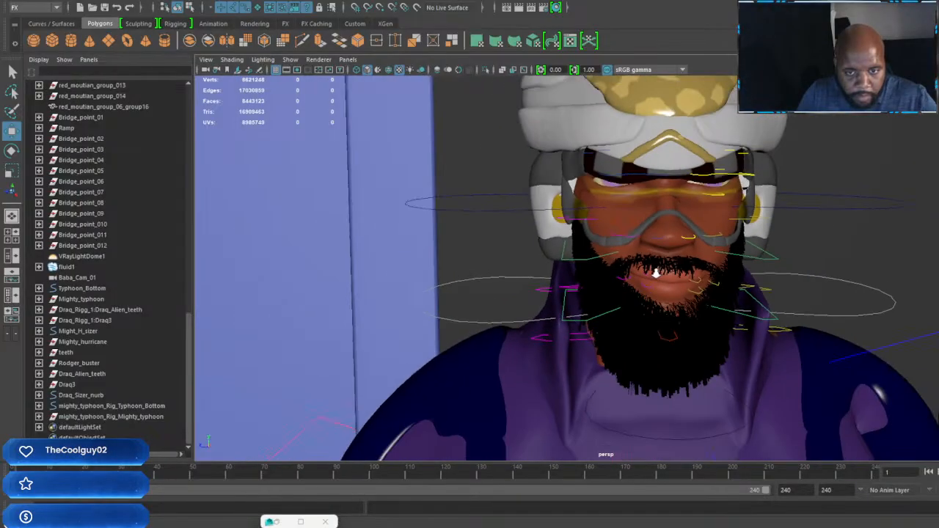
scroll(657, 273, up, 2)
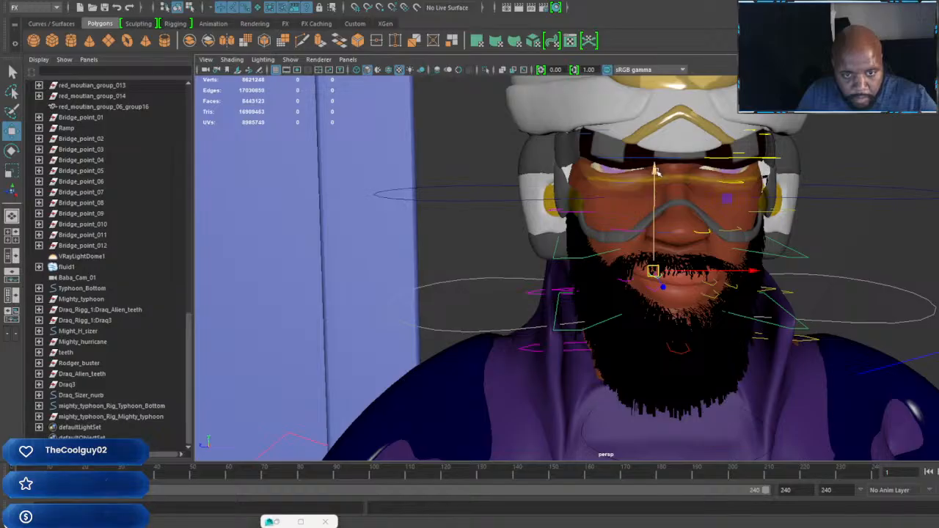
drag(656, 173, 657, 170)
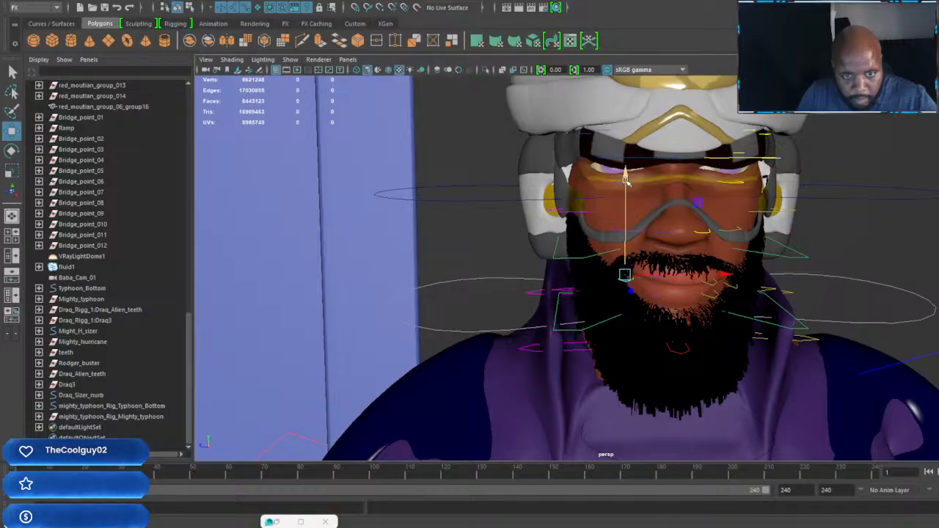
drag(627, 167, 626, 173)
Step: Lower the driver's lower-lip and jaw controls to part the lips, then raise the lower beard controls slightly
click(651, 290)
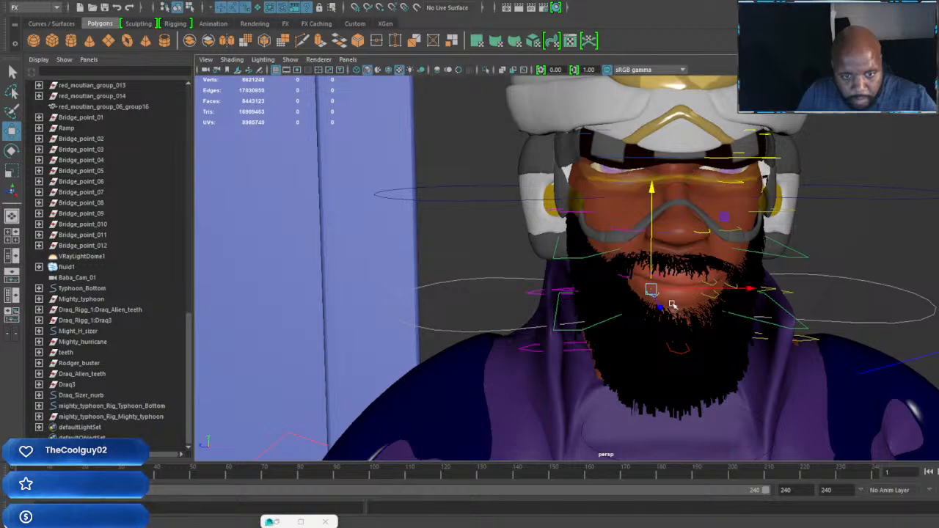
click(683, 352)
drag(677, 239, 676, 249)
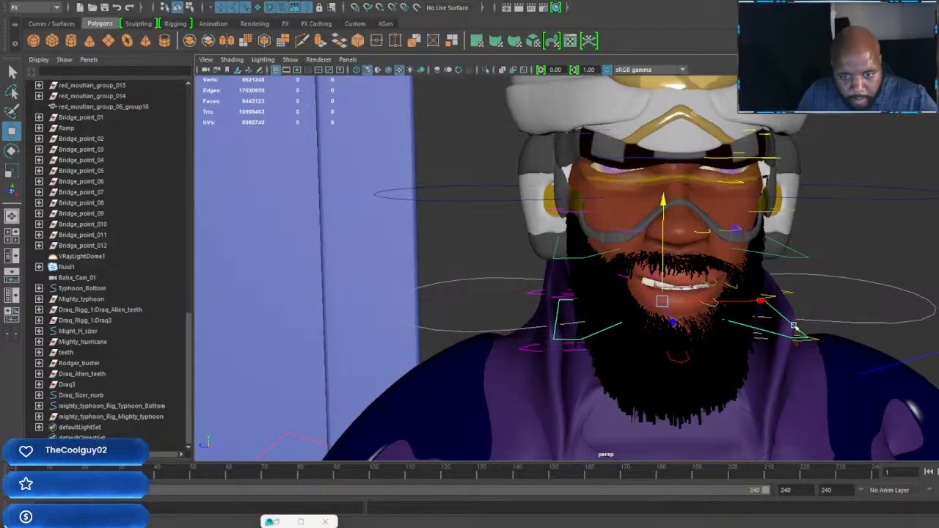
drag(659, 201, 660, 196)
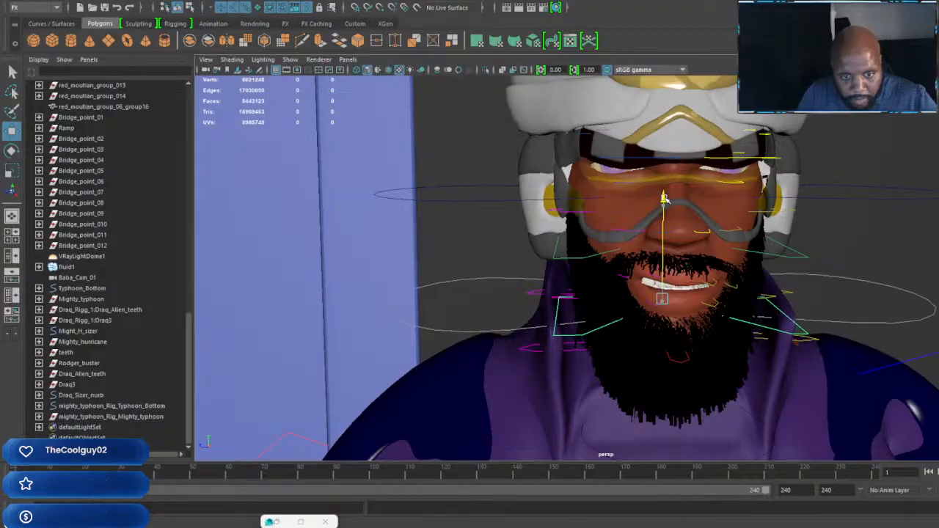
Step: Raise the middle upper-lip control to expose the teeth and tilt it slightly
click(679, 284)
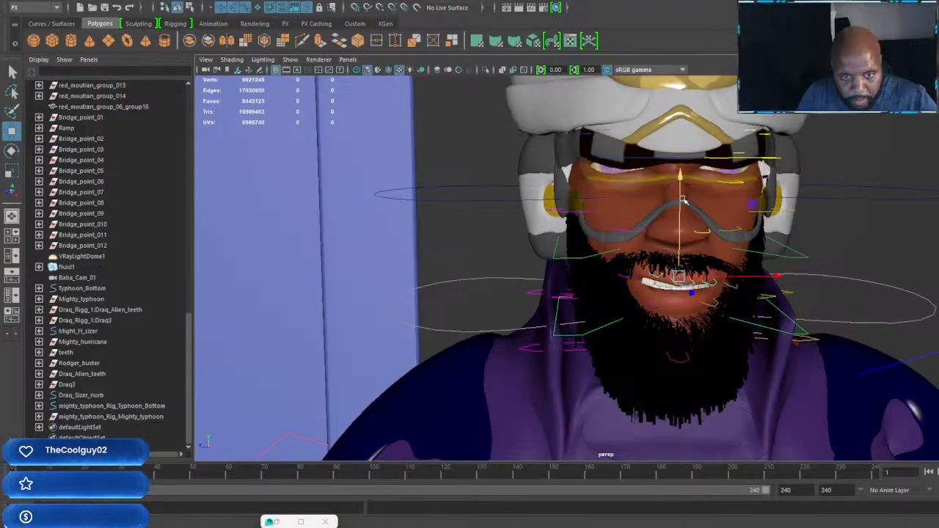
drag(680, 180, 681, 175)
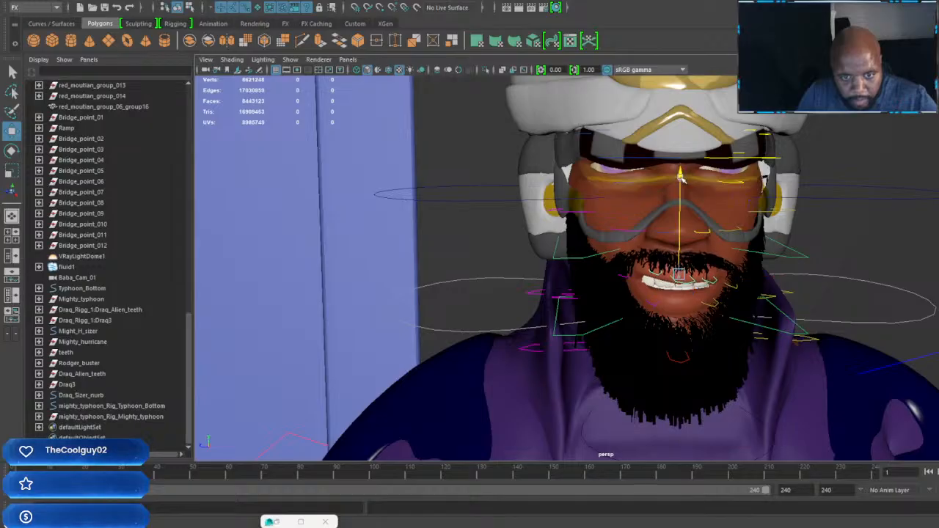
key(e)
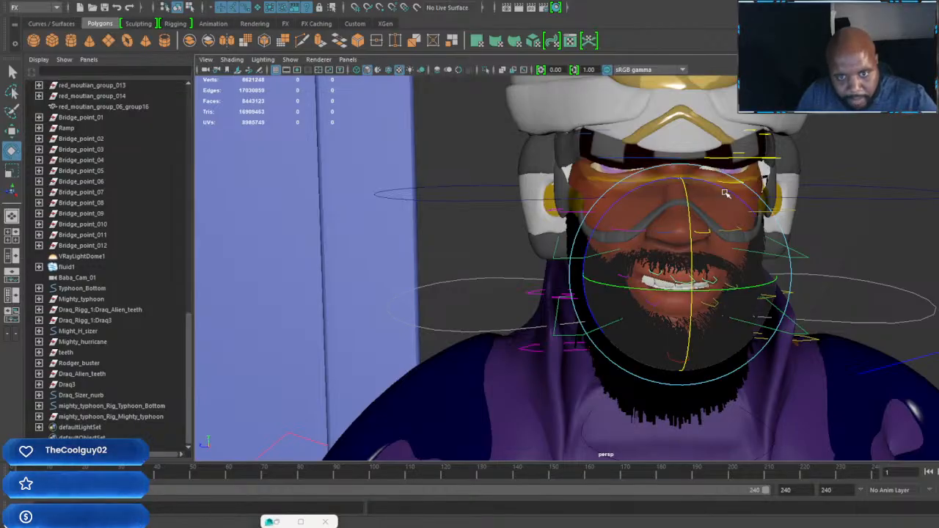
drag(725, 192, 733, 196)
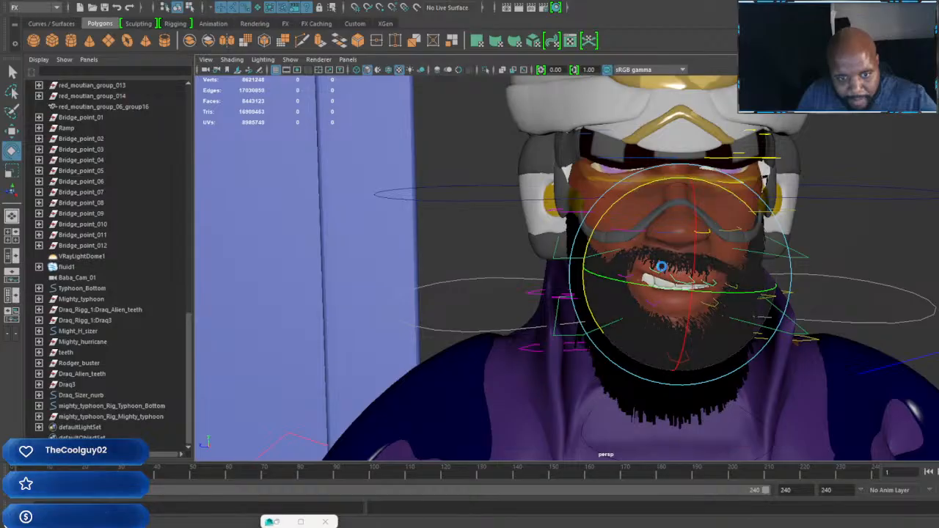
Step: Select the upper-lip control on the raised side of the mouth and rotate it to strengthen the smirk
key(w)
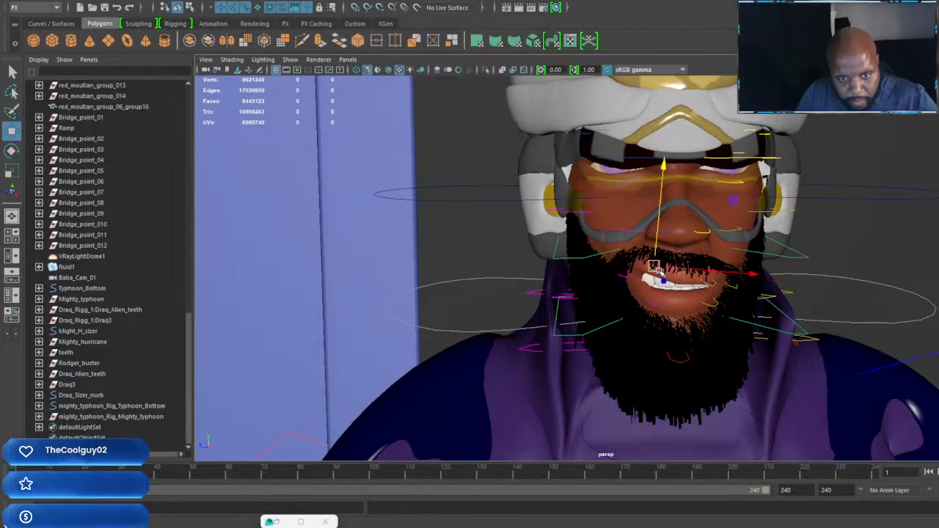
key(e)
drag(712, 200, 698, 245)
alt+middle_drag(698, 245, 715, 276)
Step: Adjust the driver's lower-eyelid and eyebrow controls to open the eyes wider beneath the visor
scroll(714, 277, up, 2)
alt+drag(714, 277, 721, 289)
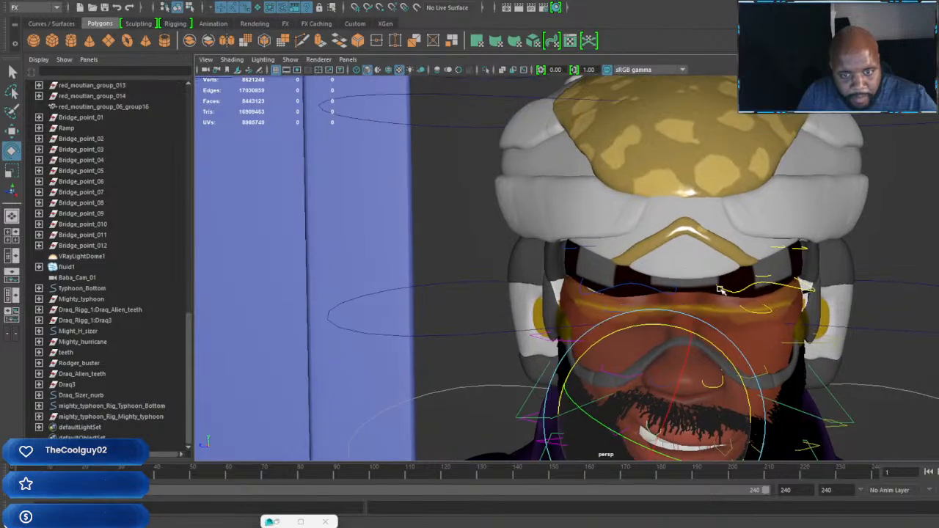
alt+middle_drag(721, 289, 675, 346)
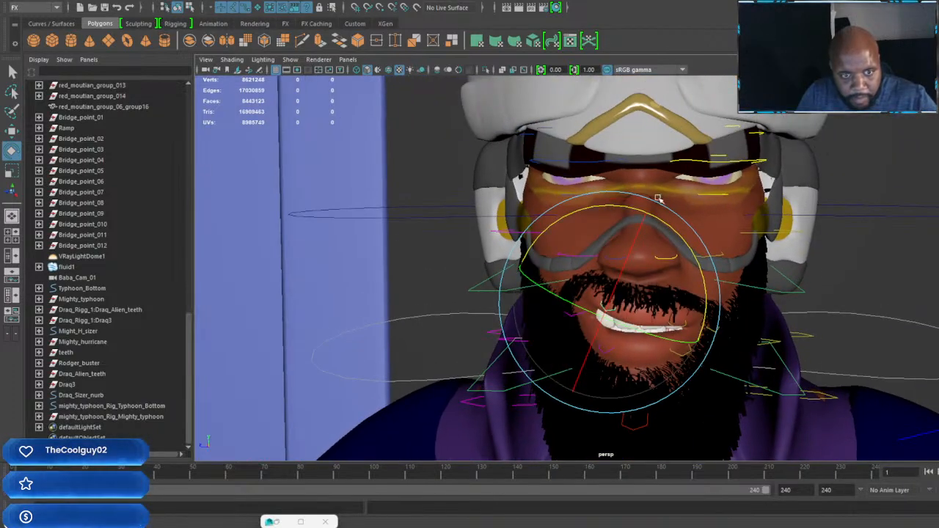
click(719, 195)
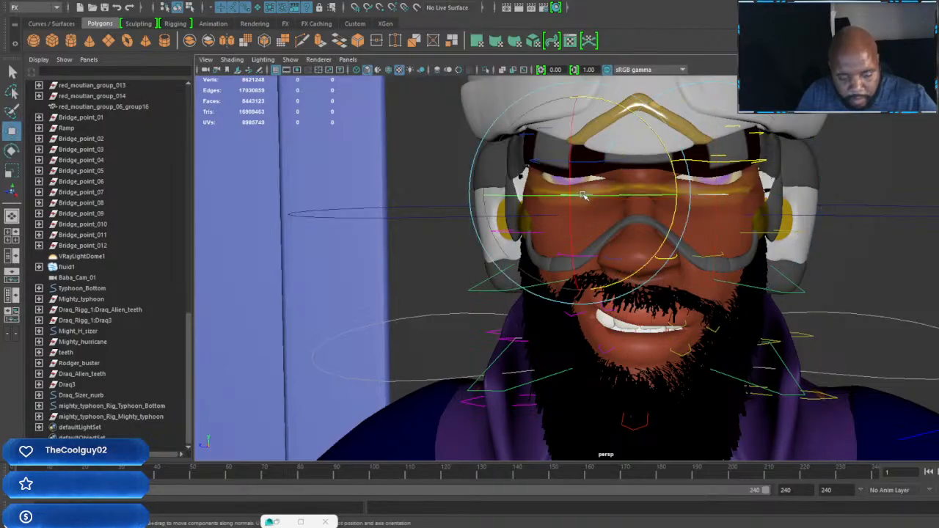
click(583, 197)
key(w)
drag(580, 93, 584, 97)
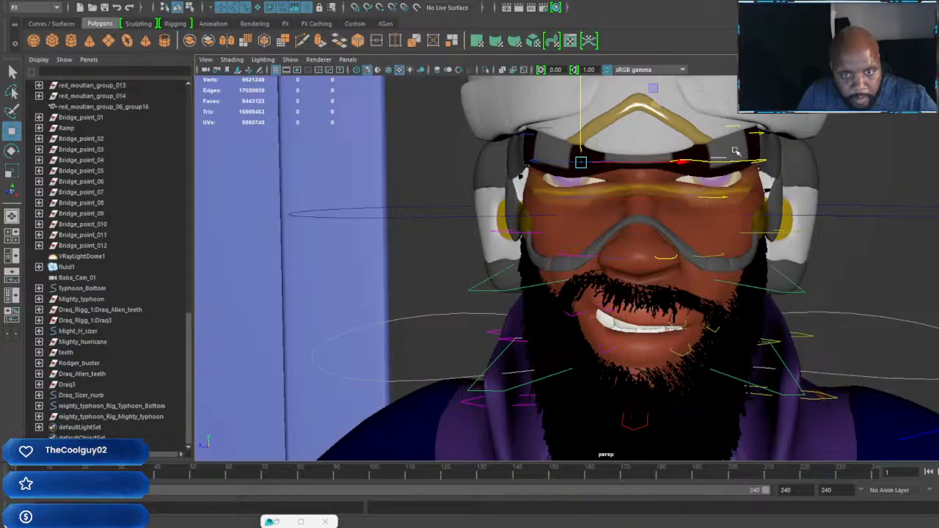
Step: Examine the driver's facial expression up close and its look through the cockpit glass from the racer's front
alt+middle_drag(723, 212, 764, 193)
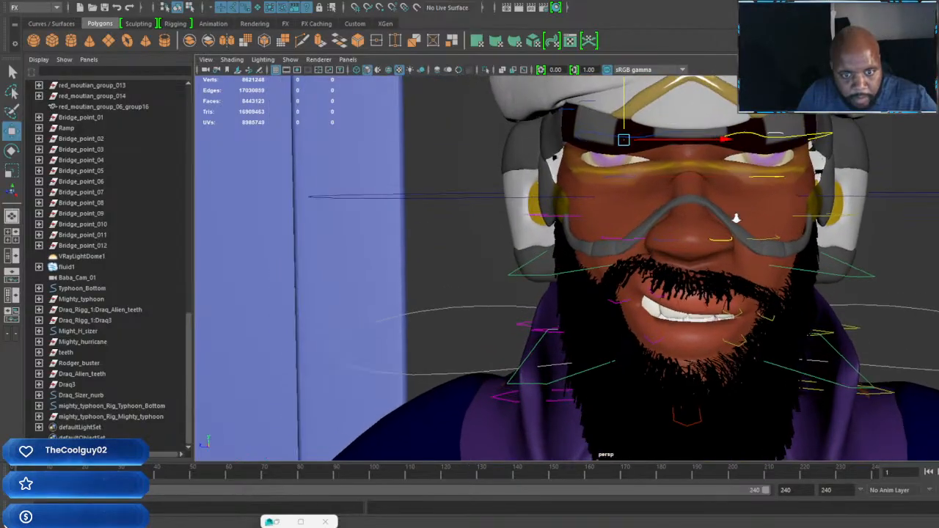
scroll(734, 212, down, 5)
scroll(726, 208, up, 2)
alt+middle_drag(716, 253, 719, 246)
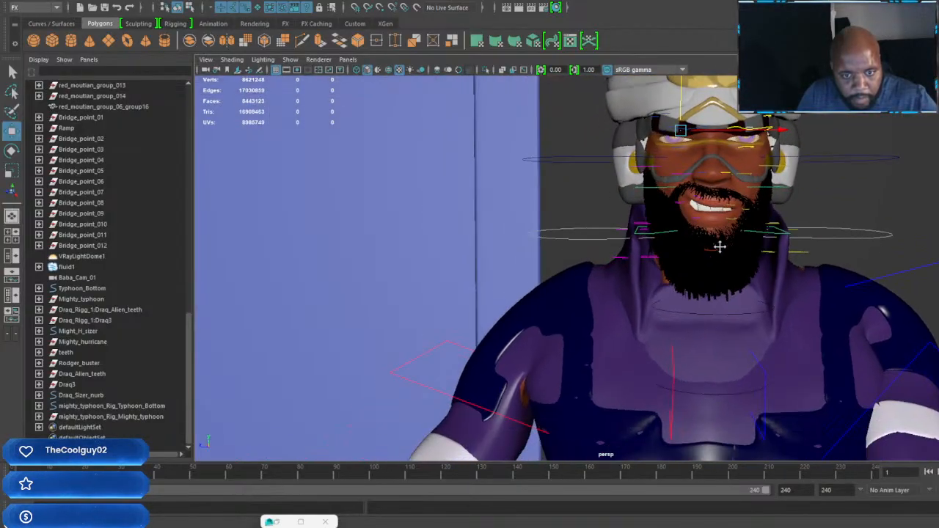
scroll(718, 294, down, 10)
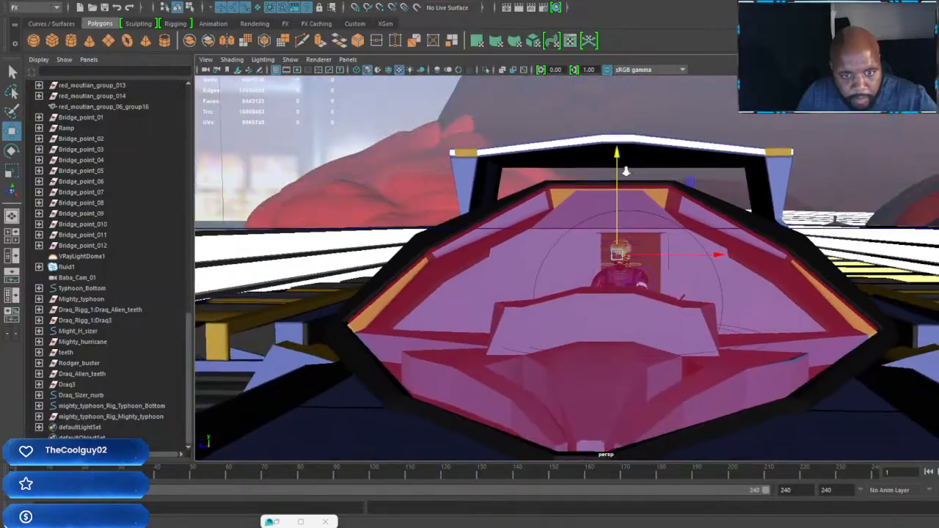
alt+drag(659, 288, 835, 347)
alt+right_drag(835, 347, 480, 167)
alt+middle_drag(652, 354, 620, 327)
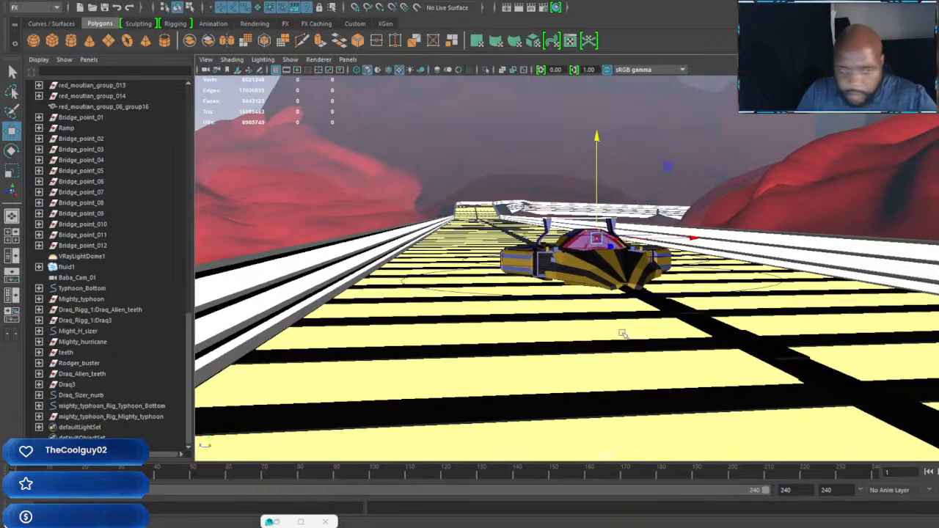
Step: Move the whole racer with its driver backward along the track to its far stretch
alt+drag(673, 330, 676, 301)
scroll(745, 315, down, 5)
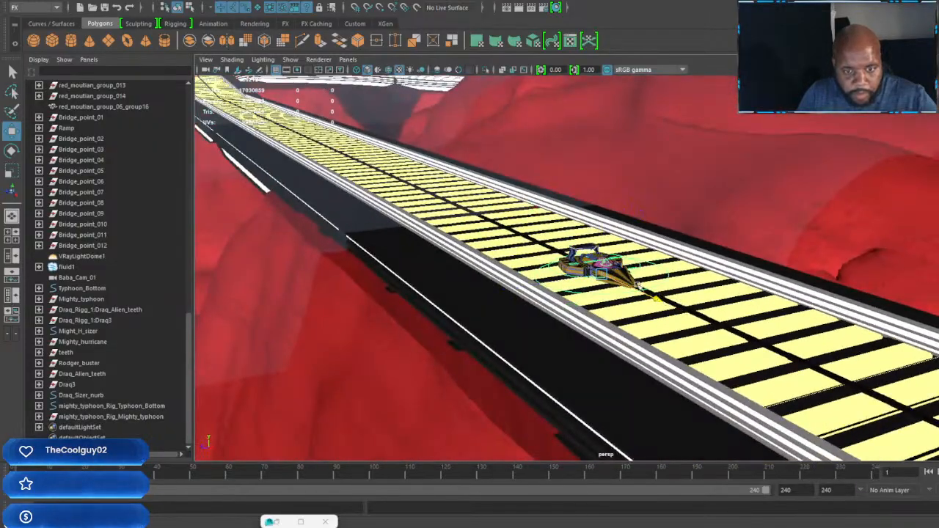
drag(263, 137, 256, 133)
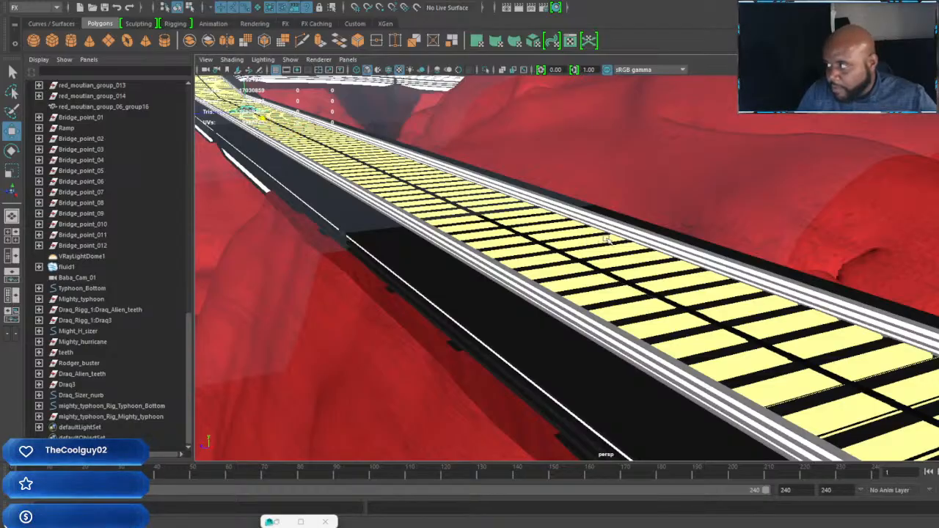
Step: Examine the track ahead of the racer and the two characters standing together beside the parked vehicle
alt+drag(610, 237, 477, 210)
scroll(557, 287, down, 6)
alt+right_drag(355, 89, 402, 155)
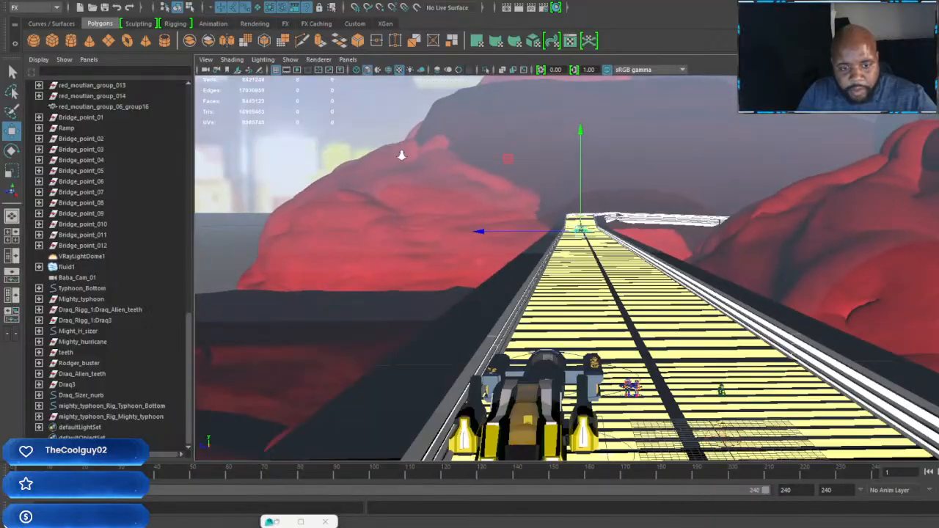
scroll(664, 330, up, 10)
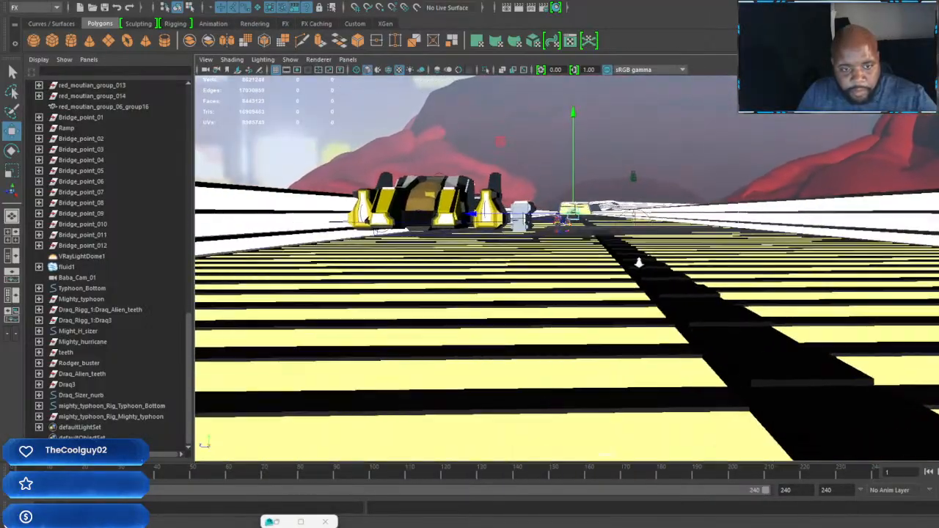
scroll(641, 293, down, 6)
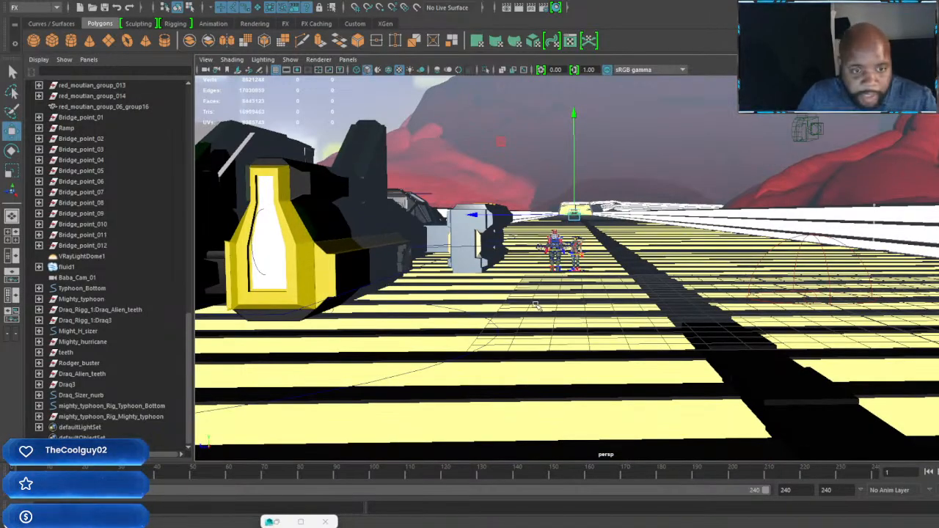
scroll(587, 286, up, 6)
scroll(600, 277, down, 6)
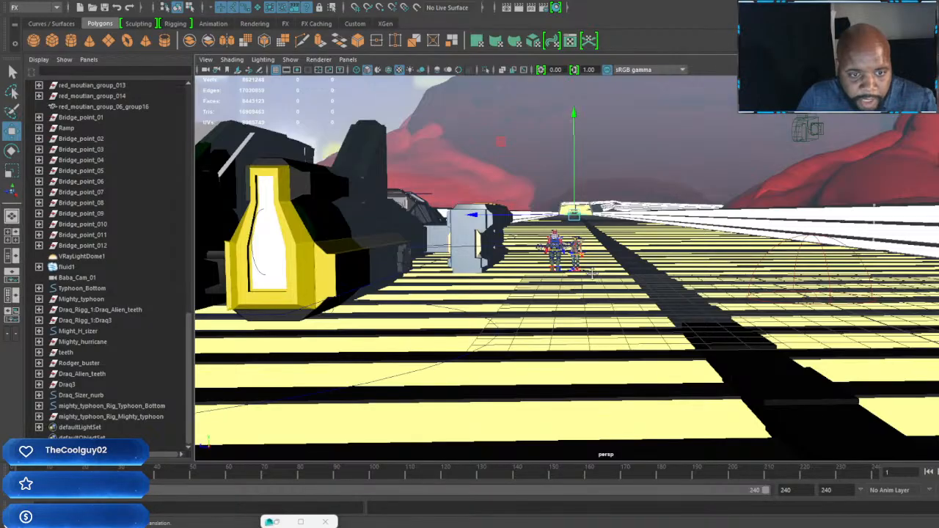
scroll(593, 273, up, 6)
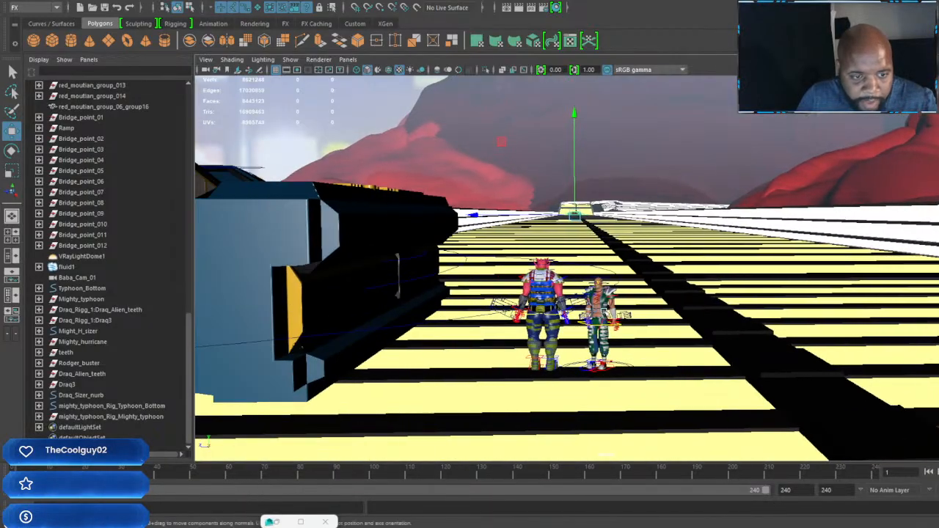
mouse_move(560, 314)
alt+middle_down()
mouse_move(575, 324)
mouse_move(563, 324)
alt+middle_up()
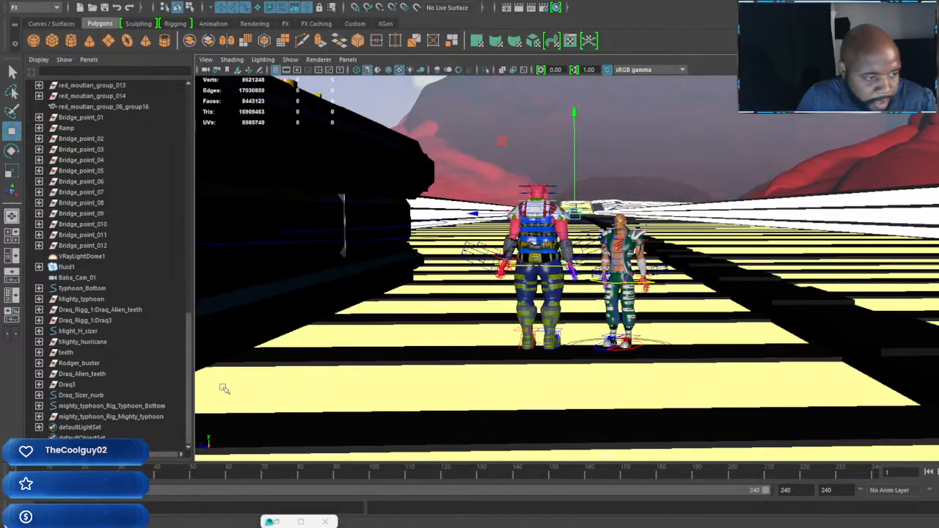
Step: Select the large red-skinned character's Draq_Sizer_nurb control and turn the whole character partway around toward the smaller character in green
click(92, 396)
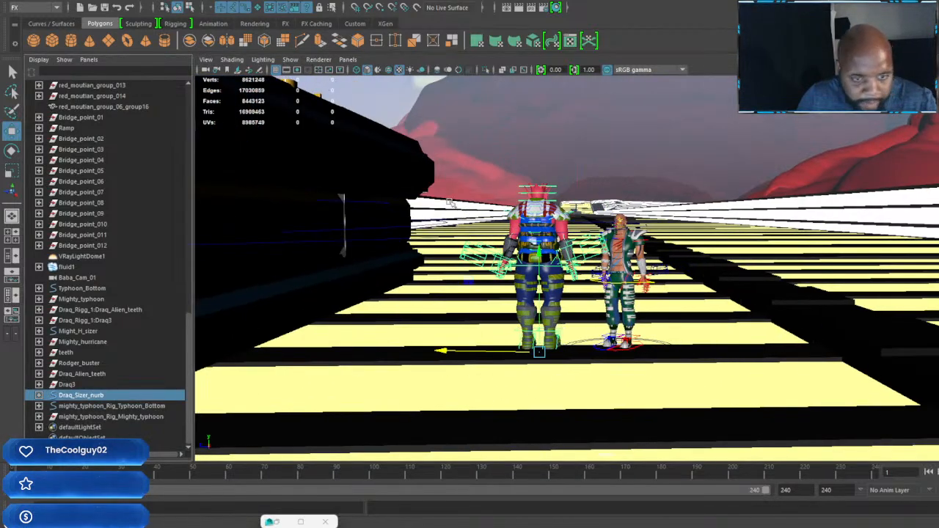
key(e)
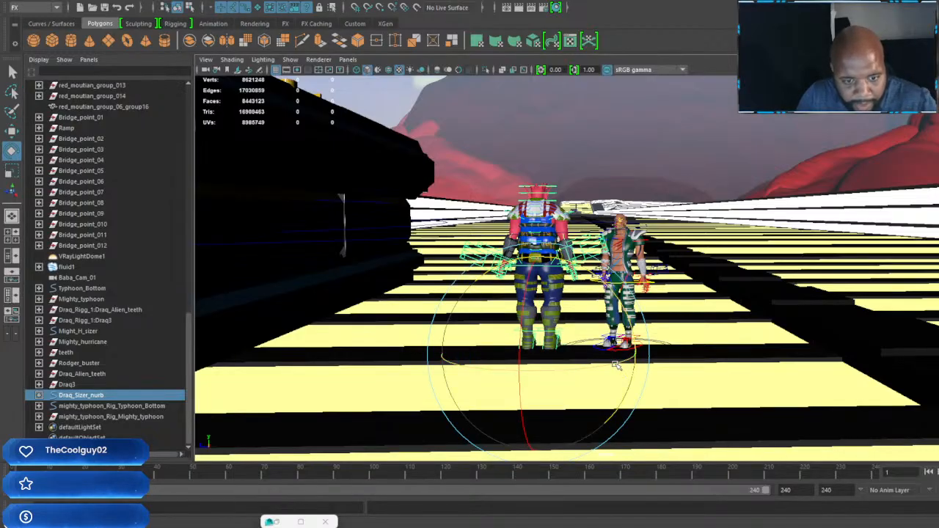
drag(605, 364, 537, 382)
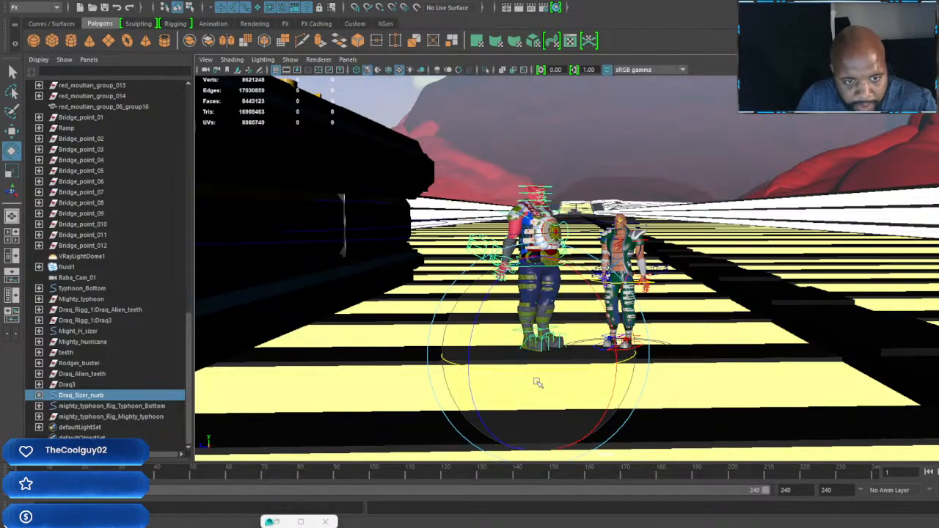
mouse_move(605, 367)
mouse_down()
mouse_move(523, 369)
mouse_move(593, 376)
mouse_up()
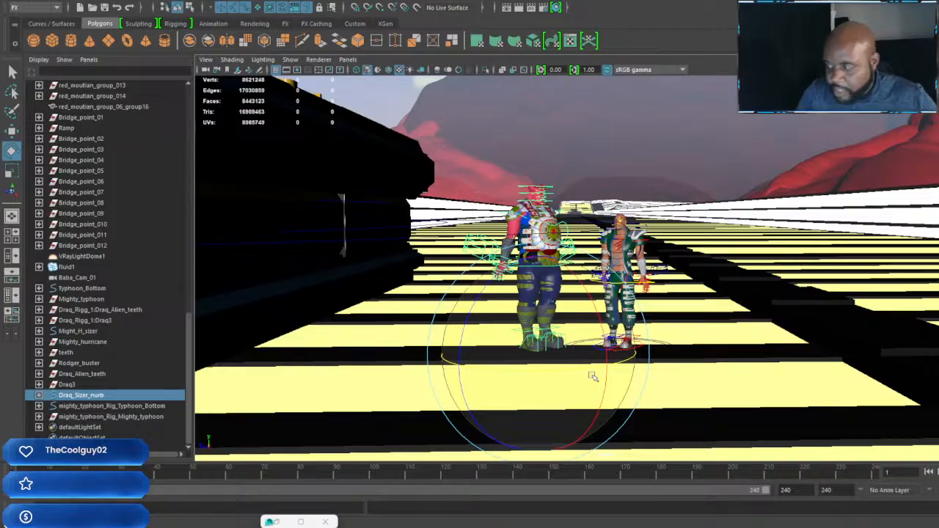
Step: Select the elbow control of the red-skinned character's right arm and move it behind the body
key(w)
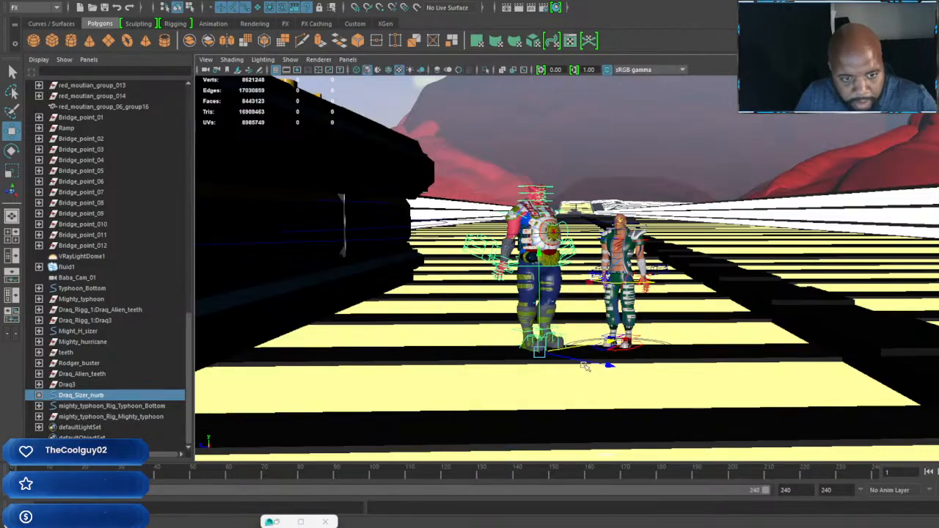
scroll(547, 295, up, 3)
scroll(547, 295, down, 3)
alt+middle_drag(547, 296, 577, 259)
scroll(561, 293, up, 3)
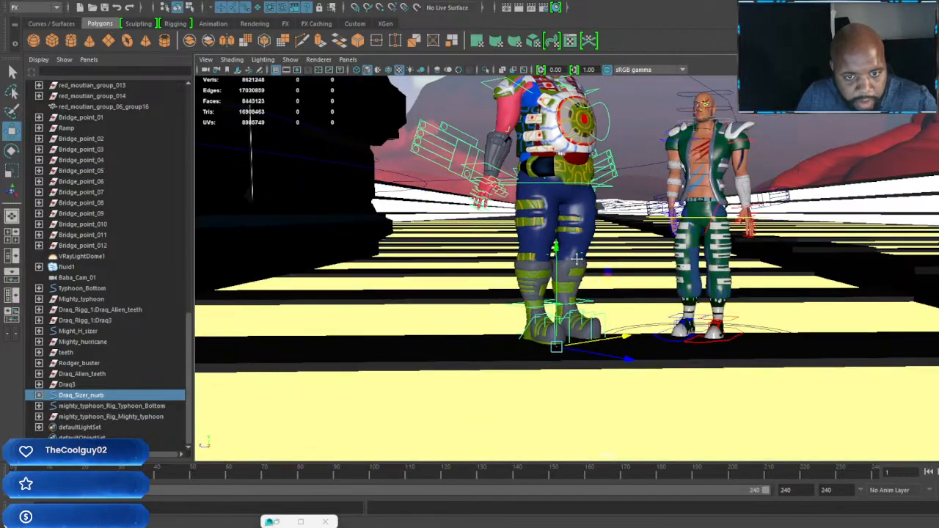
scroll(577, 259, down, 2)
scroll(577, 260, up, 5)
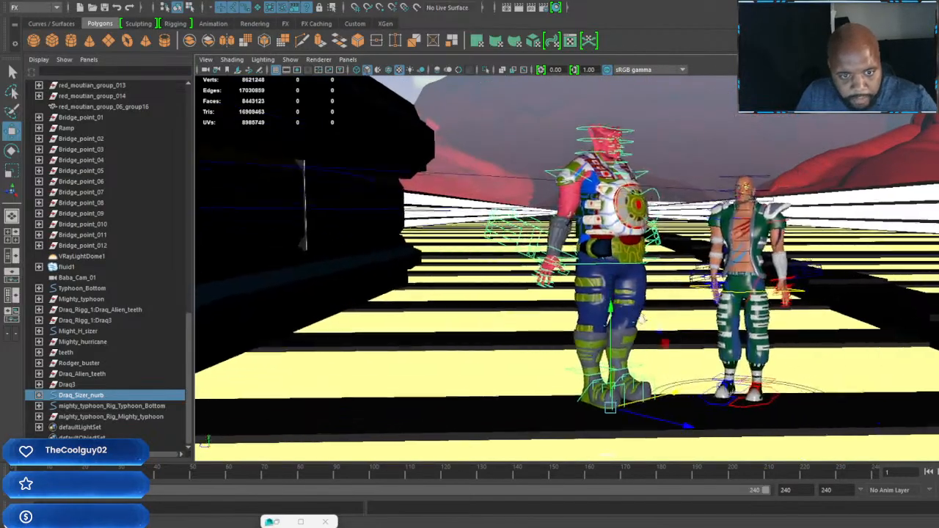
alt+drag(723, 408, 720, 286)
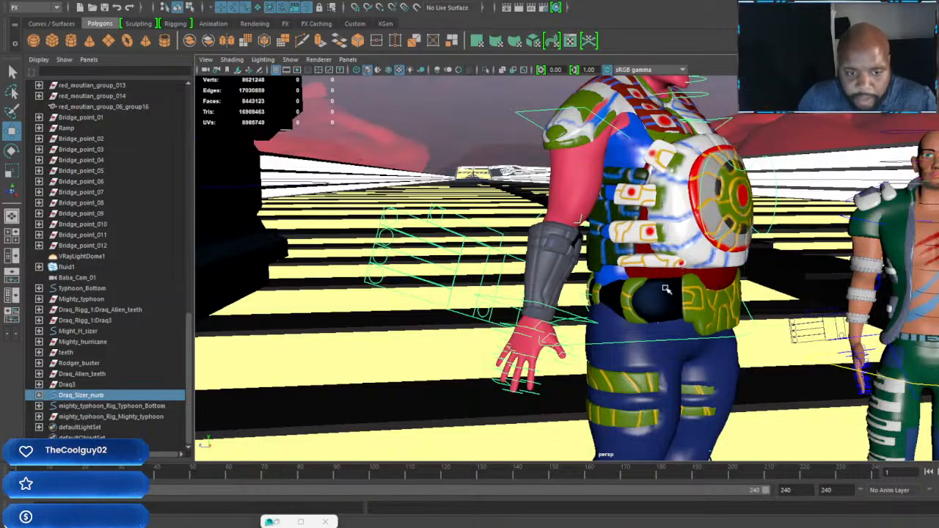
click(556, 311)
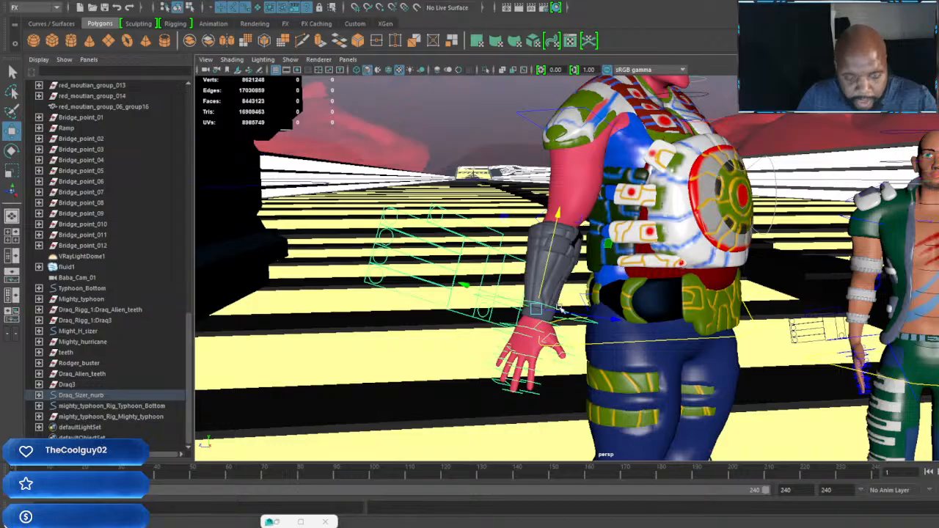
click(581, 220)
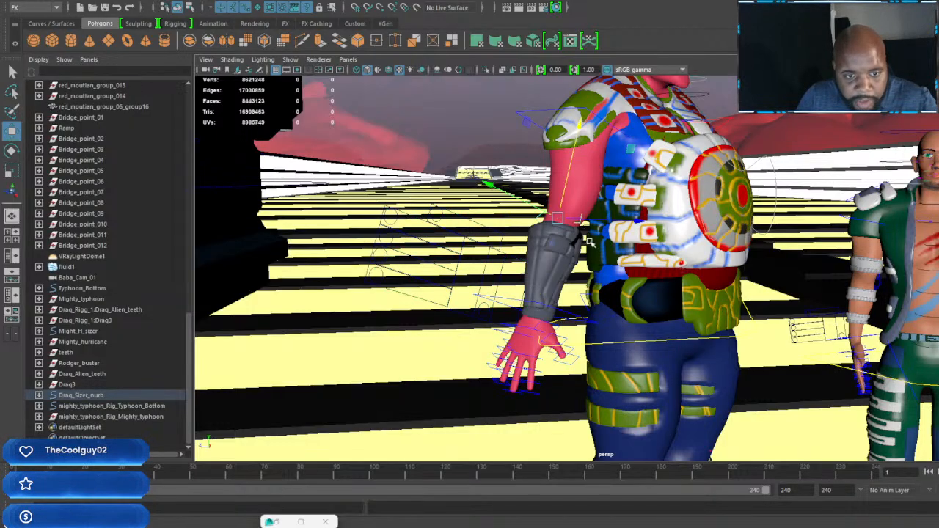
alt+middle_drag(582, 221, 610, 235)
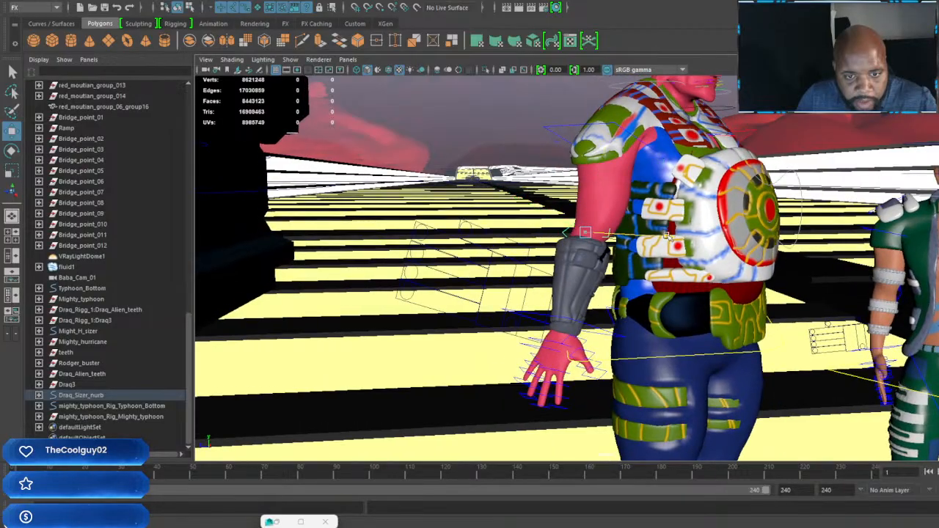
mouse_move(666, 235)
mouse_down()
mouse_move(570, 232)
mouse_move(723, 245)
mouse_move(494, 246)
mouse_move(503, 235)
mouse_move(585, 237)
mouse_move(583, 270)
mouse_move(391, 264)
mouse_up()
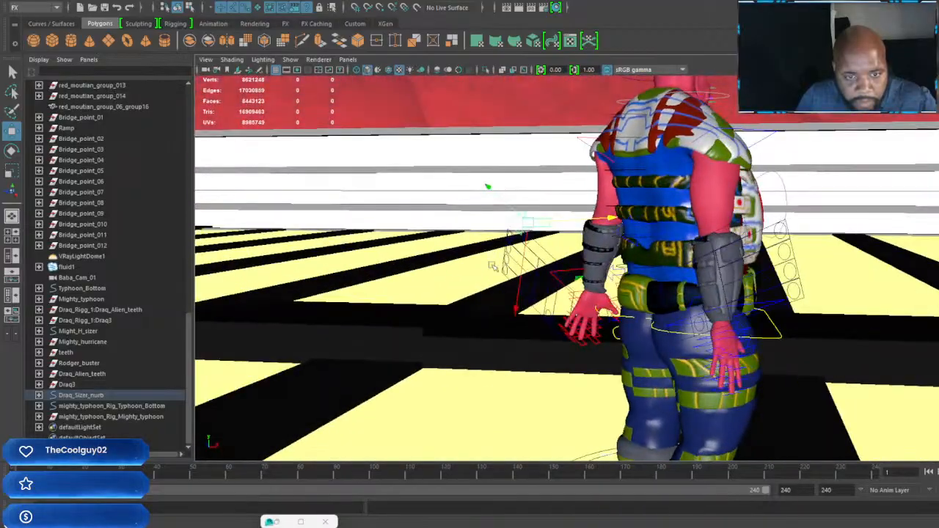
alt+drag(614, 271, 592, 273)
mouse_move(680, 270)
alt+mouse_down()
mouse_move(512, 265)
mouse_move(562, 265)
mouse_move(525, 270)
alt+mouse_up()
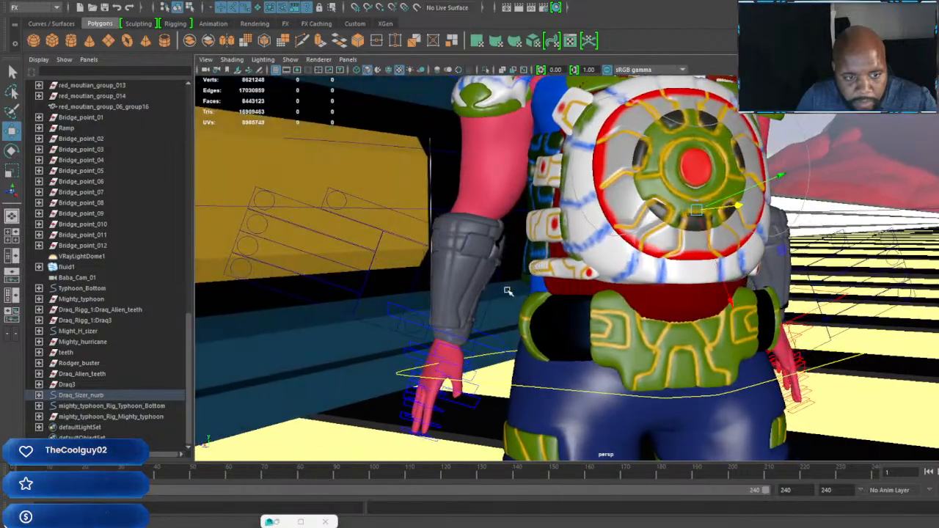
Step: Raise the character's right hand control to bend the arm slightly, and rotate the wrist
click(408, 313)
drag(480, 231, 480, 200)
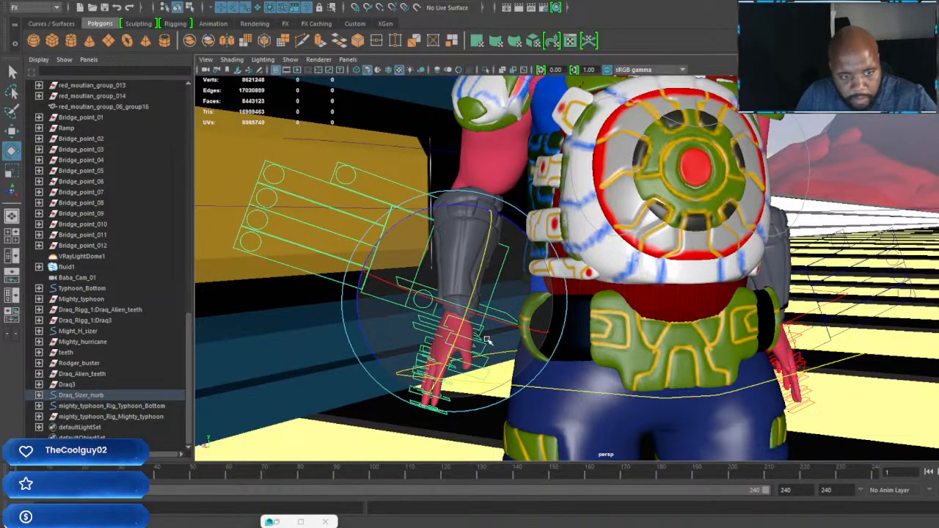
drag(465, 321, 396, 372)
Step: Check the right shoulder control and reposition the elbow control away from the arm to set the direction of the elbow bend
scroll(477, 228, up, 2)
alt+middle_drag(477, 228, 507, 366)
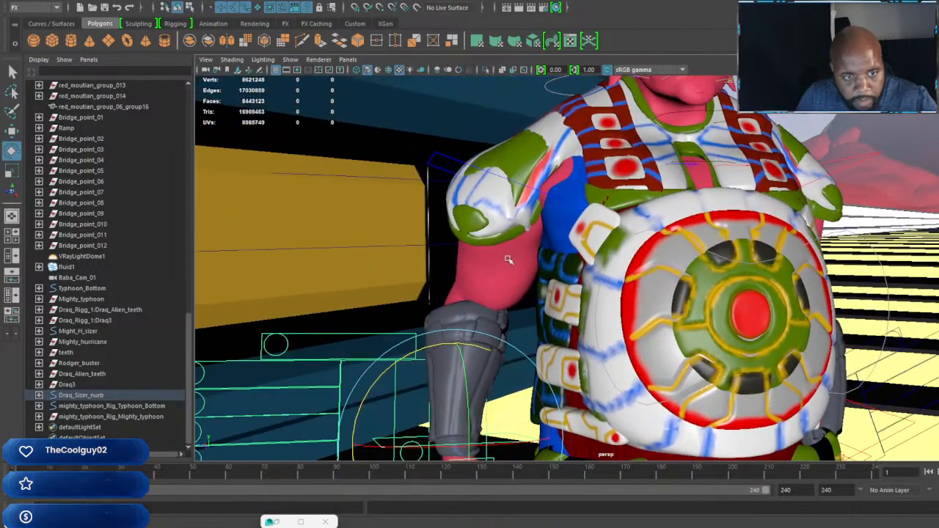
click(450, 157)
drag(493, 176, 752, 209)
click(577, 339)
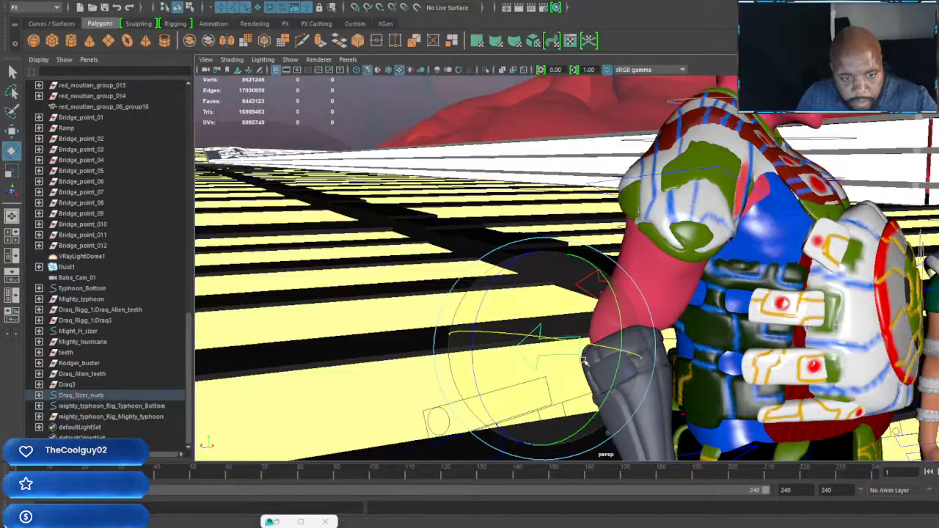
alt+drag(577, 339, 554, 377)
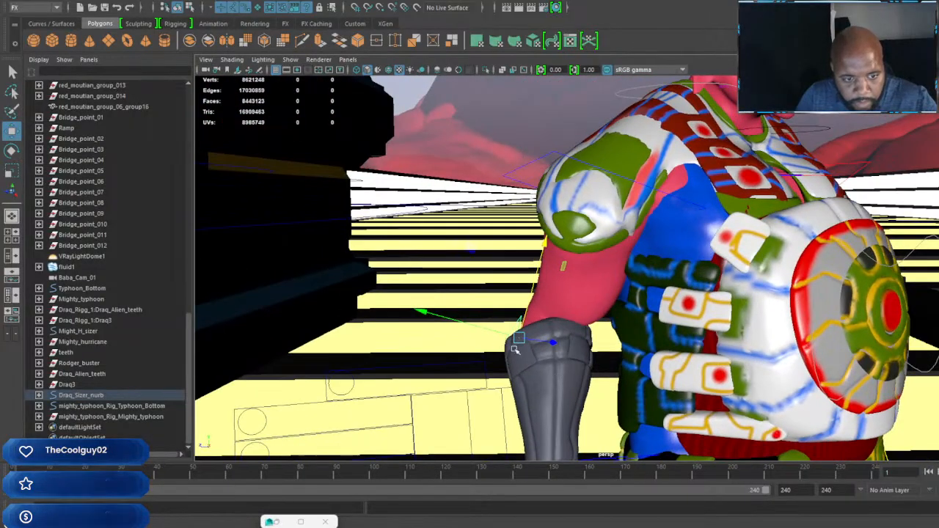
drag(519, 339, 634, 278)
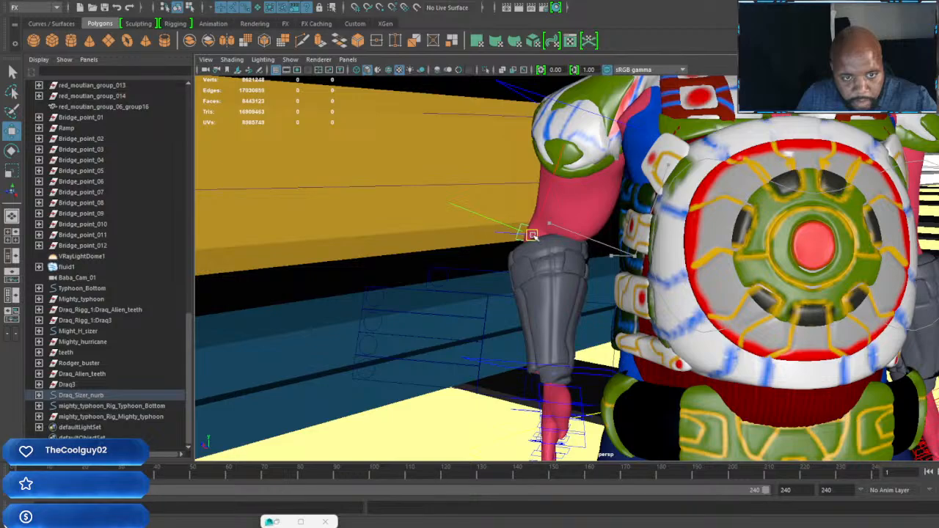
alt+drag(528, 234, 708, 257)
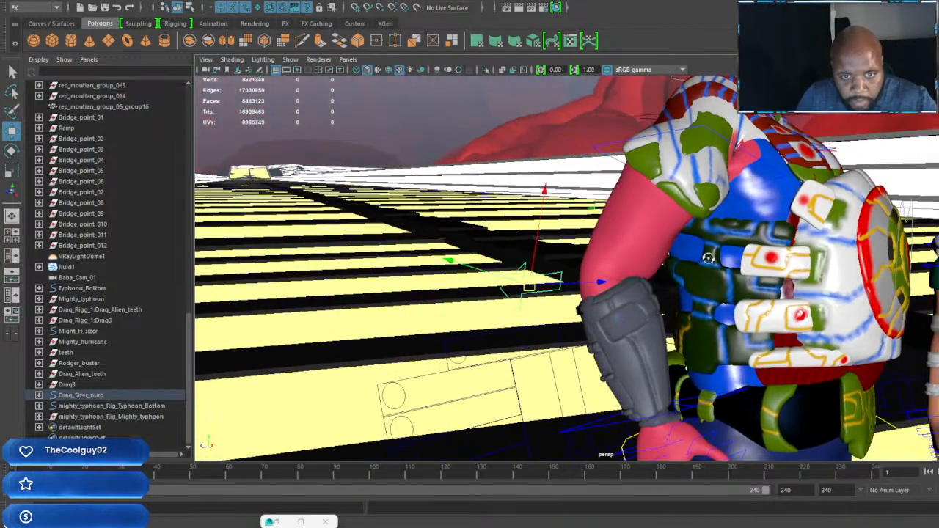
Step: Nudge the right elbow control outward from behind so the elbow sits farther from the torso
click(701, 126)
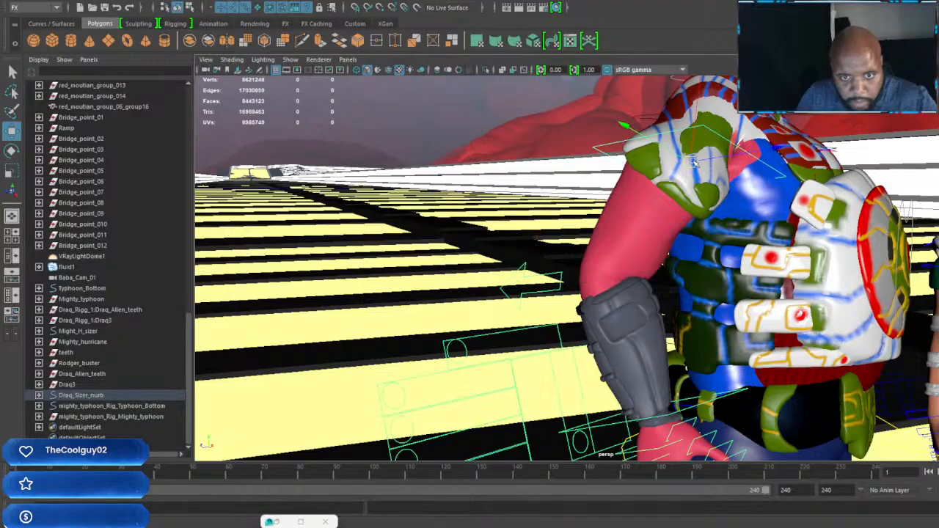
drag(693, 160, 664, 281)
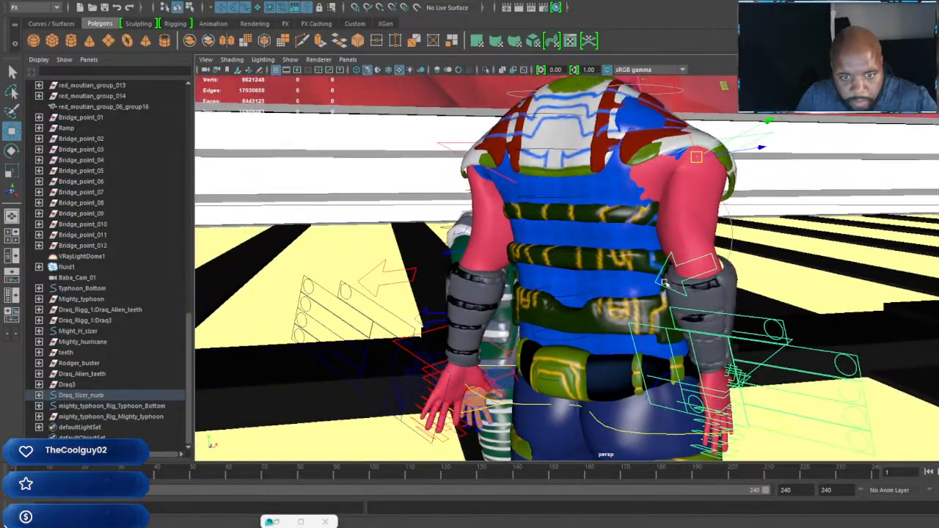
click(659, 280)
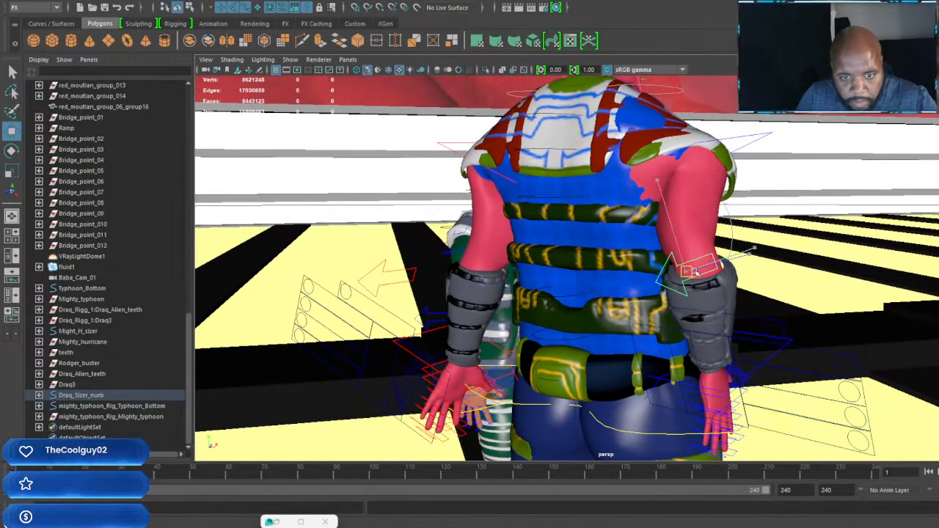
mouse_move(696, 272)
mouse_down()
mouse_move(799, 255)
mouse_move(685, 268)
mouse_move(703, 269)
mouse_up()
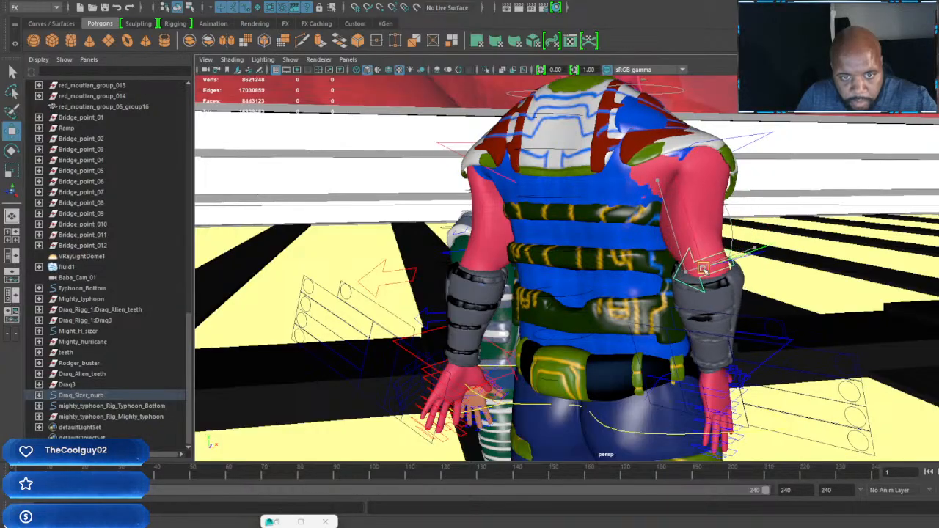
Step: Start the Paint Skin Weights Tool on the blue Draq_Shirt mesh and switch to the influence covering the upper back
click(621, 187)
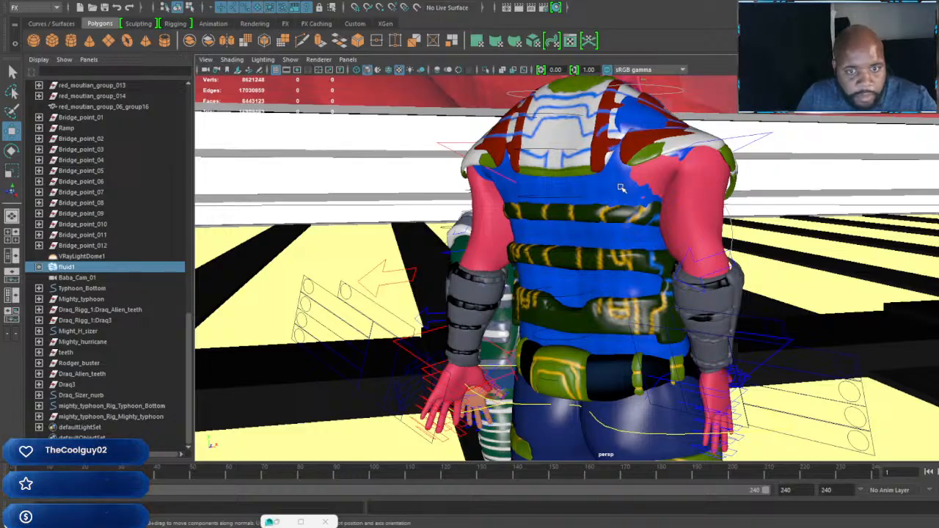
click(660, 190)
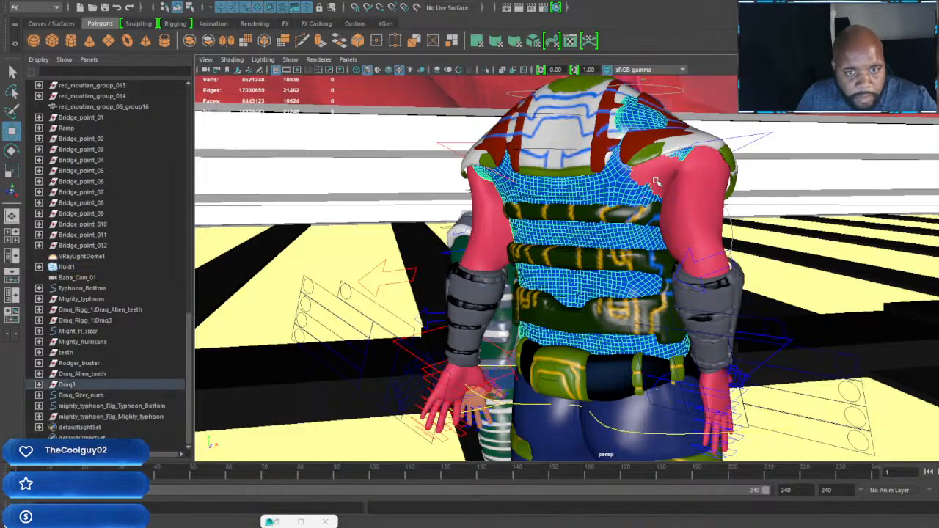
right_click(607, 179)
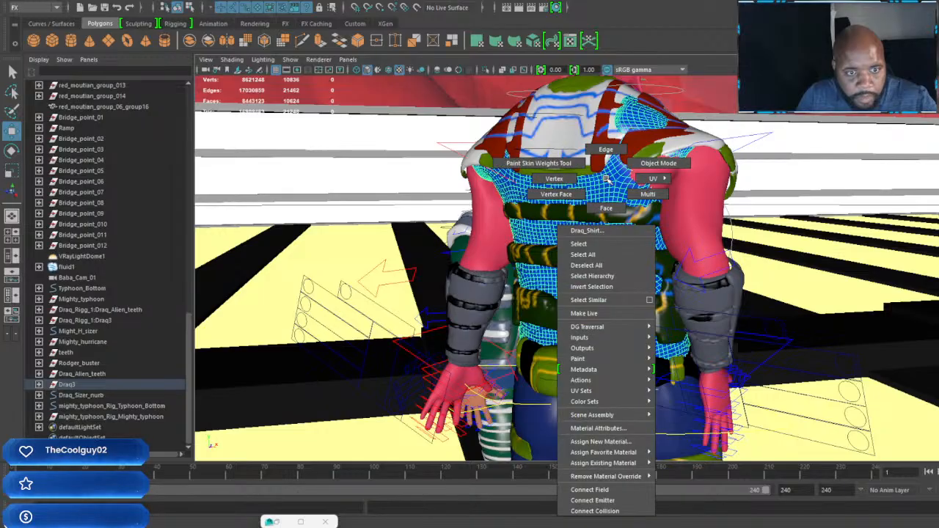
click(555, 161)
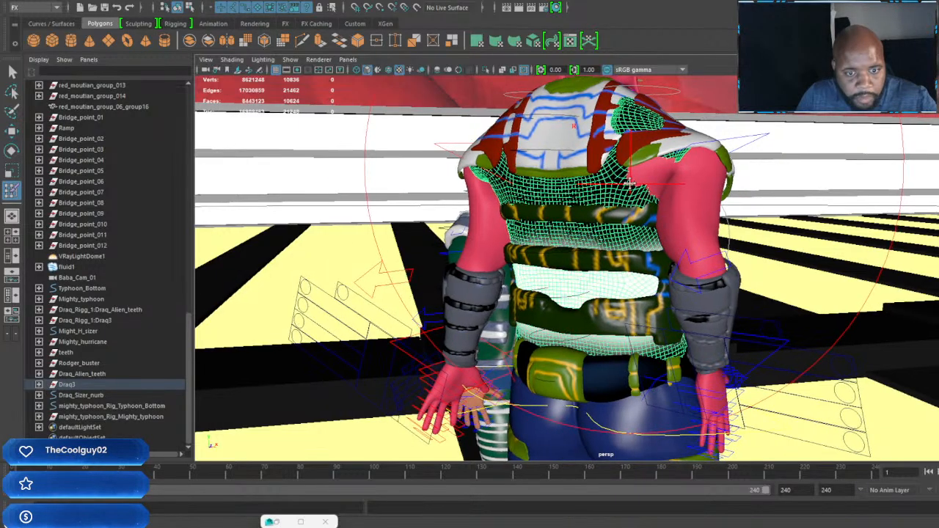
alt+drag(609, 196, 624, 199)
scroll(624, 200, up, 3)
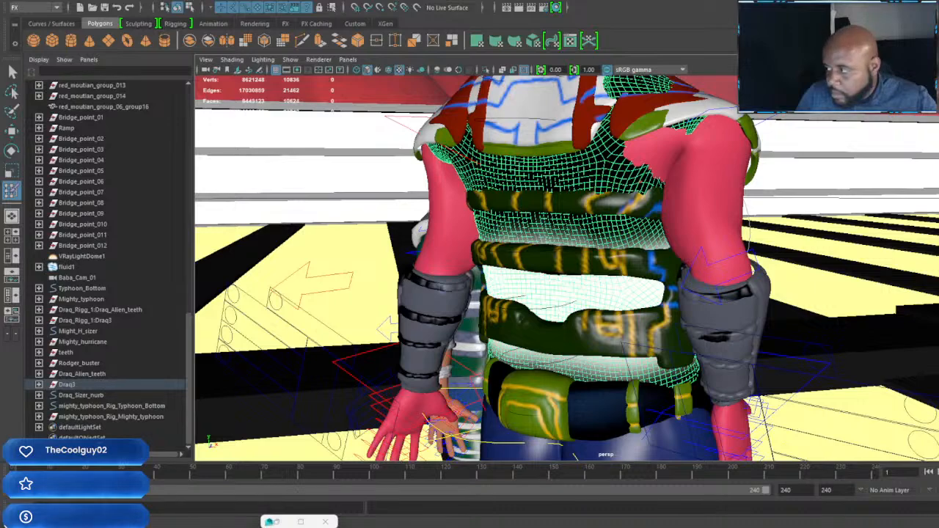
key(Down)
key(Down)
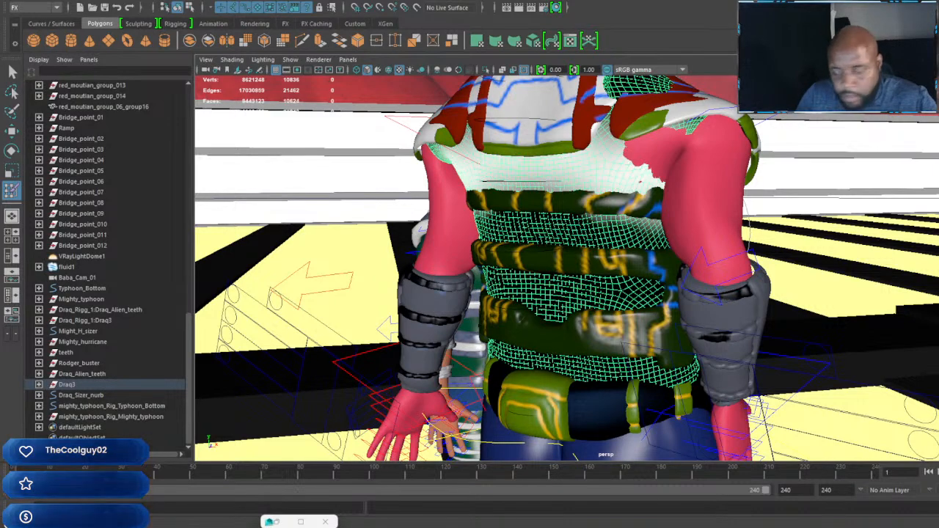
Step: Step through the shirt's skin influences to the one covering the right shoulder blade and armpit
key(Down)
key(Down)
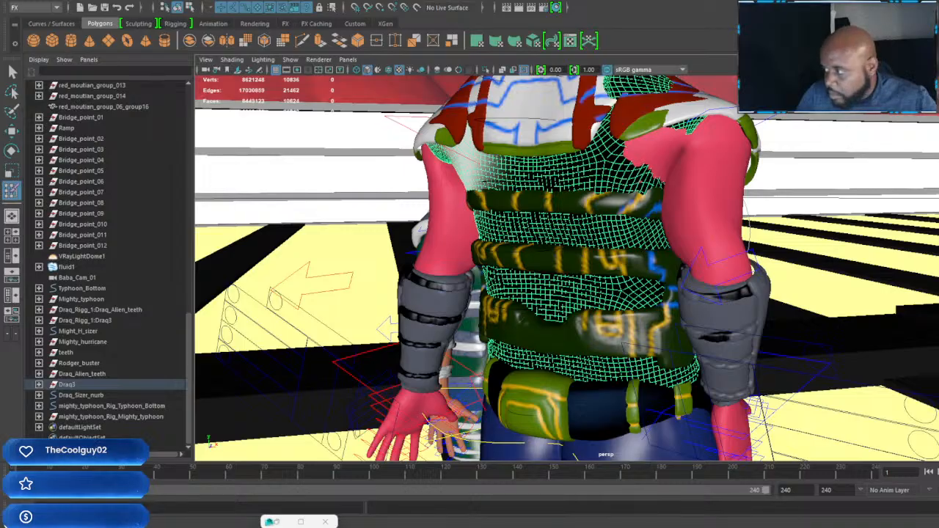
key(Down)
key(Down)
key(Down)
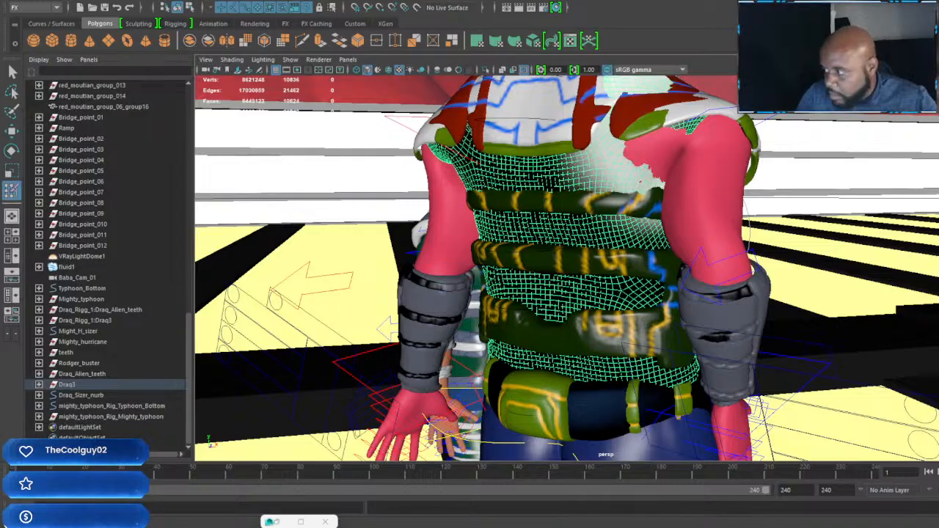
key(Down)
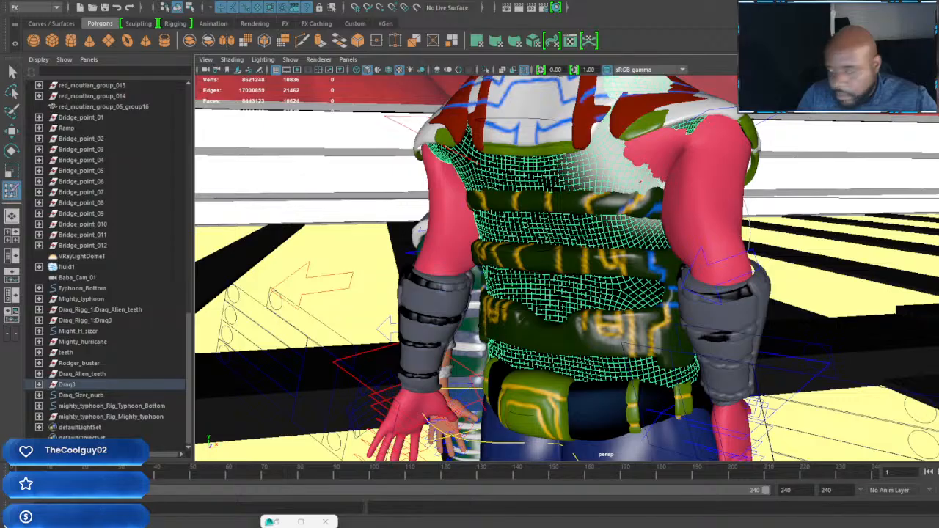
Step: Resize the brush and paint the shirt's shoulder and upper-arm influence weights across the right shoulder blade and armpit
alt+middle_drag(690, 185, 658, 246)
alt+right_drag(659, 246, 686, 374)
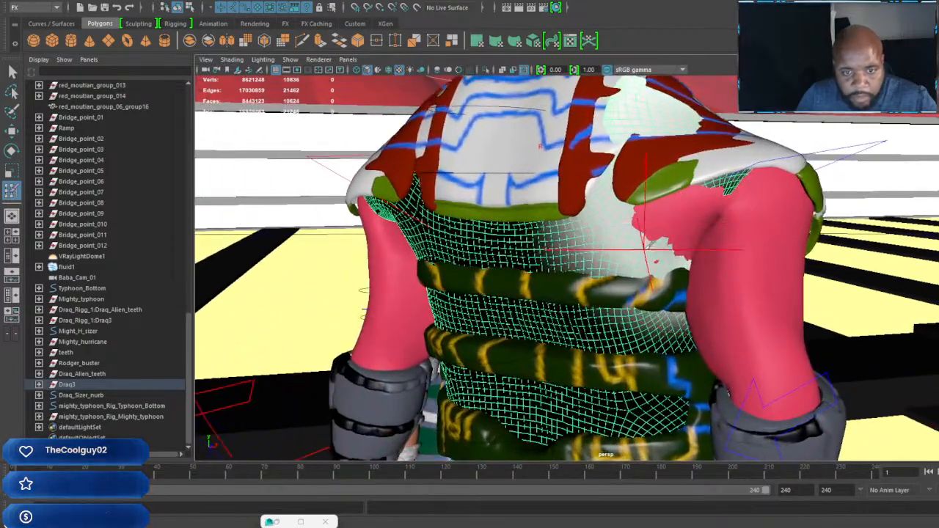
key(b)
drag(652, 227, 592, 230)
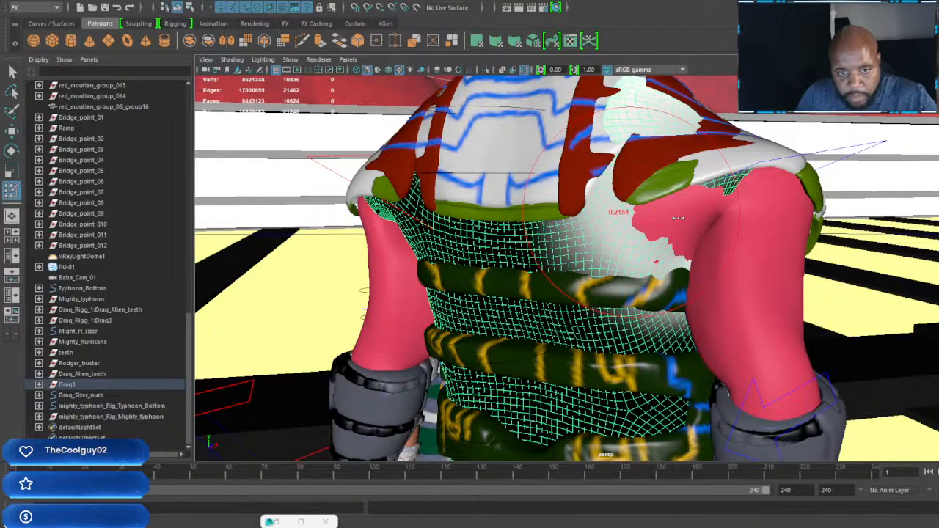
drag(665, 194, 652, 213)
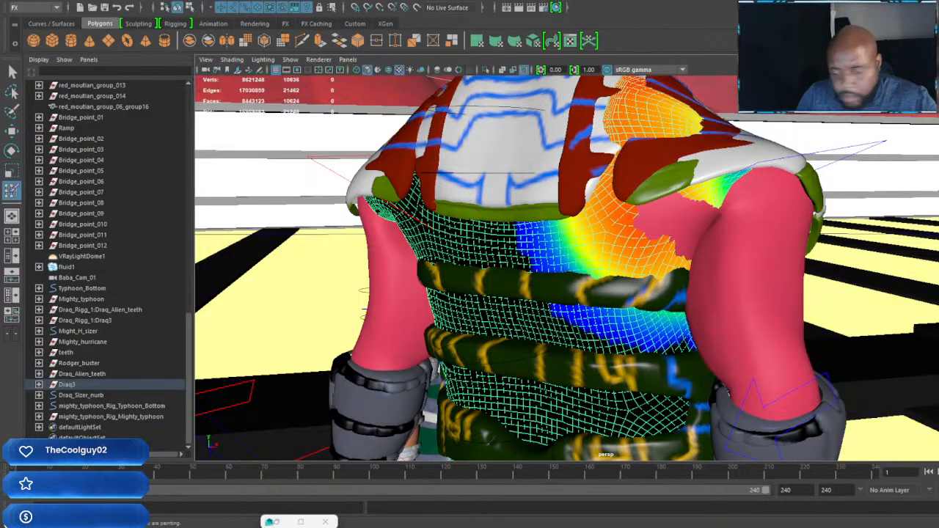
mouse_move(608, 218)
mouse_down()
mouse_move(640, 208)
mouse_move(647, 220)
mouse_move(638, 205)
mouse_up()
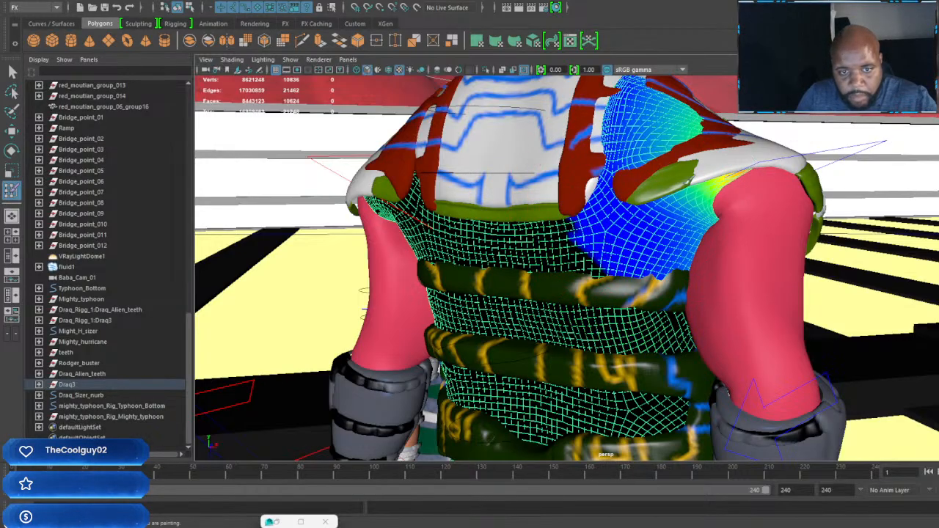
alt+drag(710, 185, 514, 192)
mouse_move(739, 186)
alt+mouse_down()
mouse_move(639, 242)
mouse_move(513, 213)
mouse_move(660, 199)
mouse_move(638, 216)
mouse_move(658, 224)
mouse_move(628, 229)
alt+mouse_up()
scroll(658, 224, down, 3)
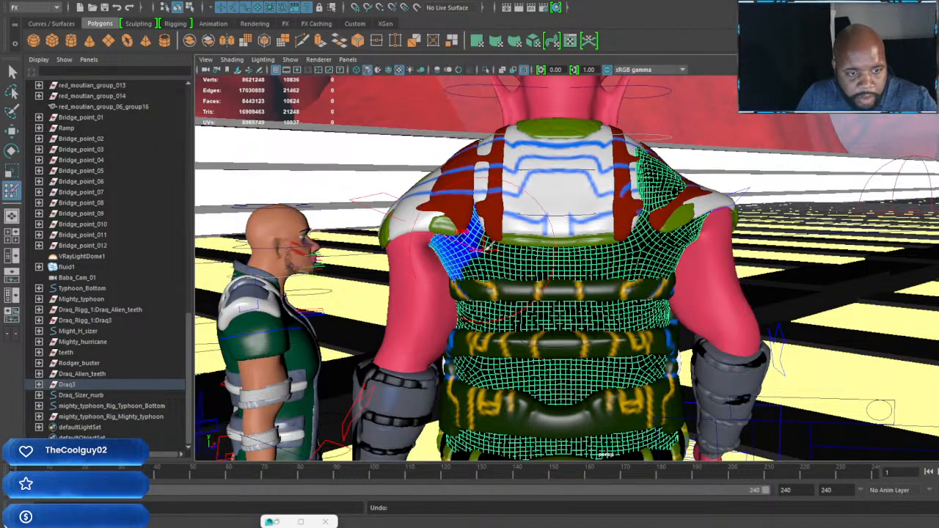
Step: Paint the matching influence's weights on the shirt below the left shoulder blade and armpit, and leave weight painting
alt+drag(487, 247, 518, 272)
alt+middle_drag(518, 272, 651, 318)
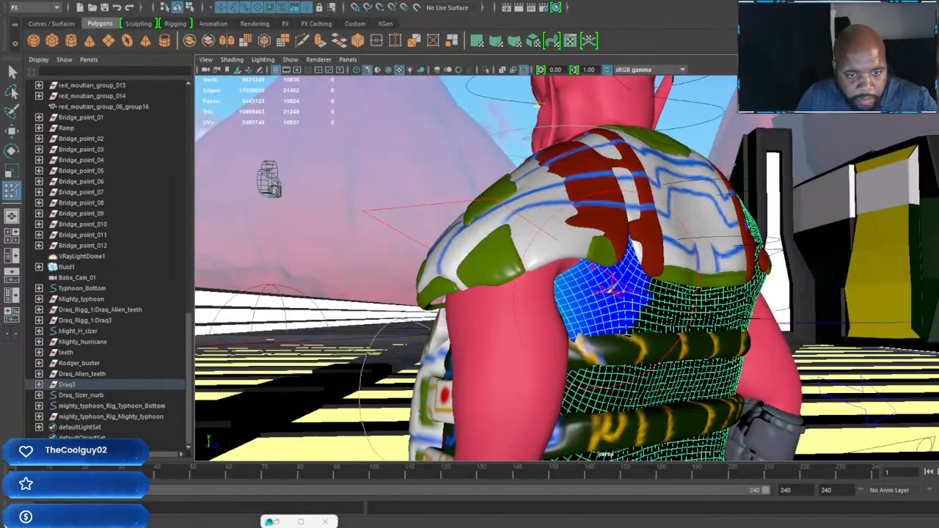
alt+drag(613, 290, 553, 284)
scroll(620, 275, down, 10)
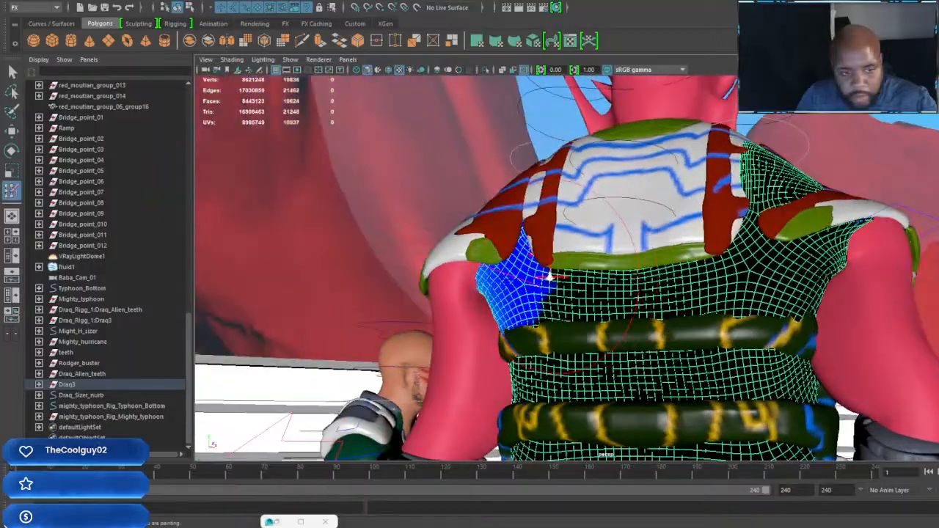
key(w)
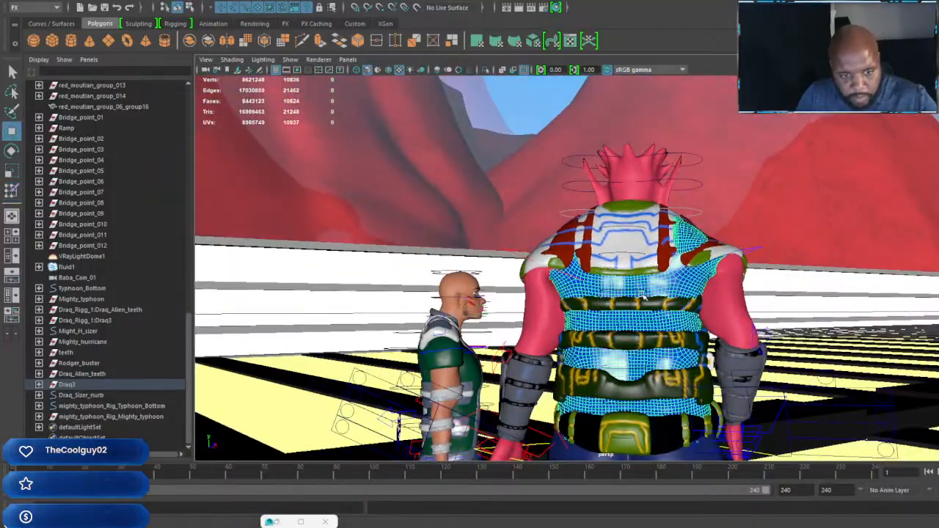
Step: Examine Draq's left elbow control, forearm guard and hand control from the front
scroll(638, 301, down, 3)
scroll(636, 302, up, 5)
alt+drag(579, 308, 666, 309)
click(572, 333)
scroll(666, 308, up, 3)
alt+middle_drag(666, 308, 583, 266)
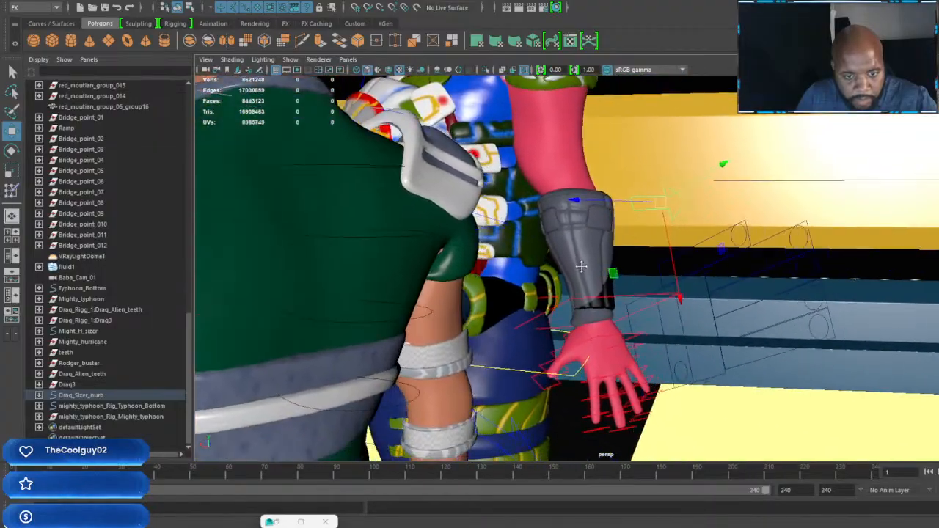
scroll(580, 301, up, 4)
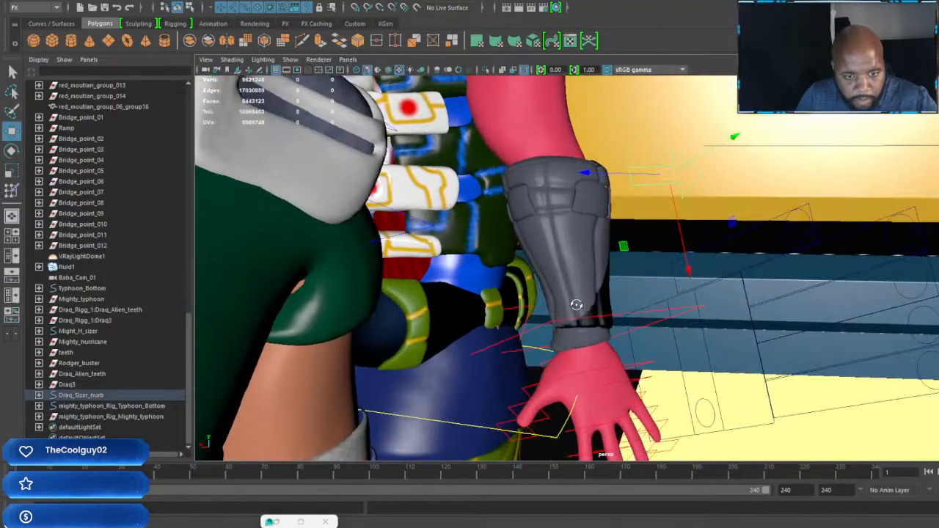
click(586, 259)
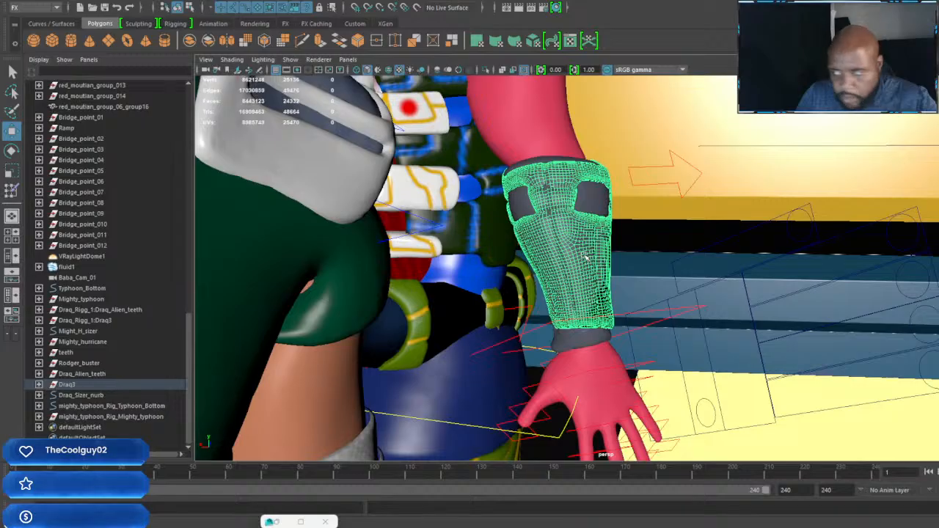
click(622, 315)
scroll(620, 315, down, 3)
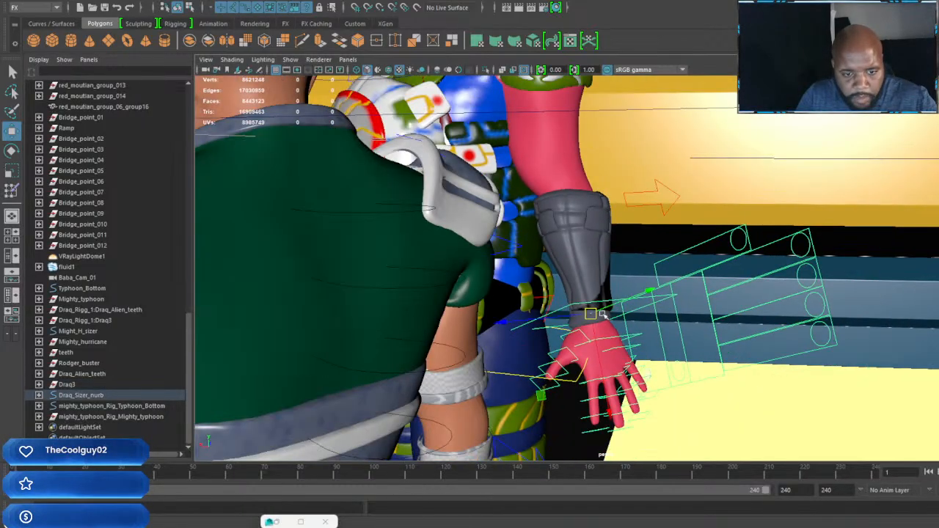
alt+drag(621, 315, 638, 323)
scroll(659, 312, down, 3)
Step: Curl the fingers and thumb of Draq's left hand by moving their individual finger controls
click(767, 272)
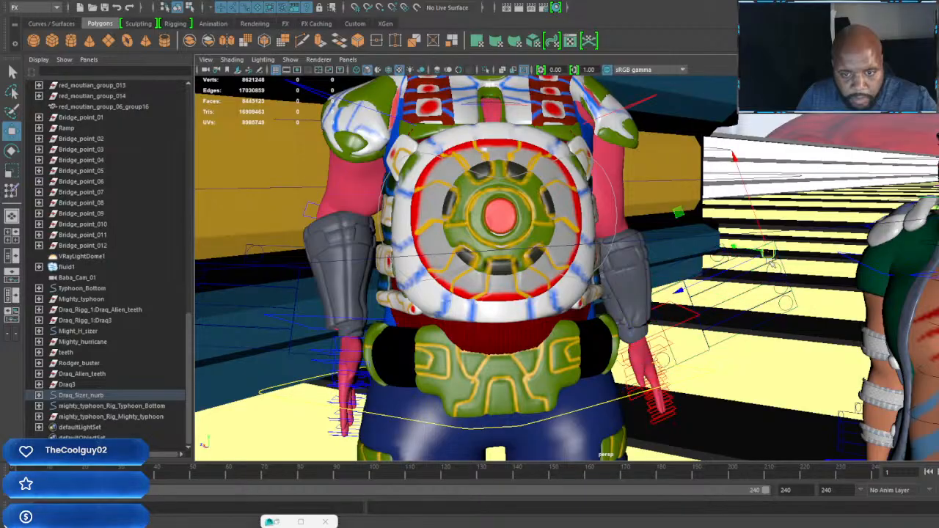
mouse_move(769, 273)
mouse_down()
mouse_move(785, 314)
mouse_move(777, 323)
mouse_up()
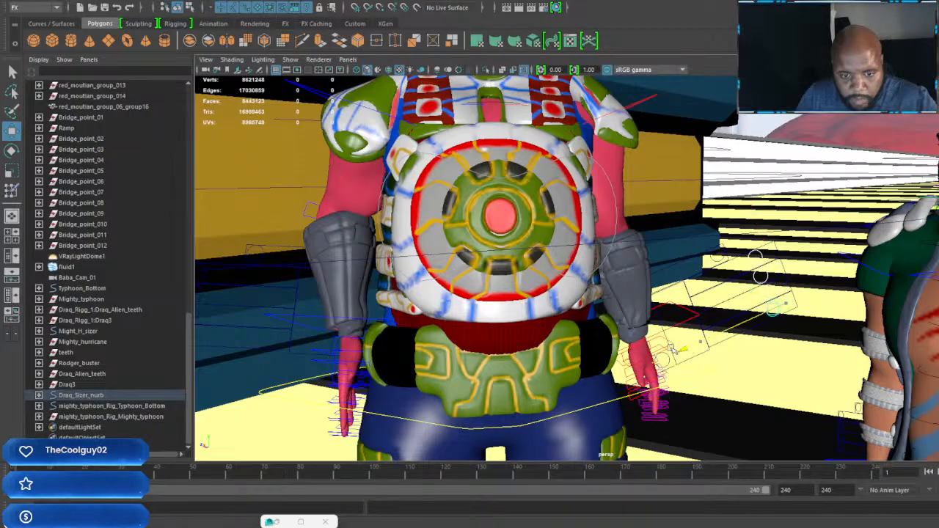
drag(672, 348, 648, 355)
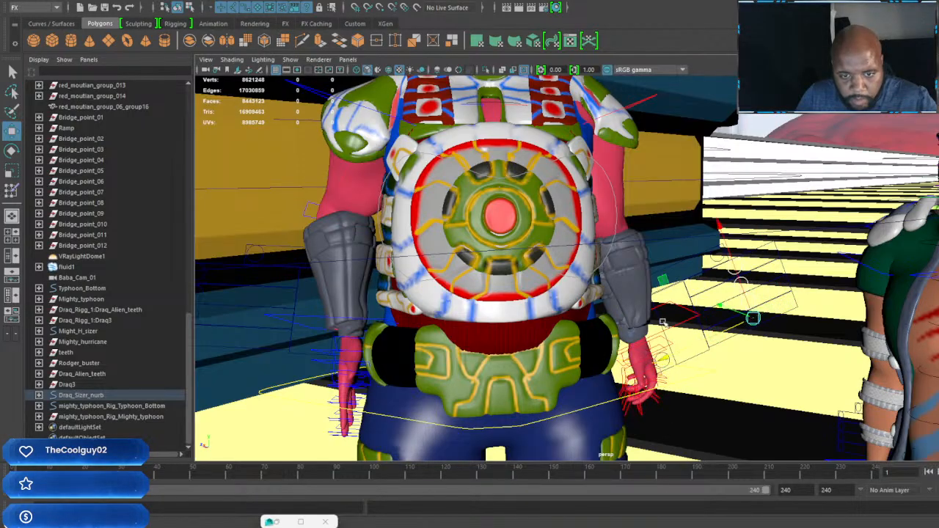
click(715, 259)
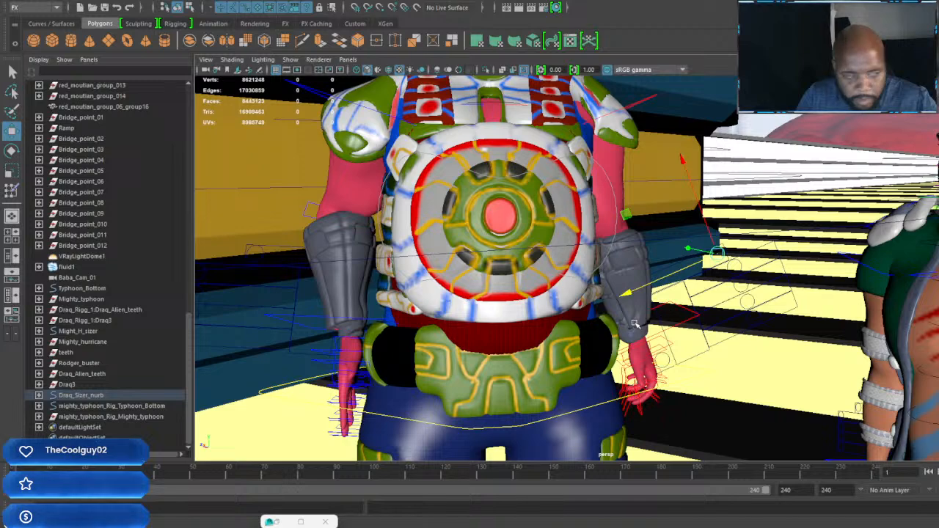
drag(629, 293, 586, 313)
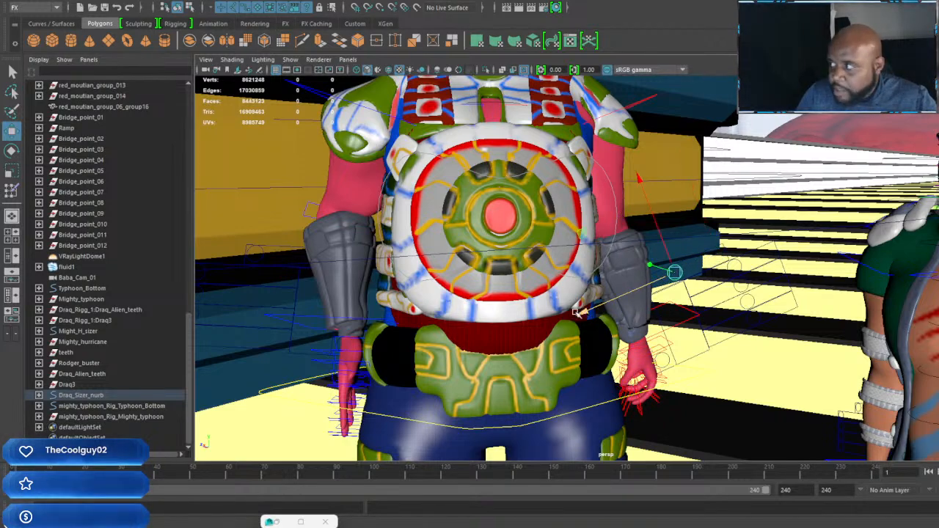
alt+middle_drag(579, 311, 650, 304)
alt+right_drag(650, 303, 605, 298)
alt+drag(604, 298, 632, 301)
alt+right_drag(633, 301, 622, 321)
Step: Rotate Draq's right hand control at the wrist so the hand turns and angles beside the hip
alt+drag(621, 321, 518, 308)
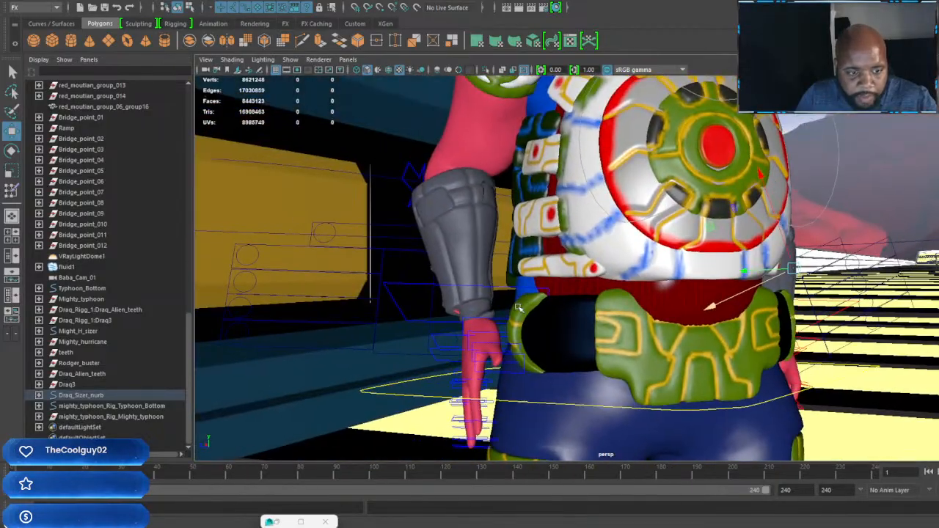
click(505, 290)
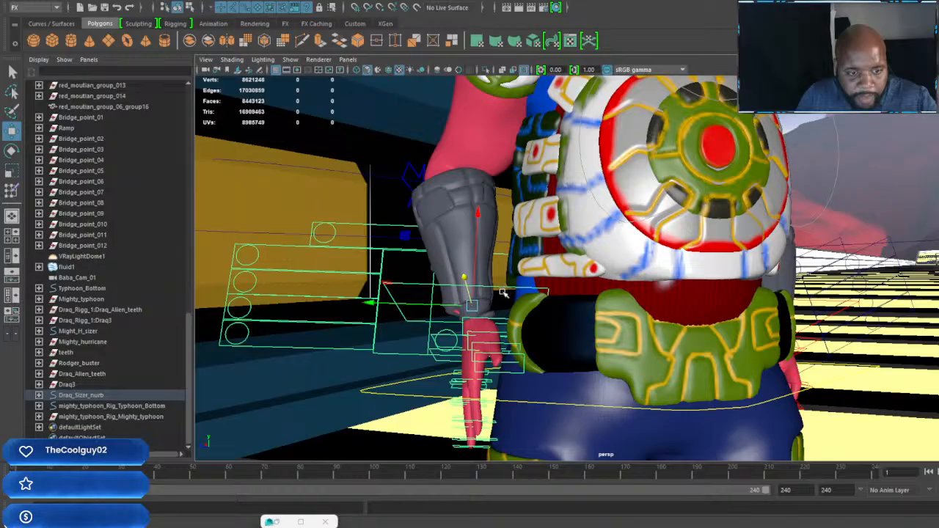
key(e)
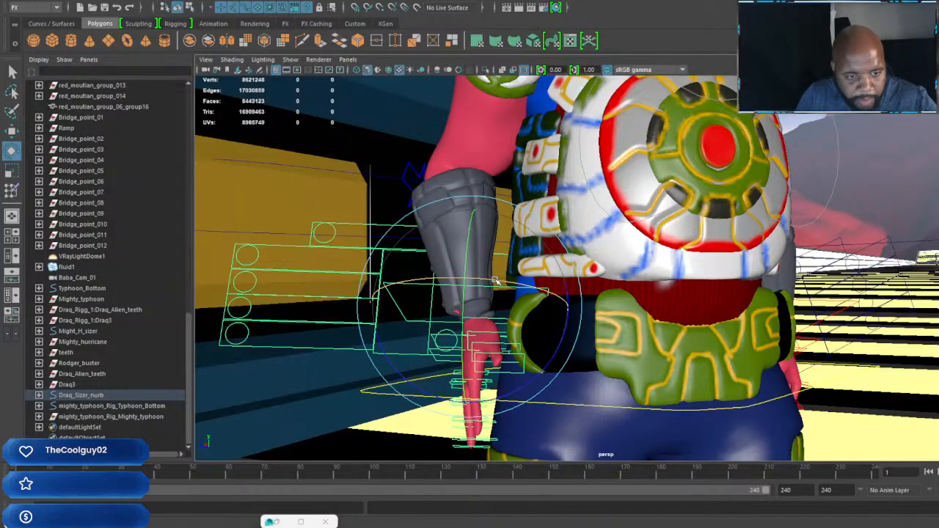
drag(503, 299, 518, 280)
drag(497, 309, 499, 286)
alt+middle_drag(513, 296, 589, 289)
scroll(588, 289, up, 3)
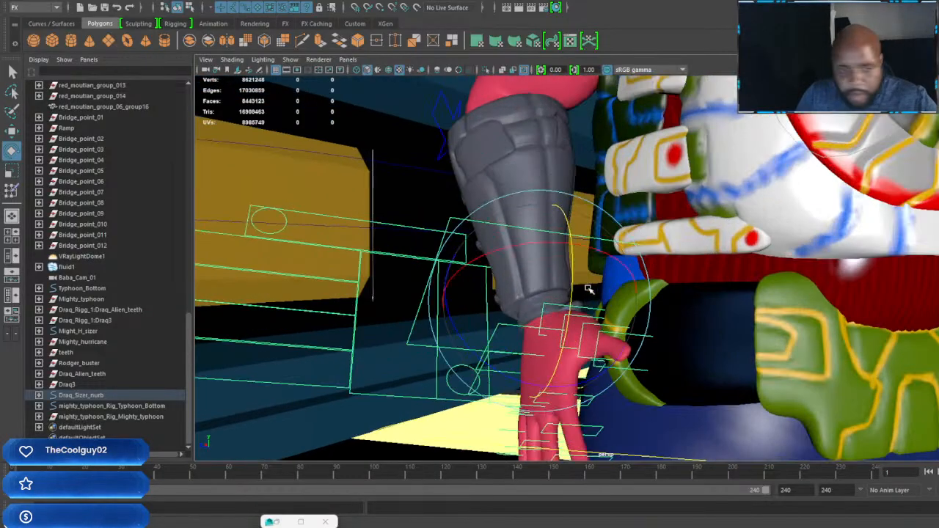
alt+drag(588, 289, 620, 291)
drag(550, 356, 563, 366)
drag(659, 257, 747, 286)
scroll(666, 257, down, 5)
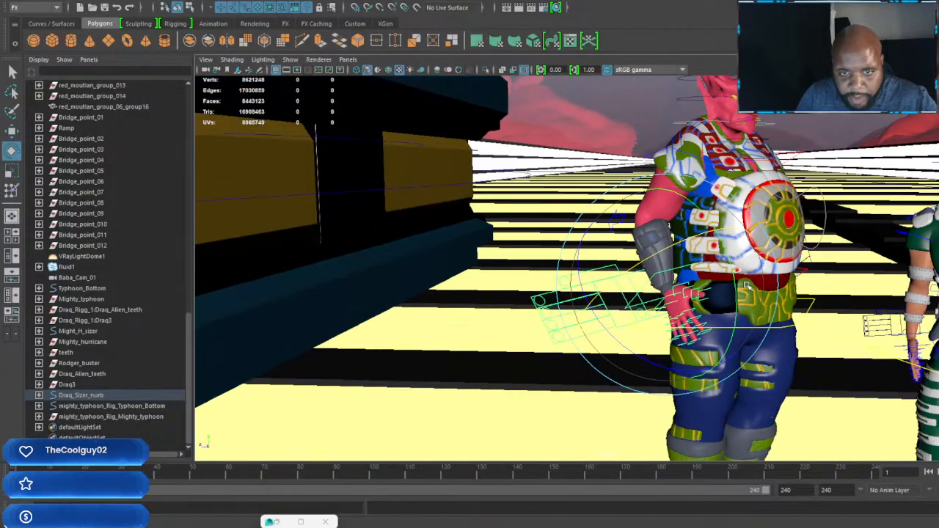
Step: Select the finger curl controls beside Draq's right hand and activate the Move tool
scroll(675, 274, up, 3)
alt+drag(612, 279, 514, 309)
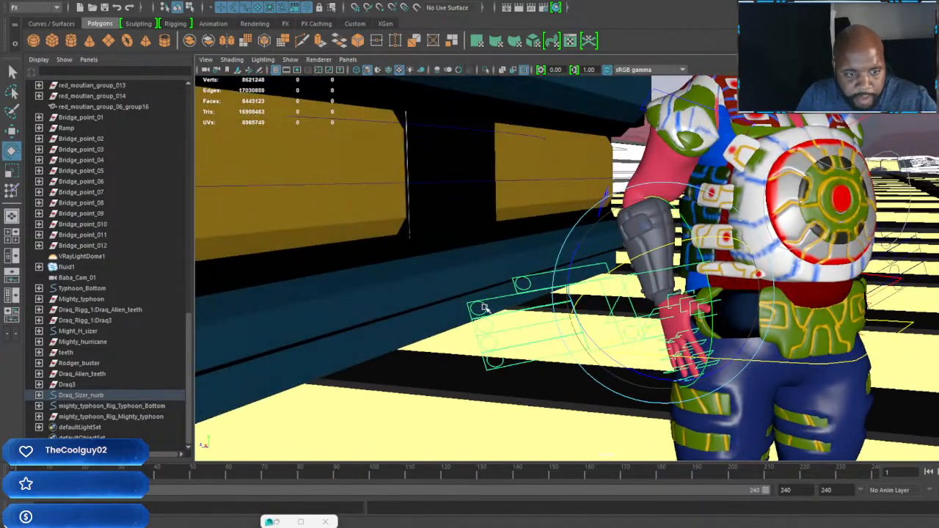
click(496, 326)
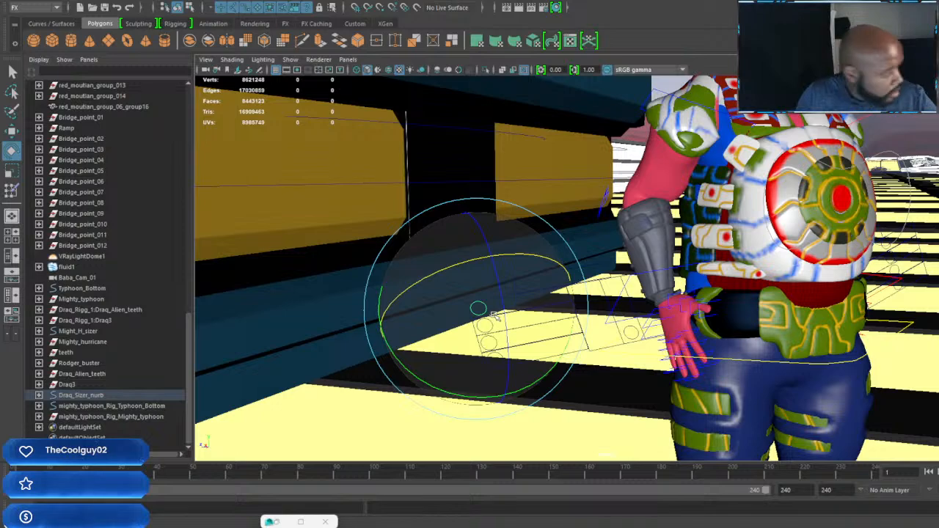
key(w)
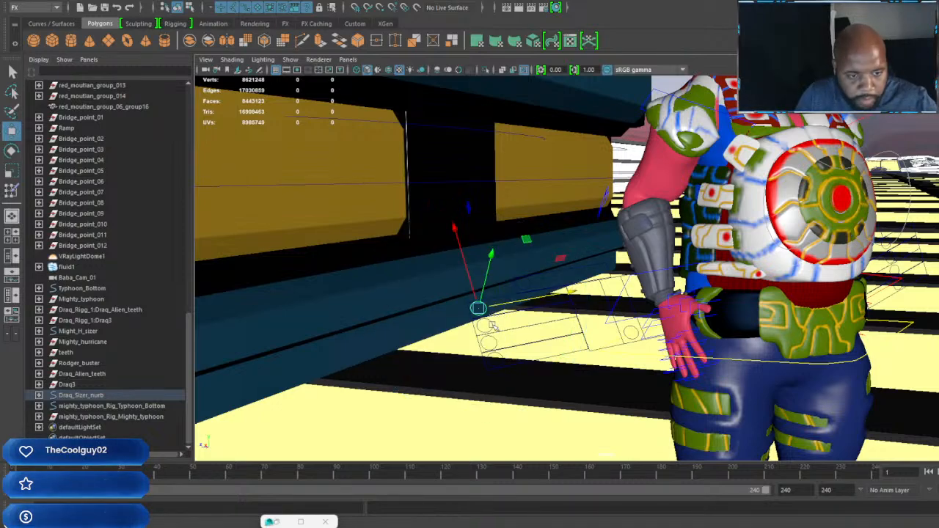
click(502, 358)
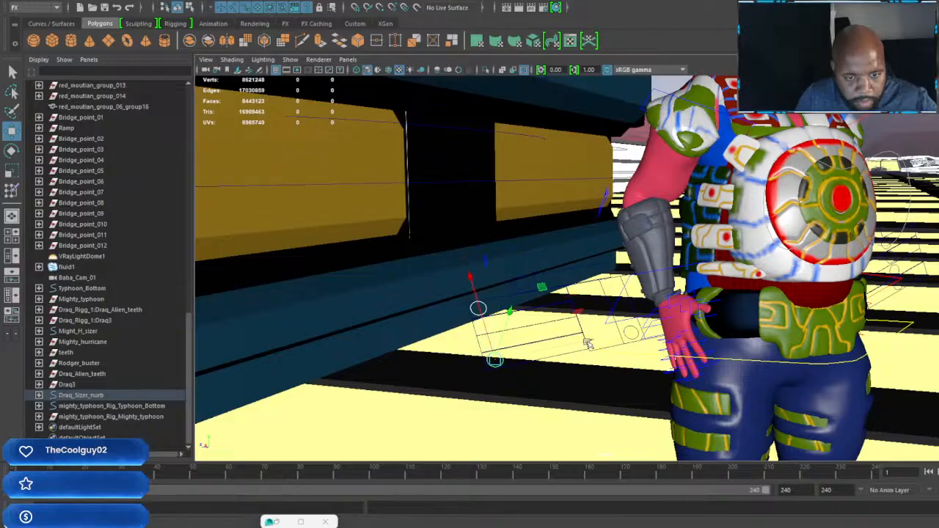
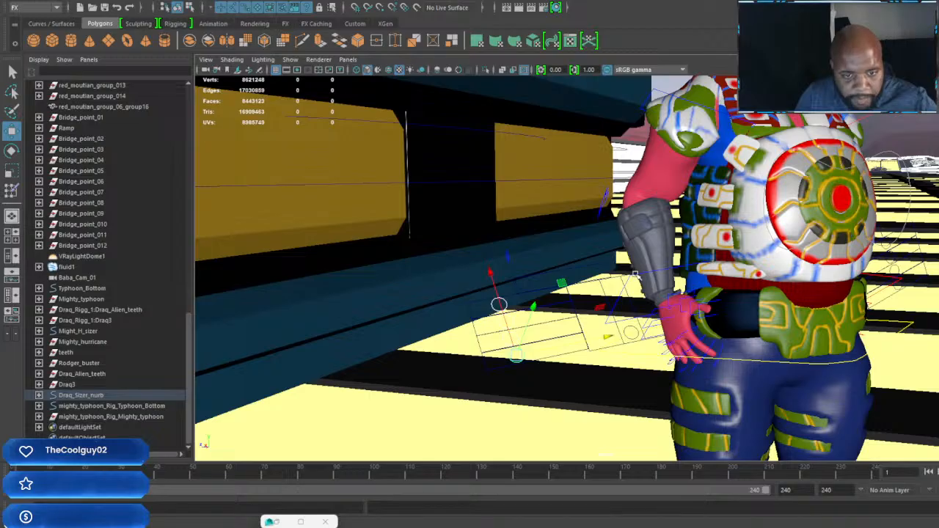
Step: Raise the armored alien's right hand control slightly so the hand sits beside its hip
click(716, 310)
alt+drag(717, 310, 678, 311)
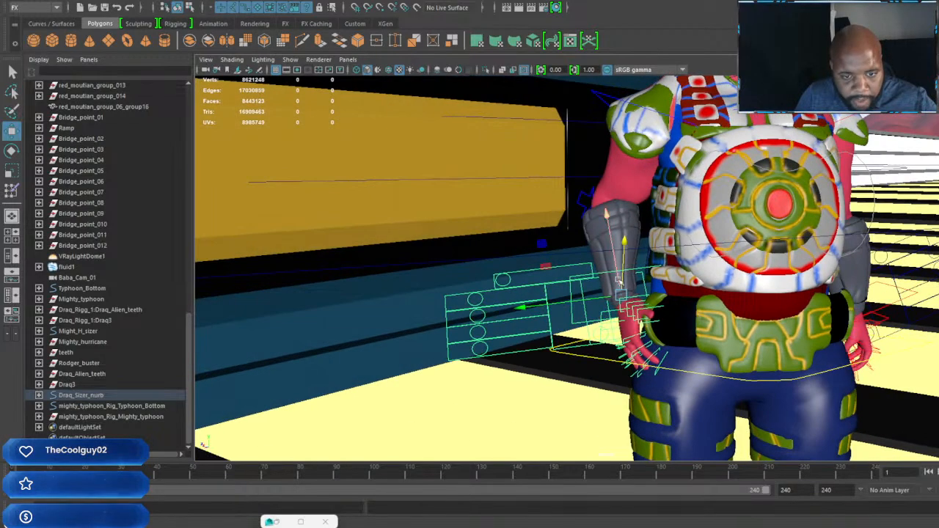
click(624, 286)
drag(625, 286, 625, 272)
Step: Rotate the alien's neck control to tilt its head downward
alt+drag(729, 279, 598, 217)
key(e)
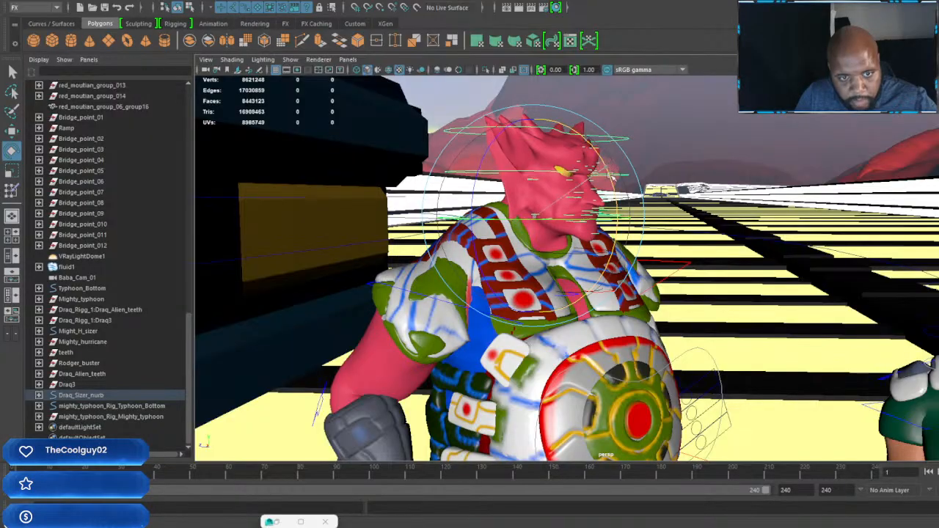
drag(610, 177, 603, 192)
scroll(660, 264, down, 3)
alt+drag(702, 284, 469, 200)
scroll(618, 251, up, 3)
scroll(628, 252, up, 2)
scroll(480, 210, down, 3)
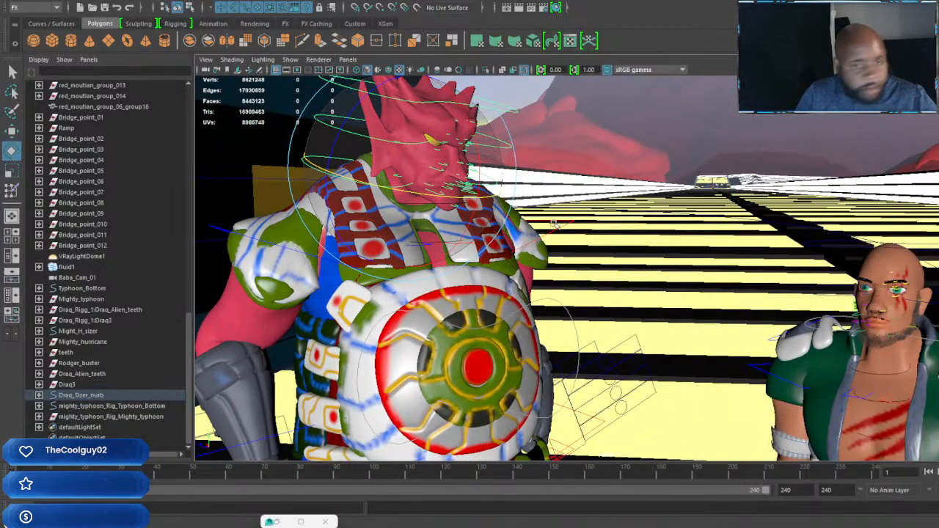
Step: Move the alien's right foot control sideways, away from the left foot, to widen its stance
scroll(704, 334, down, 3)
alt+middle_drag(713, 344, 614, 201)
scroll(642, 253, down, 2)
alt+drag(658, 268, 687, 276)
alt+middle_drag(637, 323, 694, 176)
scroll(694, 176, up, 2)
alt+drag(596, 292, 574, 334)
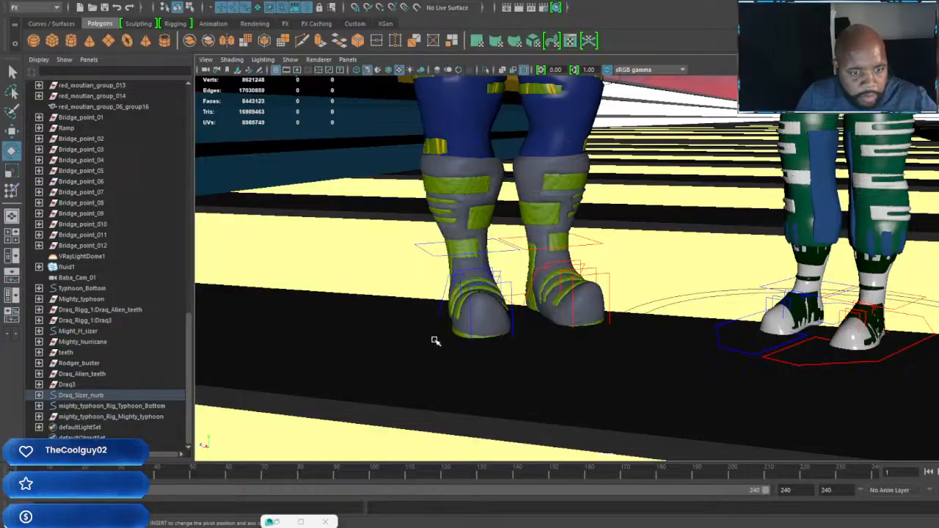
click(484, 336)
key(w)
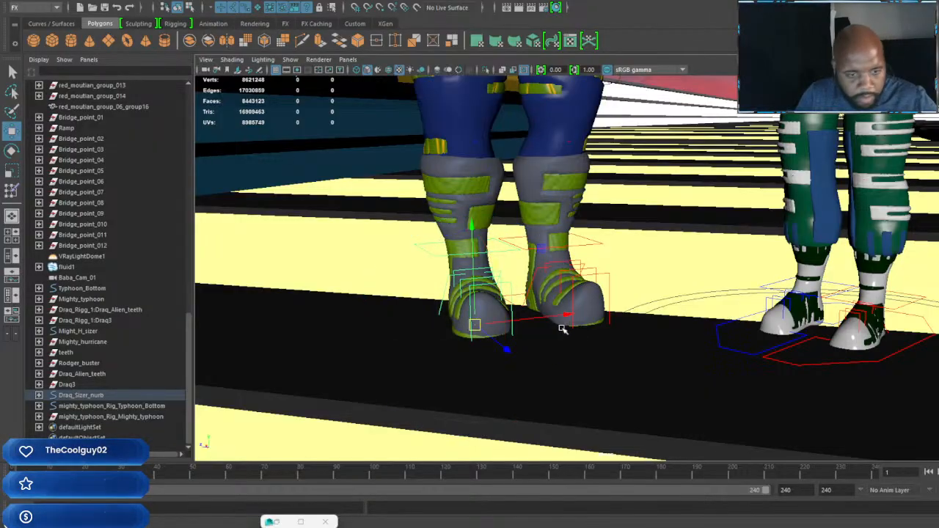
drag(509, 349, 531, 320)
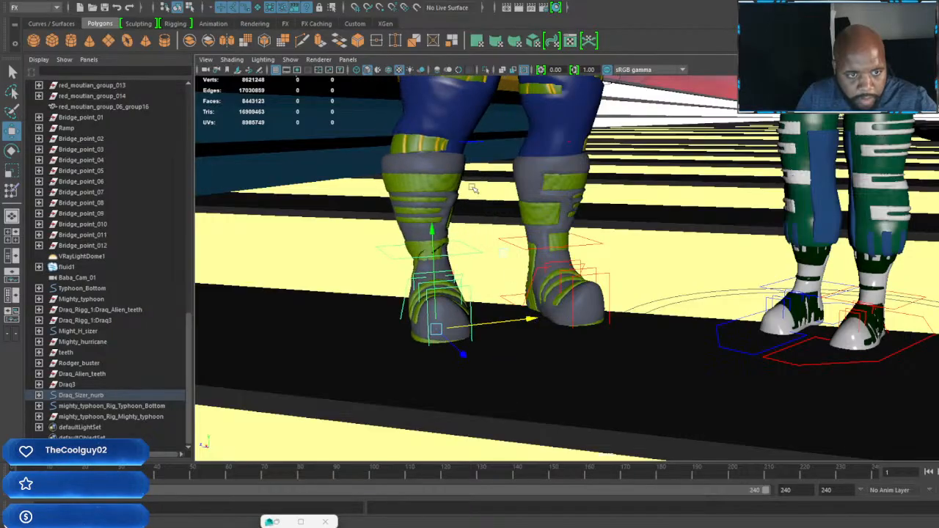
Step: Adjust the alien's knee controls and reposition its left foot control to balance the wider stance
click(476, 143)
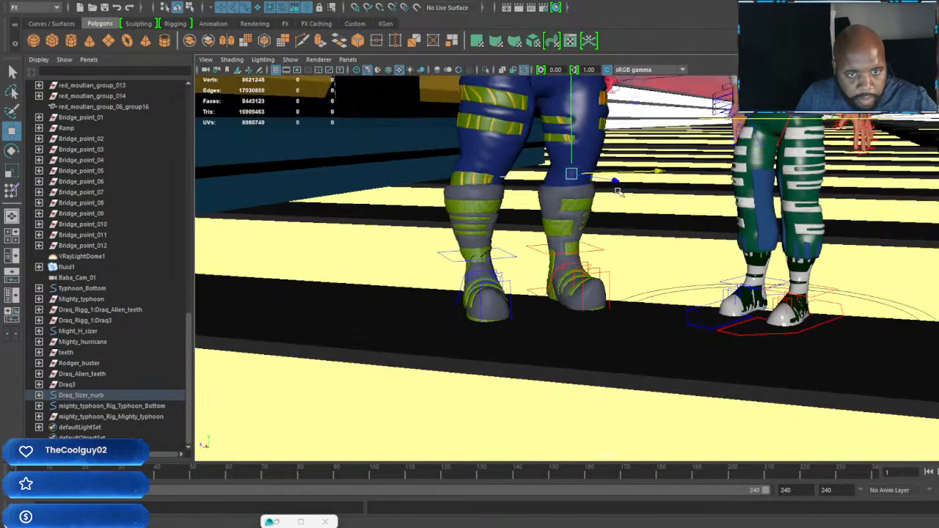
alt+drag(609, 187, 714, 221)
alt+drag(637, 311, 536, 317)
click(579, 338)
click(555, 342)
mouse_move(614, 303)
mouse_down()
mouse_move(640, 296)
mouse_move(620, 303)
mouse_up()
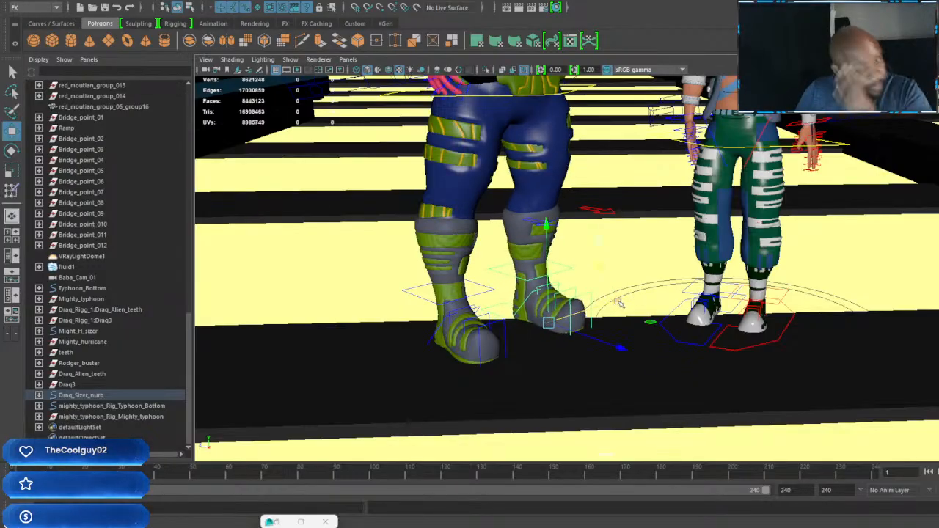
Step: Lower the alien's hip control slightly so its body settles into the widened stance
alt+middle_drag(570, 232, 565, 356)
scroll(565, 356, up, 2)
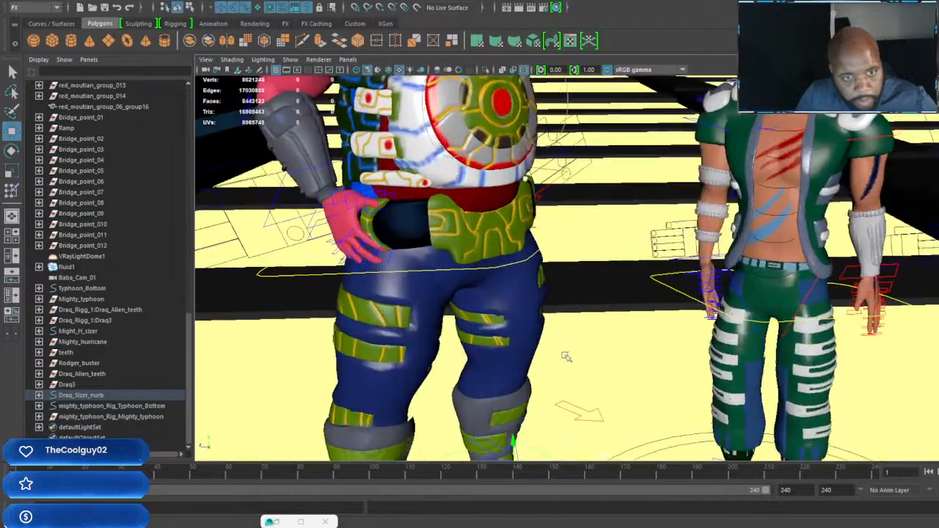
alt+drag(565, 357, 562, 285)
alt+middle_drag(562, 284, 571, 308)
scroll(572, 289, up, 2)
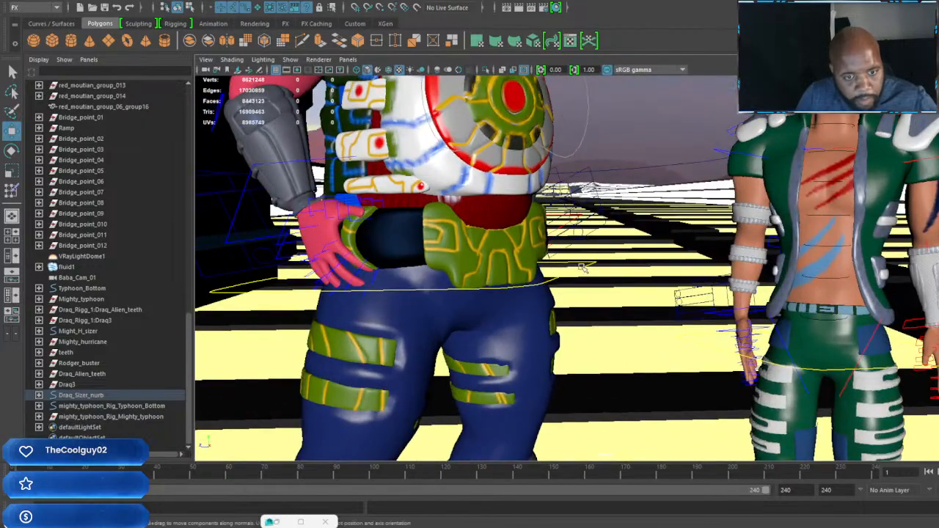
click(581, 266)
drag(433, 179, 435, 184)
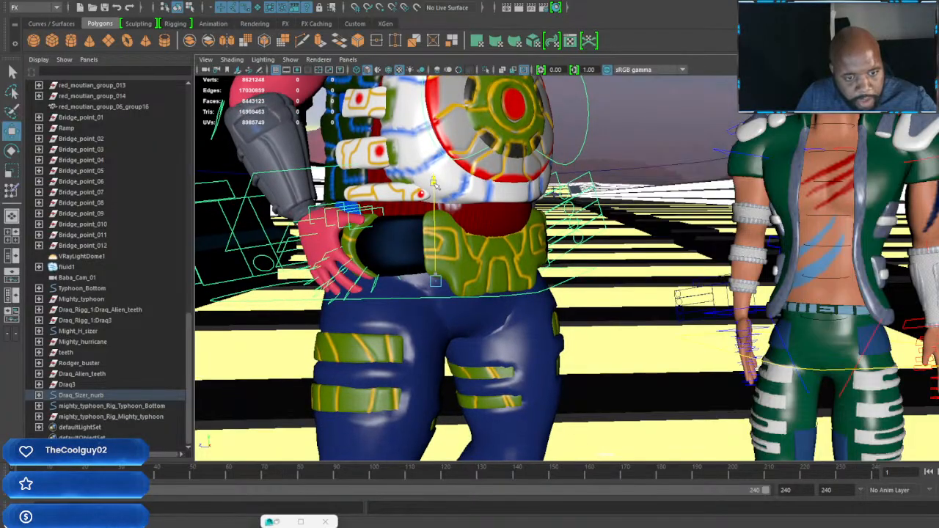
scroll(471, 198, down, 5)
scroll(506, 216, up, 3)
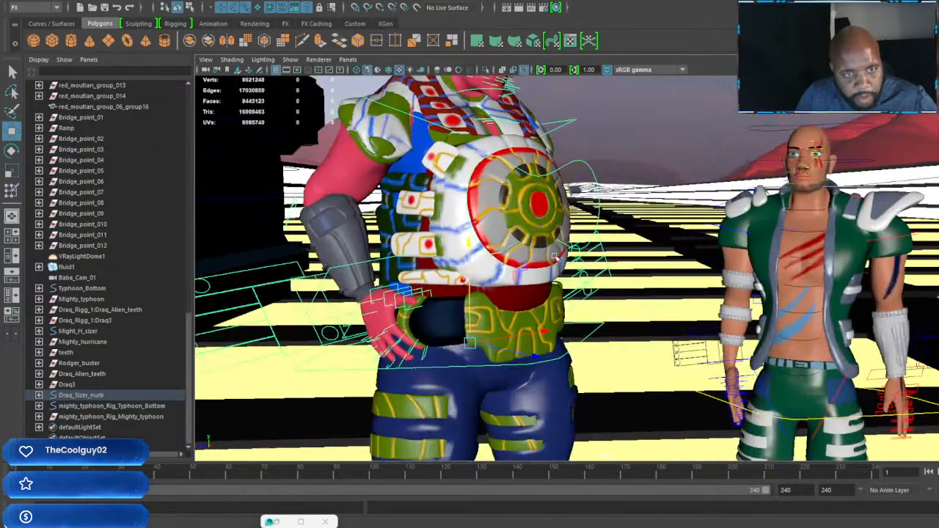
alt+middle_drag(546, 234, 587, 353)
scroll(589, 353, up, 2)
alt+drag(598, 296, 575, 294)
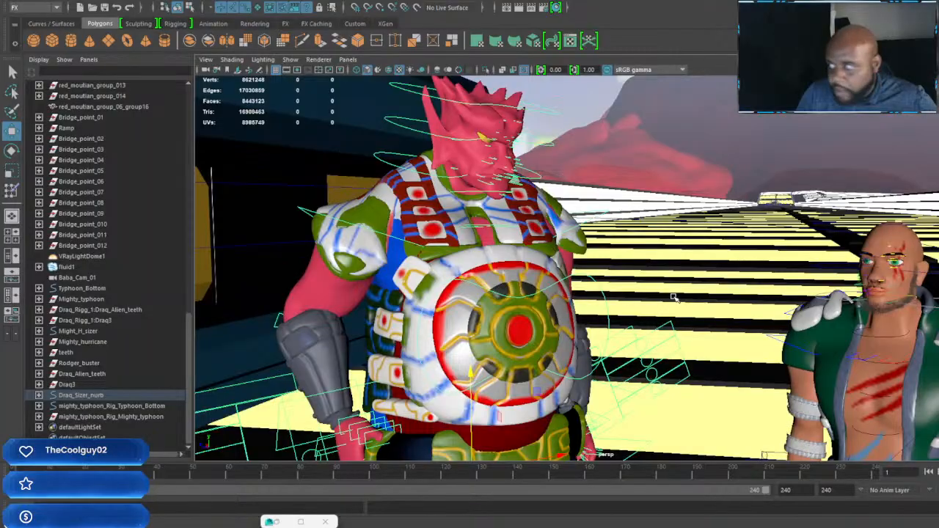
scroll(727, 299, down, 5)
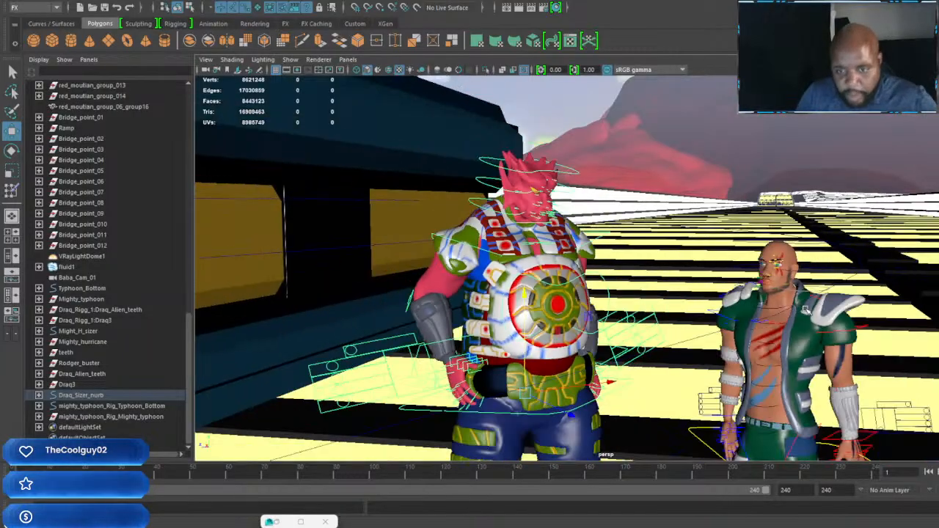
Step: Rotate the green-jacketed character's left eyebrow control so its inner end angles down, and lower it slightly
alt+middle_drag(727, 298, 605, 242)
scroll(631, 249, up, 4)
alt+drag(671, 260, 764, 274)
scroll(764, 272, up, 4)
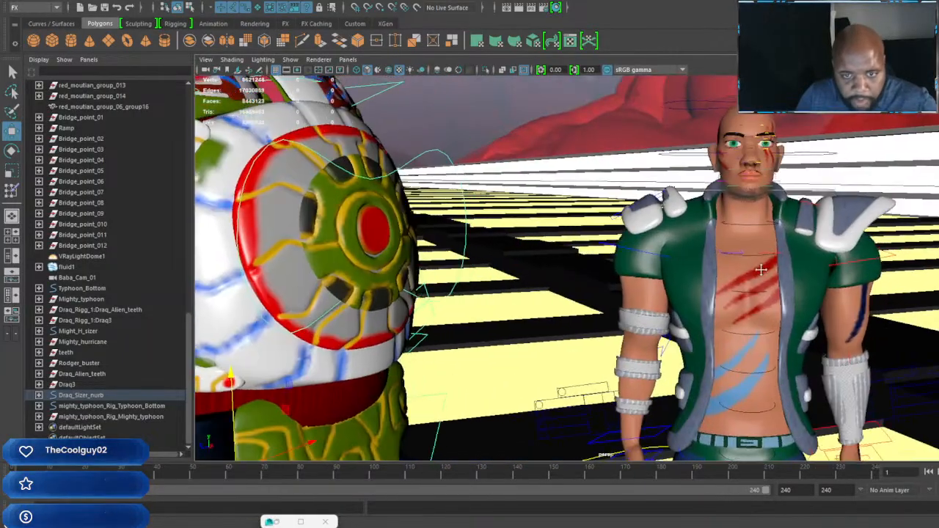
alt+middle_drag(763, 269, 719, 314)
alt+drag(717, 301, 654, 277)
scroll(654, 277, up, 3)
alt+middle_drag(655, 277, 690, 307)
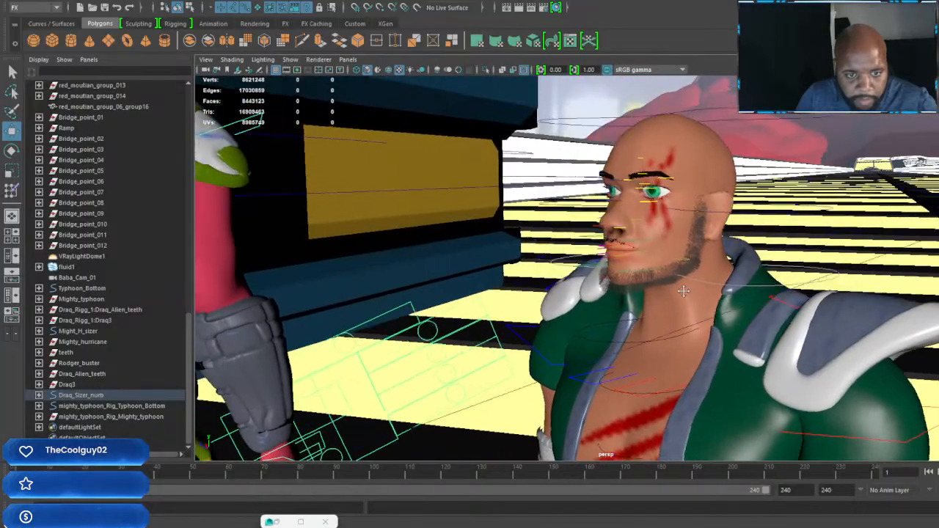
scroll(696, 311, up, 1)
alt+drag(680, 232, 739, 231)
alt+middle_drag(734, 201, 665, 217)
scroll(665, 218, up, 3)
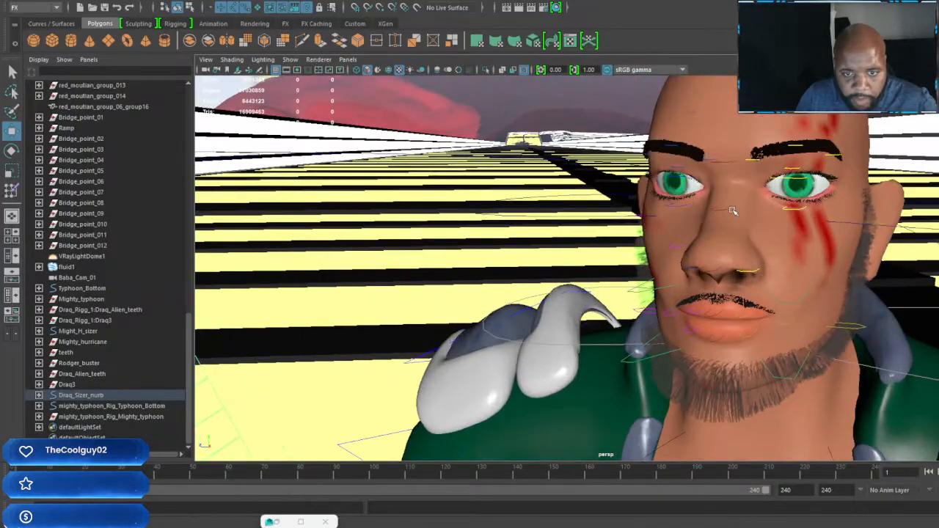
alt+middle_drag(747, 165, 680, 195)
click(680, 199)
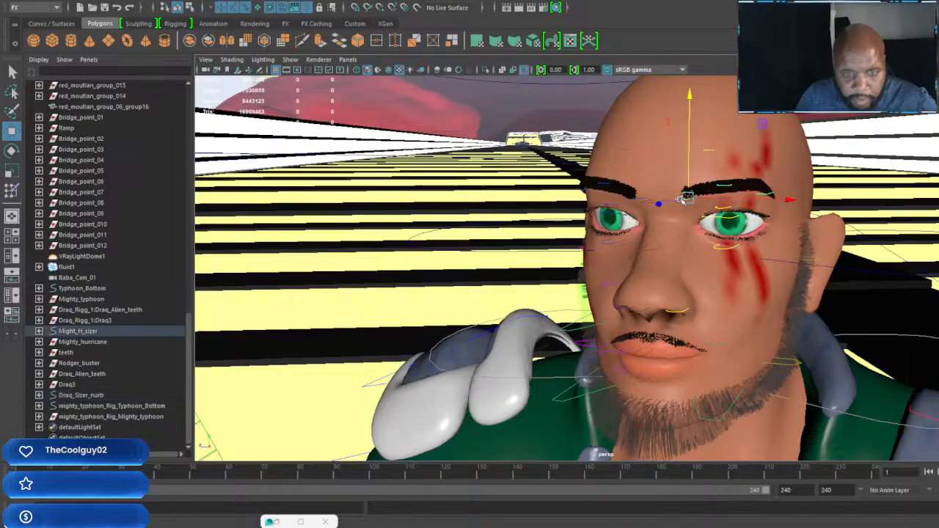
key(e)
drag(759, 134, 747, 118)
key(w)
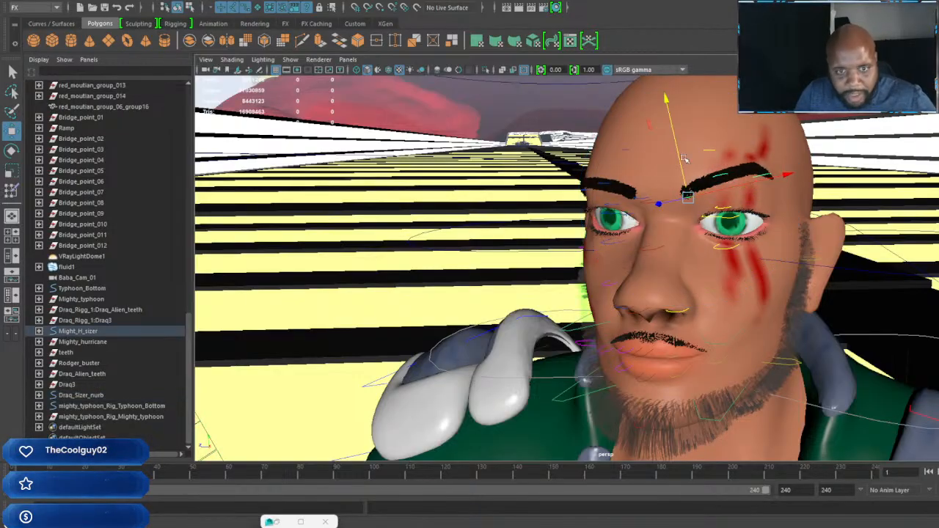
drag(664, 102, 666, 105)
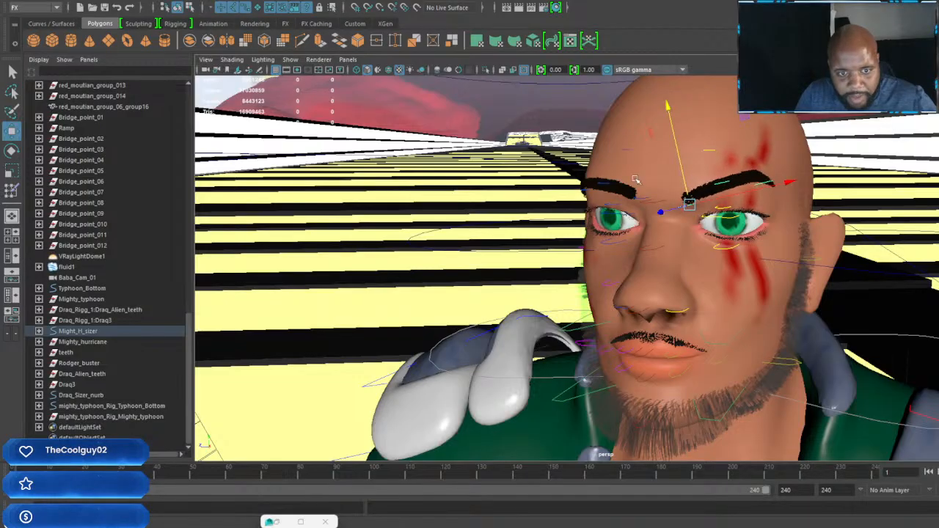
Step: Rotate the right eyebrow control inward and lower it slightly to match the angry left eyebrow
key(e)
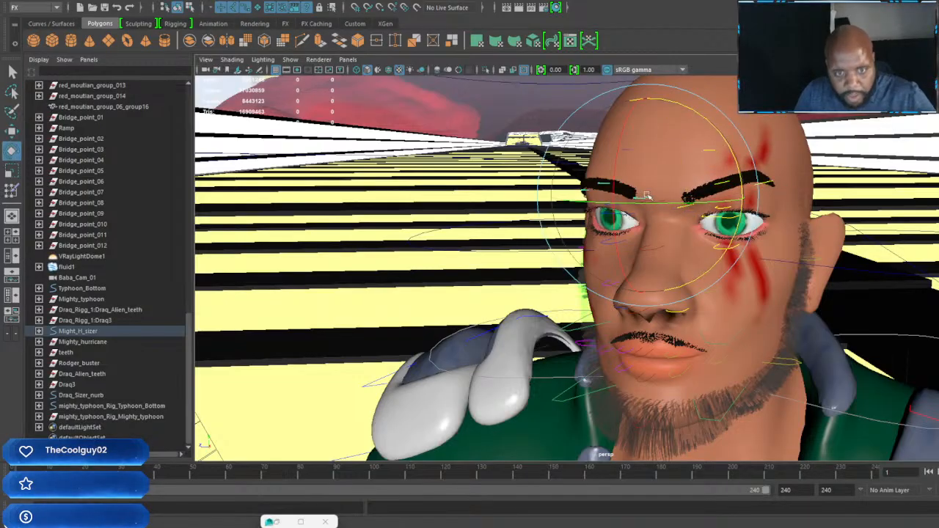
drag(703, 118, 716, 134)
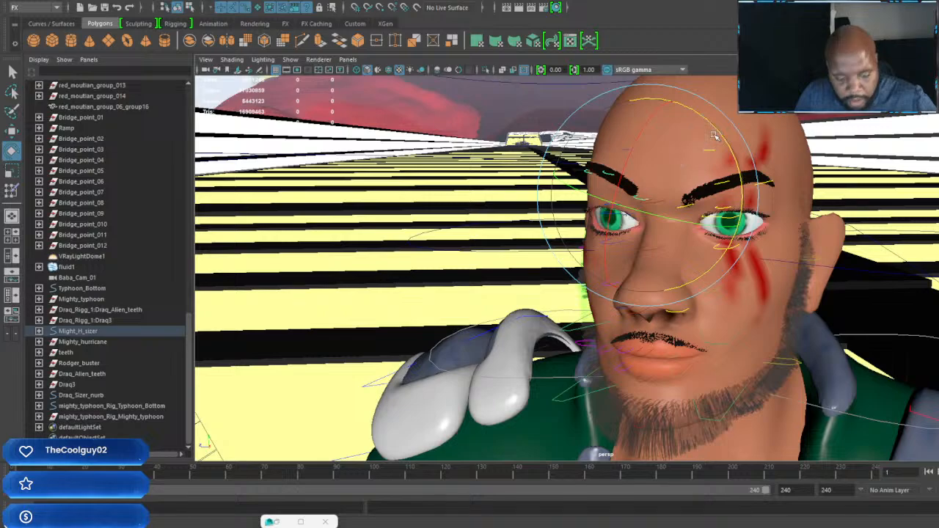
key(w)
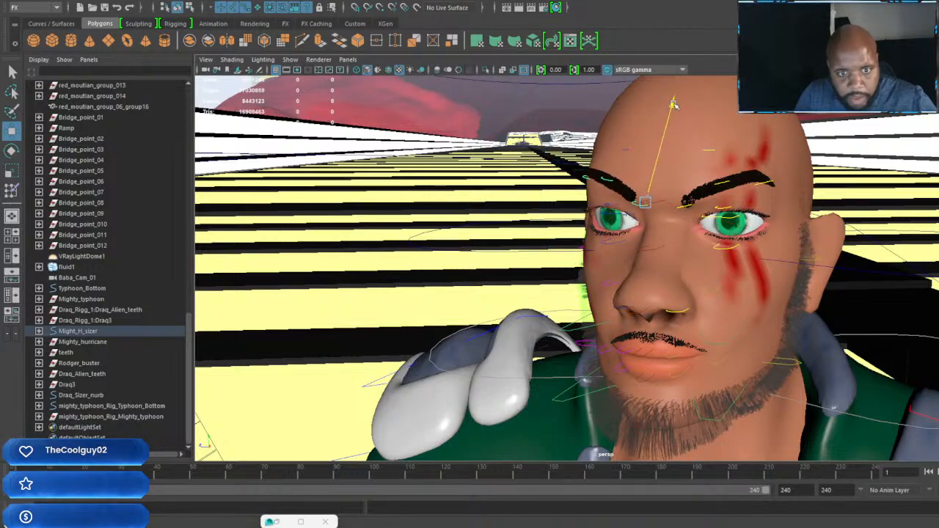
drag(674, 105, 674, 108)
Step: Lower both upper eyelid controls slightly over the green eyes
alt+drag(625, 157, 716, 210)
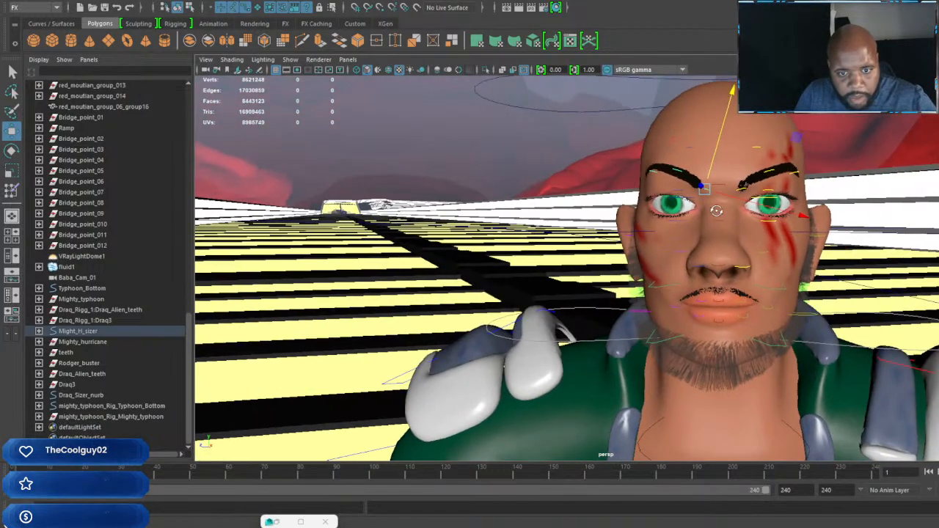
alt+middle_drag(716, 210, 663, 230)
alt+right_drag(663, 230, 698, 216)
alt+middle_drag(698, 216, 623, 247)
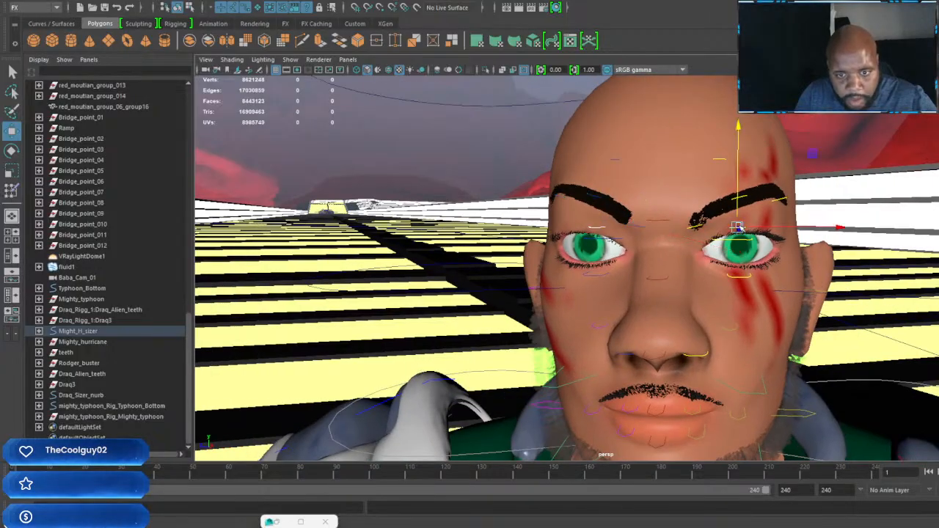
drag(739, 126, 740, 133)
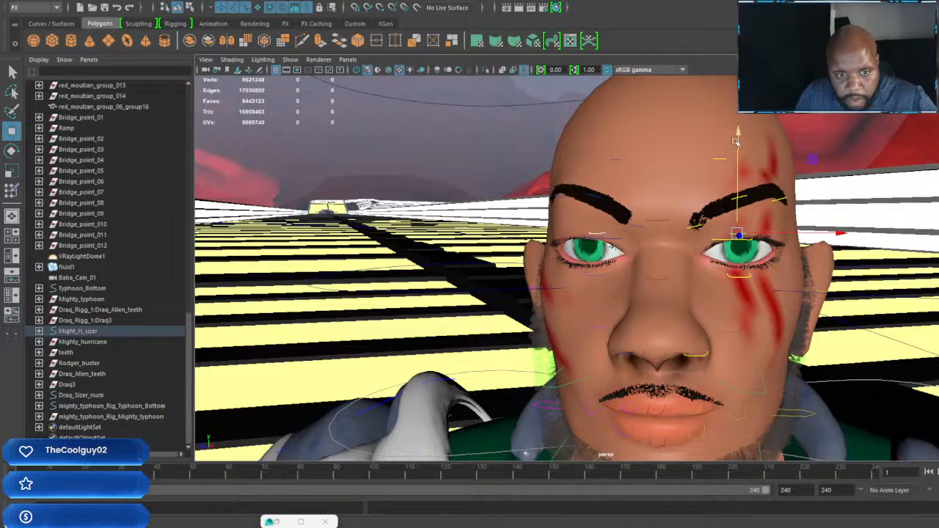
Step: Select both lower eyelid controls together and adjust their height beneath the eyes
click(597, 276)
shift+click(739, 277)
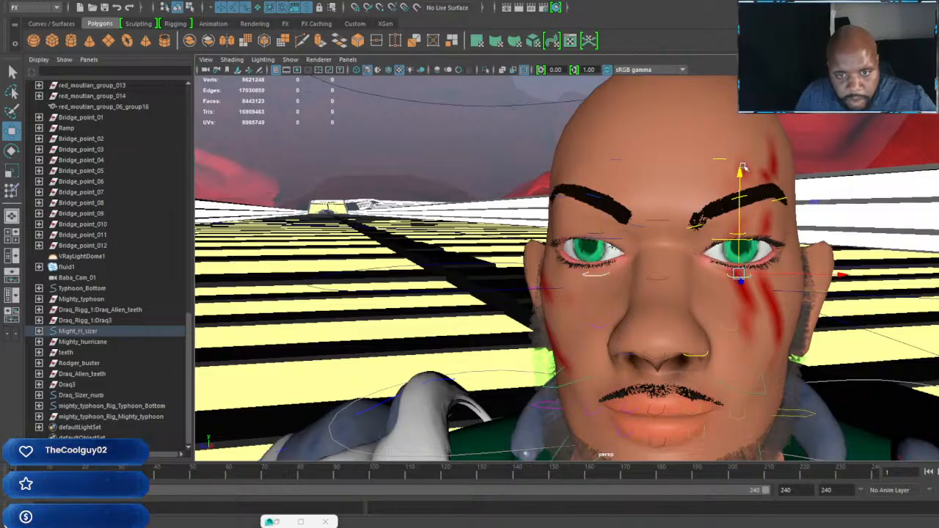
drag(740, 172, 695, 290)
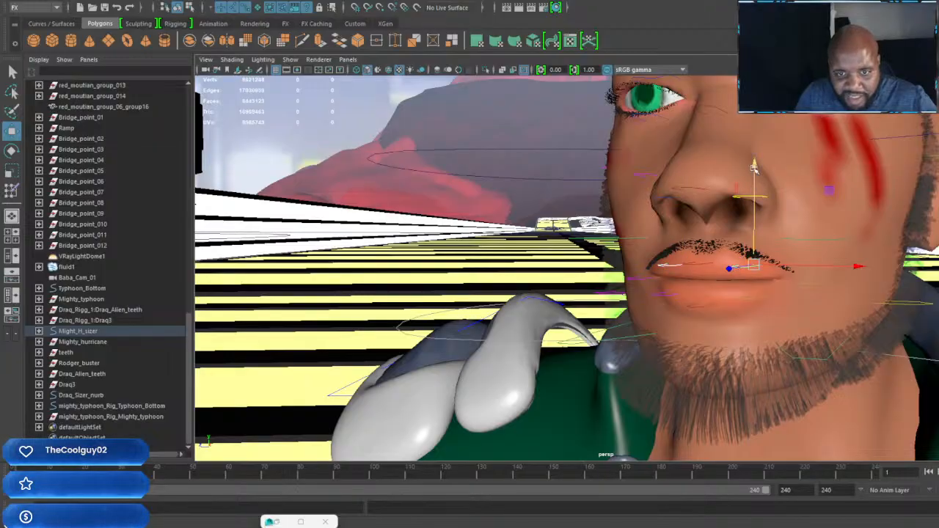
Step: Raise the two side controls and the center control of the upper lip to bare the upper teeth
drag(753, 168, 754, 159)
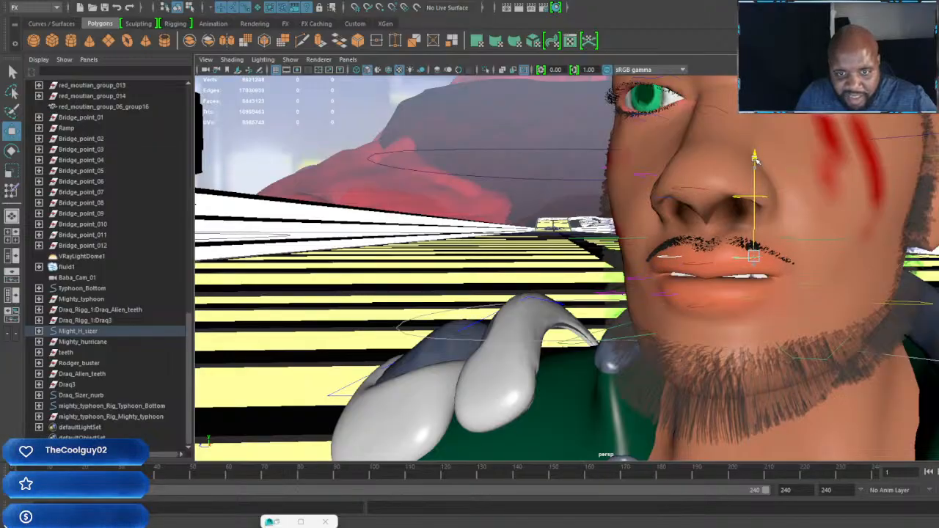
click(694, 266)
drag(707, 159, 708, 149)
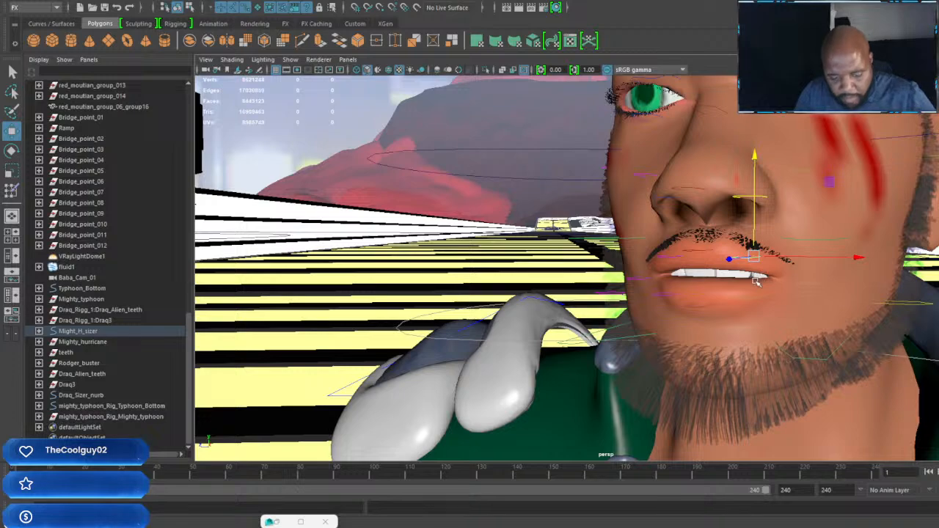
Step: Rotate the left upper lip control to slant that side of the mouth, and lower the right upper lip control slightly
key(e)
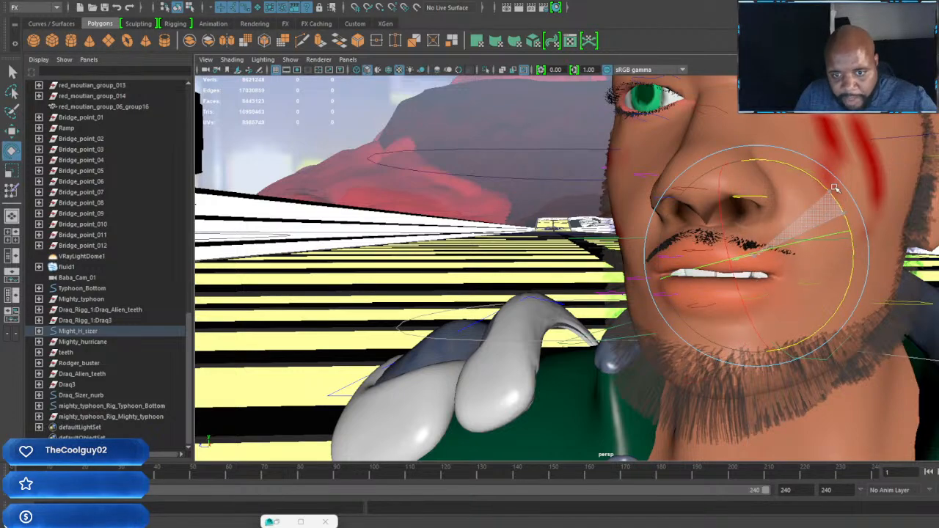
key(w)
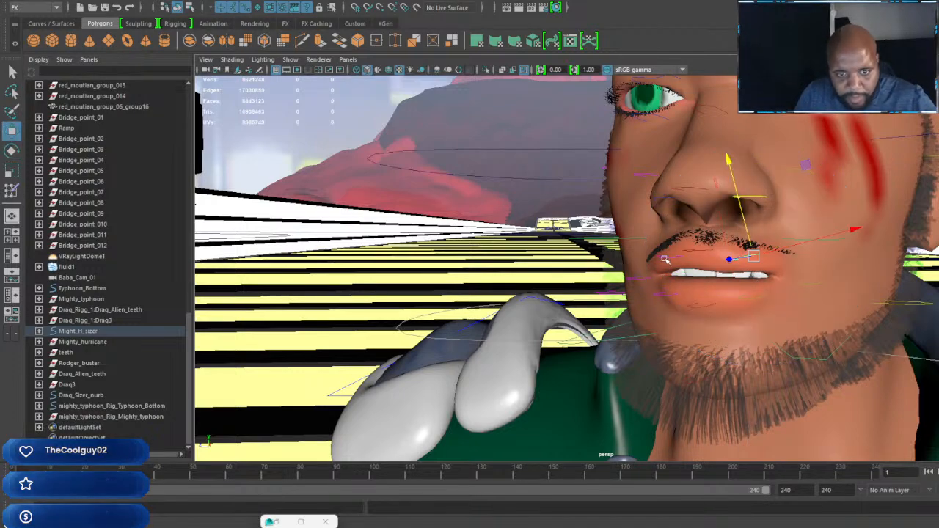
click(664, 259)
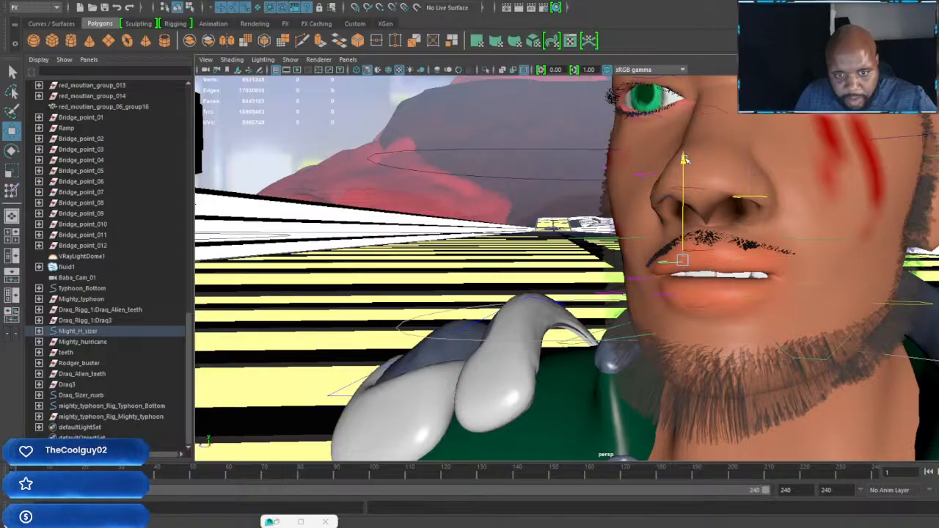
alt+middle_drag(760, 234, 792, 215)
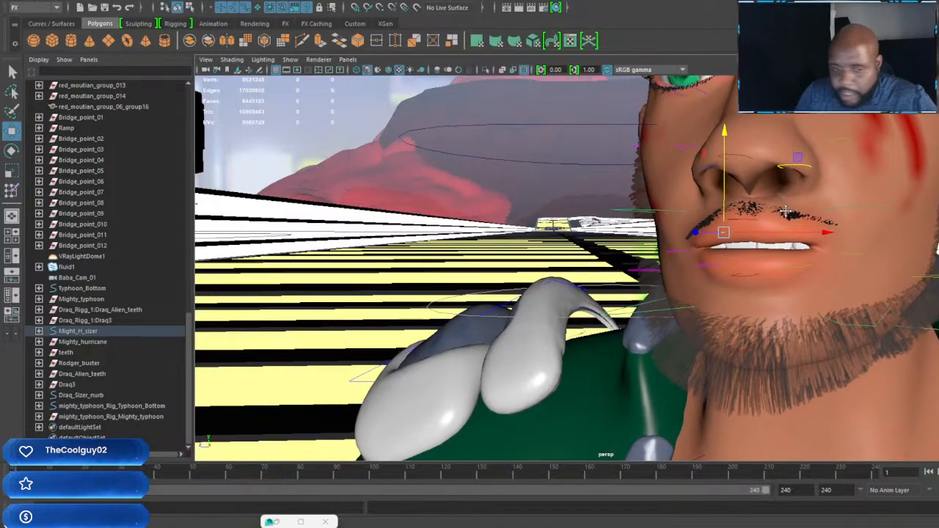
alt+right_drag(790, 227, 869, 259)
alt+middle_drag(868, 258, 828, 278)
alt+right_drag(828, 278, 782, 267)
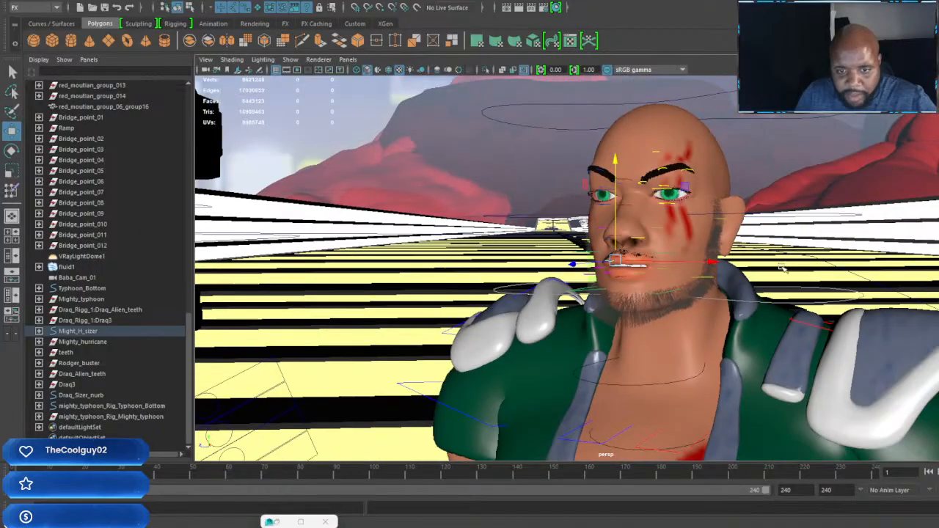
Step: Rotate the left lower lip control to slant it, and shift it slightly inward toward the mouth
alt+drag(782, 267, 683, 274)
alt+middle_drag(683, 274, 701, 273)
alt+right_drag(701, 273, 706, 271)
alt+drag(706, 271, 738, 272)
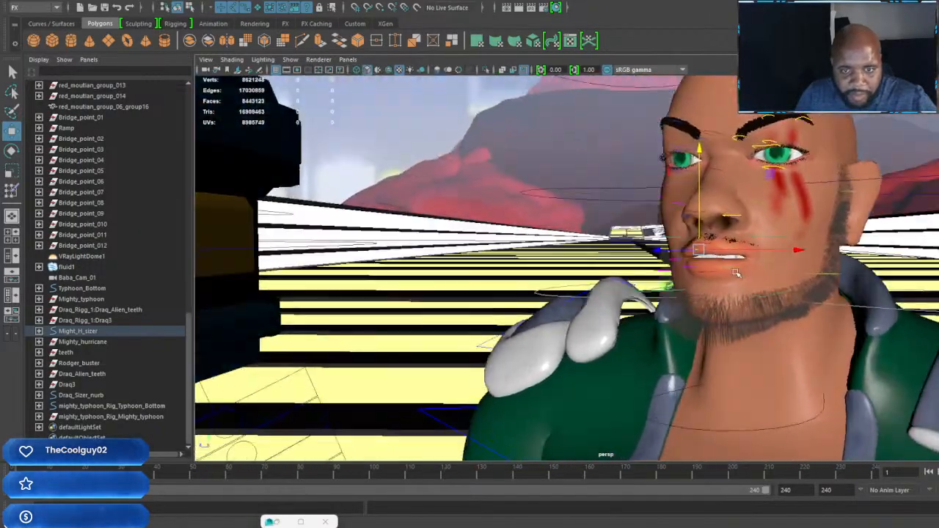
alt+right_drag(738, 273, 801, 275)
alt+middle_drag(801, 275, 735, 304)
click(702, 344)
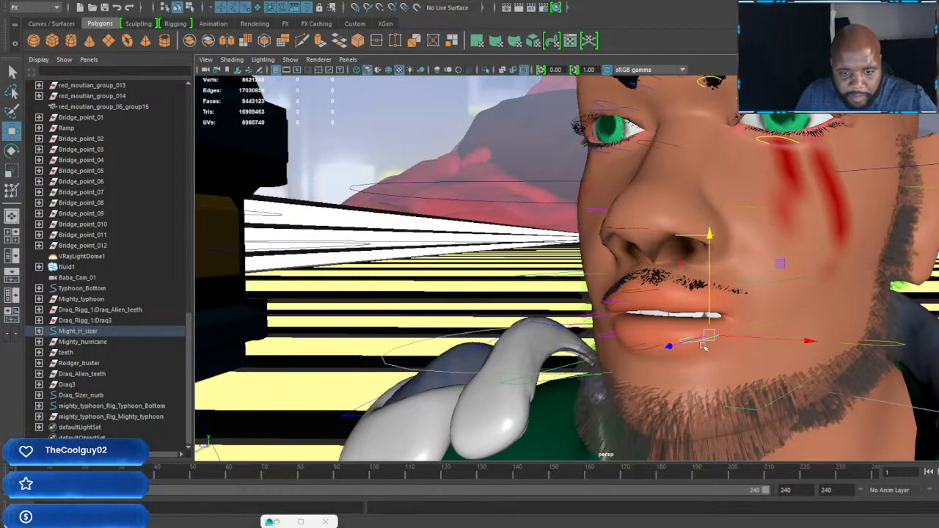
key(e)
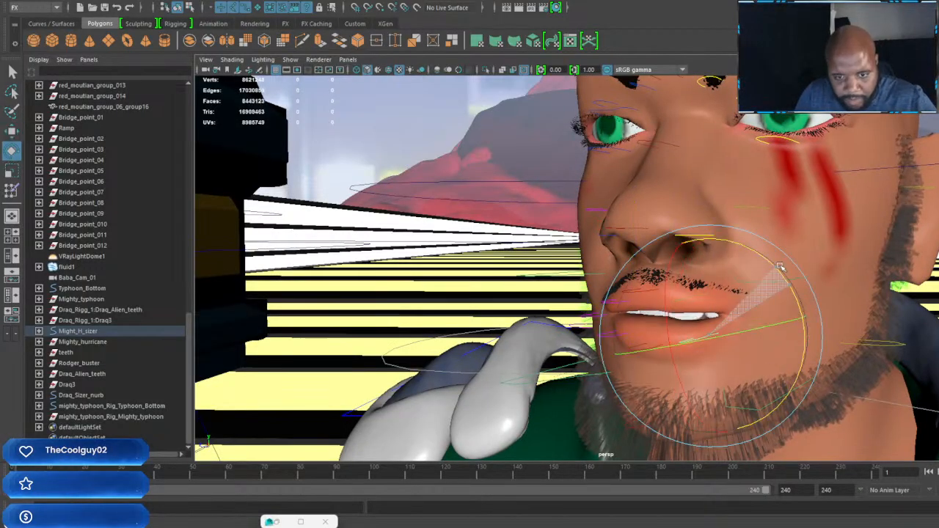
drag(780, 266, 769, 273)
key(w)
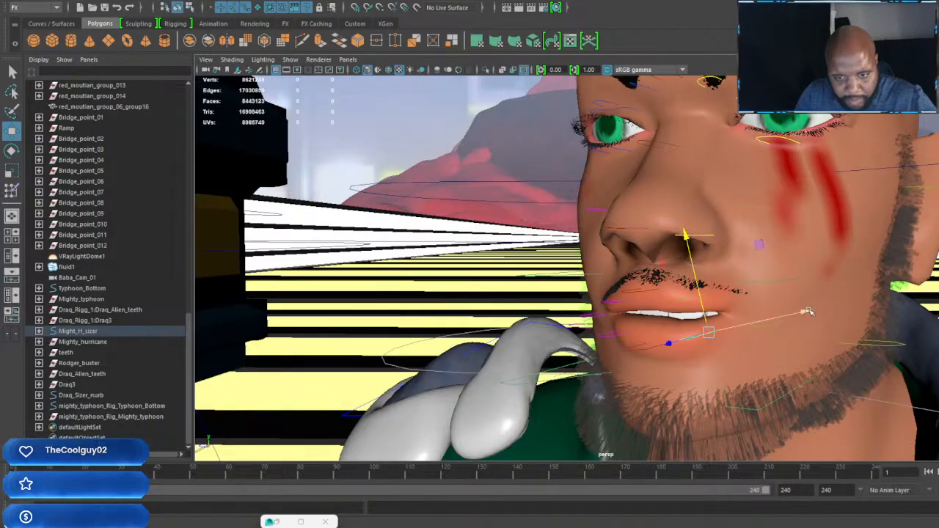
drag(829, 308, 808, 312)
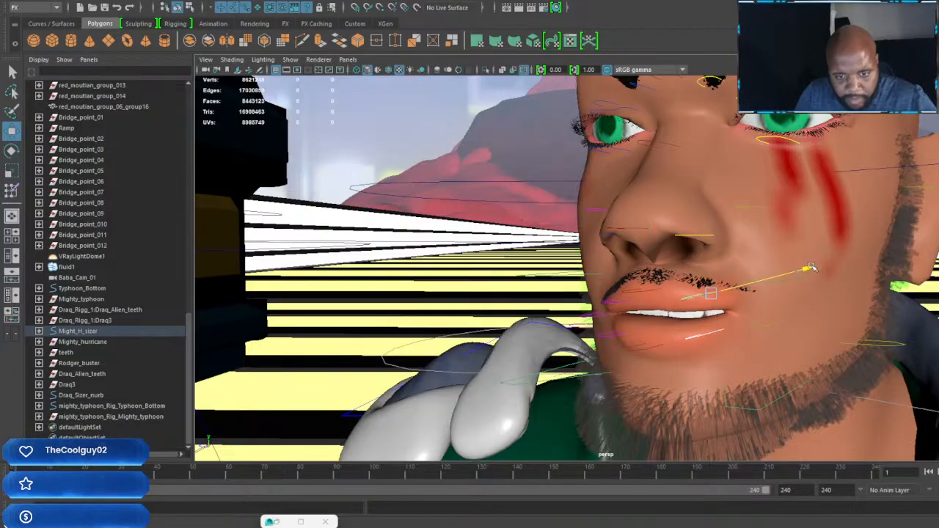
Step: Raise and slightly rotate the left upper lip control to widen the snarl on that side of the mouth
key(e)
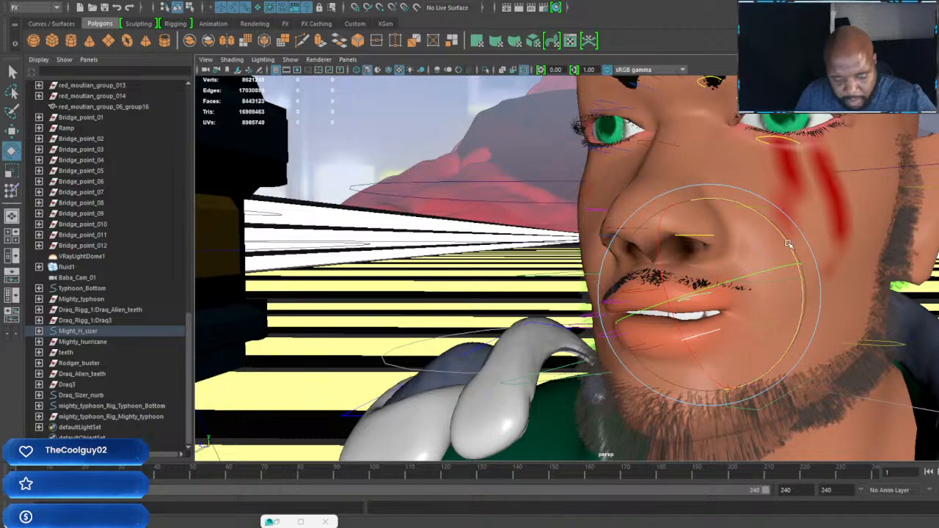
key(w)
drag(679, 201, 677, 194)
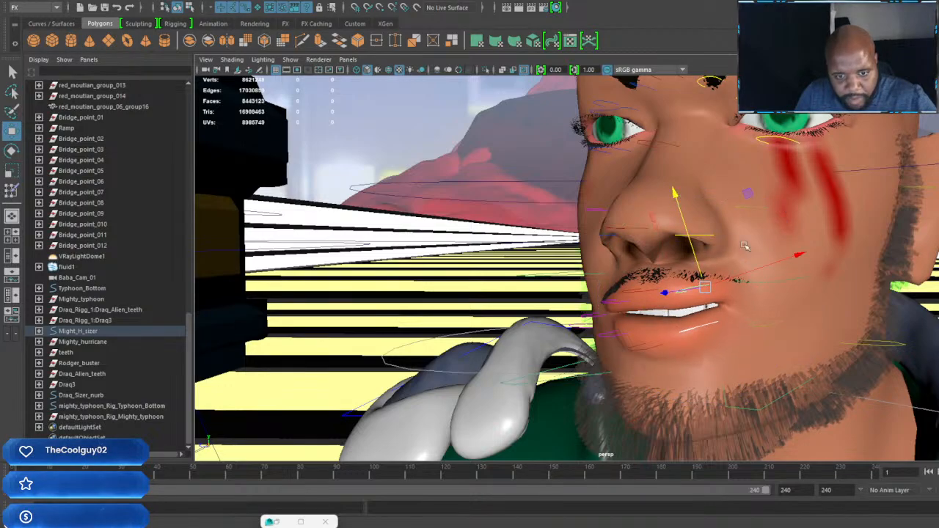
alt+drag(811, 253, 681, 338)
scroll(743, 343, down, 3)
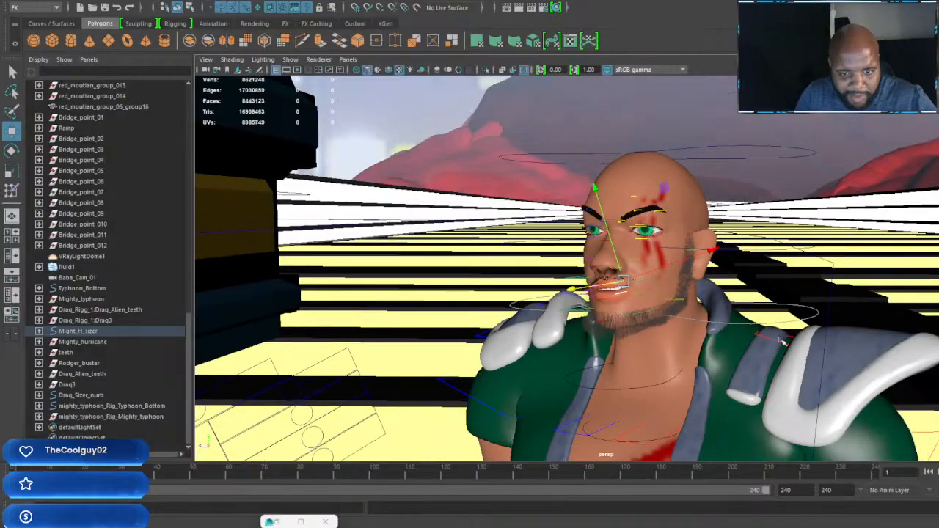
Step: Turn the fighter's head sideways by rotating the head control ring around the neck
click(800, 319)
key(e)
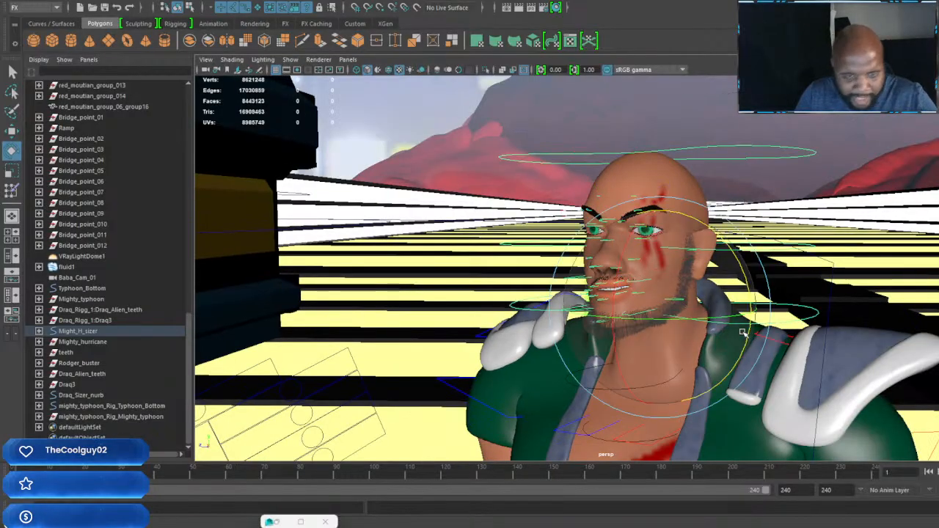
drag(690, 317, 662, 288)
scroll(651, 325, down, 5)
scroll(604, 332, up, 2)
scroll(662, 288, up, 6)
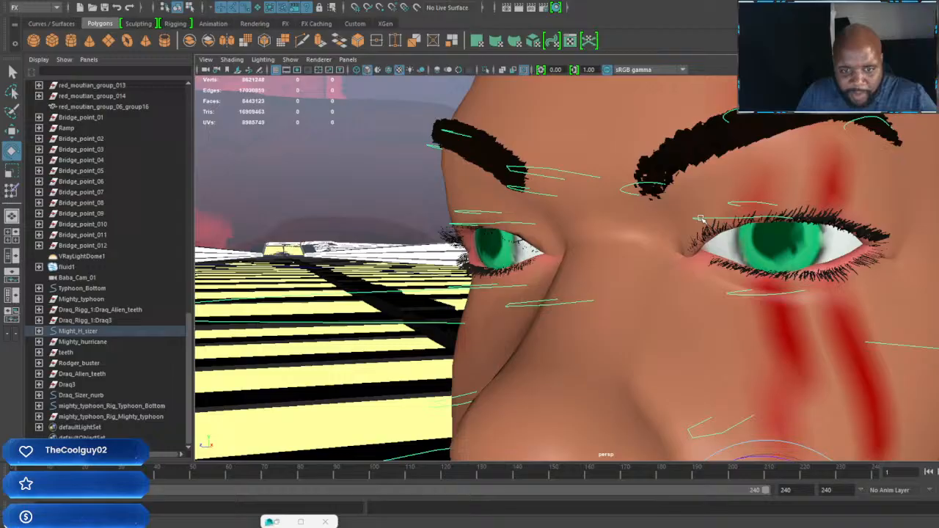
Step: Select both eye controls together and rotate them slightly up or down to adjust the fighter's gaze
click(701, 219)
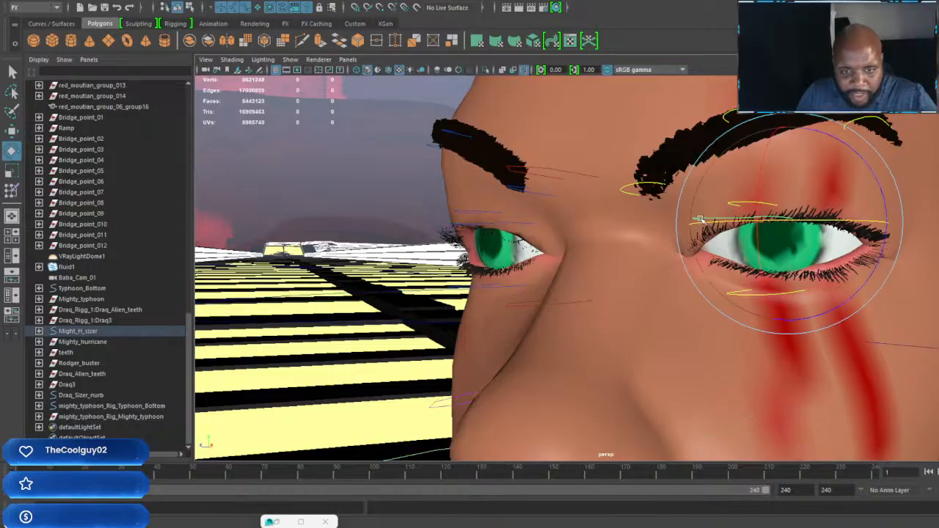
shift+click(509, 223)
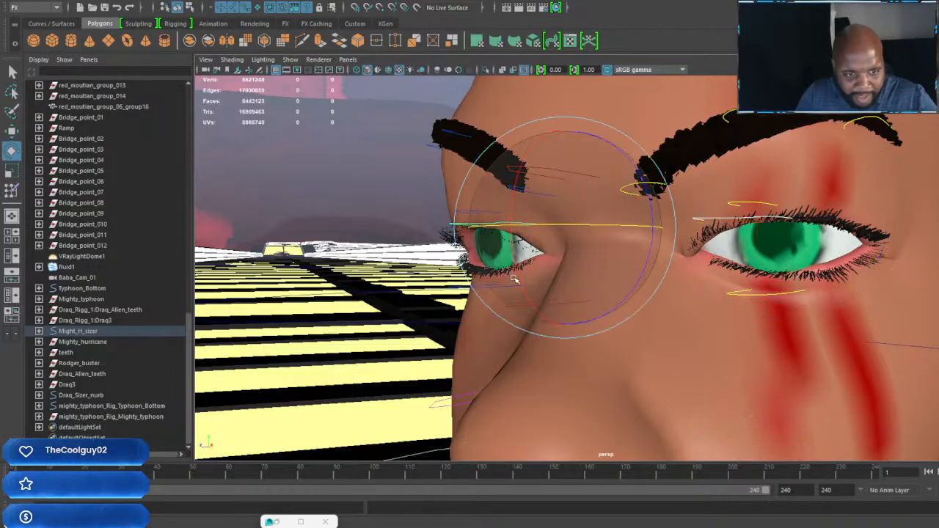
drag(519, 274, 511, 264)
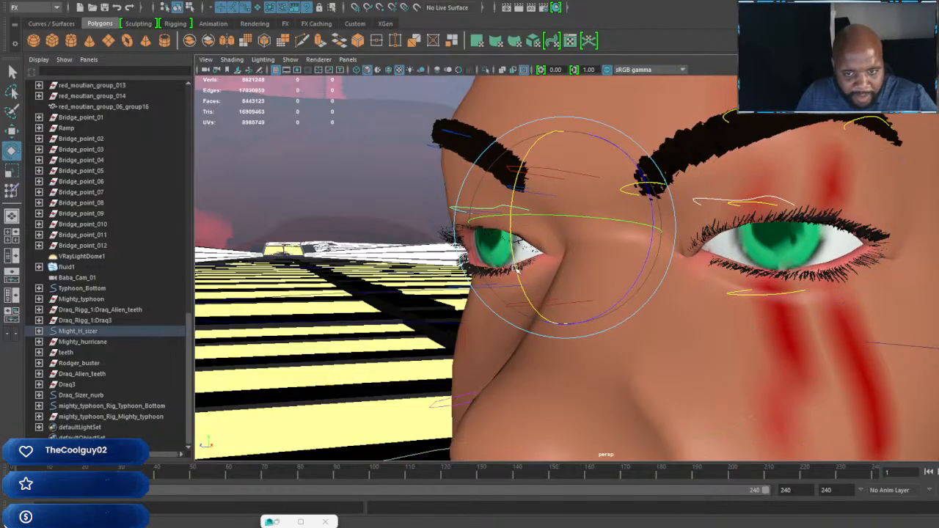
Step: Reposition the elbow control of the fighter's right arm
scroll(636, 336, down, 8)
alt+drag(637, 337, 545, 258)
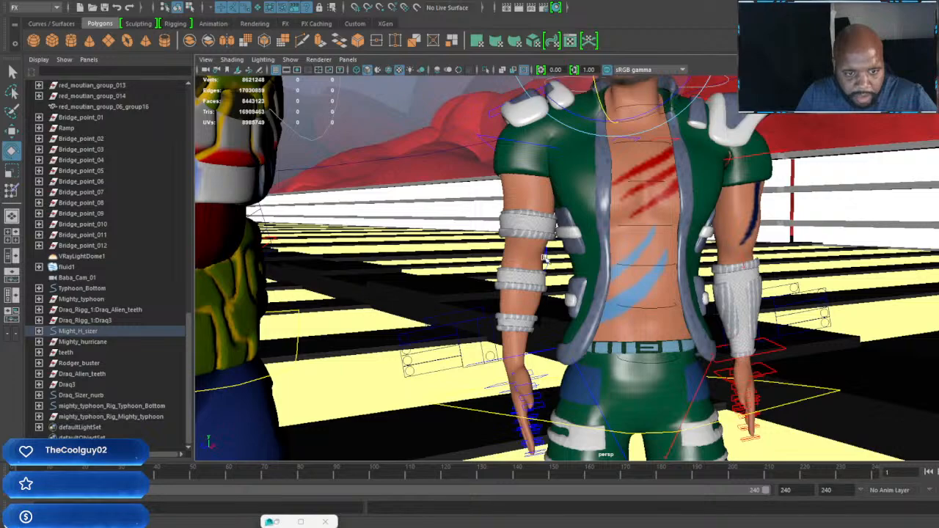
click(560, 283)
key(w)
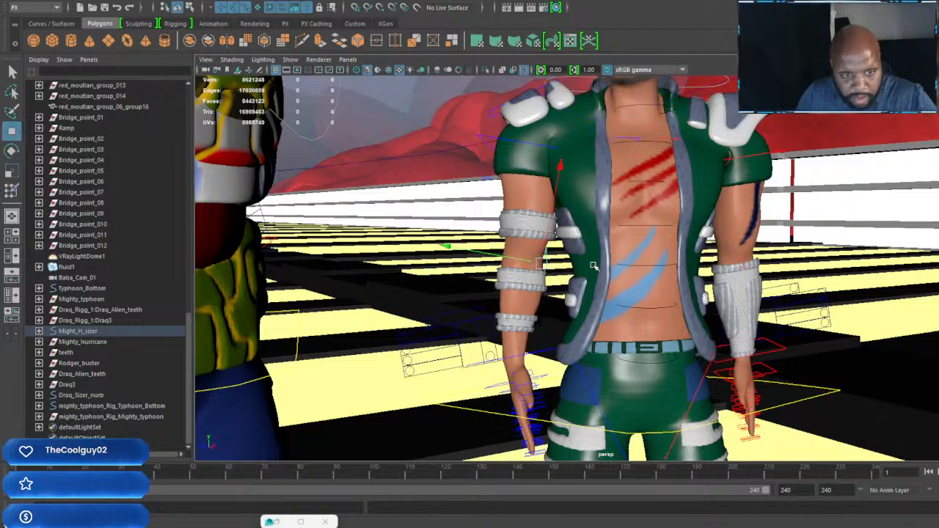
drag(542, 263, 763, 283)
alt+right_drag(763, 282, 793, 330)
alt+middle_drag(794, 330, 679, 289)
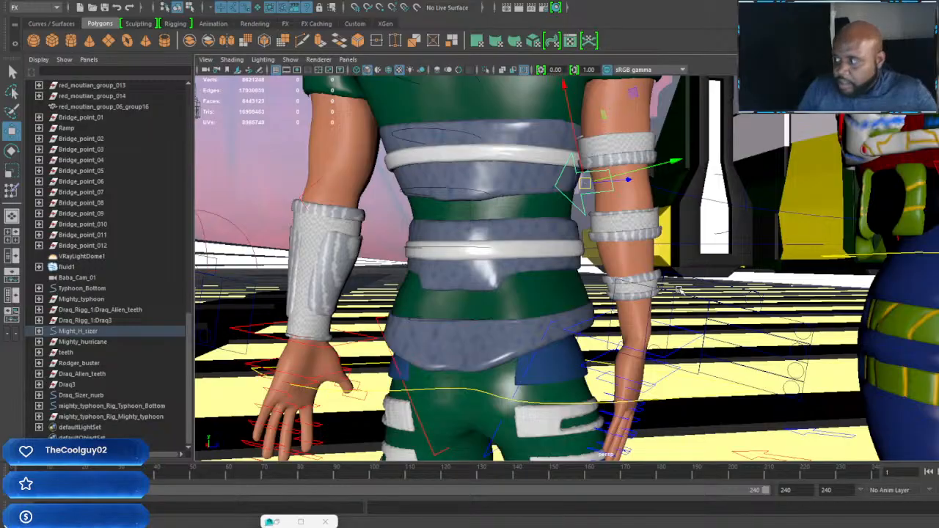
Step: Select the four finger sliders of the fighter's right hand together and move them to curl the fingers into a fist
alt+right_drag(635, 355, 660, 361)
alt+middle_drag(660, 361, 623, 319)
alt+drag(624, 319, 660, 308)
alt+right_drag(660, 309, 695, 255)
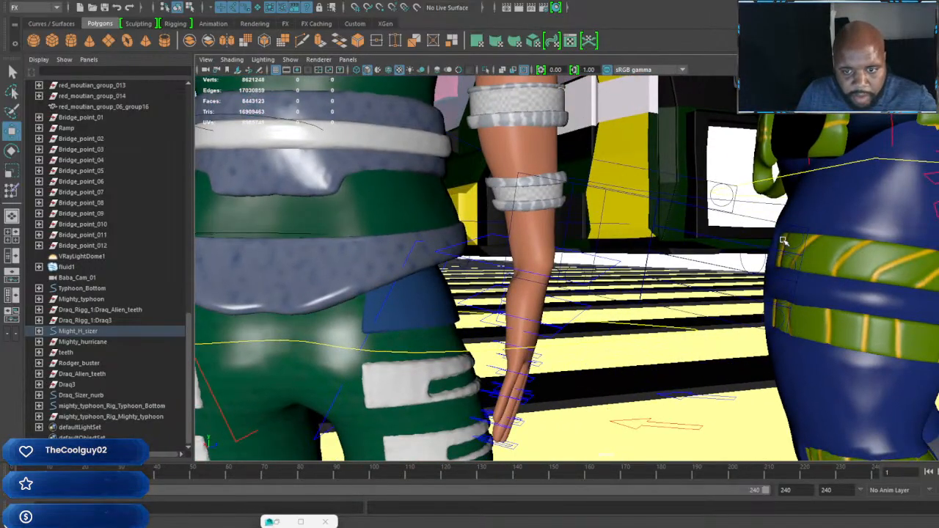
click(793, 262)
click(794, 263)
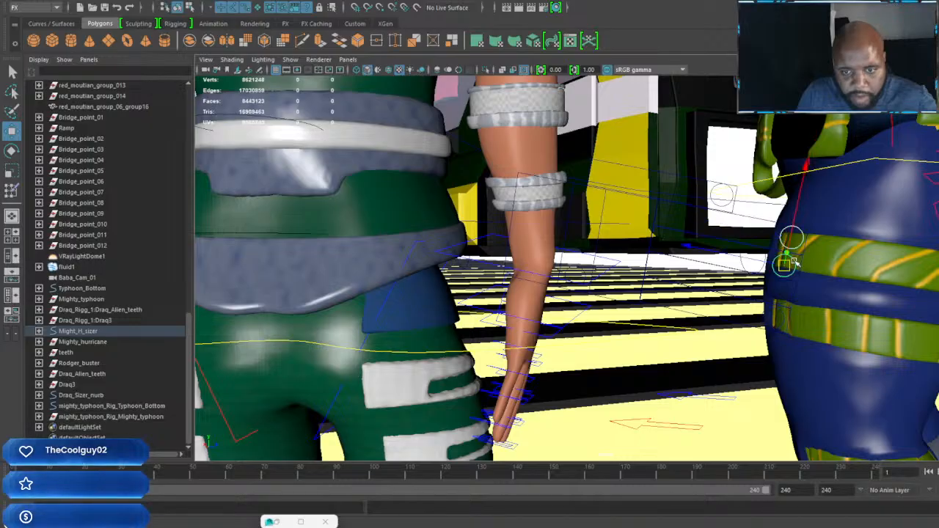
click(786, 298)
shift+click(787, 298)
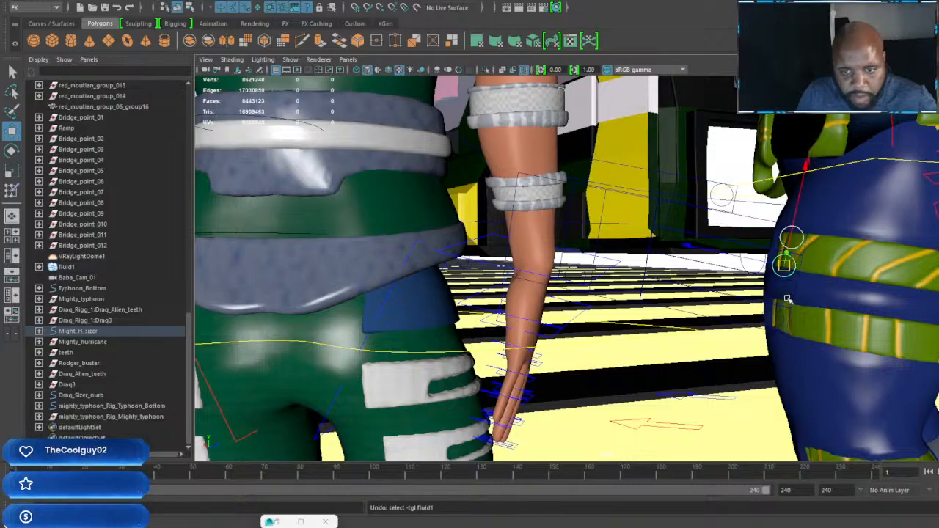
click(785, 296)
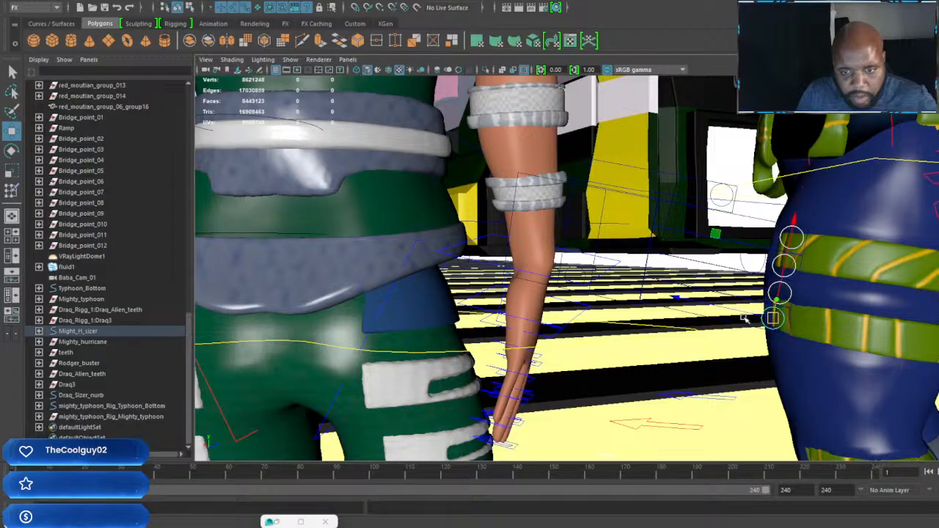
alt+drag(743, 318, 628, 276)
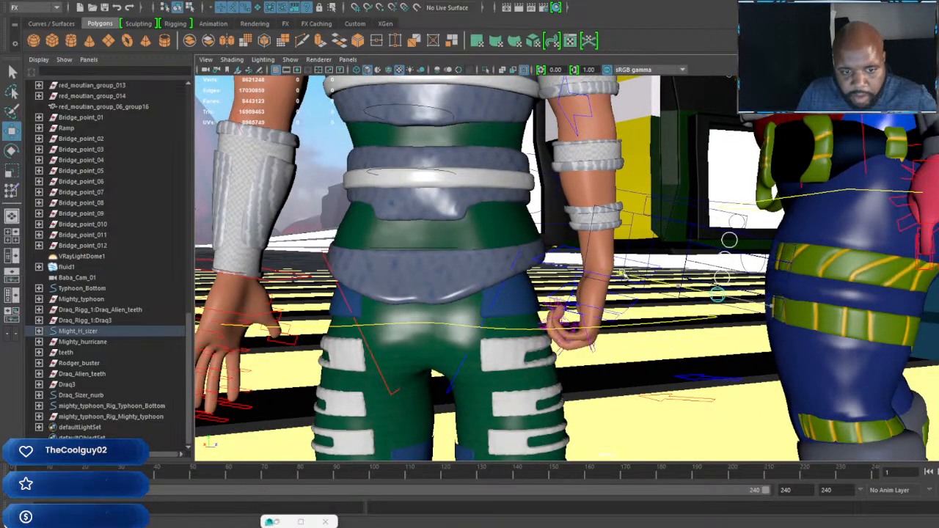
Step: Move the thumb slider of the fighter's right hand to fold the thumb against the curled fingers
alt+drag(566, 318, 402, 340)
alt+right_drag(595, 333, 651, 343)
alt+drag(595, 333, 655, 345)
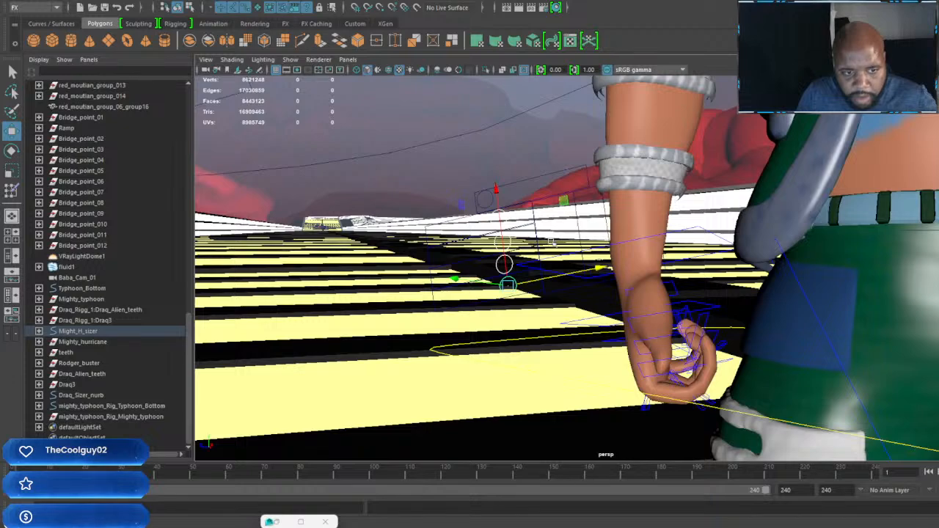
click(493, 204)
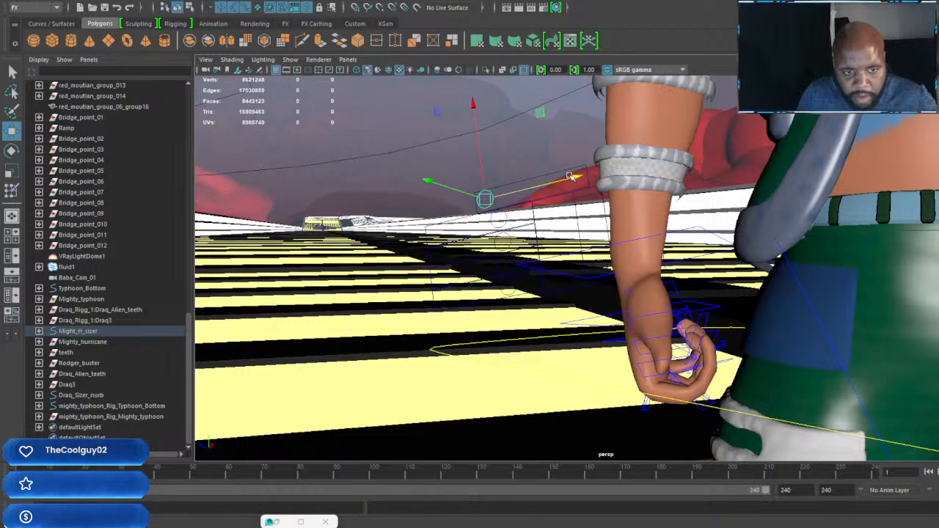
drag(586, 177, 732, 334)
Step: Curl the fighter's left hand into a fist with its four finger sliders and its thumb slider
scroll(736, 336, up, 3)
alt+drag(843, 362, 775, 335)
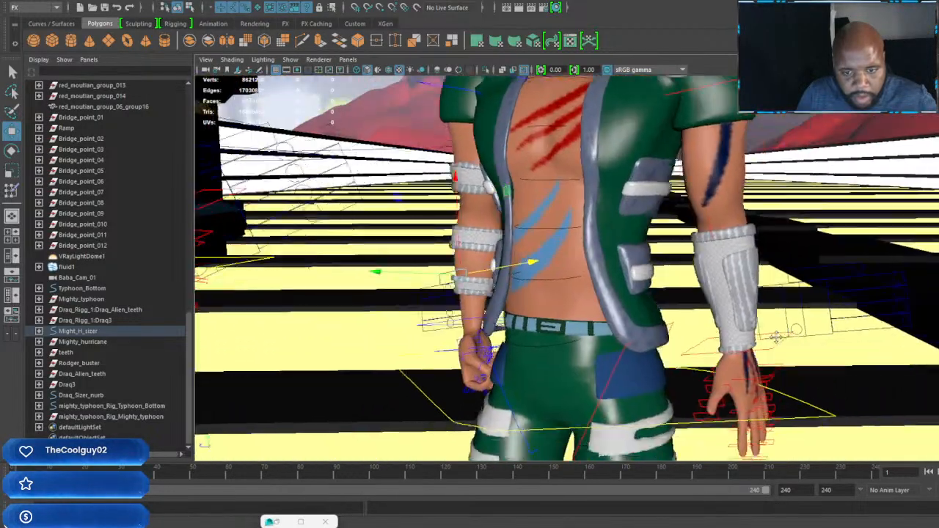
alt+middle_drag(775, 335, 633, 319)
click(742, 260)
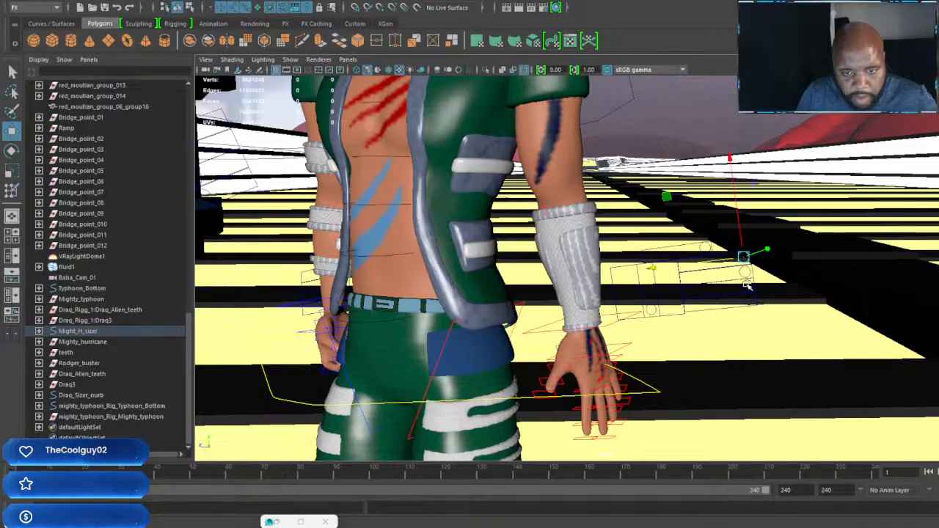
drag(742, 272, 629, 311)
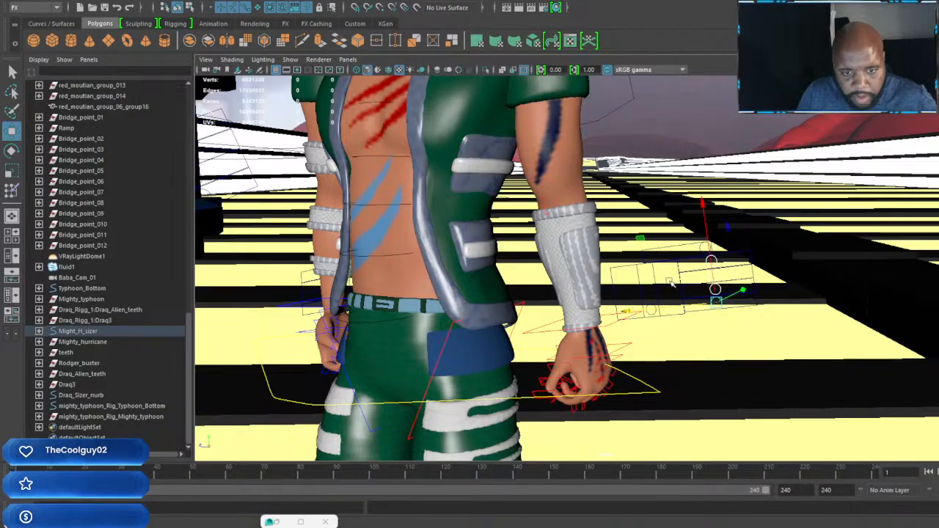
click(702, 250)
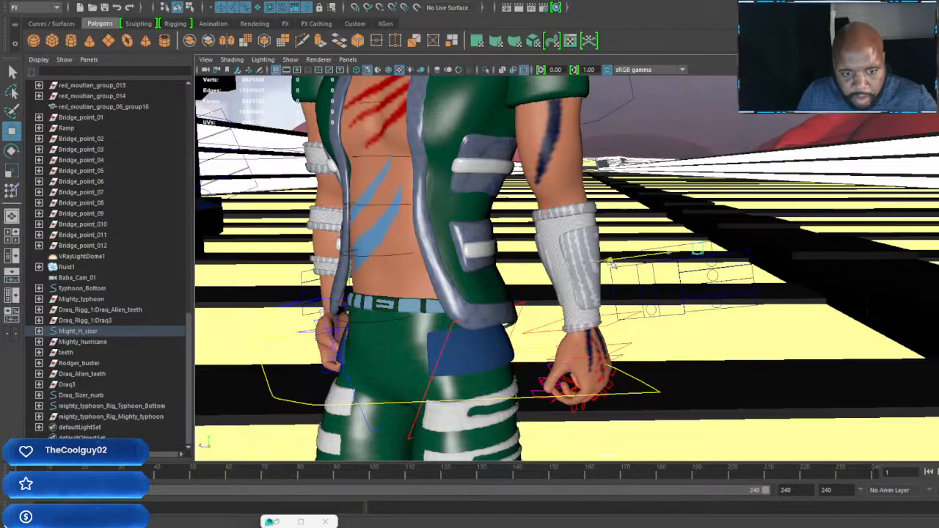
scroll(603, 267, down, 5)
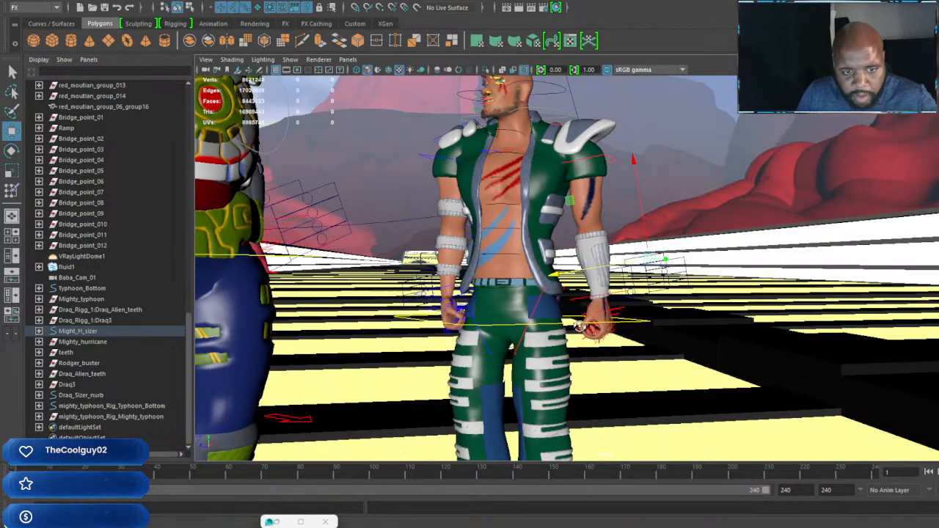
Step: Reposition the elbow control of the fighter's left arm
alt+drag(594, 272, 629, 300)
alt+middle_drag(629, 300, 636, 362)
scroll(623, 323, up, 4)
alt+middle_drag(590, 236, 619, 304)
scroll(631, 308, up, 2)
alt+drag(680, 318, 616, 369)
scroll(650, 300, down, 3)
alt+middle_drag(616, 369, 625, 318)
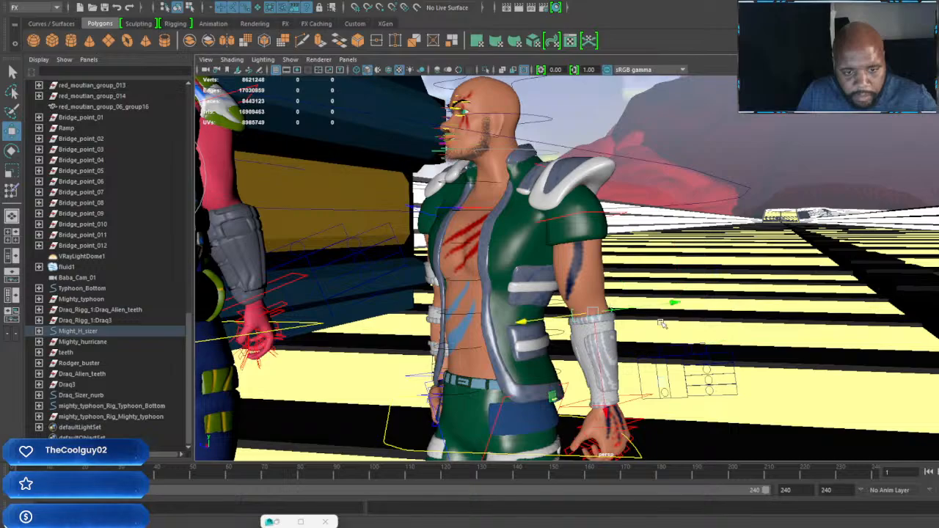
alt+drag(614, 310, 600, 330)
drag(484, 320, 715, 290)
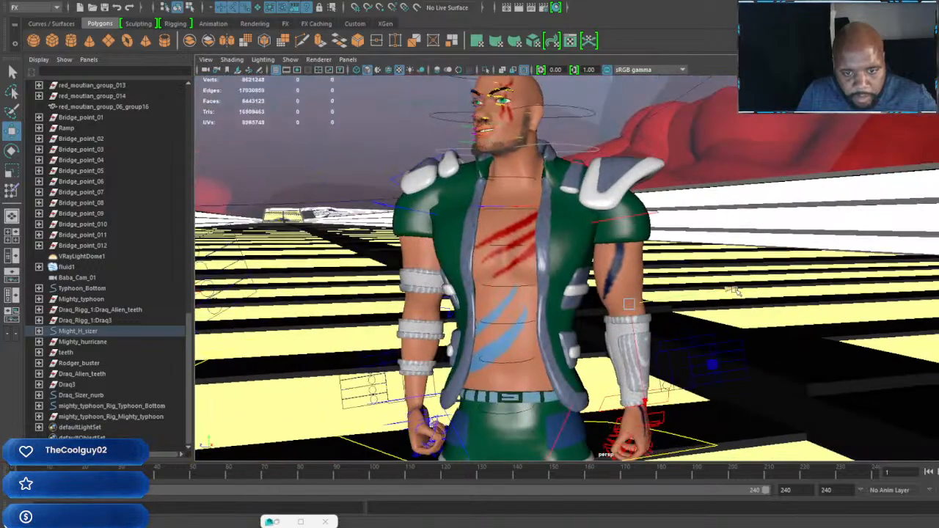
Step: Move the fighter's left hand control forward to bend the arm, and rotate it to line the wrist up with the forearm
alt+drag(593, 310, 600, 358)
alt+drag(619, 397, 560, 399)
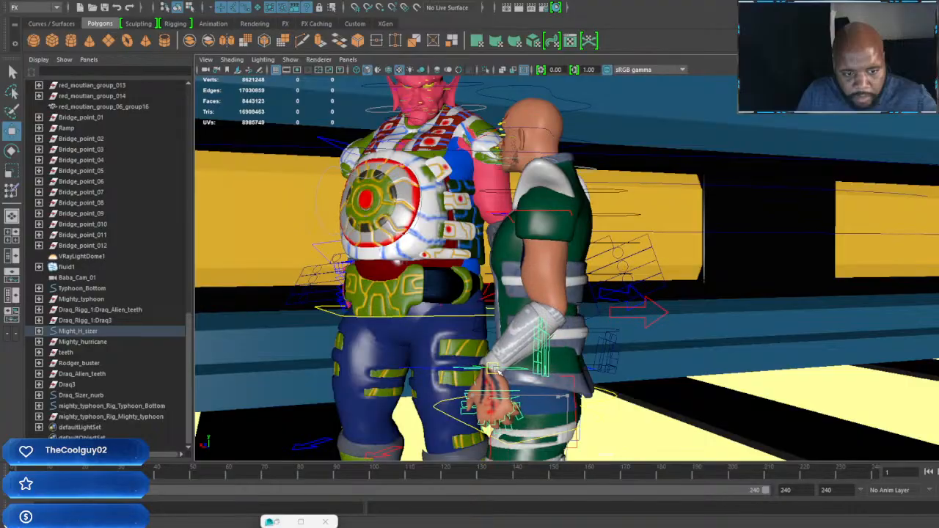
key(e)
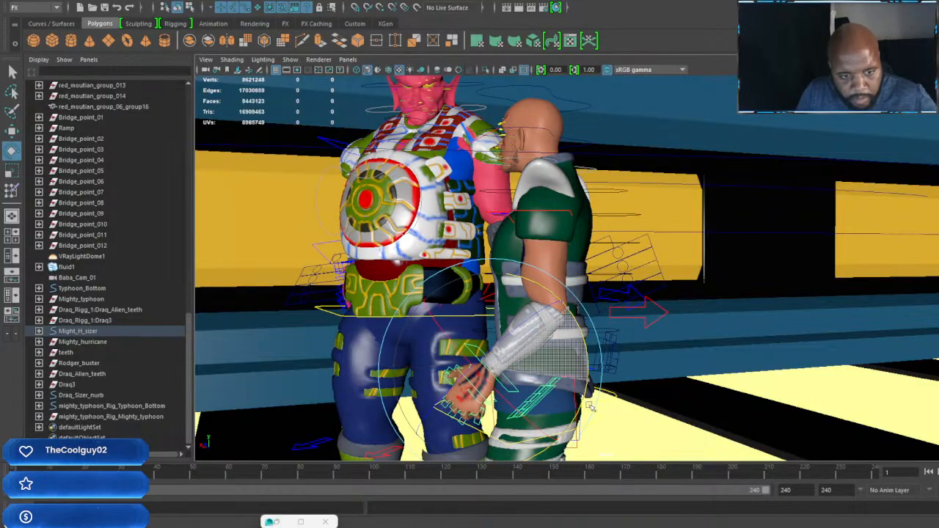
alt+drag(566, 376, 646, 367)
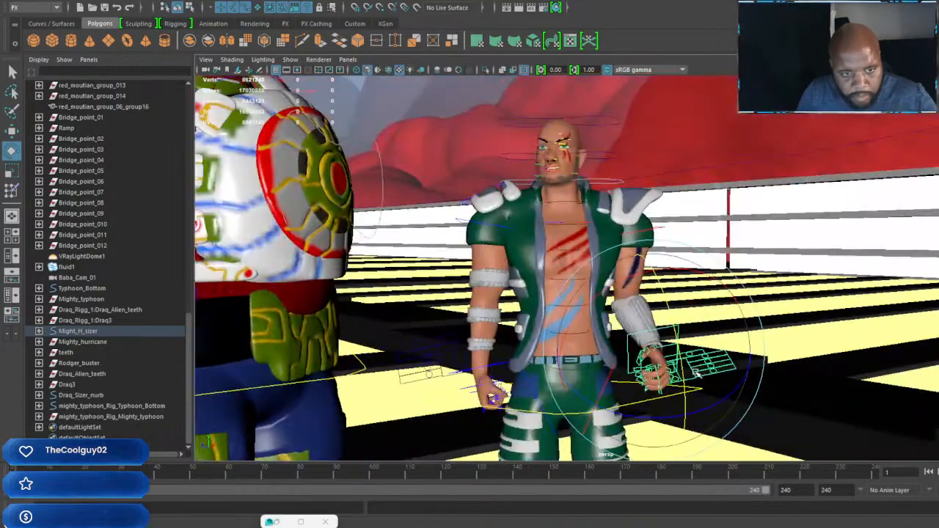
mouse_move(631, 360)
alt+right_down()
mouse_move(667, 333)
mouse_move(627, 342)
alt+right_up()
Step: Shift the left elbow control behind the bent arm to correct the direction the elbow points
alt+drag(734, 330, 639, 325)
alt+right_drag(638, 325, 662, 314)
key(w)
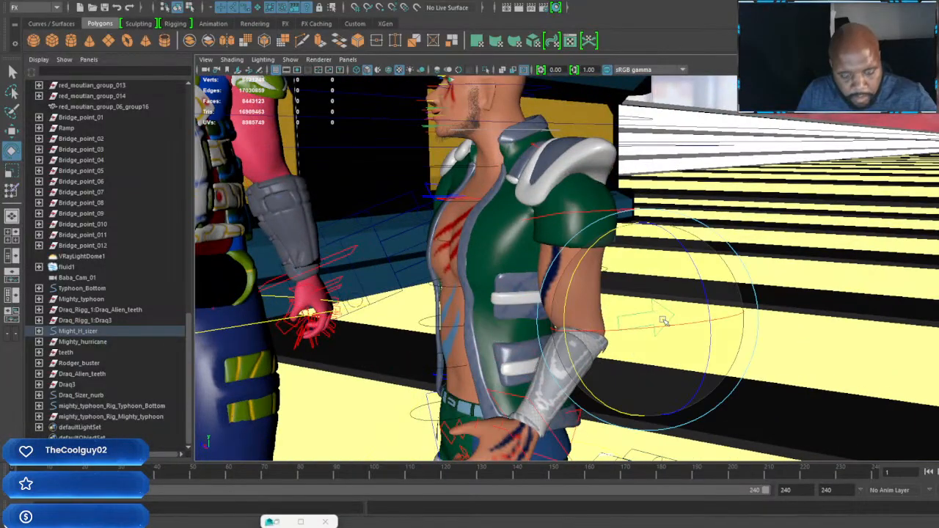
alt+drag(655, 313, 736, 314)
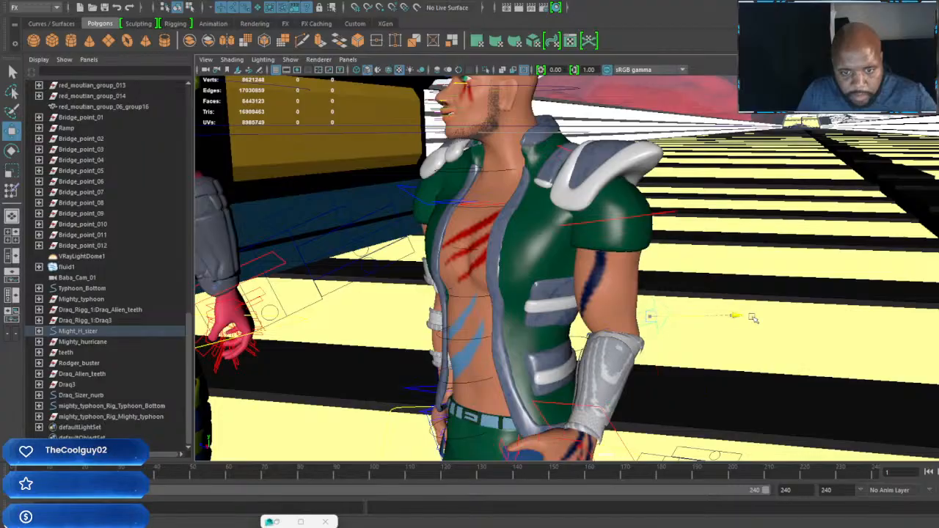
Step: Fine-tune the position of the fighter's left elbow control behind the bent arm
alt+right_drag(738, 320, 674, 323)
alt+drag(673, 323, 715, 321)
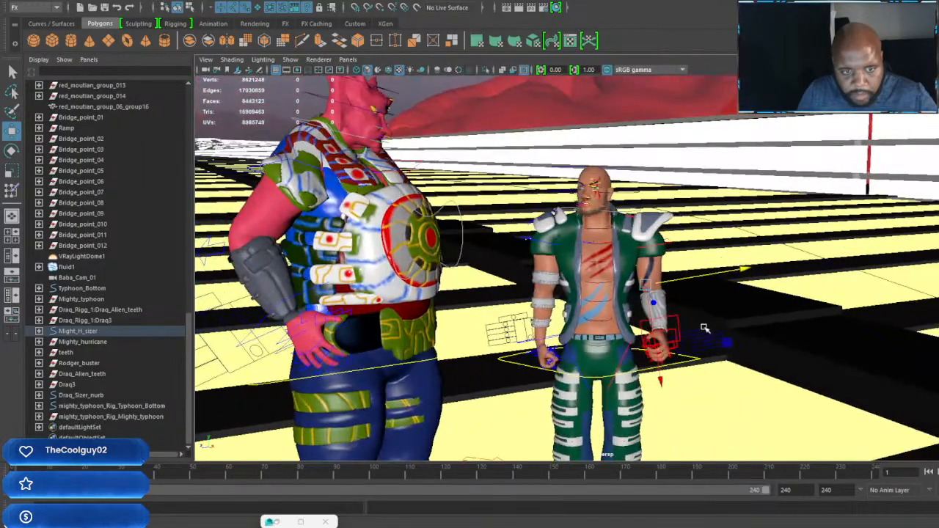
alt+right_drag(646, 308, 679, 294)
alt+middle_drag(615, 252, 668, 313)
alt+right_drag(667, 313, 688, 295)
alt+drag(688, 295, 620, 284)
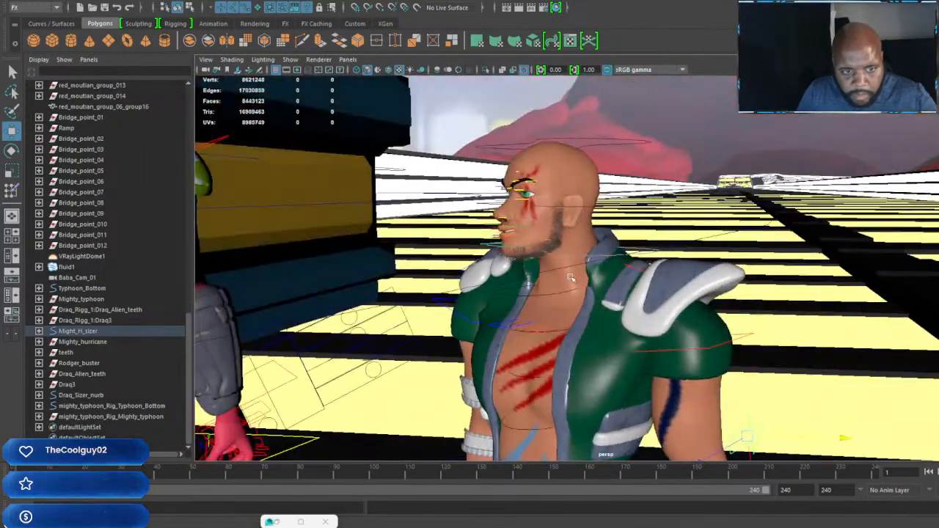
alt+right_drag(620, 285, 596, 287)
alt+middle_drag(595, 288, 684, 314)
alt+drag(684, 314, 811, 305)
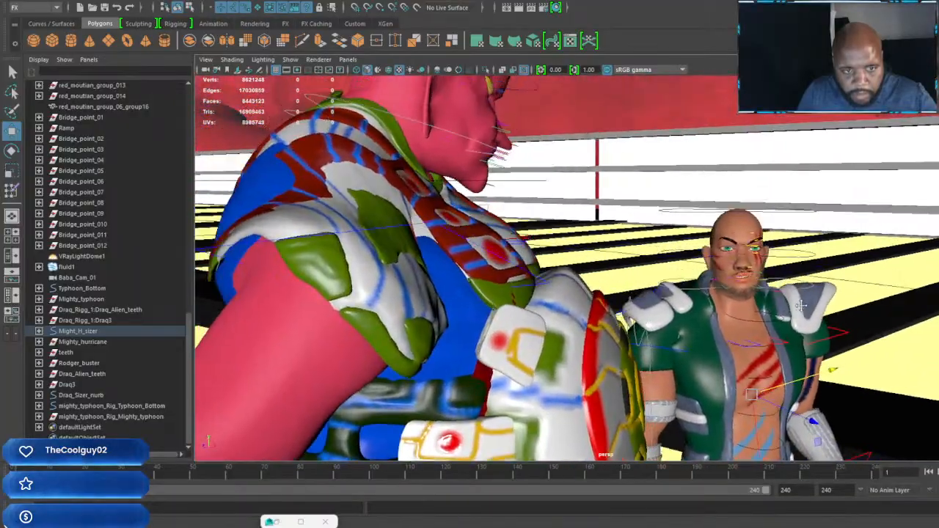
Step: Select the control around the fighter's neck and rotate it to turn his head toward the alien
alt+right_drag(812, 306, 770, 314)
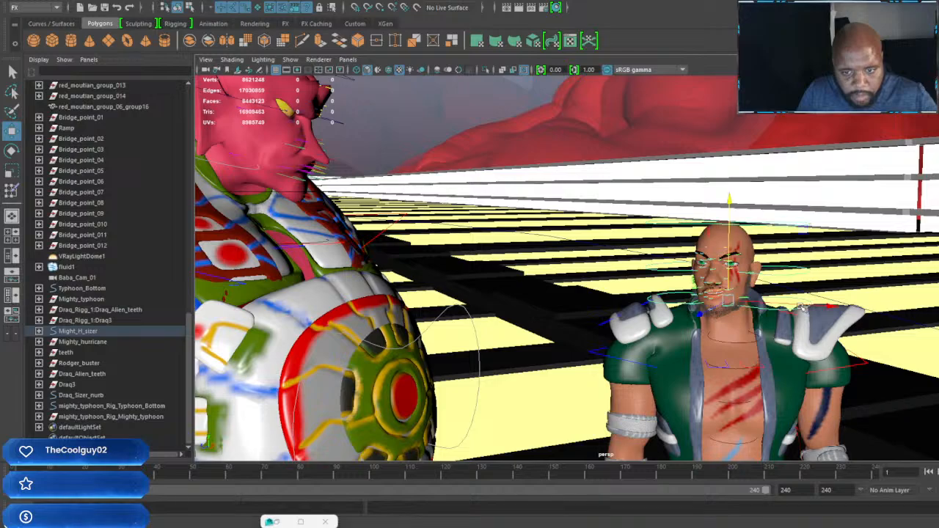
key(e)
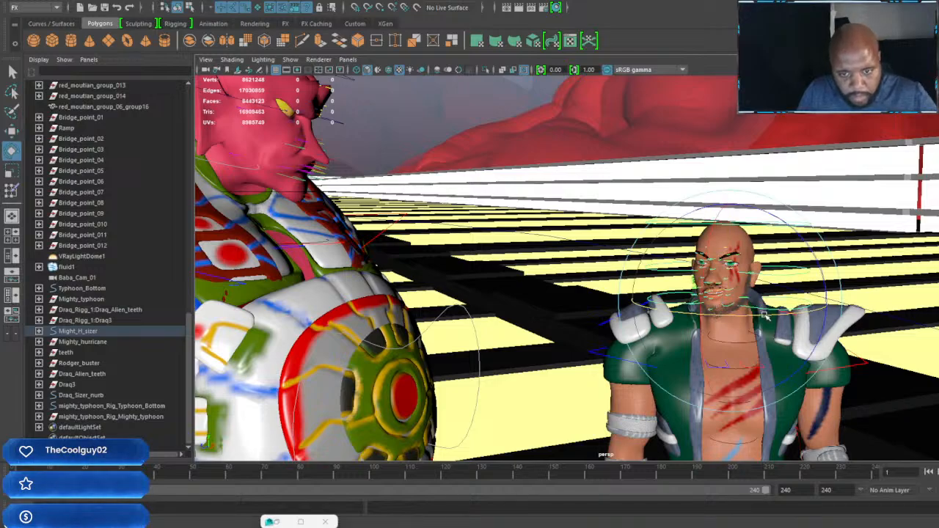
alt+drag(730, 335, 755, 344)
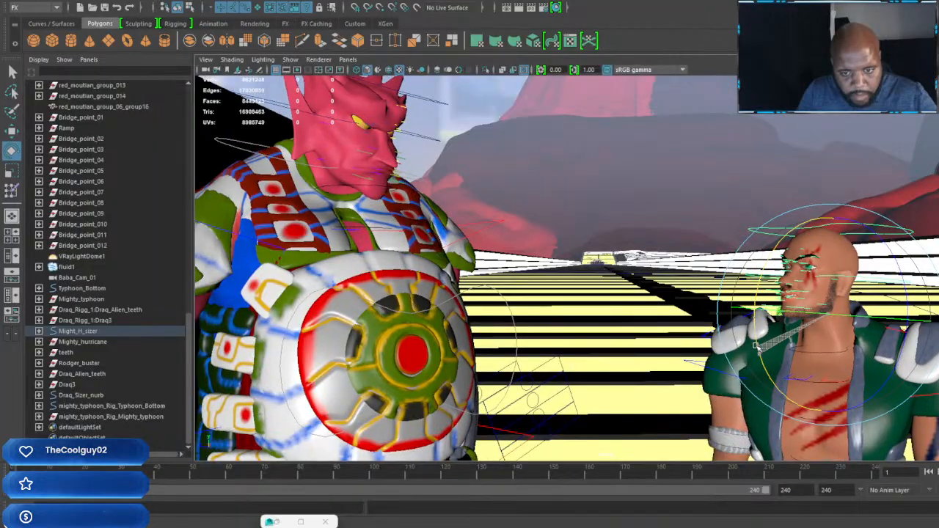
Step: Examine the poses of the fighter and the alien on the bridge from the front, back and side
scroll(756, 345, down, 8)
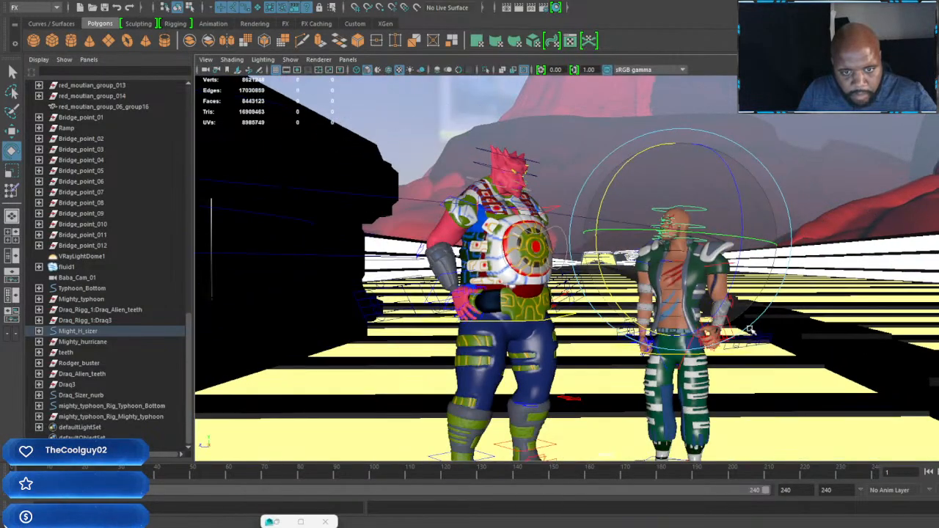
alt+drag(762, 350, 515, 356)
alt+right_drag(581, 382, 584, 447)
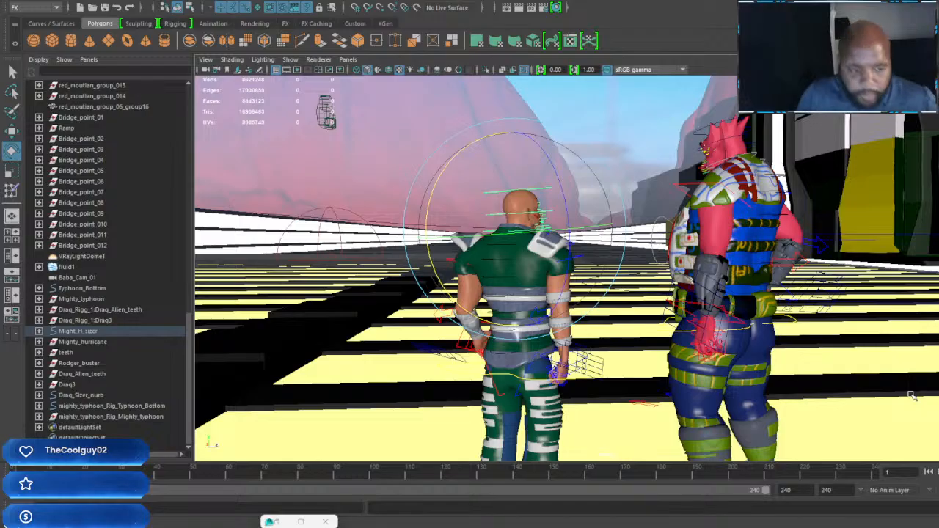
alt+right_drag(622, 344, 396, 239)
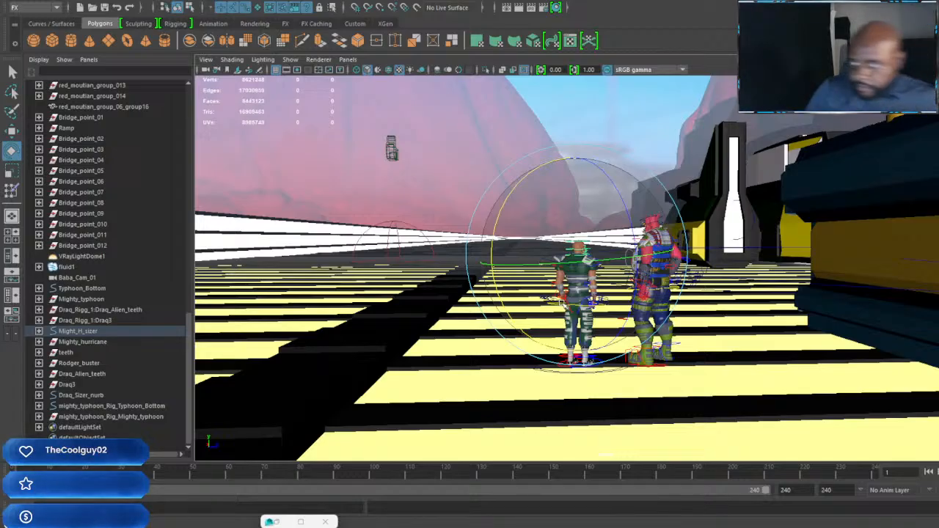
alt+drag(768, 339, 706, 306)
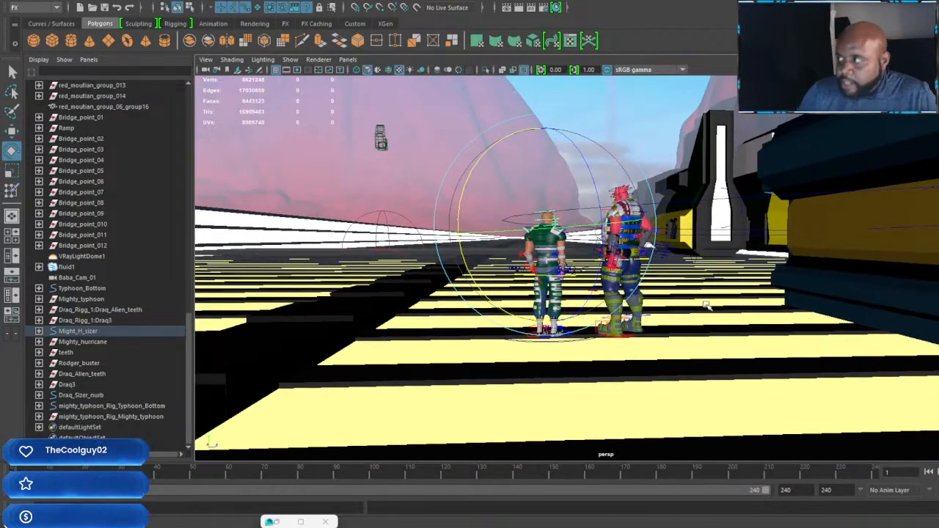
alt+drag(596, 336, 696, 349)
scroll(736, 349, up, 3)
scroll(739, 347, down, 3)
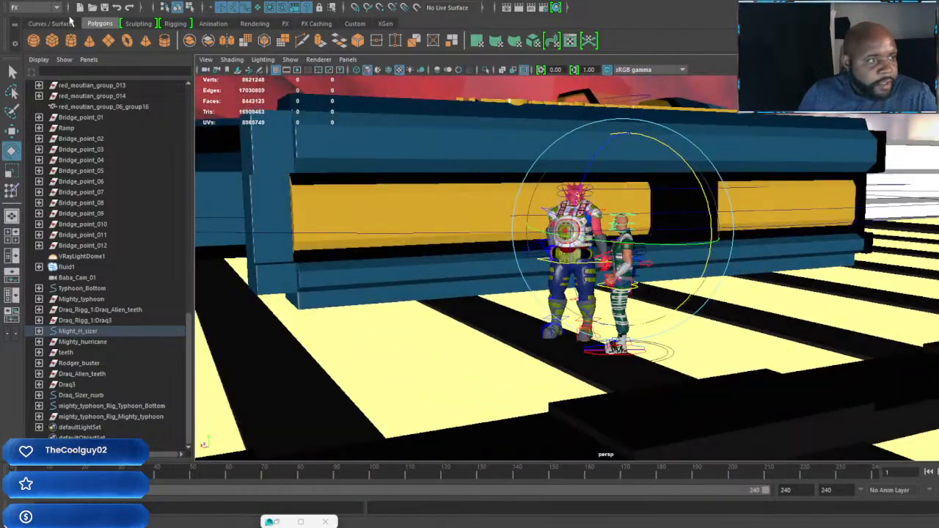
Step: Create four new cameras in the scene
click(355, 22)
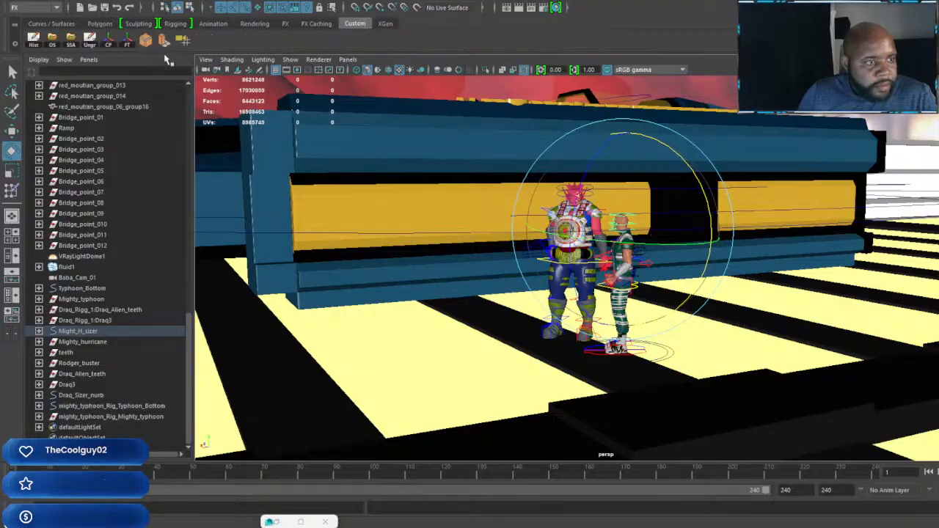
click(184, 41)
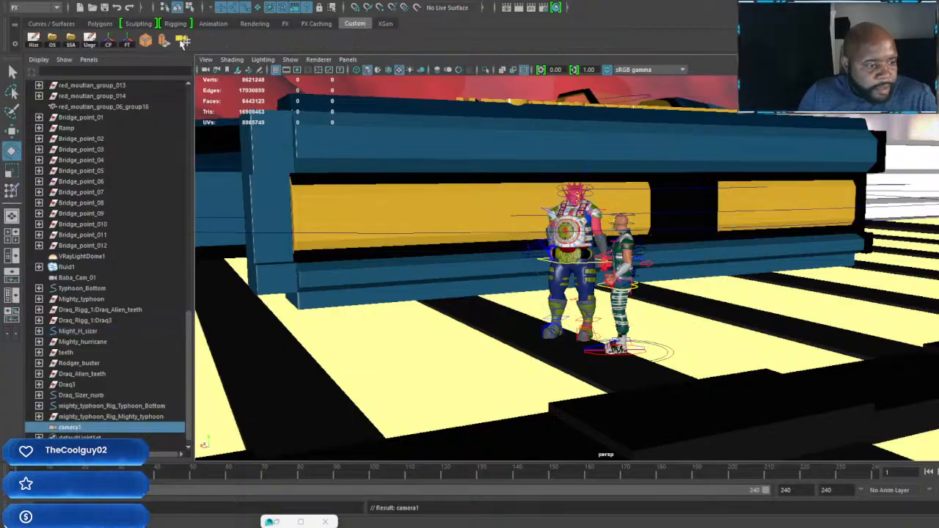
click(183, 41)
click(184, 41)
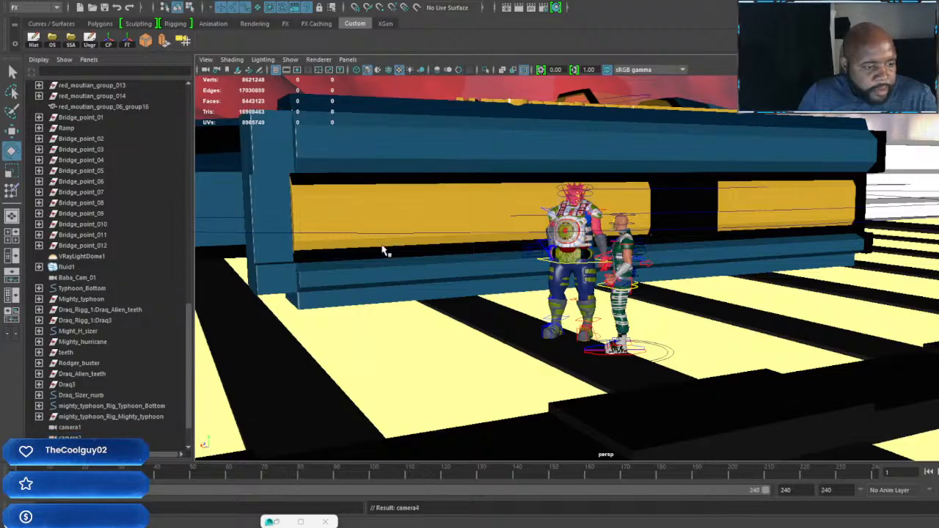
Step: Rename camera1 as Draq_cam
scroll(136, 367, down, 2)
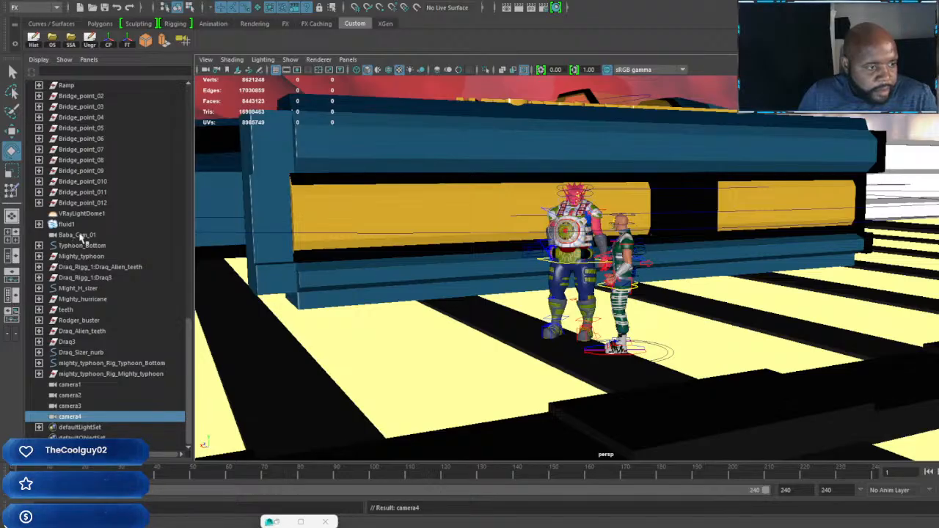
click(75, 388)
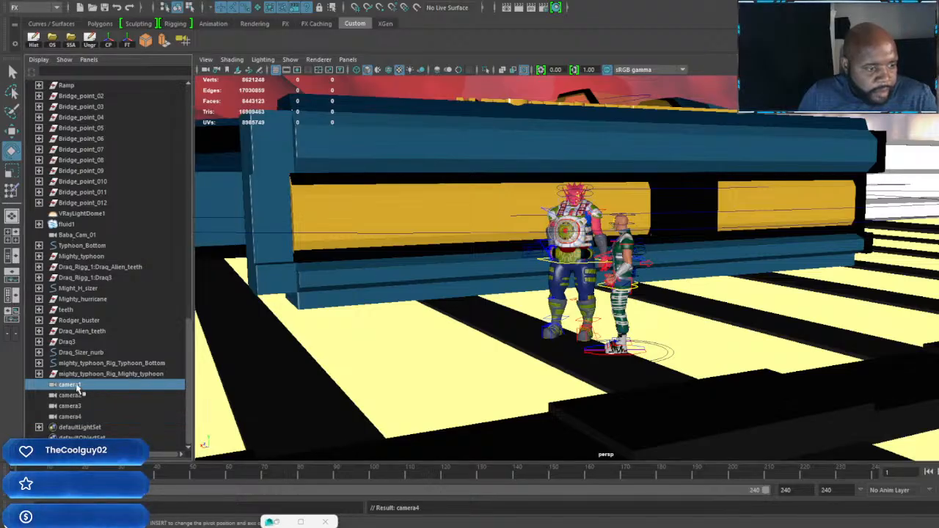
double_click(77, 387)
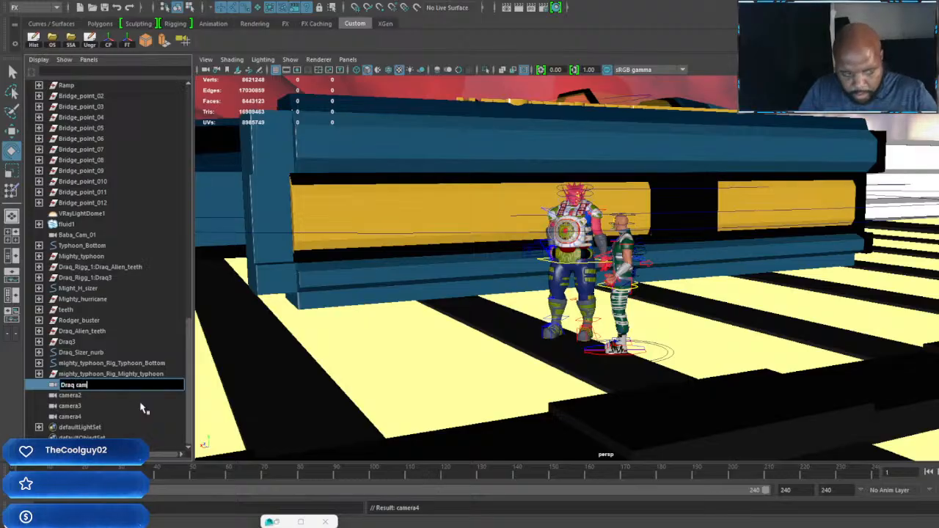
key(Return)
Step: Rename camera2 as RodgB_cam
click(77, 396)
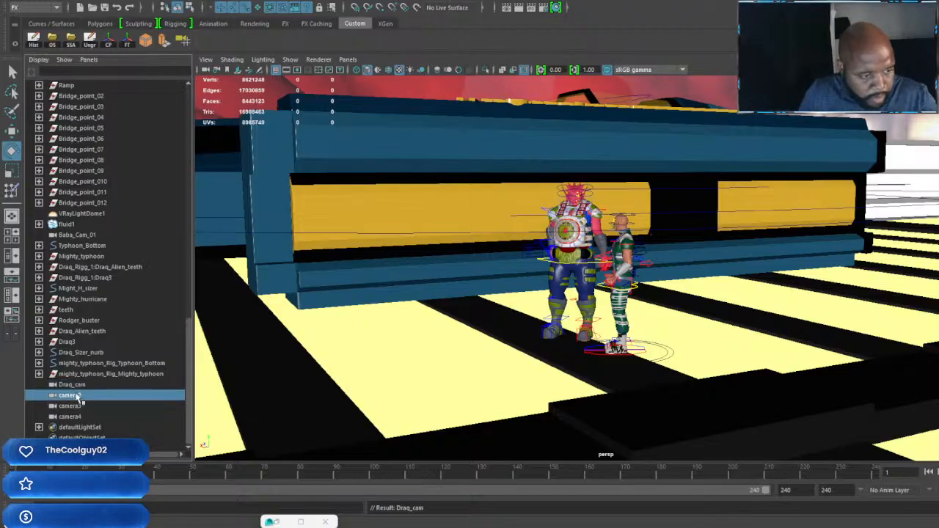
double_click(77, 395)
text(Rodg)
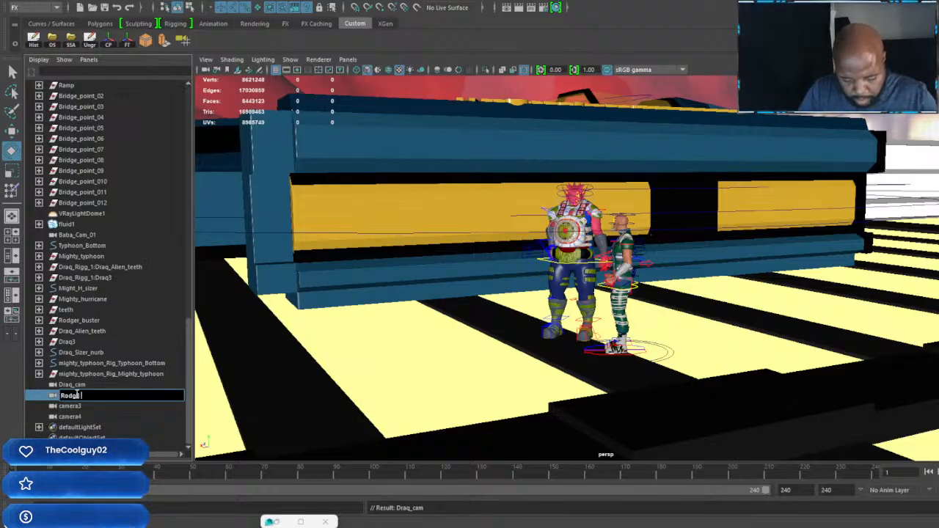
text(B cam)
key(Return)
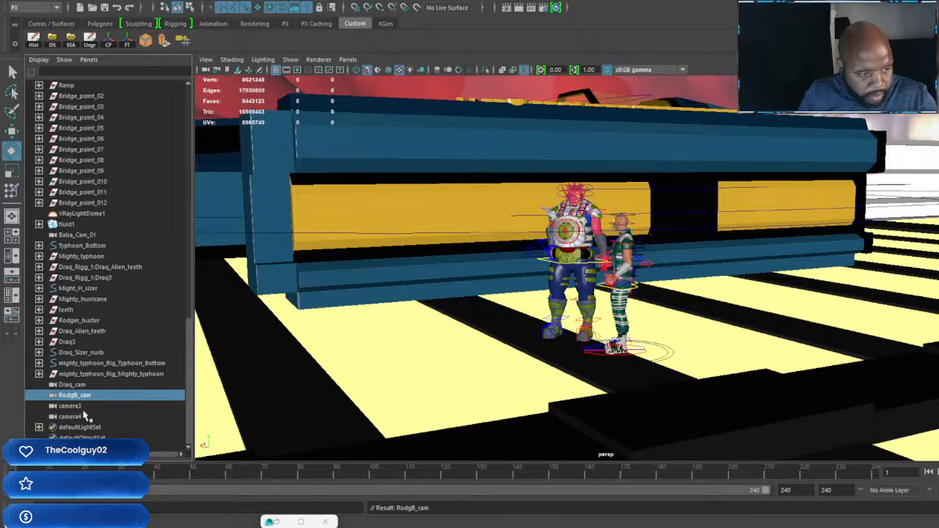
Step: Rename camera3 as B_Roll_01
double_click(74, 405)
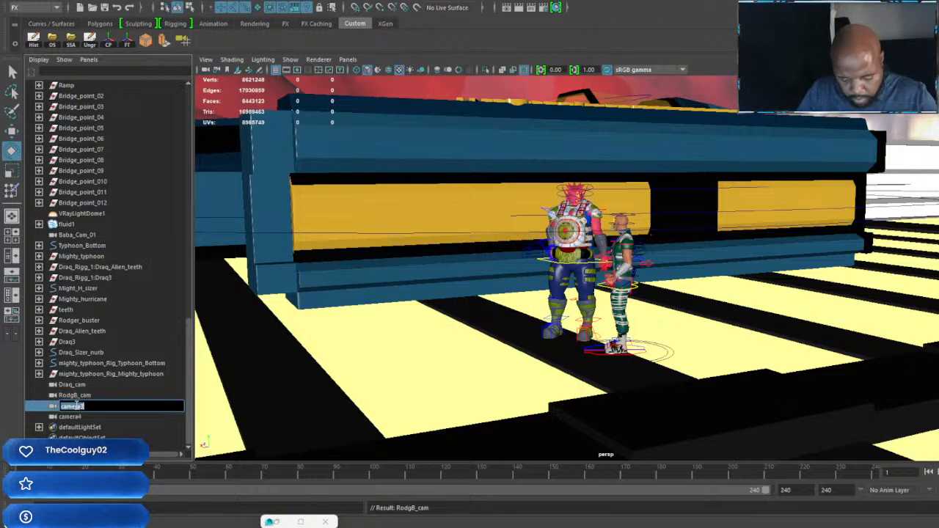
text(B)
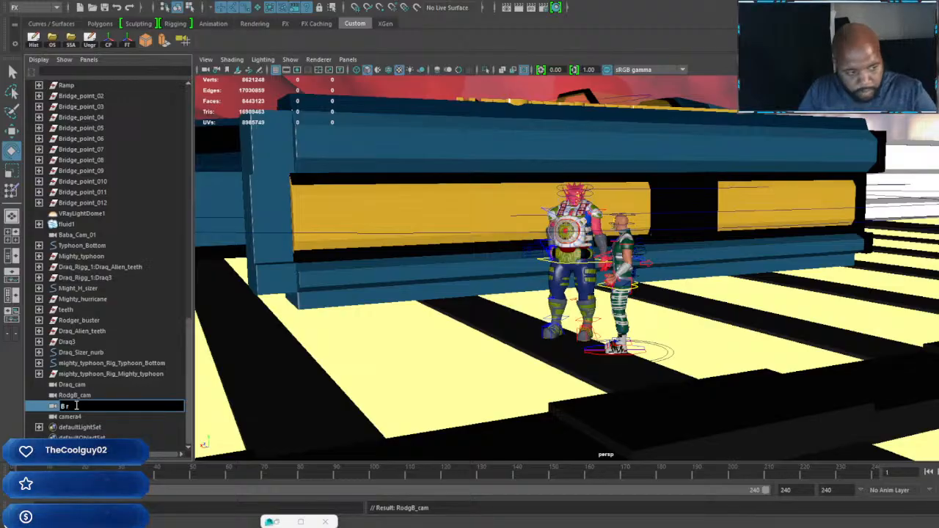
text( R)
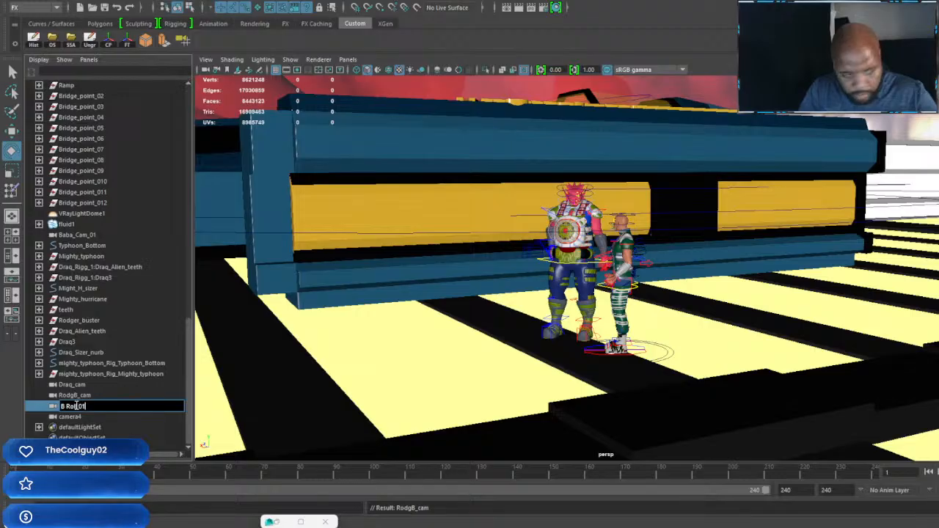
text(oll 01)
key(Return)
Step: Rename camera4 as B_roll_02
double_click(71, 419)
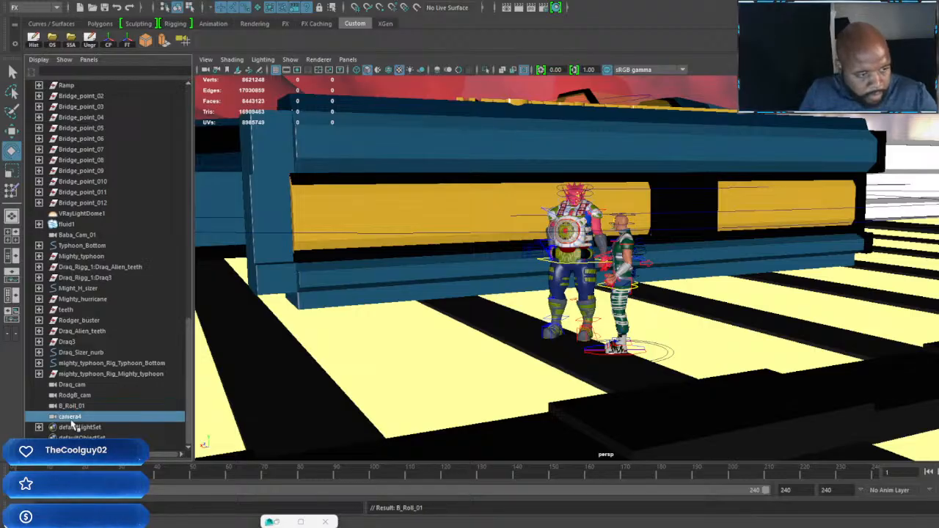
text(B)
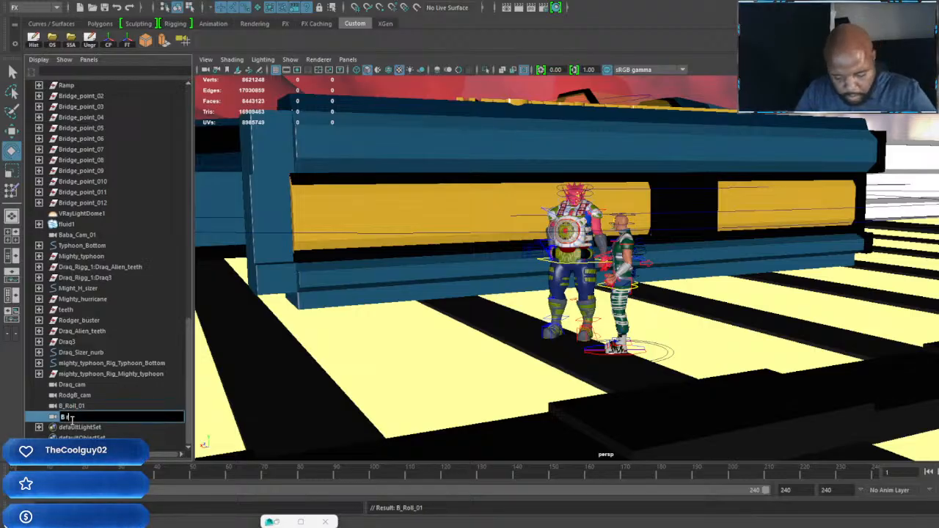
text(_Roll_02)
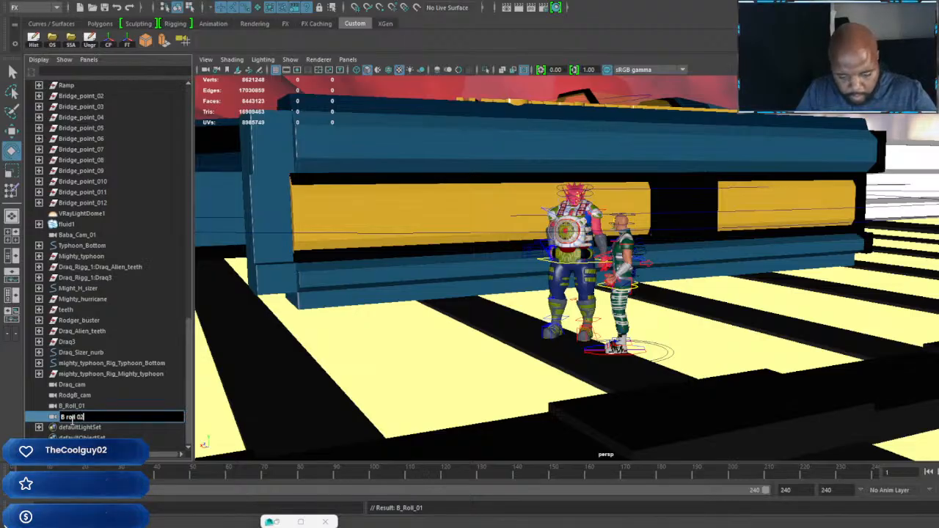
key(Return)
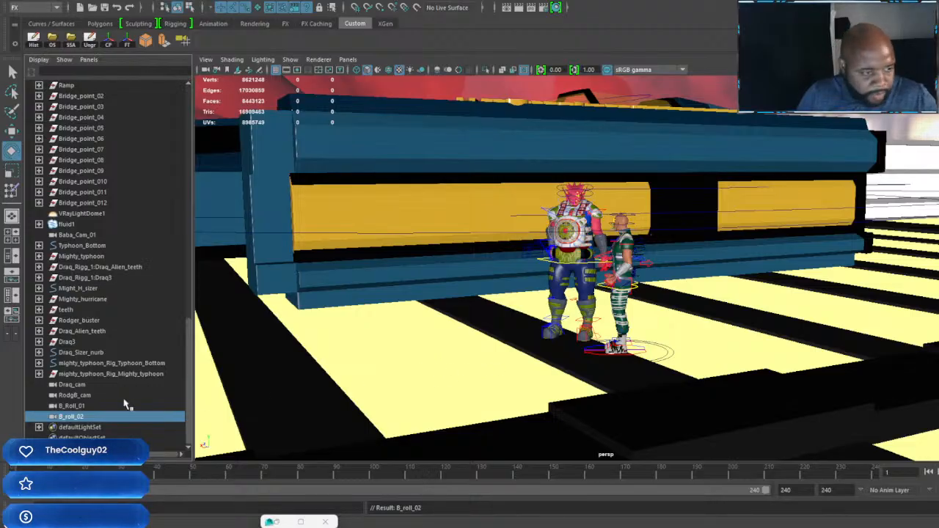
click(74, 385)
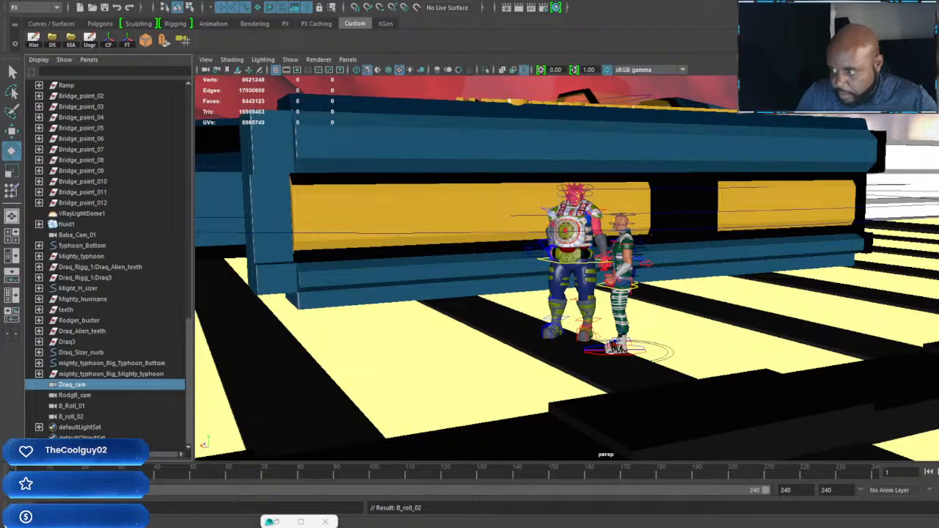
click(93, 395)
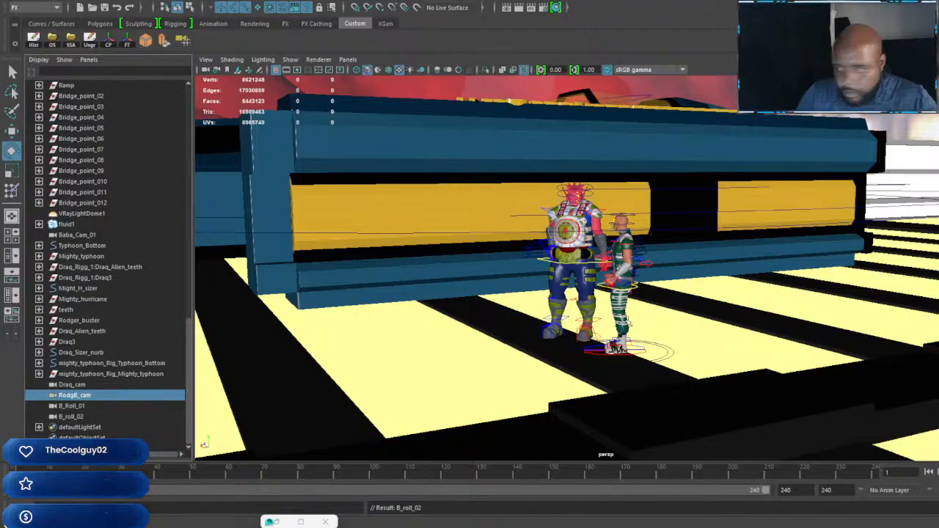
click(73, 406)
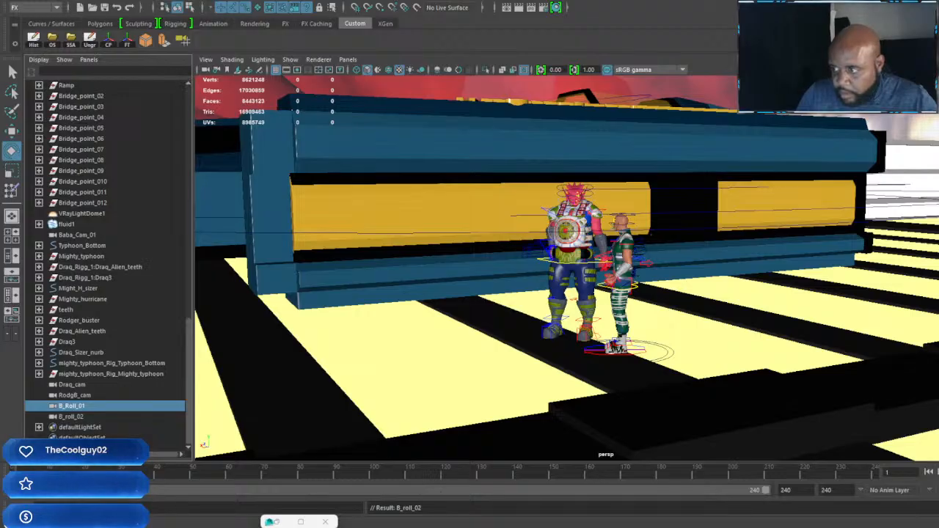
click(71, 416)
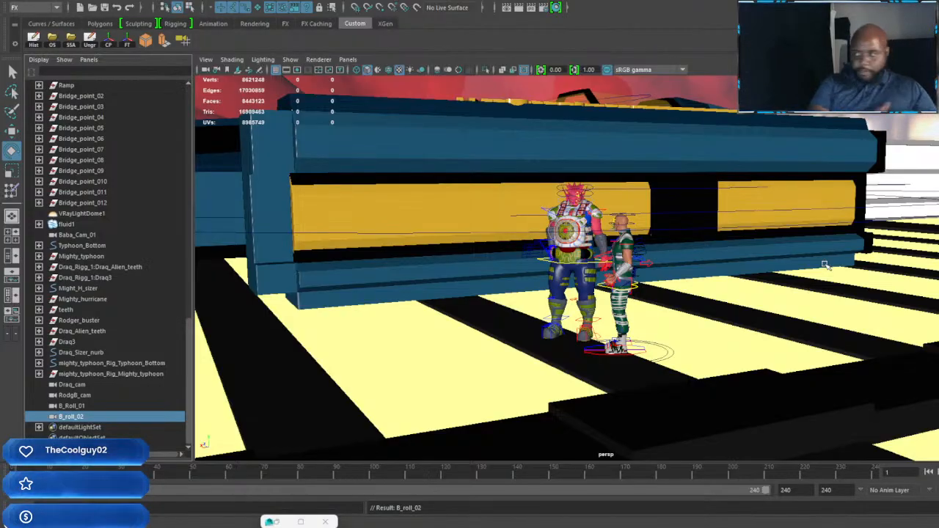
Step: Look through Draq_cam and bring the alien and the green-jacketed fighter into its view
click(70, 385)
click(348, 60)
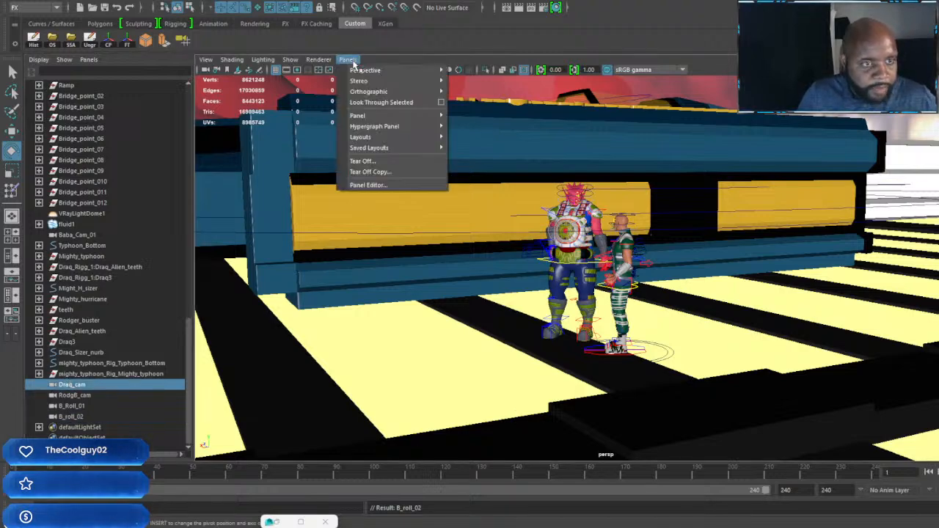
mouse_move(411, 70)
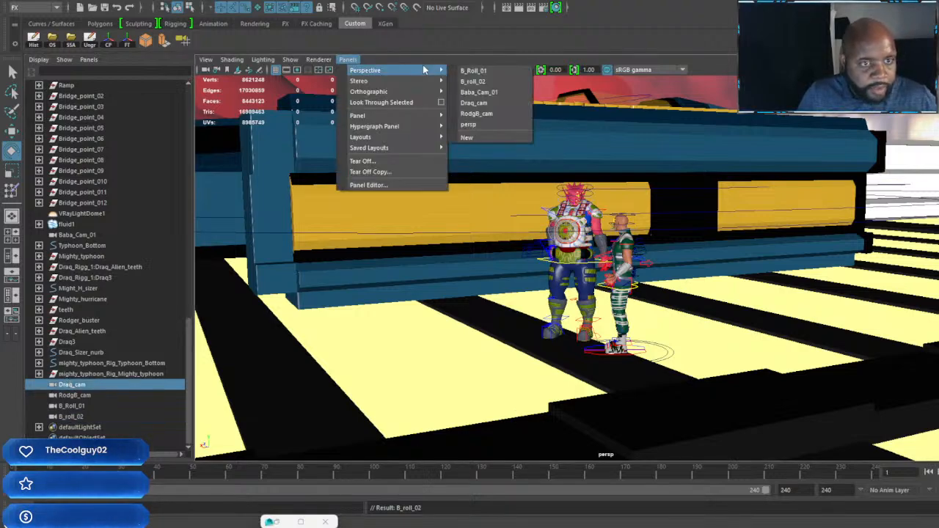
click(473, 103)
alt+drag(475, 299, 395, 304)
scroll(563, 295, down, 4)
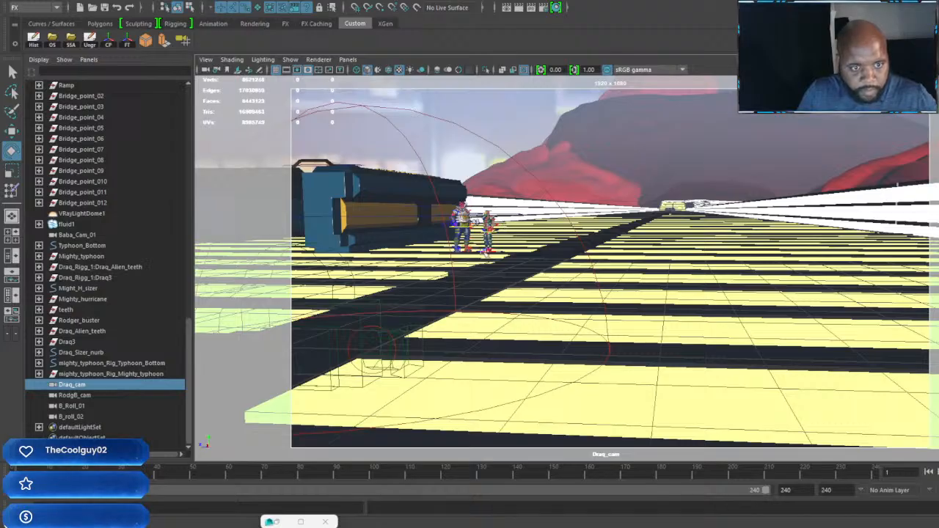
click(460, 223)
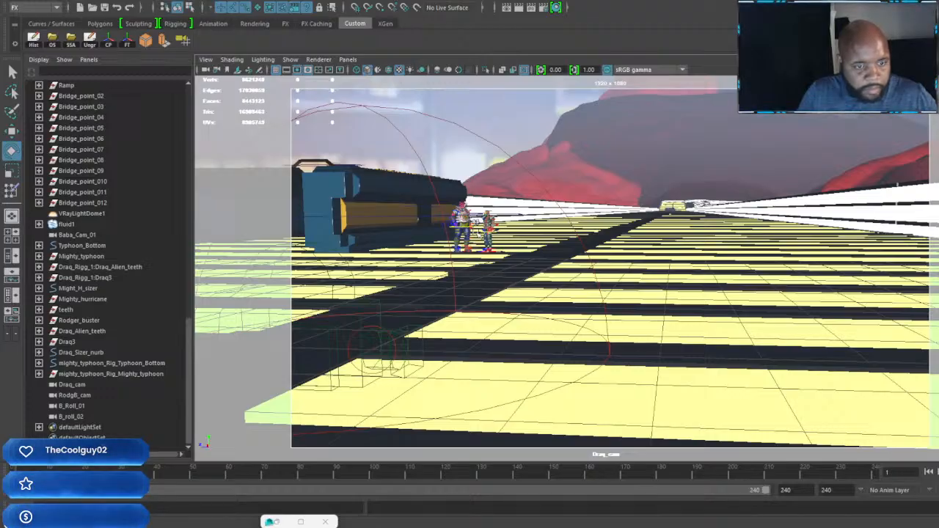
mouse_move(269, 522)
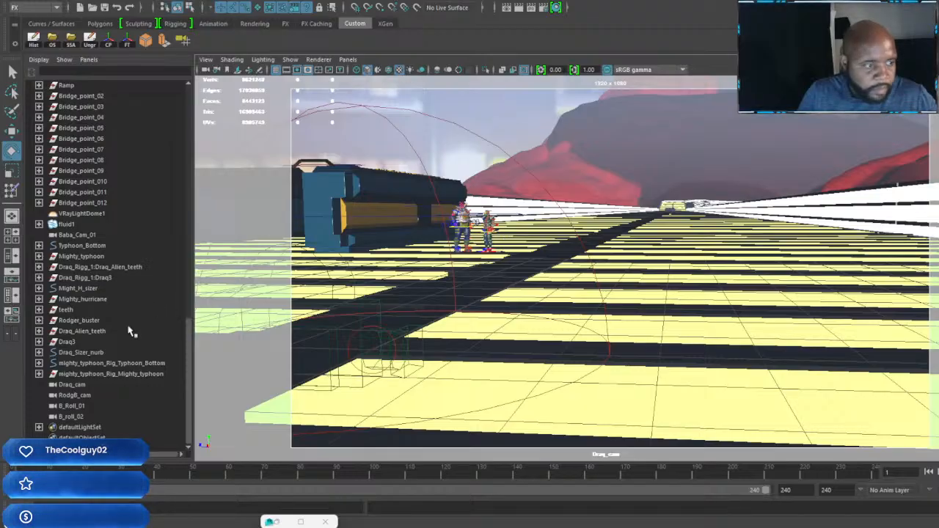
Step: Focus Draq_cam on Draq_Sizer_nurb and frame a close shot of the alien's head and shoulders from behind
click(85, 353)
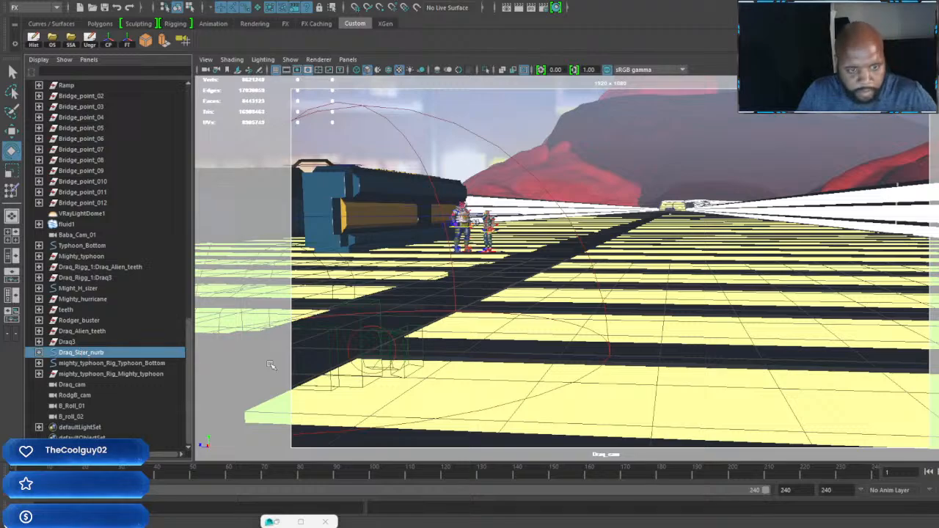
key(f)
scroll(661, 288, up, 8)
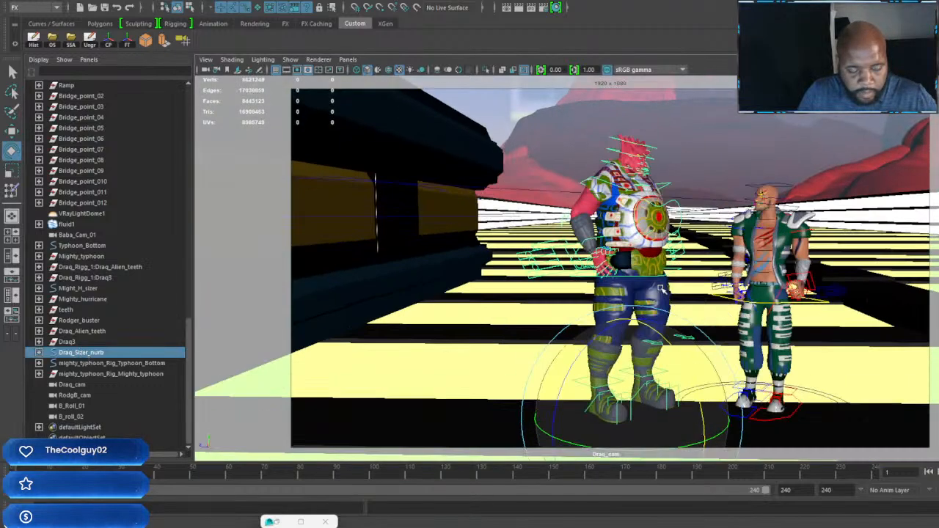
scroll(661, 289, up, 3)
alt+middle_drag(664, 274, 670, 370)
alt+right_drag(671, 371, 808, 360)
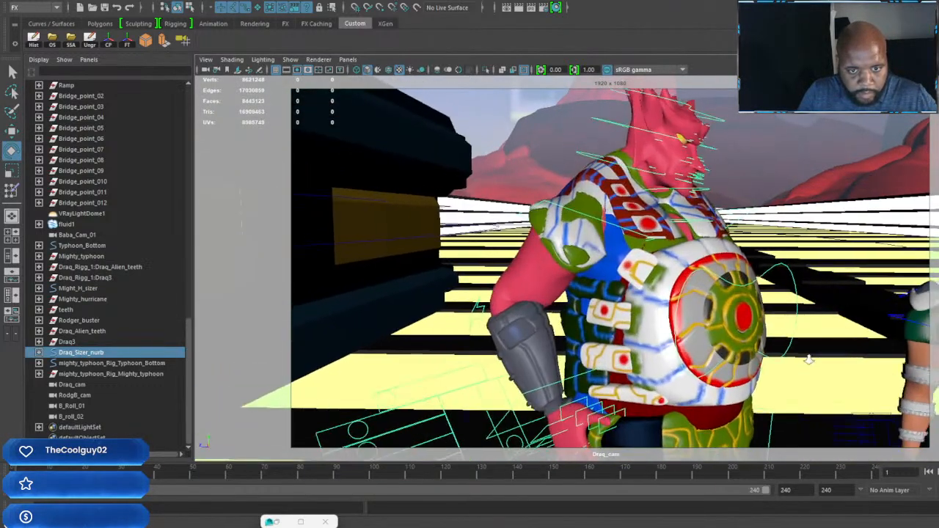
alt+drag(809, 359, 683, 300)
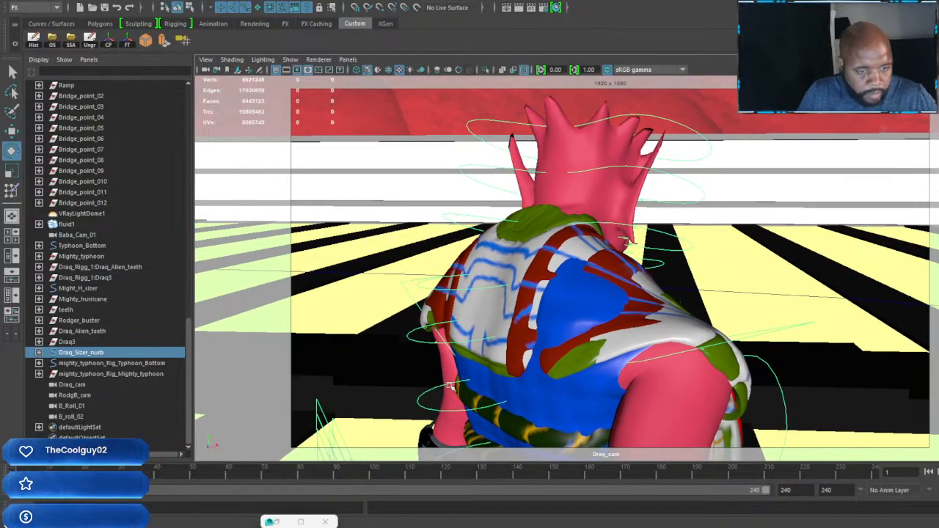
alt+drag(565, 337, 569, 341)
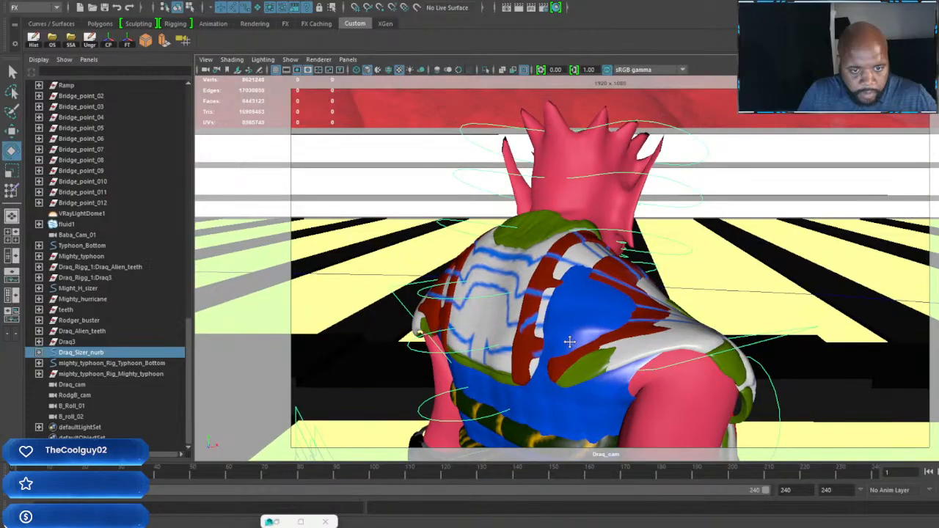
Step: Look through RodgB_cam and bring Rodger_buster into a closer view
click(347, 59)
mouse_move(435, 73)
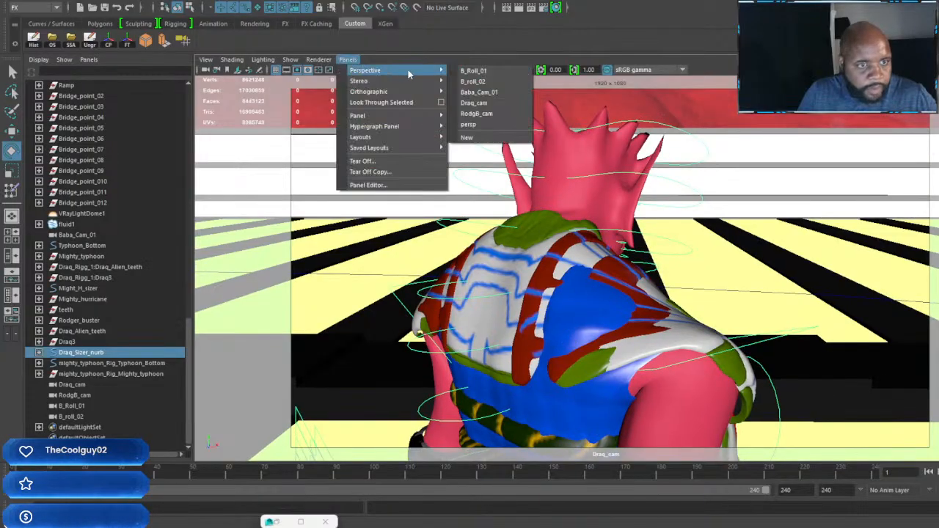
click(477, 114)
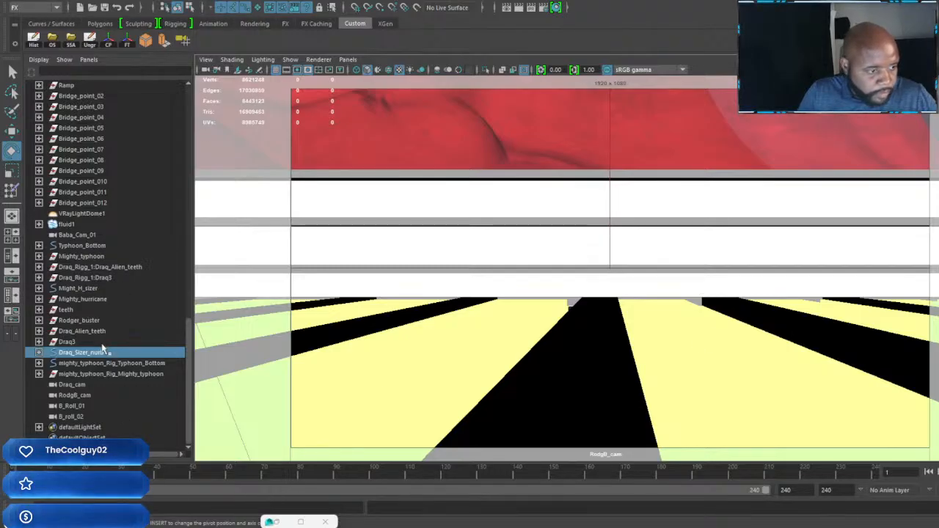
click(79, 321)
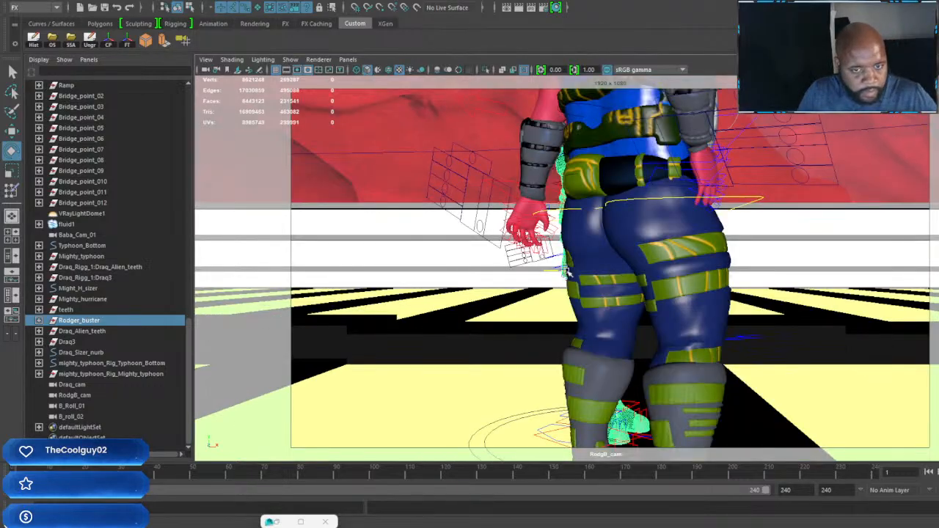
alt+drag(567, 272, 926, 280)
alt+middle_drag(699, 279, 656, 312)
scroll(656, 312, up, 5)
alt+drag(656, 313, 788, 264)
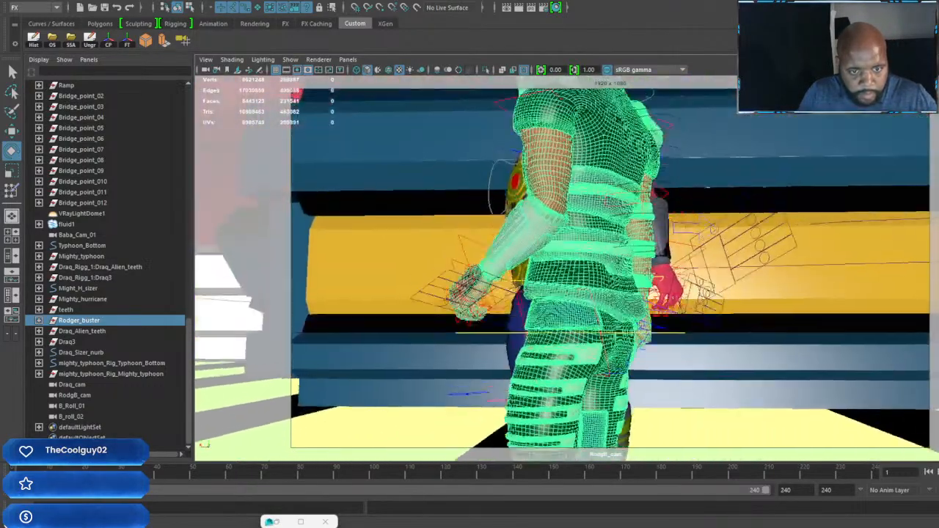
Step: Frame RodgB_cam over the green-jacketed fighter's shoulder, with the alien's face and torso in the shot
alt+middle_drag(653, 249, 625, 319)
scroll(625, 319, up, 4)
alt+drag(625, 319, 679, 325)
alt+middle_drag(660, 305, 650, 343)
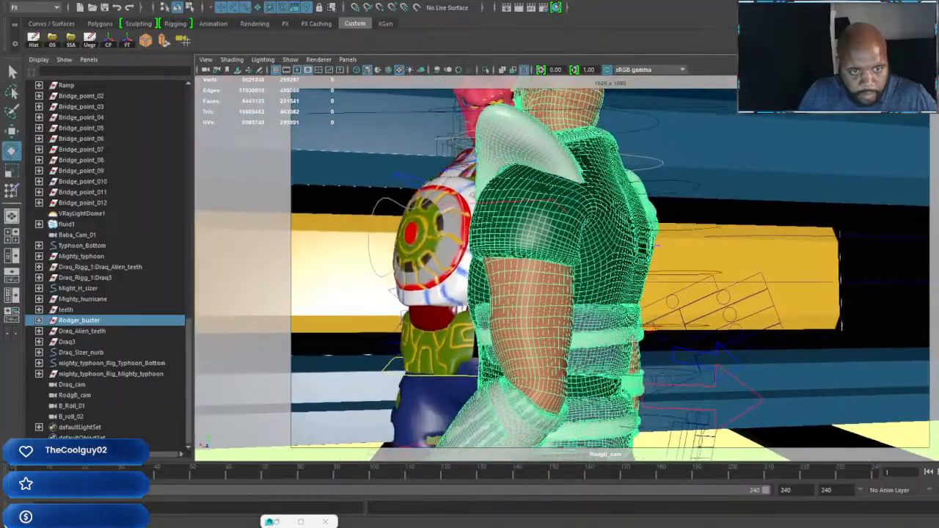
alt+drag(650, 343, 796, 328)
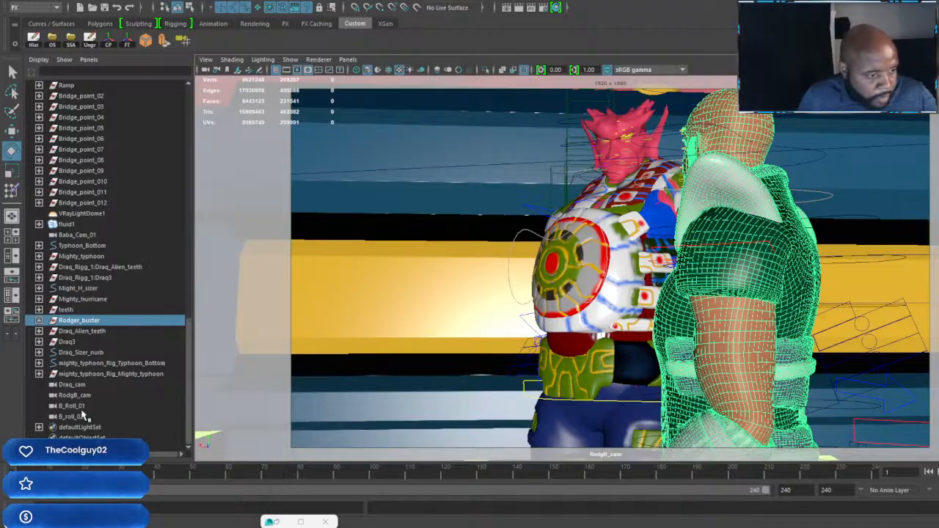
Step: Look through Baba_Cam_01, collapse the Iron_tiger_Sizer hierarchy, and focus the camera on Baba2
click(87, 234)
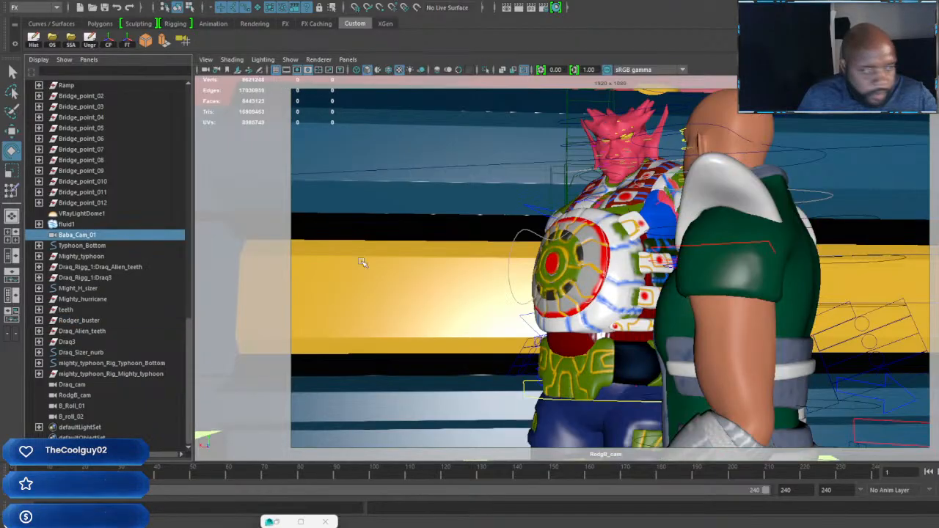
click(348, 59)
mouse_move(410, 71)
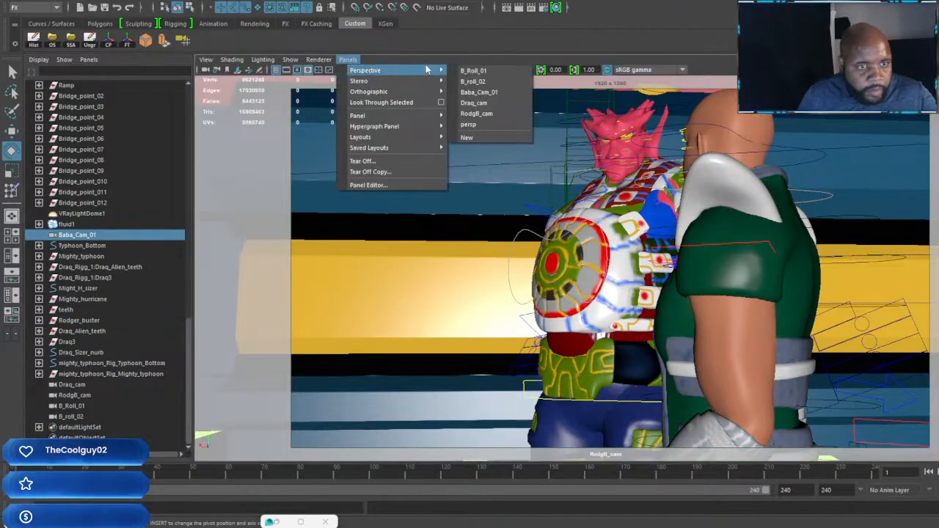
click(477, 91)
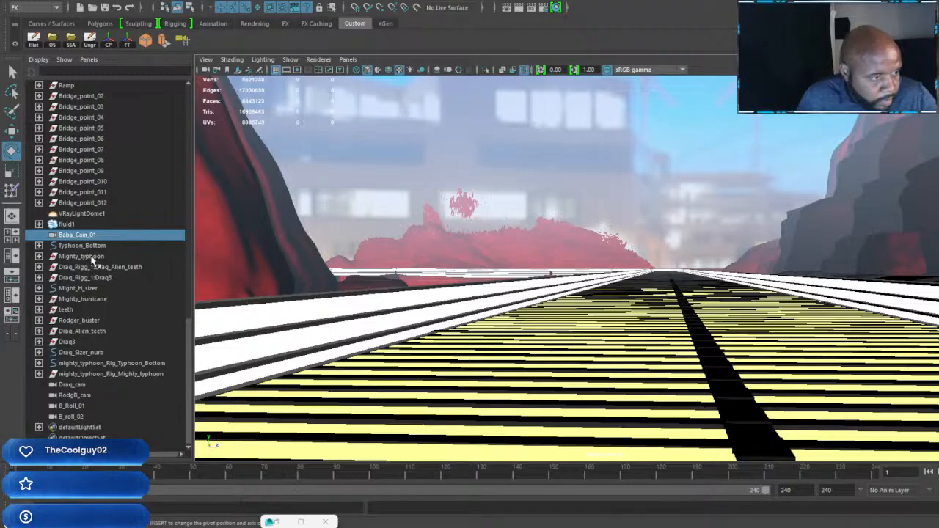
scroll(94, 271, up, 10)
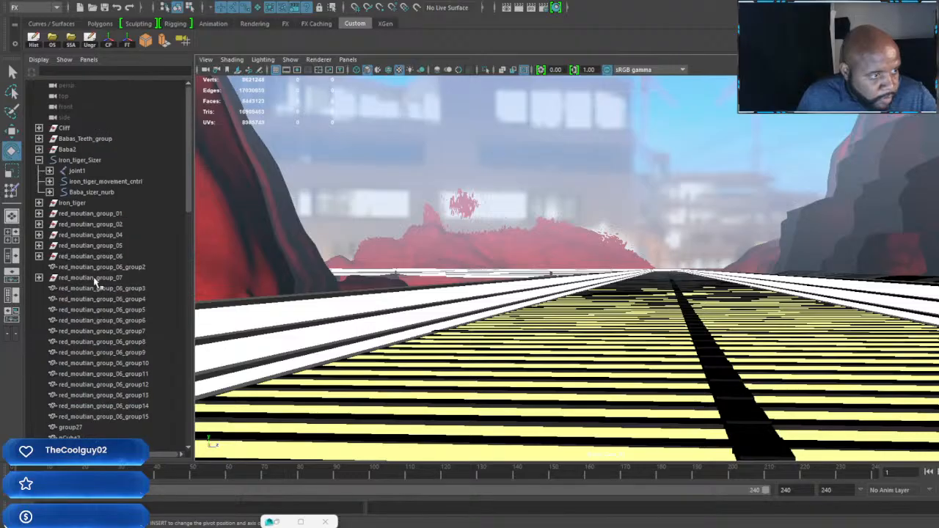
click(40, 160)
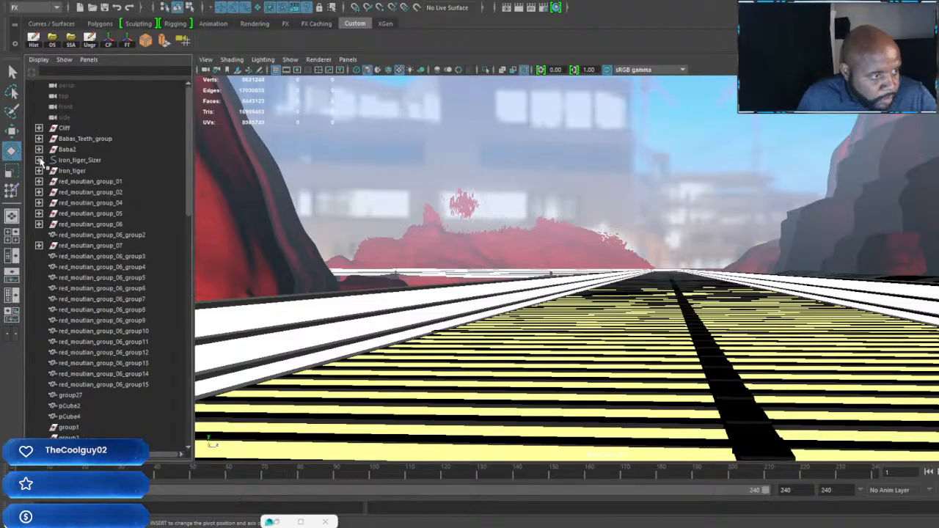
click(67, 149)
key(f)
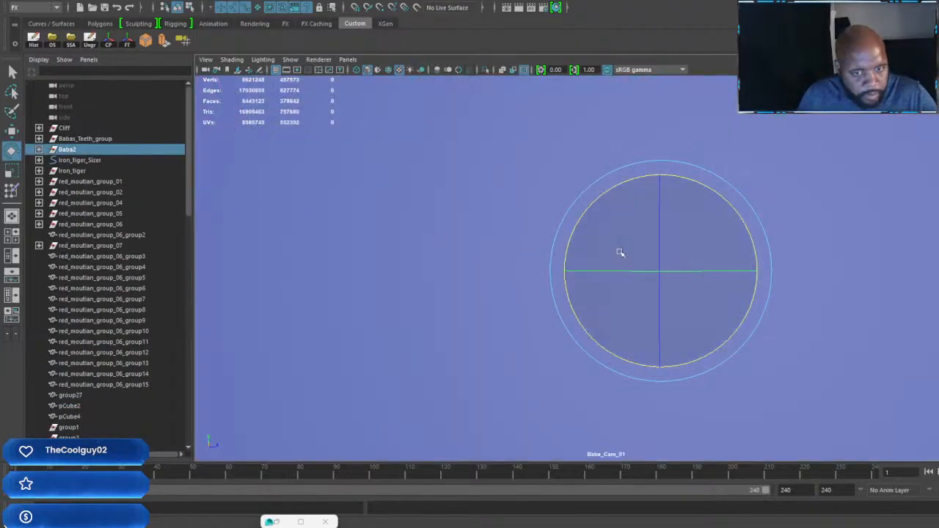
Step: Move Baba_Cam_01 around the seat back to view Baba2's head and hand on the steering wheel
scroll(691, 263, up, 1)
scroll(688, 267, down, 1)
scroll(689, 267, up, 1)
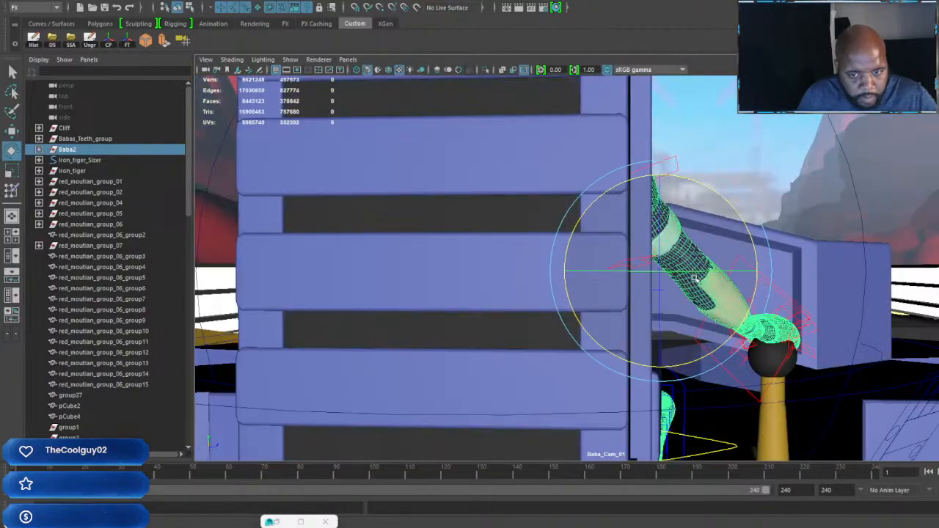
alt+drag(689, 267, 663, 281)
alt+middle_drag(701, 264, 662, 302)
alt+drag(662, 302, 599, 306)
alt+middle_drag(585, 297, 558, 367)
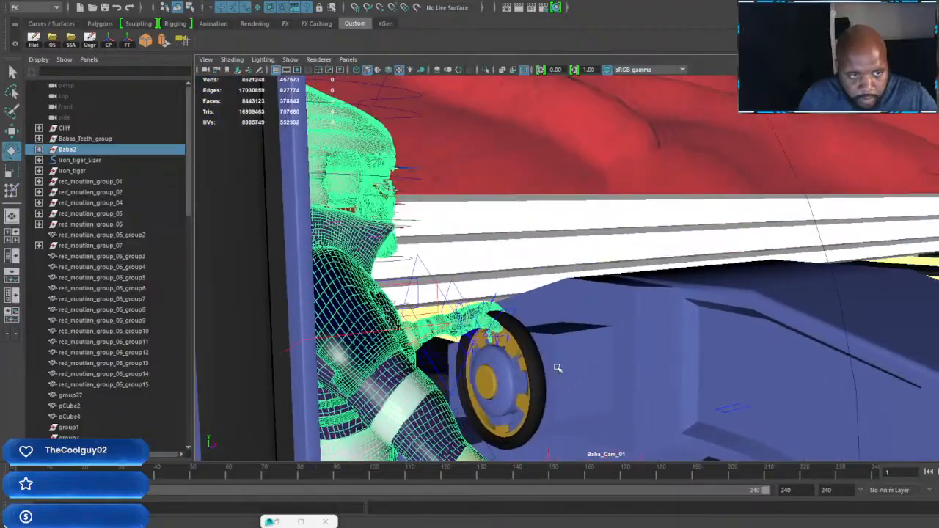
Step: Try framing Baba_Cam_01 from behind the seat, looking past Baba2's arm toward the bridge ahead
alt+drag(557, 367, 574, 356)
alt+right_drag(574, 355, 600, 355)
alt+middle_drag(600, 355, 607, 337)
alt+drag(607, 336, 614, 342)
alt+right_drag(662, 357, 631, 331)
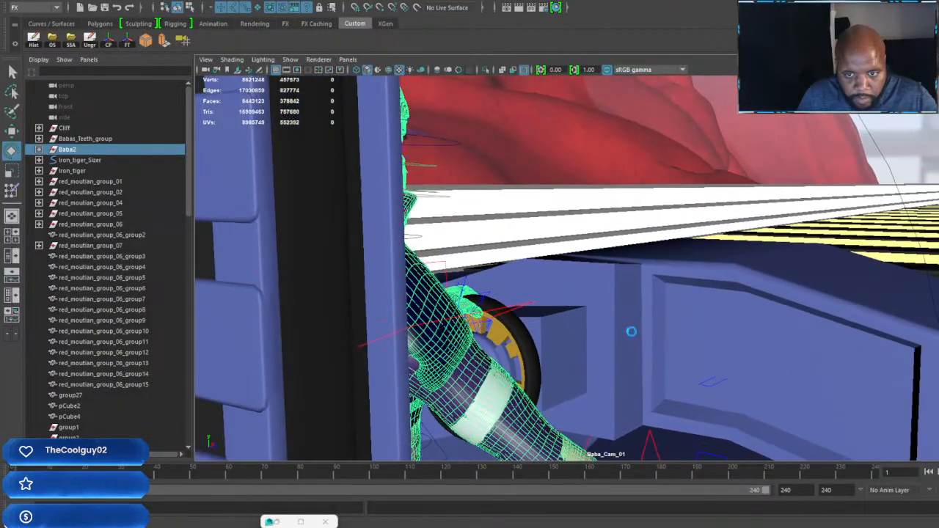
alt+drag(631, 331, 656, 331)
alt+middle_drag(656, 332, 597, 323)
mouse_move(597, 323)
alt+mouse_down()
mouse_move(636, 335)
mouse_move(628, 318)
mouse_move(543, 325)
mouse_move(600, 331)
mouse_move(605, 309)
alt+mouse_up()
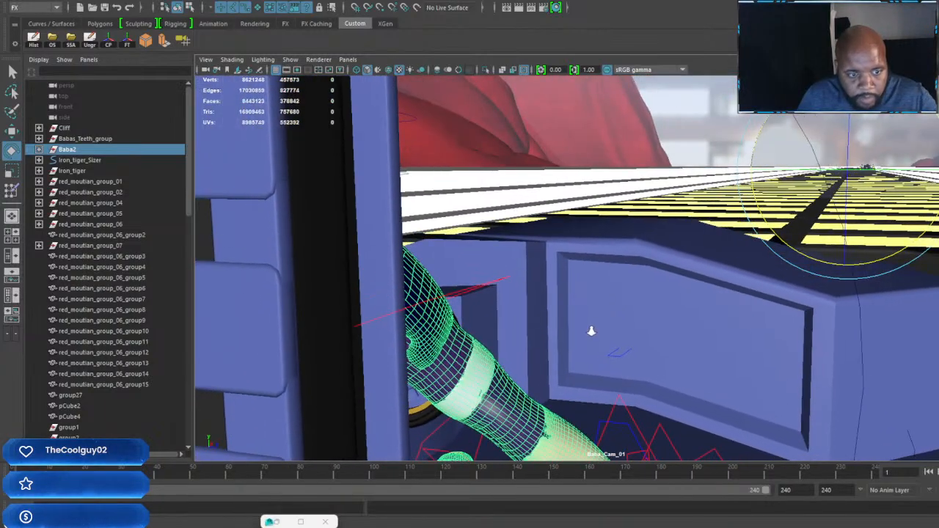
mouse_move(590, 328)
alt+mouse_down()
mouse_move(570, 289)
mouse_move(593, 336)
alt+mouse_up()
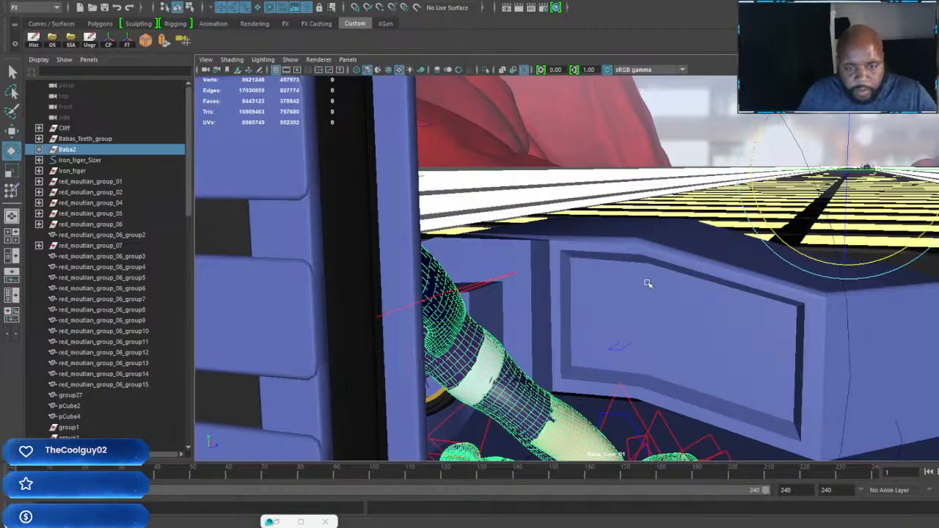
Step: Frame Baba_Cam_01 as a close side shot of Baba2 at the steering wheel, and clear the selection
alt+drag(648, 283, 610, 297)
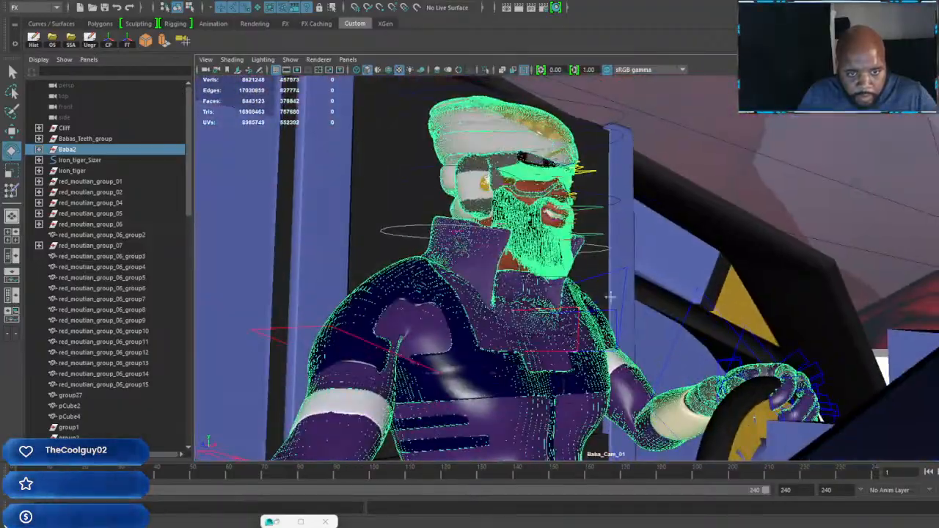
alt+middle_drag(609, 297, 681, 300)
scroll(681, 300, up, 5)
alt+drag(667, 310, 672, 328)
scroll(665, 308, down, 5)
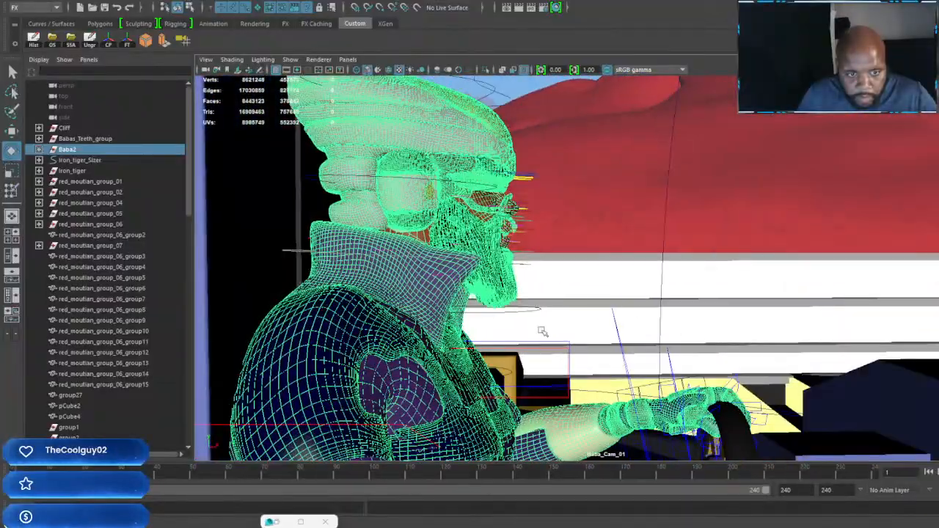
alt+drag(542, 332, 514, 330)
click(681, 240)
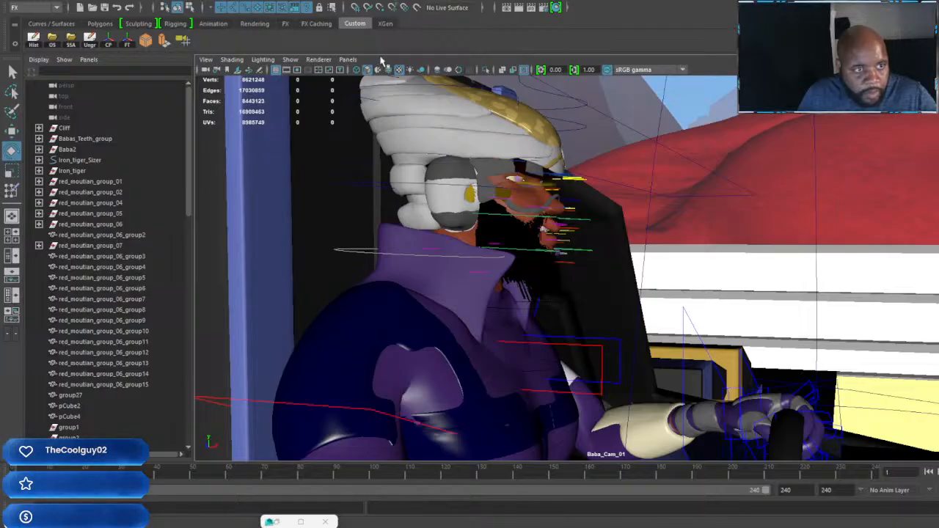
Step: Switch to the perspective view and focus on the cockpit of Iron_tiger_Sizer
click(355, 60)
mouse_move(411, 71)
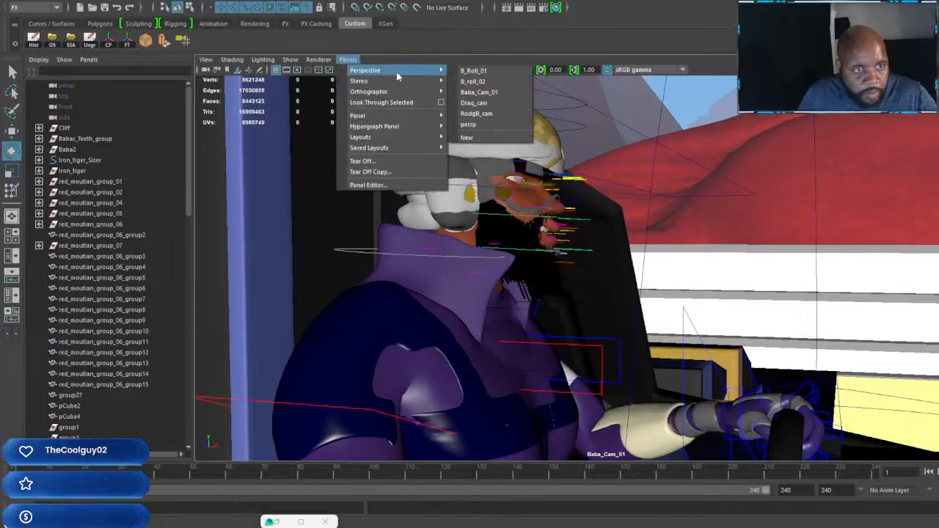
click(473, 124)
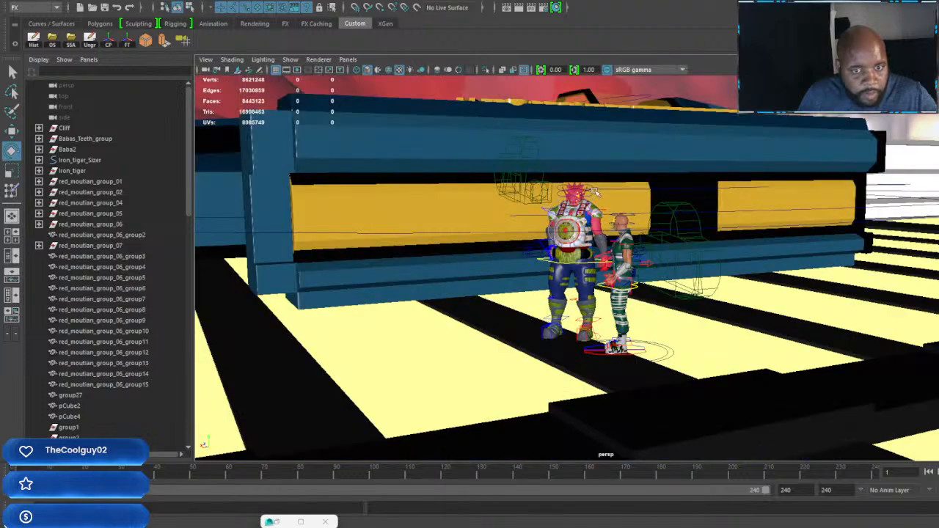
scroll(558, 212, down, 5)
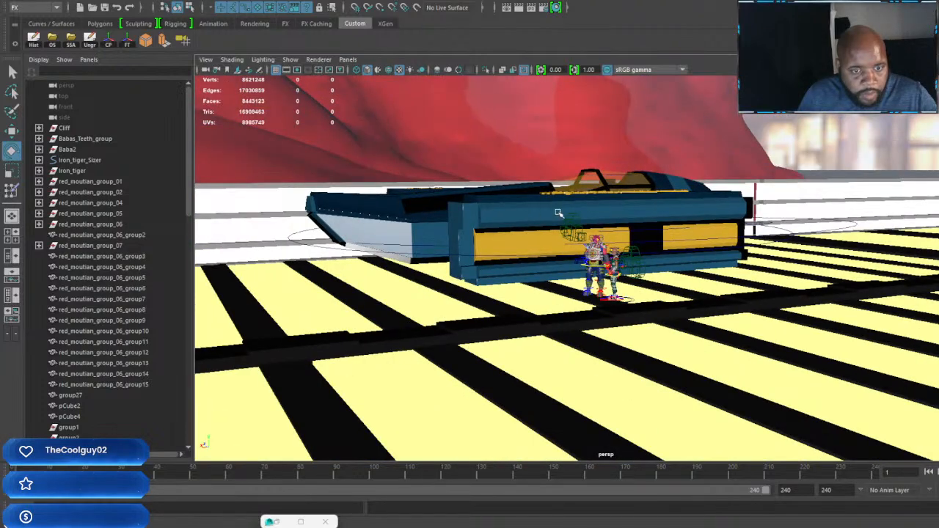
click(80, 160)
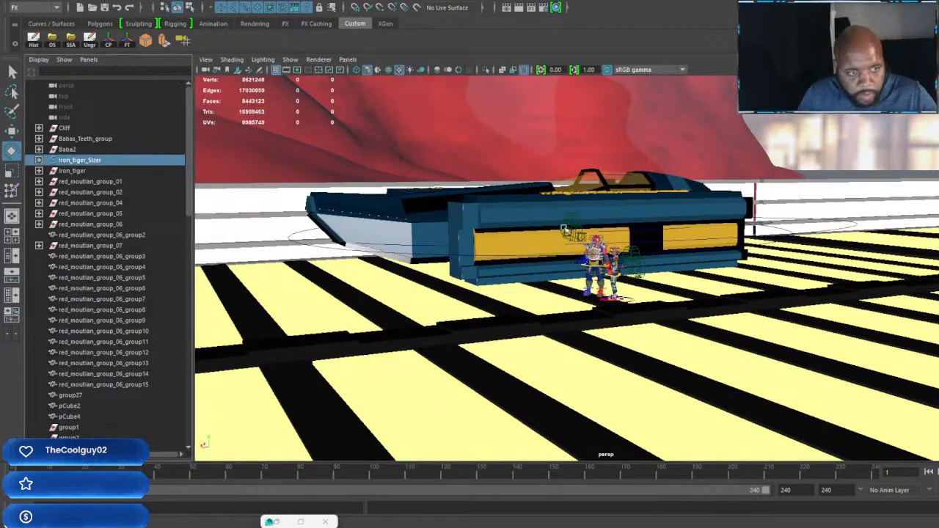
key(f)
scroll(644, 275, up, 10)
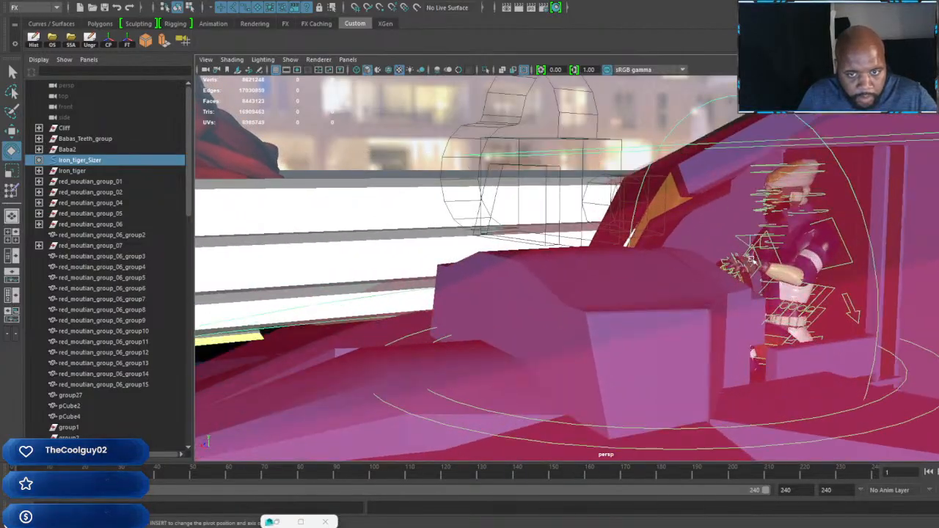
Step: Try deleting faces along the edge of the Iron_tiger cockpit canopy
alt+drag(751, 260, 695, 271)
click(649, 241)
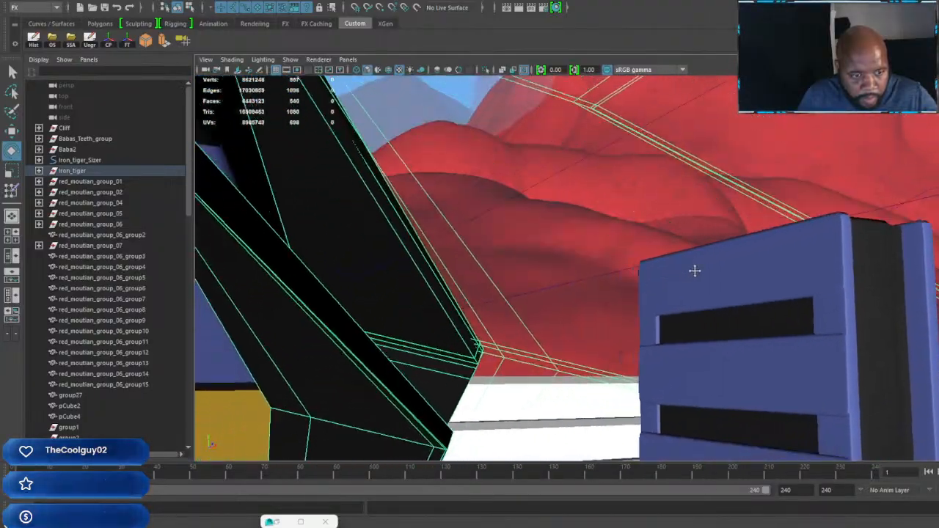
alt+drag(517, 269, 703, 220)
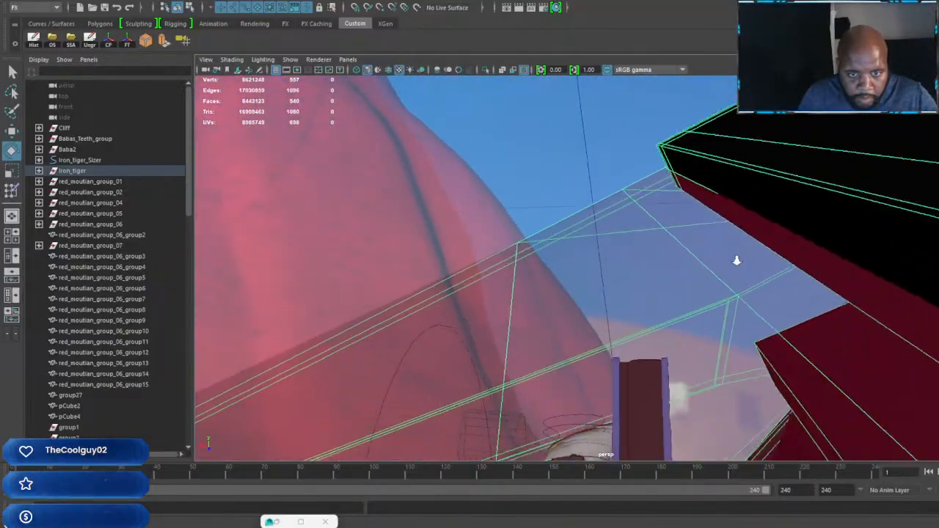
mouse_move(737, 260)
alt+mouse_down()
mouse_move(787, 295)
mouse_move(724, 261)
alt+mouse_up()
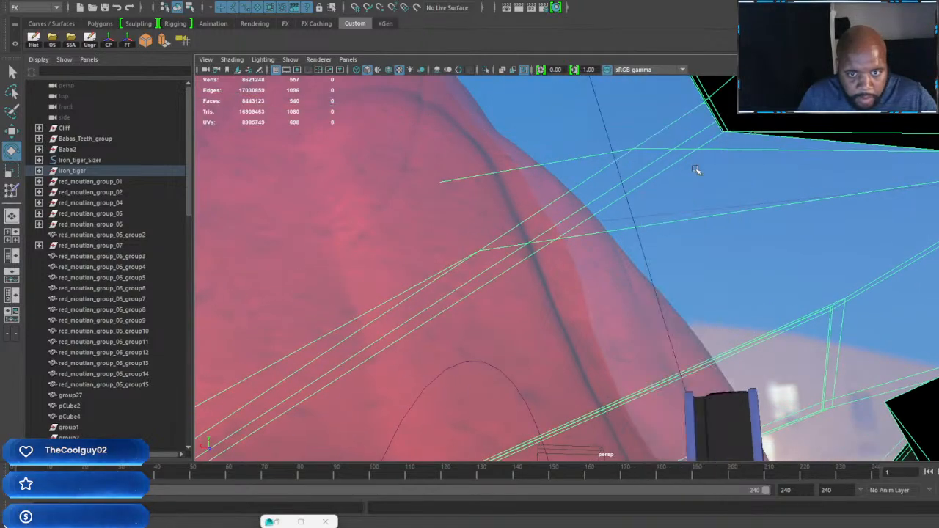
alt+drag(699, 141, 705, 143)
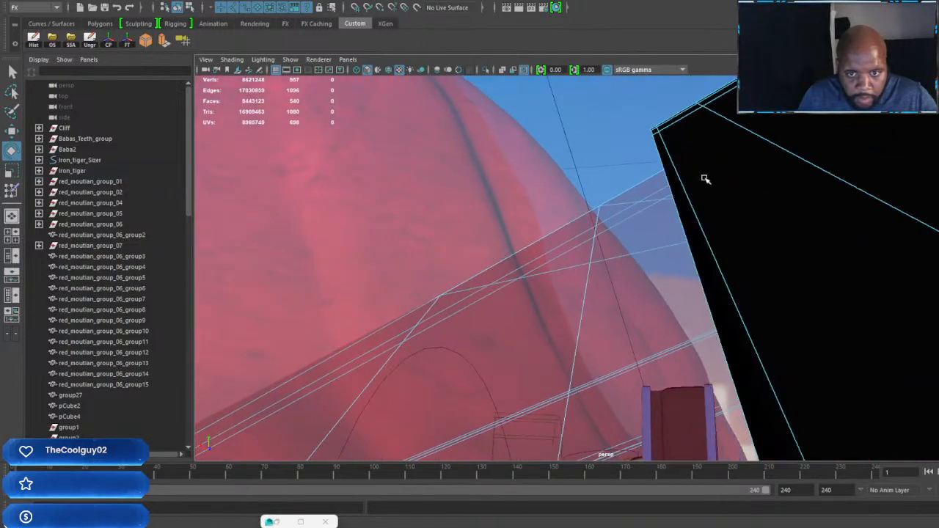
alt+drag(724, 210, 731, 229)
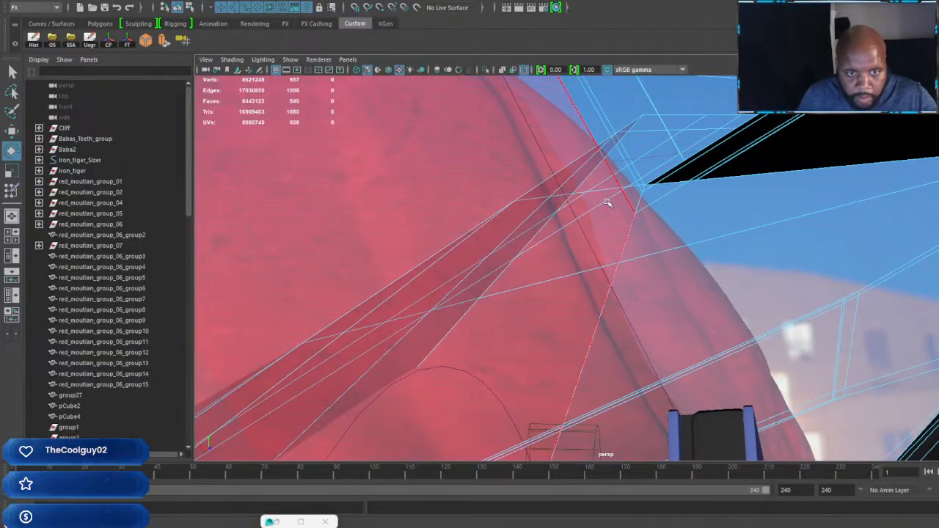
alt+drag(608, 201, 638, 244)
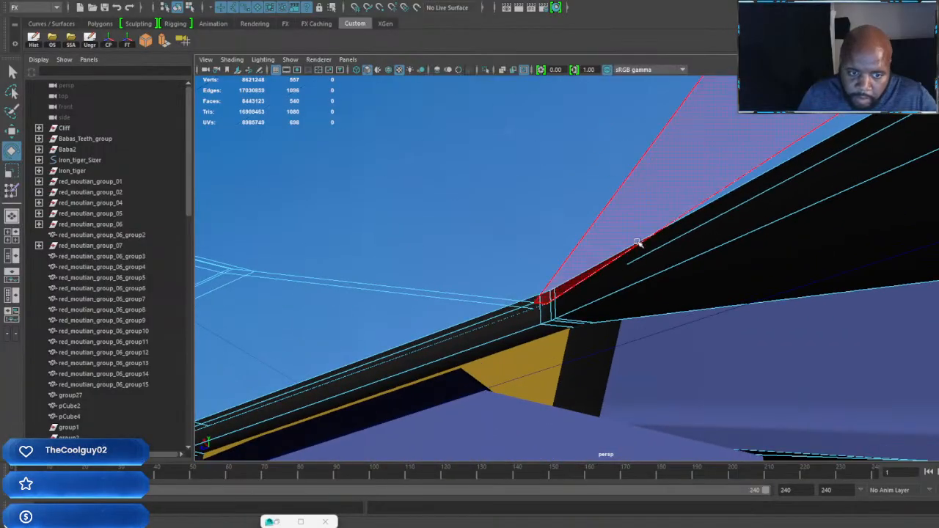
click(570, 280)
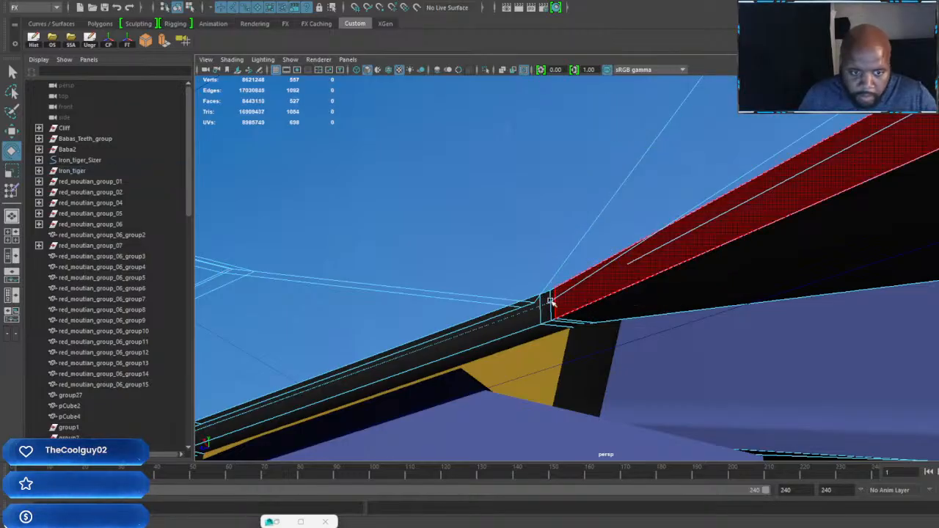
Step: Examine the cockpit canopy from inside and outside, and select its glass faces
mouse_move(551, 300)
alt+mouse_down()
mouse_move(486, 308)
mouse_move(435, 335)
mouse_move(646, 294)
mouse_move(793, 241)
mouse_move(635, 308)
alt+mouse_up()
mouse_move(635, 308)
alt+middle_down()
mouse_move(799, 205)
mouse_move(865, 147)
alt+middle_up()
alt+middle_drag(650, 371, 826, 156)
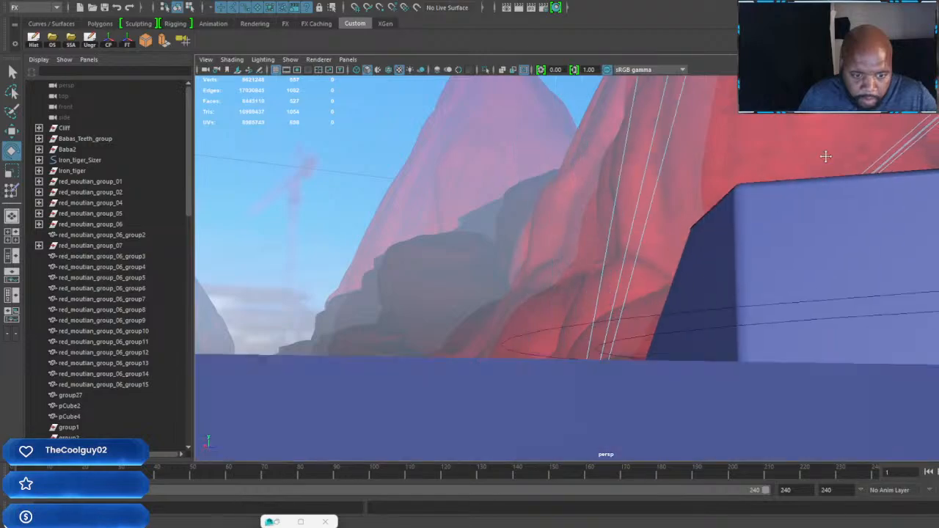
alt+drag(781, 269, 693, 295)
alt+middle_drag(694, 296, 792, 162)
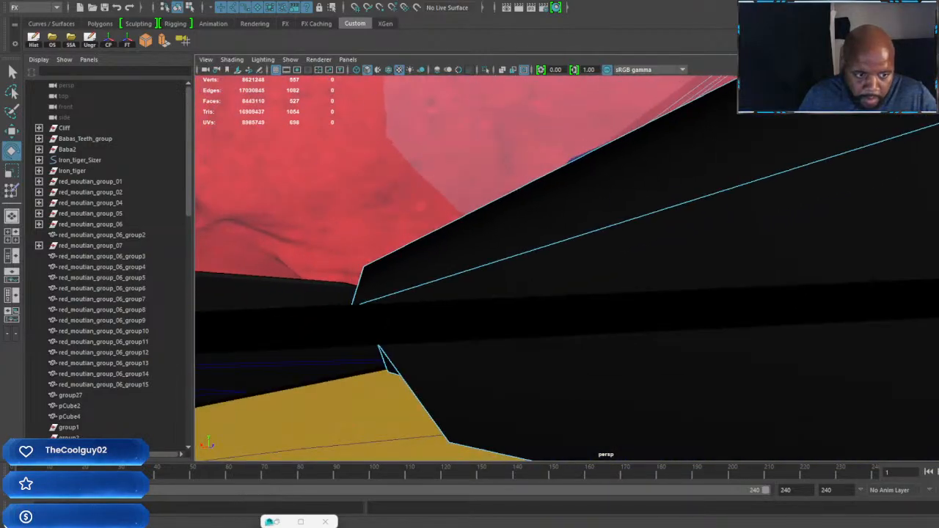
alt+drag(741, 173, 843, 166)
alt+middle_drag(843, 166, 822, 315)
scroll(683, 250, down, 4)
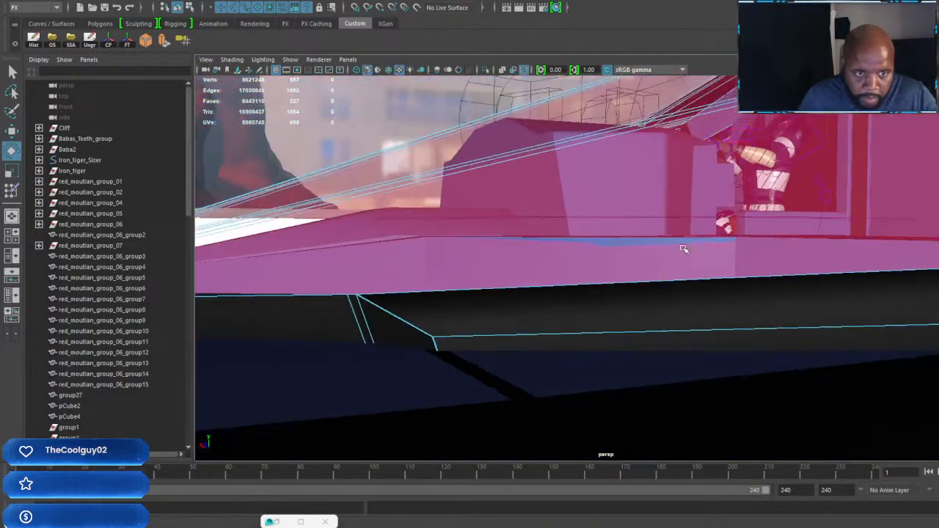
alt+drag(683, 250, 561, 267)
click(565, 266)
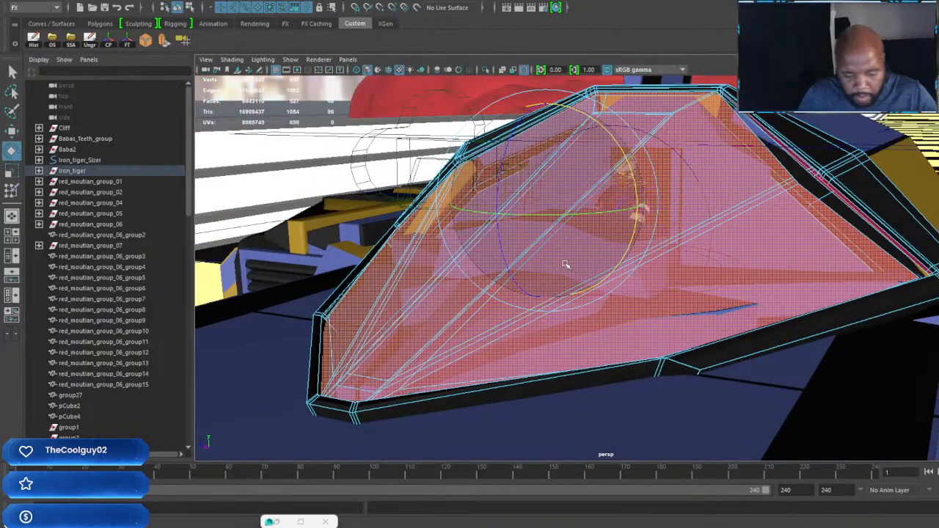
Step: Undo the canopy face deletions and lift the glass faces off the cockpit frame
alt+drag(561, 215, 641, 268)
key(ctrl+z)
key(ctrl+z)
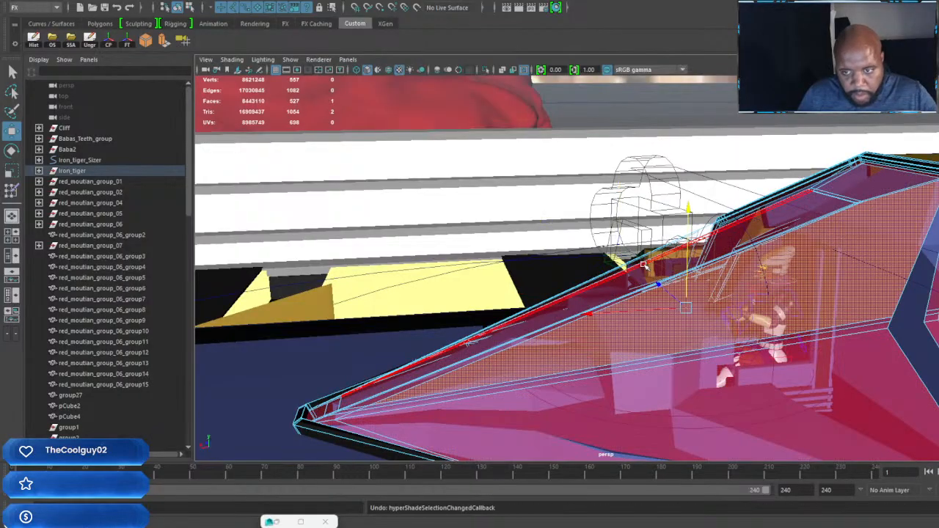
key(ctrl+z)
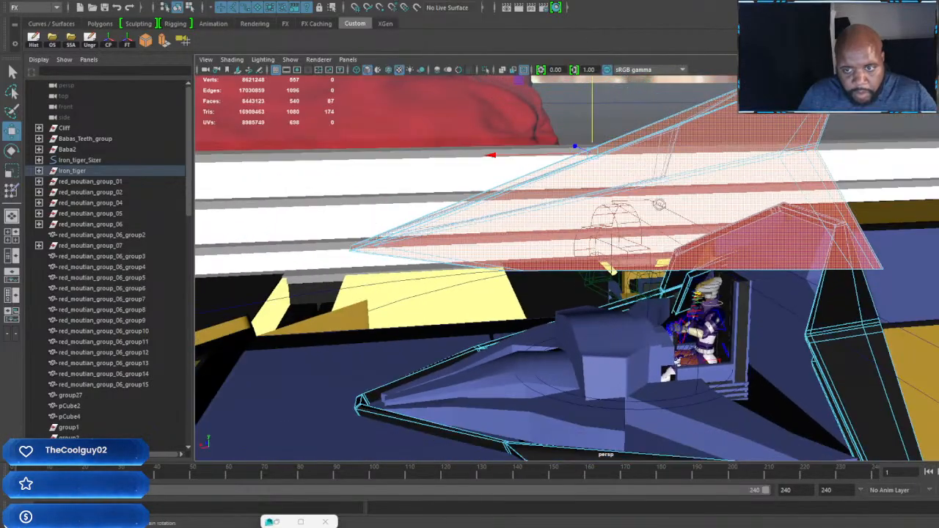
Step: Examine the lifted canopy glass and the open cockpit frame from the front and sides
alt+drag(659, 205, 592, 191)
alt+drag(679, 237, 721, 283)
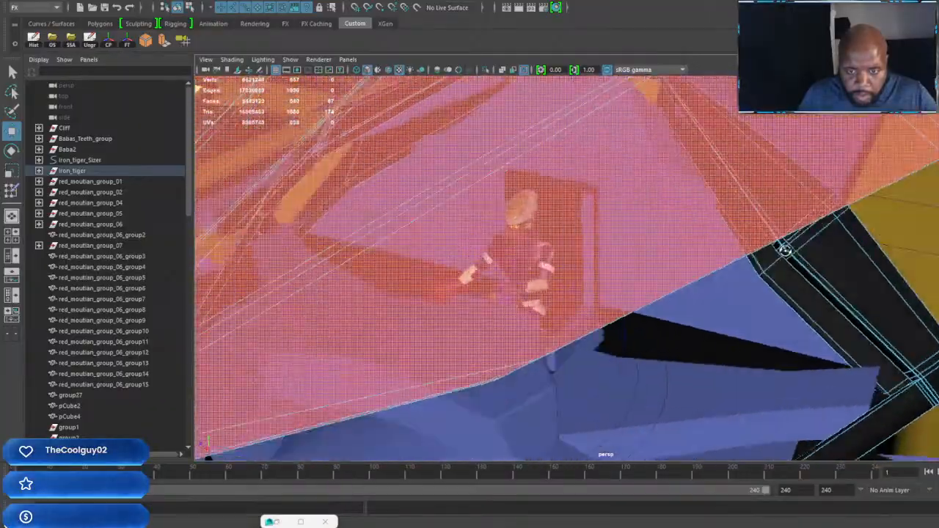
alt+drag(784, 251, 675, 237)
alt+drag(610, 232, 570, 176)
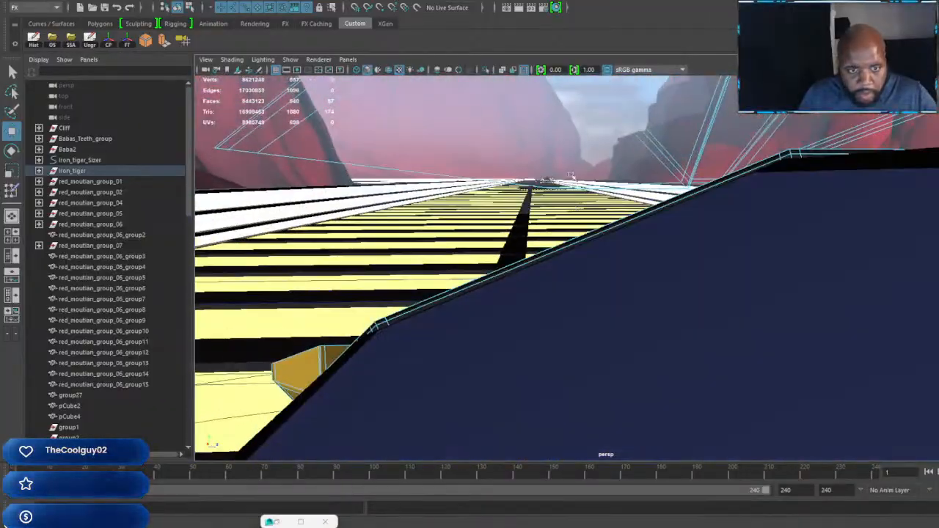
alt+drag(666, 308, 723, 283)
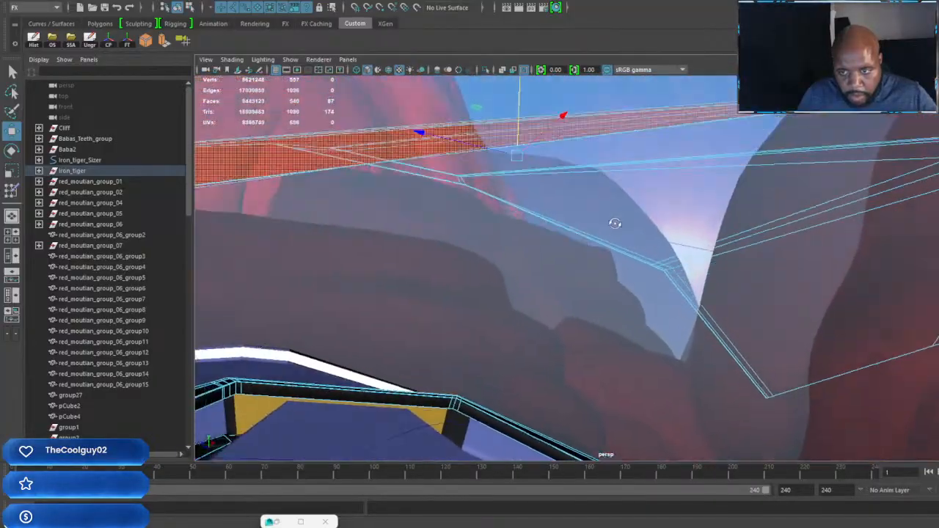
alt+drag(615, 223, 682, 251)
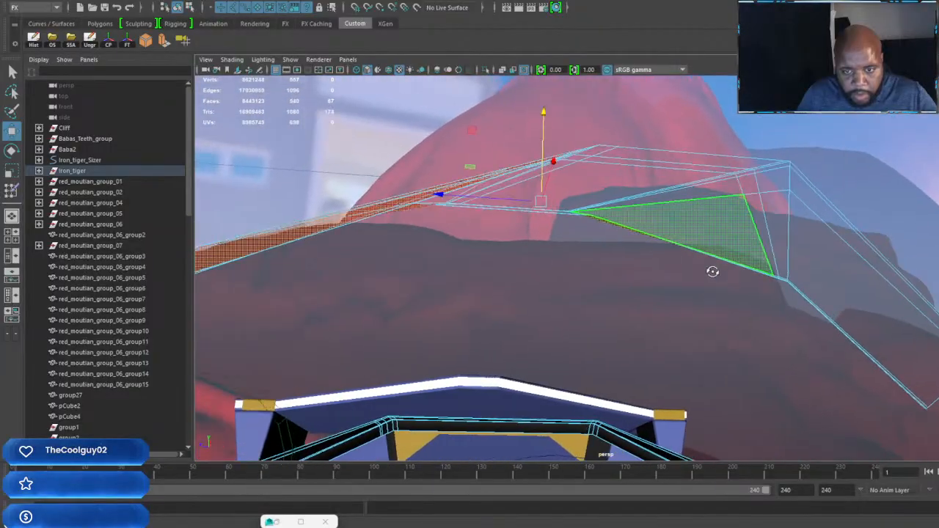
alt+drag(710, 271, 700, 382)
scroll(695, 379, down, 3)
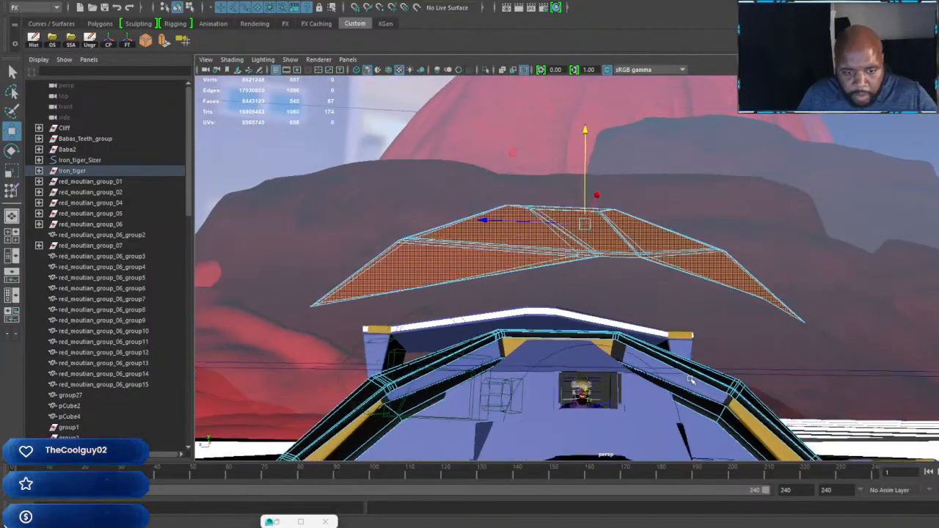
alt+middle_drag(694, 378, 695, 242)
alt+drag(695, 242, 712, 301)
alt+middle_drag(682, 305, 712, 319)
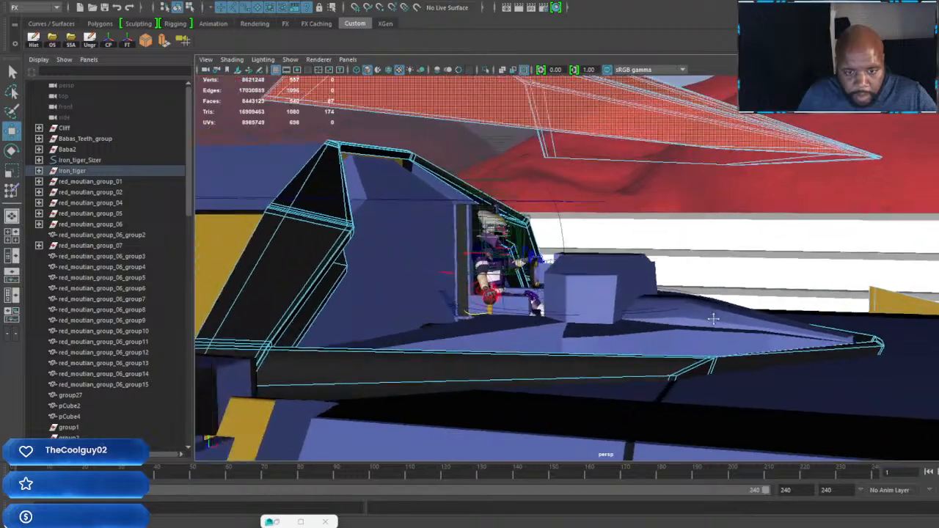
Step: Undo the upward move of the canopy glass faces on Iron_tiger
scroll(734, 340, up, 3)
alt+drag(735, 339, 725, 335)
alt+drag(676, 288, 643, 225)
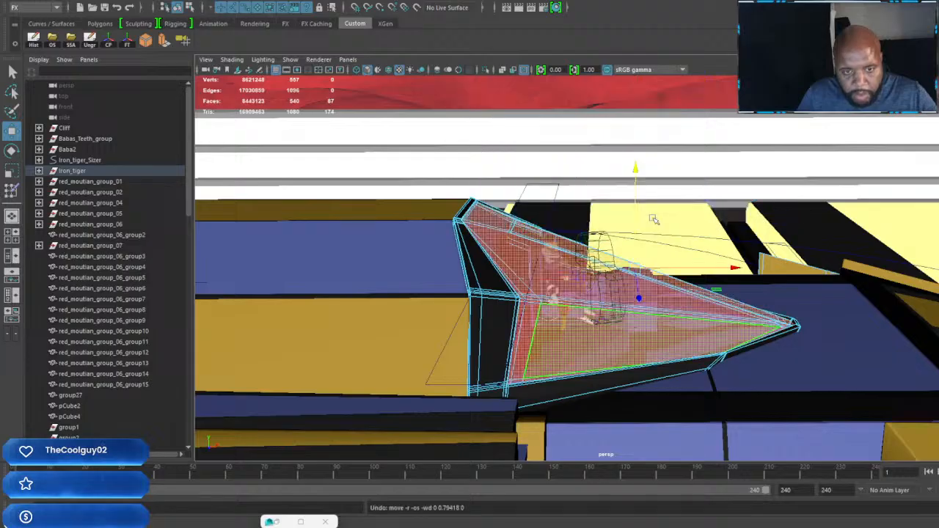
alt+drag(647, 259, 595, 274)
Step: Scale down Baba_Cam_01 and move it beside Baba2 in the cockpit
click(603, 178)
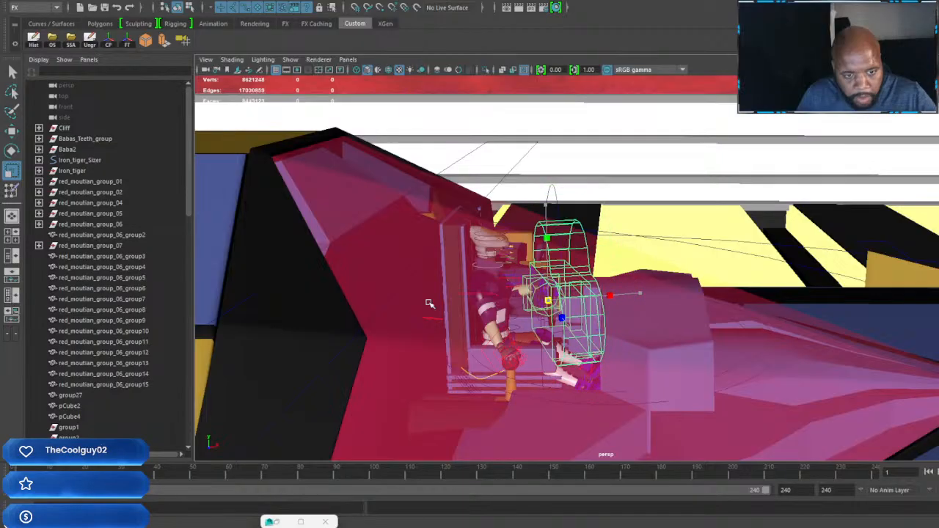
alt+drag(361, 315, 738, 253)
scroll(619, 316, up, 5)
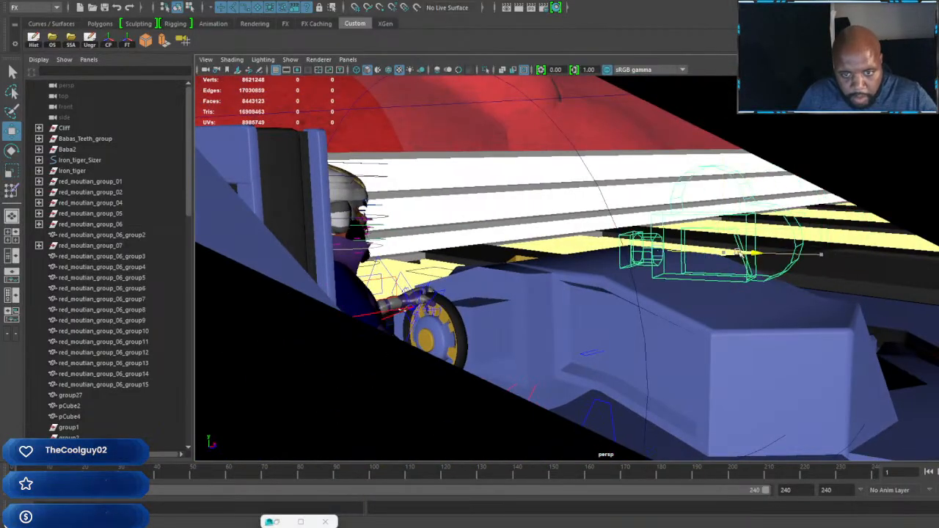
drag(595, 249, 565, 251)
alt+drag(564, 250, 732, 284)
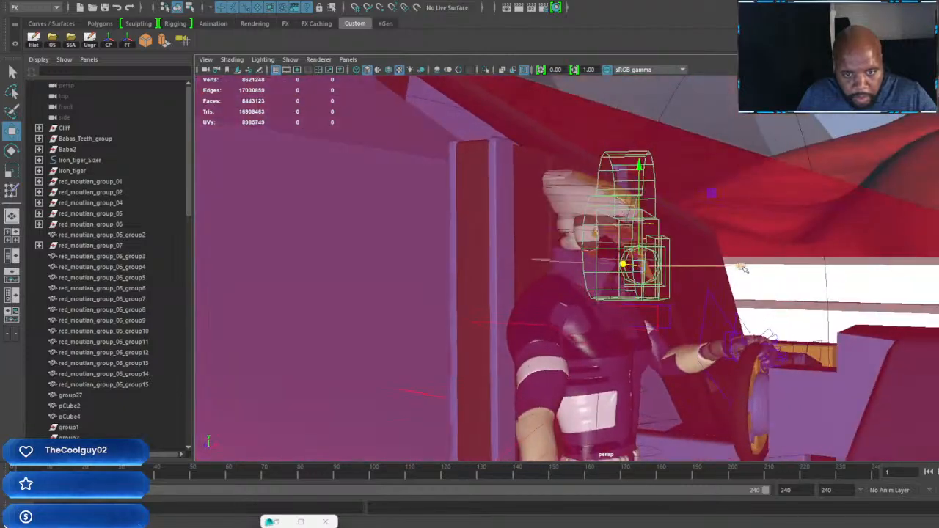
alt+drag(641, 285, 696, 287)
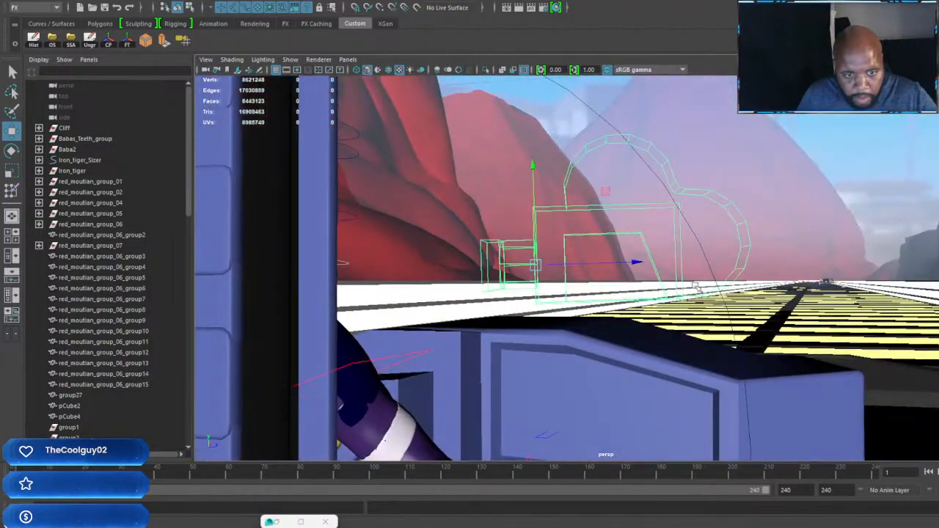
alt+drag(752, 270, 706, 268)
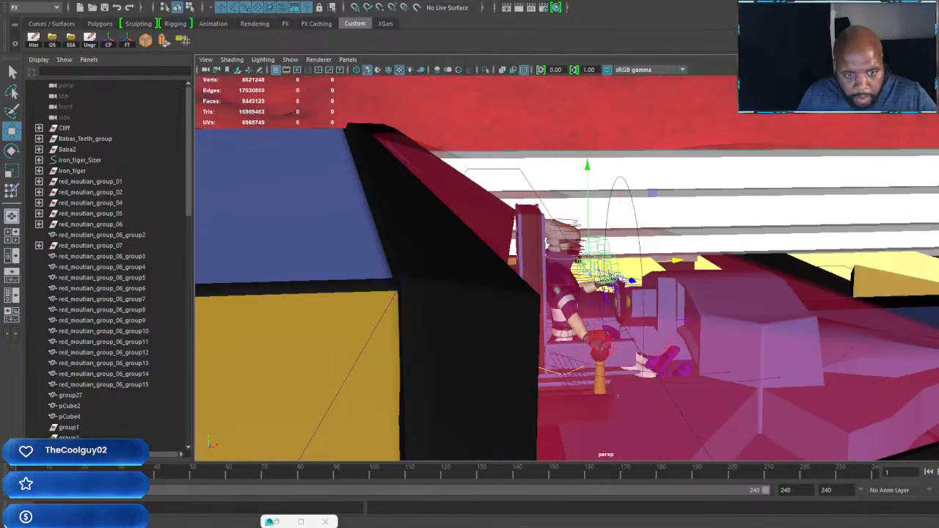
Step: Parent Baba_Cam_01 to the driver's rig control within the Iron_tiger_Sizer hierarchy
alt+drag(608, 292, 621, 293)
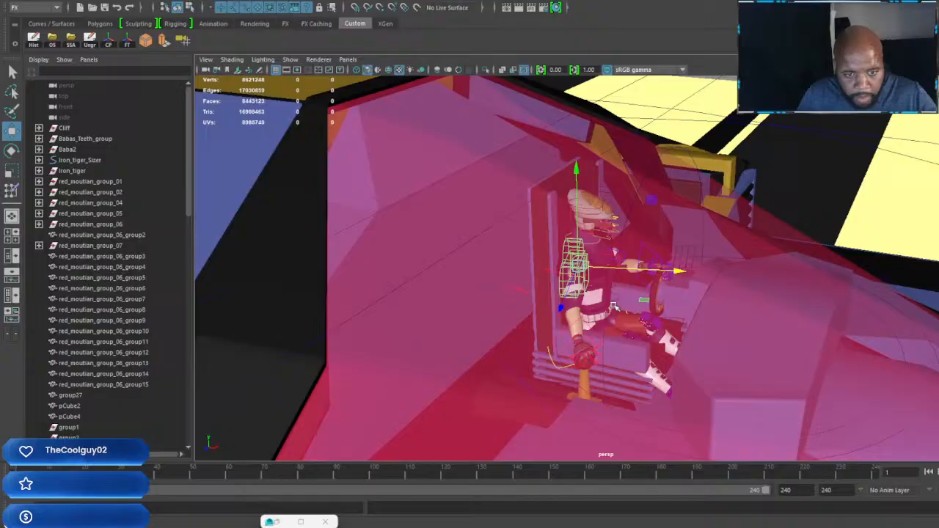
alt+middle_drag(613, 306, 628, 236)
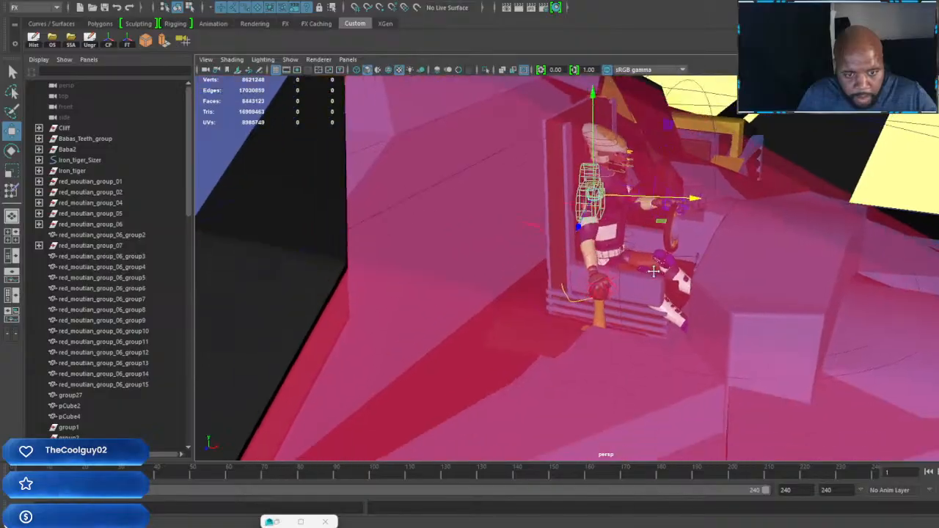
scroll(639, 269, up, 5)
alt+drag(582, 297, 642, 358)
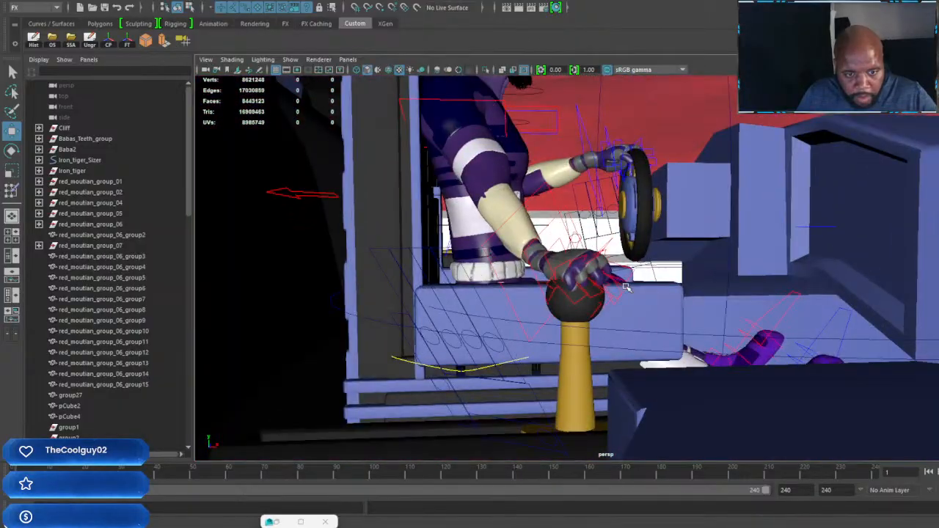
click(629, 367)
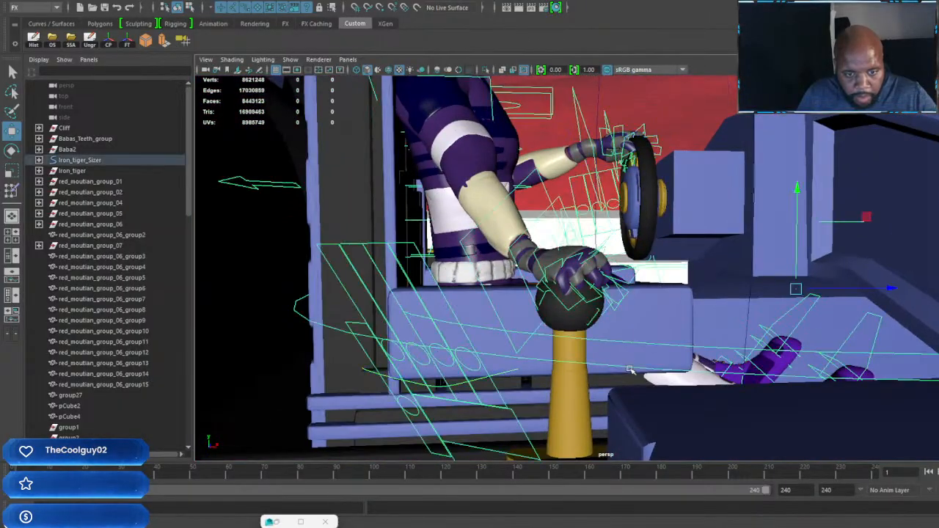
scroll(643, 341, down, 5)
alt+drag(644, 325, 658, 303)
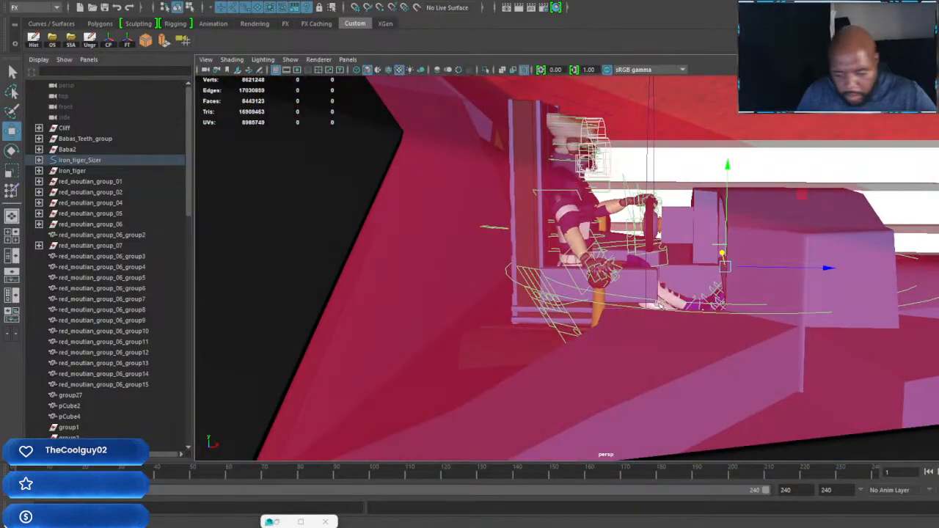
Step: Try to extrude the canopy glass faces on Iron_tiger
click(619, 307)
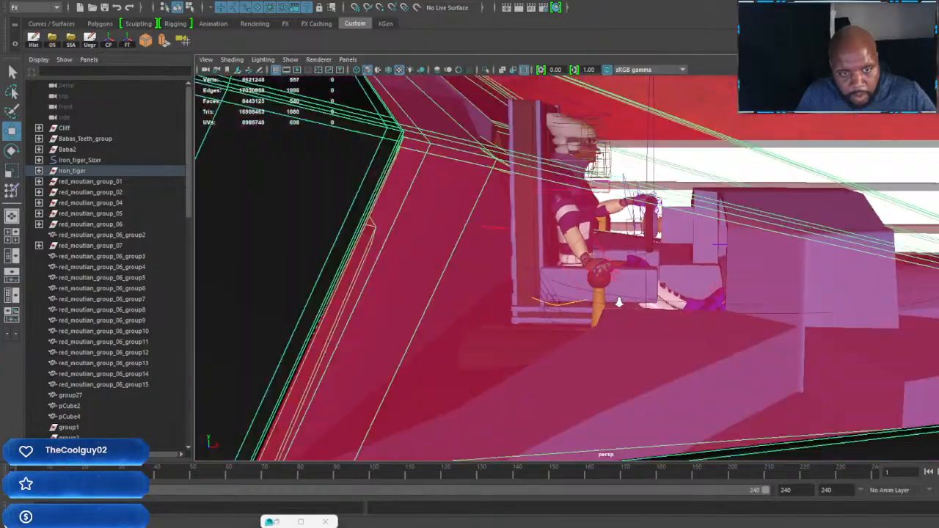
alt+drag(618, 302, 652, 282)
scroll(652, 275, up, 4)
scroll(709, 264, up, 5)
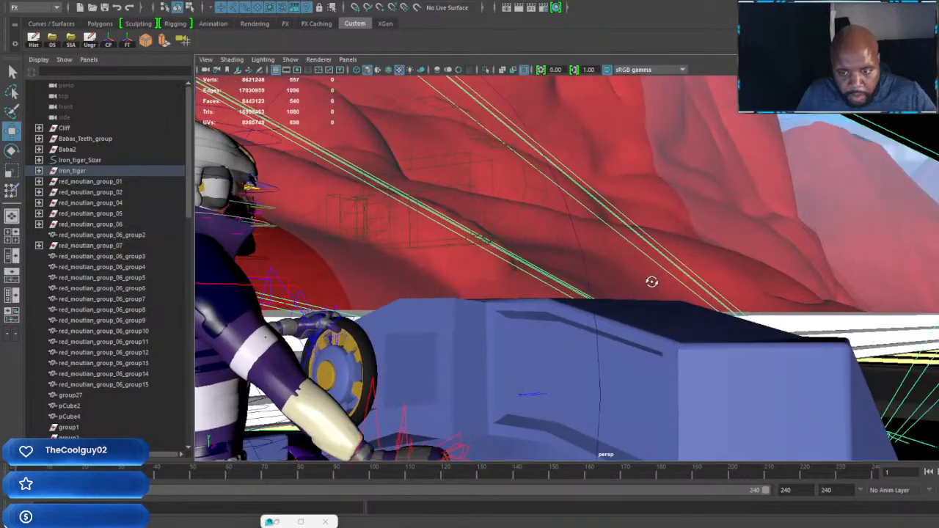
shift+right_click(702, 245)
shift+right_drag(707, 262, 706, 262)
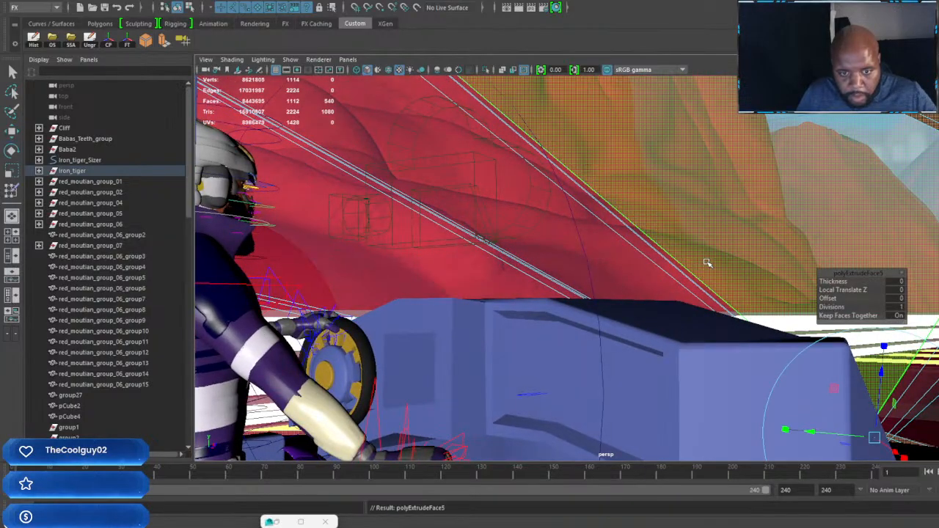
alt+drag(706, 262, 665, 281)
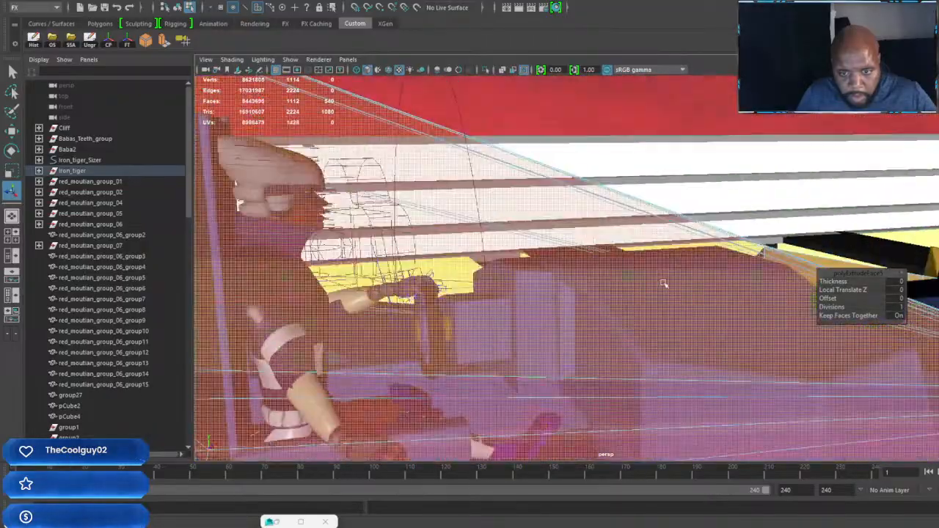
alt+middle_drag(664, 281, 475, 310)
alt+drag(475, 310, 590, 319)
drag(749, 333, 749, 330)
Step: Undo the face extrusion on Iron_tiger's canopy glass and return to object selection
key(ctrl+z)
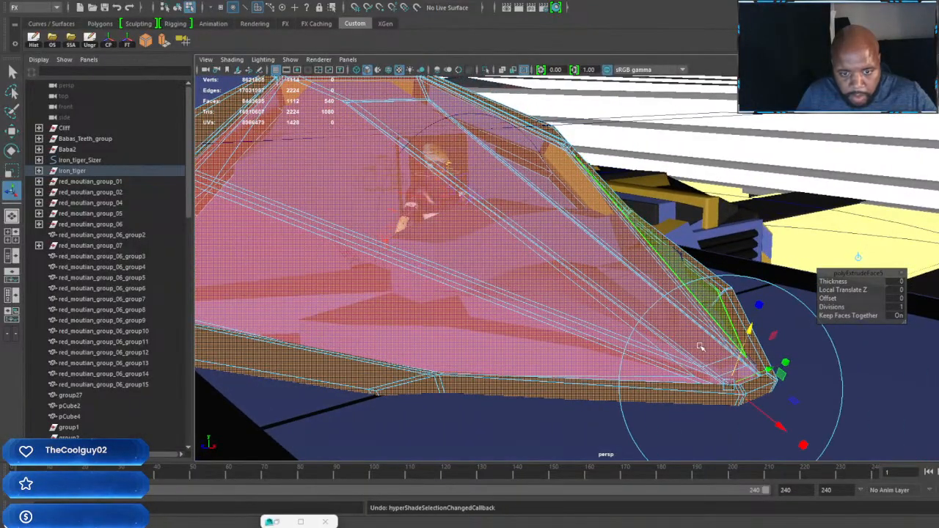
alt+drag(701, 346, 743, 321)
key(ctrl+z)
key(ctrl+z)
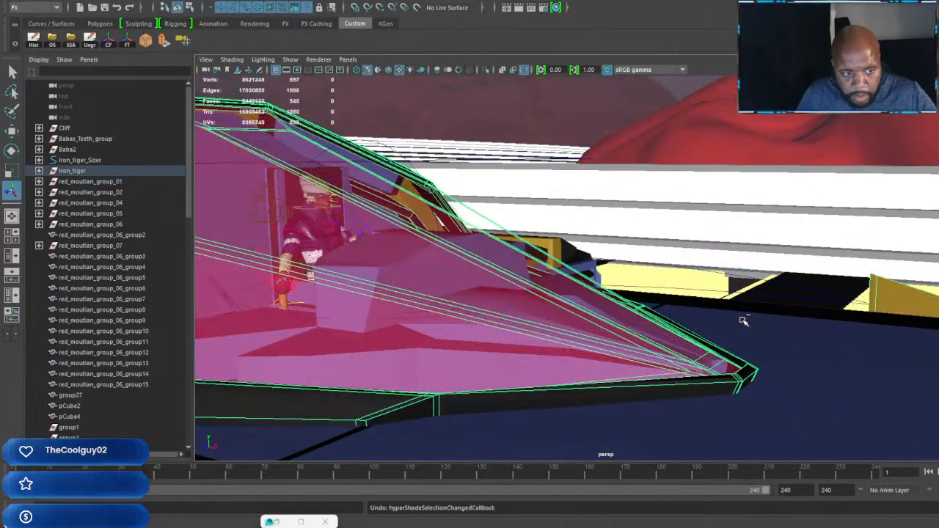
Step: Look through Baba_Cam_01 and frame Baba's face and shoulders from the front
alt+drag(627, 327, 721, 263)
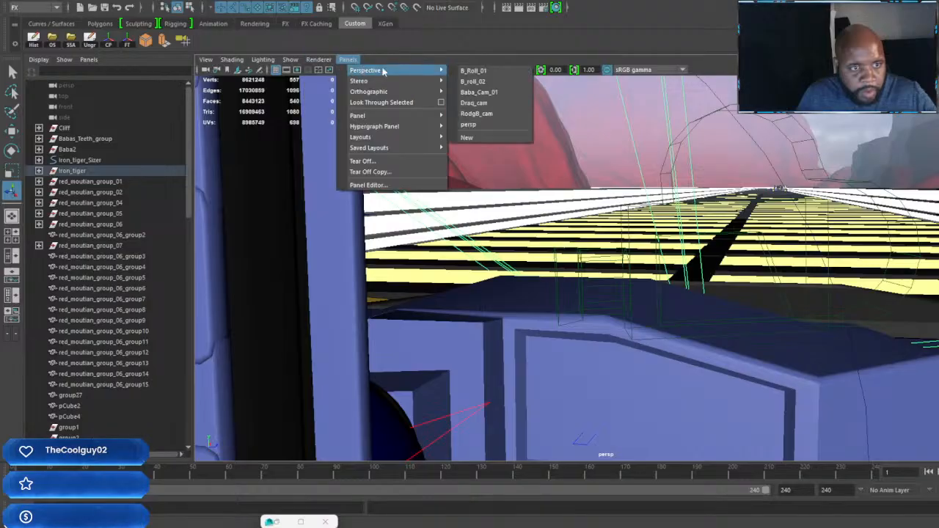
click(479, 92)
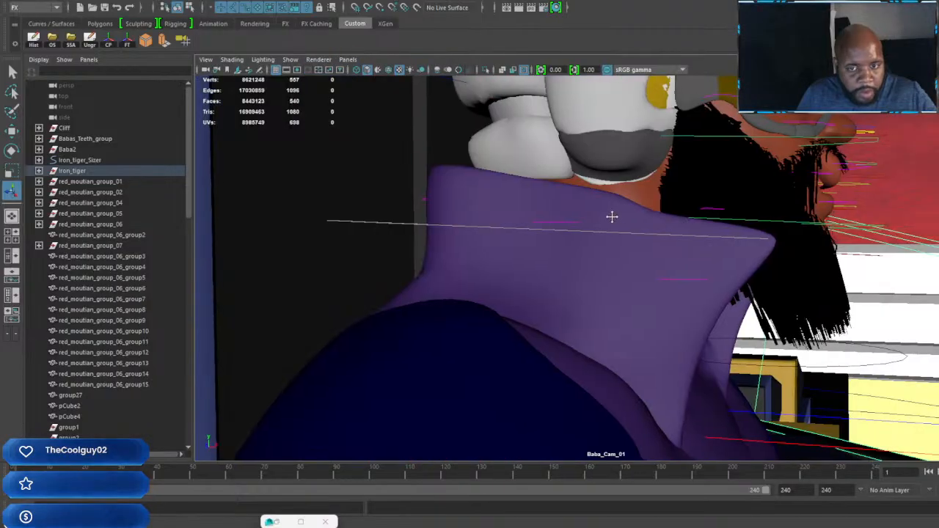
alt+drag(611, 216, 629, 289)
alt+right_drag(629, 289, 572, 231)
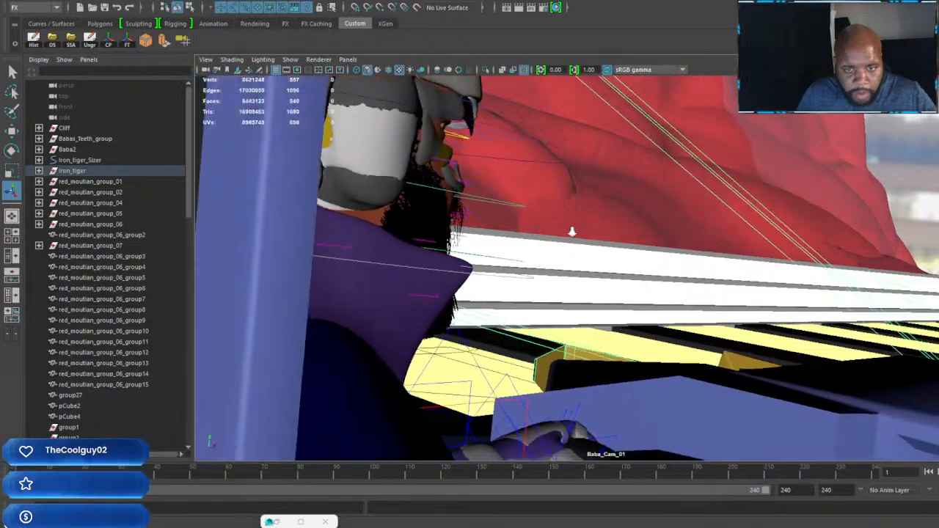
alt+drag(572, 231, 484, 261)
alt+middle_drag(499, 265, 677, 247)
alt+drag(677, 247, 576, 269)
alt+middle_drag(675, 265, 507, 265)
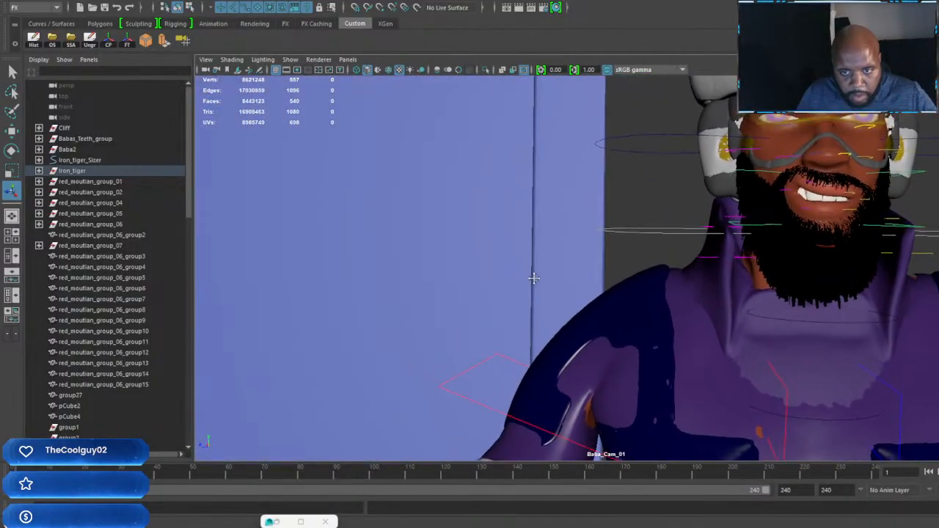
alt+middle_drag(459, 294, 401, 314)
alt+right_drag(402, 314, 444, 313)
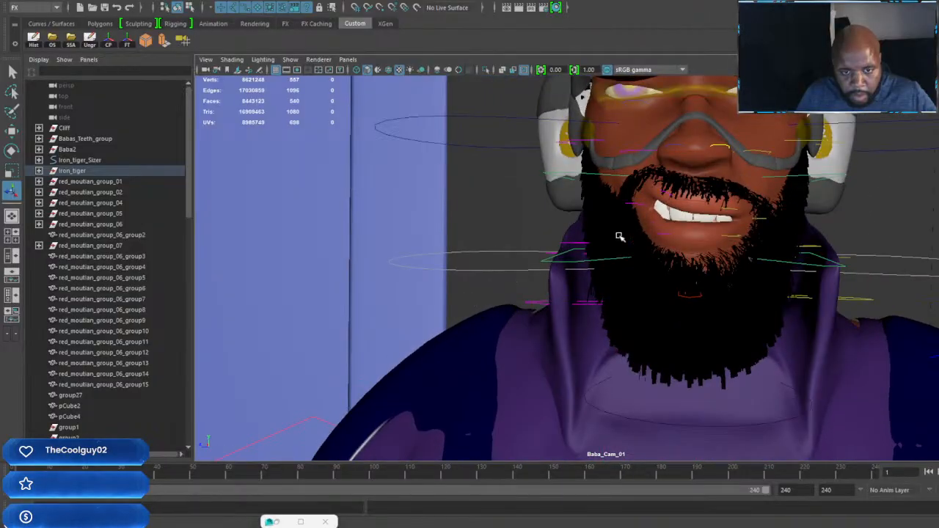
Step: Move Baba's upper-lip control vertically to narrow the opening of the snarl
click(669, 195)
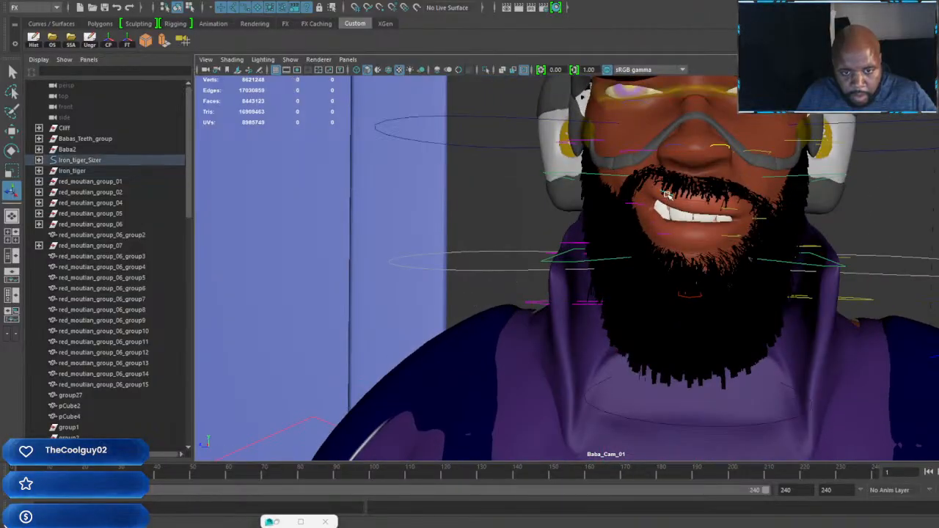
key(r)
drag(703, 109, 707, 101)
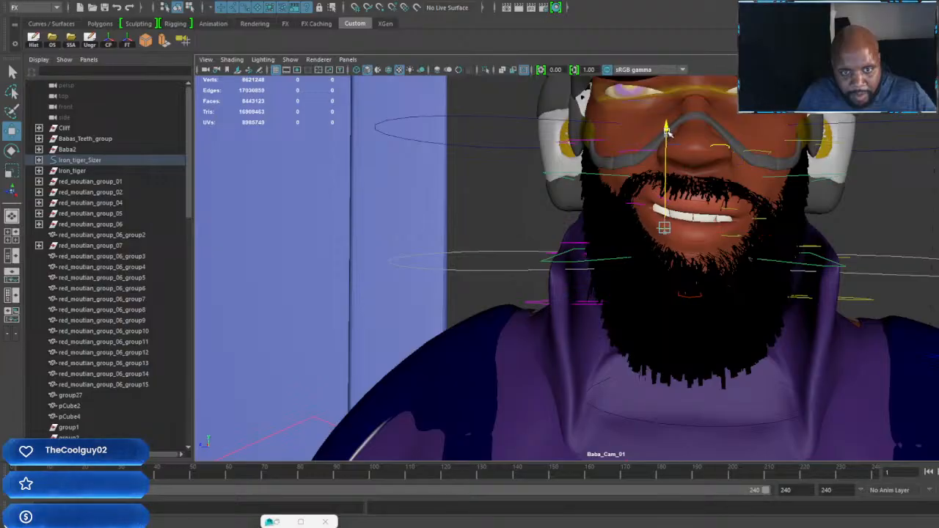
Step: Reframe Baba_Cam_01 beside the driver, looking past his shoulder and the steering wheel toward the bridge ahead
scroll(674, 170, down, 5)
alt+drag(674, 257, 598, 224)
alt+drag(600, 284, 634, 303)
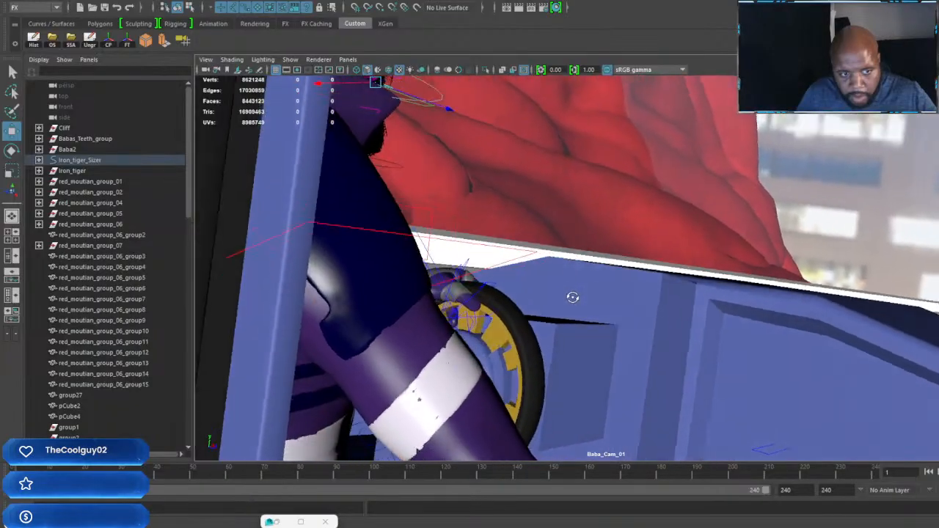
alt+drag(572, 297, 606, 286)
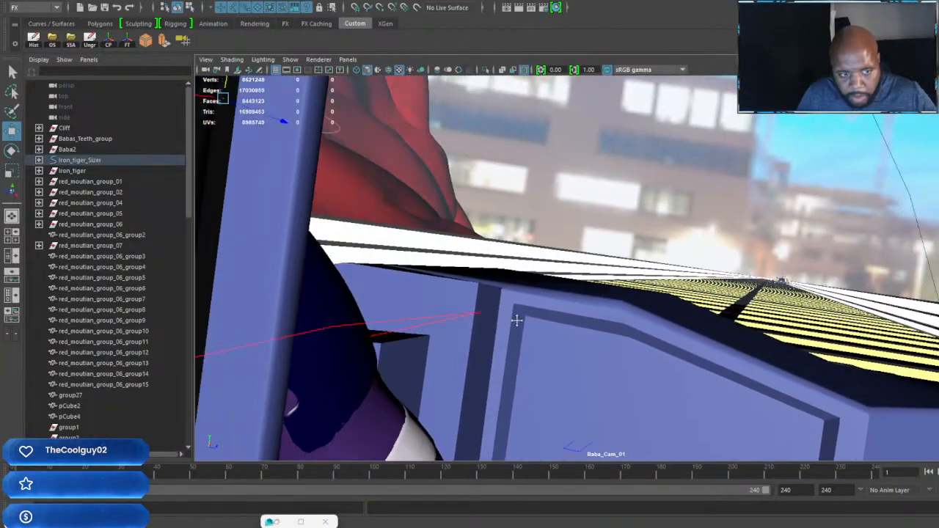
alt+drag(517, 320, 507, 359)
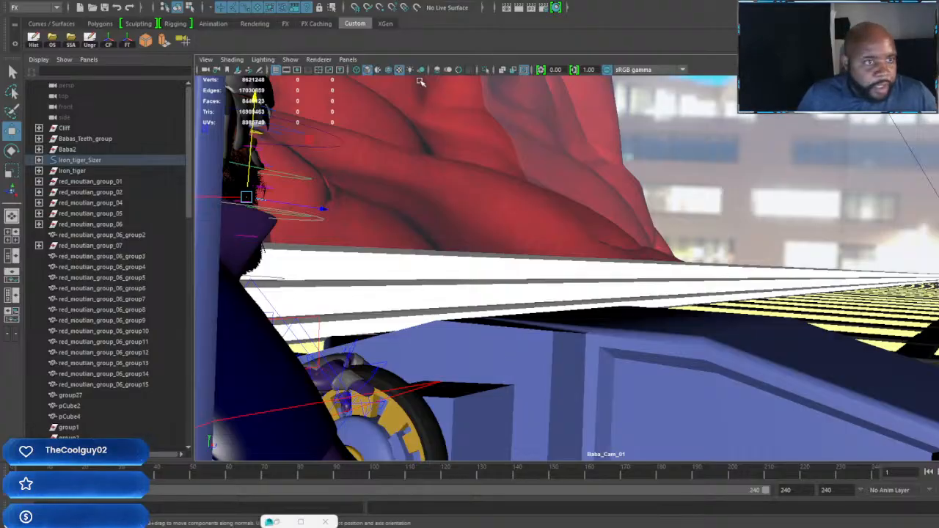
Step: Create three new cameras with the default settings and dismiss the camera options
click(183, 40)
click(184, 41)
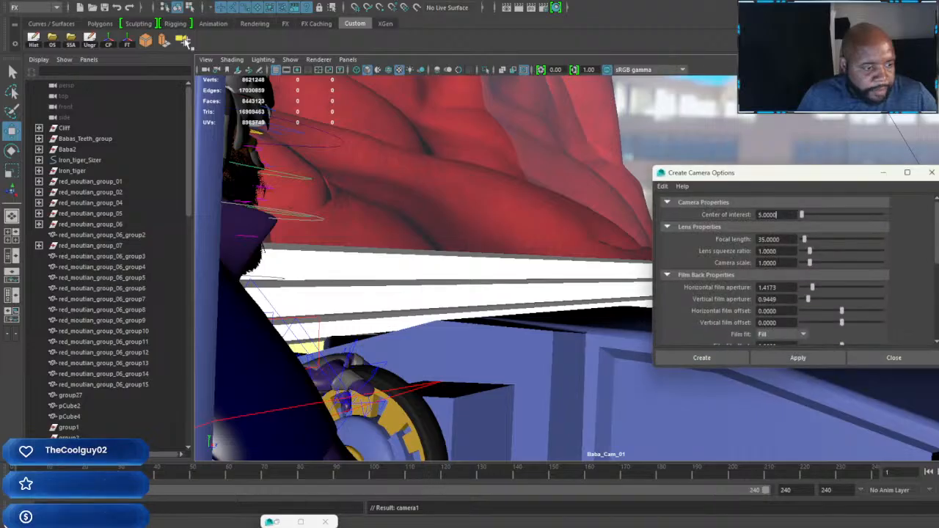
click(932, 173)
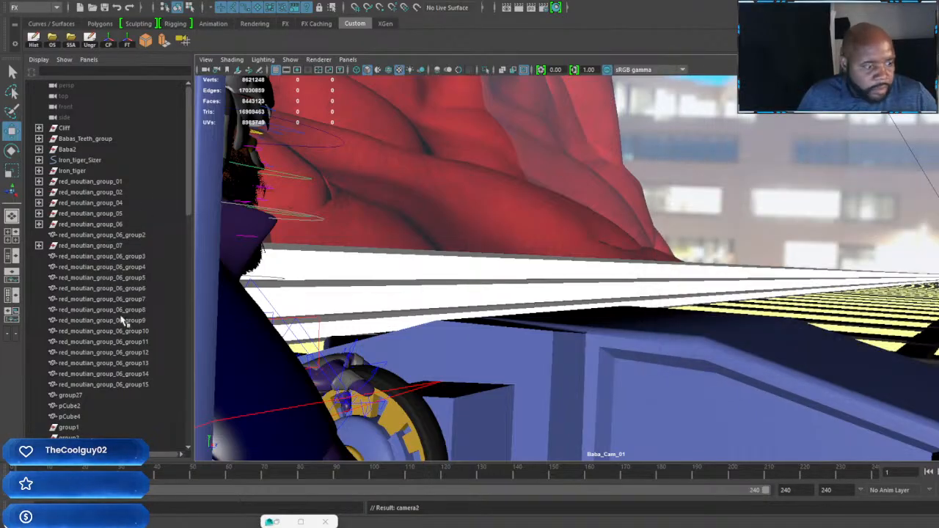
Step: Rename the first two new cameras as Car_Cam_01 and Car_Cam_02
scroll(122, 321, down, 20)
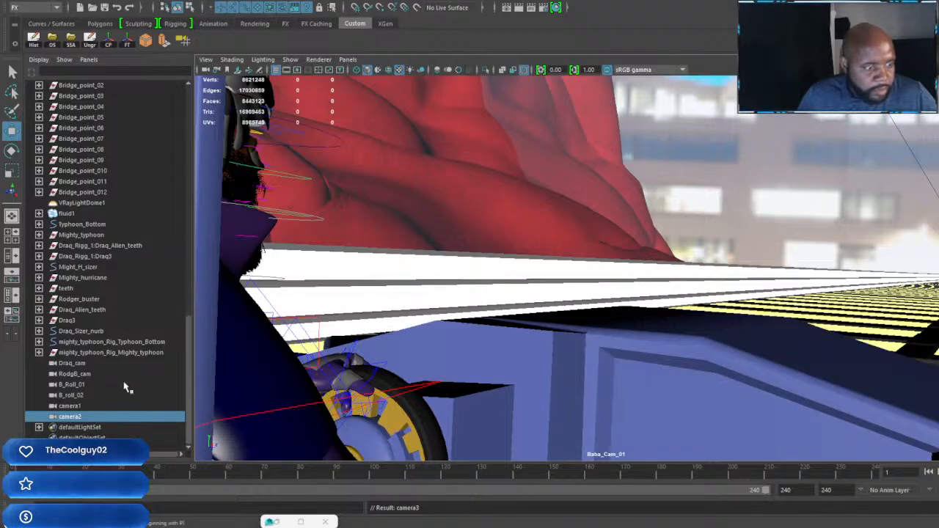
click(71, 406)
double_click(70, 407)
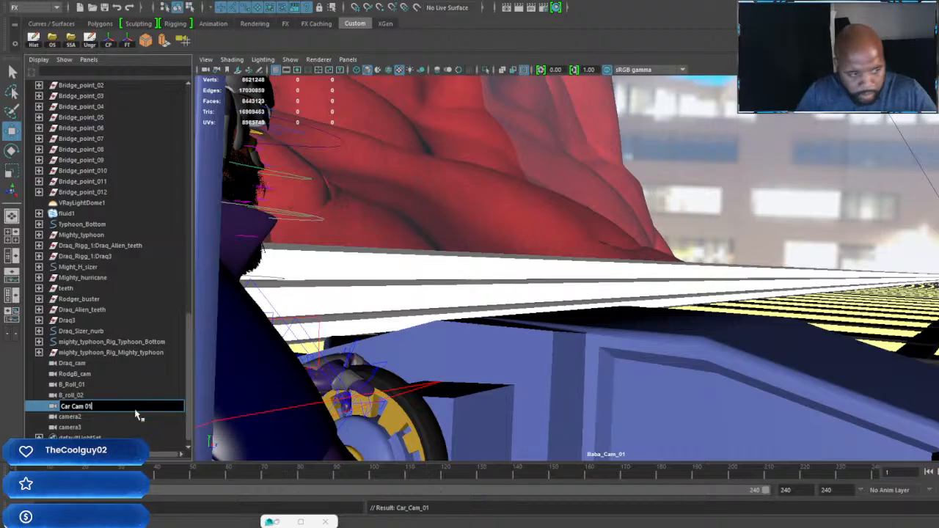
click(79, 417)
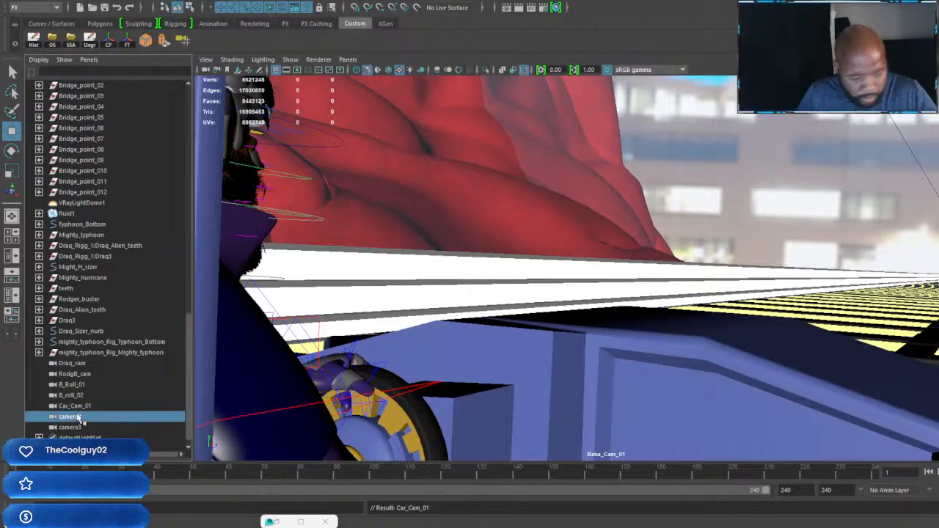
key(r)
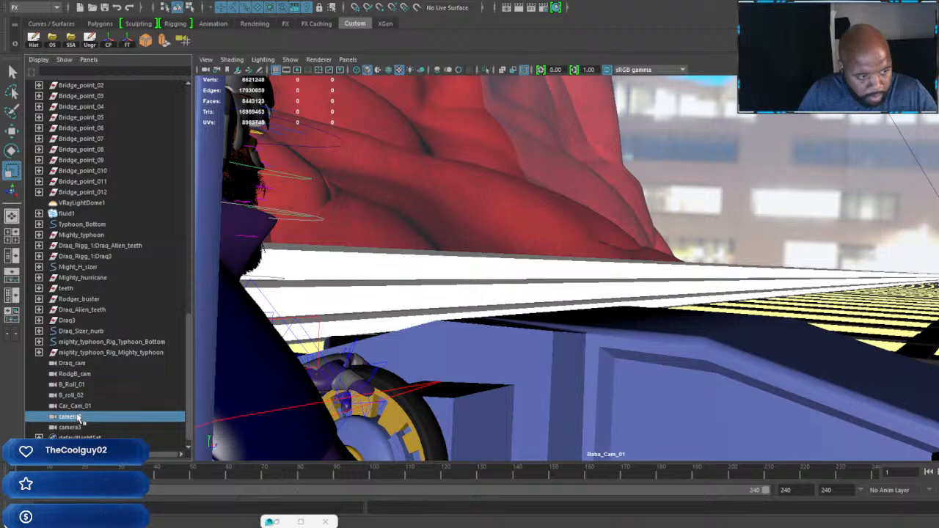
double_click(78, 416)
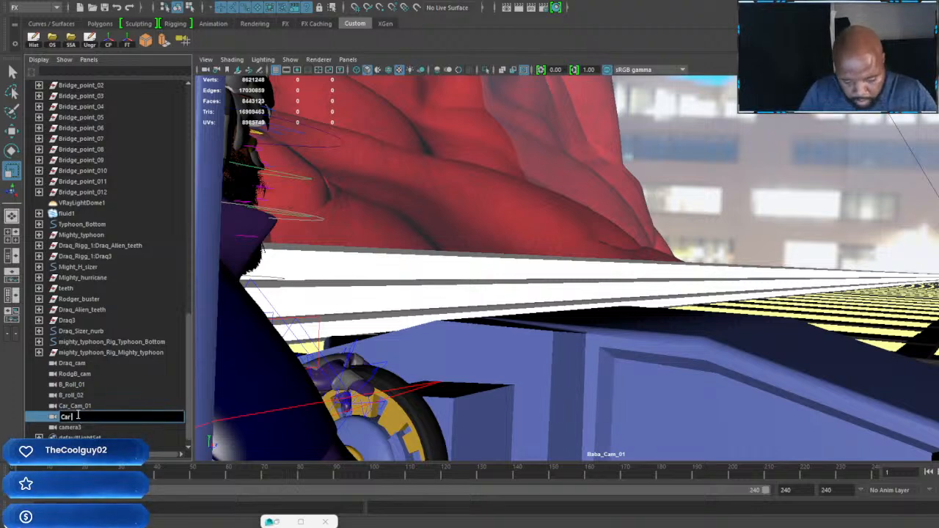
text(Car_Cam_02)
key(Return)
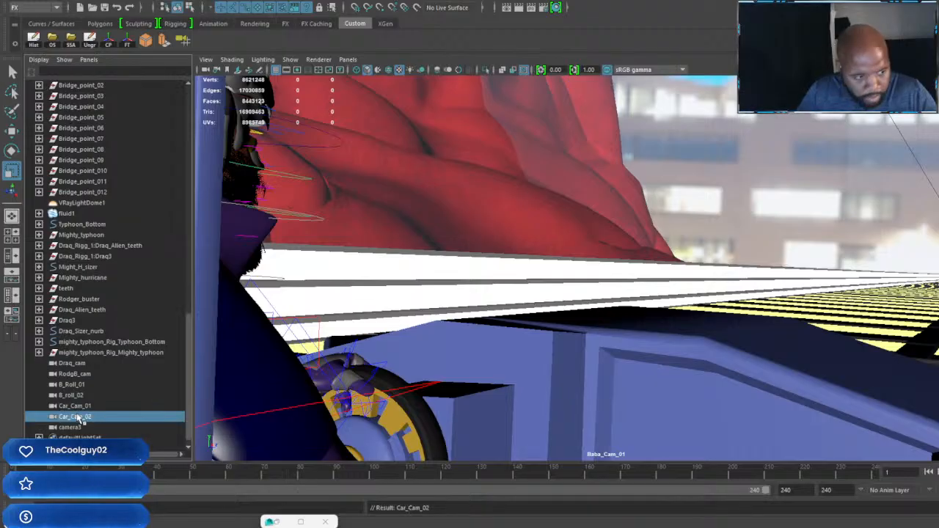
Step: Rename the third new camera as Car_Cam_03
double_click(74, 427)
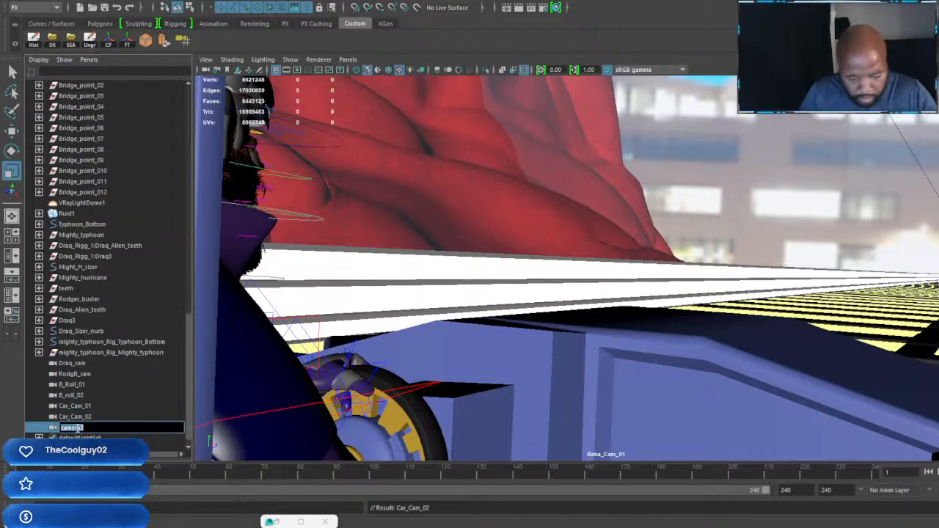
text(Car)
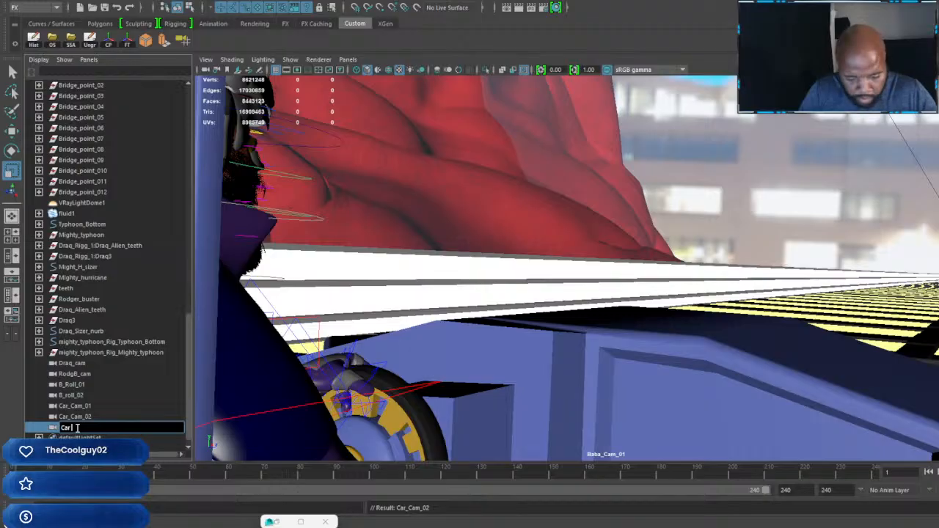
text(_Cam)
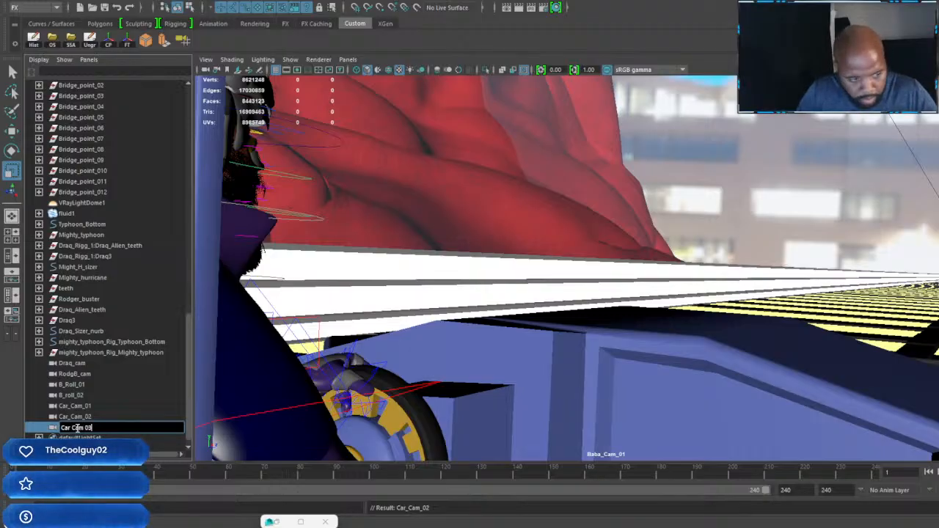
text(_03)
key(Return)
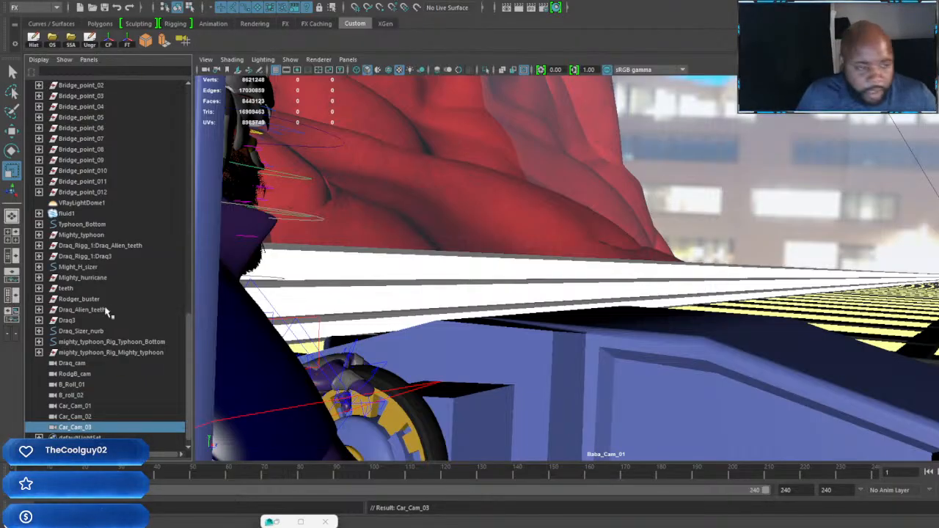
Step: Select Car_Cam_01 and switch the viewport to look through it
click(75, 406)
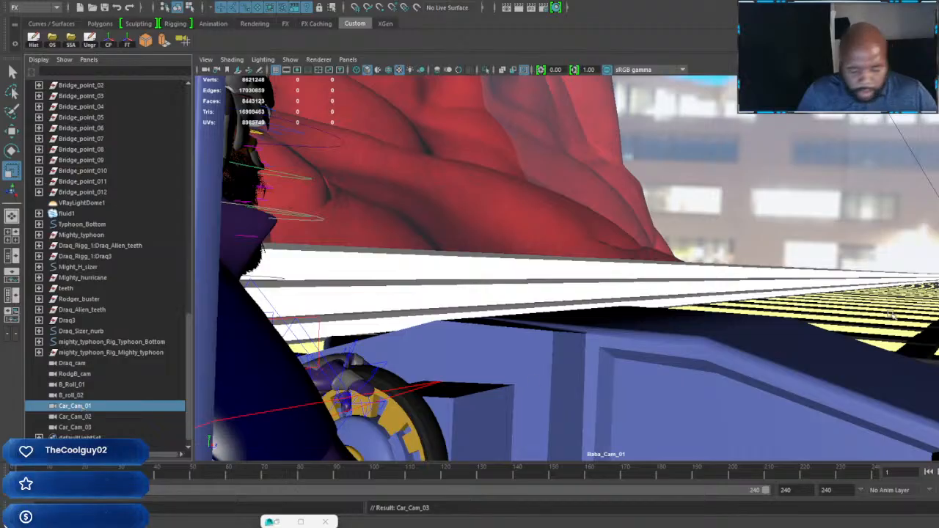
click(348, 59)
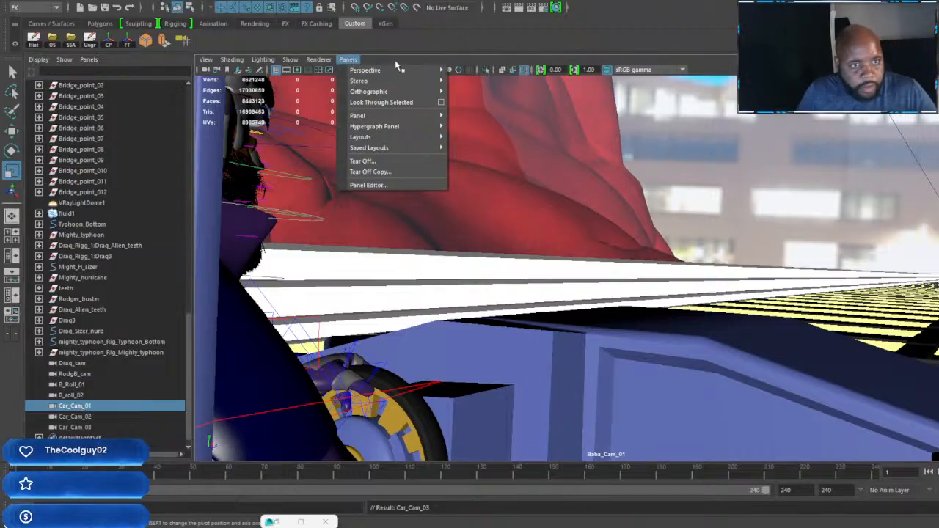
mouse_move(441, 71)
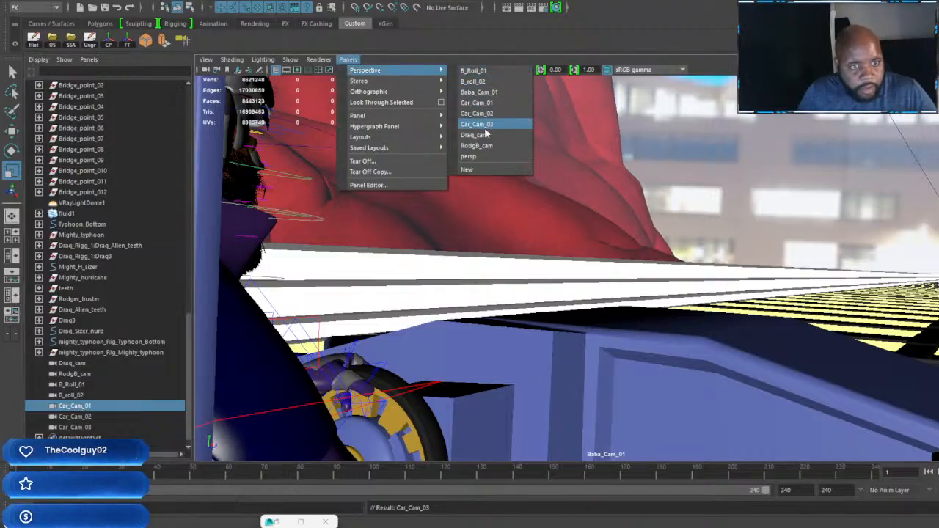
click(478, 103)
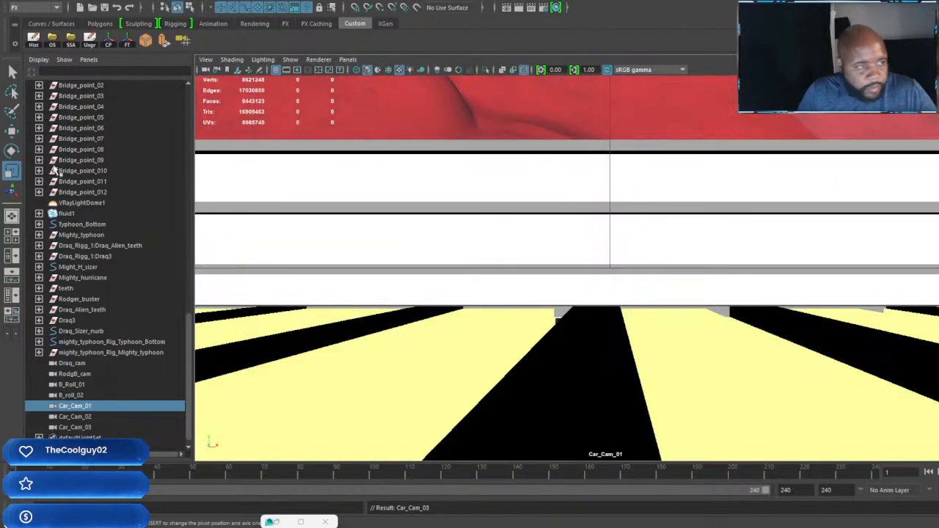
Step: Select Iron_tiger_Sizer, focus the Car_Cam_01 view on it and turn the camera along the car's side
scroll(113, 202, up, 10)
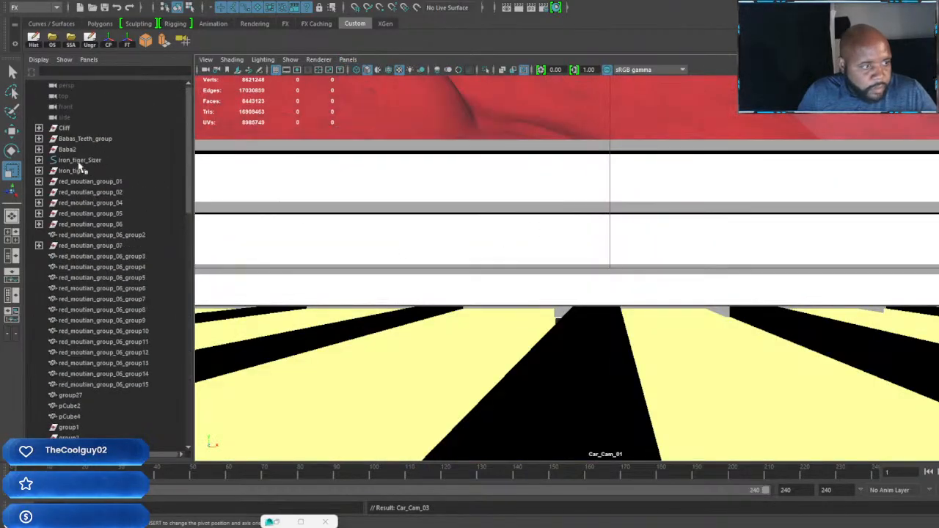
click(88, 160)
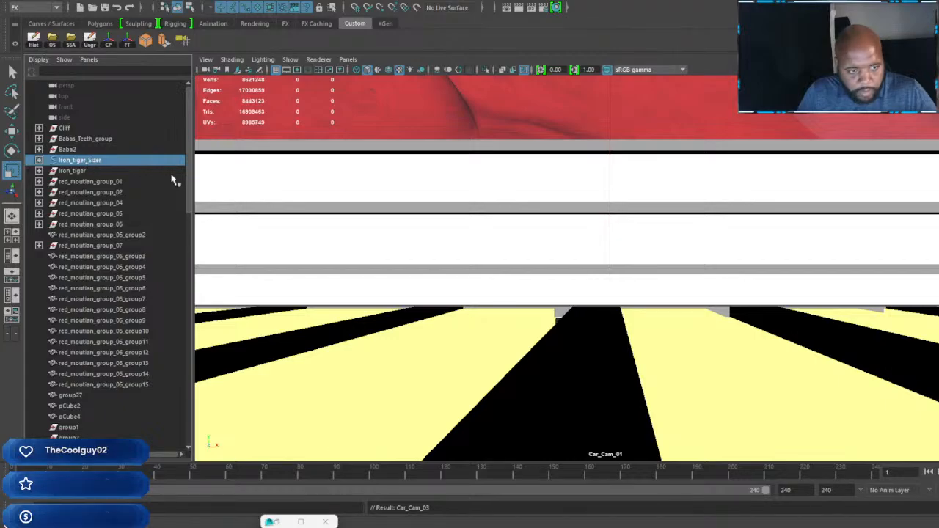
key(f)
scroll(573, 296, up, 5)
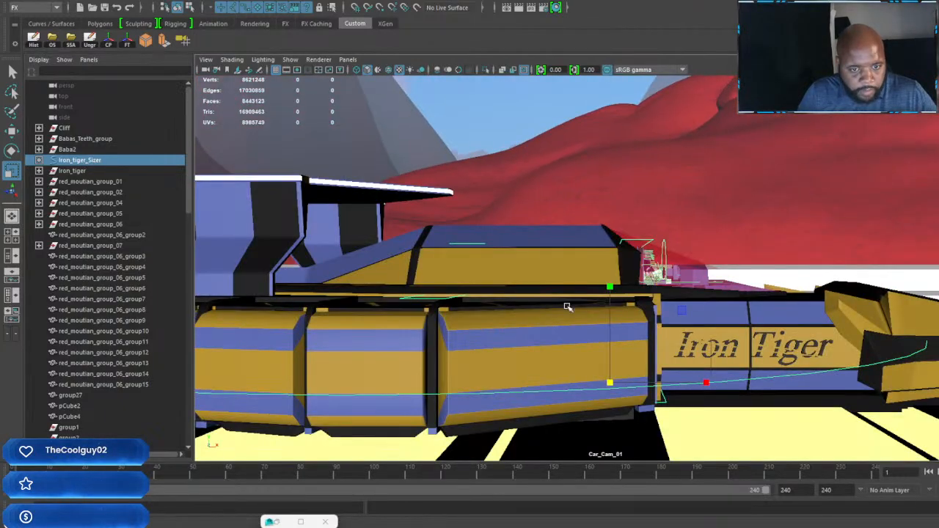
alt+drag(566, 306, 729, 318)
alt+middle_drag(729, 318, 621, 301)
scroll(620, 301, up, 4)
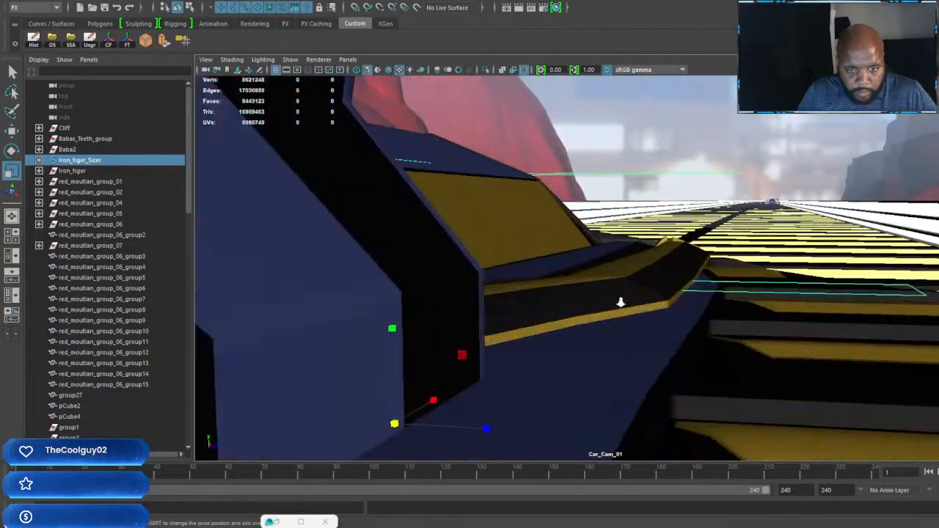
Step: Move Car_Cam_01 in close along the car's flank to the Iron Tiger lettering
alt+drag(620, 301, 581, 300)
scroll(580, 300, up, 3)
alt+middle_drag(661, 271, 506, 208)
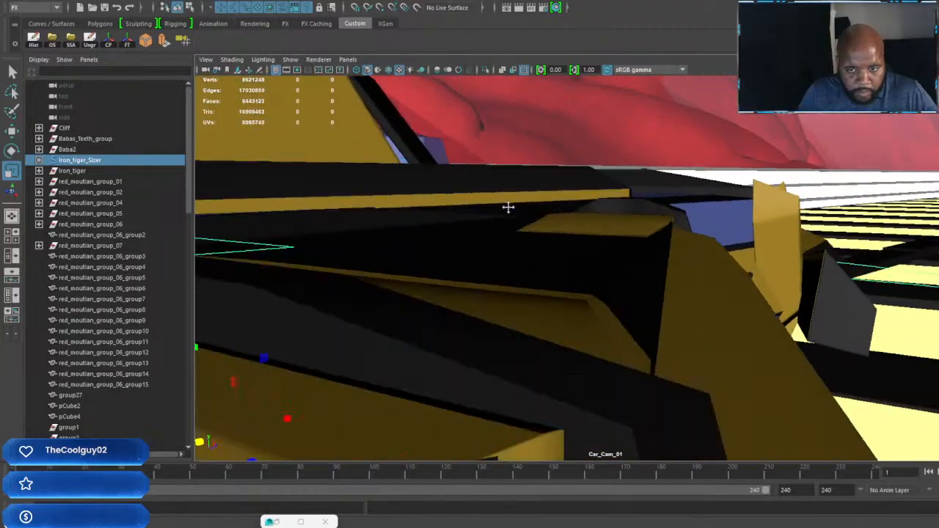
alt+drag(506, 207, 729, 251)
alt+middle_drag(729, 252, 440, 340)
scroll(639, 308, up, 4)
scroll(658, 309, down, 2)
scroll(512, 330, up, 3)
scroll(634, 319, down, 2)
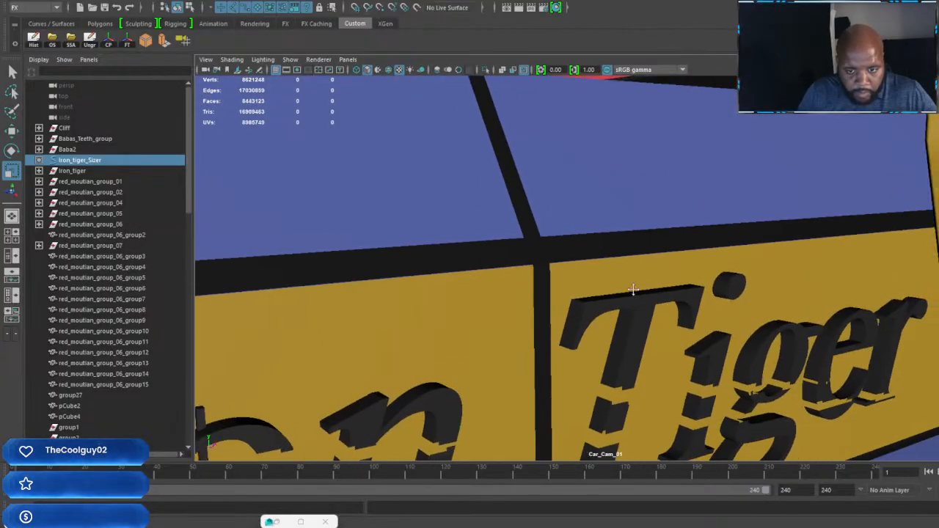
alt+drag(632, 290, 674, 321)
alt+middle_drag(643, 321, 902, 359)
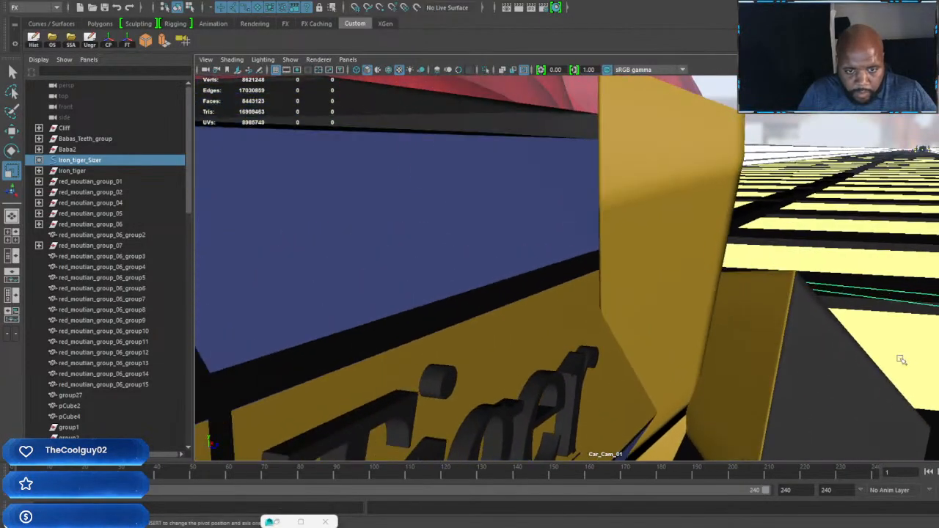
Step: Pull Car_Cam_01 back and frame the car's yellow and blue side pods with the bridge road stretching ahead
scroll(706, 301, down, 2)
alt+middle_drag(581, 274, 924, 356)
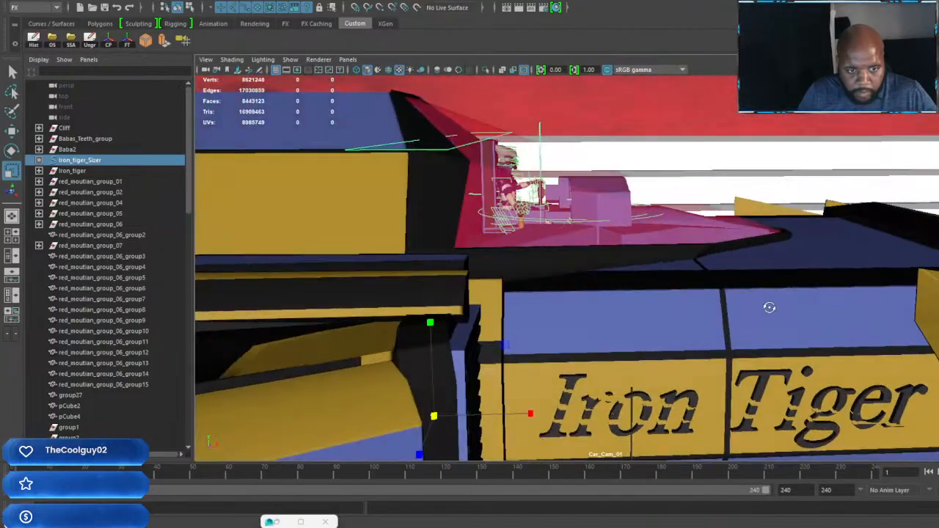
alt+drag(769, 308, 848, 308)
alt+middle_drag(816, 304, 603, 188)
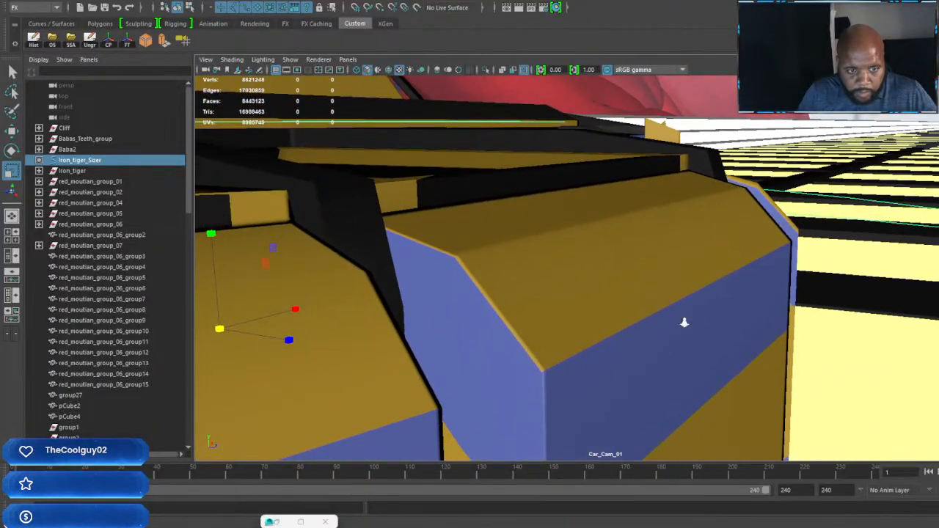
alt+right_drag(684, 323, 602, 237)
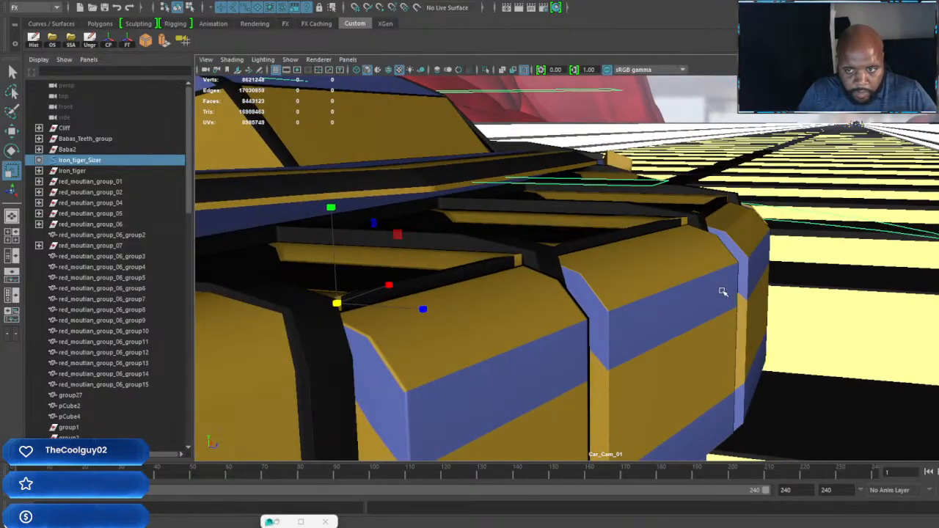
alt+drag(722, 291, 690, 271)
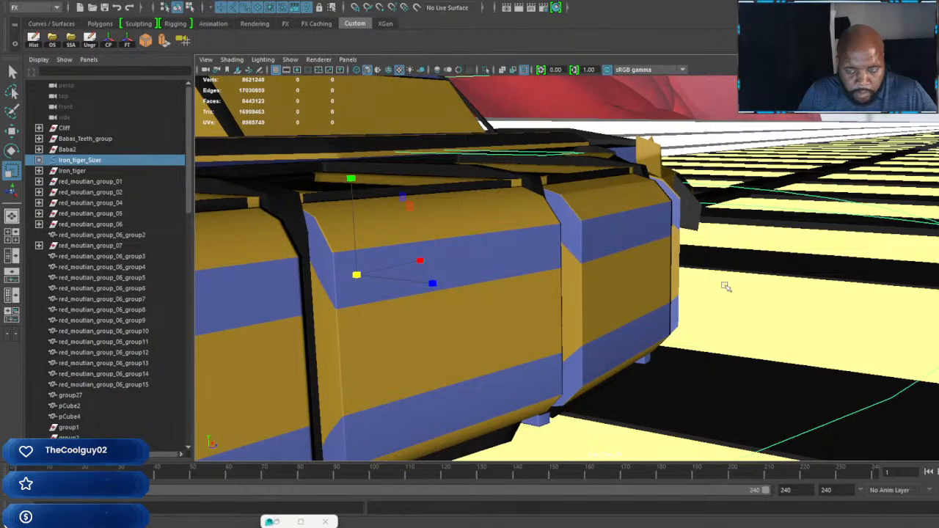
alt+middle_drag(724, 285, 729, 289)
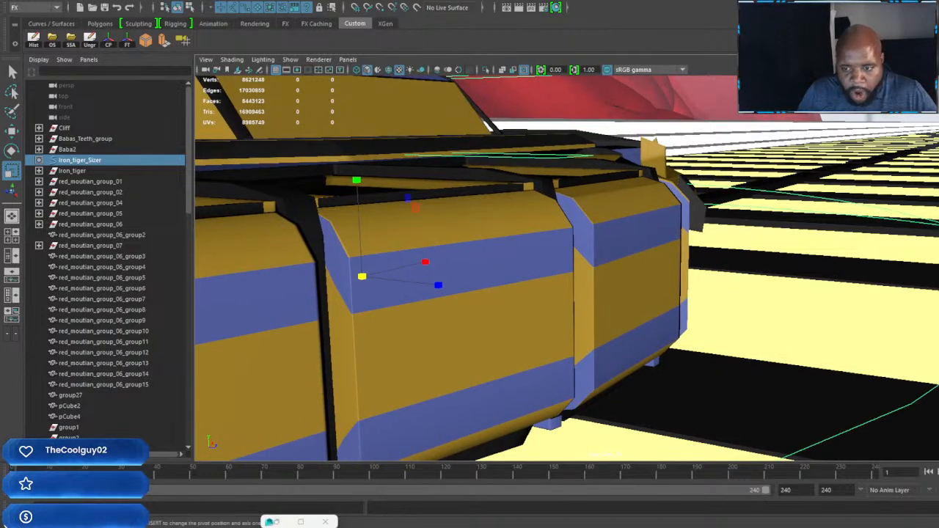
Step: Parent Car_Cam_01 under the Iron Tiger's movement control curve
click(108, 39)
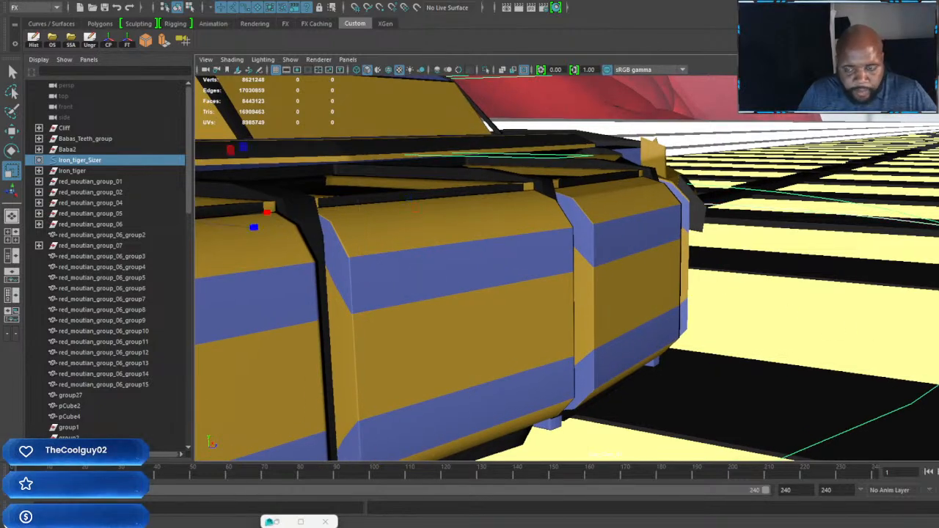
key(p)
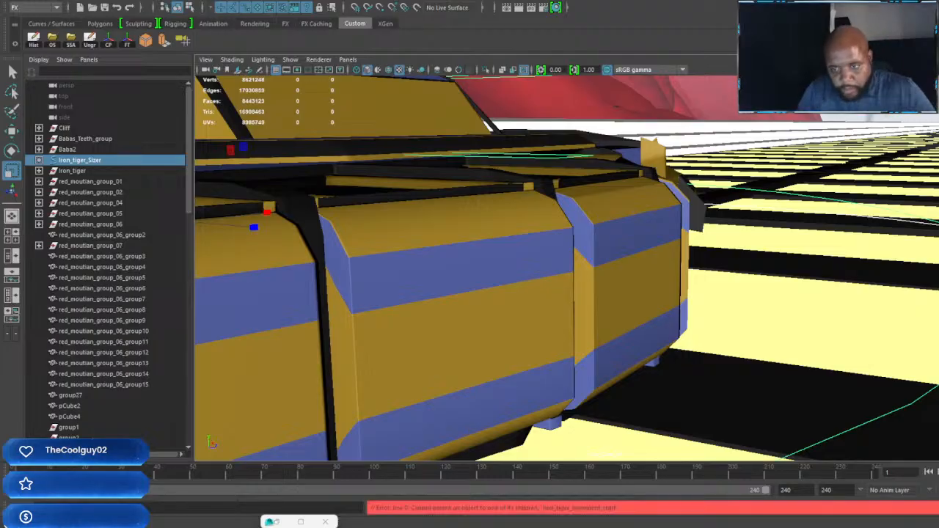
click(206, 70)
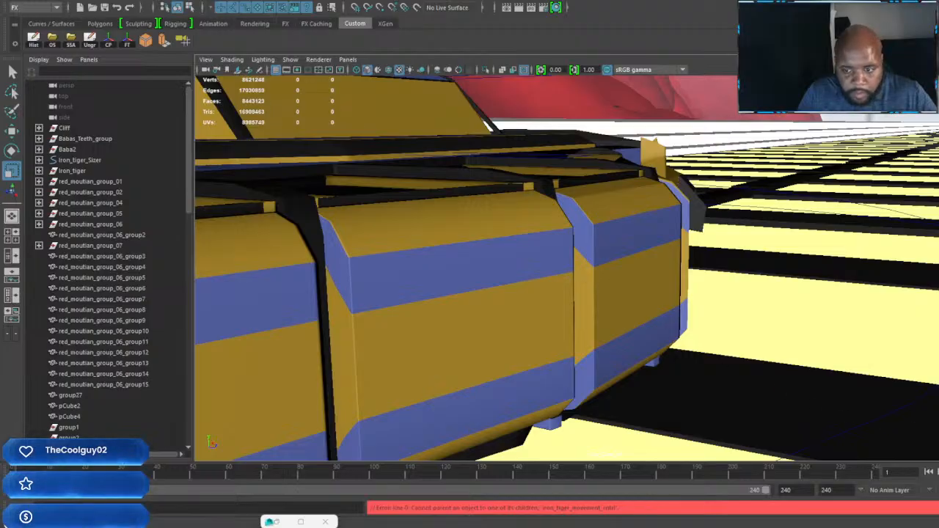
click(80, 160)
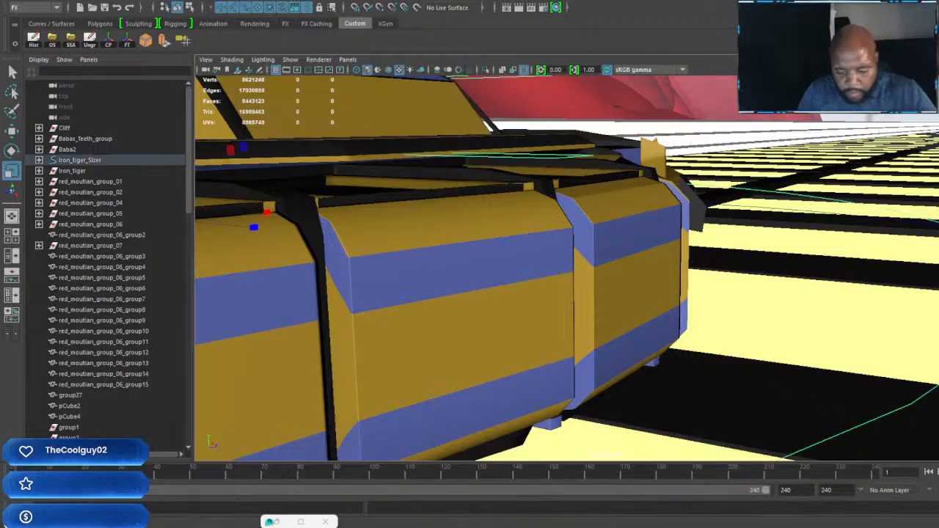
click(206, 70)
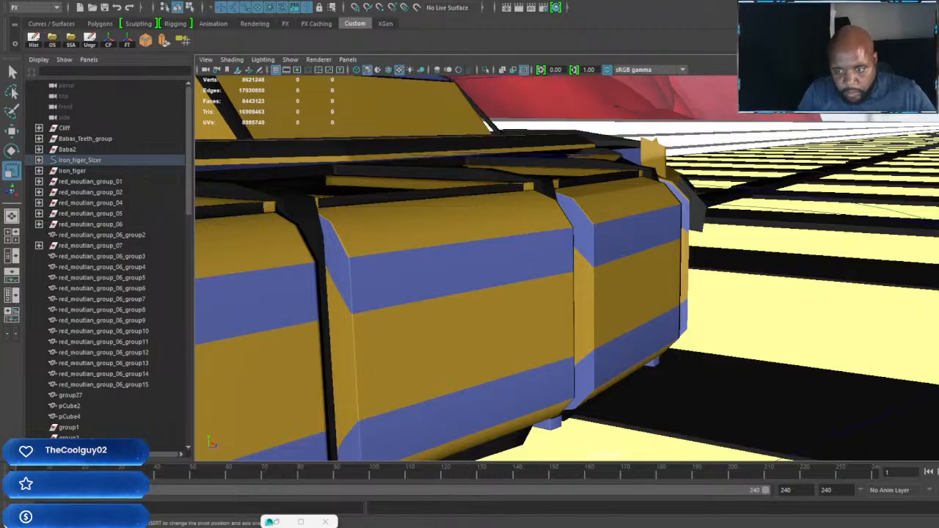
Step: Reframe Car_Cam_01 lower and closer along the row of side pods
mouse_move(935, 353)
alt+middle_down()
mouse_move(917, 360)
mouse_move(928, 364)
alt+middle_up()
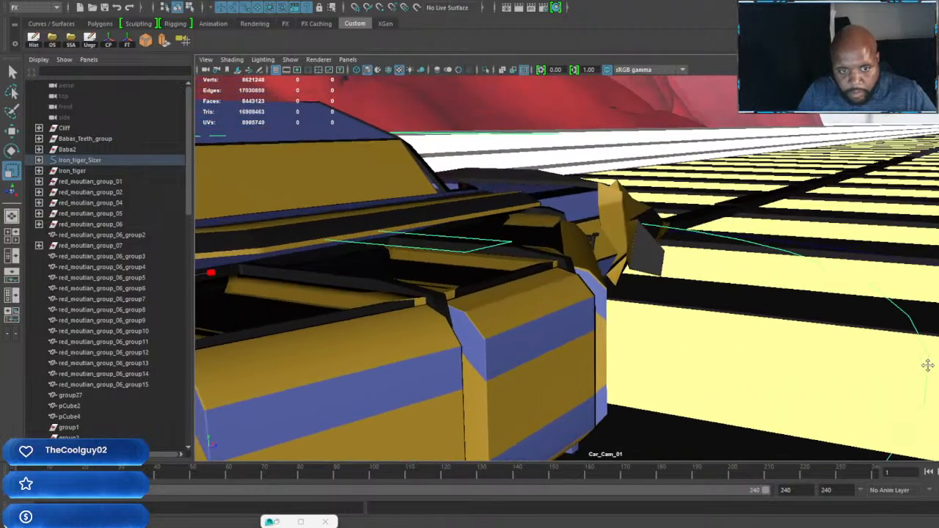
alt+right_drag(929, 365, 799, 336)
alt+drag(799, 337, 802, 335)
alt+middle_drag(802, 335, 764, 338)
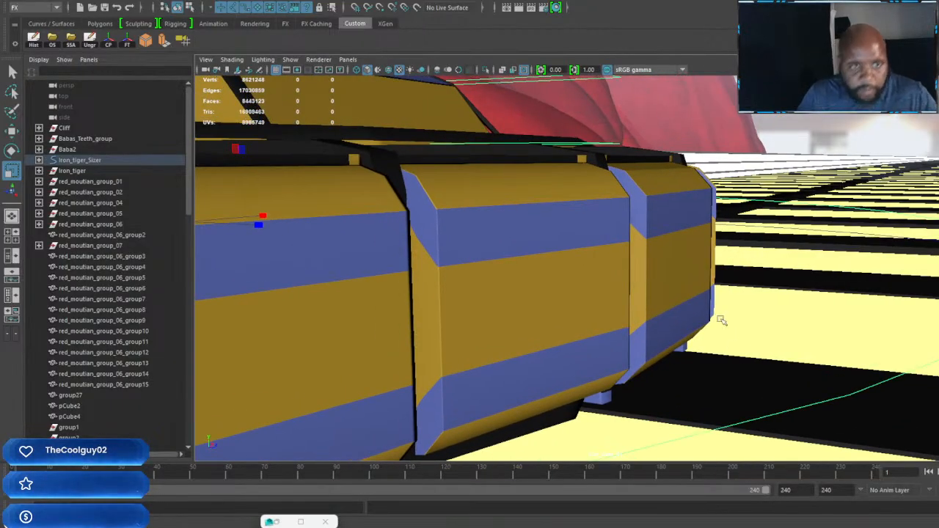
alt+middle_drag(639, 249, 647, 245)
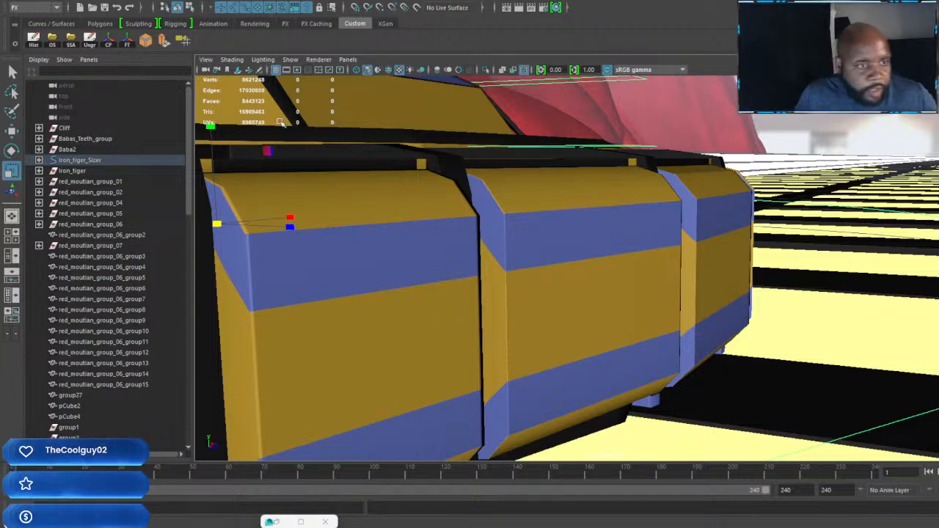
Step: Switch the viewport to look through Car_Cam_02 and focus it on Iron_tiger_Sizer
click(346, 60)
mouse_move(419, 72)
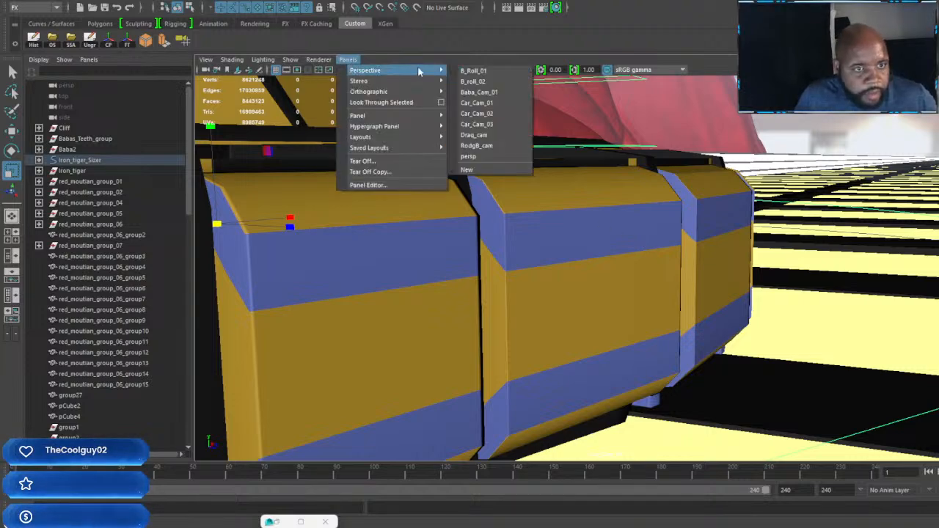
click(488, 114)
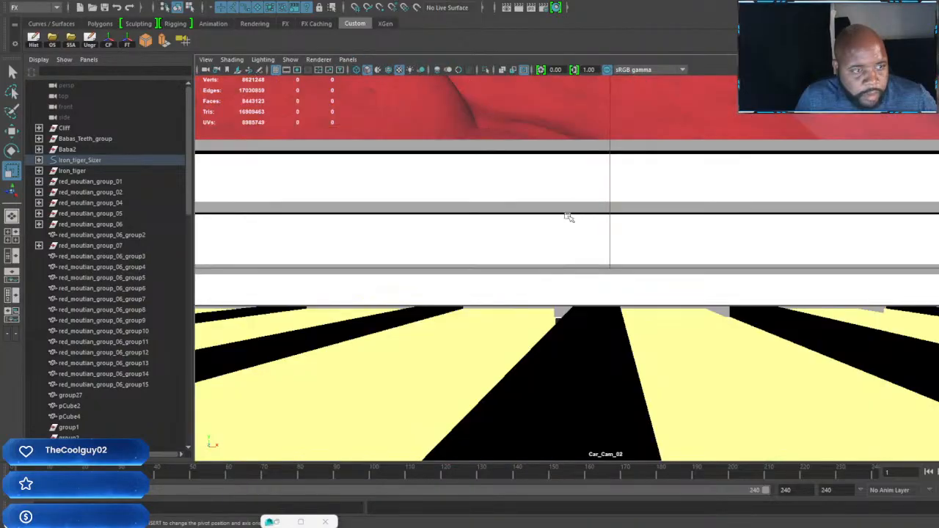
click(81, 160)
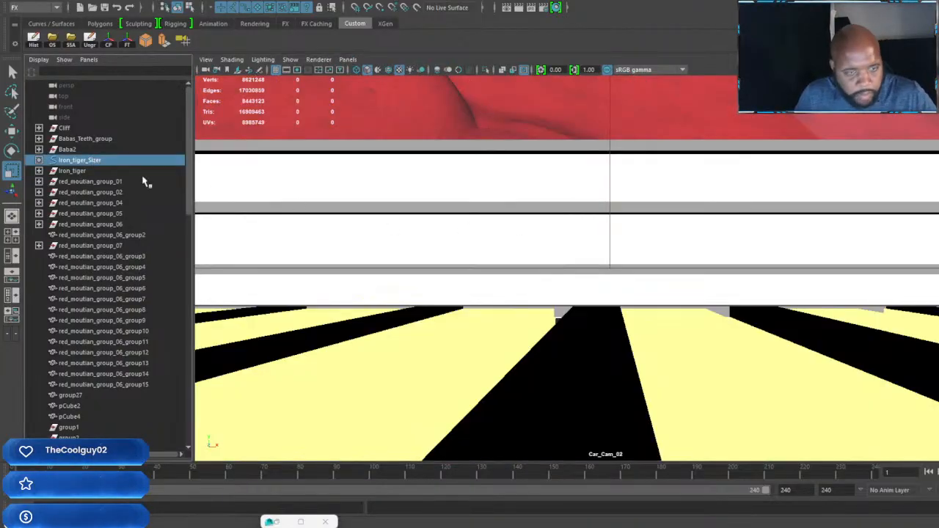
key(f)
Step: Frame Car_Cam_02 low on the car's ribbed side vent and side pods, next to the number 50
alt+drag(534, 278, 779, 323)
scroll(694, 267, up, 6)
alt+middle_drag(779, 323, 465, 222)
alt+drag(562, 239, 745, 210)
alt+drag(717, 276, 719, 273)
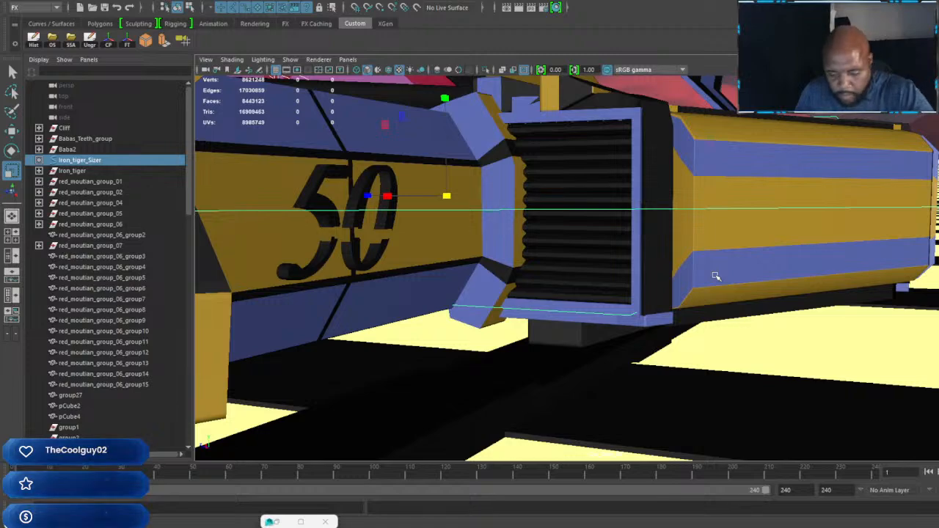
key(p)
alt+drag(684, 283, 679, 297)
alt+middle_drag(789, 330, 669, 304)
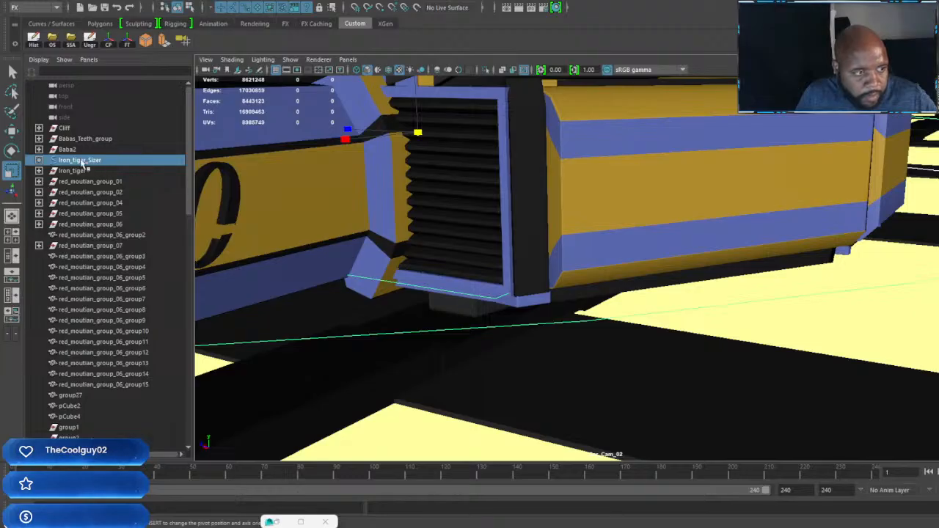
Step: Parent Car_Cam_02 under the Iron Tiger's movement control curve
click(82, 162)
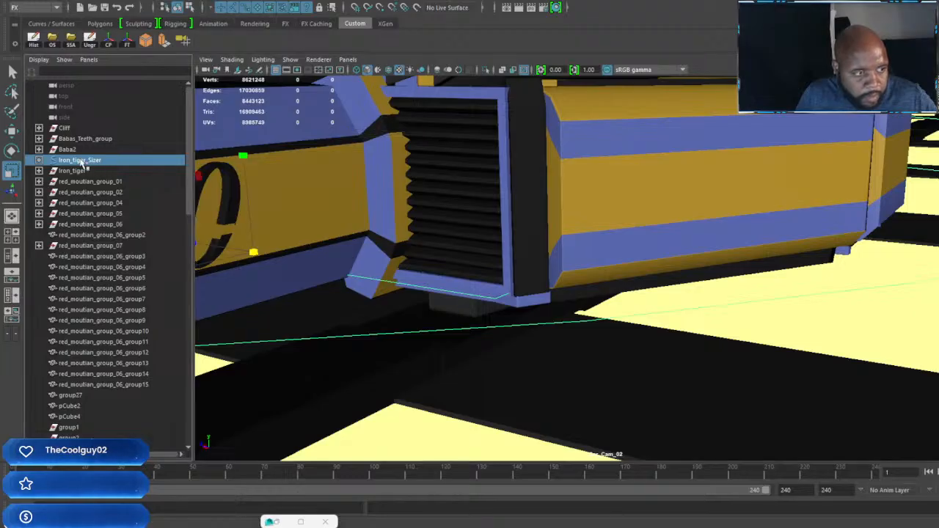
click(206, 72)
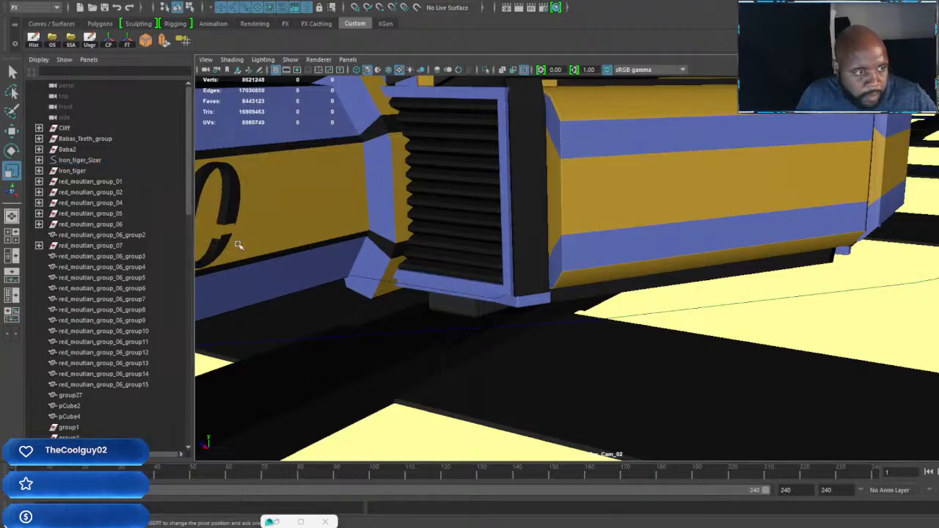
click(711, 307)
click(712, 308)
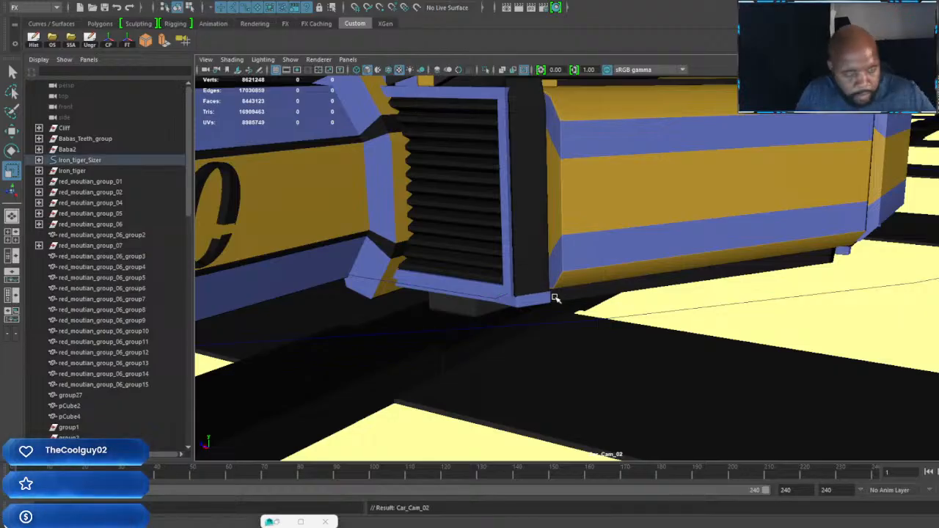
Step: Reframe Car_Cam_02 to take in the side vent, the full side pods and the red mountains behind
alt+drag(475, 309, 479, 301)
alt+middle_drag(534, 259, 540, 356)
alt+right_drag(553, 353, 550, 337)
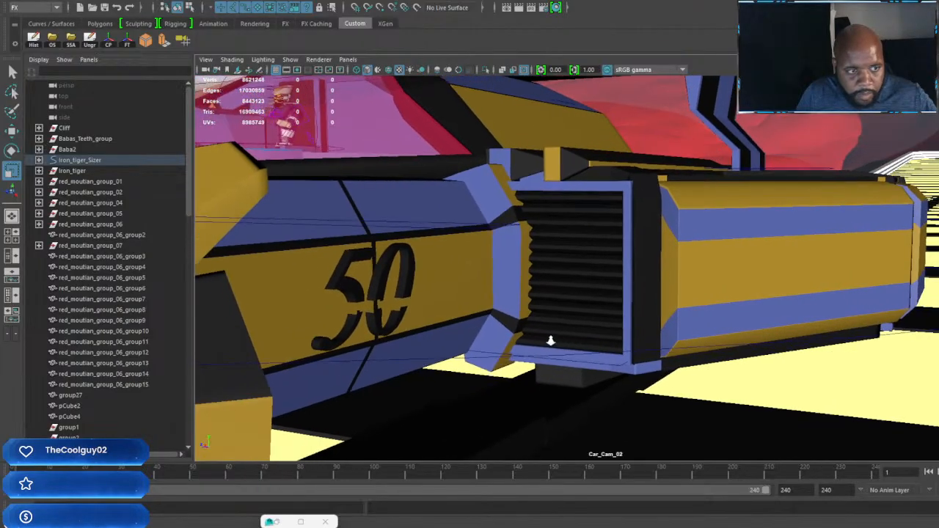
alt+middle_drag(539, 335, 495, 330)
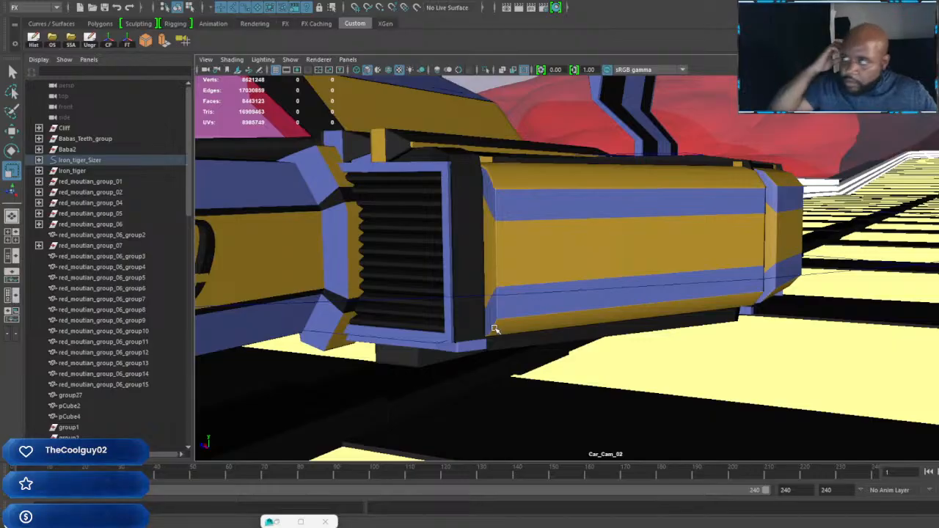
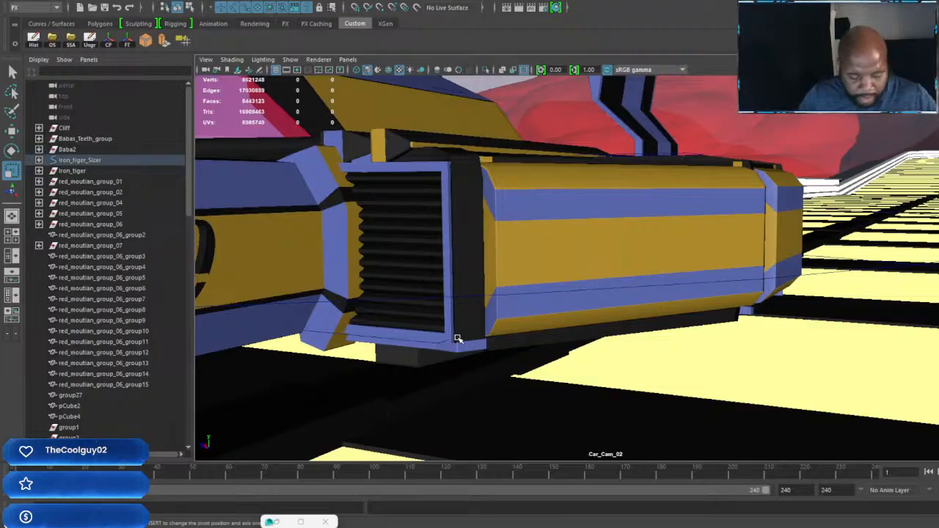
Step: Adjust Car_Cam_02's framing of the side pods, and switch the viewport to look through Car_Cam_03, focused on Iron_tiger_Sizer
mouse_move(622, 341)
alt+middle_down()
mouse_move(663, 335)
mouse_move(609, 335)
mouse_move(674, 337)
mouse_move(619, 336)
mouse_move(629, 337)
alt+middle_up()
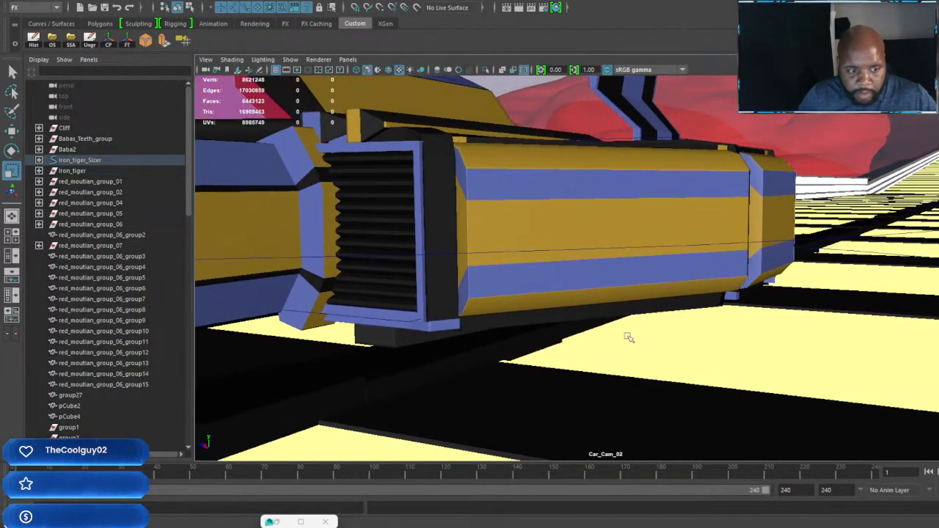
click(348, 60)
mouse_move(396, 70)
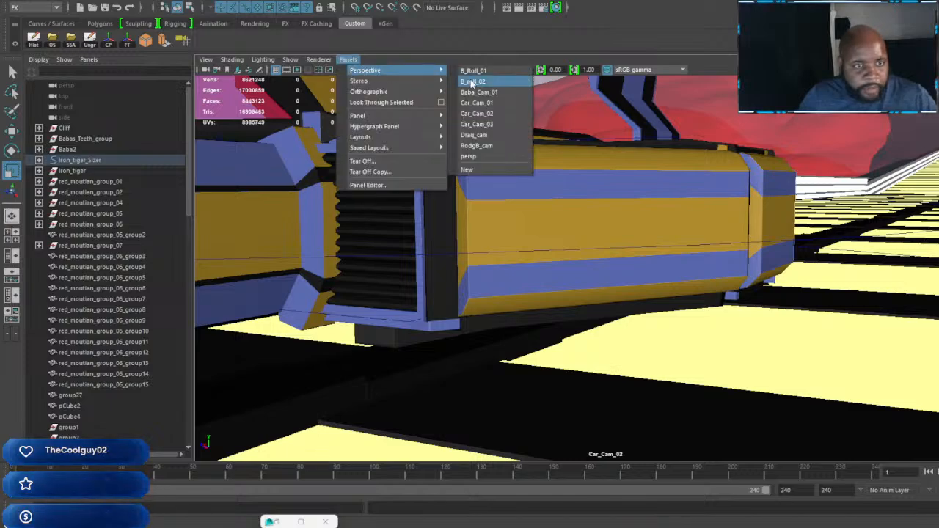
click(476, 124)
alt+drag(688, 284, 558, 287)
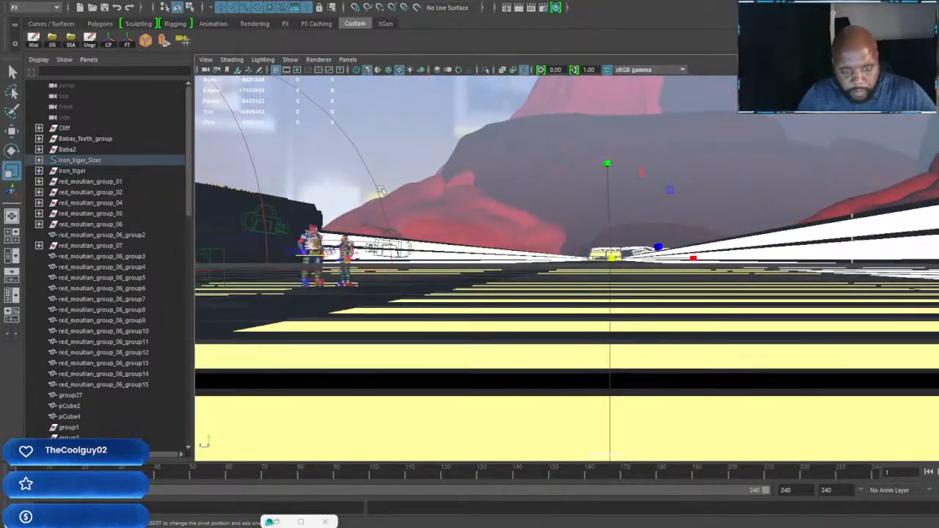
key(f)
Step: Frame Car_Cam_03 low behind the car, centred on the hexagonal rear exhaust between the two thruster pods
alt+drag(483, 293, 765, 282)
alt+middle_drag(765, 283, 710, 285)
scroll(709, 285, up, 4)
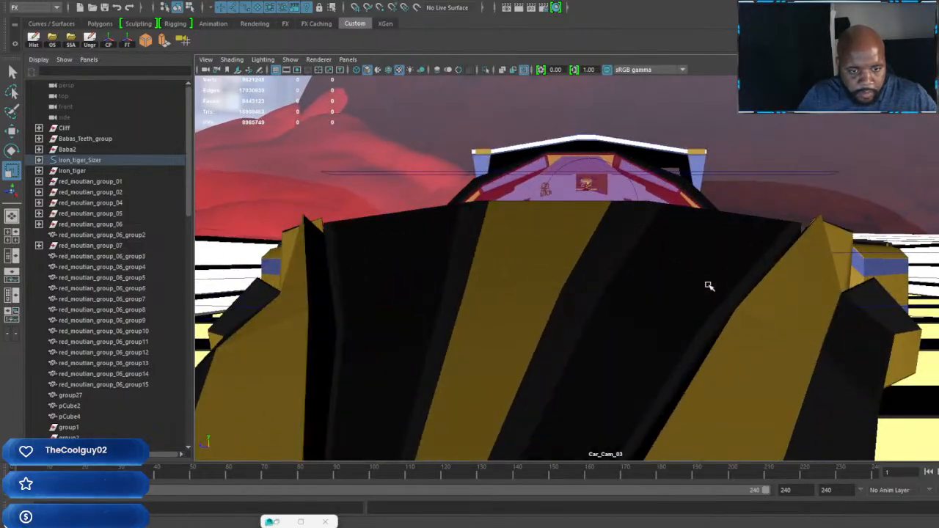
alt+drag(705, 284, 764, 283)
scroll(653, 271, down, 4)
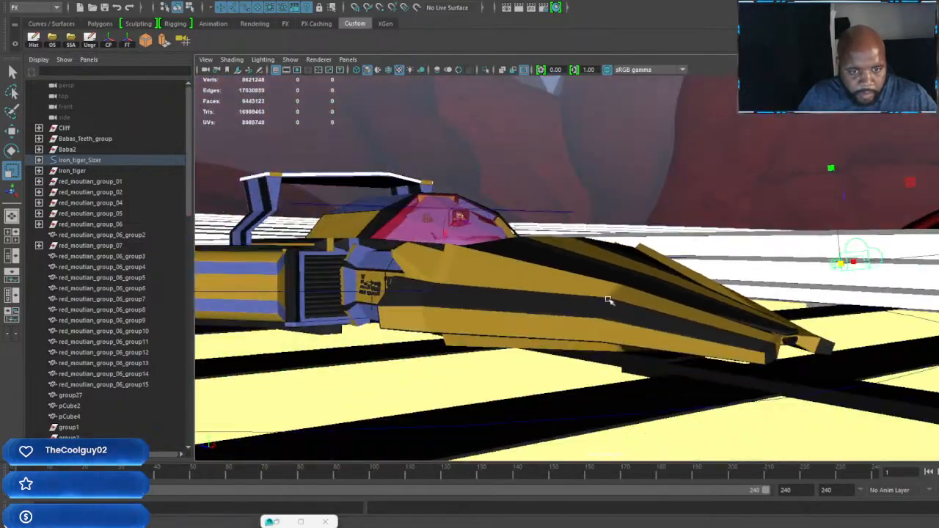
alt+drag(610, 299, 689, 282)
alt+drag(535, 257, 700, 268)
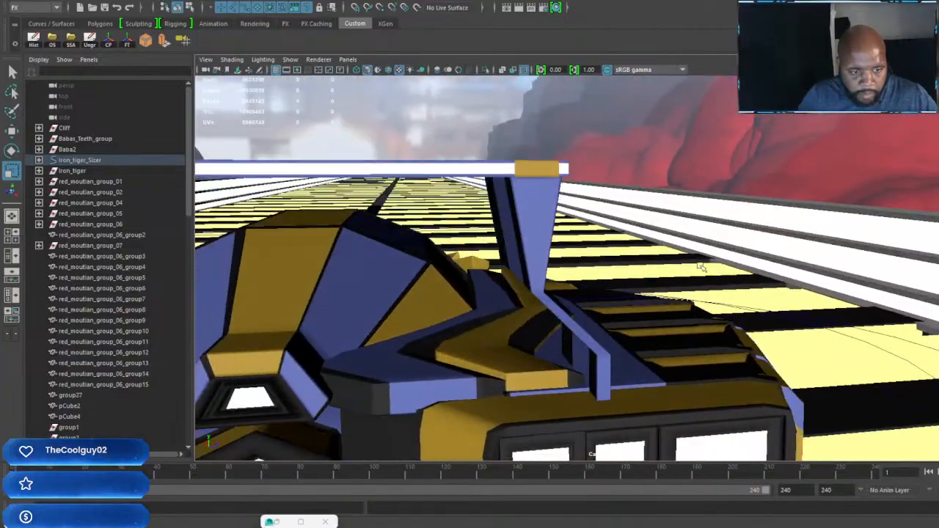
alt+middle_drag(578, 284, 706, 129)
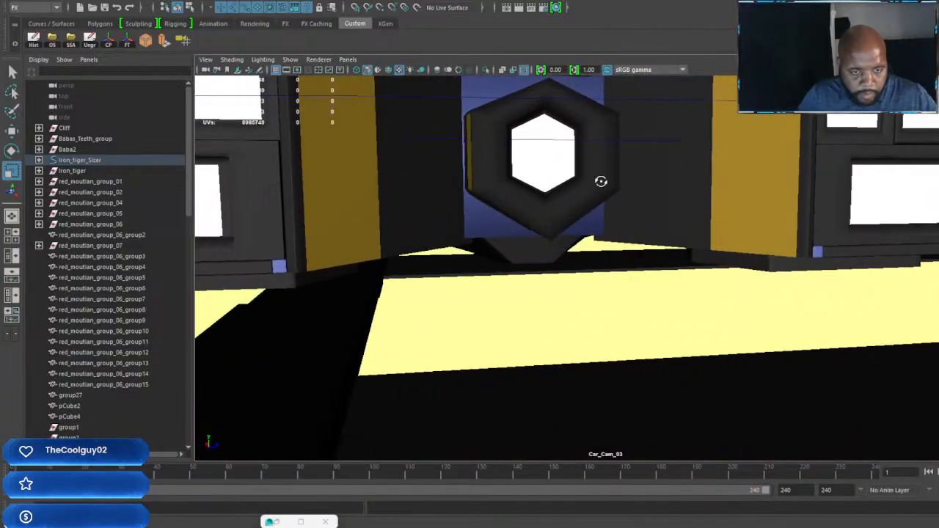
alt+drag(600, 181, 577, 234)
alt+drag(561, 232, 560, 230)
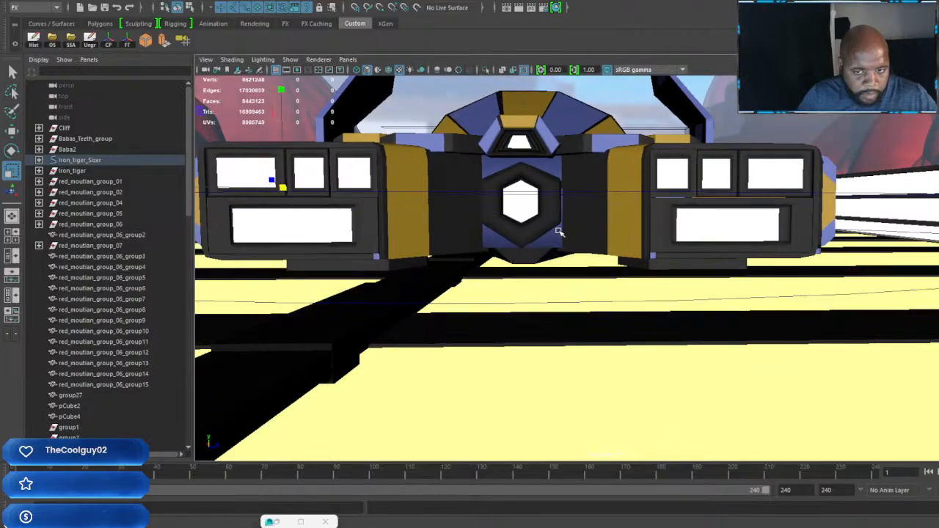
alt+right_drag(560, 230, 591, 243)
alt+middle_drag(592, 243, 593, 279)
alt+right_drag(593, 279, 590, 266)
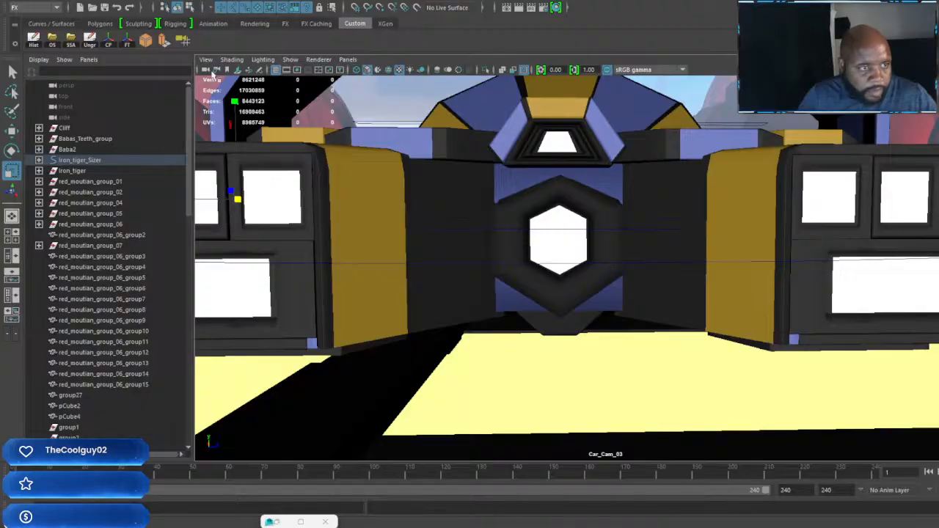
Step: Parent Car_Cam_03 under the Iron Tiger's movement control curve
click(206, 71)
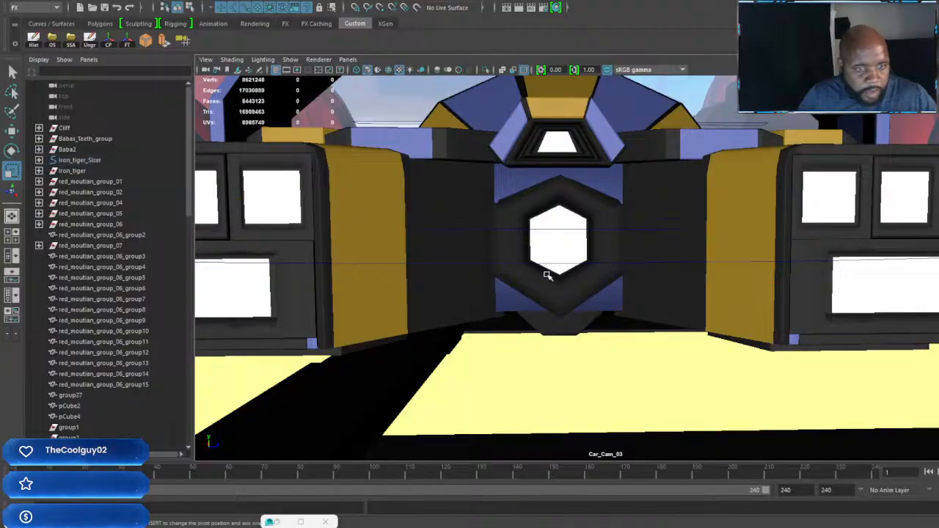
click(681, 262)
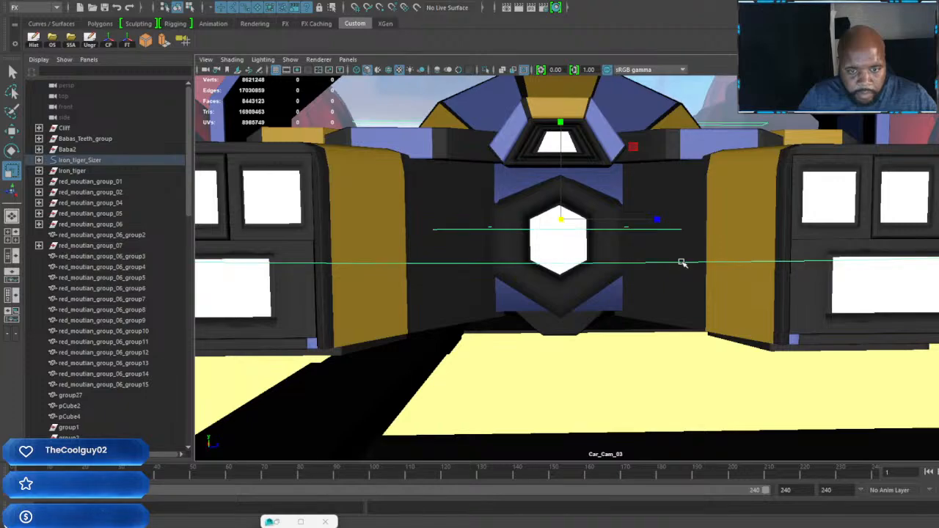
key(ctrl+z)
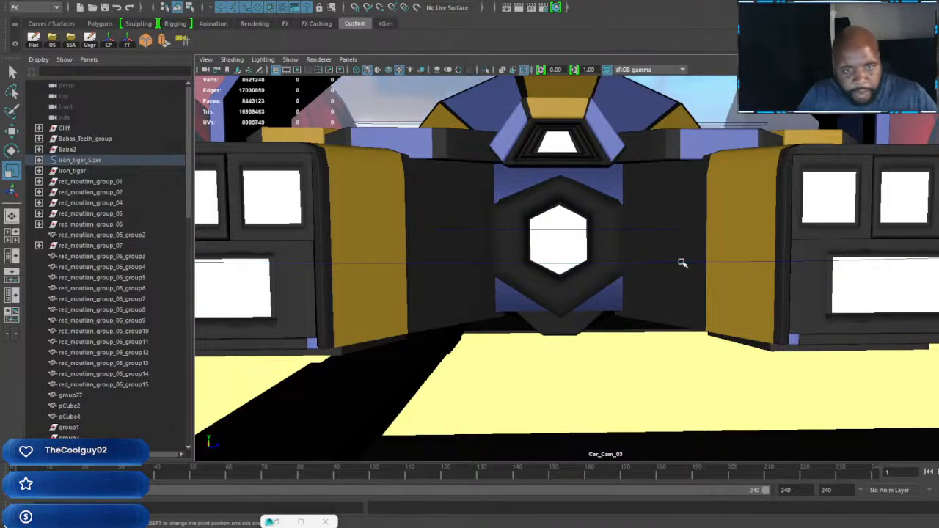
click(682, 262)
Step: Reframe Car_Cam_03 at a slight angle on the rear exhausts, taking in the domed body and spoiler supports
alt+middle_drag(682, 262, 680, 277)
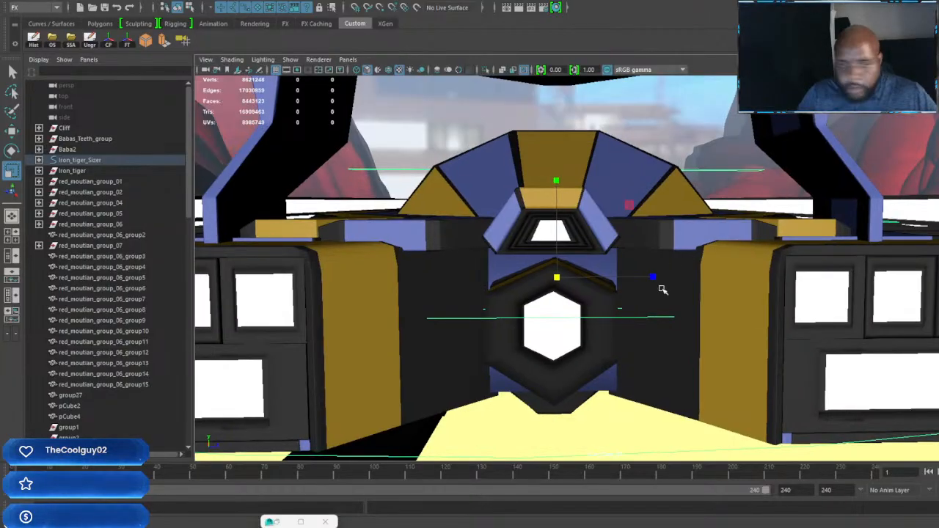
alt+middle_drag(670, 311, 675, 303)
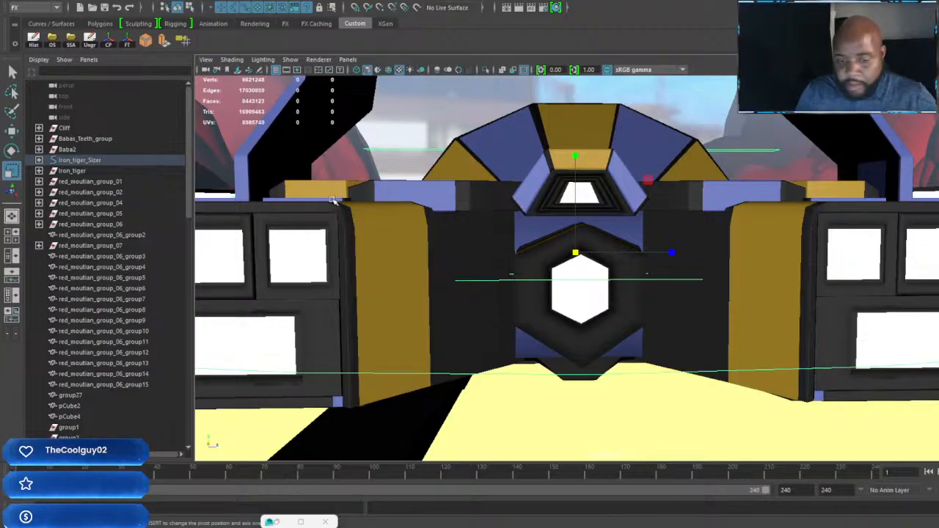
alt+drag(785, 307, 765, 308)
alt+middle_drag(610, 314, 812, 292)
scroll(749, 275, up, 2)
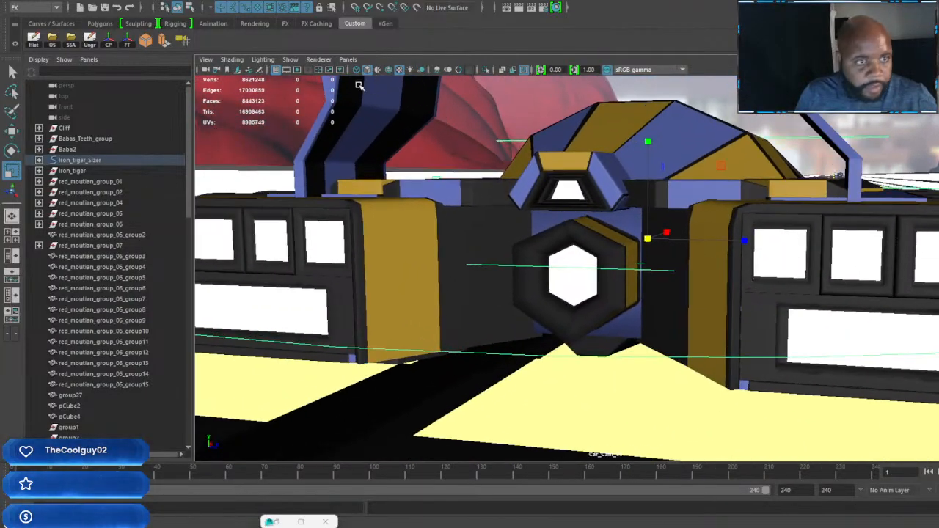
Step: Switch the viewport to look through B_Roll_01 and frame it on the large red mountain with the raised track behind
click(348, 59)
mouse_move(425, 73)
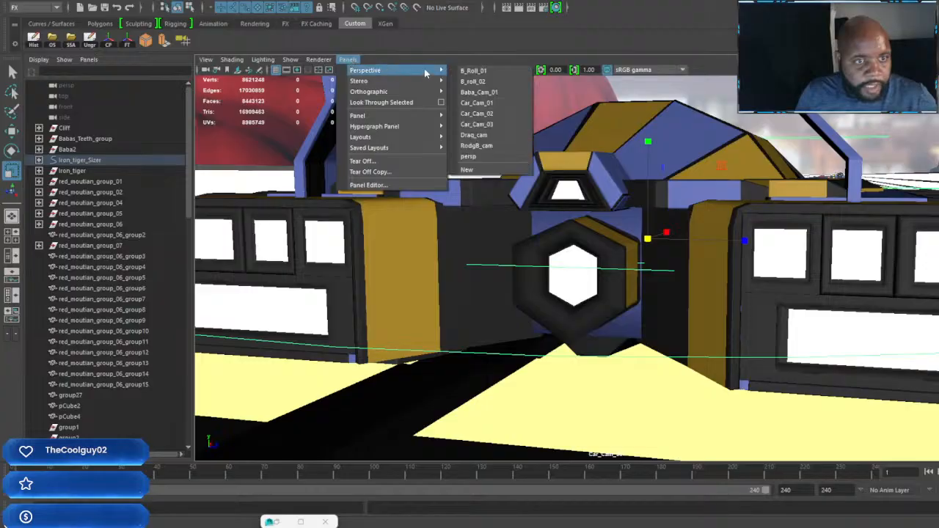
click(475, 70)
alt+drag(557, 352, 450, 353)
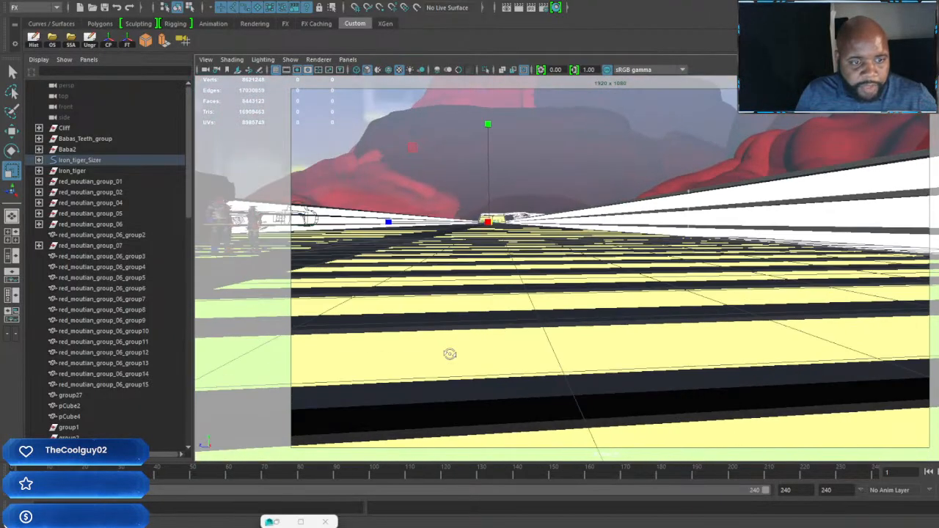
alt+drag(600, 204, 614, 289)
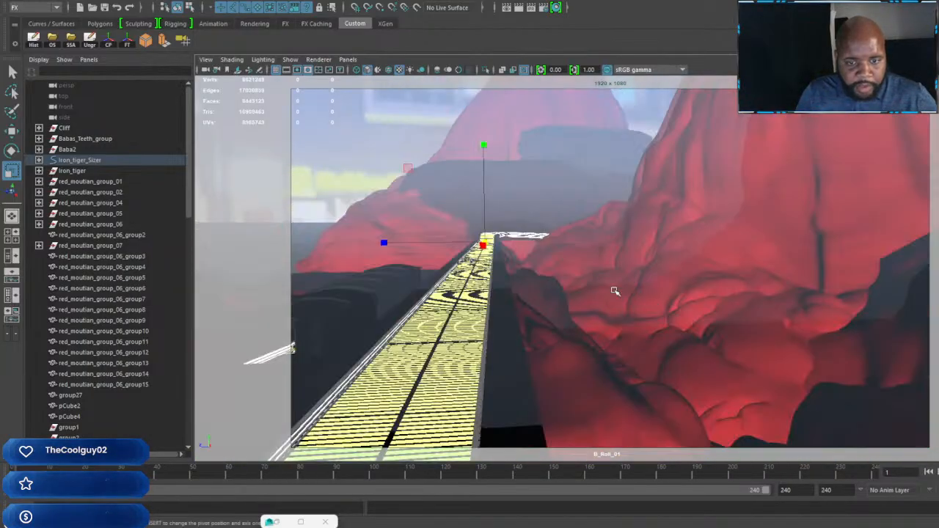
alt+drag(696, 285, 727, 287)
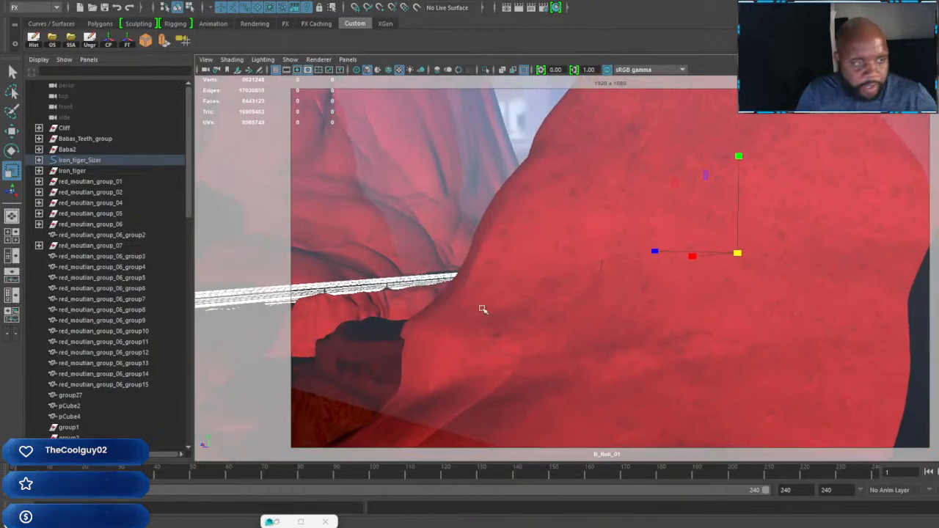
Step: Switch the viewport to look through B_roll_02 and frame it on the red mountain slope beside the winding track
click(347, 59)
mouse_move(426, 71)
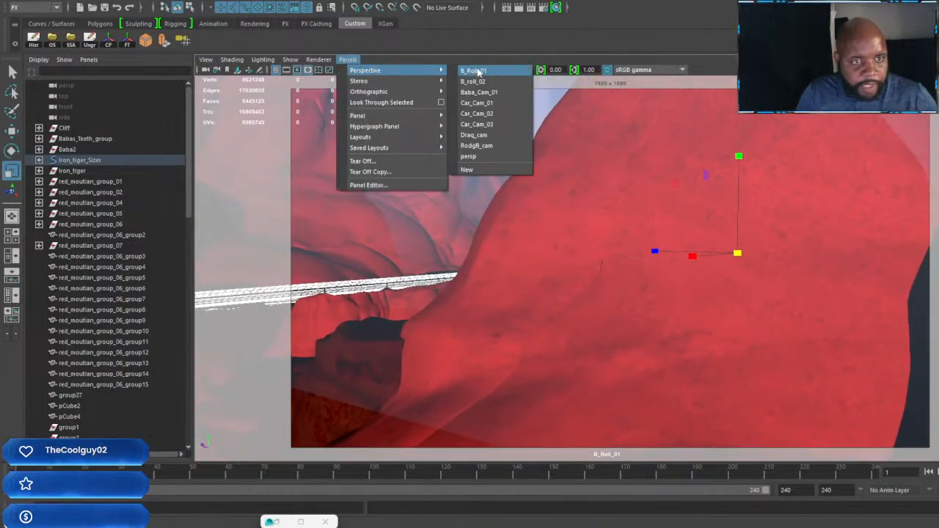
click(473, 82)
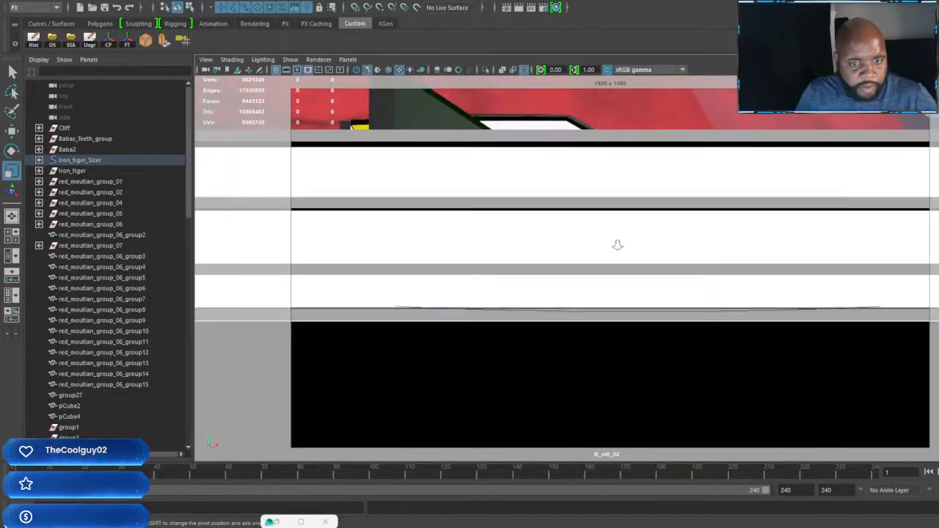
alt+drag(618, 245, 520, 263)
alt+right_drag(631, 245, 615, 238)
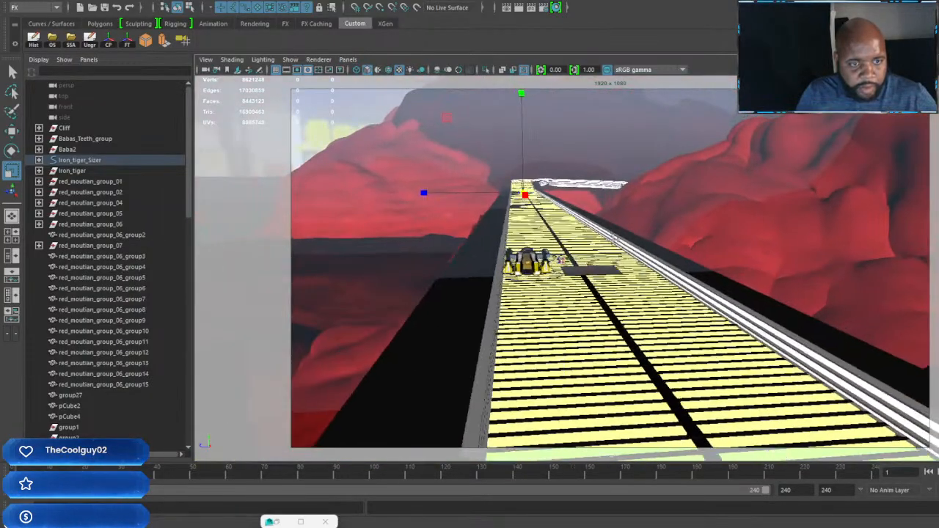
alt+drag(615, 238, 418, 224)
alt+drag(792, 257, 524, 267)
alt+right_drag(712, 266, 770, 334)
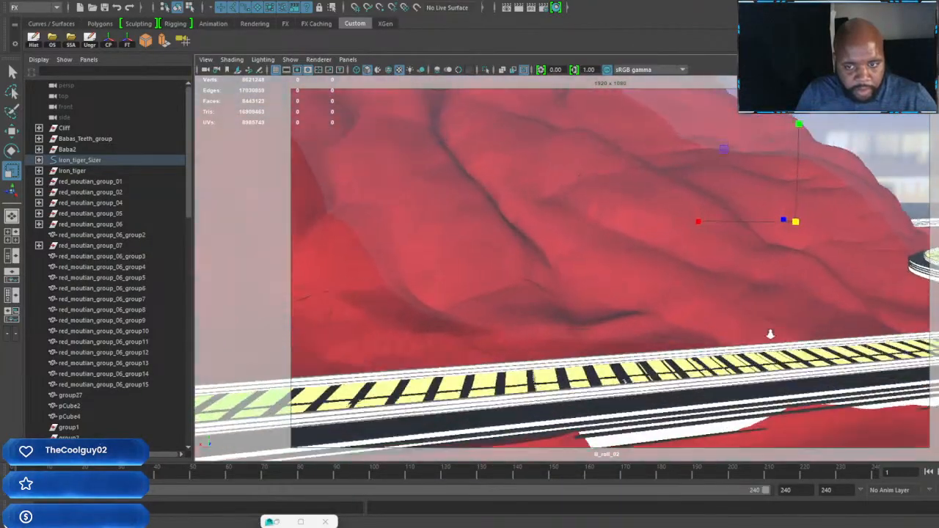
alt+drag(771, 334, 709, 273)
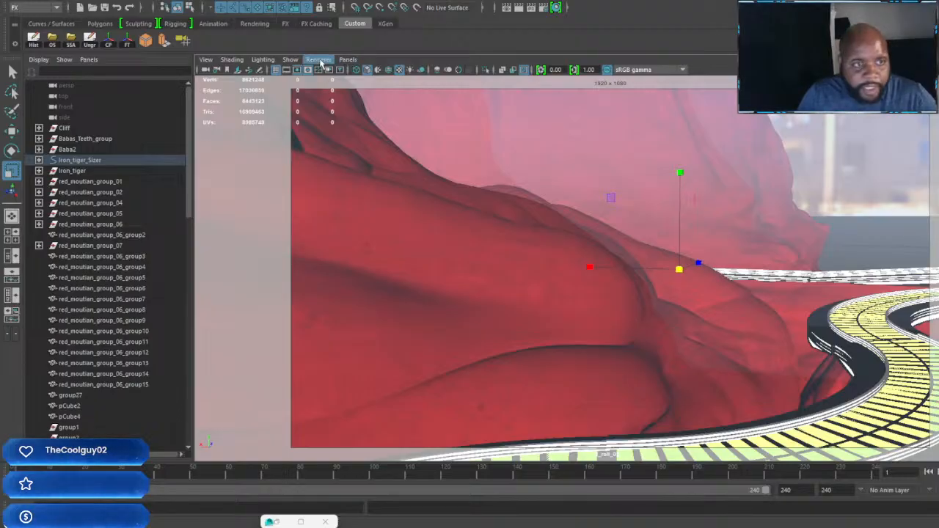
Step: Switch the viewport to the persp camera and examine the Iron Tiger with its attached cameras from the rear and side
click(351, 60)
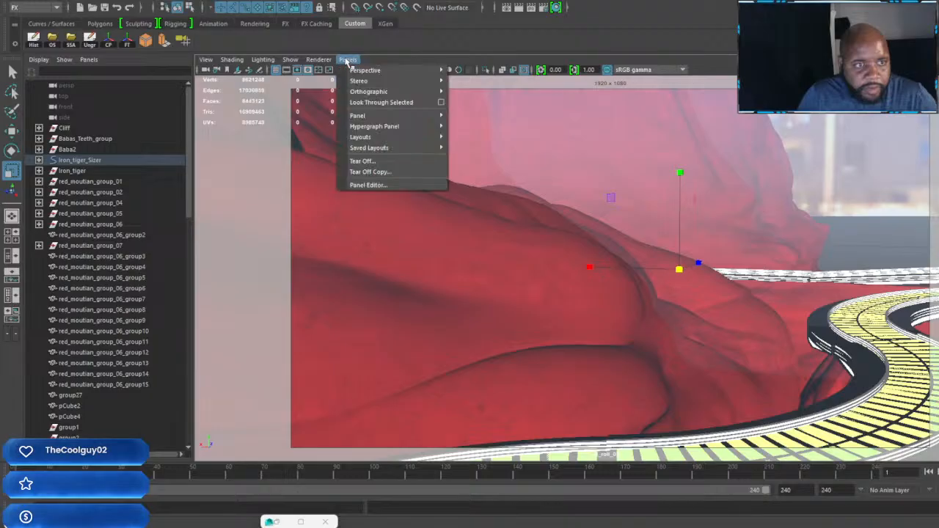
mouse_move(405, 69)
click(468, 157)
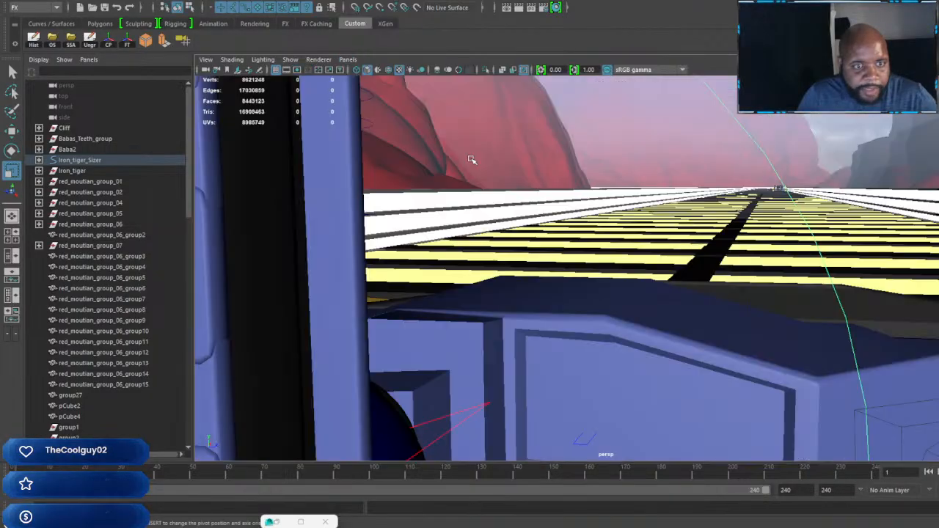
scroll(680, 253, up, 5)
scroll(679, 252, down, 5)
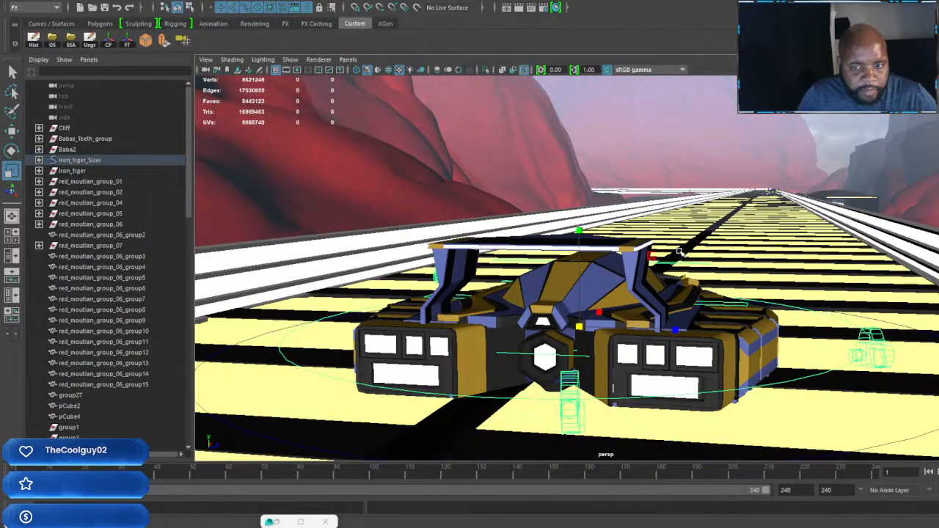
alt+drag(673, 267, 511, 275)
alt+drag(653, 314, 674, 315)
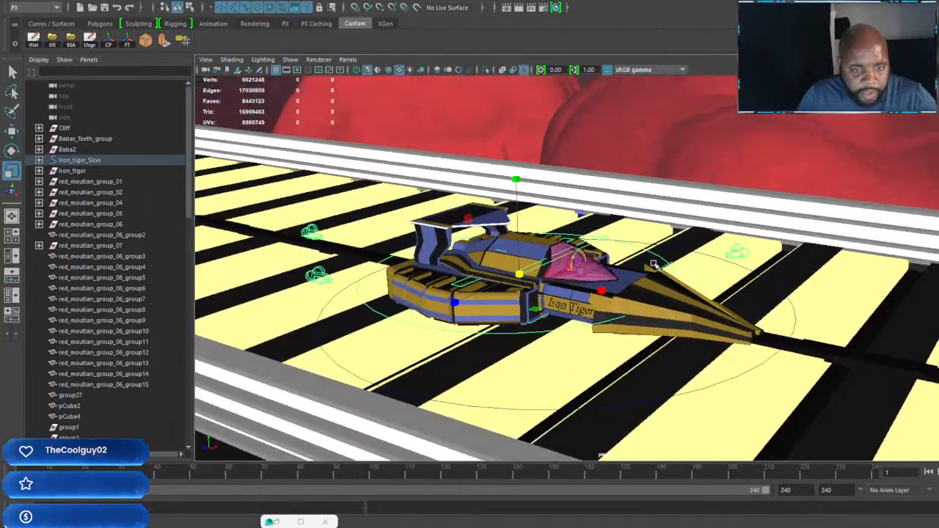
alt+drag(603, 293, 596, 280)
scroll(587, 281, up, 6)
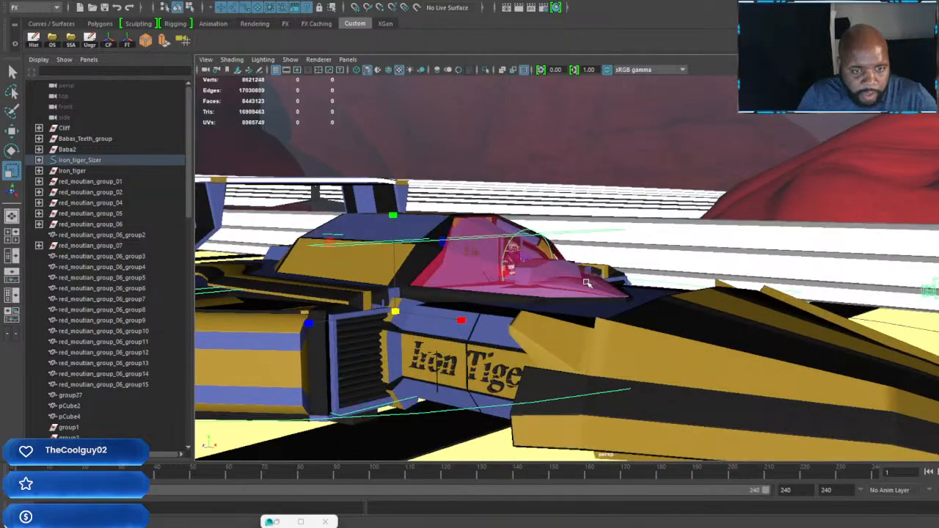
alt+middle_drag(425, 272, 615, 278)
scroll(615, 282, up, 2)
scroll(796, 327, down, 10)
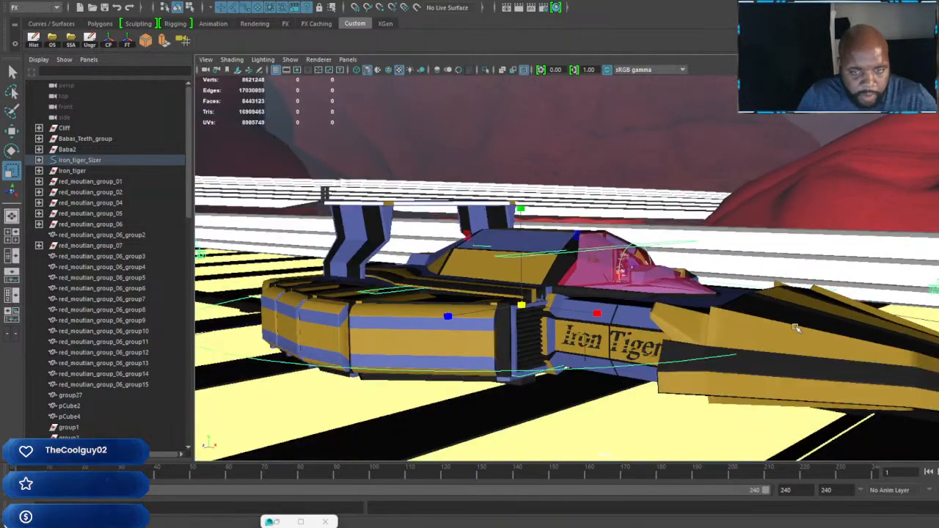
alt+drag(835, 337, 867, 348)
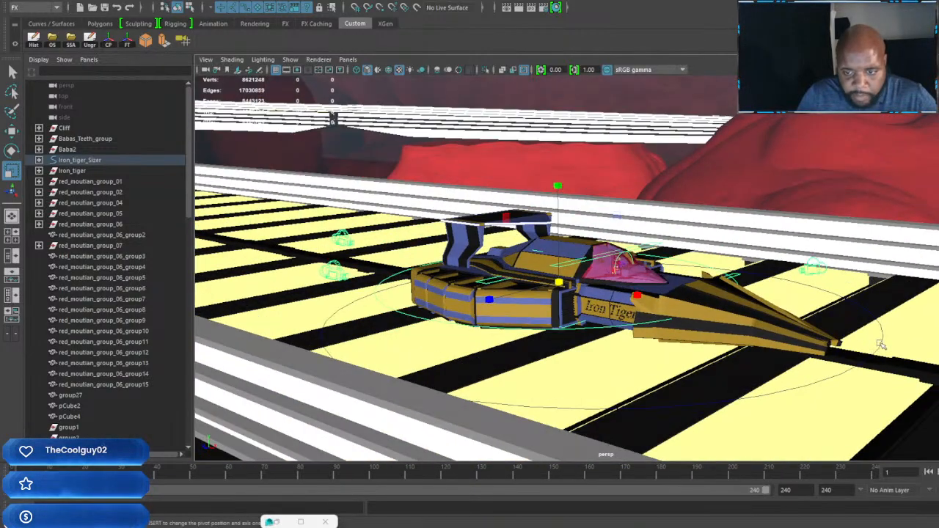
Step: Select the Iron_tiger_Sizer control curve with the Move tool and set a keyframe on it at frame 1
click(874, 339)
alt+drag(587, 323, 638, 328)
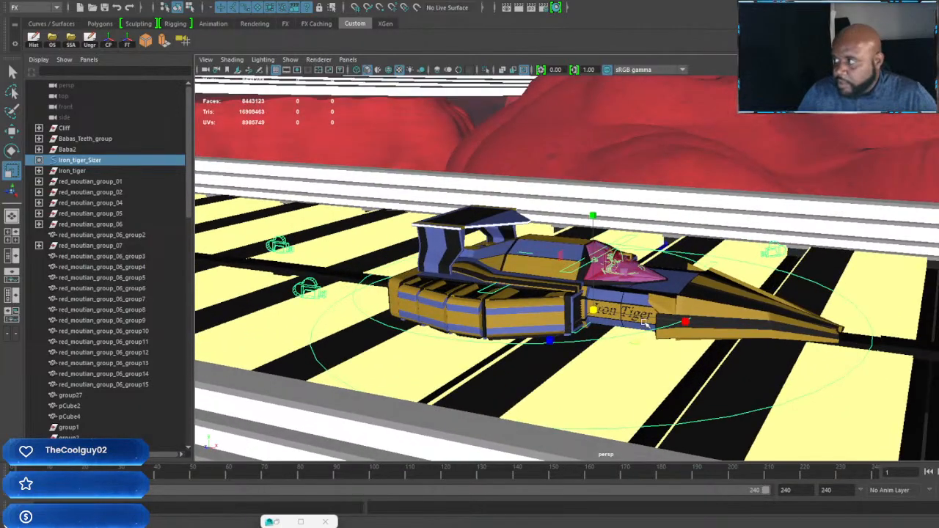
alt+middle_drag(700, 323, 633, 318)
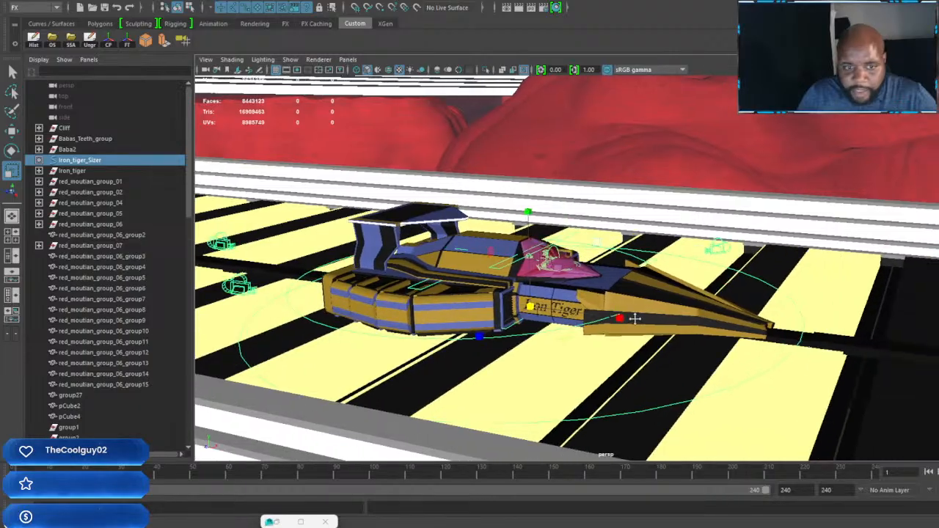
scroll(633, 318, down, 5)
alt+drag(633, 319, 356, 163)
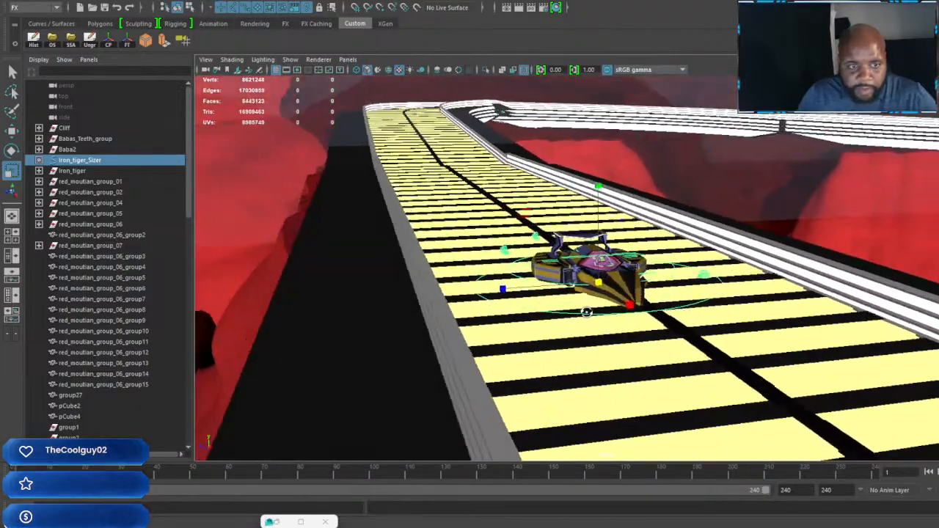
key(w)
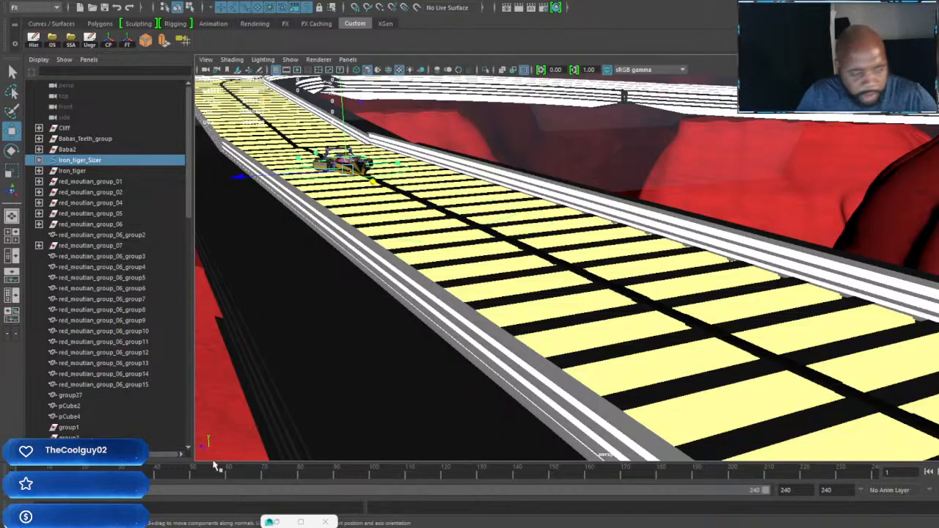
click(74, 471)
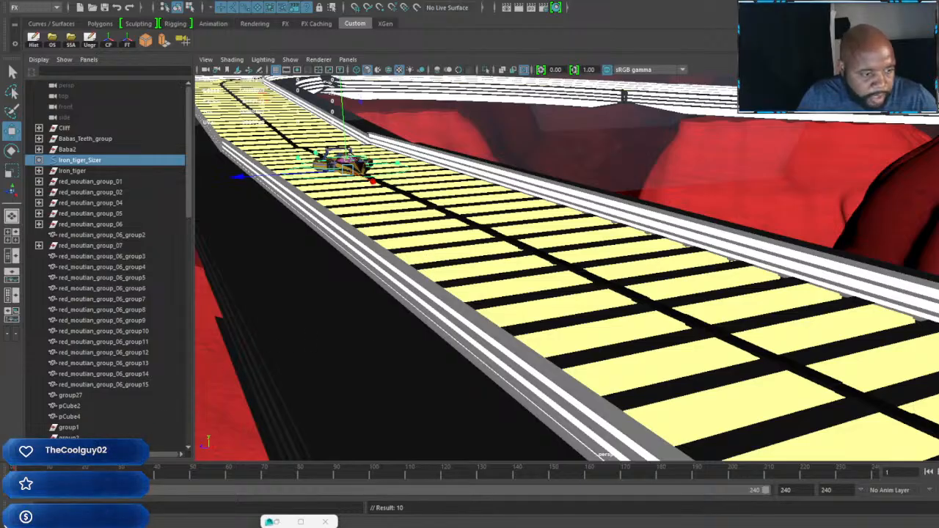
Step: Move the Iron_tiger_Sizer control forward along the yellow bridge track and set a keyframe on it at frame 24
key(alt+v)
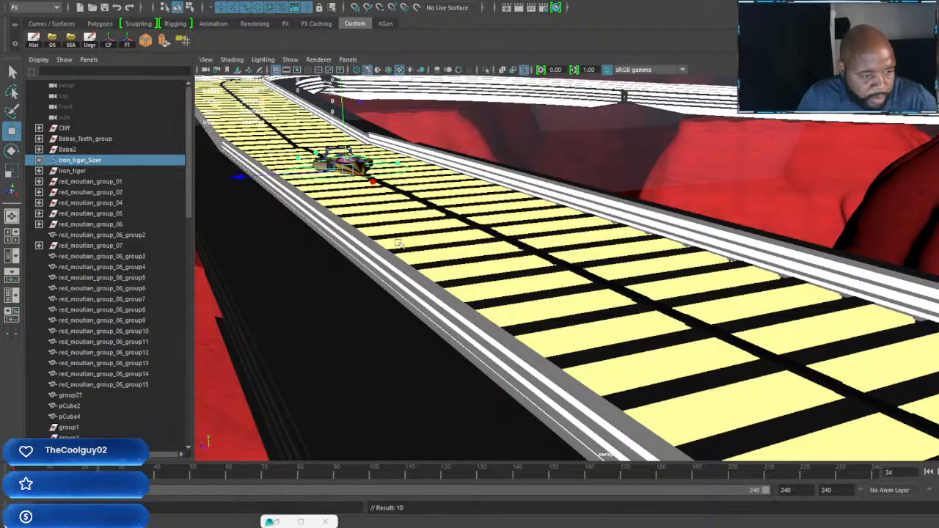
scroll(520, 241, down, 5)
alt+drag(520, 240, 756, 340)
key(s)
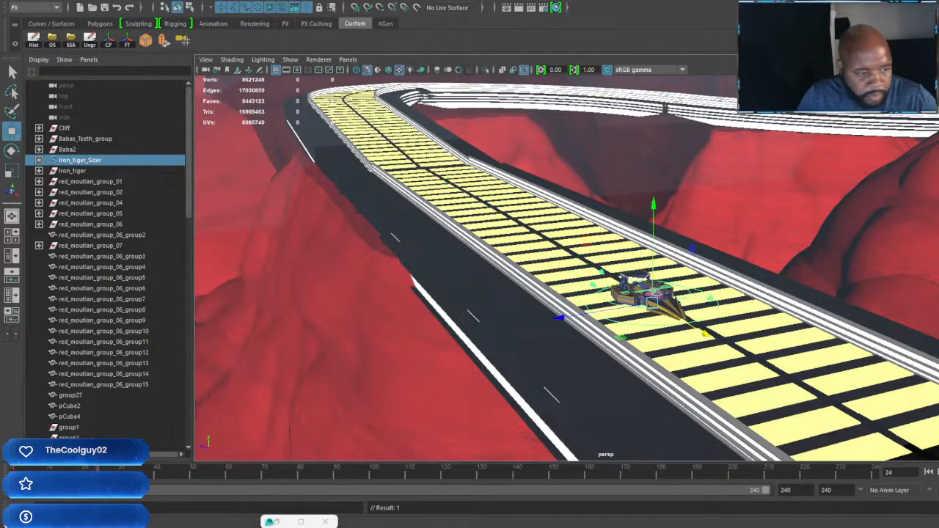
mouse_move(98, 474)
mouse_down()
mouse_move(8, 474)
mouse_move(99, 474)
mouse_up()
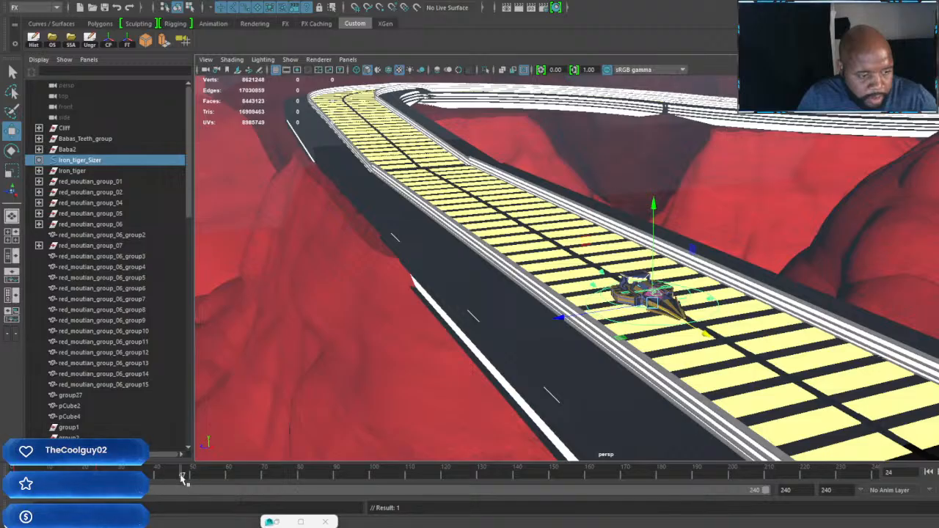
Step: Advance the Iron Tiger farther down the track, keyframe it at frame 48, and scrub the timeline to check the motion
drag(182, 483, 185, 484)
scroll(541, 411, down, 5)
alt+middle_drag(723, 369, 504, 268)
scroll(645, 350, down, 3)
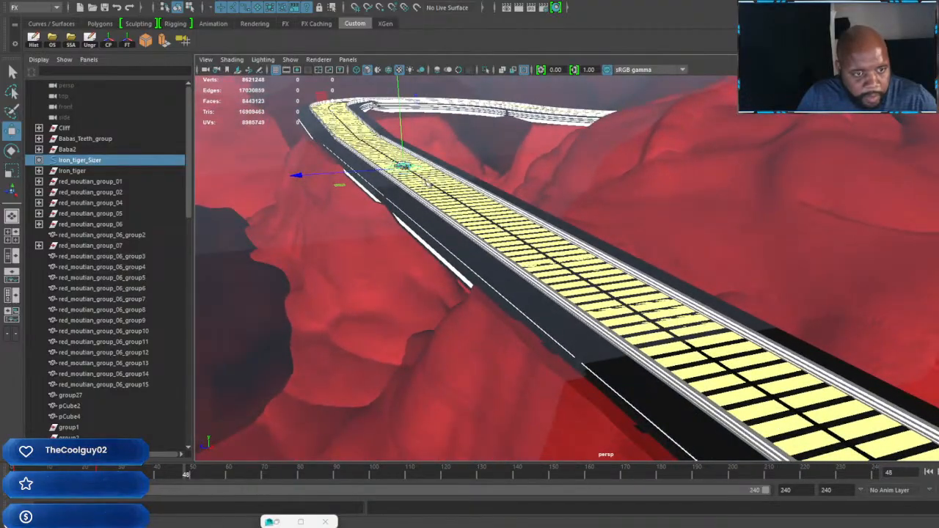
drag(426, 185, 496, 230)
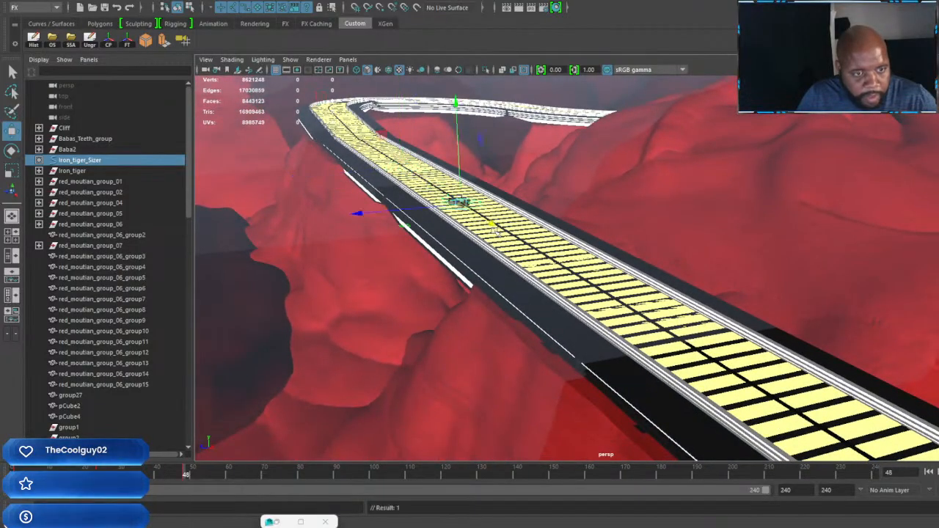
drag(184, 479, 166, 481)
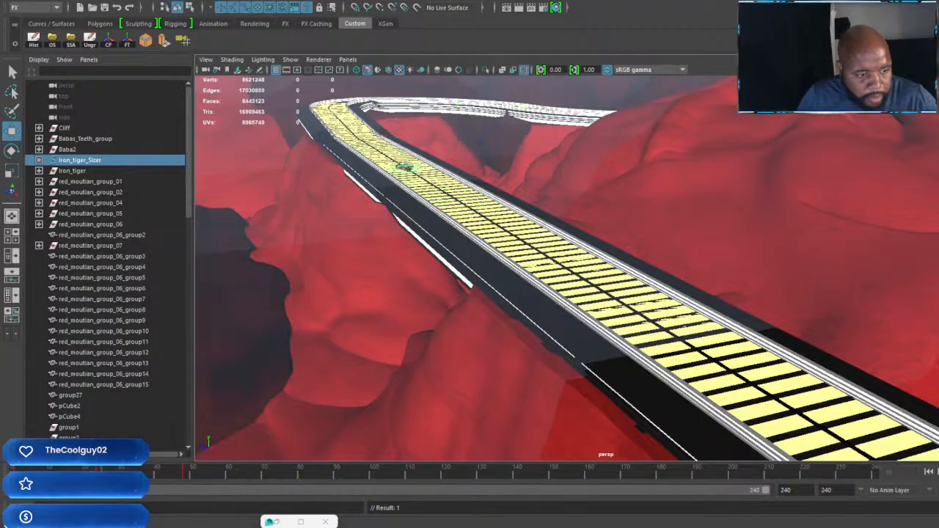
drag(175, 482, 180, 483)
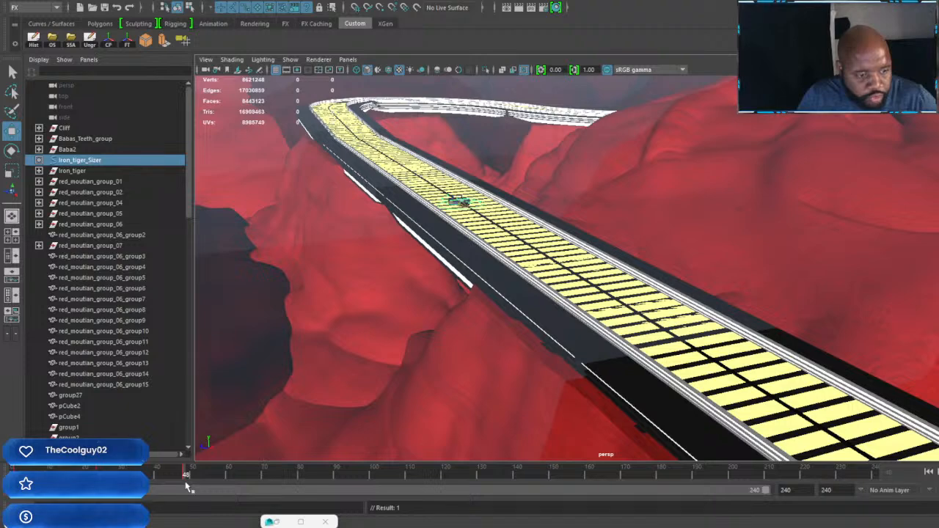
Step: Move the Iron Tiger farther along the track's black centre line and keyframe it at frames 72 and 96
click(271, 477)
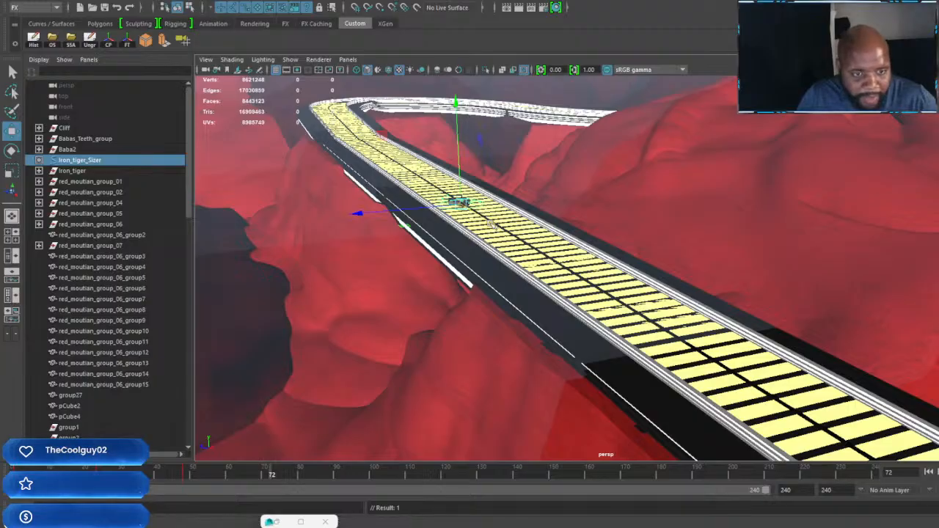
drag(498, 228, 653, 332)
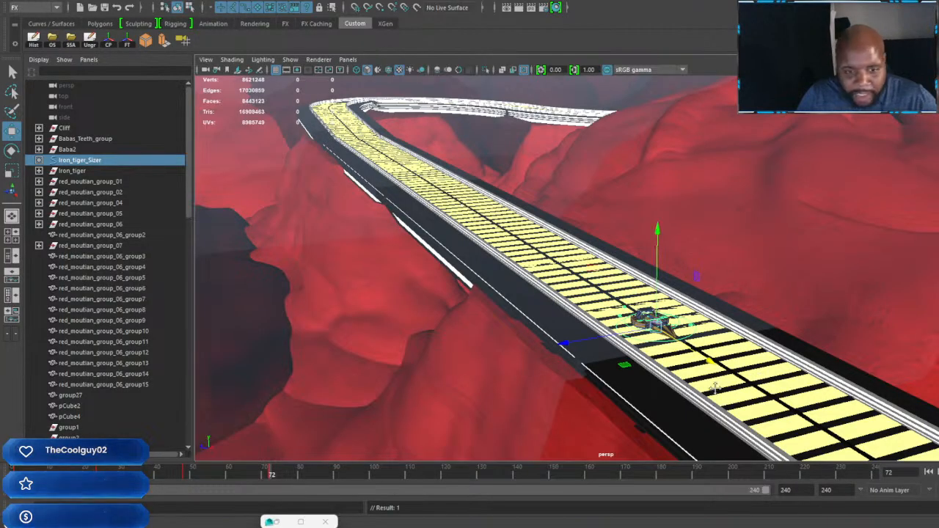
alt+middle_drag(715, 386, 530, 327)
alt+right_drag(531, 327, 520, 317)
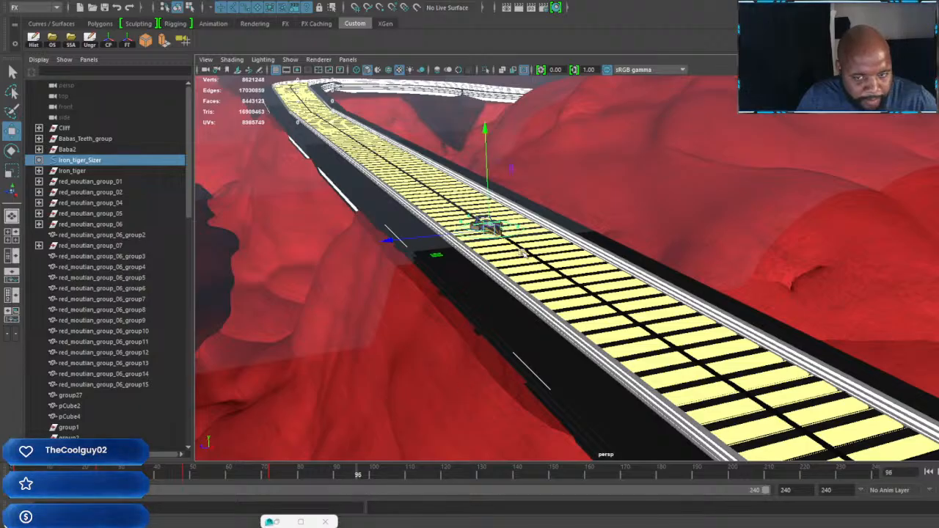
drag(523, 254, 801, 387)
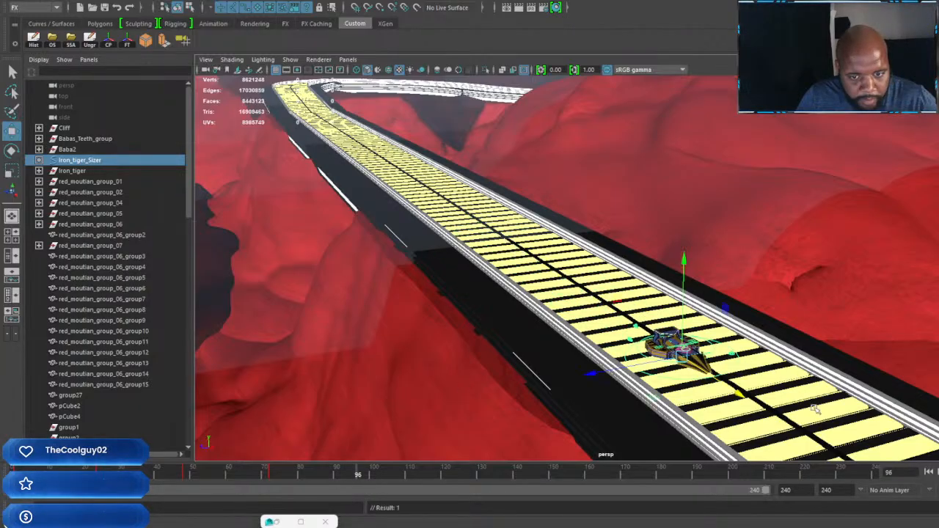
Step: Bring the Iron Tiger closer to the parked vehicles on the track, keyframing it at frames 120 and 144
alt+middle_drag(801, 386, 658, 316)
scroll(658, 316, up, 5)
scroll(653, 313, down, 6)
scroll(640, 306, up, 3)
alt+middle_drag(615, 291, 655, 314)
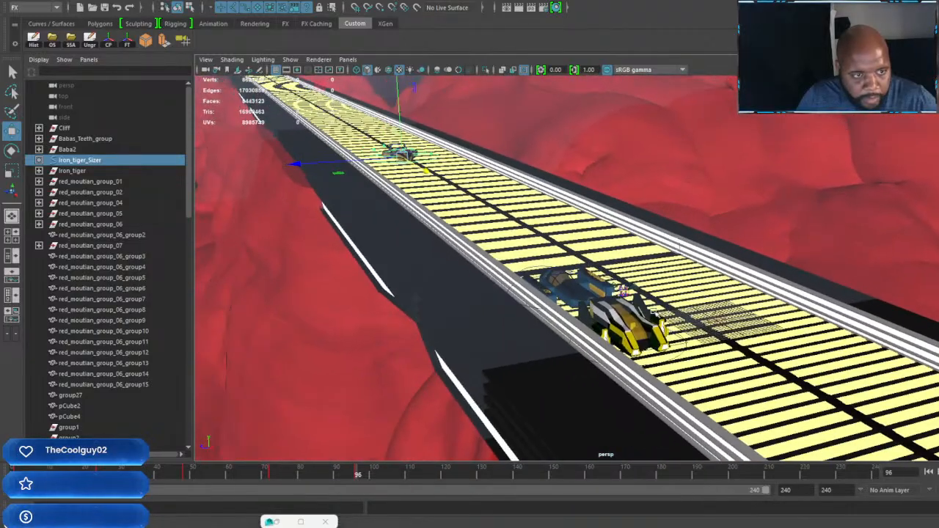
scroll(611, 289, up, 3)
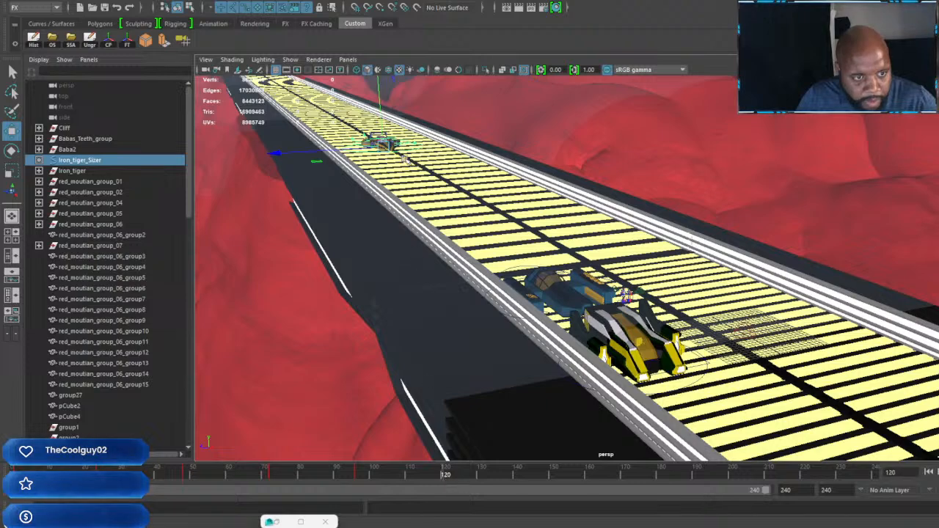
drag(408, 179, 479, 206)
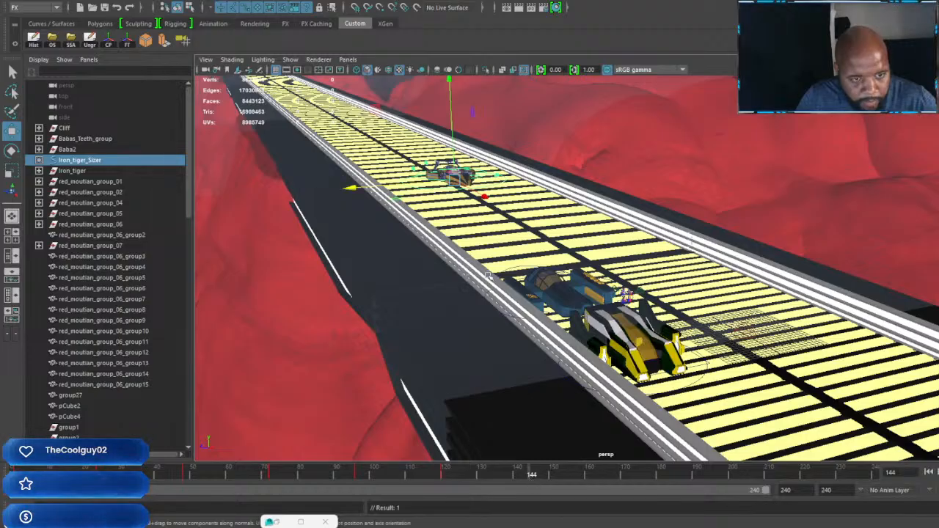
drag(484, 199, 498, 209)
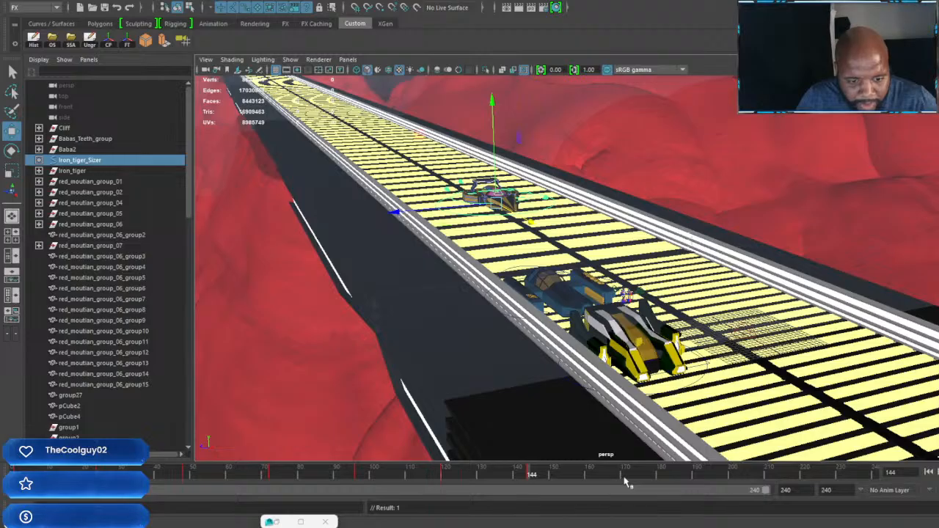
Step: Move the Iron Tiger up behind the parked blue vehicle at frame 168, shifting it sideways to clear it, and keyframe it
drag(609, 480, 615, 478)
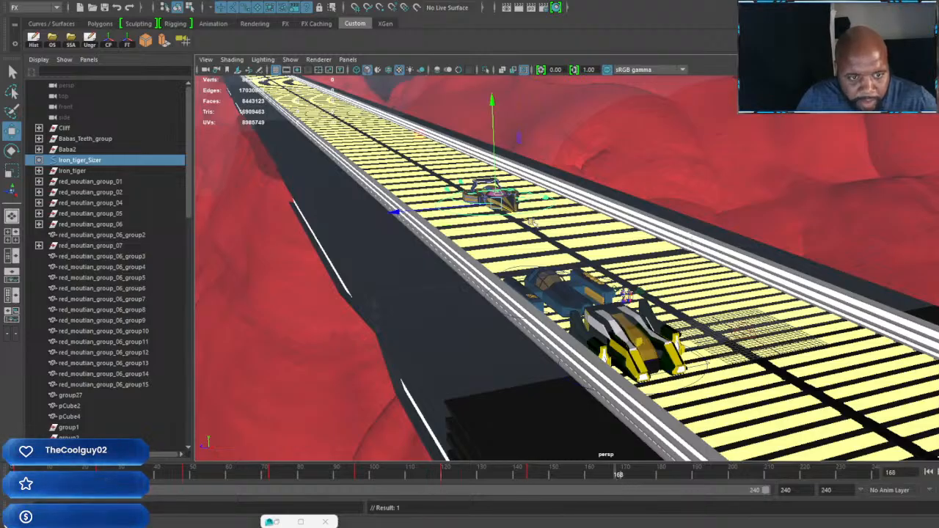
drag(539, 228, 622, 280)
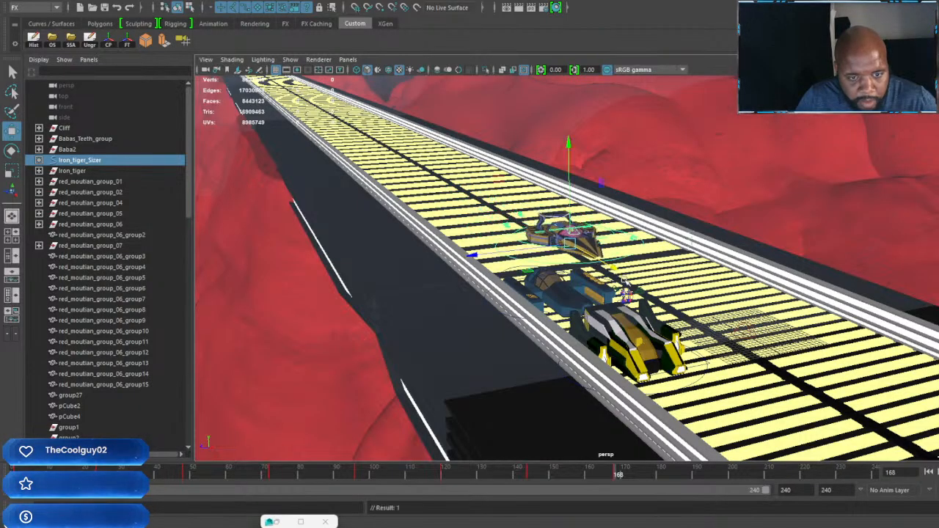
drag(471, 255, 491, 257)
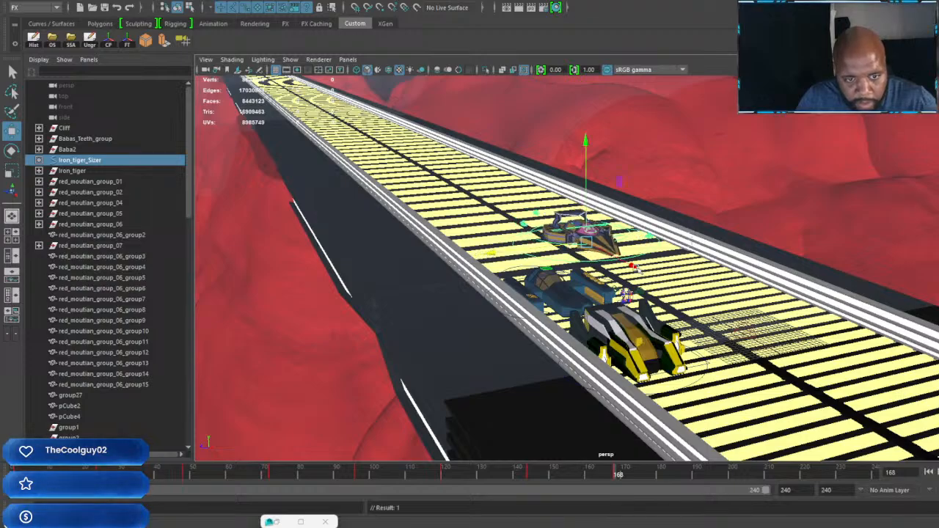
Step: Move the Iron Tiger forward past the two standing characters and set a keyframe on it at frame 192
alt+drag(624, 242, 416, 233)
scroll(417, 233, up, 5)
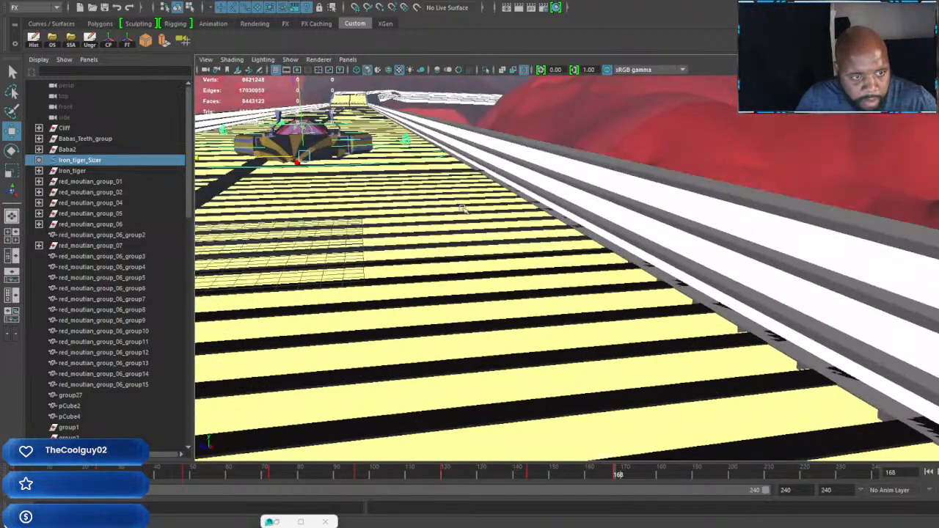
alt+middle_drag(382, 204, 470, 205)
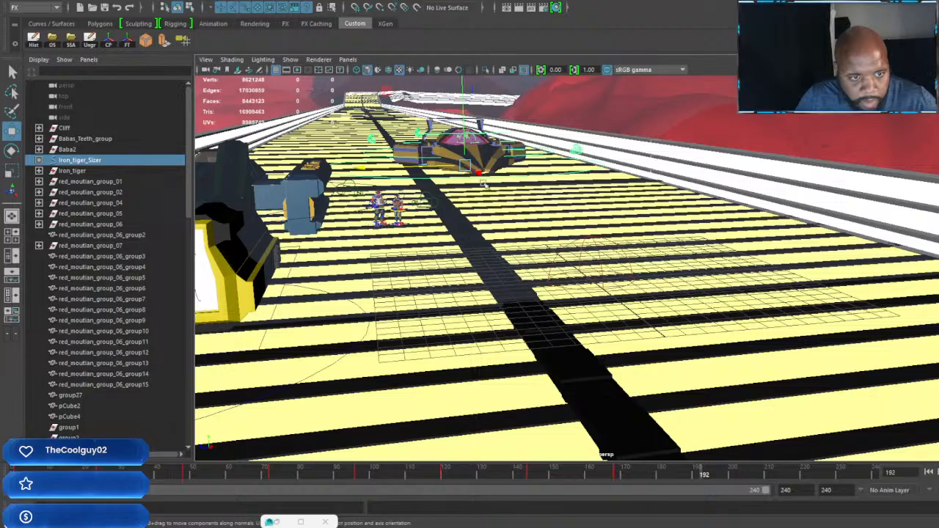
drag(482, 180, 539, 230)
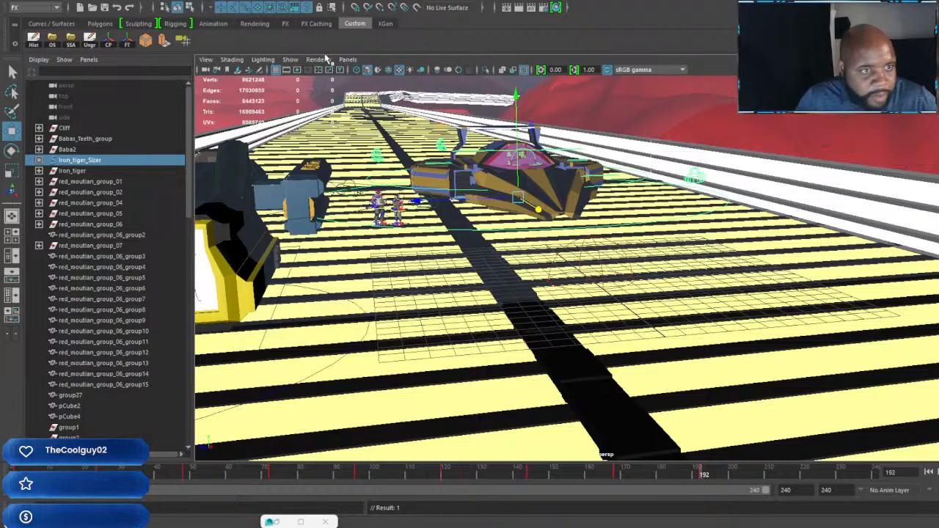
Step: Look through Car_Cam_01, return to frame 1, select the camera and set a keyframe on it
click(347, 60)
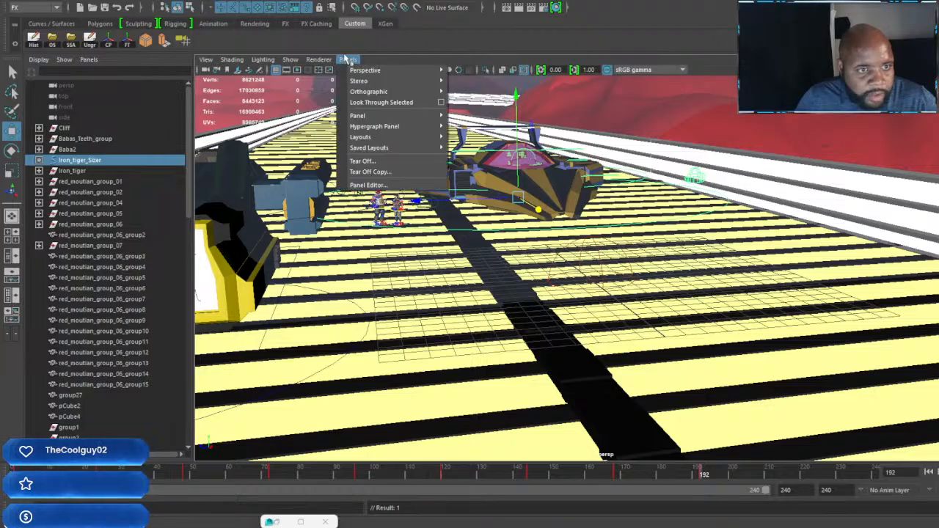
mouse_move(407, 71)
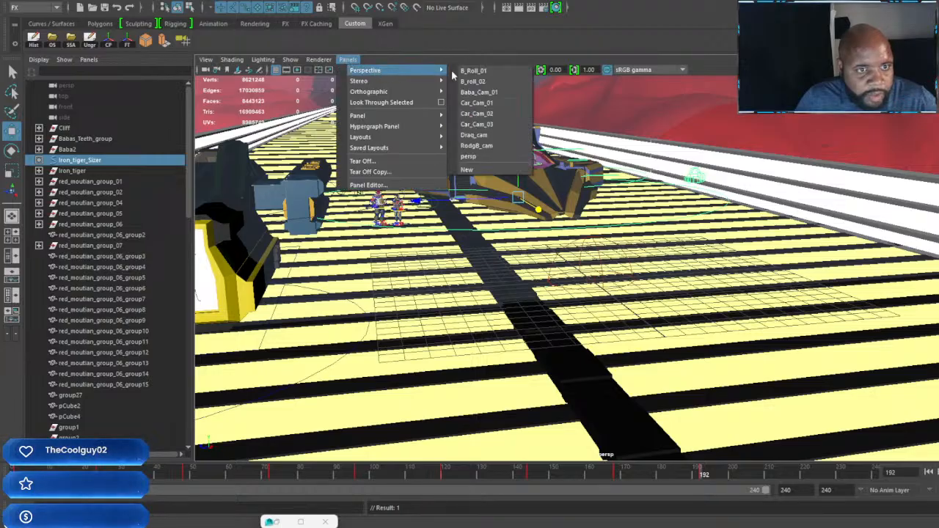
click(489, 104)
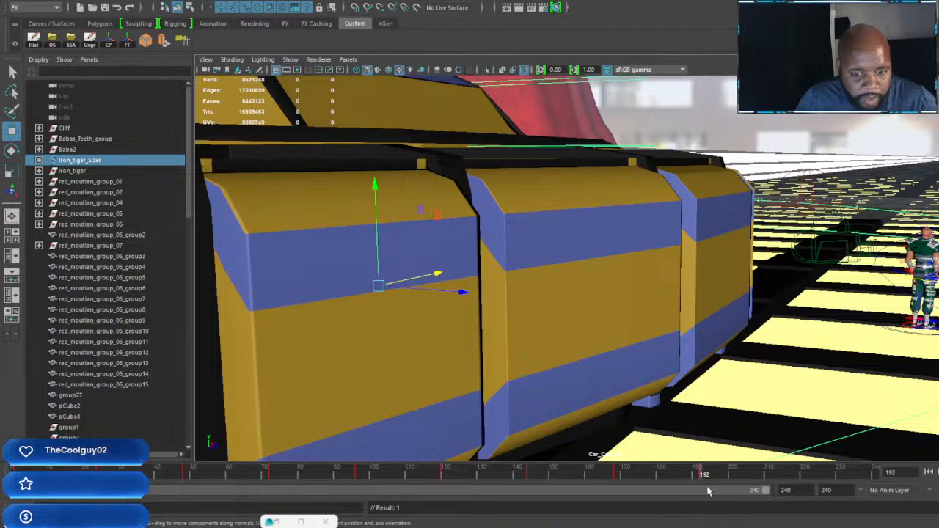
drag(695, 475, 6, 473)
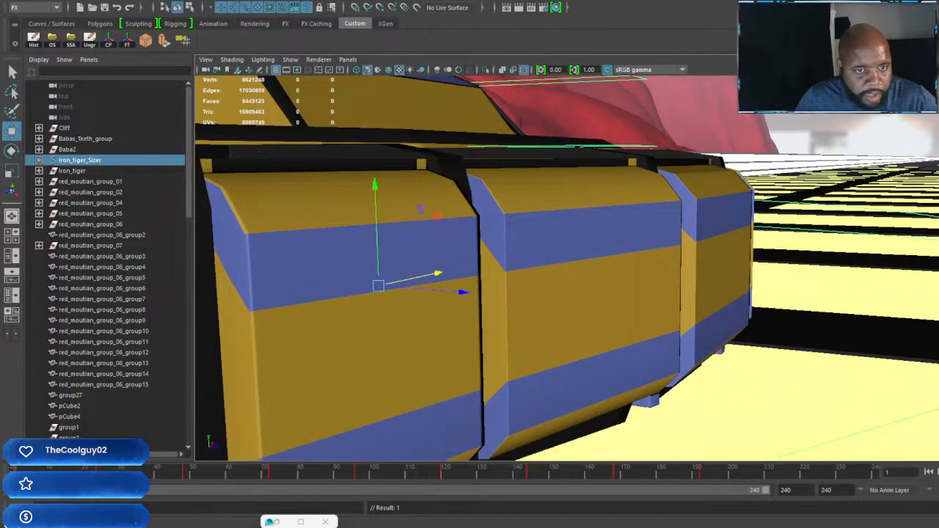
click(207, 70)
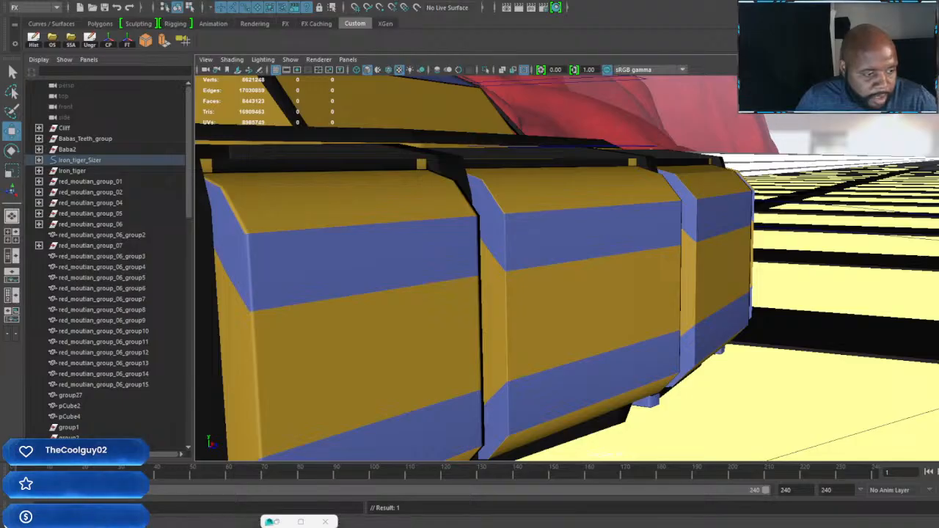
key(Return)
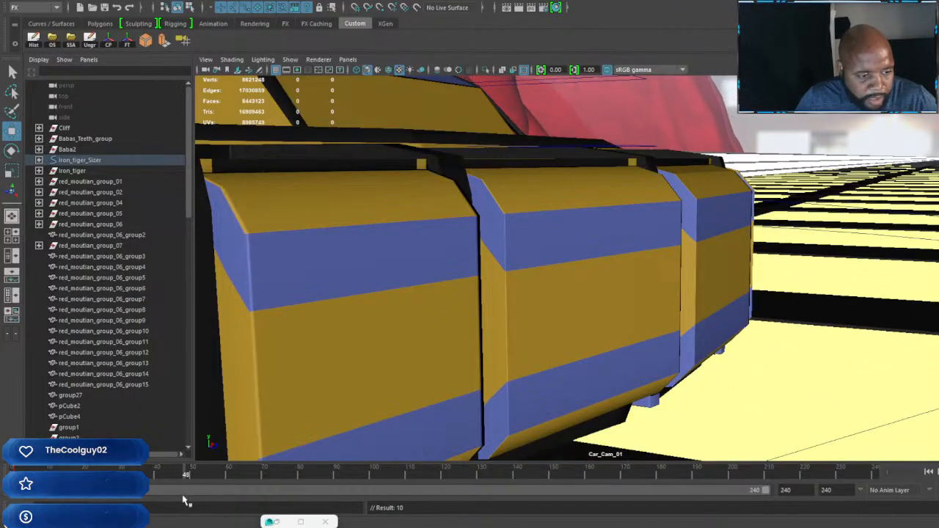
Step: Reframe Car_Cam_01 toward the car's nose and the Iron Tiger lettering, and keyframe the camera at frame 48
alt+drag(723, 321, 695, 320)
alt+middle_drag(568, 289, 694, 284)
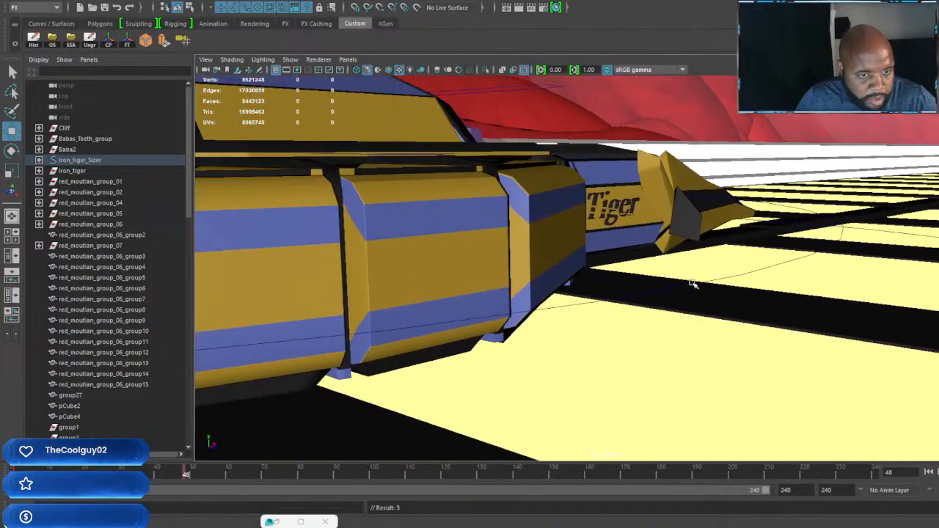
alt+drag(693, 284, 672, 281)
alt+middle_drag(568, 277, 622, 269)
alt+drag(623, 268, 672, 275)
alt+middle_drag(673, 274, 687, 266)
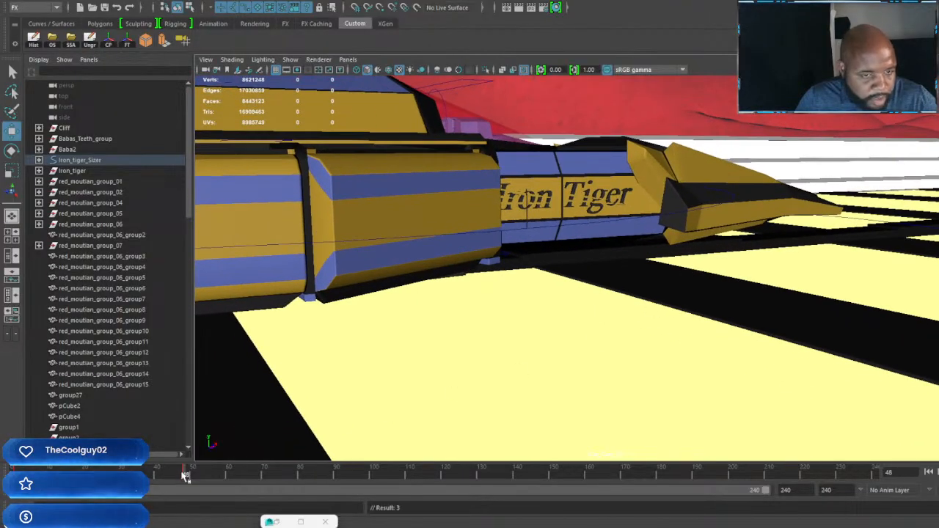
mouse_move(184, 476)
mouse_down()
mouse_move(1, 480)
mouse_move(110, 469)
mouse_move(187, 475)
mouse_up()
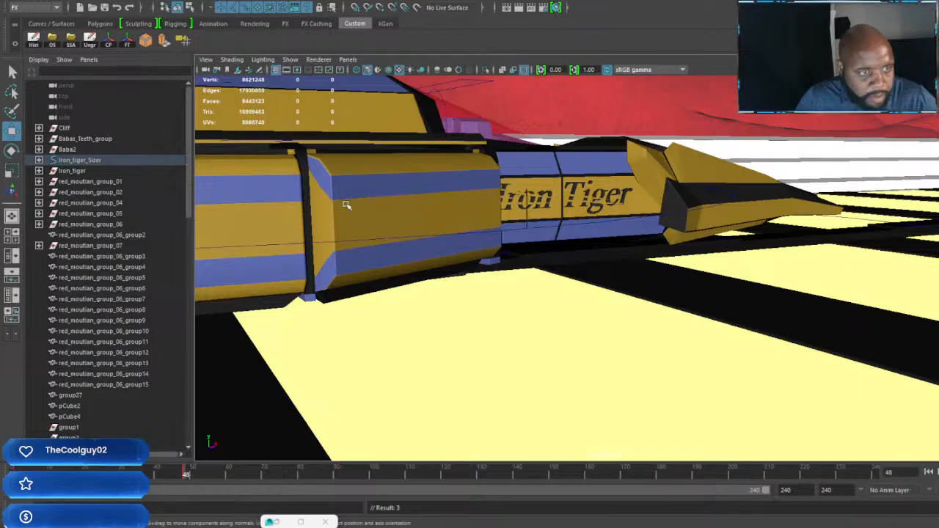
Step: Switch the viewport to look through Car_Cam_02 and adjust its framing on the car's side pod and vent
click(348, 60)
mouse_move(397, 70)
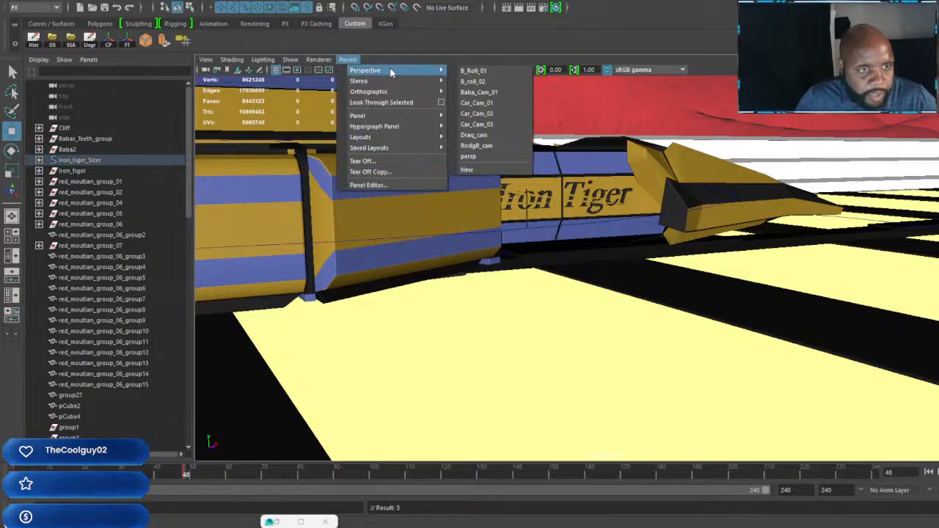
click(476, 114)
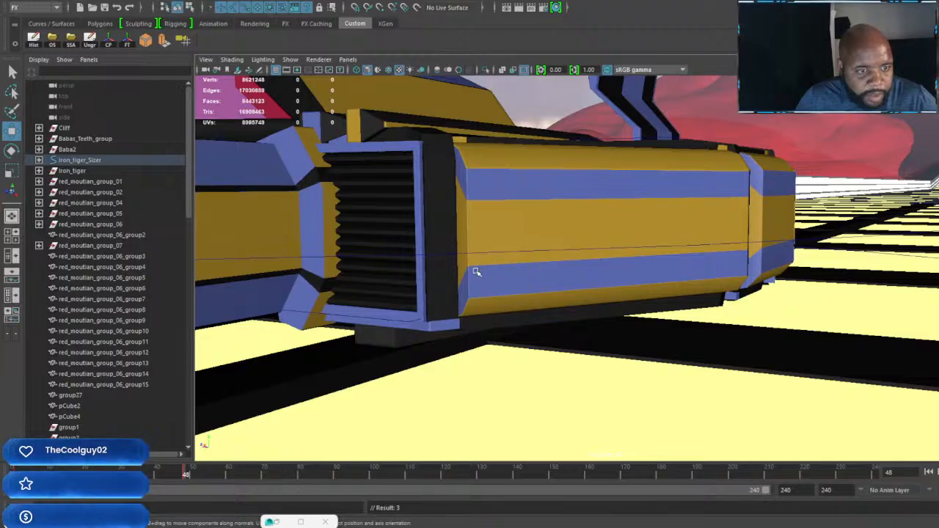
mouse_move(461, 241)
alt+middle_down()
mouse_move(476, 248)
mouse_move(469, 238)
alt+middle_up()
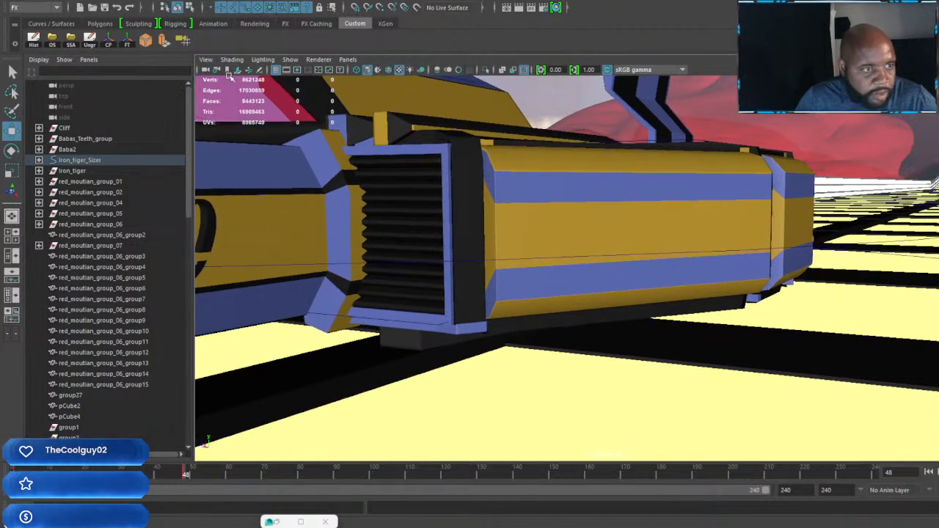
Step: Select the Car_Cam_02 camera, set a keyframe on it at frame 48, and return to frame 1
click(206, 71)
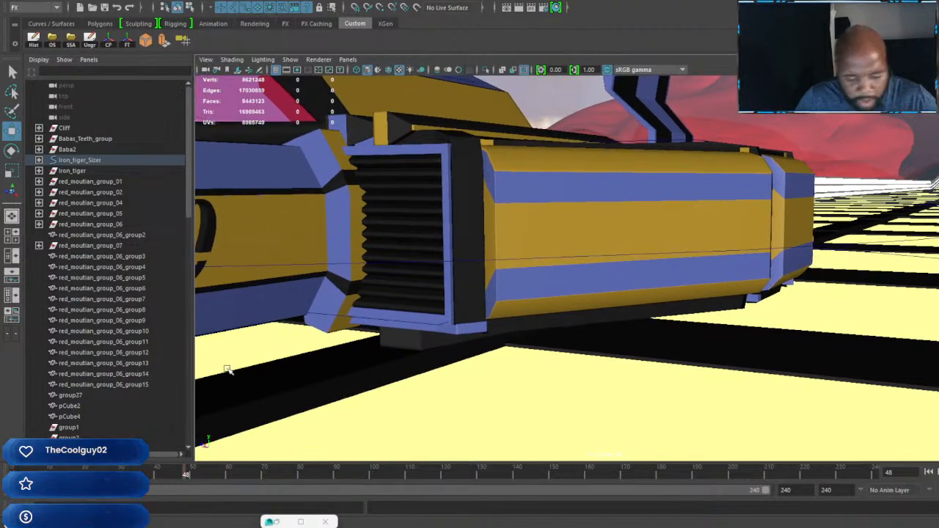
key(s)
drag(184, 481, 0, 477)
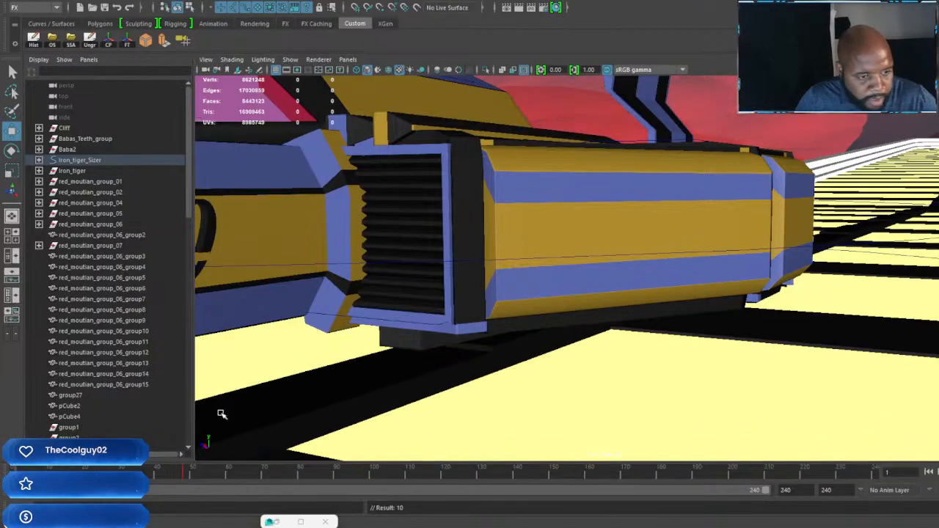
Step: Reframe Car_Cam_02 on the number 50 and side vent at frame 48 and on the nose and cockpit at frame 84, keyframing both
drag(15, 478, 185, 498)
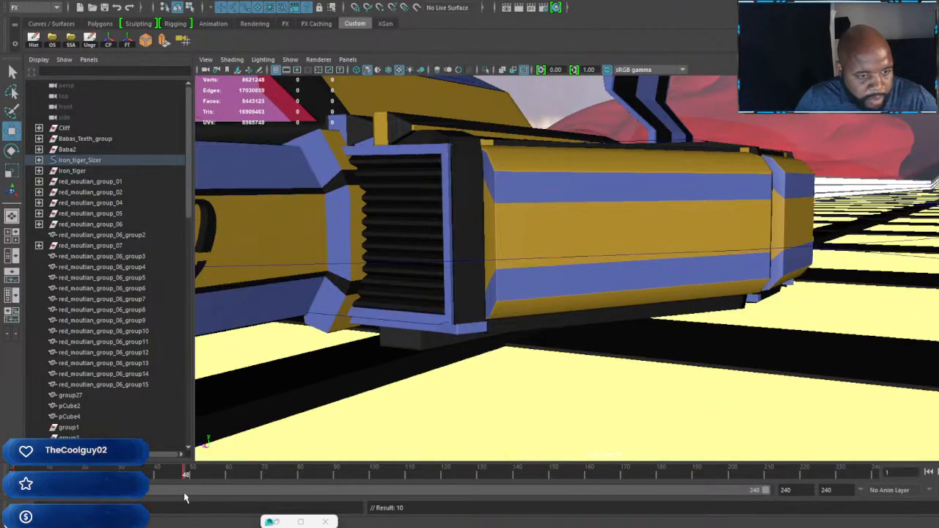
alt+drag(457, 329, 574, 328)
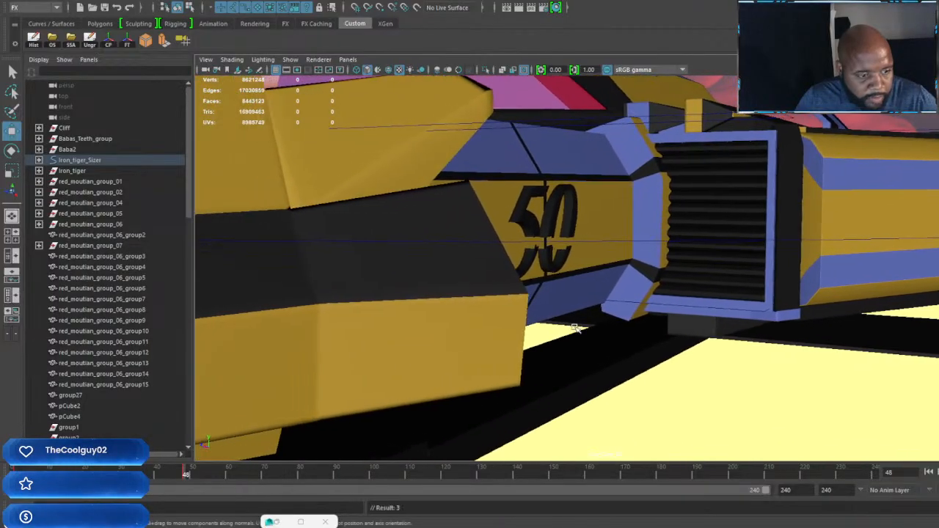
mouse_move(182, 475)
mouse_down()
mouse_move(40, 470)
mouse_move(183, 499)
mouse_move(316, 502)
mouse_up()
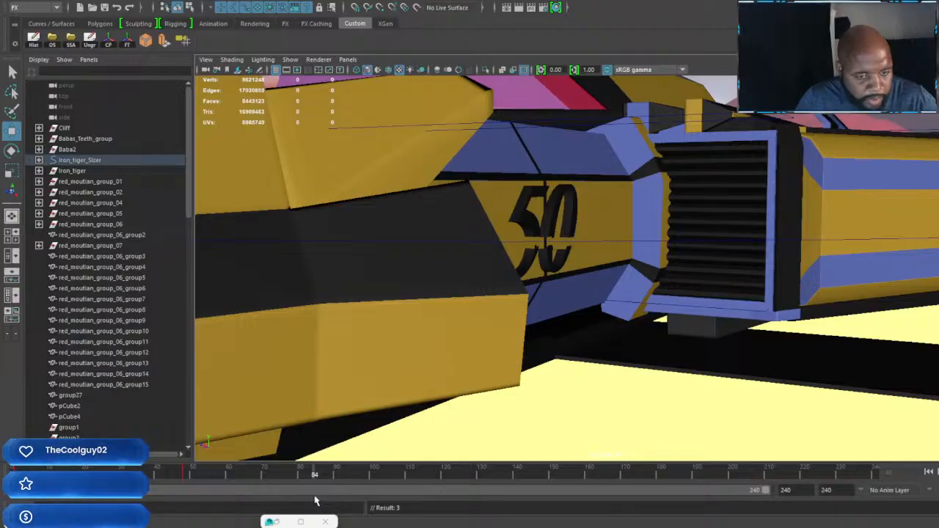
alt+right_drag(494, 352, 565, 262)
alt+middle_drag(566, 263, 621, 294)
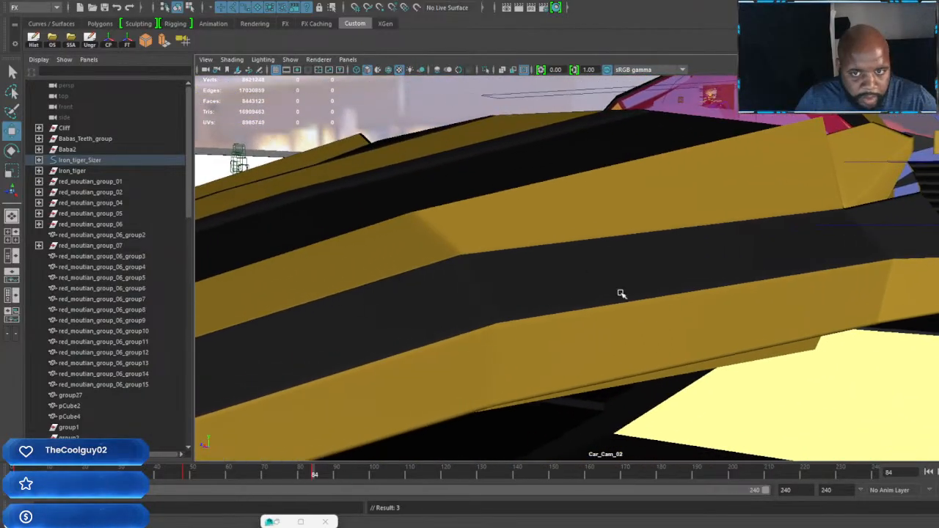
alt+right_drag(621, 293, 601, 250)
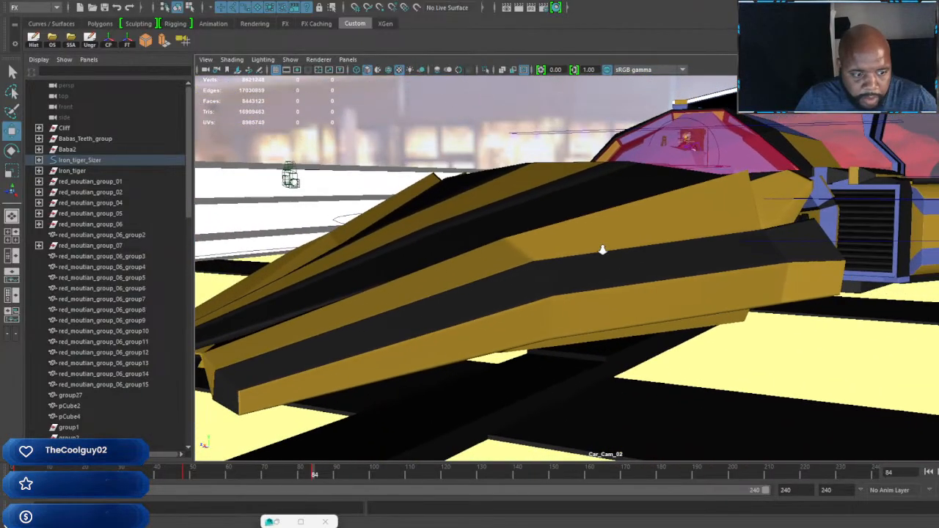
mouse_move(313, 473)
mouse_down()
mouse_move(23, 474)
mouse_move(315, 477)
mouse_up()
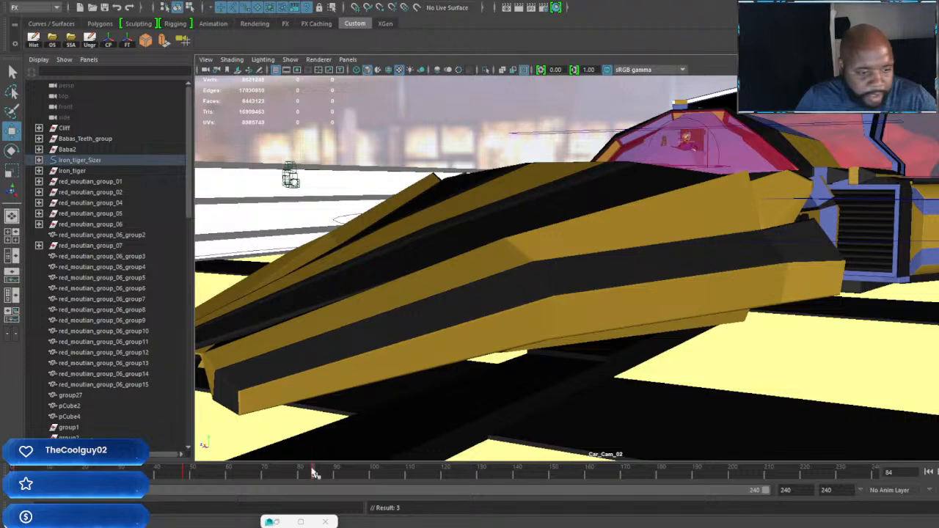
Step: Look through Car_Cam_03, select the camera and set a keyframe on it at frame 48
click(346, 60)
mouse_move(411, 70)
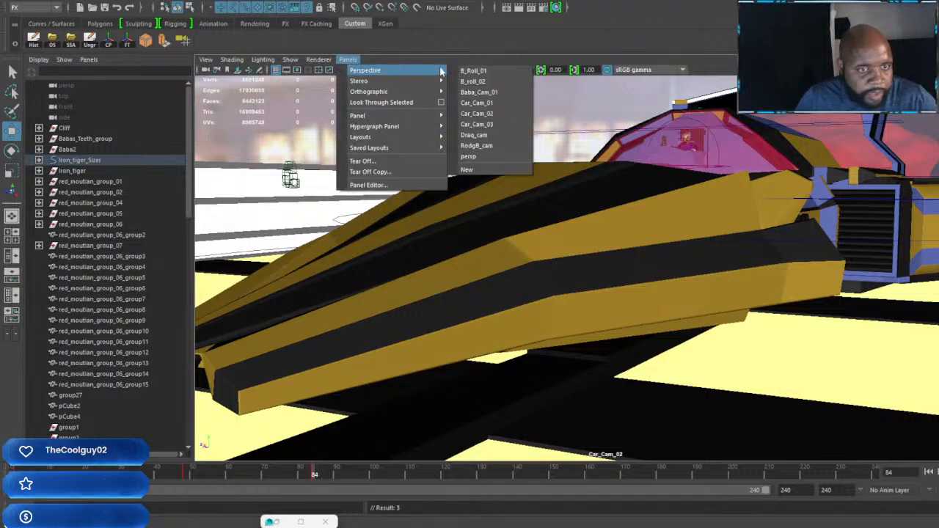
click(496, 125)
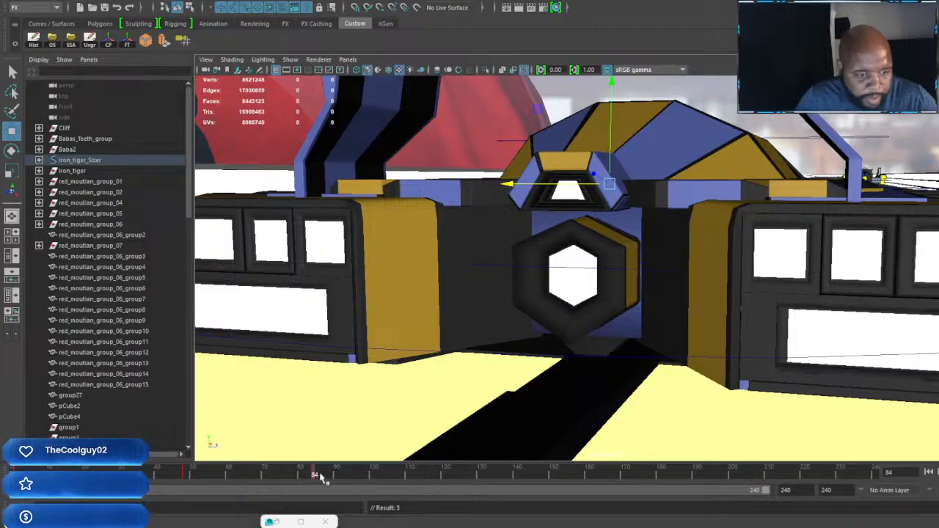
mouse_move(316, 477)
mouse_down()
mouse_move(347, 490)
mouse_move(315, 490)
mouse_up()
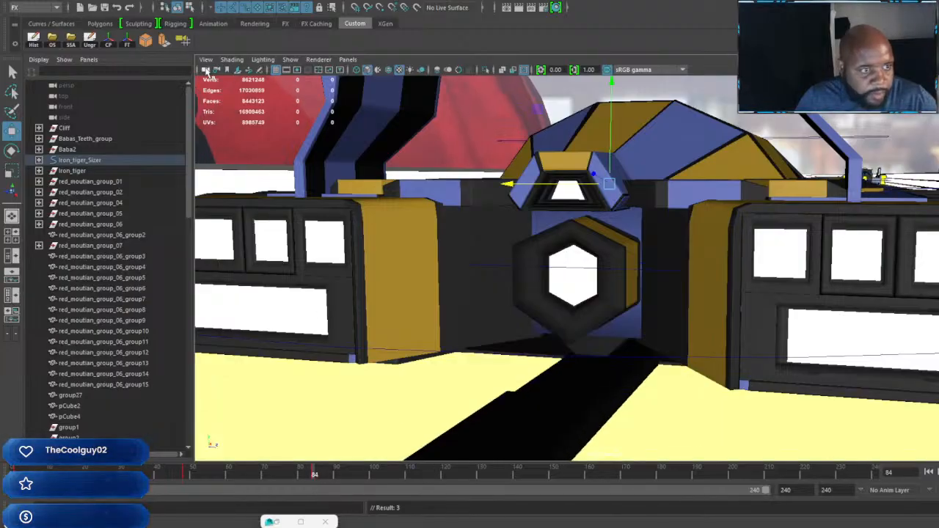
click(292, 354)
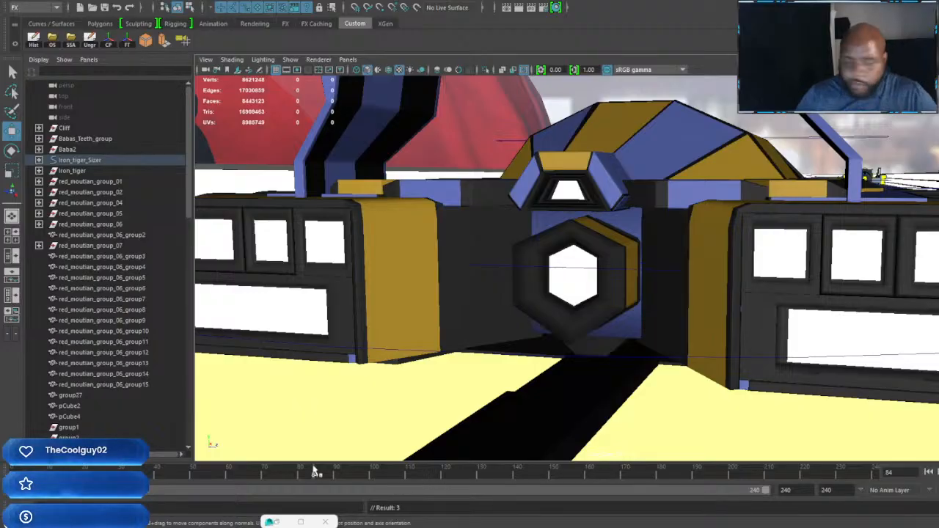
click(187, 476)
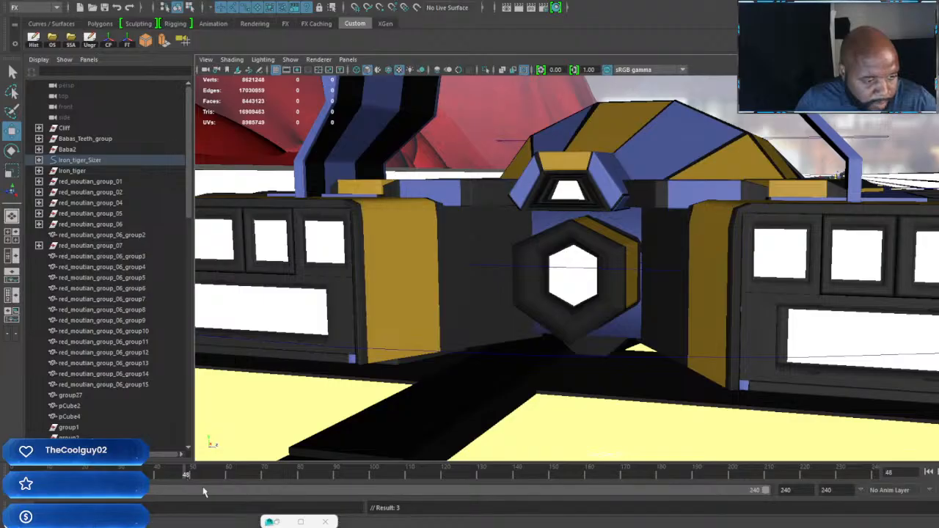
key(s)
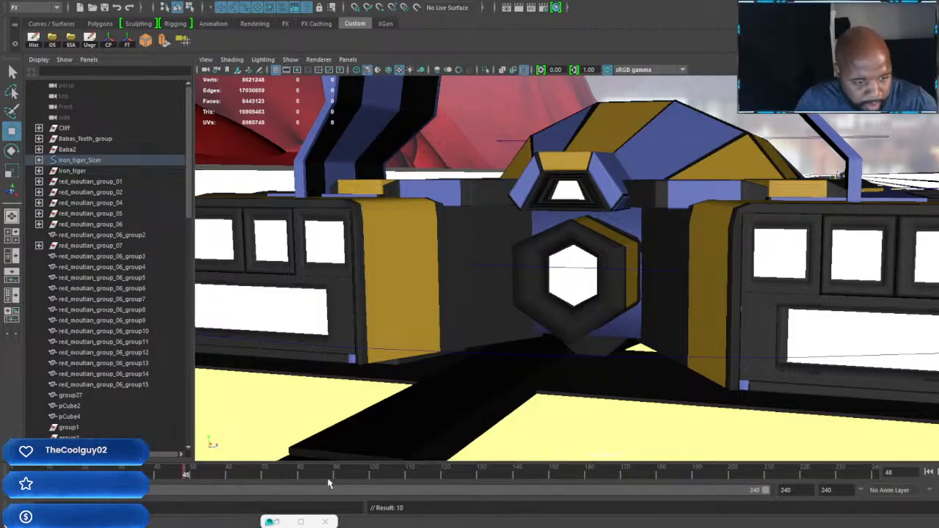
Step: Keyframe Car_Cam_03 framed on the rear light pod at frame 84 and on the rear wing and cockpit at frame 120
click(315, 477)
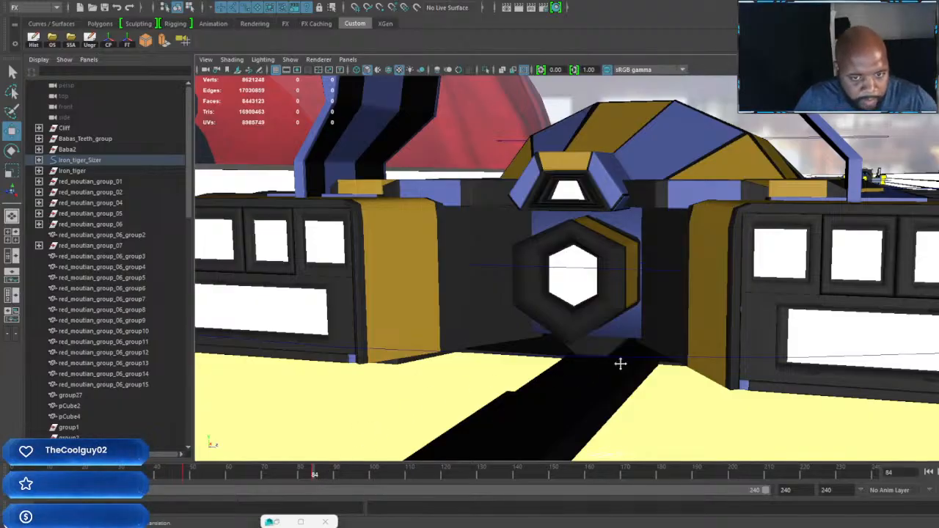
alt+drag(620, 364, 558, 359)
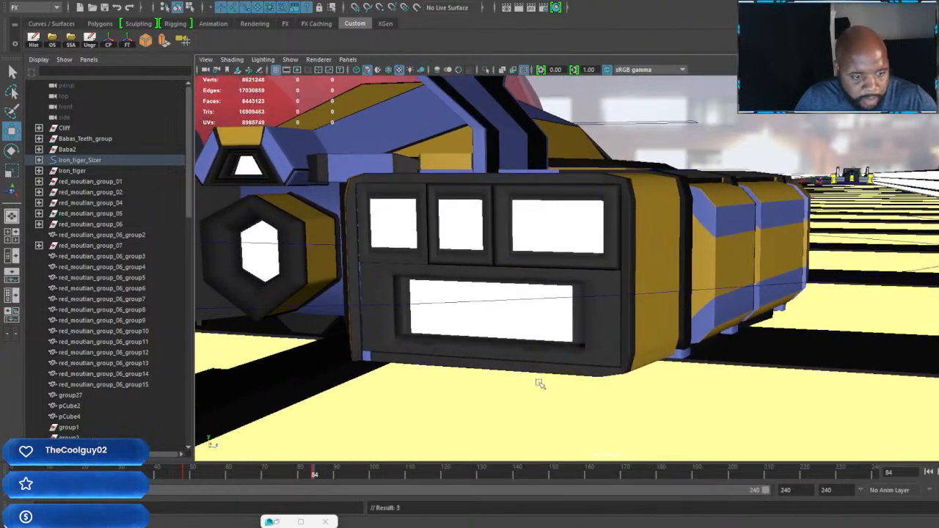
drag(313, 476, 445, 500)
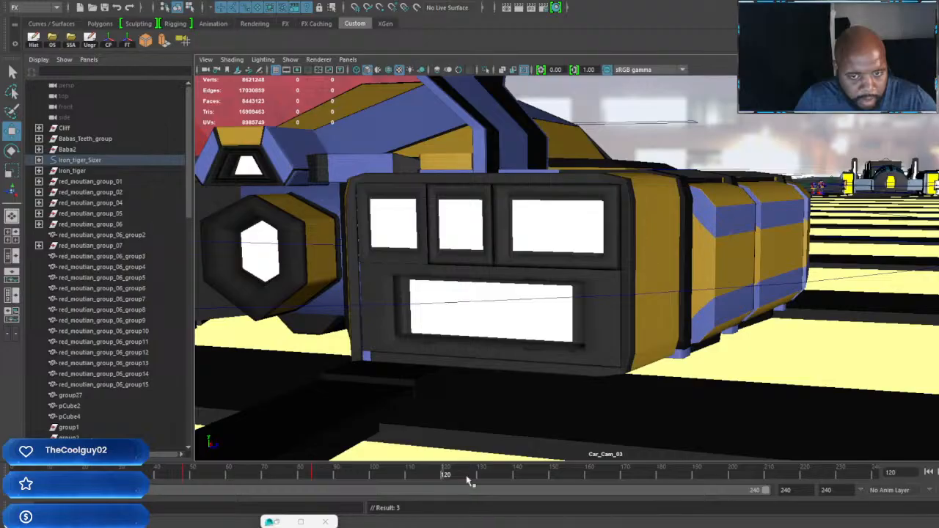
alt+drag(737, 292, 780, 291)
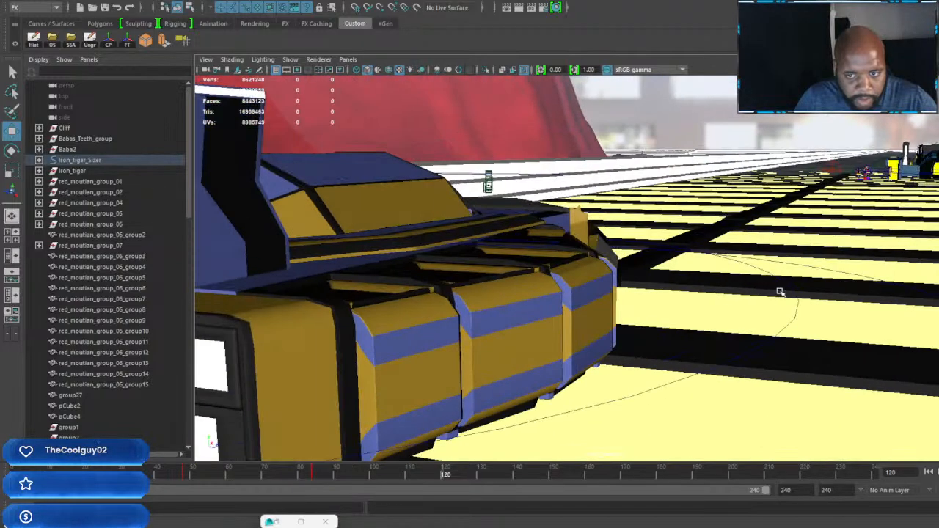
alt+middle_drag(779, 291, 825, 318)
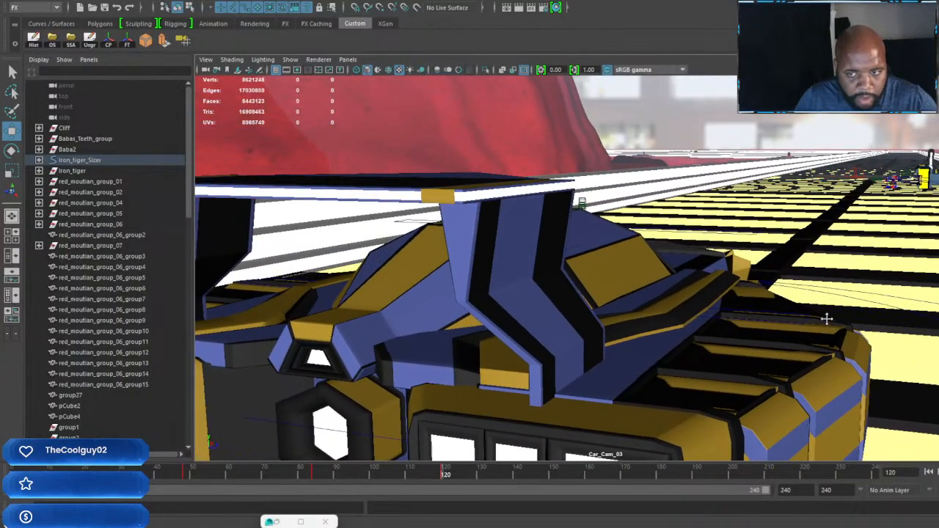
alt+drag(828, 318, 834, 320)
mouse_move(834, 321)
alt+middle_down()
mouse_move(815, 315)
mouse_move(832, 311)
mouse_move(819, 315)
alt+middle_up()
key(shift+w)
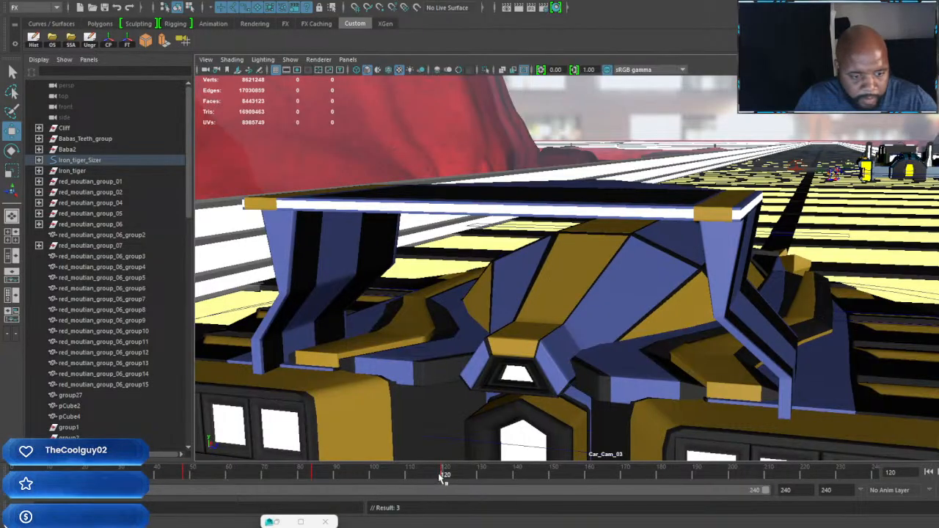
Step: Reframe Car_Cam_03 past the car's side pods toward the track ahead and keyframe it at frame 144
drag(438, 477, 533, 476)
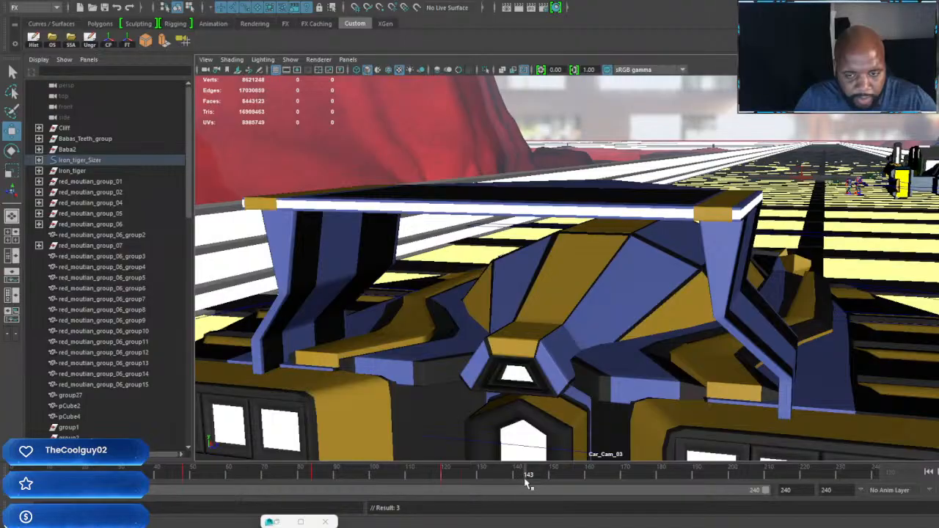
drag(532, 481, 537, 485)
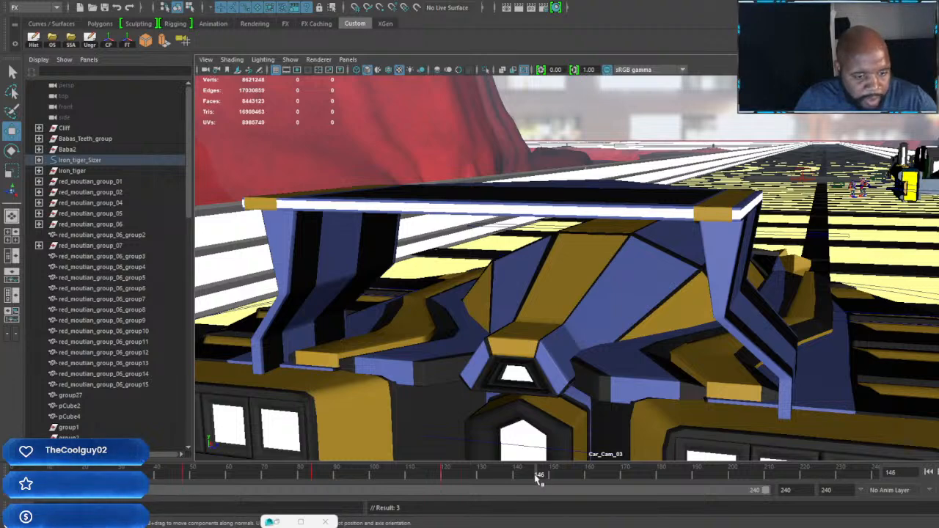
drag(539, 477, 529, 483)
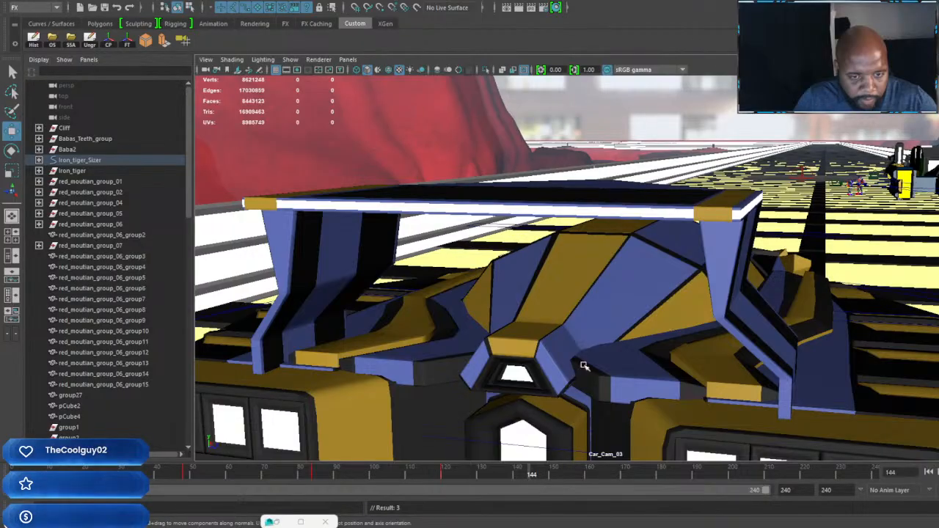
alt+drag(585, 365, 624, 305)
alt+middle_drag(623, 305, 598, 314)
Step: Reframe Car_Cam_03 on the front fin and number 50 with the other cars behind, and keyframe it at frame 168
drag(533, 477, 616, 495)
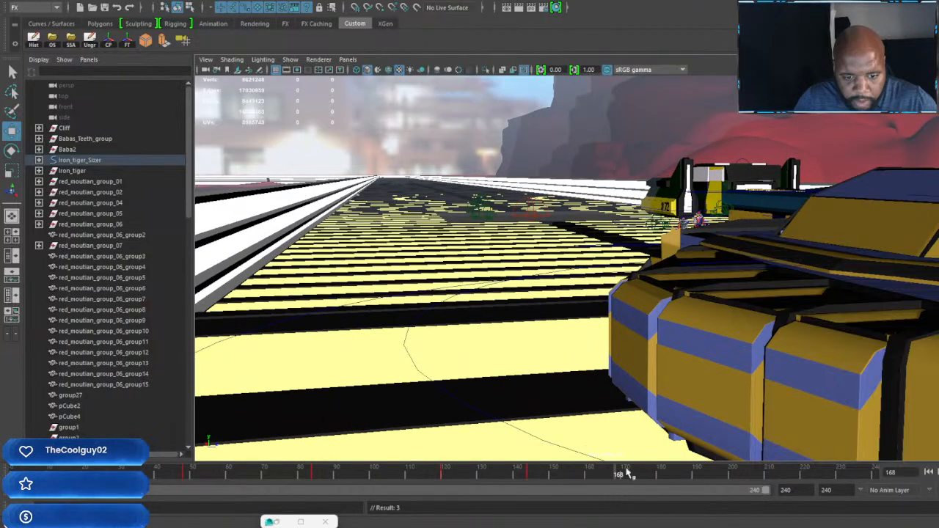
alt+middle_drag(651, 322, 673, 333)
mouse_move(673, 333)
alt+mouse_down()
mouse_move(744, 327)
mouse_move(650, 314)
mouse_move(644, 304)
mouse_move(687, 331)
mouse_move(672, 339)
mouse_move(686, 336)
alt+mouse_up()
alt+middle_drag(686, 336, 680, 333)
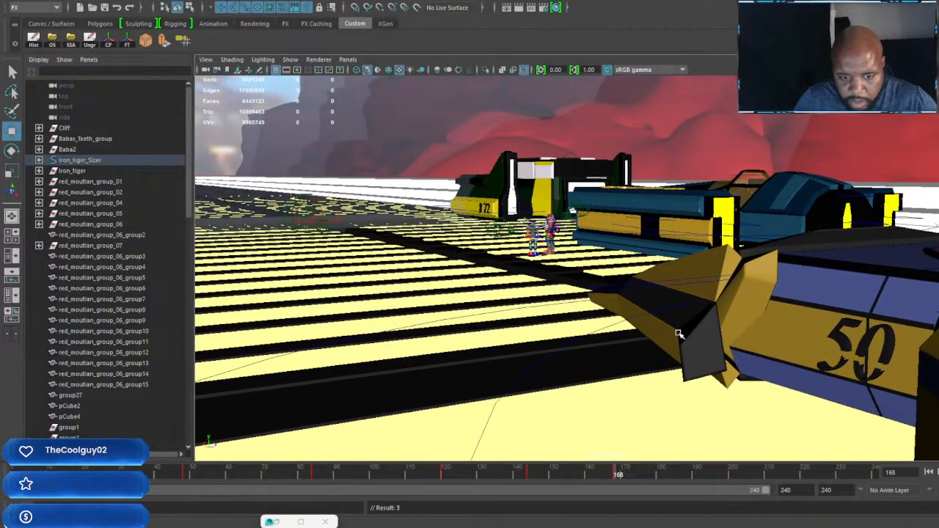
alt+drag(680, 334, 682, 339)
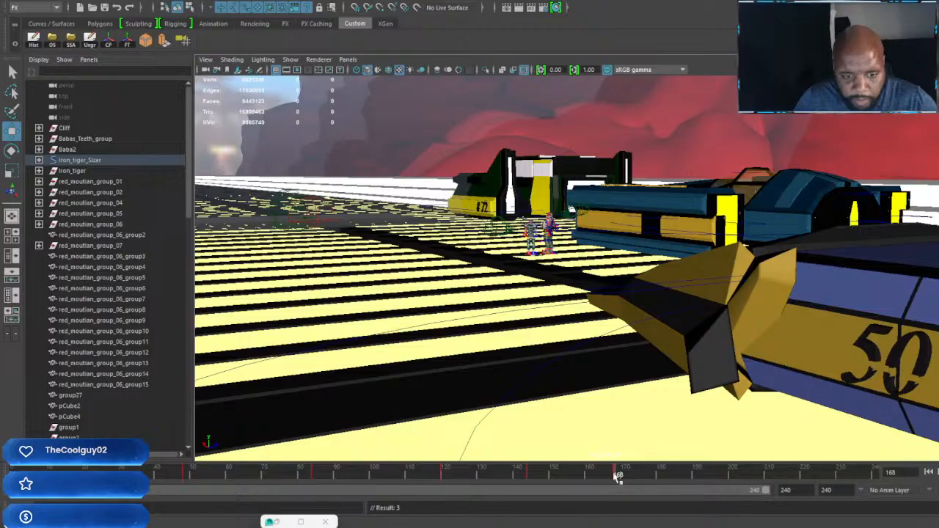
Step: Delete the Car_Cam_03 keyframe at frame 144
drag(613, 475, 529, 458)
right_click(532, 477)
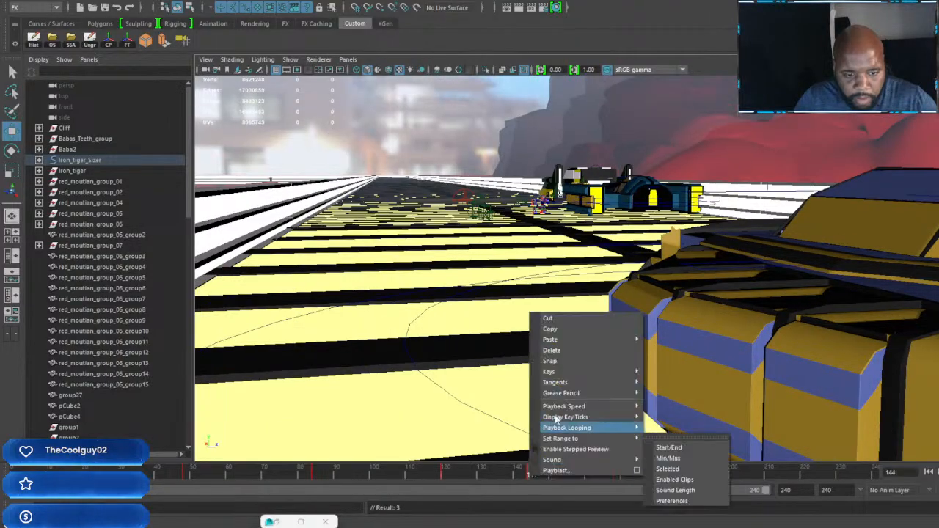
click(560, 360)
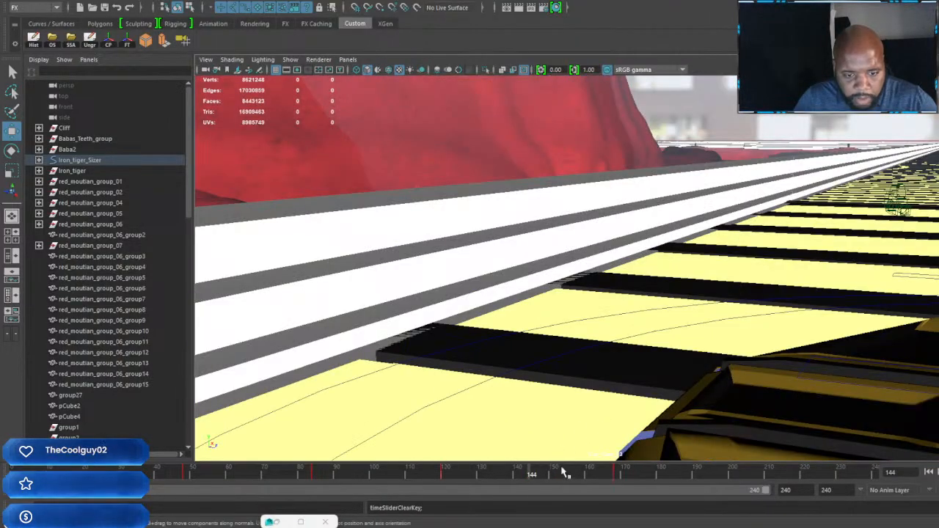
Step: Reframe Car_Cam_03 past the front fin toward the parked cars and characters at frame 168, keyframe it and scrub through the move
drag(530, 476, 502, 494)
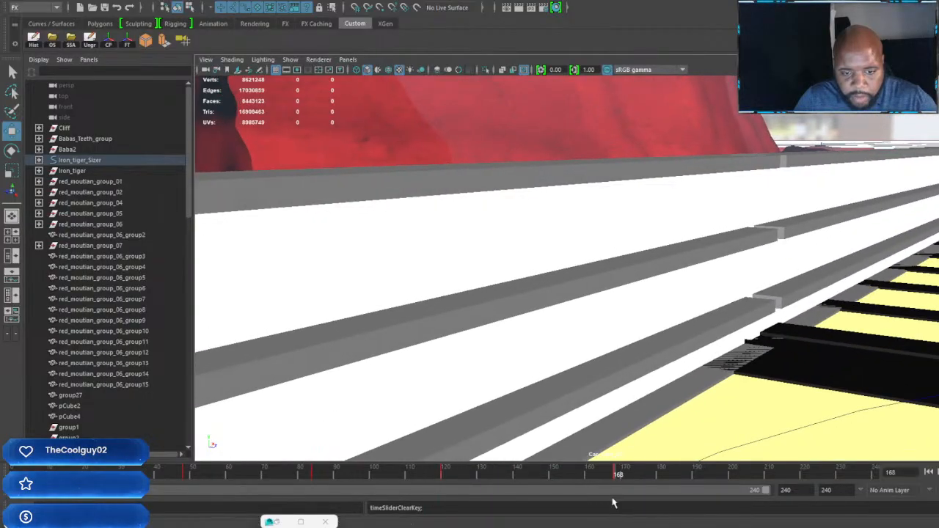
alt+drag(787, 357, 616, 274)
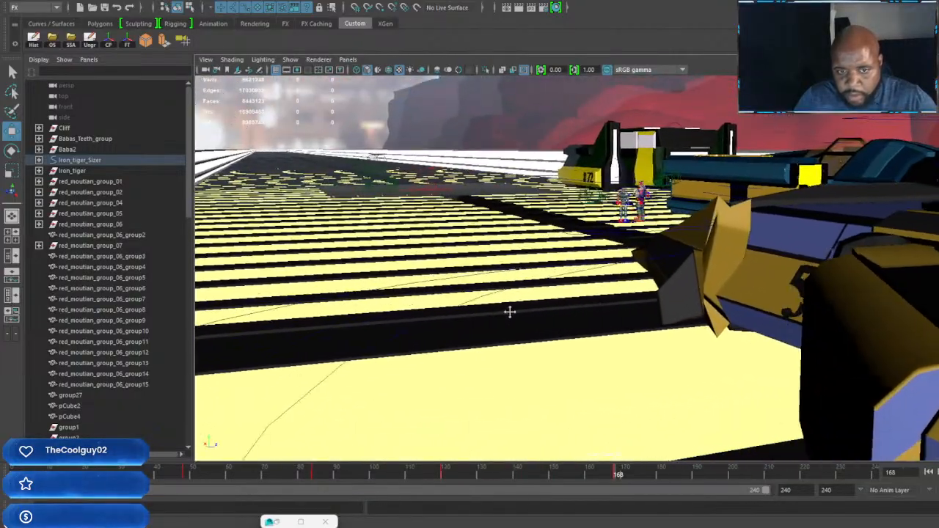
alt+drag(509, 312, 526, 309)
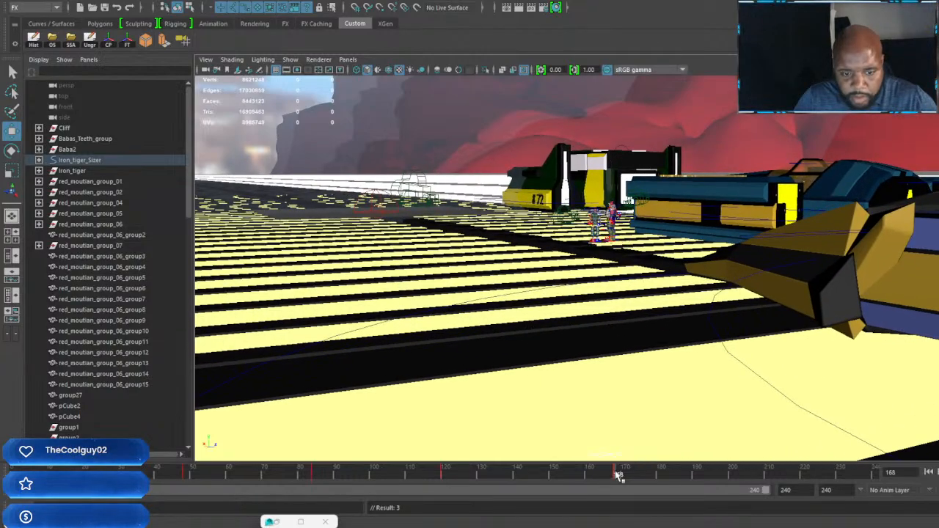
drag(586, 475, 242, 481)
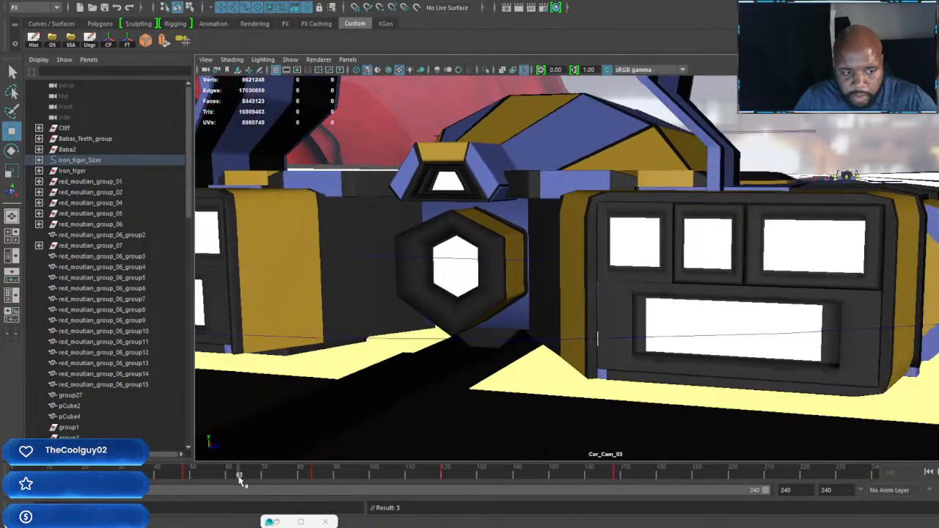
drag(286, 488, 615, 495)
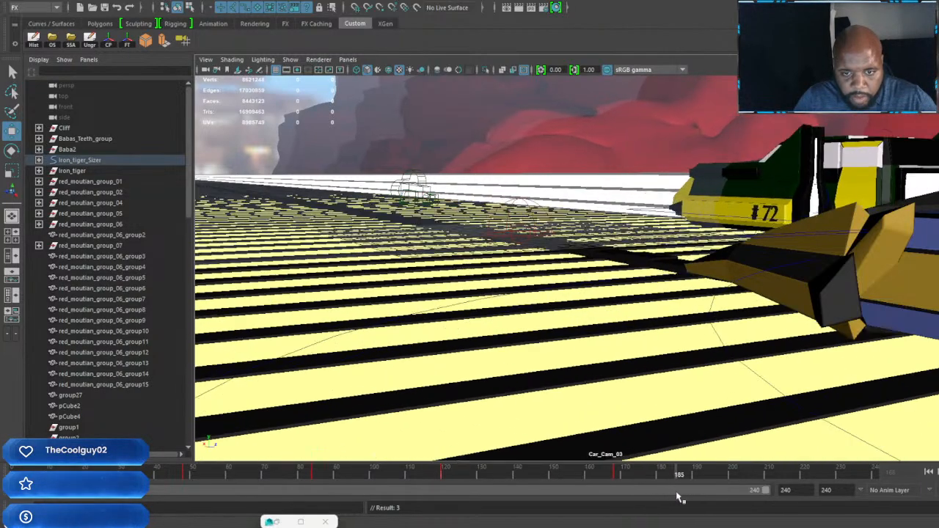
Step: Swing Car_Cam_03 in front of the car's nose toward the blue car and two characters, and keyframe it at frame 193
drag(678, 497, 705, 500)
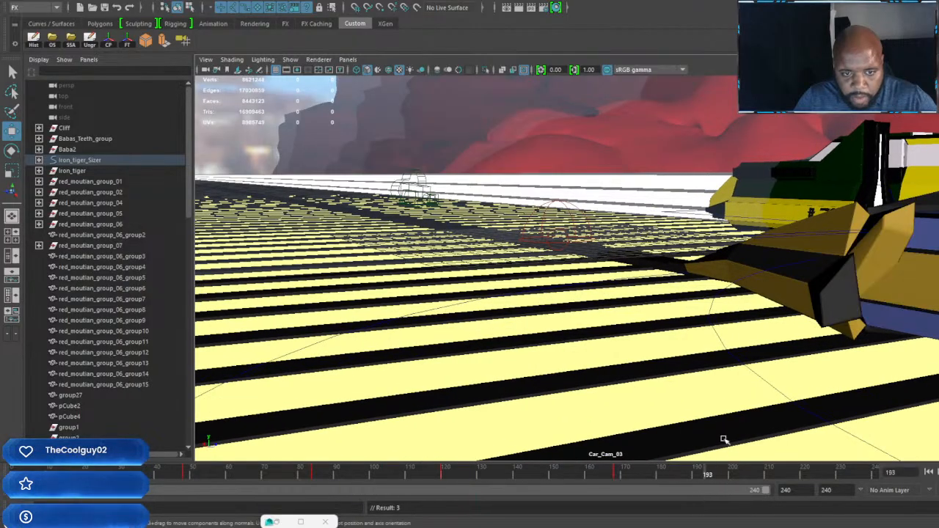
alt+drag(731, 324, 784, 301)
scroll(783, 302, up, 6)
alt+middle_drag(866, 316, 499, 313)
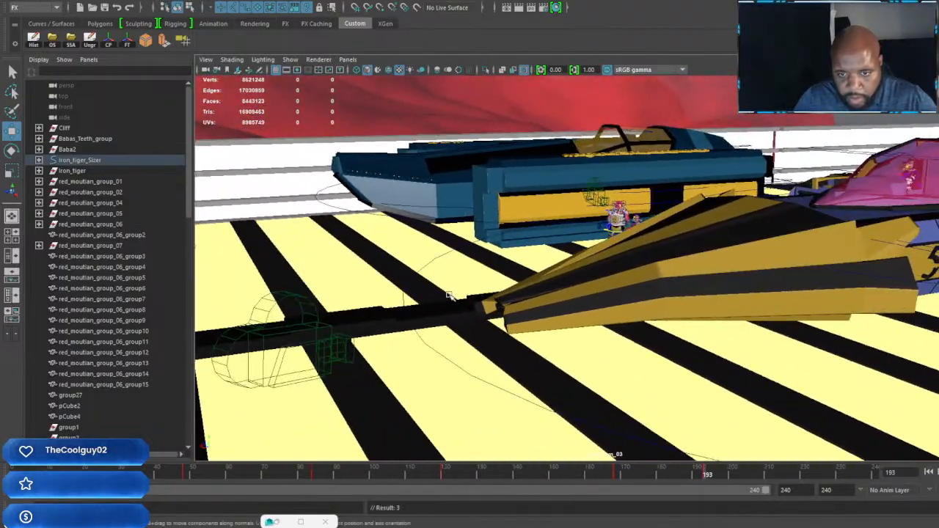
scroll(536, 304, up, 3)
mouse_move(536, 303)
alt+mouse_down()
mouse_move(565, 301)
mouse_move(545, 307)
alt+mouse_up()
alt+middle_drag(545, 307, 858, 254)
key(s)
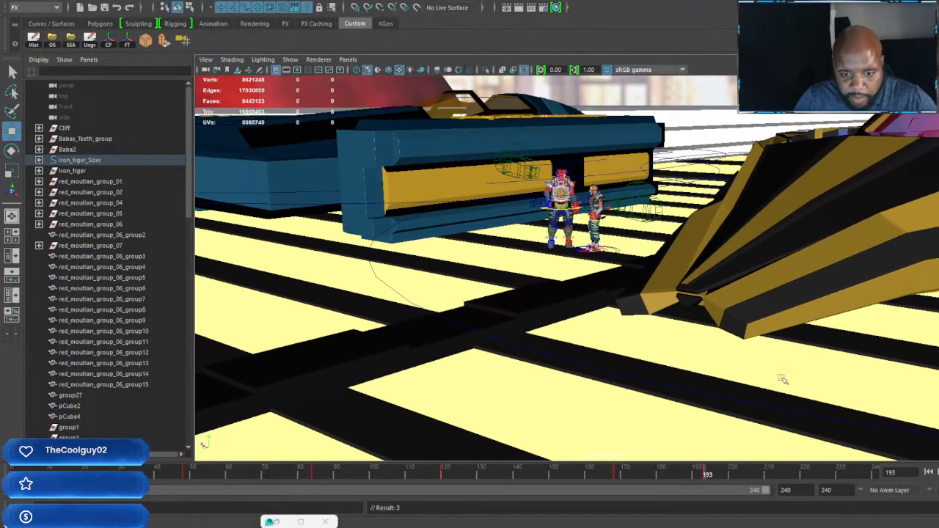
right_click(708, 475)
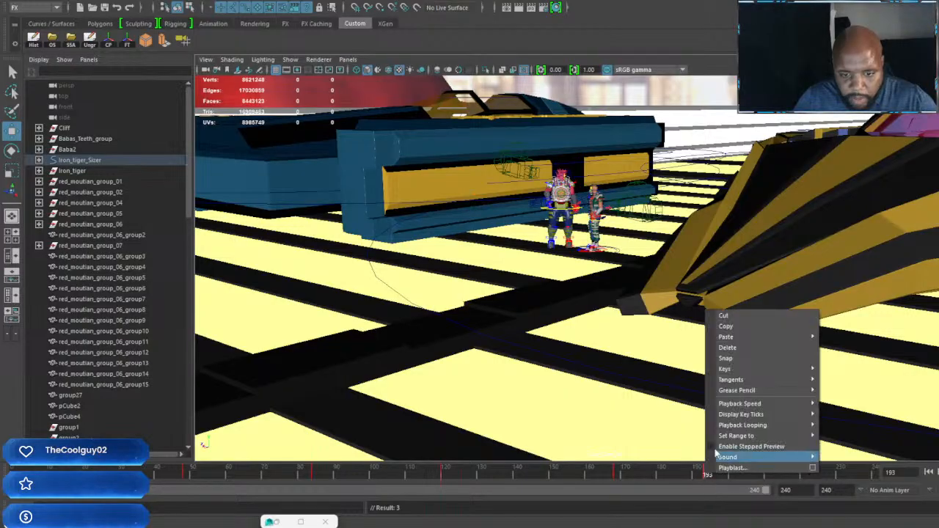
click(731, 351)
alt+drag(738, 353, 831, 331)
key(ctrl+z)
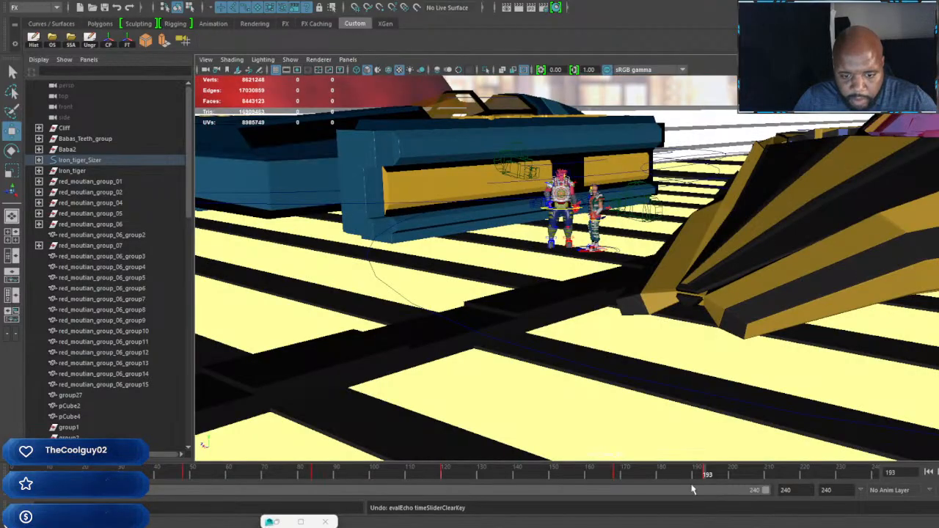
Step: Swing Car_Cam_03 in front of the car's nose toward the blue car and two characters, and keyframe it at frame 192
click(703, 475)
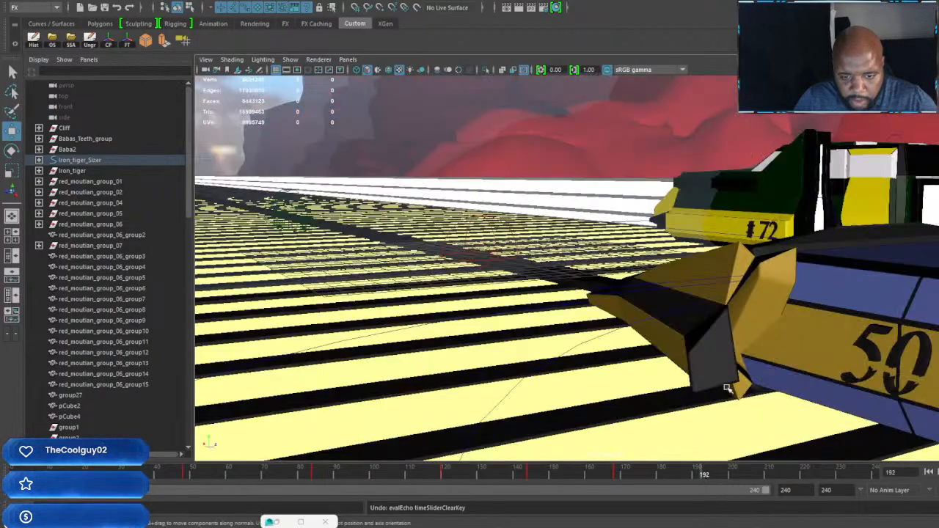
alt+drag(665, 351, 783, 343)
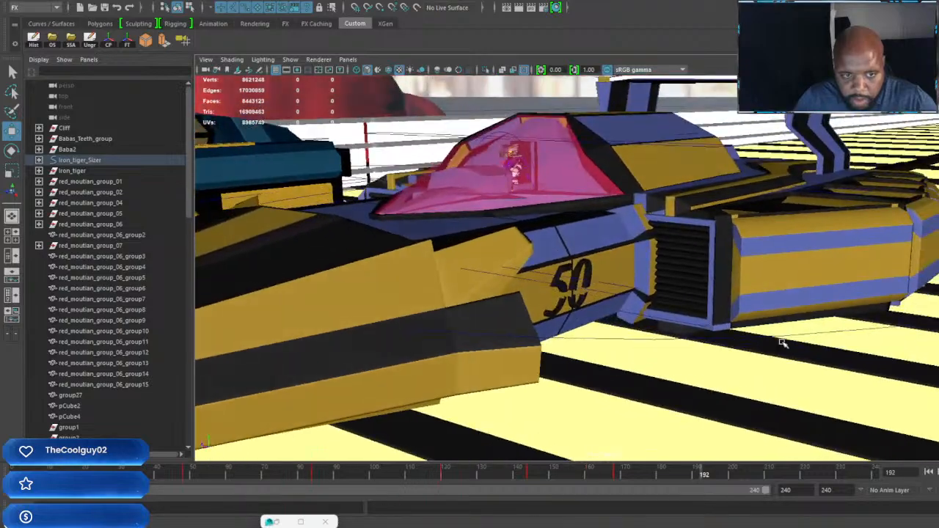
alt+drag(572, 337, 768, 309)
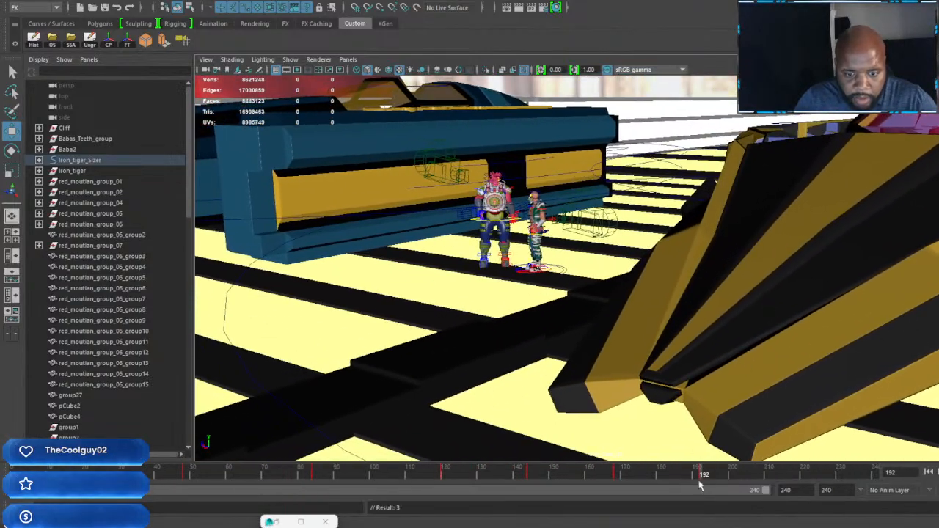
Step: Reframe Car_Cam_03 at frame 120 on the rear of the Iron Tiger as it travels along the bridge, and keyframe it
drag(704, 477, 443, 476)
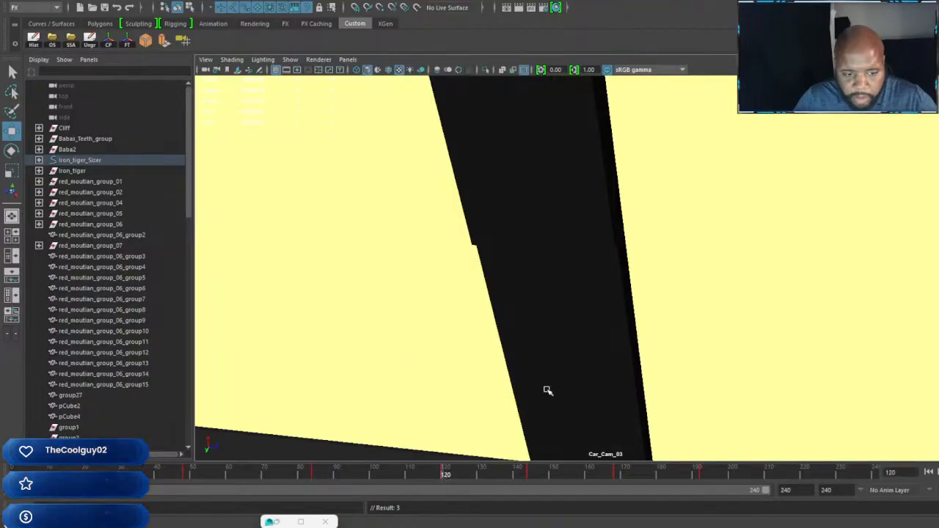
alt+drag(548, 390, 633, 328)
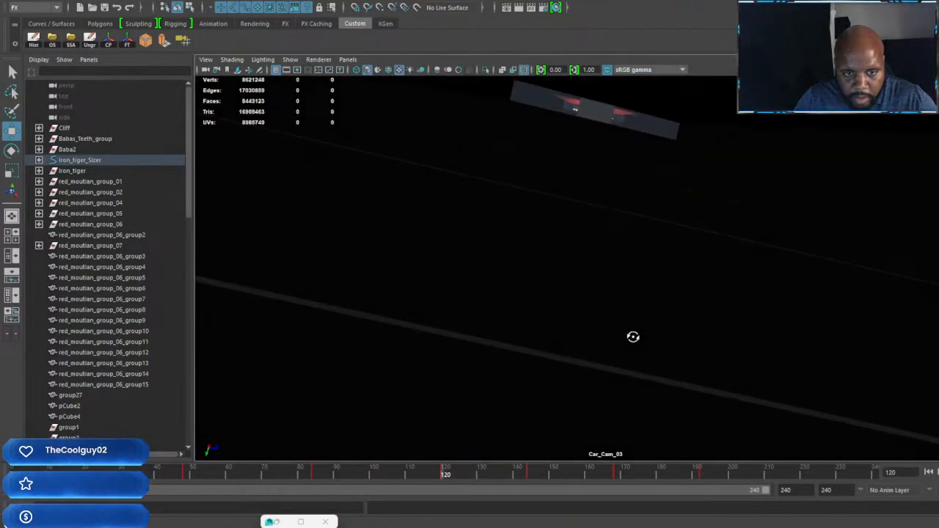
alt+drag(581, 439, 653, 124)
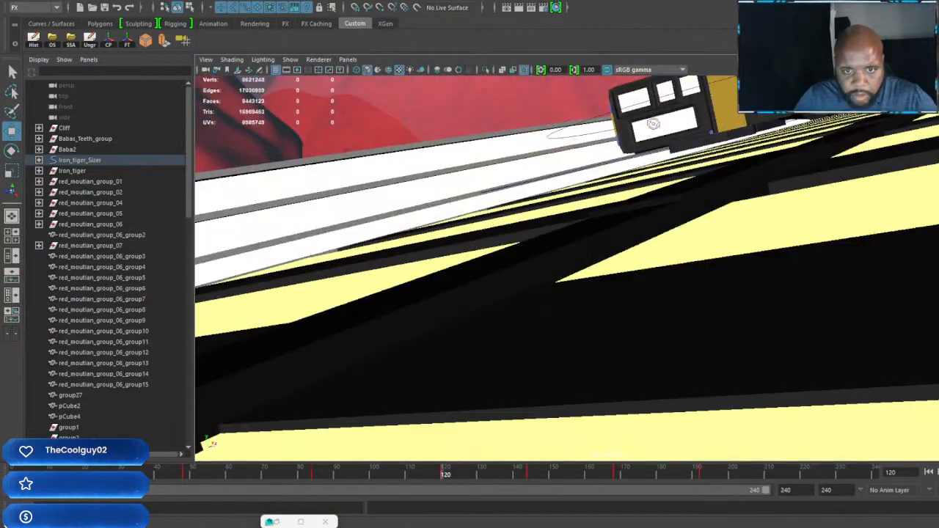
alt+middle_drag(690, 127, 696, 278)
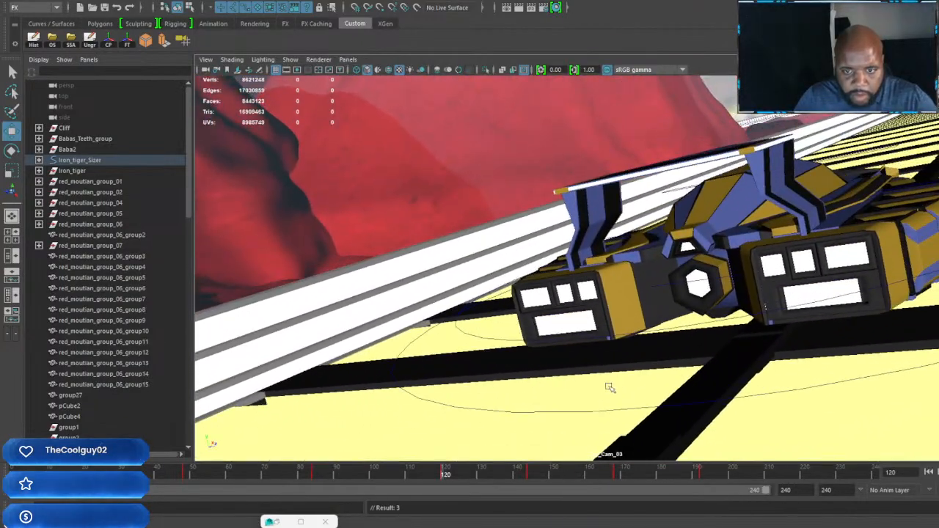
alt+drag(609, 387, 648, 373)
alt+middle_drag(647, 374, 759, 322)
key(s)
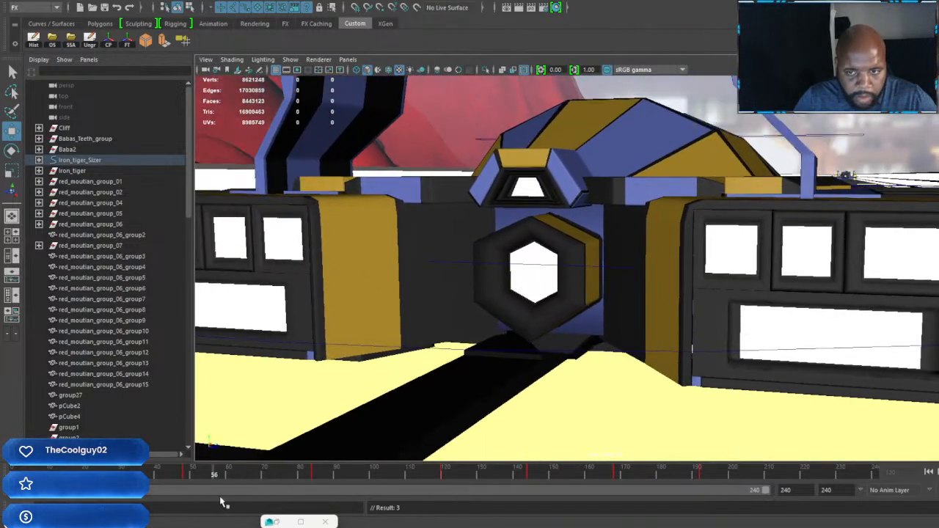
Step: Scrub back and forth through the timeline to review the whole Car_Cam_03 move up to frame 192
drag(230, 501, 357, 500)
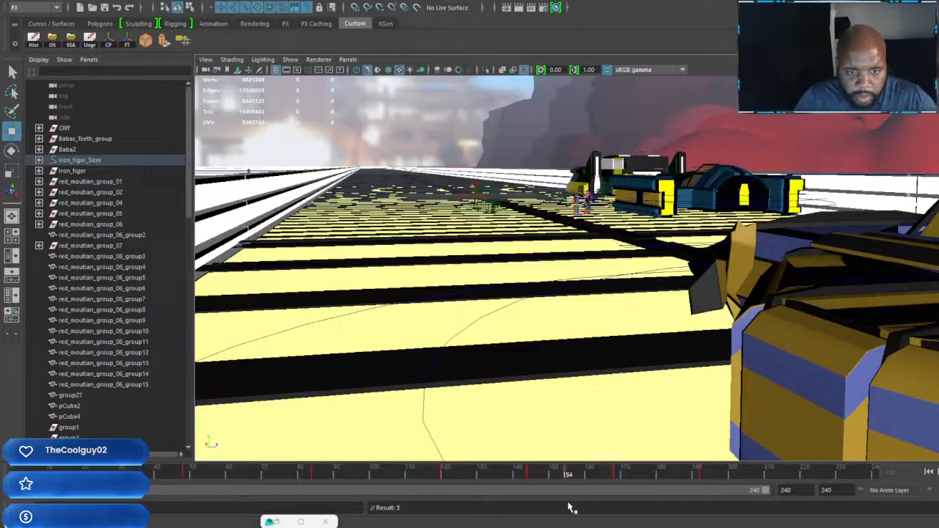
drag(570, 508, 664, 518)
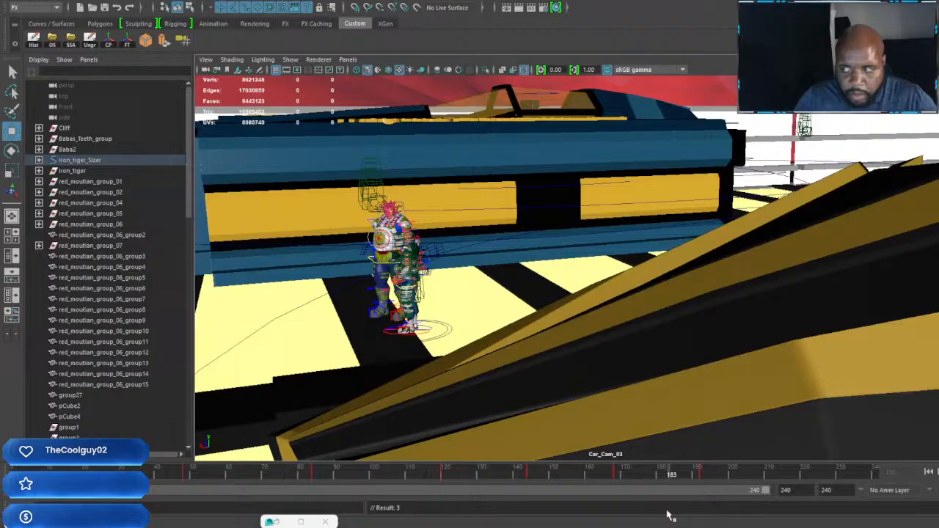
drag(669, 515, 578, 514)
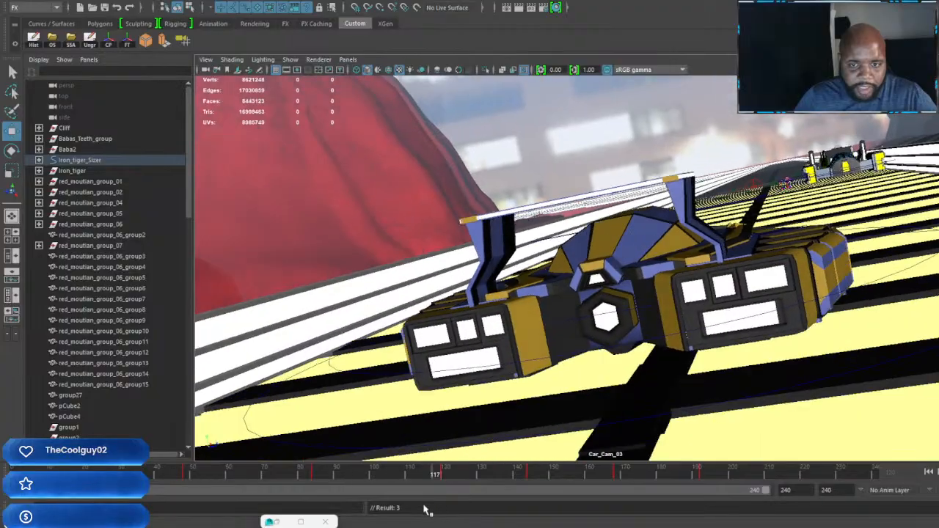
drag(425, 510, 292, 514)
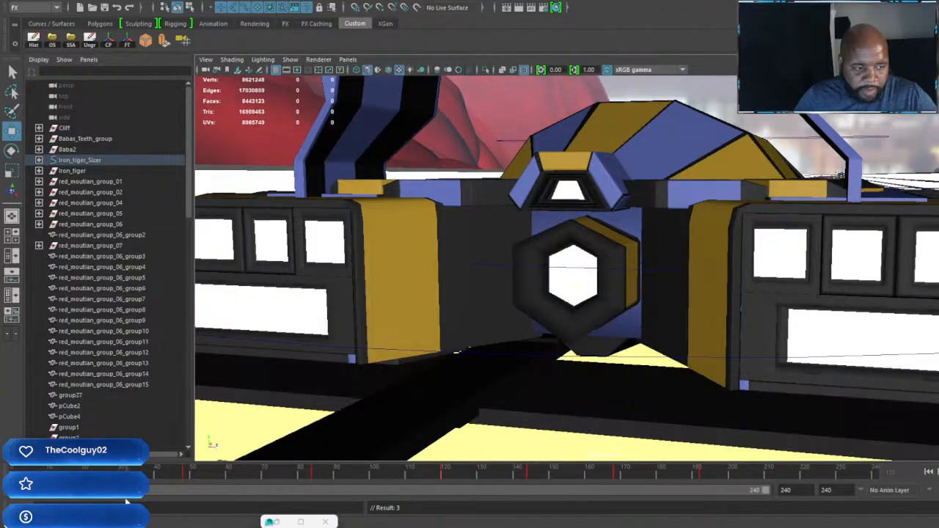
drag(167, 507, 226, 516)
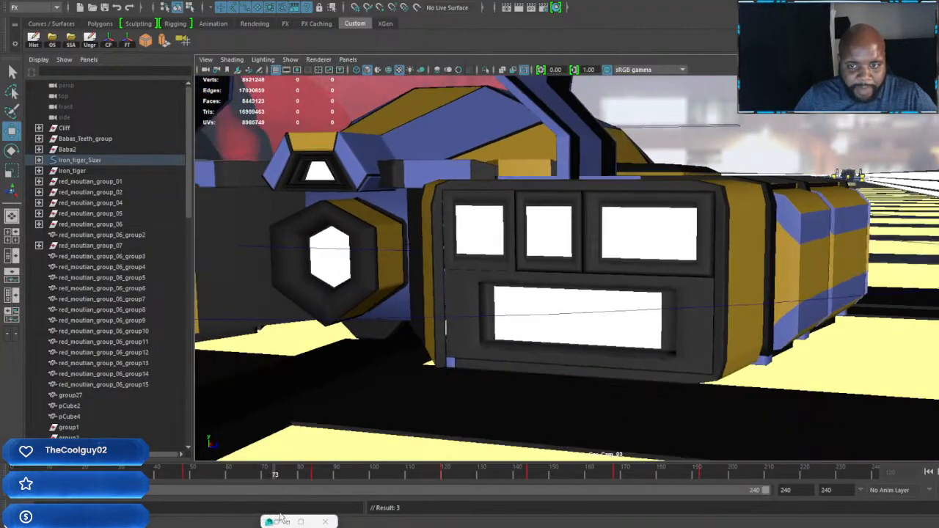
mouse_move(310, 518)
mouse_down()
mouse_move(389, 520)
mouse_move(356, 520)
mouse_up()
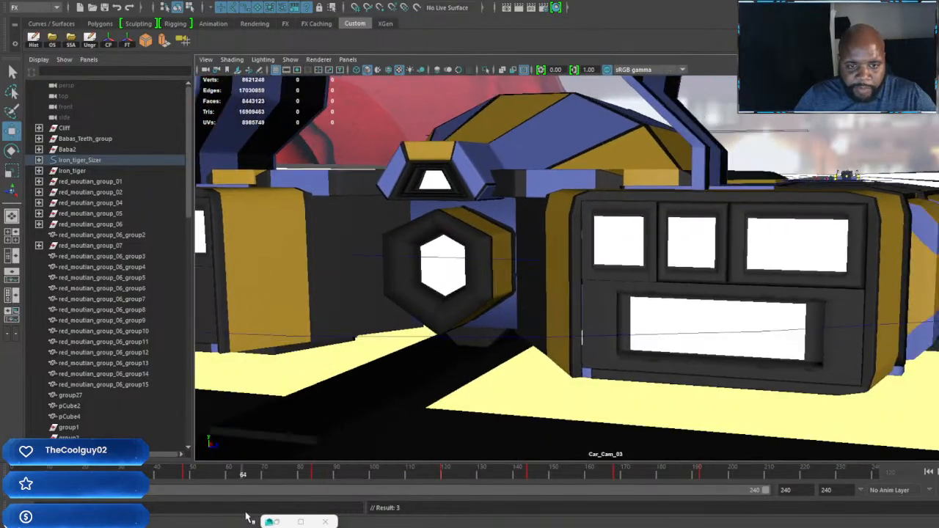
drag(246, 518, 256, 517)
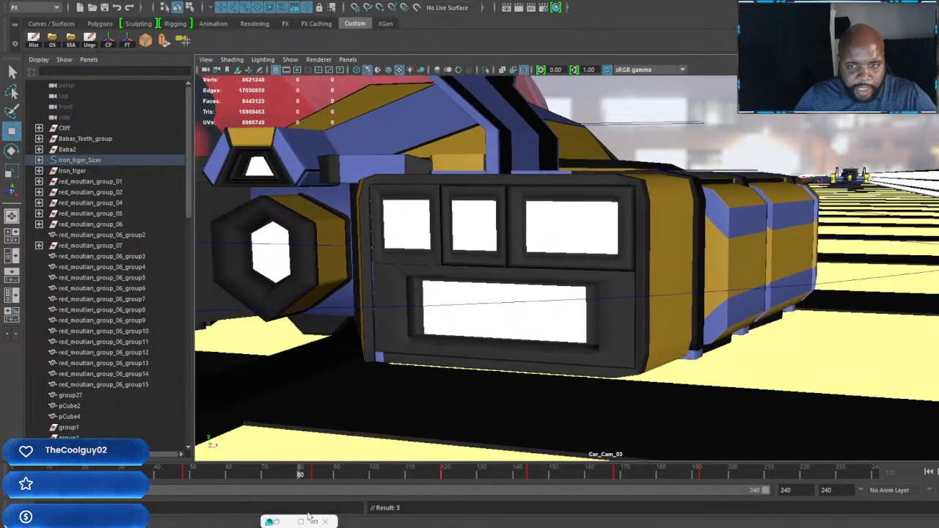
drag(310, 517, 705, 520)
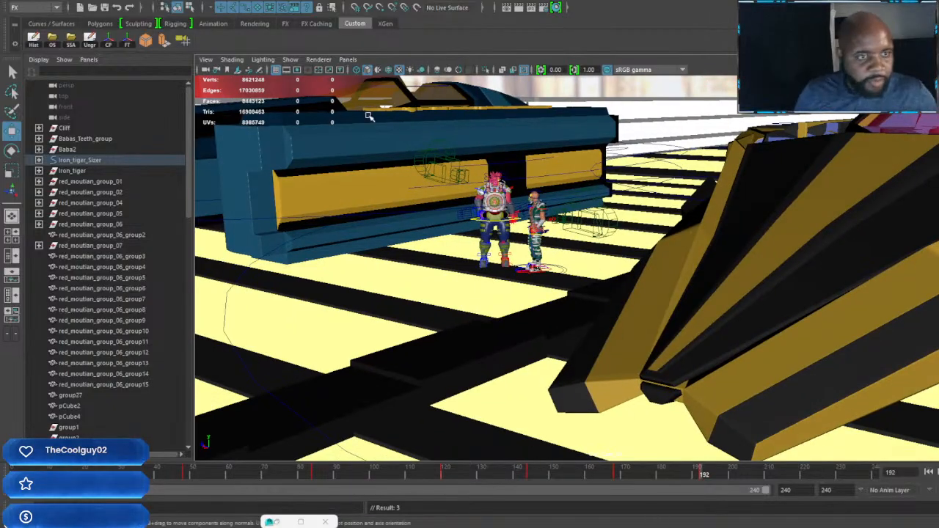
Step: Switch the viewport from Car_Cam_03 to the persp camera, showing the cars and characters on the bridge
click(350, 59)
mouse_move(367, 69)
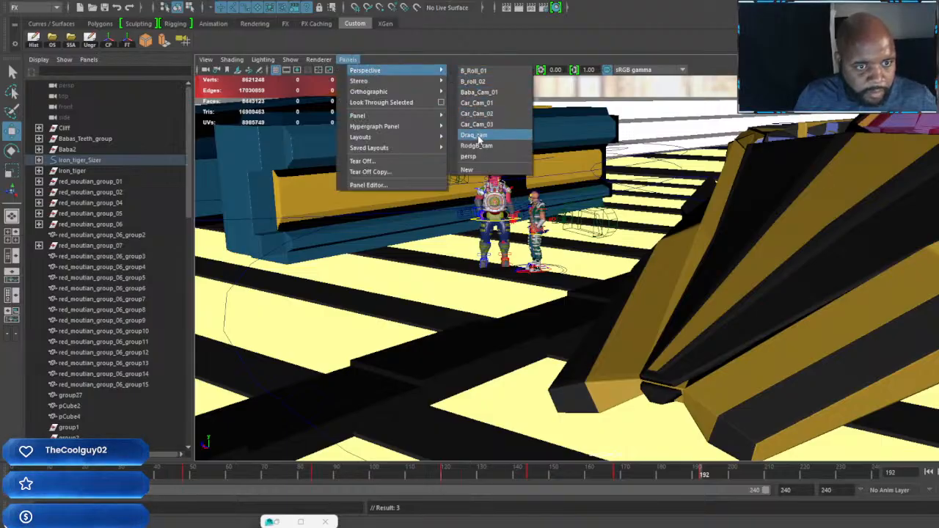
click(468, 156)
key(bracketleft)
key(bracketleft)
key(bracketleft)
key(bracketleft)
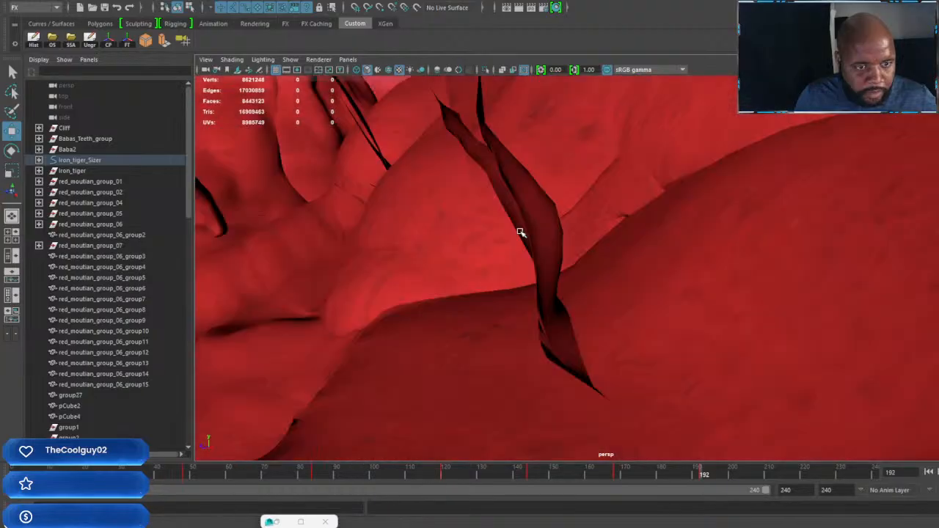
key(bracketright)
key(bracketright)
key(bracketright)
key(bracketright)
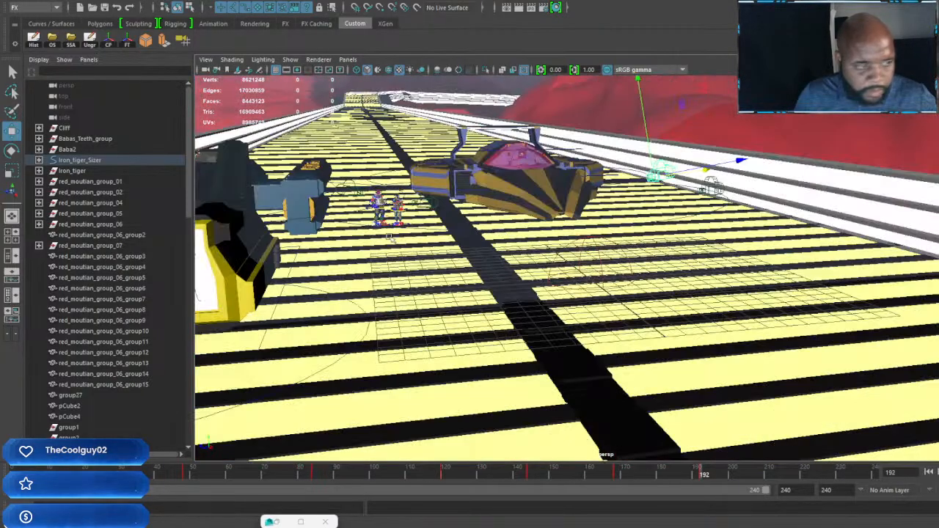
Step: Select Draq_Sizer_nurb and frame the view closely on the two characters
scroll(110, 257, down, 10)
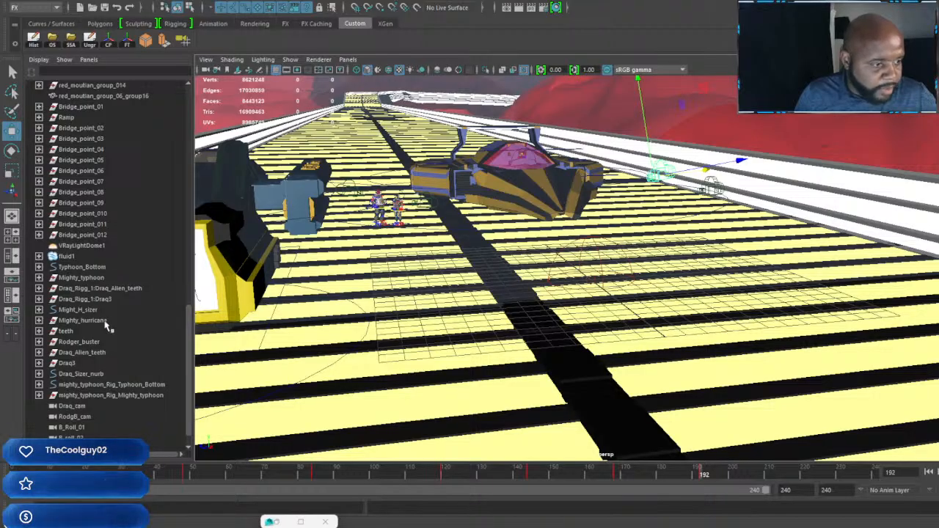
click(86, 375)
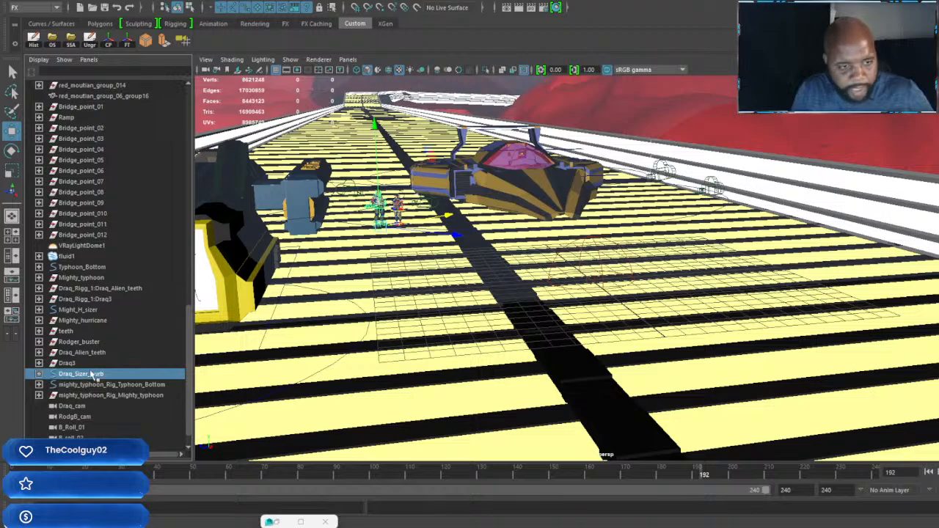
key(f)
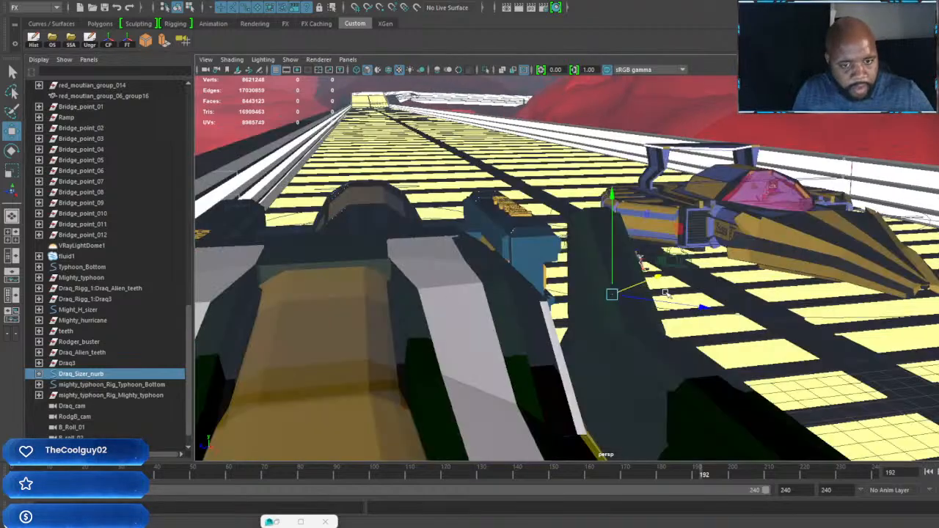
alt+middle_drag(665, 293, 574, 289)
alt+right_drag(574, 289, 862, 497)
alt+middle_drag(614, 320, 844, 367)
alt+right_drag(616, 301, 789, 380)
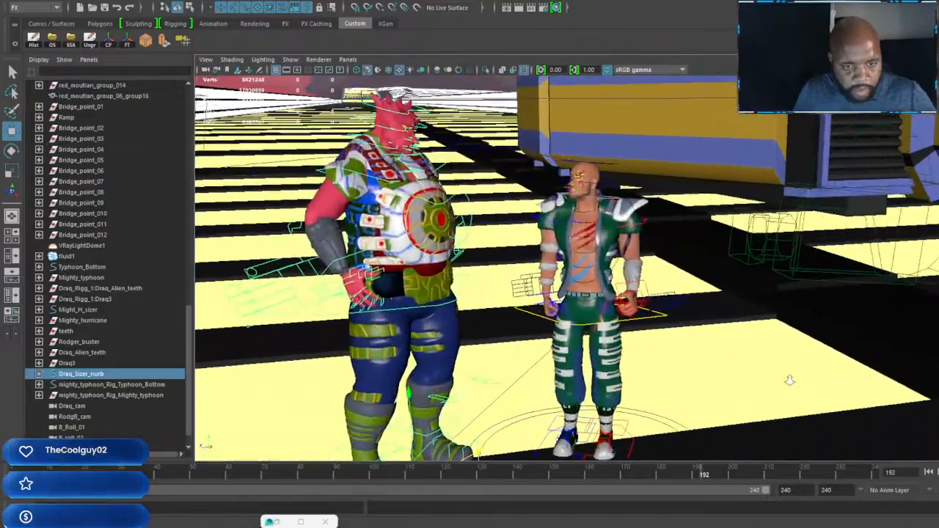
Step: Examine the two characters beside the Iron Tiger from several angles
alt+drag(789, 380, 635, 285)
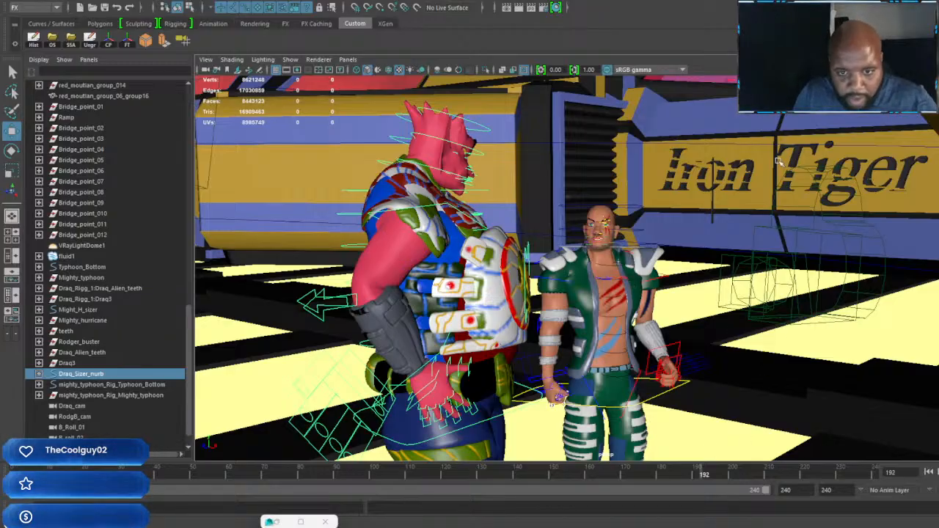
alt+drag(710, 449, 750, 215)
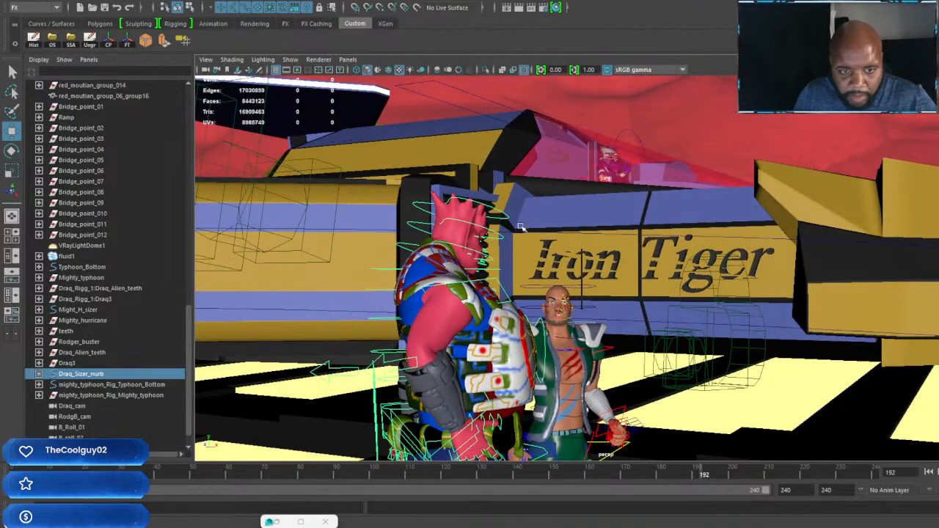
alt+drag(666, 278, 698, 258)
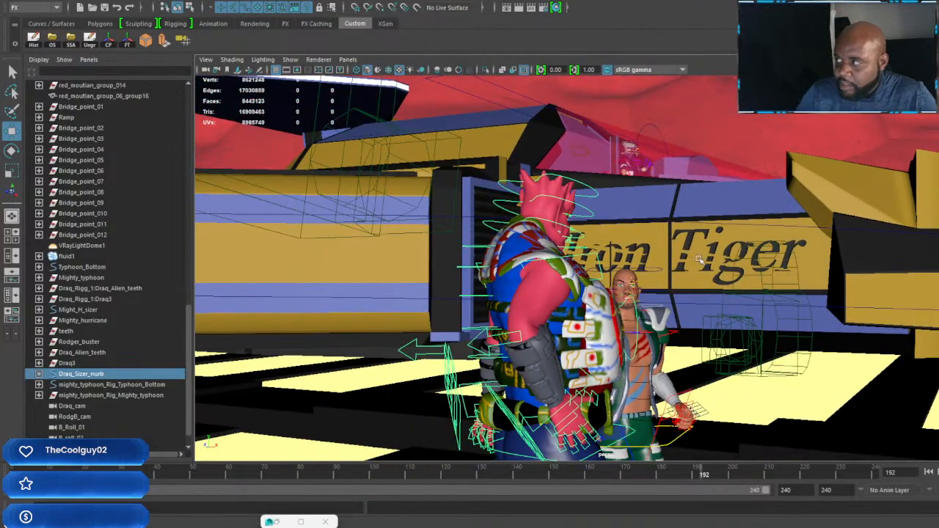
alt+middle_drag(642, 319, 649, 254)
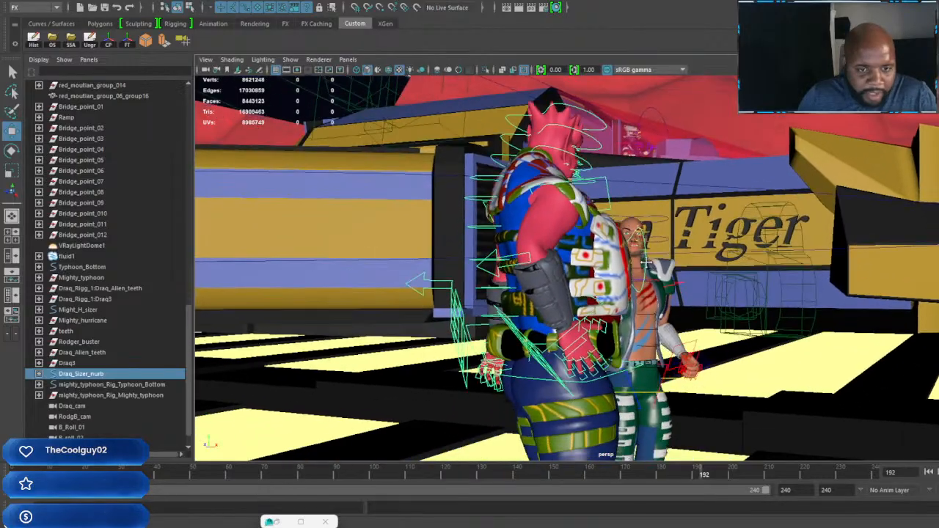
alt+right_drag(649, 253, 686, 264)
alt+drag(686, 264, 566, 287)
alt+right_drag(566, 287, 580, 315)
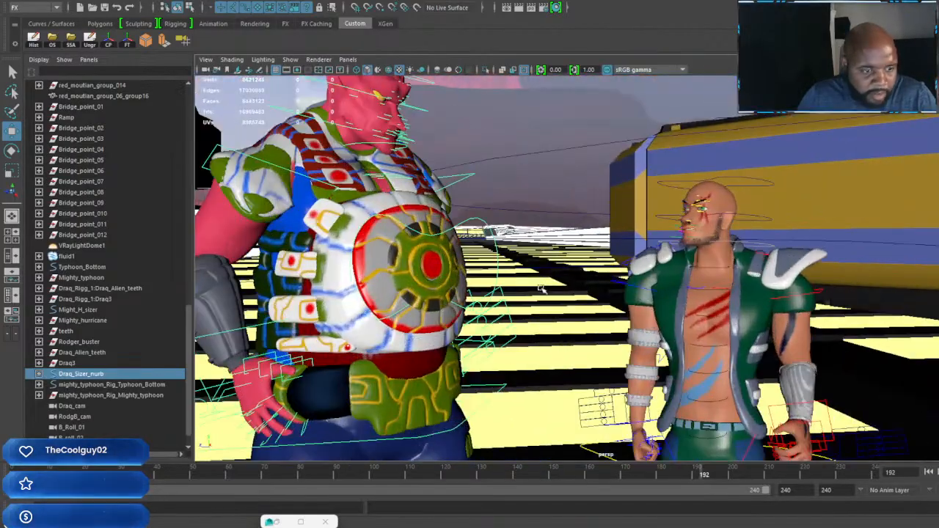
alt+middle_drag(498, 319, 548, 336)
Step: Go to frame 1 and select the rig control near the red character's chin, keeping both characters in view
click(30, 473)
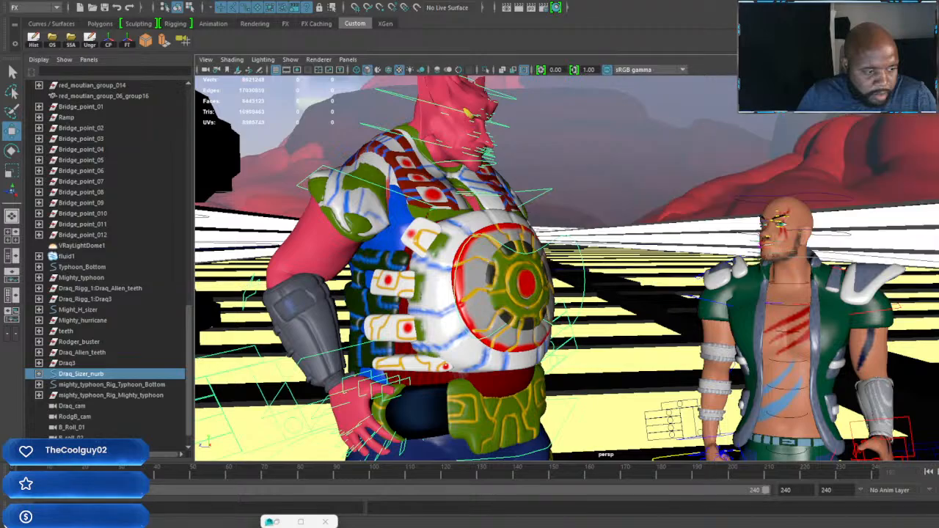
scroll(464, 181, up, 4)
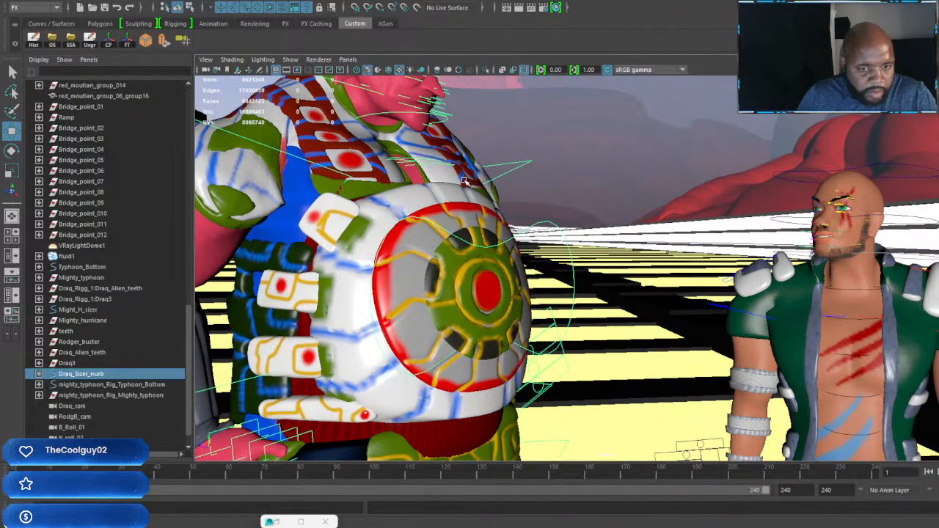
alt+middle_drag(465, 181, 560, 338)
scroll(515, 254, up, 4)
scroll(561, 341, up, 5)
alt+drag(571, 354, 510, 269)
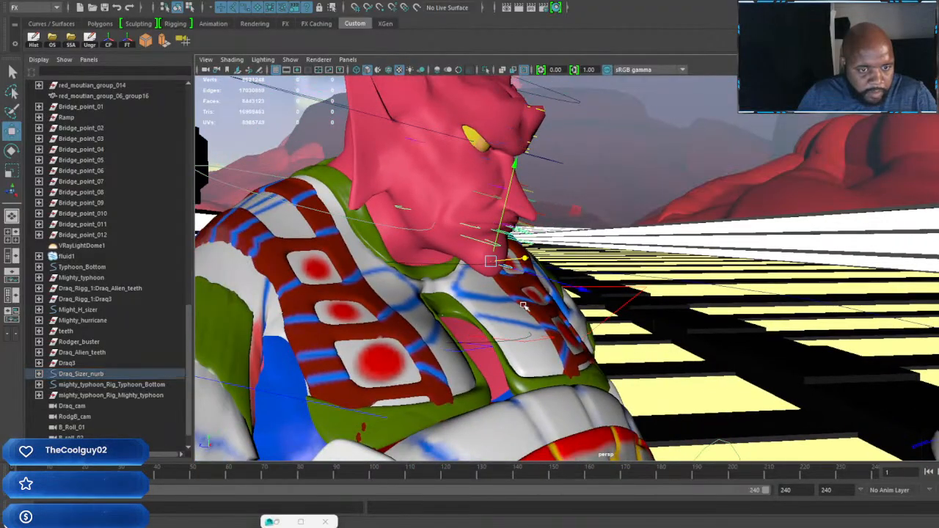
alt+drag(510, 269, 682, 424)
alt+right_drag(635, 323, 610, 323)
mouse_move(610, 324)
alt+mouse_down()
mouse_move(578, 327)
mouse_move(614, 329)
alt+mouse_up()
alt+right_drag(614, 330, 585, 311)
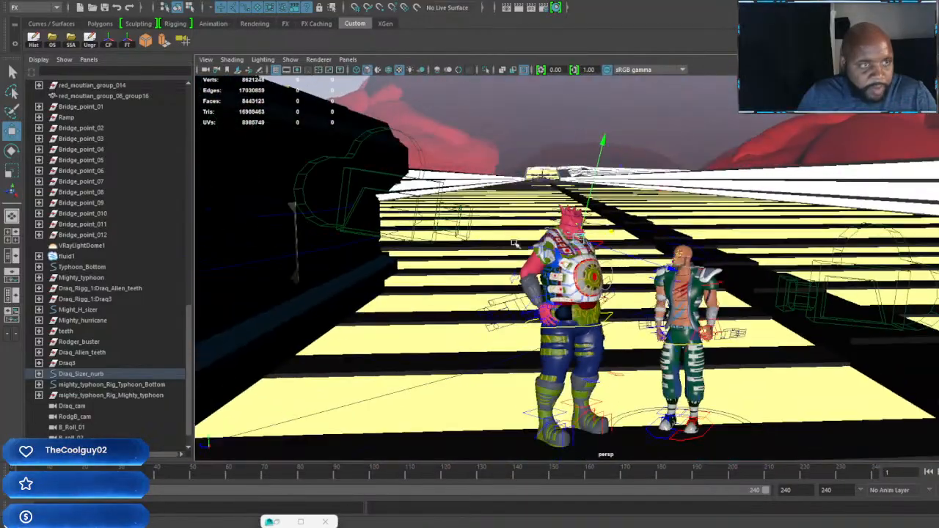
alt+drag(566, 290, 578, 316)
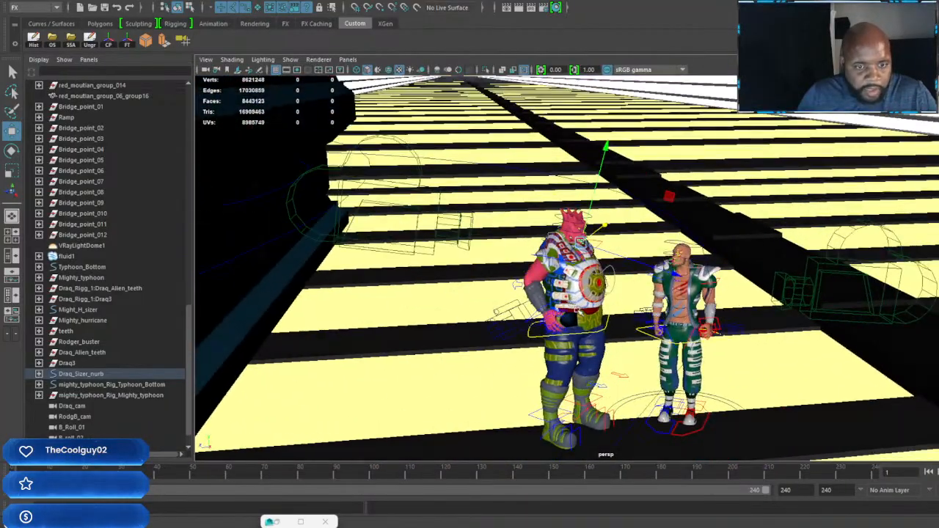
alt+right_drag(578, 315, 552, 245)
alt+drag(552, 245, 545, 269)
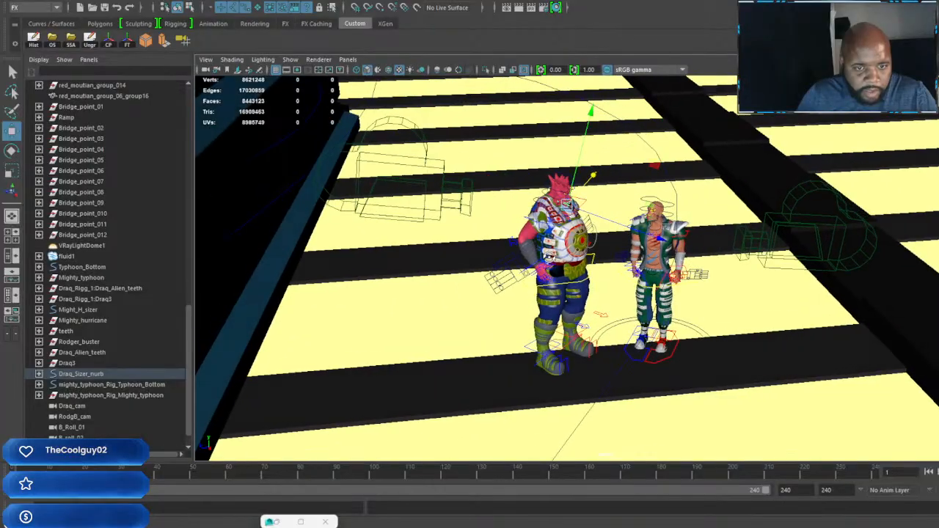
click(481, 344)
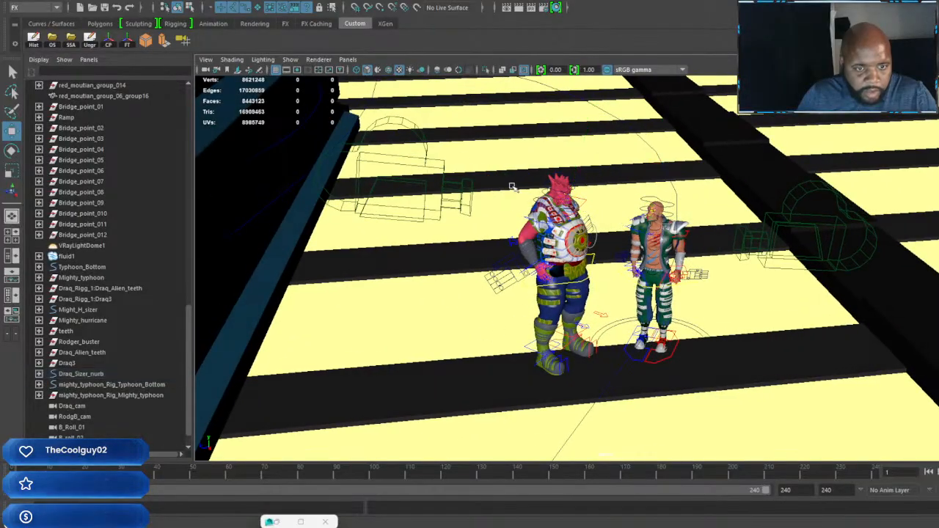
drag(538, 308, 602, 407)
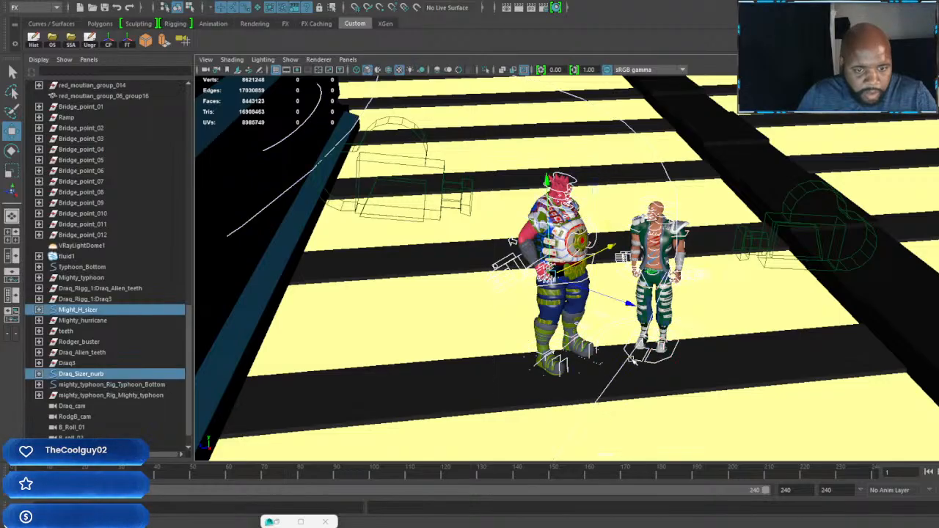
key(ctrl+z)
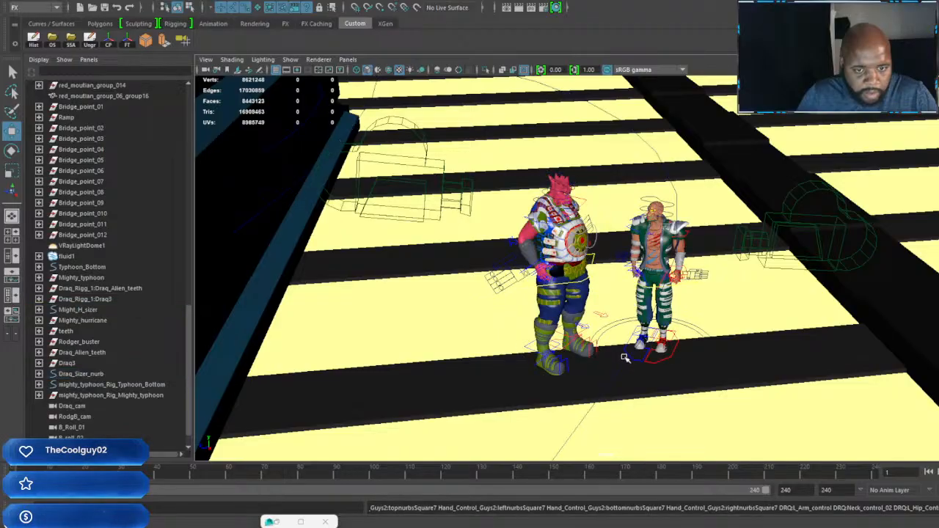
Step: Move the green-clad character farther away from the red one and select only the red character's rig controls
click(704, 332)
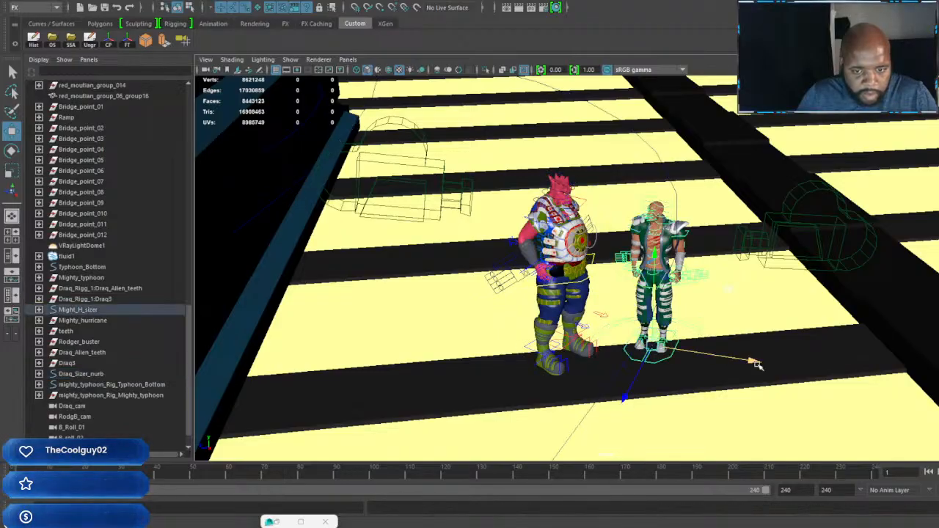
drag(759, 361, 812, 364)
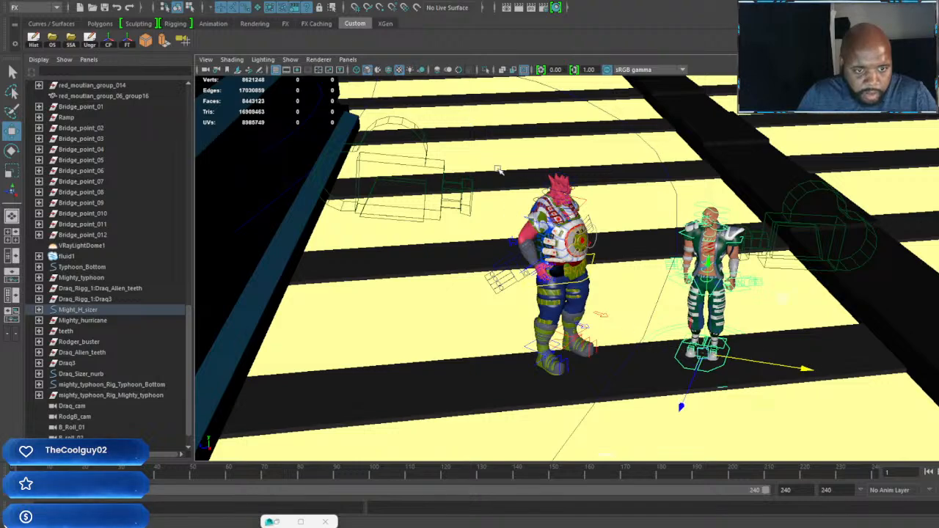
drag(496, 233, 625, 407)
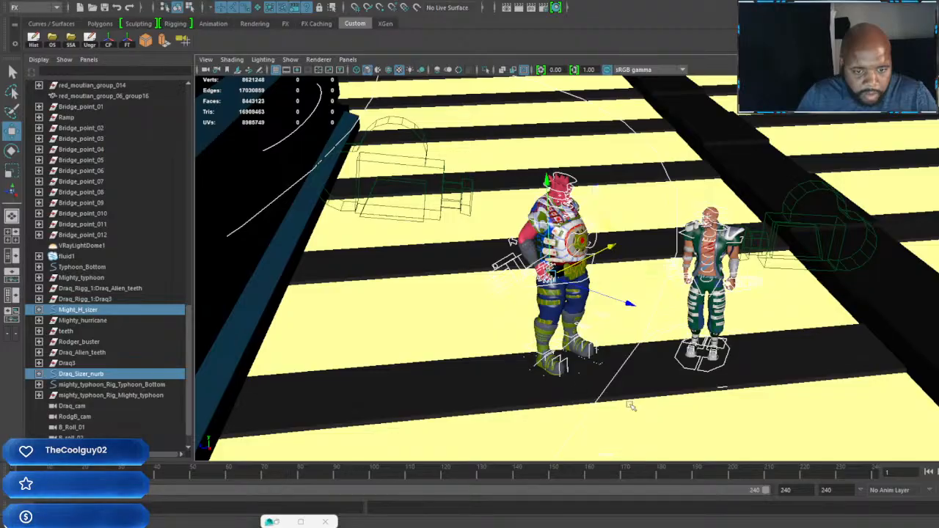
ctrl+click(628, 358)
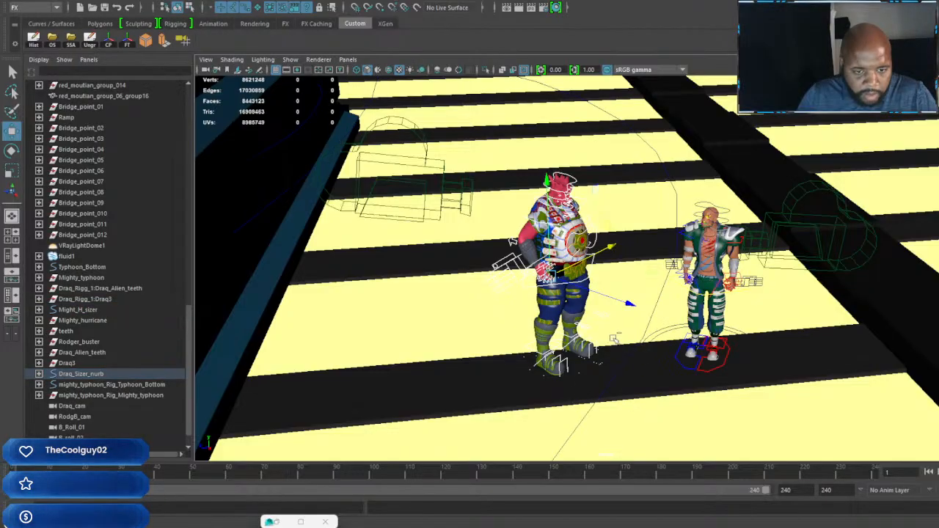
Step: Set a keyframe at frame 1 on all of the red character's selected rig controls
alt+drag(631, 351, 628, 315)
scroll(630, 324, up, 5)
alt+middle_drag(608, 338, 627, 293)
alt+drag(627, 294, 629, 315)
alt+middle_drag(661, 227, 641, 301)
scroll(640, 300, up, 4)
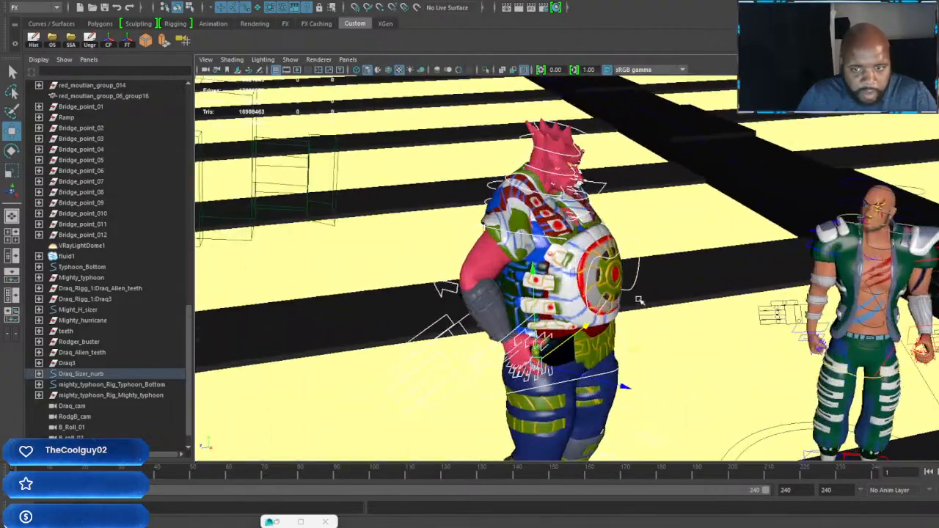
alt+drag(639, 300, 625, 291)
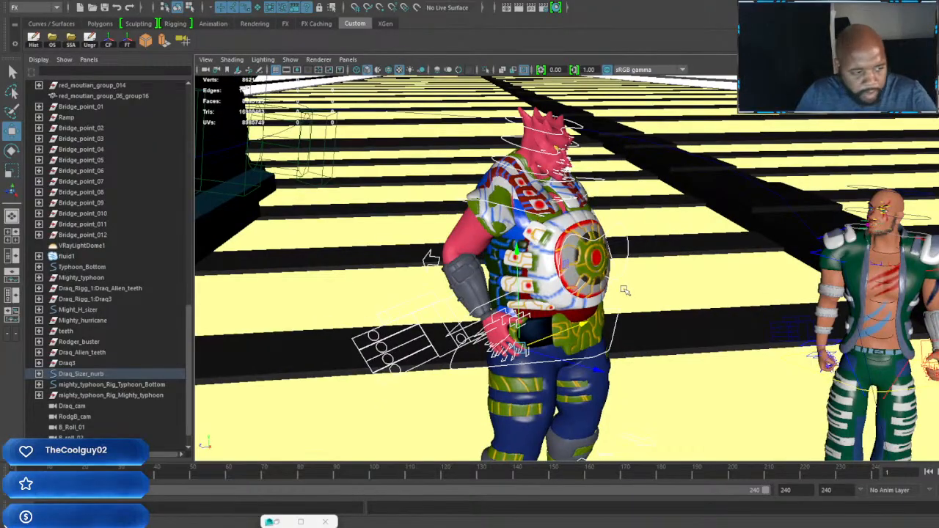
key(s)
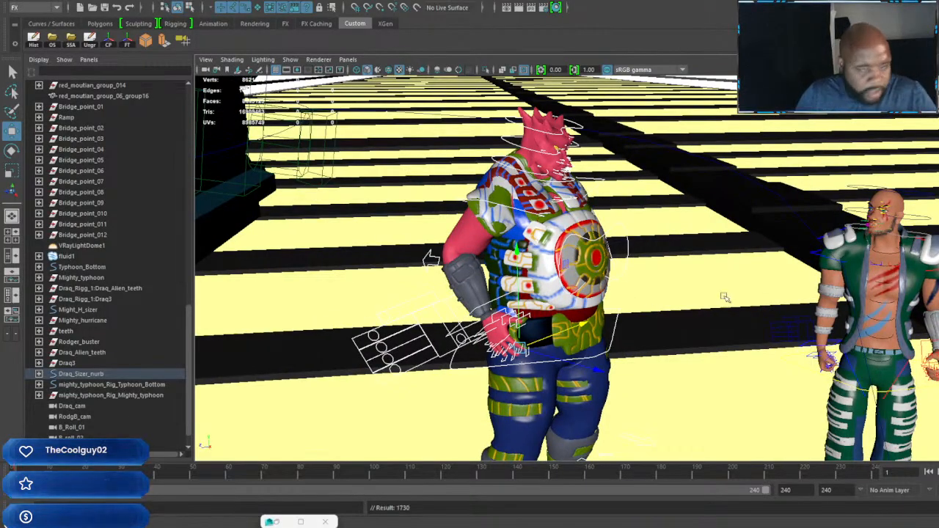
Step: Move the whole green-clad character back along the bridge so it stands close beside the red character
scroll(763, 316, down, 4)
alt+middle_drag(836, 355, 712, 257)
scroll(710, 258, down, 3)
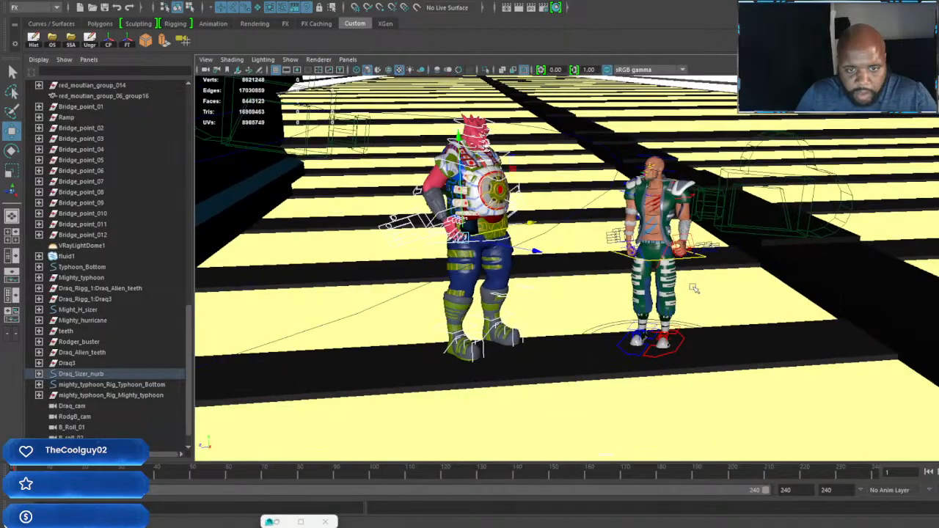
alt+drag(694, 284, 683, 299)
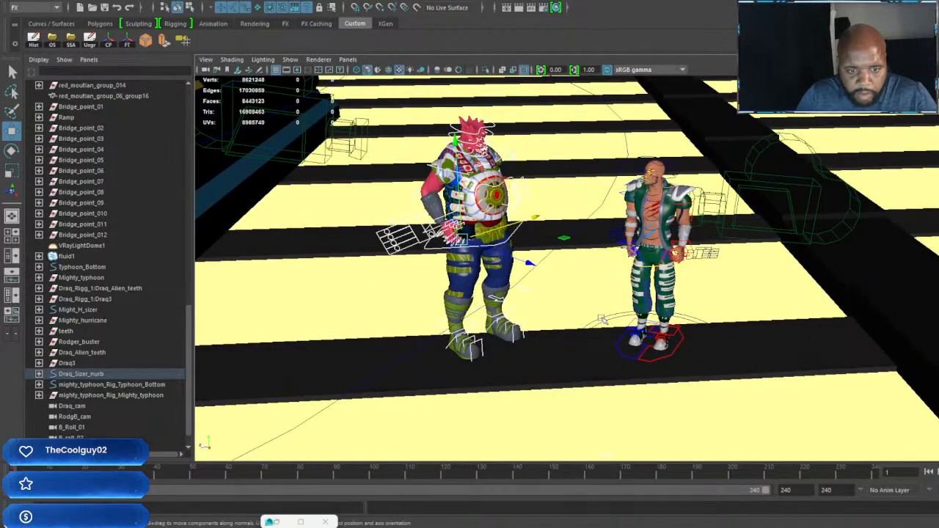
click(662, 352)
drag(750, 360, 691, 345)
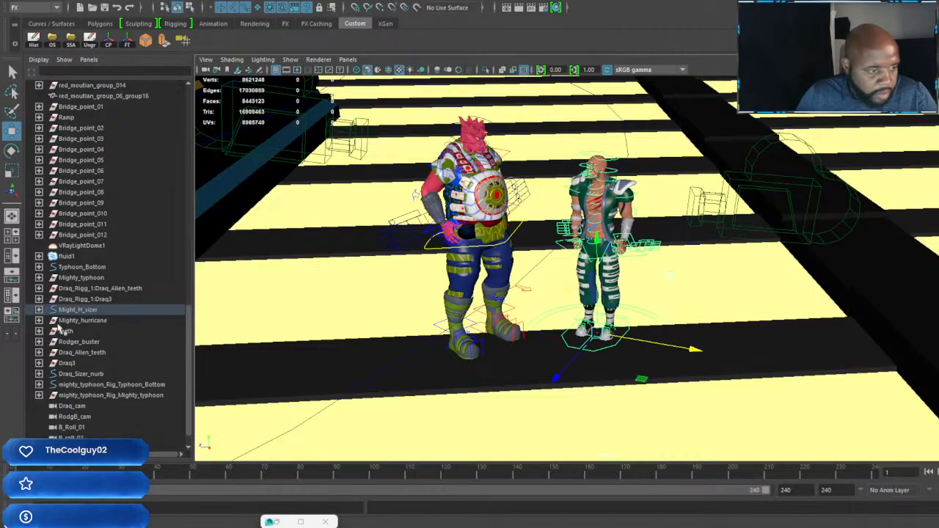
Step: Expand Might_H_sizer down to rod_B_mov_cntrl and select it with its feet, knee and Mack_hip_main_control controls
click(39, 310)
click(63, 342)
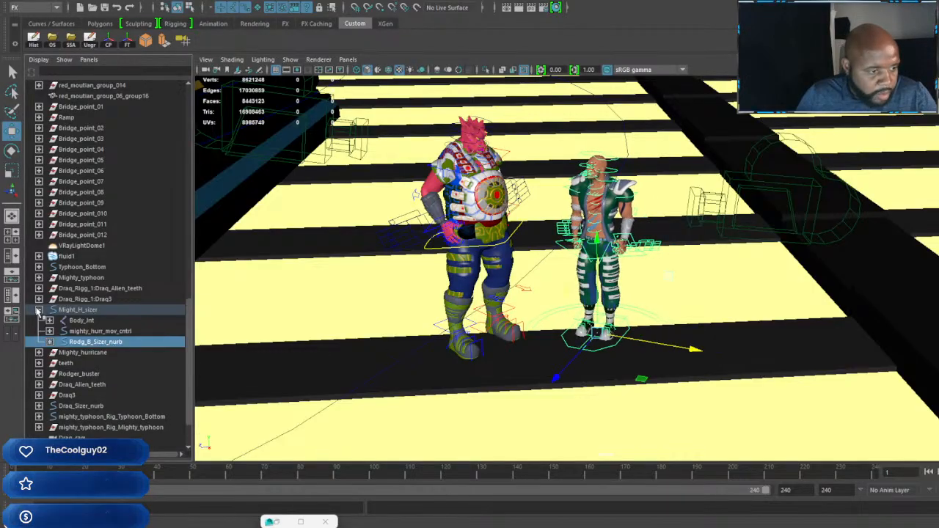
click(49, 342)
scroll(79, 322, down, 3)
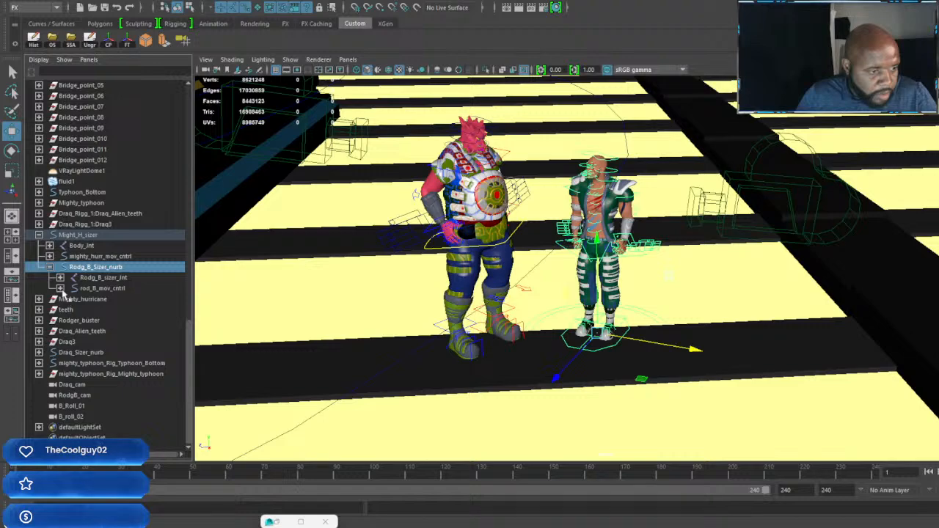
click(60, 289)
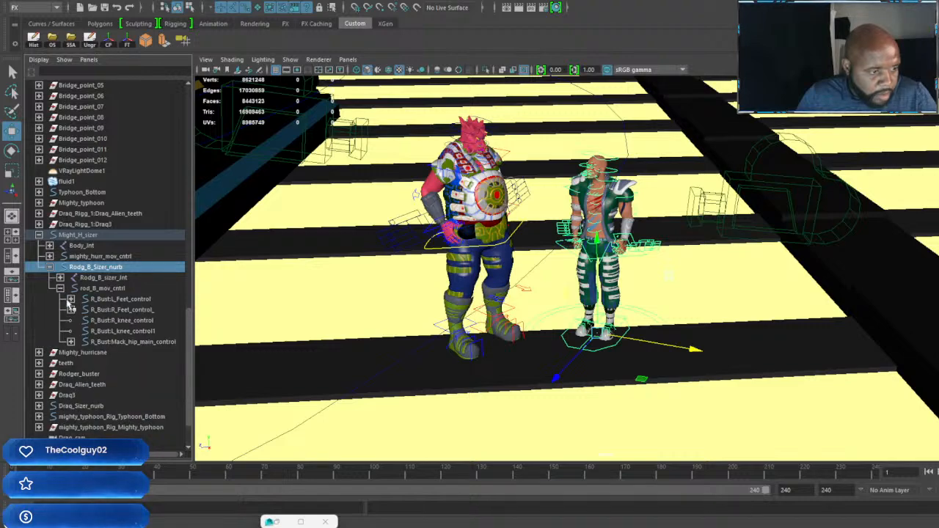
click(103, 288)
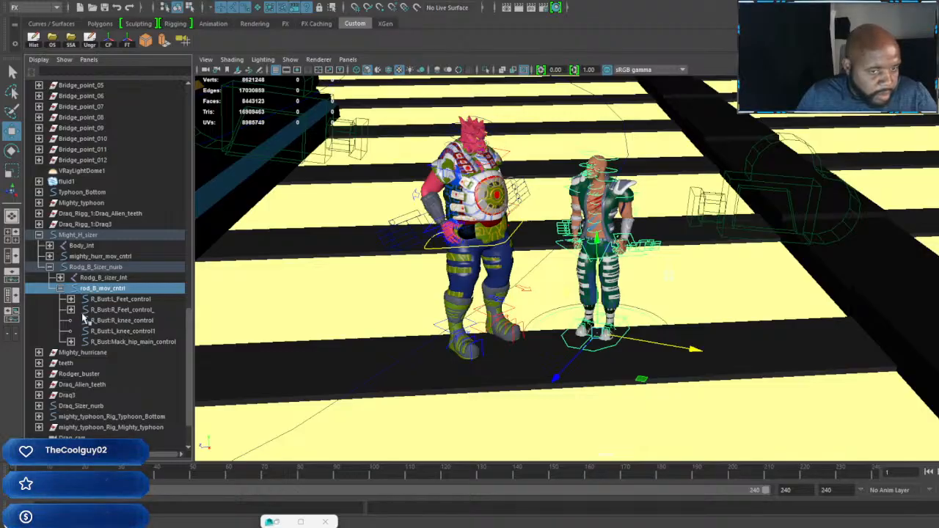
shift+click(138, 344)
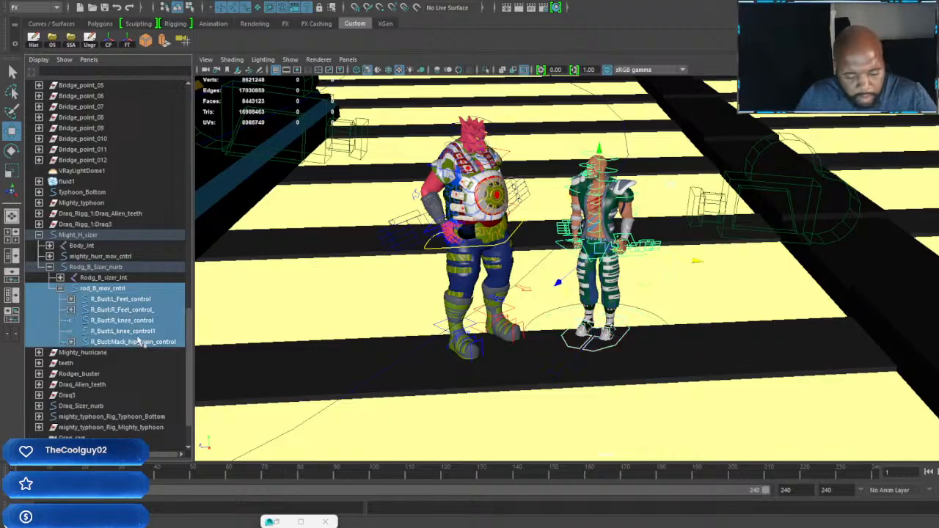
Step: Extend the selection through the hip controls and the spine control chain below R_Bust:Mack_hip_main_control, then collapse that branch
click(71, 341)
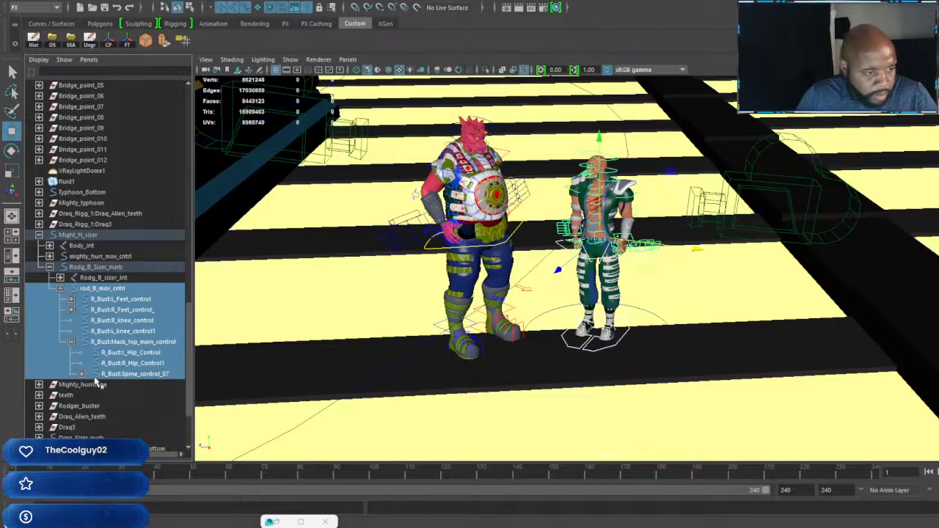
click(81, 374)
scroll(130, 339, down, 3)
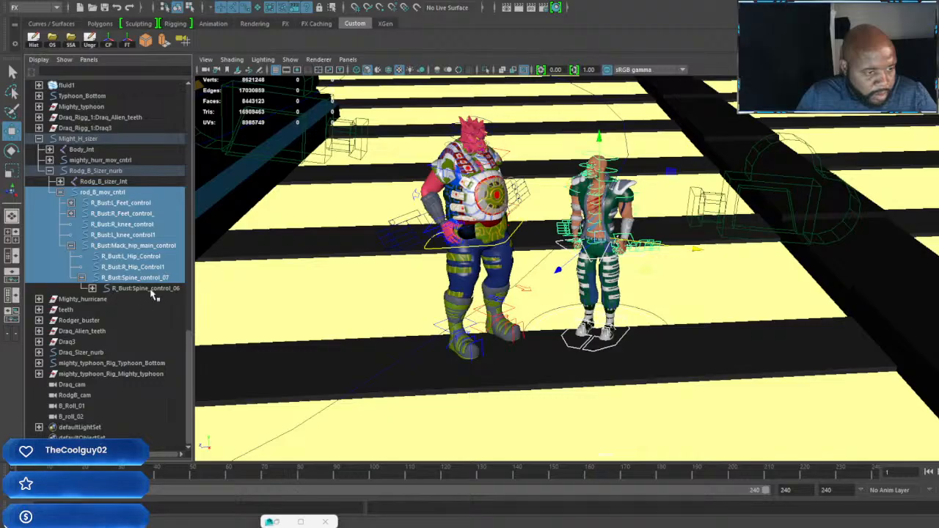
shift+click(140, 289)
click(91, 289)
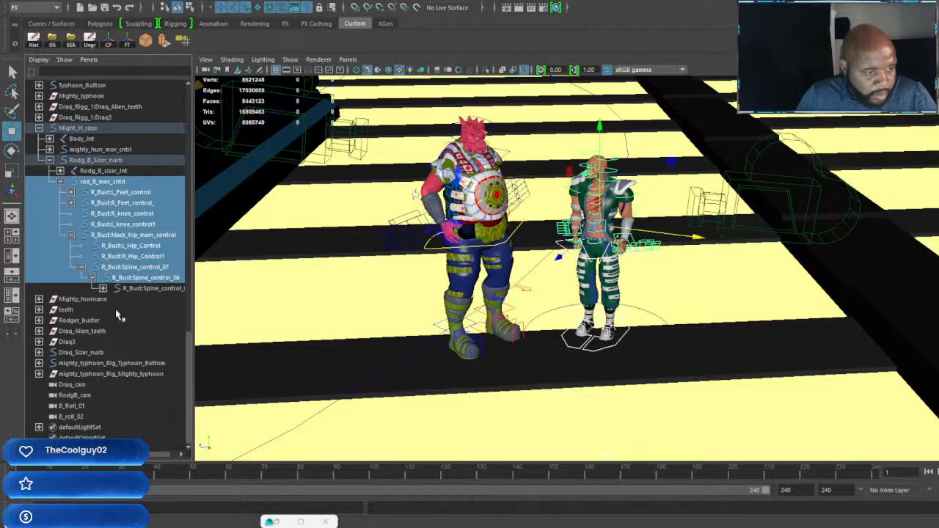
shift+click(153, 289)
click(102, 289)
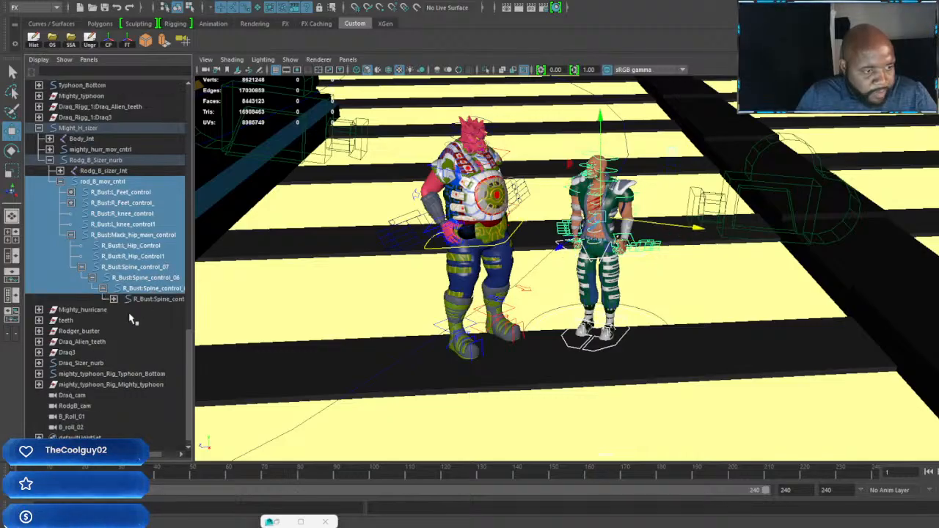
shift+click(158, 299)
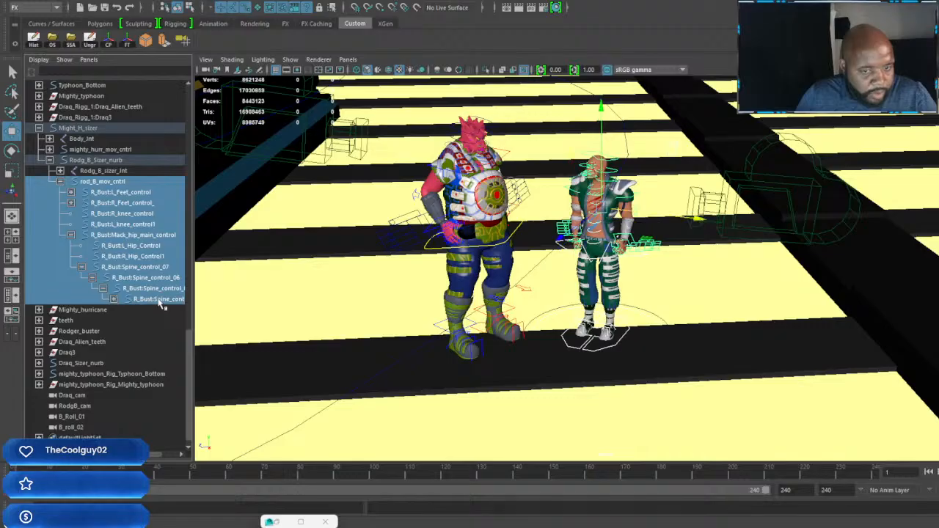
click(113, 299)
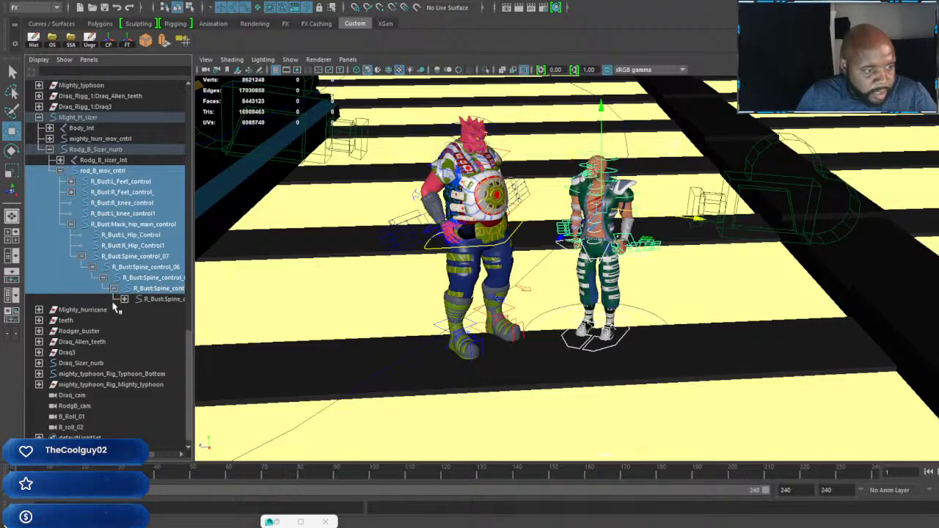
click(124, 299)
click(135, 309)
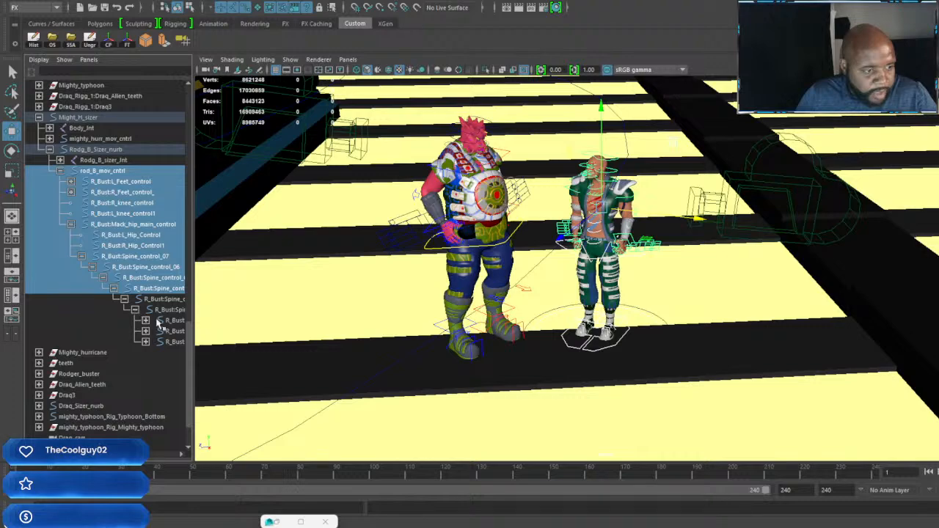
shift+click(158, 342)
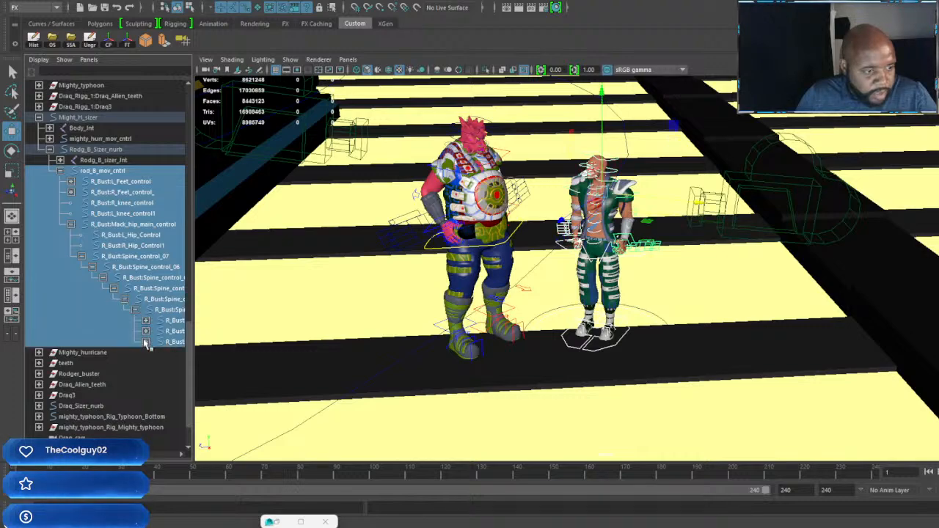
click(70, 223)
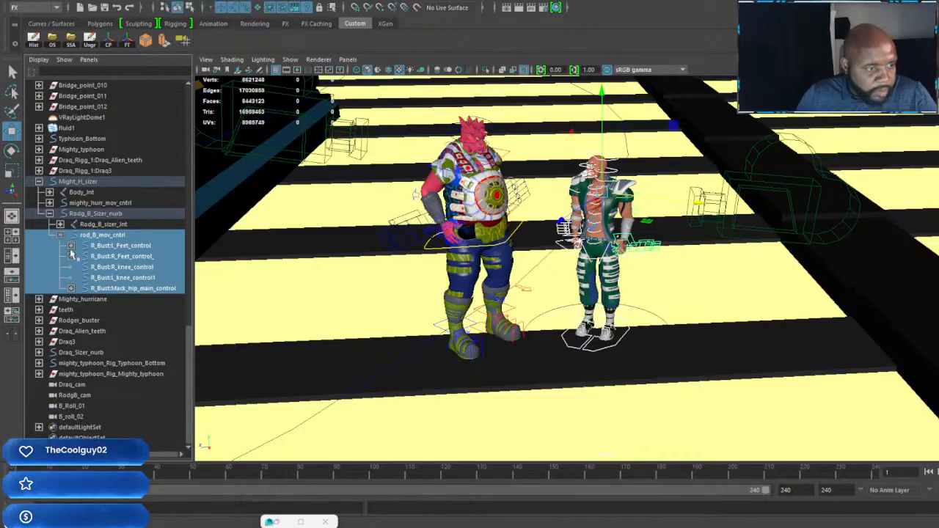
Step: Select only the green-clad character's rig controls and set a keyframe on them at frame 1
alt+drag(529, 291, 625, 336)
click(693, 346)
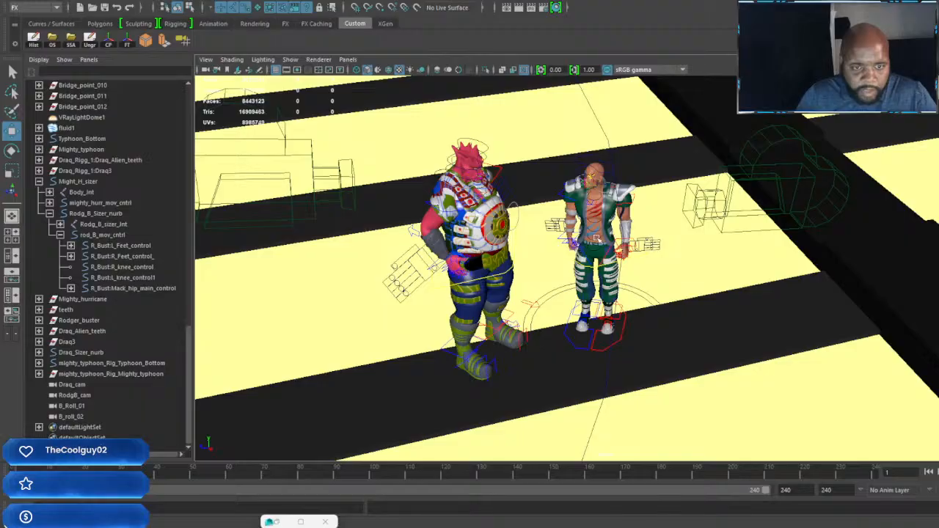
alt+drag(597, 237, 589, 256)
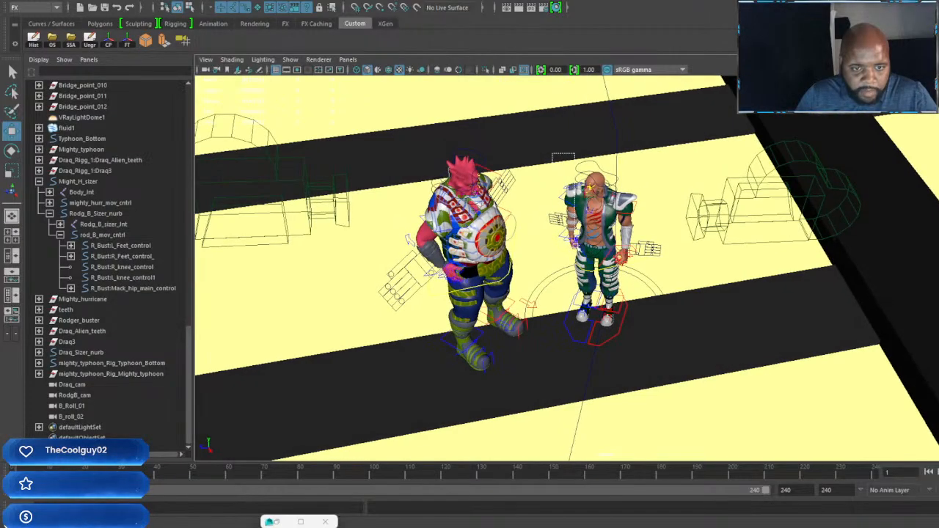
drag(551, 154, 663, 367)
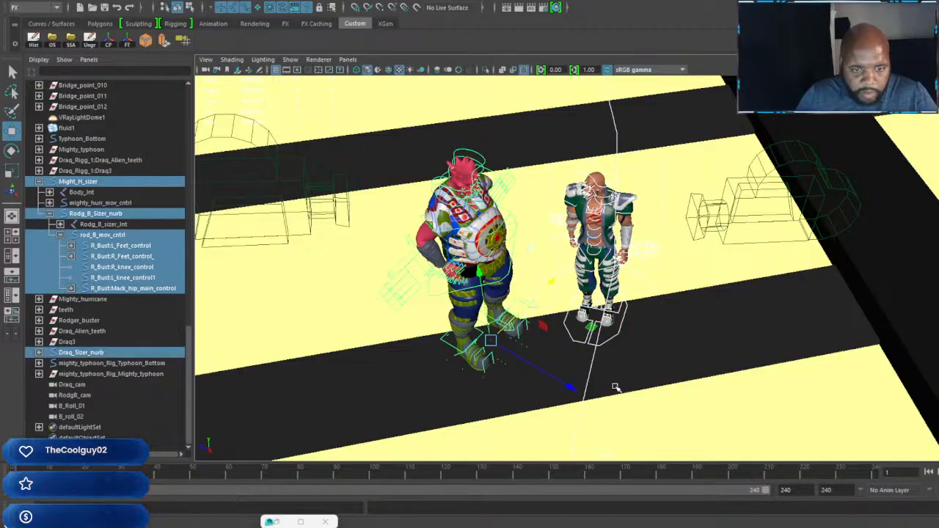
ctrl+drag(615, 387, 593, 353)
scroll(620, 353, up, 3)
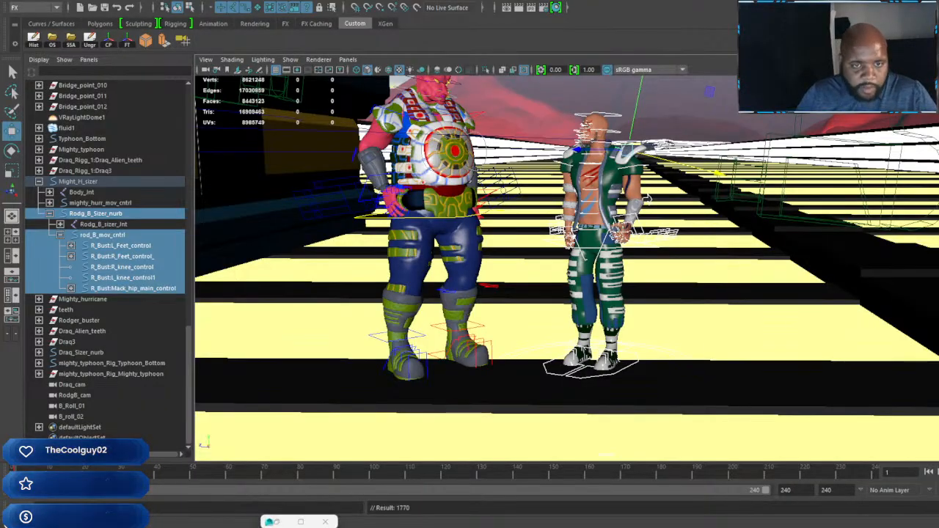
Step: Examine the two characters standing side by side on the bridge from low front angles
alt+middle_drag(552, 216, 589, 334)
scroll(589, 334, up, 3)
alt+drag(589, 335, 646, 330)
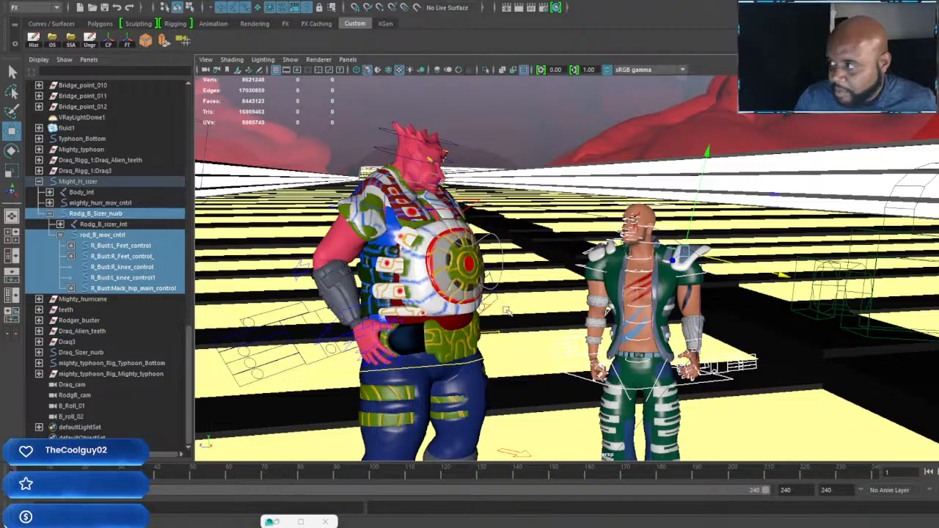
alt+drag(519, 316, 583, 305)
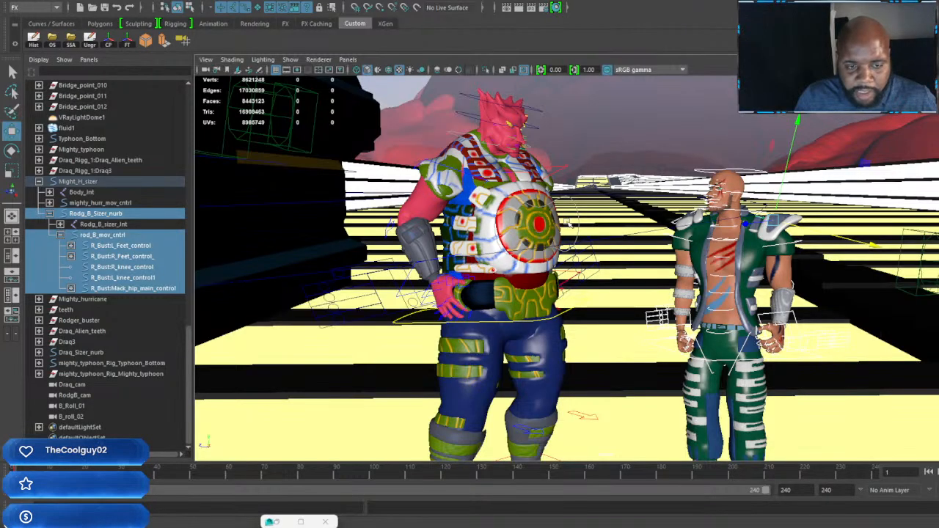
alt+drag(583, 305, 570, 290)
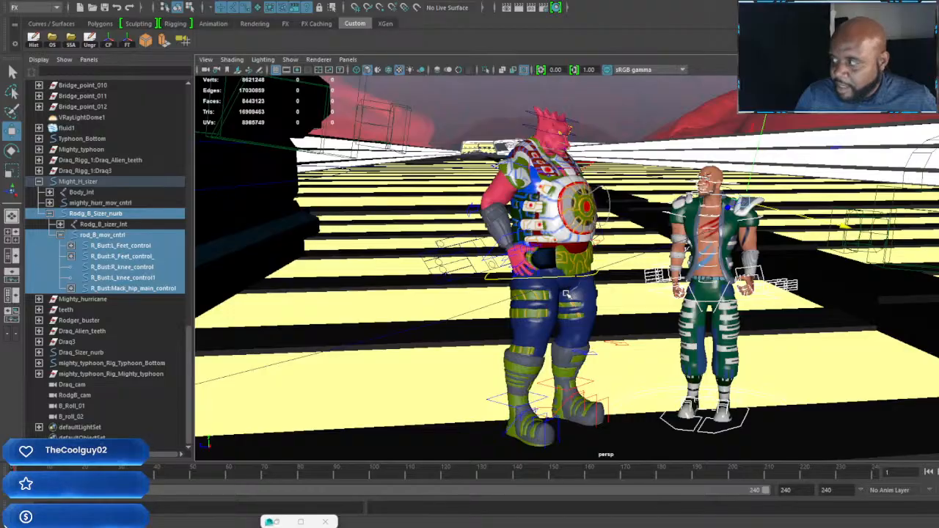
Step: Rotate the red-skinned character's neck control slightly at frame 24 and key it
scroll(565, 306, up, 5)
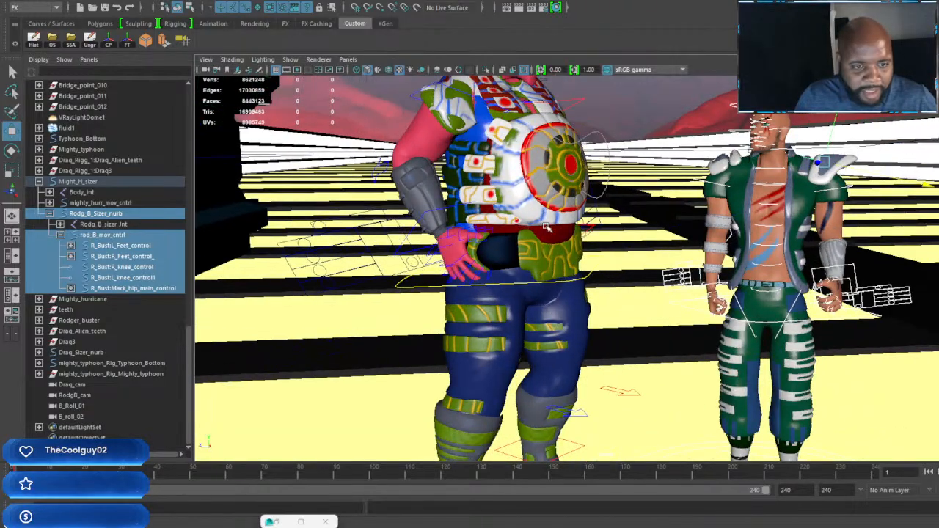
alt+middle_drag(543, 170, 550, 289)
scroll(550, 289, up, 1)
scroll(550, 289, up, 2)
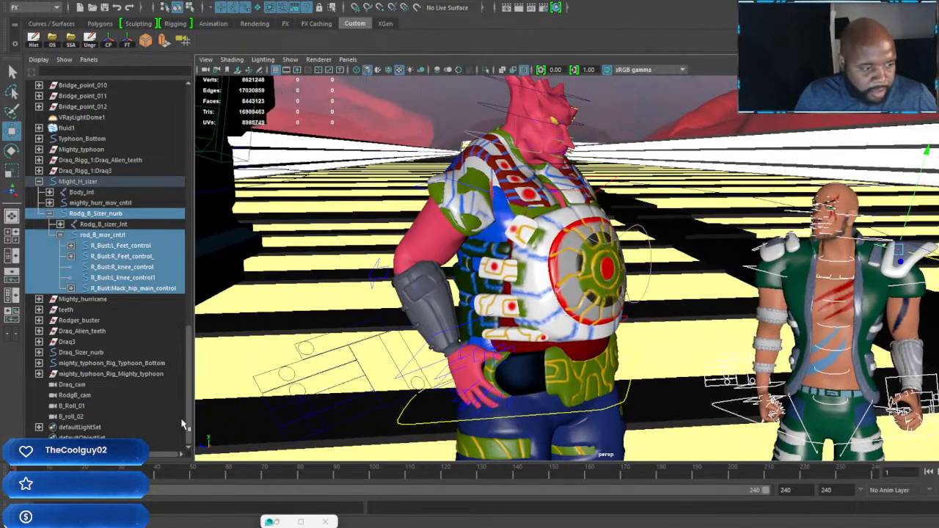
click(469, 134)
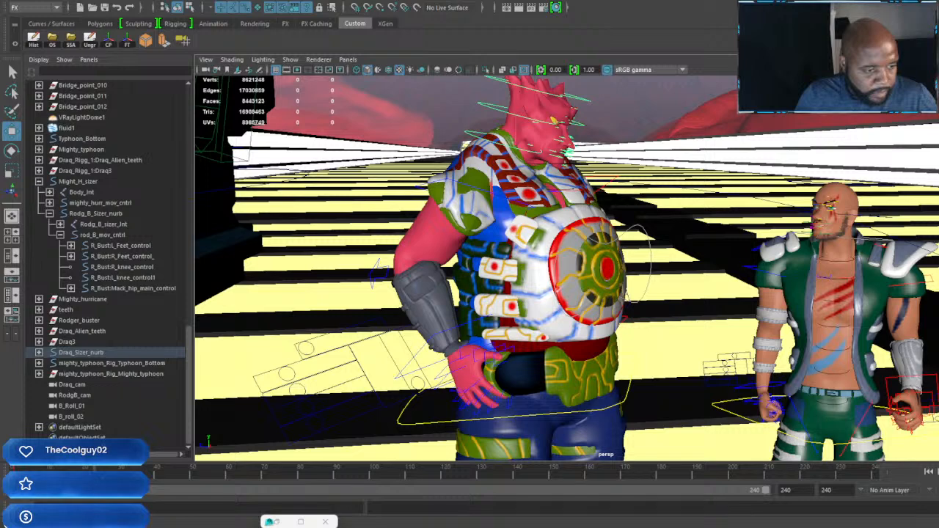
key(e)
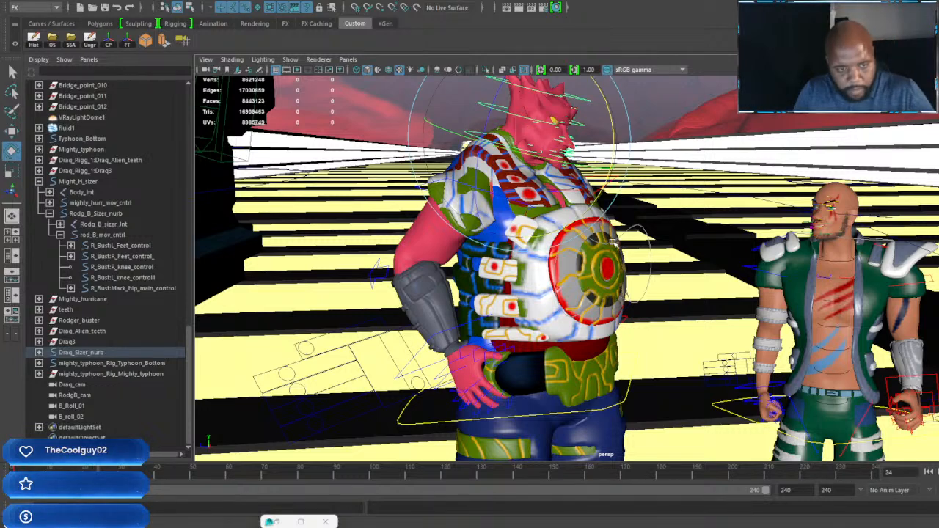
drag(612, 146, 620, 130)
Step: Select the red-skinned character's chest control, raise it slightly at frame 24 and set a key
alt+drag(568, 220, 547, 223)
scroll(548, 224, up, 4)
alt+middle_drag(549, 223, 591, 287)
scroll(591, 279, up, 4)
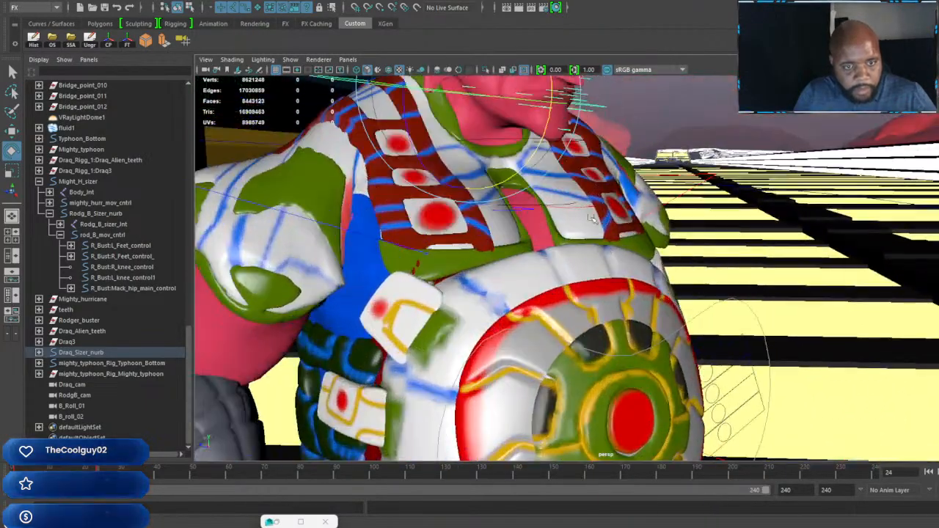
click(589, 207)
key(w)
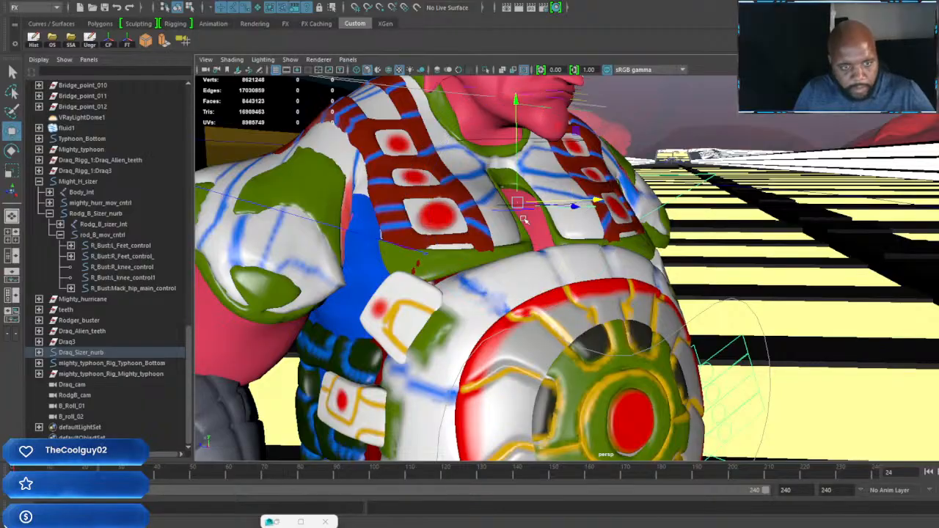
scroll(505, 210, down, 5)
alt+drag(504, 209, 516, 183)
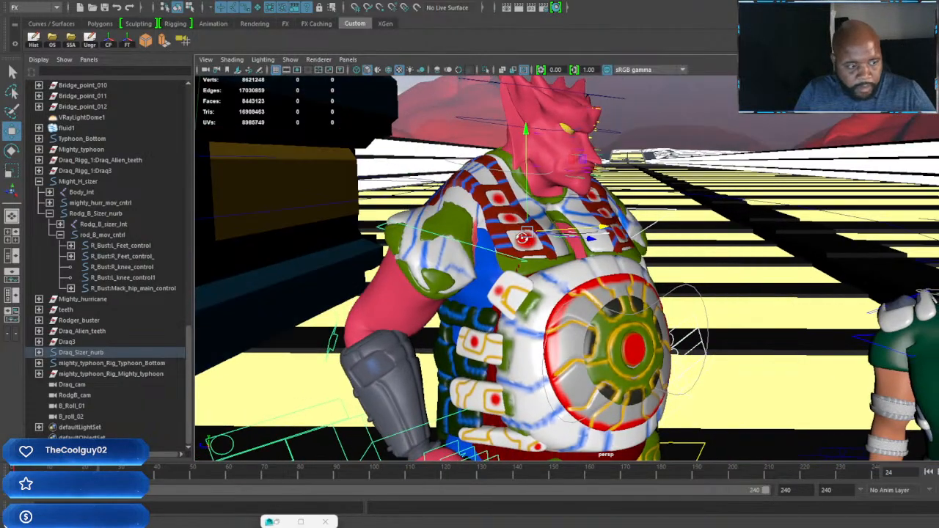
drag(528, 131, 528, 129)
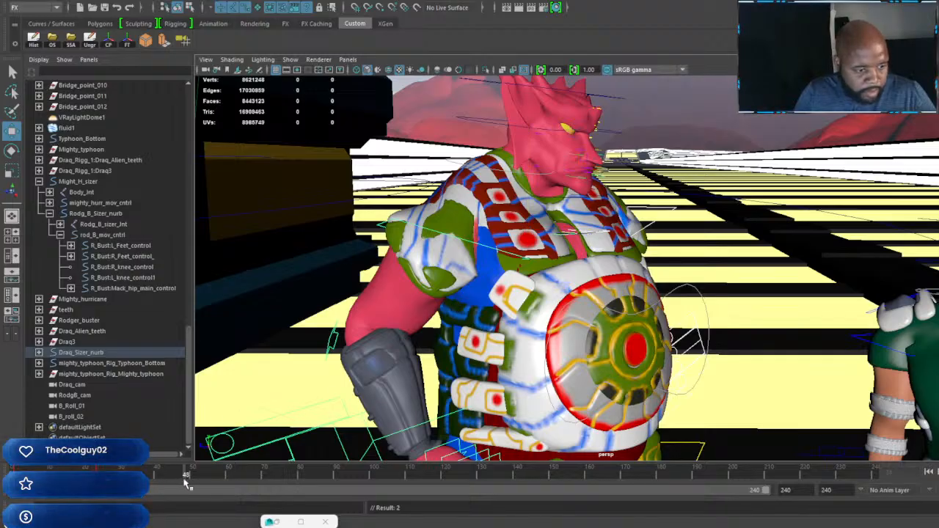
Step: Key the chest control slightly lower at frame 48, raised at frame 72 and lowered again at frame 96
click(184, 475)
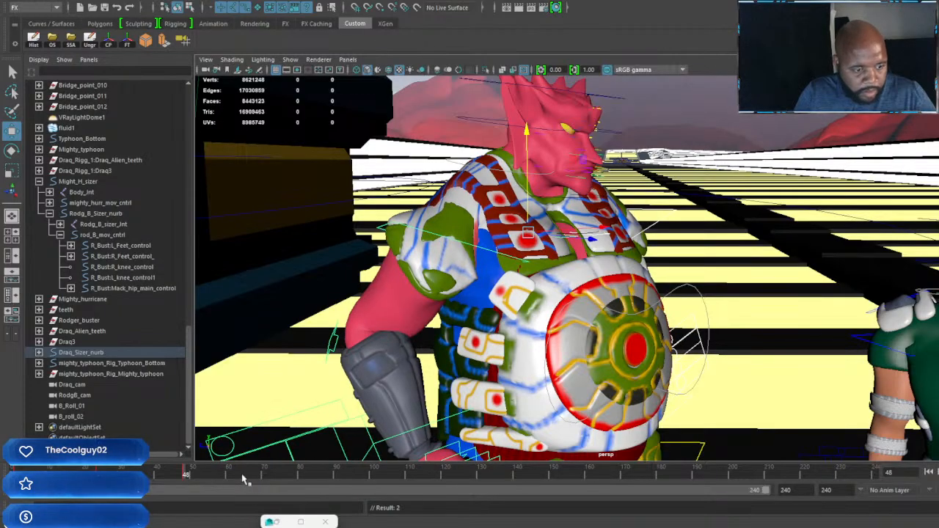
drag(271, 478, 271, 478)
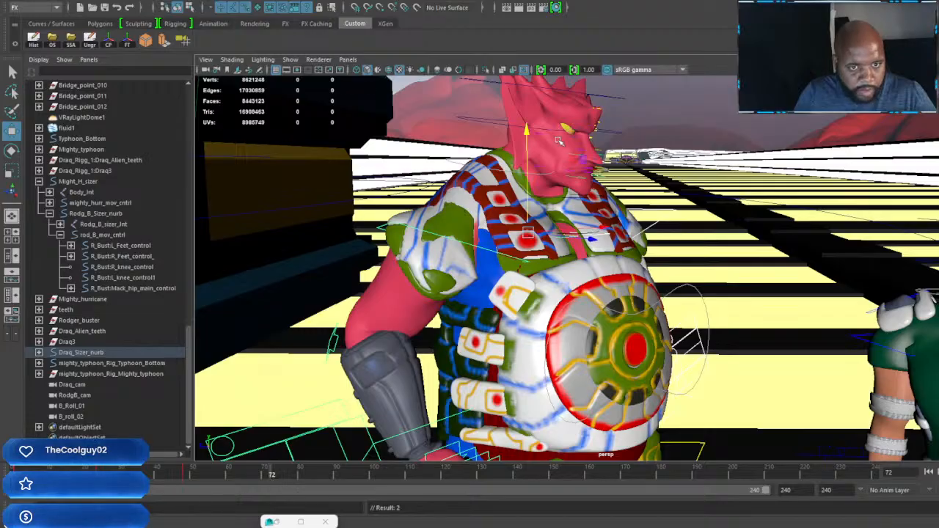
drag(528, 132, 528, 128)
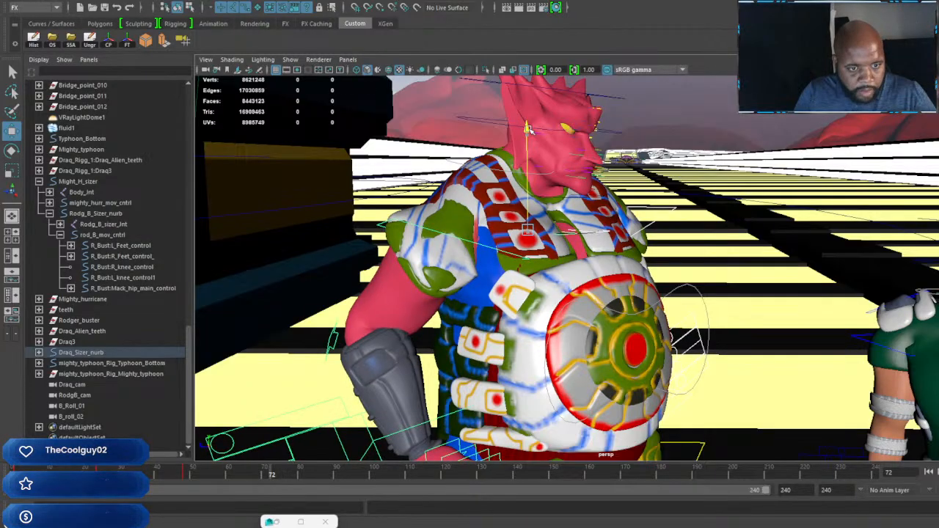
key(s)
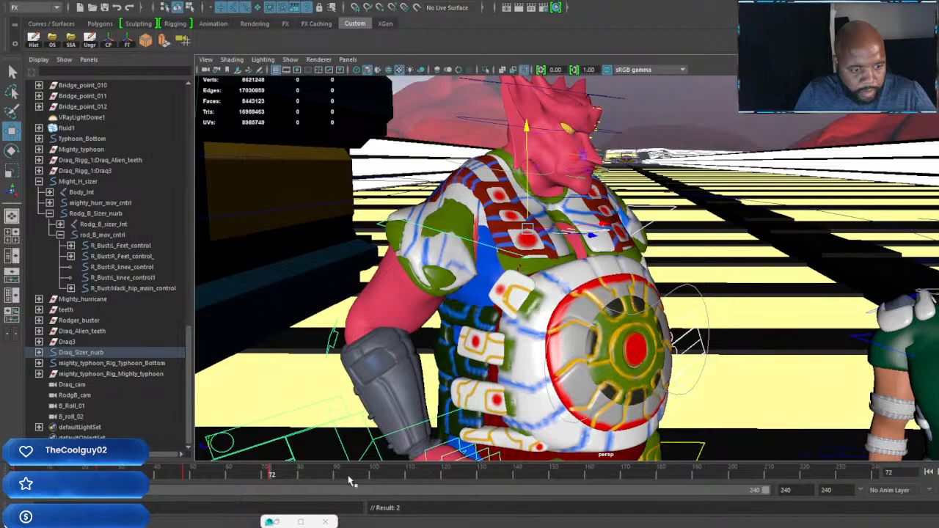
drag(351, 480, 360, 484)
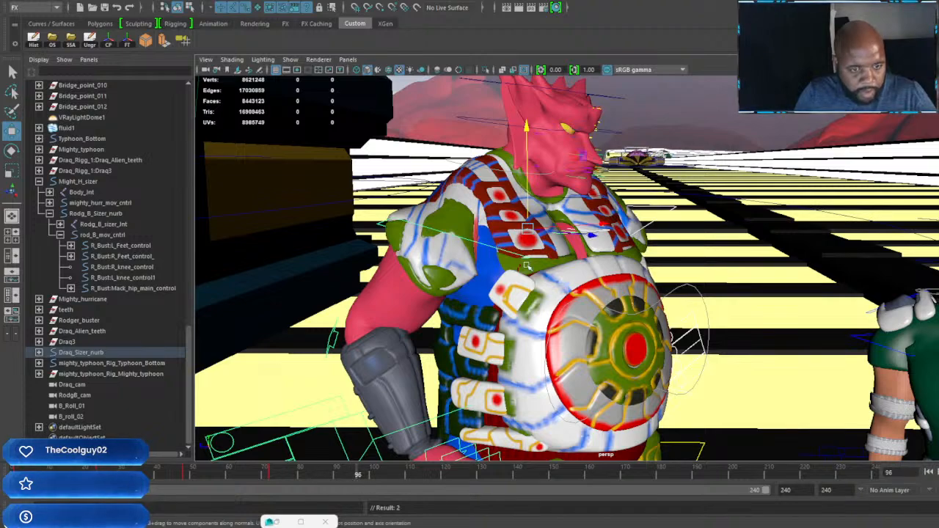
drag(532, 131, 531, 135)
Step: Select Draq_Sizer_nurb and key its unchanged position at frames 1, 24, 48, 72 and 96
scroll(587, 330, down, 5)
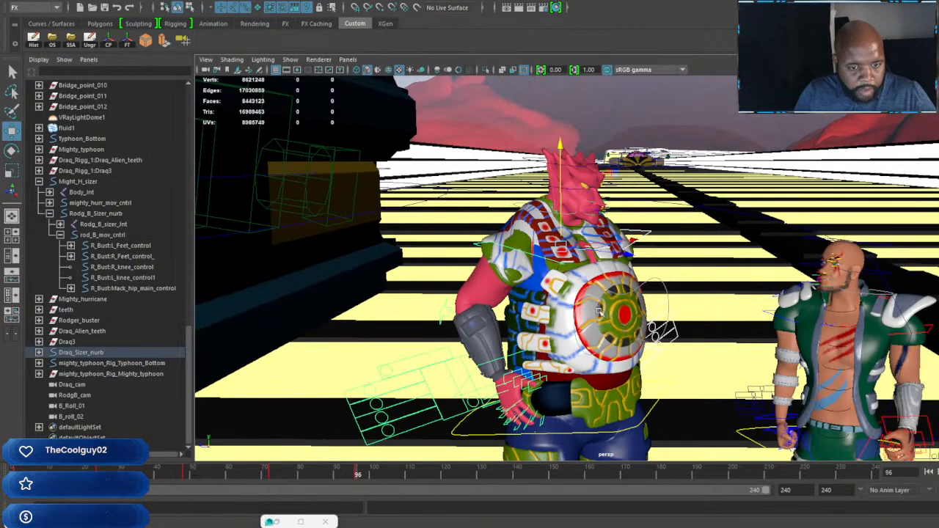
alt+middle_drag(586, 330, 588, 250)
alt+drag(589, 250, 628, 342)
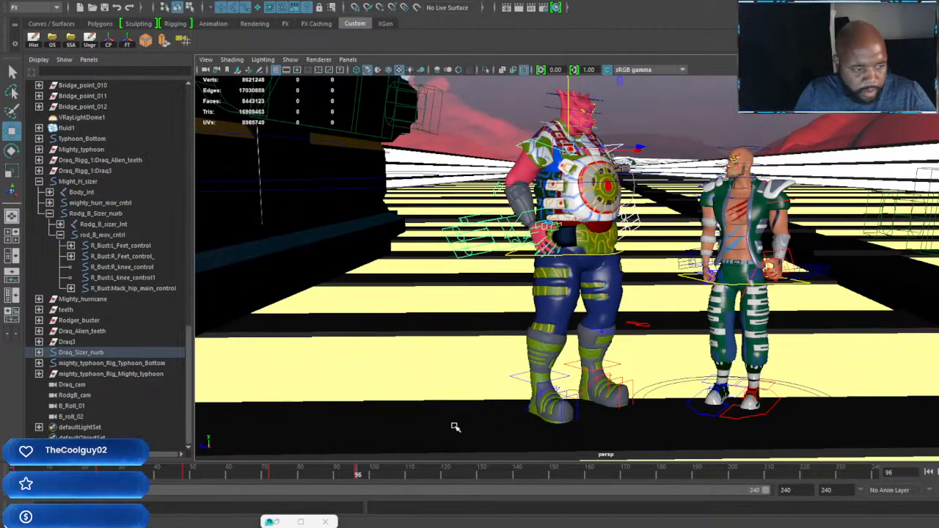
click(86, 353)
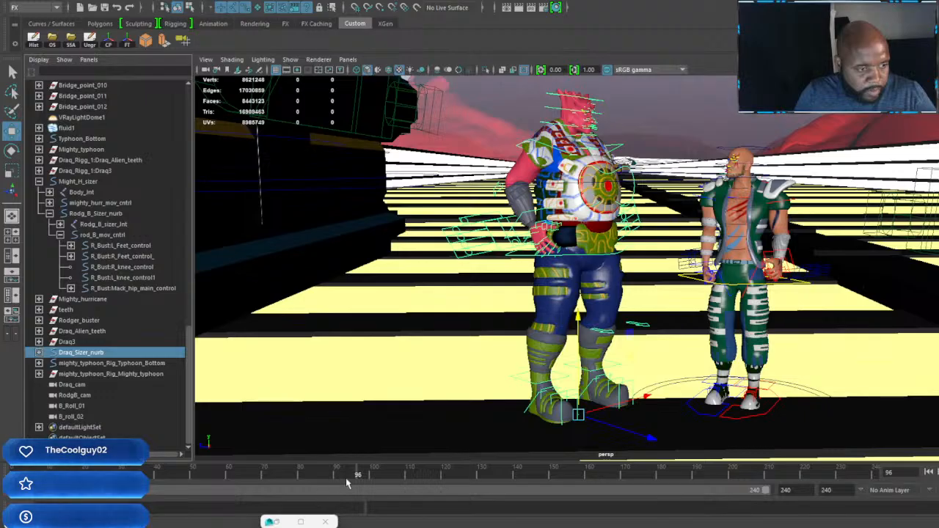
drag(341, 477, 1, 492)
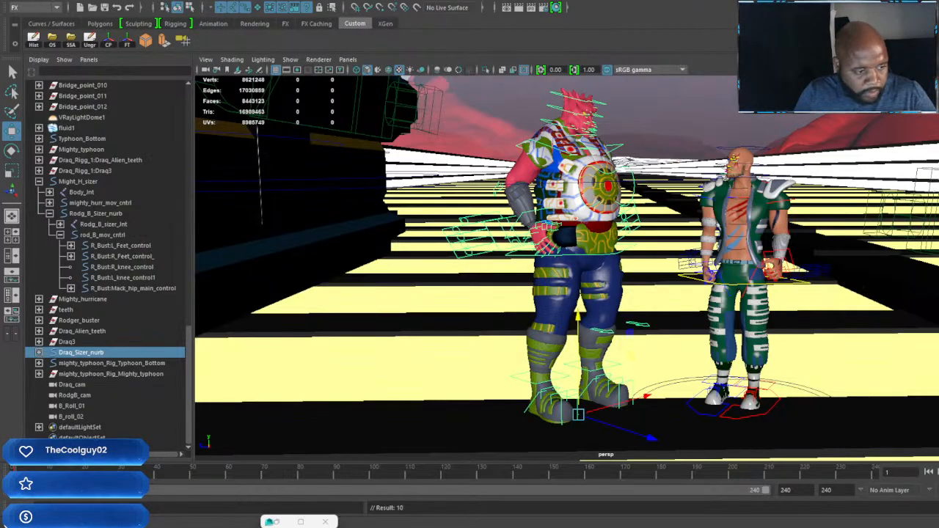
key(alt+v)
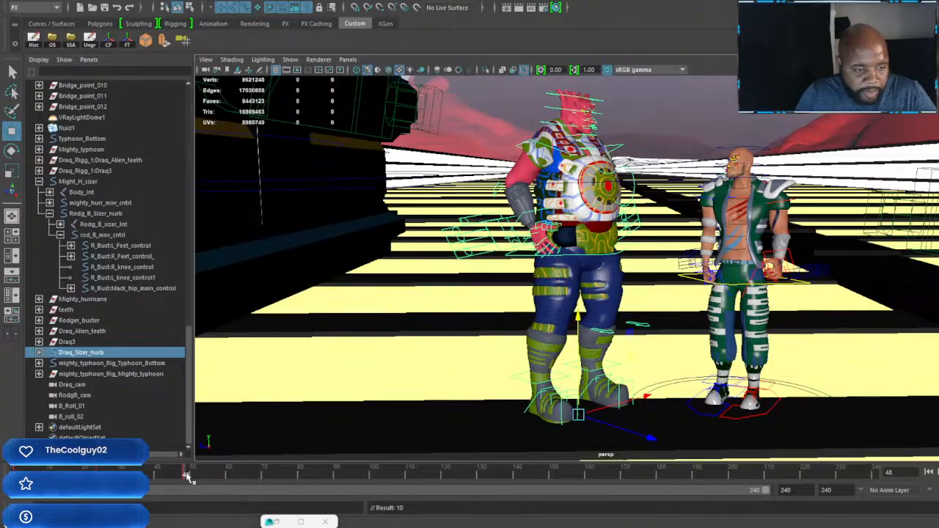
mouse_move(218, 481)
mouse_down()
mouse_move(242, 479)
mouse_move(250, 490)
mouse_up()
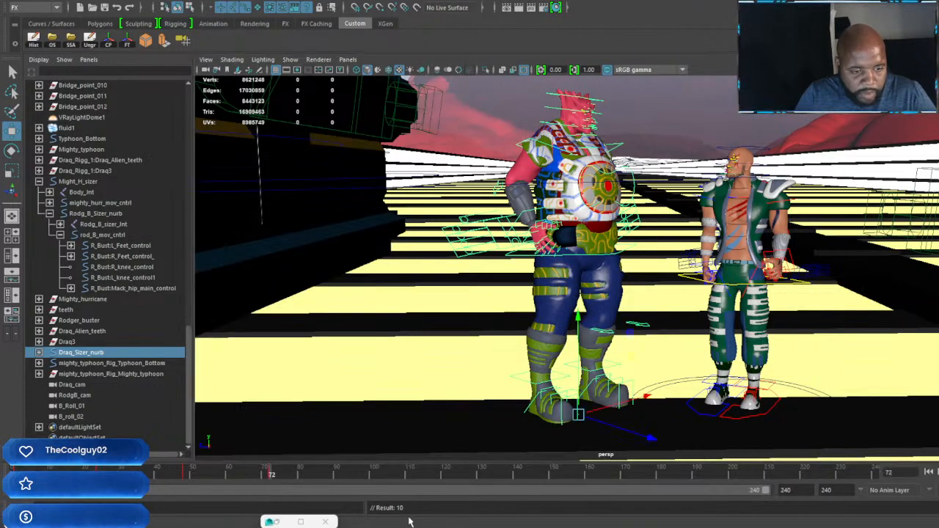
click(357, 478)
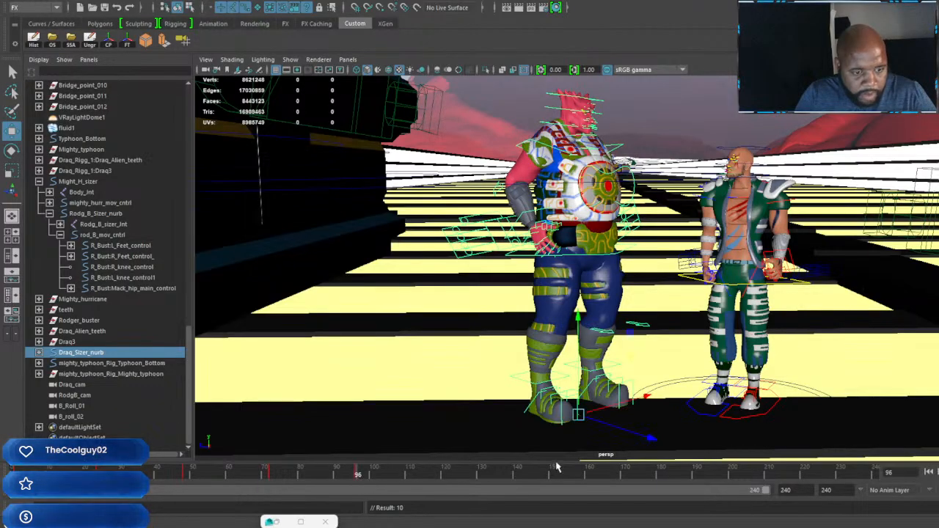
Step: Turn Draq_Sizer_nurb about the vertical axis toward the green-clad character at frame 120, then key it at frames 120 and 144
drag(359, 479, 444, 490)
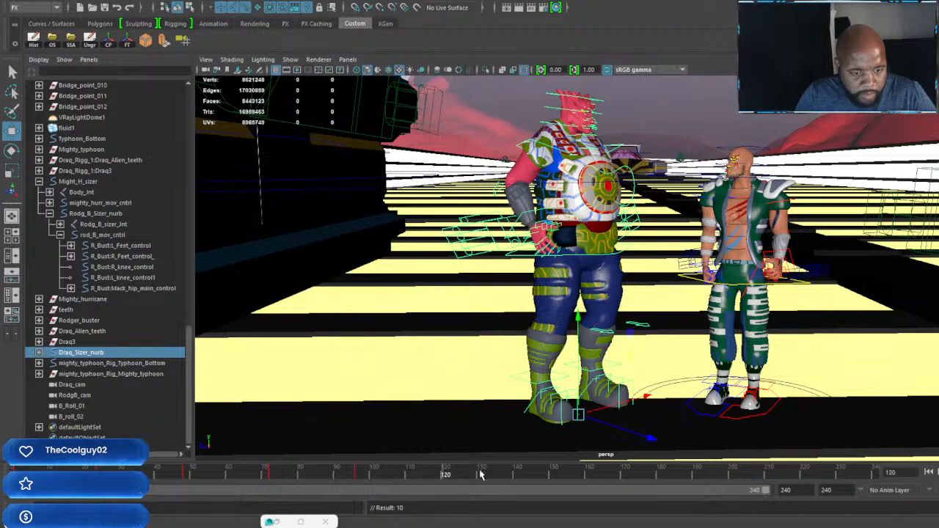
key(e)
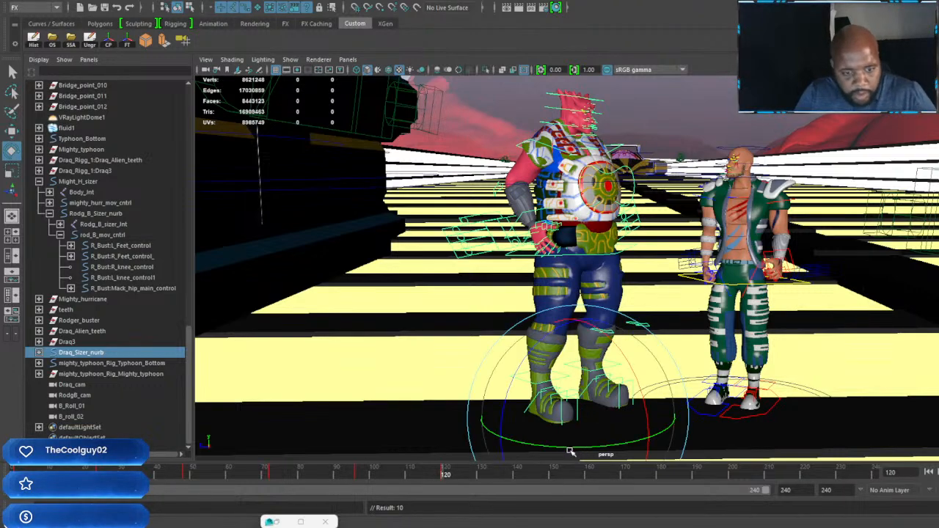
drag(569, 449, 667, 454)
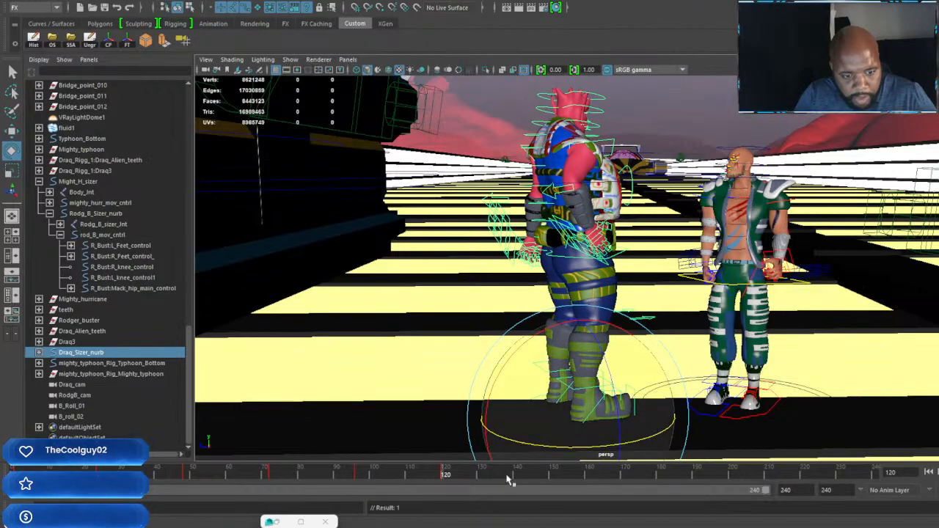
drag(533, 481, 530, 480)
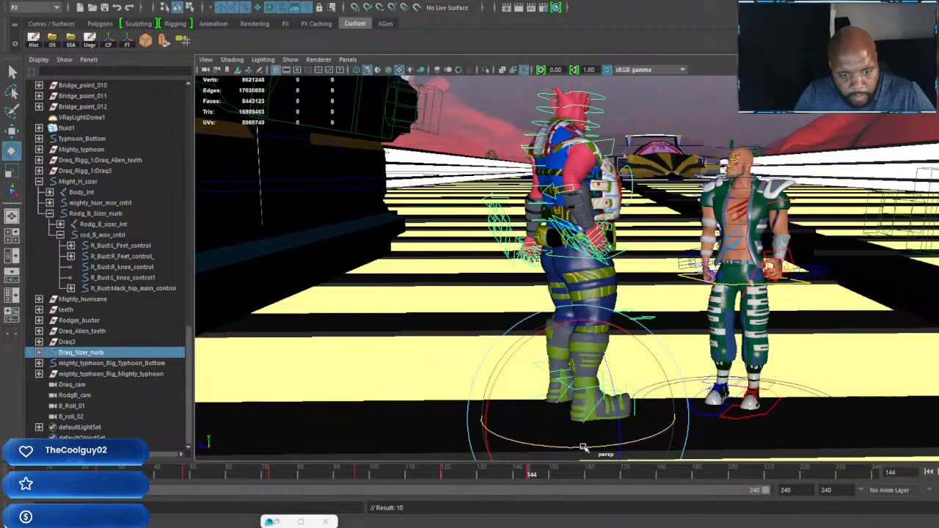
Step: Rotate Draq_Sizer_nurb slightly about the vertical axis at frame 168 and set a key
click(615, 480)
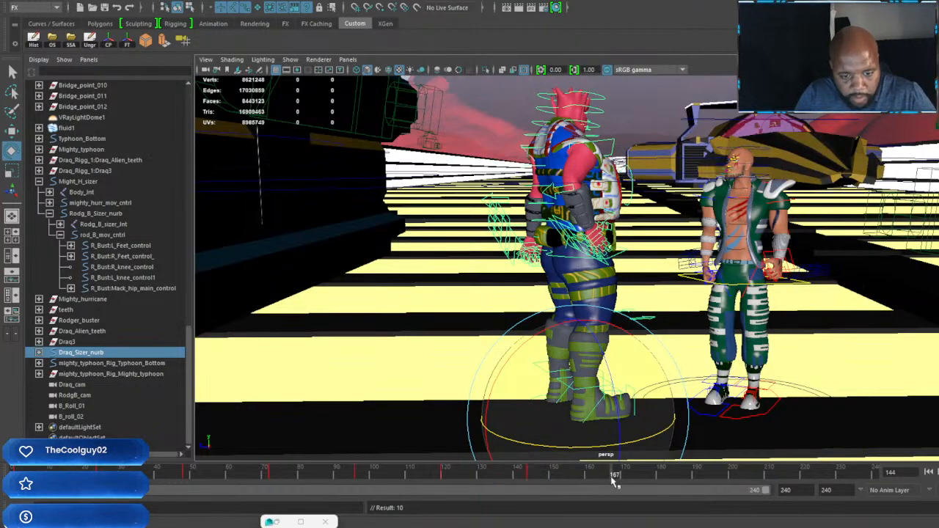
click(617, 481)
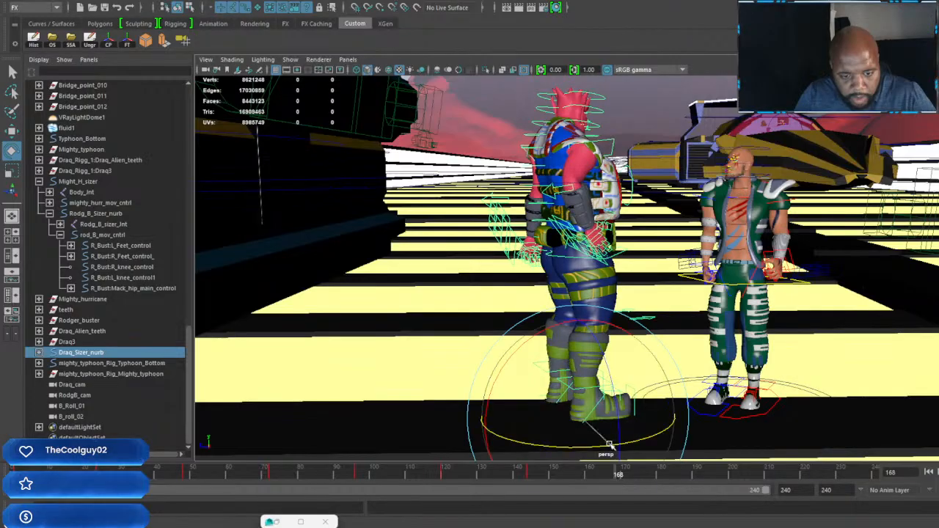
drag(609, 444, 605, 446)
key(s)
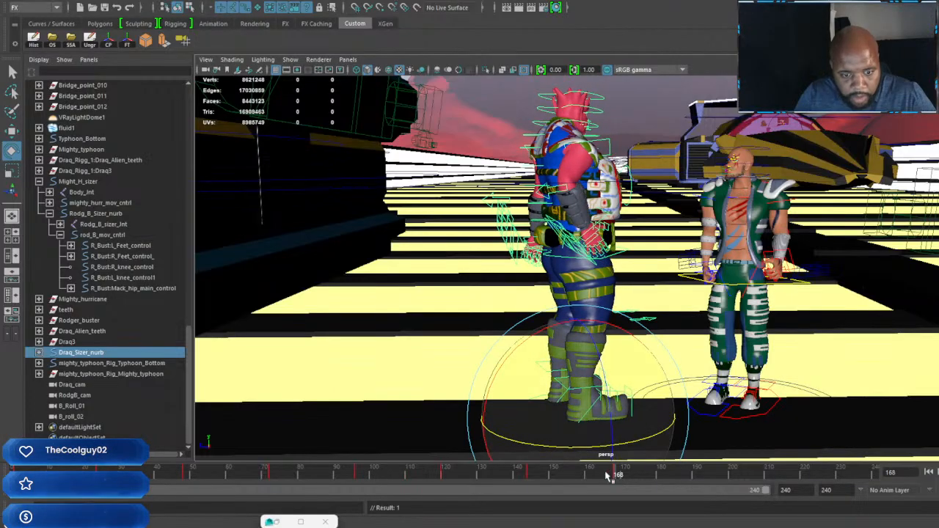
Step: Rotate Draq_Sizer_nurb further about the vertical axis at frame 192 and key it
click(705, 479)
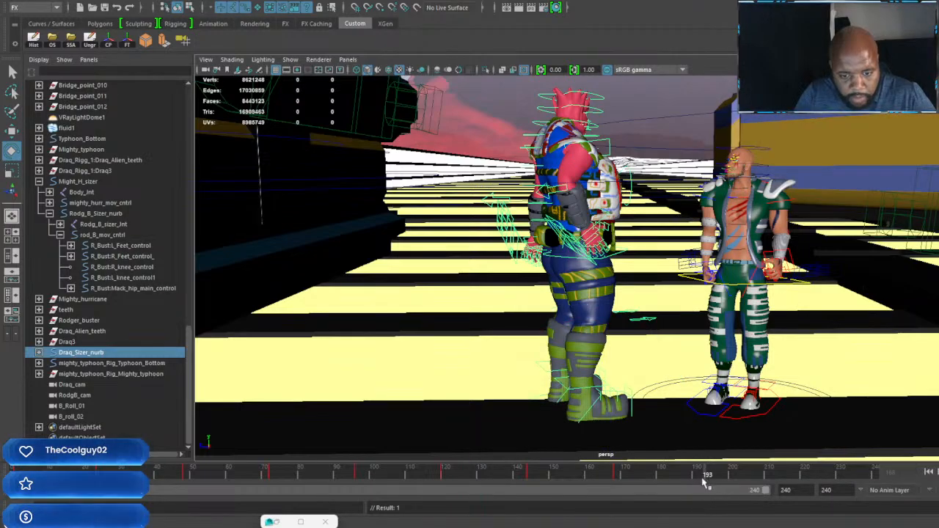
alt+drag(683, 358, 735, 349)
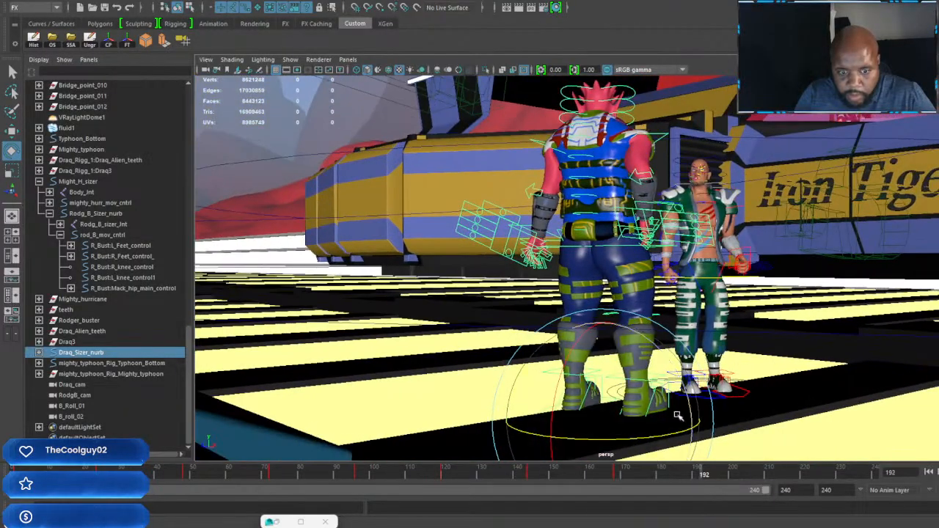
drag(672, 434, 643, 437)
key(s)
Step: Select the red-skinned character's neck control, turn the head forward in line with the chest at frame 48, and key it
alt+drag(693, 397, 726, 309)
alt+middle_drag(694, 195, 686, 330)
scroll(686, 330, down, 5)
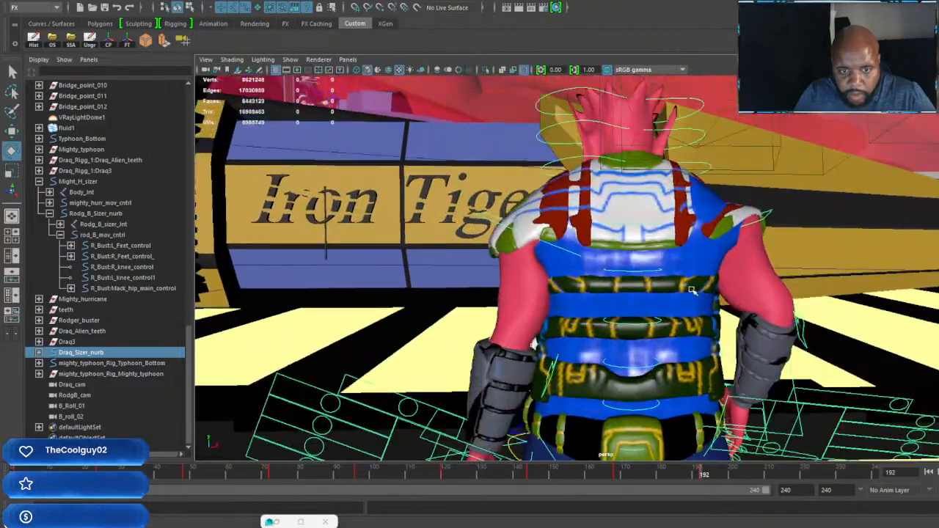
alt+drag(623, 323, 761, 308)
click(606, 276)
scroll(530, 295, down, 5)
scroll(609, 325, down, 5)
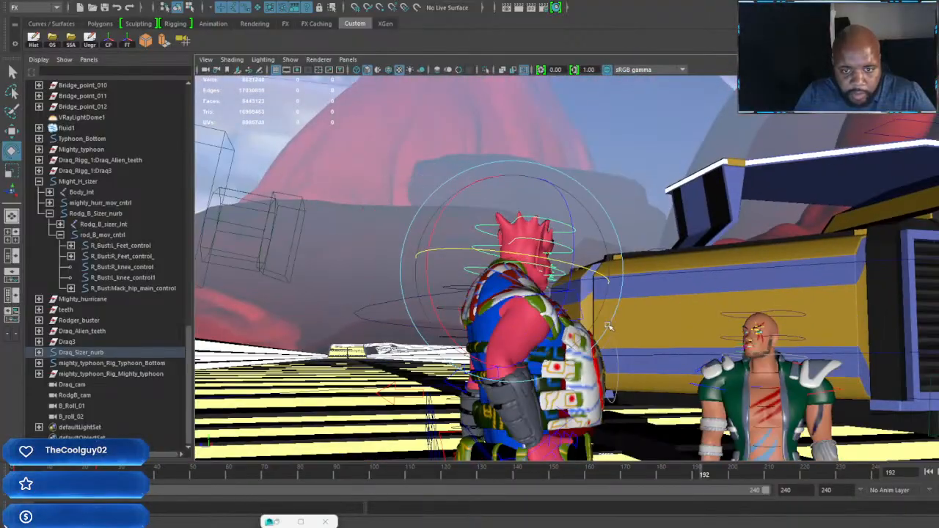
alt+drag(609, 325, 616, 344)
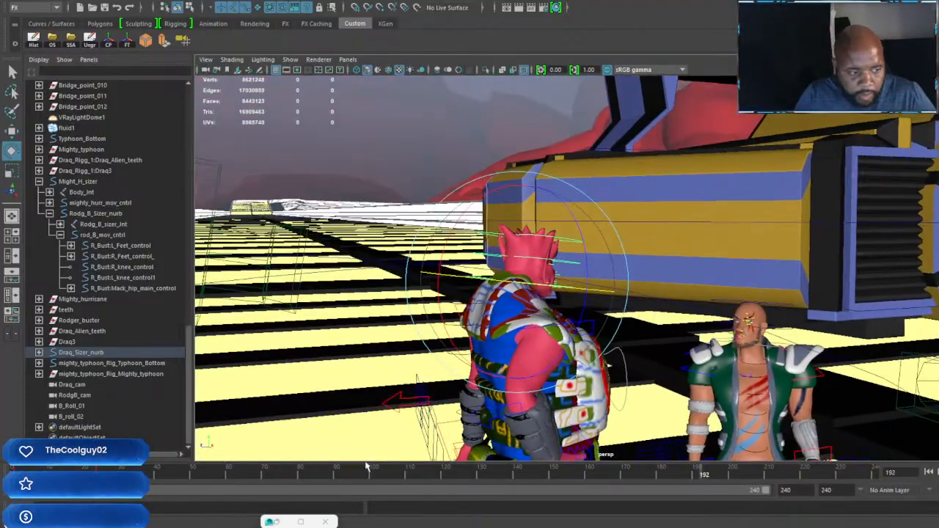
click(159, 475)
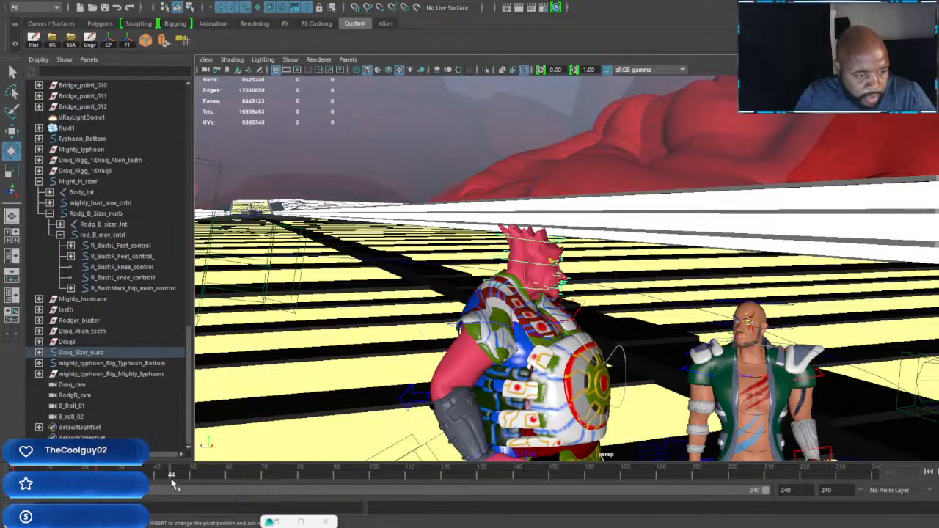
drag(178, 480, 186, 480)
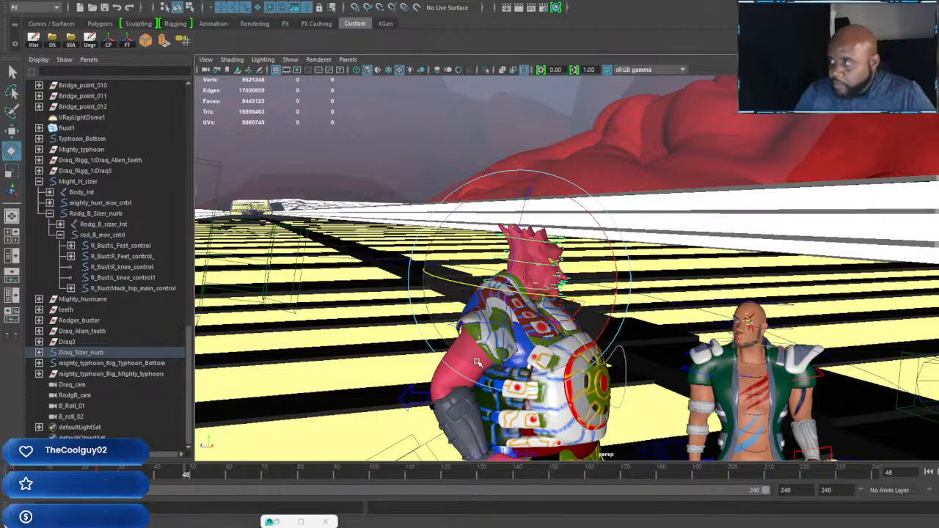
alt+drag(542, 330, 448, 329)
alt+right_drag(448, 329, 518, 330)
alt+drag(517, 330, 567, 332)
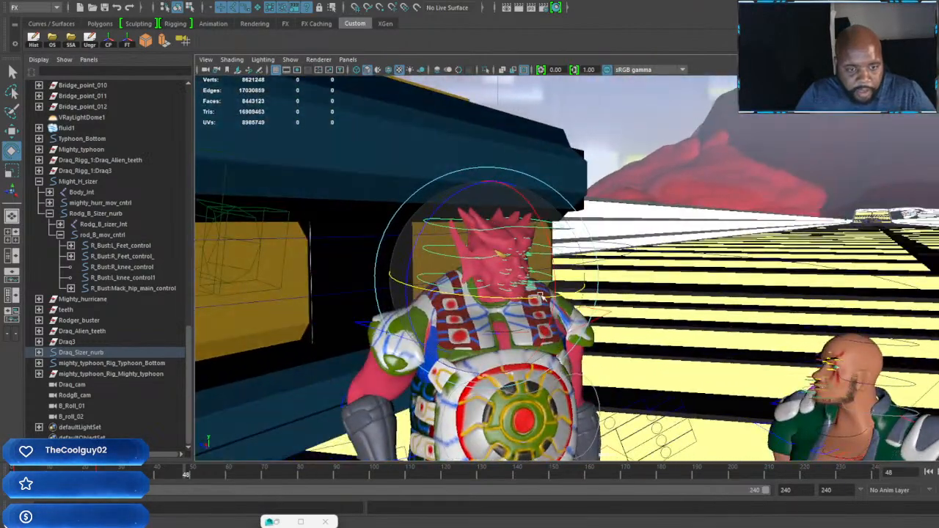
drag(499, 255, 522, 259)
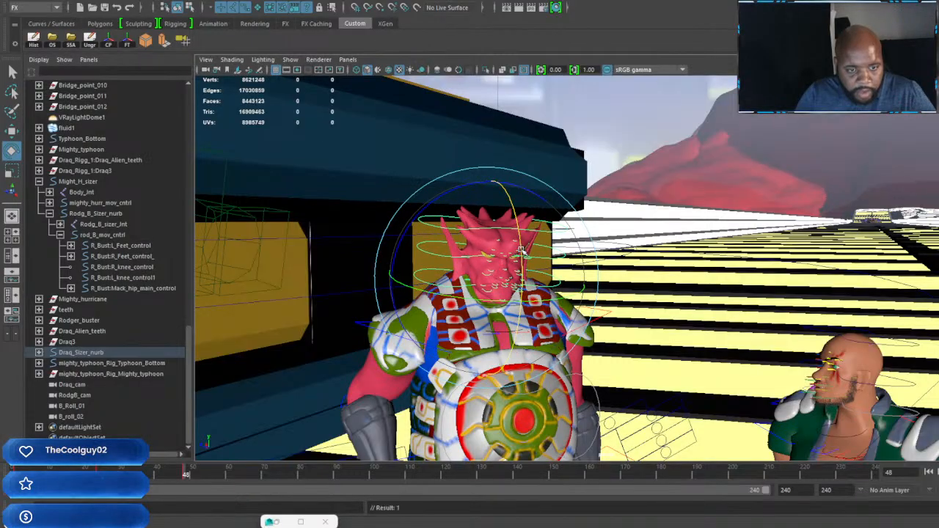
drag(506, 301, 518, 301)
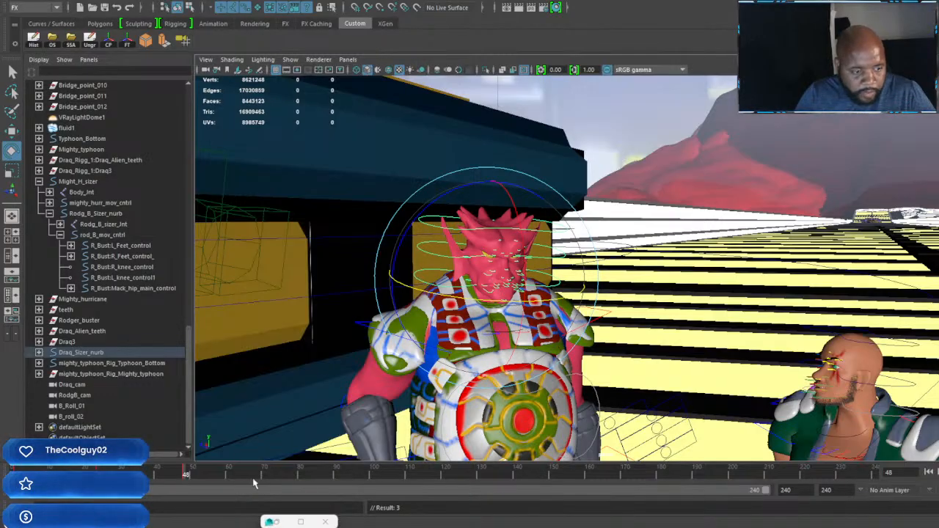
Step: Turn the red-skinned character's head about the vertical axis toward the green-clad character at frame 72, then key it at frames 72 and 96
click(272, 477)
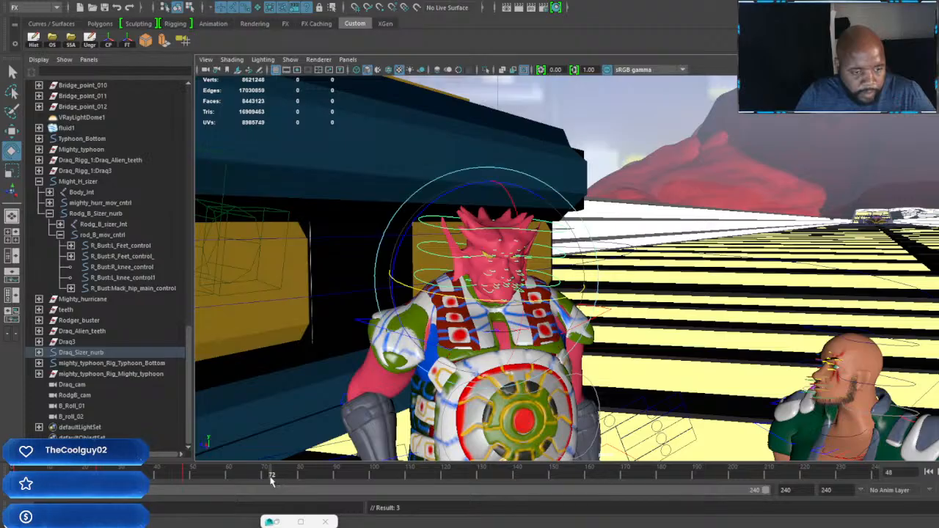
drag(505, 300, 551, 297)
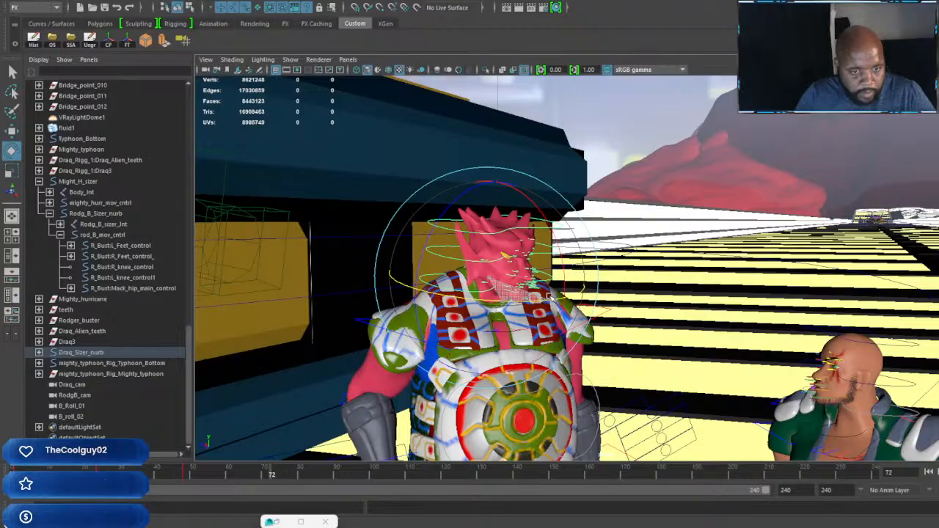
key(s)
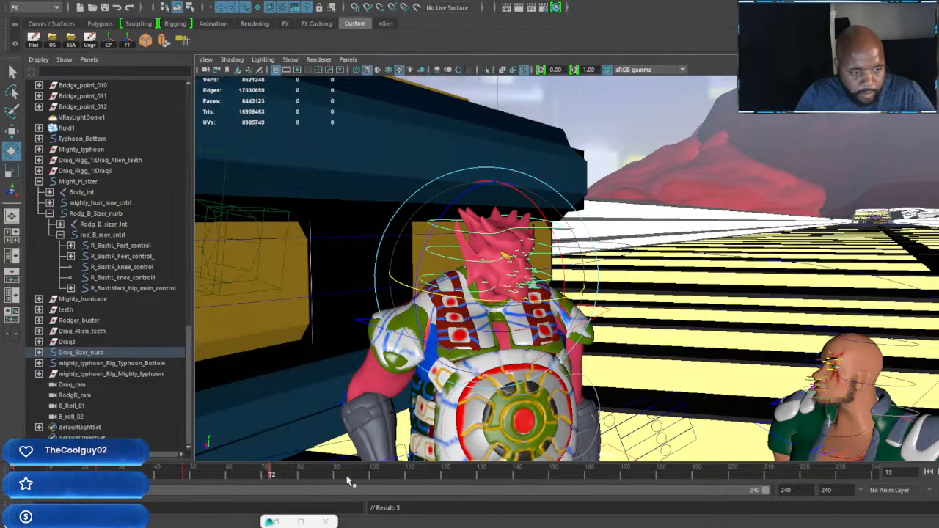
click(349, 476)
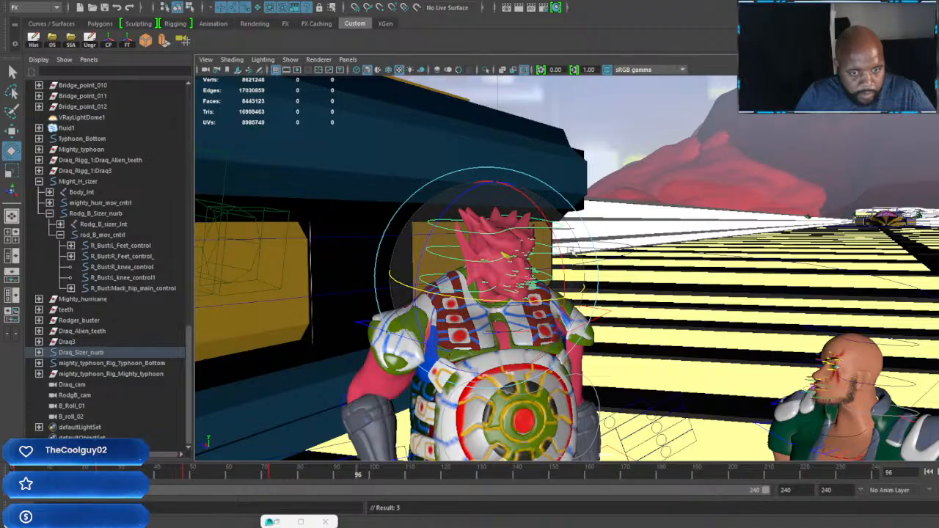
drag(569, 250, 534, 251)
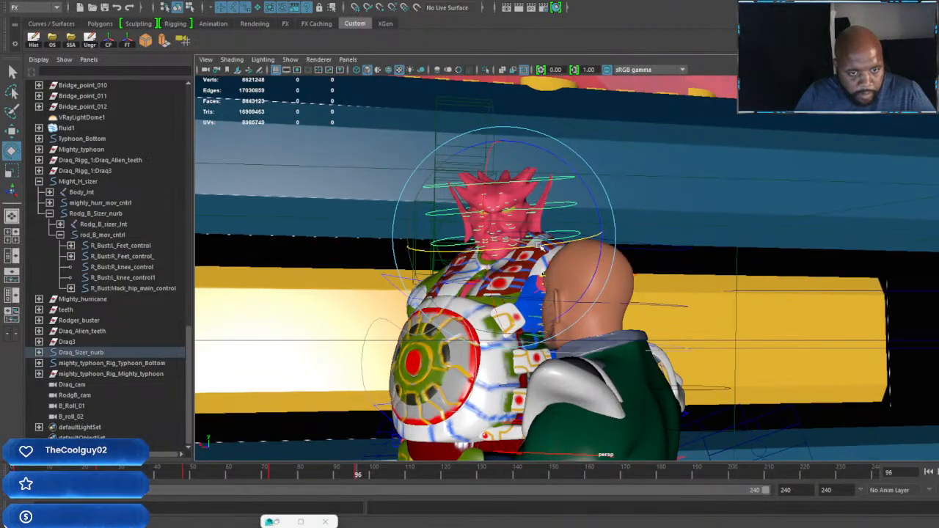
Step: Adjust the head's rotation toward the green-clad character at frame 120 and set a key
click(445, 476)
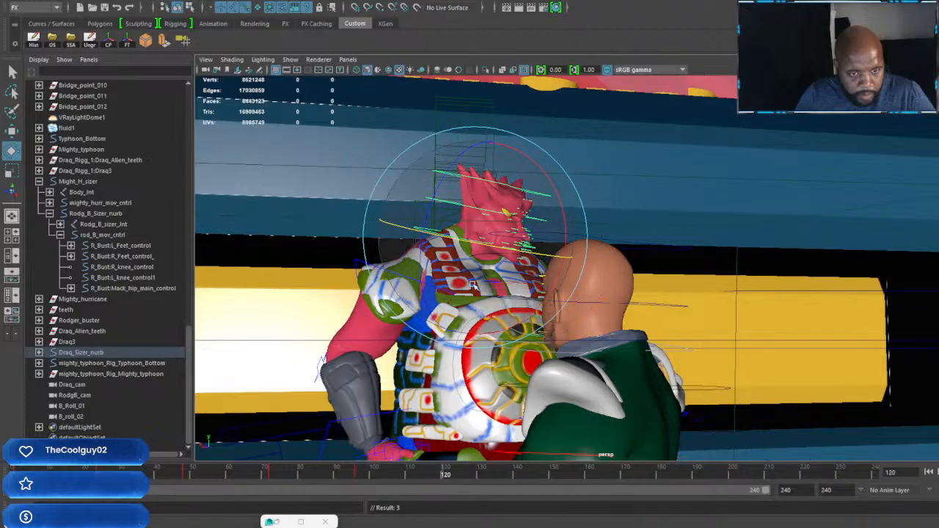
alt+drag(517, 345, 523, 251)
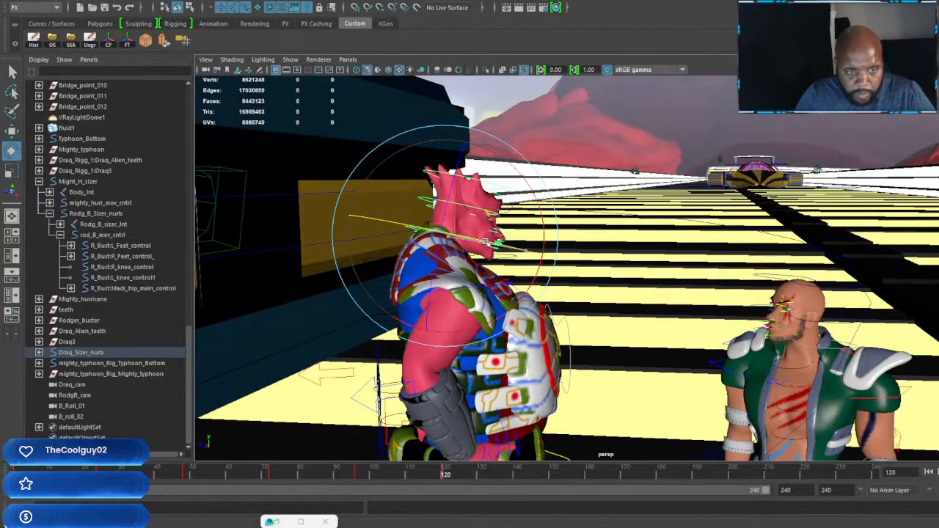
alt+drag(595, 298, 588, 405)
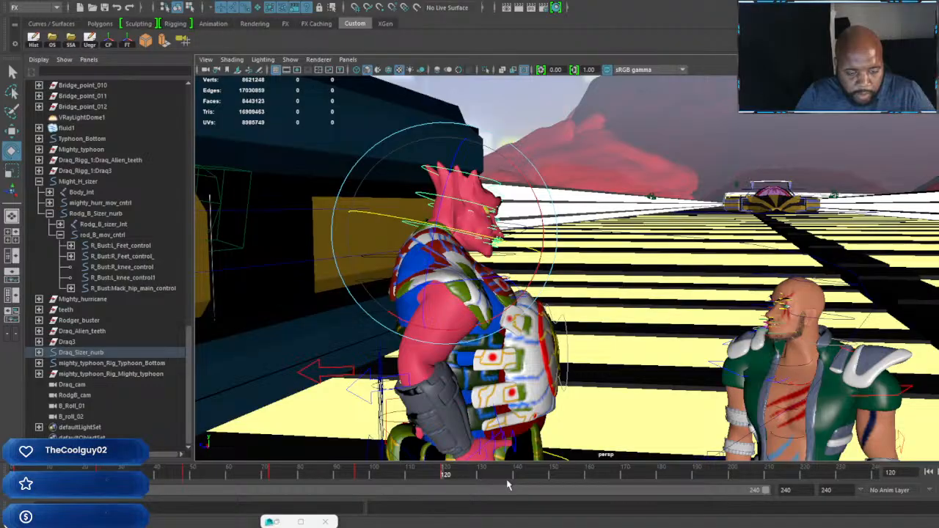
Step: Turn the head slightly at frame 144, tilt it until the neck control is roughly level, and key the pose
click(528, 476)
click(531, 477)
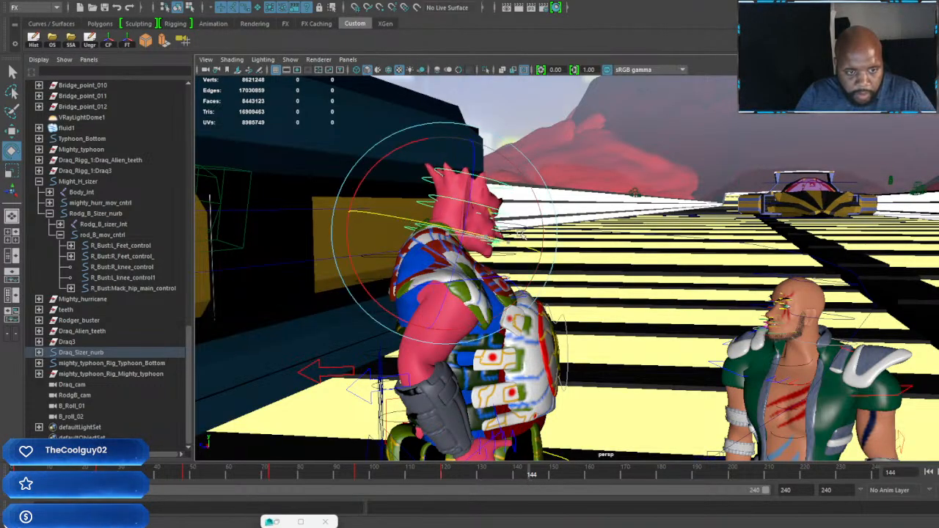
key(s)
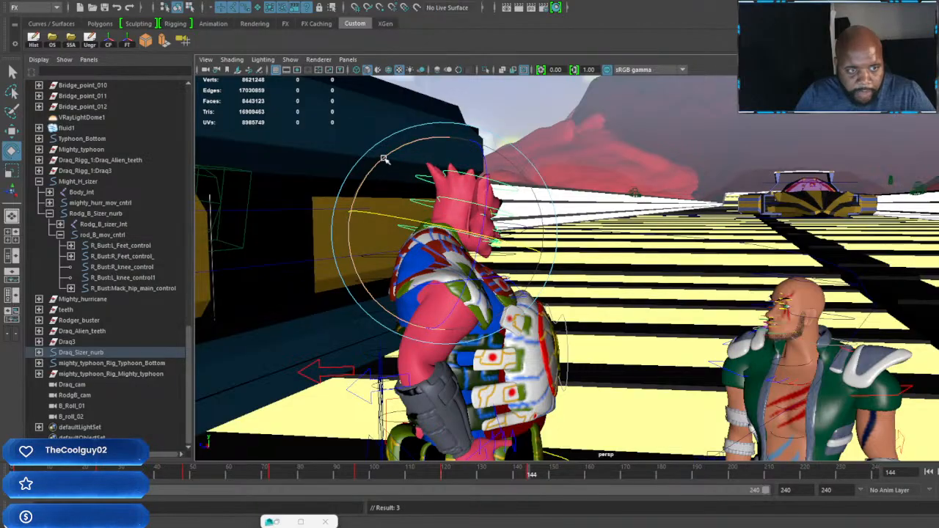
drag(384, 158, 371, 173)
key(s)
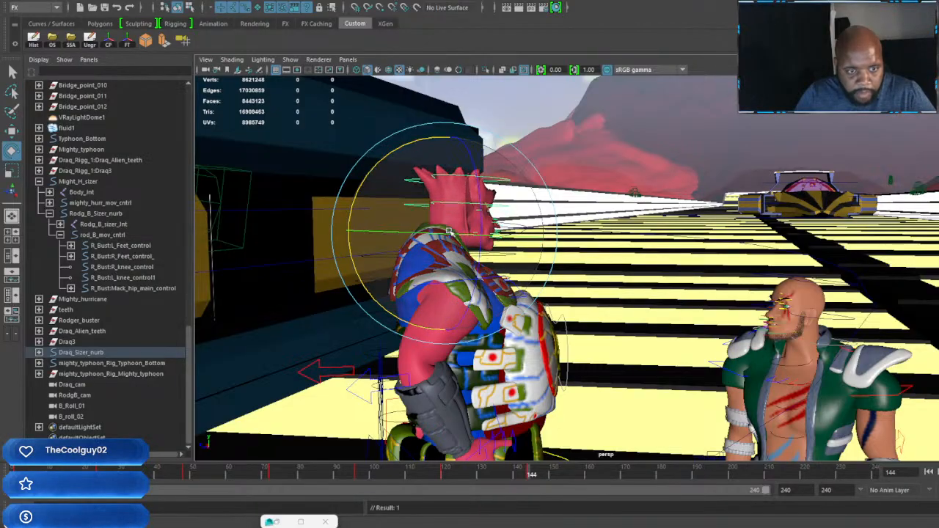
alt+drag(448, 231, 609, 288)
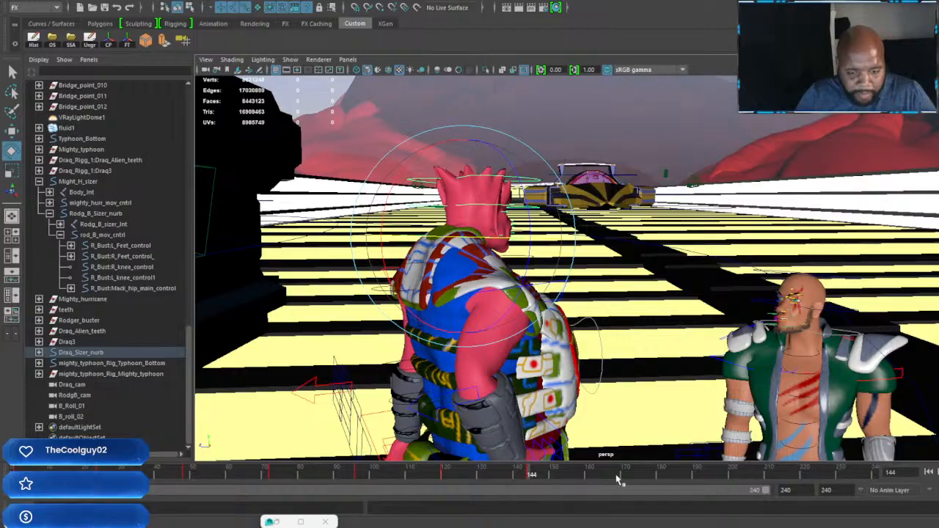
Step: Key the head's rotation at frame 168, then adjust its turn and tilt at frame 192 and key it
drag(627, 475, 616, 478)
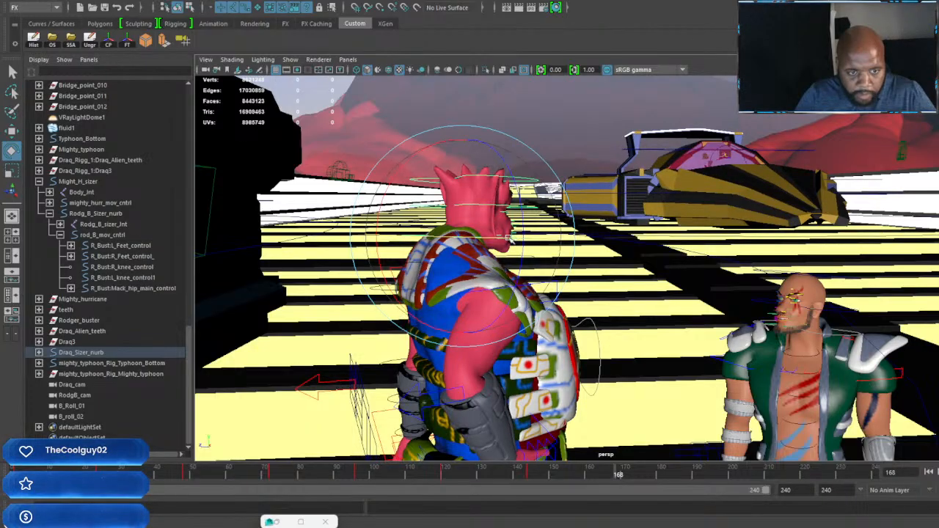
alt+drag(517, 236, 611, 346)
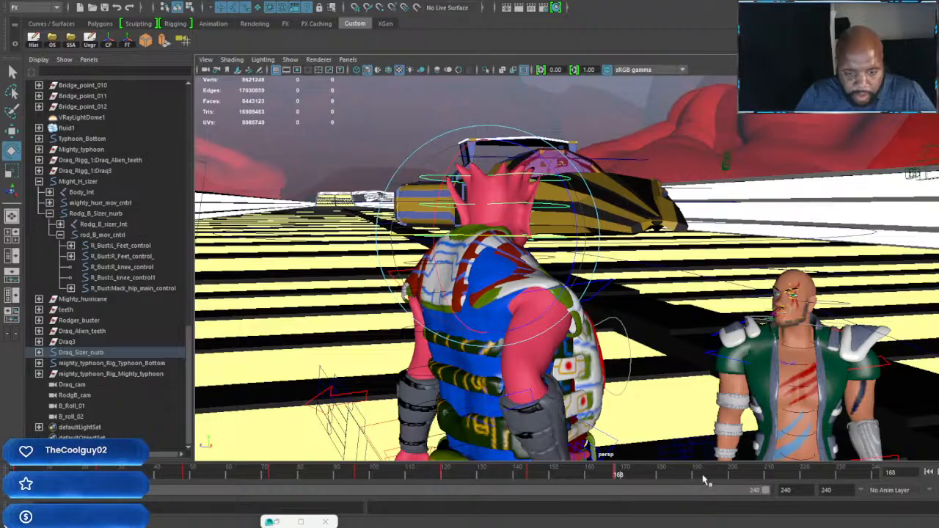
drag(702, 477, 704, 480)
alt+drag(572, 356, 683, 348)
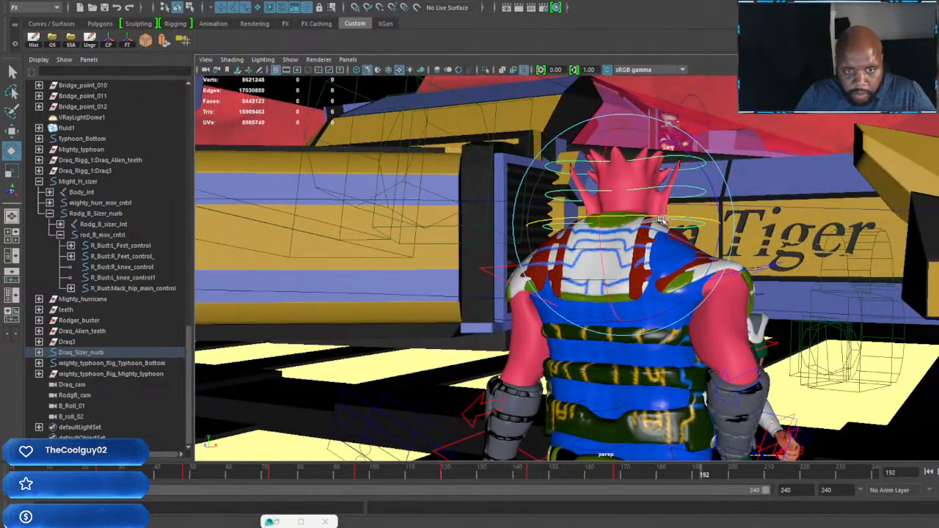
alt+drag(685, 217, 680, 176)
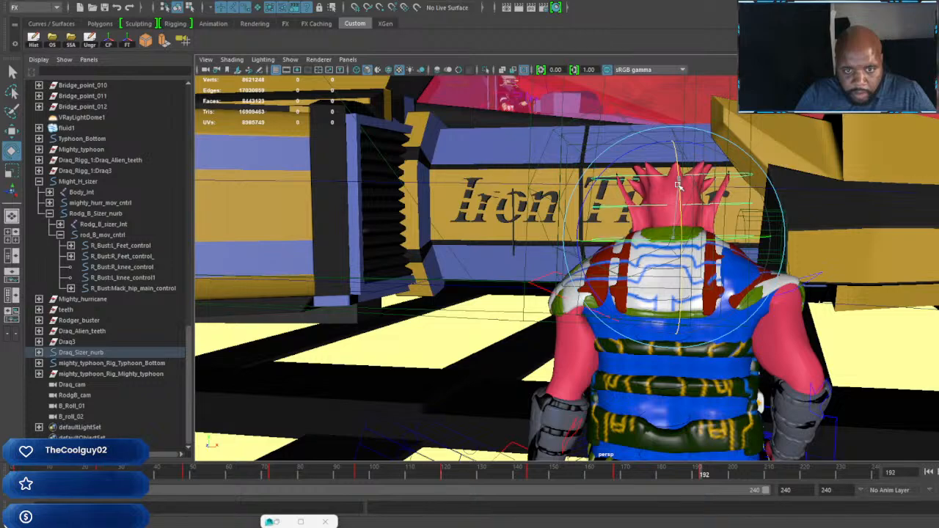
click(677, 193)
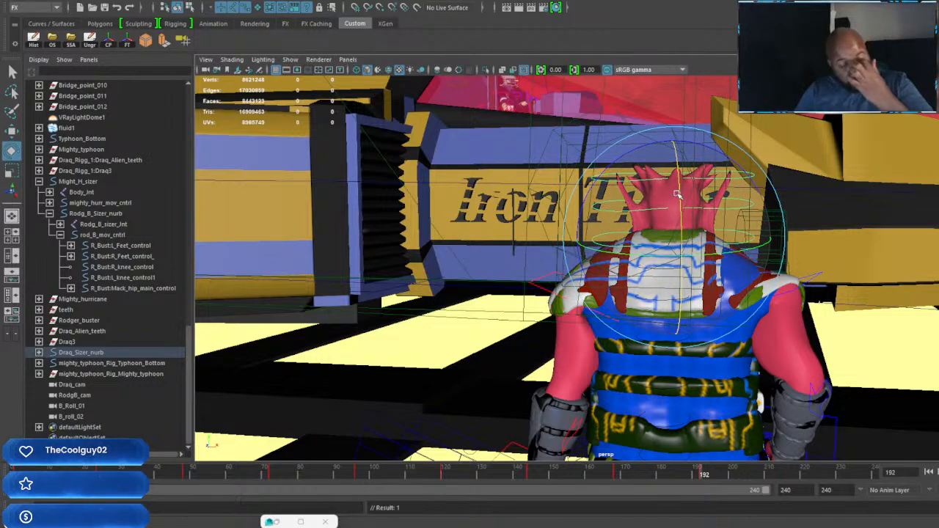
Step: Select the red-skinned character's hand control at frame 192, raise the hand in front of the torso toward the green-clad character, and rotate it
alt+drag(675, 192, 607, 320)
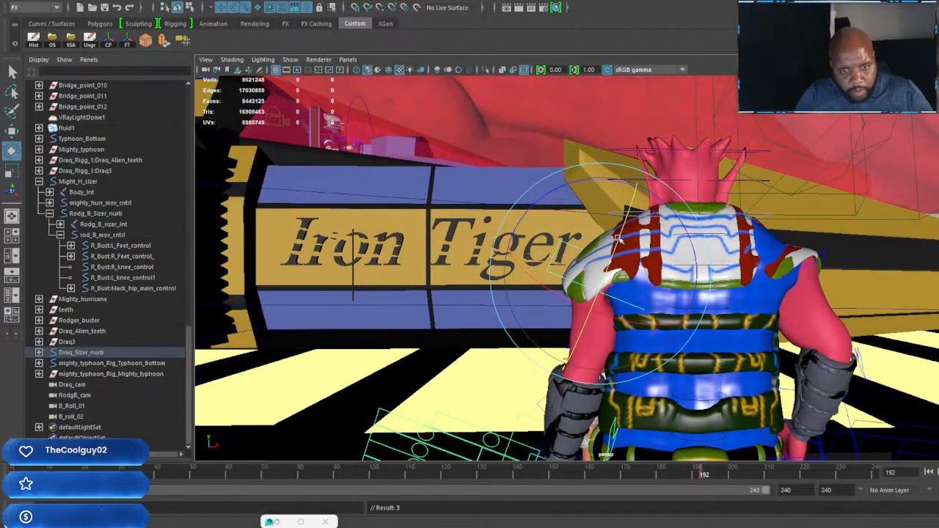
drag(624, 182, 651, 318)
key(s)
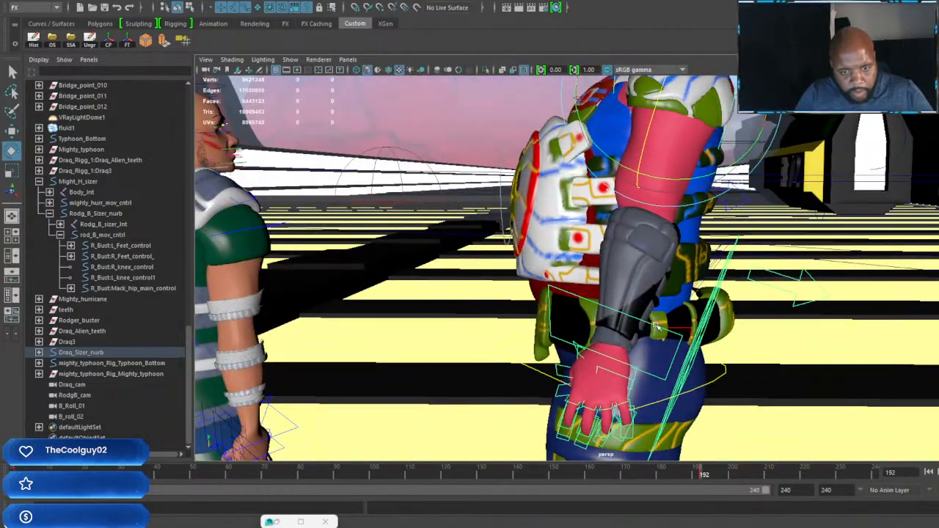
key(w)
alt+drag(658, 329, 516, 203)
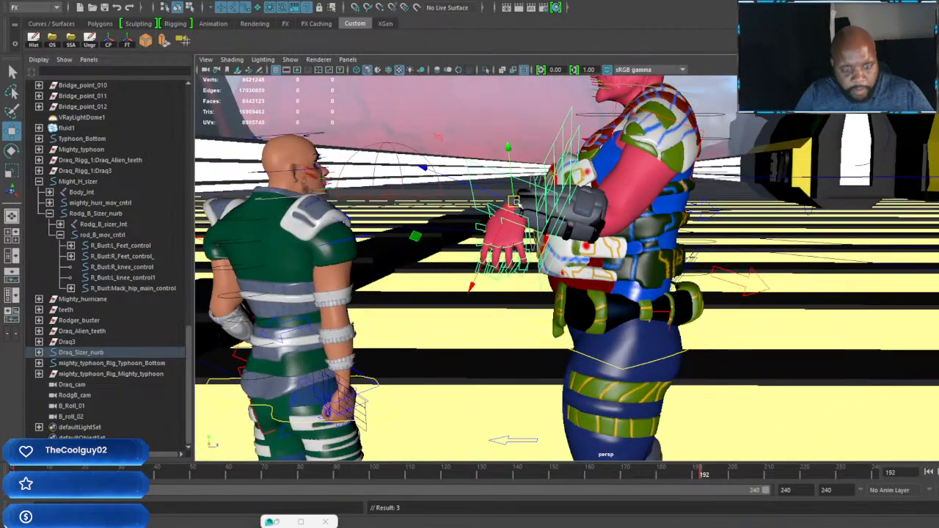
key(e)
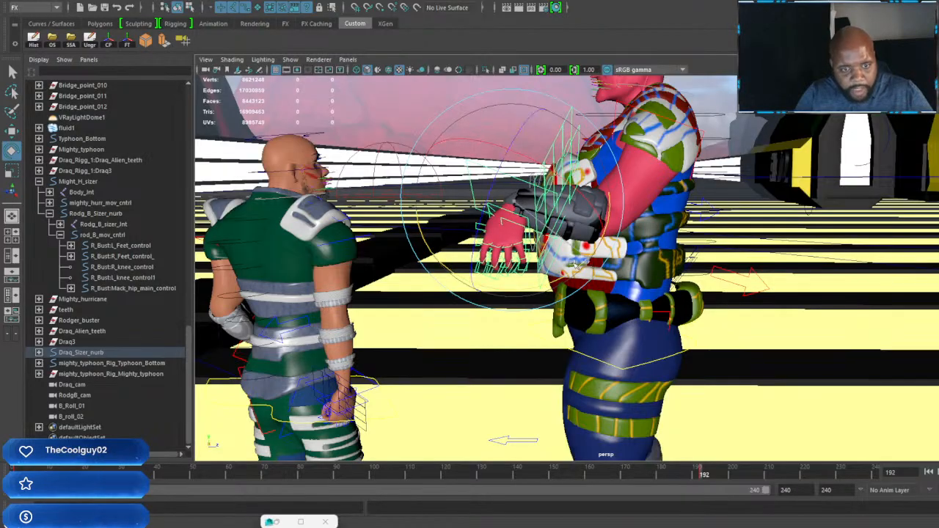
drag(469, 227, 668, 269)
key(w)
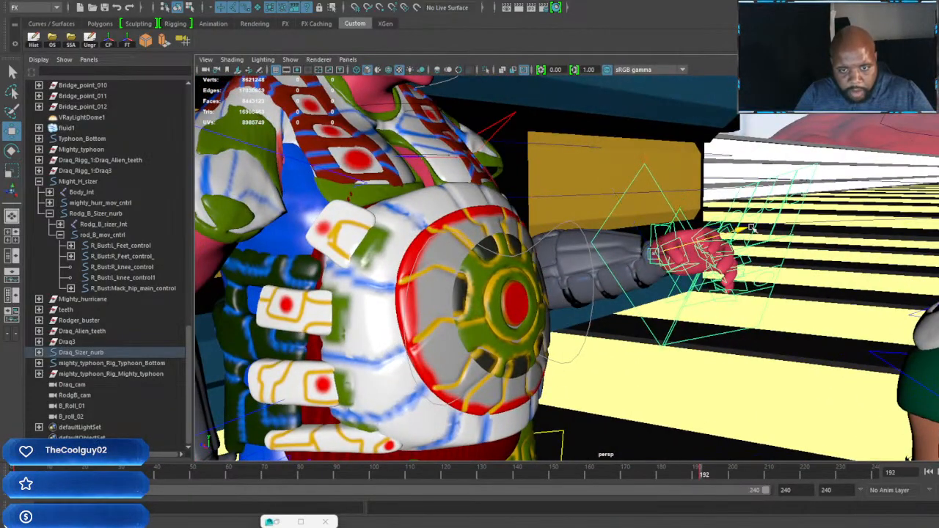
Step: Curl the raised hand's fingers with its finger controls into a pointing gesture with the index finger extended, keyed at frame 192
drag(752, 229, 789, 218)
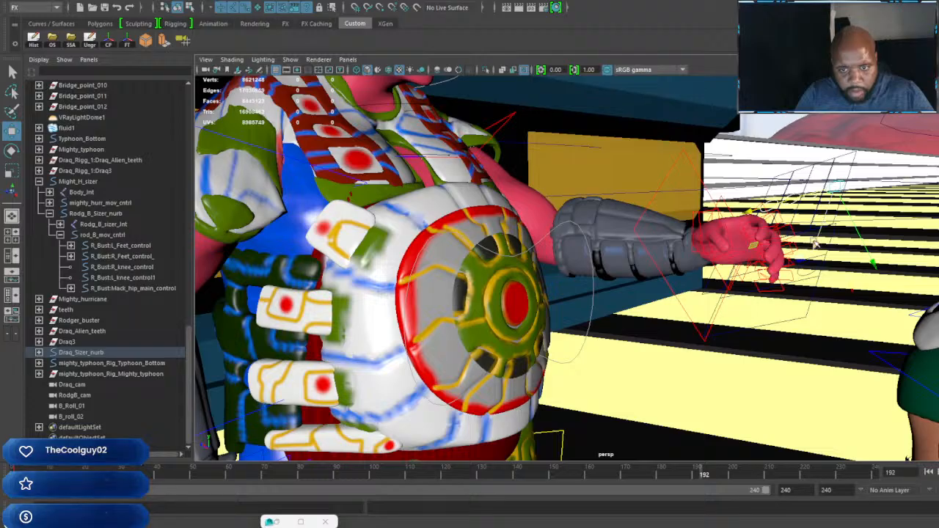
drag(814, 246, 752, 235)
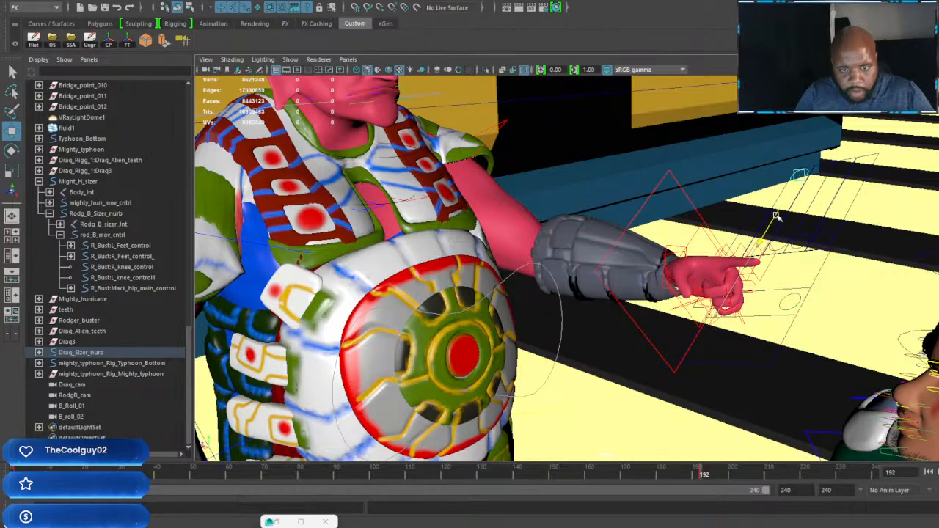
alt+drag(757, 277, 712, 306)
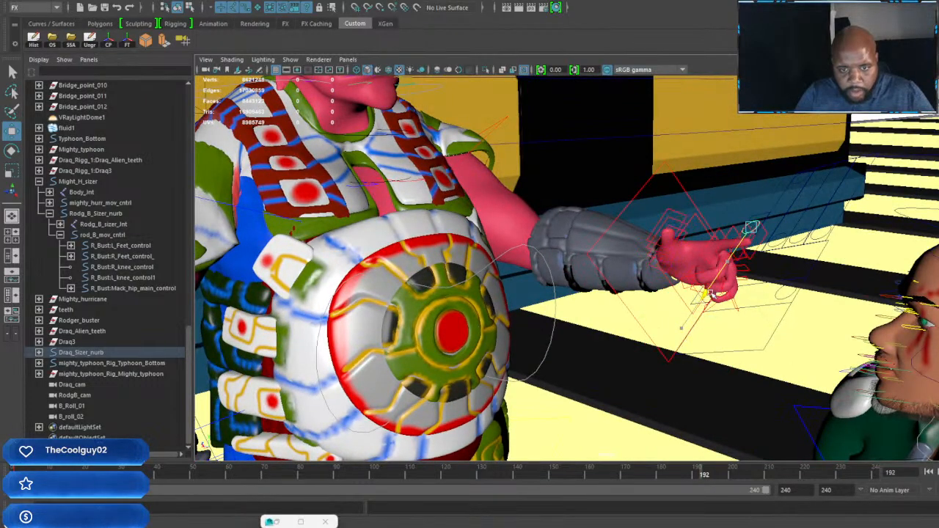
scroll(710, 294, down, 5)
alt+drag(710, 293, 786, 287)
alt+middle_drag(785, 287, 628, 352)
scroll(628, 352, up, 3)
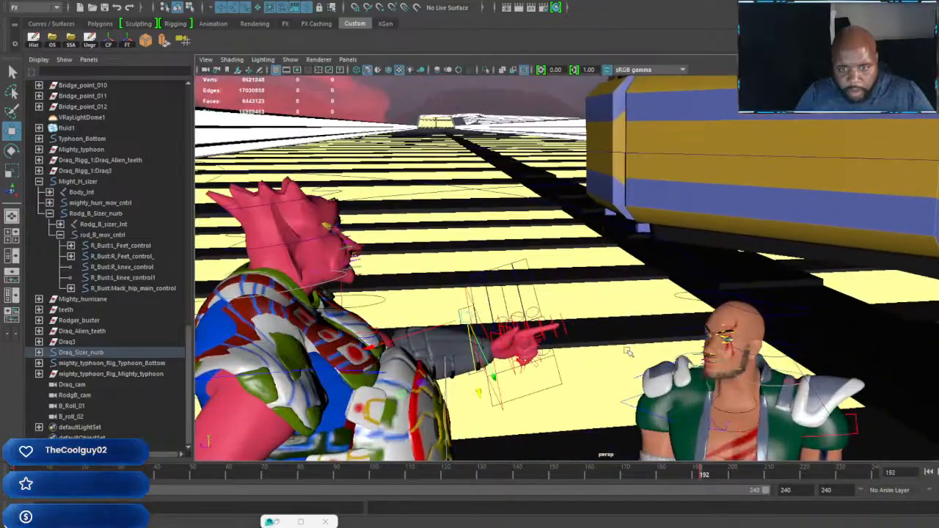
alt+drag(628, 352, 712, 340)
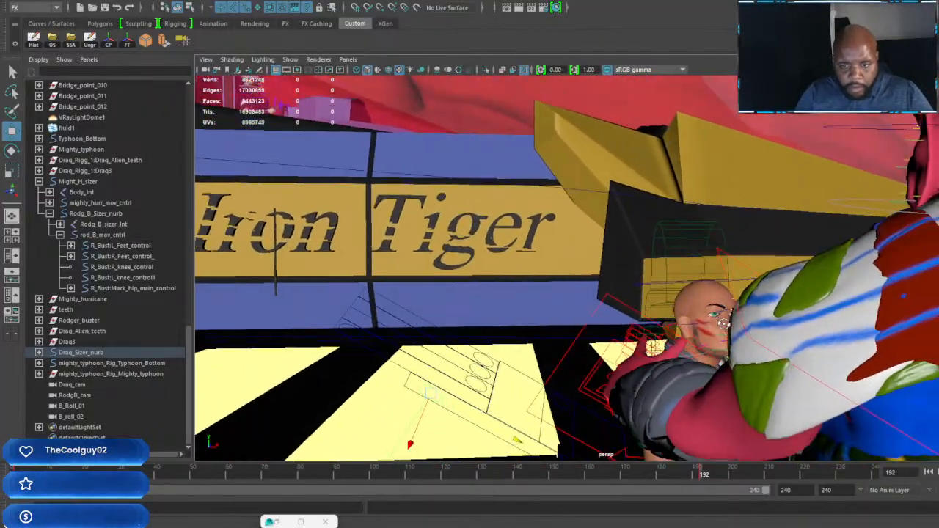
Step: Select the pointing arm's shoulder control at frame 192 and rotate it to refine how the arm extends from the torso
alt+drag(691, 261, 729, 293)
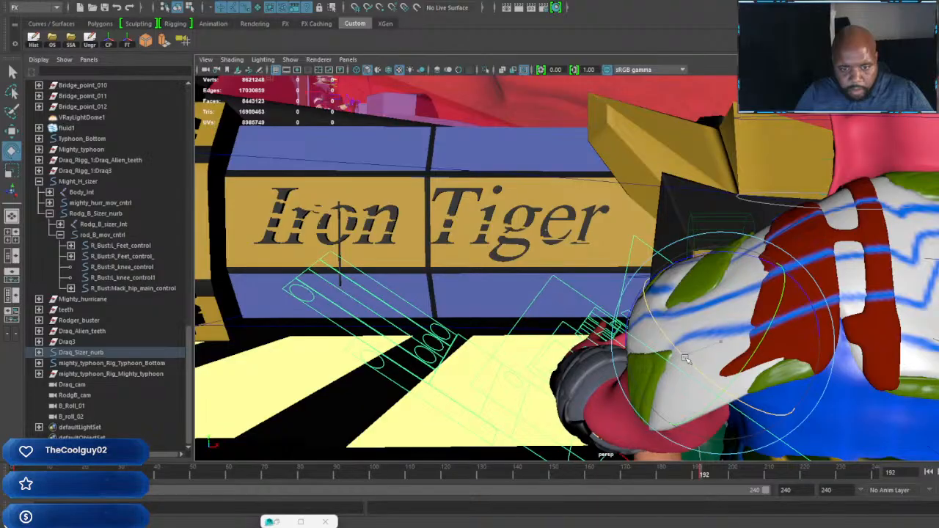
drag(726, 320, 610, 332)
scroll(699, 300, down, 5)
scroll(664, 311, up, 3)
alt+middle_drag(611, 332, 751, 327)
scroll(751, 327, up, 3)
alt+drag(750, 327, 700, 311)
scroll(591, 272, up, 5)
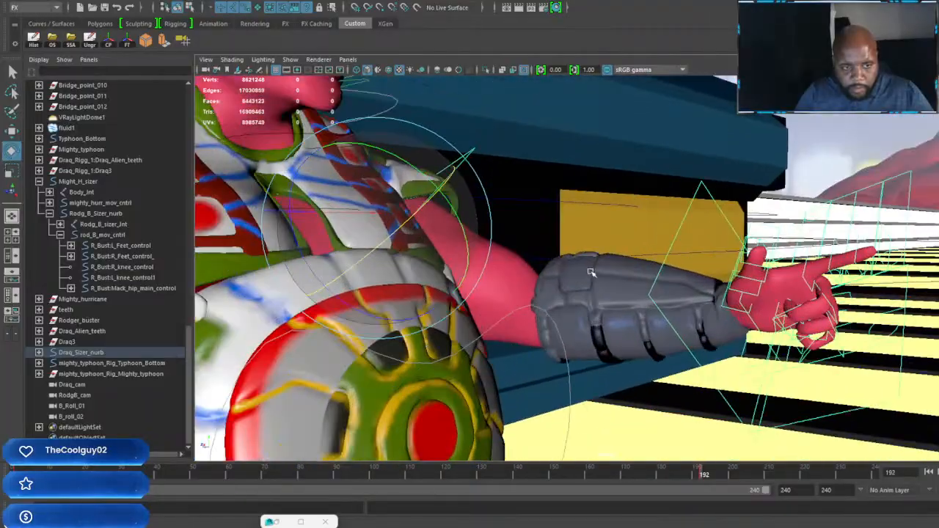
alt+middle_drag(535, 255, 719, 388)
scroll(718, 388, up, 2)
alt+drag(718, 388, 546, 292)
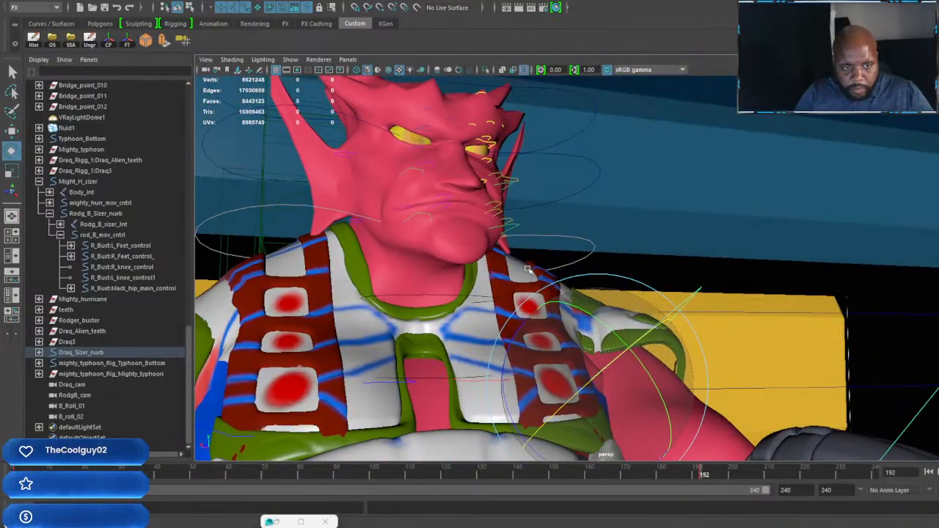
alt+middle_drag(546, 292, 616, 268)
scroll(608, 293, down, 4)
alt+drag(608, 292, 591, 295)
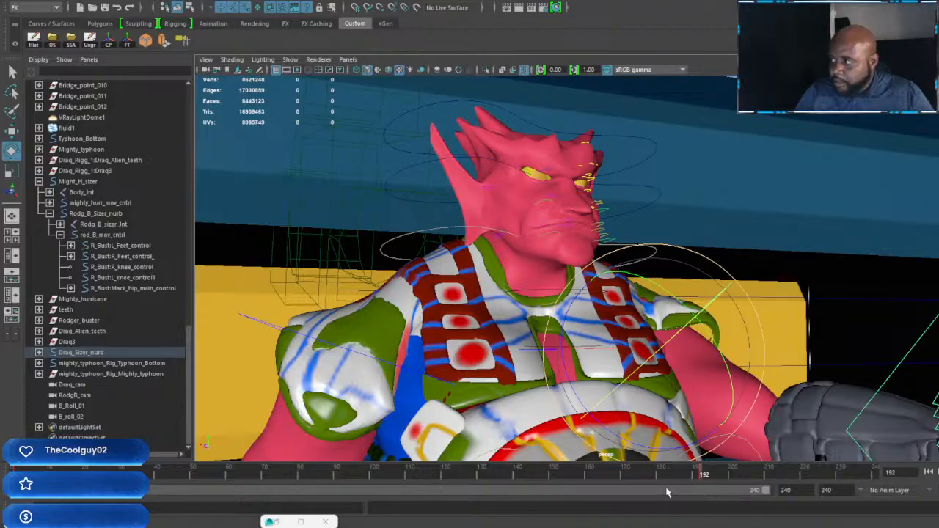
Step: Rotate the pointing arm's shoulder control at frame 168 to reposition the arm beside the torso and key it
click(614, 477)
drag(615, 477, 618, 476)
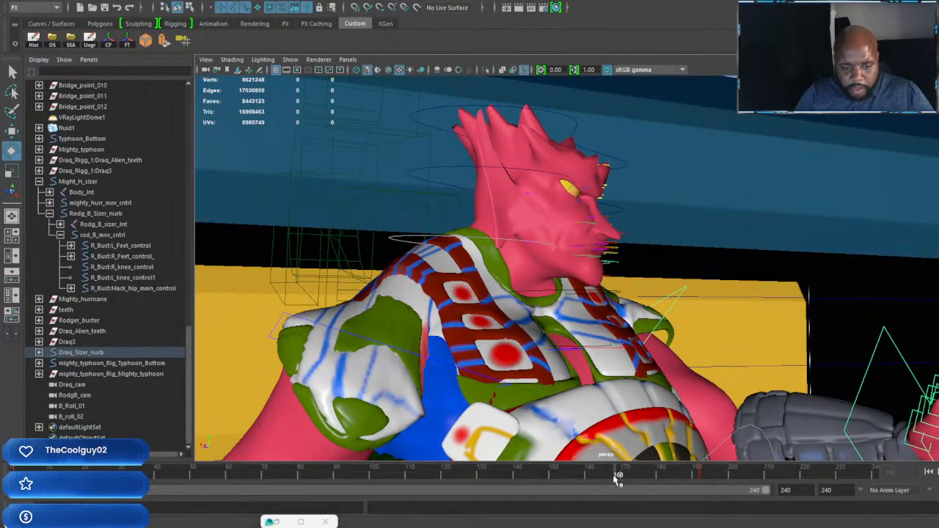
scroll(763, 348, down, 5)
alt+drag(770, 348, 511, 386)
scroll(675, 351, up, 3)
drag(586, 296, 600, 367)
key(s)
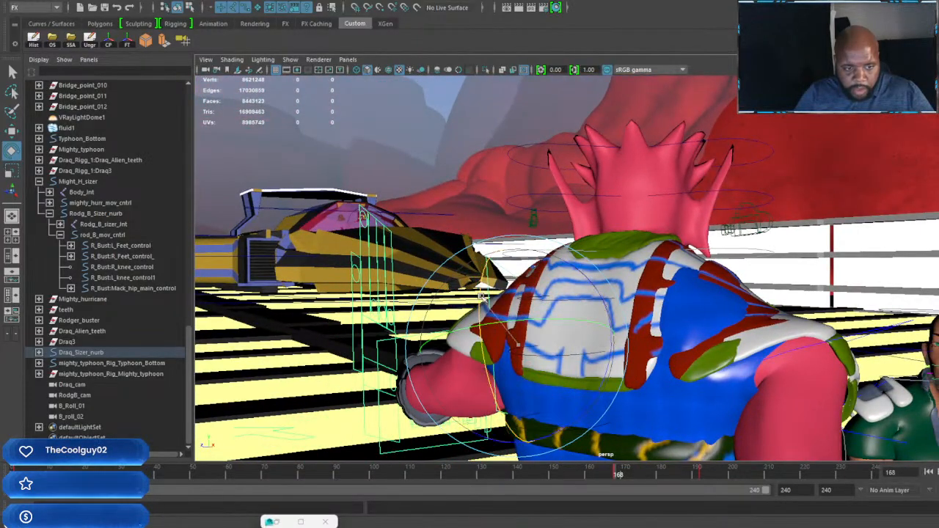
drag(482, 295, 480, 341)
key(s)
Step: Refine the shoulder control's rotation at frame 168 until the arm is raised and extends forward of the chest
alt+drag(540, 310, 546, 367)
key(w)
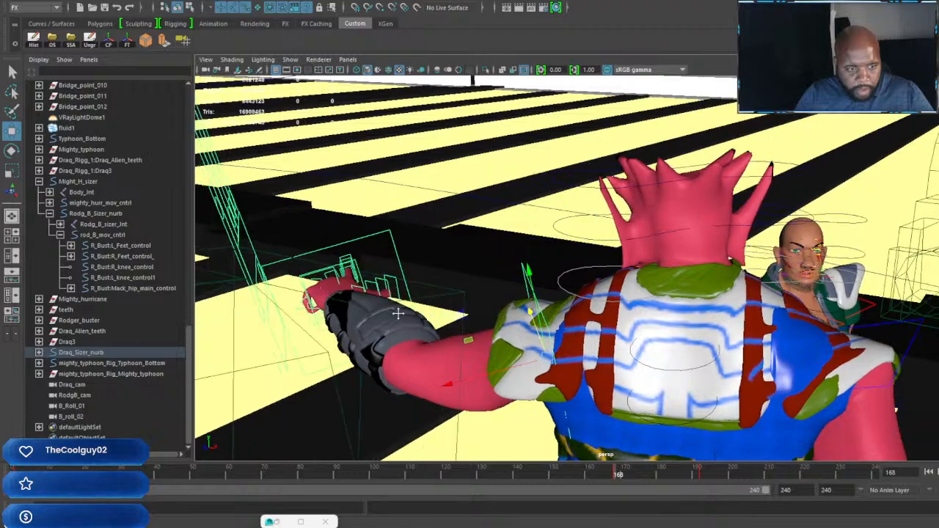
alt+middle_drag(398, 313, 549, 328)
alt+drag(549, 328, 612, 292)
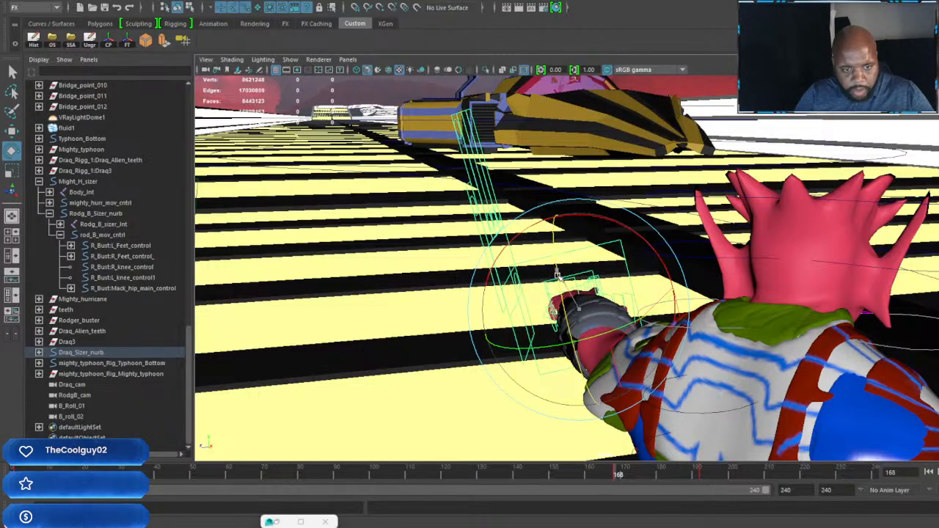
alt+drag(580, 314, 557, 343)
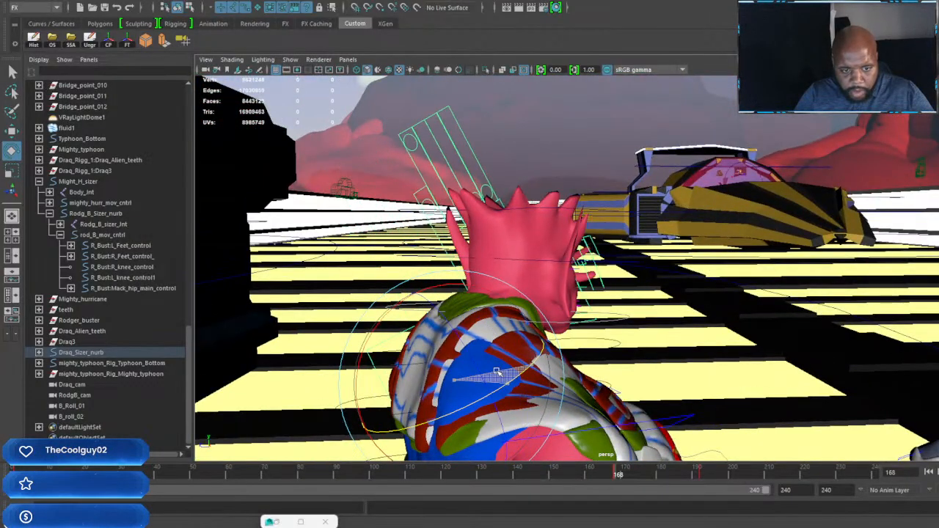
alt+drag(497, 373, 585, 325)
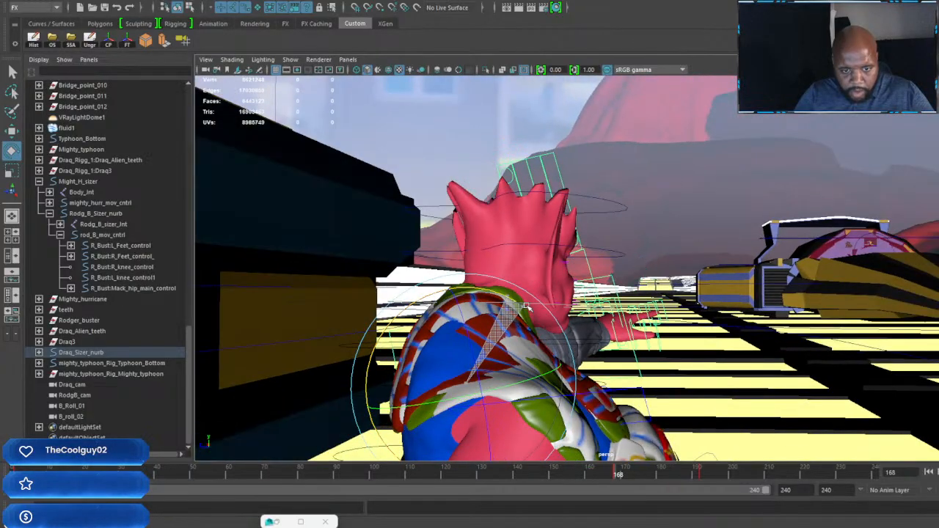
alt+drag(559, 310, 638, 346)
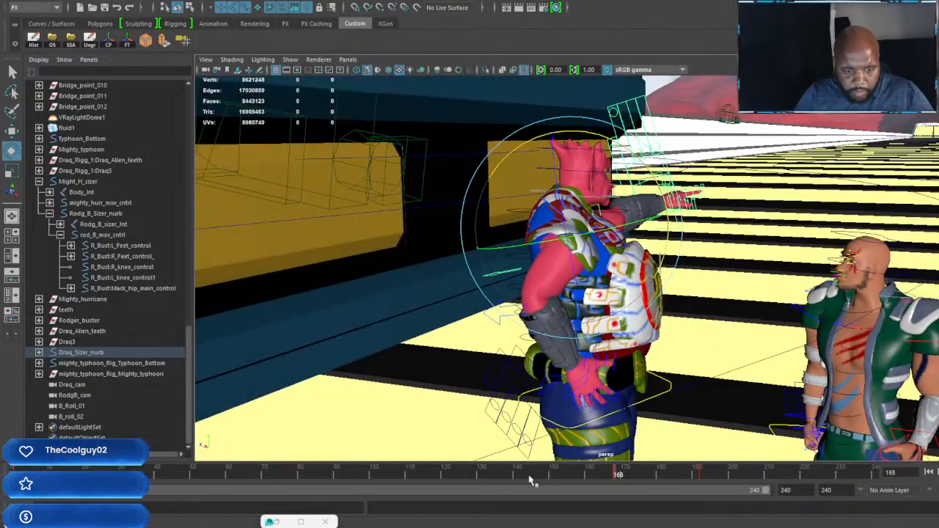
Step: Rotate the shoulder control at frame 144 to set an in-between position for the rising arm
drag(532, 480, 529, 480)
alt+drag(709, 262, 608, 270)
scroll(728, 255, up, 3)
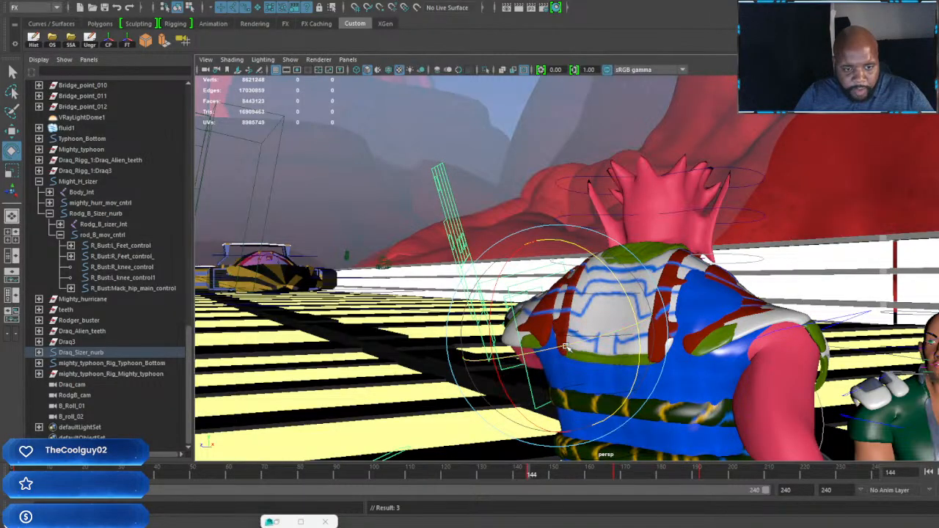
drag(566, 347, 581, 349)
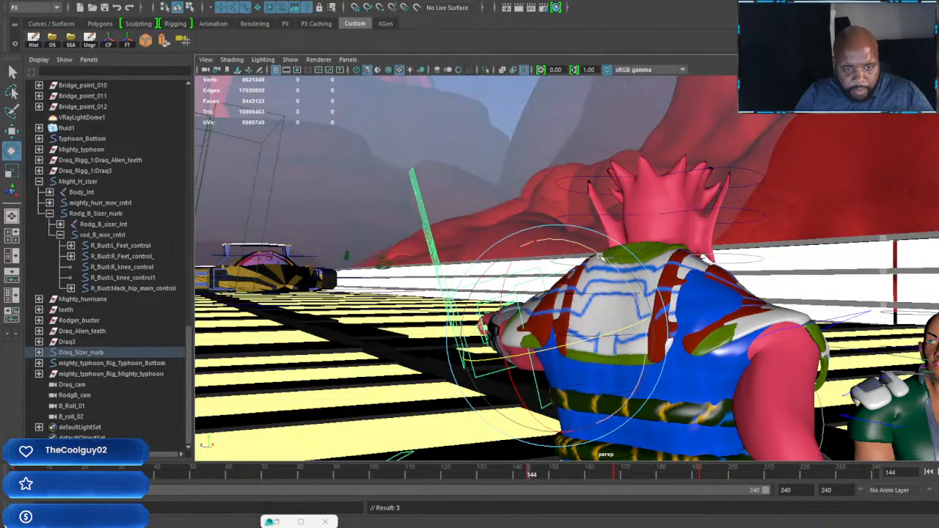
alt+drag(642, 304, 746, 291)
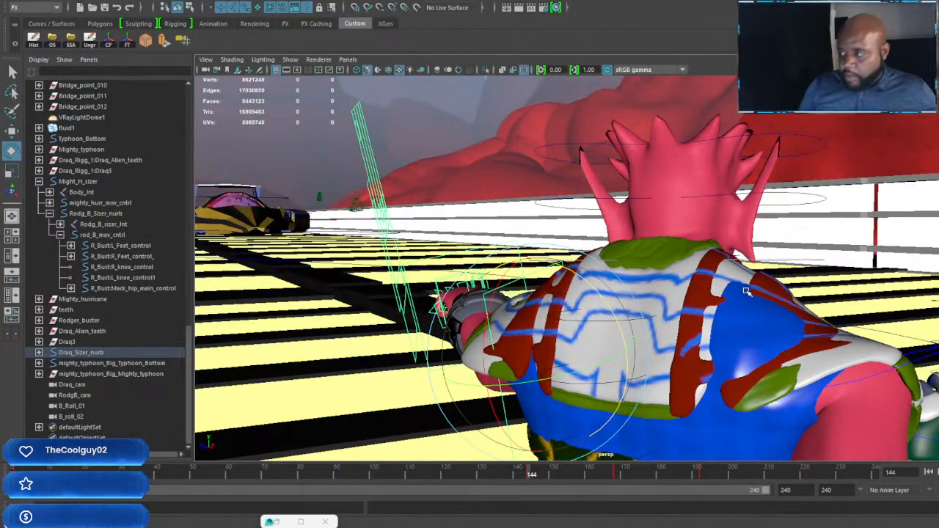
Step: Rotate the shoulder control at frame 120 so the arm hangs down beside the body
click(445, 476)
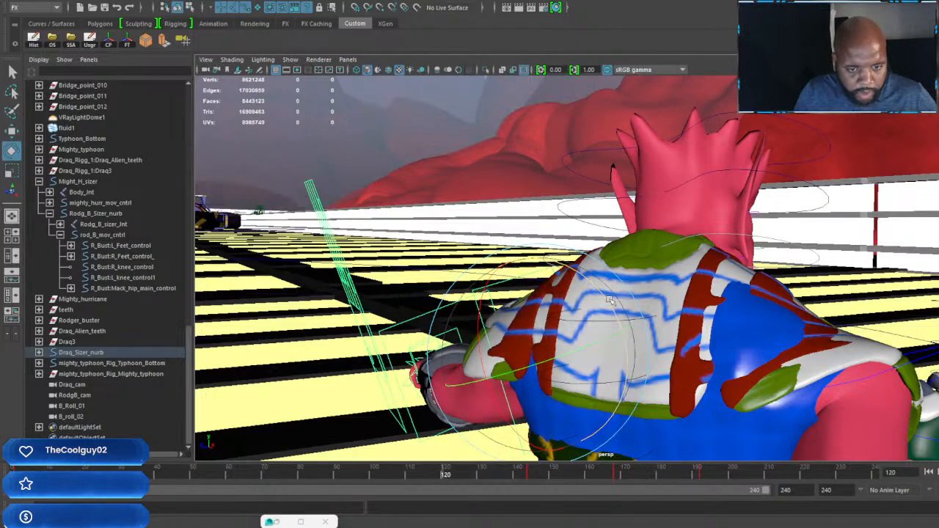
drag(608, 301, 564, 262)
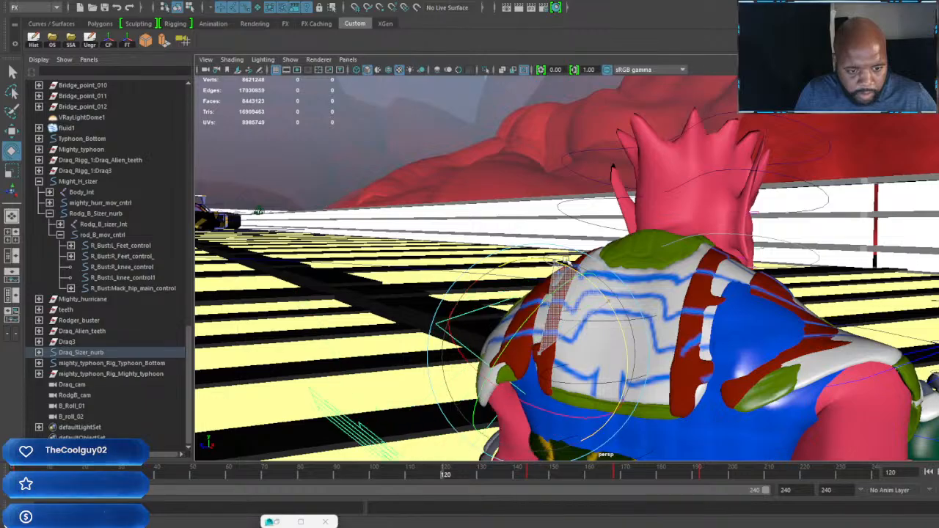
alt+drag(682, 312, 565, 372)
Step: Adjust the lowered hand's finger controls at frame 120 to relax the fingers out of the pointing pose, and key them
alt+drag(719, 376, 823, 284)
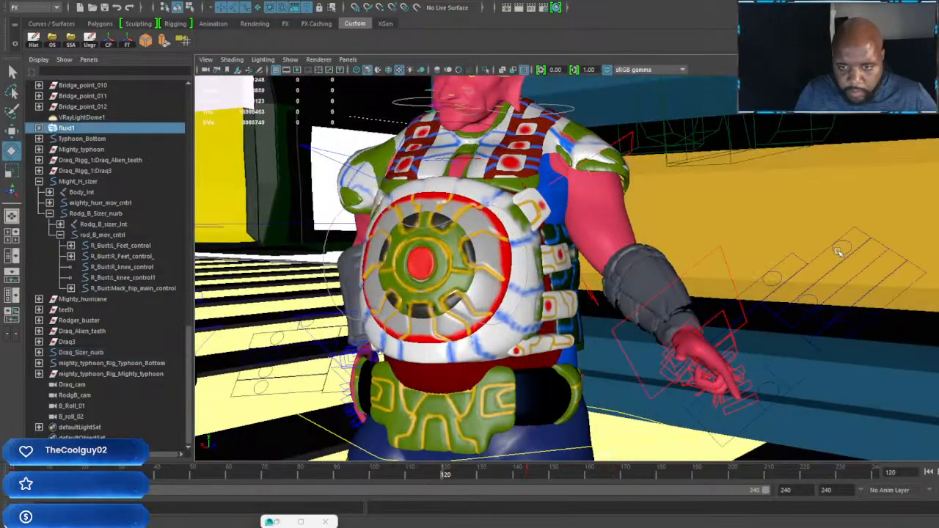
click(838, 252)
key(w)
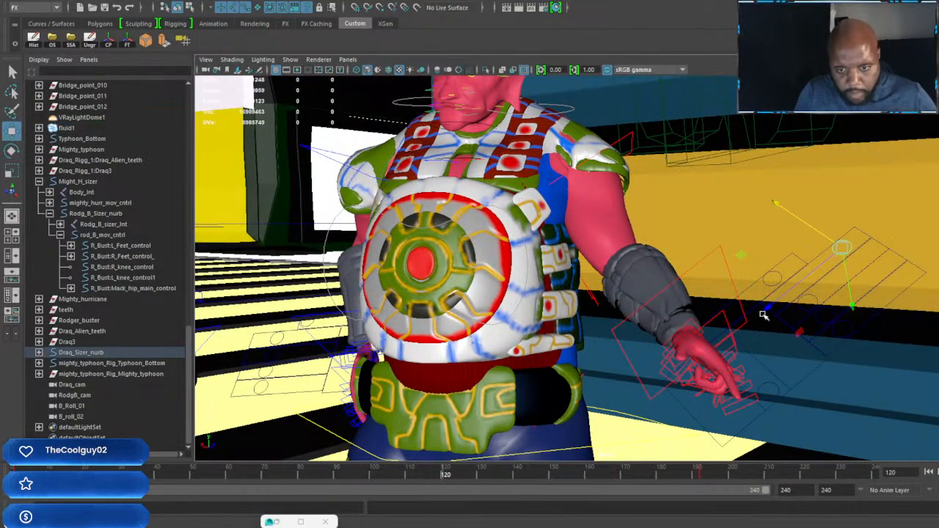
drag(717, 335, 736, 326)
key(s)
drag(817, 299, 842, 348)
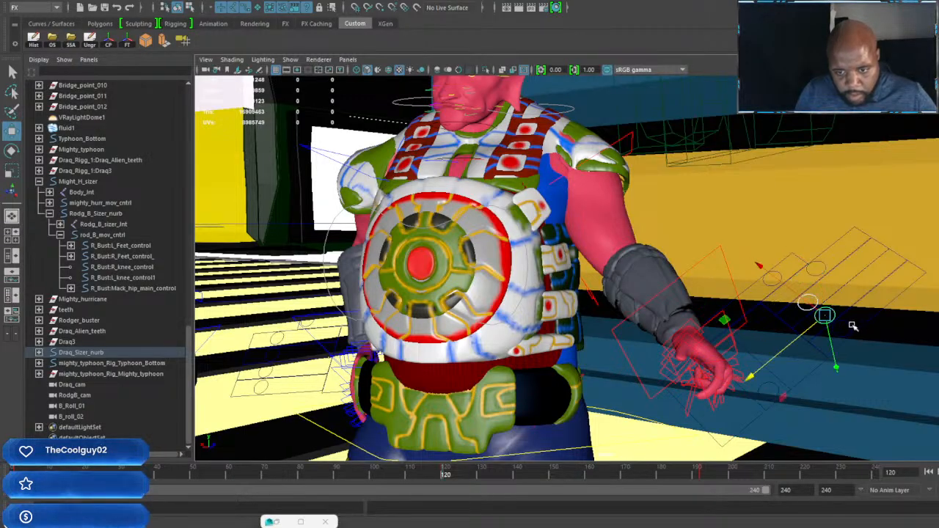
shift+click(853, 326)
drag(767, 392, 798, 369)
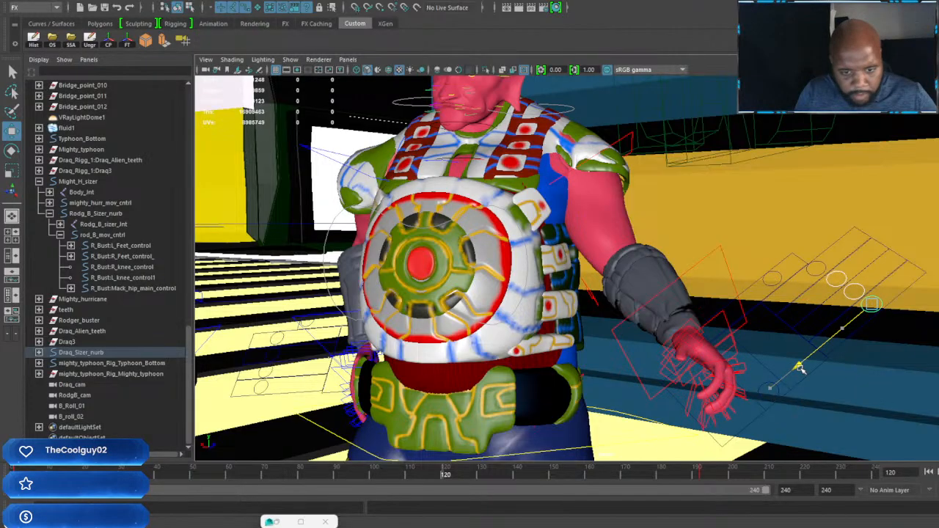
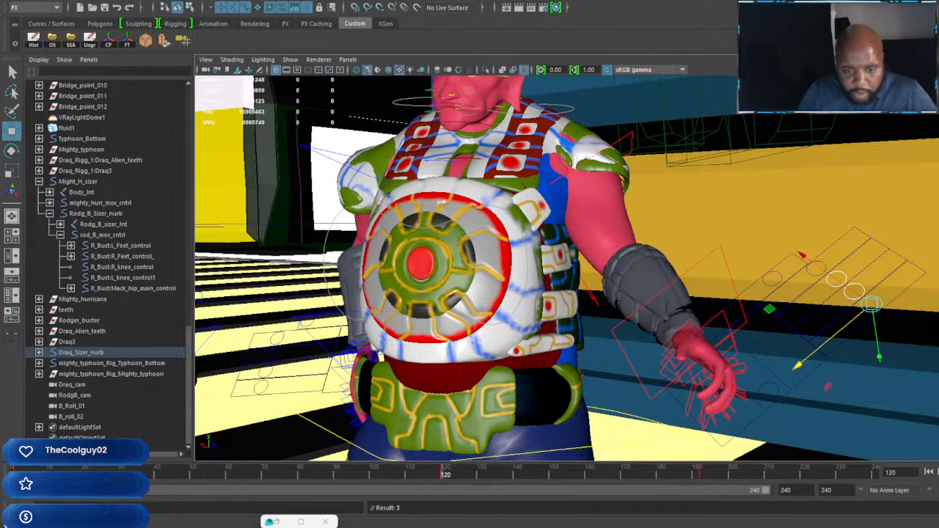
Step: Move the thumb control of the lowered hand at frame 120 to fold the thumb inward, and key it
alt+drag(709, 335, 713, 305)
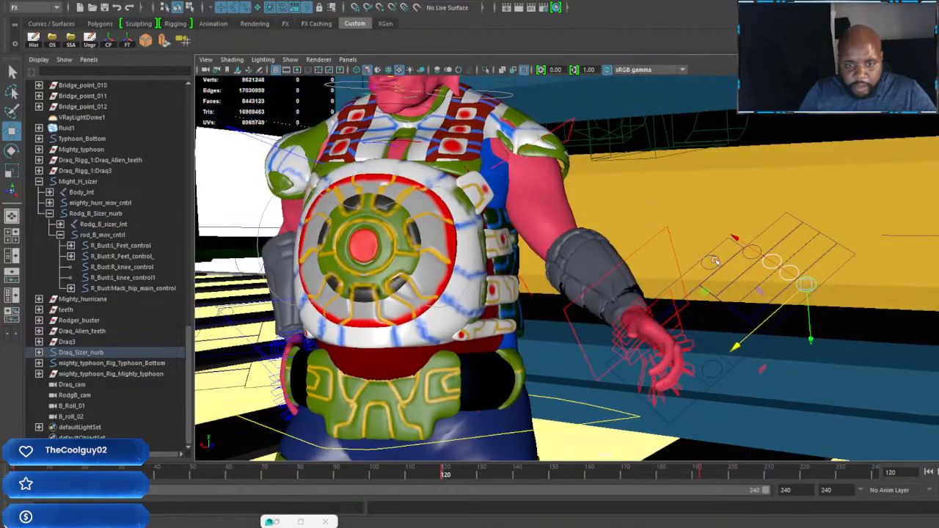
alt+drag(719, 256, 702, 302)
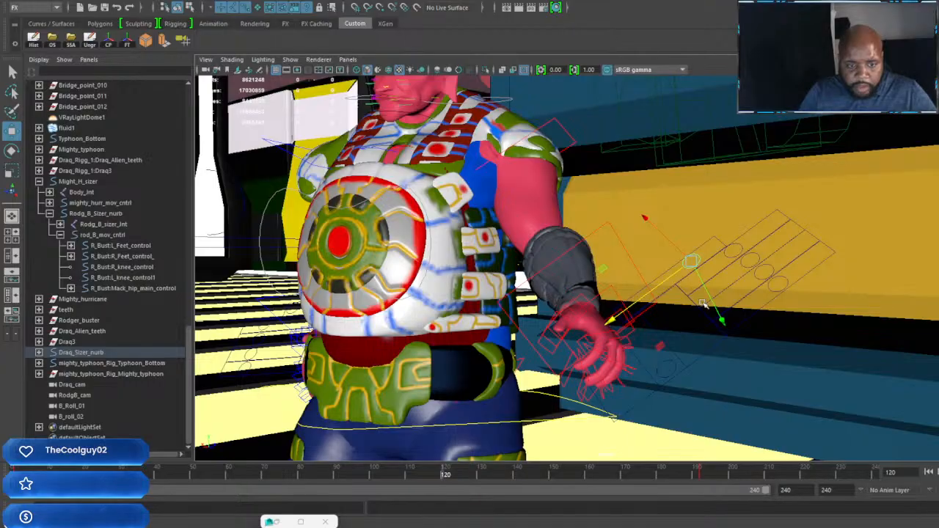
drag(612, 319, 581, 335)
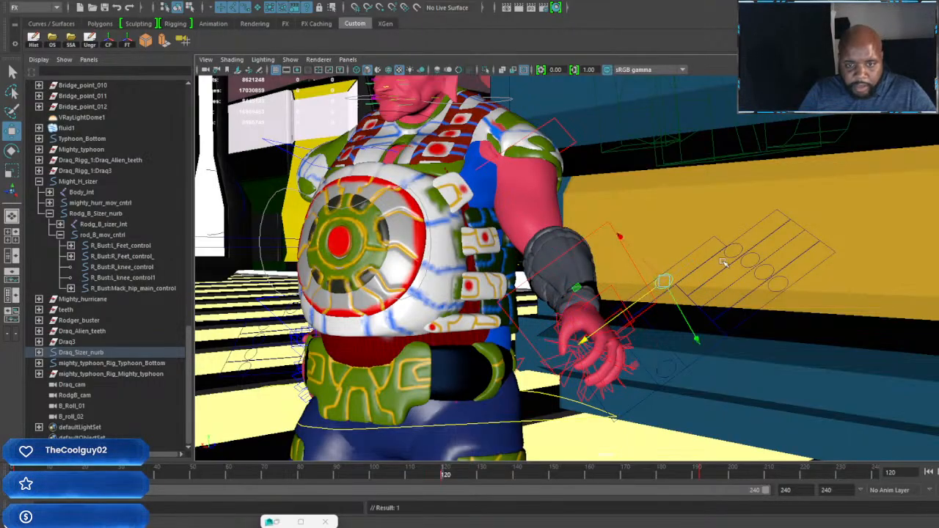
Step: Move all four finger controls together at frame 120 to curl the lowered hand's fingers slightly more, and key them
click(725, 258)
click(760, 259)
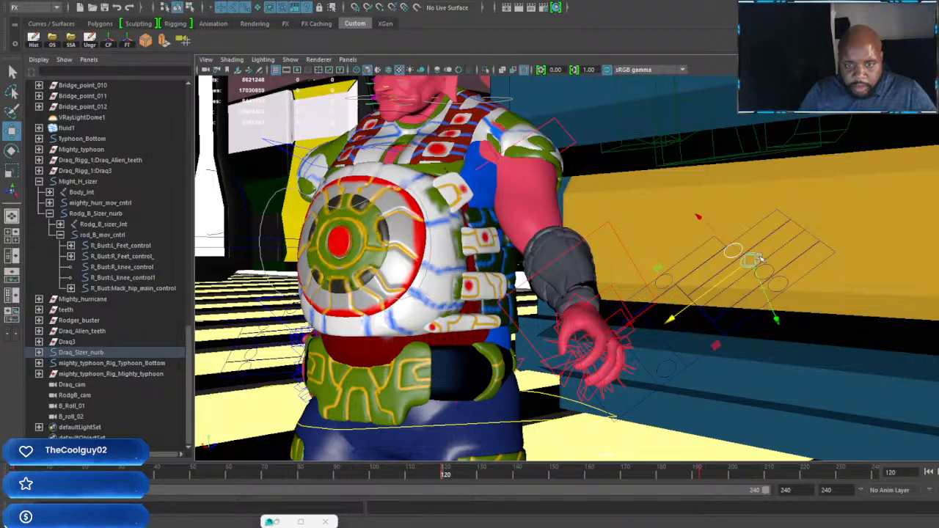
click(773, 273)
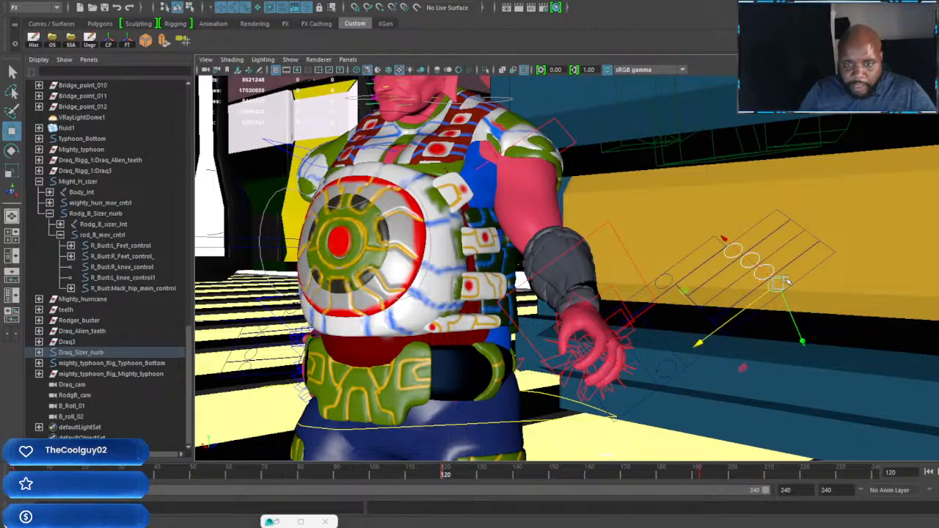
scroll(786, 280, down, 3)
scroll(730, 317, up, 3)
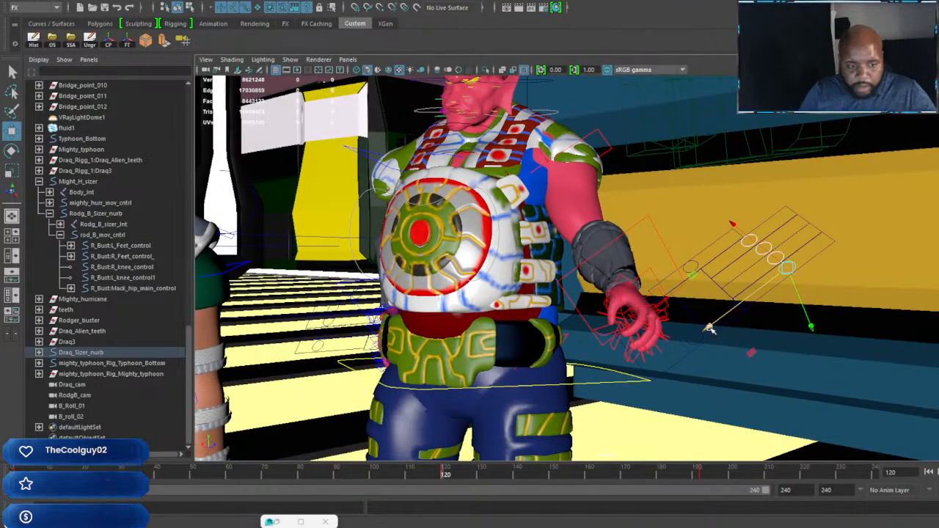
drag(708, 328, 700, 330)
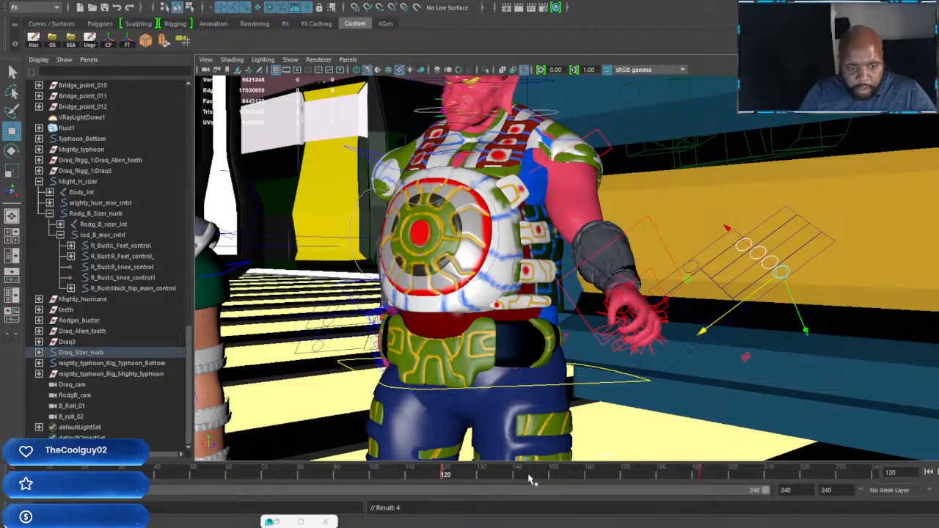
Step: At frame 144, adjust the curl of all four fingers and key them, and reposition and key the index finger control separately
drag(532, 478, 532, 477)
alt+middle_drag(708, 239, 657, 337)
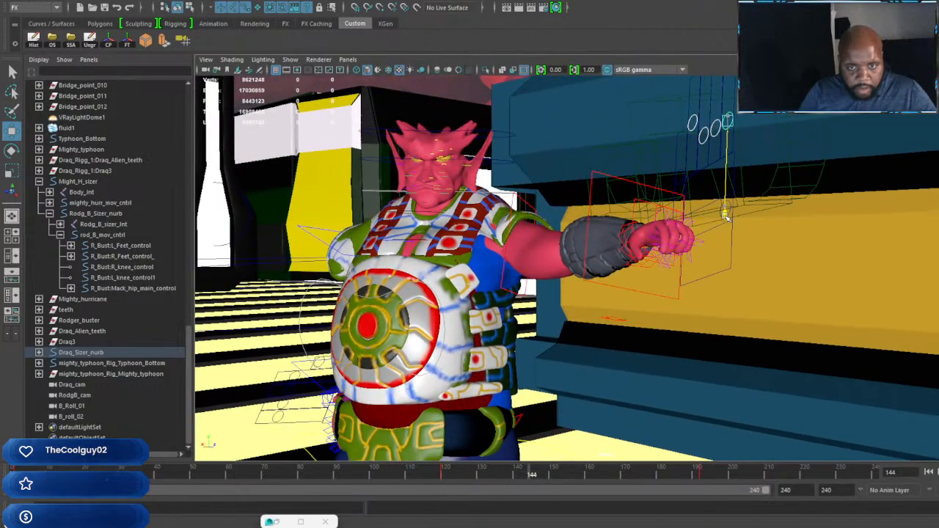
drag(724, 212, 725, 229)
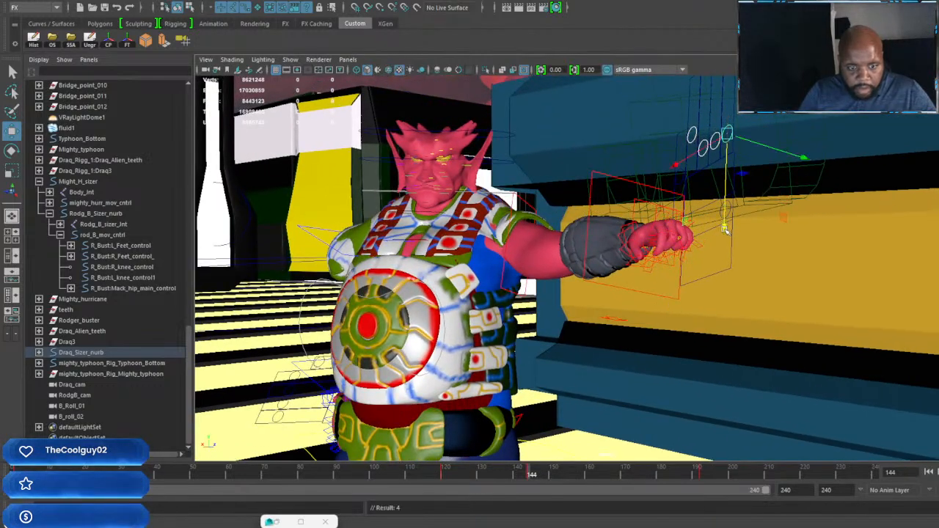
click(693, 135)
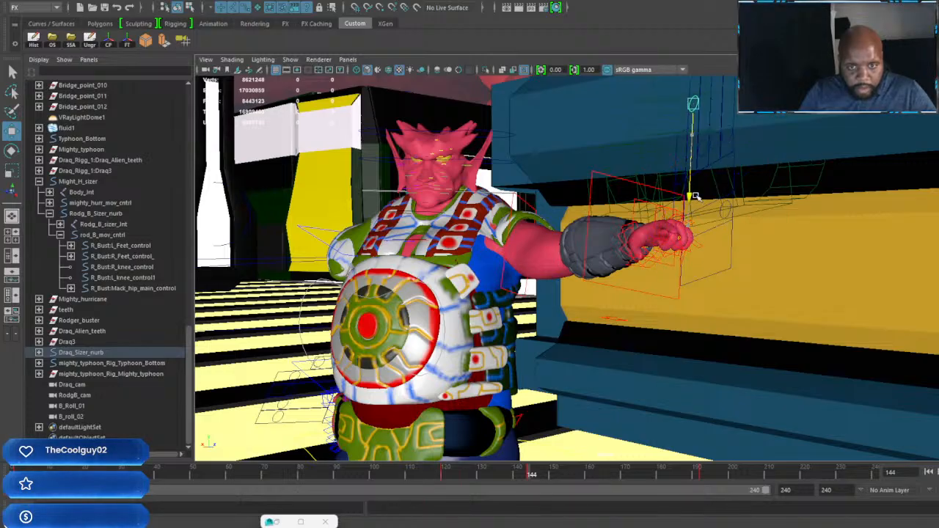
Step: Adjust the thumb control at frame 168 to refine the raised pointing hand, and key it
drag(555, 481, 615, 488)
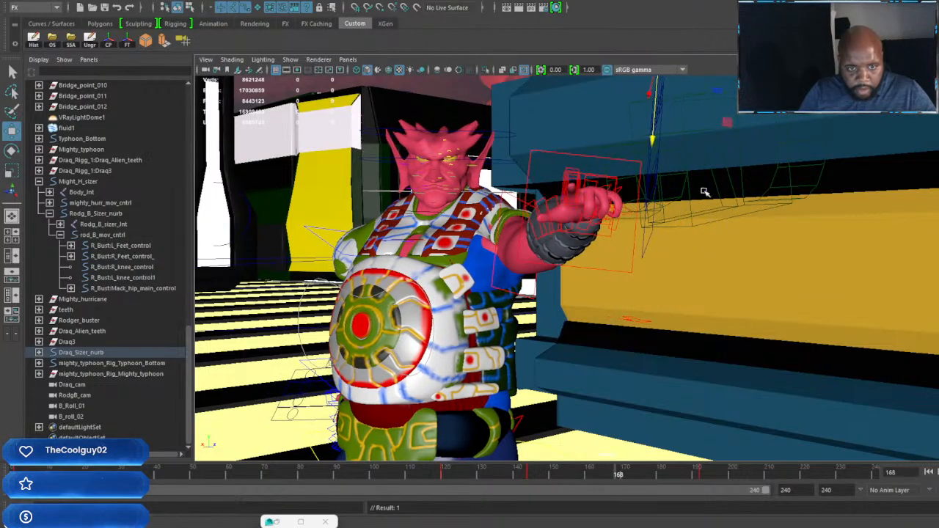
alt+drag(704, 191, 770, 128)
alt+middle_drag(769, 128, 751, 180)
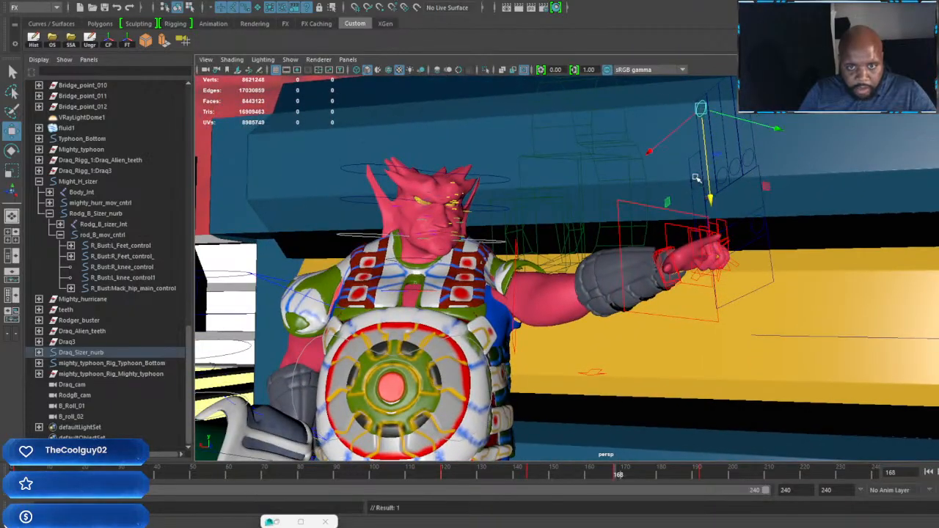
drag(696, 175, 699, 237)
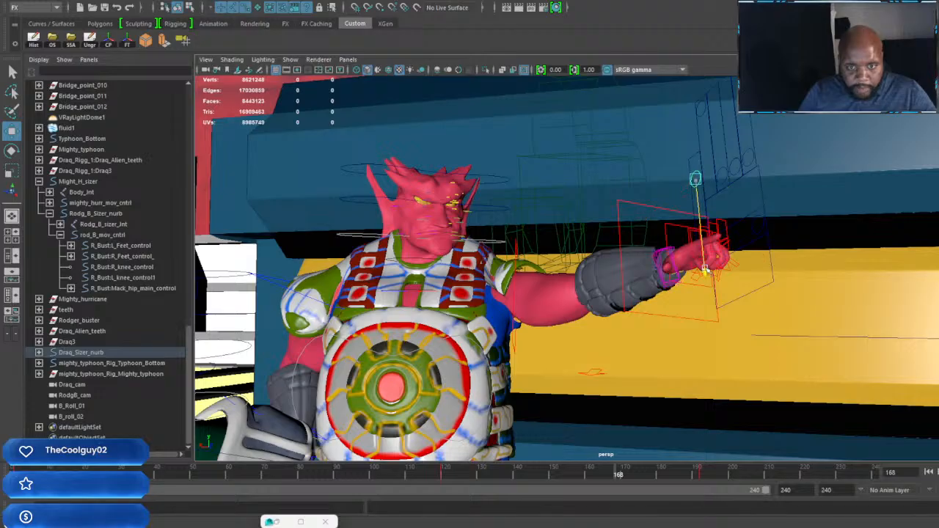
drag(706, 268, 706, 269)
key(s)
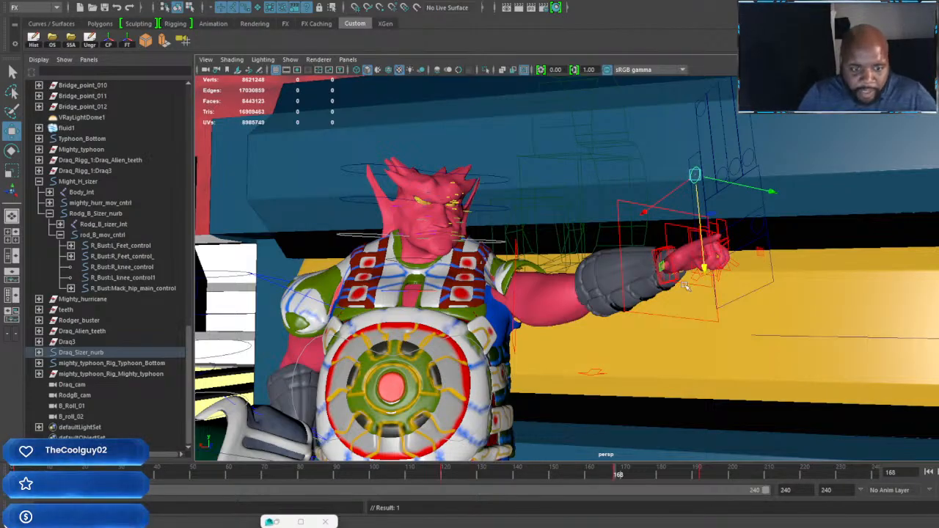
Step: Loosen the three fingers beside the index at frame 144 and key them, and set and key the same fingers at frame 168
mouse_move(690, 353)
alt+mouse_down()
mouse_move(704, 357)
mouse_move(682, 363)
alt+mouse_up()
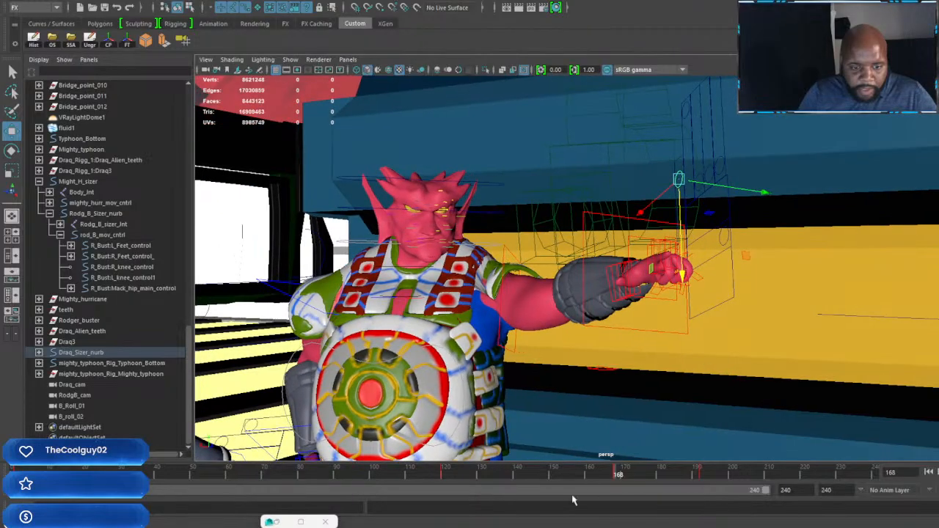
click(536, 479)
drag(536, 478, 531, 480)
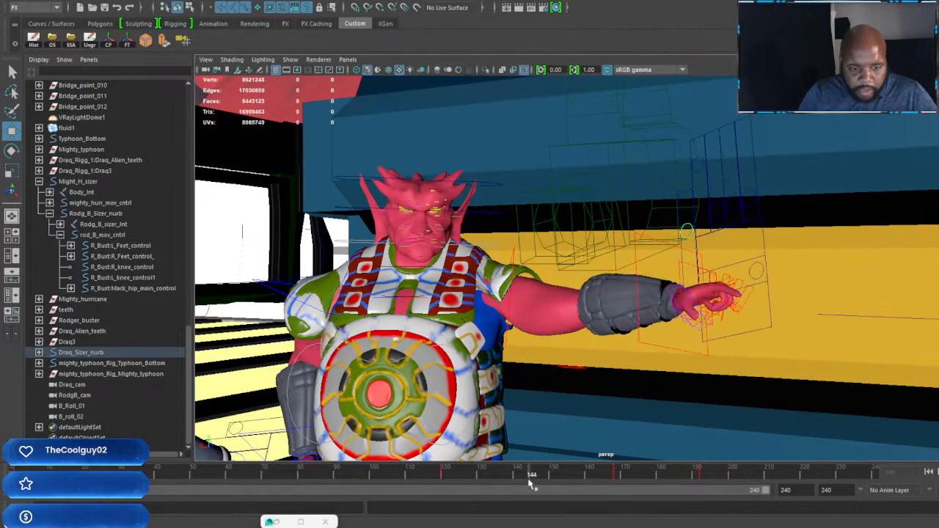
click(716, 204)
shift+click(734, 199)
shift+click(751, 194)
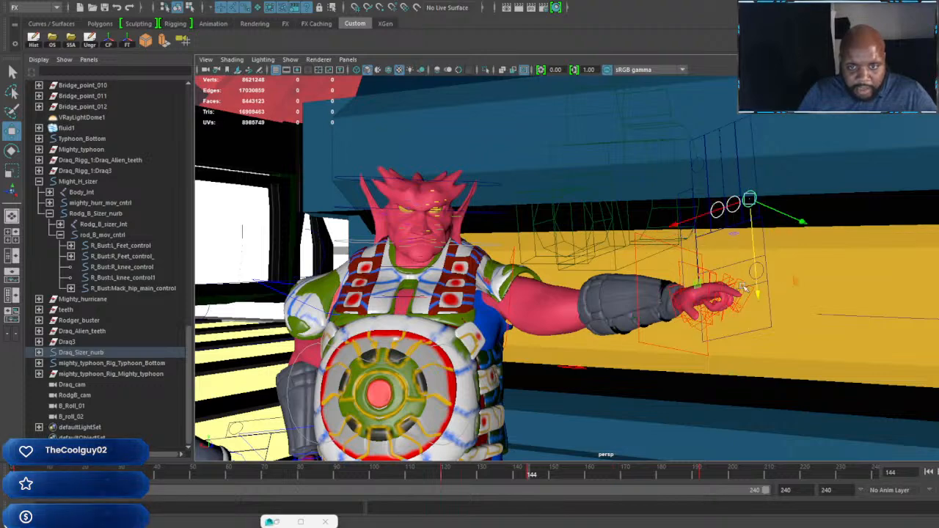
drag(745, 288, 755, 271)
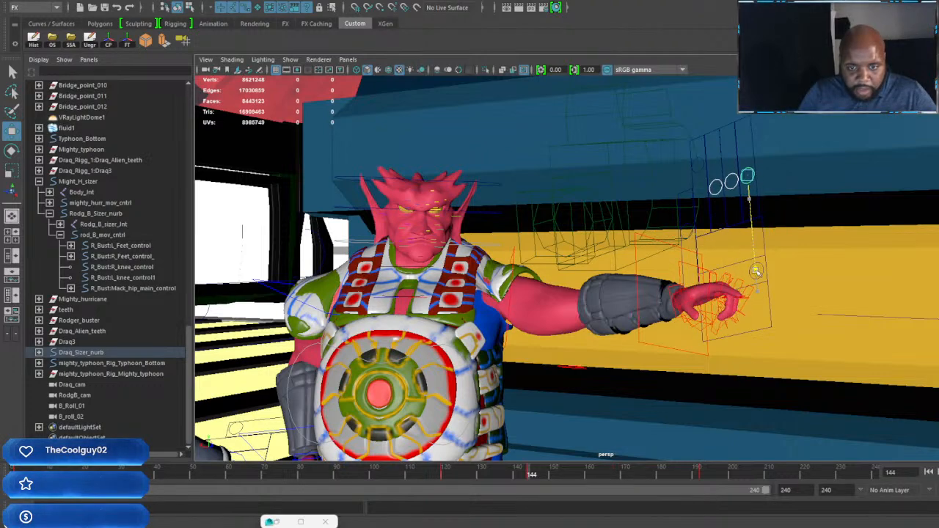
drag(534, 478, 608, 492)
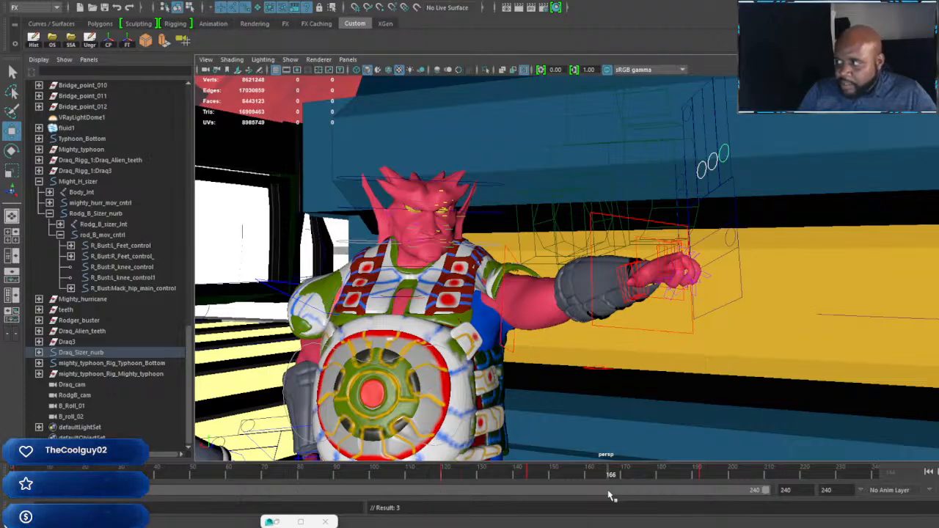
drag(608, 496, 616, 495)
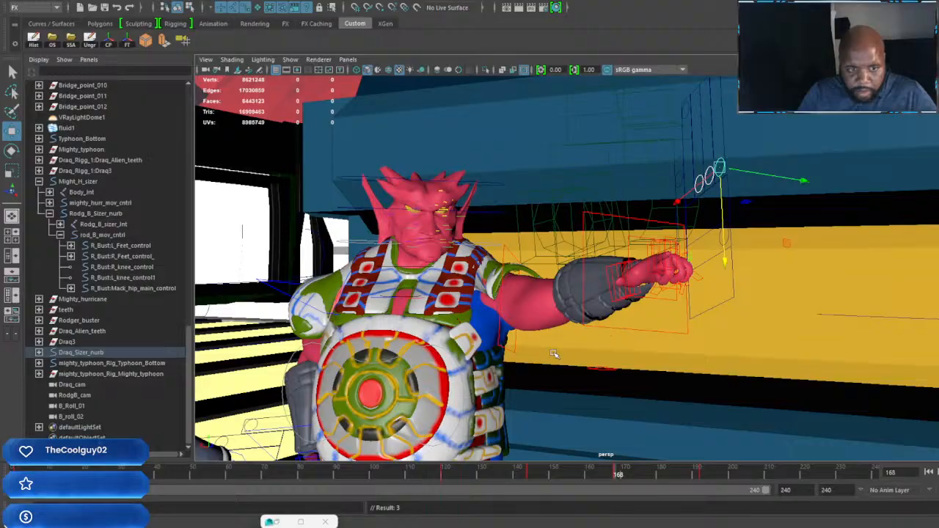
Step: Examine the raised-arm pose at frame 168 from around both characters and select the red-skinned character's head controls
alt+drag(554, 354, 614, 301)
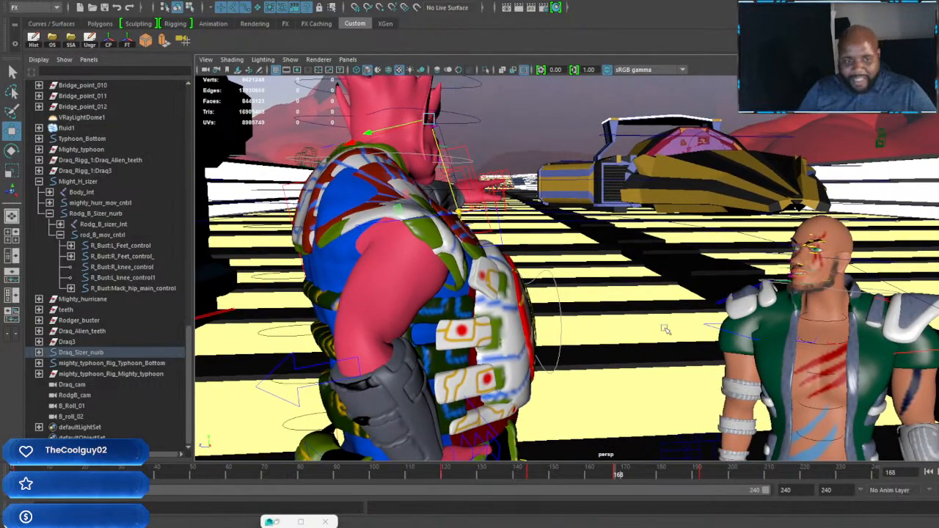
alt+drag(665, 329, 576, 275)
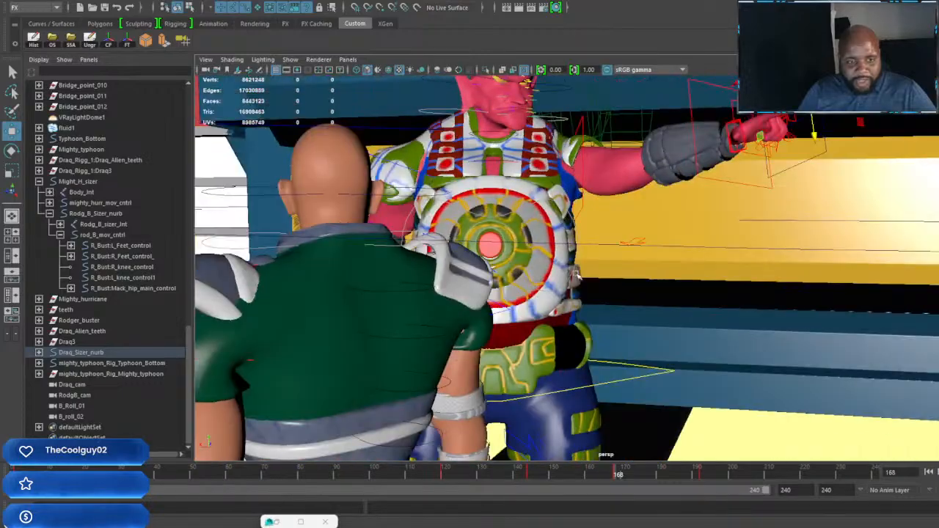
alt+middle_drag(575, 275, 608, 381)
alt+right_drag(608, 382, 631, 293)
alt+middle_drag(630, 293, 692, 353)
alt+drag(692, 353, 600, 257)
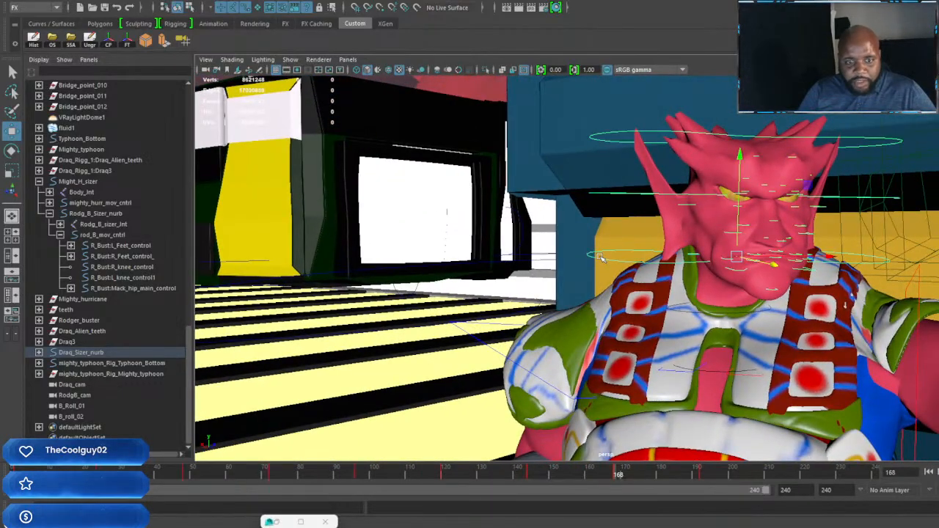
scroll(690, 309, down, 3)
alt+drag(651, 350, 711, 352)
alt+middle_drag(601, 349, 662, 309)
scroll(661, 309, up, 3)
alt+drag(662, 309, 601, 311)
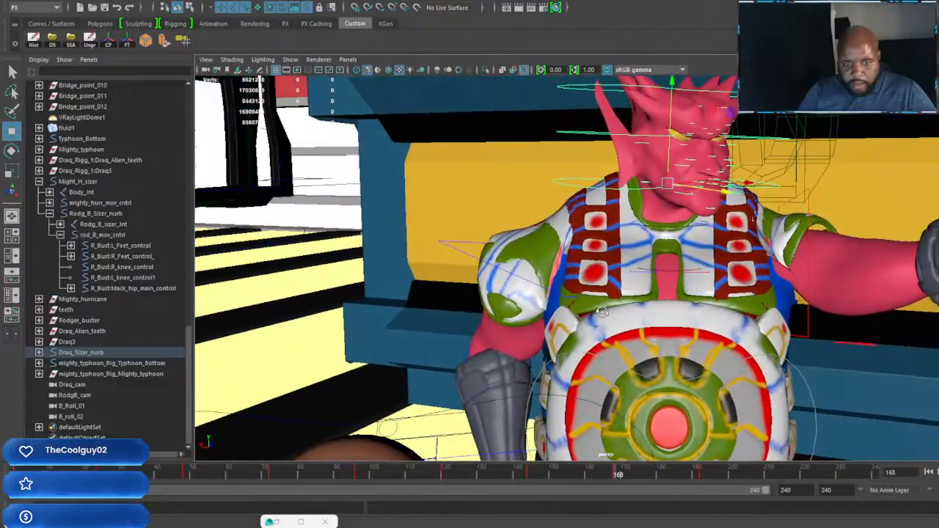
Step: Try rotating the red-skinned character's head controls at frame 210 to tilt the head toward the bald character, and key them
click(701, 481)
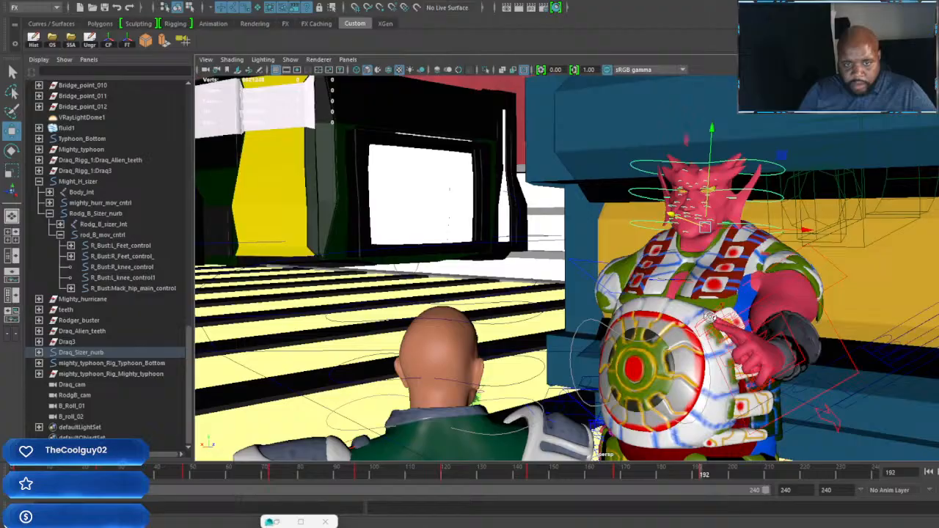
alt+drag(710, 317, 558, 316)
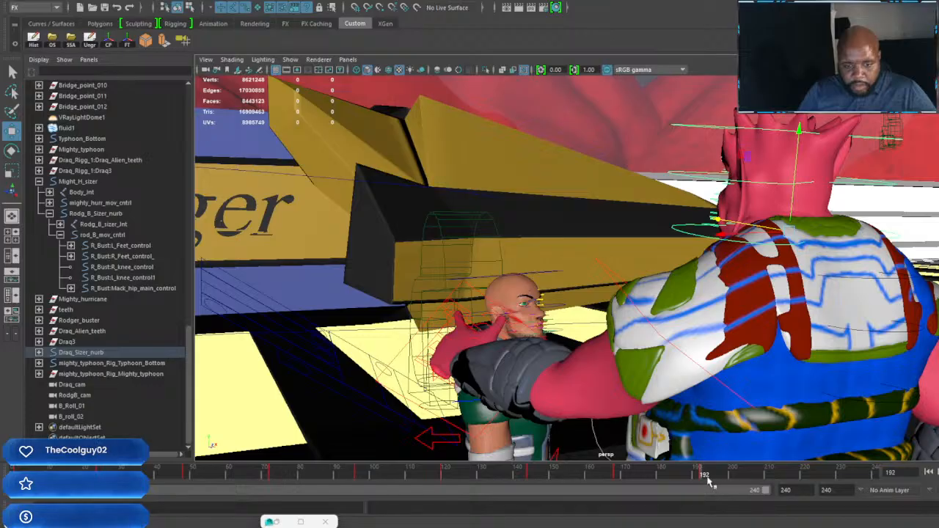
drag(721, 476, 767, 481)
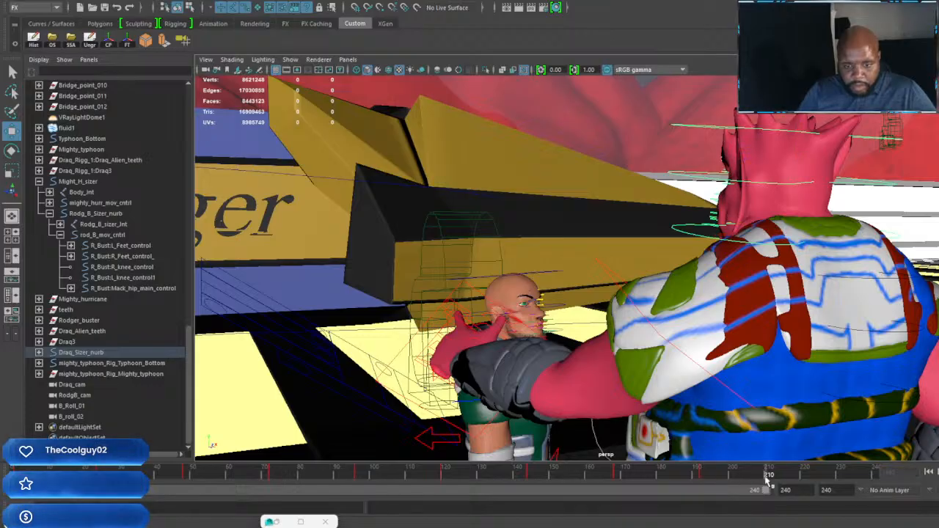
alt+drag(723, 423, 782, 325)
alt+middle_drag(781, 325, 682, 305)
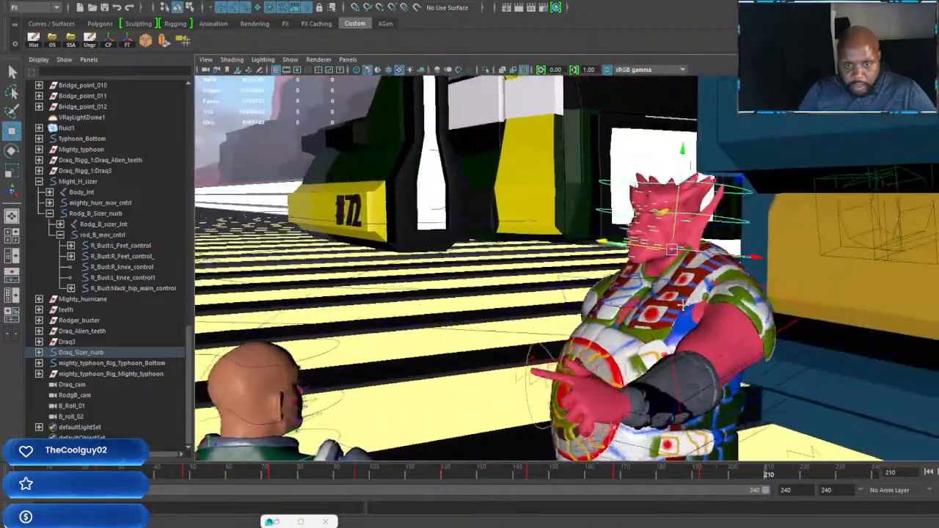
alt+drag(683, 305, 829, 291)
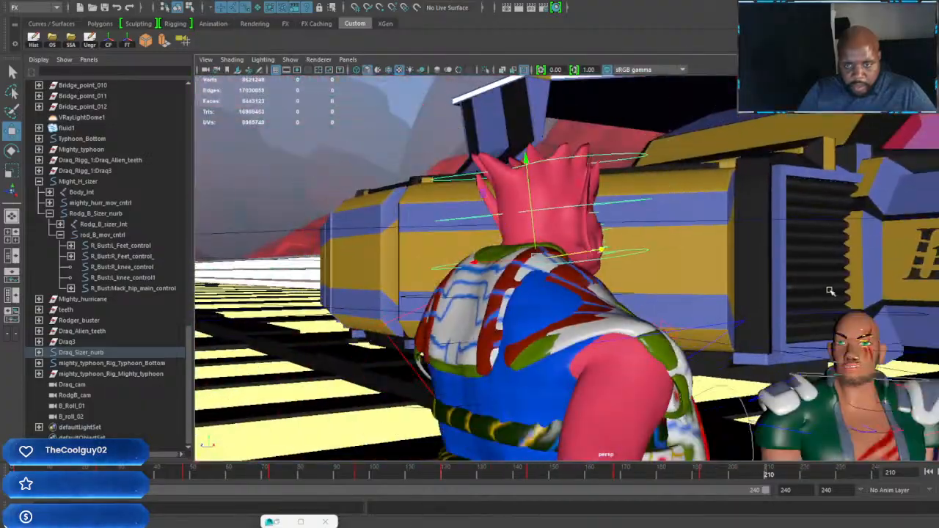
alt+middle_drag(830, 292, 612, 287)
alt+drag(612, 286, 716, 288)
scroll(742, 288, down, 5)
key(e)
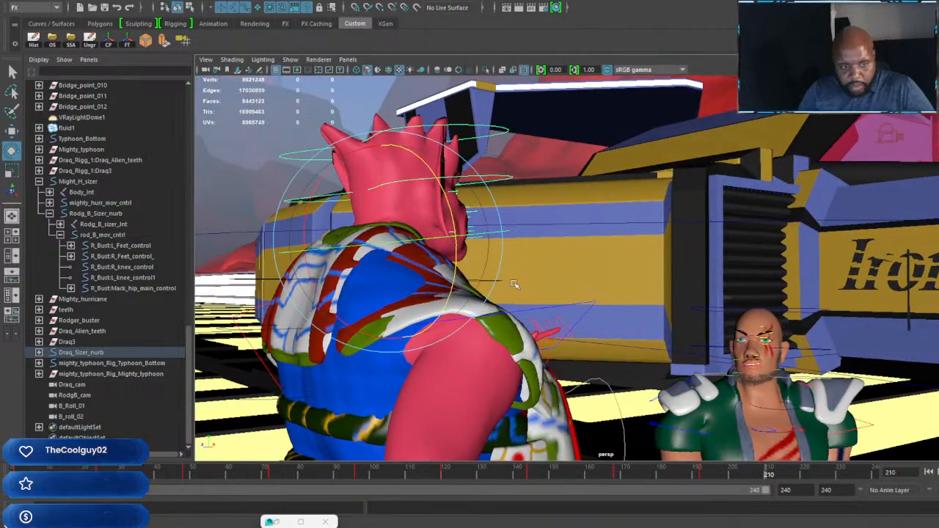
drag(308, 215, 306, 223)
drag(451, 213, 432, 244)
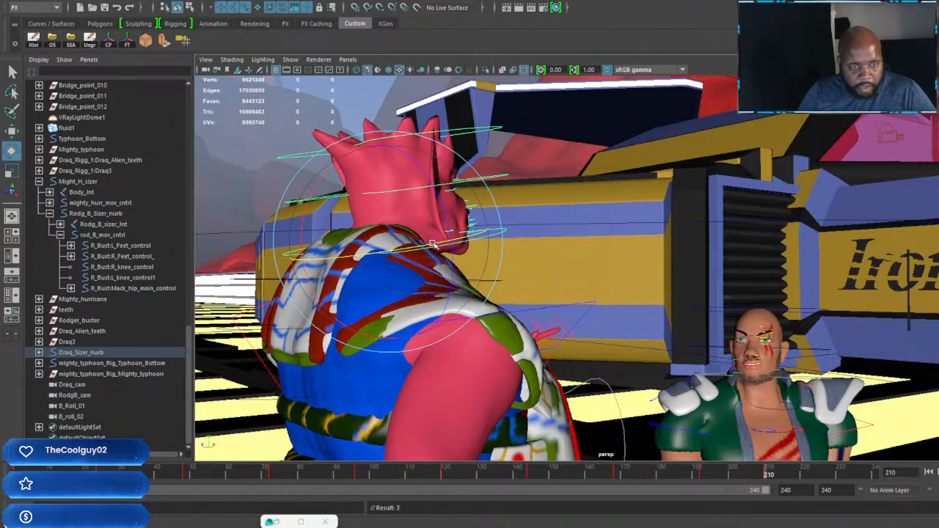
alt+drag(667, 276, 695, 306)
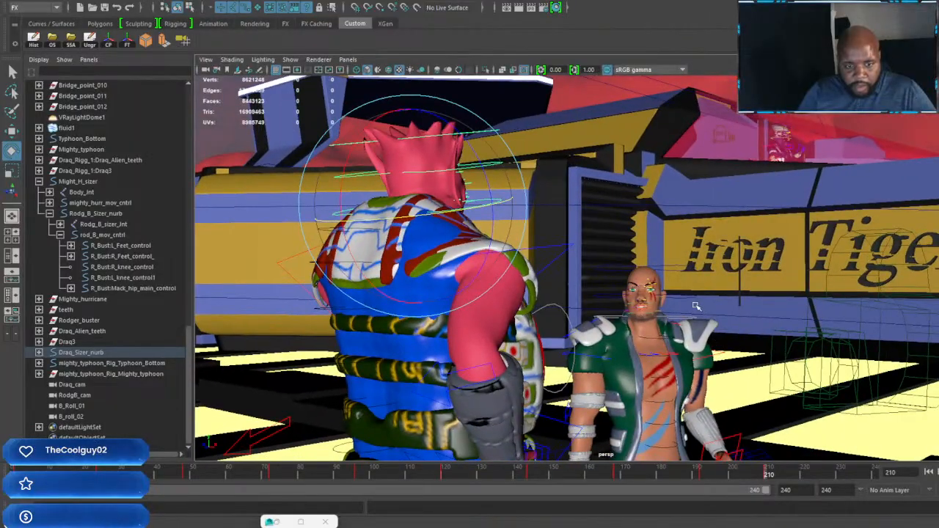
Step: Delete the head controls' key at frame 210 and set the current frame to 214
right_click(768, 476)
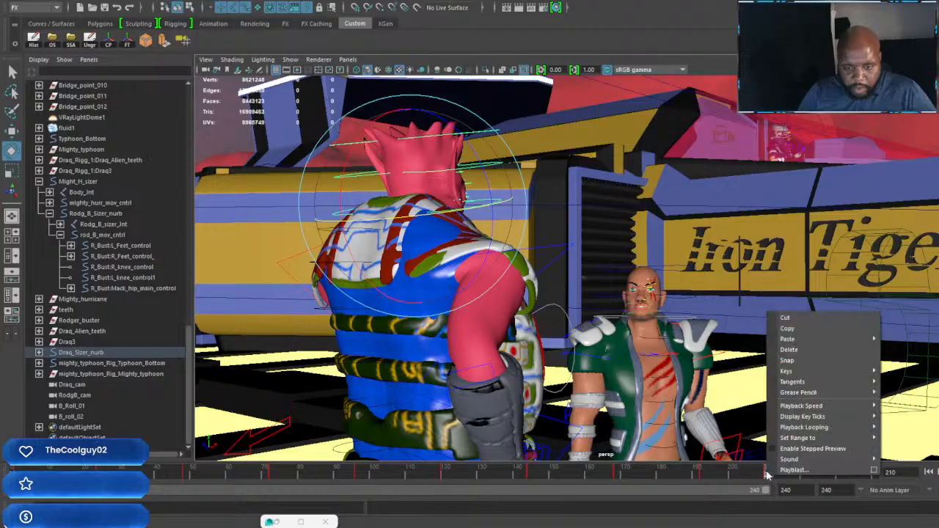
click(790, 351)
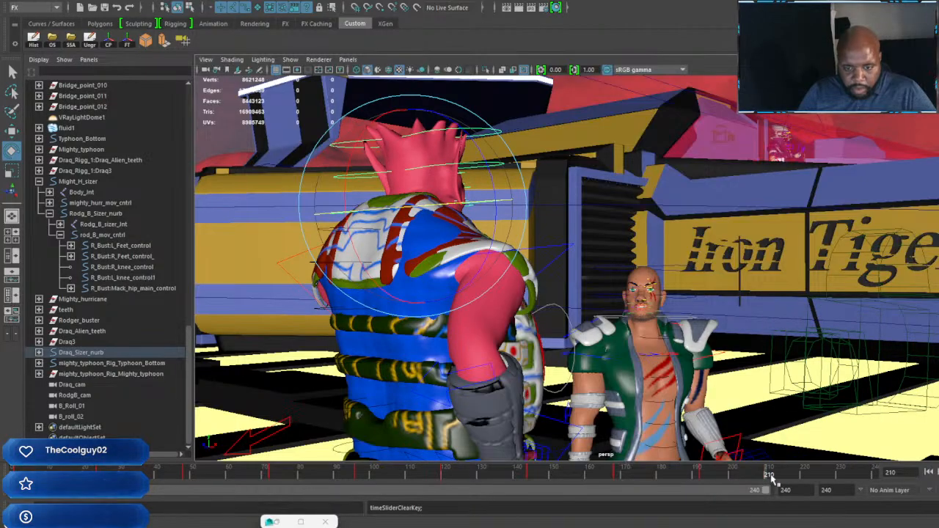
click(783, 475)
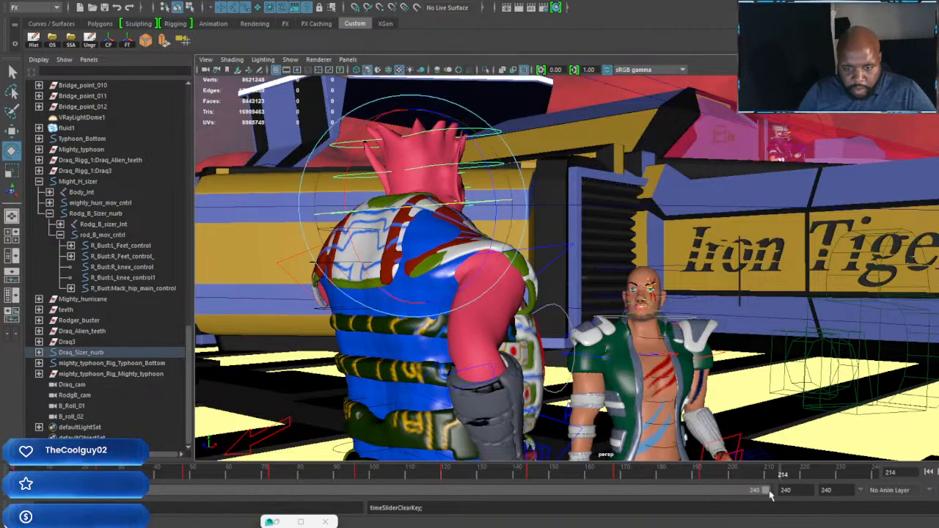
Step: Try turning the red-skinned character's head controls toward the bald character at frame 214, and key them
alt+drag(690, 344, 622, 313)
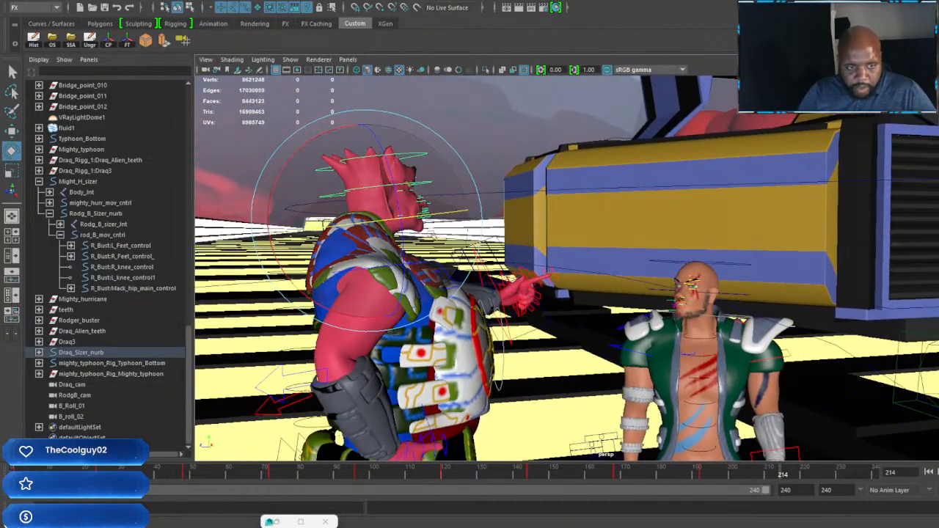
drag(445, 213, 544, 212)
key(s)
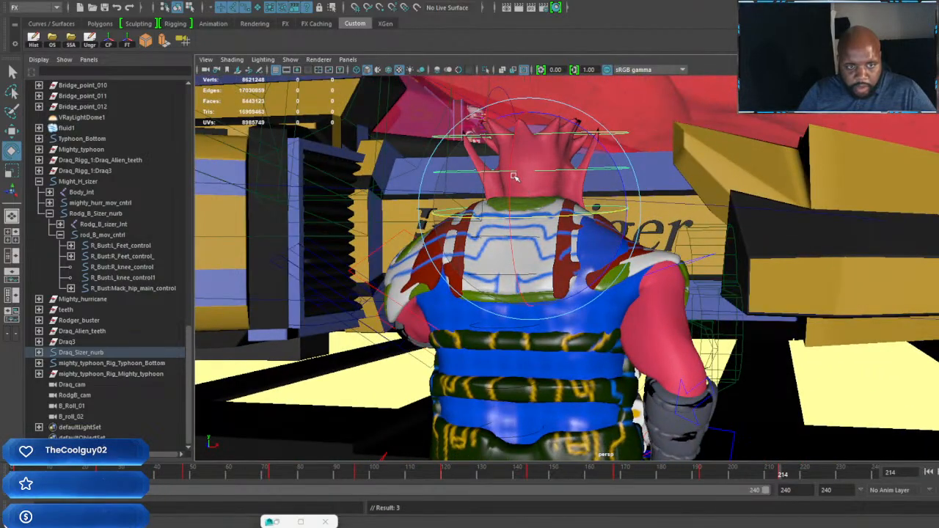
drag(512, 175, 511, 175)
key(s)
mouse_move(596, 212)
alt+mouse_down()
mouse_move(568, 219)
mouse_move(587, 216)
alt+mouse_up()
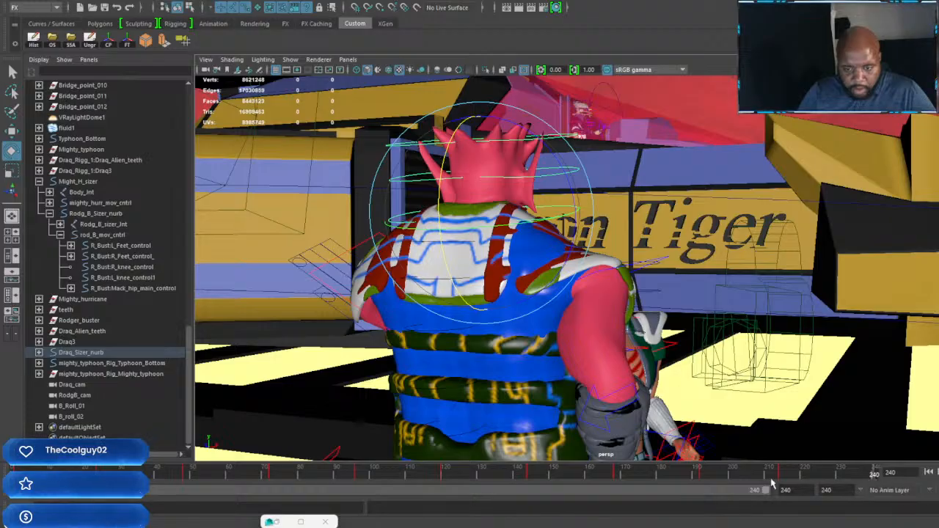
Step: Delete the head controls' key at frame 214
drag(783, 475, 787, 478)
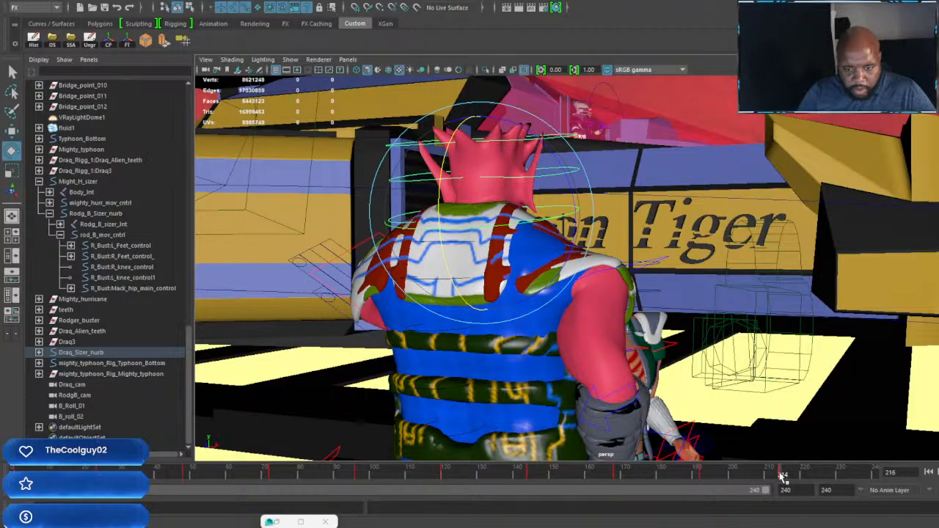
right_click(781, 477)
click(812, 348)
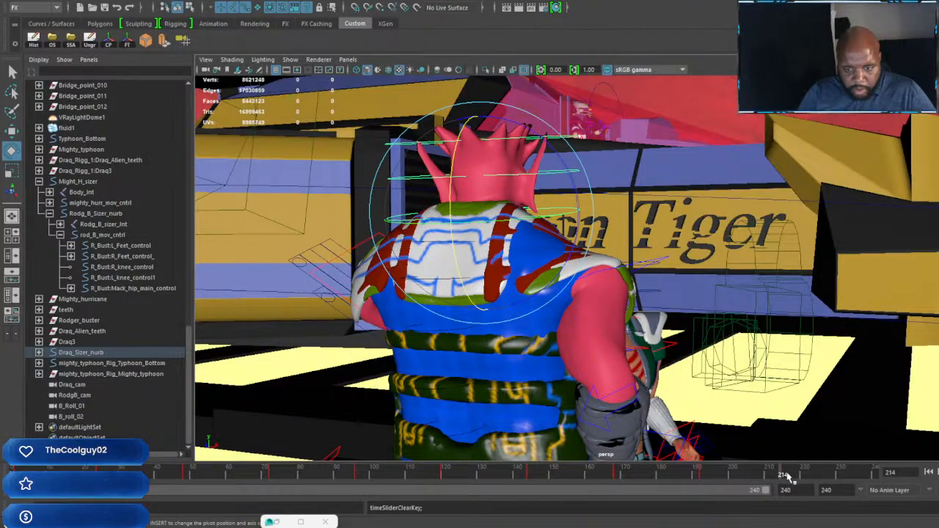
Step: Tilt the red-skinned character's head controls slightly at frame 216 and key them, also keying them at frame 240
drag(786, 476, 789, 476)
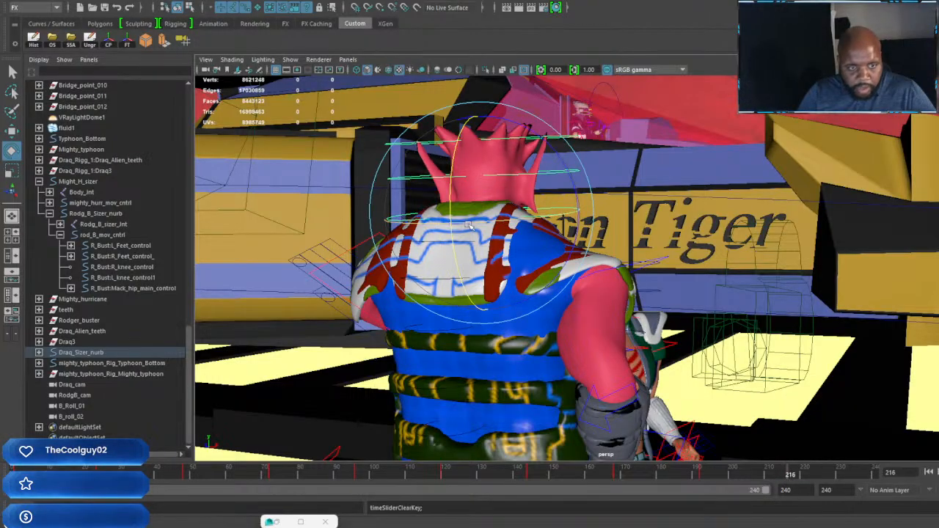
drag(451, 184, 451, 194)
key(s)
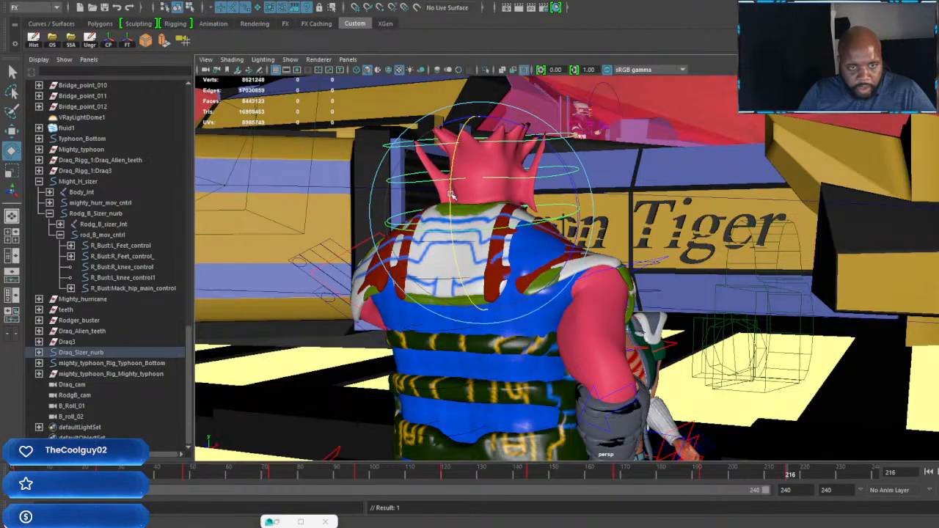
key(s)
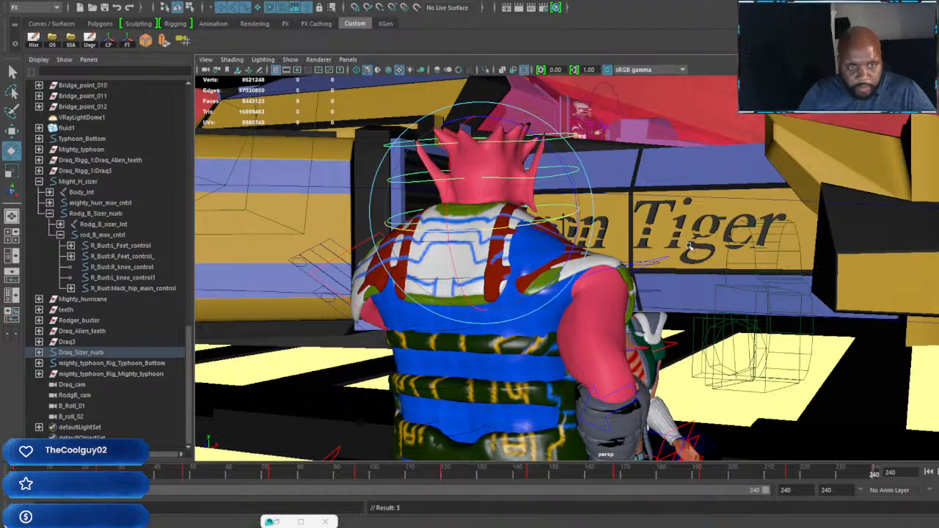
Step: Rotate the red-skinned character's pointing arm at frame 240 so the hand rises above the bald character's head, and key it
alt+drag(528, 226, 513, 257)
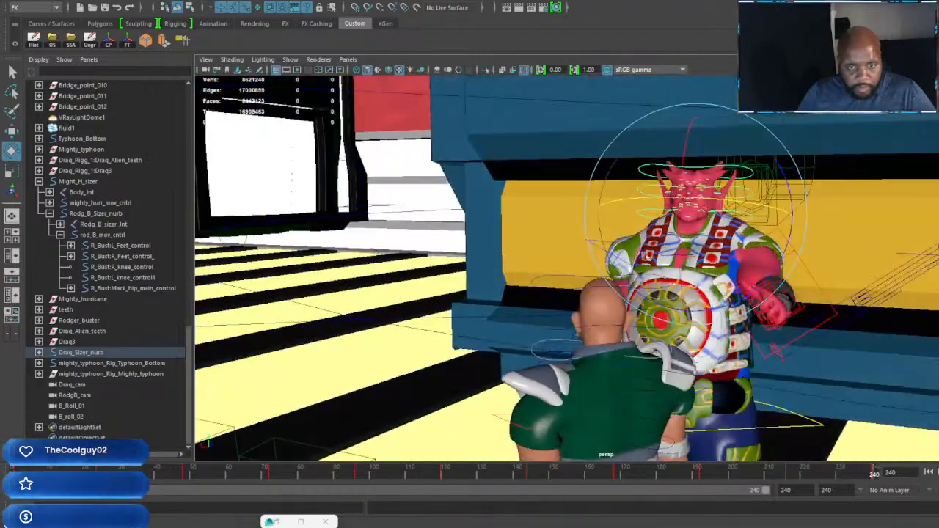
alt+right_drag(513, 256, 645, 258)
alt+drag(675, 258, 592, 309)
alt+right_drag(591, 309, 763, 269)
key(w)
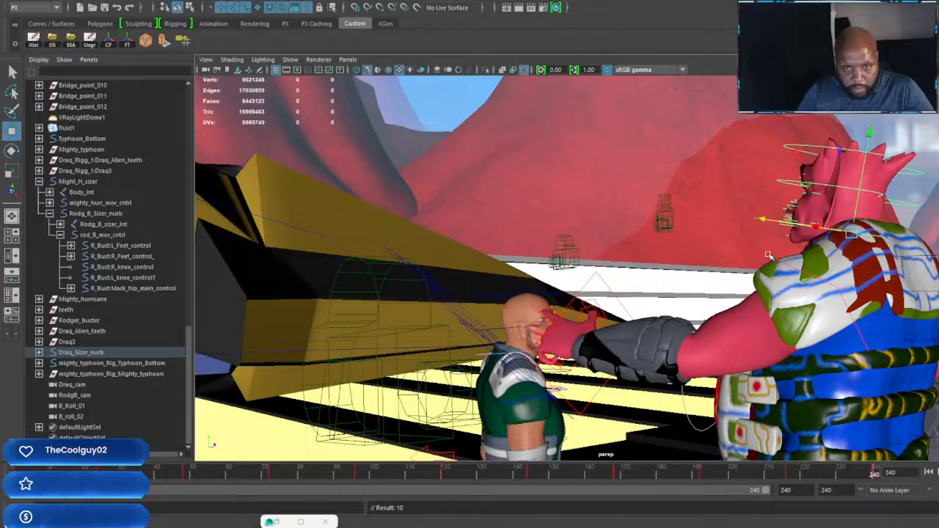
click(785, 291)
key(e)
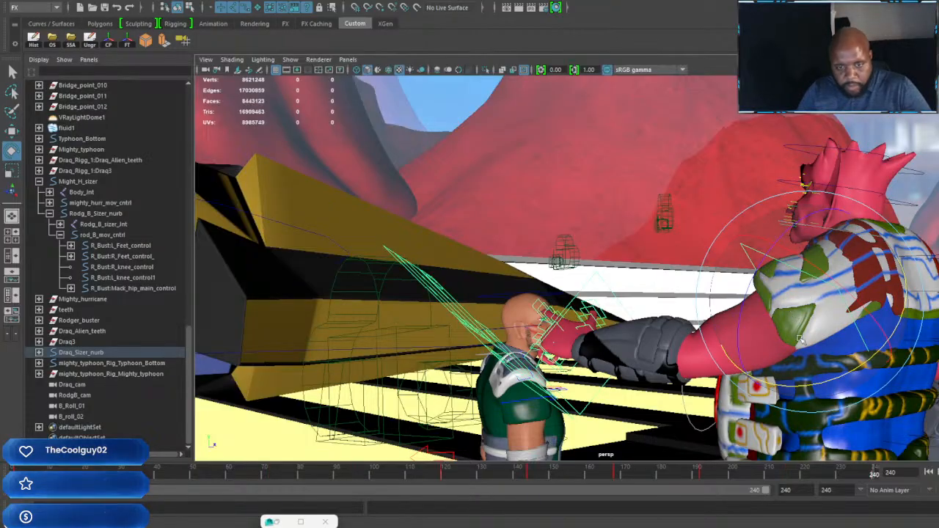
drag(799, 323, 763, 238)
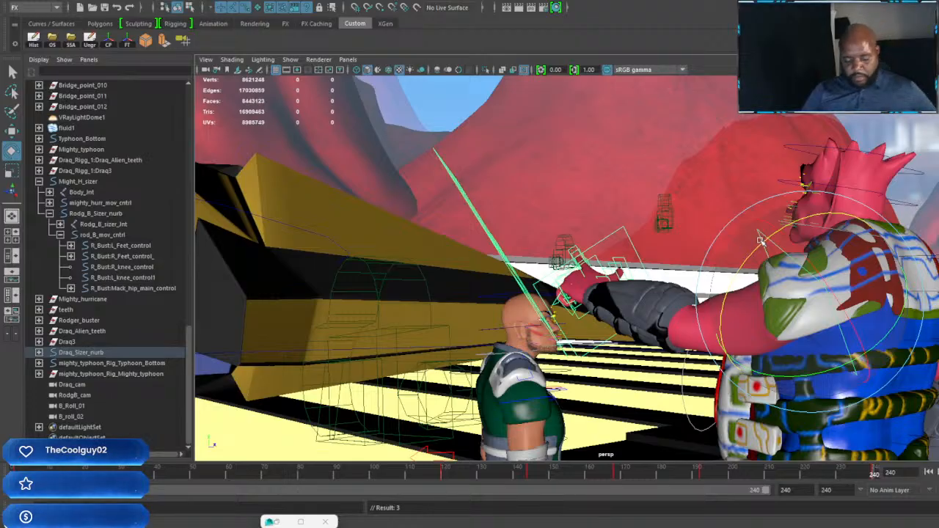
Step: Lower the red-skinned character's raised arm to his side at frame 216 and key it
alt+drag(712, 248, 561, 261)
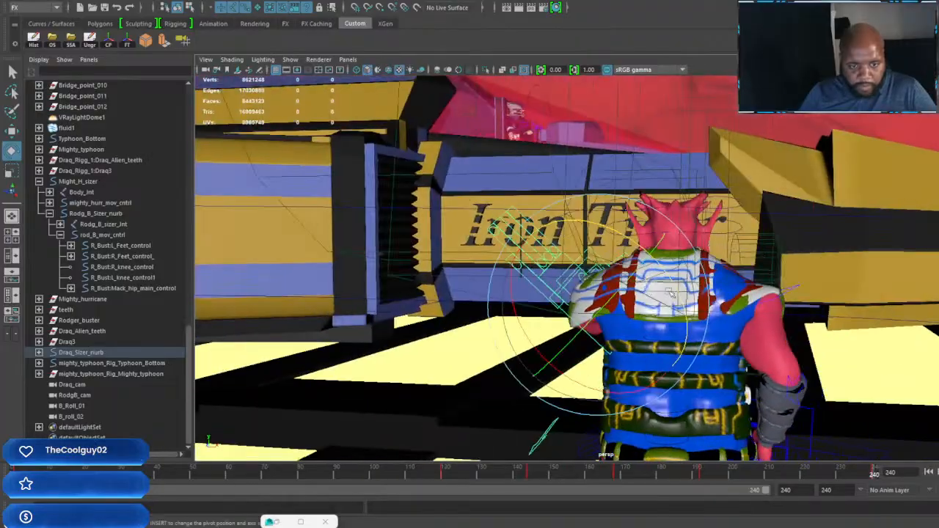
alt+right_drag(561, 261, 696, 279)
alt+drag(696, 278, 646, 274)
alt+right_drag(646, 274, 619, 268)
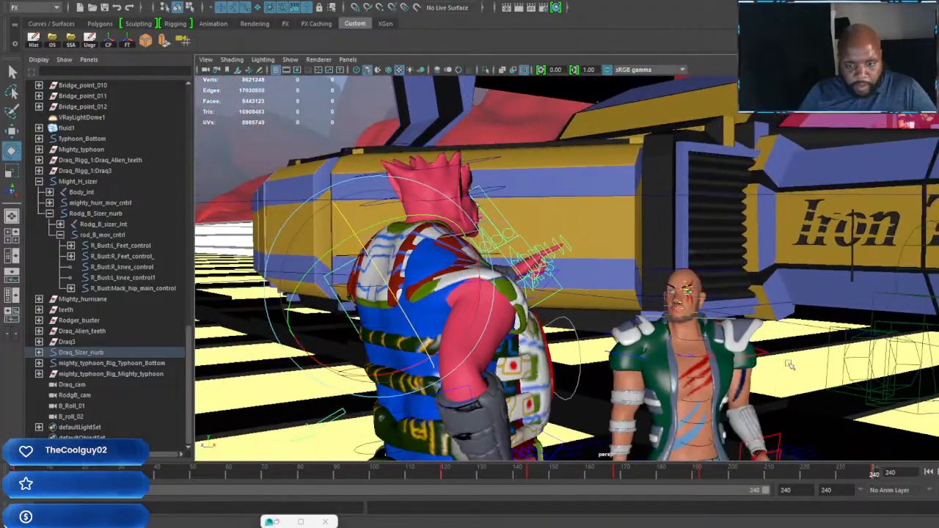
alt+drag(790, 362, 790, 440)
drag(786, 477, 789, 484)
alt+drag(551, 308, 574, 283)
key(e)
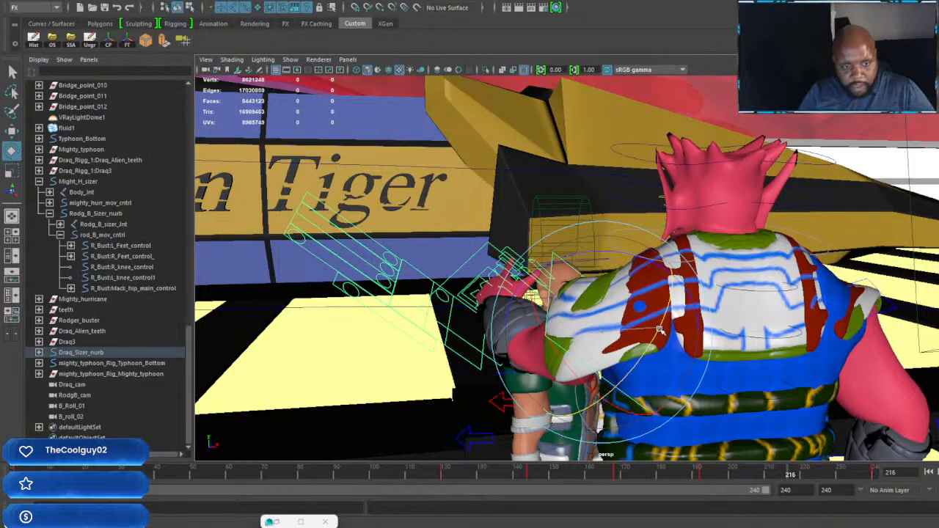
drag(659, 330, 660, 333)
drag(569, 371, 619, 314)
drag(658, 343, 652, 262)
key(s)
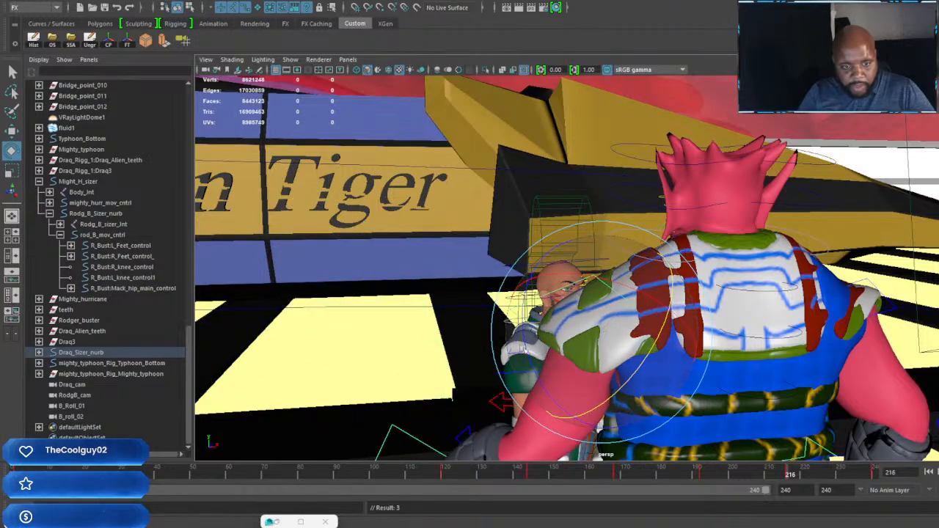
Step: Open the curled fingers of the red-skinned character's lowered hand at frame 216 with the finger controls
drag(526, 324, 732, 288)
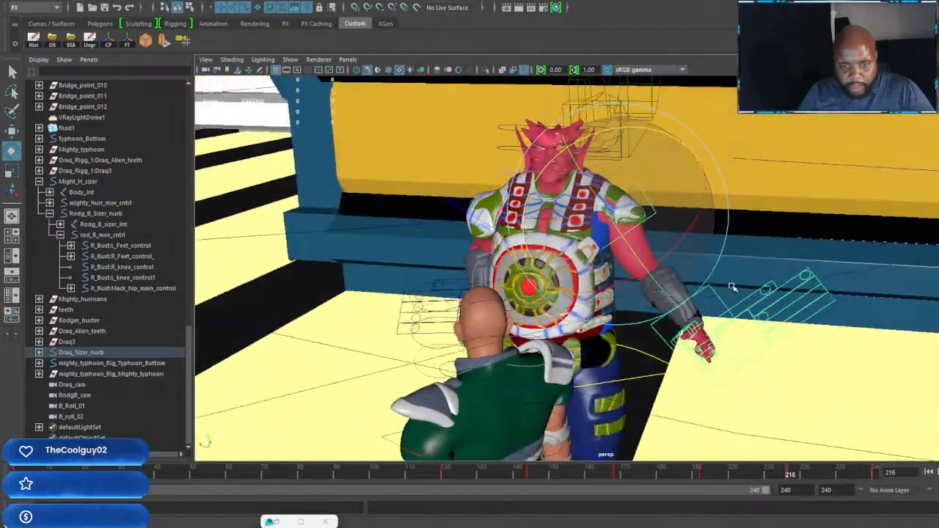
alt+right_drag(732, 288, 860, 286)
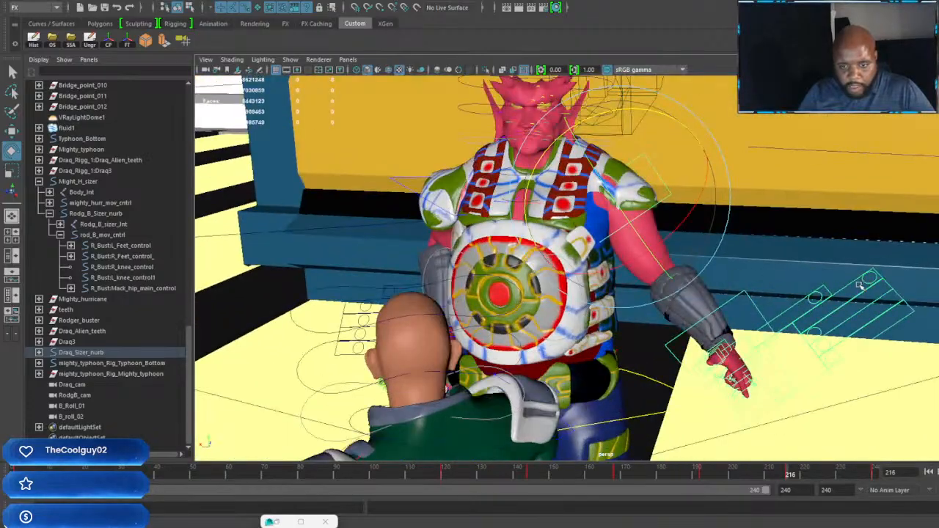
click(821, 330)
key(w)
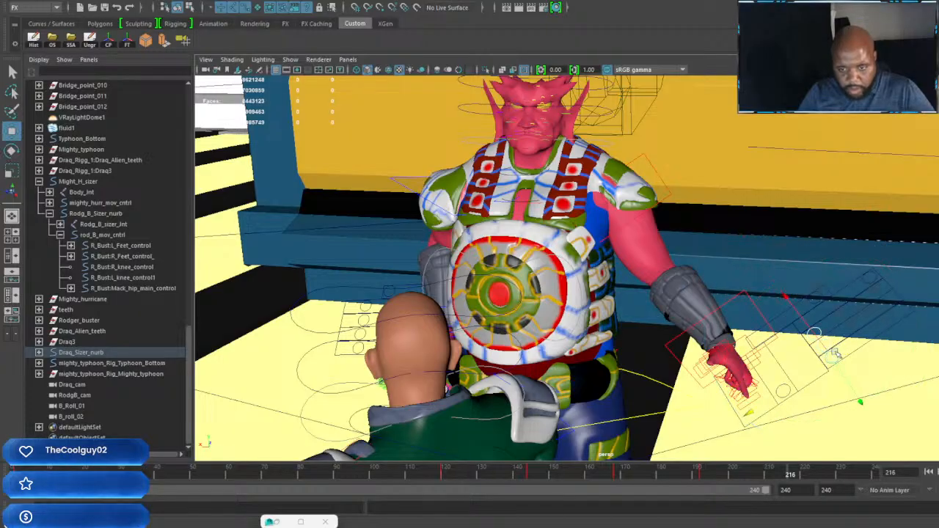
drag(837, 355, 799, 388)
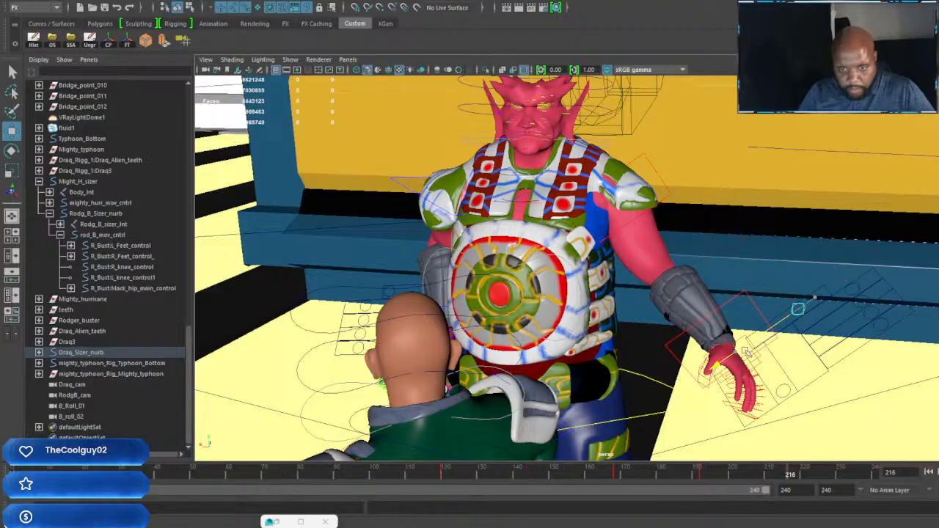
Step: Rotate the same arm's shoulder control at frame 216 to bring the arm closer to the body, and key it
click(687, 198)
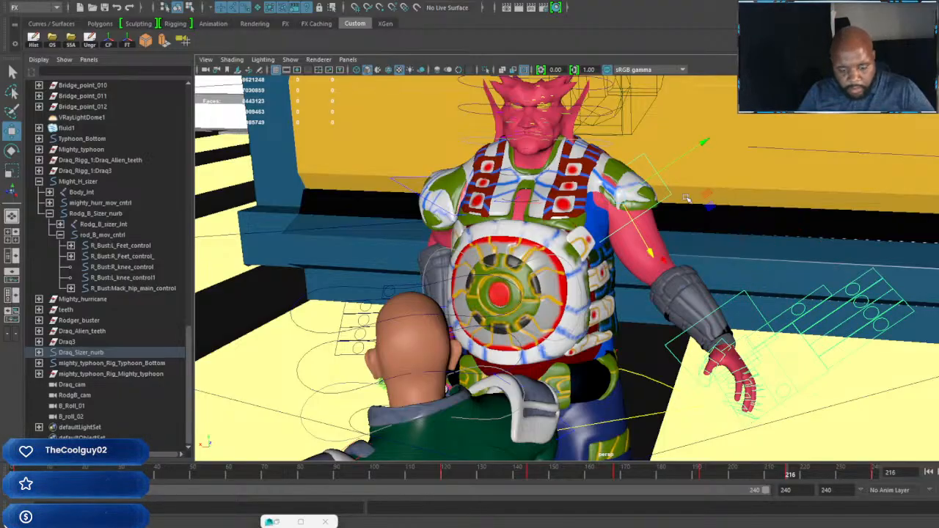
key(e)
drag(642, 235, 640, 242)
key(s)
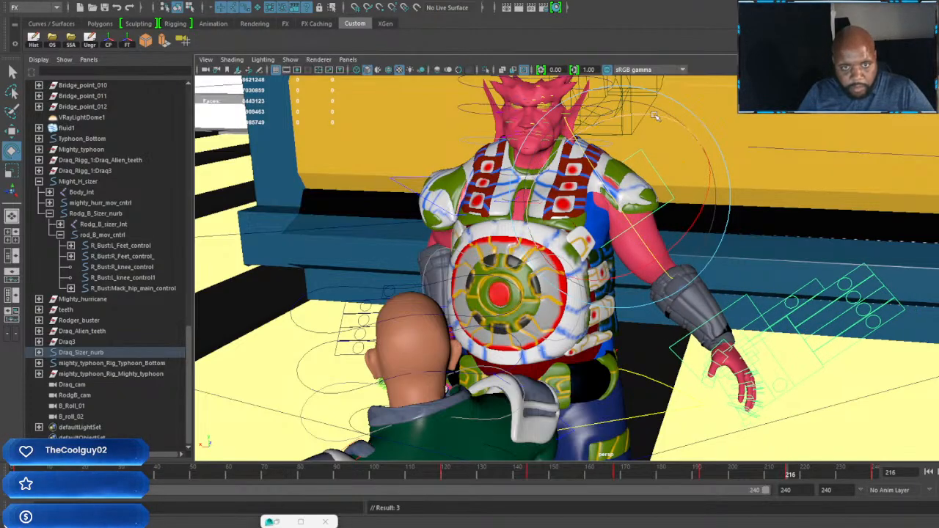
drag(655, 116, 676, 130)
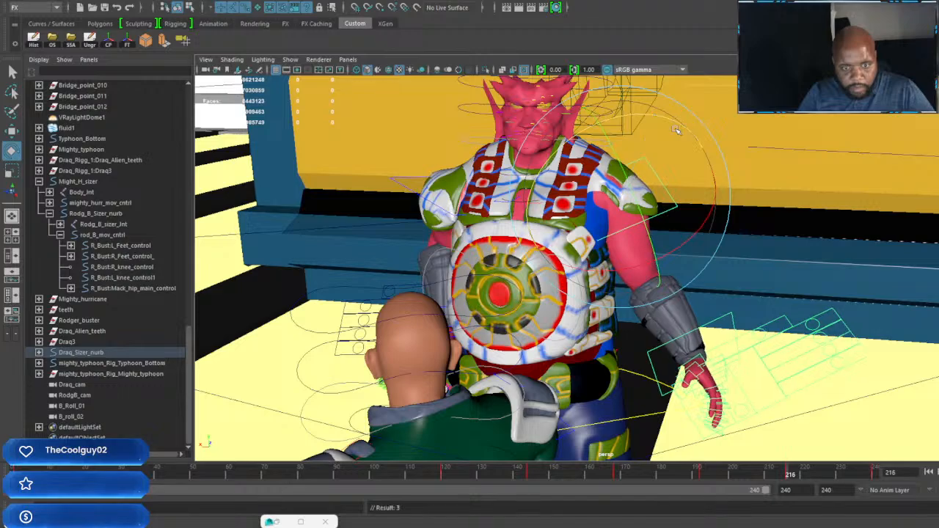
Step: Review the arm motion between frames 216 and 239, and rotate the same arm's shoulder control at frame 96
drag(646, 231, 743, 452)
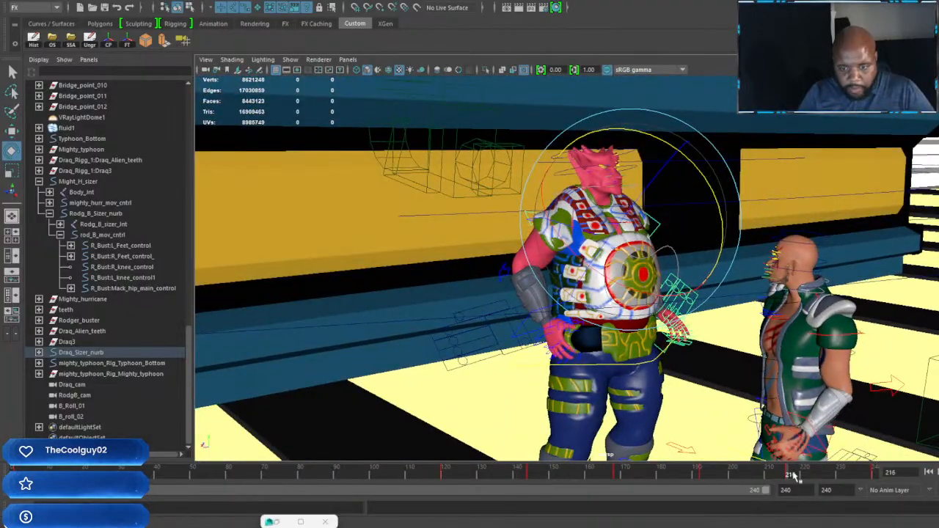
drag(855, 478, 872, 477)
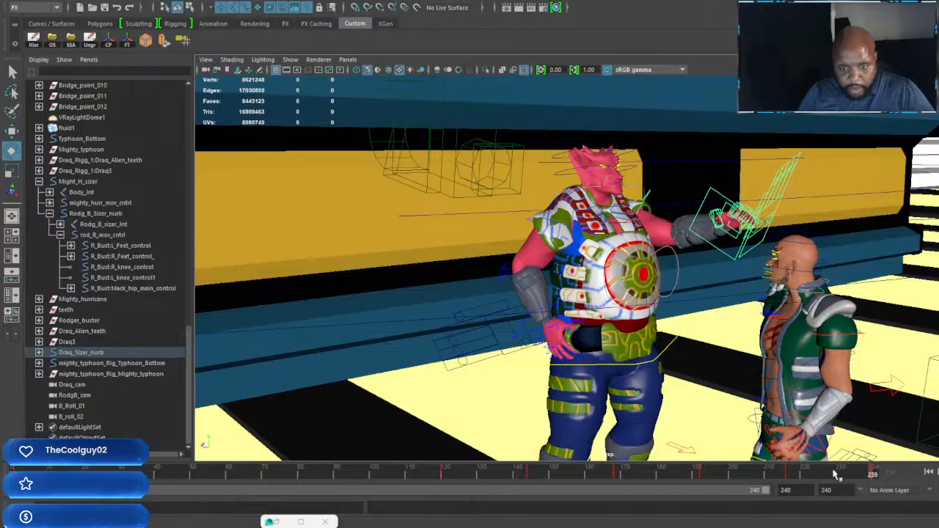
mouse_move(739, 466)
mouse_down()
mouse_move(345, 465)
mouse_move(355, 464)
mouse_up()
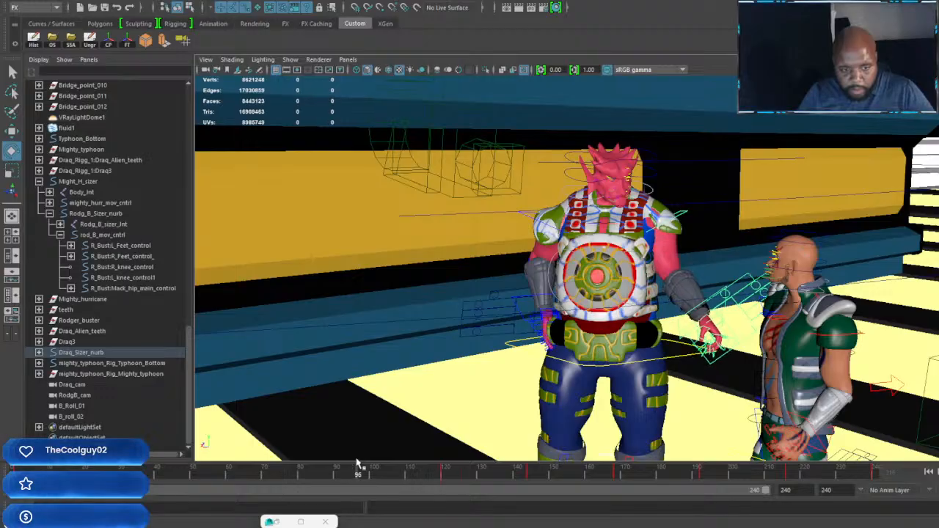
alt+drag(607, 307, 589, 324)
alt+right_drag(589, 324, 644, 326)
alt+middle_drag(644, 326, 658, 376)
alt+drag(657, 375, 624, 356)
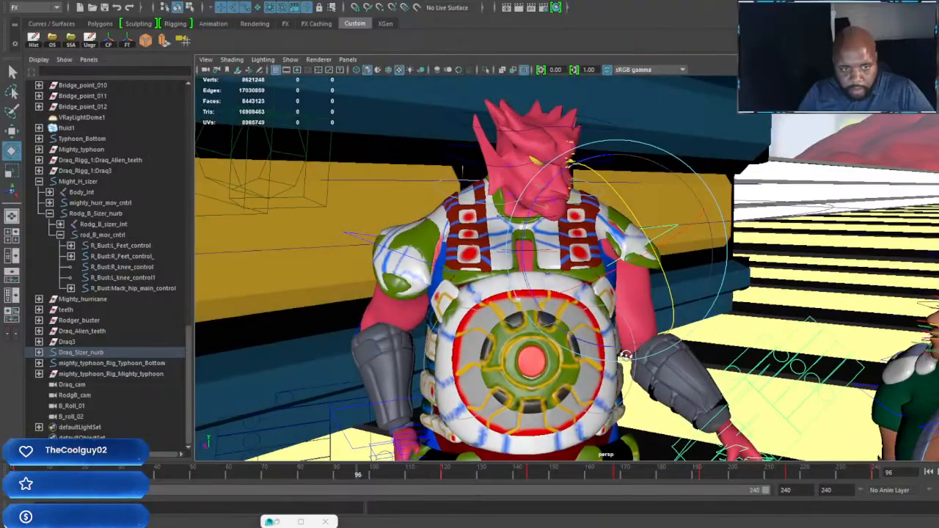
drag(664, 308, 672, 330)
Step: Bend the red-skinned character's forearm forward at frame 96, twist the hand, and key the pose
click(742, 364)
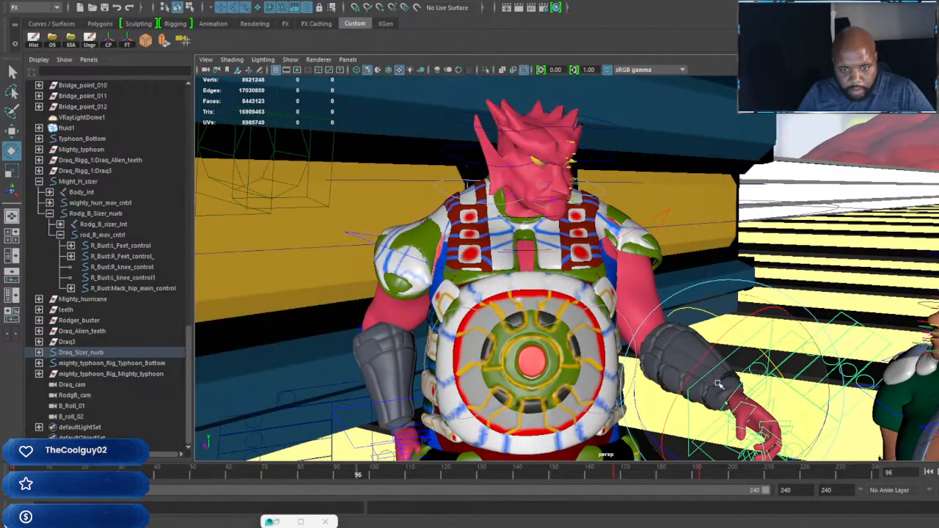
drag(701, 361, 704, 278)
key(w)
key(s)
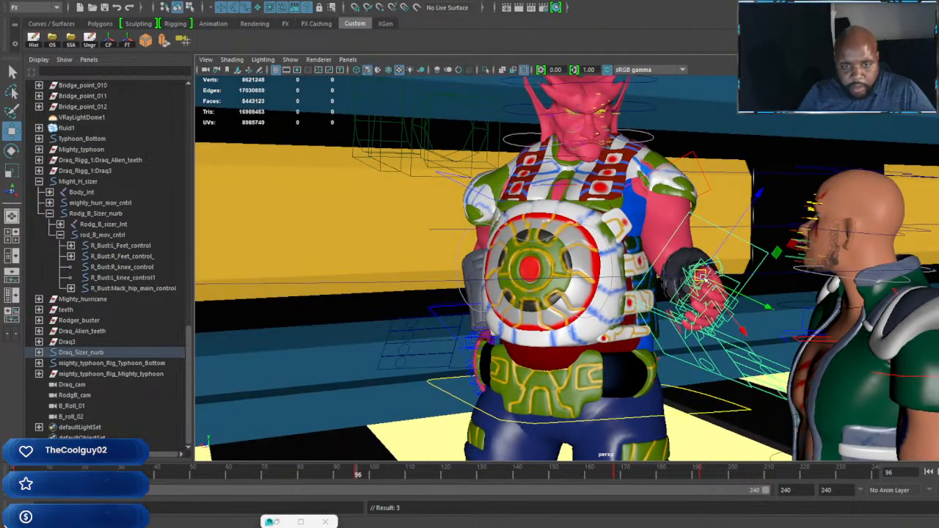
key(e)
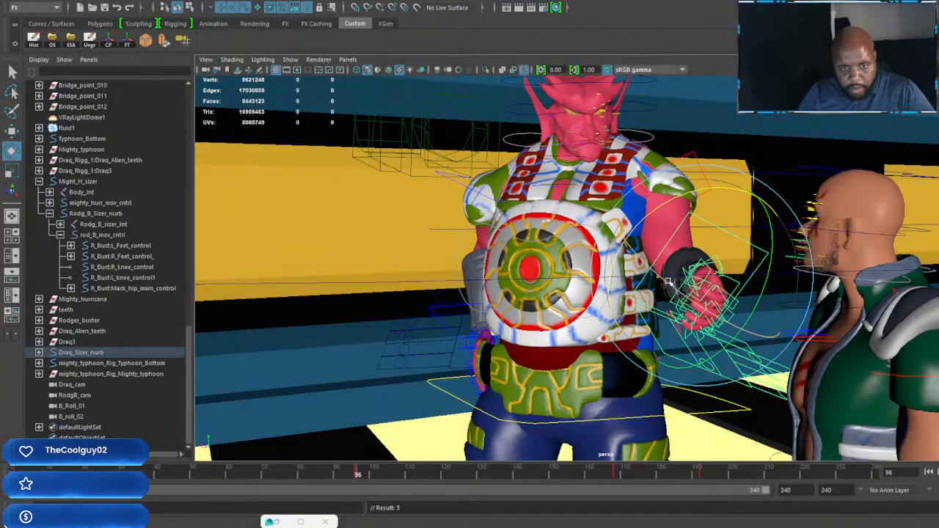
drag(661, 265, 732, 174)
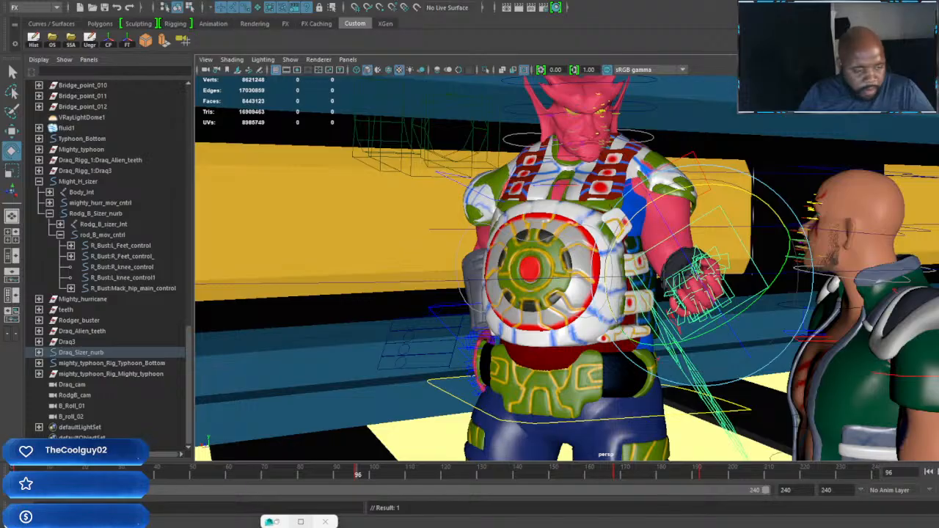
Step: Swing the red-skinned character's same arm outward from the body at frame 24 with the shoulder control, and key it
click(98, 470)
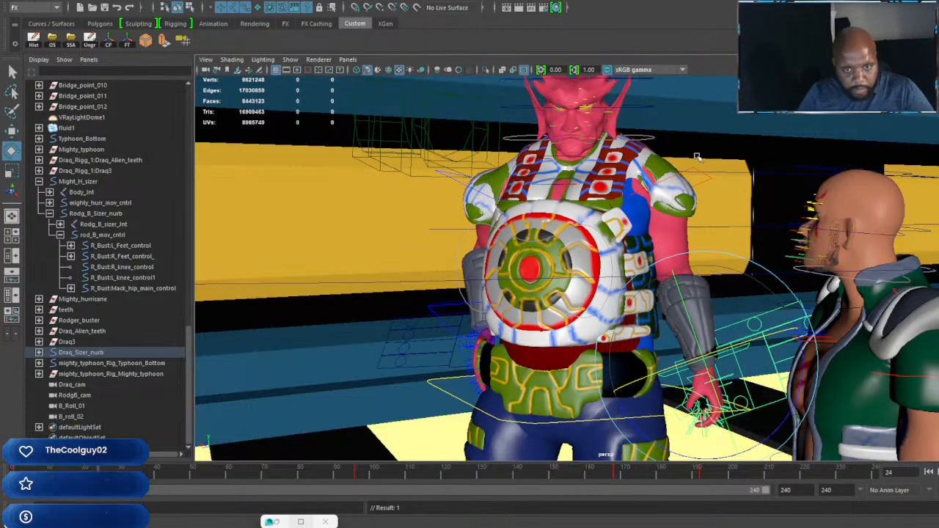
click(676, 168)
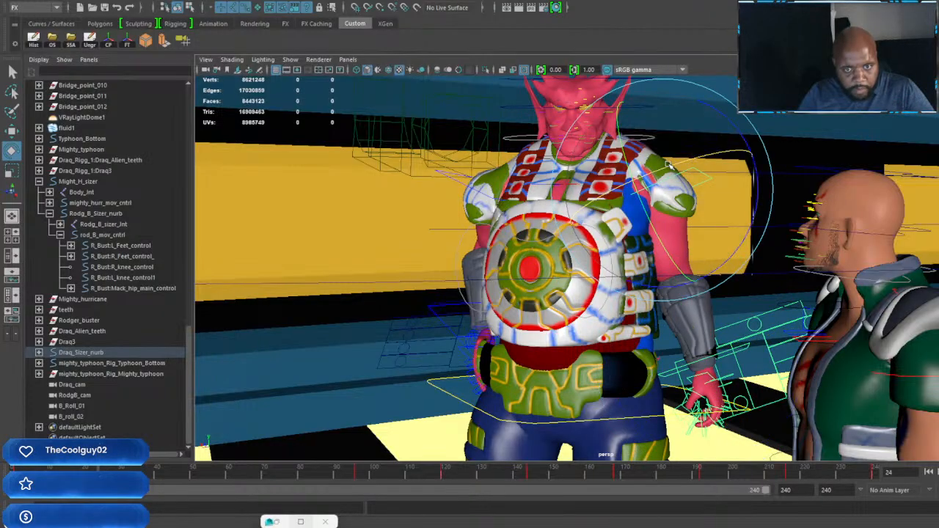
drag(675, 167, 680, 166)
key(s)
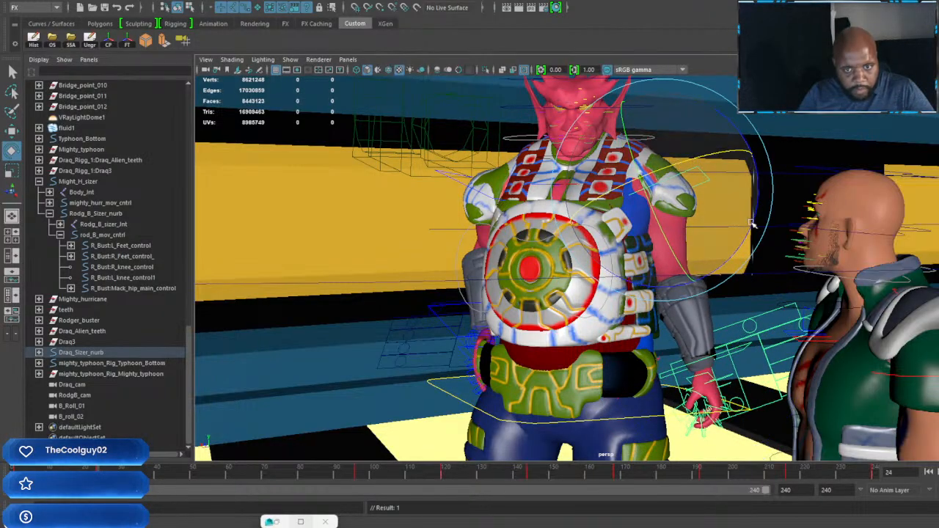
drag(746, 232, 737, 213)
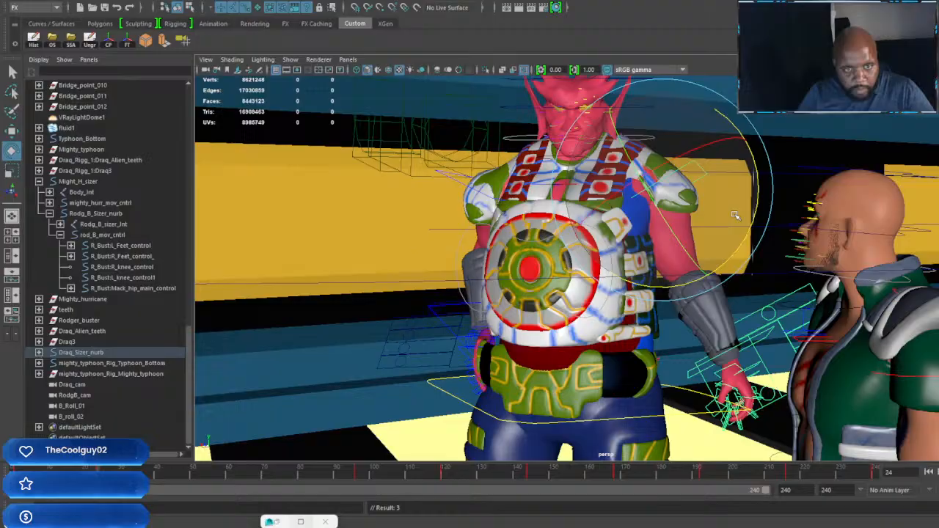
Step: Turn the red-skinned character's head toward the bald character at frame 24, and adjust the arm's shoulder rotation at frame 48, keying both
click(513, 140)
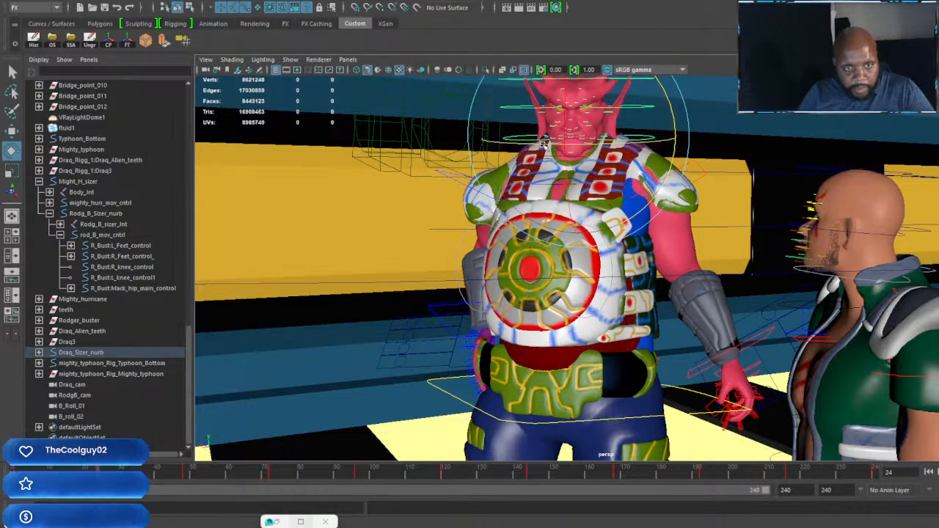
drag(546, 143, 599, 149)
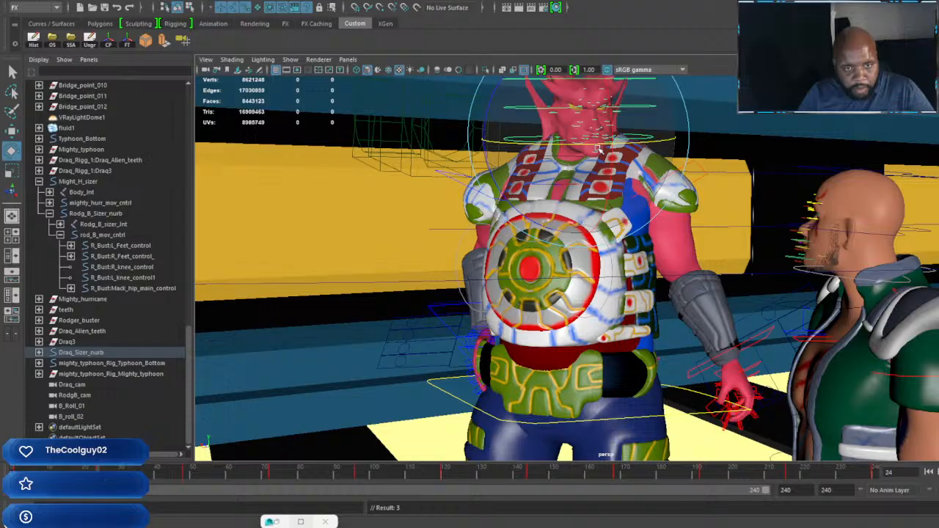
click(185, 474)
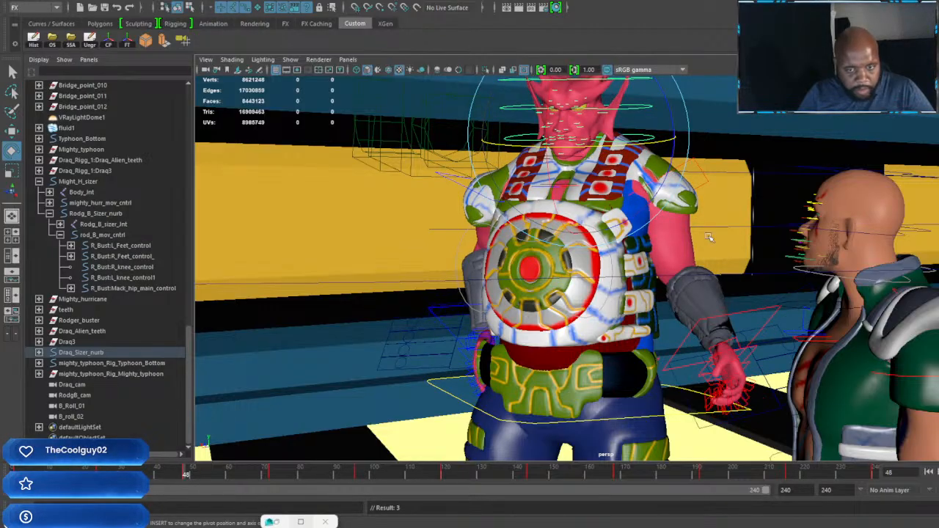
click(698, 161)
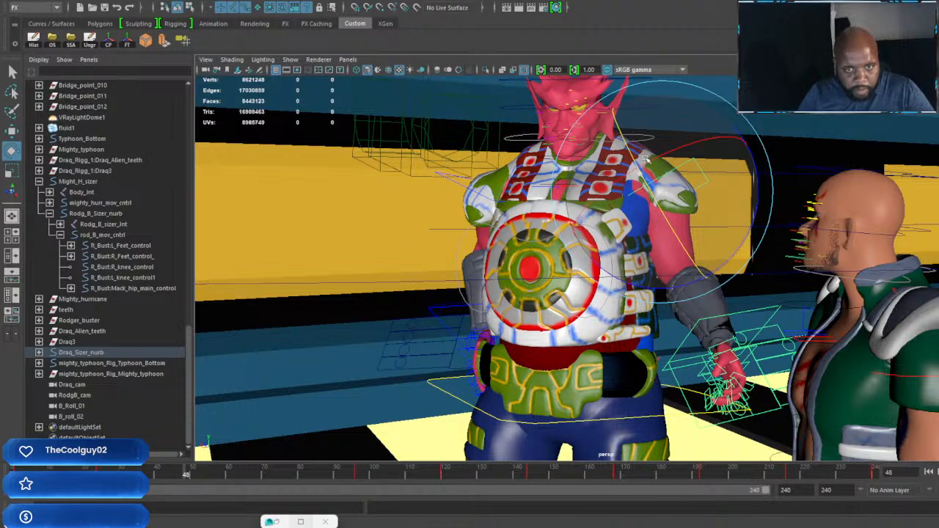
key(s)
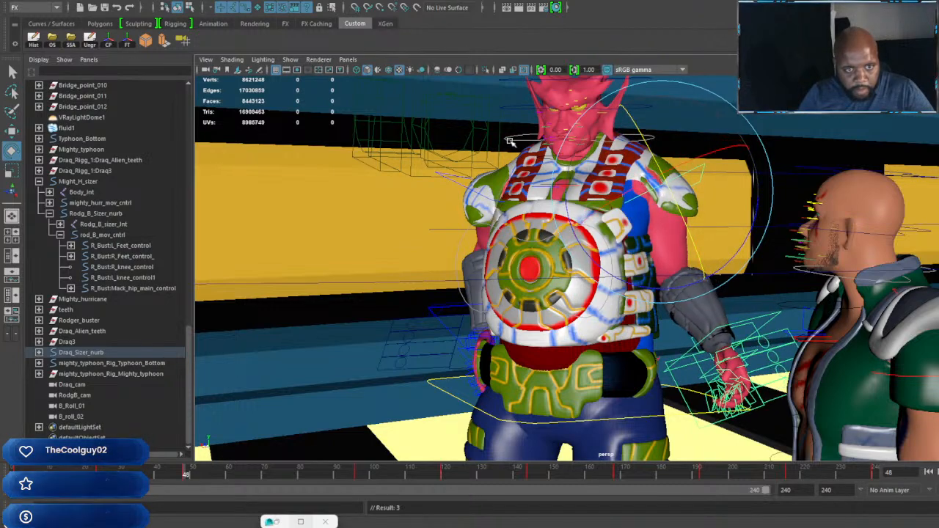
Step: Key the red-skinned character's head turned toward the bald character and lowered at frame 48, and turned away from him at frame 72
click(580, 153)
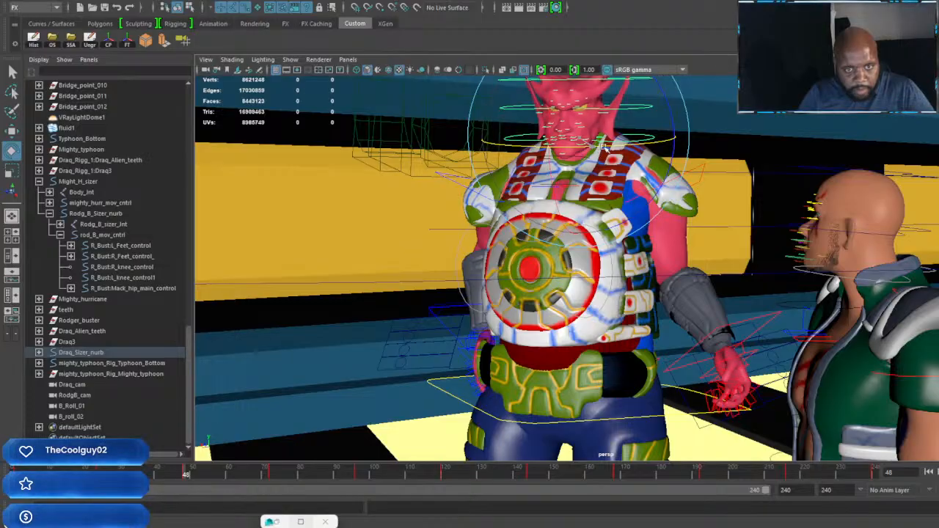
mouse_move(603, 146)
mouse_down()
mouse_move(609, 124)
mouse_move(598, 123)
mouse_move(599, 137)
mouse_up()
key(s)
key(s)
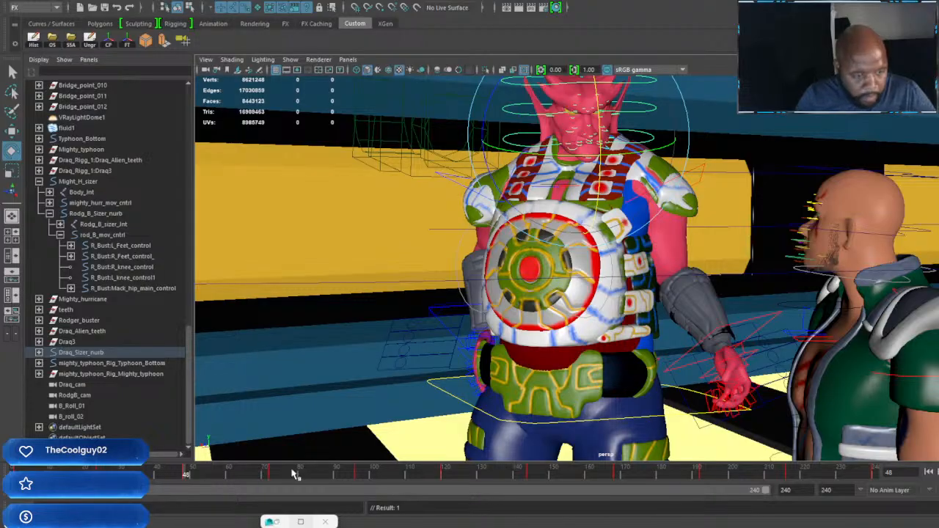
click(270, 476)
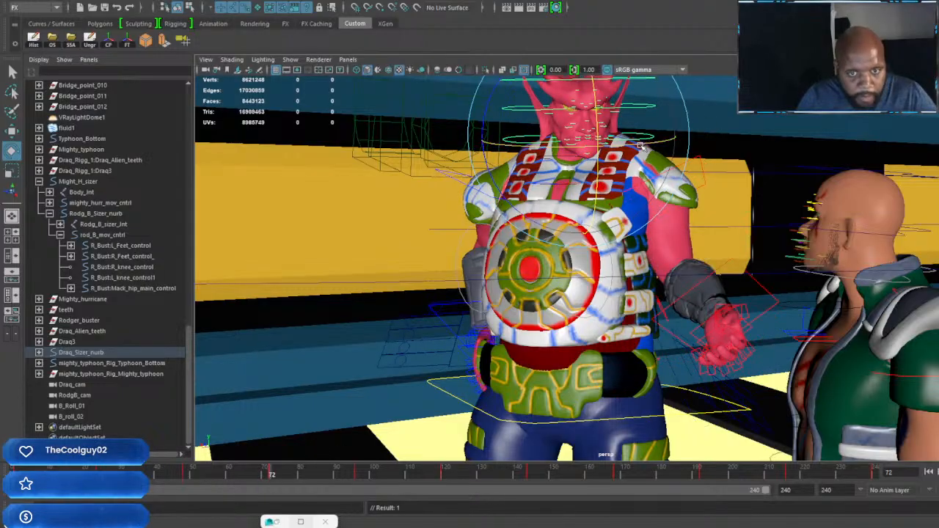
drag(628, 145, 582, 149)
key(s)
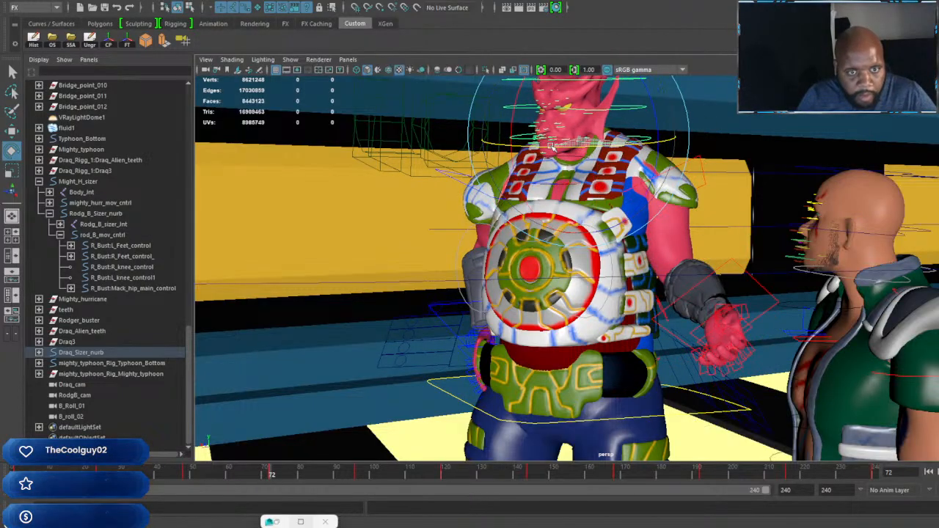
Step: Rotate the red-skinned character's head at frame 120 with the neck control to level its tilt, and key it
click(358, 477)
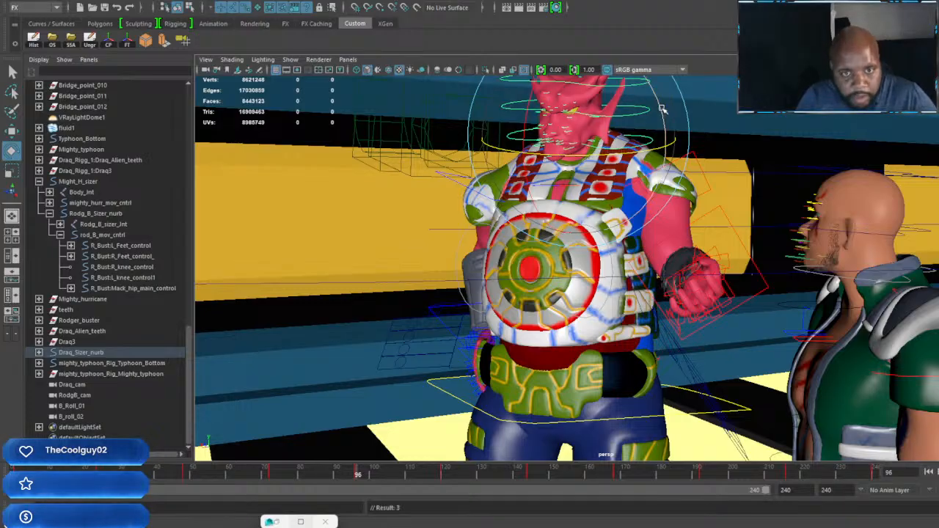
click(442, 477)
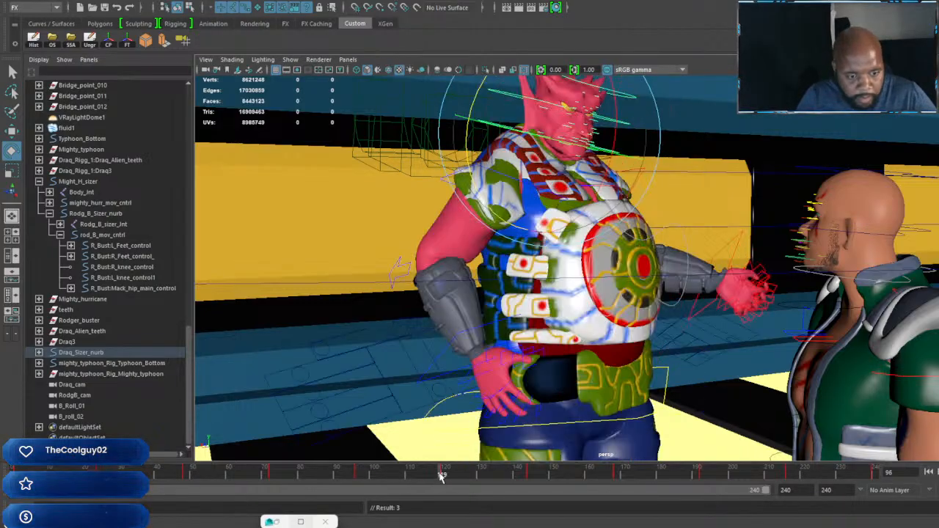
click(444, 477)
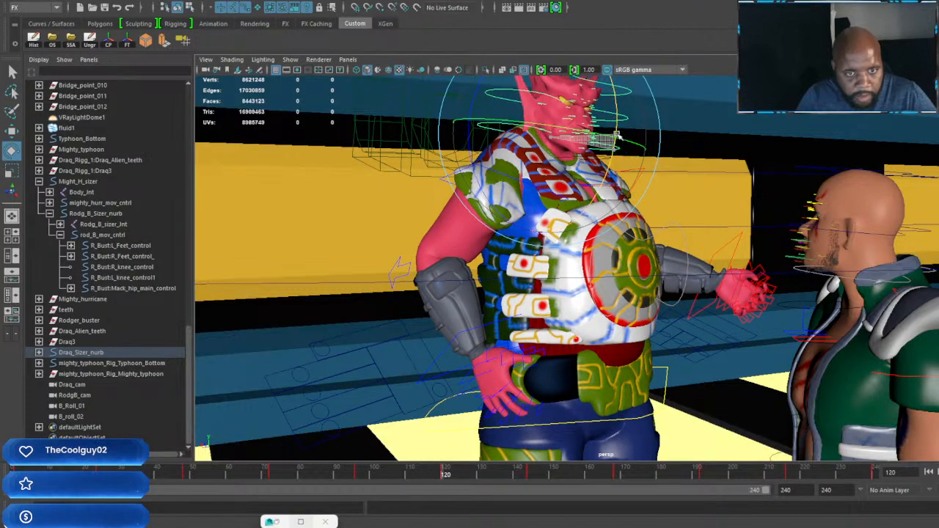
key(s)
drag(479, 90, 472, 101)
key(s)
drag(593, 136, 608, 114)
key(s)
key(s)
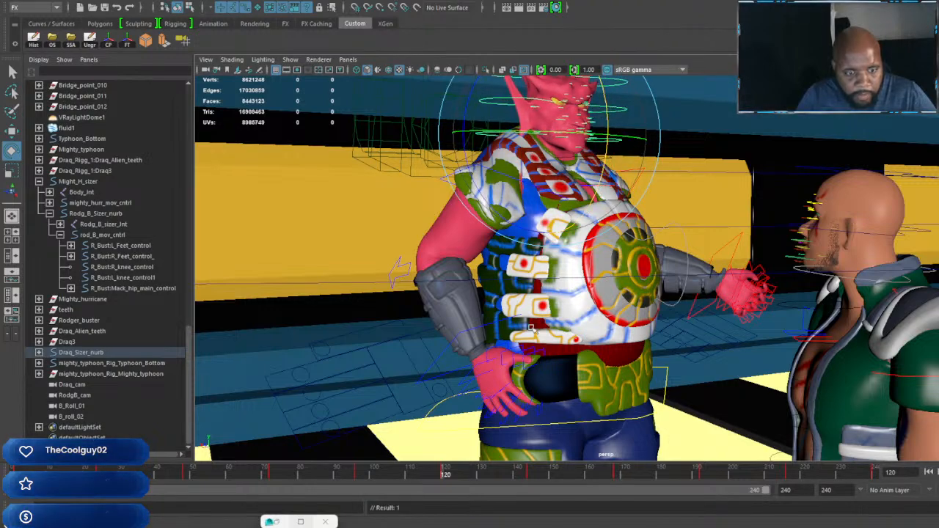
Step: Fine-tune the red-skinned character's head rotation at frame 144 and key it
click(532, 473)
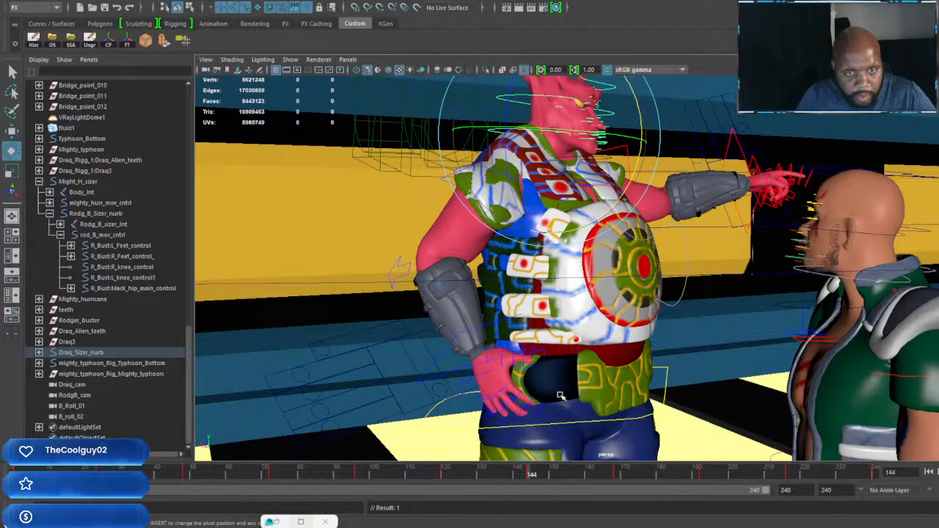
alt+drag(652, 196, 618, 256)
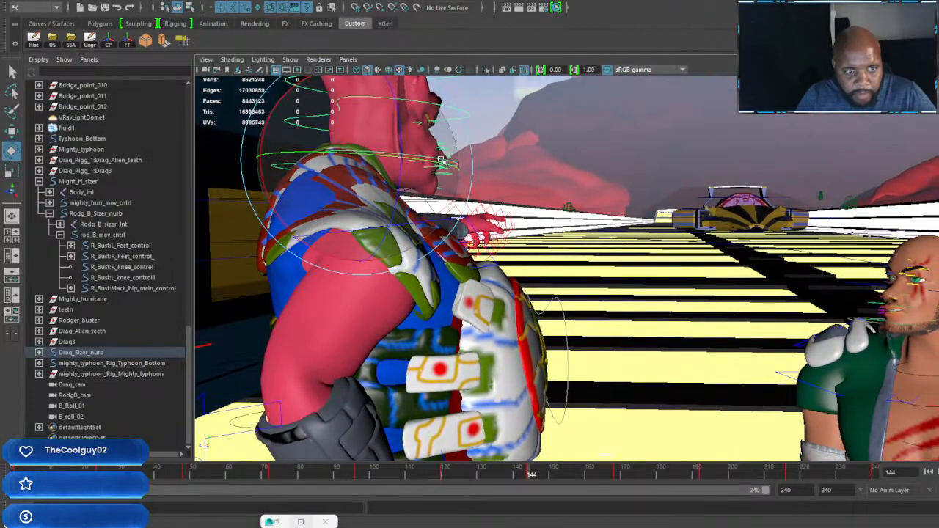
drag(441, 160, 441, 160)
Step: Review the head and arm motion at frames 168, 192 and 216, and play back through the earlier frames
click(618, 473)
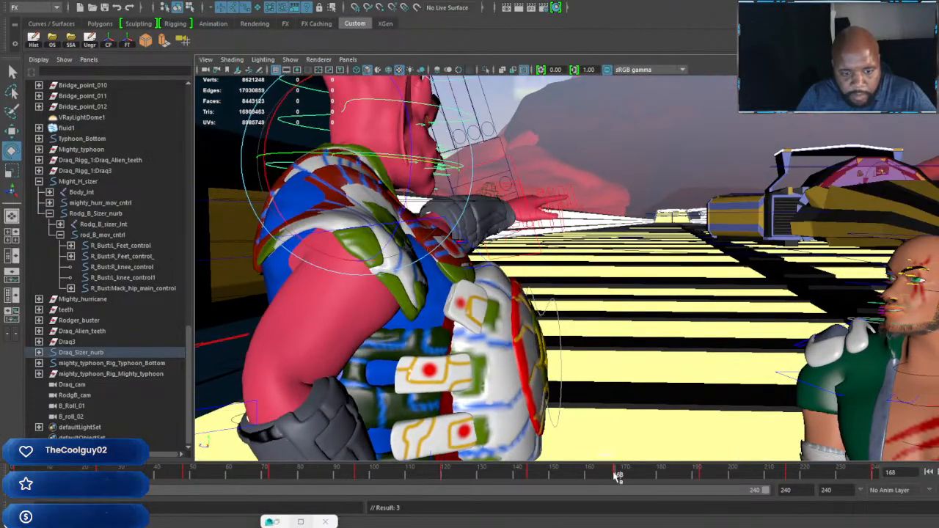
alt+drag(543, 296, 711, 260)
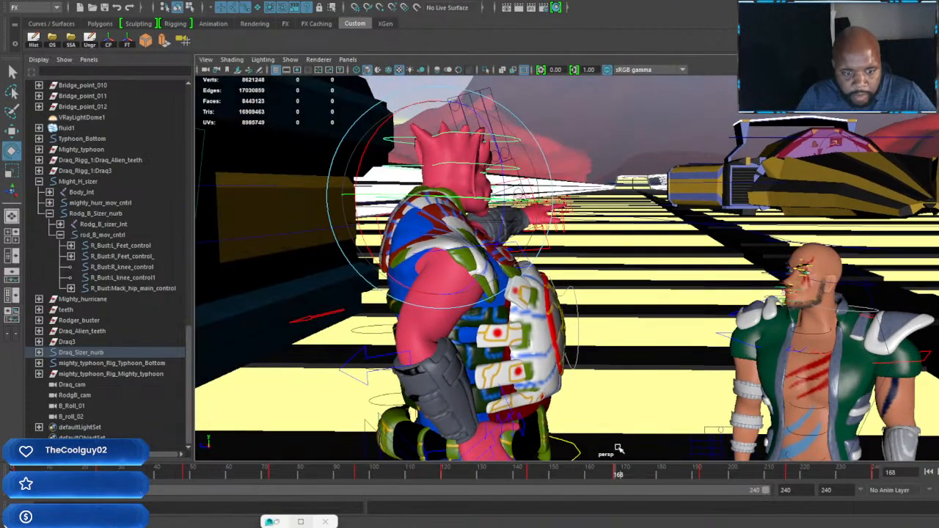
click(702, 474)
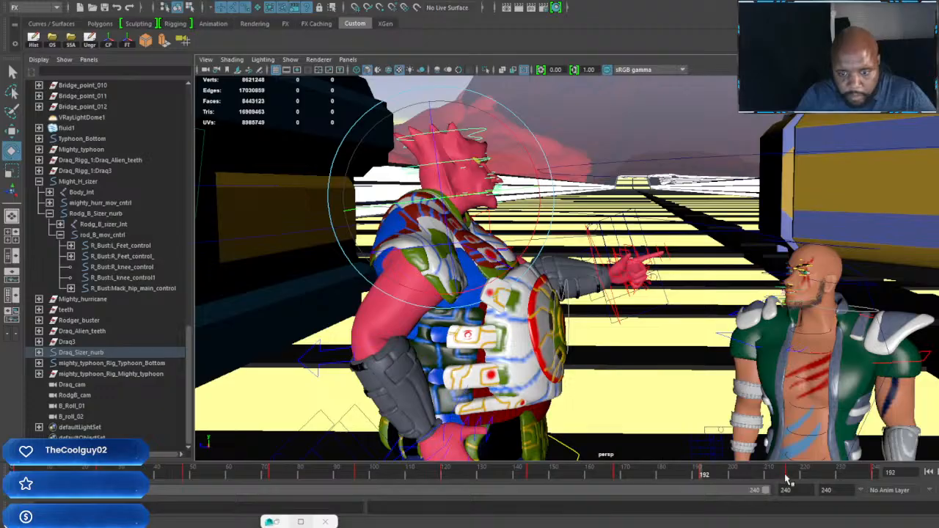
click(786, 476)
drag(786, 475, 403, 473)
drag(355, 451, 3, 463)
Step: Rotate the red-skinned character's raised hand with the wrist control at frame 96 and key it
mouse_move(66, 467)
mouse_down()
mouse_move(354, 492)
mouse_move(359, 477)
mouse_up()
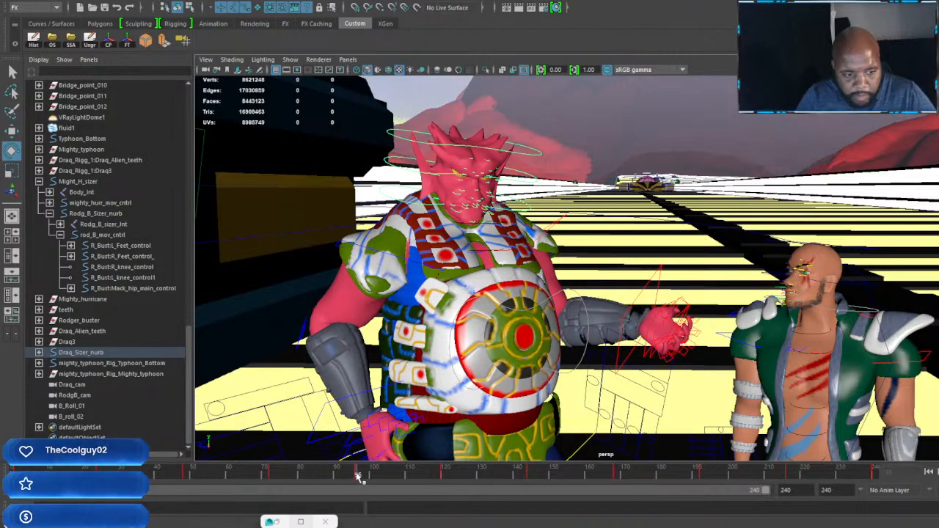
click(647, 287)
drag(643, 289, 600, 402)
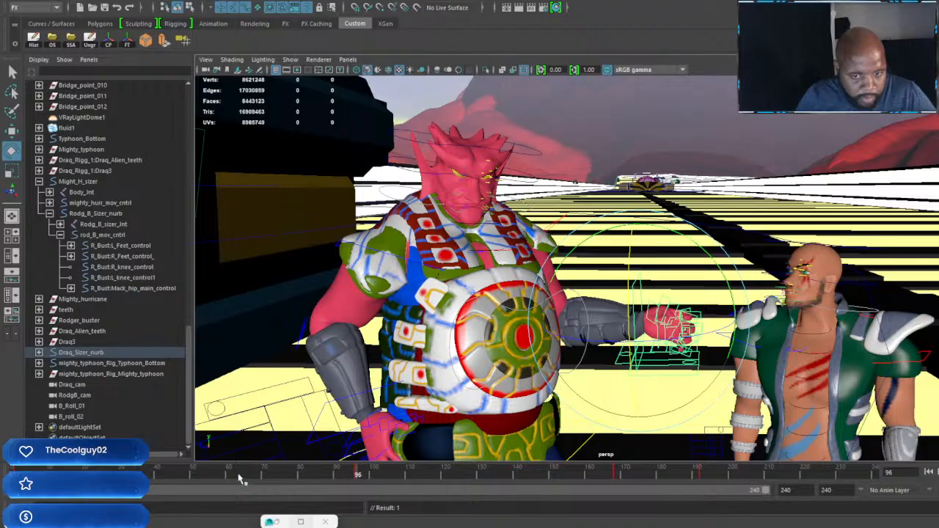
alt+drag(413, 430, 638, 332)
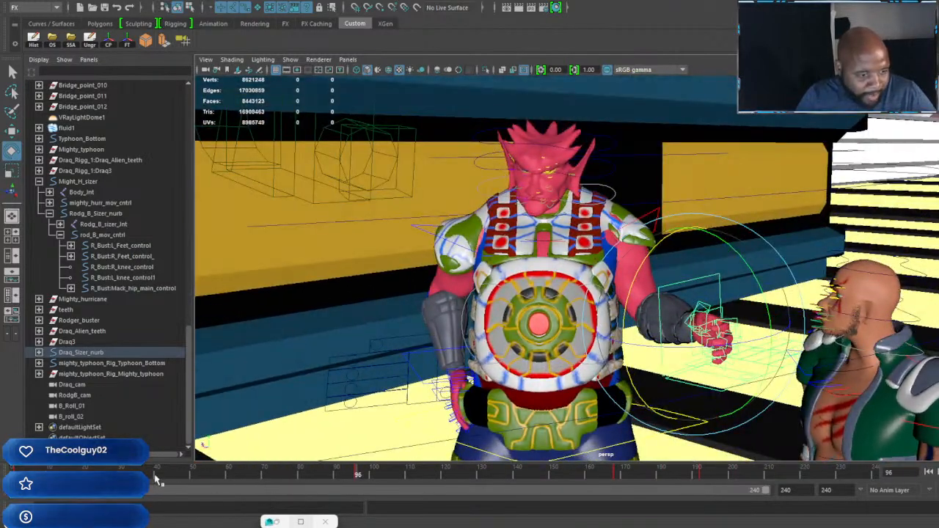
Step: Rotate the same hand slightly with the wrist control at frame 24 and key it
drag(136, 472, 97, 471)
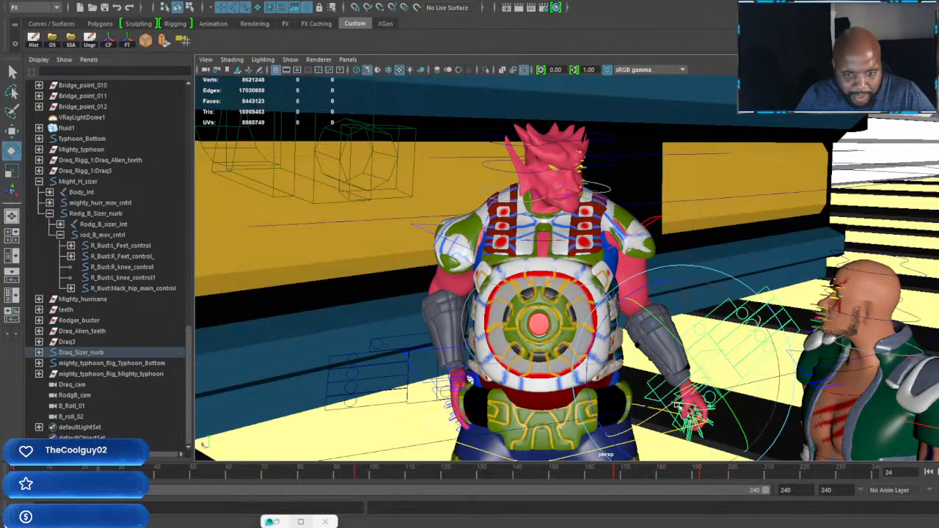
drag(659, 415, 667, 416)
key(s)
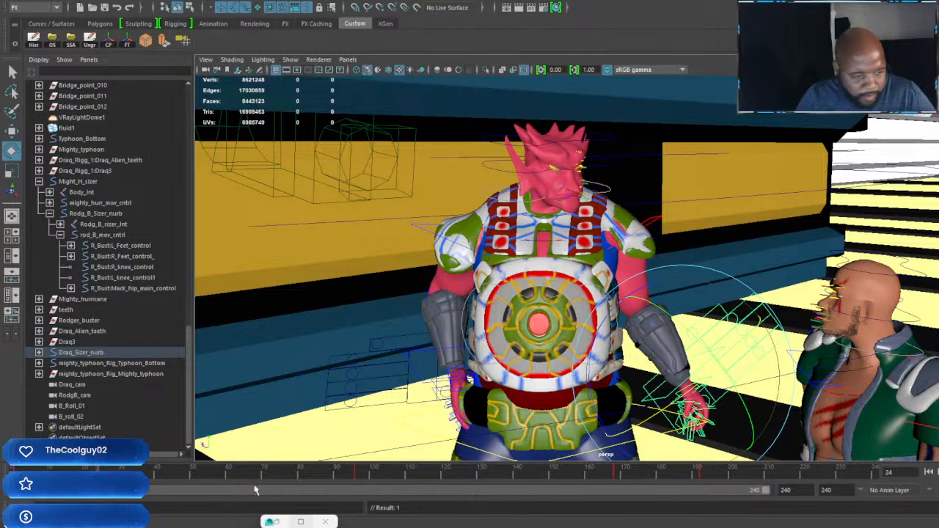
Step: Bend the same hand inward toward the body and twist it at frame 48, and key the wrist control
drag(178, 481, 183, 481)
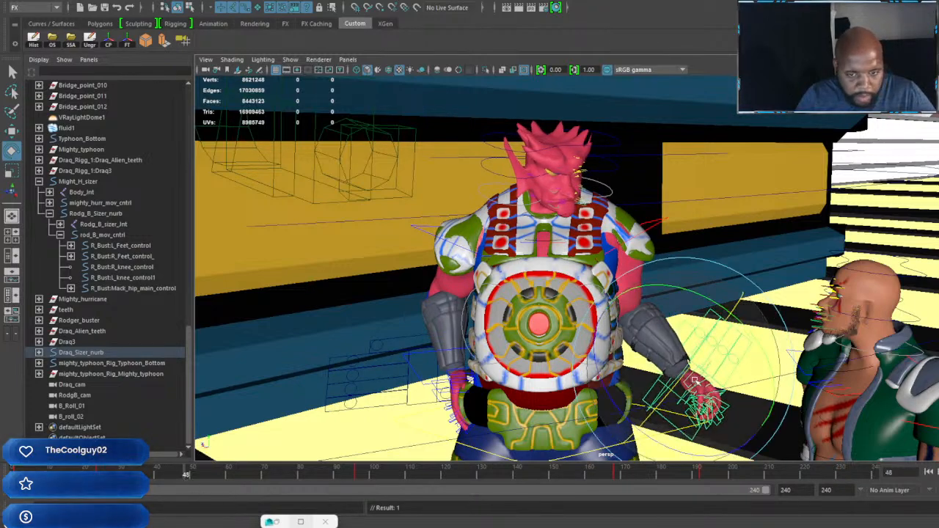
drag(651, 425, 602, 405)
key(s)
drag(709, 323, 657, 360)
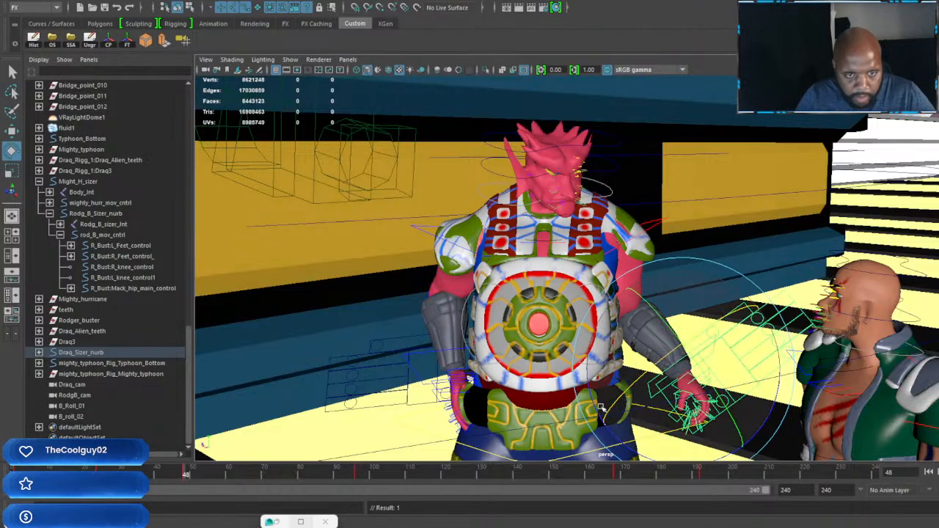
Step: Bend and twist the same hand at frame 72 with the wrist control, and key the pose
click(269, 478)
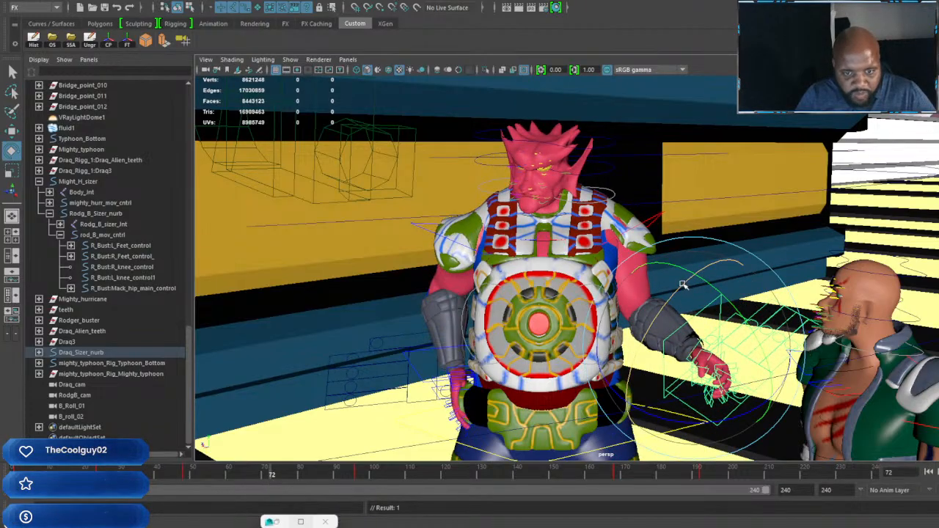
drag(682, 284, 665, 301)
drag(753, 419, 739, 398)
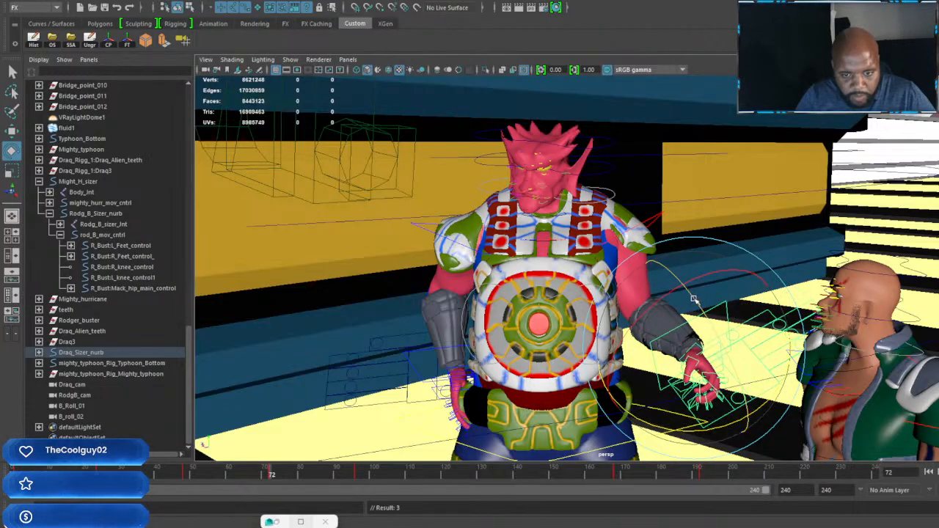
drag(694, 300, 697, 307)
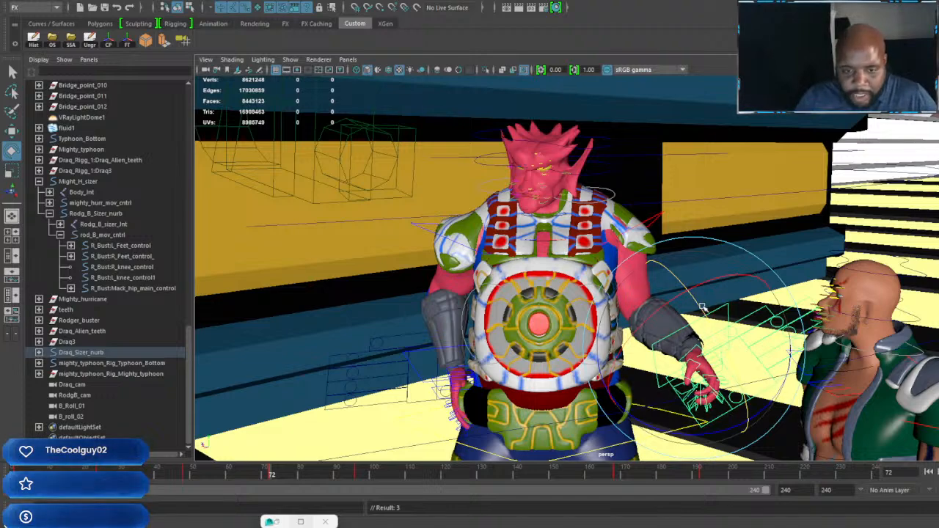
drag(668, 285, 662, 291)
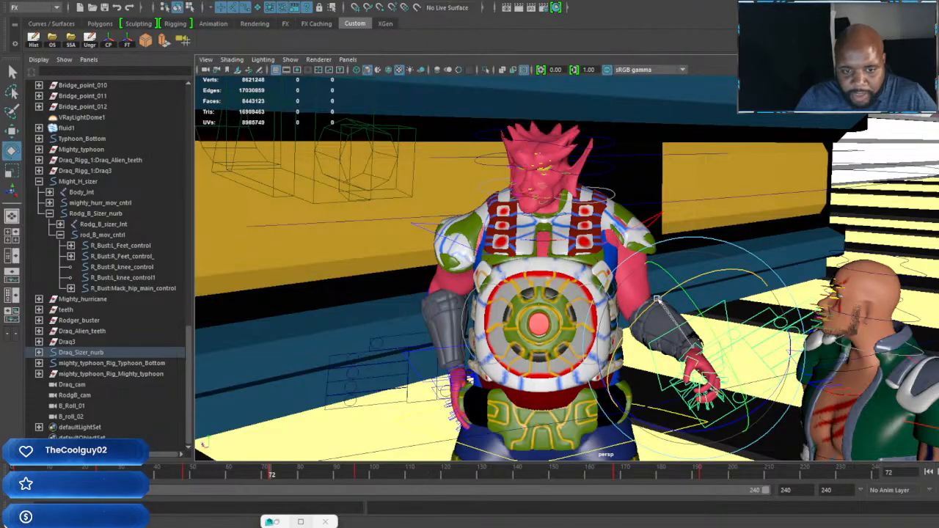
key(s)
Step: Rotate the shoulder control of the red-skinned character's raised arm at frame 72 and key it
drag(273, 475, 317, 506)
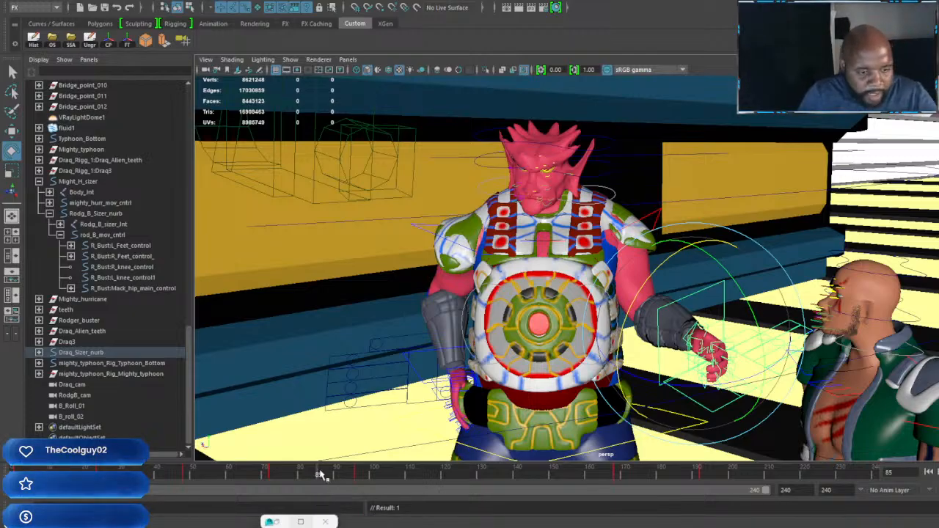
drag(320, 475, 443, 496)
alt+drag(677, 338, 741, 320)
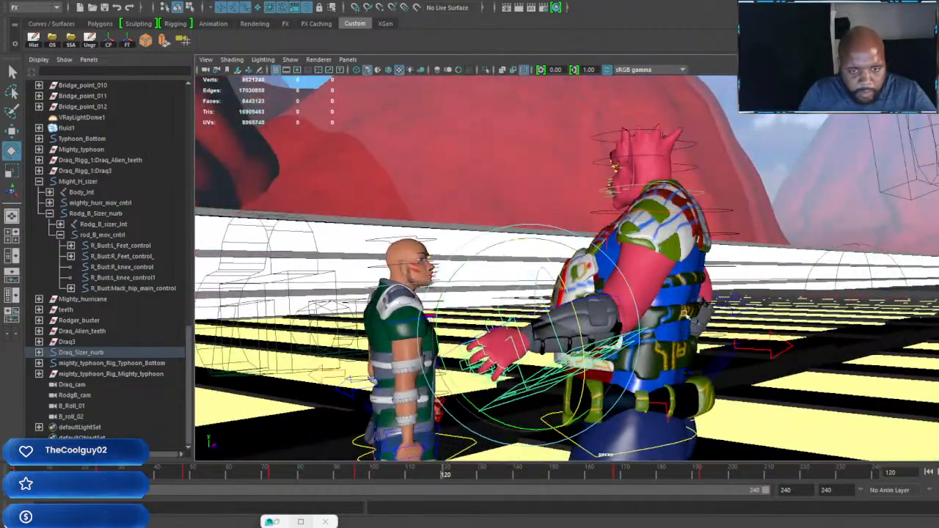
click(692, 220)
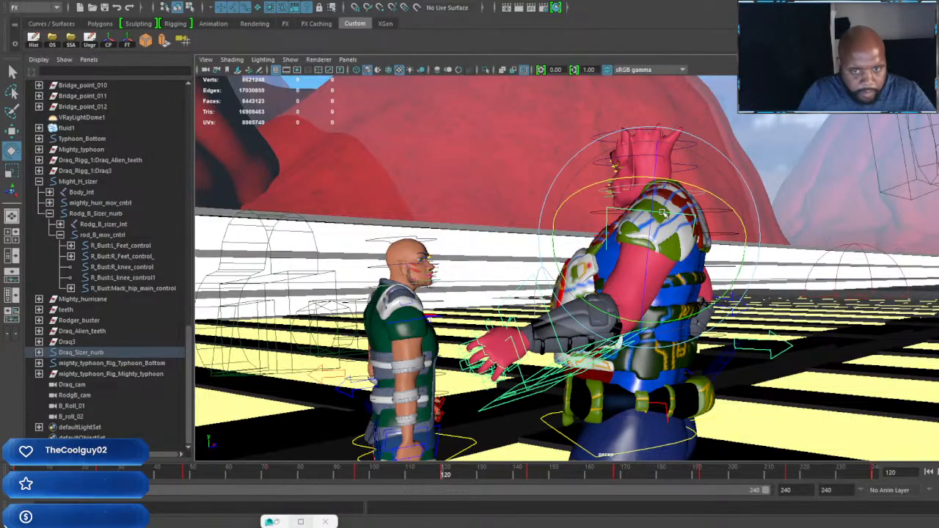
drag(673, 321, 706, 295)
alt+drag(654, 369, 812, 357)
alt+middle_drag(813, 356, 698, 325)
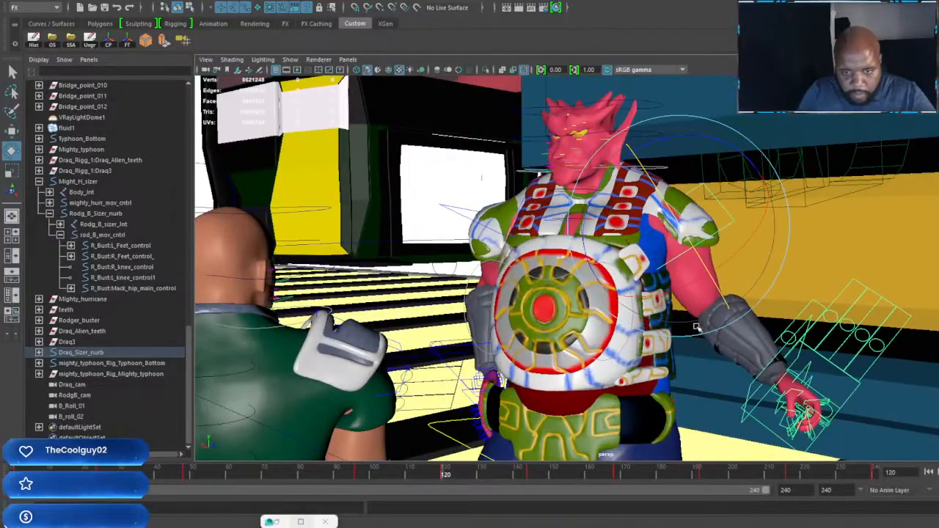
drag(768, 217, 697, 215)
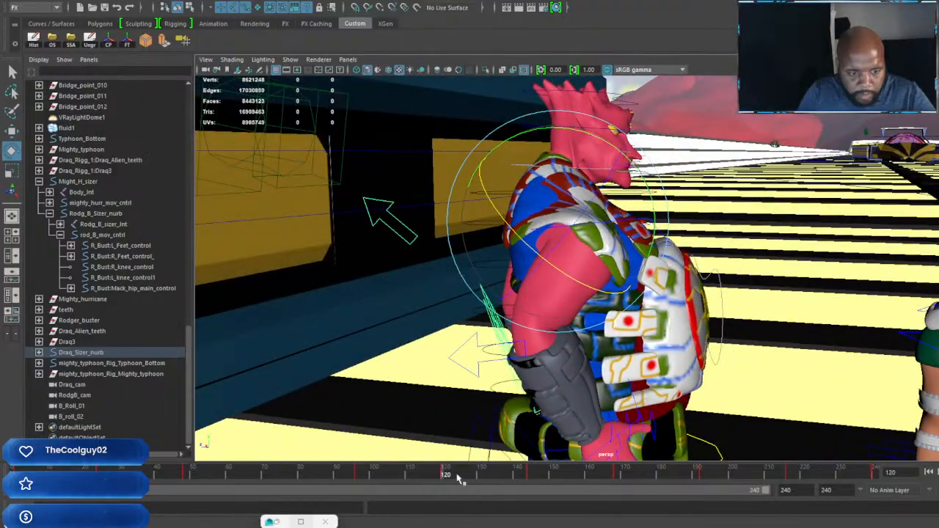
drag(449, 476, 270, 485)
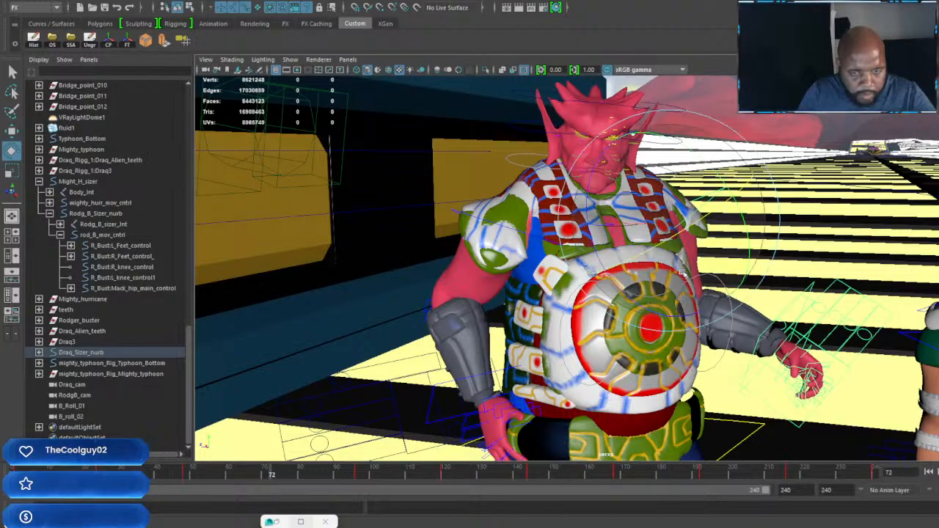
drag(731, 208, 740, 227)
key(s)
alt+drag(839, 326, 776, 335)
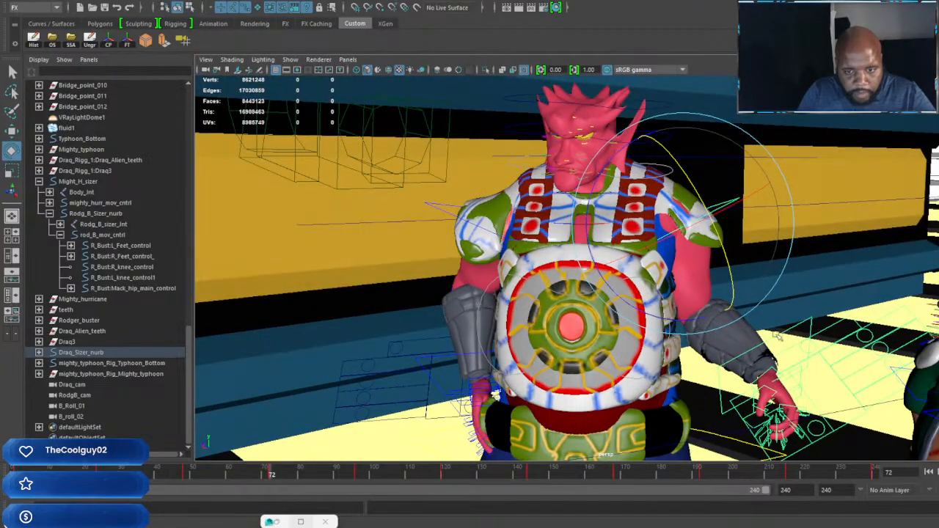
Step: Move the wrist control of the red-skinned character's raised arm at frame 72 and key the new position
click(779, 333)
key(w)
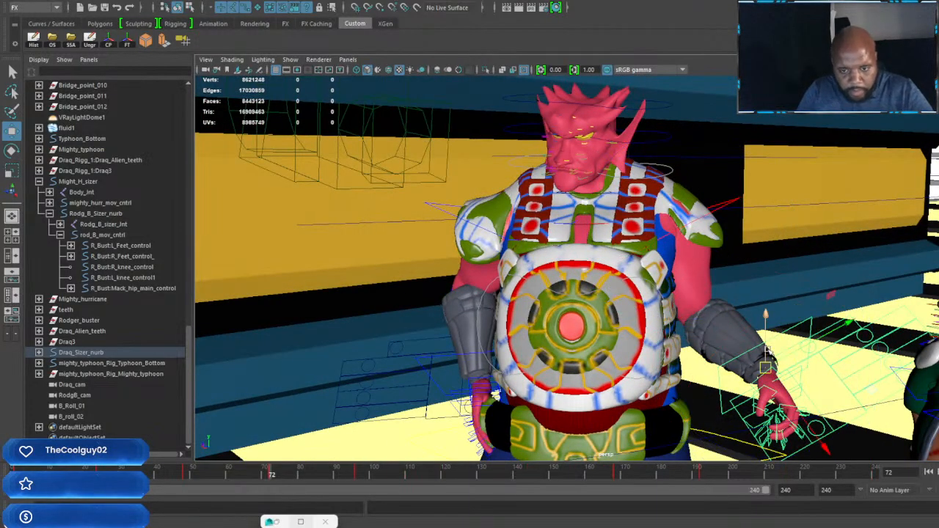
drag(767, 367, 748, 417)
key(s)
Step: Rotate the same hand slightly with the wrist control at frame 72, checking the pose from behind and in front
alt+drag(824, 388, 673, 335)
key(e)
key(w)
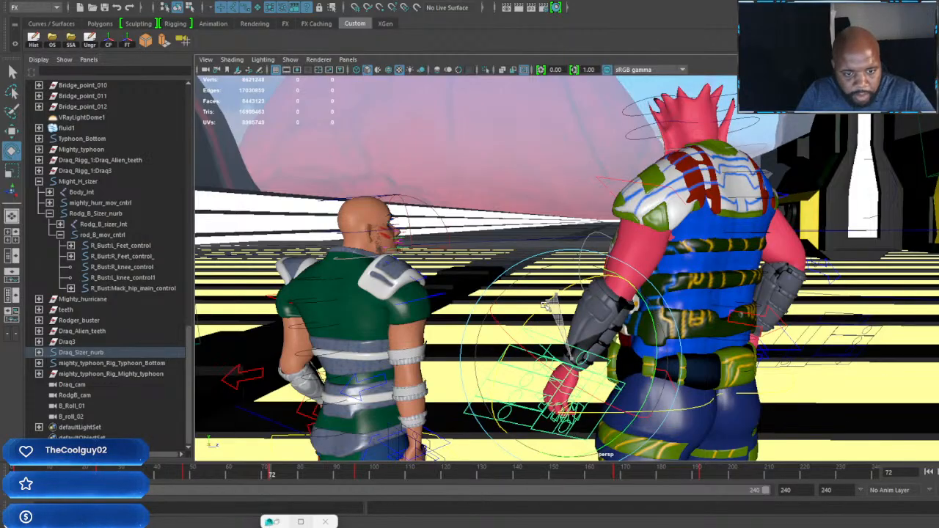
alt+drag(547, 303, 557, 323)
key(w)
alt+drag(723, 334, 635, 369)
alt+drag(528, 313, 710, 272)
alt+middle_drag(710, 272, 681, 304)
alt+drag(682, 304, 664, 304)
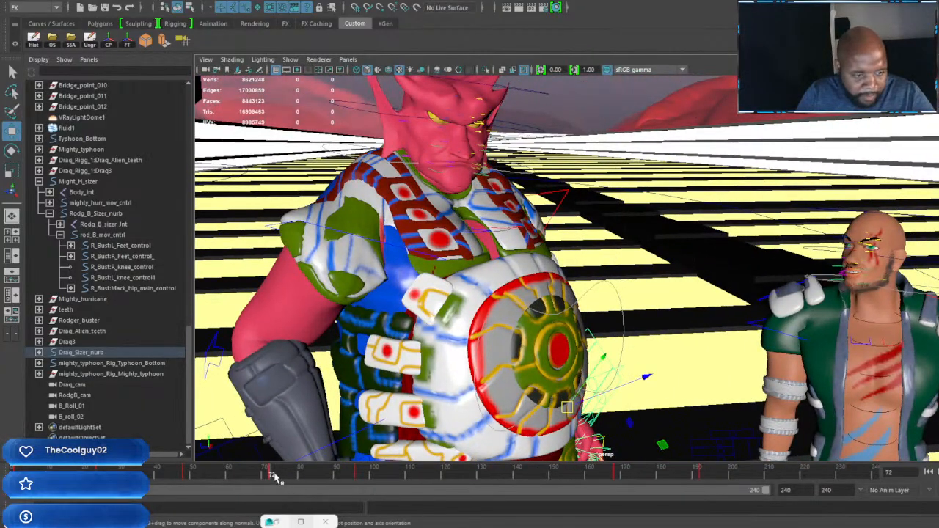
Step: Key the same wrist control at frames 120 and 144
drag(273, 478, 445, 500)
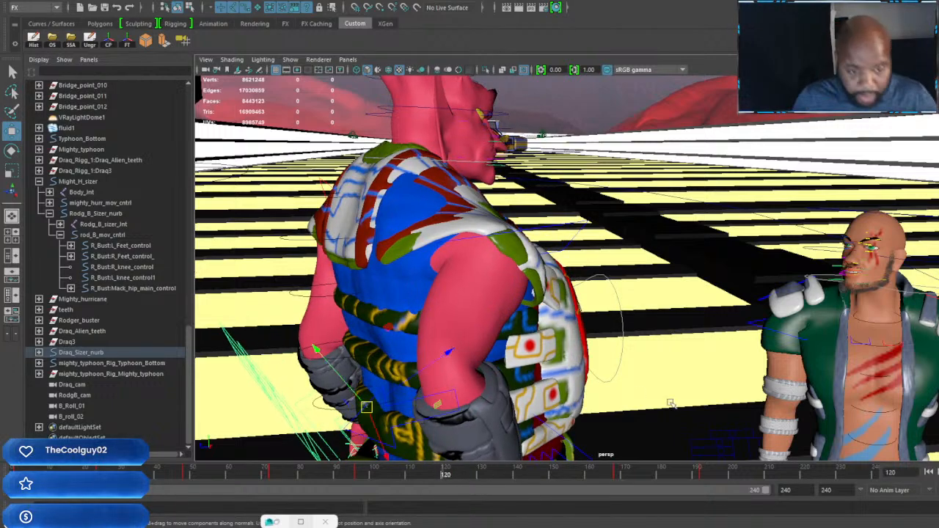
alt+drag(626, 386, 814, 317)
alt+drag(762, 382, 544, 376)
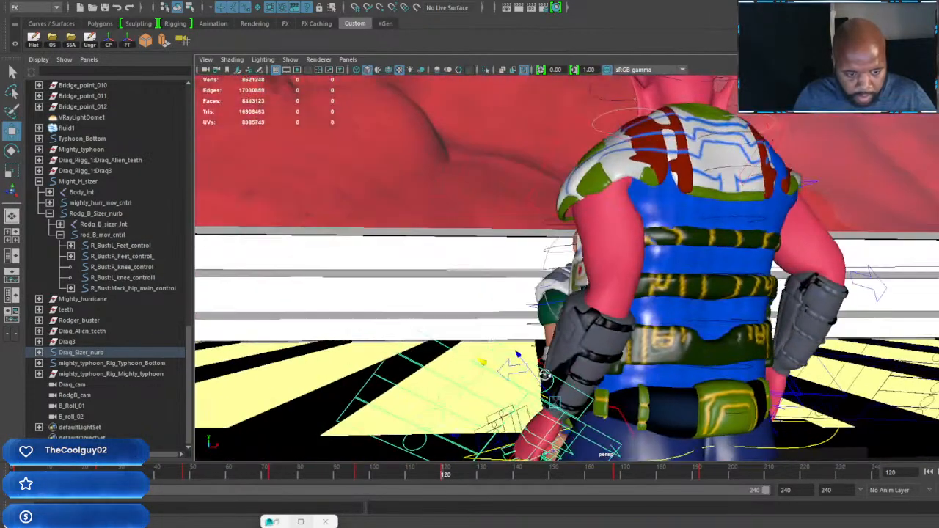
click(540, 475)
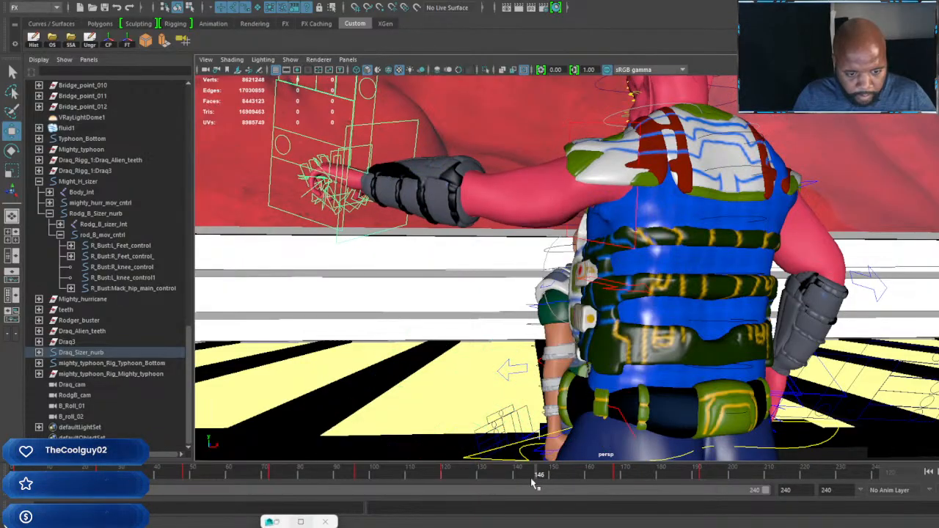
drag(534, 482, 532, 483)
alt+drag(539, 339, 467, 266)
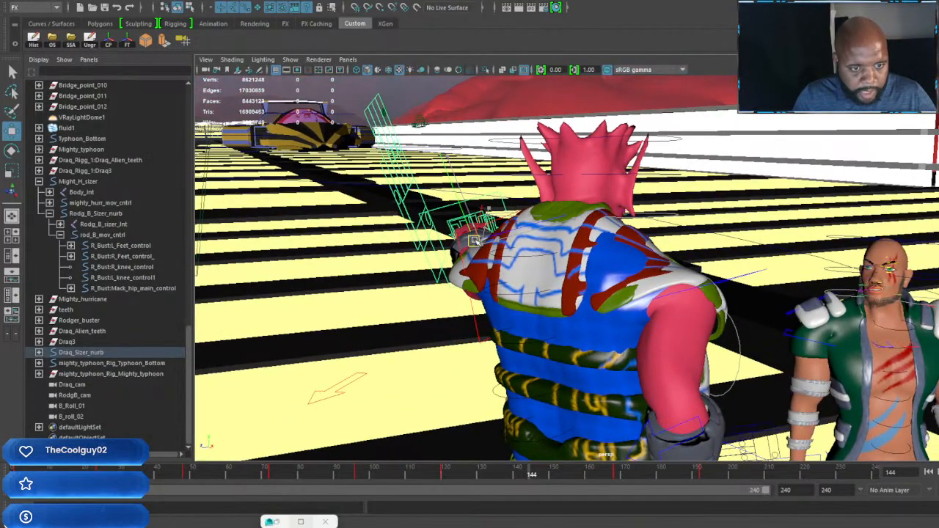
key(s)
Step: Try rotating and moving the same hand with the wrist control at frame 210, and undo the changes
drag(531, 476, 770, 517)
alt+drag(725, 311, 522, 287)
alt+drag(700, 367, 748, 382)
drag(754, 328, 598, 384)
key(e)
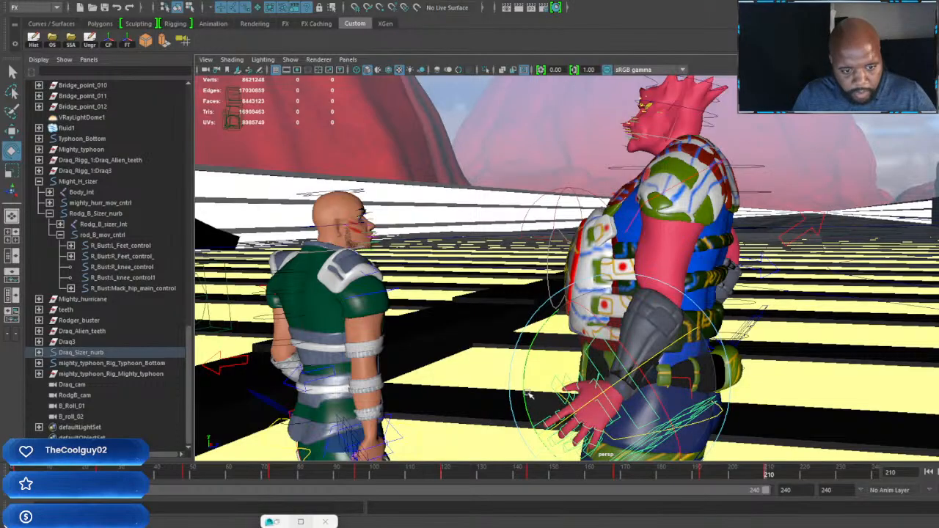
key(w)
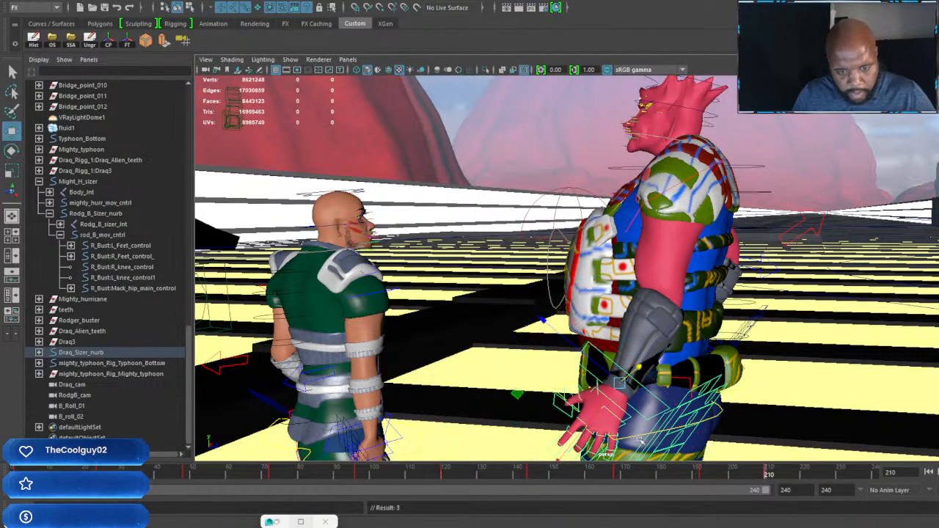
mouse_move(663, 440)
alt+mouse_down()
mouse_move(623, 443)
mouse_move(645, 446)
alt+mouse_up()
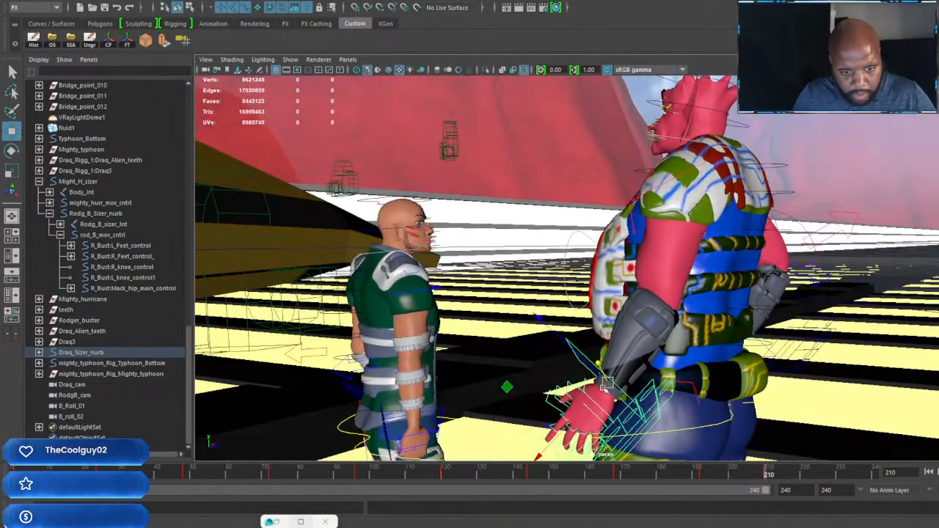
drag(606, 383, 640, 390)
key(s)
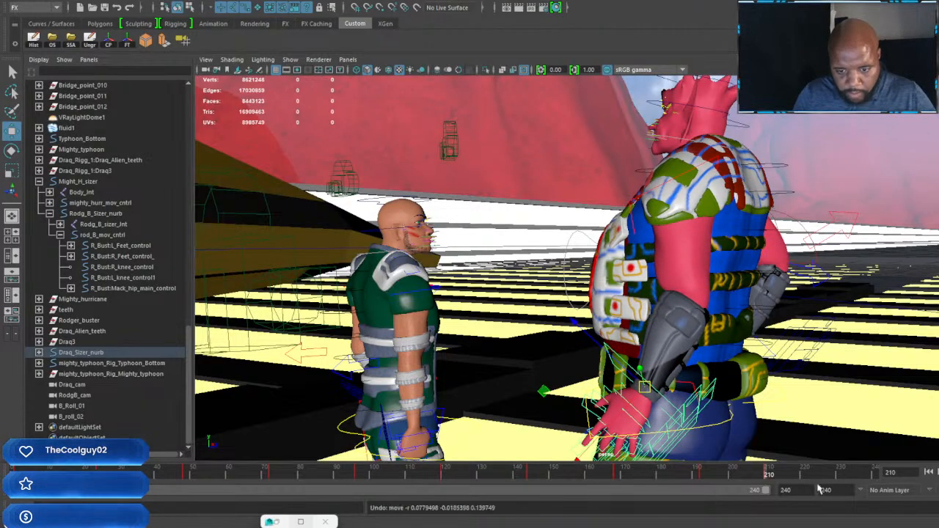
key(ctrl+z)
Step: Rotate the same hand with the wrist control at frame 216 and key it
drag(777, 481, 784, 481)
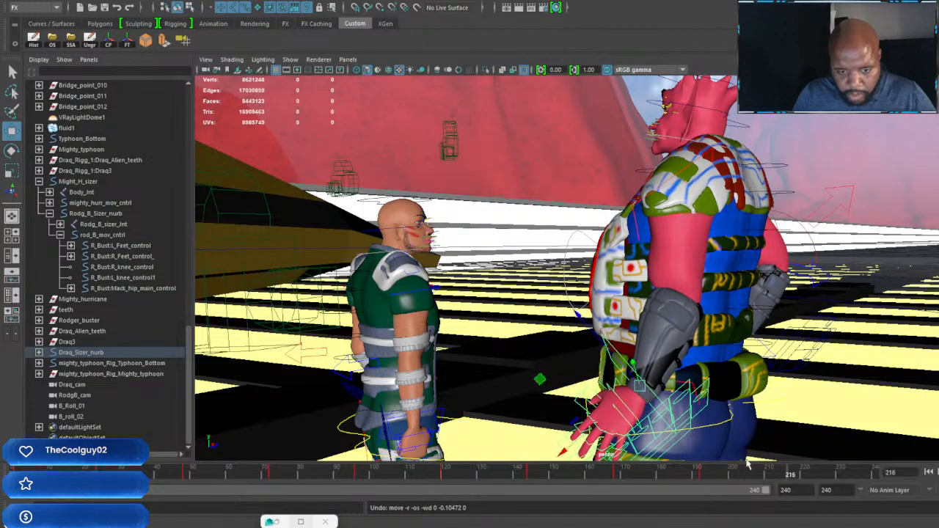
key(e)
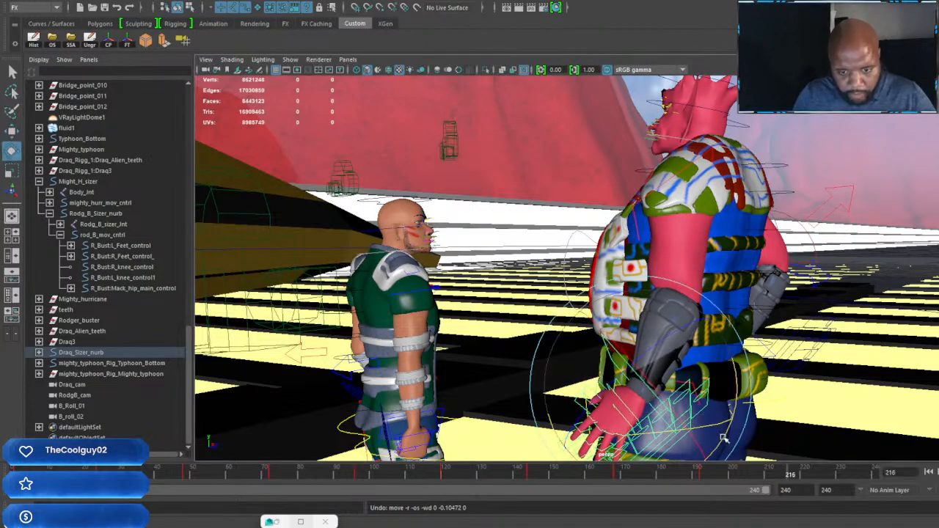
key(w)
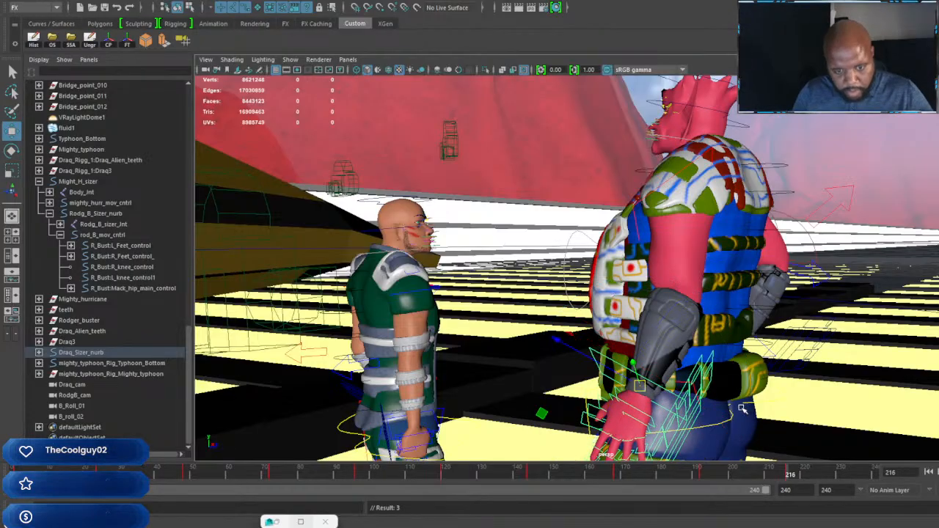
Step: Key the pose of the same wrist control at frame 240
alt+drag(741, 420, 591, 397)
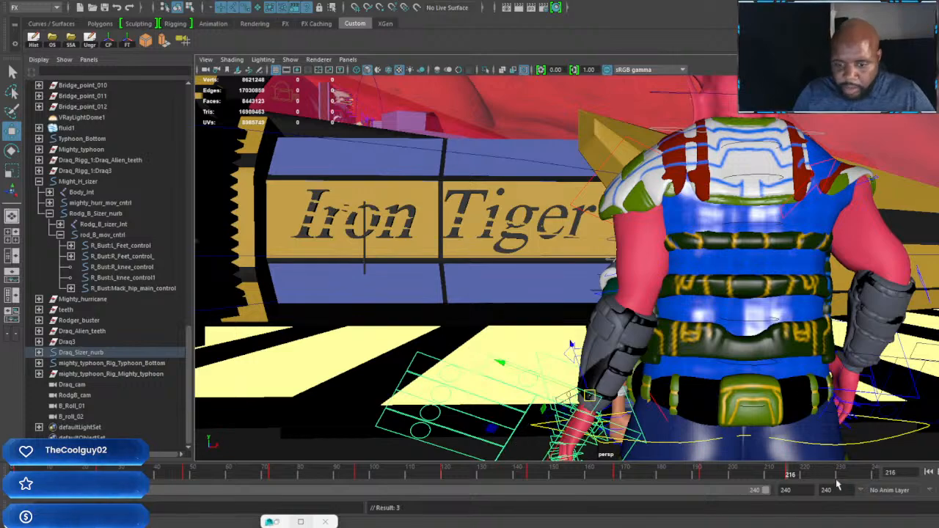
click(875, 476)
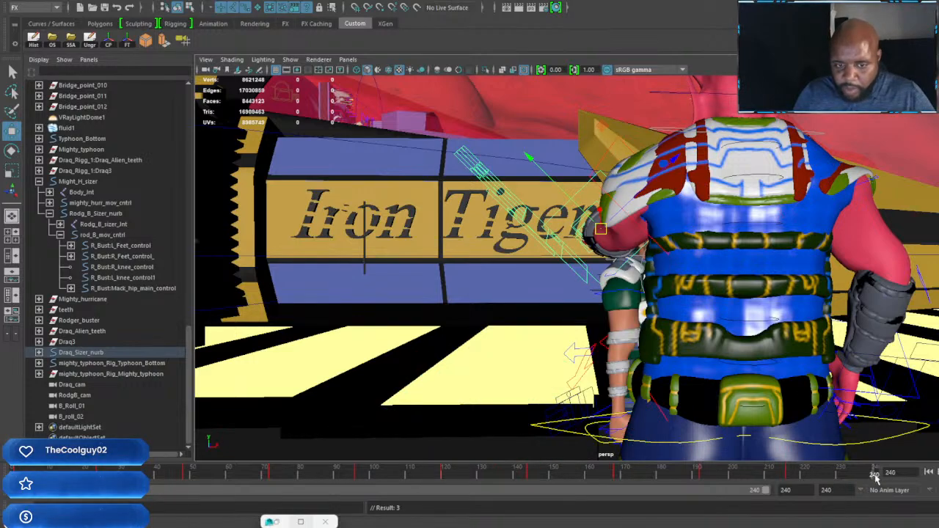
alt+drag(596, 288, 859, 299)
alt+middle_drag(804, 262, 847, 316)
scroll(763, 293, up, 3)
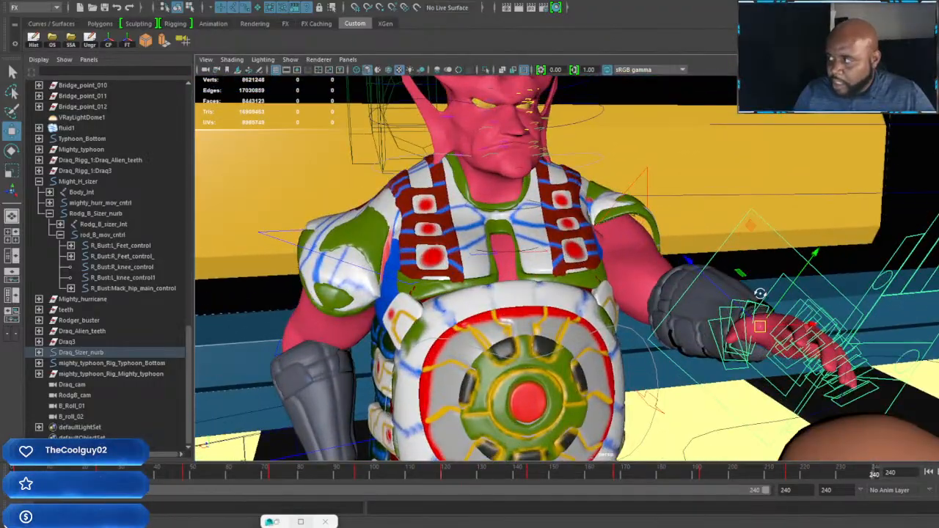
alt+drag(758, 293, 699, 333)
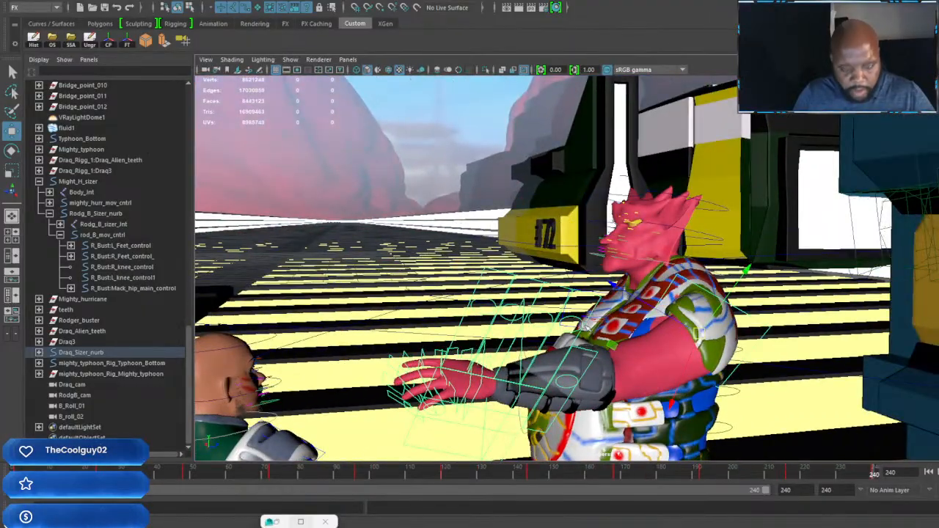
Step: Lower the red-skinned character's raised arm with the shoulder control at frame 240
alt+drag(615, 325, 566, 303)
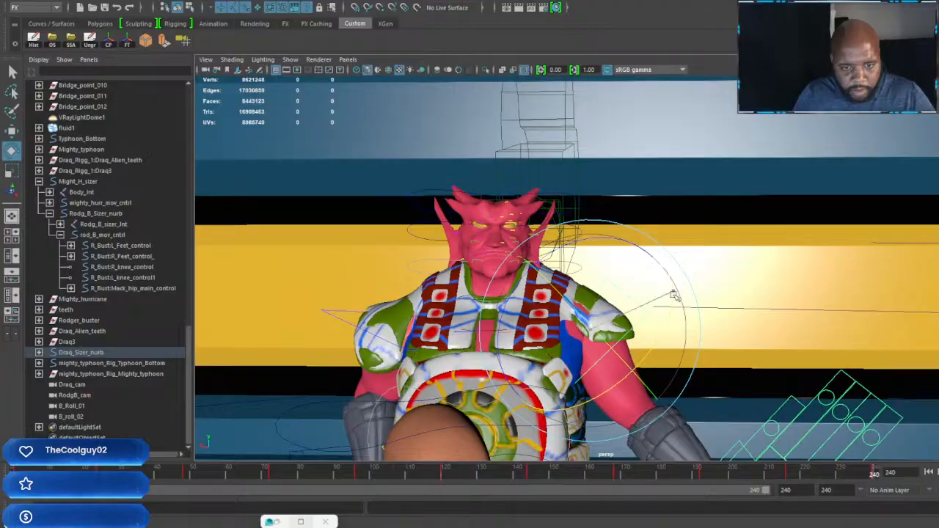
alt+drag(666, 352, 716, 311)
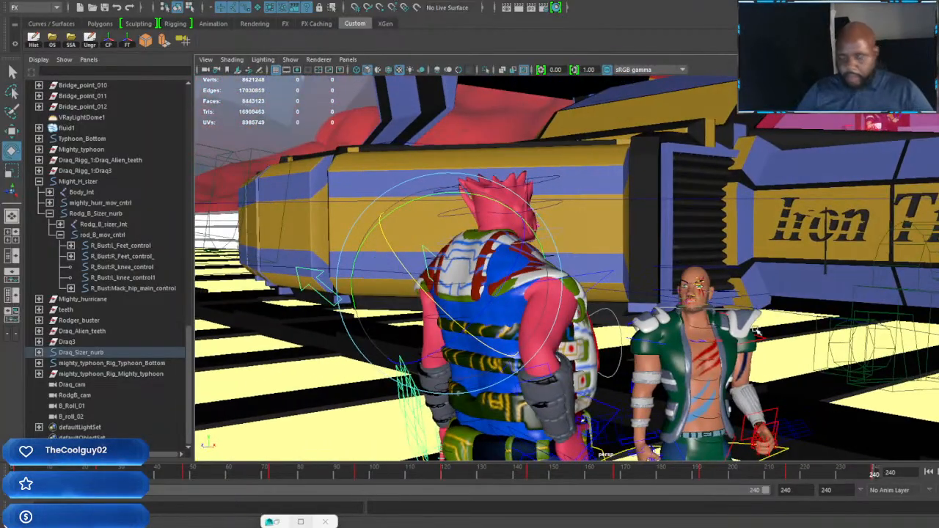
alt+drag(792, 284, 771, 251)
alt+drag(713, 292, 709, 292)
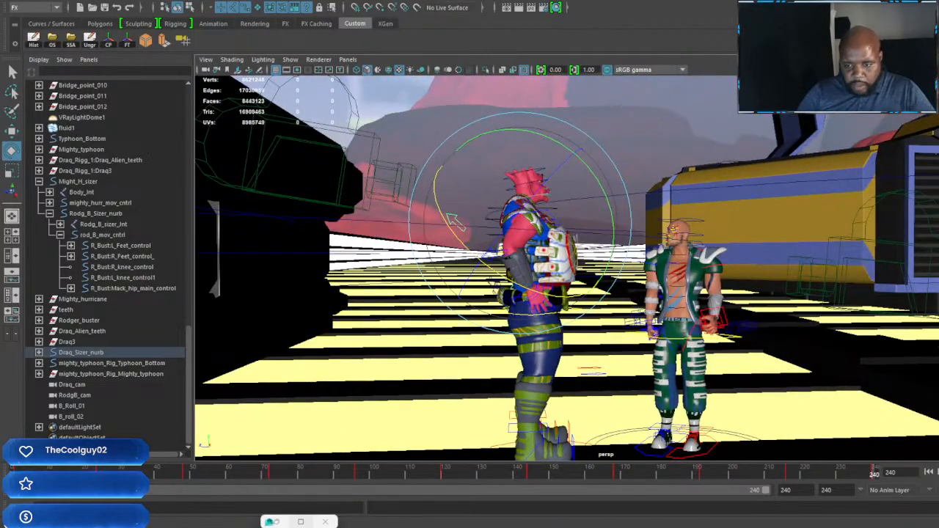
Step: Play back the animation and examine the red-skinned character's arm swings and hand poses, including at frame 24
key(alt+v)
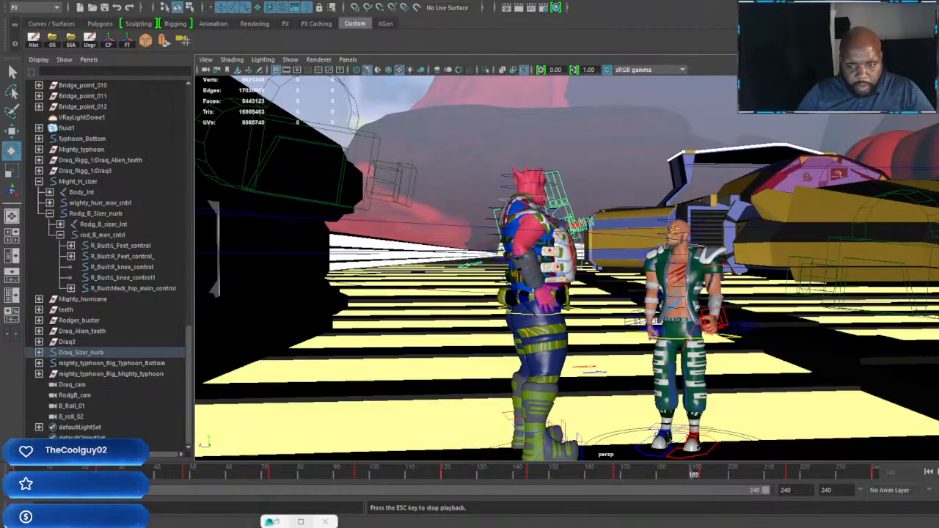
key(Escape)
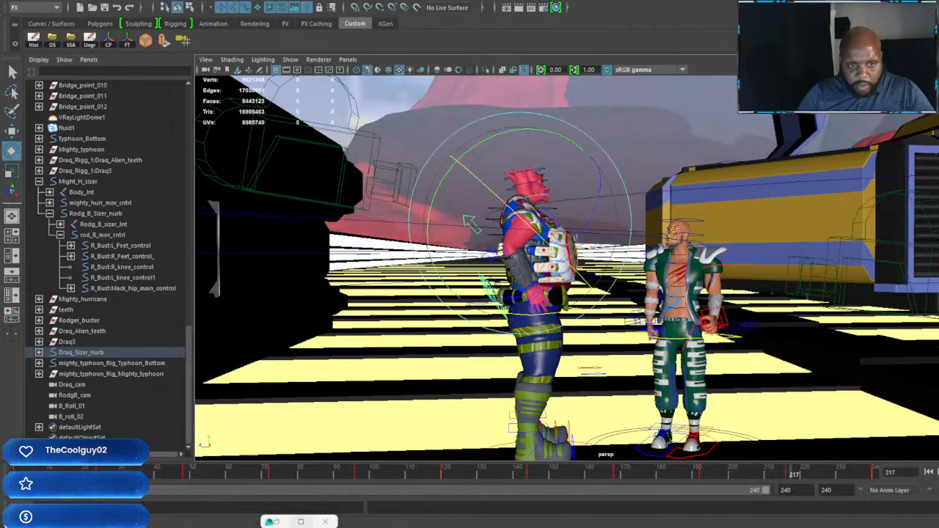
alt+drag(648, 320, 454, 332)
alt+right_drag(440, 334, 509, 345)
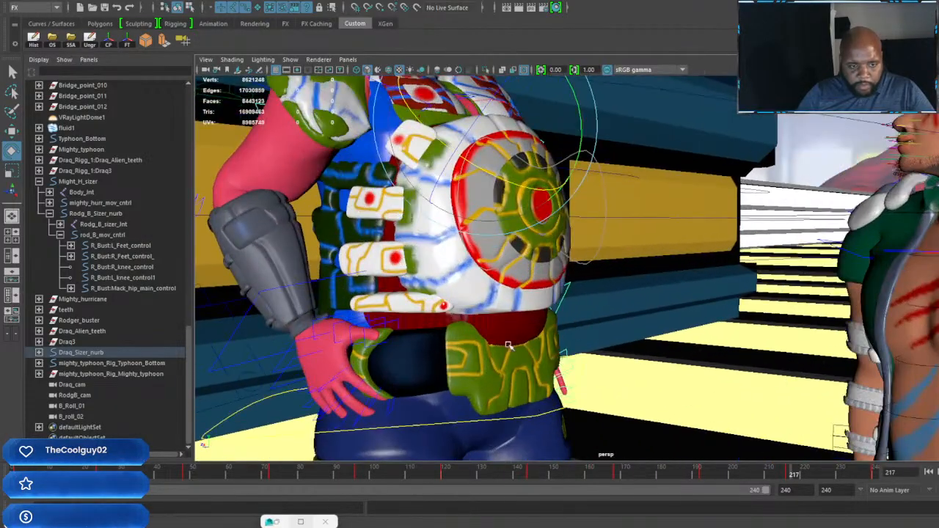
alt+drag(509, 346, 577, 336)
alt+right_drag(577, 335, 514, 326)
alt+drag(514, 327, 493, 329)
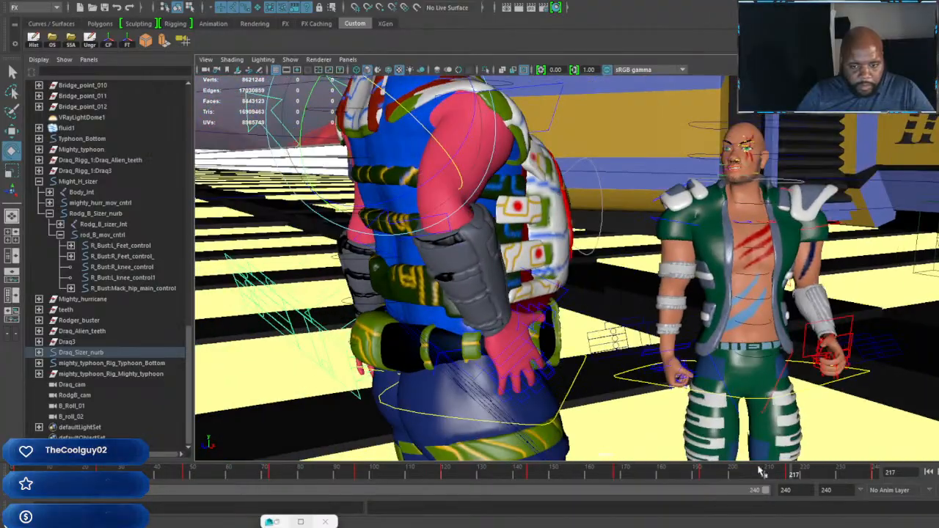
drag(776, 477, 110, 471)
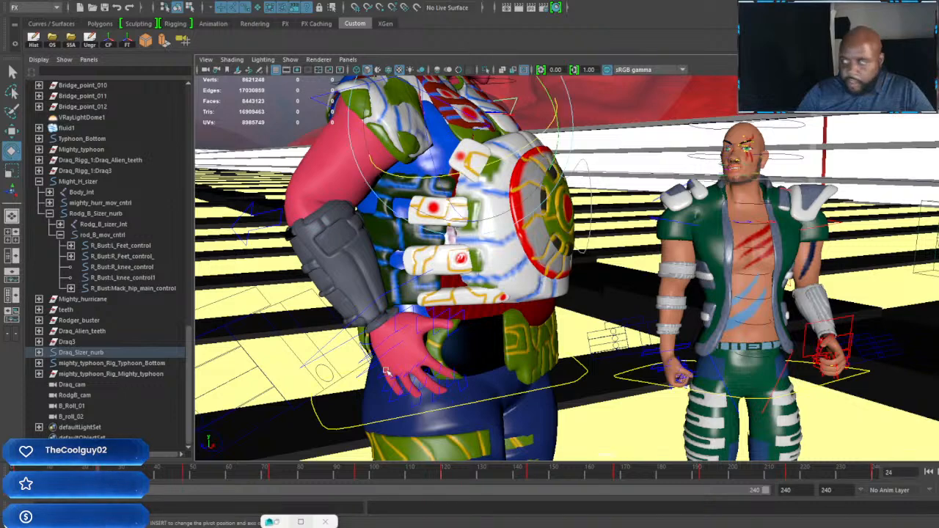
alt+drag(700, 248, 716, 249)
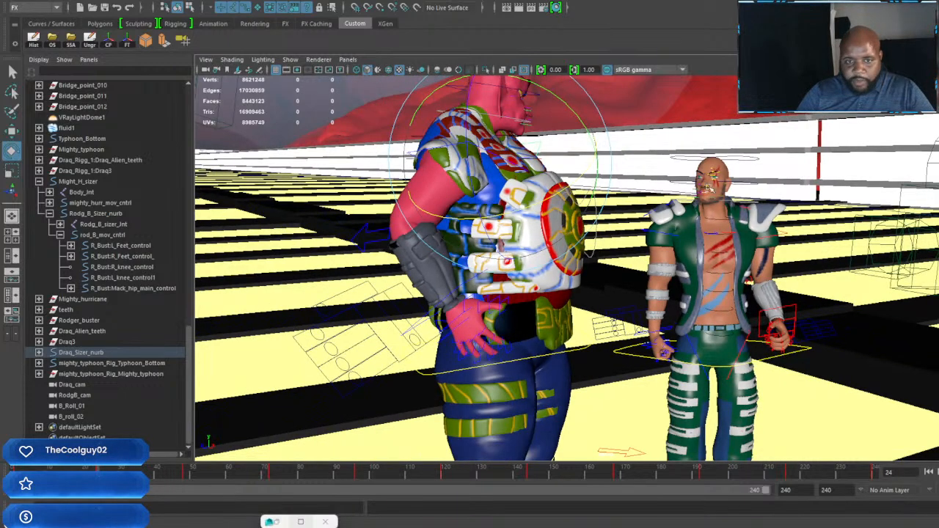
alt+drag(719, 188, 679, 212)
alt+right_drag(678, 212, 778, 283)
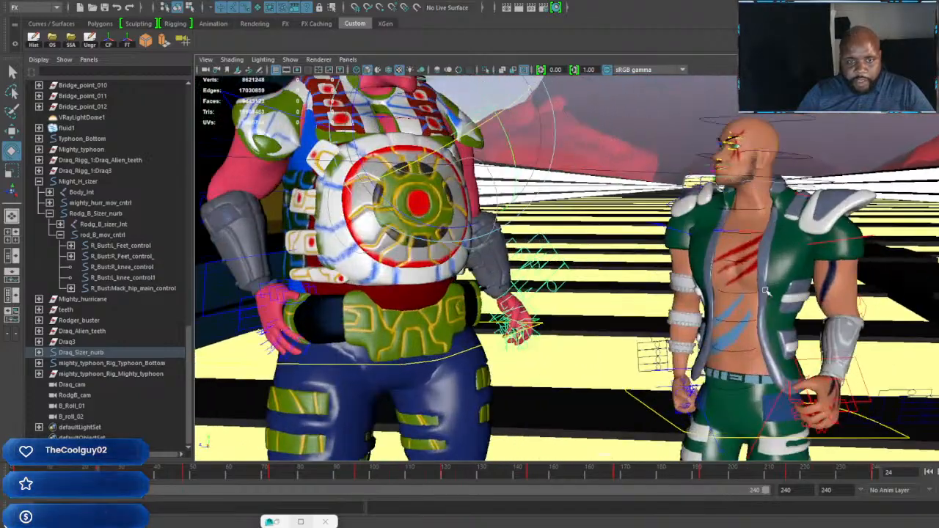
Step: Examine the bald character's arms and hands at frame 24, trying the move and rotate tools on one arm's control
alt+drag(777, 282, 756, 337)
alt+right_drag(755, 338, 723, 325)
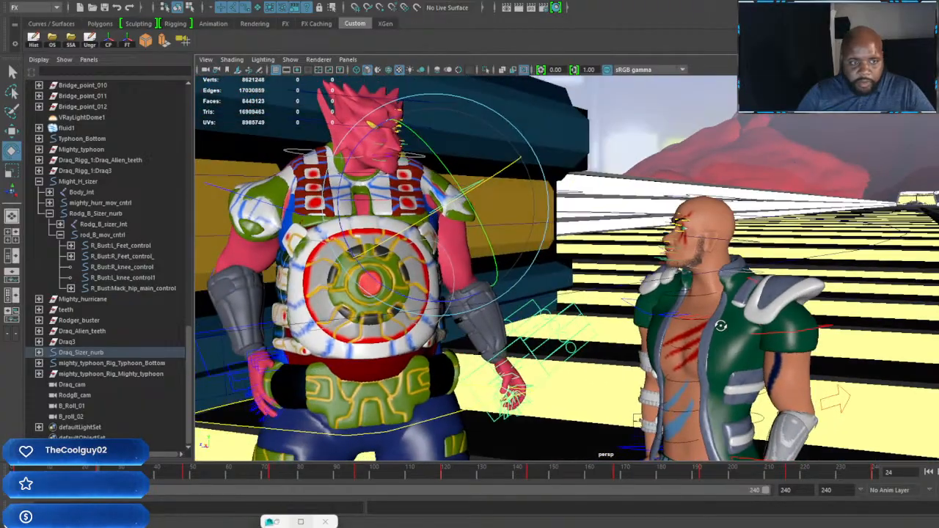
alt+drag(723, 325, 761, 323)
alt+right_drag(762, 323, 789, 333)
alt+middle_drag(788, 334, 693, 284)
alt+drag(693, 284, 692, 360)
click(672, 343)
alt+right_drag(672, 343, 645, 336)
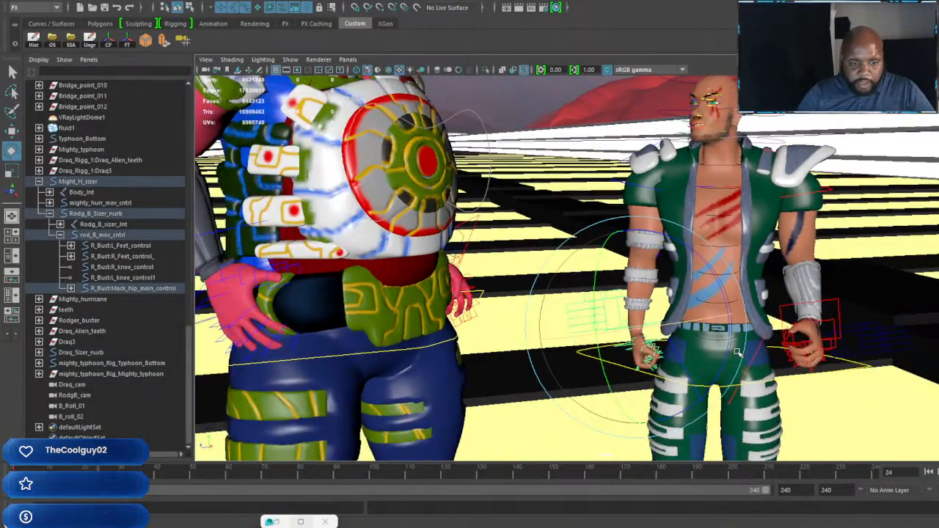
alt+drag(645, 336, 624, 344)
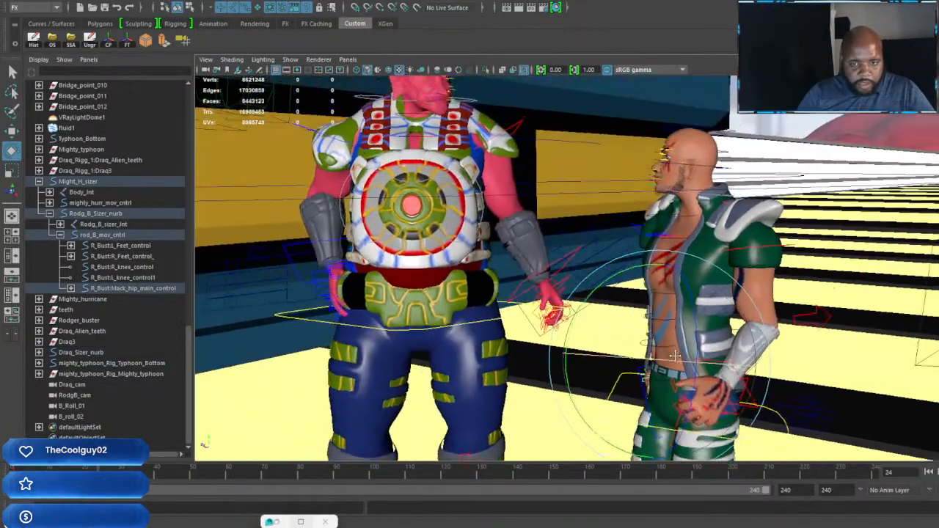
alt+right_drag(624, 343, 693, 355)
key(w)
alt+drag(694, 355, 708, 351)
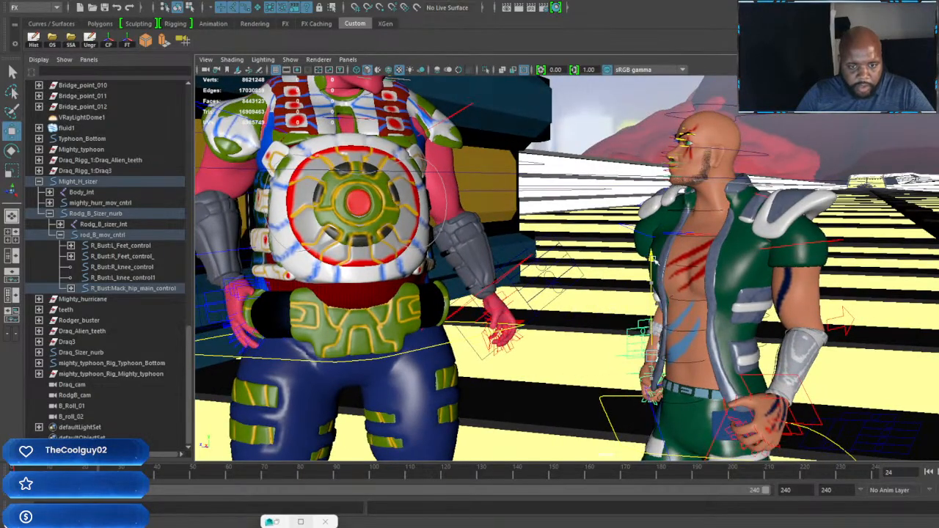
key(e)
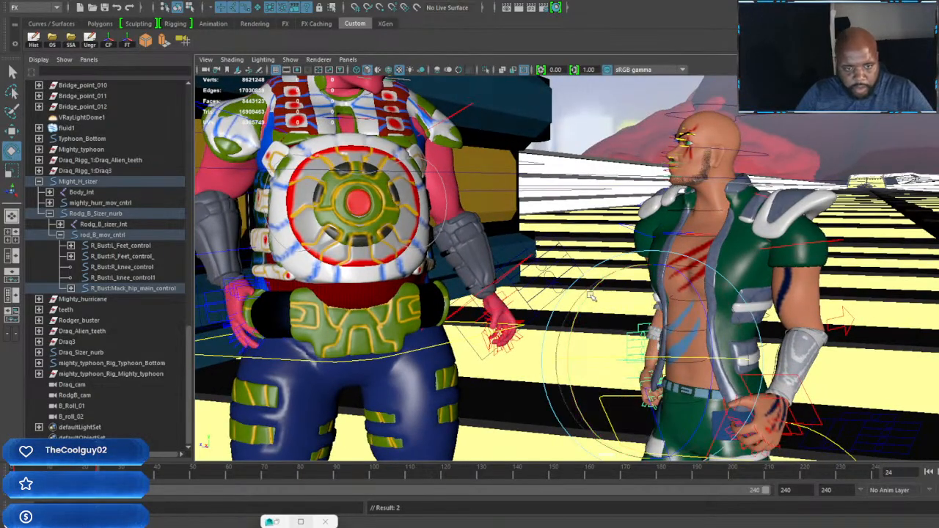
Step: Inspect the bald character's shoulder and head controls at frame 24 with the rotate and move manipulators
alt+drag(622, 254, 706, 312)
alt+middle_drag(689, 257, 644, 304)
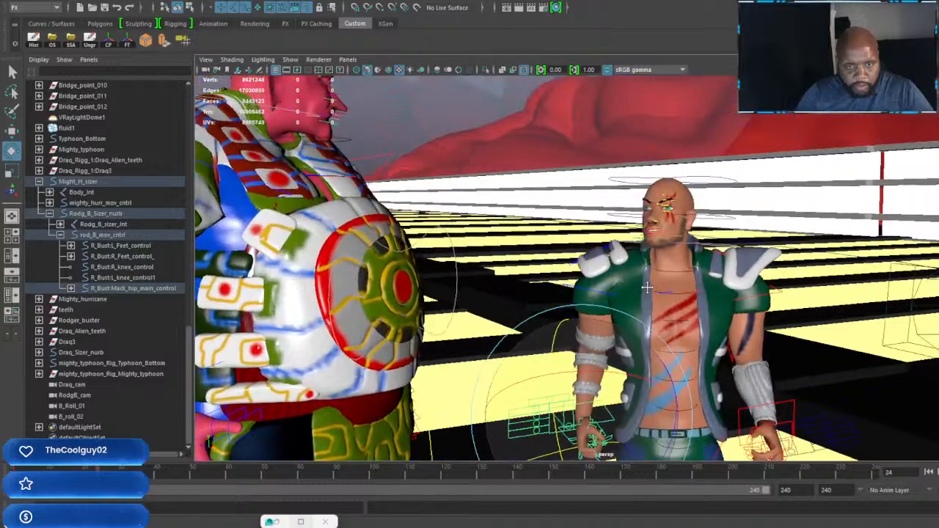
alt+right_drag(514, 257, 595, 229)
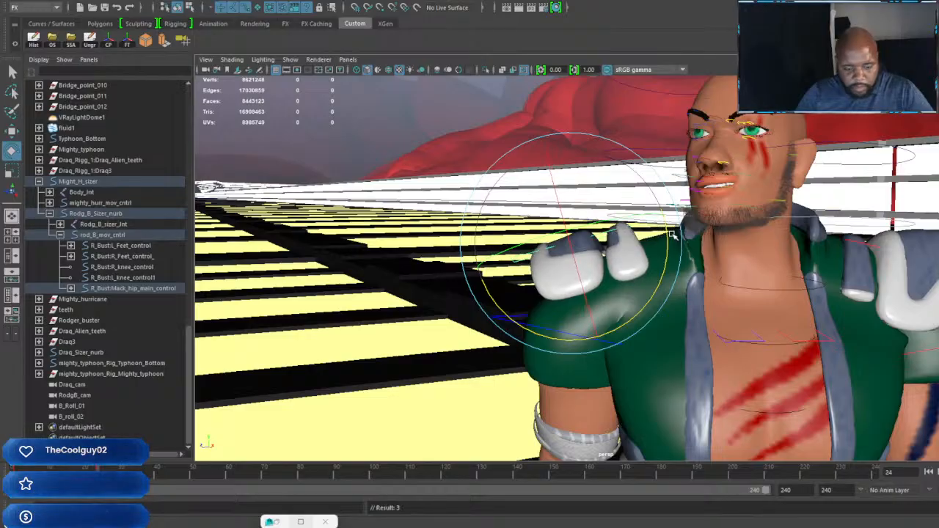
key(w)
drag(571, 246, 659, 330)
alt+middle_drag(659, 330, 645, 308)
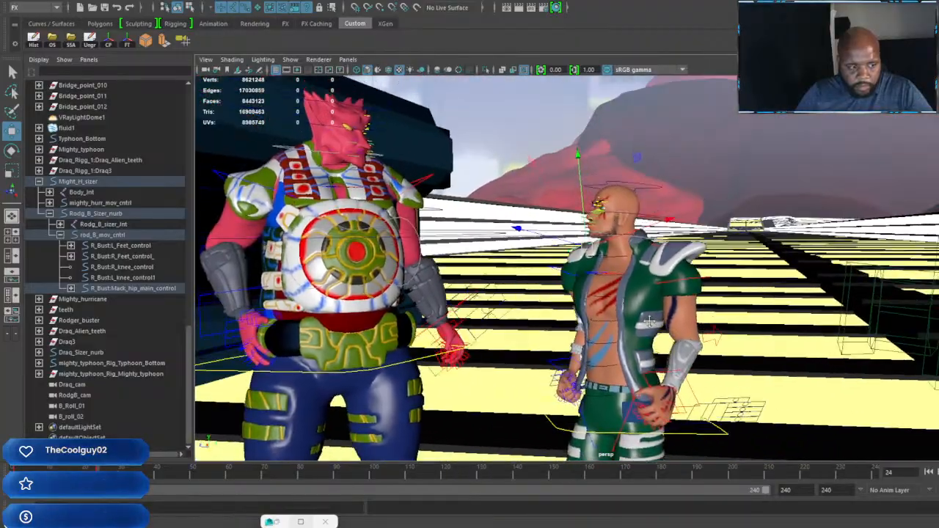
alt+right_drag(646, 308, 688, 214)
alt+middle_drag(688, 214, 711, 189)
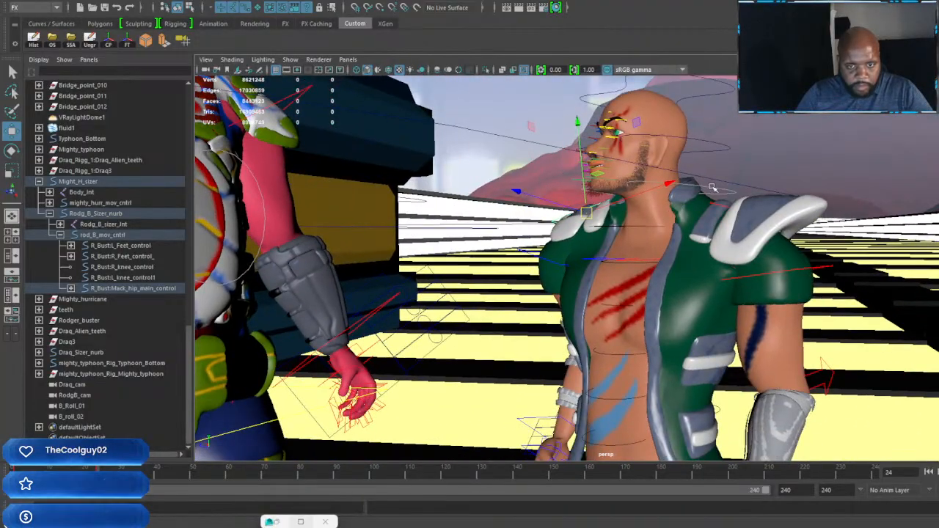
alt+right_drag(710, 188, 682, 220)
alt+drag(682, 220, 724, 243)
alt+right_drag(724, 243, 736, 234)
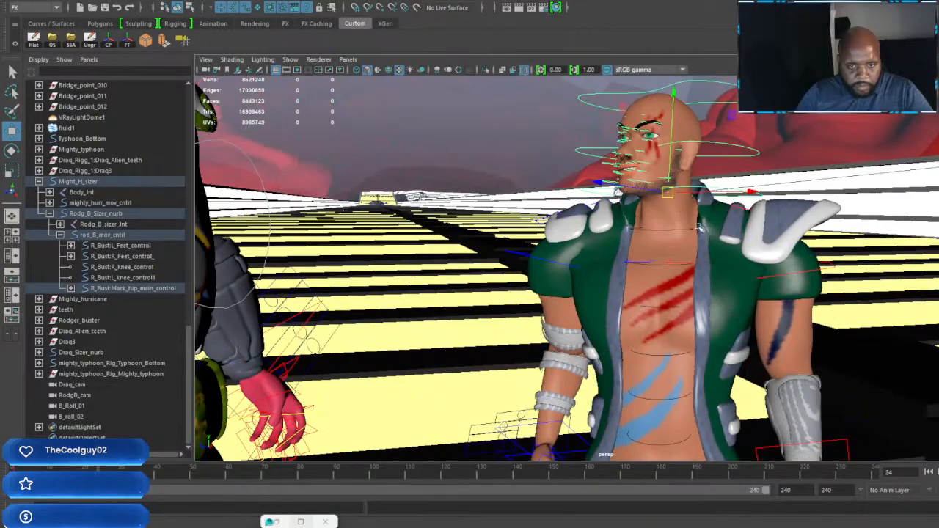
alt+drag(737, 233, 667, 253)
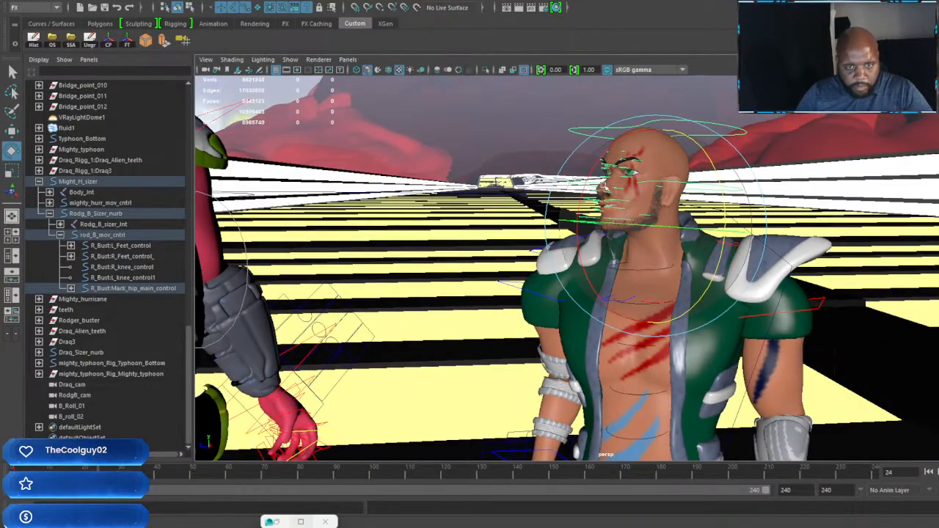
alt+right_drag(593, 174, 618, 196)
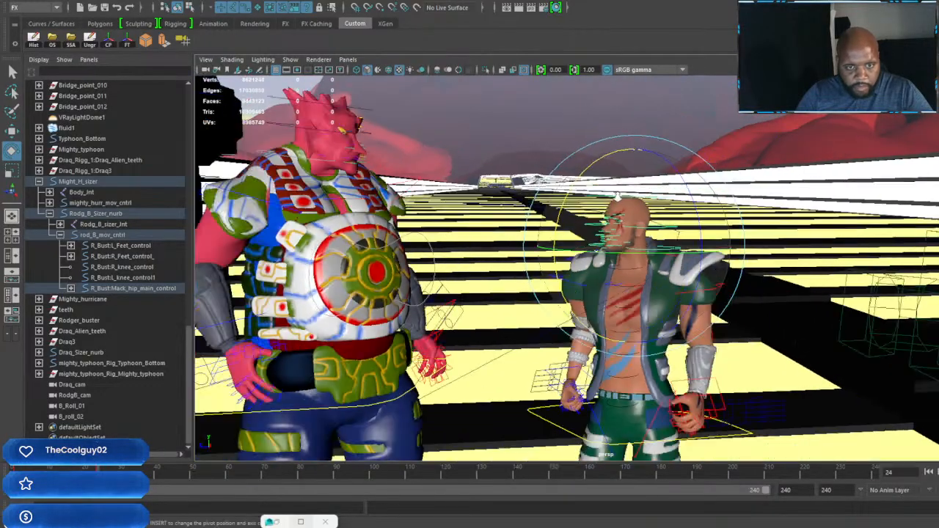
Step: Examine the bald character's other arm and its shoulder control from several angles at frame 24
alt+drag(603, 297, 643, 297)
alt+right_drag(643, 297, 695, 320)
alt+drag(696, 320, 615, 324)
scroll(641, 325, down, 3)
scroll(638, 323, up, 4)
alt+right_drag(614, 325, 693, 296)
alt+drag(693, 296, 660, 293)
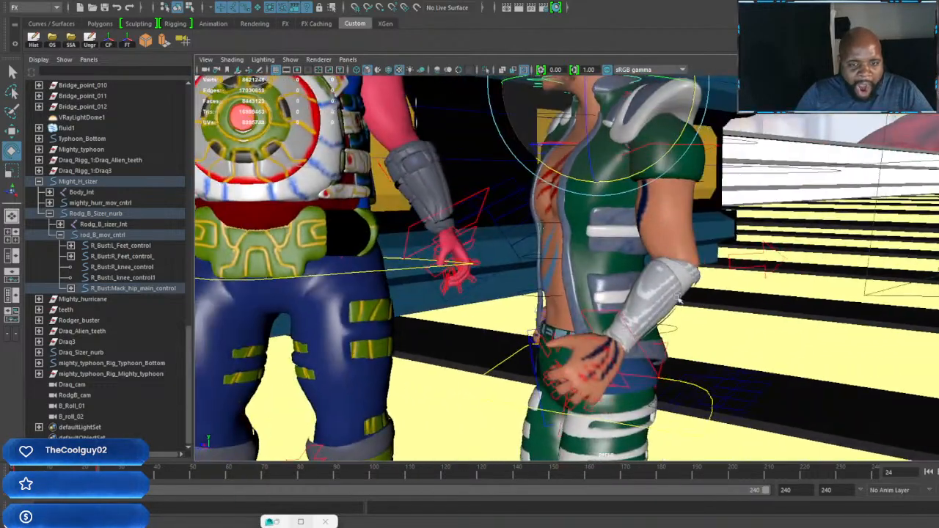
alt+drag(713, 146, 711, 196)
alt+middle_drag(712, 197, 713, 256)
alt+drag(712, 256, 748, 294)
alt+middle_drag(419, 323, 435, 290)
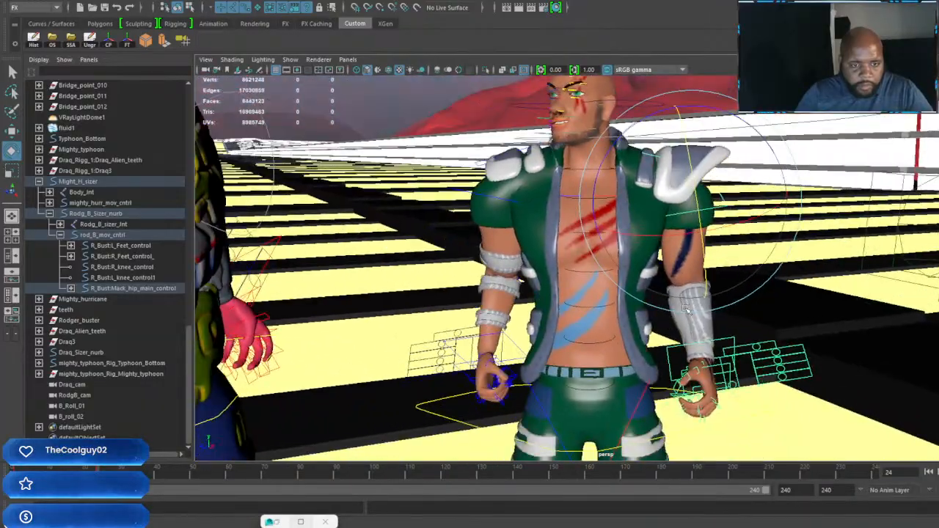
Step: Select both shoulder controls of the red-skinned character, raise them slightly at frame 24 and key the pose
alt+drag(435, 291, 397, 293)
alt+middle_drag(398, 294, 697, 382)
alt+drag(698, 383, 539, 410)
alt+right_drag(539, 367, 608, 361)
alt+drag(609, 360, 546, 352)
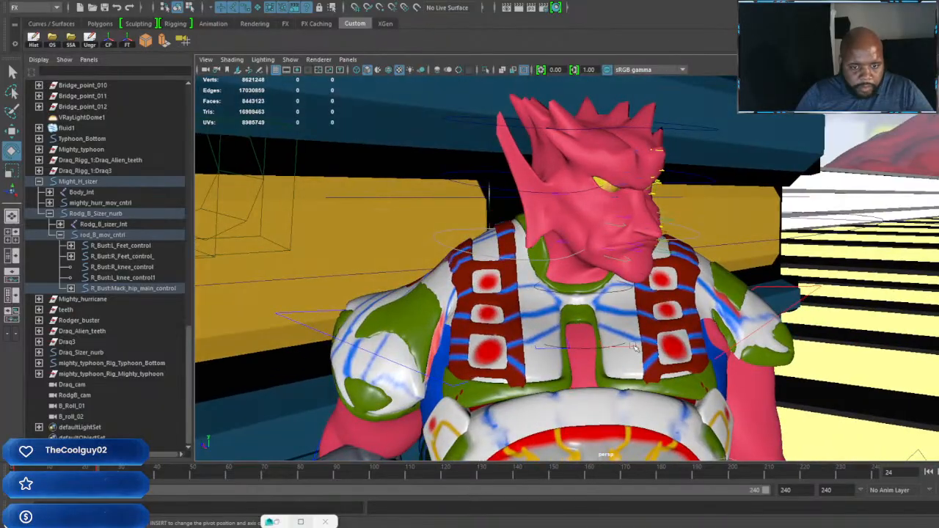
click(546, 352)
key(w)
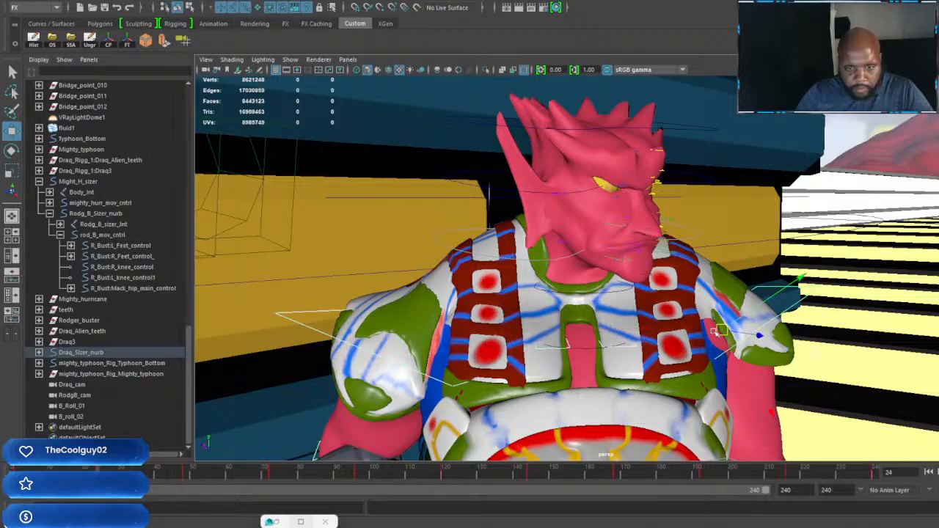
drag(772, 415, 722, 368)
key(ctrl+z)
key(w)
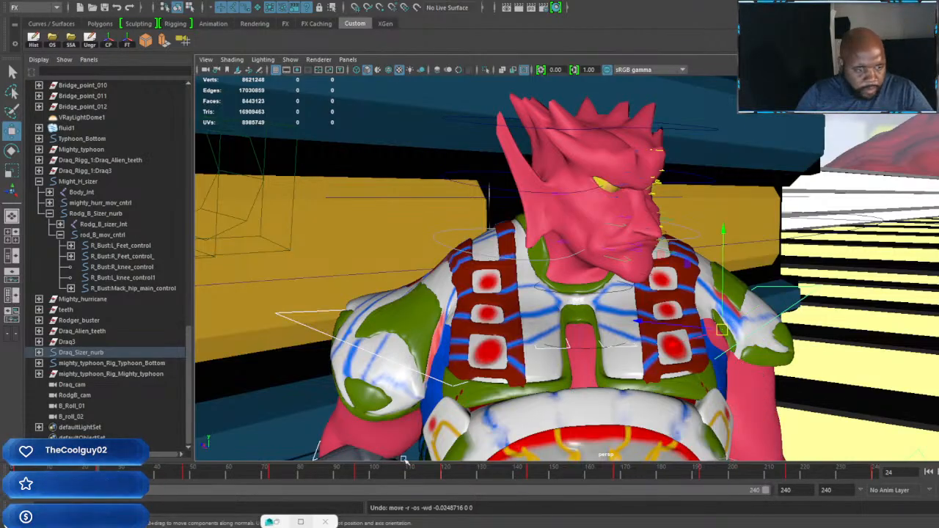
drag(724, 231, 724, 219)
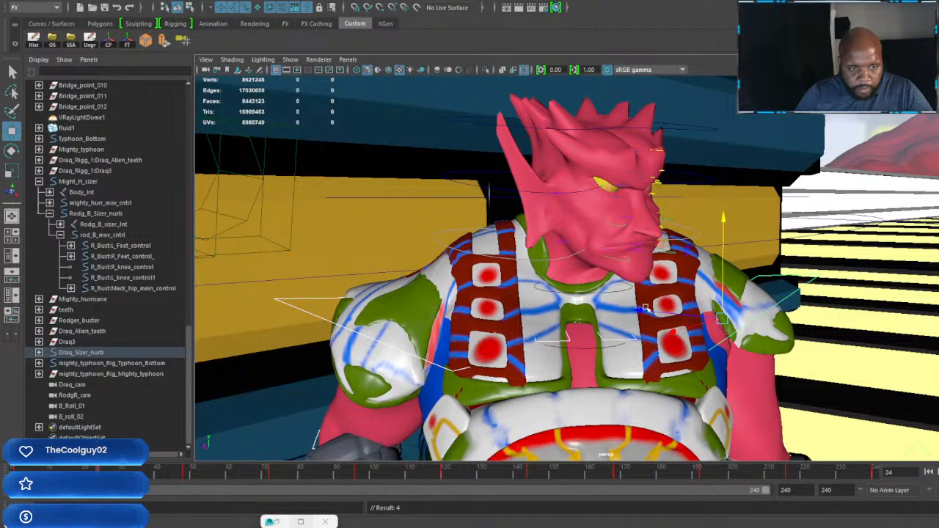
Step: Key both of the red-skinned character's shoulders lowered at frame 48 and raised at frame 72
click(185, 473)
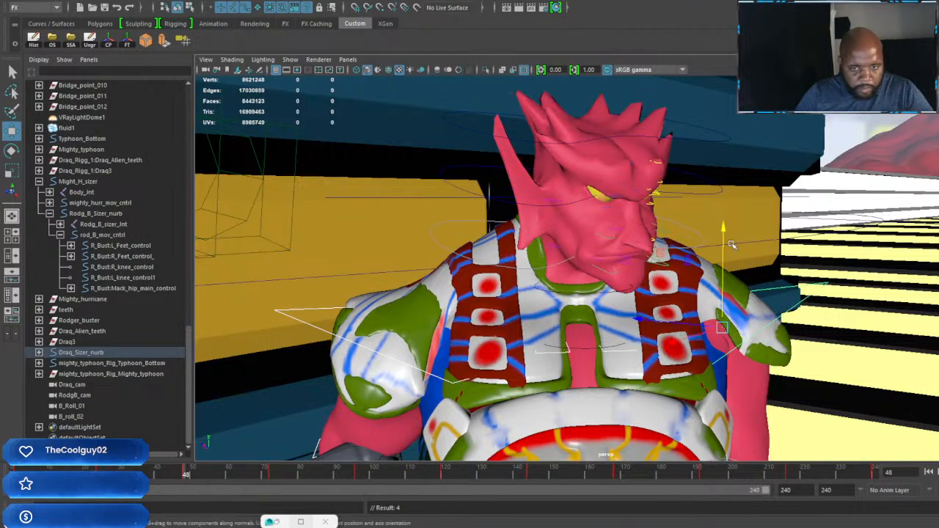
drag(725, 228, 725, 240)
key(s)
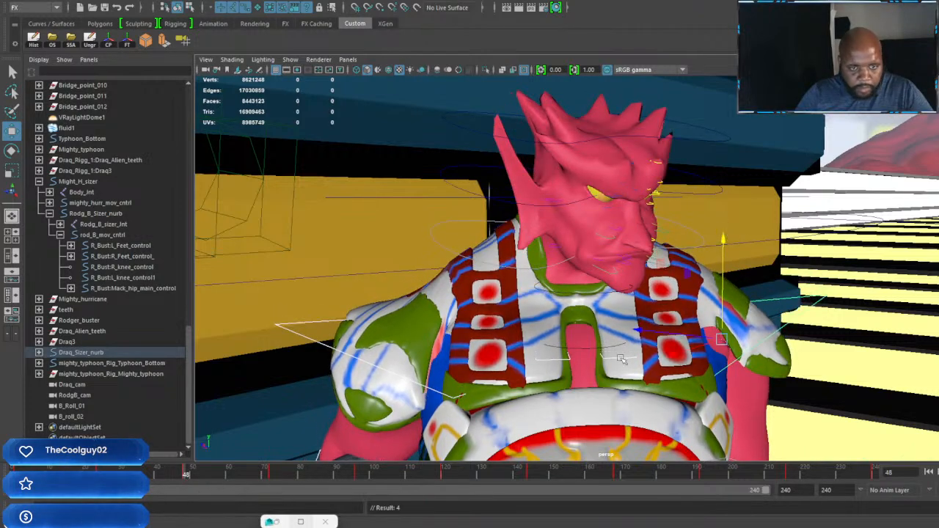
click(270, 476)
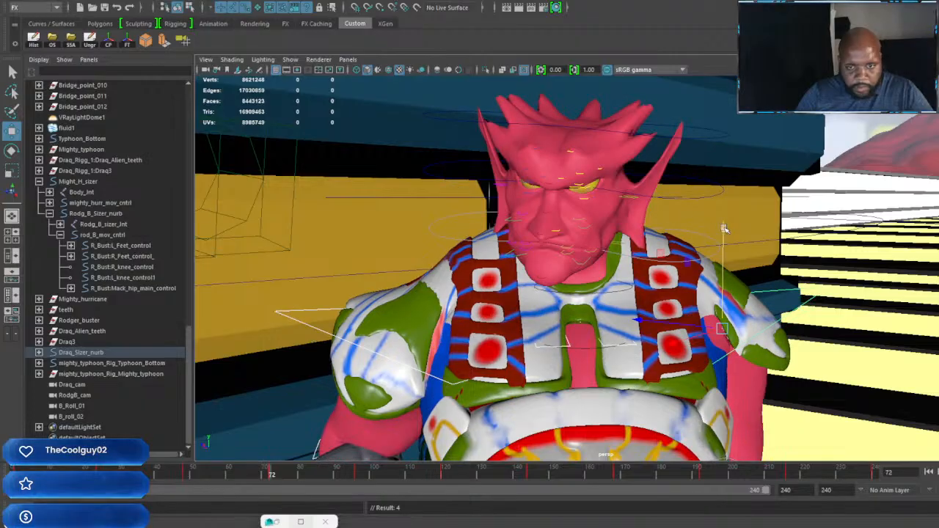
drag(723, 229, 723, 220)
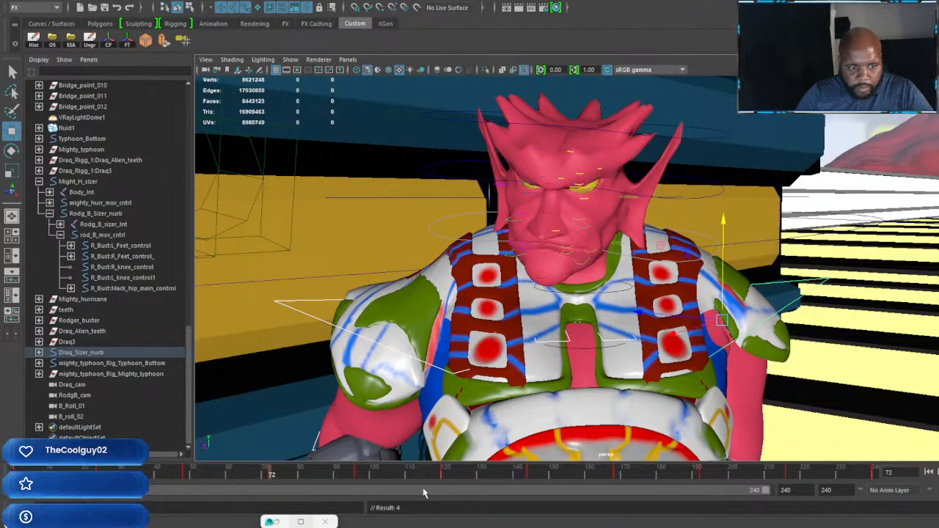
Step: Key both of the red-skinned character's shoulders lowered at frame 96 and raised at frame 120
click(358, 476)
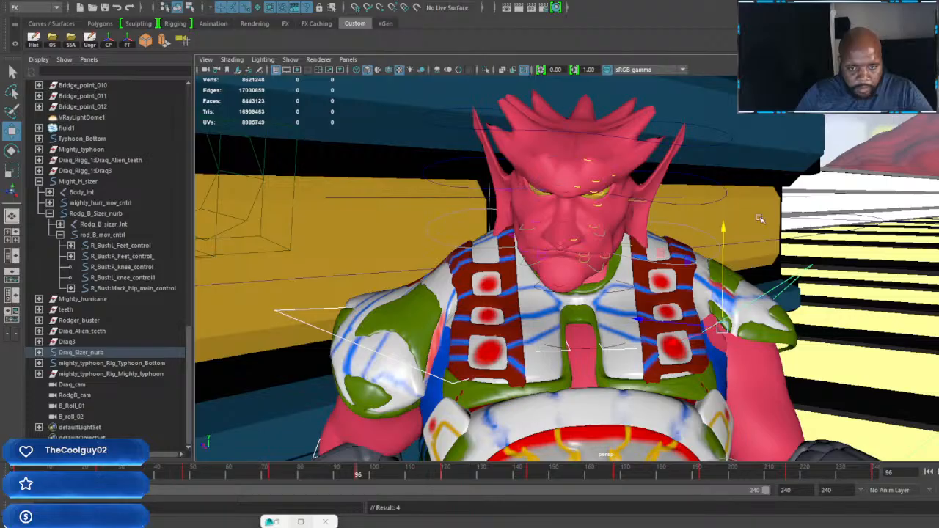
drag(723, 227, 724, 234)
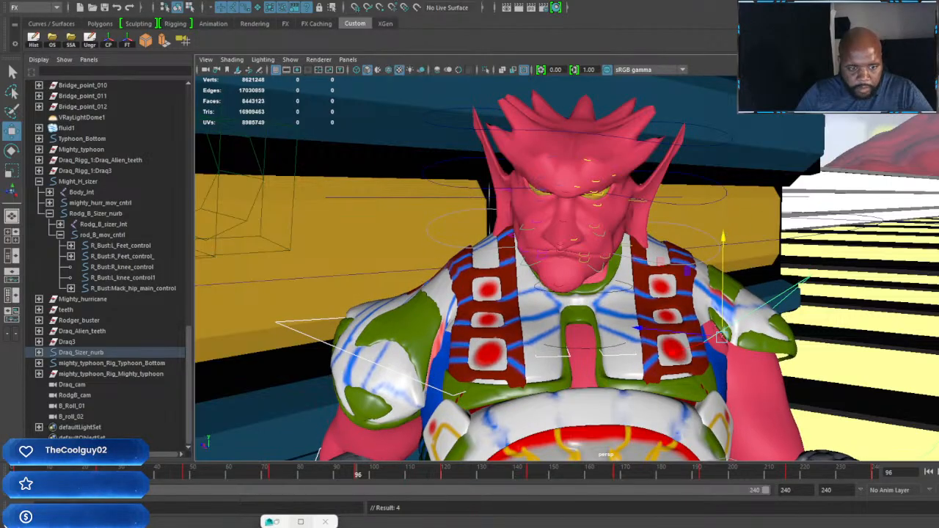
click(442, 475)
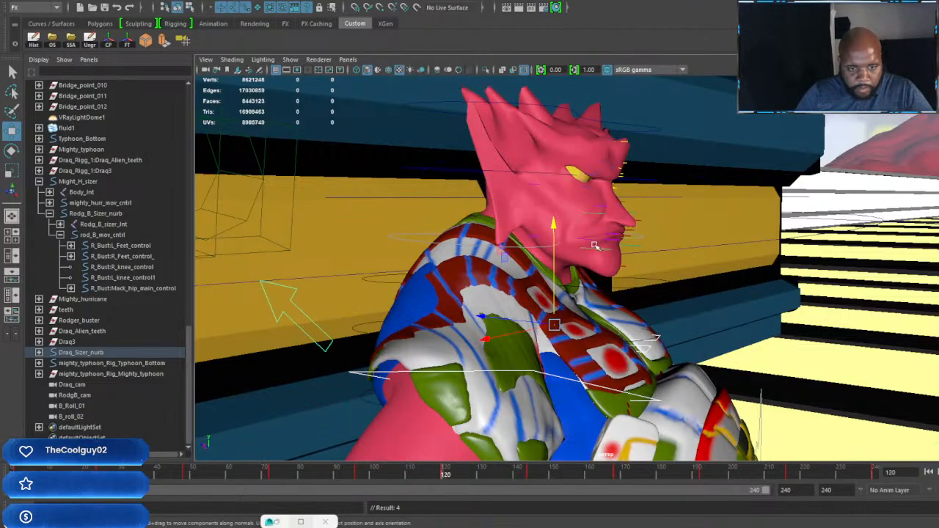
drag(555, 228, 555, 211)
key(s)
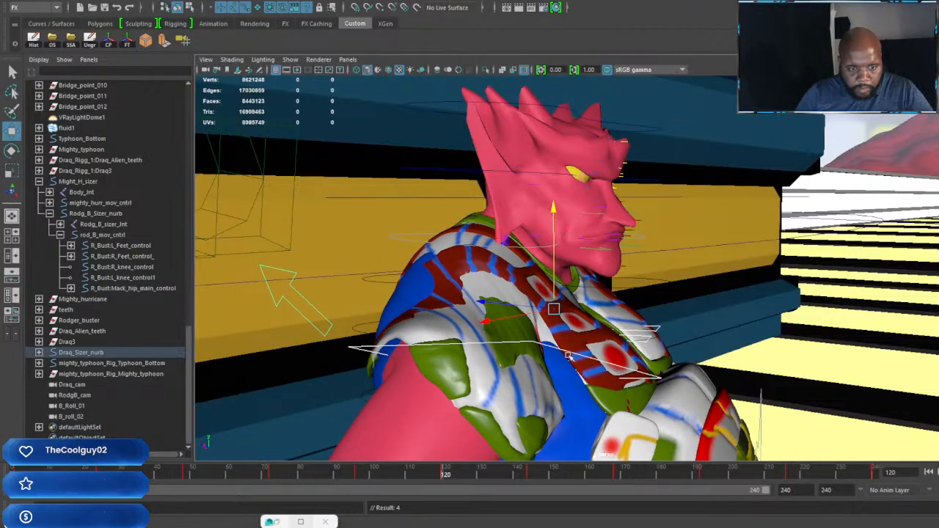
Step: Key both of the red-skinned character's shoulders lowered at frame 144 and raised at frame 168
click(529, 476)
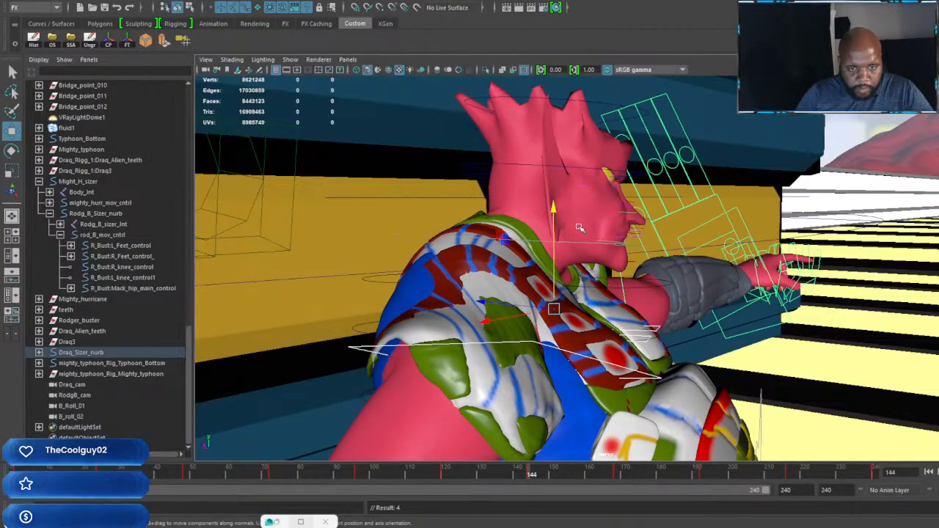
drag(556, 212, 564, 246)
key(s)
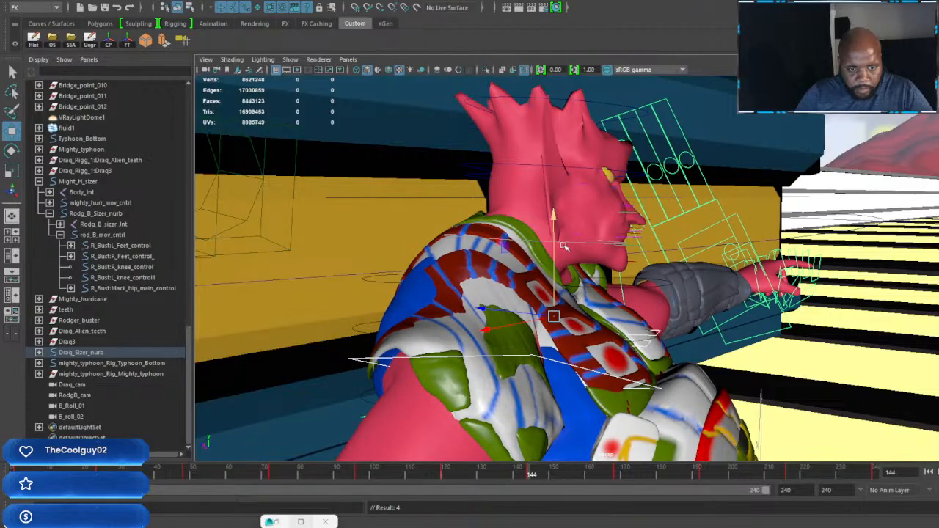
click(616, 476)
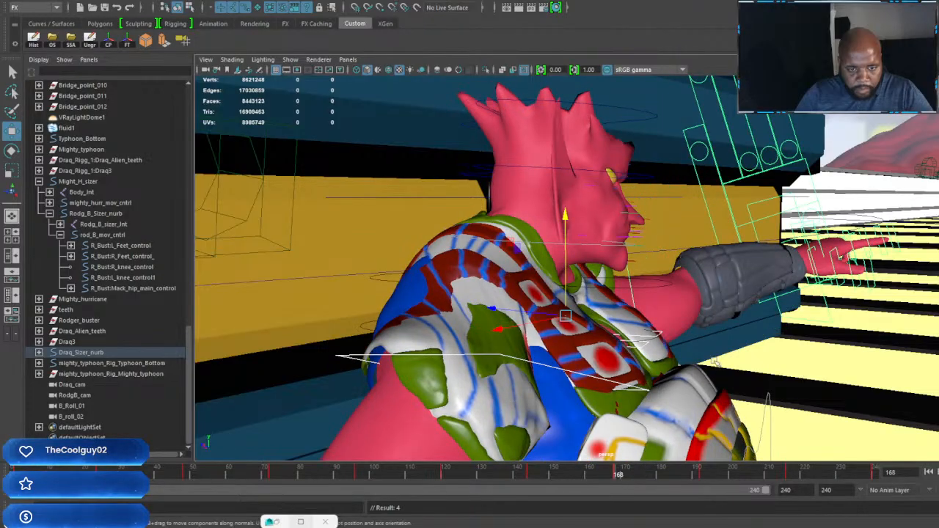
drag(565, 218, 583, 250)
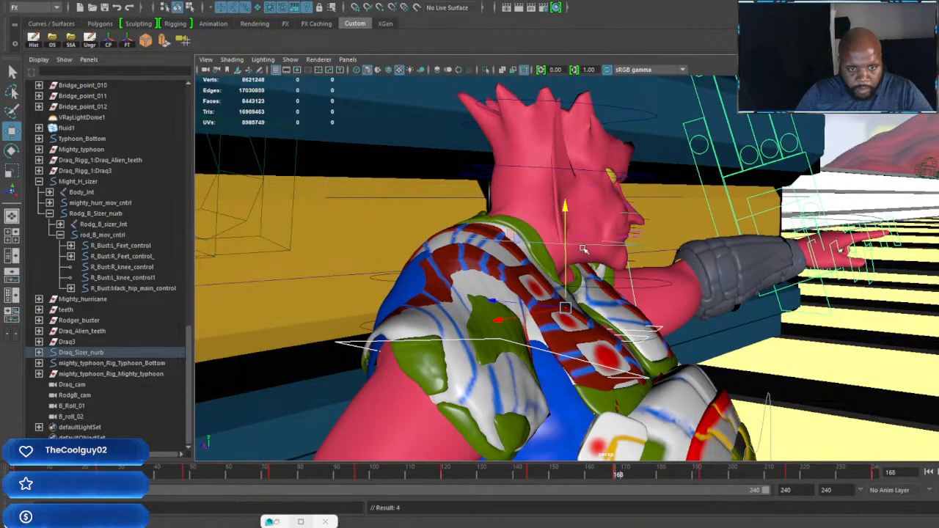
Step: Key both of the red-skinned character's shoulders lowered at frame 192 and raised at frame 216
click(700, 475)
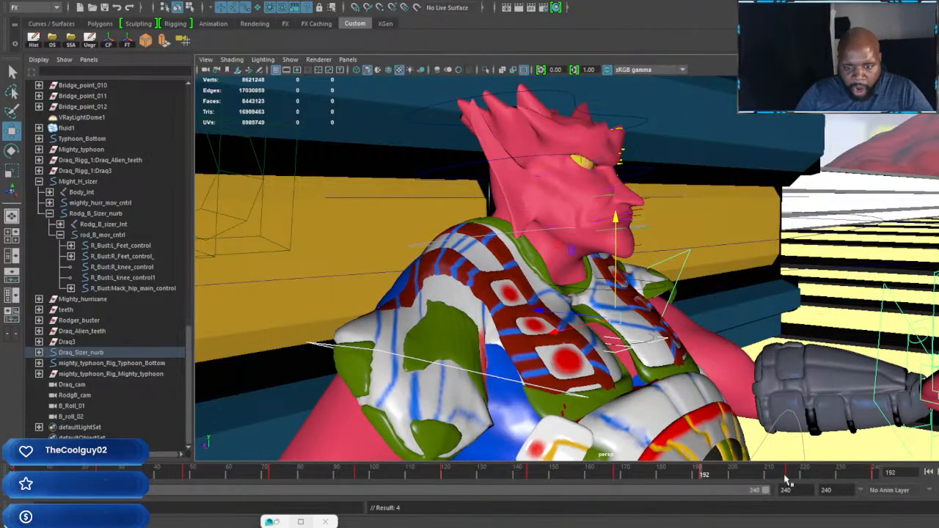
click(789, 476)
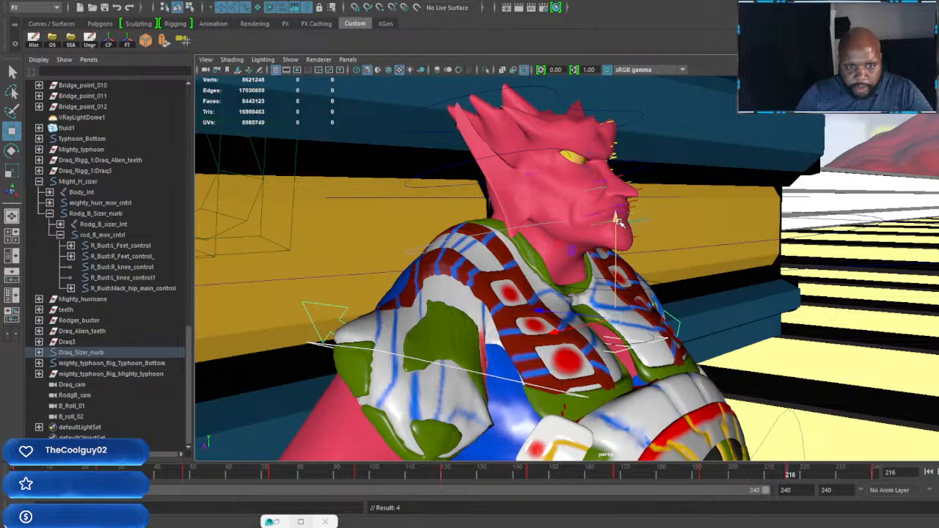
drag(619, 220, 618, 214)
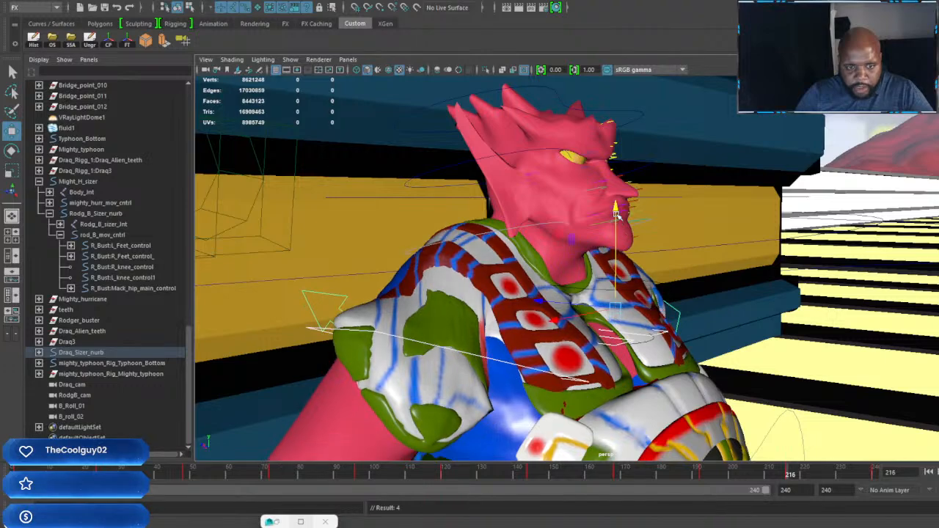
Step: Lower both of the red-skinned character's shoulder controls at frame 240
click(873, 474)
drag(618, 227, 619, 242)
scroll(631, 286, down, 9)
scroll(669, 397, up, 10)
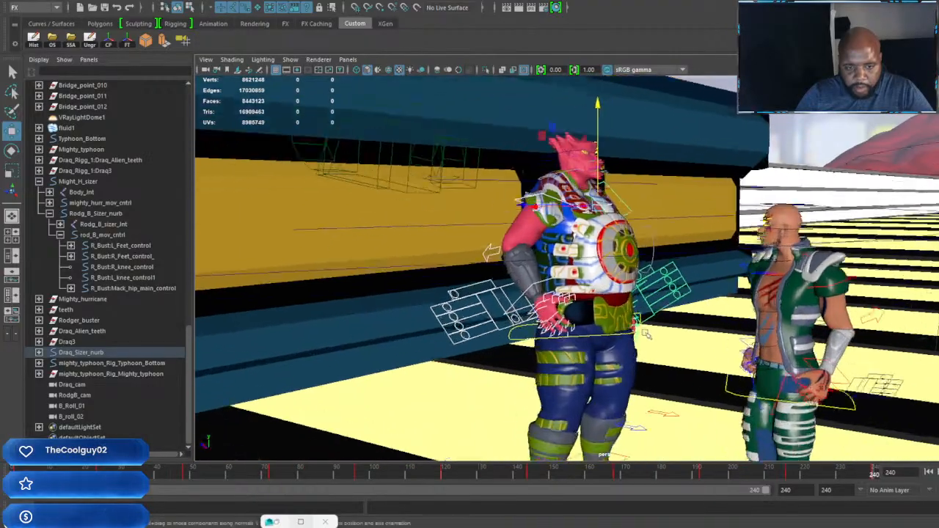
scroll(695, 357, down, 5)
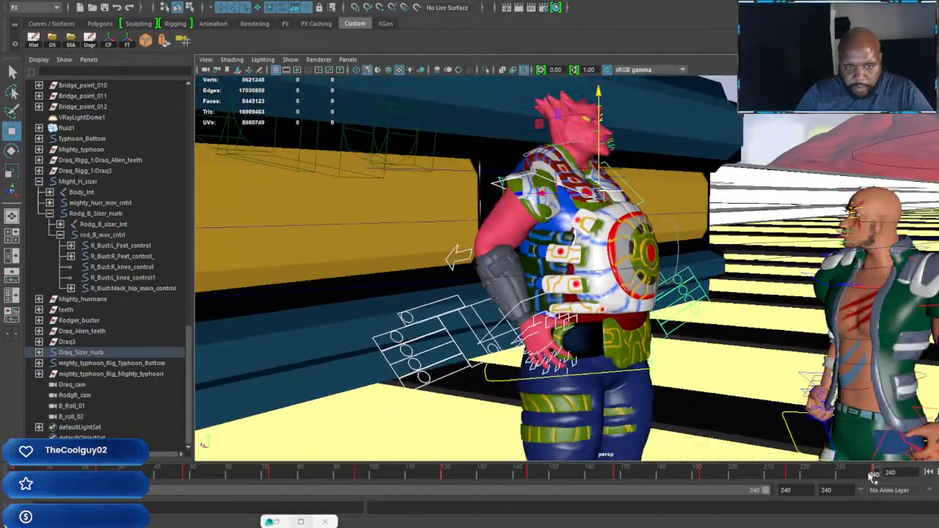
Step: Play back and scrub the animation while viewing both characters to check the red-skinned character's shoulder motion
key(alt+v)
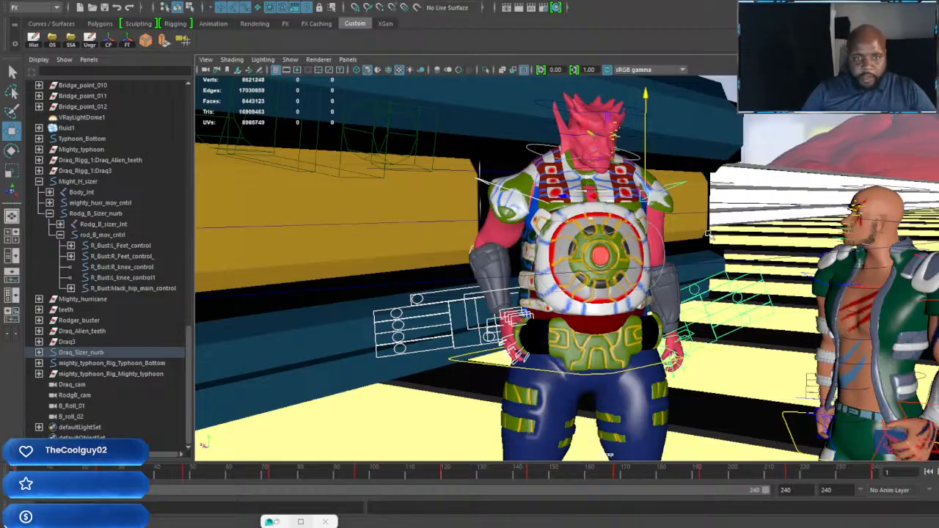
alt+drag(707, 231, 650, 210)
scroll(683, 253, down, 3)
alt+drag(684, 253, 749, 284)
scroll(741, 269, up, 3)
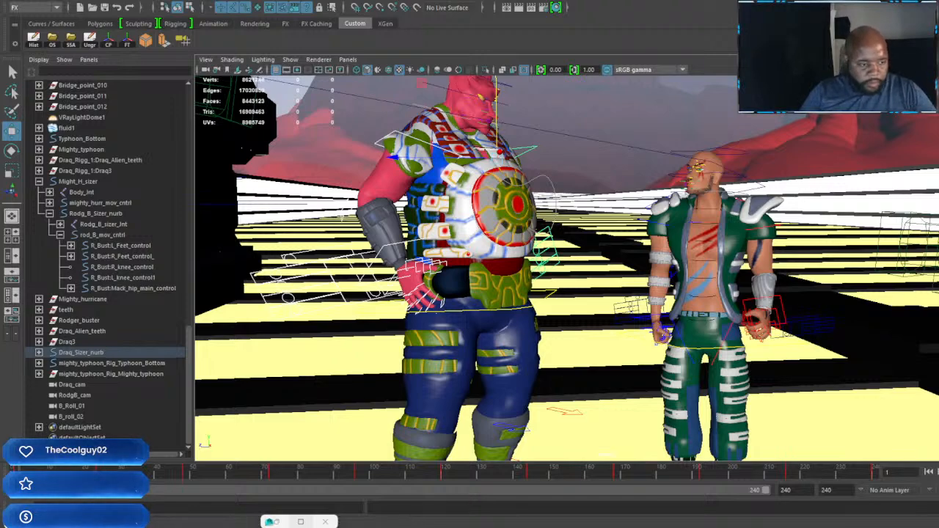
key(alt+v)
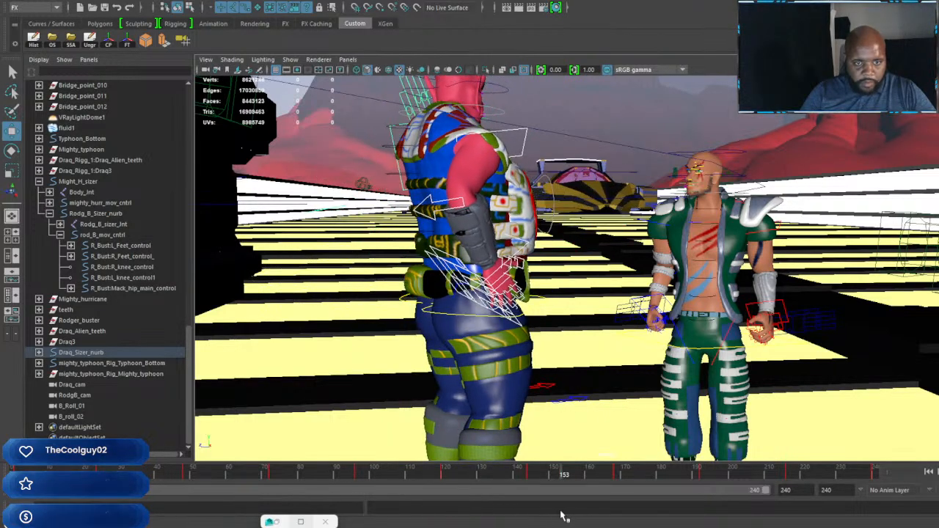
drag(561, 512, 390, 512)
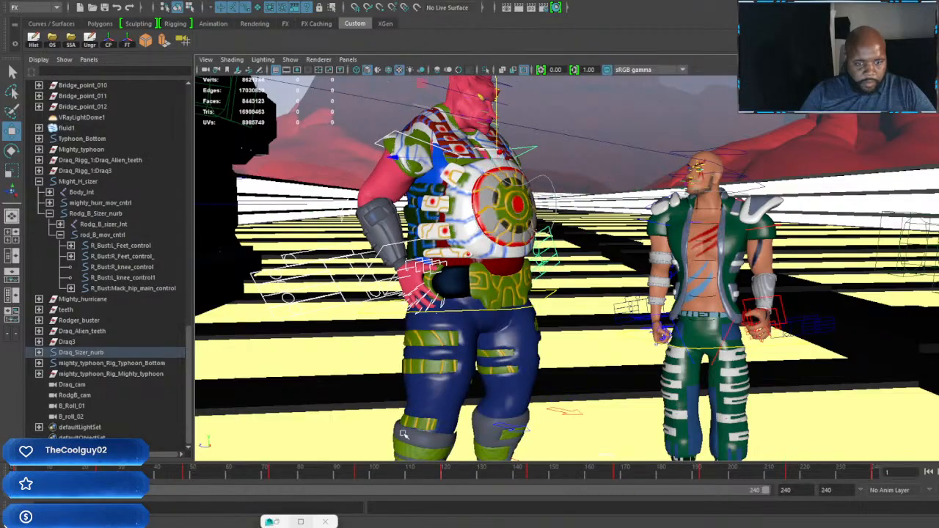
Step: Select the green-vested character's Rodg_B_Sizer_nurb control and key its current pose at frames 24 and 48
alt+middle_drag(829, 397, 718, 339)
click(689, 367)
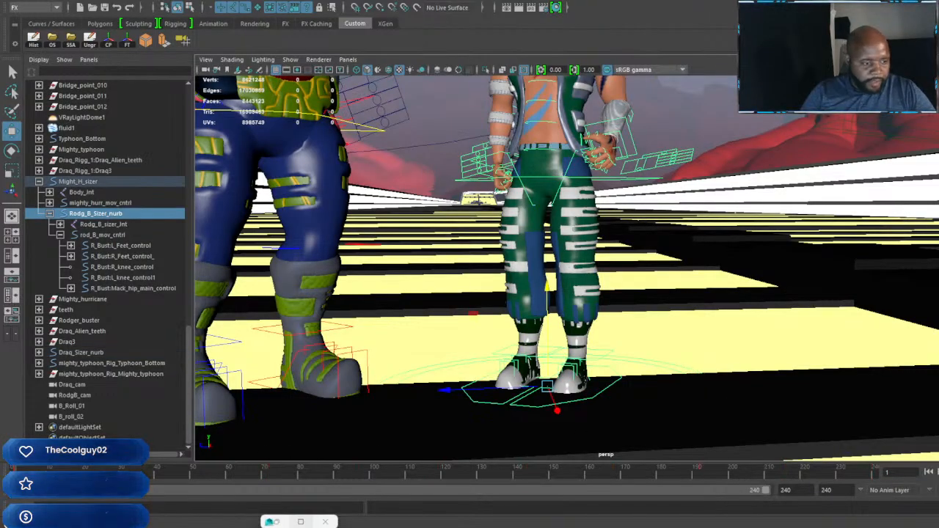
key(alt+v)
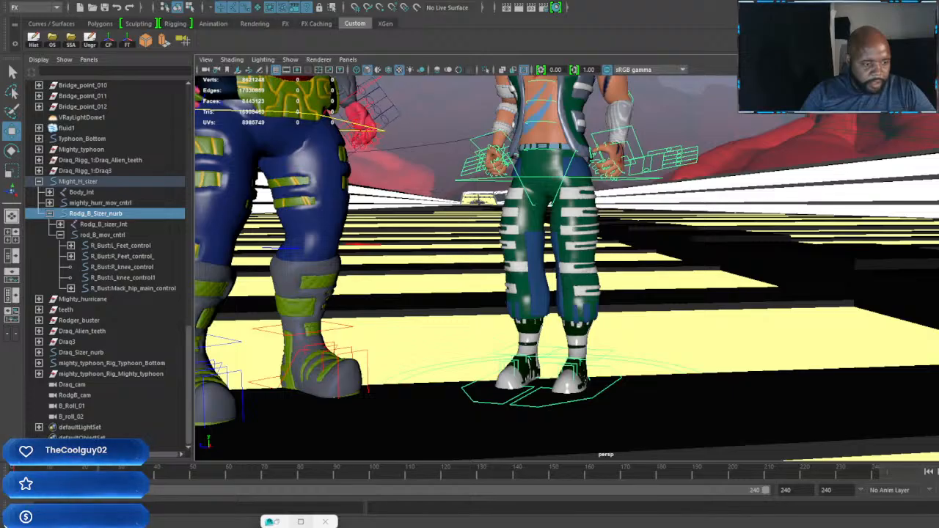
key(alt+v)
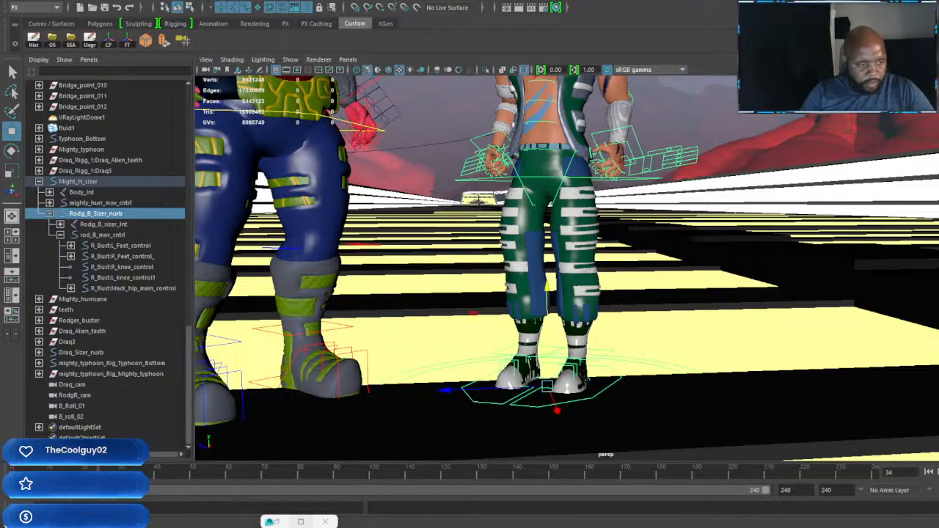
key(alt+v)
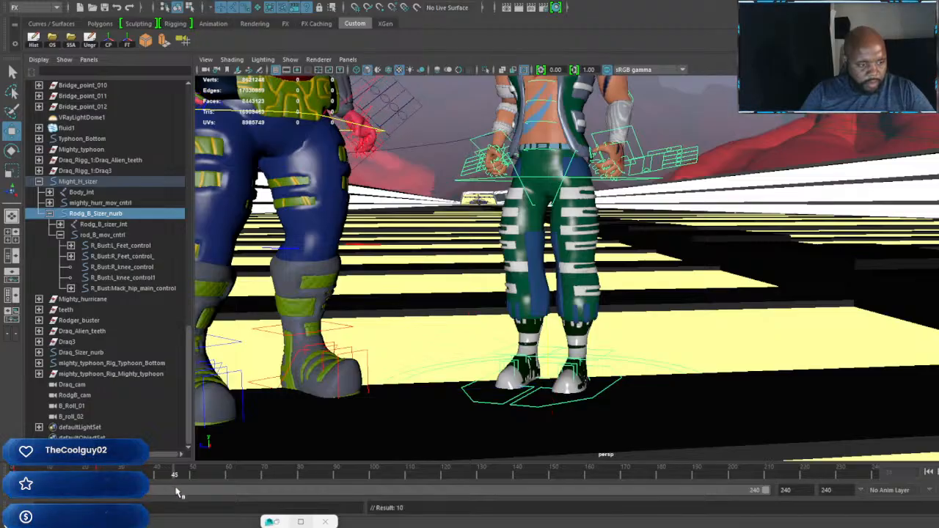
key(alt+v)
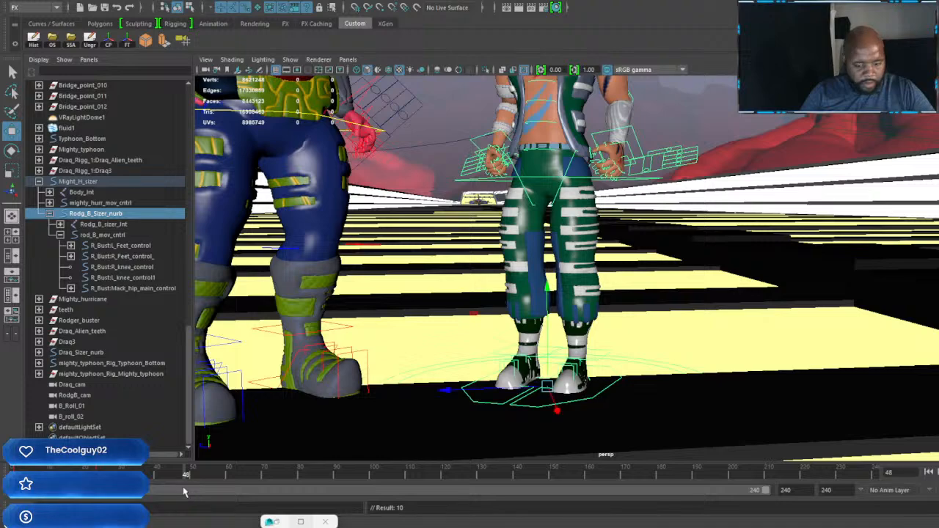
Step: Save the scene over the existing file Red Fury mountian track 01 Ani baba drives up.mb
click(73, 38)
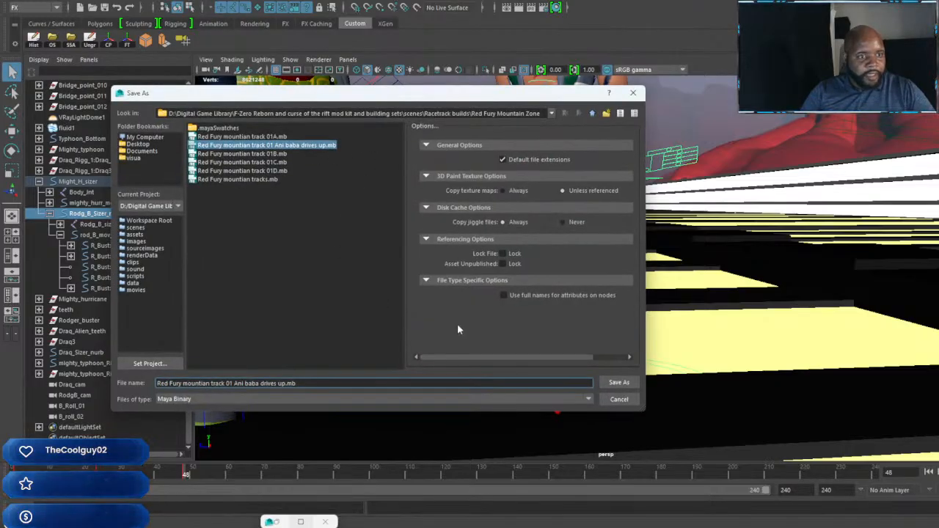
click(626, 383)
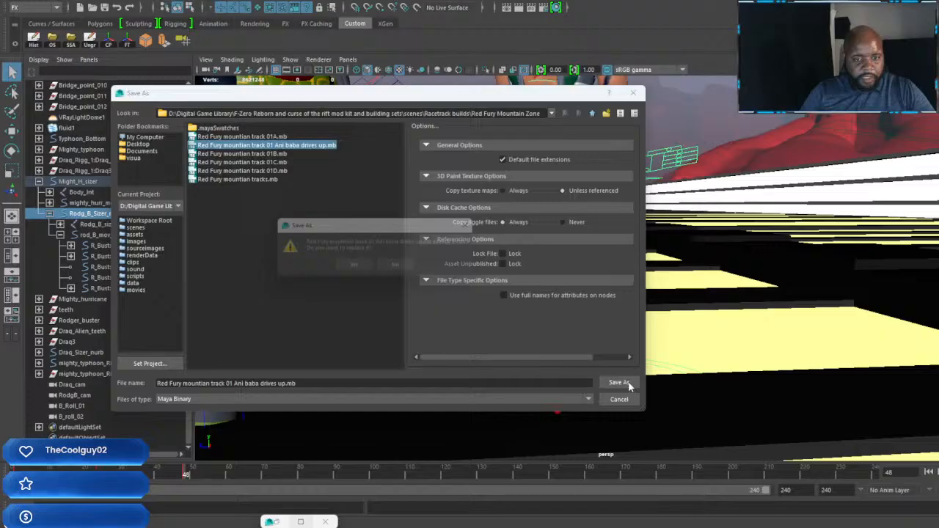
click(355, 267)
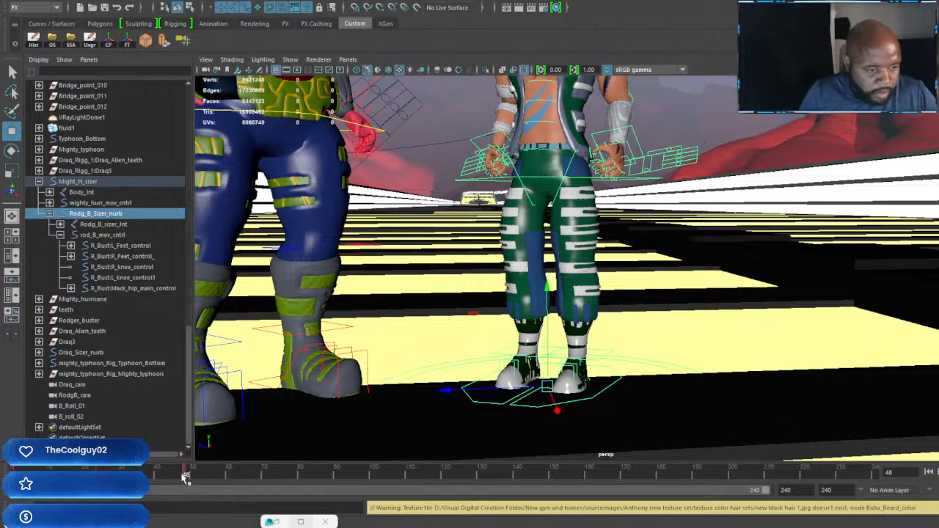
Step: Rotate the green-vested character slightly toward the red-skinned character and key the turn at frame 48
mouse_move(163, 477)
mouse_down()
mouse_move(152, 481)
mouse_move(182, 485)
mouse_up()
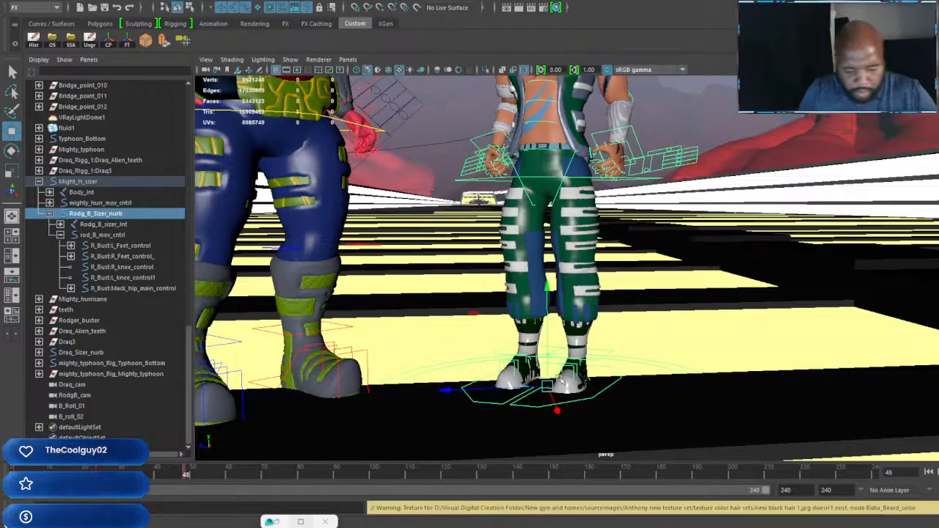
key(e)
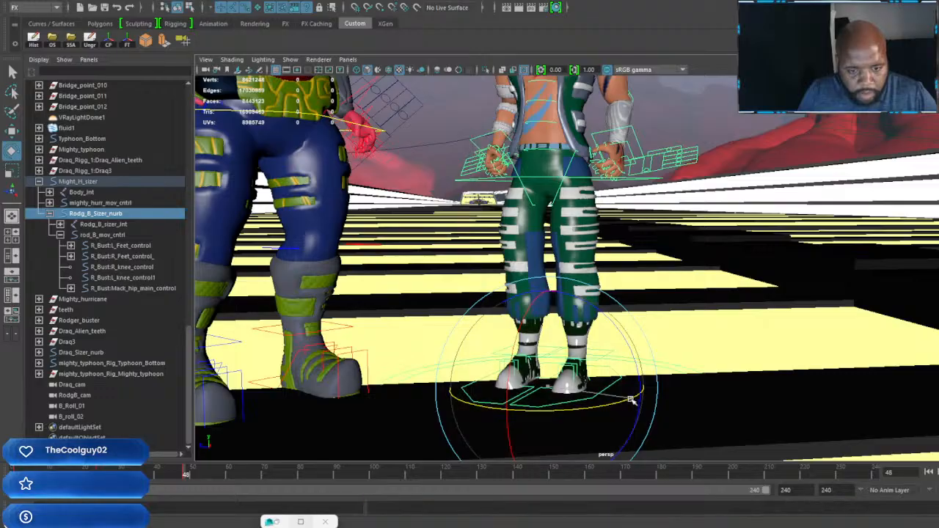
drag(624, 401, 606, 409)
key(s)
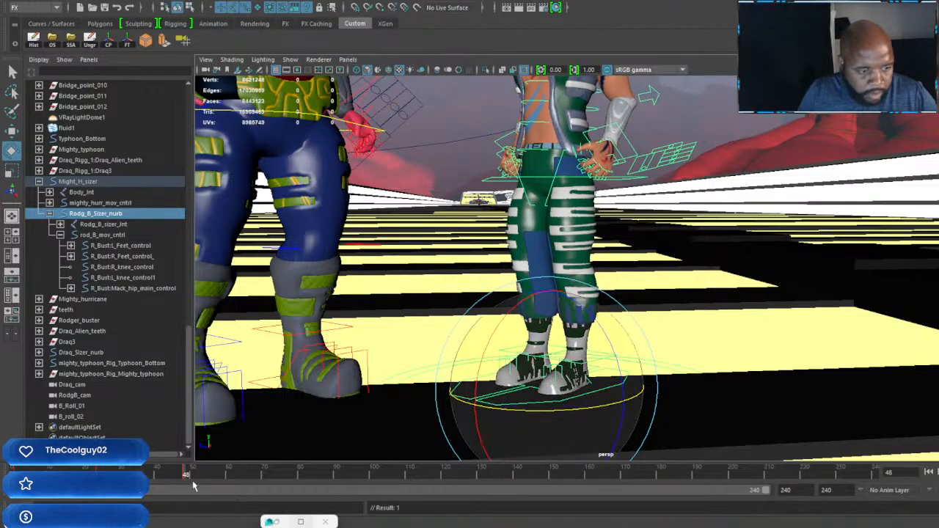
Step: Rotate the green-vested character slightly back away from the red-skinned character and key it at frame 72
drag(187, 477, 271, 481)
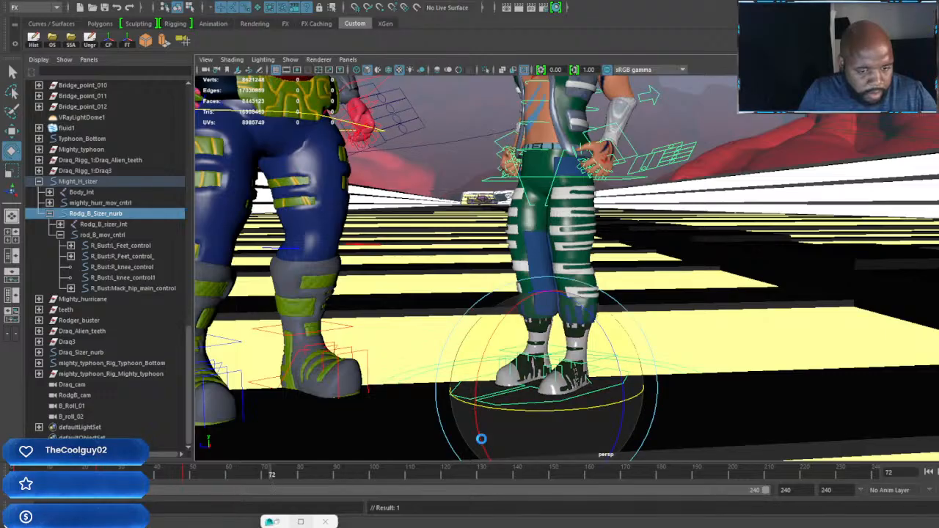
drag(551, 410, 564, 408)
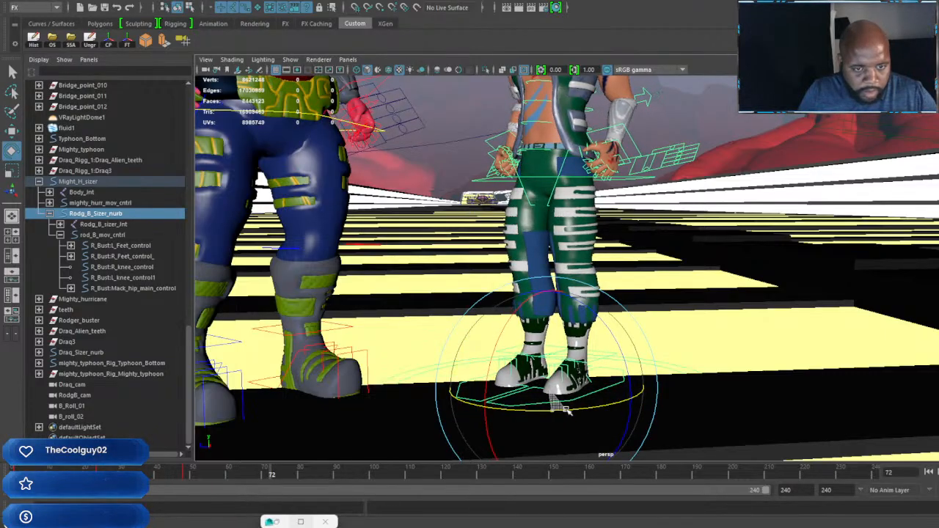
scroll(435, 325, down, 3)
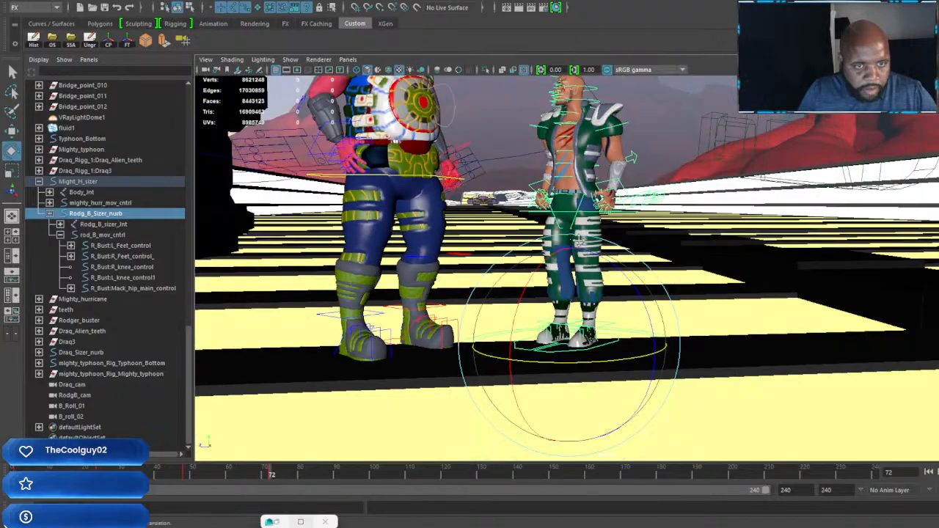
alt+middle_drag(434, 325, 427, 517)
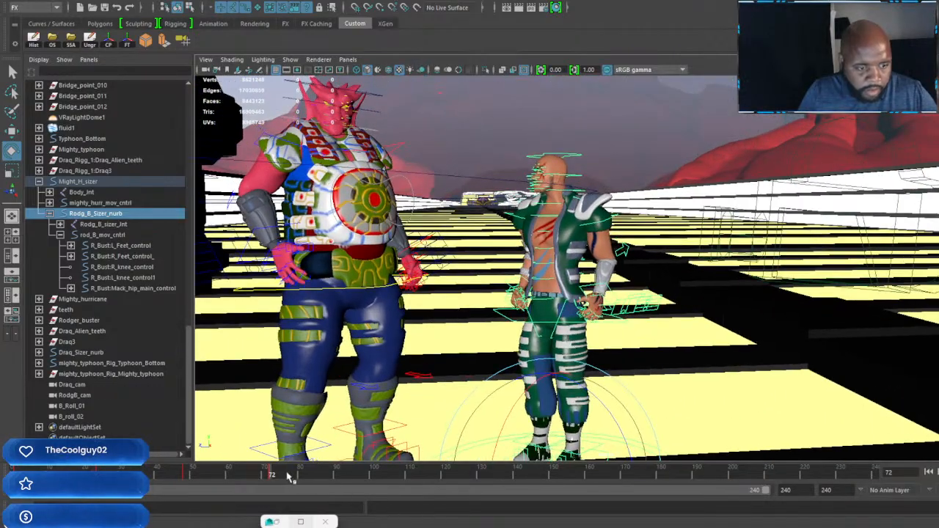
Step: Turn the green-vested character slightly toward the red-skinned character at frame 96, key it, and key the same pose at frame 120
drag(307, 488, 358, 492)
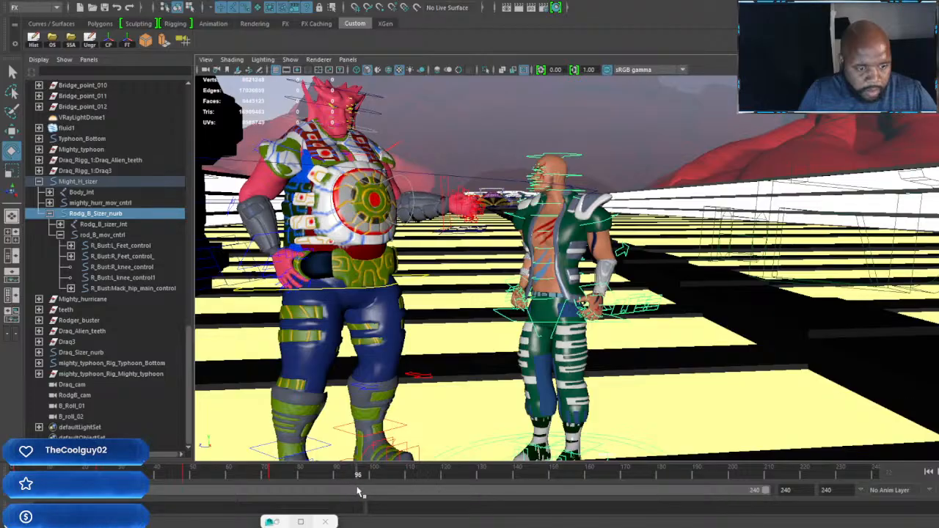
scroll(643, 434, down, 1)
alt+middle_drag(622, 453, 606, 424)
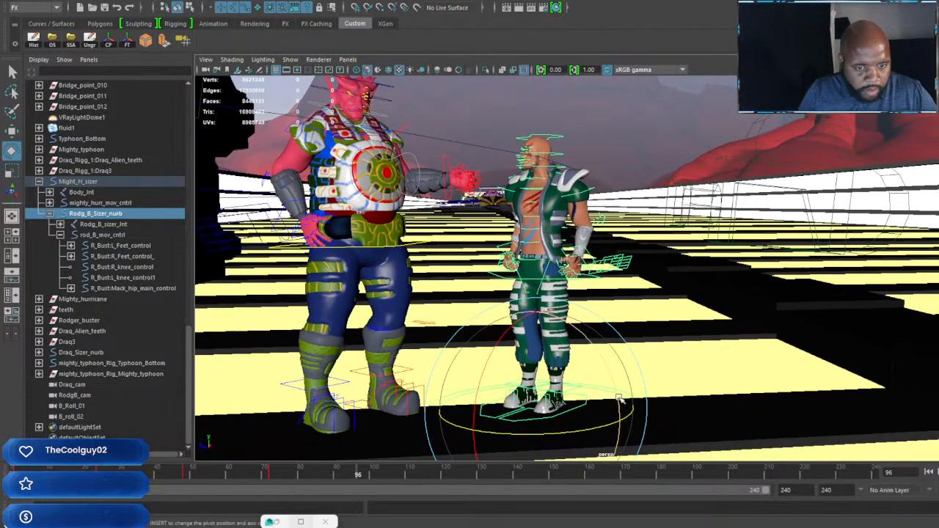
drag(601, 427, 591, 430)
key(s)
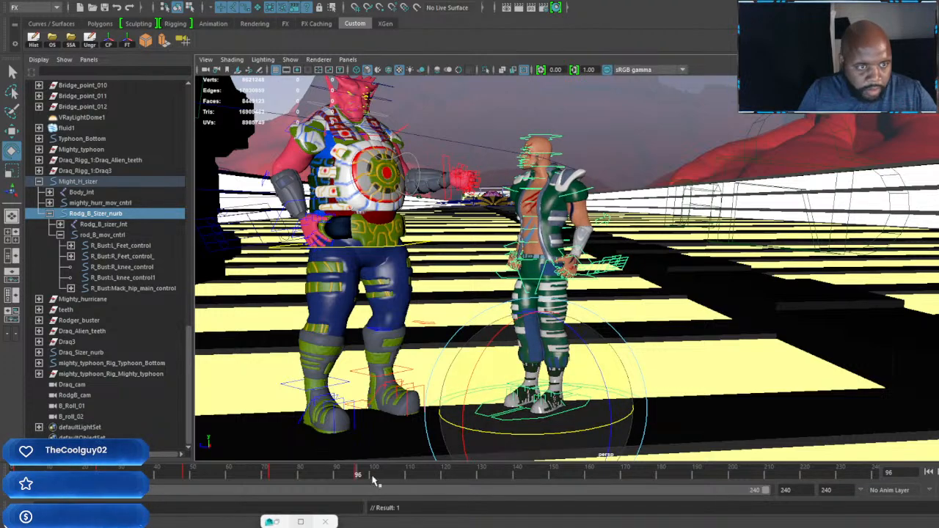
drag(367, 476, 443, 489)
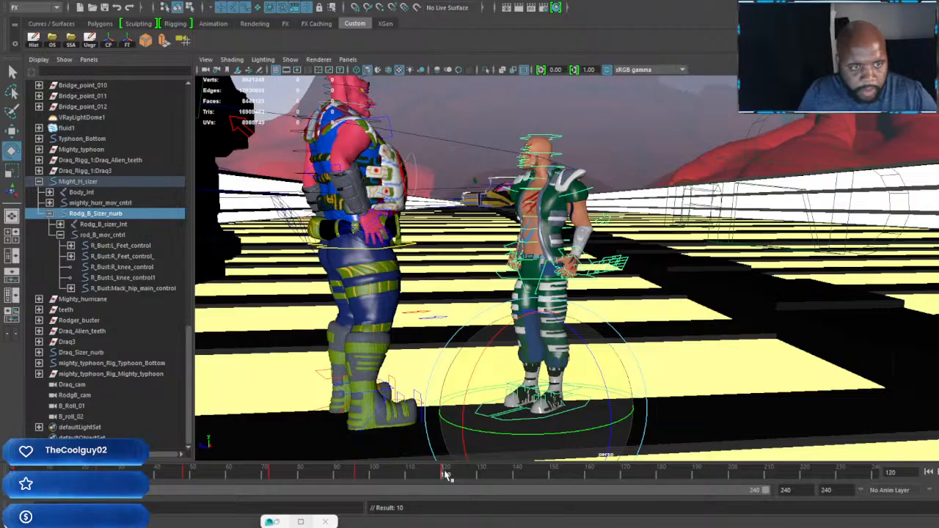
Step: Key the green-vested character turned sideways toward the red-skinned character at frame 144 and with his back to the view at frame 168
drag(444, 475, 528, 483)
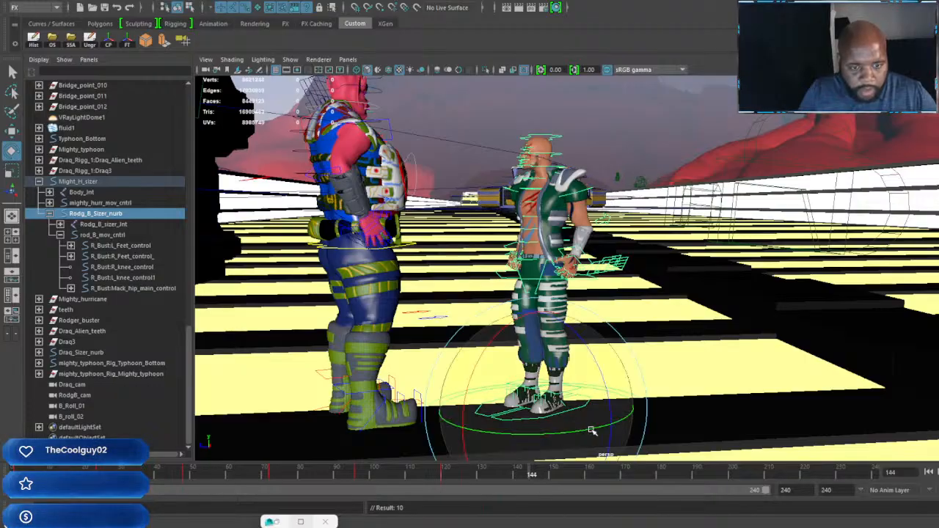
drag(589, 431, 539, 436)
key(s)
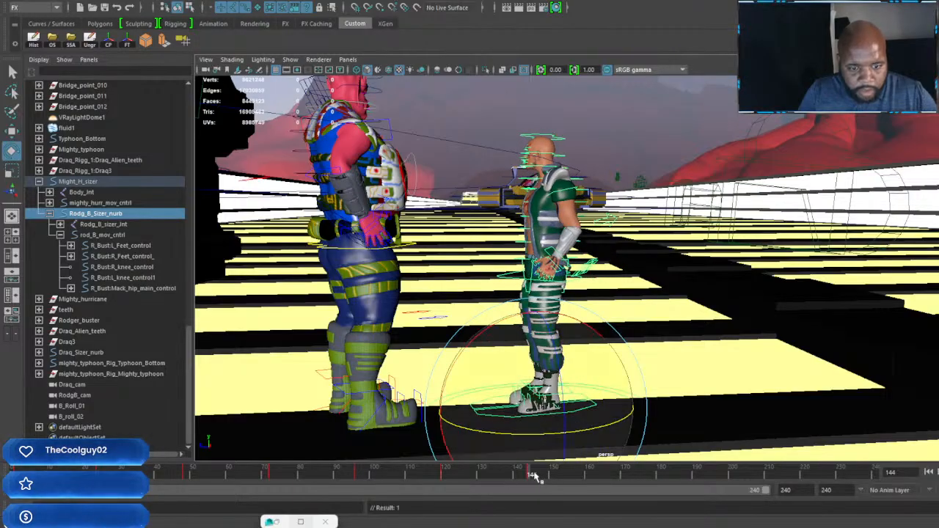
drag(534, 477, 617, 477)
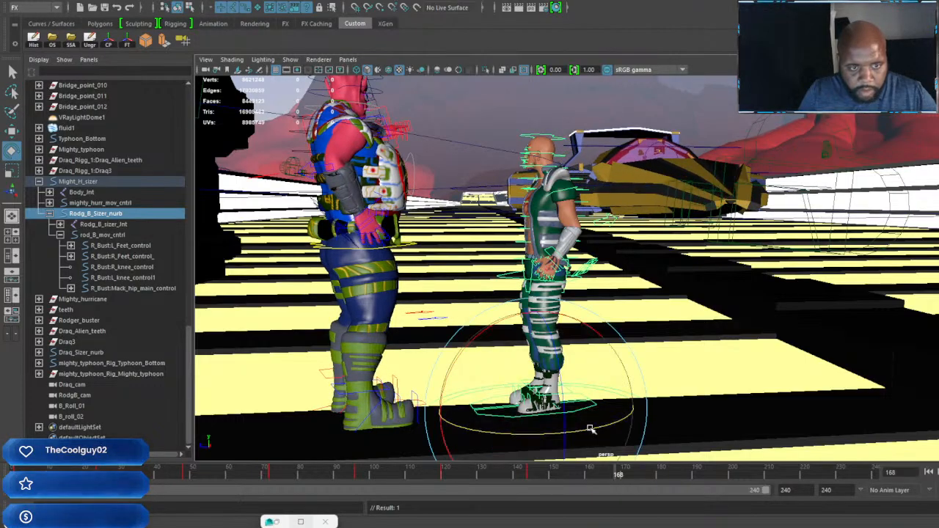
drag(592, 431, 484, 431)
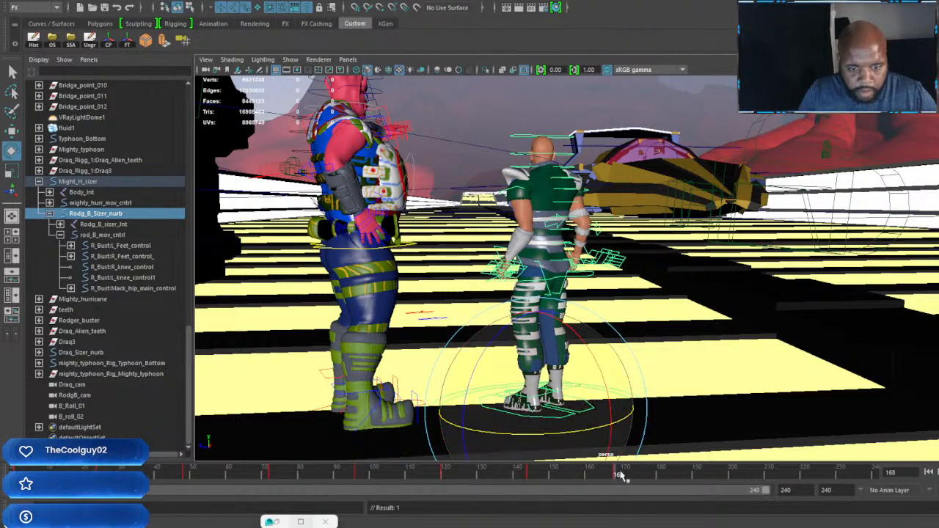
Step: Rotate the green-vested character further round toward the car at frame 192, key the turn, and check his facing from several angles
drag(619, 477, 680, 484)
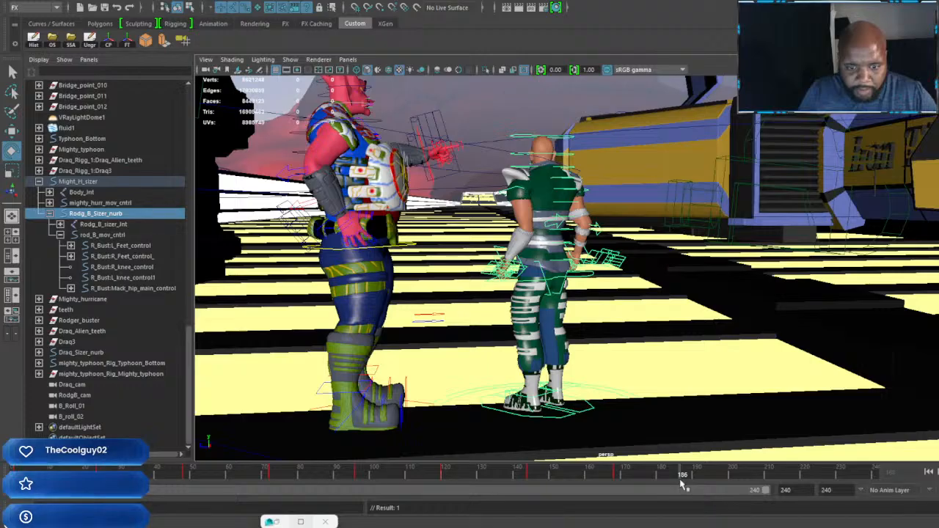
drag(680, 483, 685, 484)
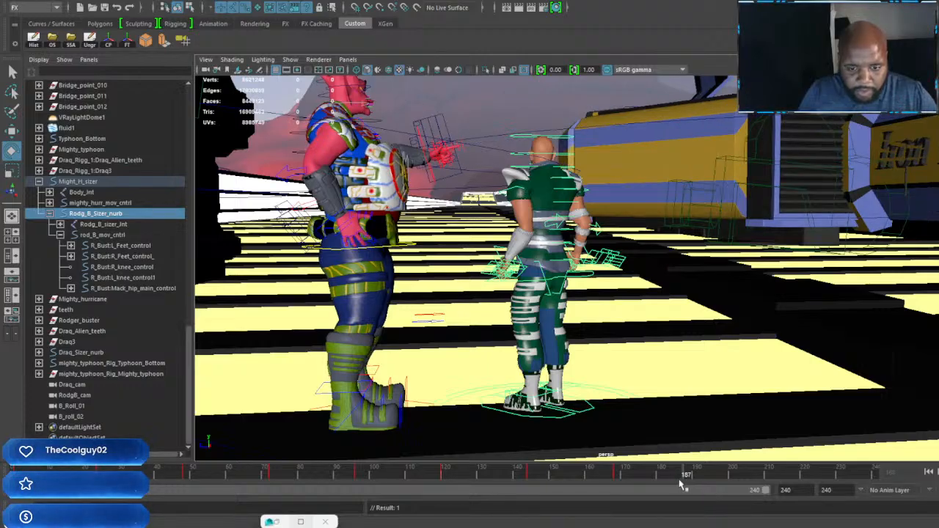
drag(681, 483, 703, 478)
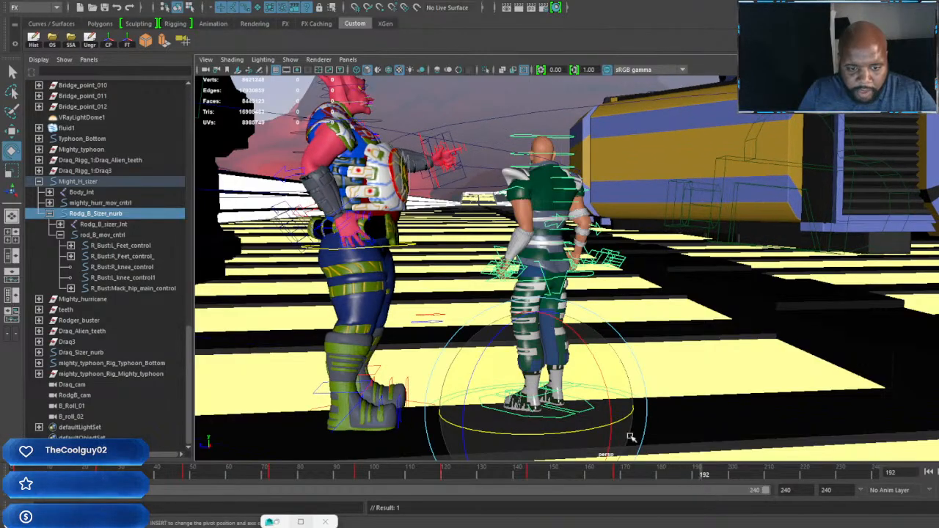
drag(619, 422, 455, 428)
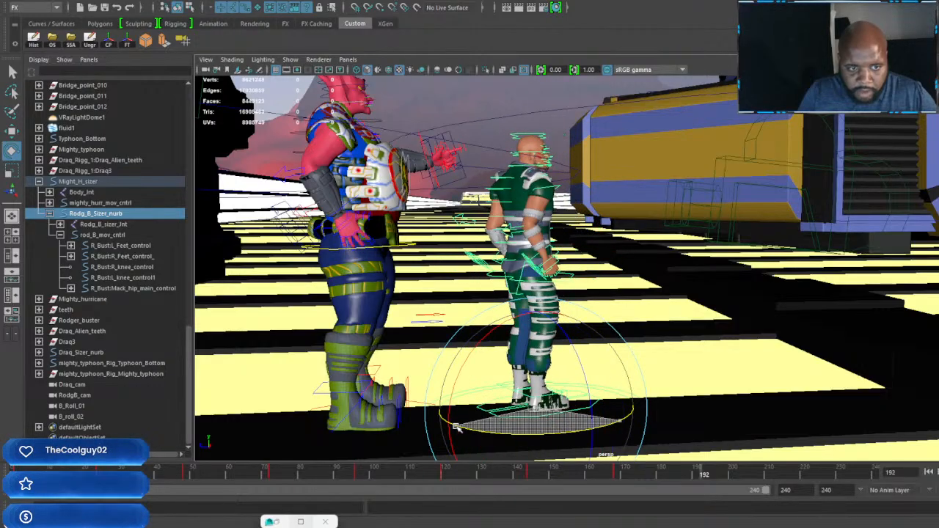
alt+drag(675, 334, 469, 333)
alt+right_drag(469, 333, 626, 345)
alt+middle_drag(755, 330, 766, 351)
alt+right_drag(766, 350, 718, 350)
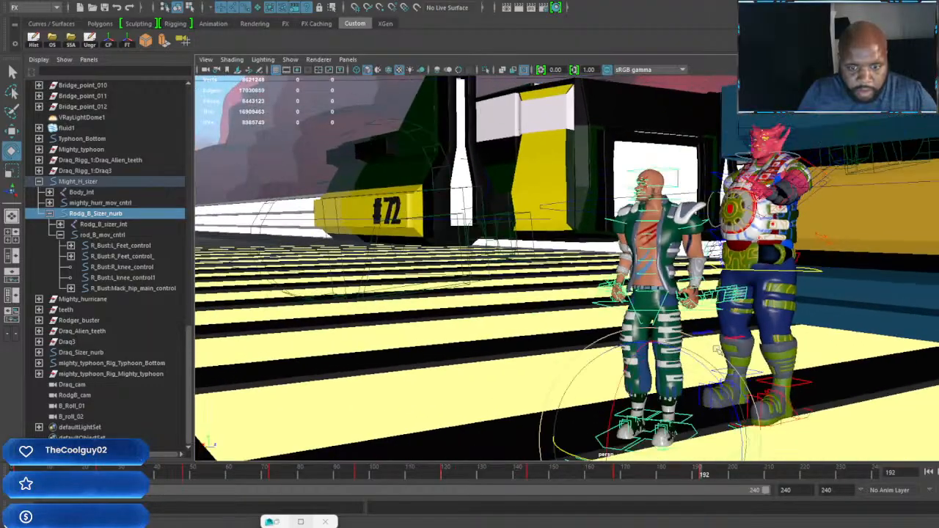
alt+drag(718, 351, 587, 355)
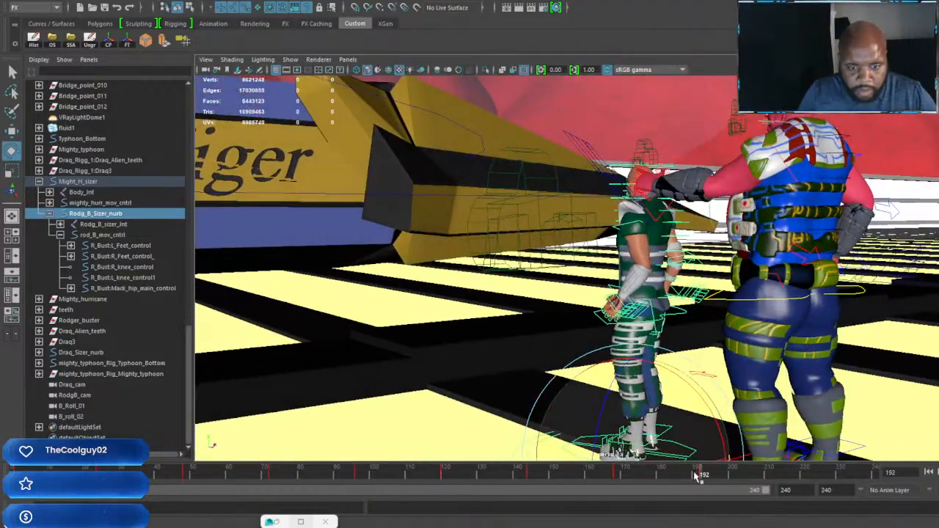
Step: Rotate the whole green-vested character slightly at frame 216 so he faces the car, and key the turn
drag(697, 475, 792, 512)
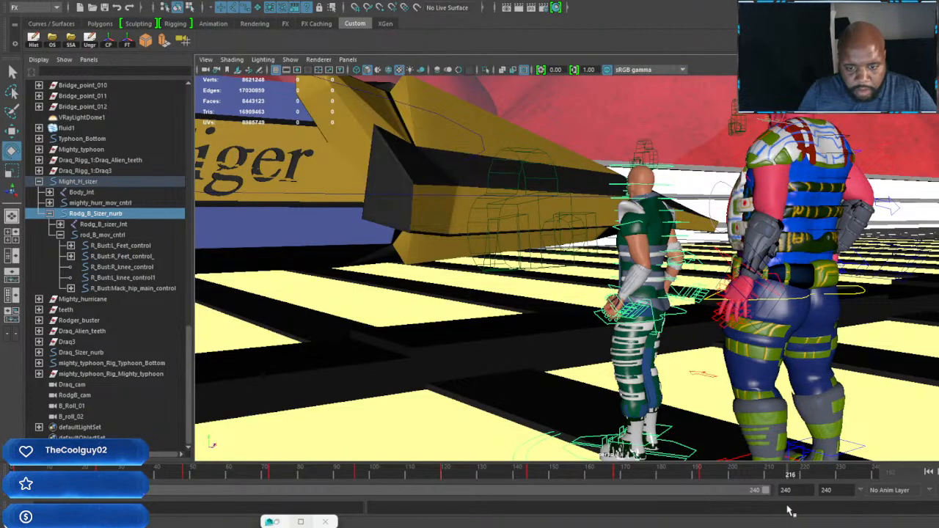
alt+drag(729, 399, 626, 396)
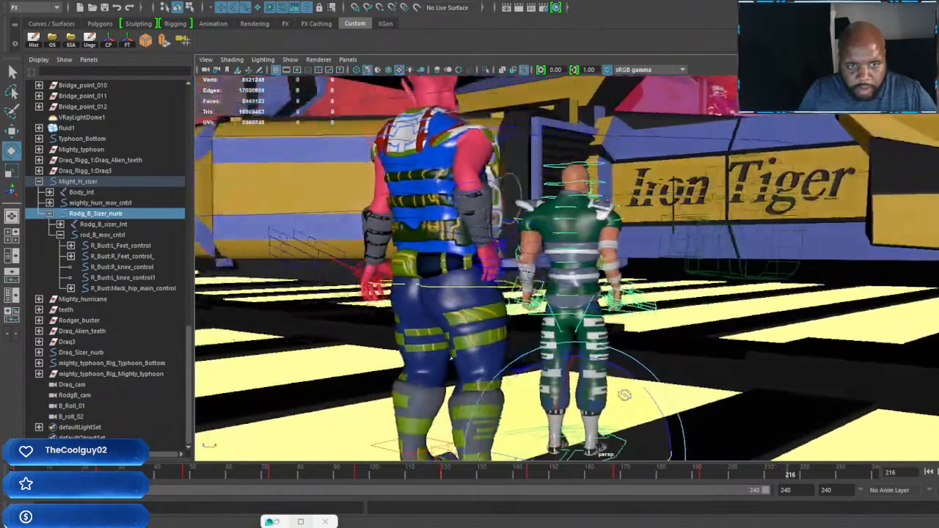
alt+middle_drag(634, 404, 643, 386)
scroll(644, 386, down, 1)
alt+drag(643, 386, 650, 397)
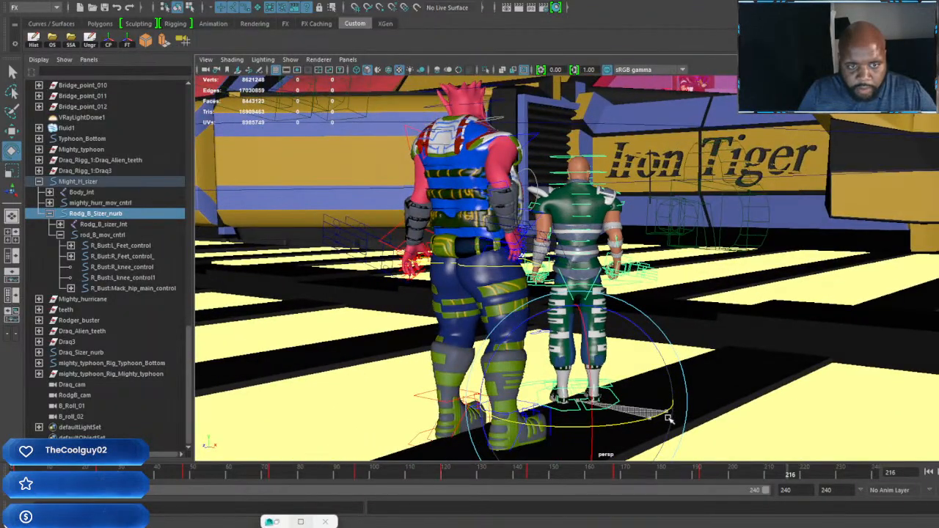
drag(669, 418, 678, 413)
key(s)
Step: Rotate the green-vested character's body slightly at frame 240 and key it
click(875, 476)
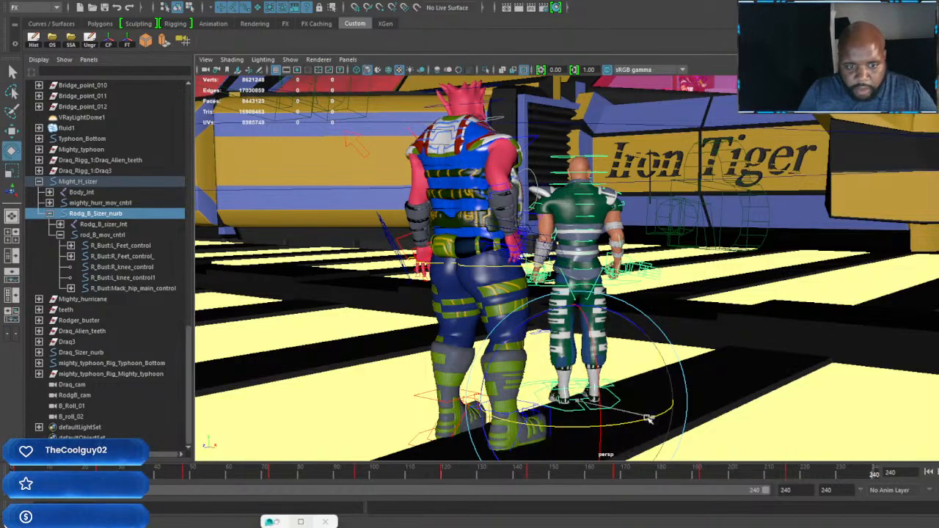
drag(649, 418, 636, 398)
key(s)
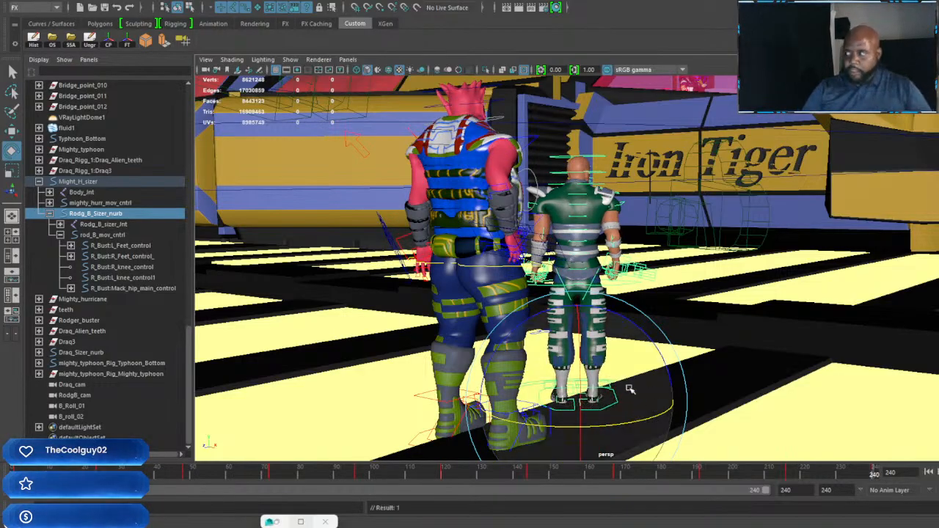
Step: Examine the green-vested character's stance at frame 240 from the front and both sides
alt+middle_drag(622, 316, 638, 345)
alt+right_drag(609, 330, 651, 336)
alt+drag(683, 308, 445, 297)
alt+right_drag(444, 297, 516, 300)
alt+middle_drag(516, 300, 588, 226)
alt+drag(588, 227, 514, 224)
alt+middle_drag(514, 226, 512, 269)
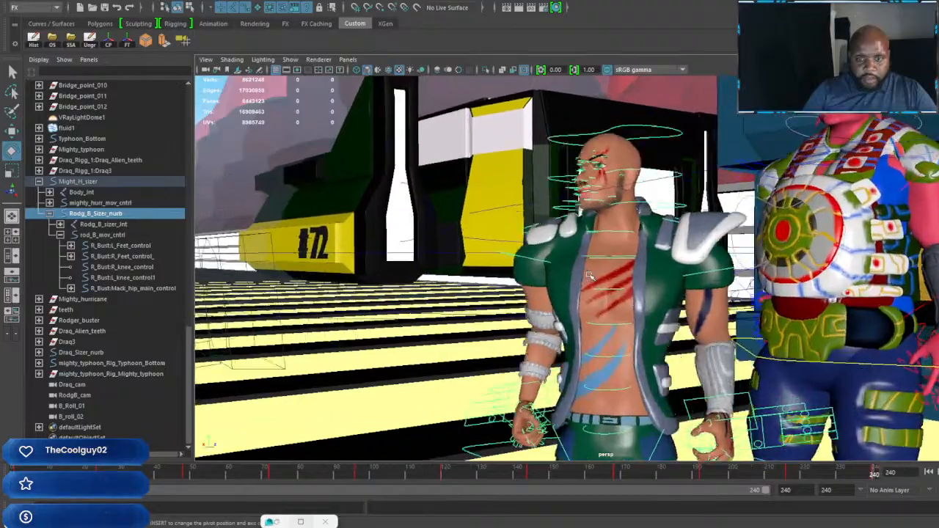
alt+right_drag(512, 269, 595, 275)
alt+drag(595, 275, 584, 249)
alt+middle_drag(584, 249, 580, 176)
Step: Adjust the height of the green-vested character's hand controls beside his hips at frame 240
alt+right_drag(561, 272, 591, 287)
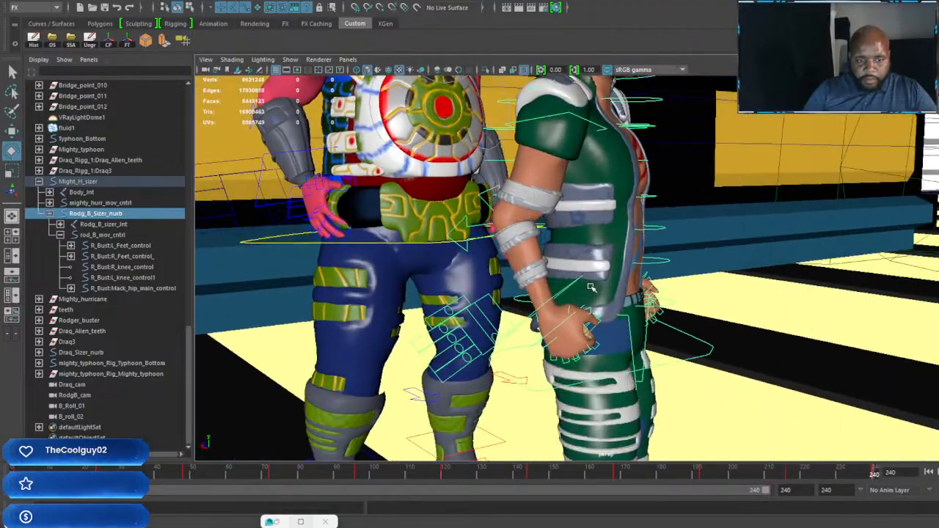
alt+drag(591, 287, 528, 274)
click(530, 276)
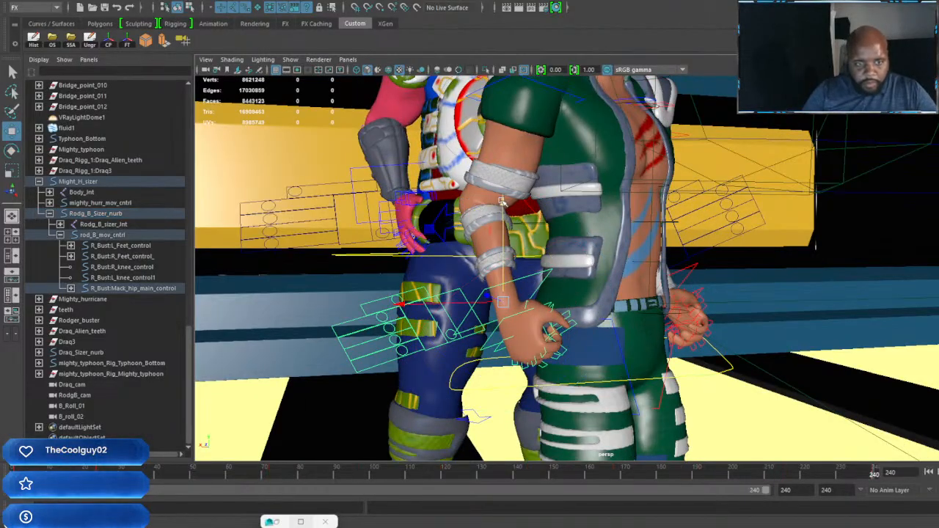
alt+drag(502, 202, 708, 260)
drag(692, 213, 692, 220)
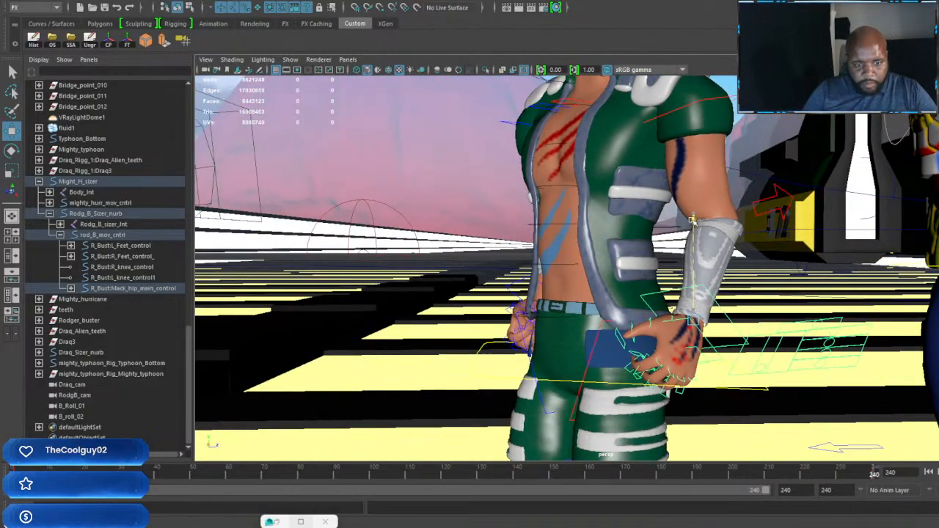
Step: Turn the green-vested character's head slightly and tilt it back at frame 240, key it, and check his gaze from the front
alt+drag(787, 455, 587, 266)
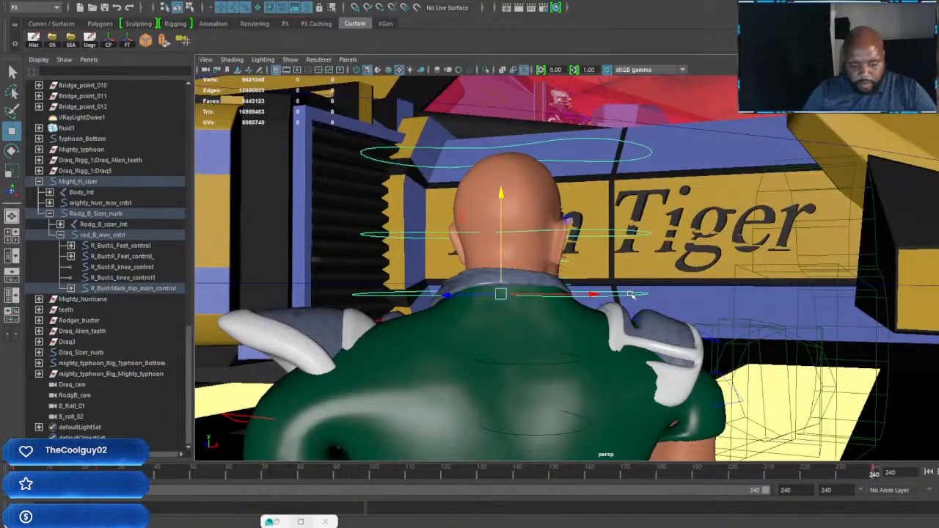
key(e)
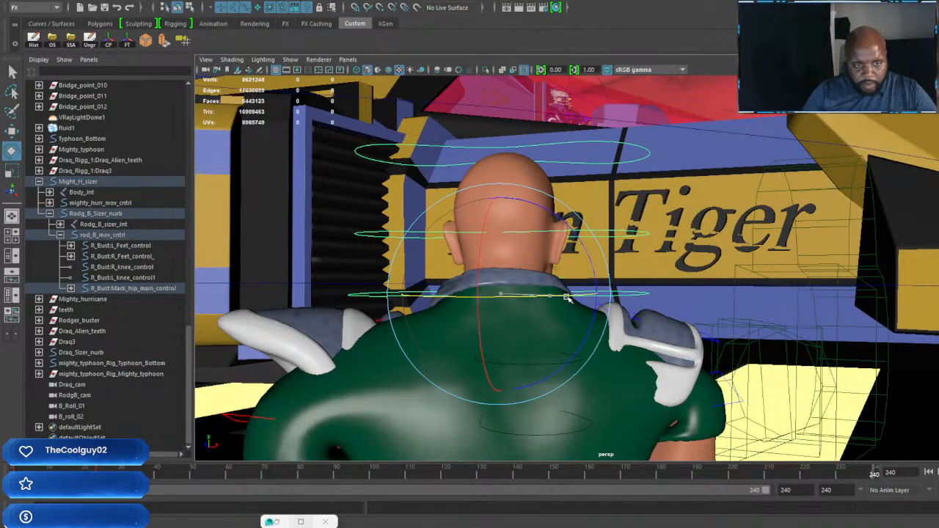
drag(491, 232, 490, 245)
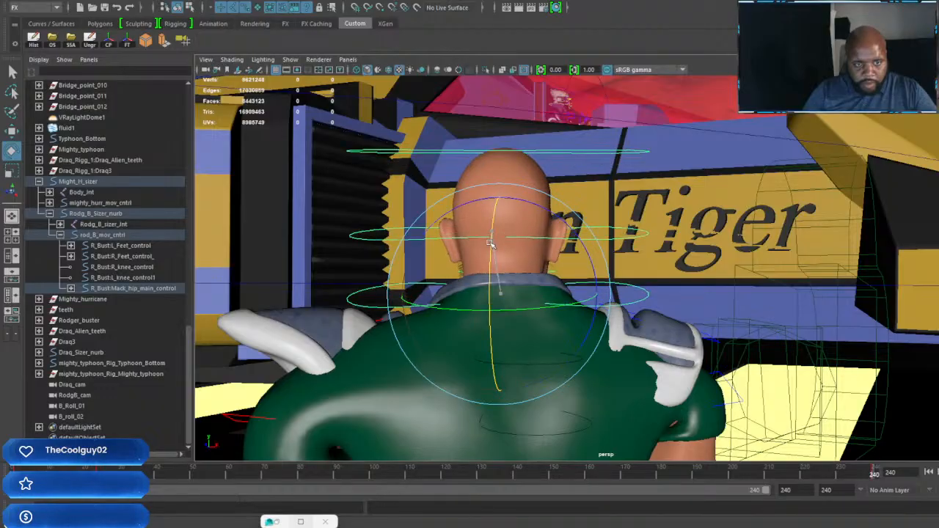
scroll(580, 258, down, 5)
alt+drag(666, 306, 444, 310)
scroll(557, 286, up, 5)
scroll(445, 309, up, 5)
alt+drag(558, 300, 521, 287)
scroll(608, 287, down, 5)
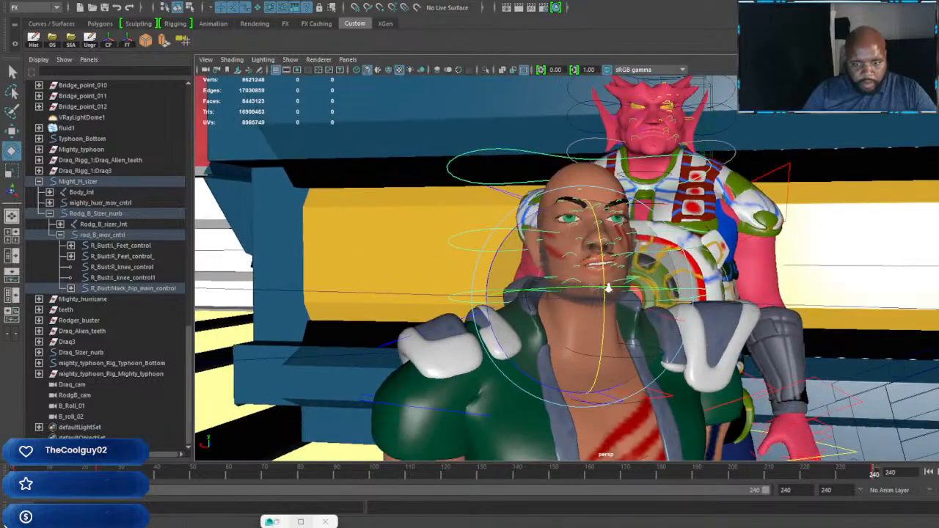
alt+drag(608, 287, 654, 291)
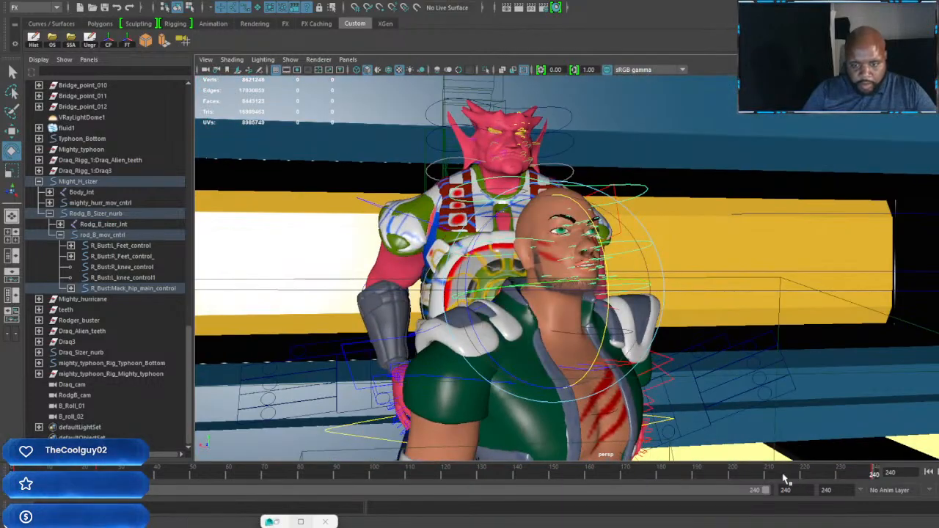
Step: Key the green-vested character's head at frame 216, and turn it toward the car and key it at frame 192
drag(783, 478, 789, 480)
alt+drag(697, 387, 704, 305)
scroll(763, 340, up, 5)
drag(717, 479, 708, 485)
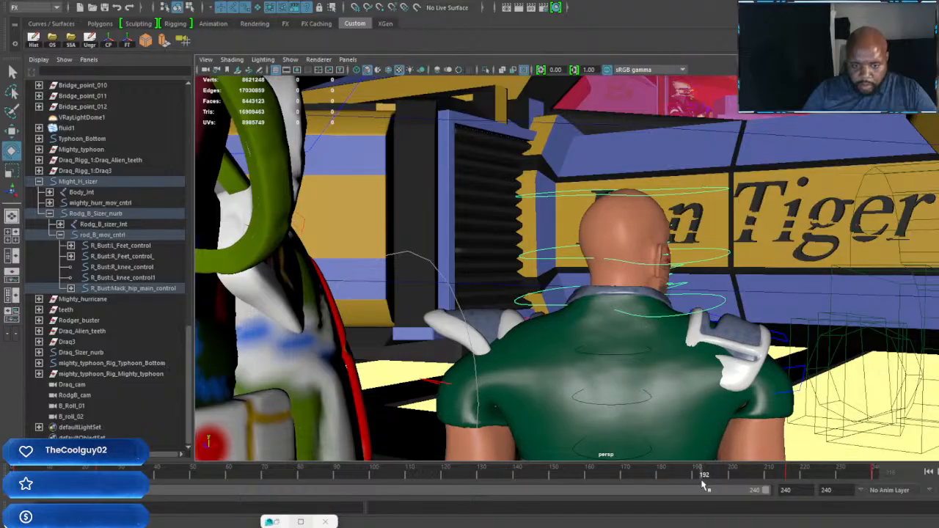
key(e)
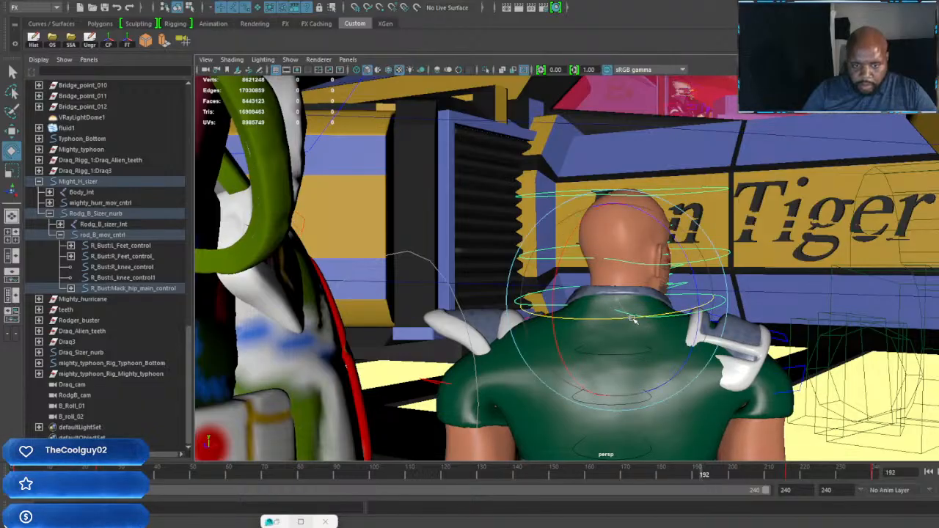
drag(646, 316, 681, 316)
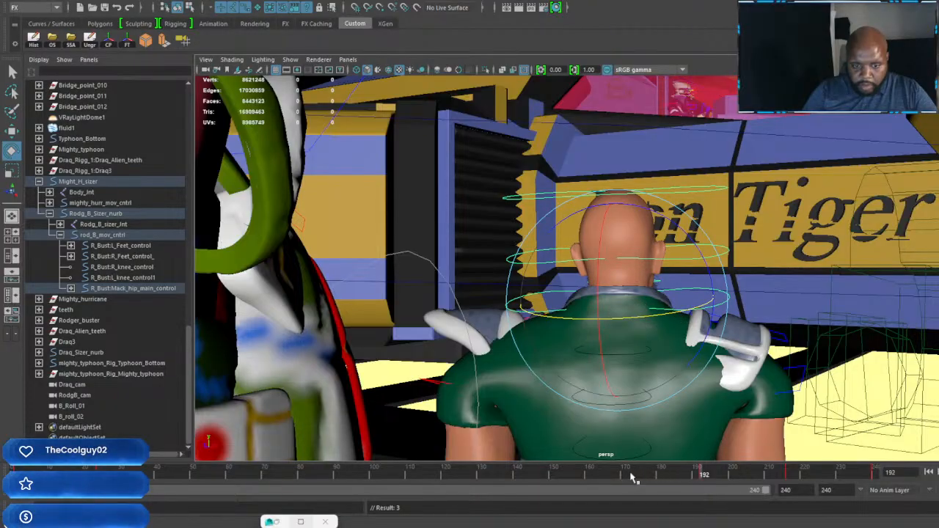
Step: Key the green-vested character's head pose at frame 168, and key it turned toward the approaching car at frame 144
drag(607, 480, 618, 481)
alt+drag(800, 359, 633, 314)
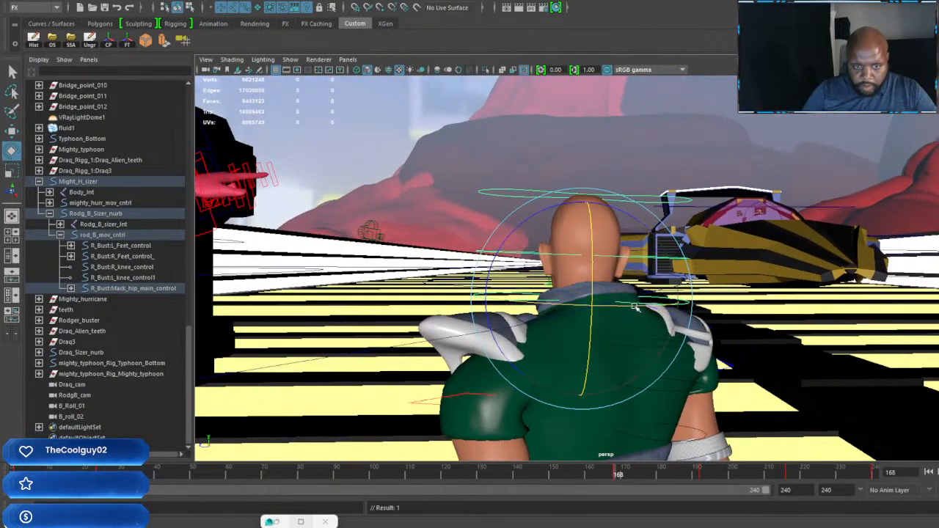
click(534, 478)
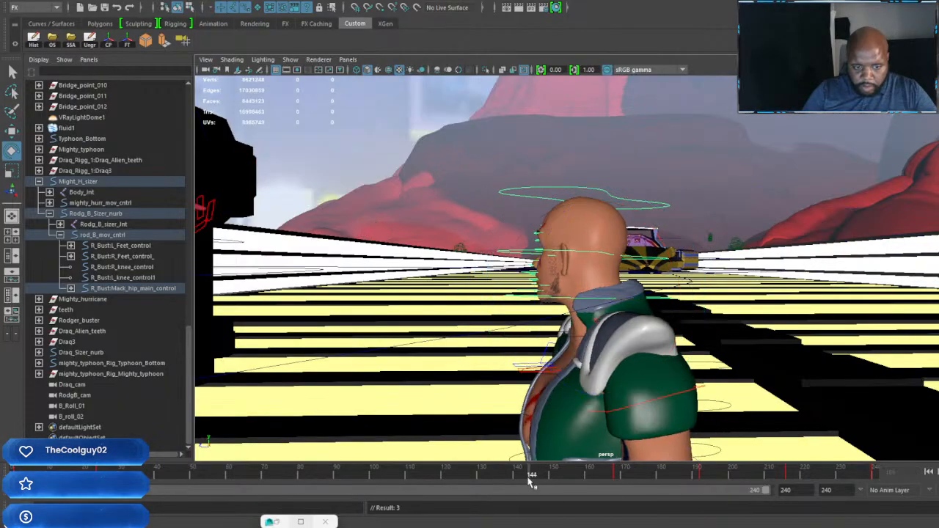
drag(531, 481, 528, 481)
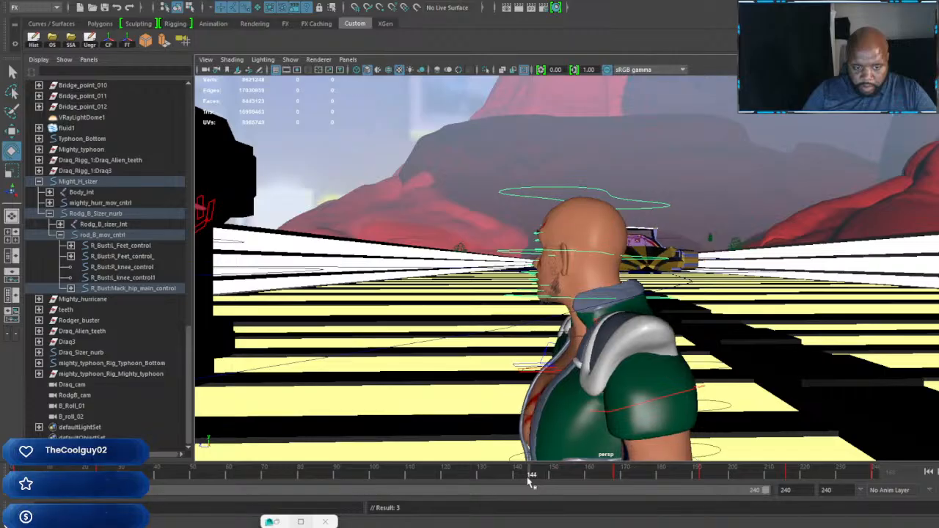
key(e)
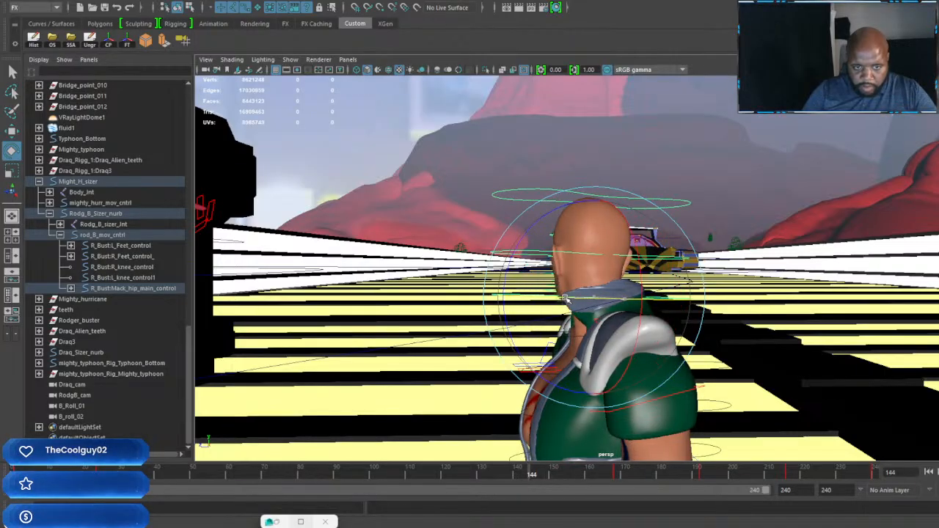
alt+drag(566, 300, 799, 334)
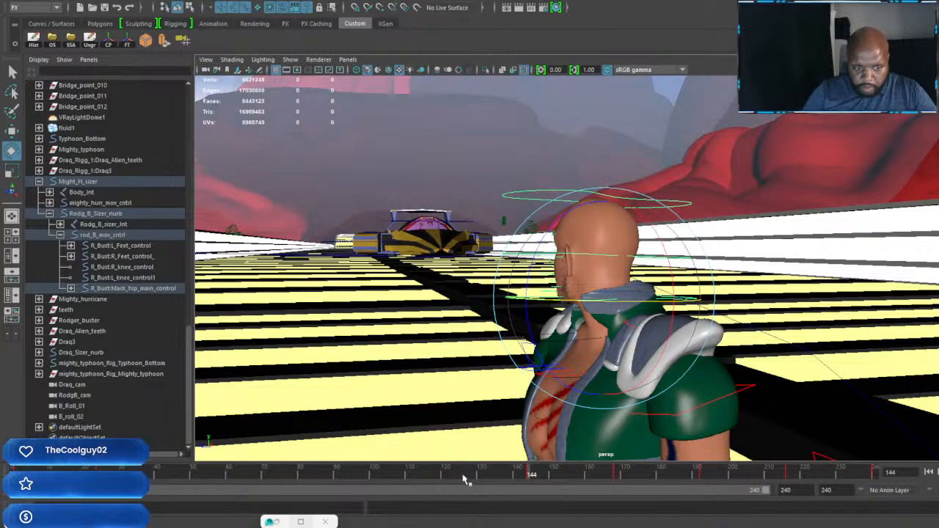
Step: Rotate the green-vested character's head toward the red-skinned character's face at frame 120 and key it
drag(462, 479, 445, 480)
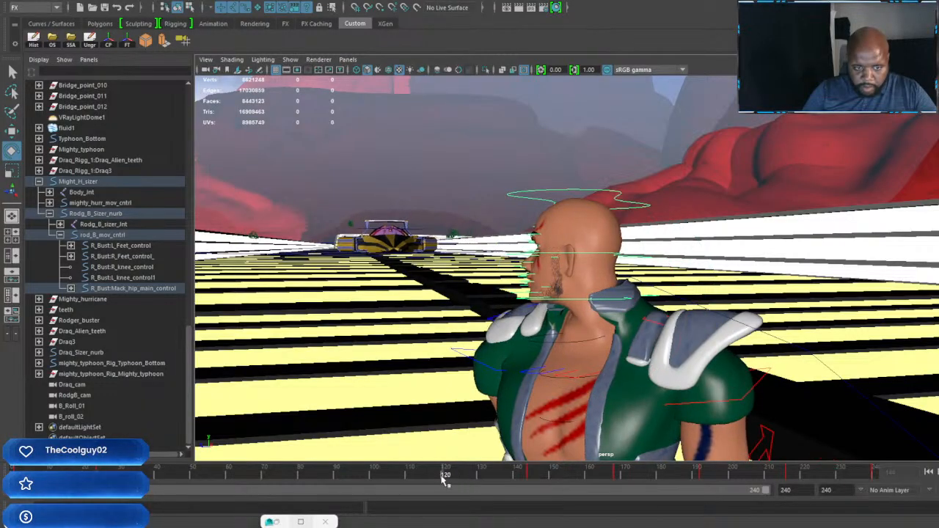
alt+drag(613, 277, 536, 287)
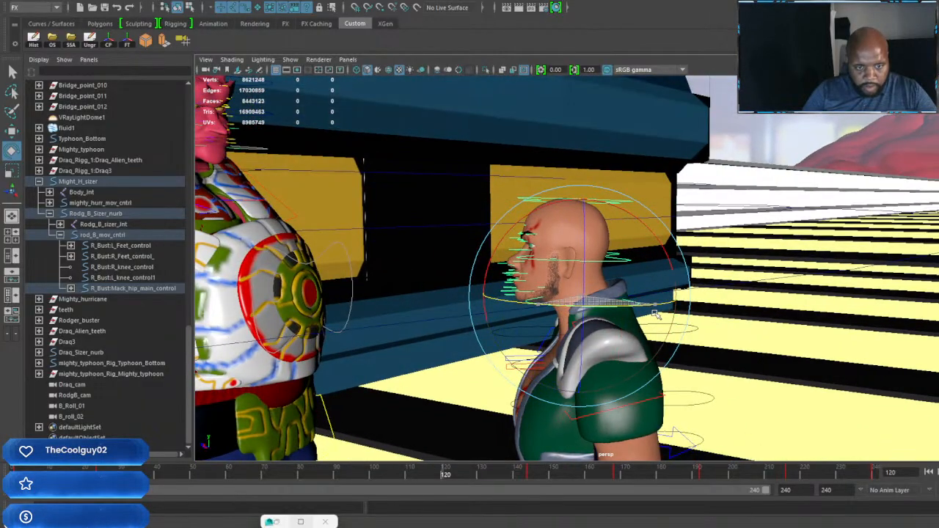
alt+drag(655, 314, 443, 266)
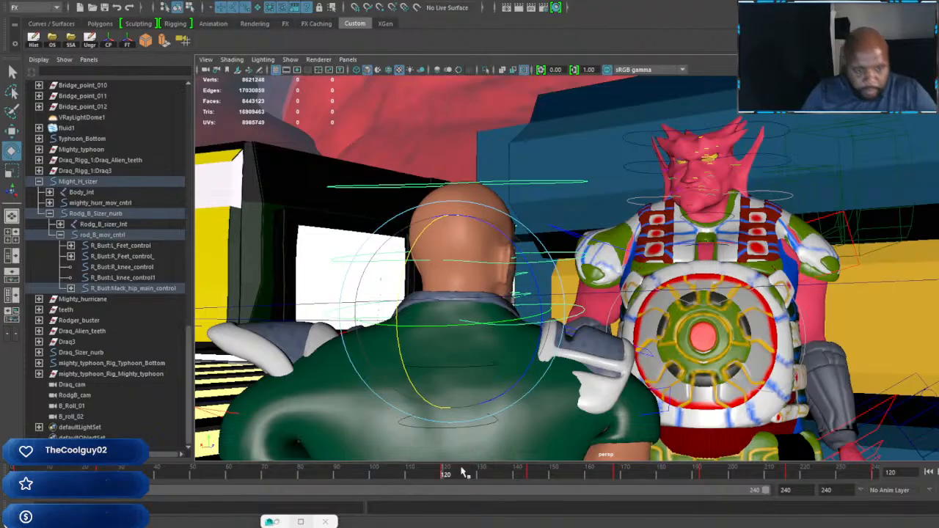
Step: Turn and tilt the green-vested character's head slightly at frame 96 and key it
click(358, 478)
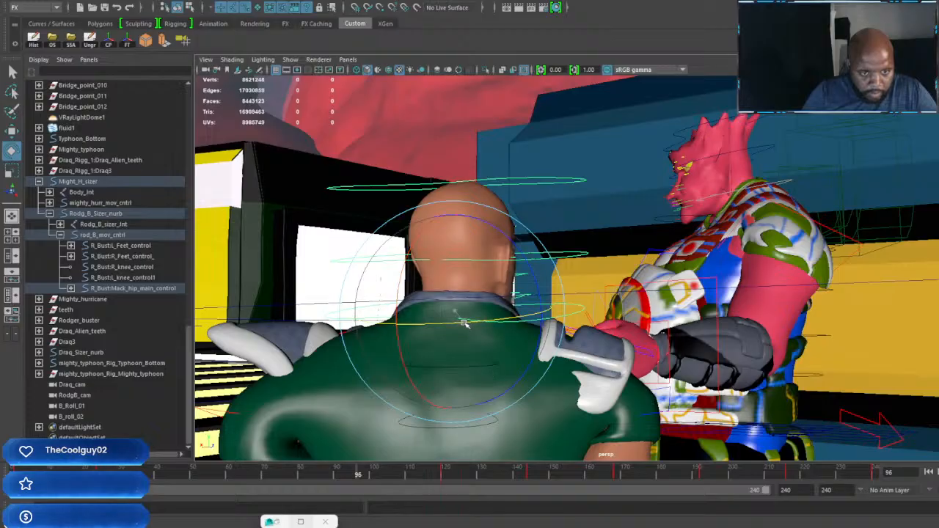
drag(464, 322, 453, 323)
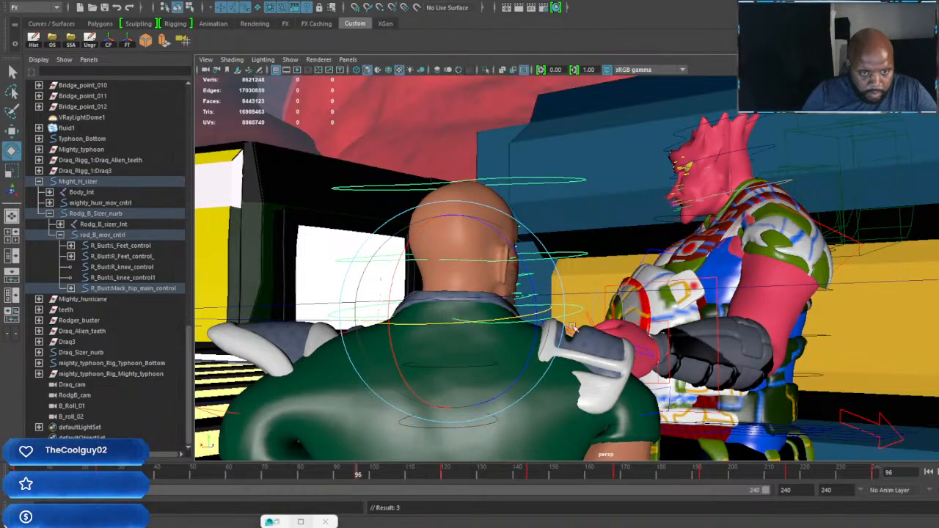
alt+drag(572, 329, 506, 279)
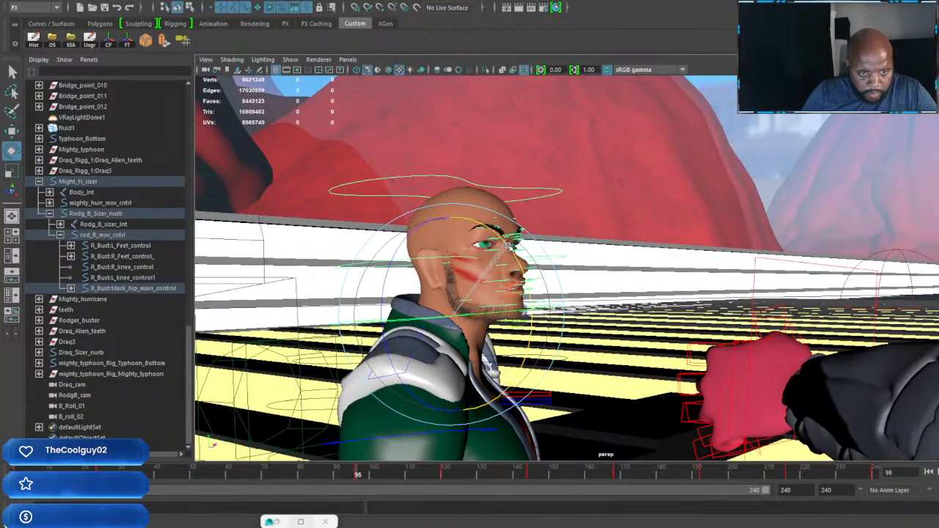
drag(508, 246, 511, 252)
key(s)
Step: Adjust the green-vested character's head at frame 72 so he looks at the red-skinned character, and key it
click(274, 476)
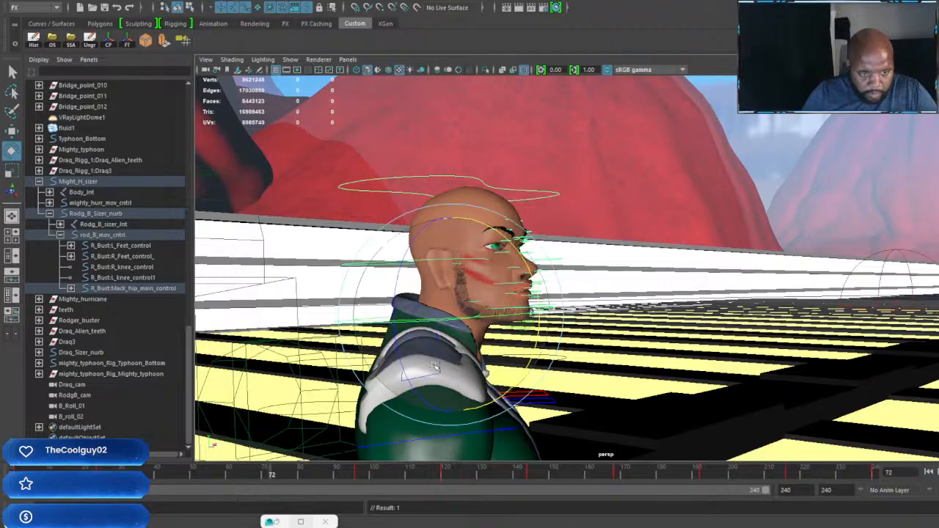
alt+drag(604, 308, 421, 313)
alt+right_drag(664, 314, 605, 313)
alt+drag(605, 313, 584, 311)
drag(659, 293, 687, 295)
key(s)
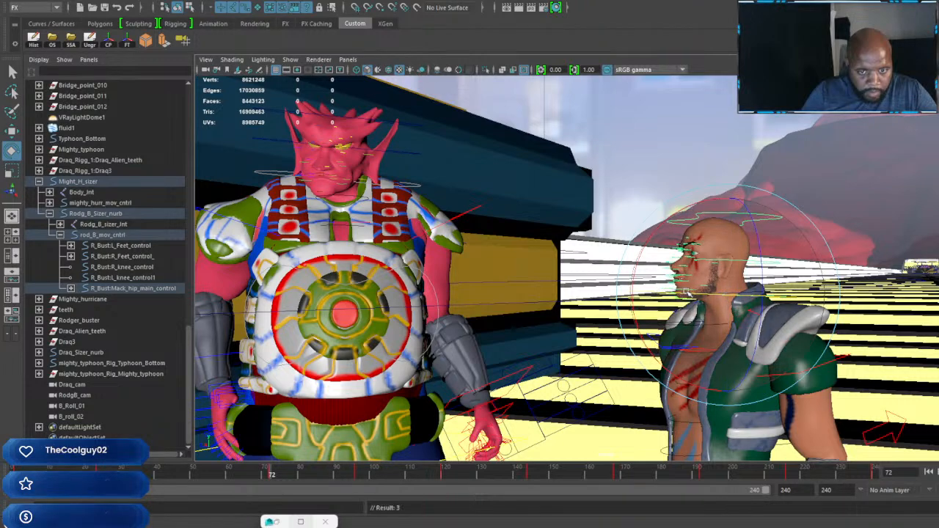
Step: Move to frame 48 for the green-vested character's head pose
click(187, 476)
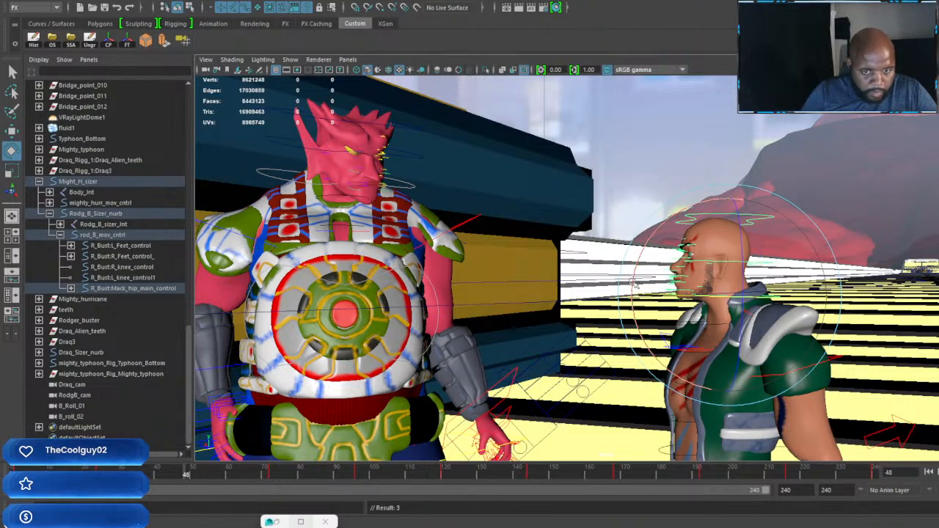
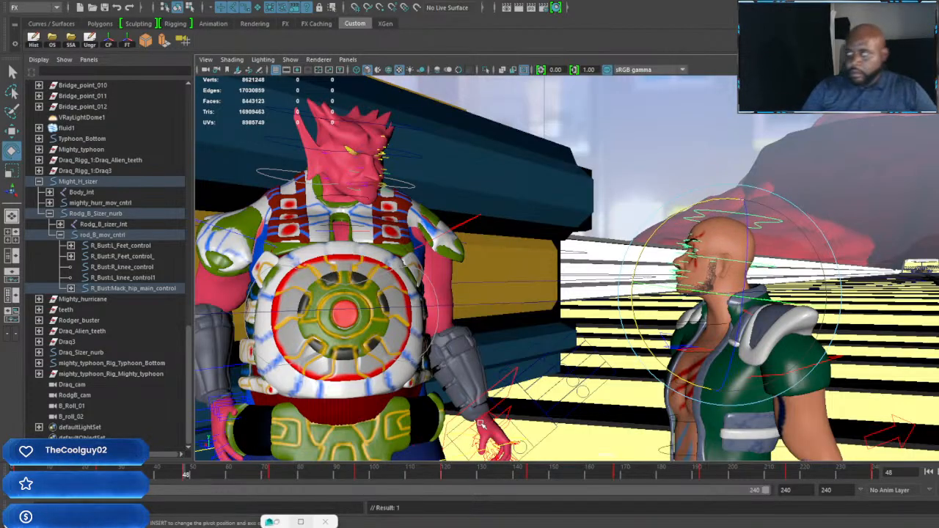
Step: Scrub and play through the animation to check the green-vested character's body and shoulder pads around frame 216
click(203, 475)
mouse_move(213, 476)
mouse_down()
mouse_move(609, 493)
mouse_move(893, 520)
mouse_move(794, 513)
mouse_up()
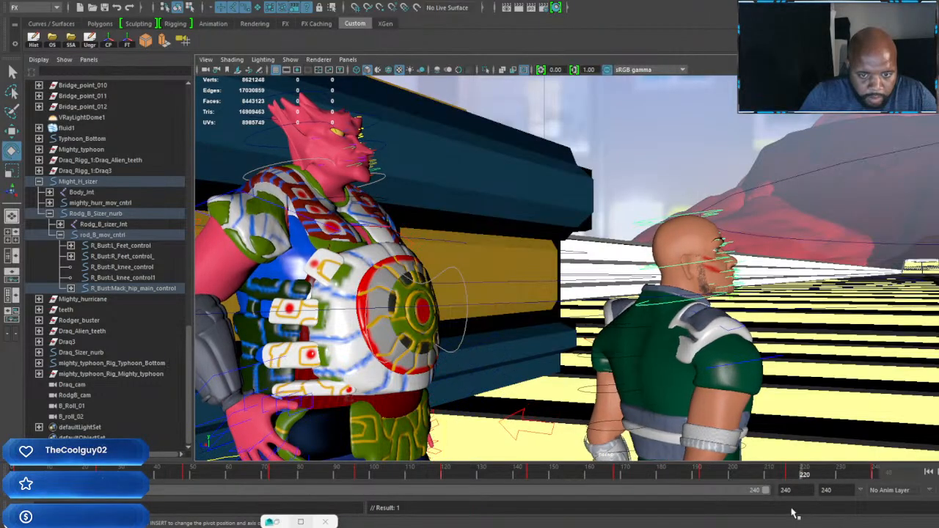
alt+drag(770, 374, 507, 388)
alt+right_drag(507, 389, 555, 369)
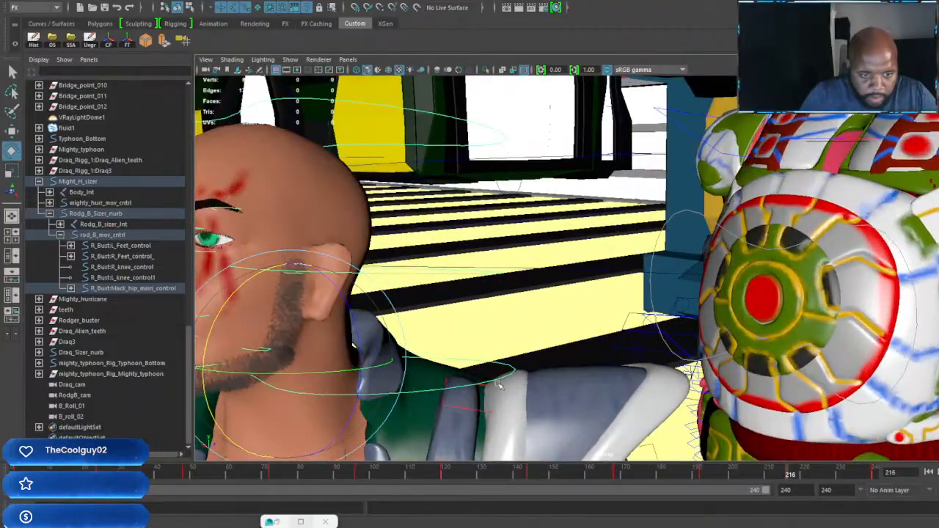
alt+middle_drag(499, 385, 601, 314)
click(595, 325)
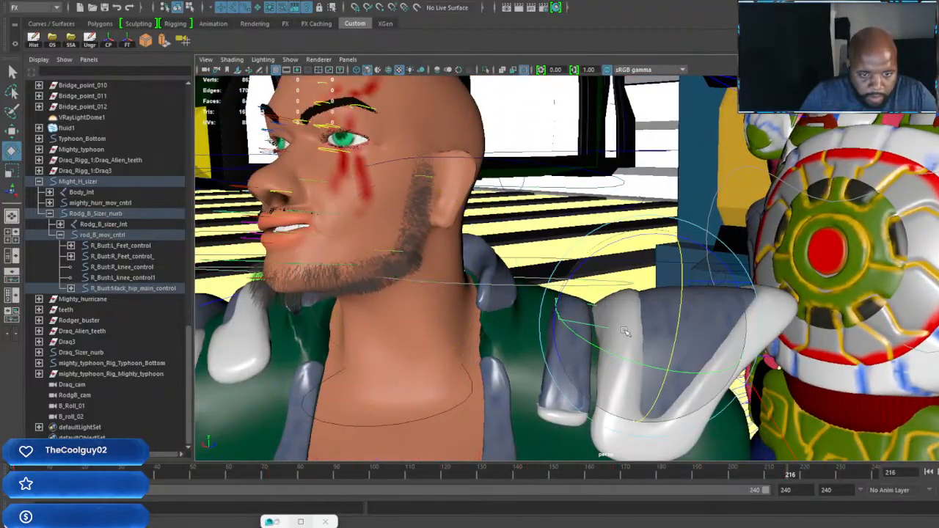
alt+right_drag(628, 330, 557, 338)
alt+drag(557, 338, 477, 359)
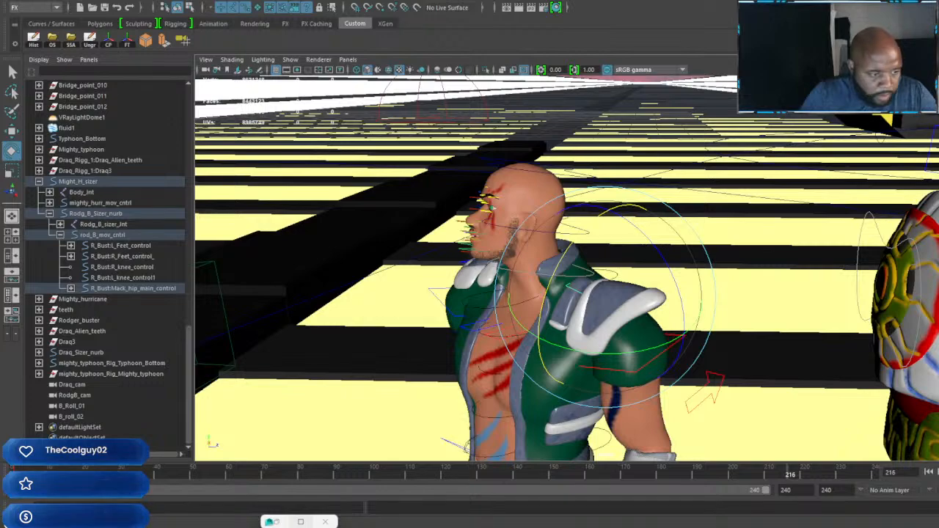
key(alt+shift+v)
key(alt+v)
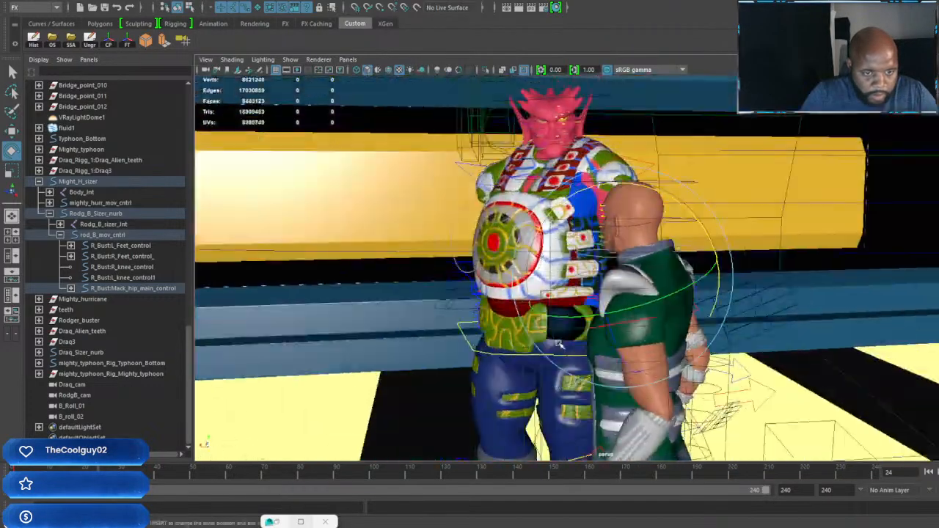
Step: Move the green-vested character's left shoulder pad so it sits on his shoulder at frame 24
alt+right_drag(559, 344, 654, 331)
alt+middle_drag(654, 331, 589, 340)
alt+drag(589, 340, 612, 331)
key(w)
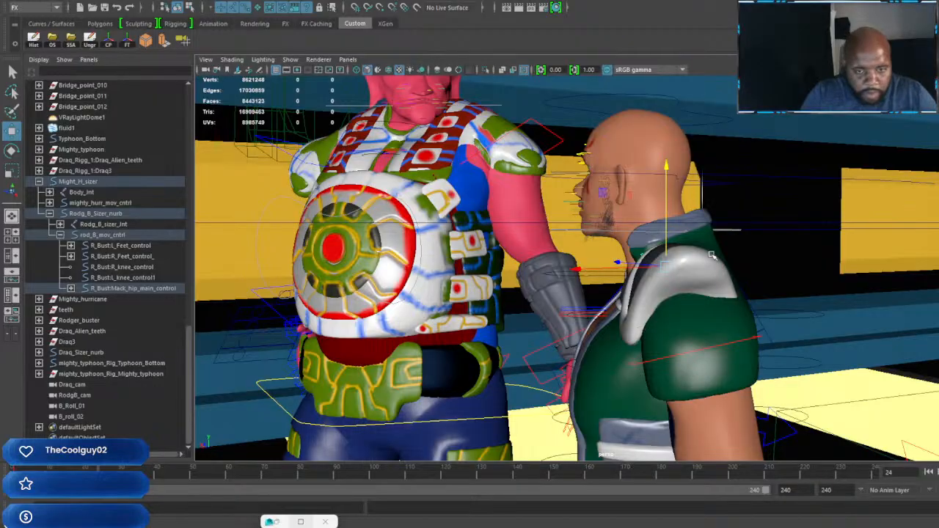
drag(575, 269, 598, 266)
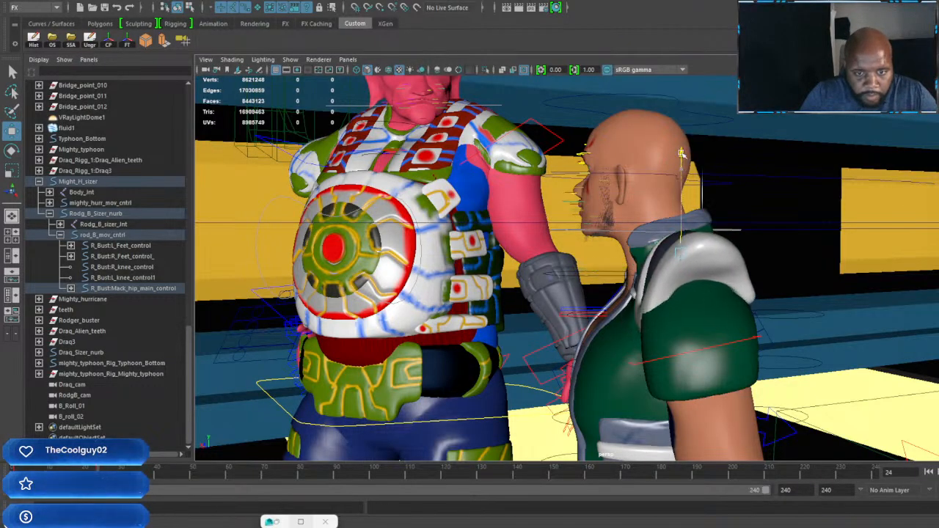
alt+right_drag(682, 213, 620, 233)
alt+drag(621, 233, 667, 247)
alt+middle_drag(667, 248, 614, 257)
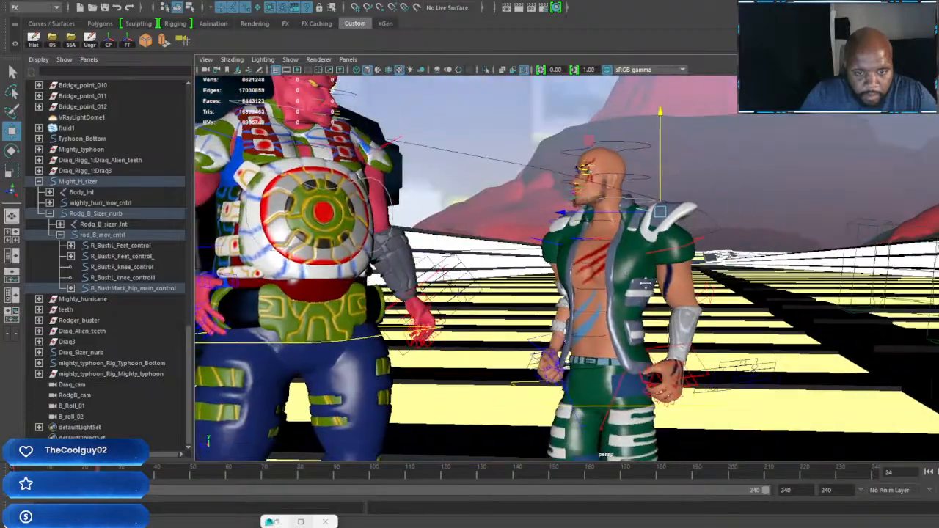
alt+right_drag(615, 257, 660, 273)
mouse_move(660, 273)
alt+mouse_down()
mouse_move(641, 289)
mouse_move(656, 262)
alt+mouse_up()
alt+right_drag(656, 263, 671, 258)
alt+drag(671, 258, 633, 263)
alt+middle_drag(633, 263, 639, 253)
drag(576, 217, 572, 217)
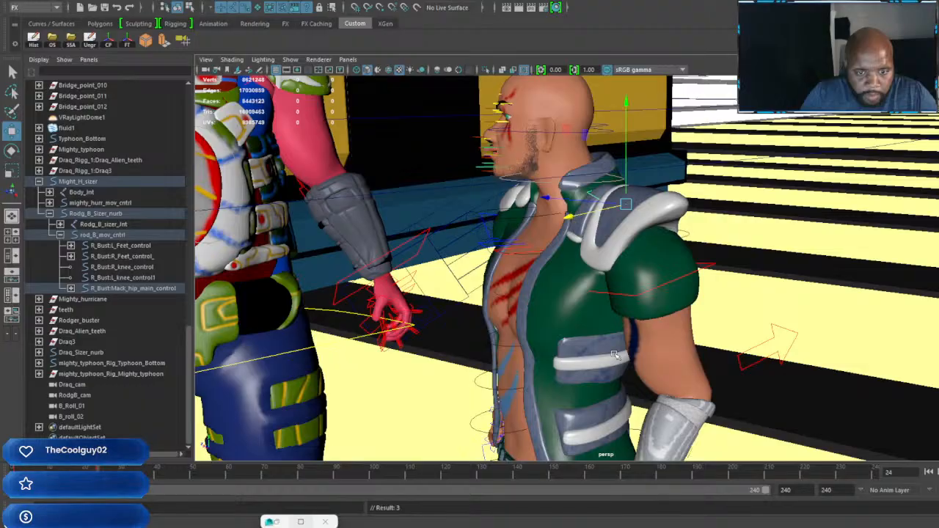
Step: Pose the green-vested character's left arm at frame 24 with the forearm raised and the hand turned
mouse_move(630, 297)
alt+mouse_down()
mouse_move(646, 295)
mouse_move(641, 305)
mouse_move(675, 327)
mouse_move(652, 340)
mouse_move(638, 299)
alt+mouse_up()
key(e)
alt+drag(695, 291, 607, 309)
click(602, 311)
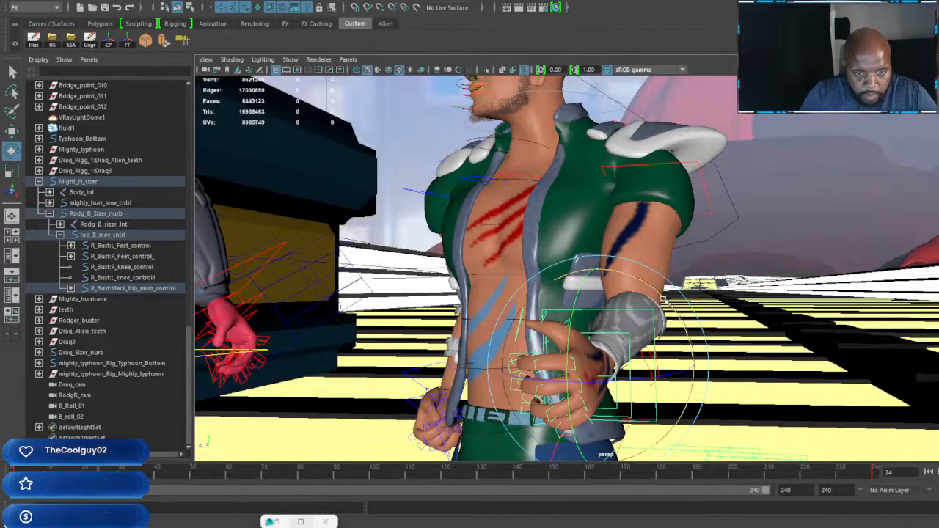
alt+drag(732, 414, 635, 342)
alt+drag(763, 335, 595, 339)
alt+middle_drag(596, 339, 723, 345)
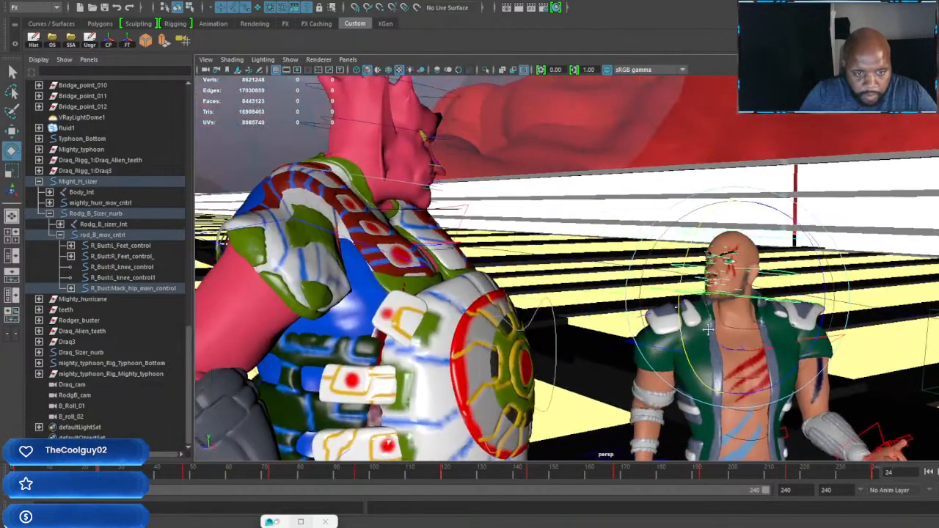
Step: Adjust the green-vested character's right arm control at frame 24 and key it
alt+drag(722, 345, 663, 367)
alt+middle_drag(664, 366, 667, 228)
alt+drag(668, 227, 641, 235)
click(658, 243)
key(s)
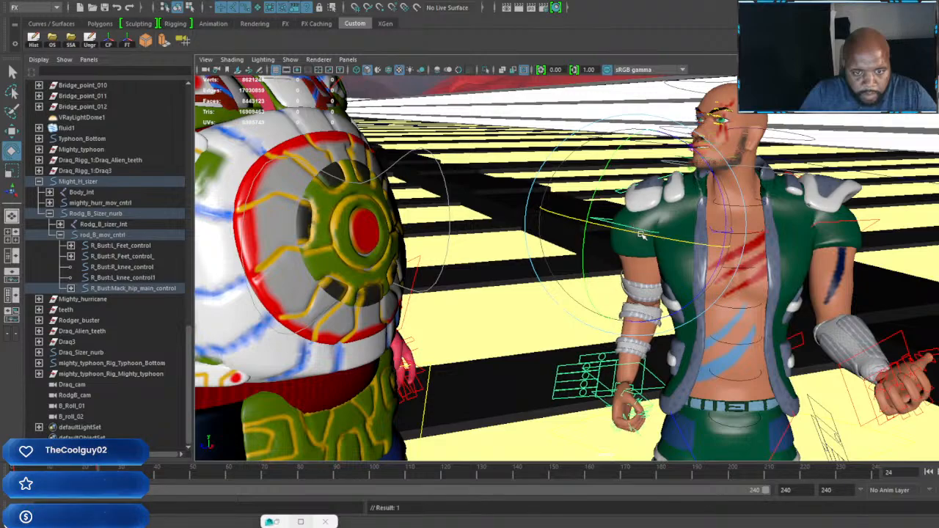
drag(716, 179, 724, 194)
key(s)
Step: Move and rotate the green-vested character's right shoulder pad to fit over his shoulder at frame 24
scroll(655, 195, up, 3)
key(w)
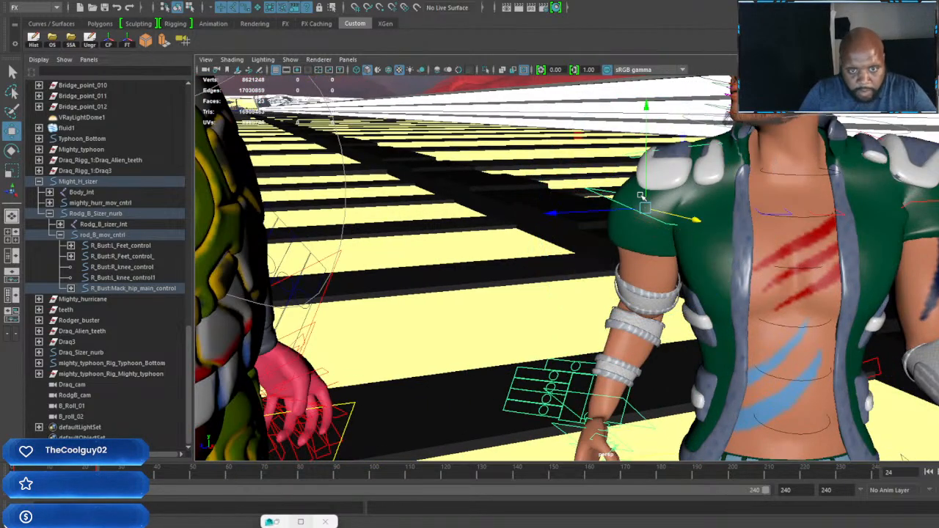
alt+middle_drag(651, 162, 668, 264)
scroll(667, 265, up, 2)
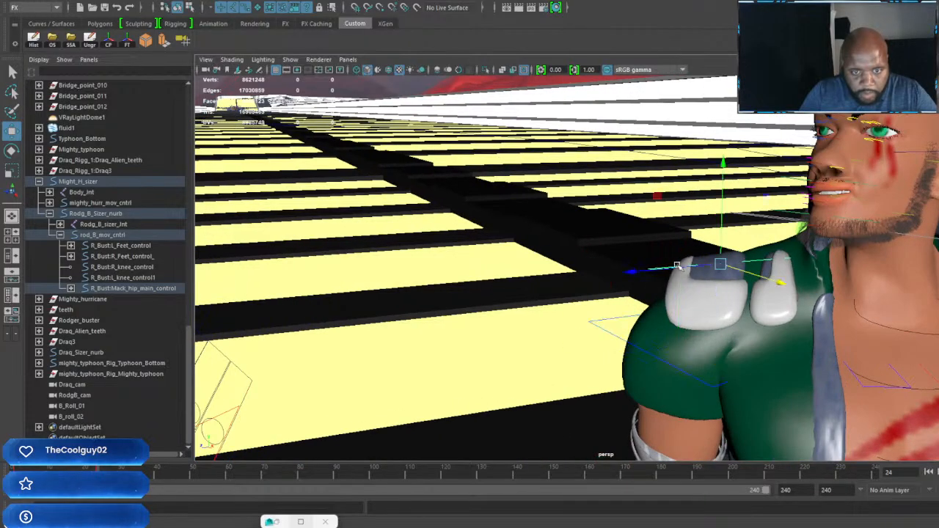
scroll(677, 266, down, 3)
key(e)
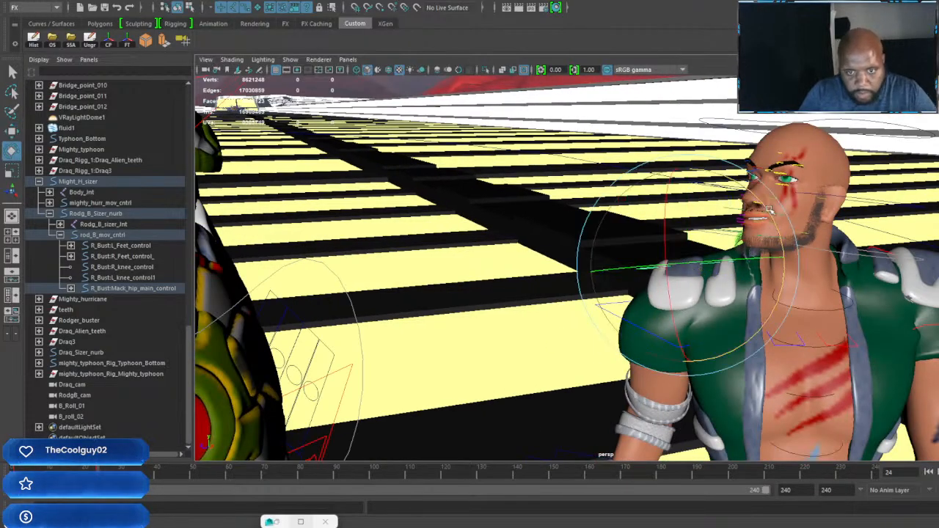
drag(764, 204, 578, 357)
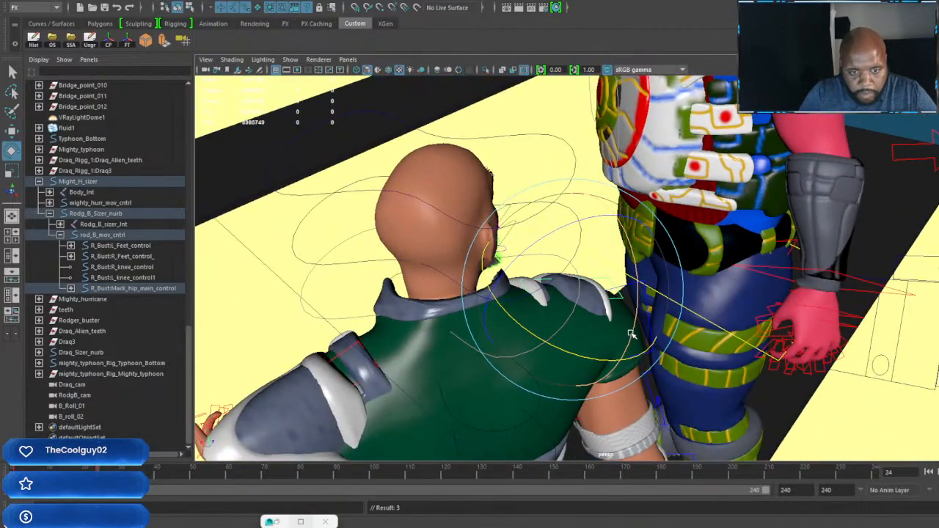
drag(638, 305, 637, 288)
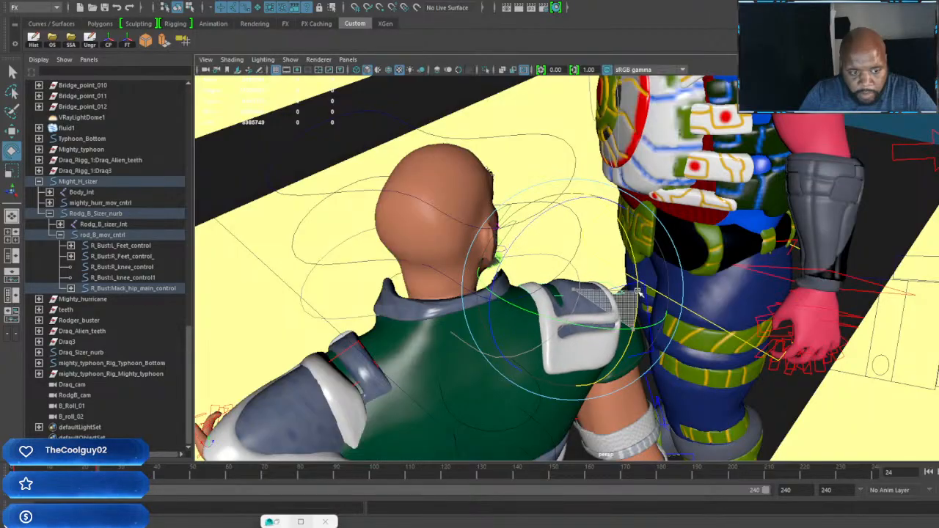
key(w)
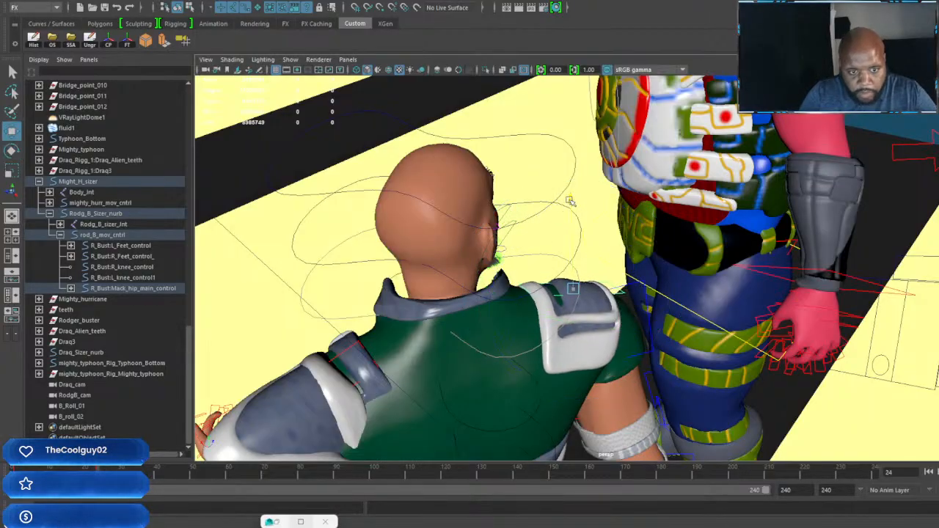
alt+drag(570, 201, 483, 320)
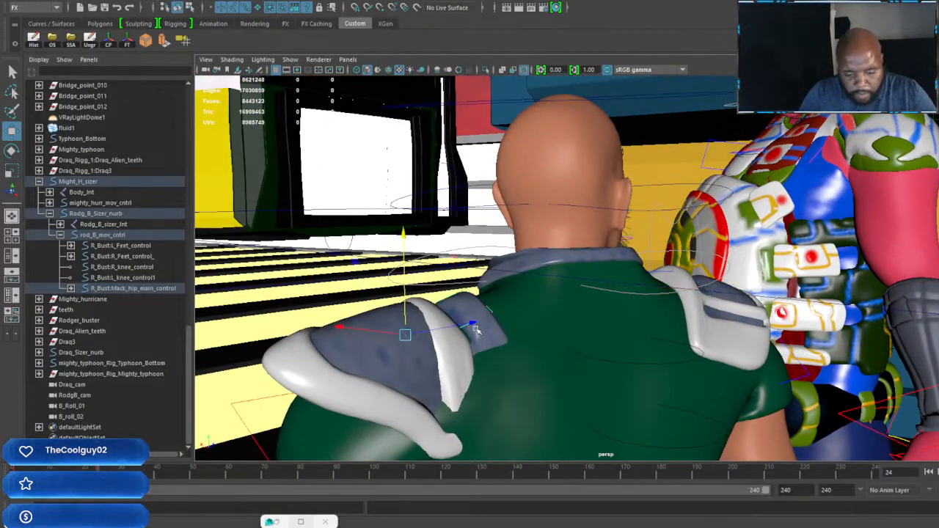
Step: Rotate and reposition the green-vested character's left shoulder pad to follow the raised arm at frame 24
key(e)
drag(452, 355, 707, 356)
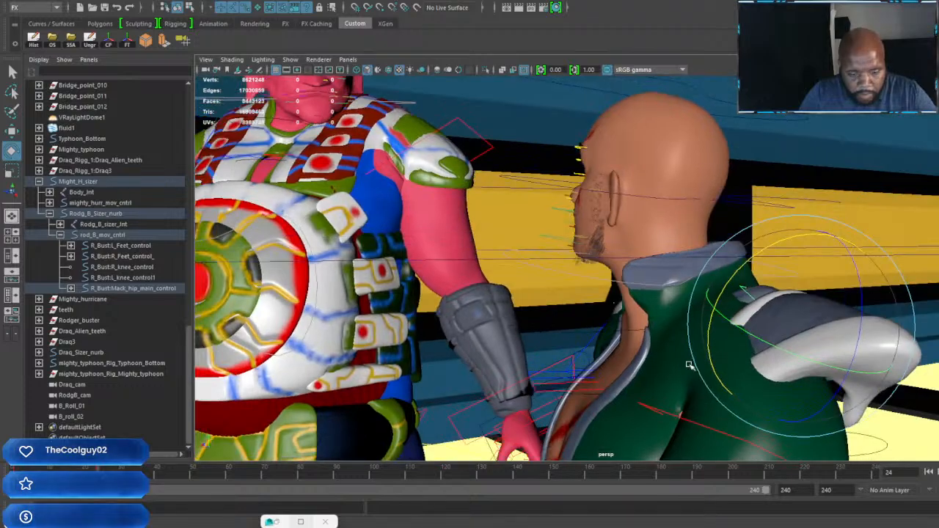
key(w)
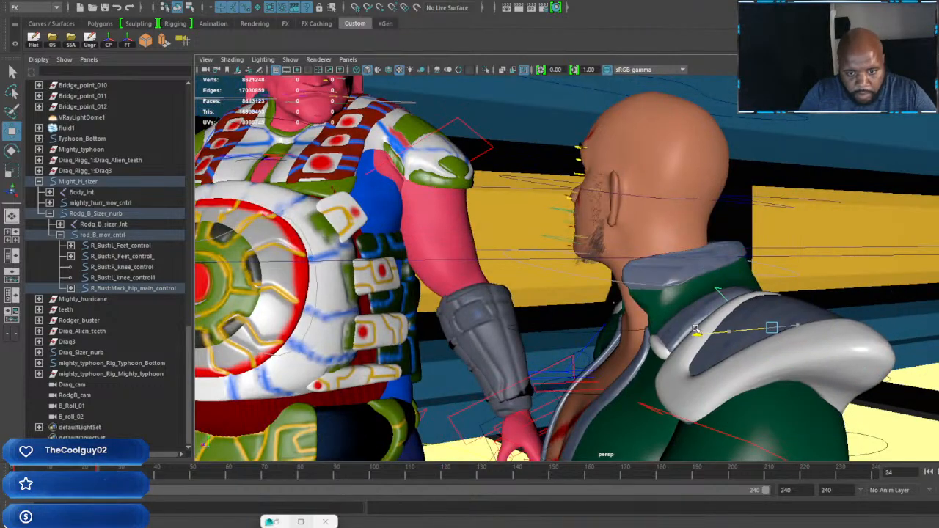
alt+drag(726, 332, 667, 342)
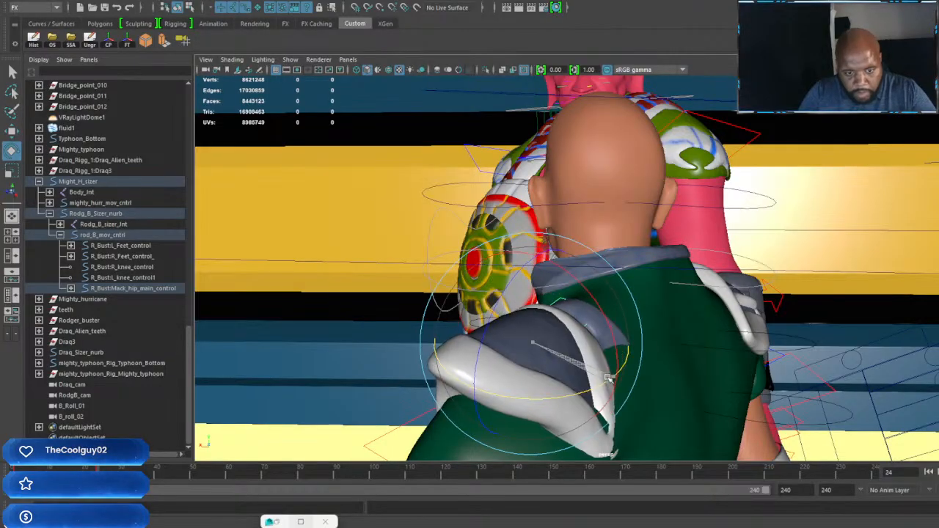
drag(617, 350, 683, 243)
key(w)
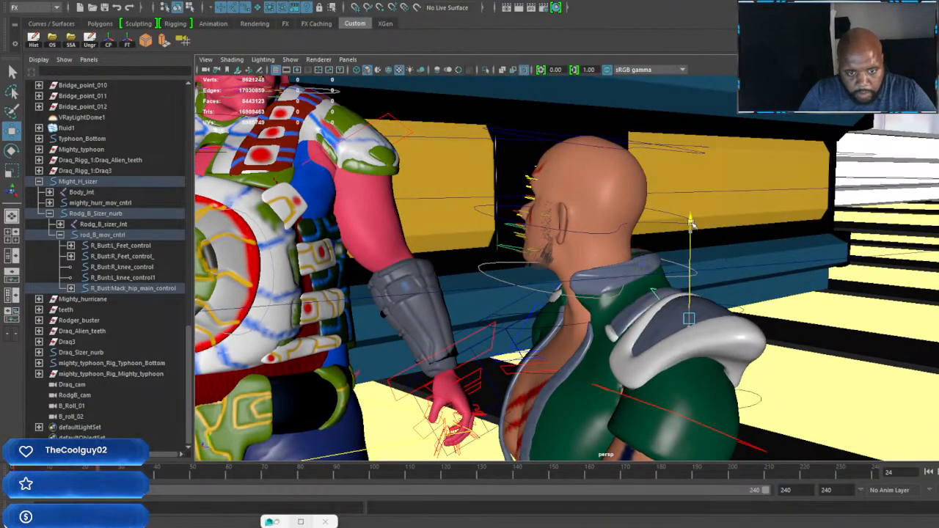
alt+drag(669, 296, 533, 323)
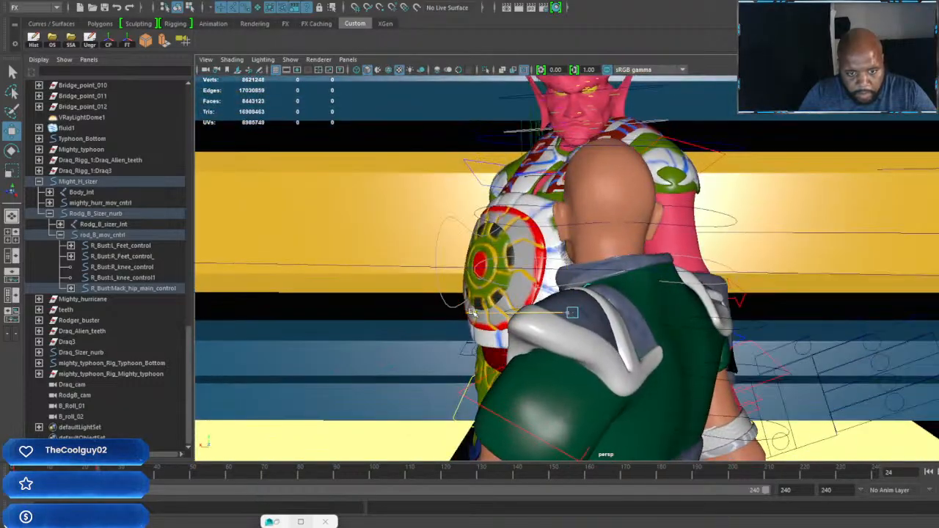
alt+drag(473, 313, 701, 338)
scroll(701, 338, up, 2)
alt+middle_drag(701, 338, 660, 312)
alt+drag(661, 312, 696, 330)
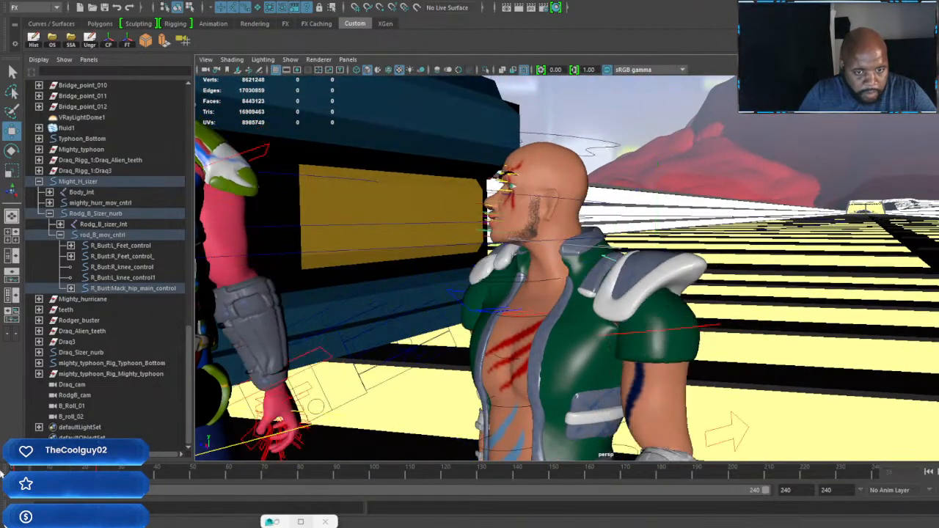
Step: At frame 48, extend the green-vested character's left hand toward the red-skinned character and rotate it into an open gesture
drag(40, 468, 187, 493)
alt+drag(474, 394, 666, 355)
alt+right_drag(666, 355, 544, 315)
alt+drag(545, 315, 505, 393)
click(479, 374)
click(448, 378)
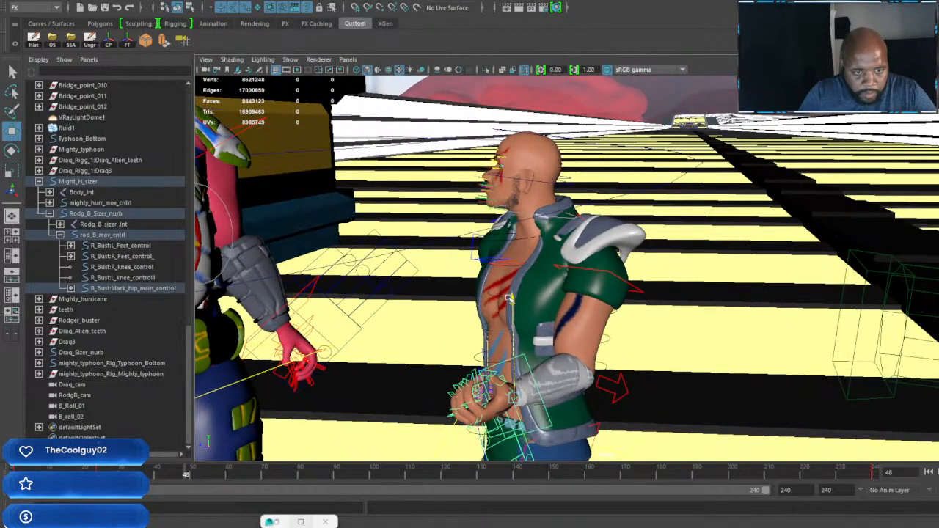
alt+drag(514, 328, 484, 309)
key(e)
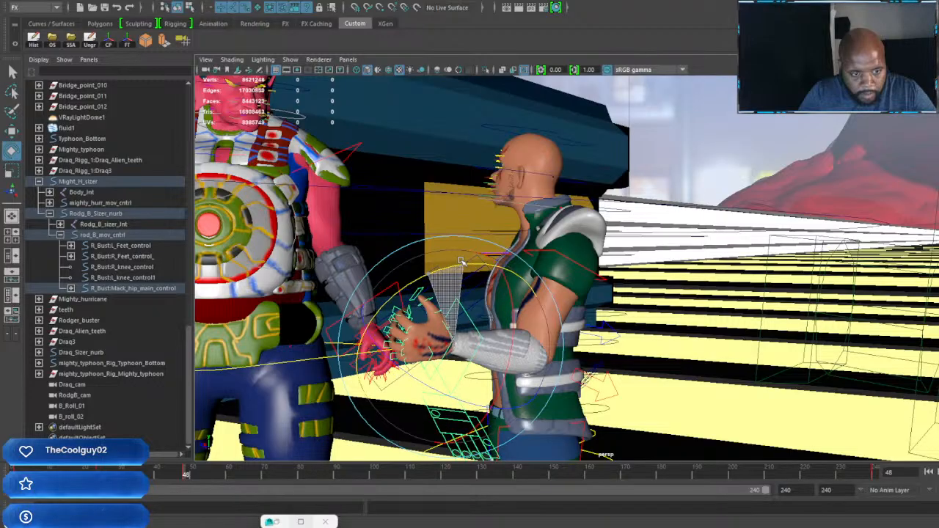
drag(461, 261, 461, 262)
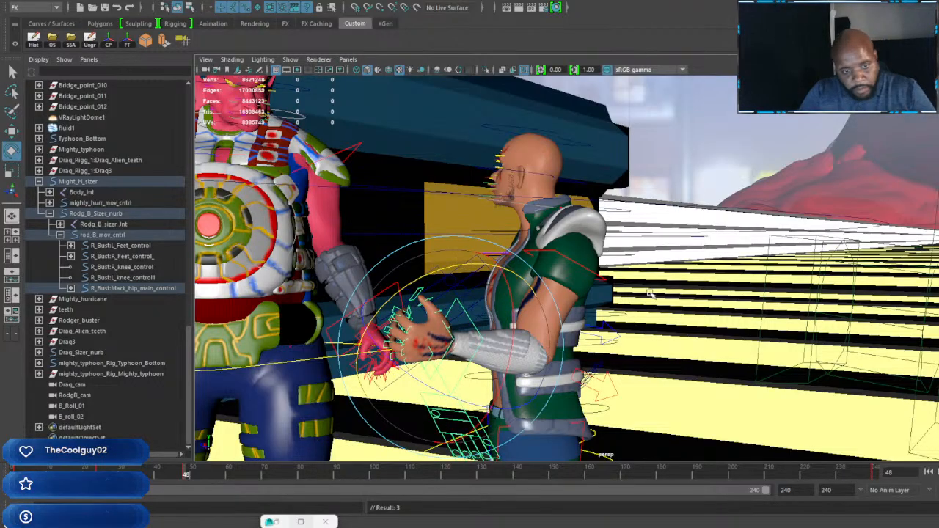
Step: Rotate the green-vested character's right upper arm slightly away from his body at frame 48
alt+drag(650, 293, 626, 284)
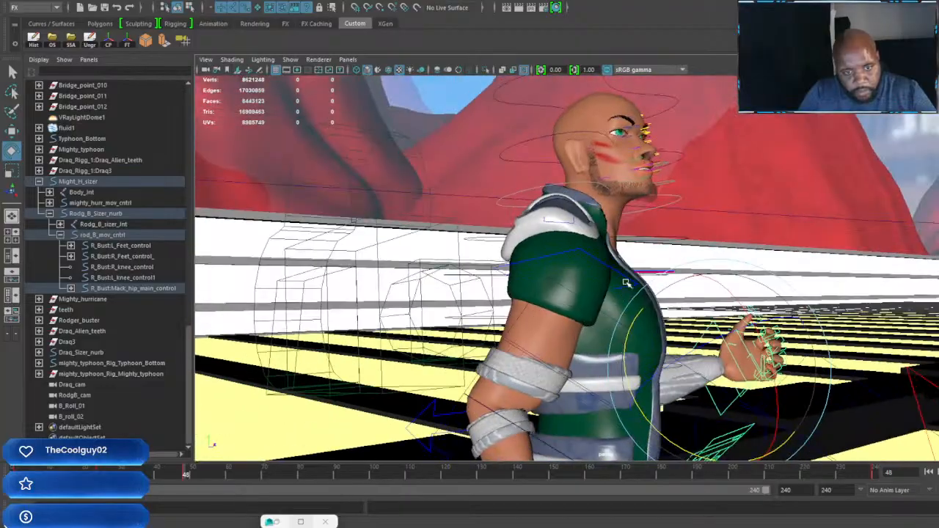
click(578, 251)
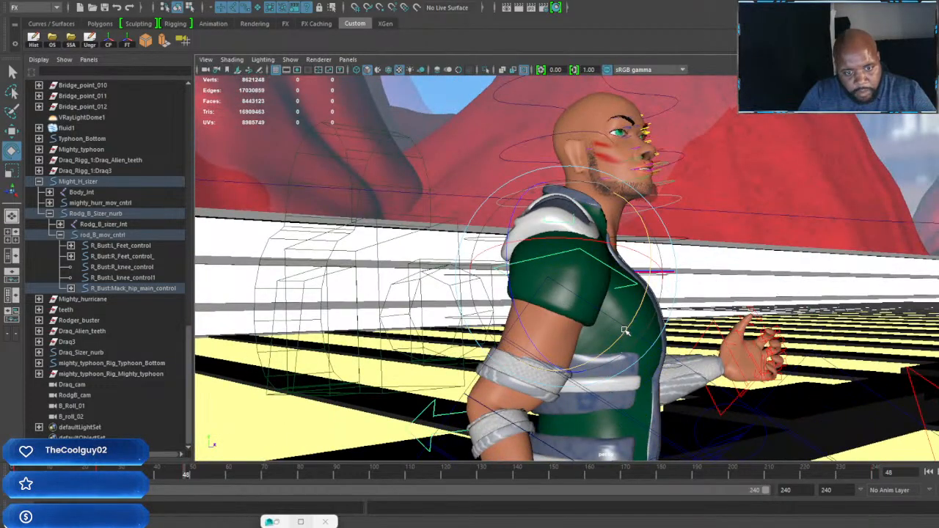
drag(624, 334, 633, 315)
drag(638, 296, 528, 217)
alt+drag(580, 248, 503, 284)
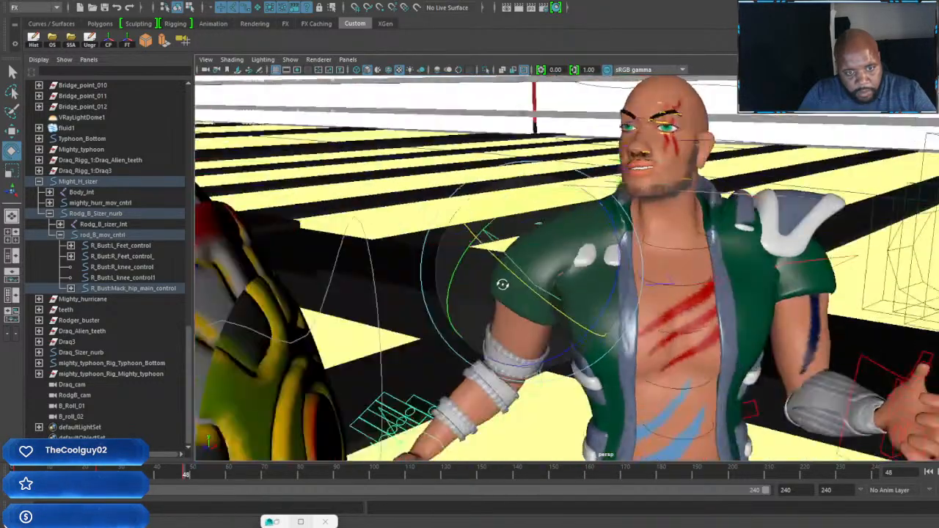
scroll(536, 276, up, 8)
Step: At frame 48, move and rotate the green-vested character's right shoulder pad onto the top of his shoulder
alt+drag(598, 342, 450, 311)
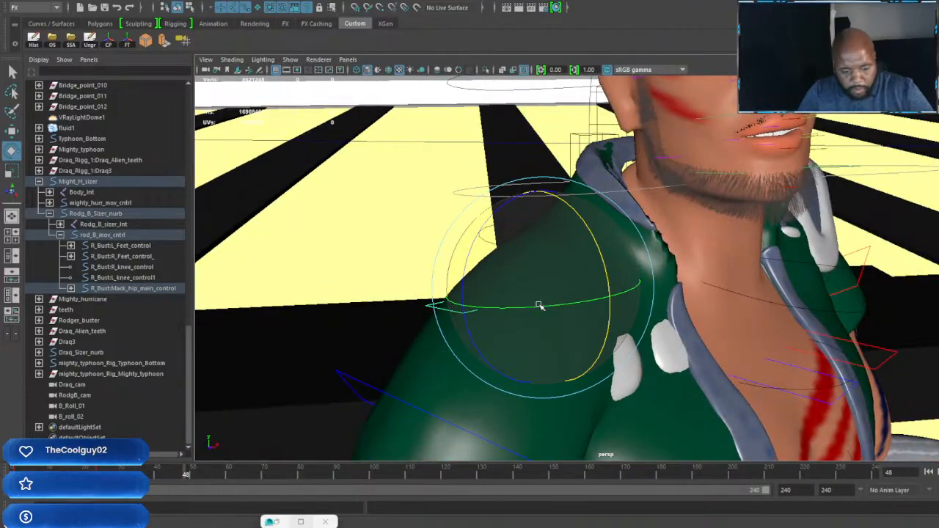
key(w)
scroll(629, 315, down, 5)
alt+drag(629, 315, 599, 280)
drag(569, 235, 570, 244)
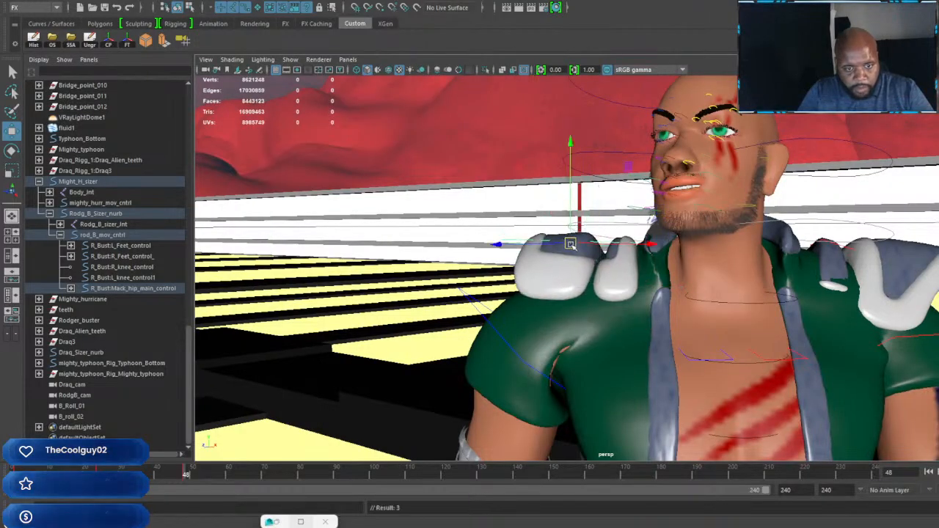
key(e)
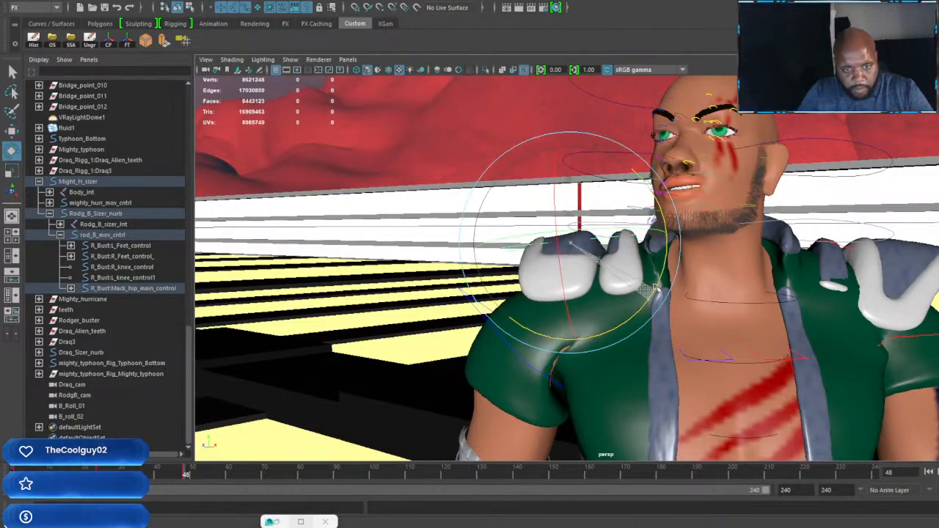
key(w)
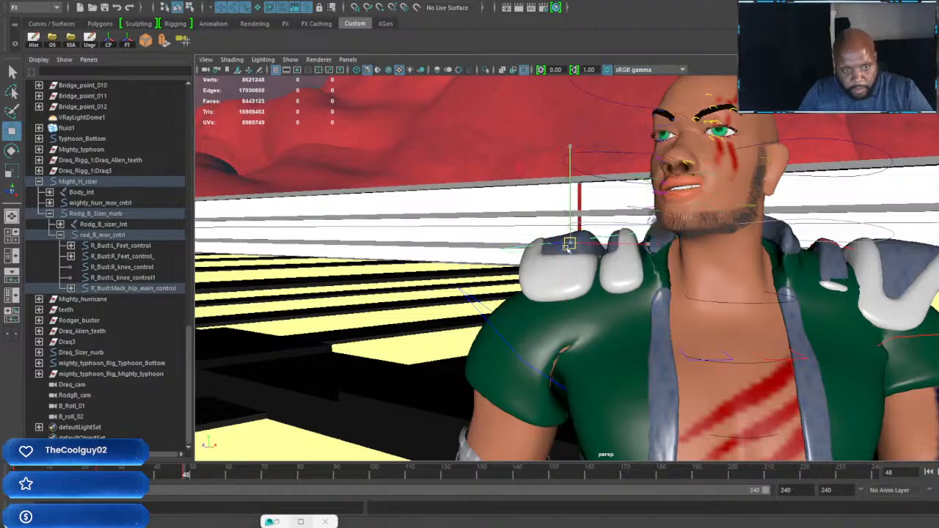
Step: Fine-tune the right shoulder pad's tilt and height at frame 48, checking its fit from the side and front
alt+drag(564, 255, 719, 305)
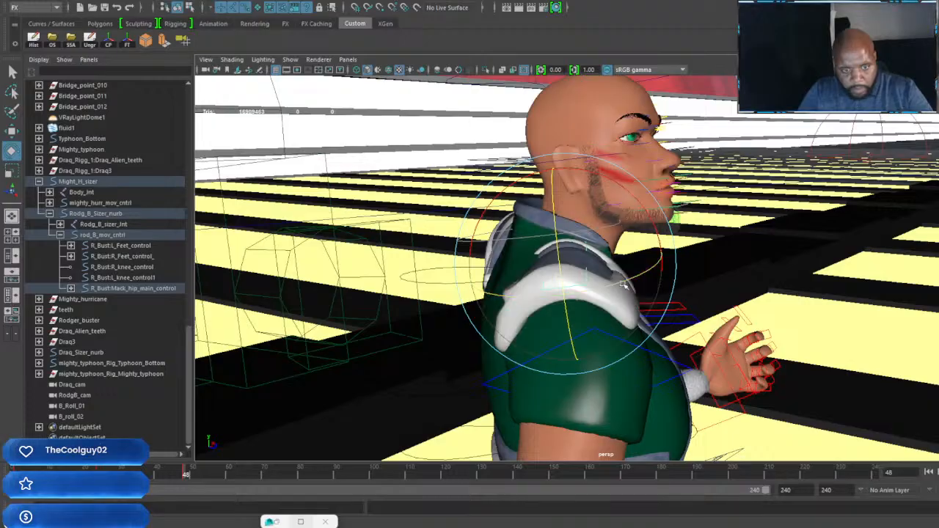
drag(631, 280, 642, 284)
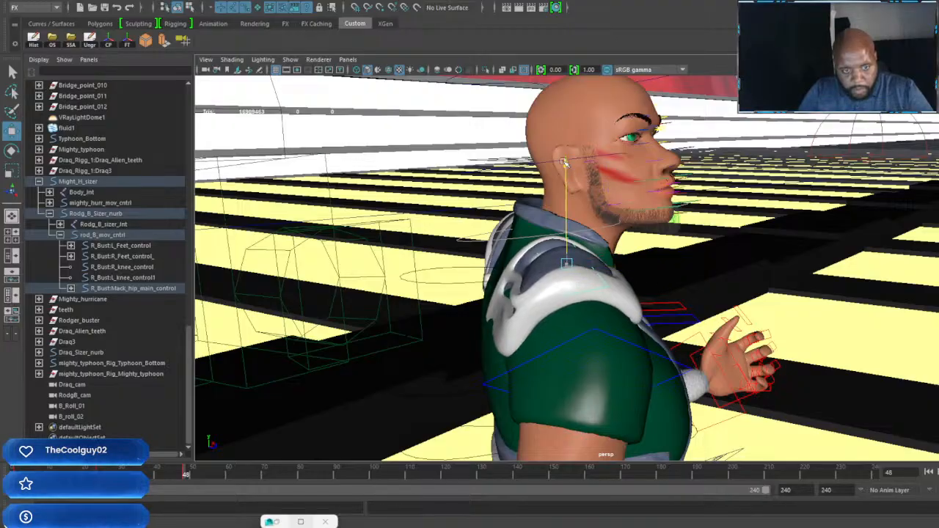
alt+drag(741, 312, 685, 309)
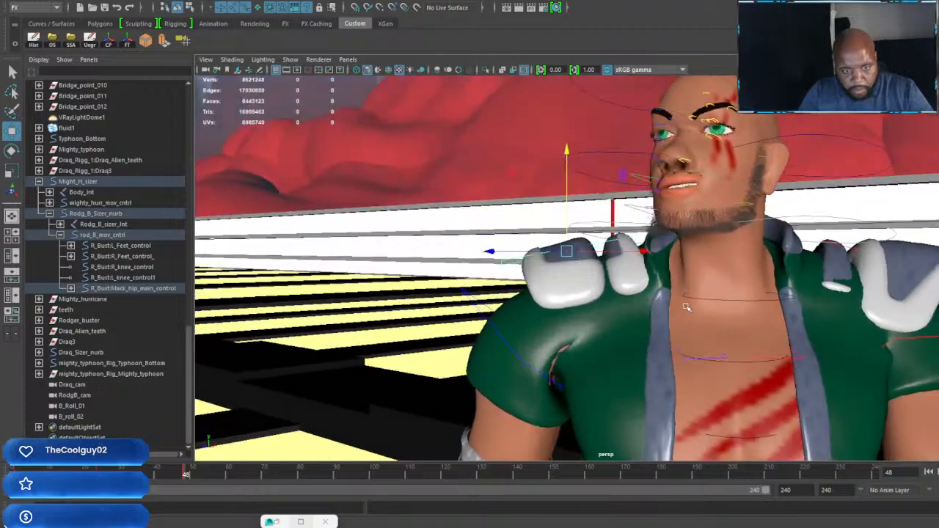
alt+right_drag(685, 309, 610, 276)
alt+drag(609, 276, 689, 312)
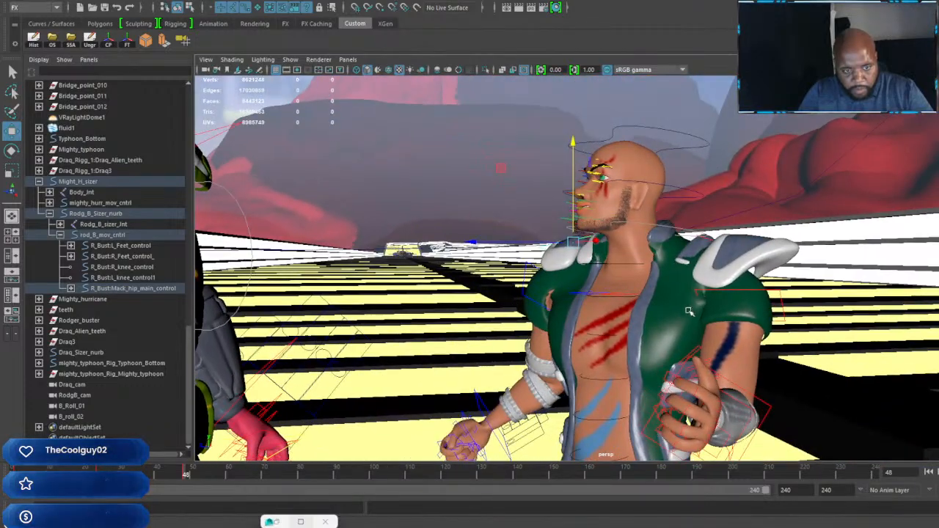
alt+drag(633, 307, 679, 315)
alt+right_drag(508, 315, 555, 331)
alt+drag(555, 331, 614, 335)
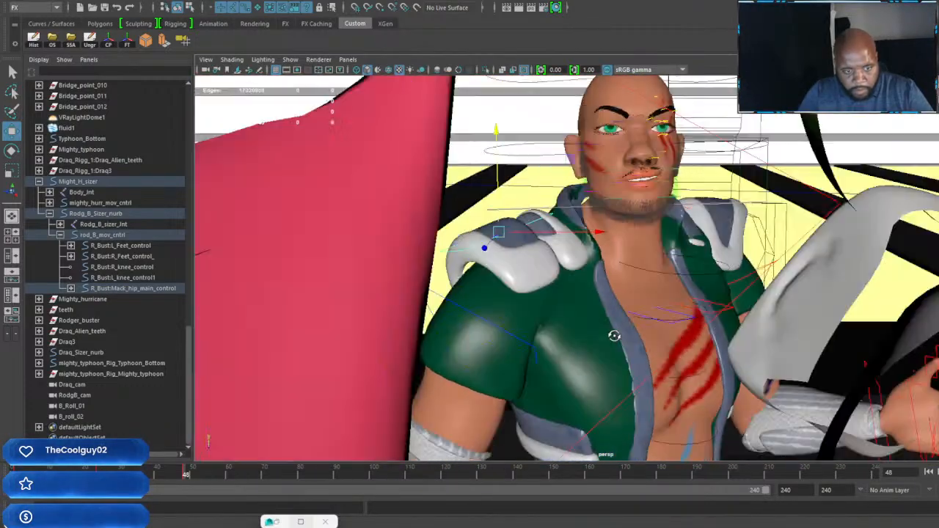
Step: Reposition the green-vested character's right elbow control and key it at frame 48
alt+middle_drag(614, 335, 563, 256)
alt+drag(563, 256, 502, 367)
click(472, 340)
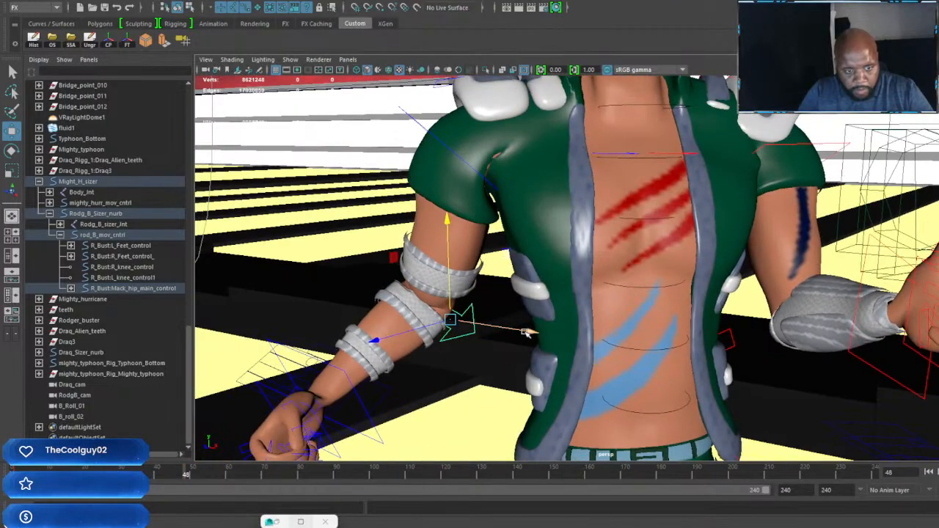
drag(527, 332, 430, 342)
key(s)
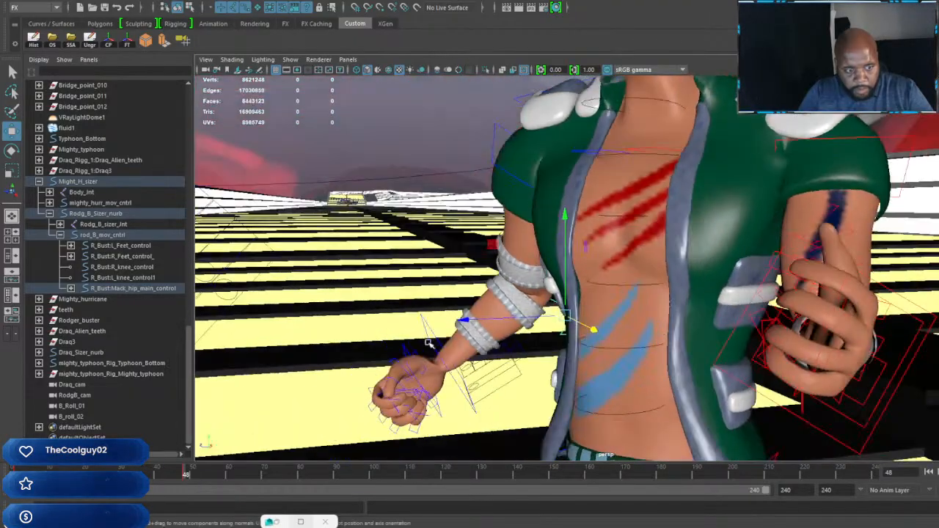
Step: Open the fingers of the green-vested character's right fist at frame 48 using the rig's finger controls
scroll(548, 301, down, 4)
alt+middle_drag(549, 300, 546, 382)
alt+drag(546, 383, 513, 384)
scroll(528, 367, up, 2)
alt+middle_drag(546, 367, 587, 293)
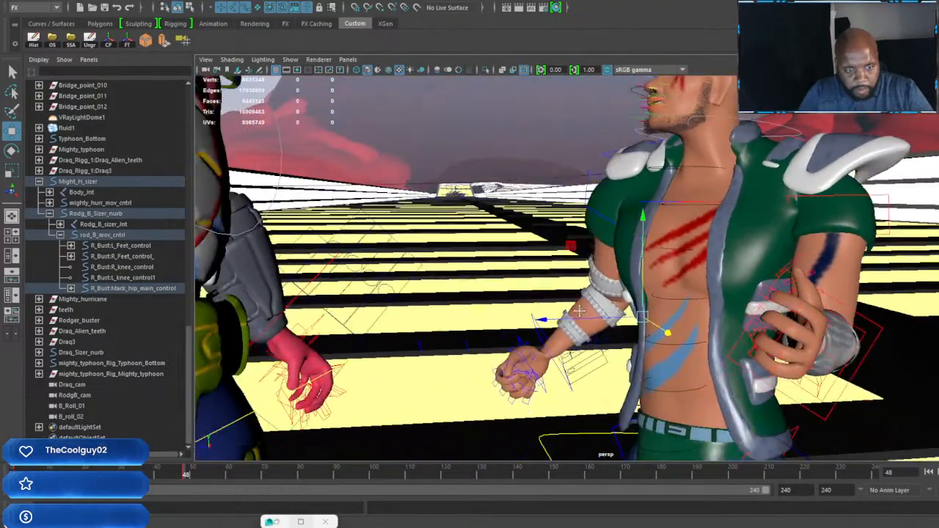
scroll(616, 282, up, 4)
scroll(616, 282, up, 10)
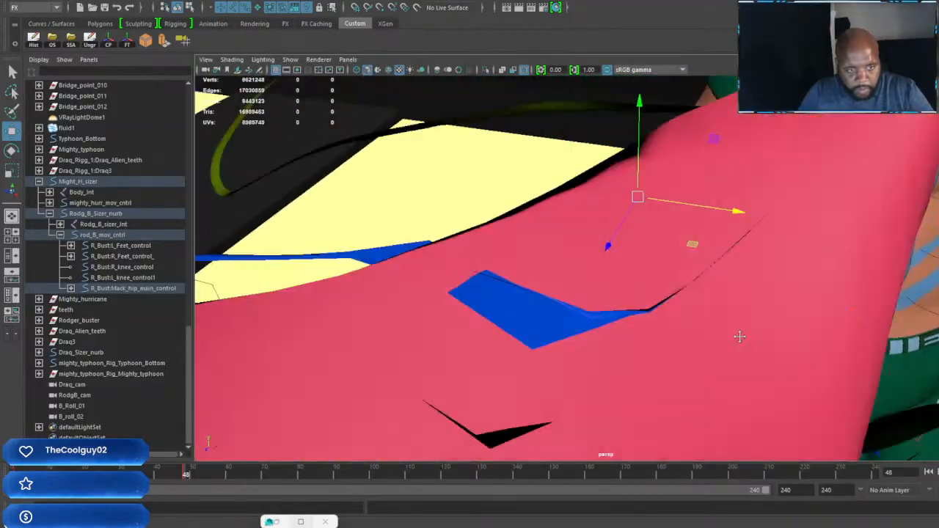
scroll(616, 293, down, 6)
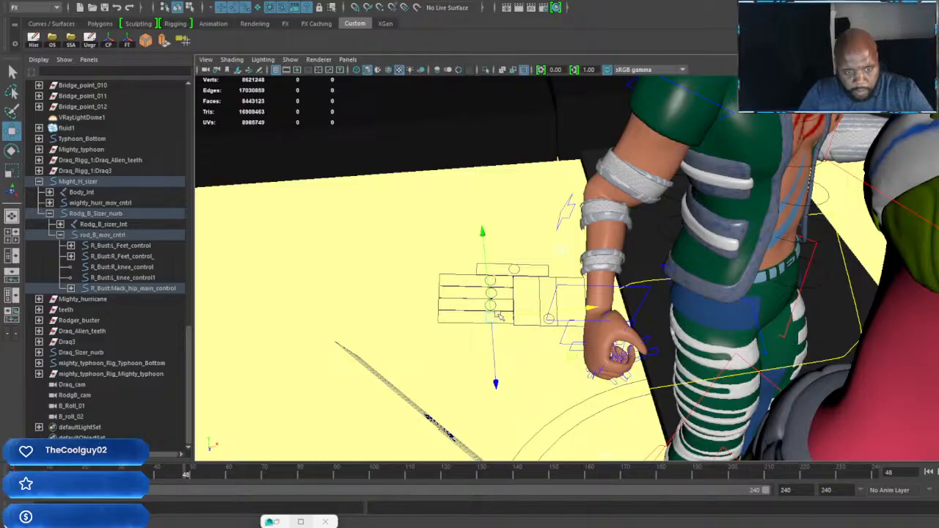
drag(497, 304, 499, 293)
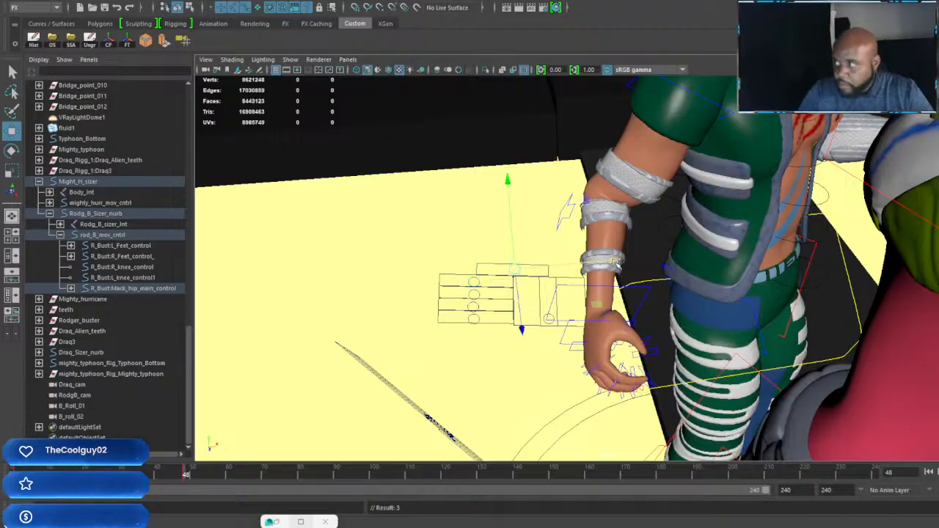
scroll(837, 236, down, 5)
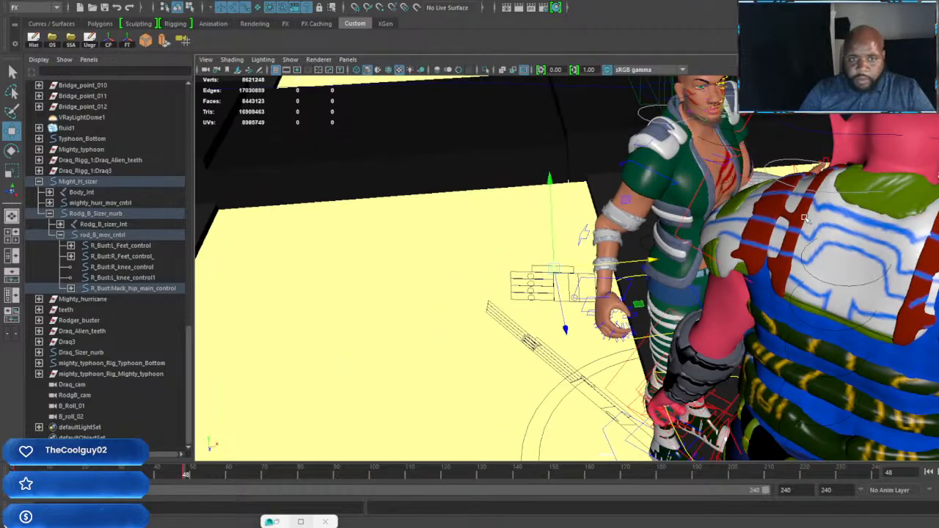
Step: At frame 1, adjust the green-vested character's left shoulder pad to fit his lowered shoulder and key it
alt+drag(836, 236, 788, 302)
scroll(557, 292, down, 5)
scroll(669, 298, up, 5)
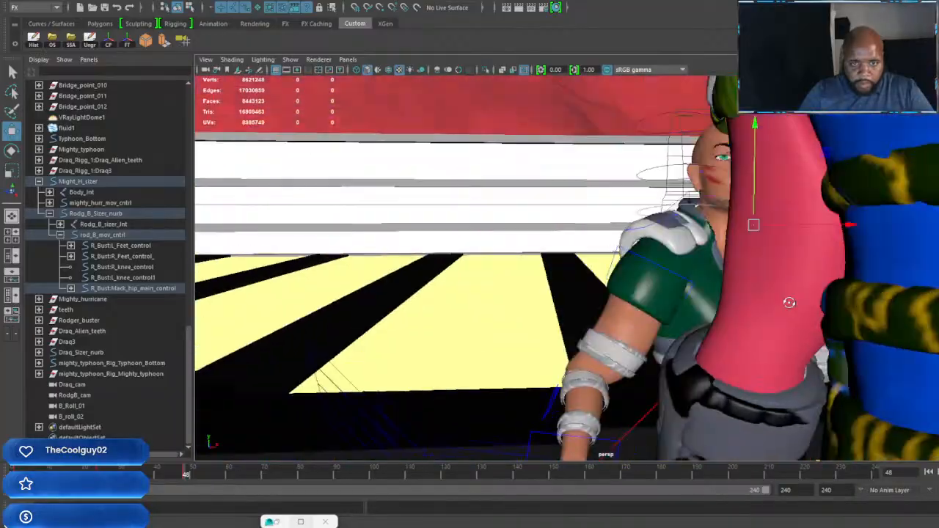
scroll(795, 303, up, 4)
alt+middle_drag(802, 304, 675, 277)
alt+drag(675, 277, 712, 297)
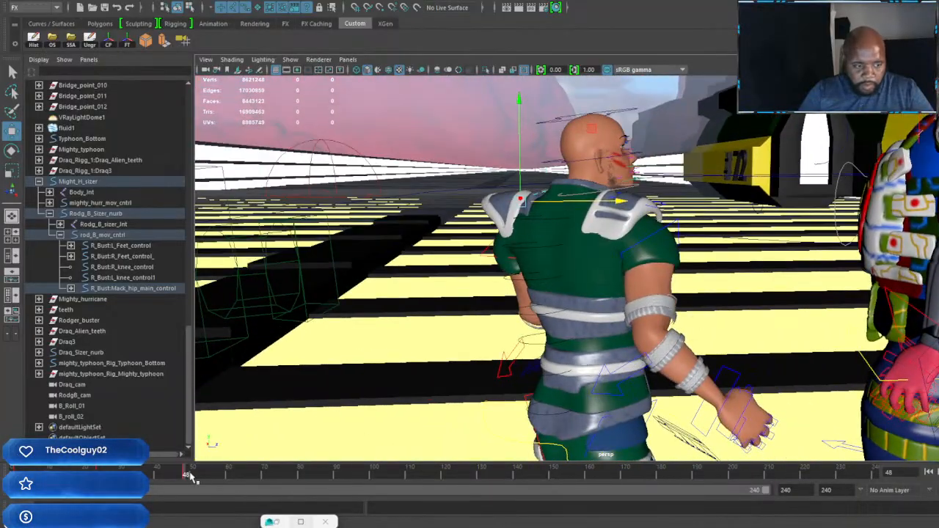
drag(179, 474, 3, 476)
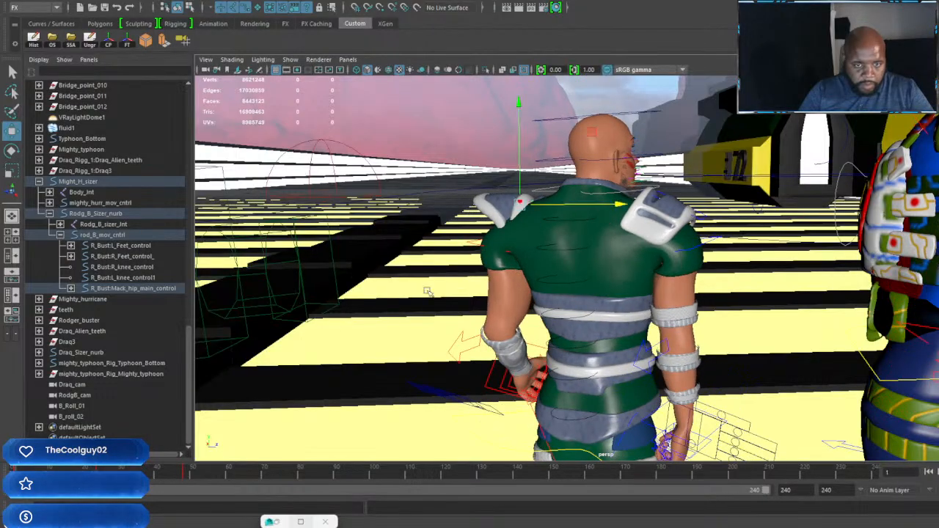
alt+drag(427, 291, 601, 331)
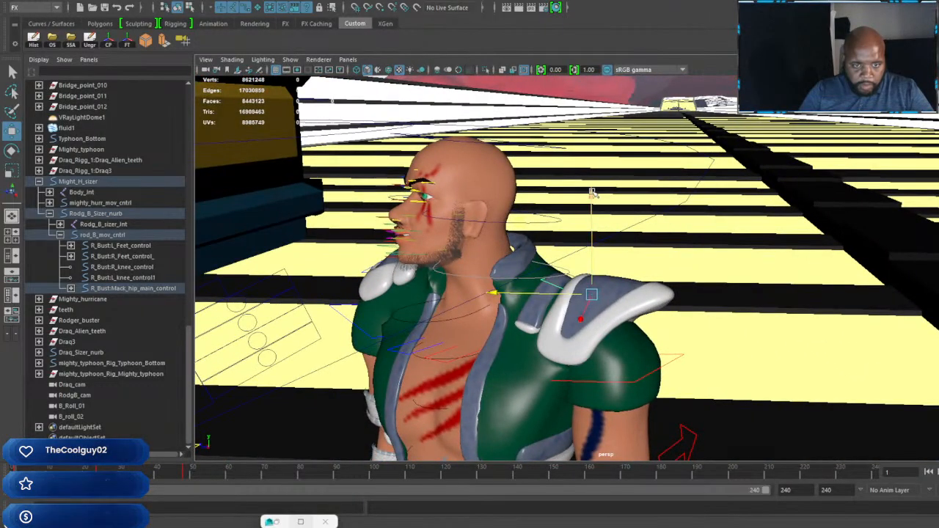
drag(595, 222, 550, 245)
key(s)
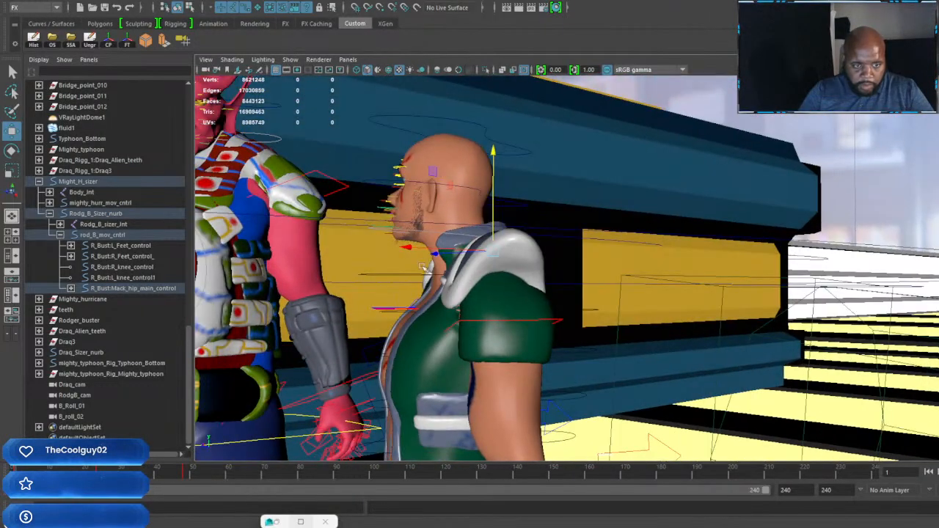
Step: Copy the right shoulder pad's key from frame 24 and paste it at frame 1
drag(408, 250, 498, 292)
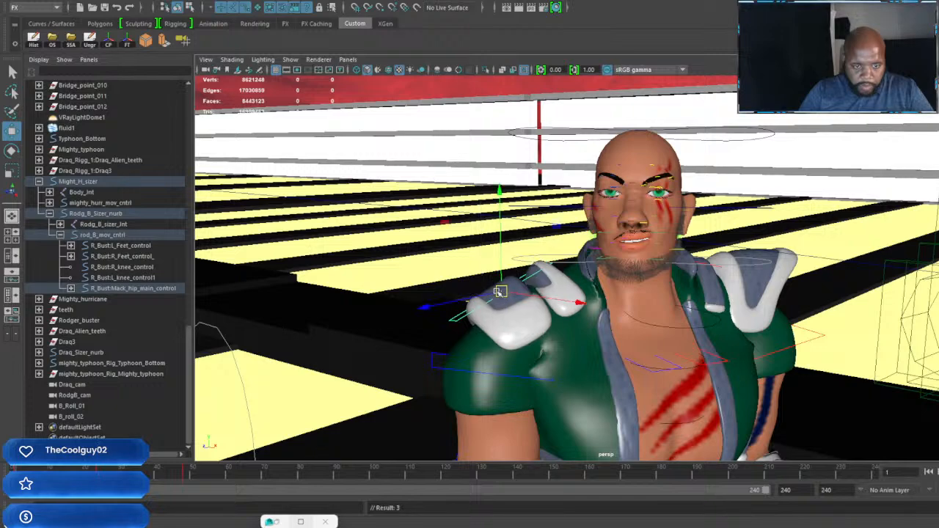
key(e)
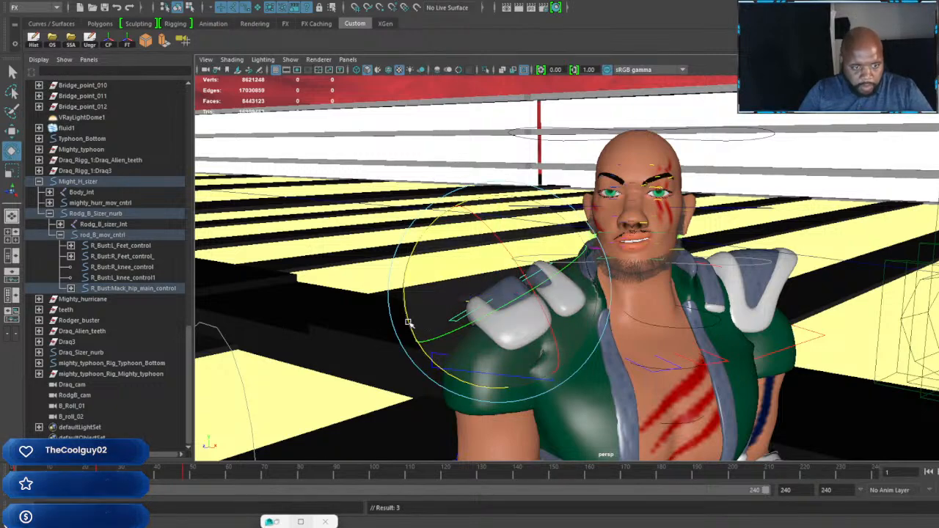
key(period)
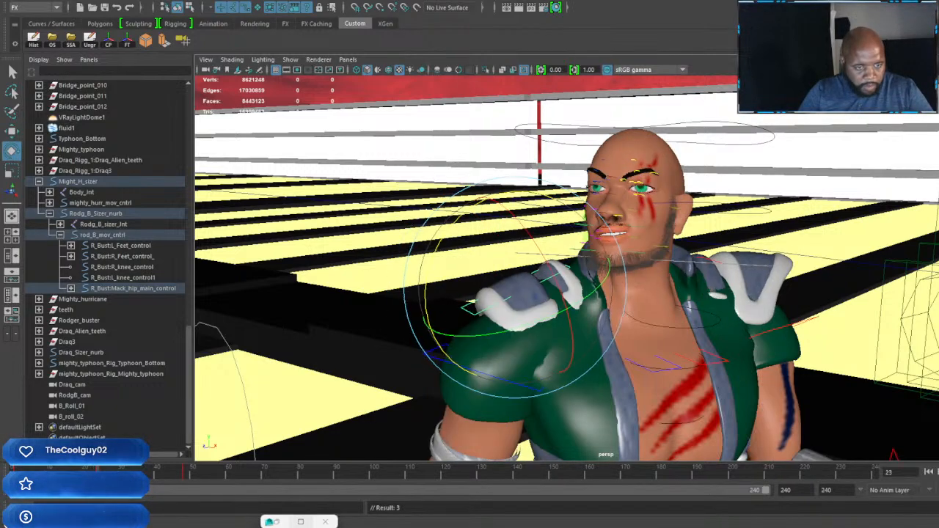
right_click(110, 471)
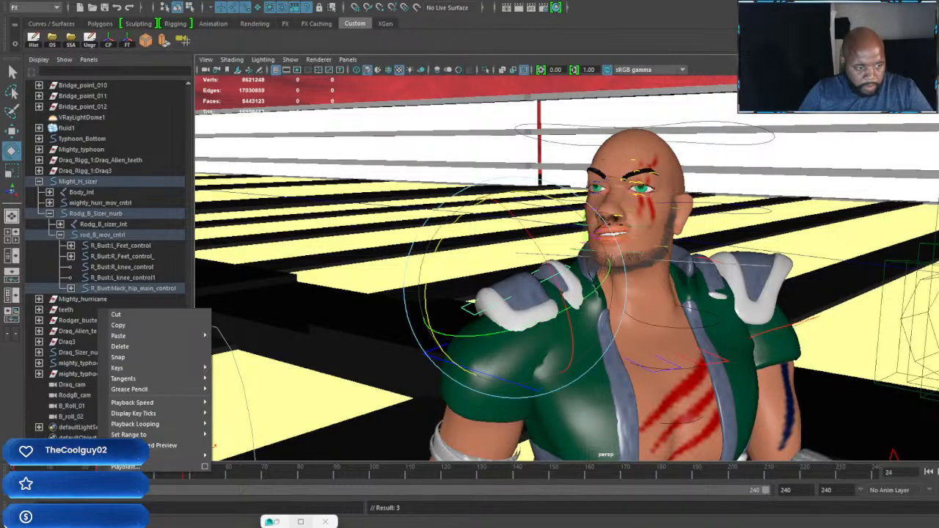
click(121, 327)
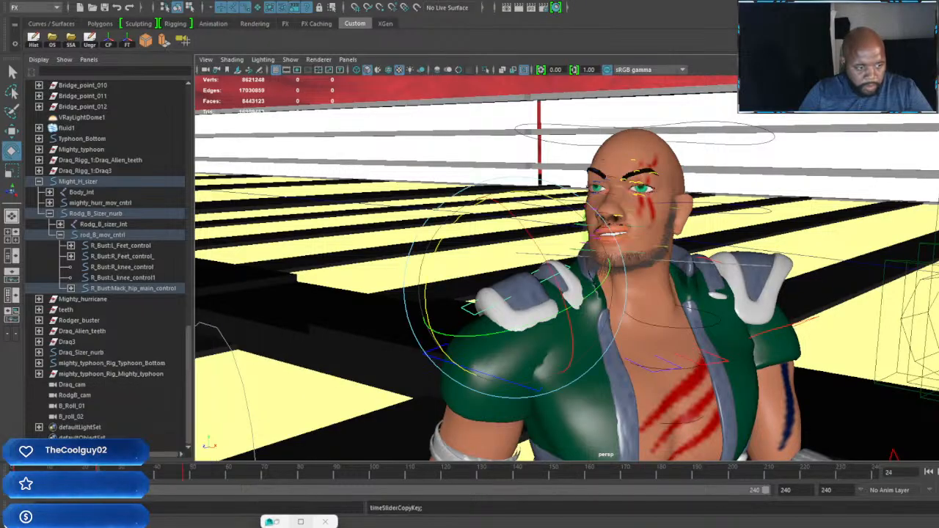
click(15, 472)
right_click(22, 472)
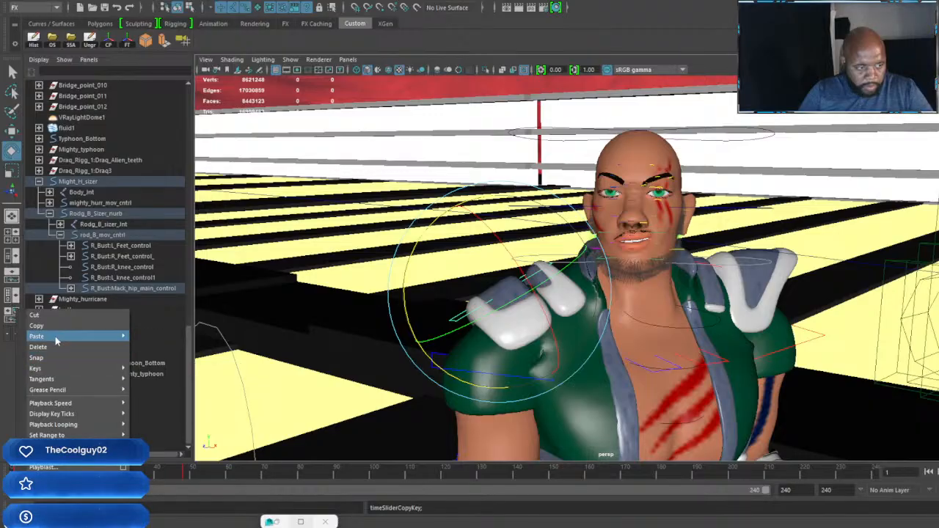
click(151, 347)
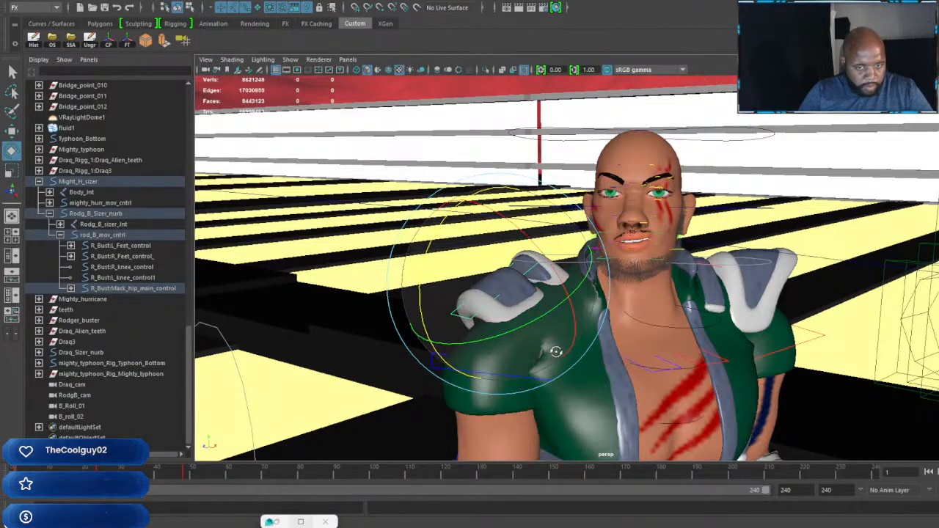
Step: Rotate and move the right shoulder pad at frame 1 so it wraps over the lowered shoulder
alt+drag(555, 352, 614, 360)
alt+middle_drag(614, 360, 623, 339)
alt+drag(622, 340, 628, 341)
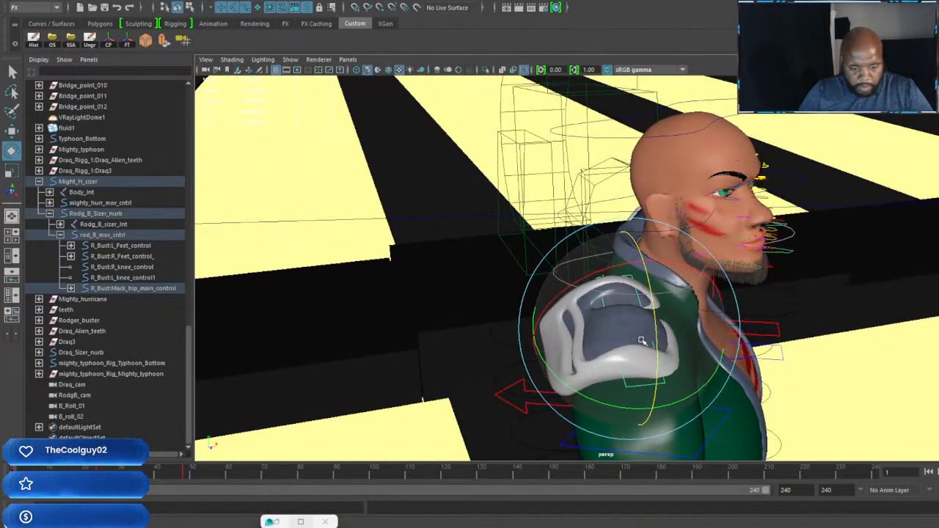
key(w)
drag(722, 321, 608, 427)
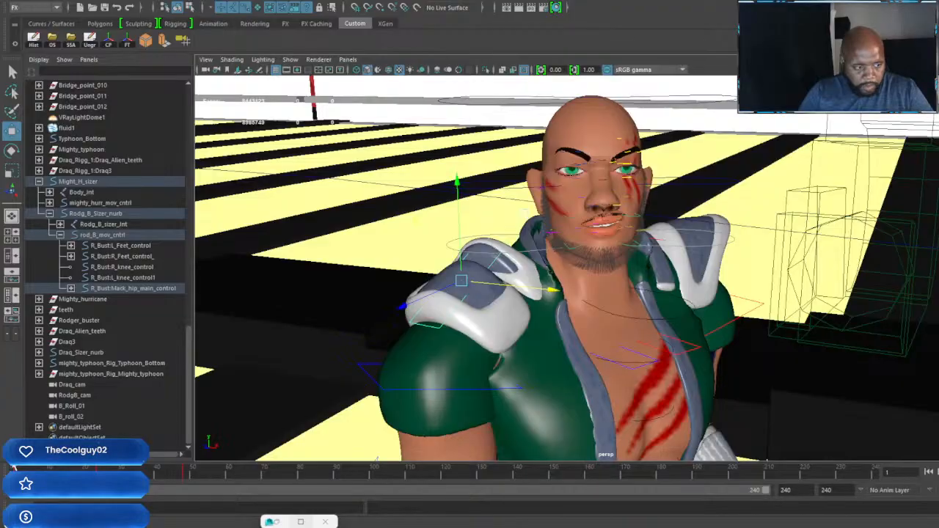
Step: Review the green-vested character's shoulder pads and arm poses at frame 48, and advance the timeline to frame 72
drag(107, 478, 183, 477)
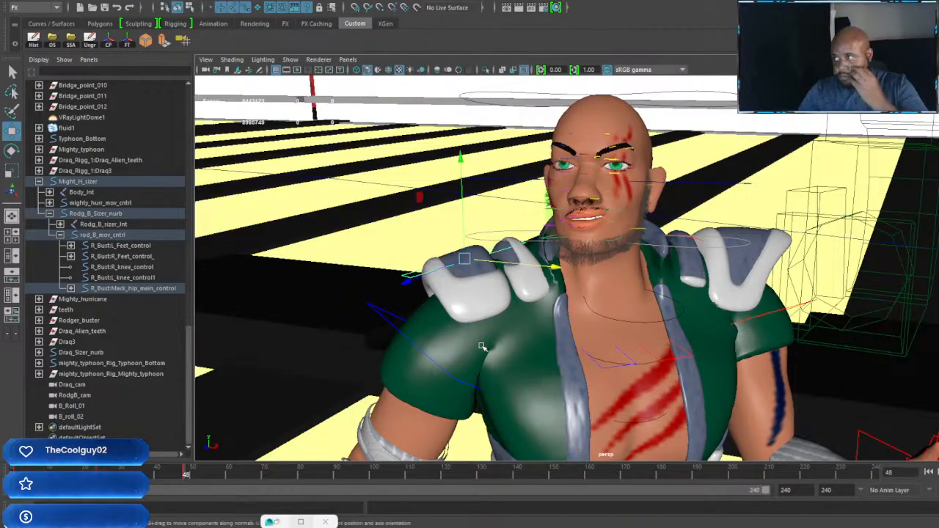
scroll(603, 277, down, 5)
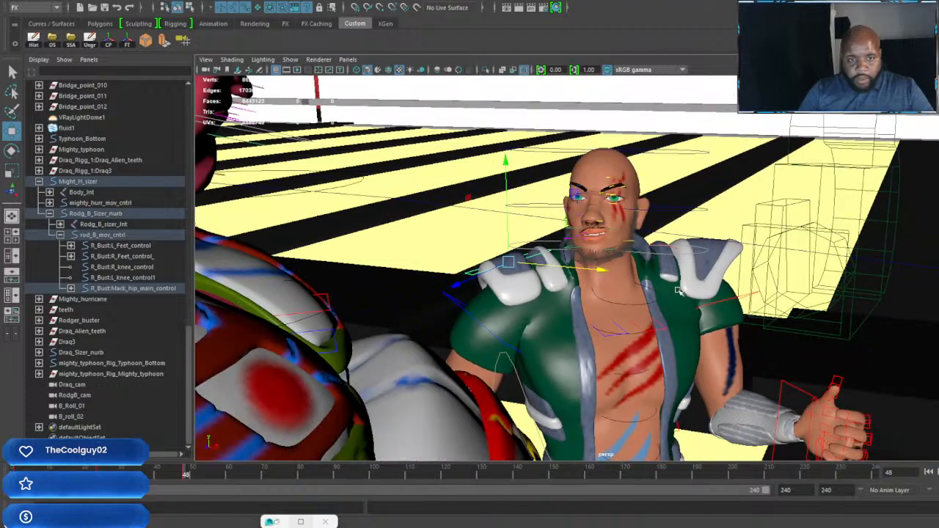
alt+drag(652, 293, 506, 316)
scroll(592, 292, down, 4)
scroll(547, 290, up, 3)
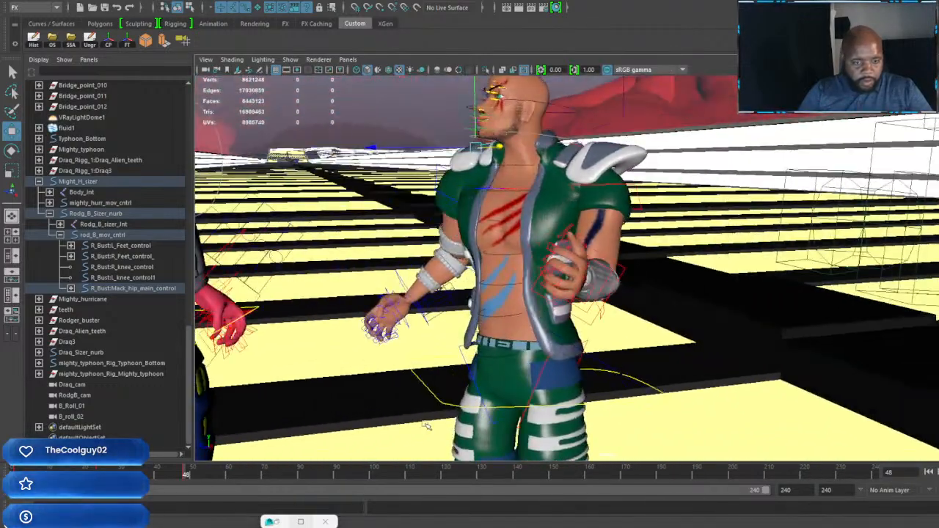
drag(181, 474, 268, 488)
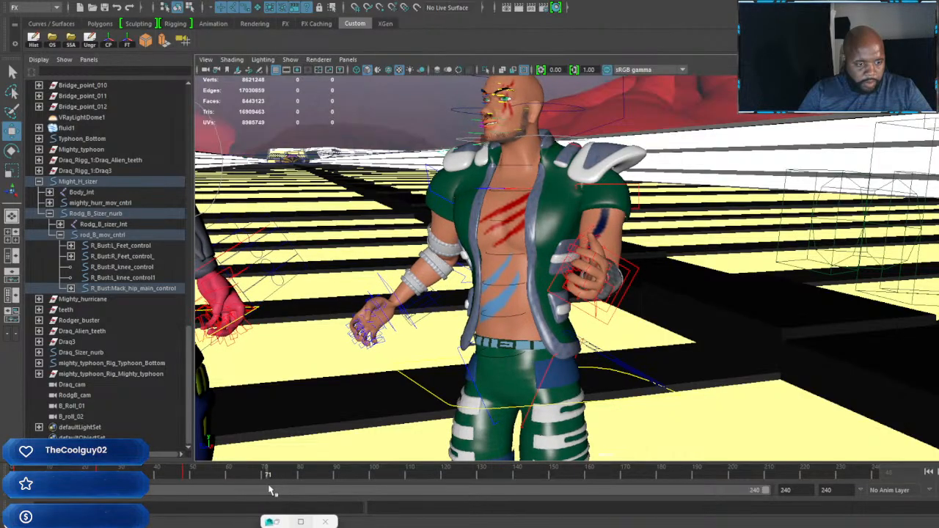
alt+middle_drag(440, 286, 627, 367)
alt+right_drag(627, 366, 677, 360)
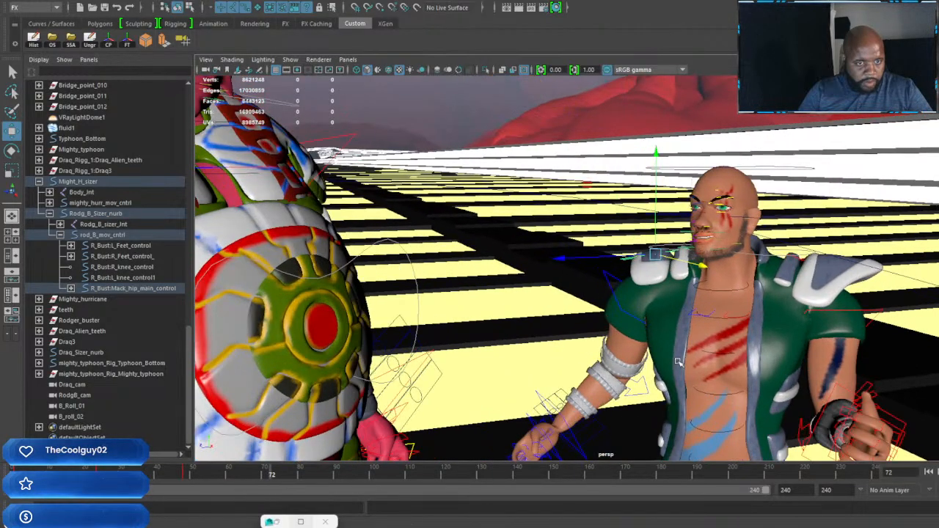
Step: Turn the green-vested character's head slightly at frame 72 and key its rotation
alt+drag(677, 360, 642, 358)
alt+right_drag(643, 358, 603, 351)
alt+middle_drag(602, 351, 587, 288)
mouse_move(587, 287)
alt+mouse_down()
mouse_move(612, 287)
mouse_move(598, 284)
alt+mouse_up()
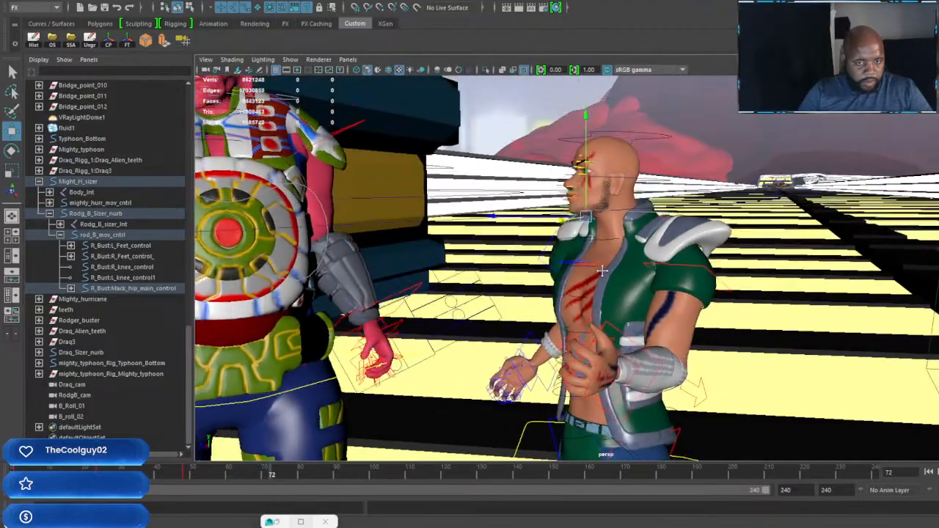
alt+right_drag(598, 285, 640, 281)
alt+drag(639, 281, 600, 282)
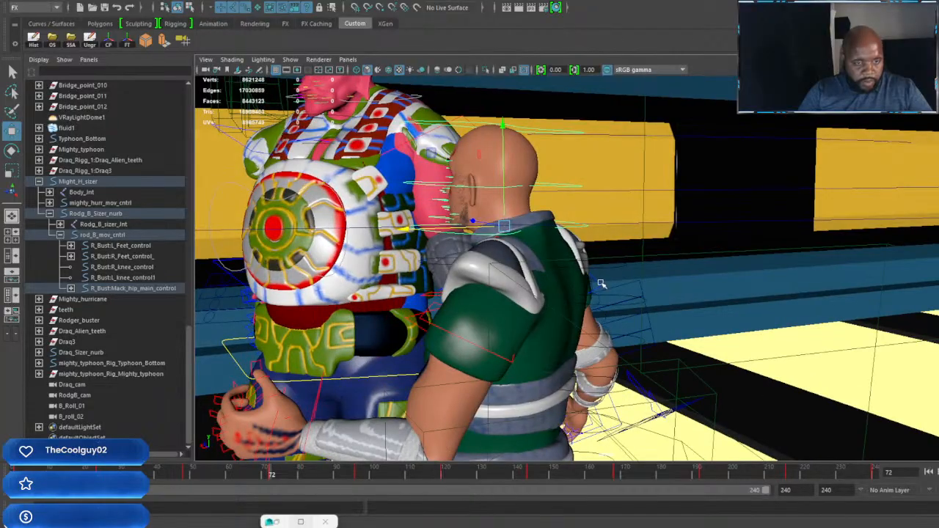
key(e)
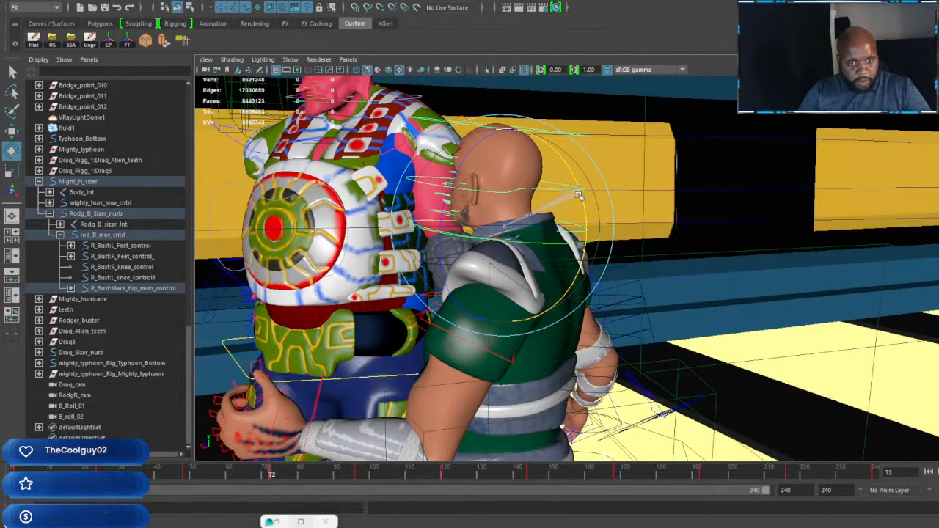
drag(568, 246, 550, 245)
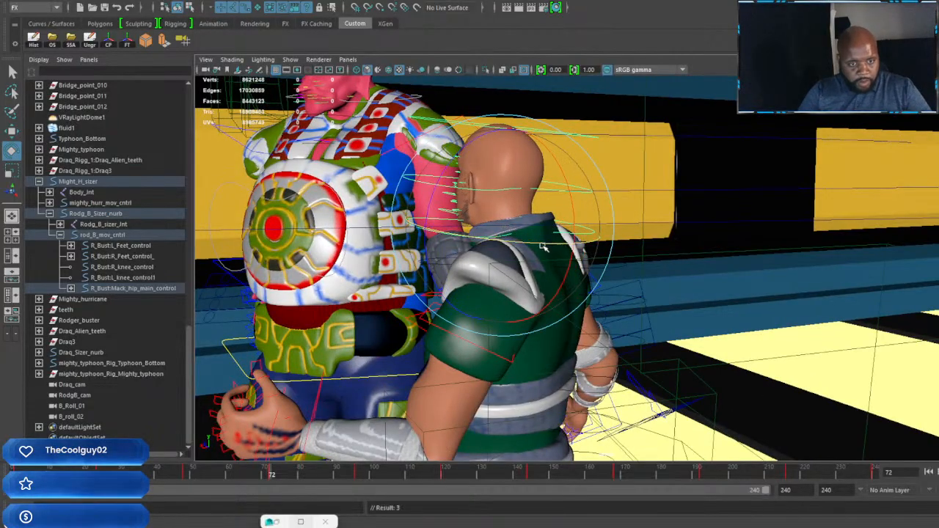
alt+right_drag(542, 247, 468, 272)
alt+drag(468, 272, 638, 279)
alt+middle_drag(638, 278, 529, 265)
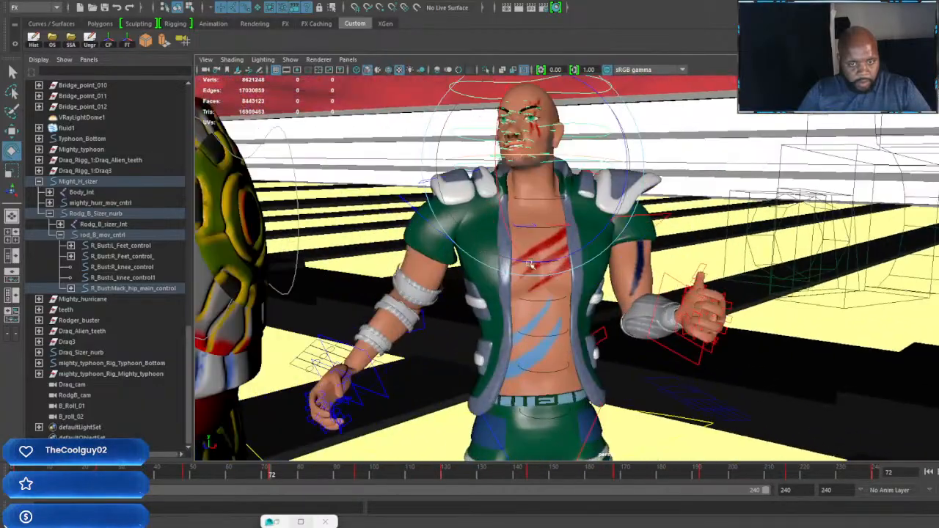
Step: Raise the green-vested character's left shoulder at frame 72, key its rotation and refit the shoulder pad over it
alt+drag(531, 264, 575, 285)
click(666, 277)
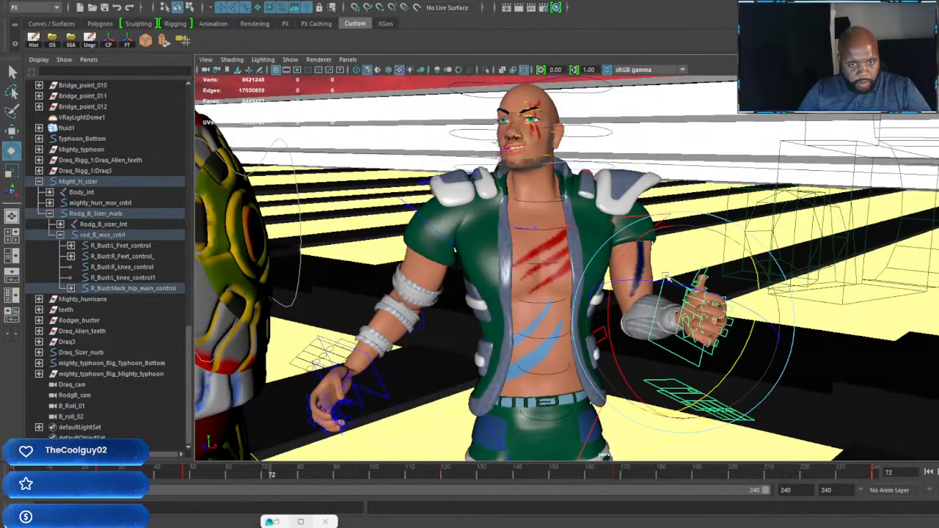
key(w)
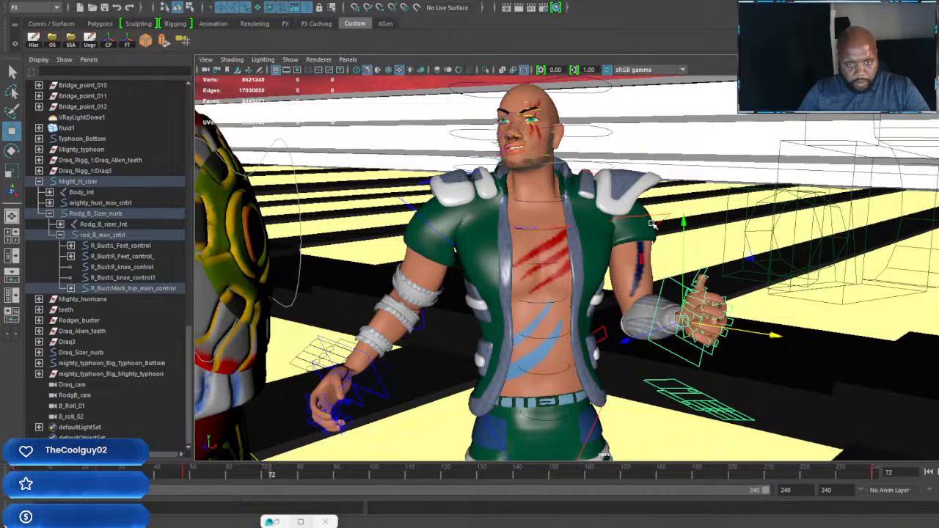
key(e)
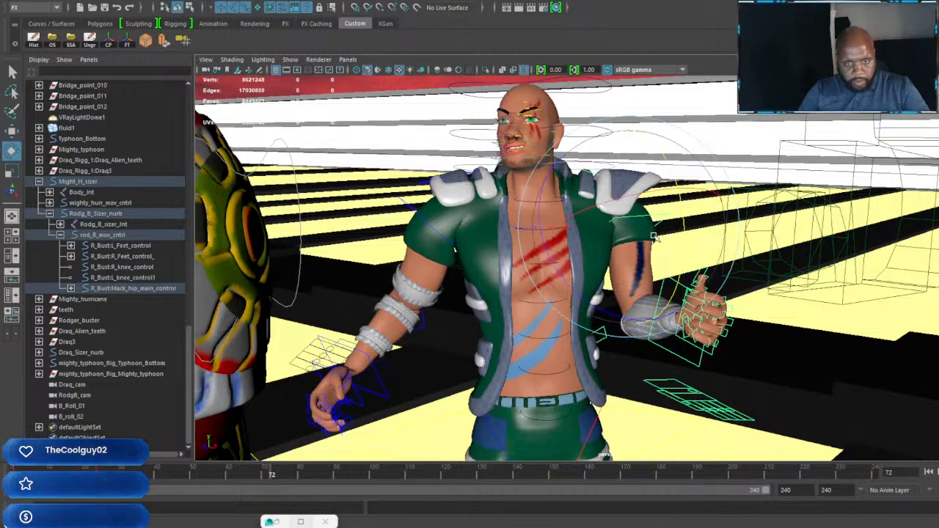
drag(684, 251, 684, 236)
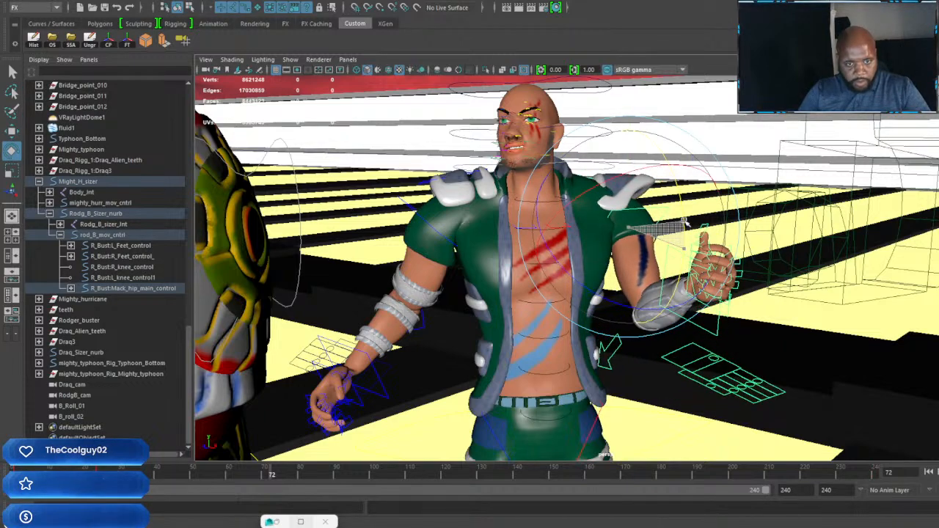
key(shift+e)
mouse_move(616, 177)
mouse_down()
mouse_move(643, 179)
mouse_move(634, 181)
mouse_up()
Step: Raise the green-vested character's left hand in front of his chest at frame 72, adjust its rotation and key it
alt+drag(641, 246, 512, 325)
click(501, 317)
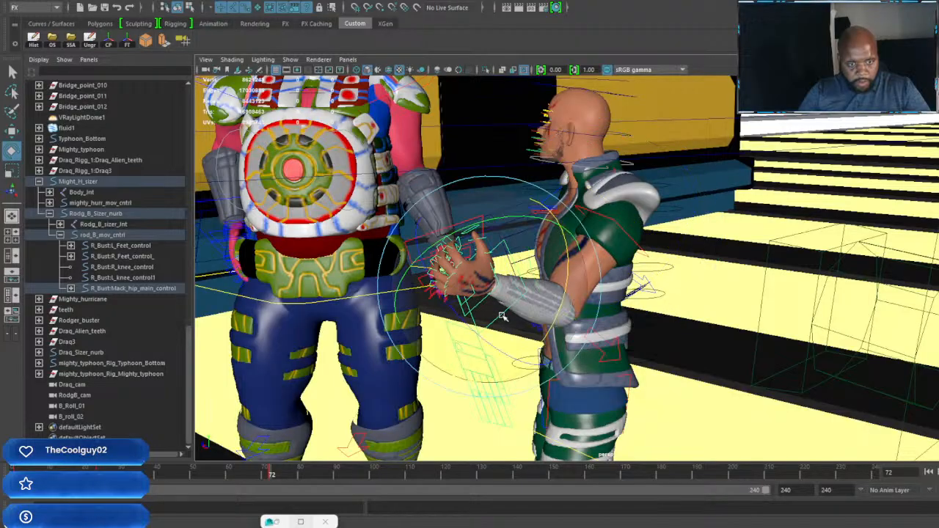
drag(472, 327, 487, 254)
key(shift+e)
key(w)
key(e)
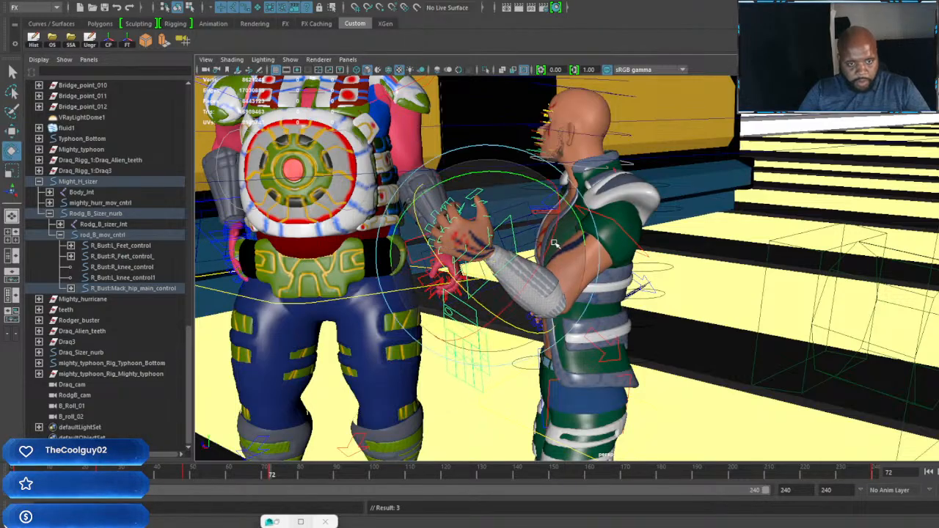
drag(555, 244, 545, 253)
Step: Rotate the right shoulder pad at frame 72, key it and move it outward onto the shoulder
alt+drag(520, 284, 527, 188)
click(682, 307)
click(528, 174)
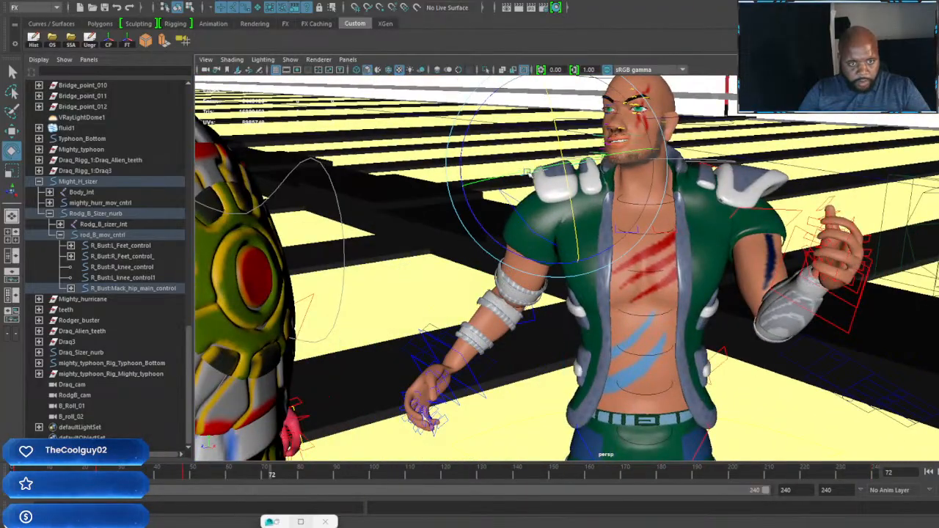
alt+middle_drag(529, 174, 532, 206)
key(w)
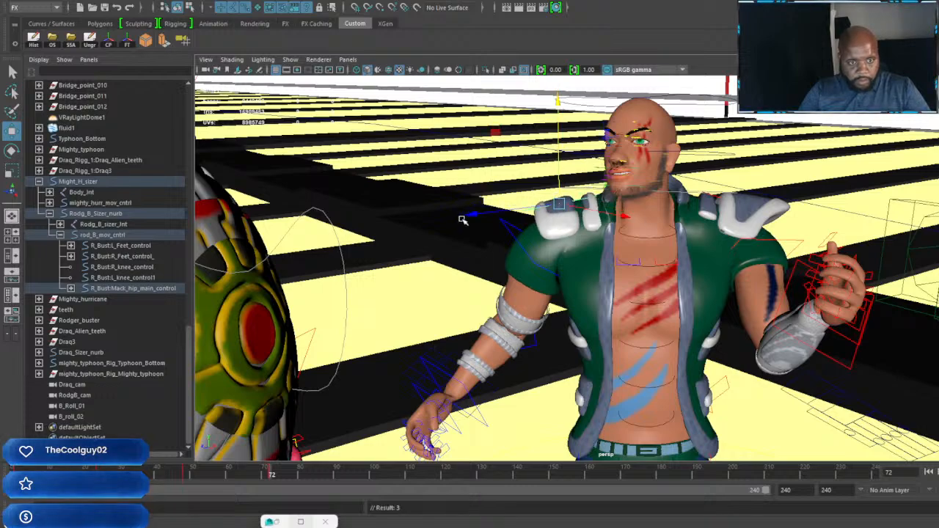
drag(479, 215, 470, 216)
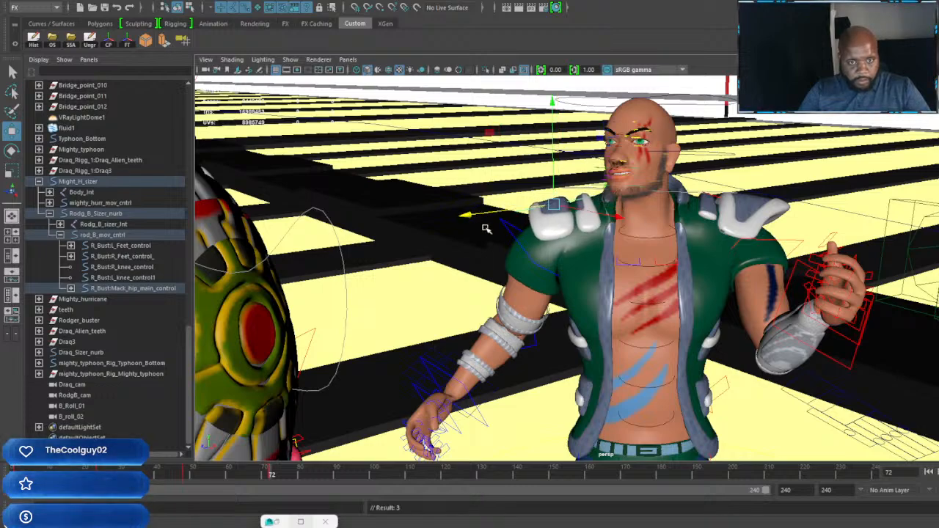
Step: Rotate the green-vested character's right hand up in line with his forearm at frame 72 and key it
scroll(506, 238, down, 5)
alt+drag(590, 303, 697, 275)
scroll(715, 290, up, 3)
click(697, 308)
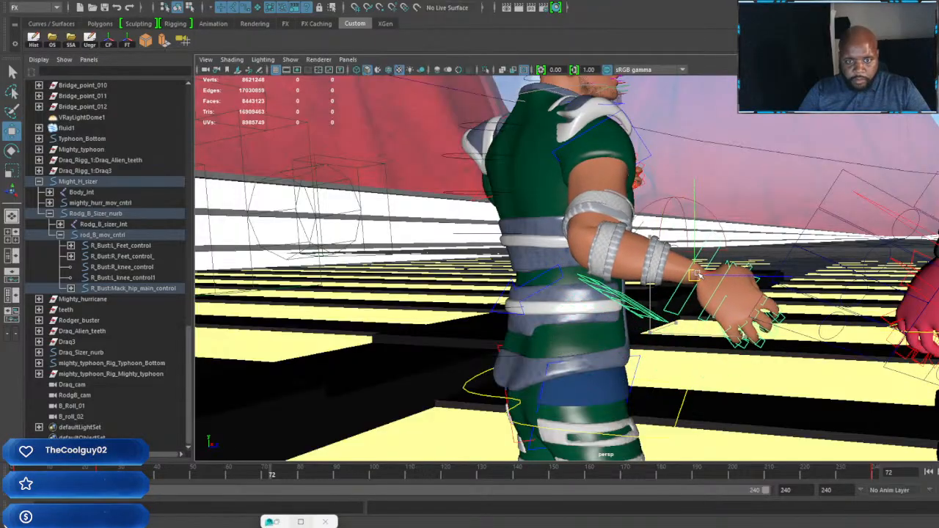
key(e)
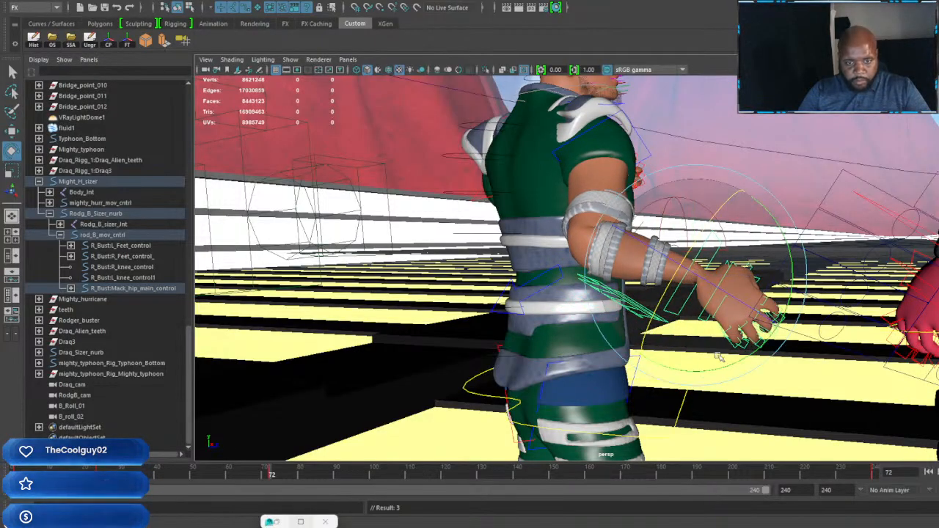
drag(731, 363, 696, 316)
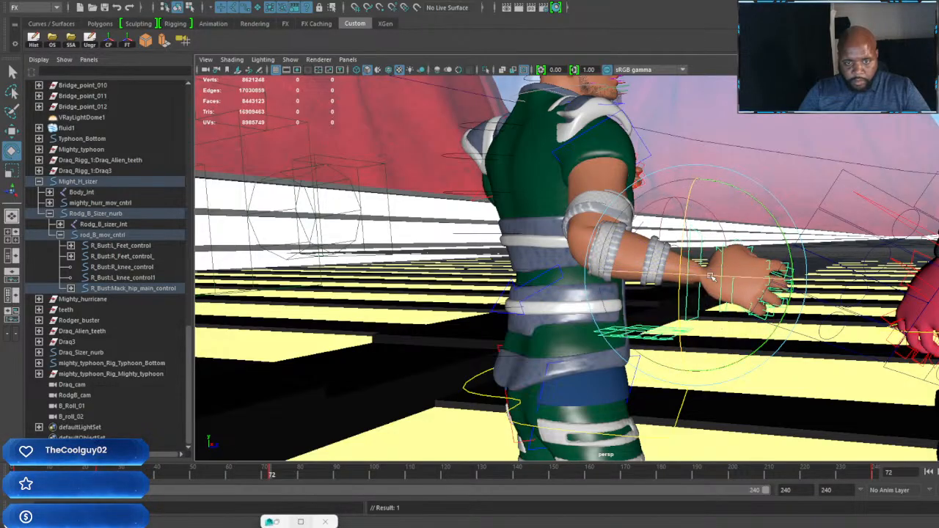
Step: Reposition the right shoulder pad over the shoulder at frame 72 and check its fit from several sides
alt+drag(759, 301, 607, 295)
scroll(565, 366, up, 4)
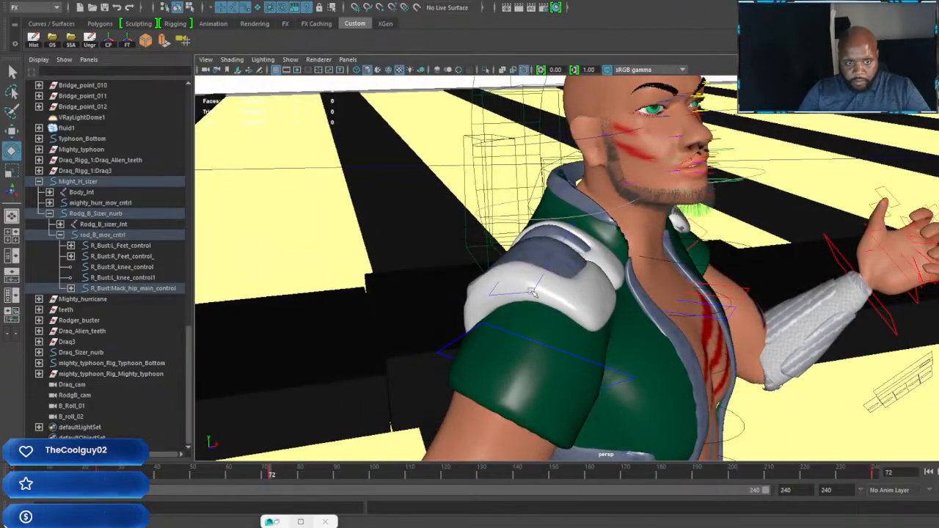
click(535, 291)
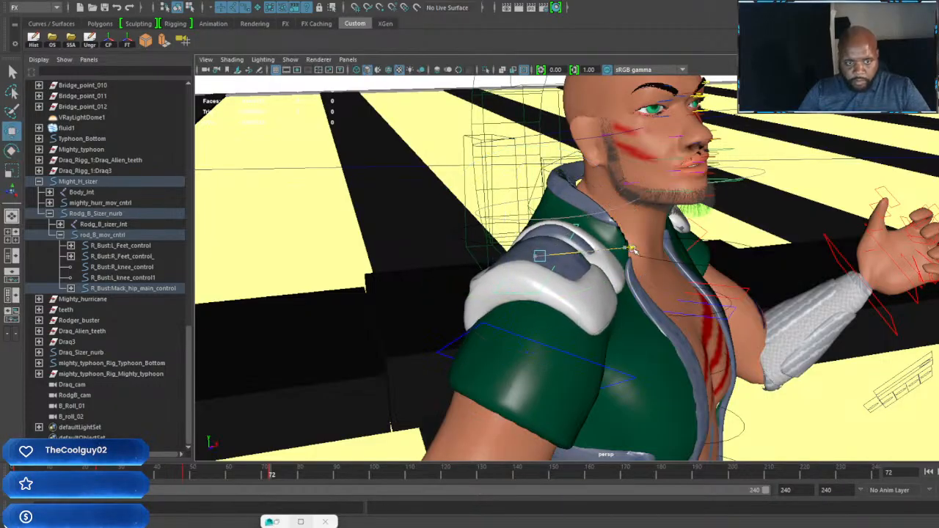
scroll(635, 258, down, 4)
alt+drag(635, 258, 492, 255)
scroll(610, 278, down, 3)
alt+middle_drag(609, 278, 686, 305)
alt+drag(686, 306, 668, 253)
scroll(587, 253, up, 3)
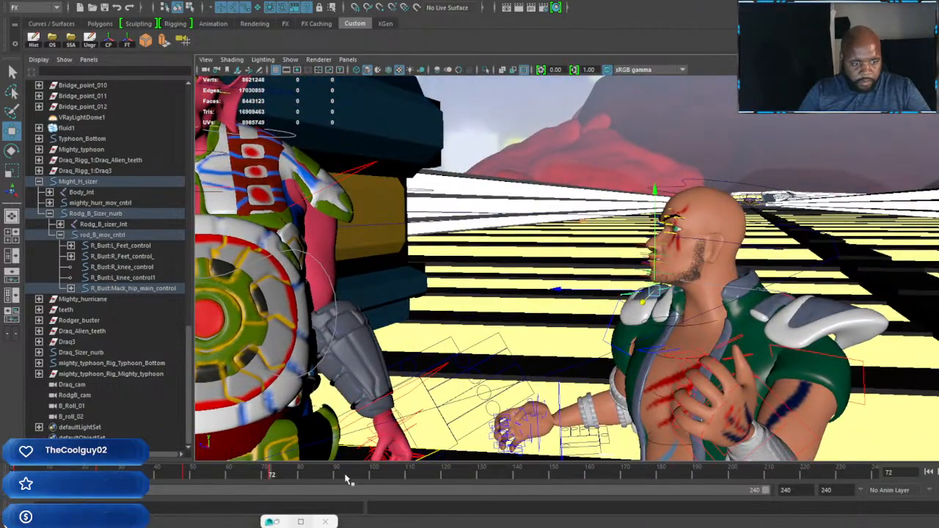
Step: Go to frame 96, turn the green-vested character's head slightly outward and key its rotation
drag(347, 475, 359, 481)
alt+drag(514, 370, 674, 359)
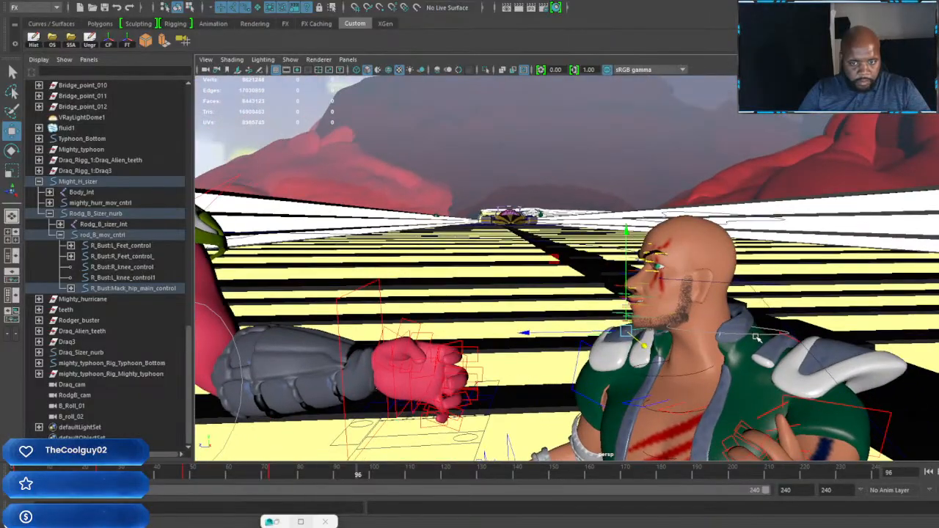
click(696, 339)
key(e)
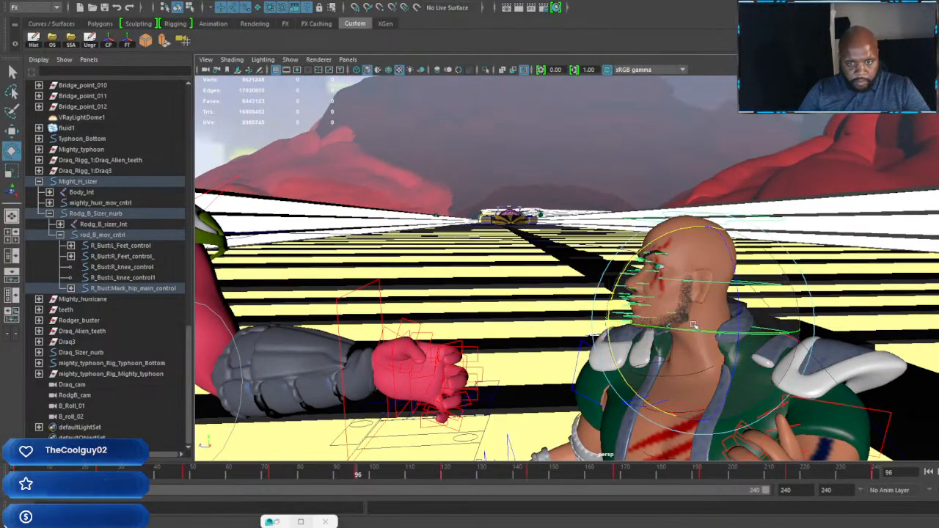
drag(697, 330, 712, 328)
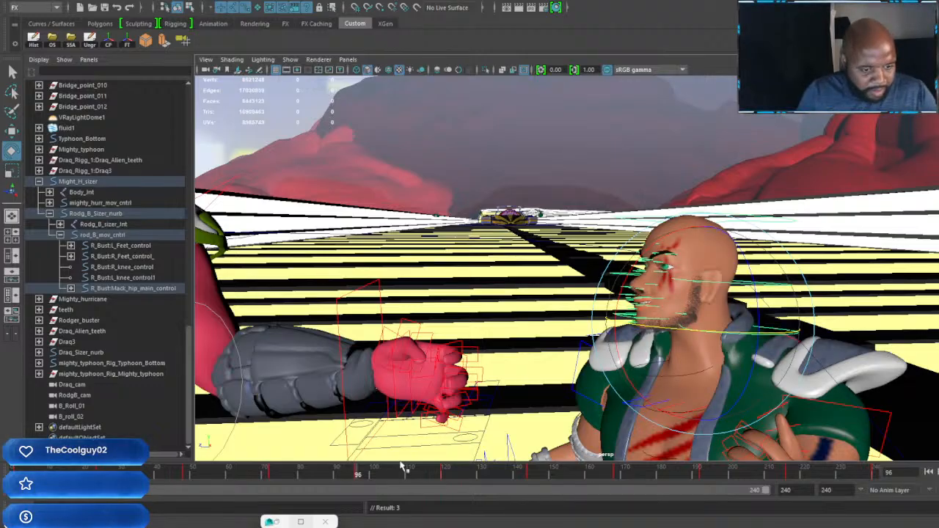
Step: Rotate the green-vested character's right shoulder at frame 96 and key it
scroll(556, 337, down, 2)
alt+drag(556, 337, 507, 448)
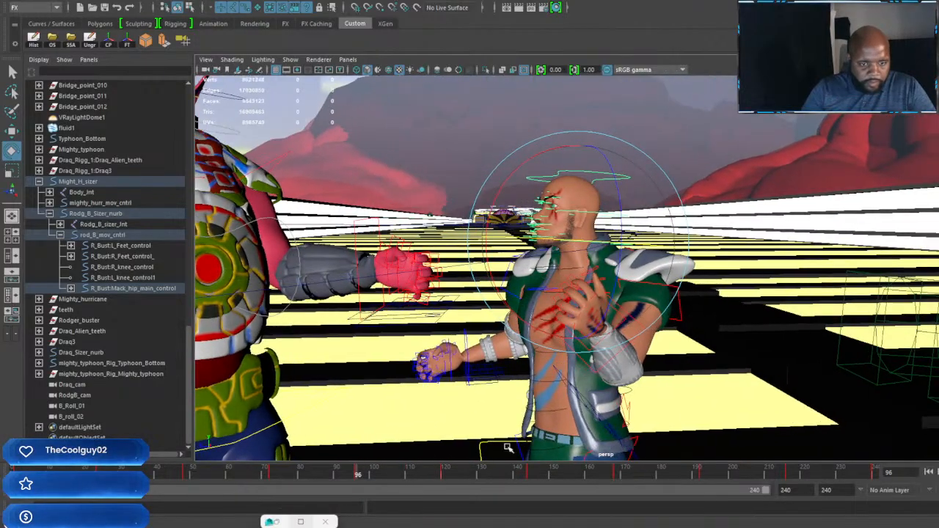
alt+drag(493, 381, 408, 352)
scroll(610, 349, up, 3)
scroll(497, 338, up, 5)
scroll(427, 342, down, 5)
drag(521, 317, 615, 275)
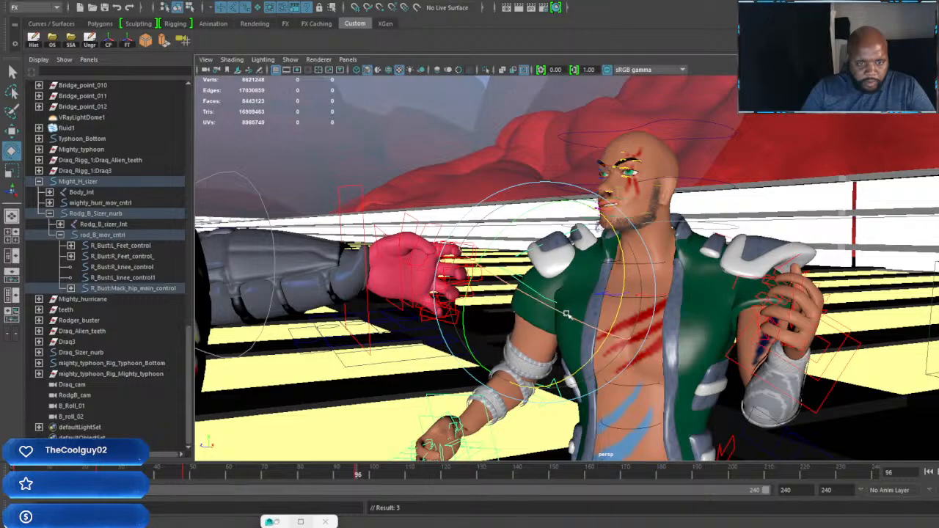
alt+drag(565, 315, 513, 297)
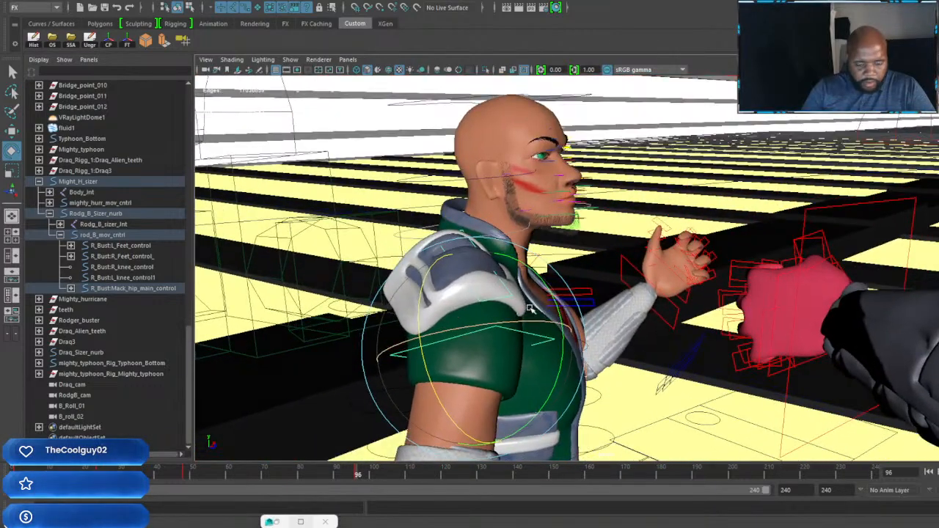
Step: Rotate and move the right shoulder pad at frame 96 so it fits the rotated shoulder, and key it
key(w)
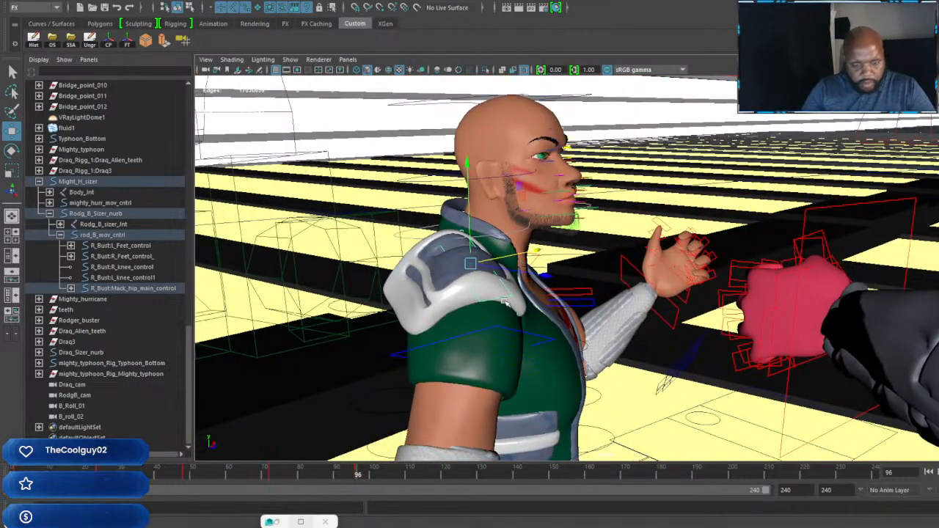
key(e)
drag(543, 311, 532, 270)
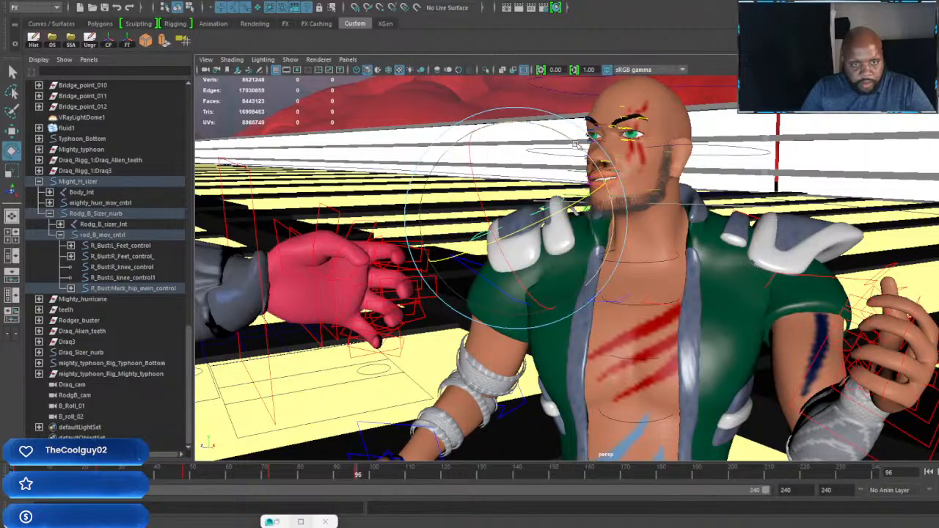
key(w)
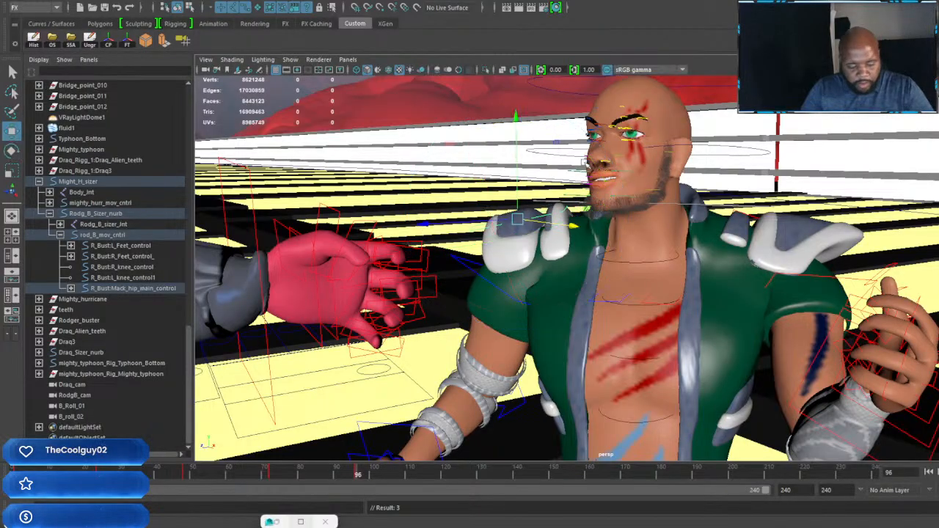
drag(566, 227, 544, 205)
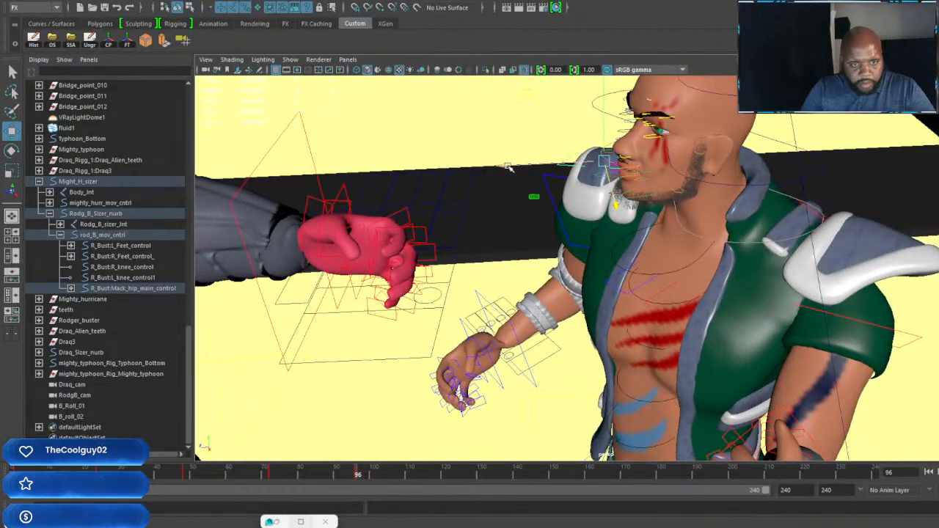
alt+drag(515, 167, 577, 259)
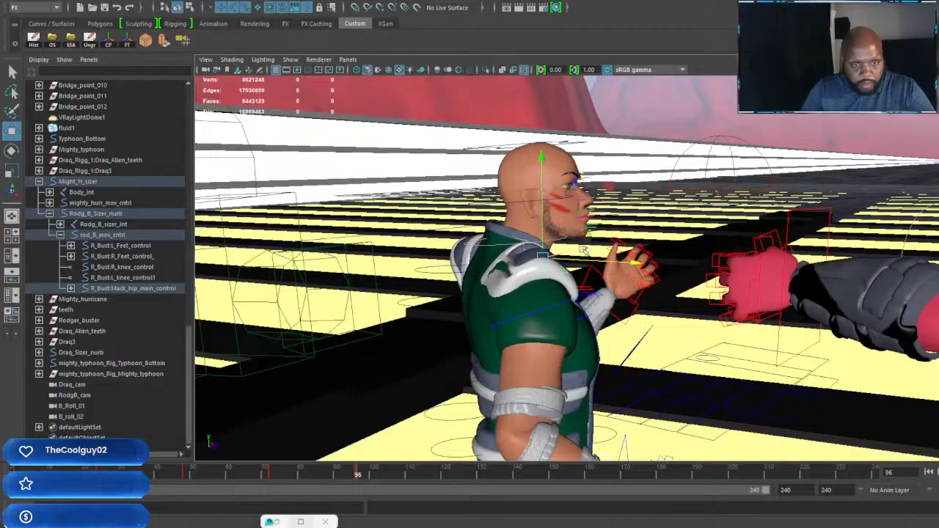
middle_drag(582, 249, 578, 250)
scroll(579, 253, down, 5)
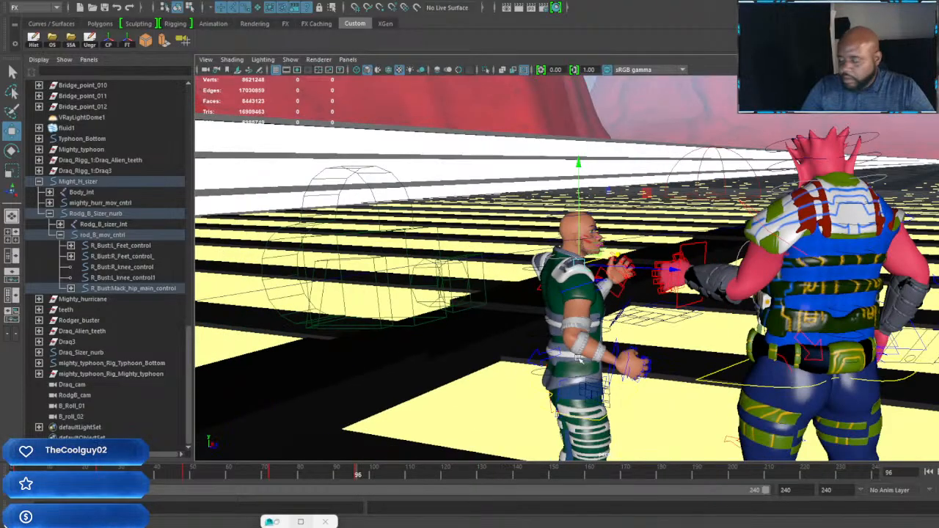
Step: Rotate the green-vested character's right hand at frame 96, shift it slightly into place, and key it
scroll(578, 299, up, 4)
alt+middle_drag(578, 299, 585, 213)
alt+drag(585, 257, 495, 291)
scroll(635, 283, up, 4)
click(618, 263)
alt+middle_drag(494, 291, 593, 317)
scroll(593, 317, down, 4)
alt+drag(592, 316, 659, 312)
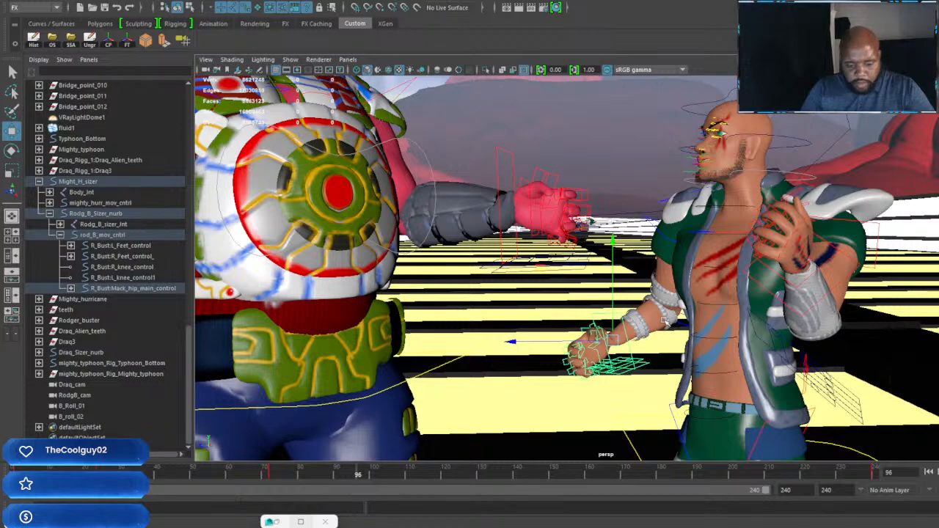
key(e)
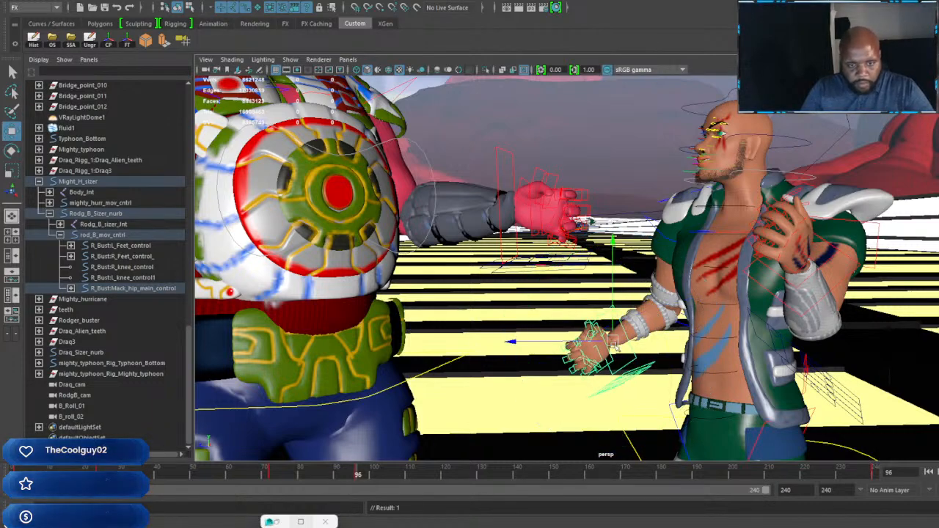
key(w)
drag(625, 326, 626, 328)
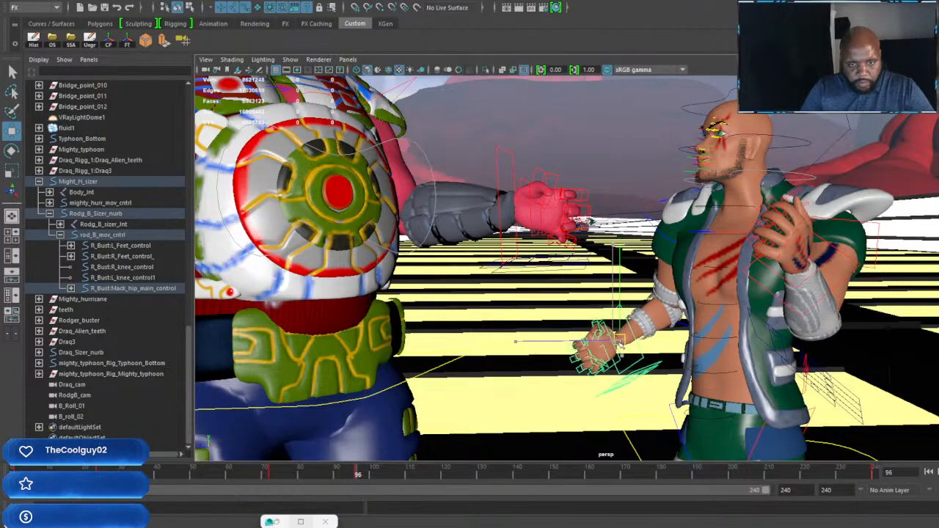
mouse_move(649, 297)
alt+mouse_down()
mouse_move(694, 295)
mouse_move(652, 295)
alt+mouse_up()
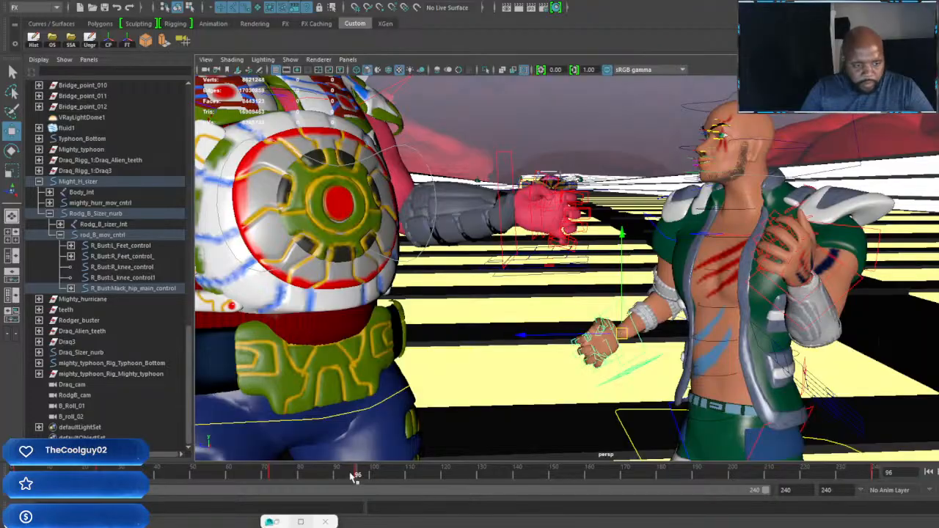
Step: Go to frame 120, rotate the green-vested character's left shoulder to lower the raised arm, and key it
drag(356, 473, 445, 480)
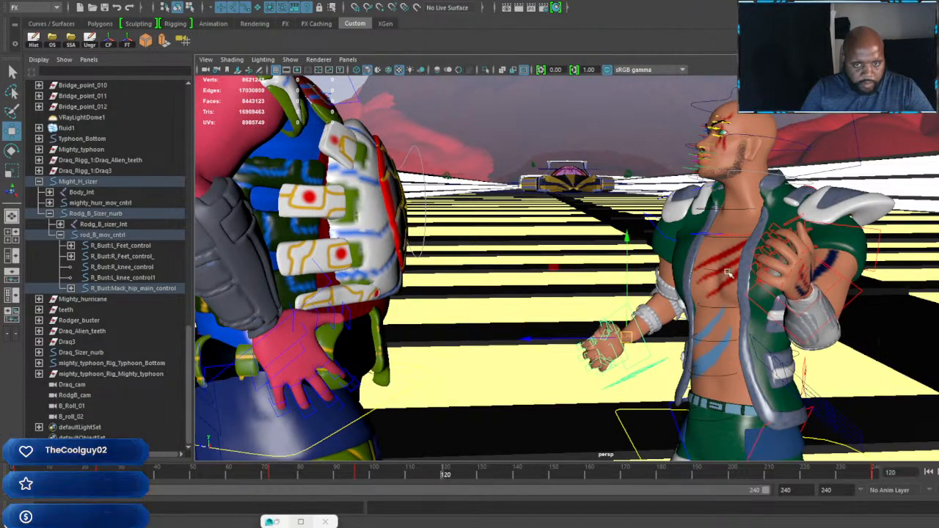
alt+middle_drag(724, 257, 713, 308)
scroll(714, 308, down, 4)
alt+drag(723, 297, 707, 289)
scroll(708, 288, up, 4)
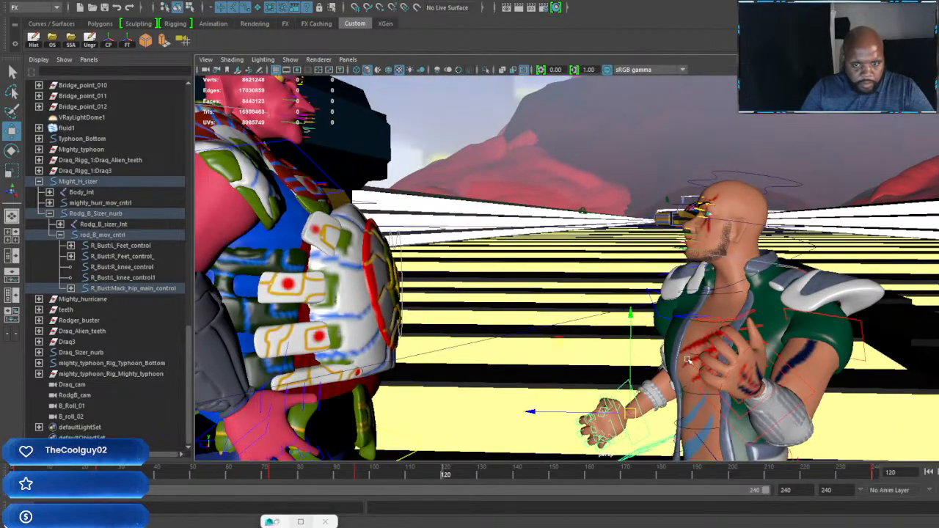
alt+drag(688, 360, 732, 297)
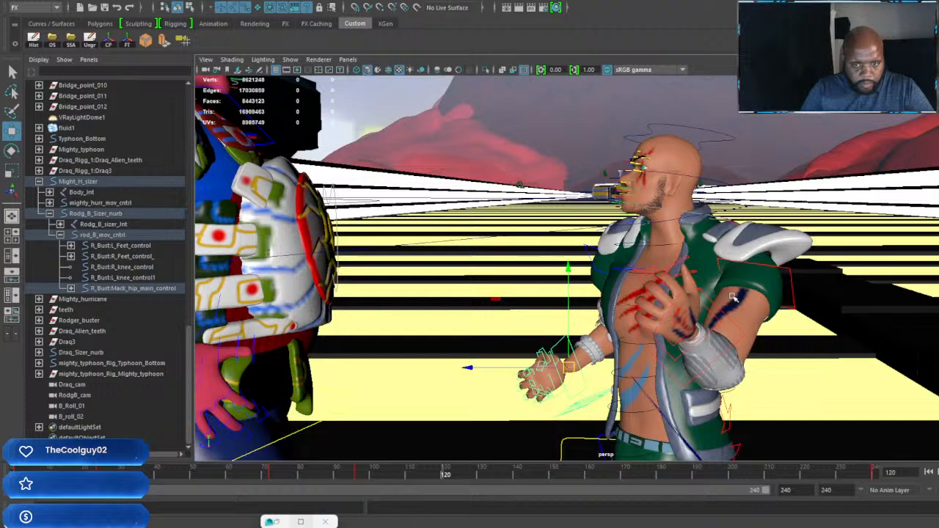
click(787, 269)
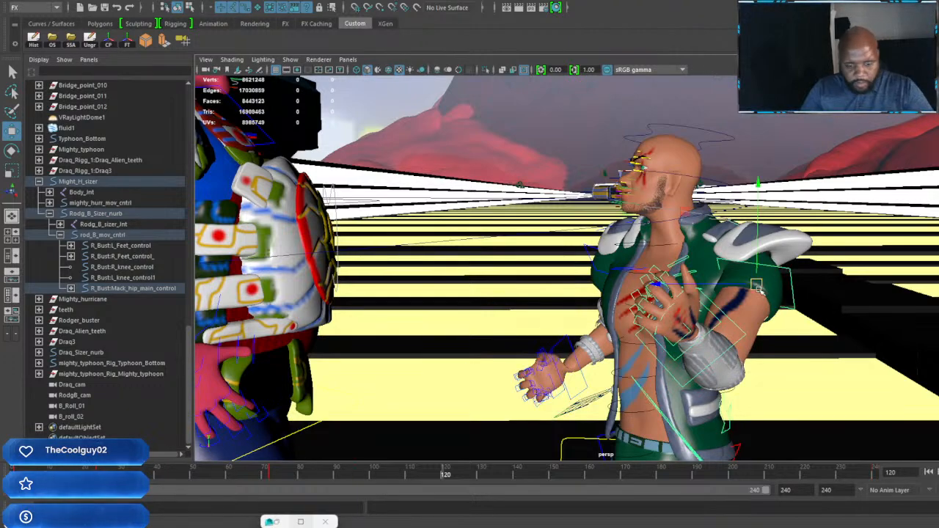
key(e)
drag(732, 275, 809, 320)
alt+middle_drag(809, 320, 710, 316)
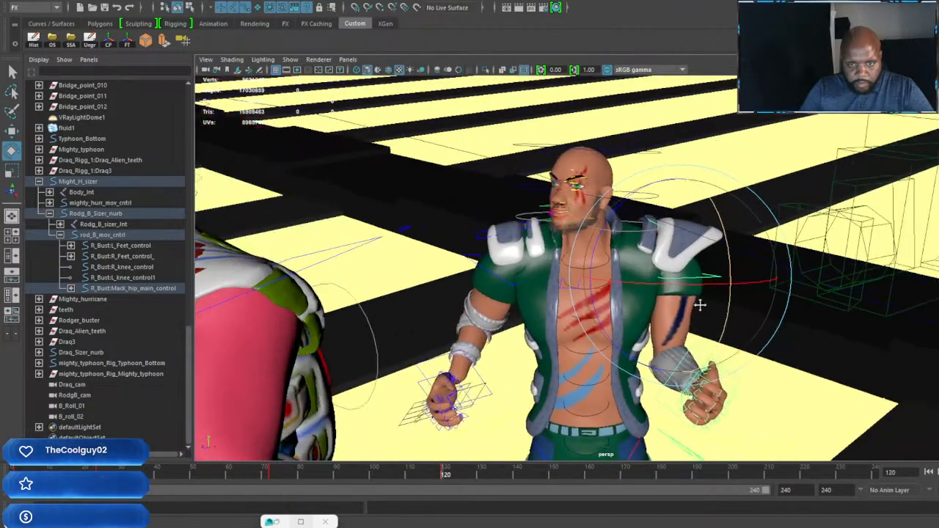
scroll(680, 298, up, 4)
key(w)
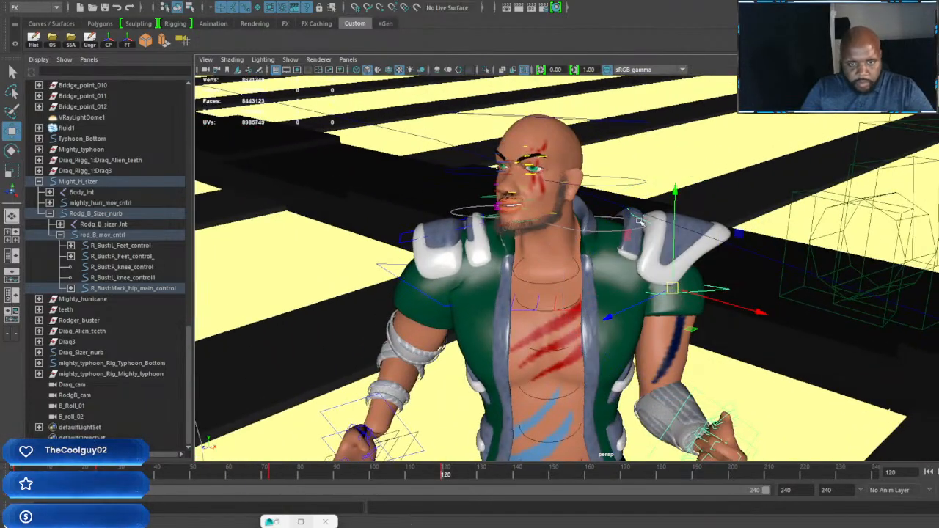
Step: Rotate and key the left shoulder pad at frame 120, and check the left shoulder's pose from front and back
key(e)
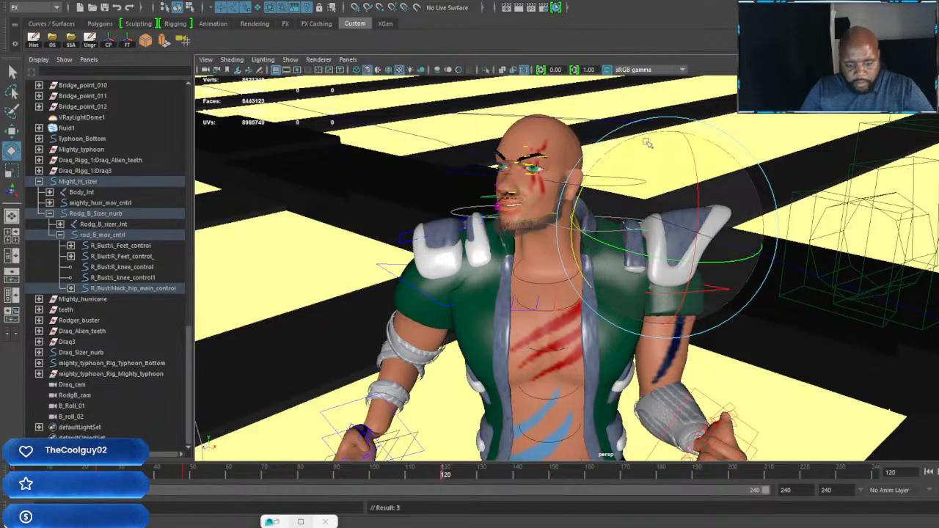
key(w)
drag(723, 246, 631, 258)
alt+right_drag(630, 259, 702, 300)
alt+drag(701, 300, 601, 324)
key(e)
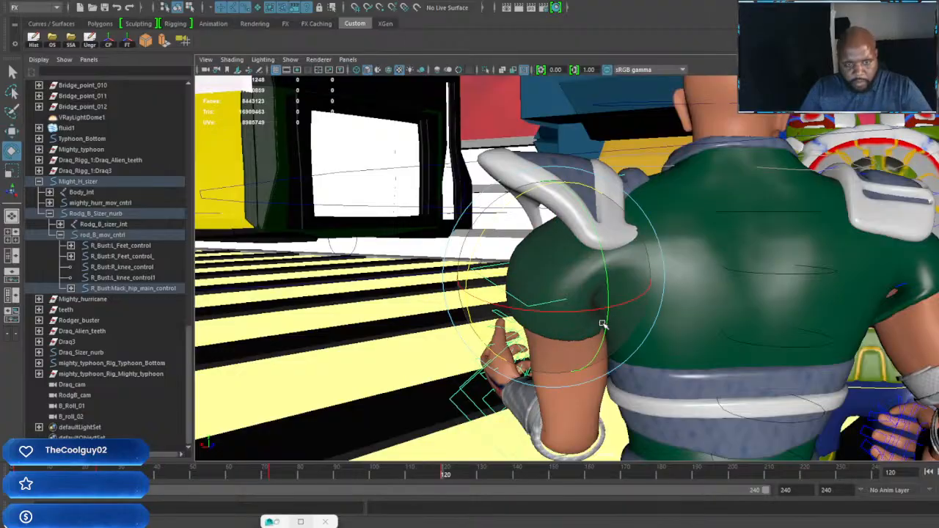
drag(475, 315, 739, 274)
alt+right_drag(740, 274, 799, 297)
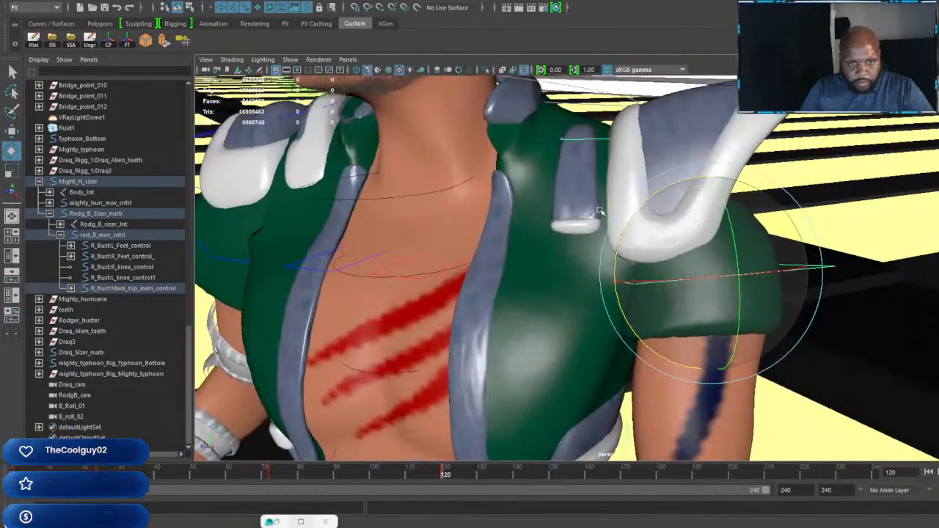
Step: Refine the left shoulder pad's rotation at frame 120 so it sits closely on the shoulder
alt+middle_drag(595, 211, 587, 233)
click(589, 220)
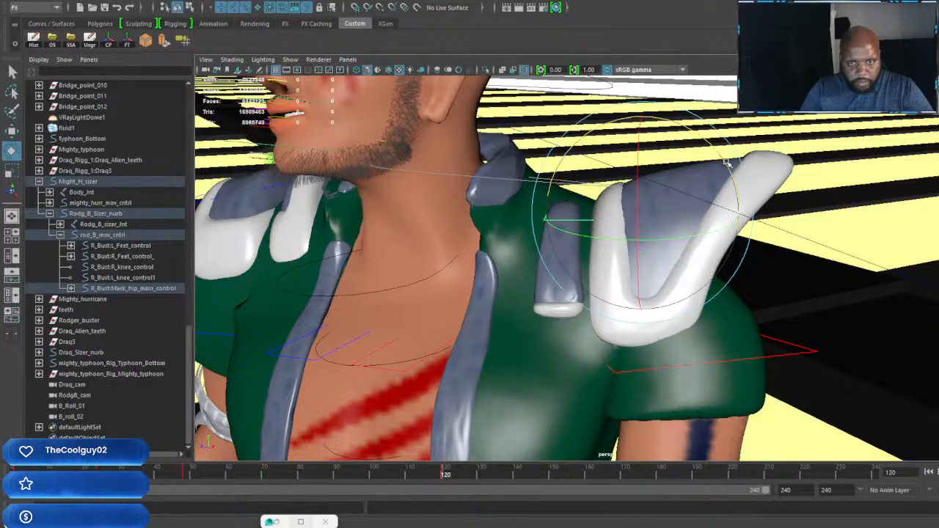
drag(726, 163, 739, 188)
alt+drag(711, 235, 655, 283)
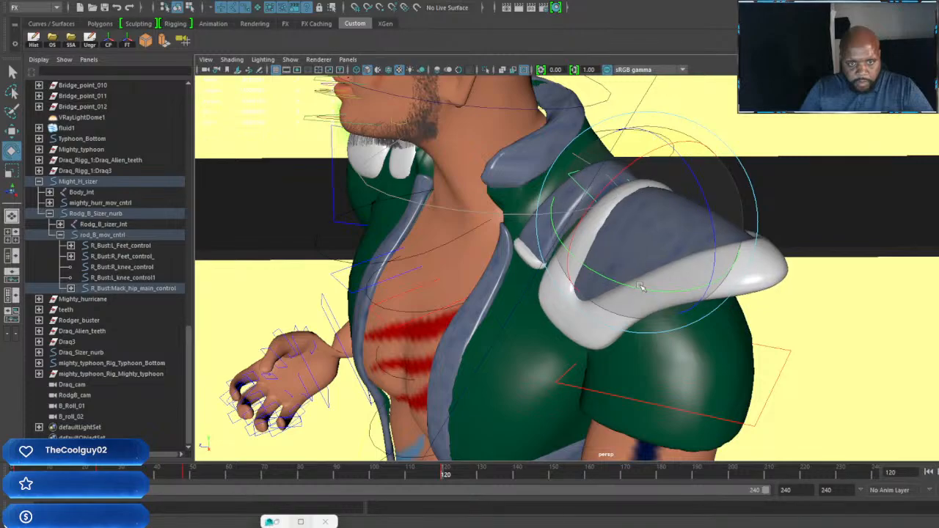
alt+drag(665, 286, 586, 361)
Step: Lower the green-vested character's left hand at frame 120, rotate its palm, and key the pose
drag(511, 232, 525, 281)
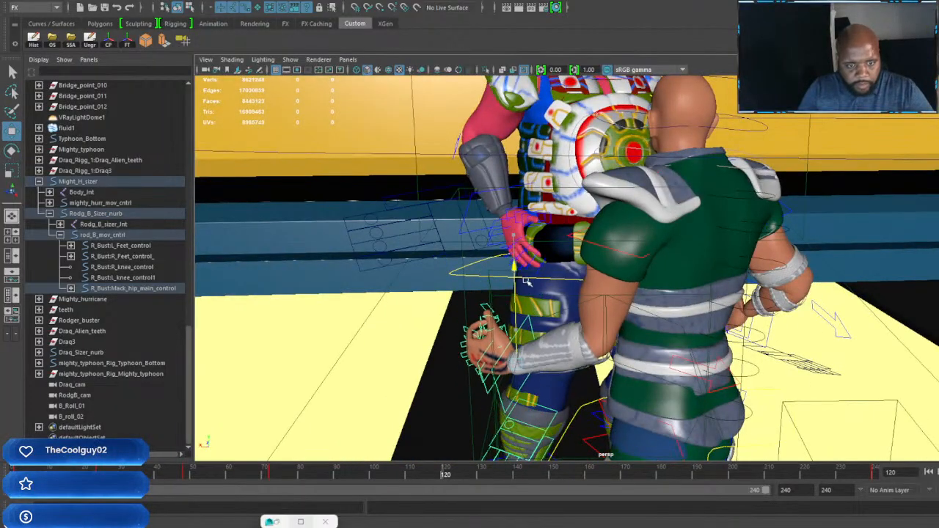
key(e)
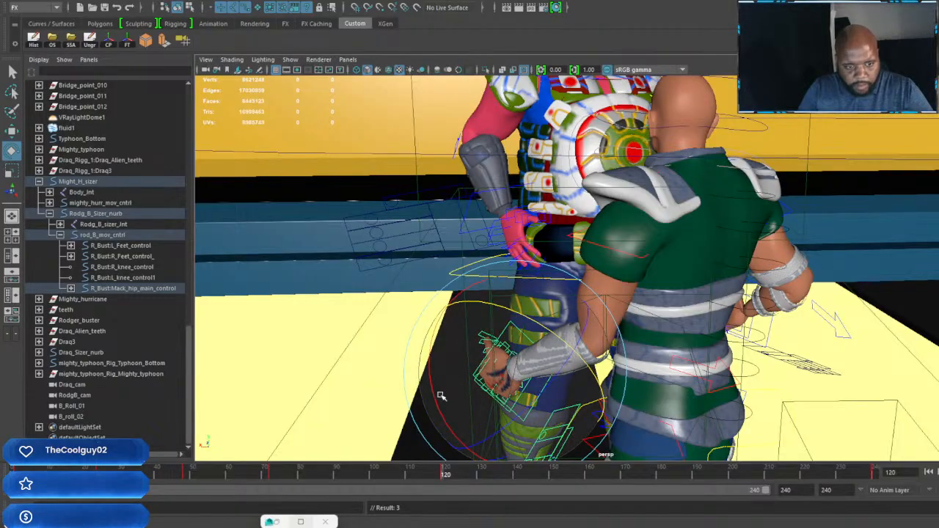
alt+drag(424, 339, 579, 425)
key(w)
key(e)
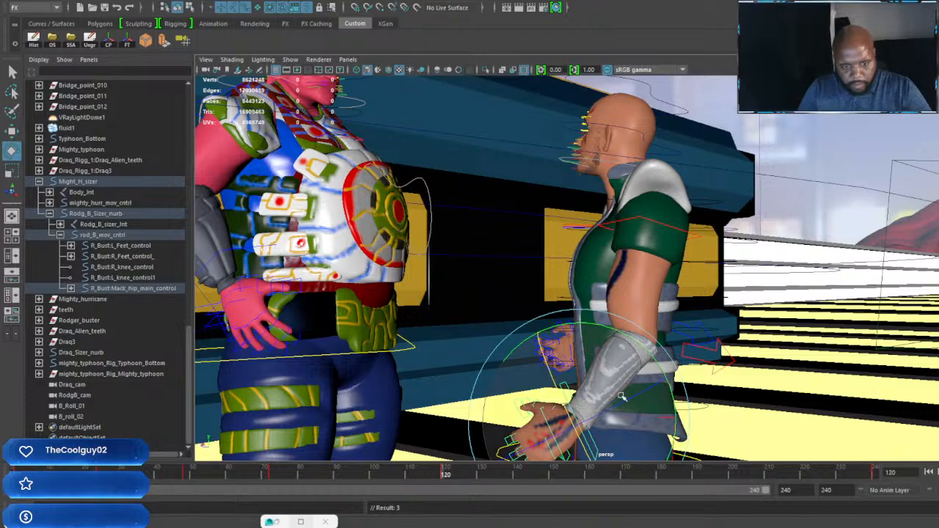
alt+drag(603, 323, 542, 348)
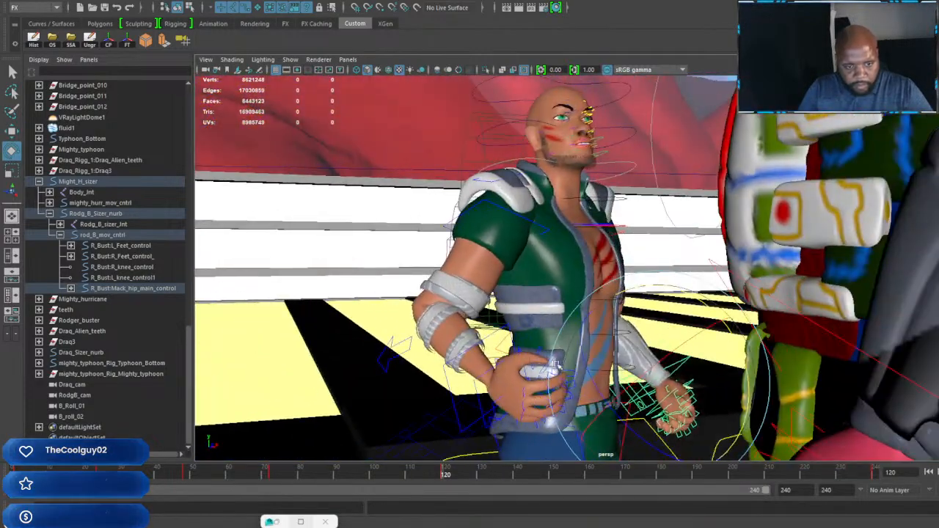
Step: Rotate and lower the green-vested character's right hand beside the hip at frame 120 and key it
click(515, 339)
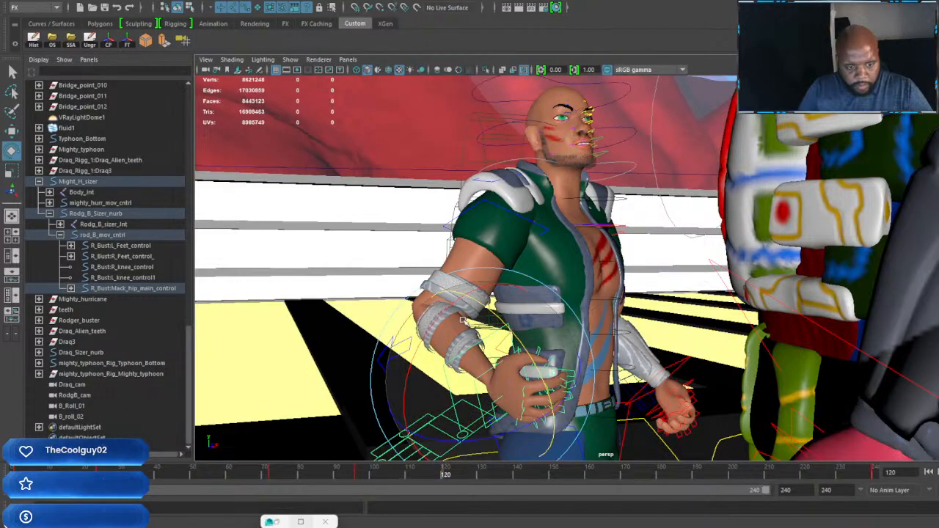
drag(440, 329, 498, 287)
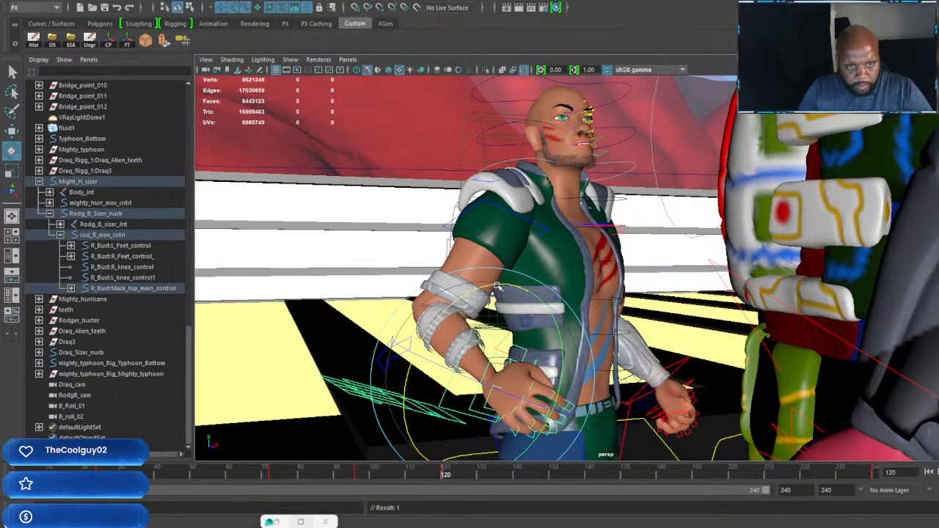
key(w)
drag(484, 281, 484, 307)
drag(555, 350, 563, 364)
Step: Examine both characters' poses at frame 120 from several sides
scroll(563, 352, down, 5)
mouse_move(590, 275)
alt+mouse_down()
mouse_move(600, 290)
mouse_move(608, 275)
alt+mouse_up()
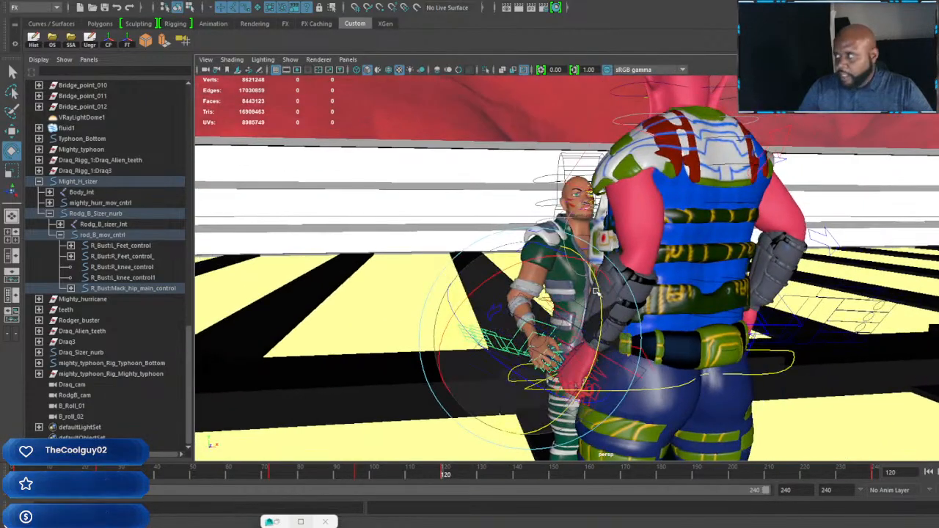
alt+drag(622, 235, 779, 257)
scroll(681, 246, up, 5)
alt+middle_drag(779, 257, 703, 287)
scroll(703, 286, down, 5)
alt+drag(704, 287, 579, 308)
alt+drag(690, 320, 654, 331)
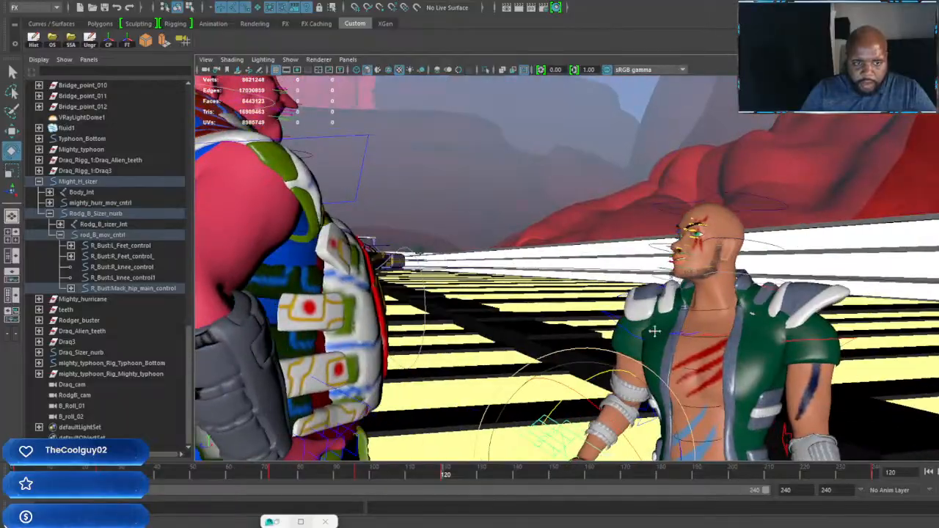
scroll(654, 331, down, 4)
alt+drag(631, 366, 492, 413)
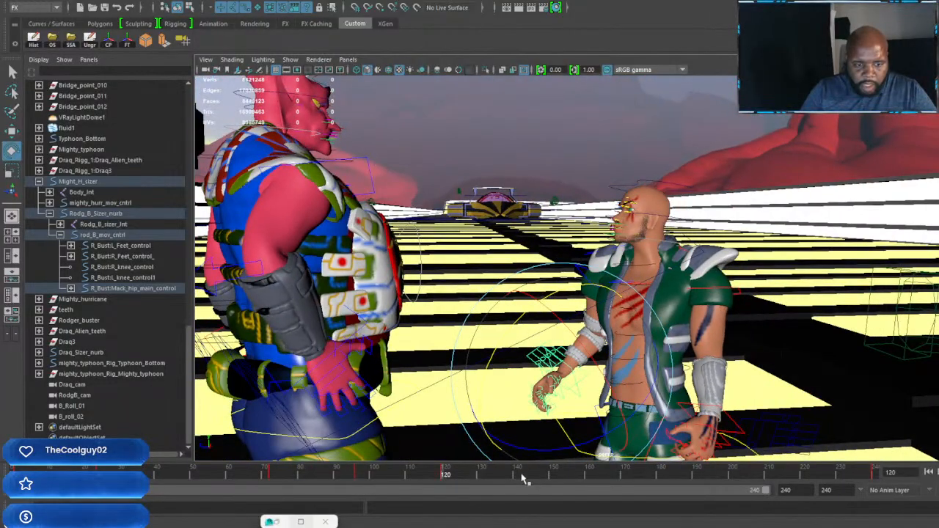
Step: Go to frame 148, rotate the green-vested character's left shoulder, and key it
drag(523, 479, 546, 487)
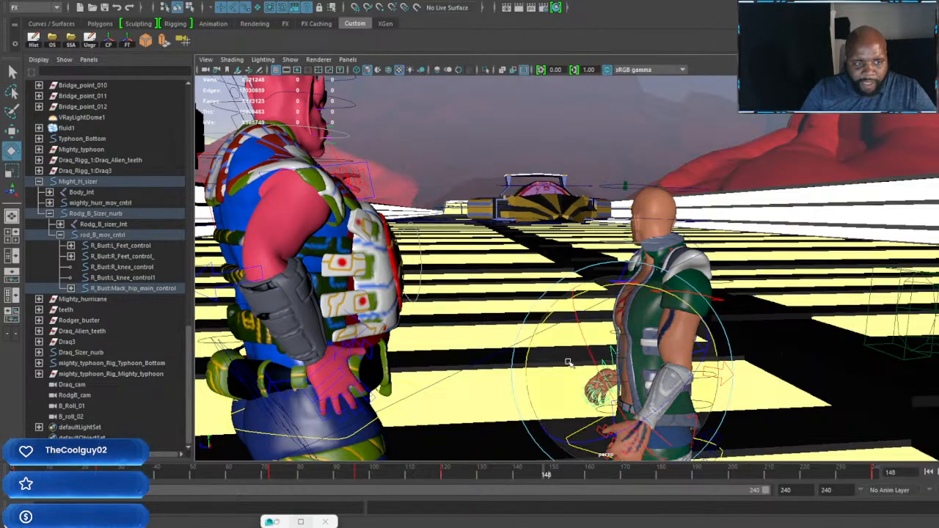
alt+drag(568, 362, 580, 366)
alt+middle_drag(579, 367, 545, 343)
alt+right_drag(544, 343, 587, 307)
alt+middle_drag(587, 307, 506, 314)
alt+right_drag(506, 314, 576, 253)
alt+drag(576, 253, 609, 252)
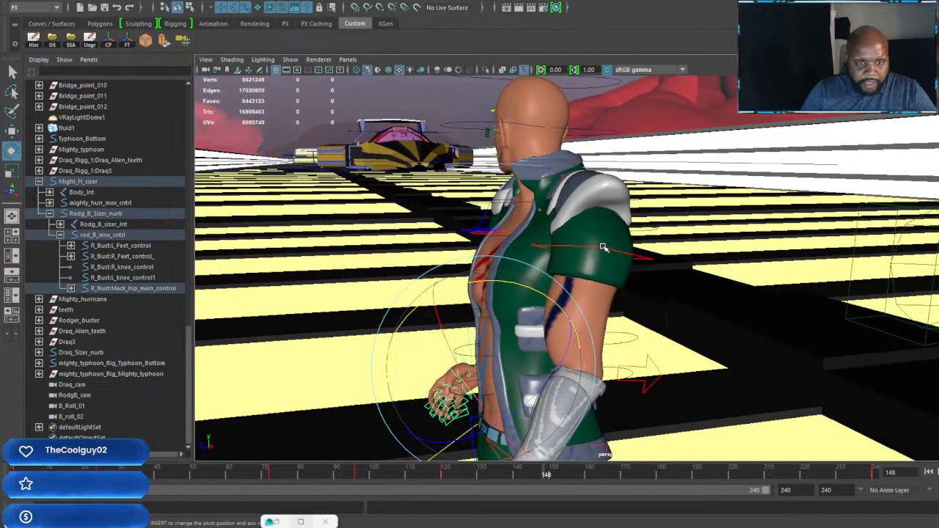
click(603, 247)
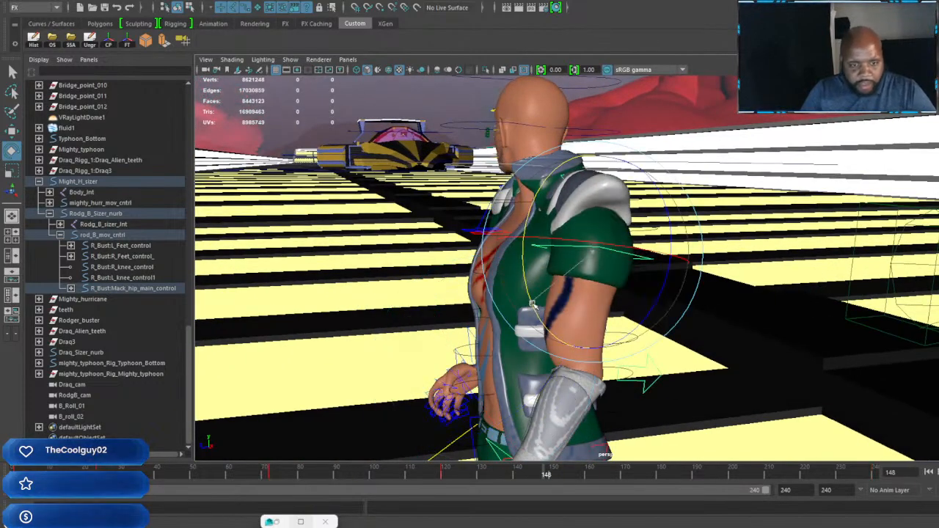
drag(532, 305, 547, 328)
key(s)
Step: Rotate the left shoulder pad at frame 148 to follow the turned shoulder and key it
alt+drag(554, 227, 611, 241)
alt+right_drag(612, 241, 690, 239)
alt+middle_drag(690, 238, 631, 349)
click(579, 231)
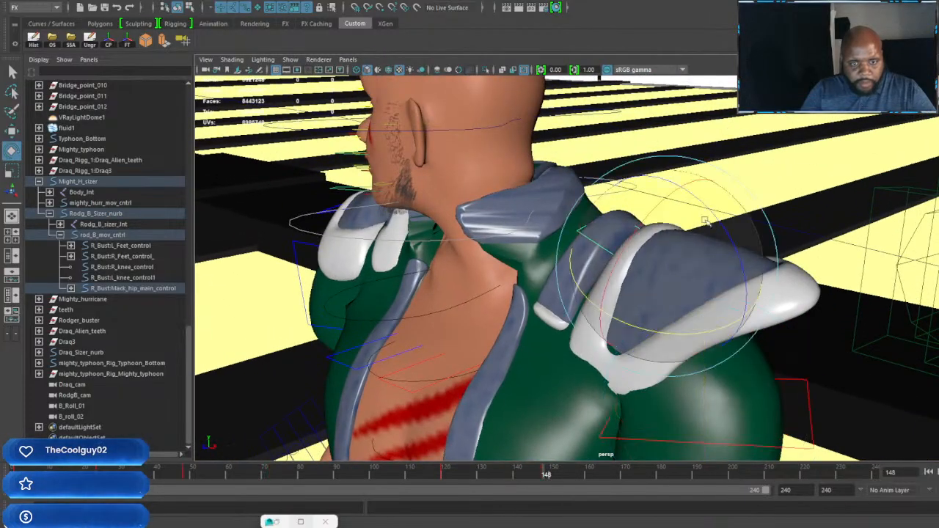
drag(706, 220, 670, 230)
key(s)
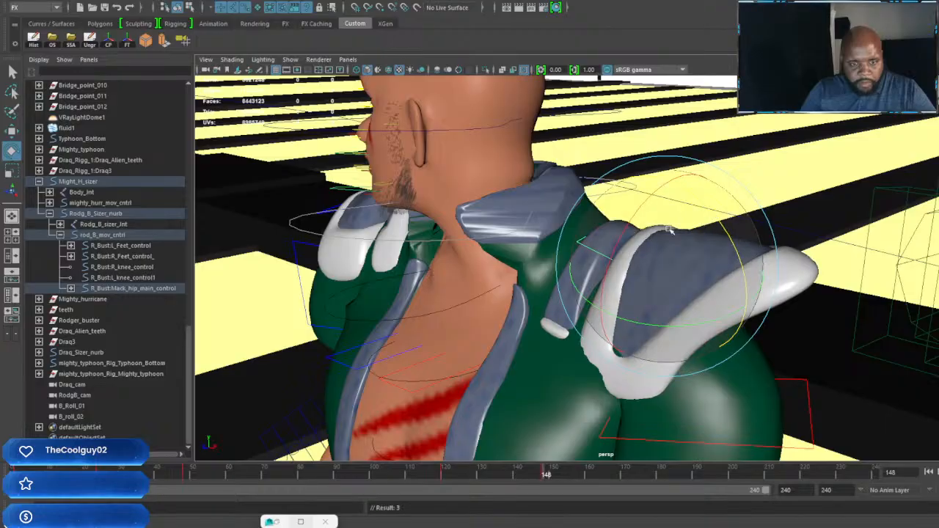
Step: Rotate the right shoulder pad at frame 148, lower it slightly onto the shoulder, and key it
drag(616, 238, 515, 295)
key(s)
click(464, 222)
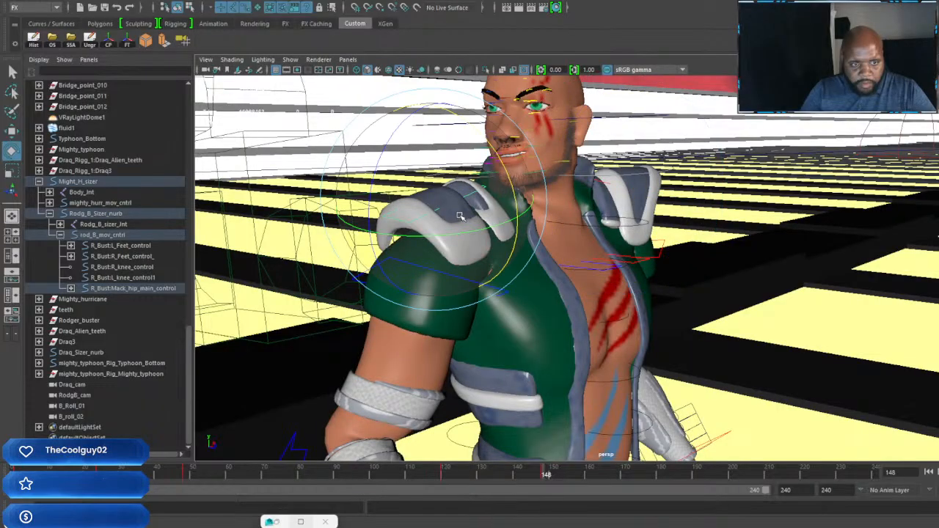
drag(467, 232, 505, 190)
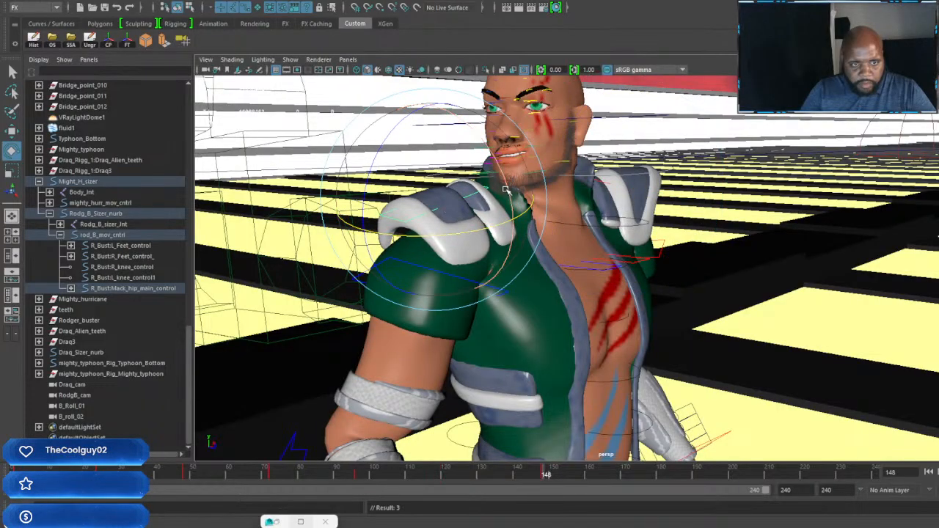
key(w)
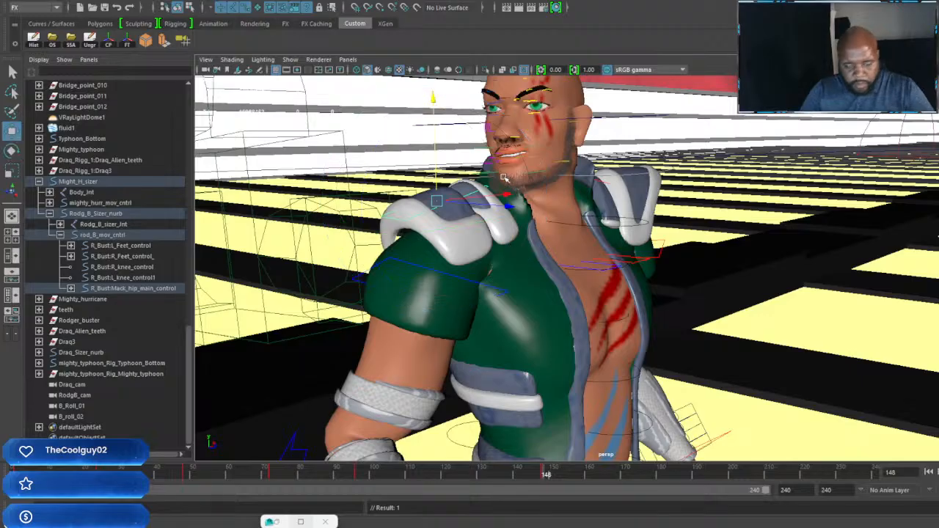
drag(434, 100, 435, 104)
Step: Move the green-vested character's right hand slightly down at frame 148 and rotate it beside the hip
alt+right_drag(454, 176, 367, 242)
alt+middle_drag(470, 352, 484, 257)
alt+right_drag(484, 257, 533, 264)
alt+drag(533, 264, 601, 268)
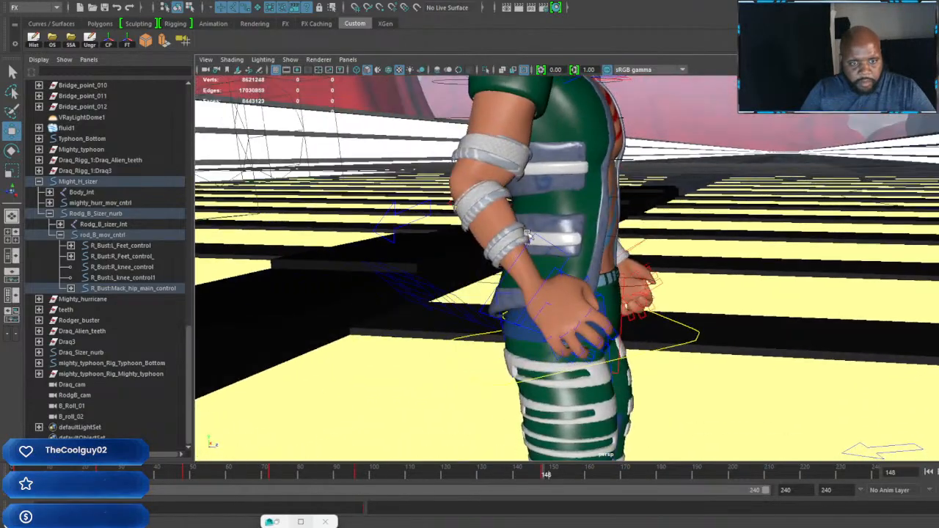
click(550, 243)
drag(529, 181, 529, 190)
key(e)
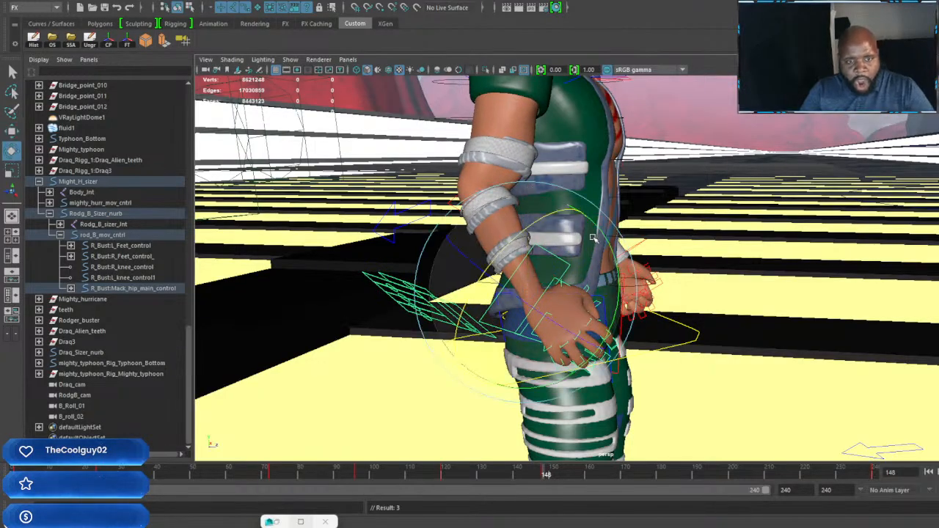
drag(601, 240, 611, 259)
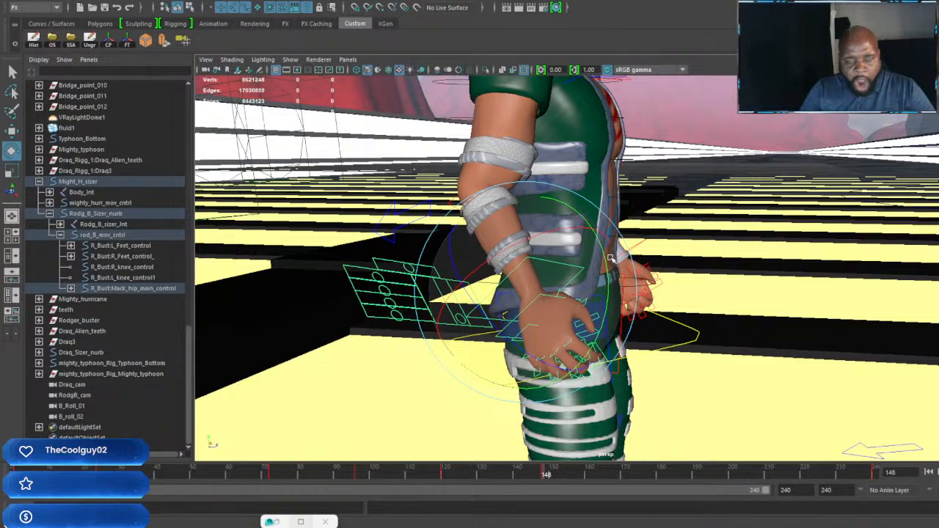